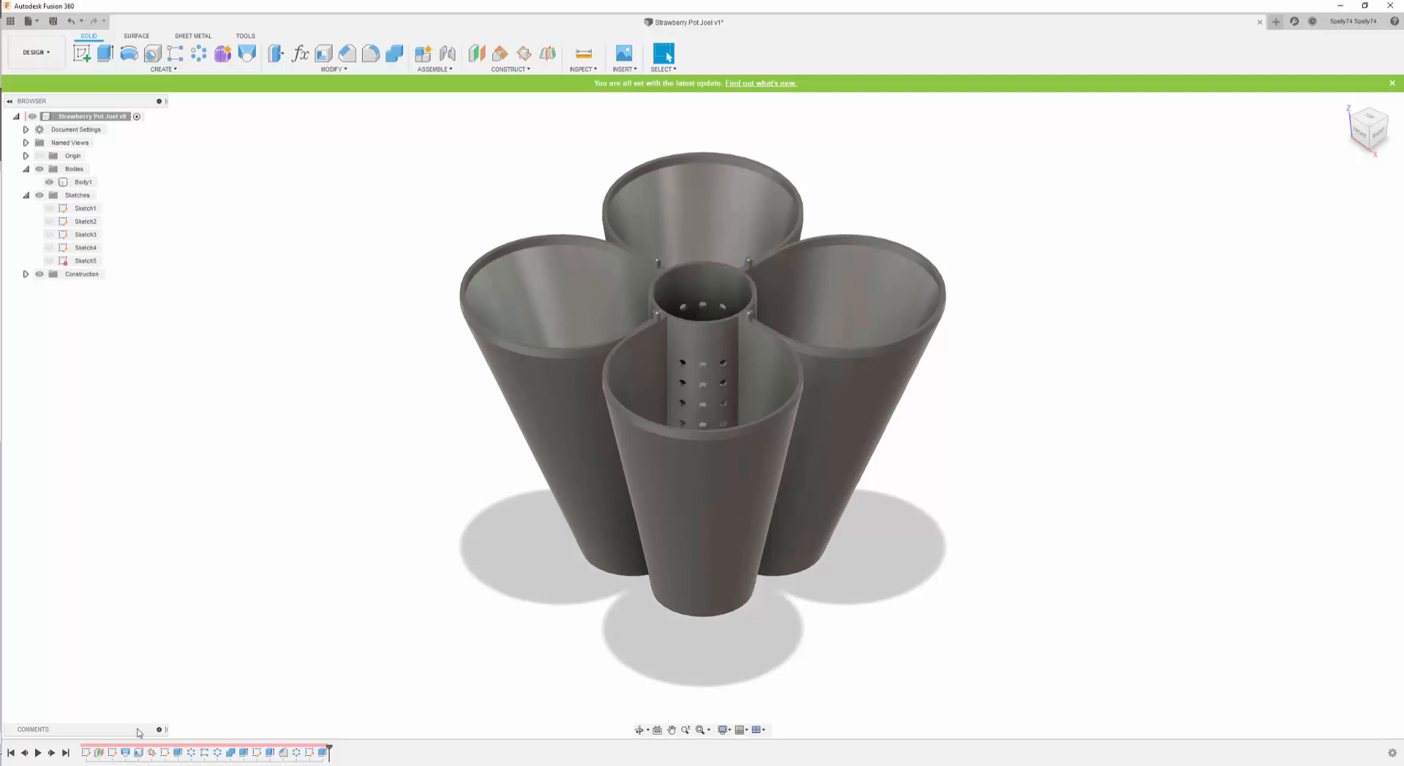
- Set the distance of the offset construction plane above the XY plane to 105 mm
{"action": "double_click", "coordinate": [102, 753]}
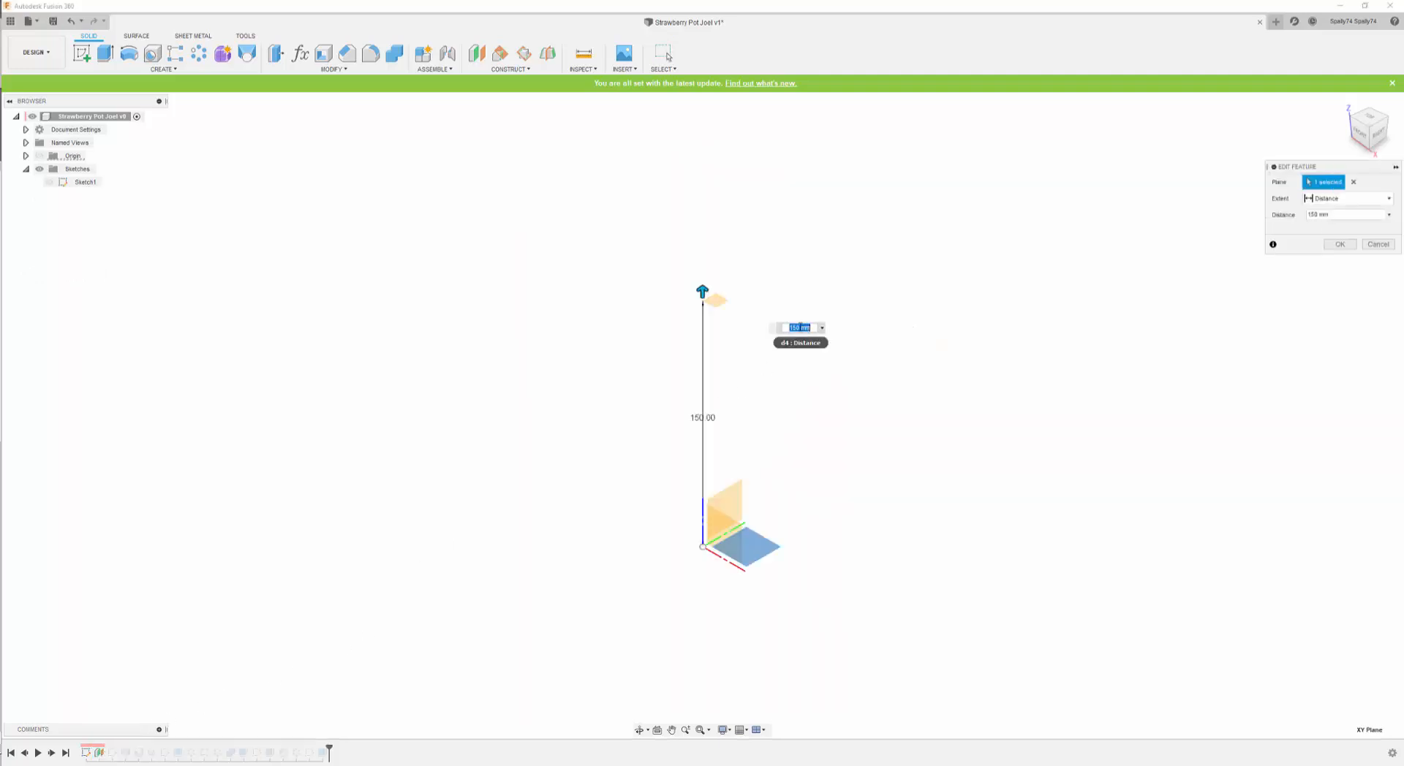
{"action": "type", "text": "105"}
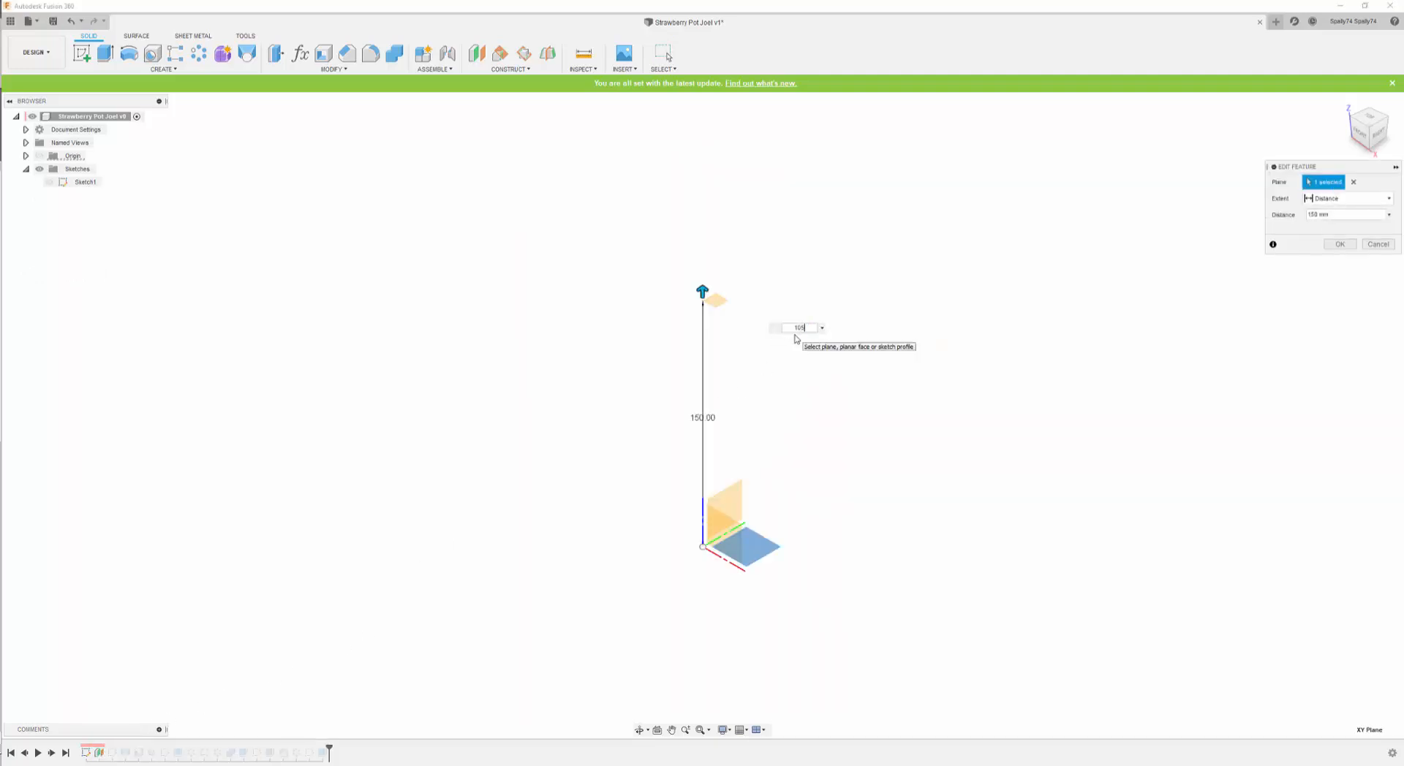
{"action": "key", "text": "Return"}
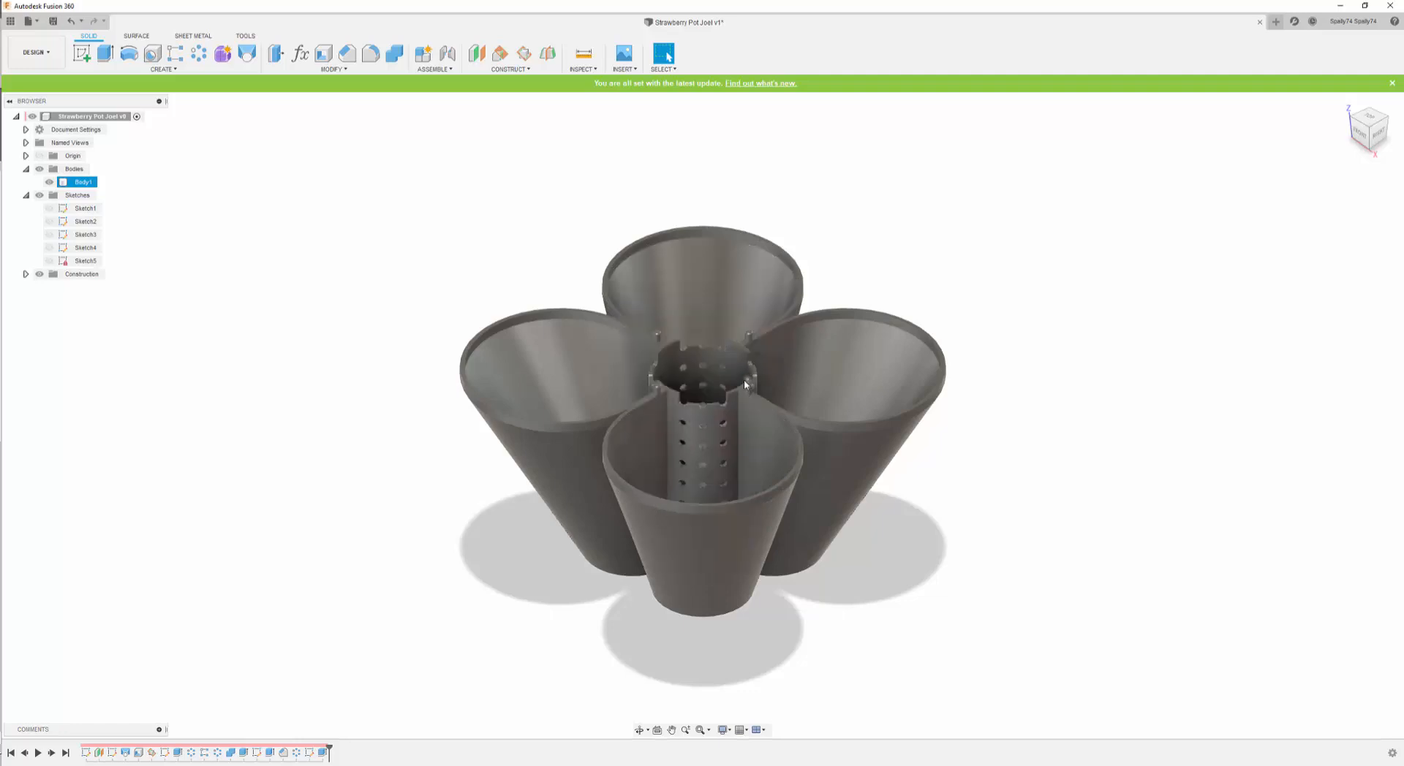
- Set the diameter of the origin-centred circle in the first sketch to 60 mm and finish the sketch
{"action": "double_click", "coordinate": [86, 753]}
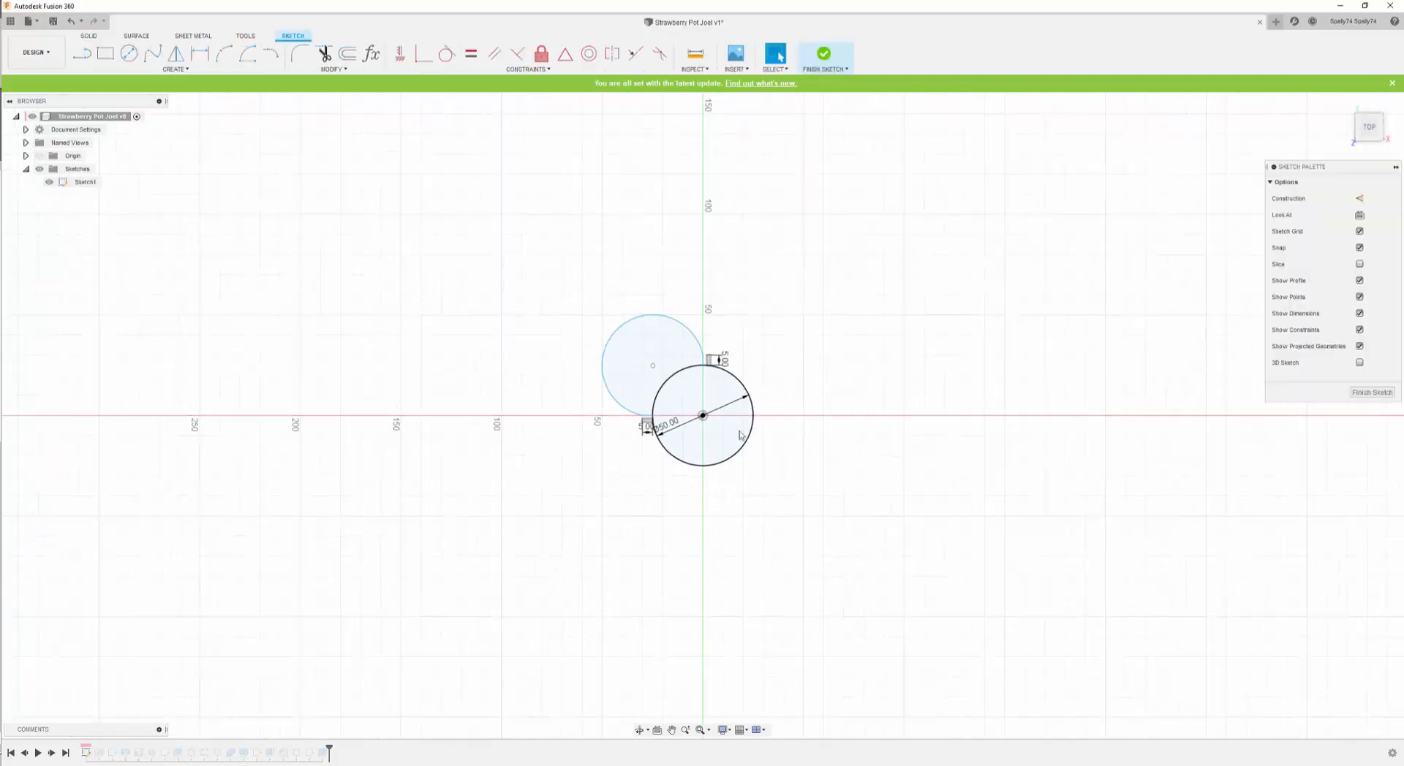
{"action": "double_click", "coordinate": [668, 425]}
{"action": "key", "text": "Return"}
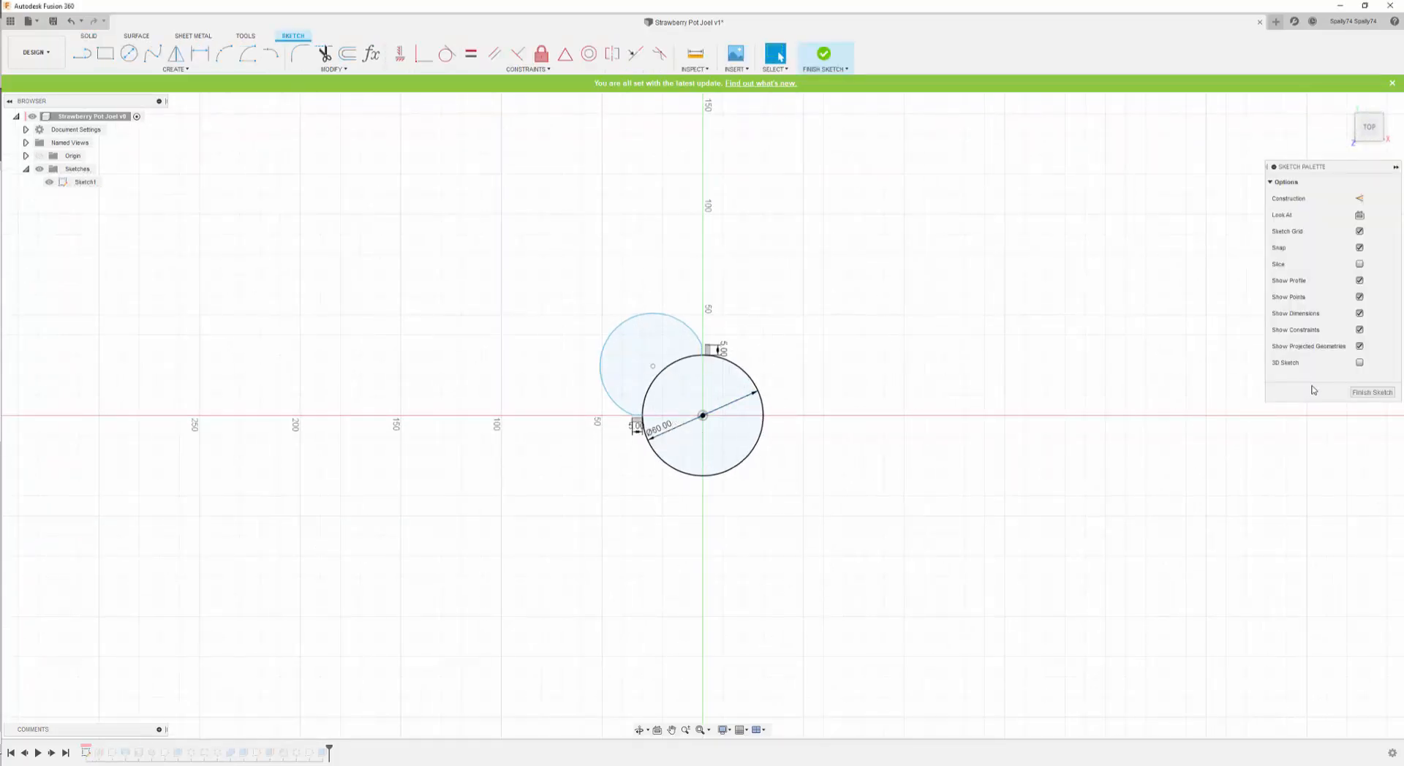
{"action": "left_click", "coordinate": [1355, 393]}
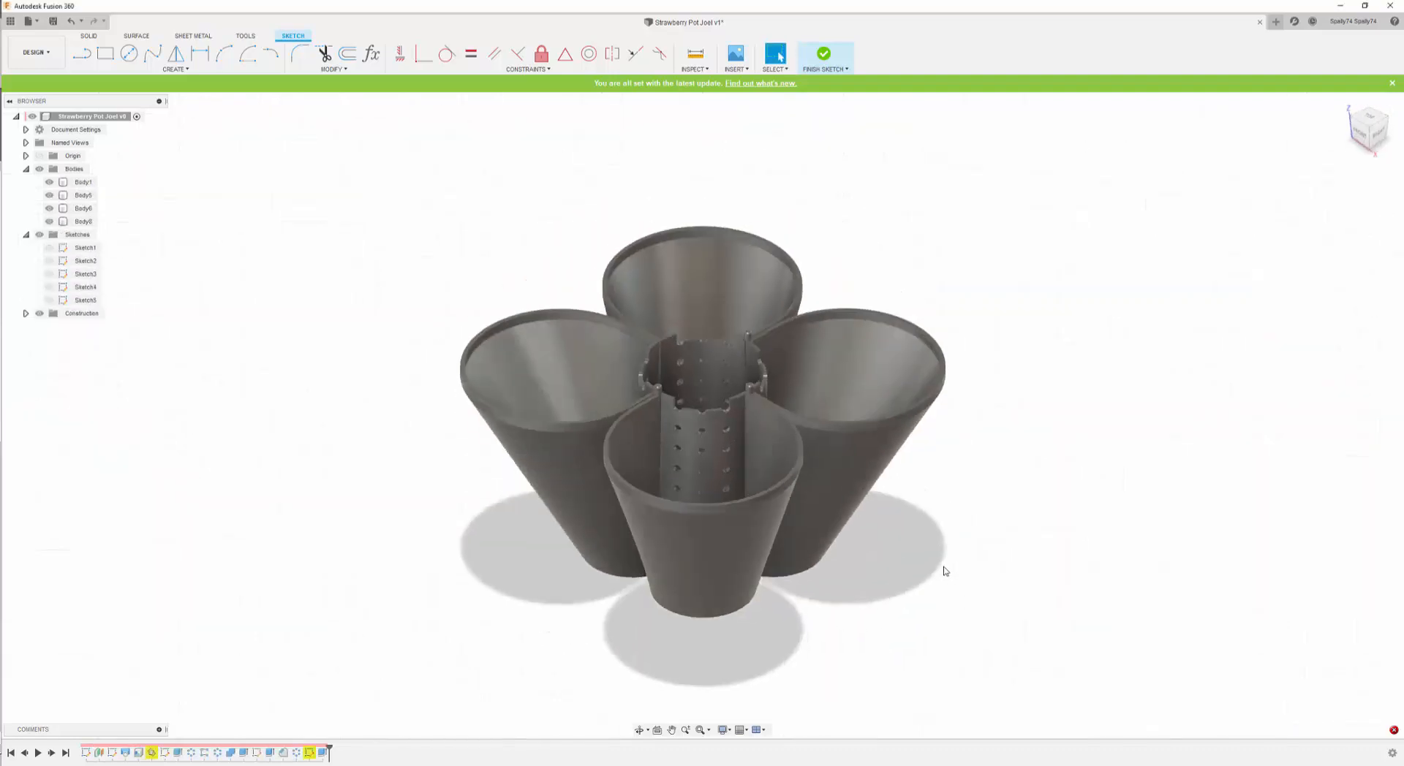
- Examine the resized strawberry pot from several angles, including the perforated central tube and its joints with the four cups
{"action": "scroll", "coordinate": [768, 367], "scroll_direction": "up", "scroll_amount": 8}
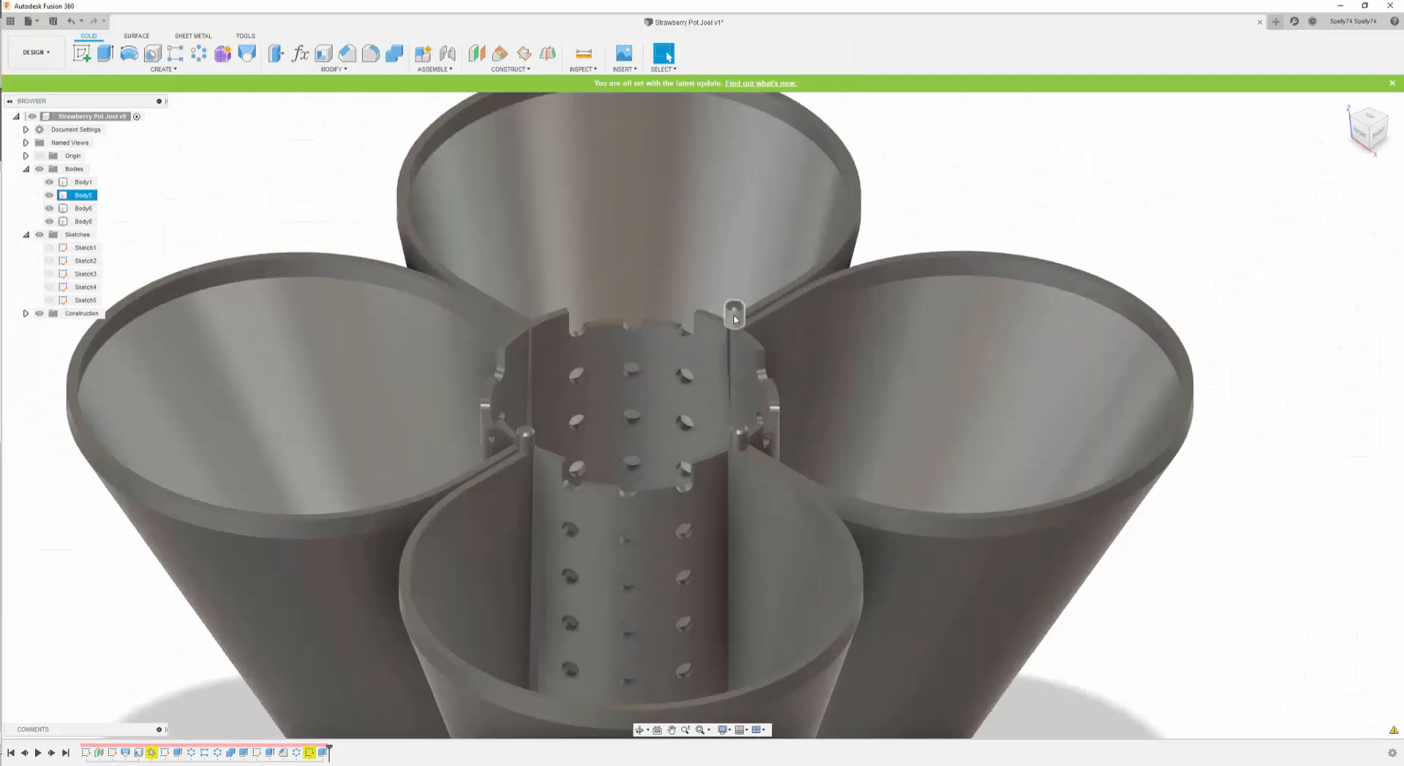
{"action": "scroll", "coordinate": [736, 455], "scroll_direction": "down", "scroll_amount": 5}
{"action": "left_click", "coordinate": [639, 730]}
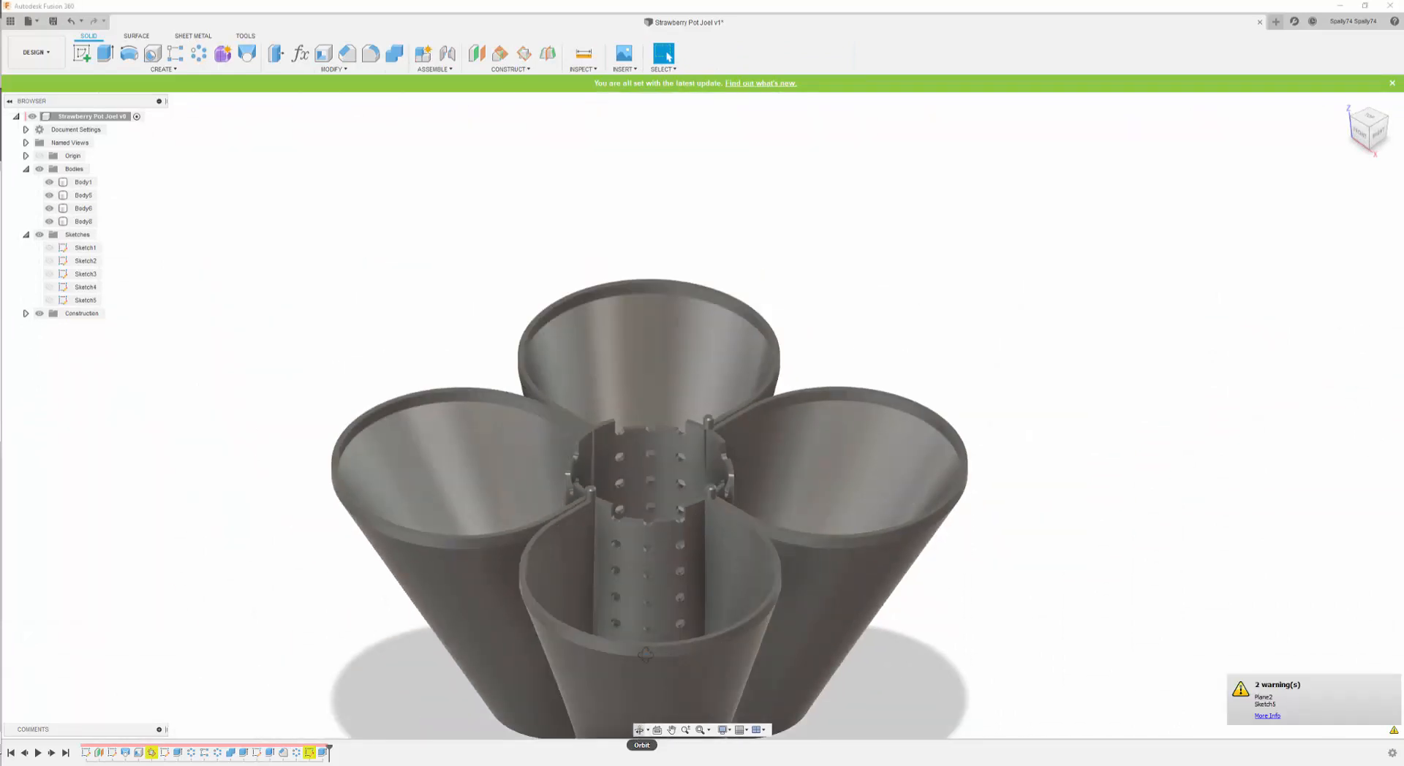
{"action": "left_click_drag", "start_coordinate": [659, 661], "coordinate": [690, 645]}
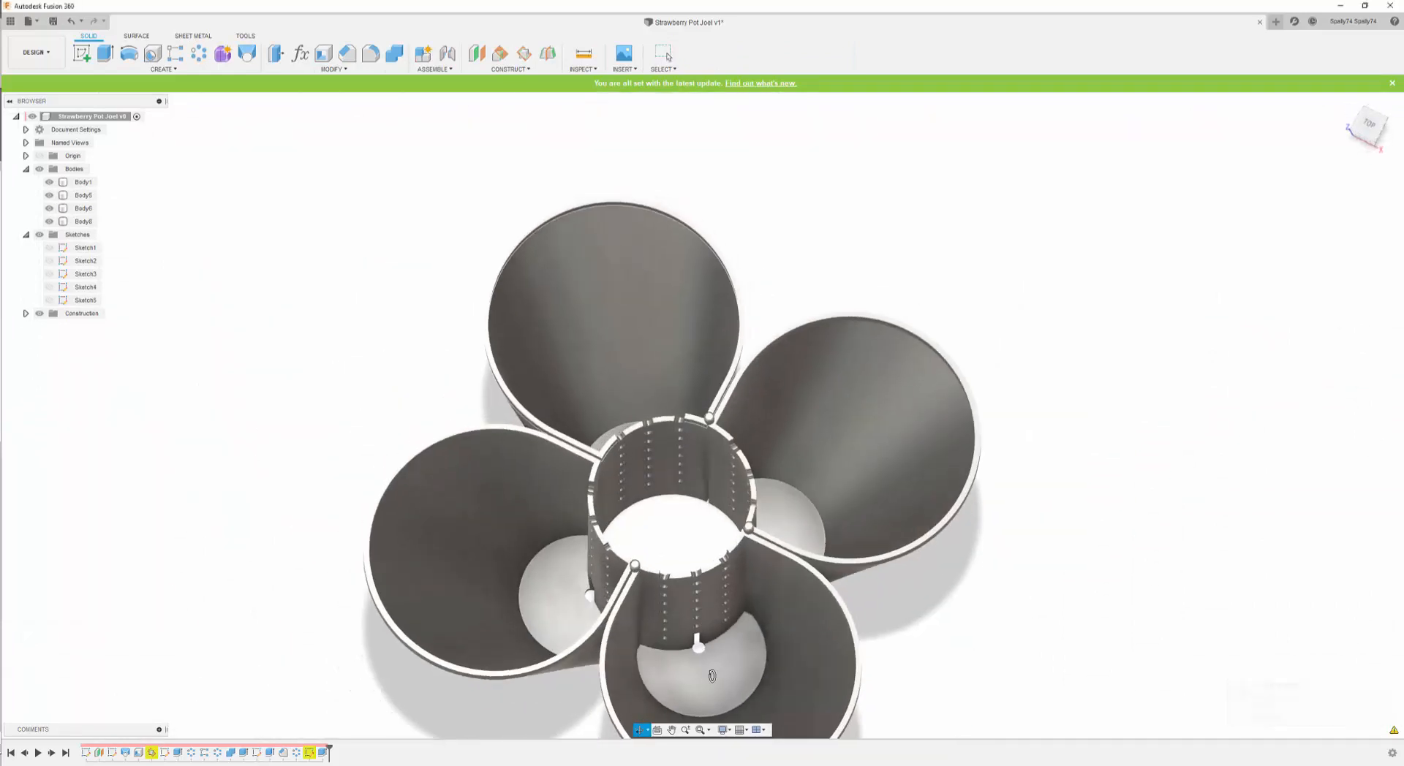
{"action": "scroll", "coordinate": [689, 645], "scroll_direction": "up", "scroll_amount": 5}
{"action": "scroll", "coordinate": [689, 645], "scroll_direction": "up", "scroll_amount": 2}
{"action": "scroll", "coordinate": [670, 638], "scroll_direction": "down", "scroll_amount": 7}
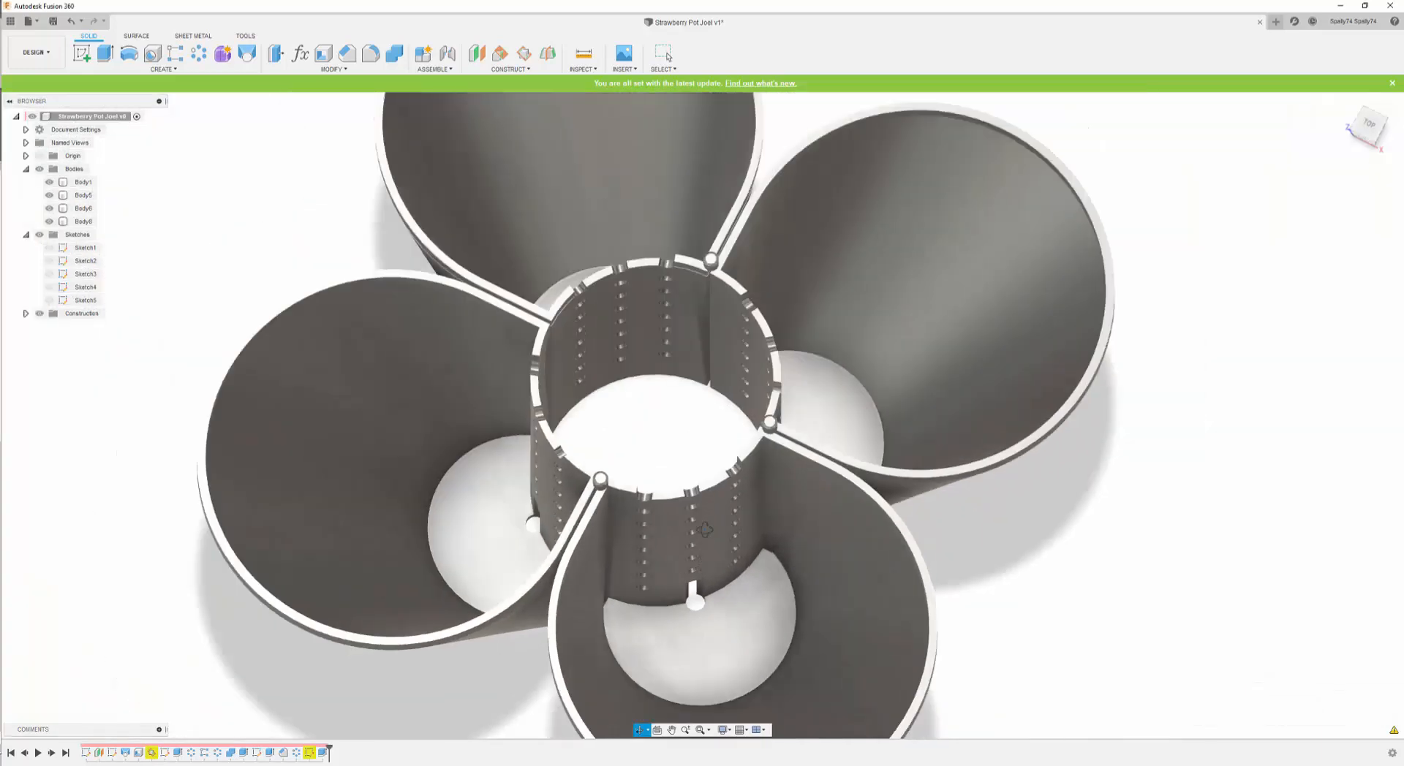
{"action": "scroll", "coordinate": [666, 637], "scroll_direction": "down", "scroll_amount": 2}
{"action": "left_click_drag", "start_coordinate": [666, 637], "coordinate": [667, 621]}
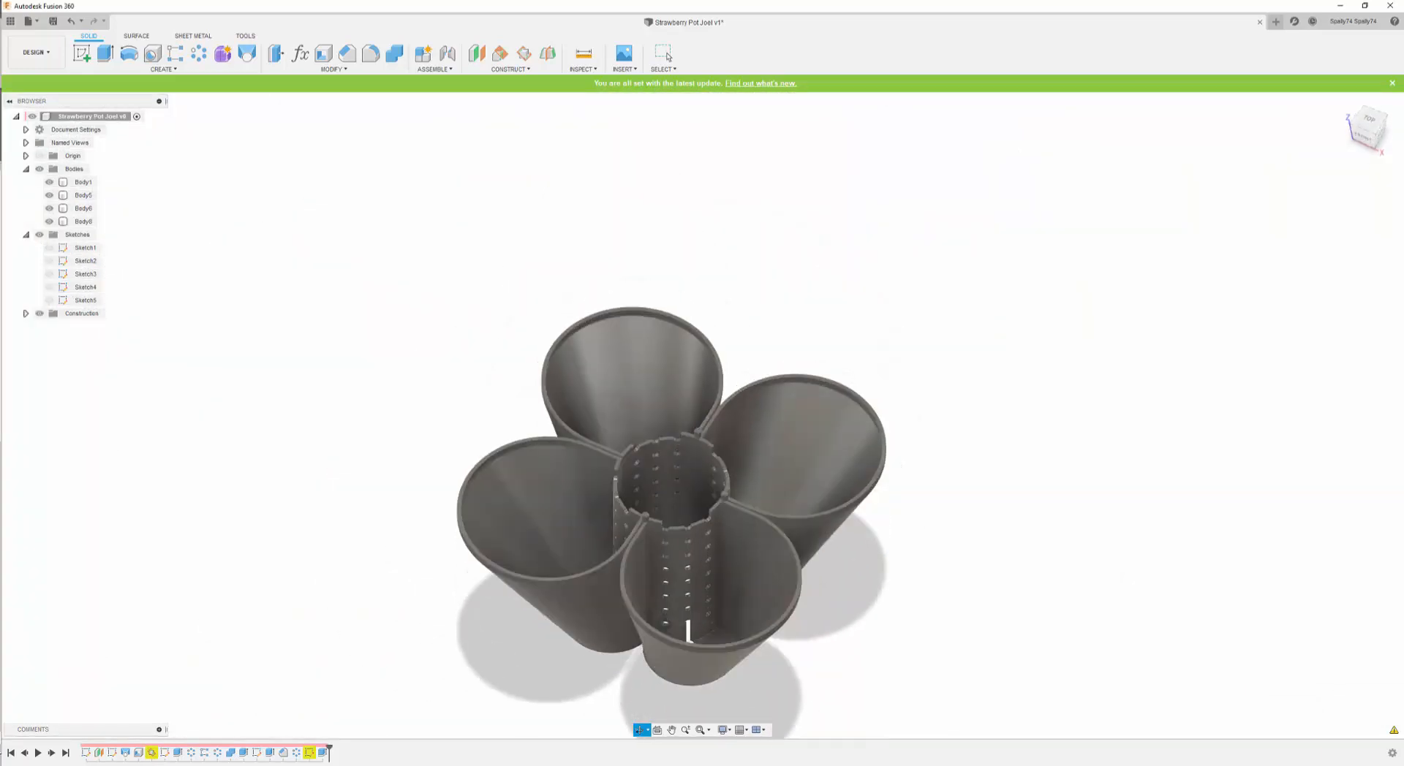
{"action": "scroll", "coordinate": [714, 432], "scroll_direction": "up", "scroll_amount": 10}
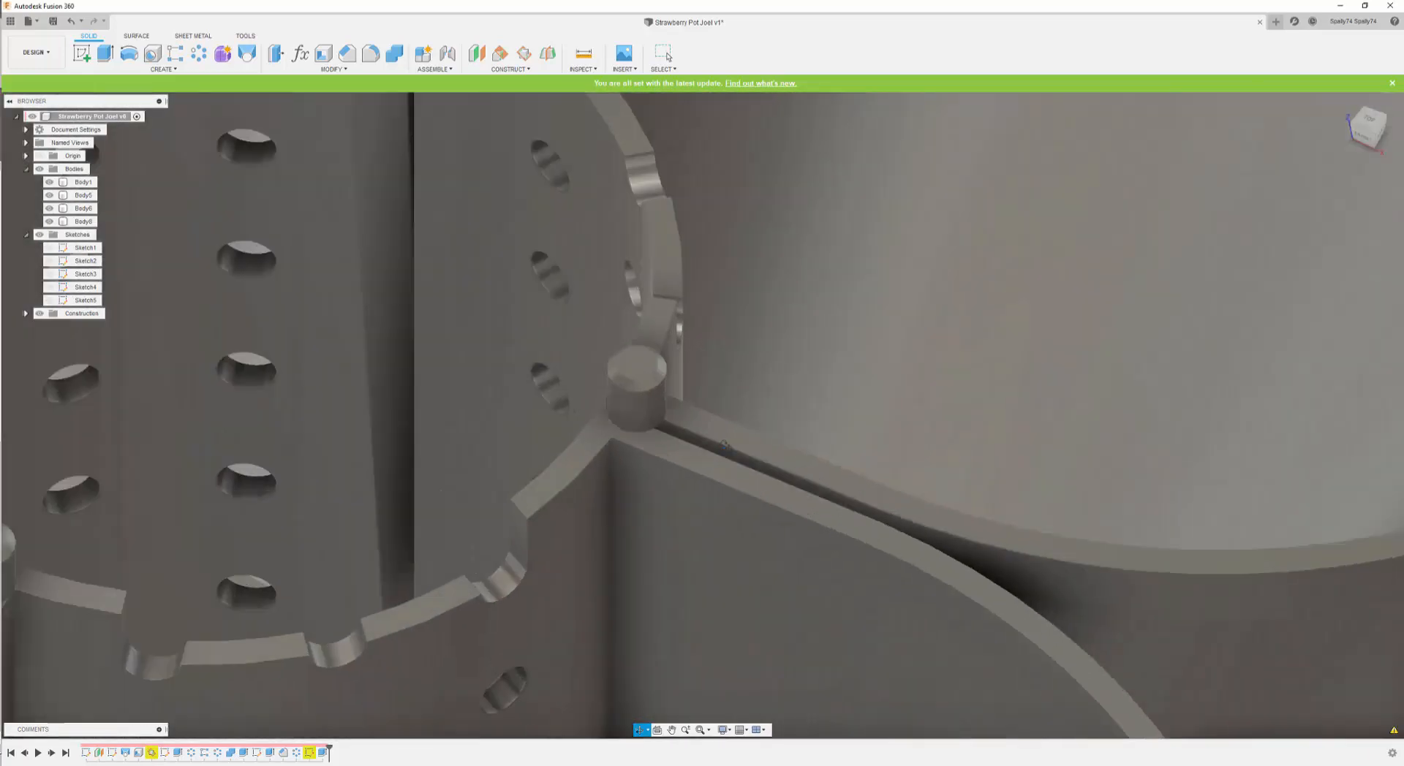
{"action": "scroll", "coordinate": [714, 432], "scroll_direction": "down", "scroll_amount": 10}
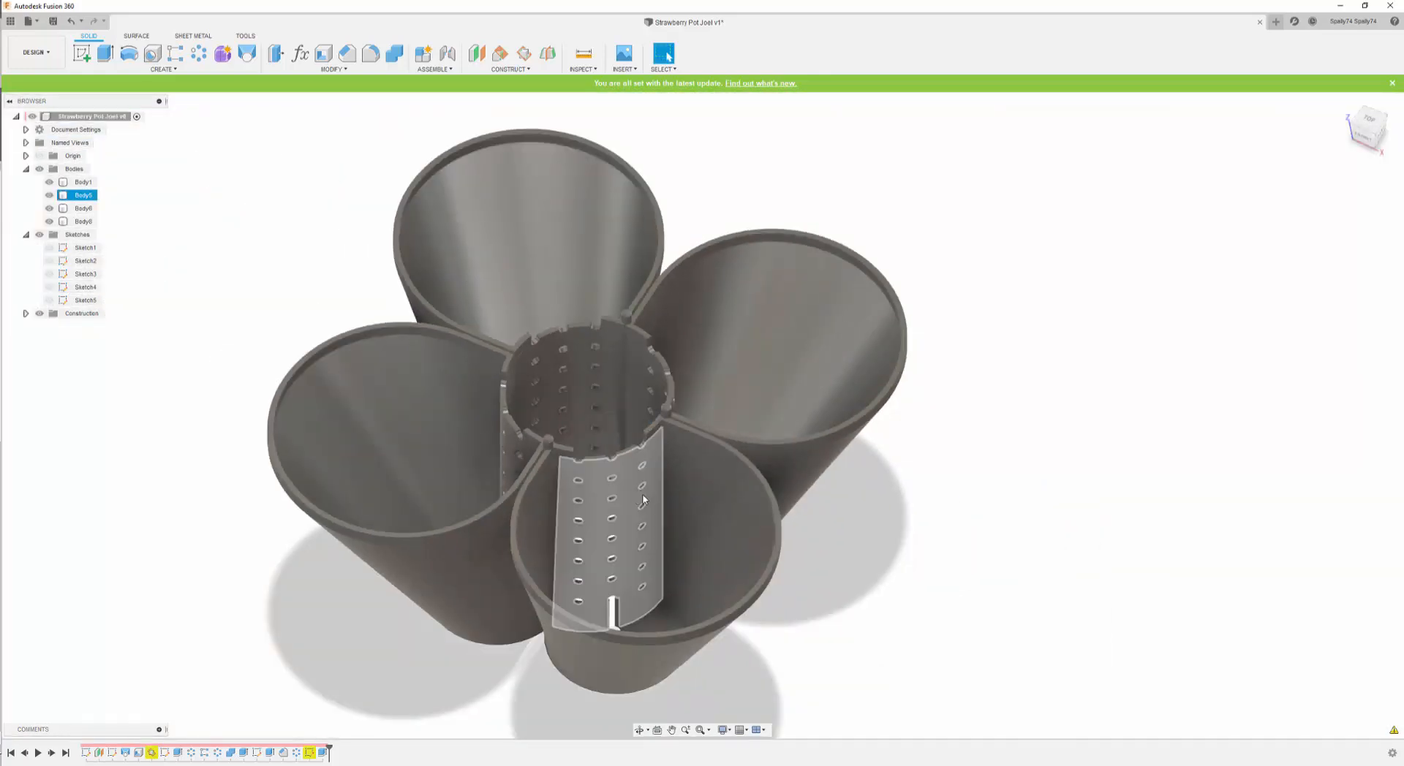
{"action": "scroll", "coordinate": [994, 407], "scroll_direction": "down", "scroll_amount": 2}
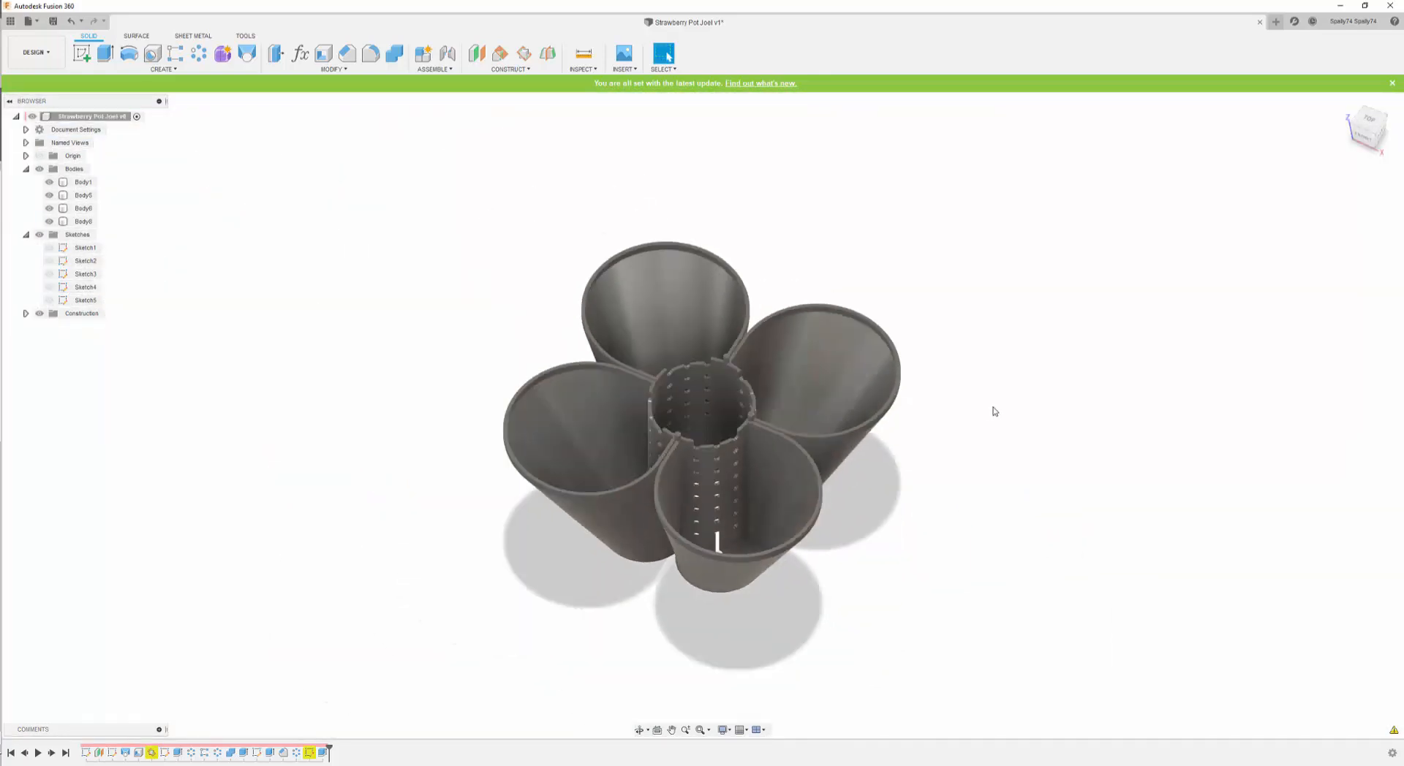
{"action": "scroll", "coordinate": [746, 489], "scroll_direction": "up", "scroll_amount": 2}
{"action": "scroll", "coordinate": [745, 489], "scroll_direction": "up", "scroll_amount": 1}
{"action": "left_click", "coordinate": [717, 283]}
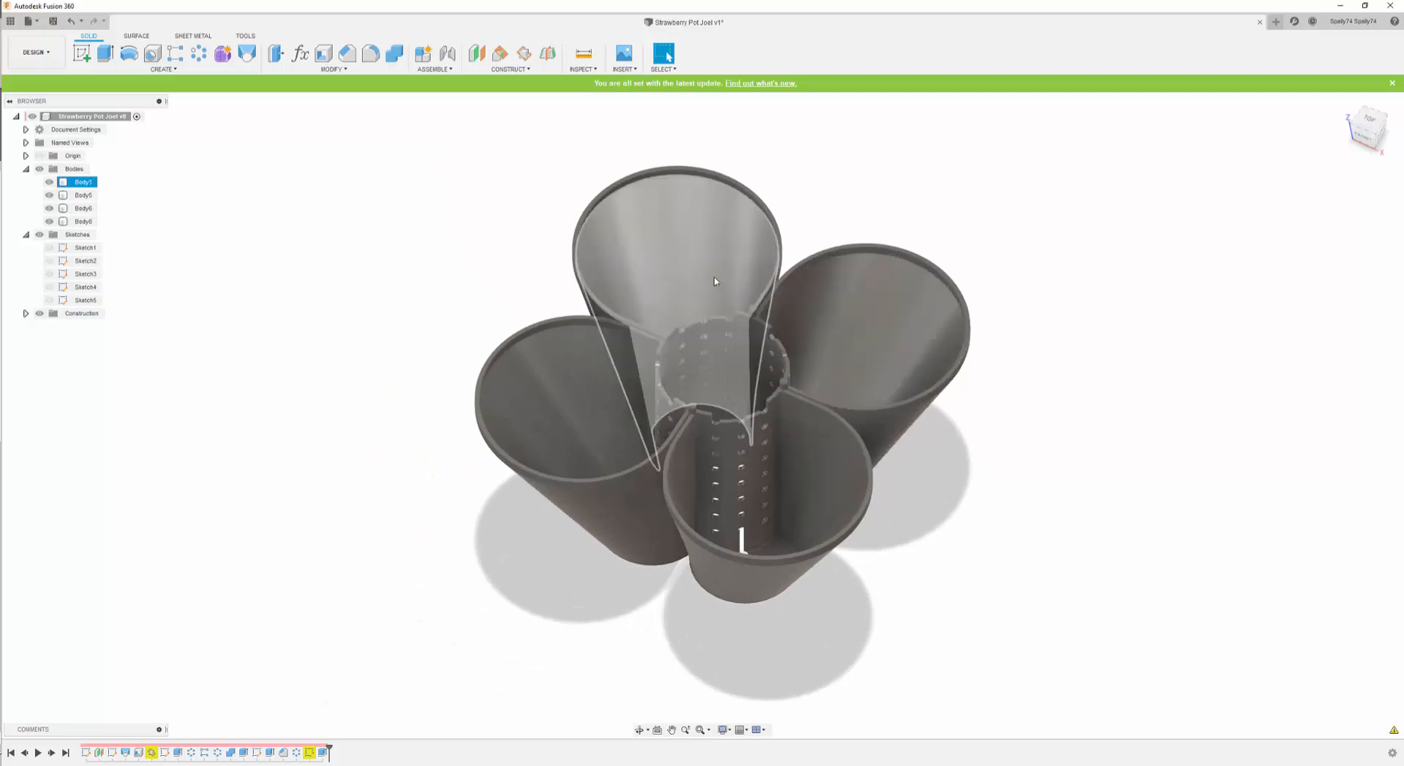
{"action": "key", "text": "Escape"}
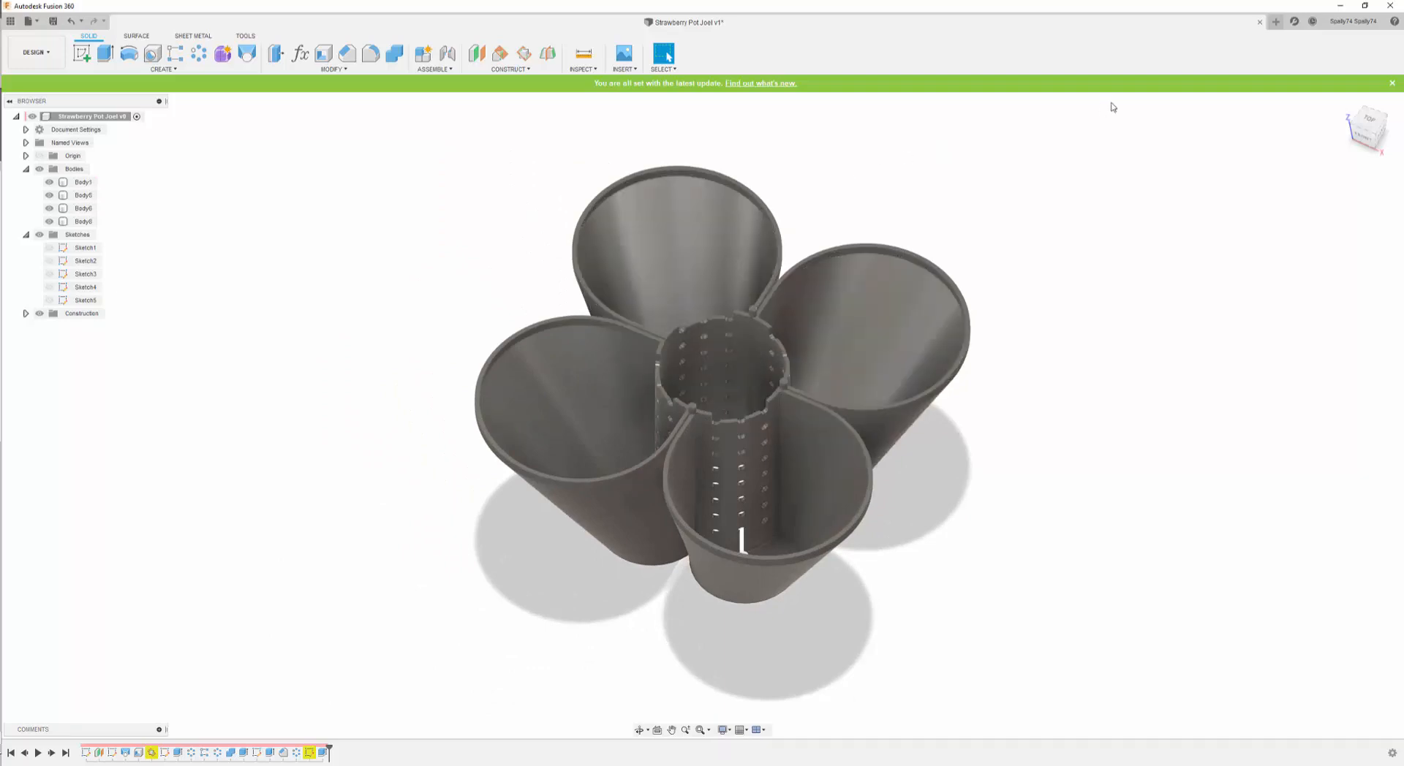
- Create a new empty design and show its origin planes and axes
{"action": "left_click", "coordinate": [1276, 22]}
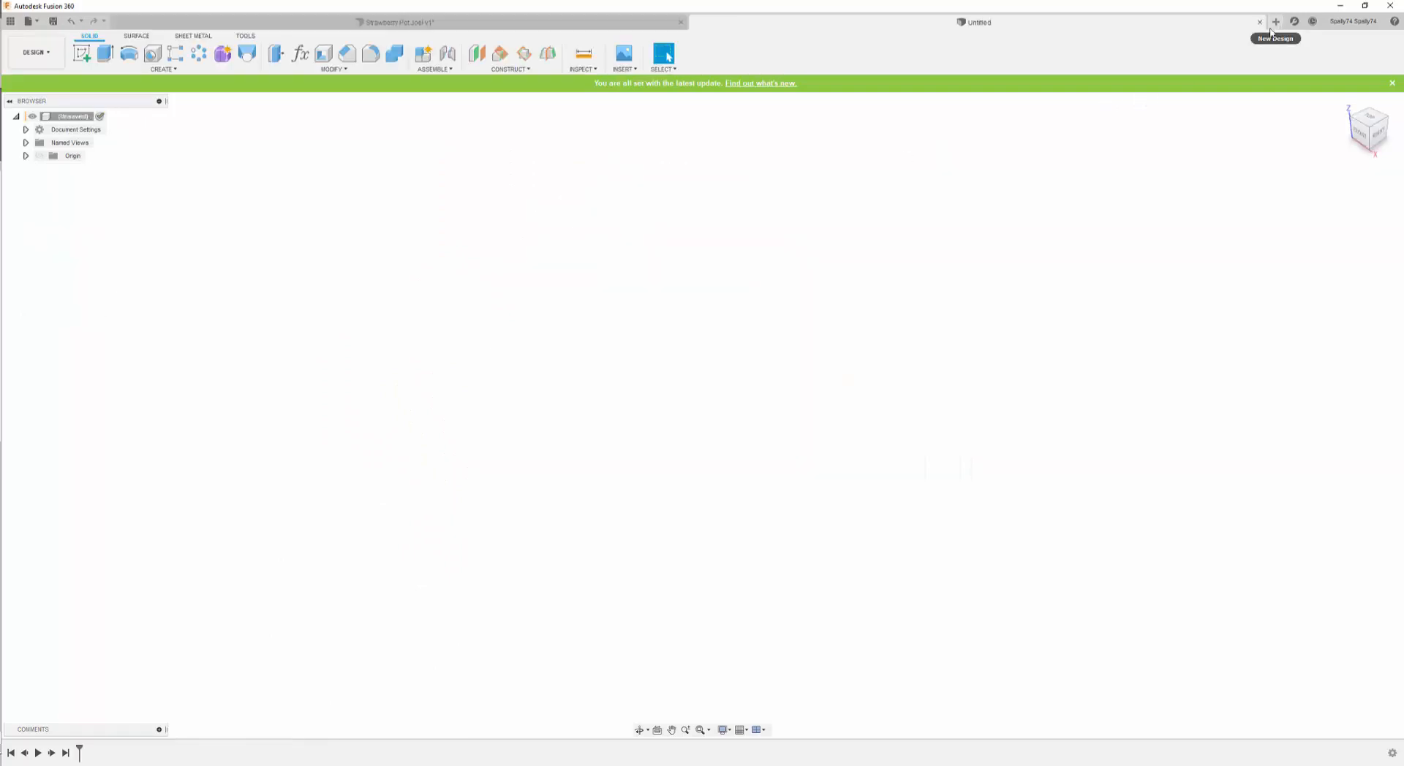
{"action": "left_click", "coordinate": [39, 156]}
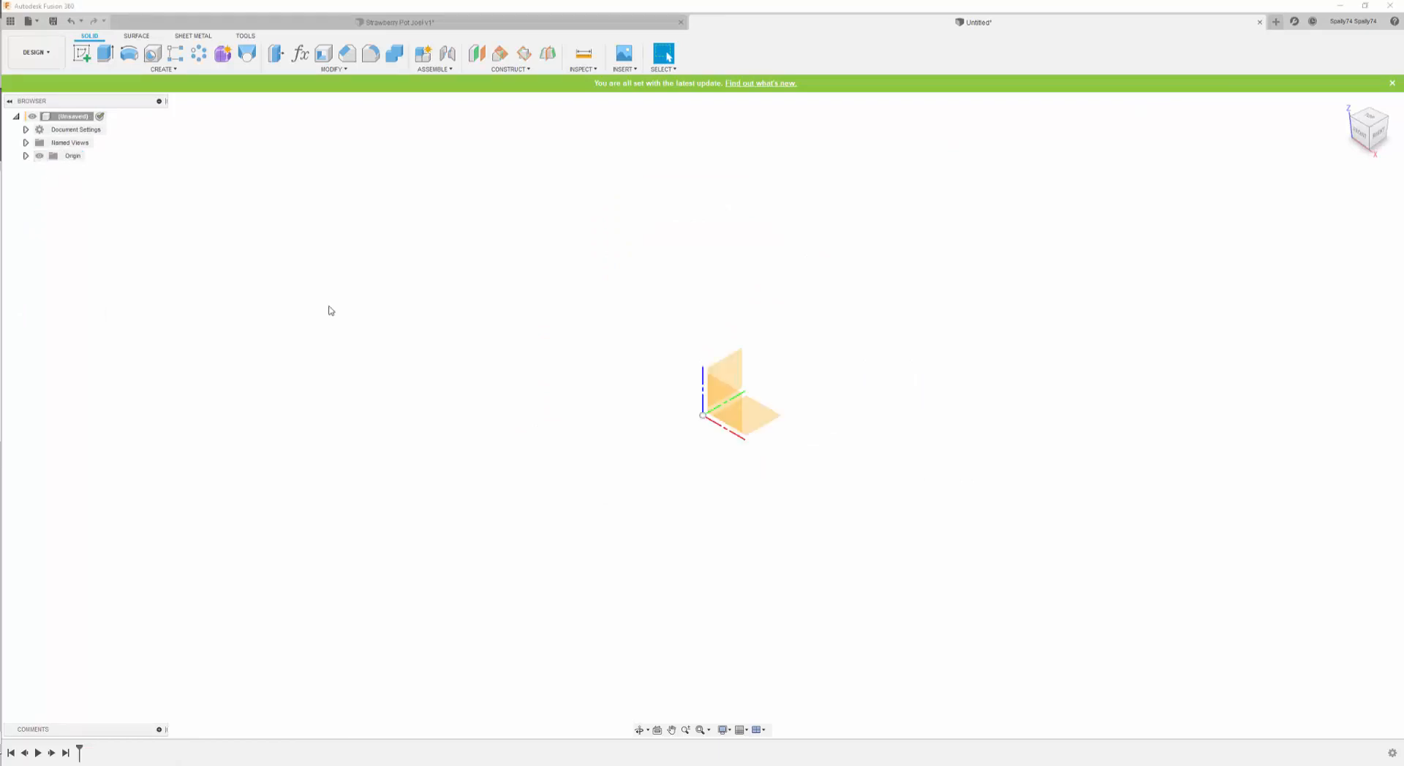
- Reduce the design window to reveal the Notepad notes and review the listed height, diameters, wall thickness and drain hole values
{"action": "left_click", "coordinate": [1366, 8]}
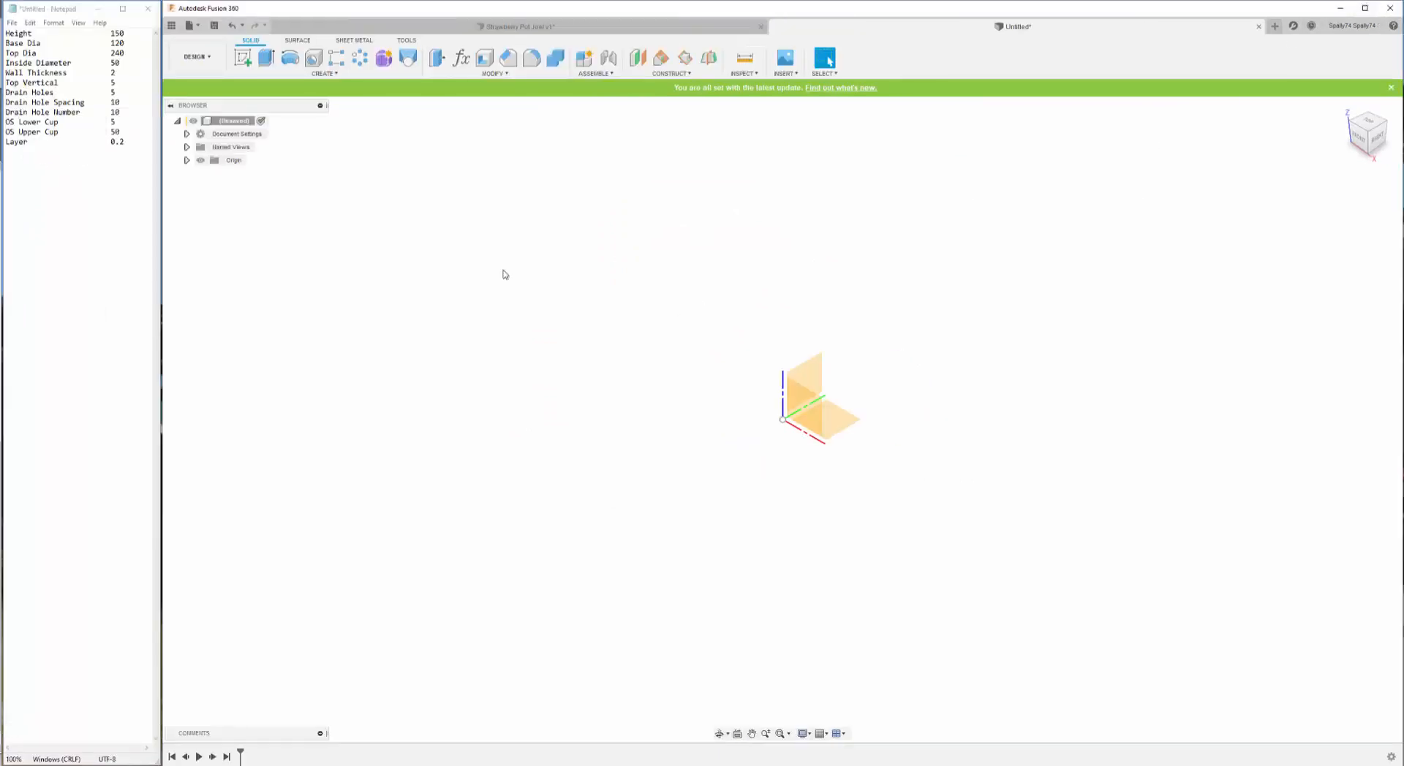
{"action": "left_click_drag", "start_coordinate": [7, 34], "coordinate": [111, 33]}
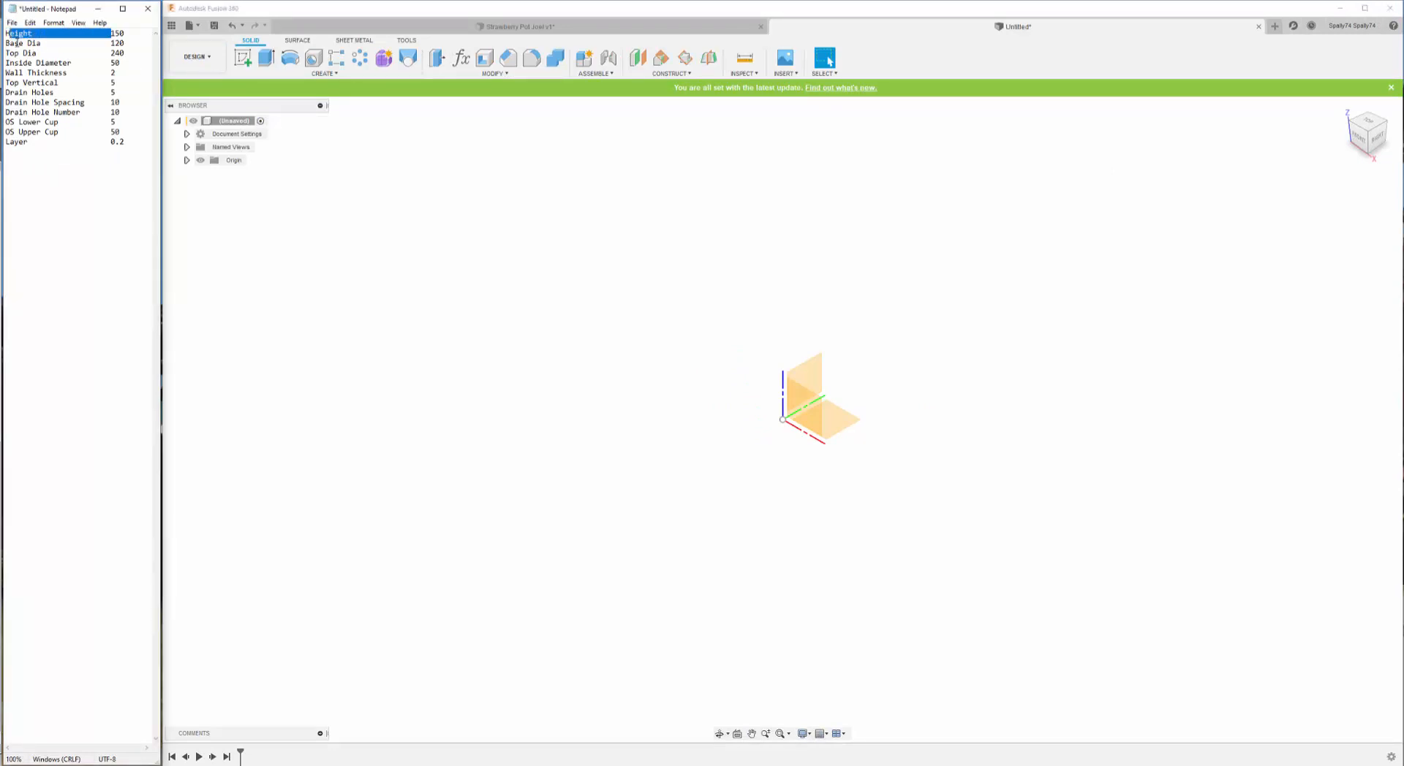
{"action": "left_click_drag", "start_coordinate": [15, 43], "coordinate": [126, 43]}
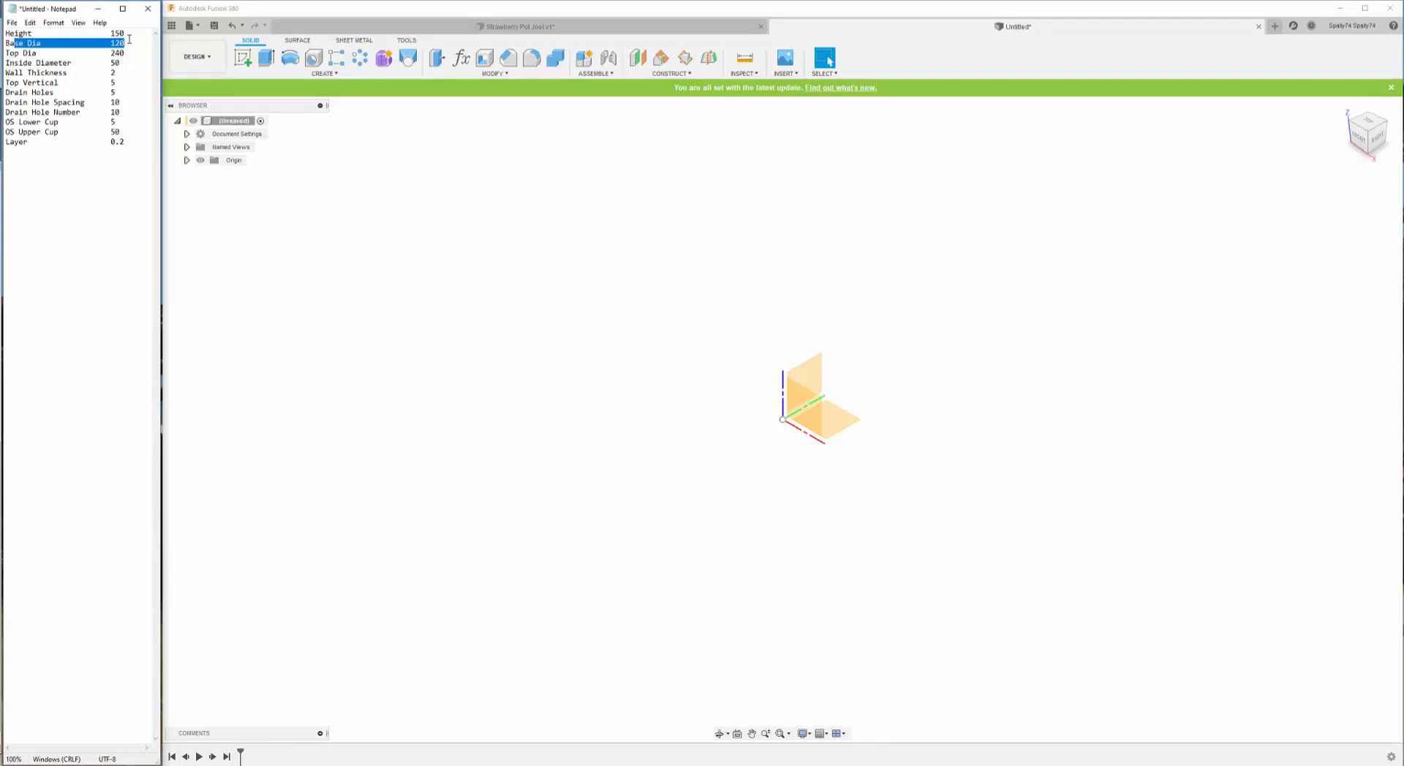
{"action": "left_click_drag", "start_coordinate": [32, 54], "coordinate": [125, 74]}
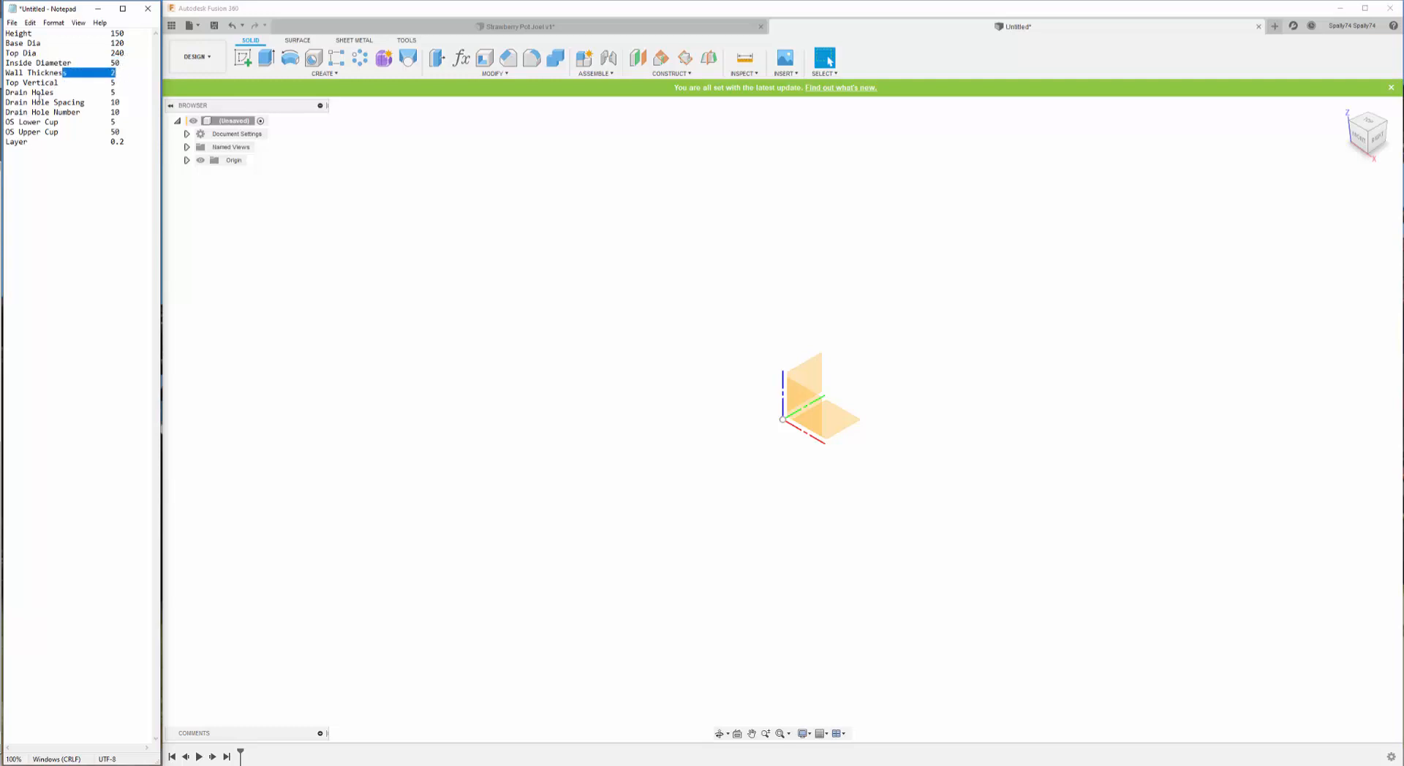
{"action": "left_click_drag", "start_coordinate": [24, 93], "coordinate": [118, 93]}
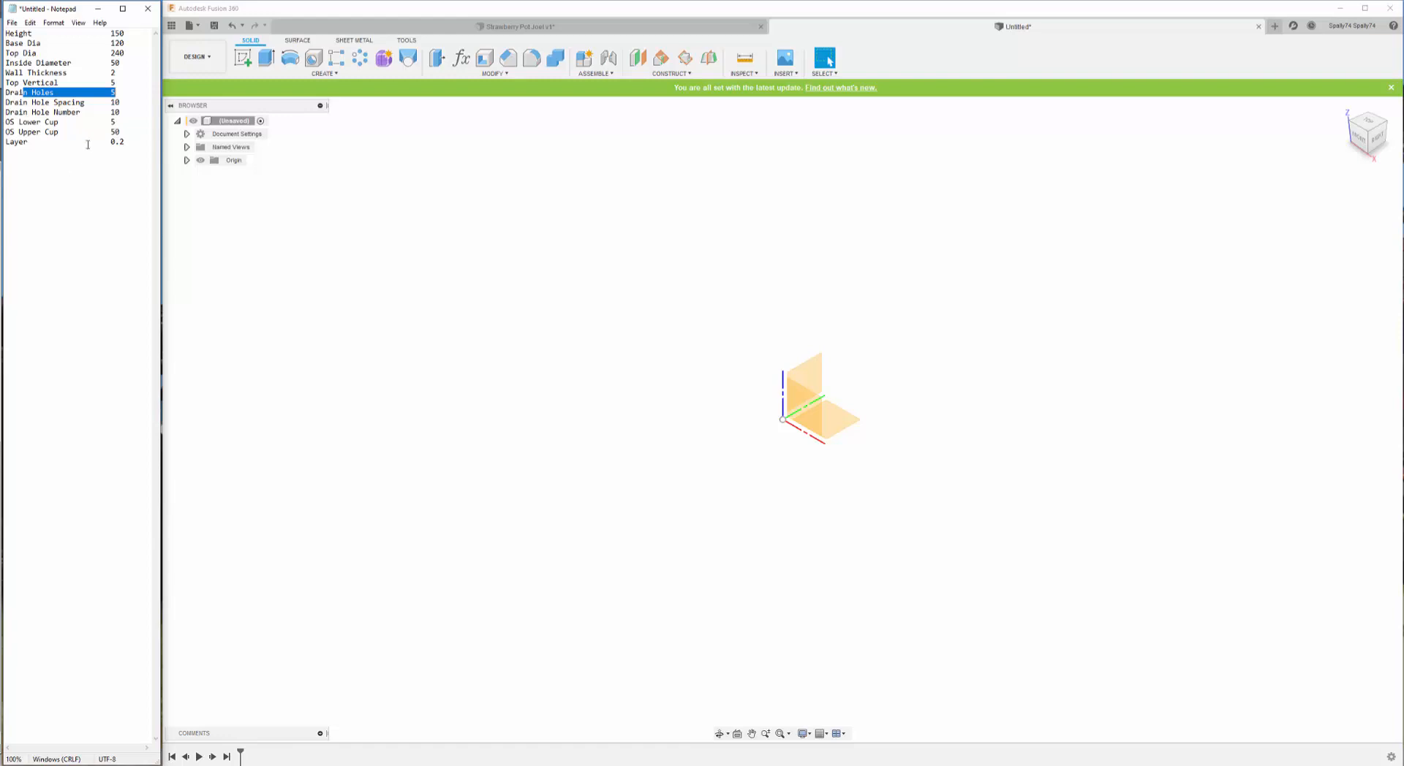
- Add a user parameter named Height in mm with the expression 150
{"action": "left_click", "coordinate": [462, 58]}
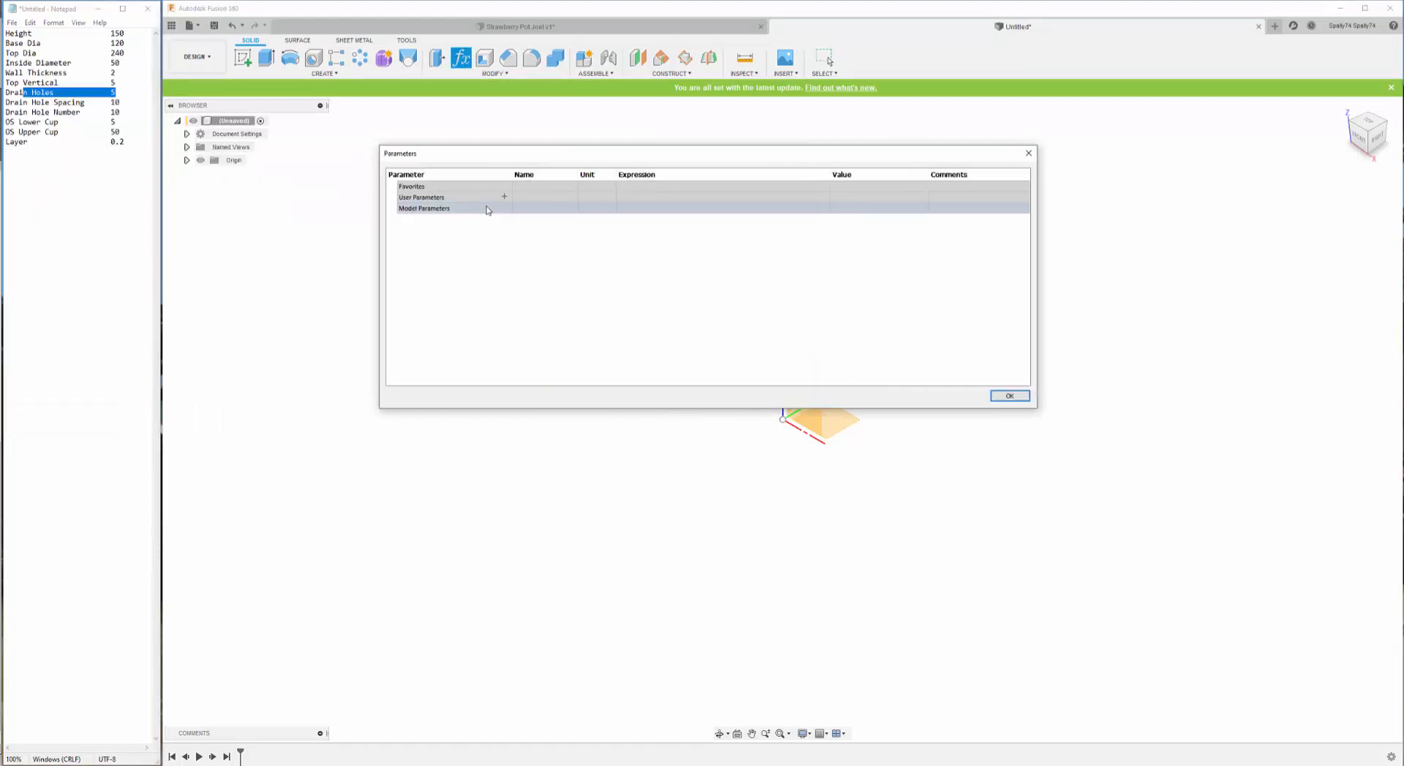
{"action": "left_click", "coordinate": [505, 197]}
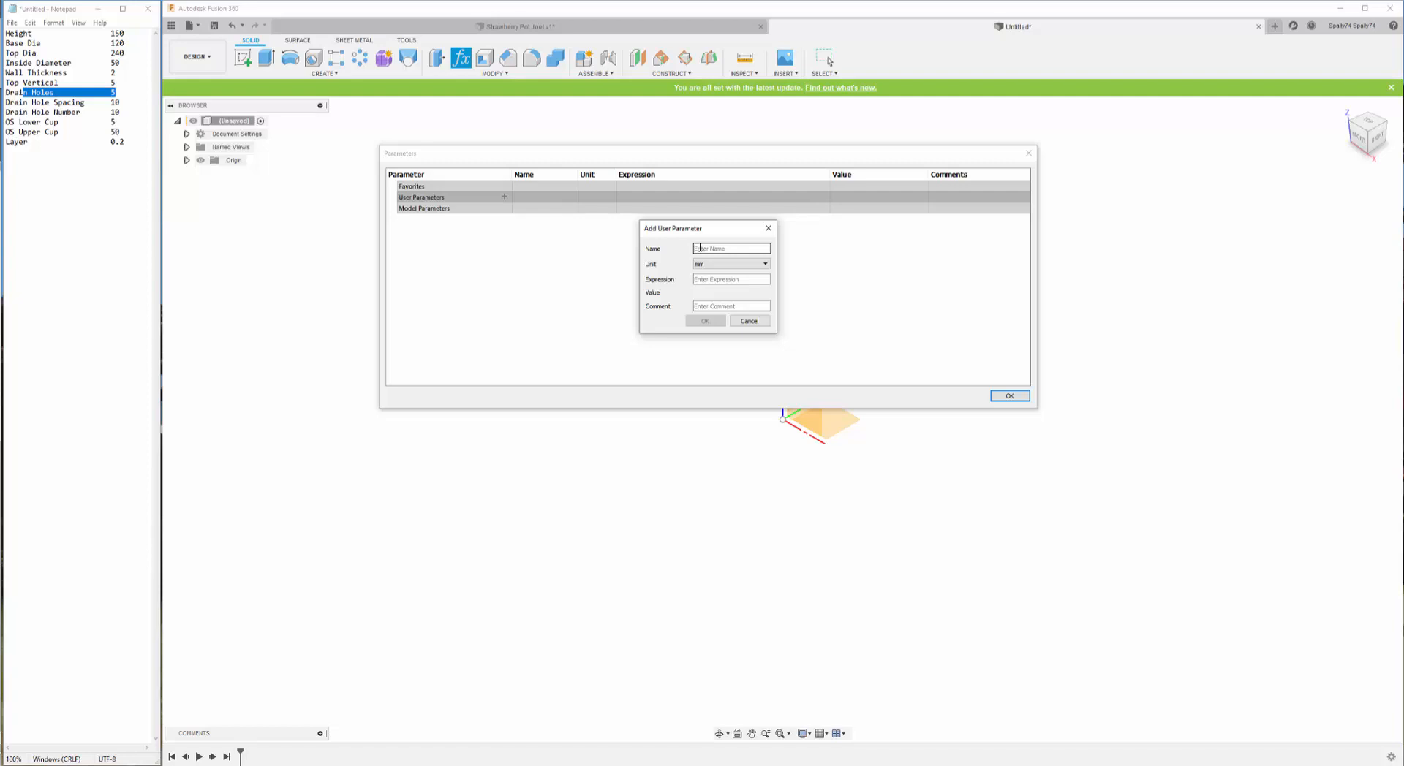
{"action": "type", "text": "Height"}
{"action": "left_click", "coordinate": [700, 281]}
{"action": "type", "text": "150"}
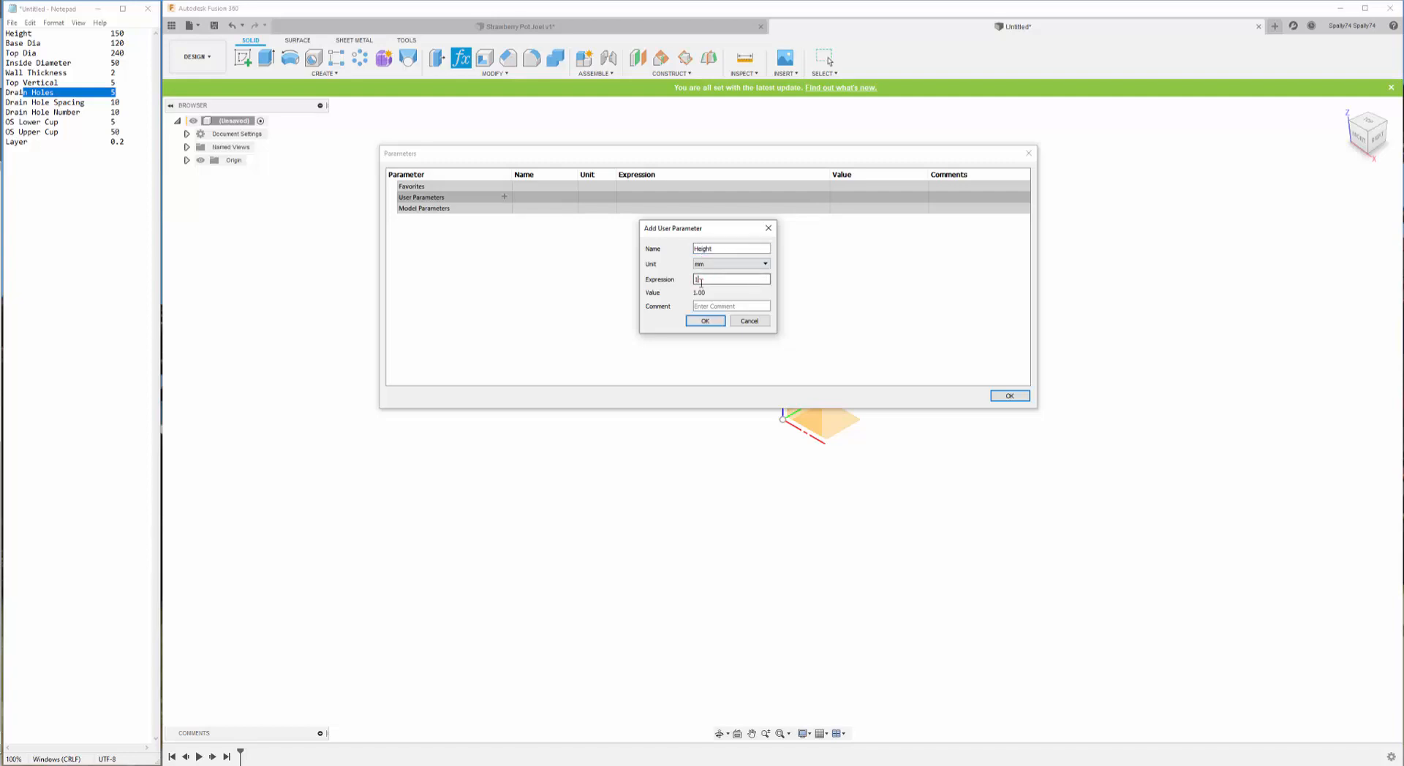
{"action": "left_click", "coordinate": [706, 322]}
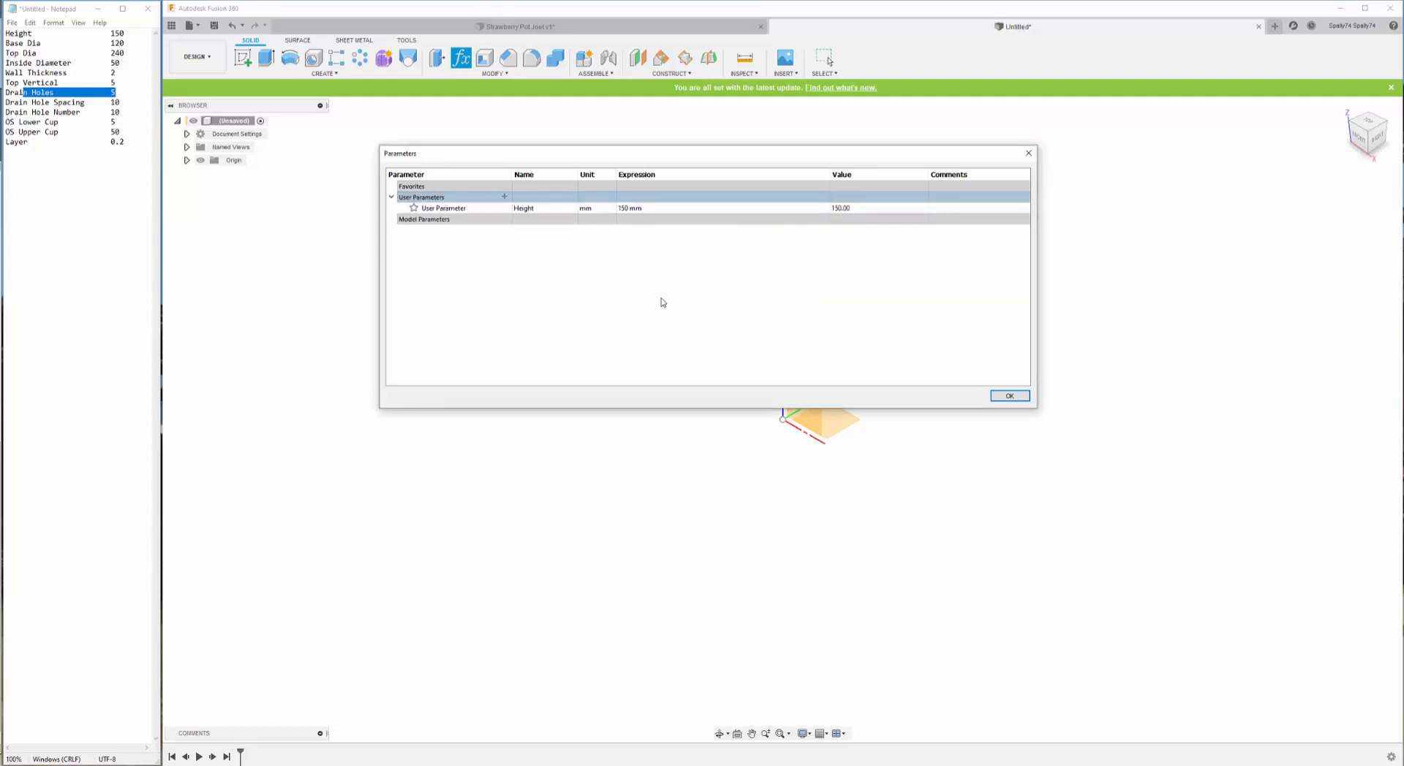
- Add a user parameter named BaseDia in mm with the expression 120
{"action": "left_click", "coordinate": [504, 196]}
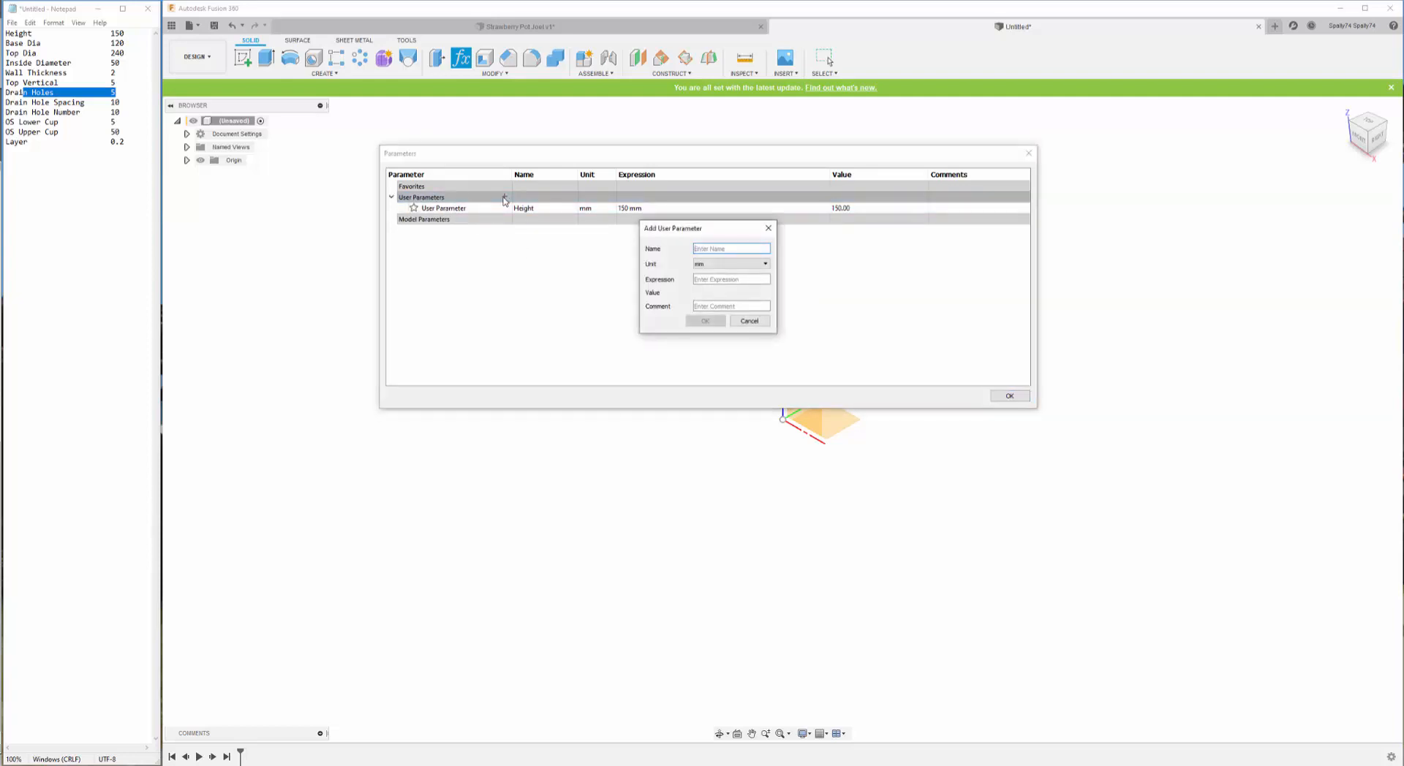
{"action": "type", "text": "BaseDia"}
{"action": "left_click", "coordinate": [708, 280]}
{"action": "type", "text": "120"}
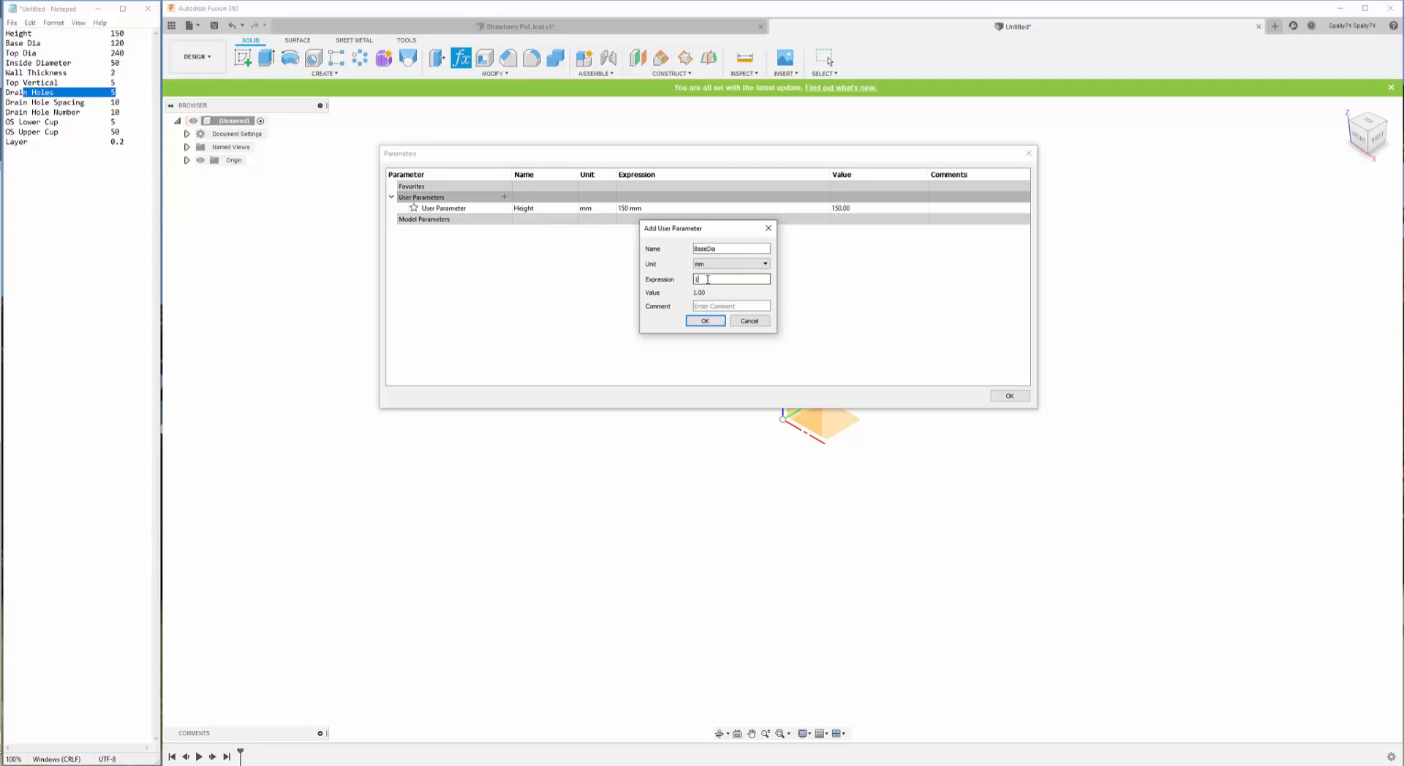
{"action": "left_click", "coordinate": [696, 321]}
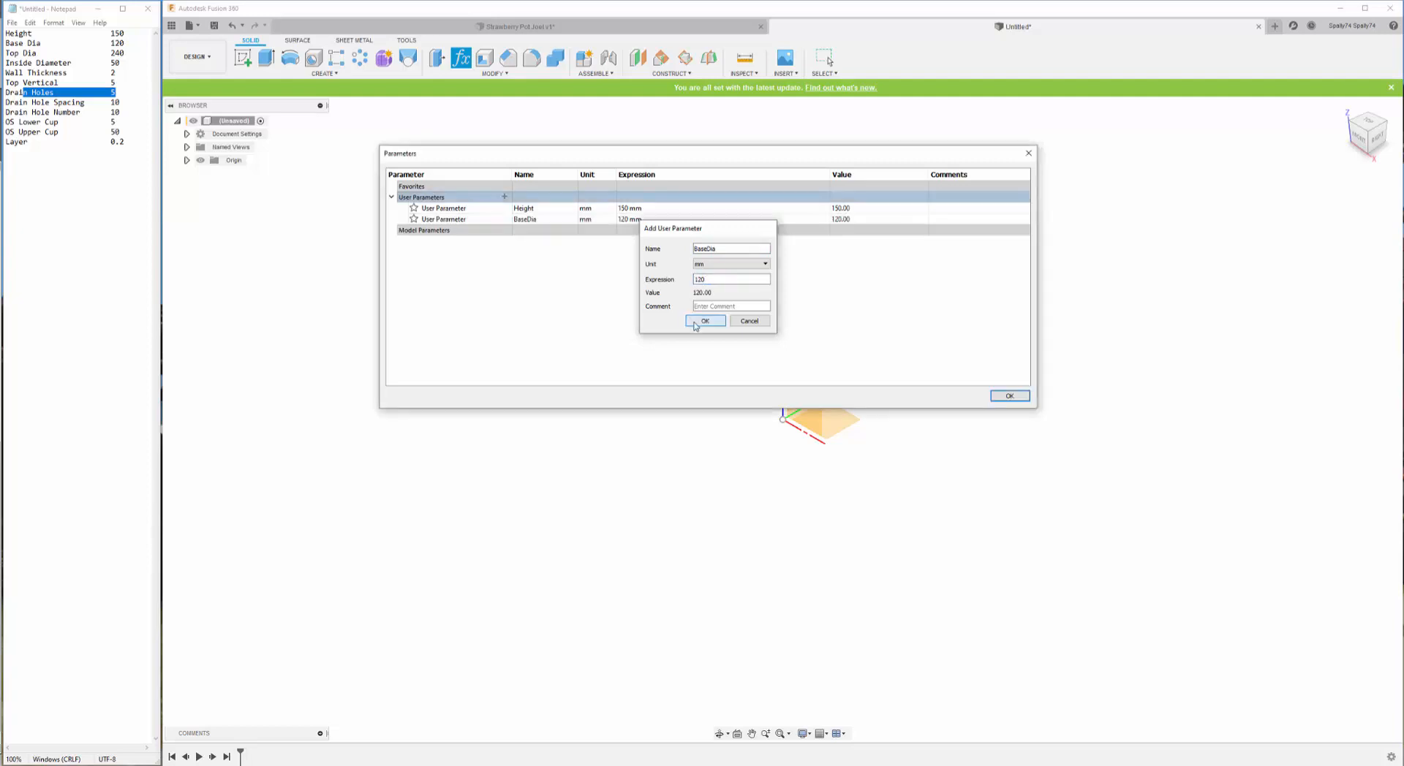
- Add a user parameter named TopDia in mm with the expression 240
{"action": "left_click", "coordinate": [504, 197]}
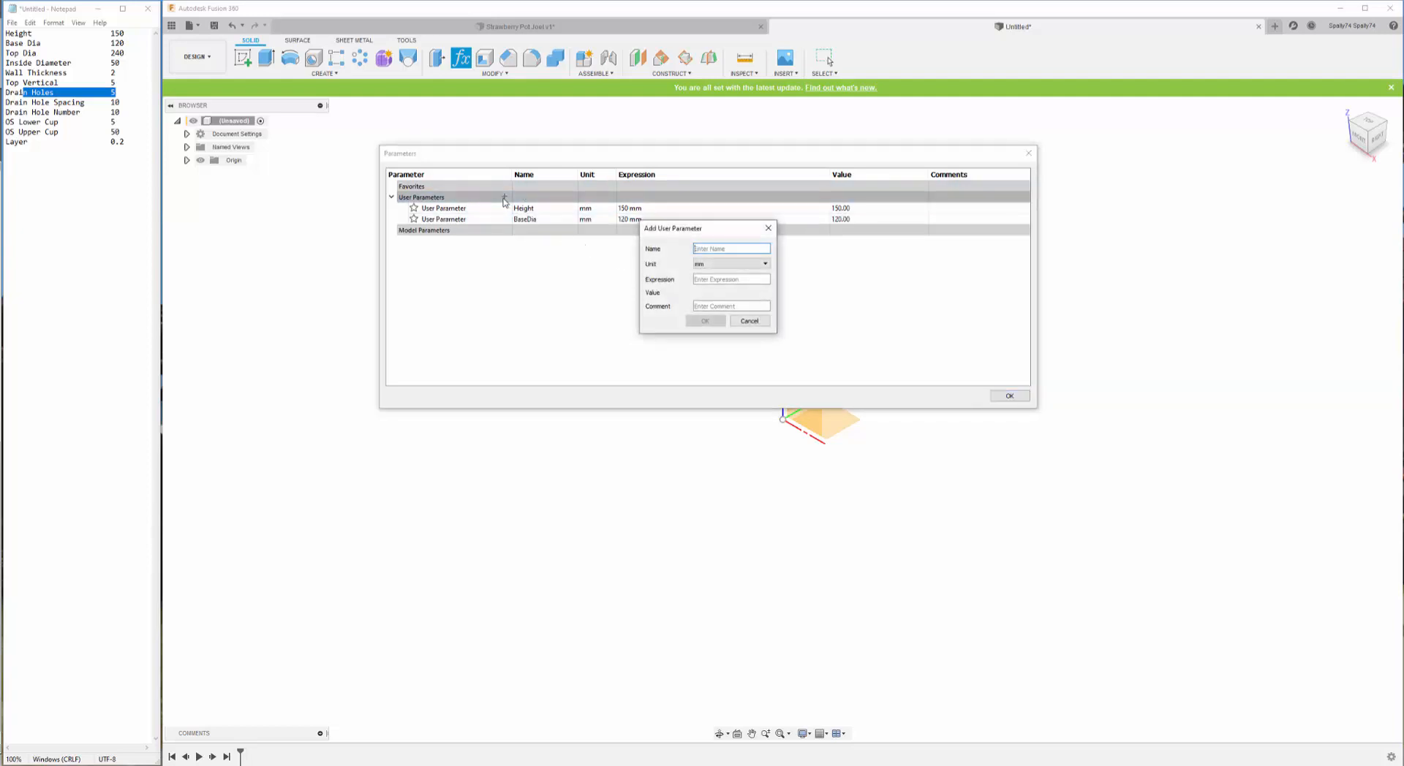
{"action": "type", "text": "TopDia"}
{"action": "left_click", "coordinate": [732, 280]}
{"action": "type", "text": "240"}
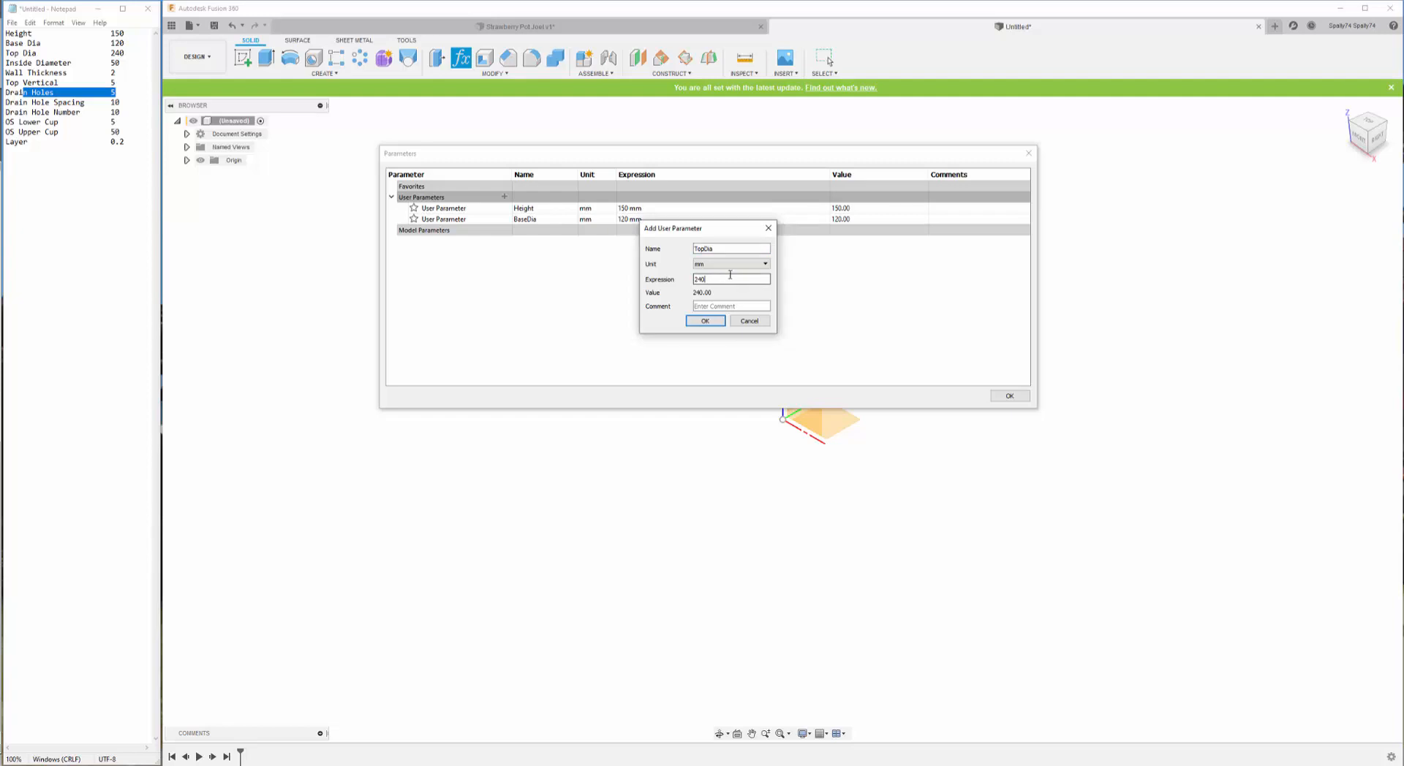
{"action": "left_click", "coordinate": [695, 320]}
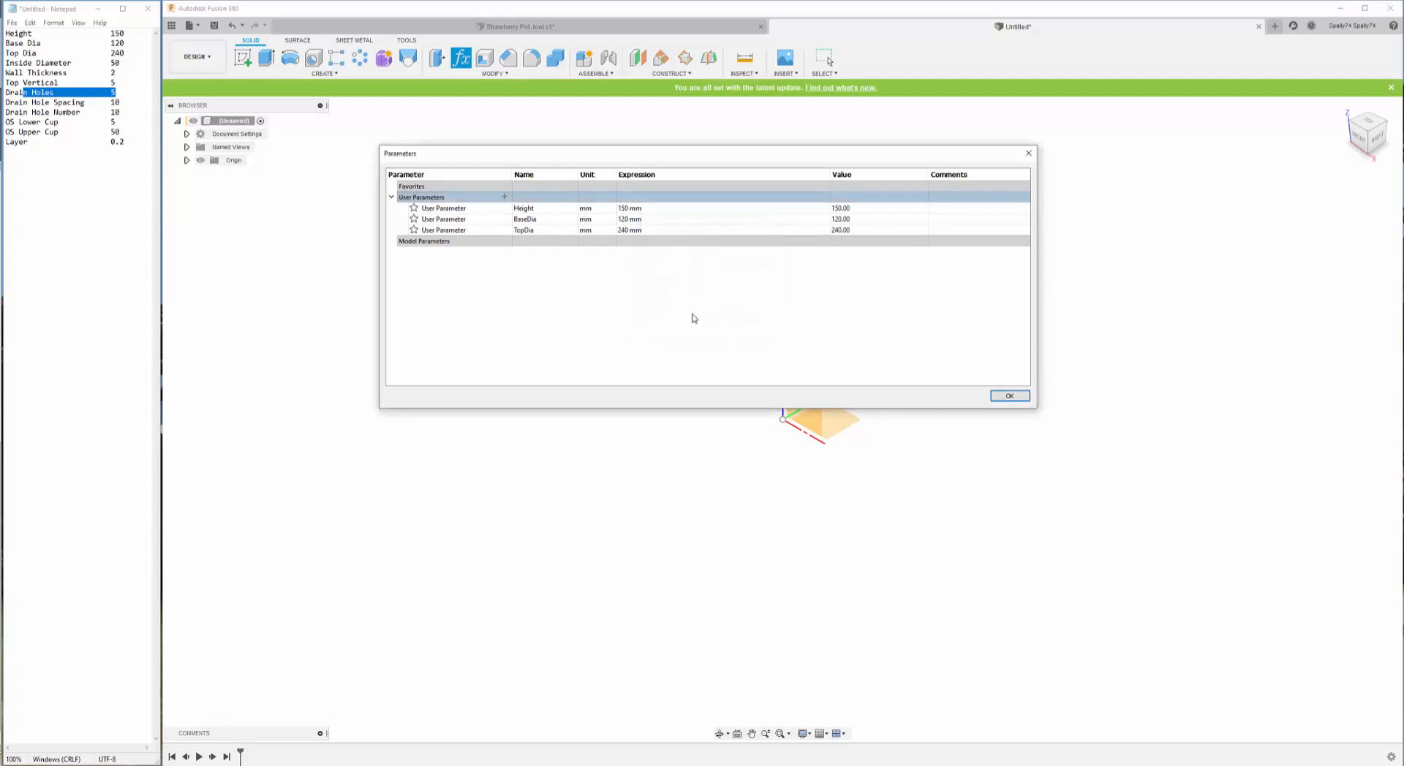
- Add a user parameter named InsideDia in mm with the expression 50
{"action": "left_click", "coordinate": [504, 197]}
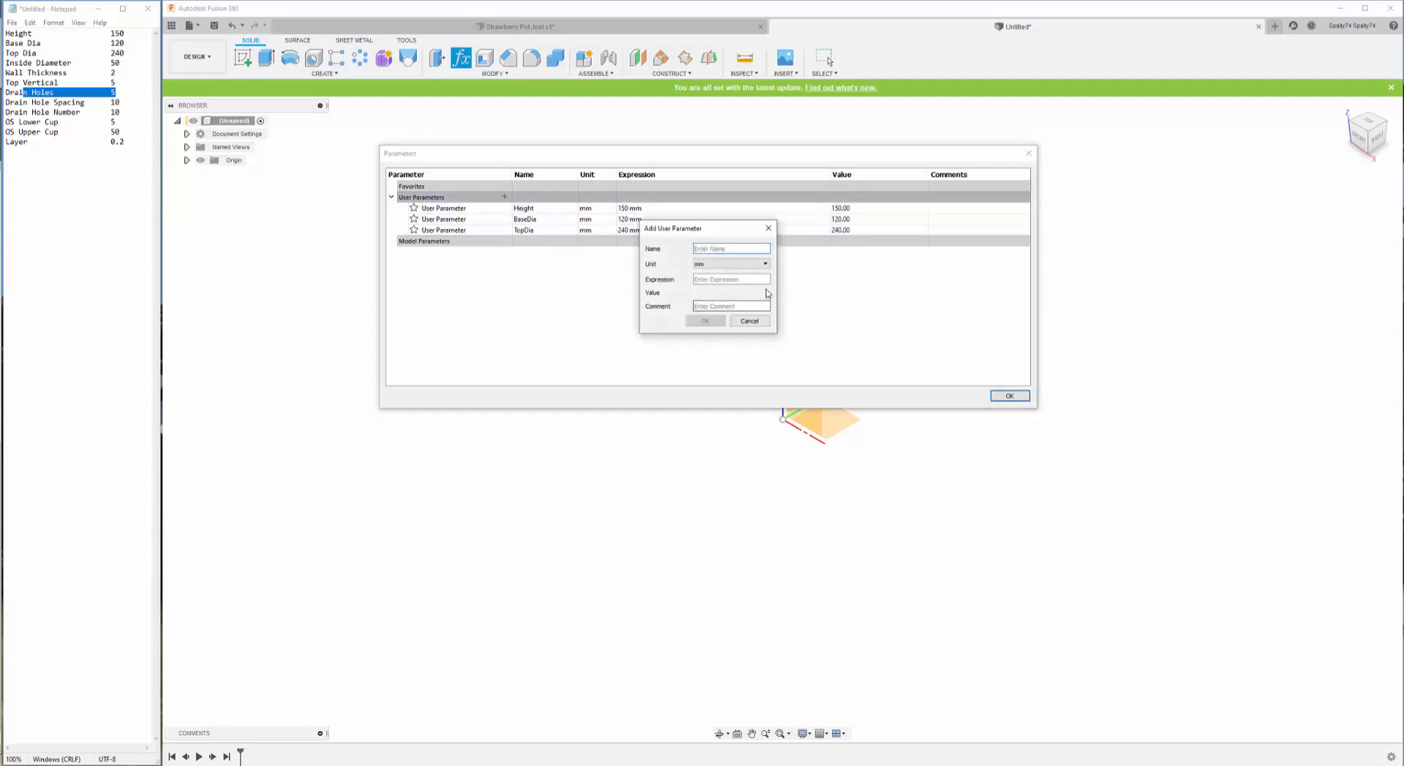
{"action": "type", "text": "InsideDia"}
{"action": "left_click", "coordinate": [742, 281]}
{"action": "type", "text": "50"}
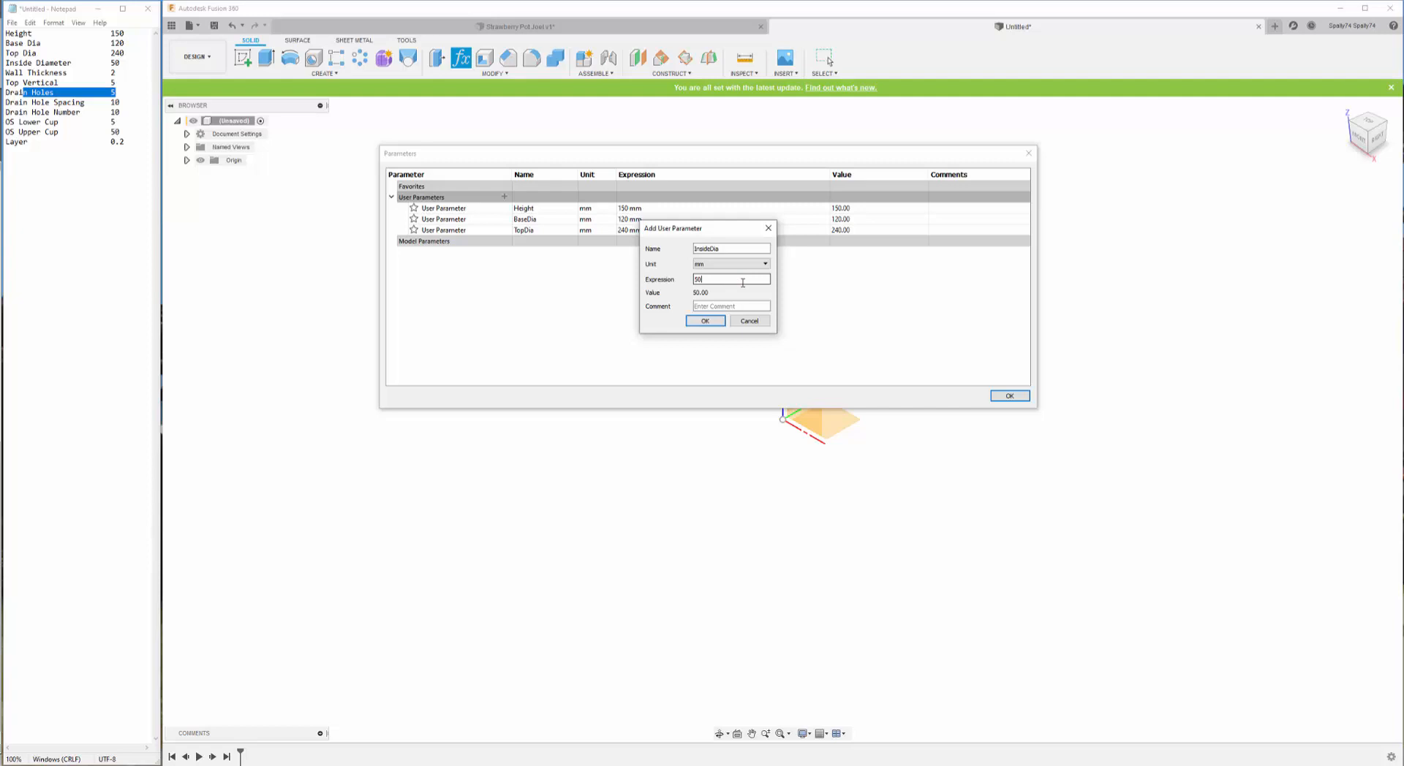
{"action": "left_click", "coordinate": [705, 321]}
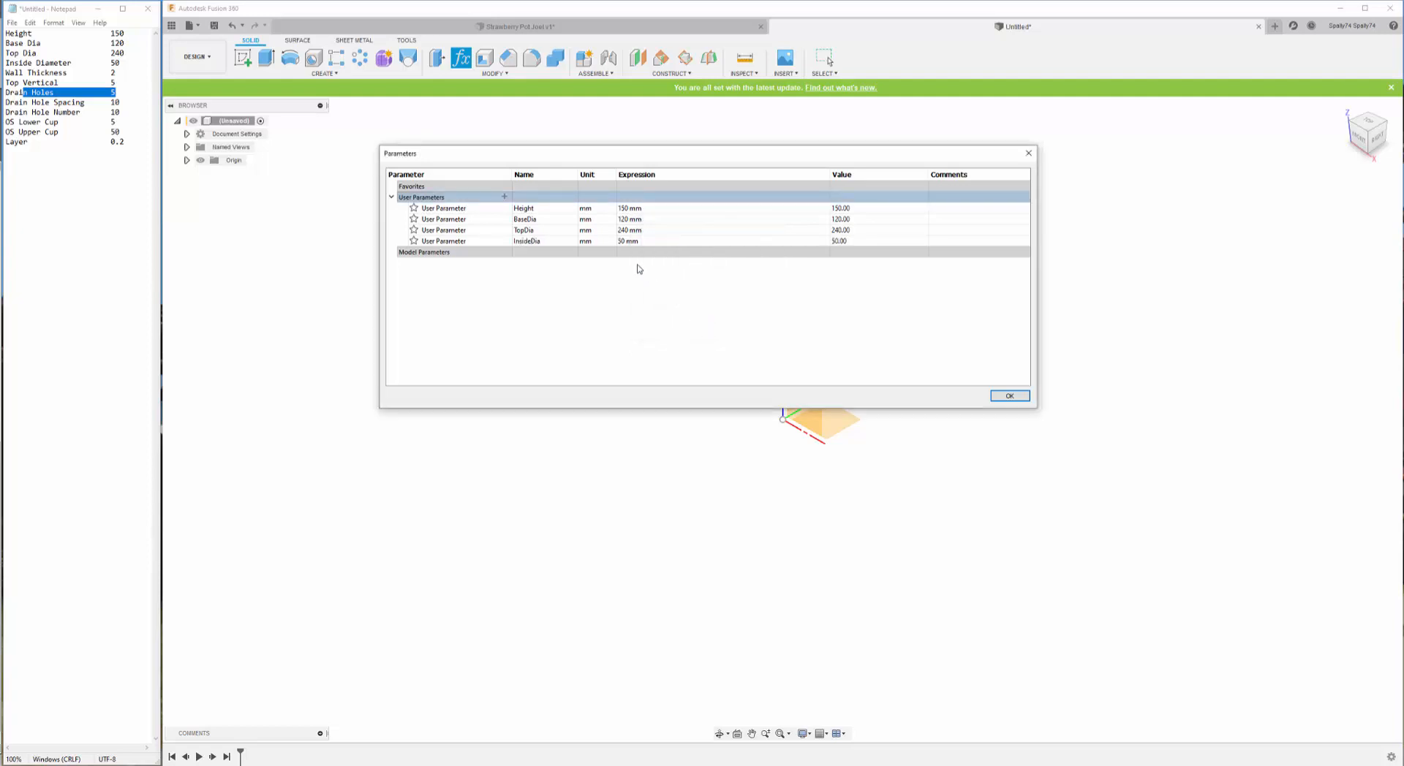
- Add a user parameter named Wall in mm with the expression 2
{"action": "left_click", "coordinate": [503, 196]}
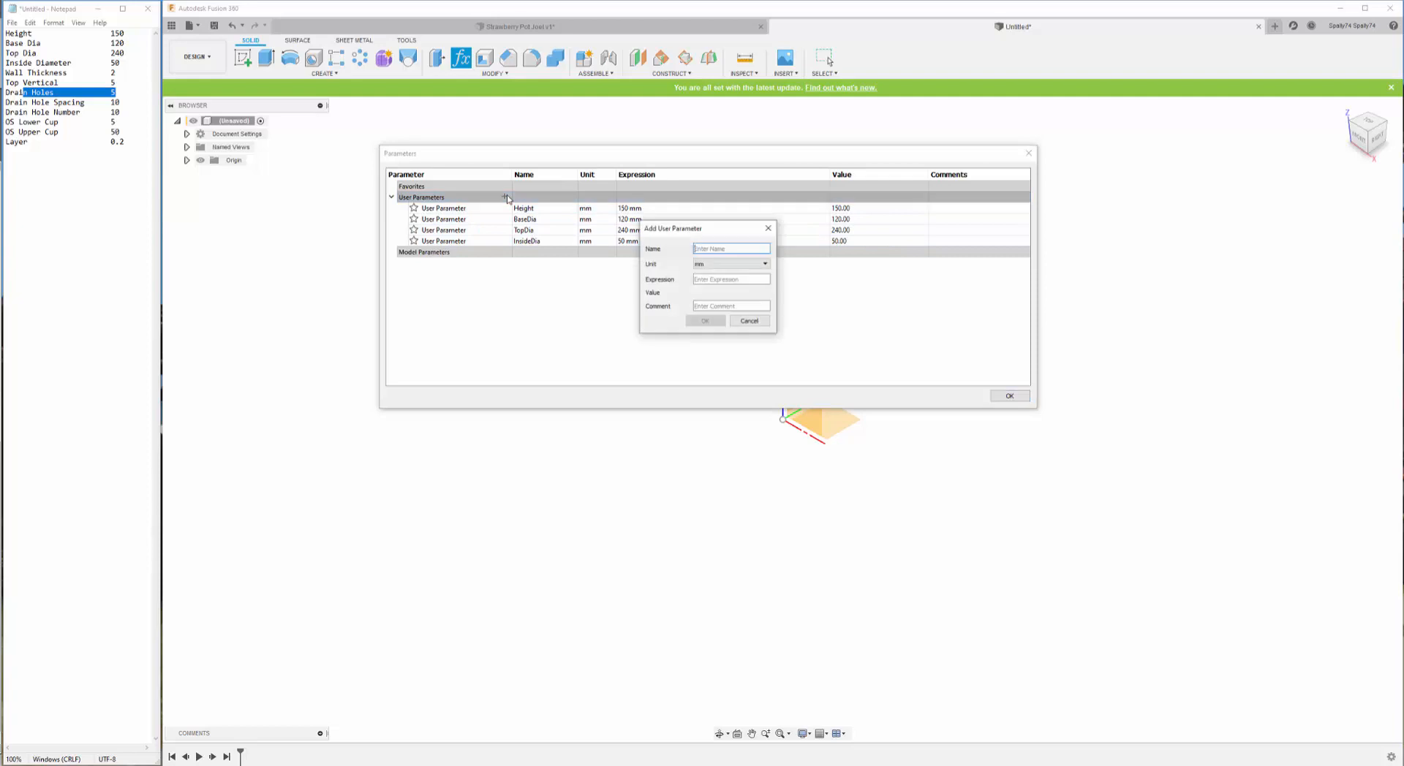
{"action": "type", "text": "Wall"}
{"action": "left_click", "coordinate": [741, 281]}
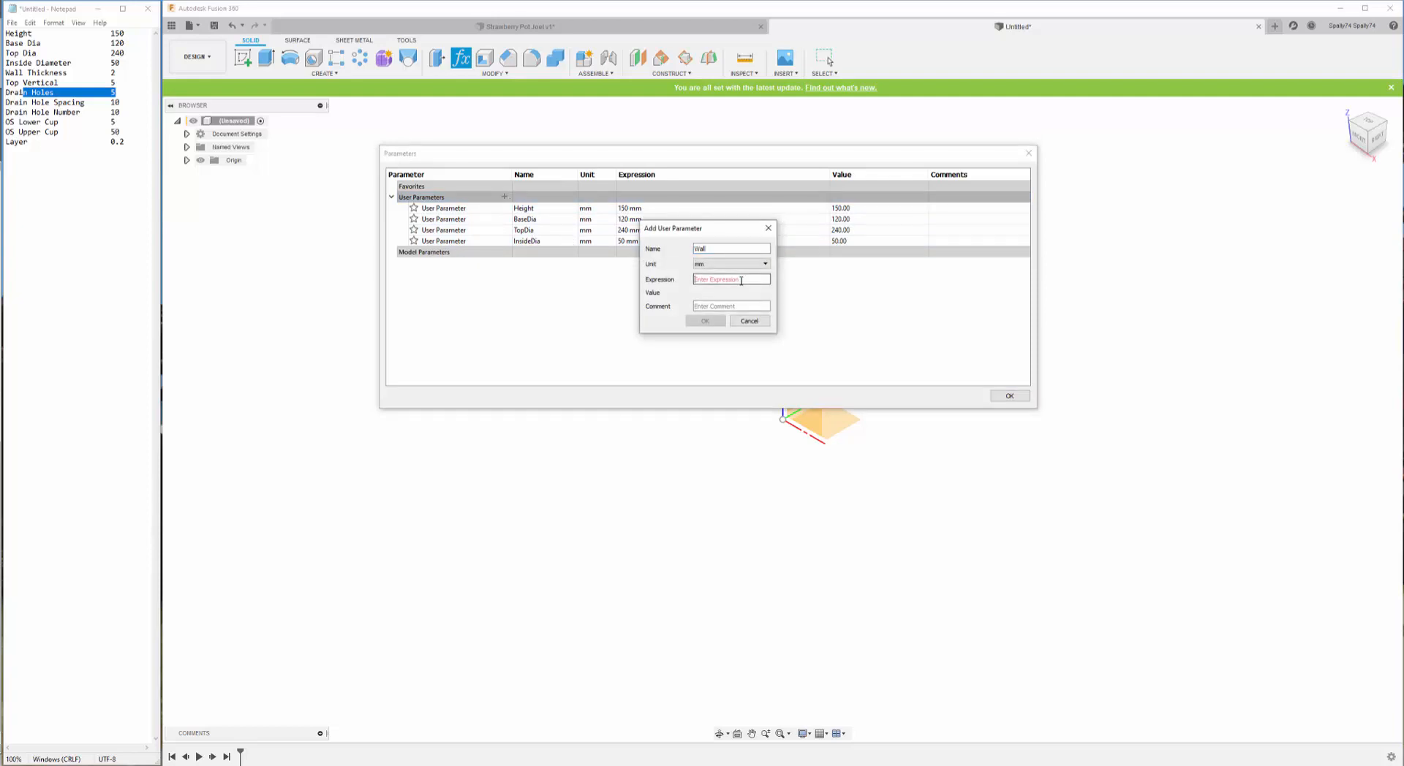
{"action": "type", "text": "2"}
{"action": "left_click", "coordinate": [705, 321]}
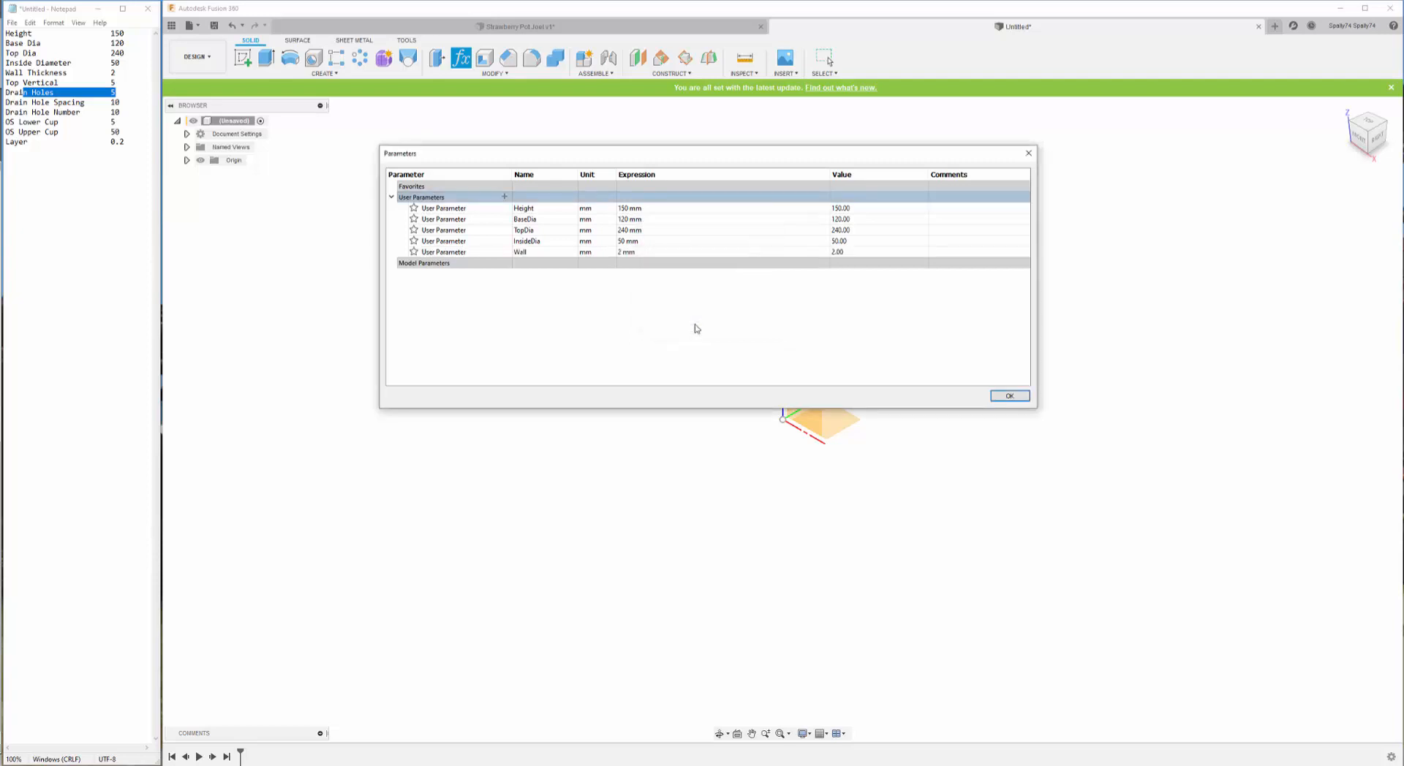
- Add a user parameter named TopVert in mm with the expression 5
{"action": "left_click", "coordinate": [504, 198]}
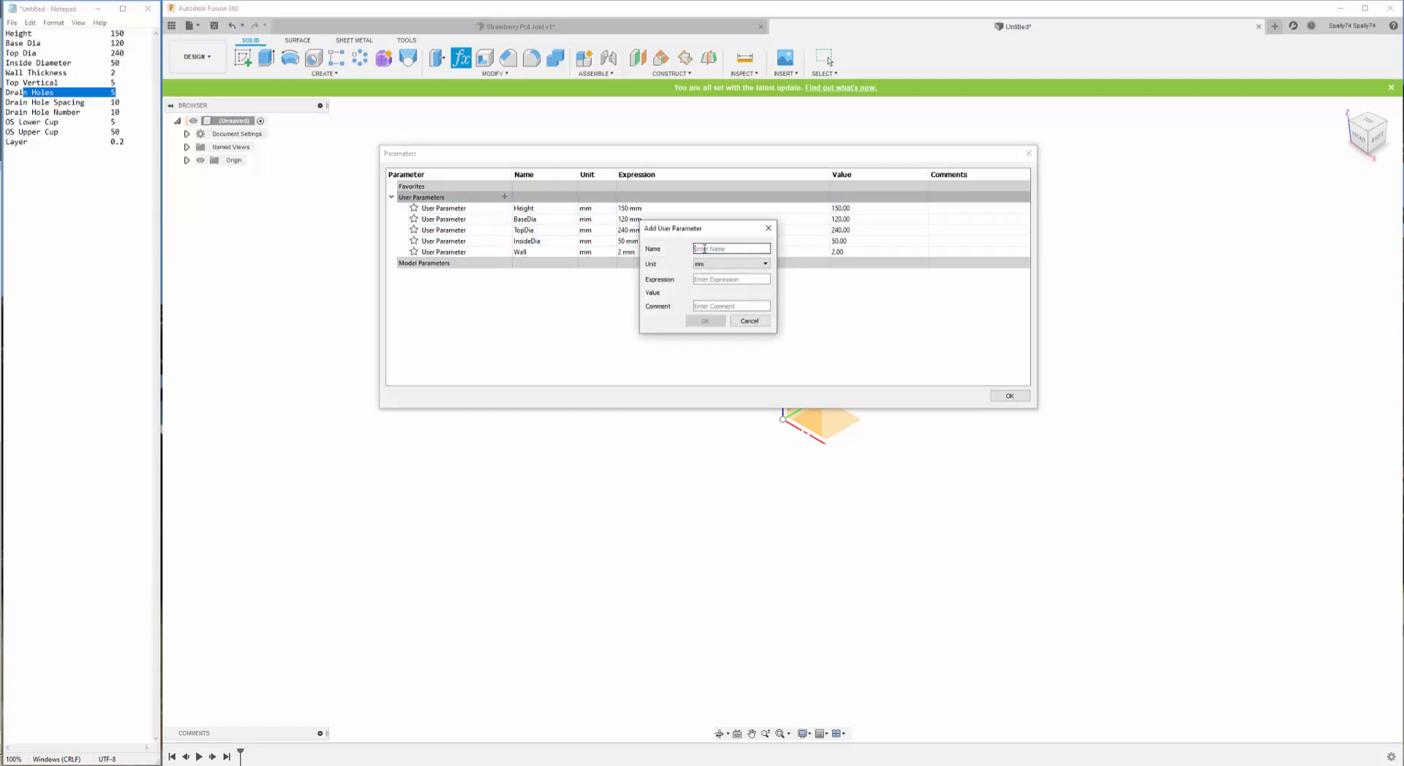
{"action": "type", "text": "TopVert"}
{"action": "left_click", "coordinate": [702, 279]}
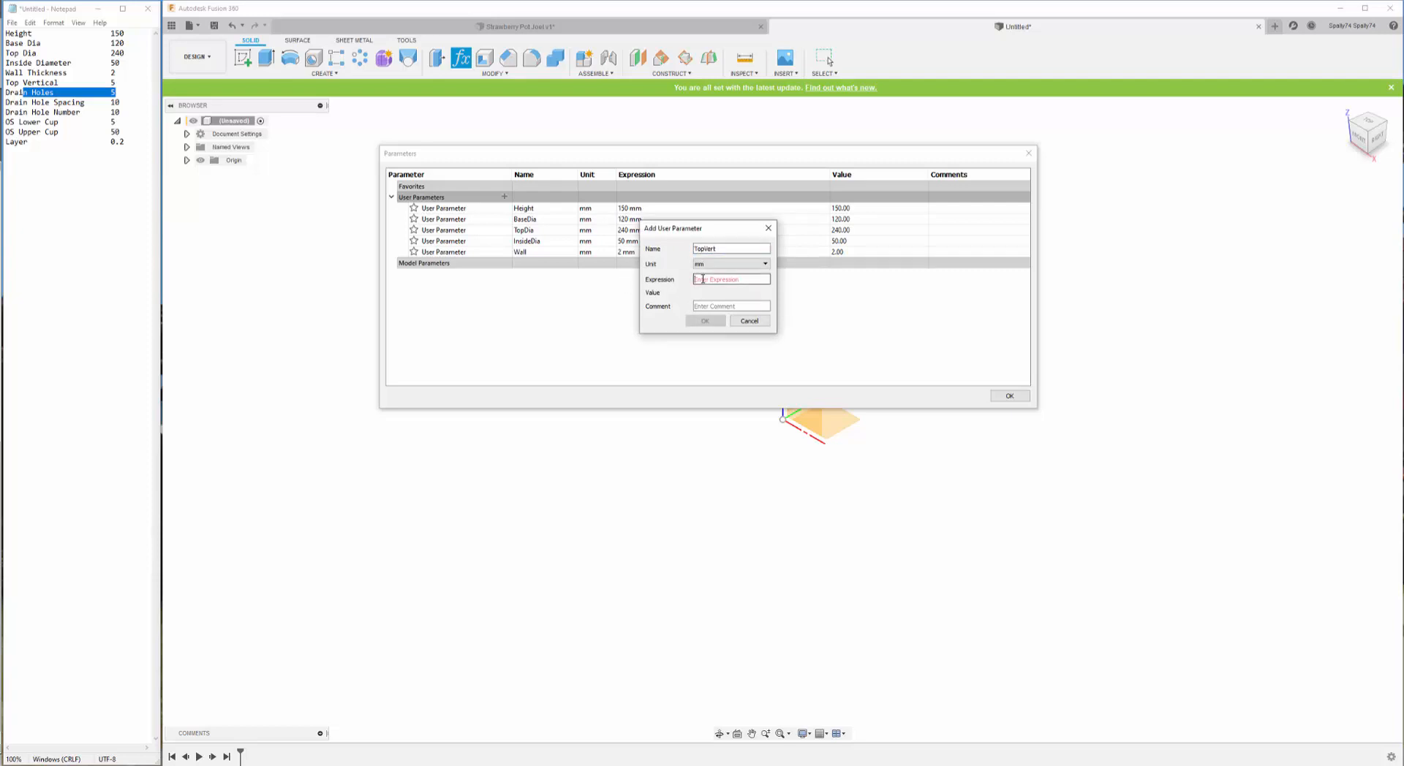
{"action": "type", "text": "5"}
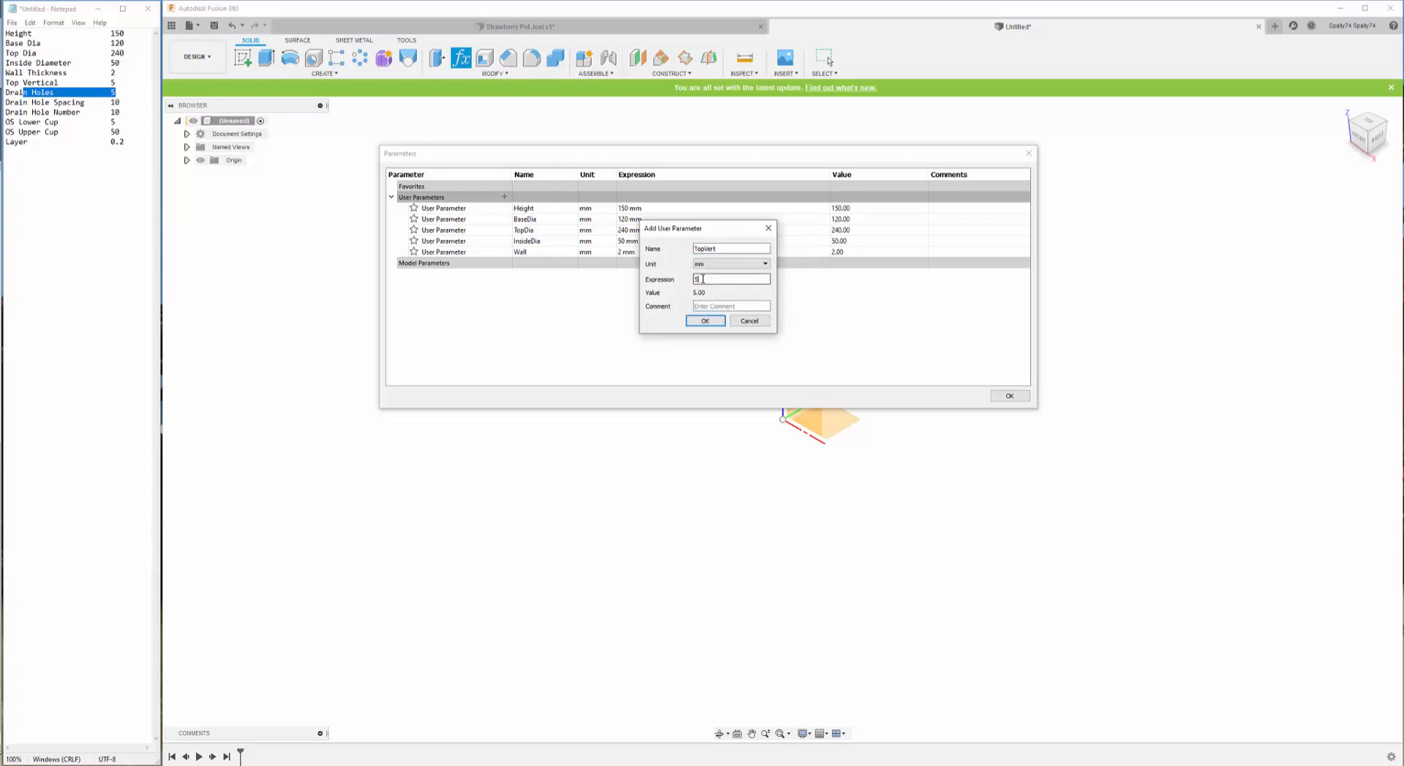
{"action": "left_click", "coordinate": [702, 321]}
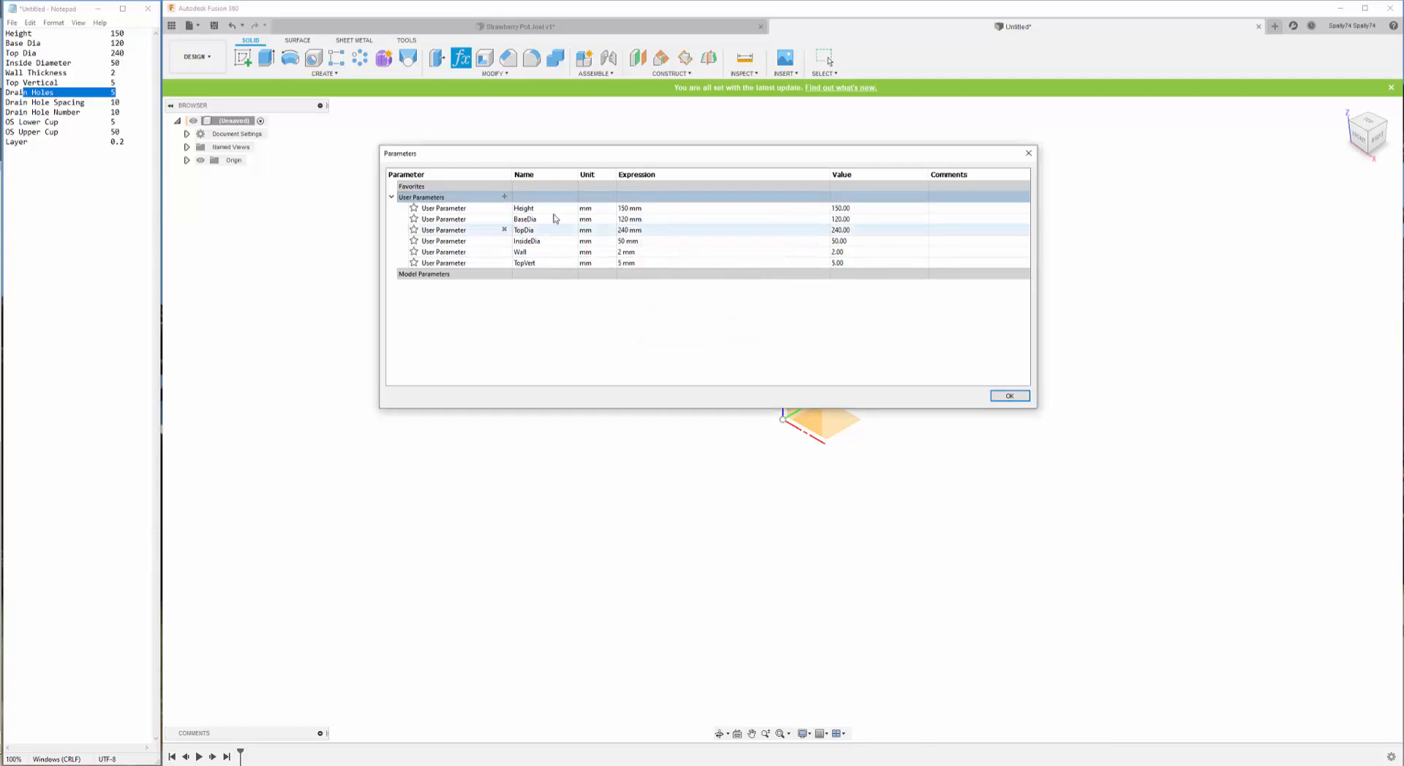
- Add a user parameter named DraiHoleDia in mm with the expression 5
{"action": "left_click", "coordinate": [504, 196]}
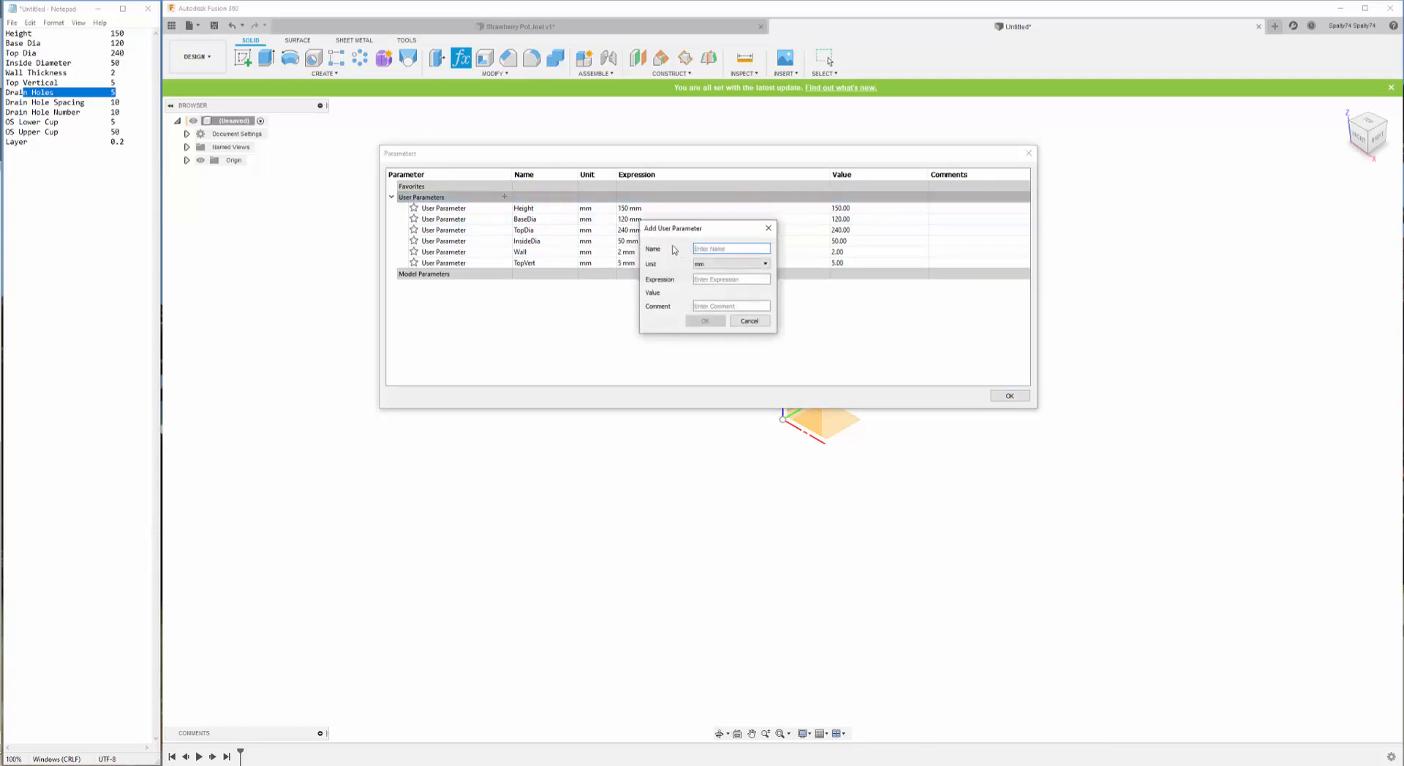
{"action": "type", "text": "DraHoleDia"}
{"action": "left_click", "coordinate": [710, 280]}
{"action": "type", "text": "5"}
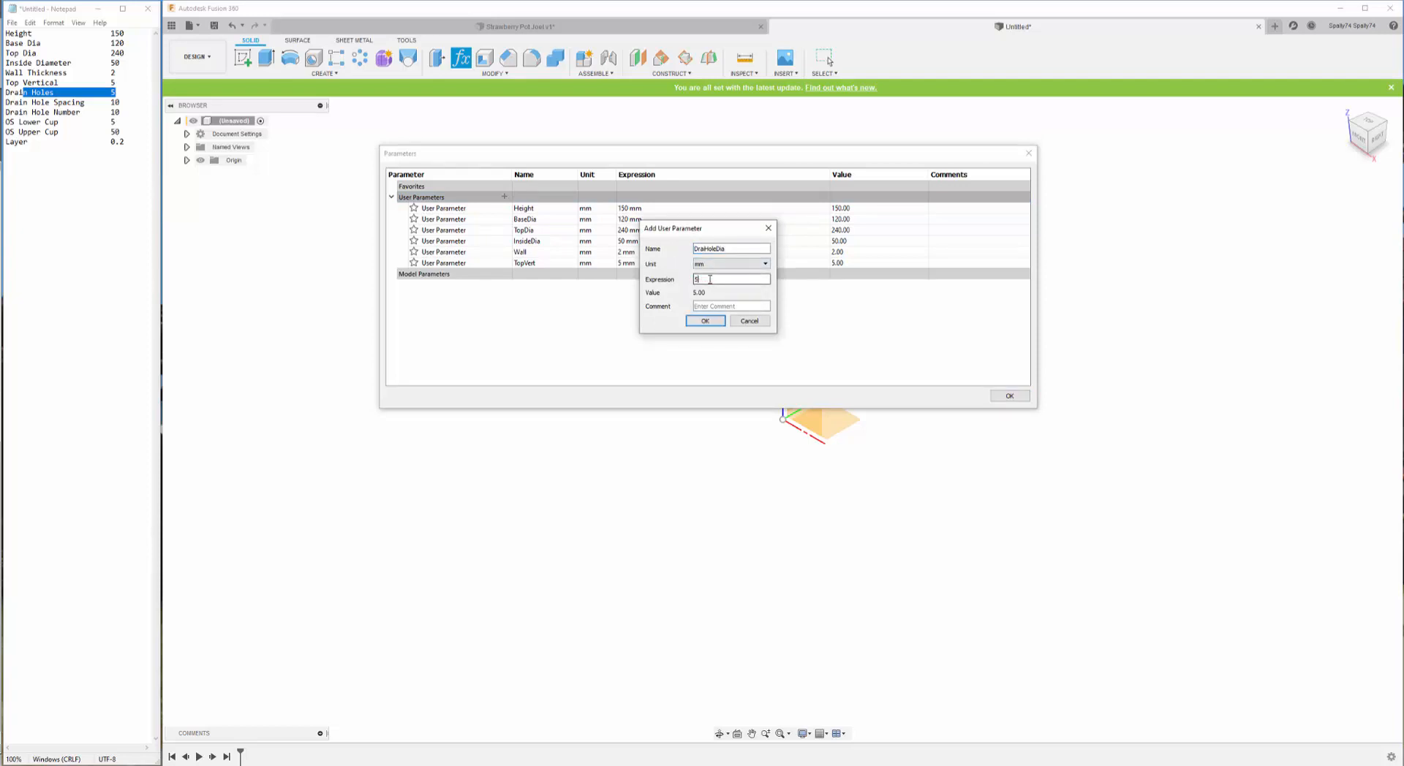
{"action": "left_click", "coordinate": [705, 321]}
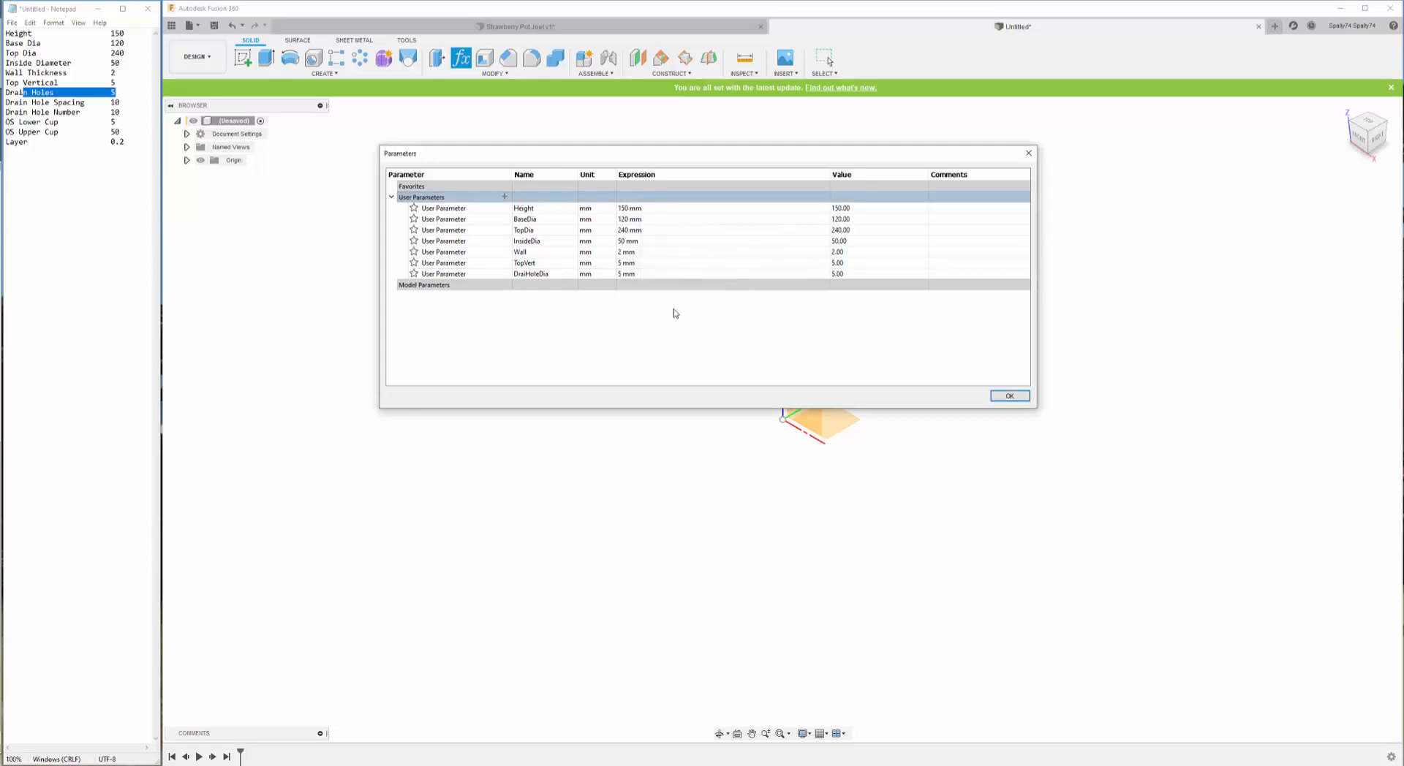
- Add a user parameter named DrainHoleSpace in mm with the expression 10
{"action": "left_click", "coordinate": [504, 197]}
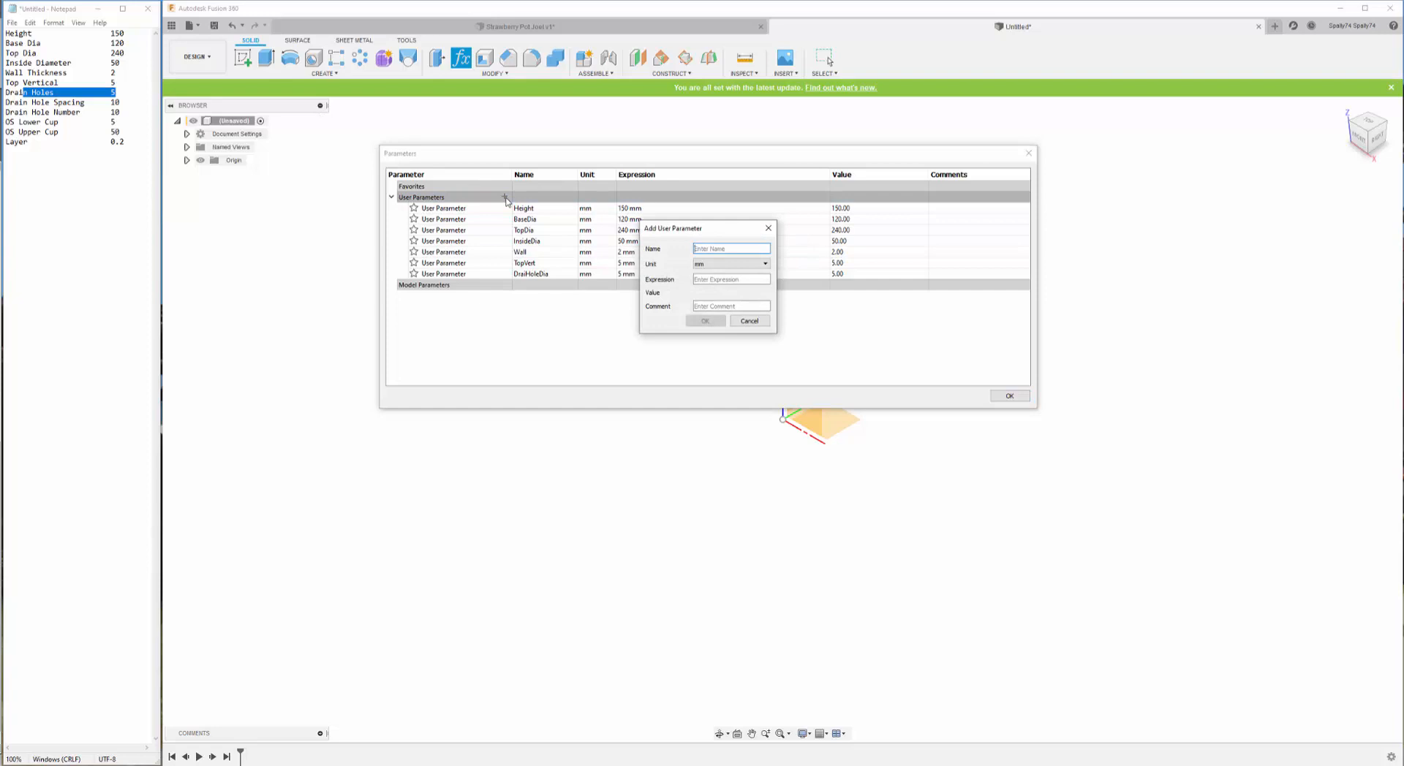
{"action": "type", "text": "DrainHoleSpace"}
{"action": "left_click", "coordinate": [732, 280]}
{"action": "type", "text": "10"}
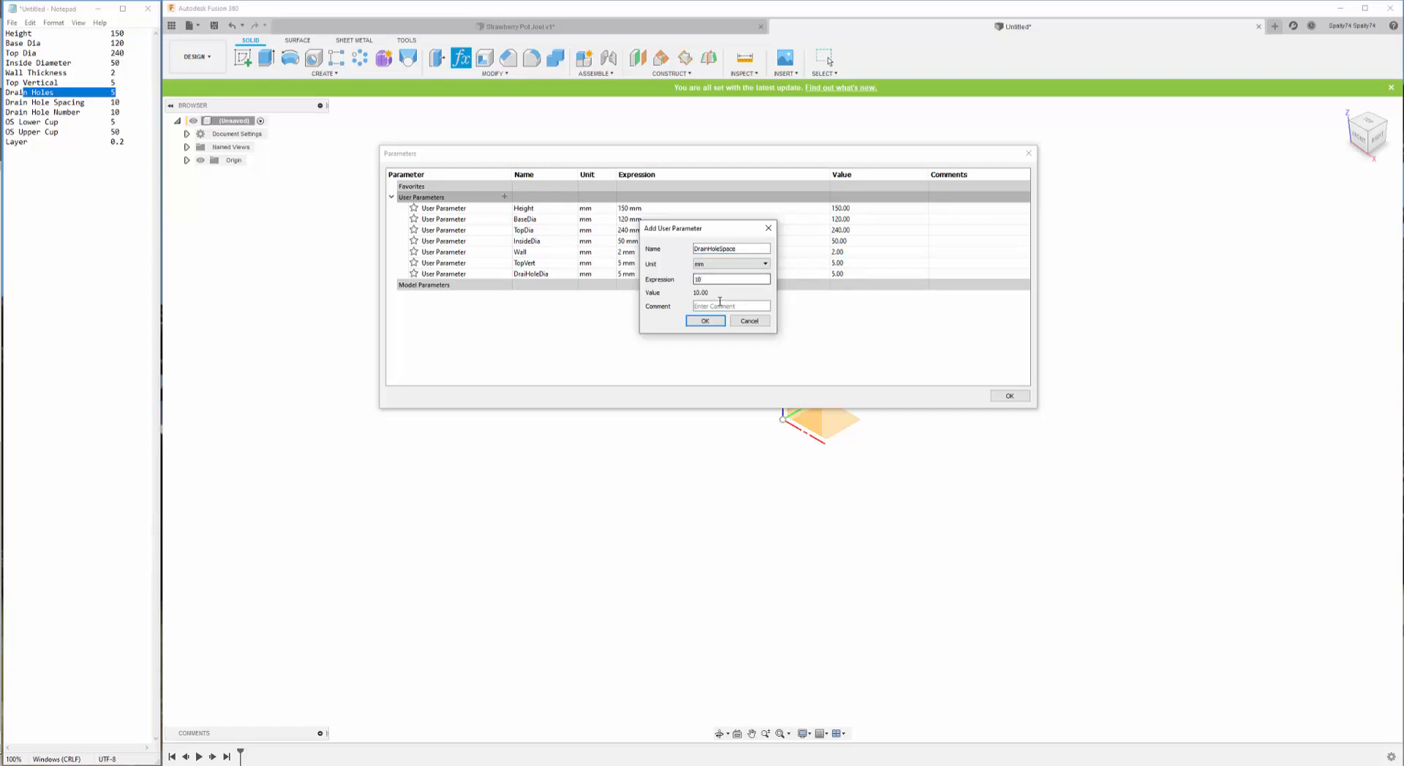
{"action": "left_click", "coordinate": [704, 321]}
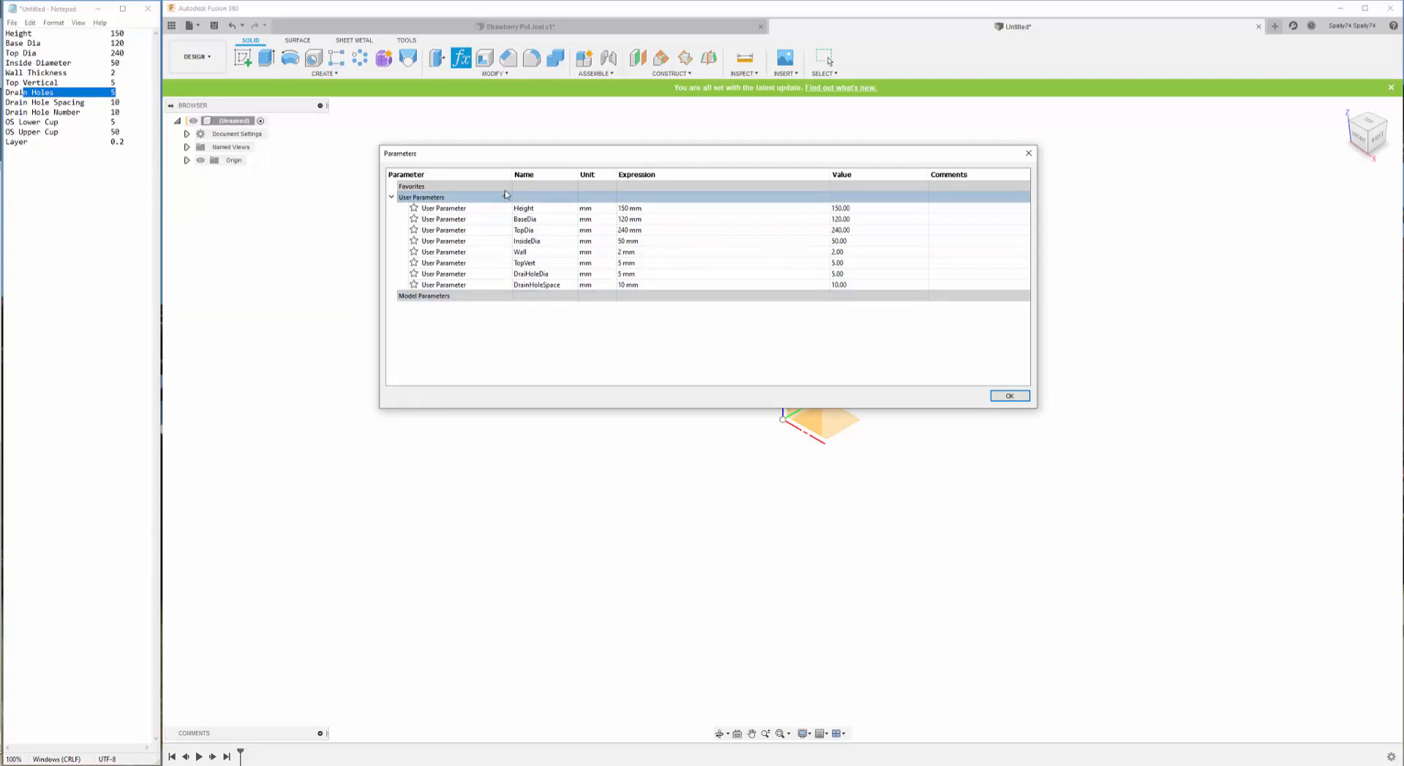
- Add a user parameter named DrainHoleNum with no units and the expression 10
{"action": "left_click", "coordinate": [505, 197]}
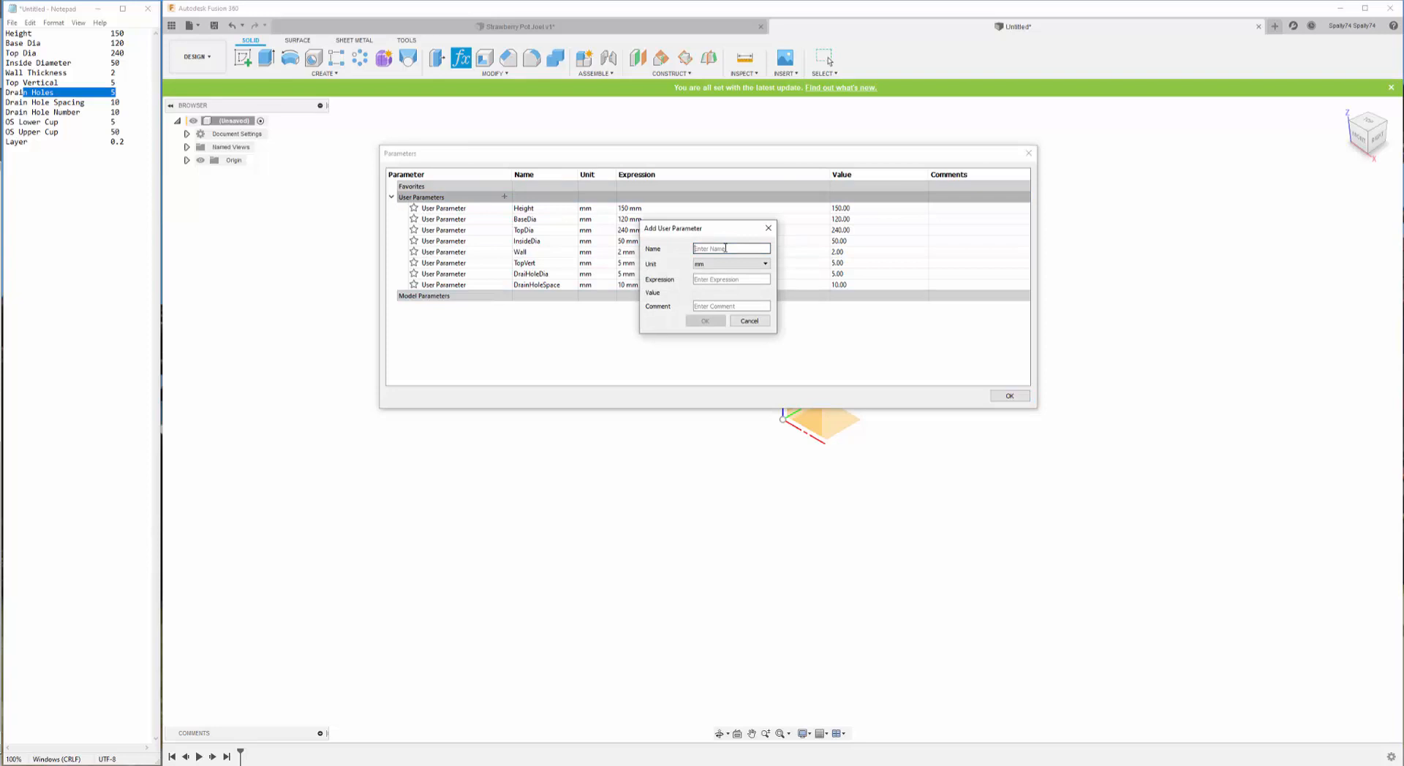
{"action": "type", "text": "DrainHoleNum"}
{"action": "left_click", "coordinate": [733, 264]}
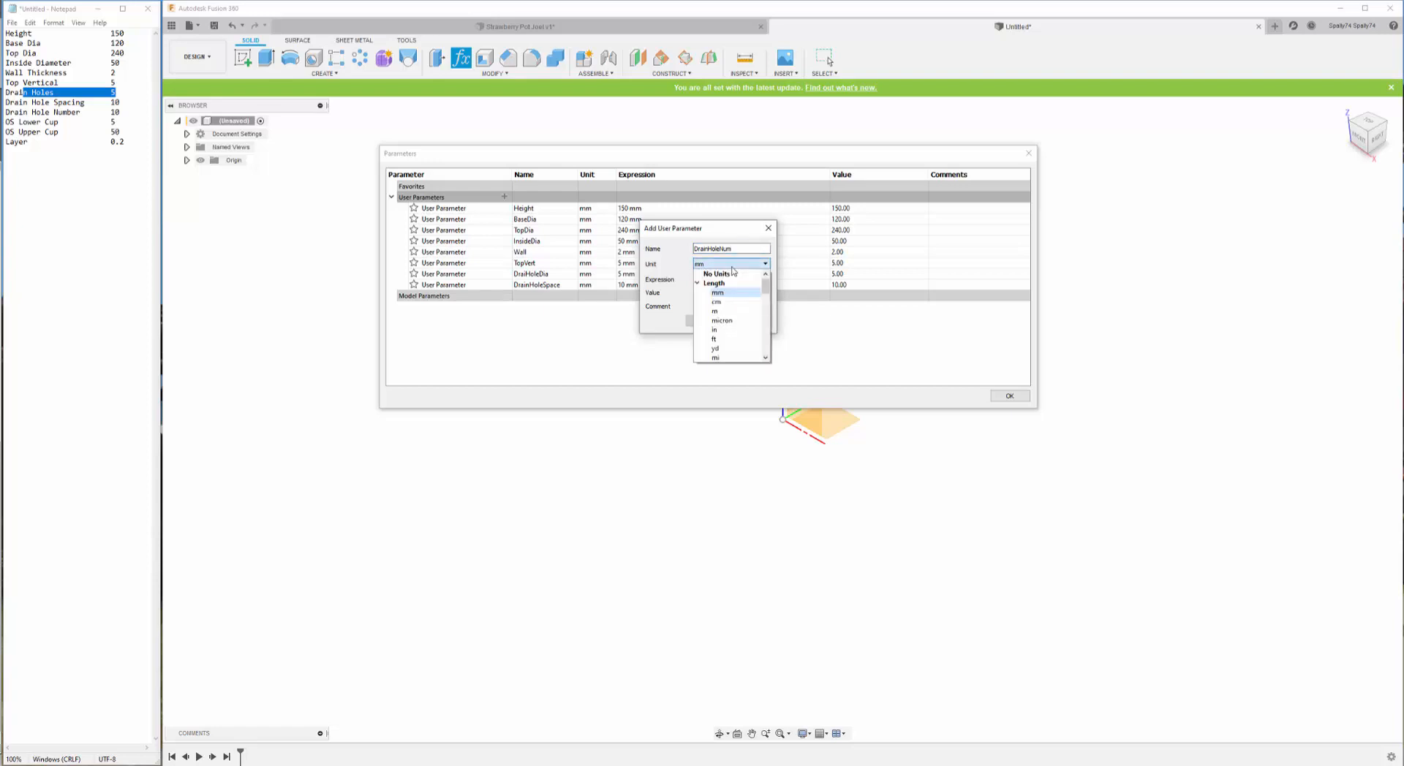
{"action": "left_click", "coordinate": [731, 273]}
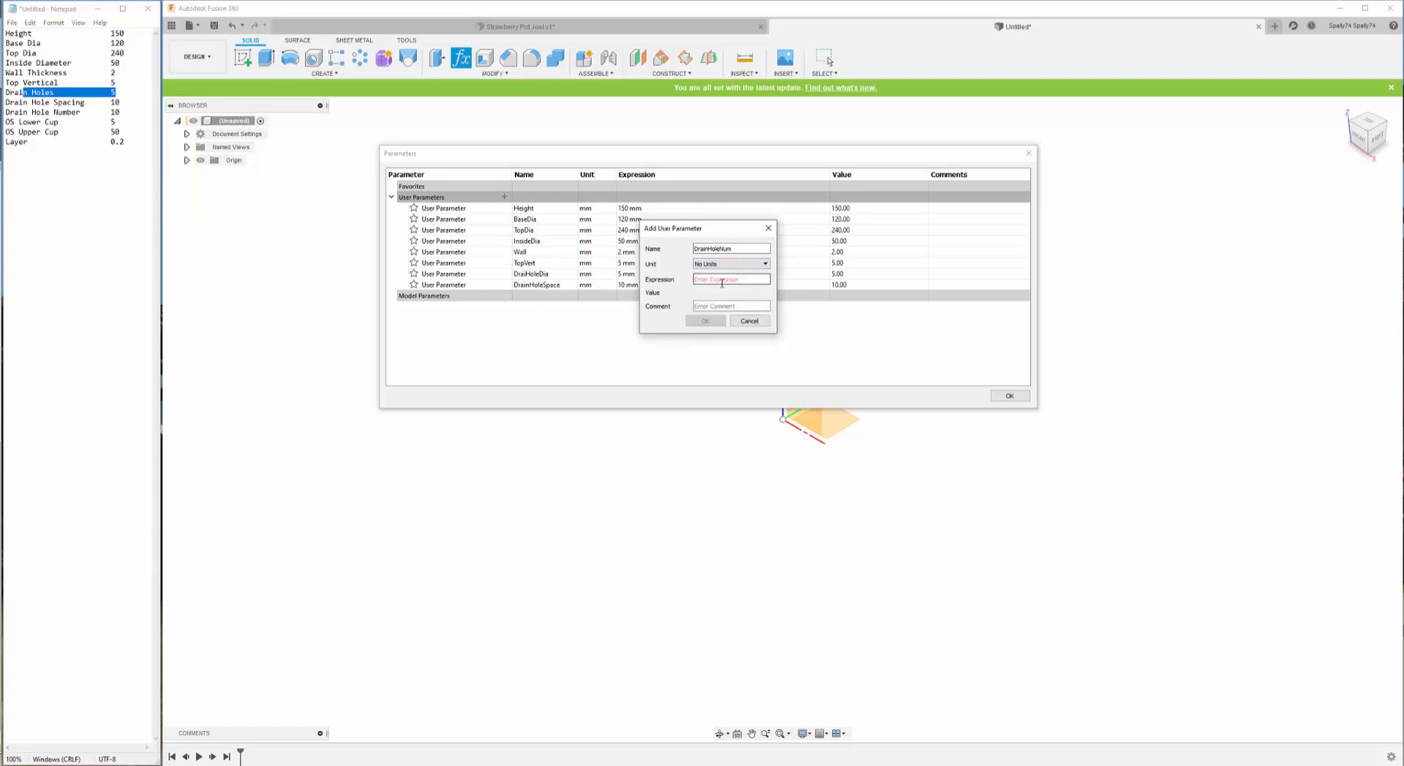
{"action": "left_click", "coordinate": [713, 285]}
{"action": "type", "text": "10"}
{"action": "left_click", "coordinate": [705, 320]}
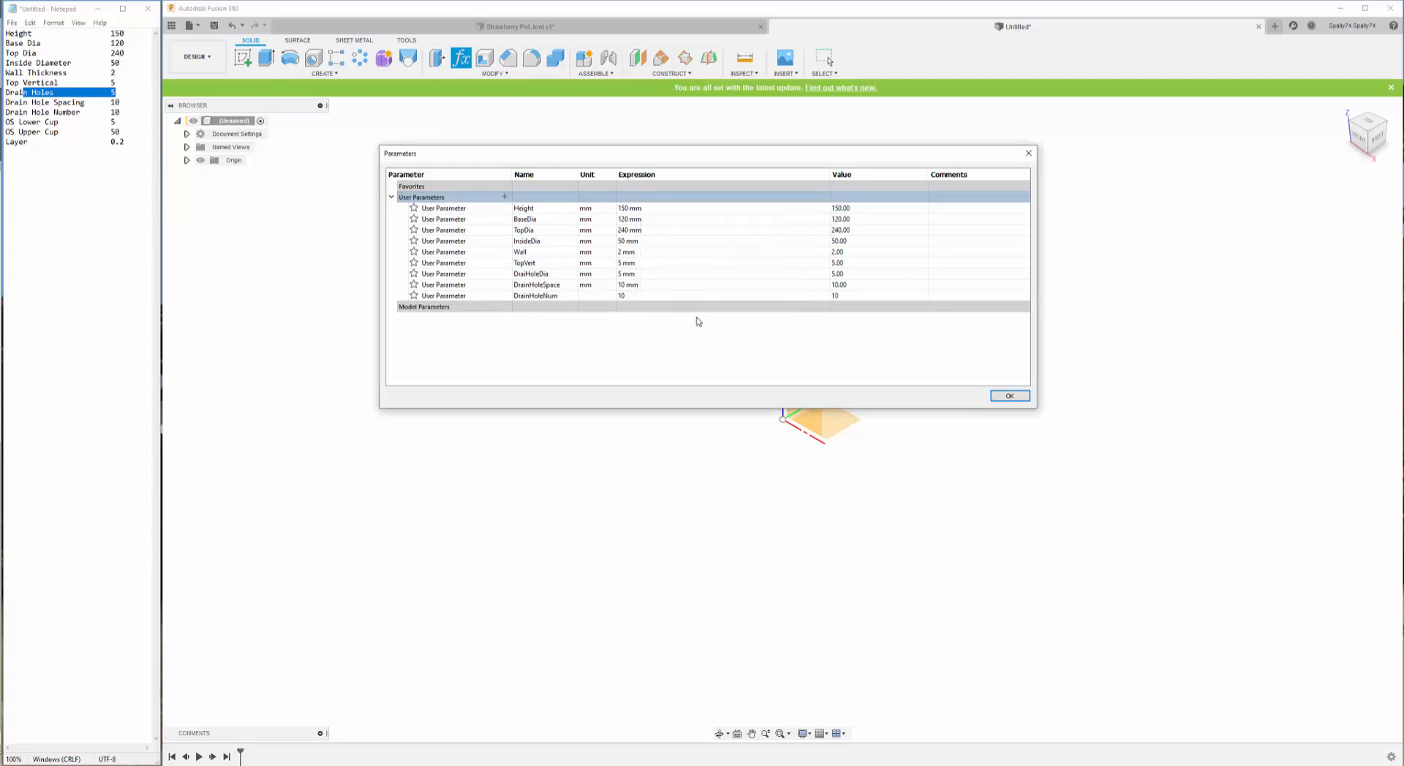
- Add a user parameter named OSLowCup in mm with the expression 5
{"action": "left_click", "coordinate": [504, 197]}
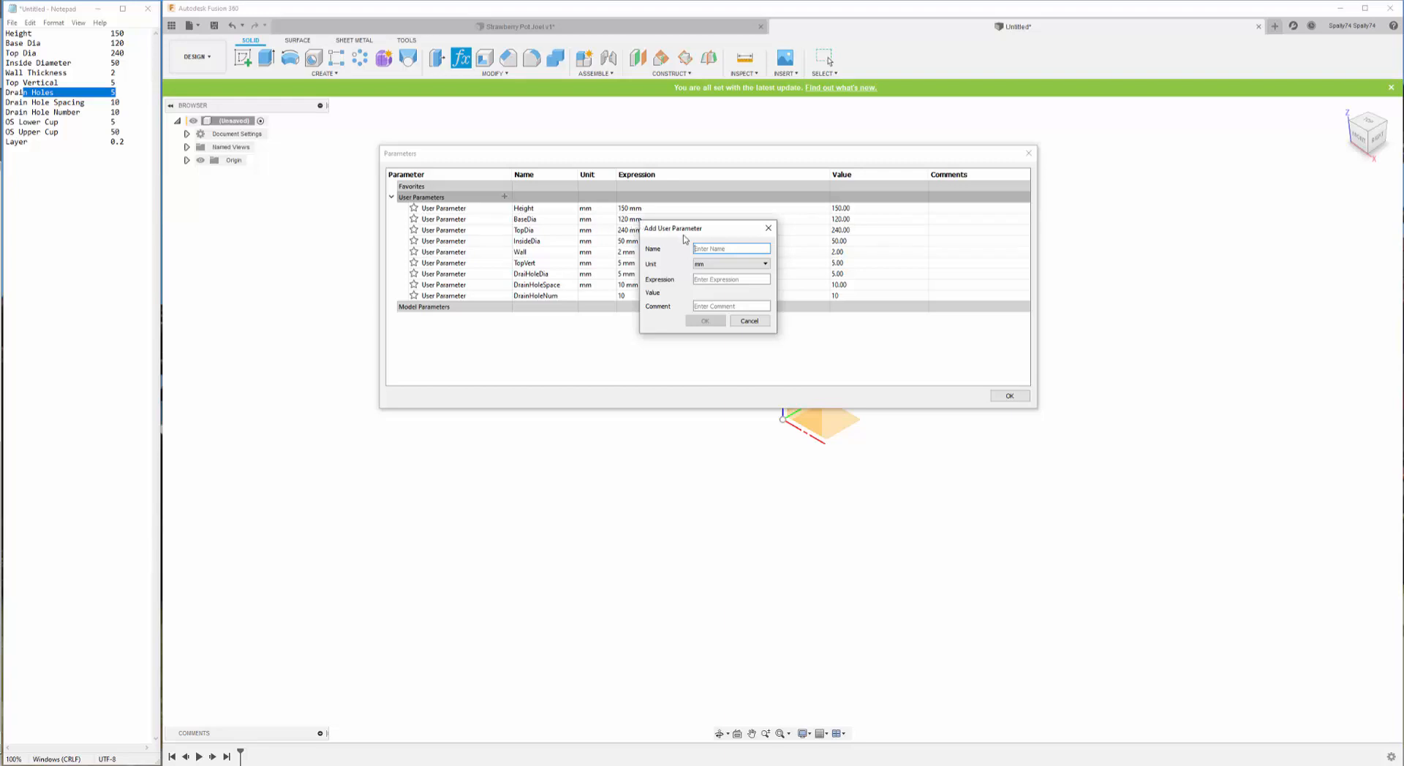
{"action": "type", "text": "OSLowCup"}
{"action": "left_click", "coordinate": [737, 281]}
{"action": "type", "text": "5"}
{"action": "left_click", "coordinate": [705, 321]}
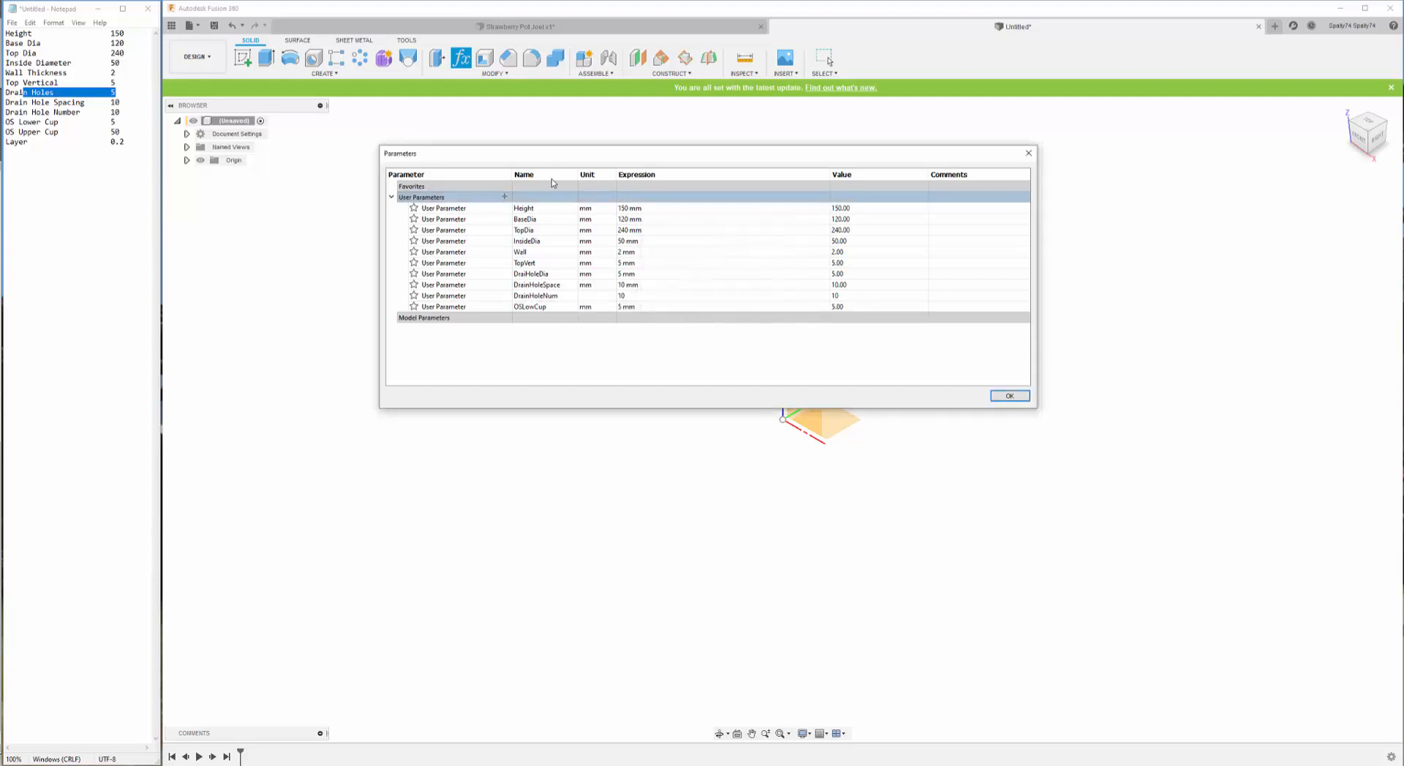
- Add a user parameter named OSUpperCup in mm with the expression 50
{"action": "left_click", "coordinate": [504, 197]}
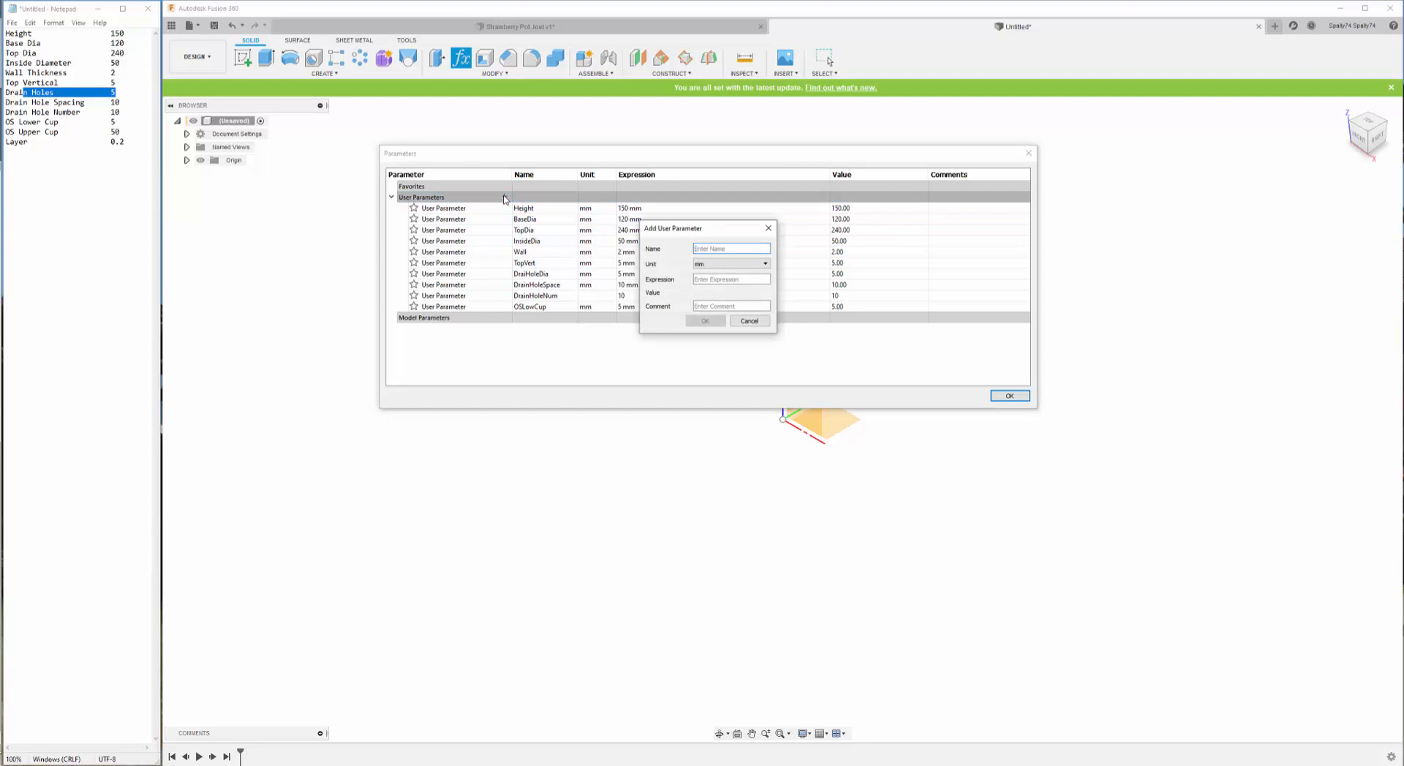
{"action": "type", "text": "OSUpperCup"}
{"action": "left_click", "coordinate": [721, 280]}
{"action": "type", "text": "50"}
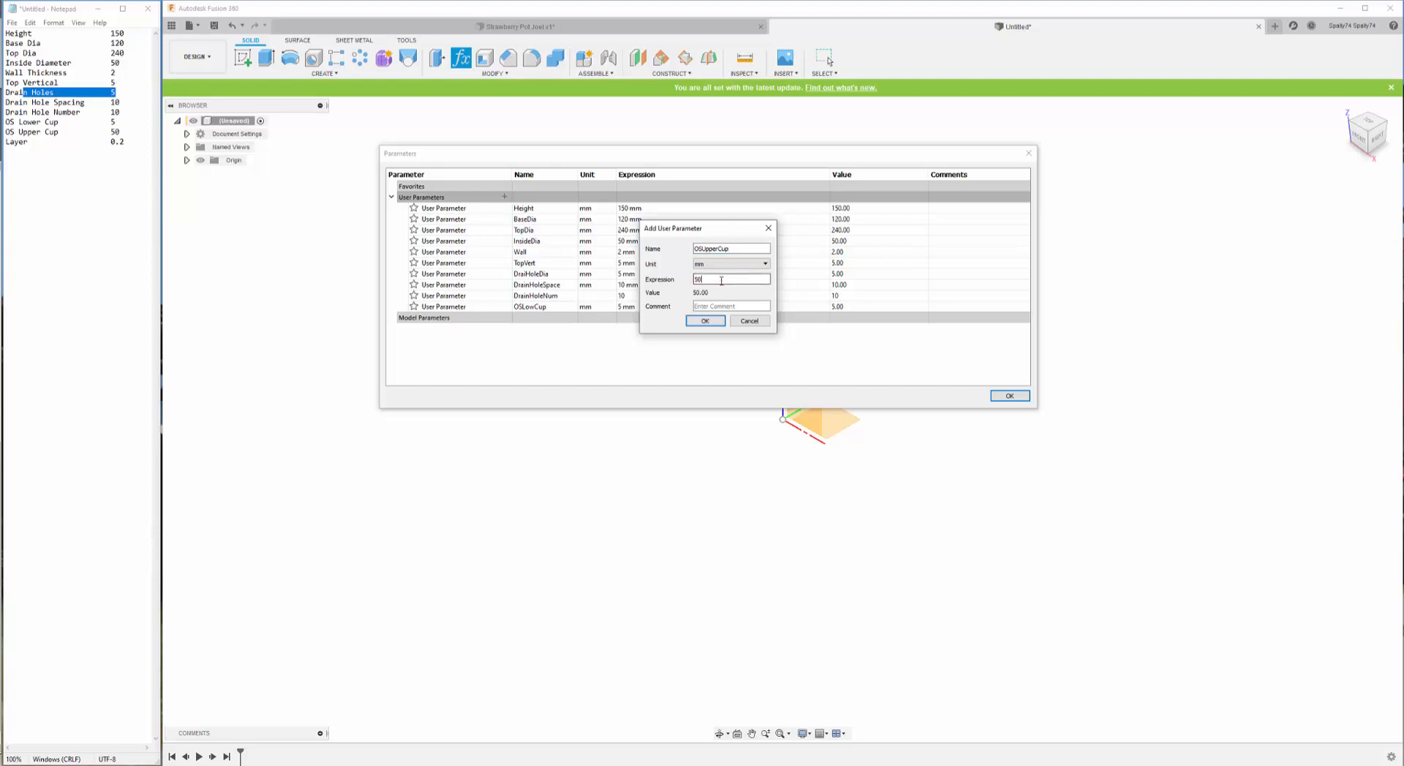
{"action": "key", "text": "Return"}
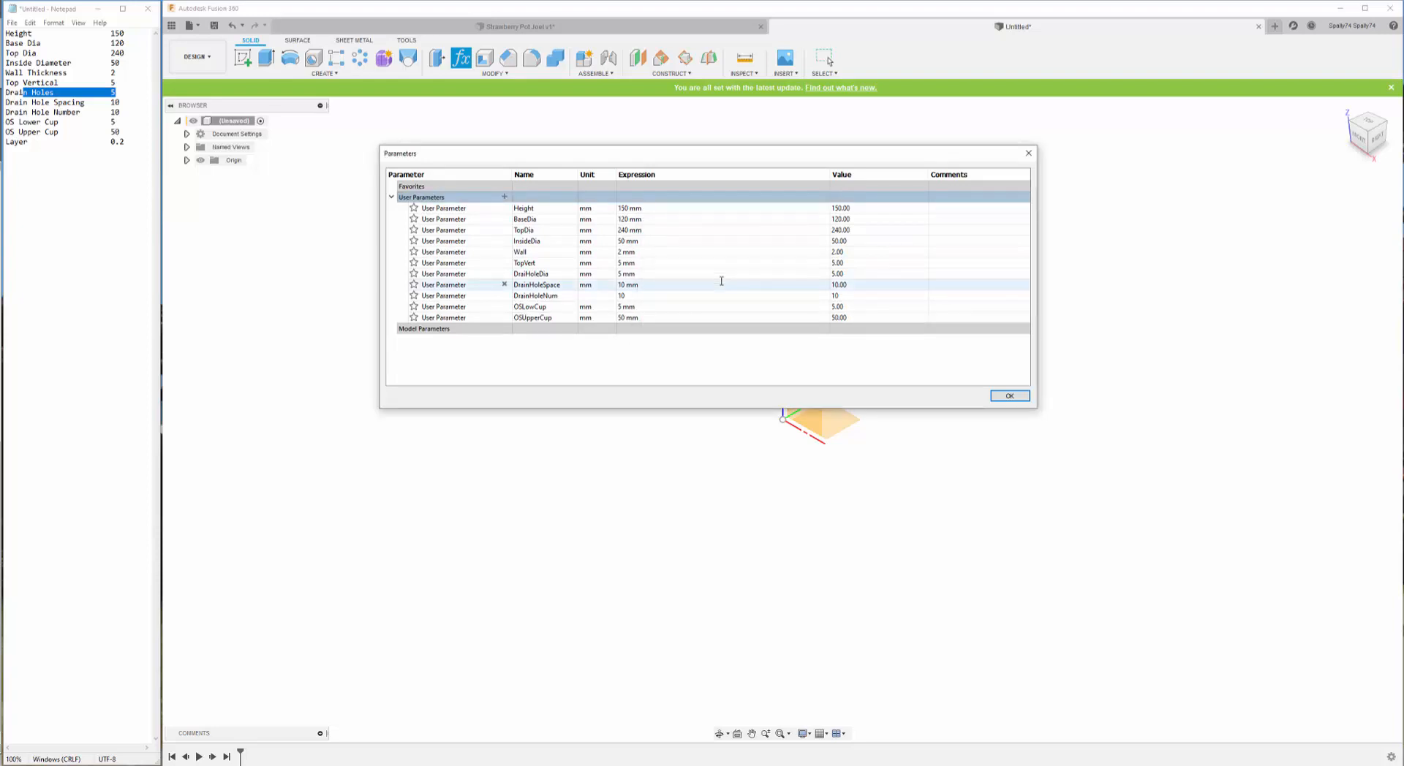
- Add a user parameter named Layer in mm with the expression 0.2 and finish editing the parameters
{"action": "left_click", "coordinate": [505, 199]}
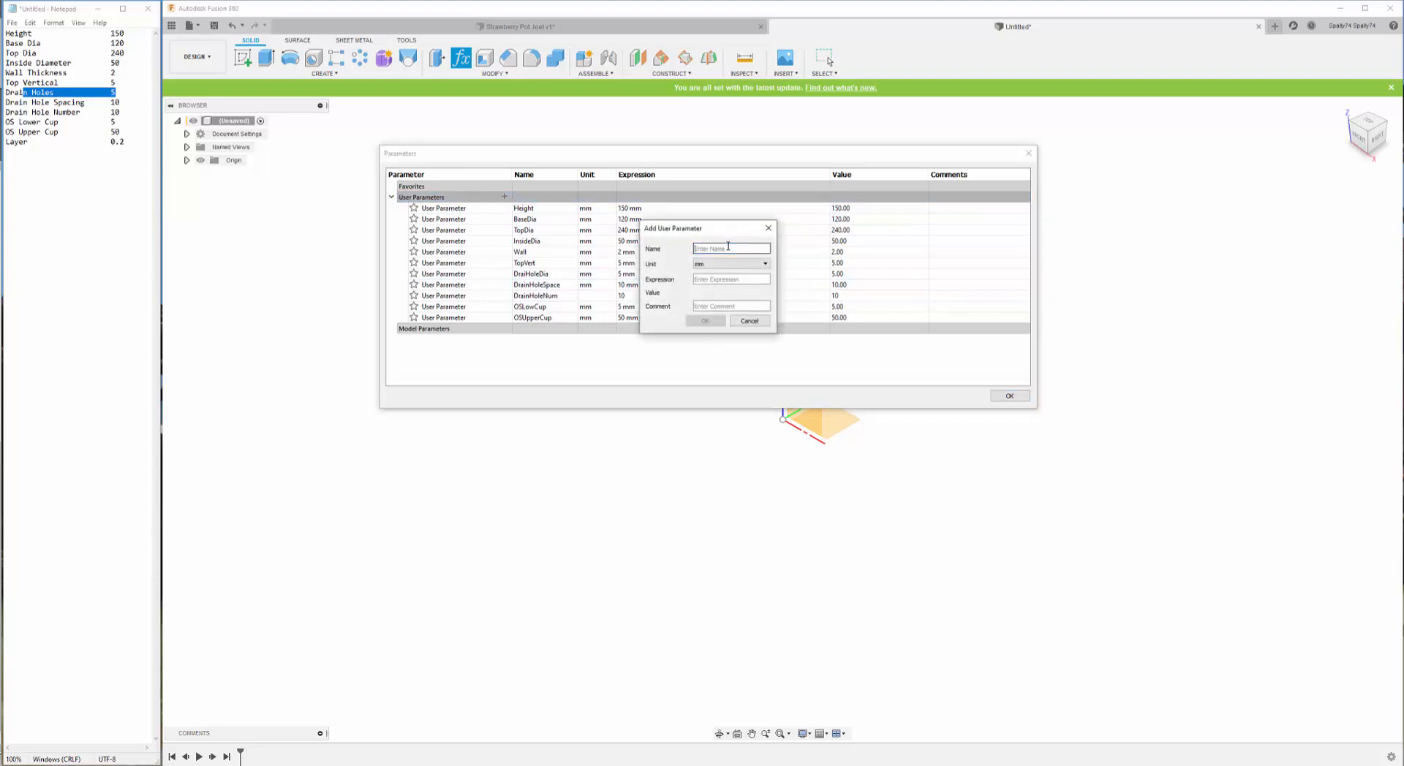
{"action": "type", "text": "Layer"}
{"action": "left_click", "coordinate": [722, 278]}
{"action": "type", "text": "0.2"}
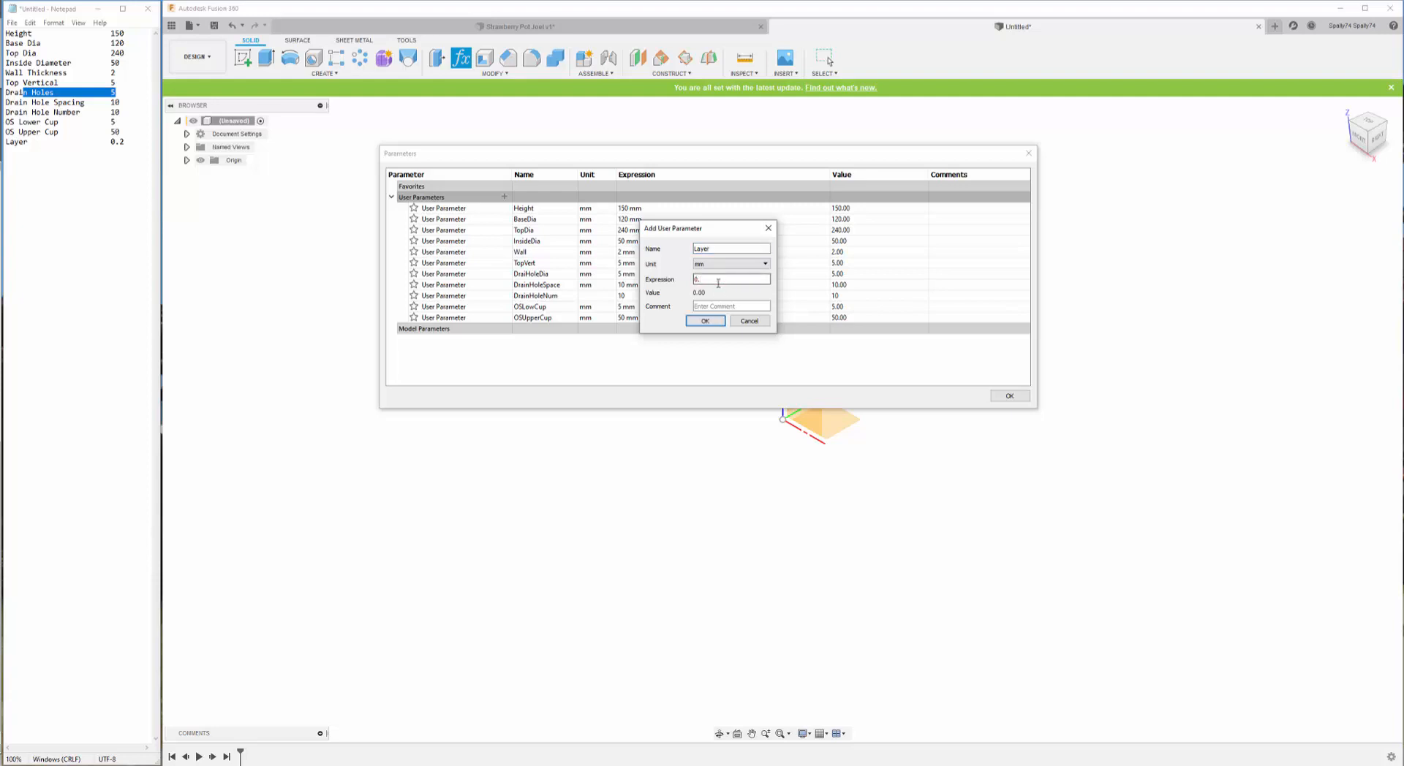
{"action": "left_click", "coordinate": [707, 321]}
{"action": "left_click", "coordinate": [1010, 395]}
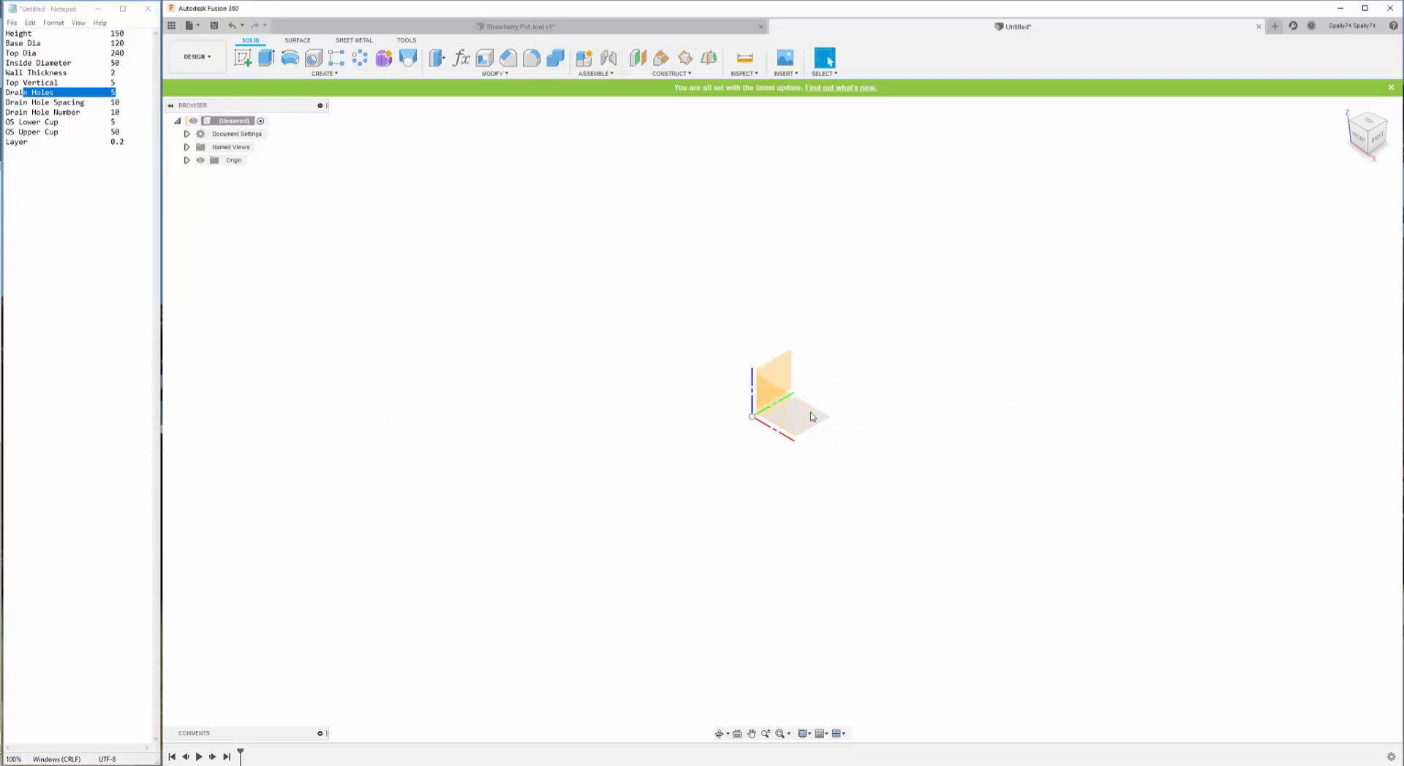
- Create a sketch on the XY plane and draw a circle about 128 mm in diameter centred on the origin
{"action": "right_click", "coordinate": [811, 417]}
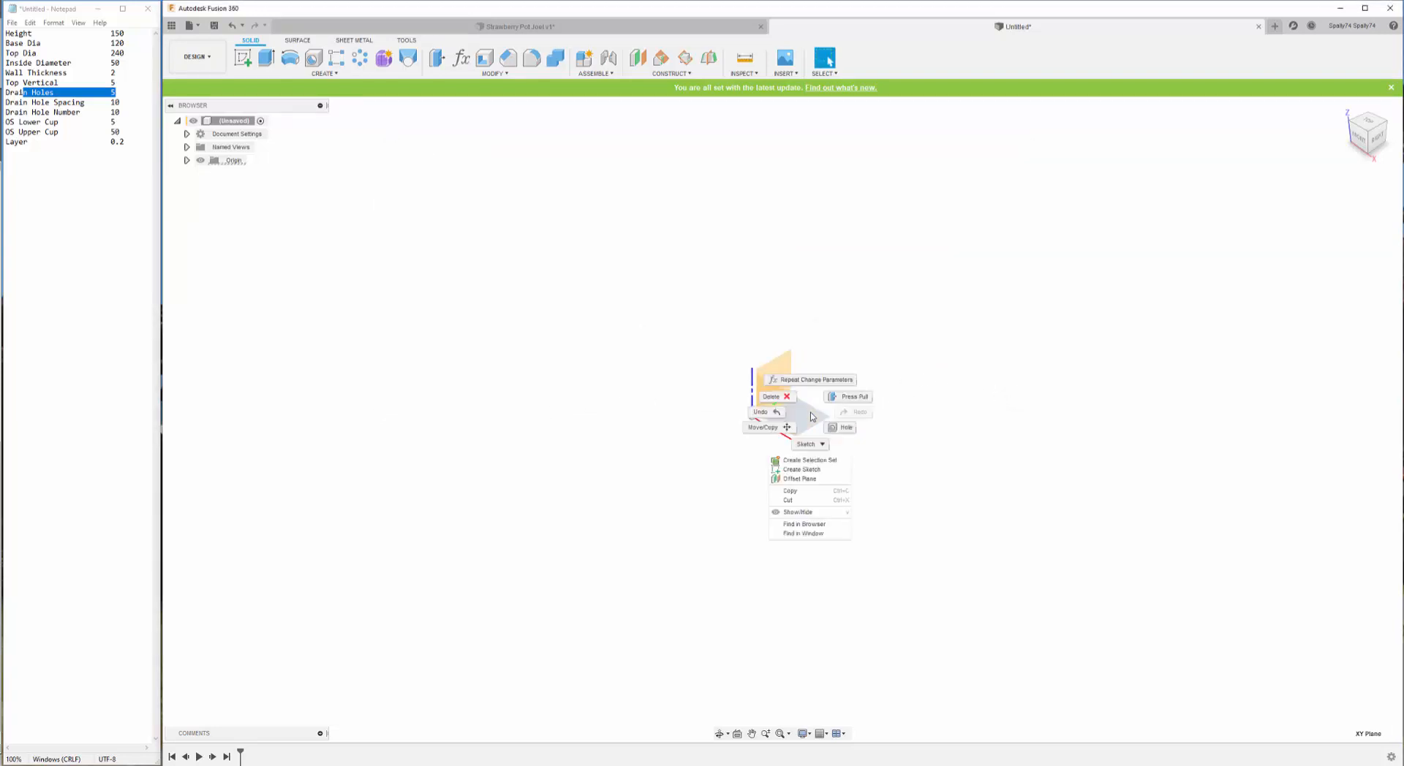
{"action": "left_click", "coordinate": [802, 470]}
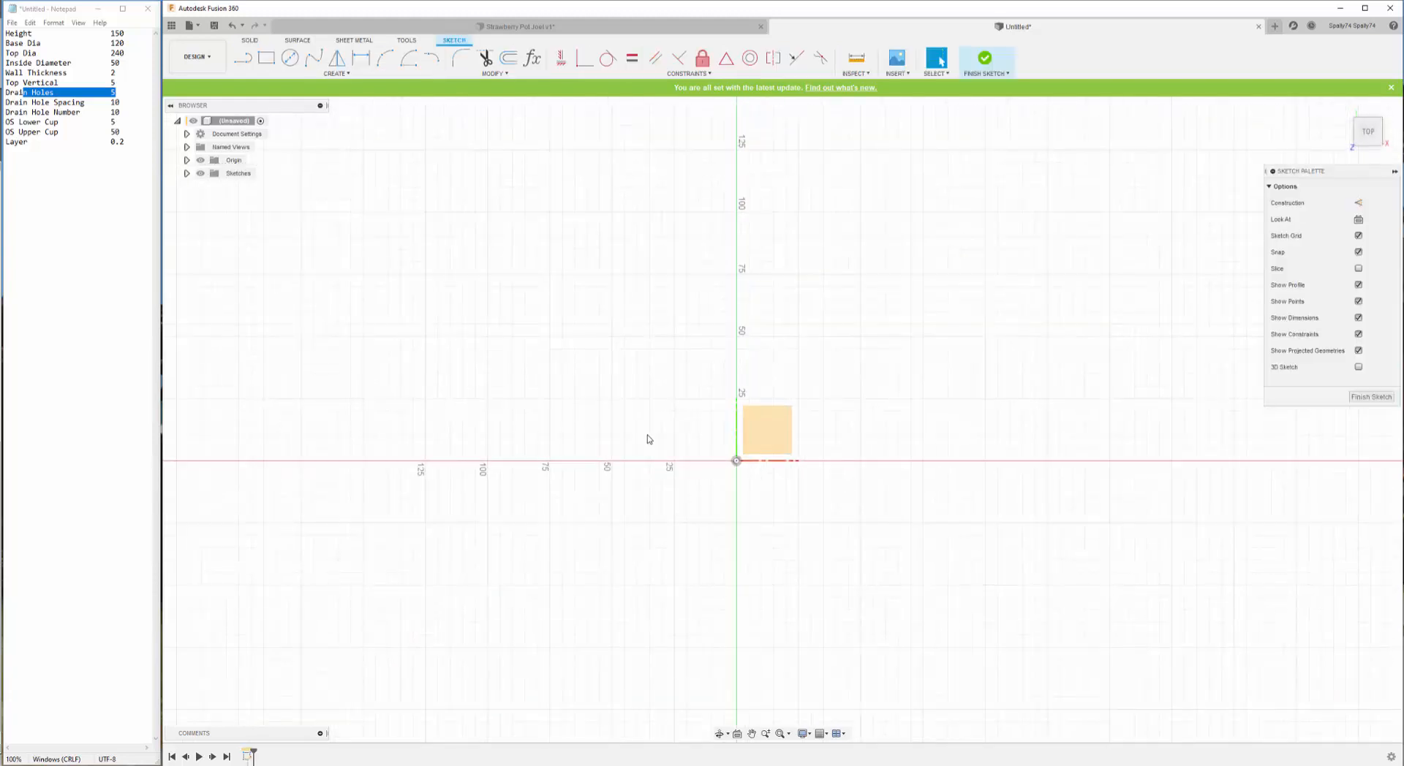
{"action": "key", "text": "c"}
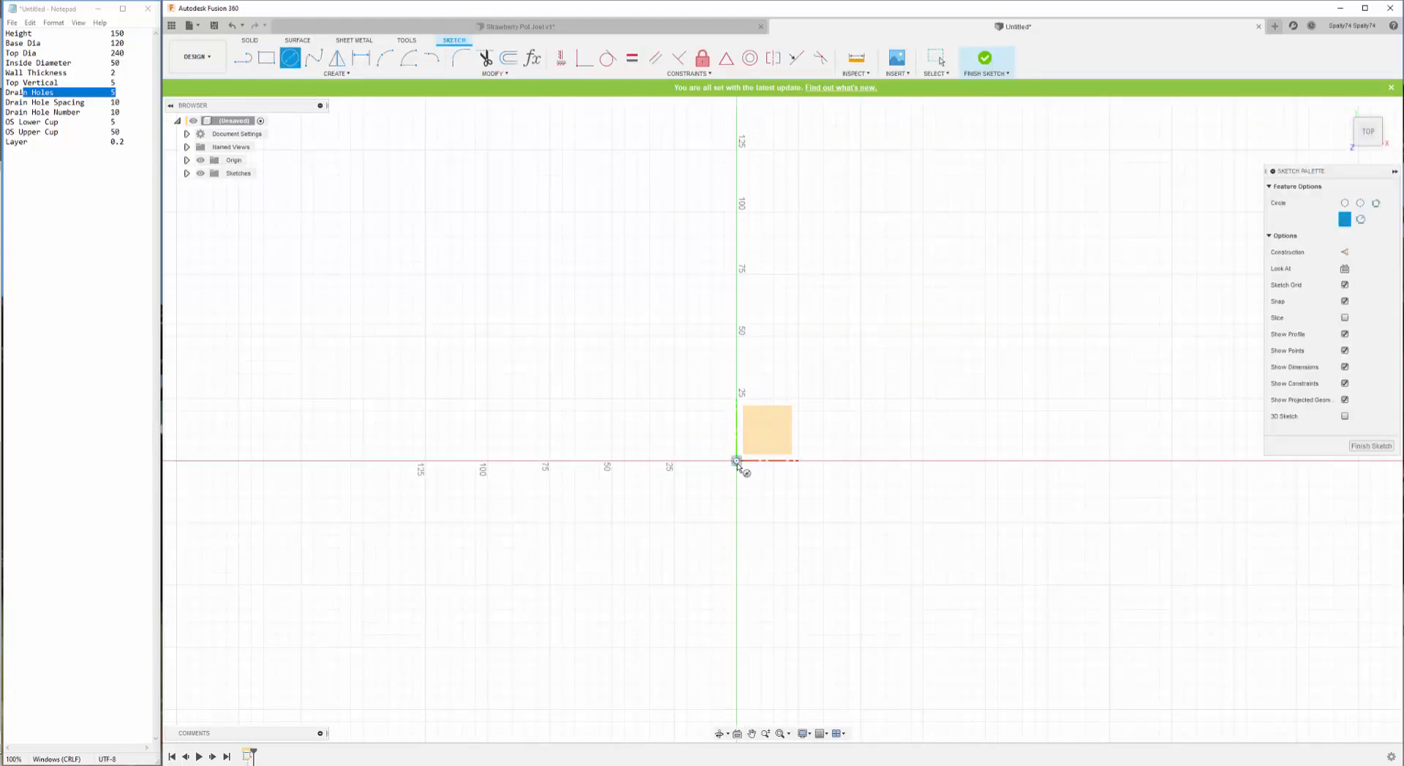
{"action": "left_click", "coordinate": [737, 461]}
{"action": "left_click", "coordinate": [861, 364]}
{"action": "key", "text": "Escape"}
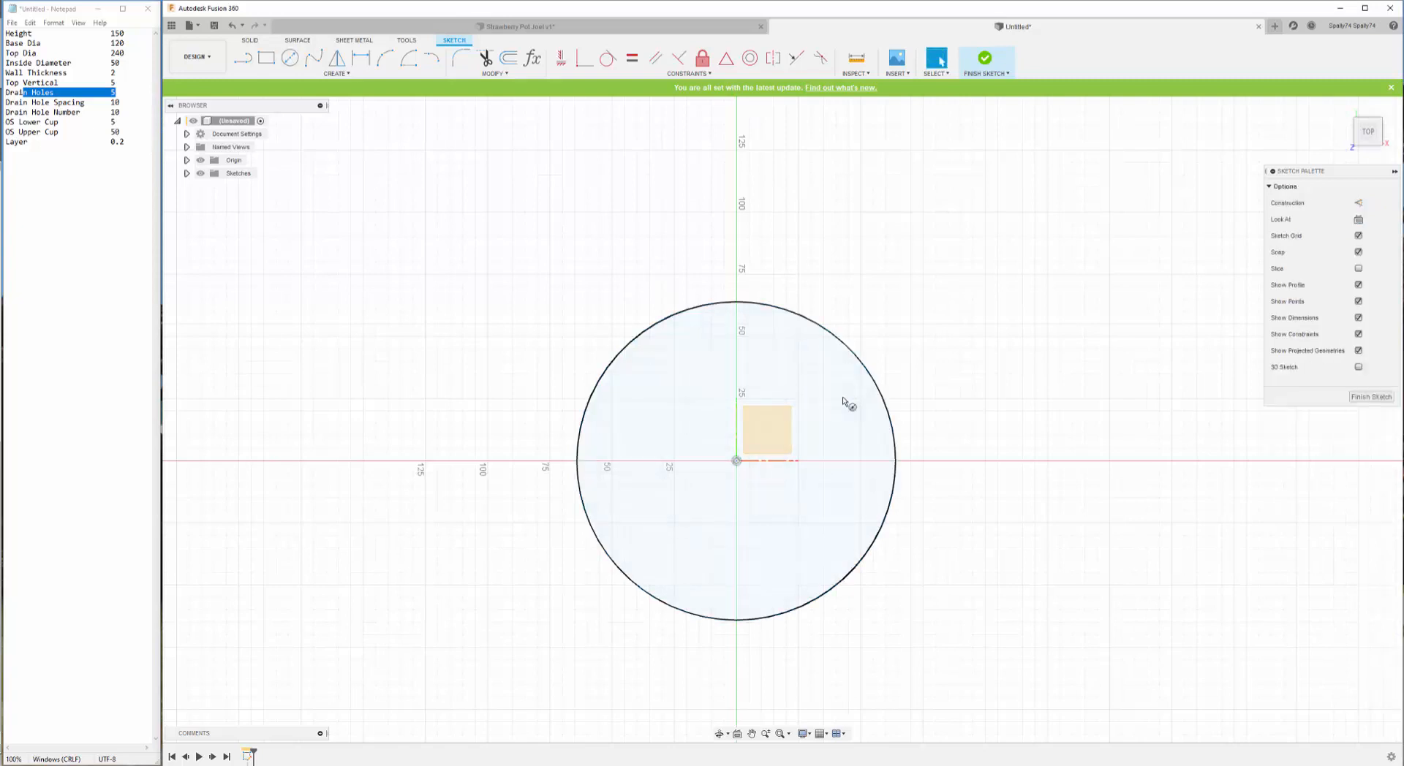
- Dimension the circle's diameter with the InsideDia user parameter
{"action": "key", "text": "d"}
{"action": "left_click", "coordinate": [857, 395]}
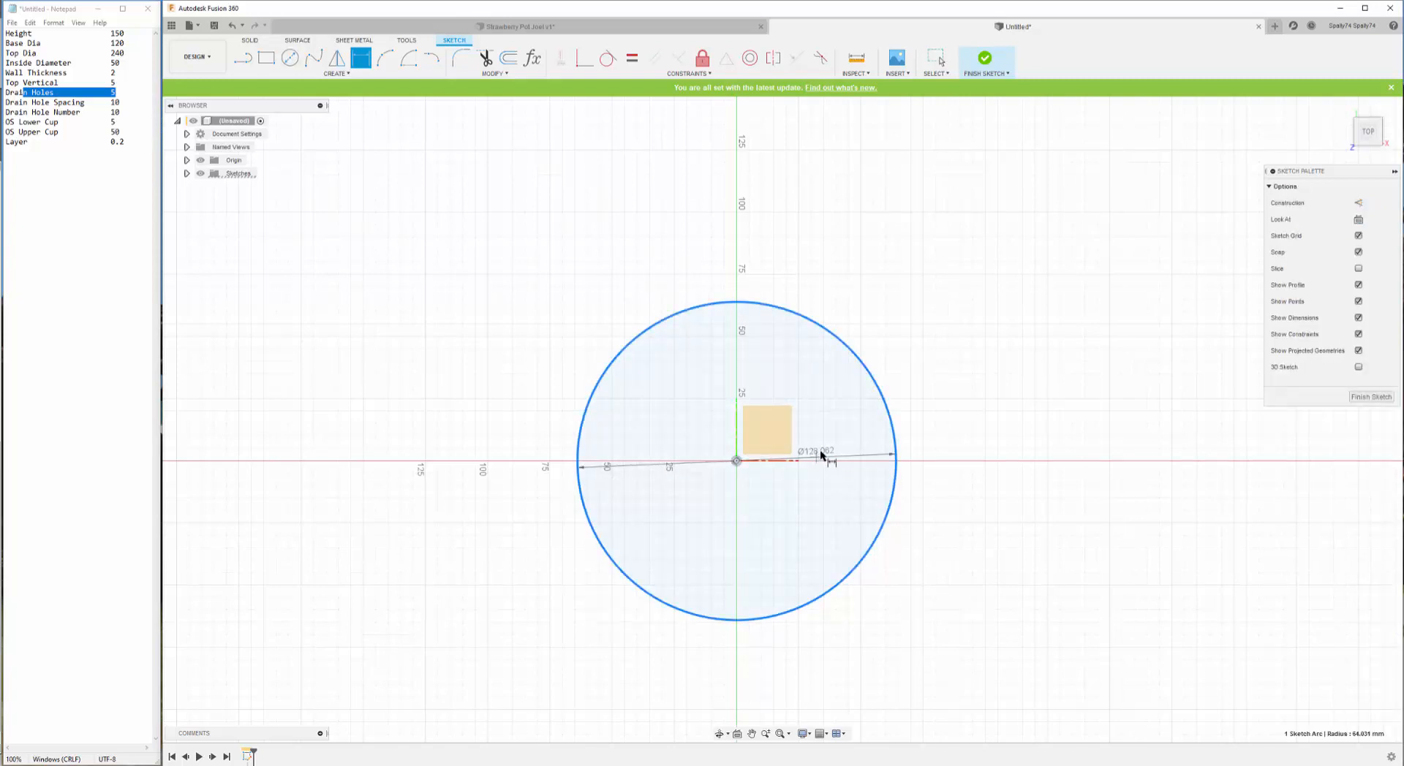
{"action": "left_click", "coordinate": [839, 429]}
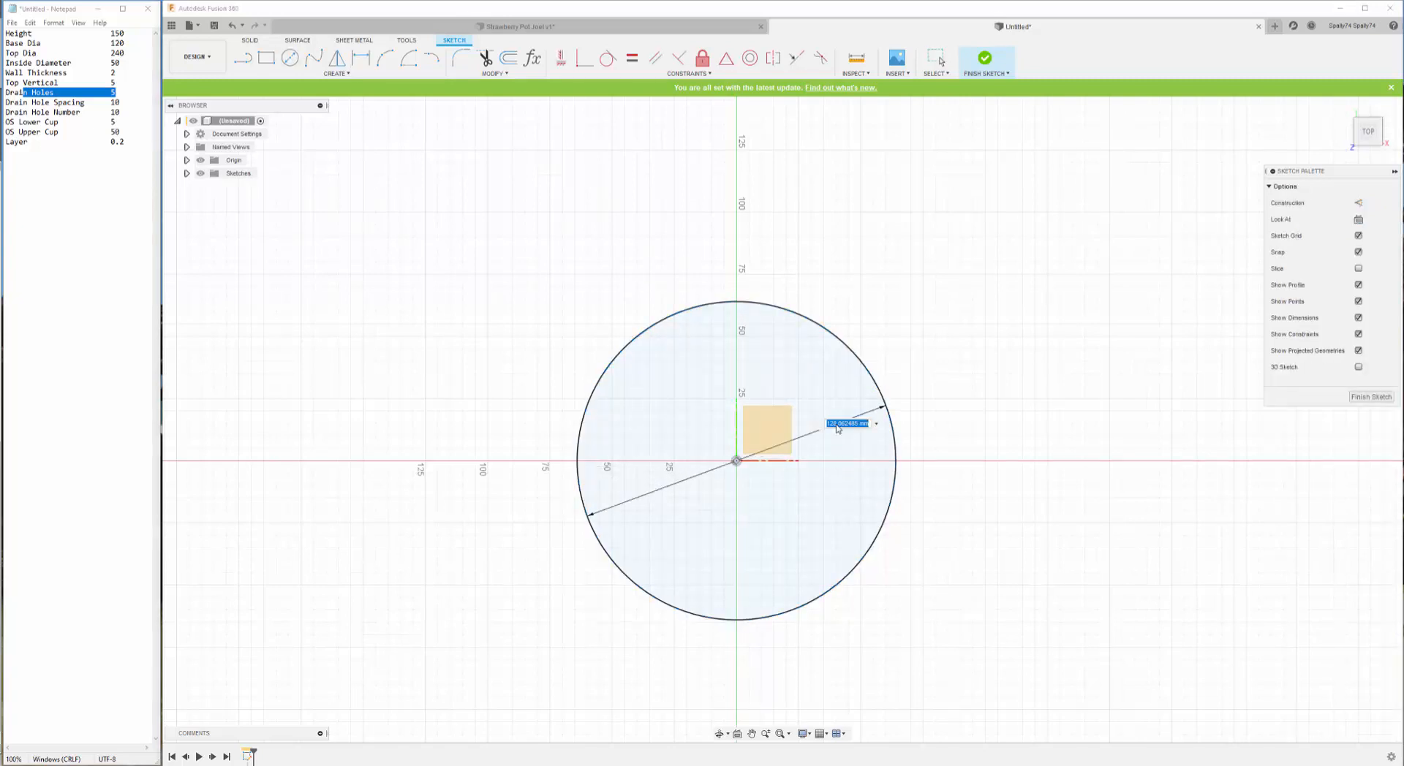
{"action": "type", "text": "ins"}
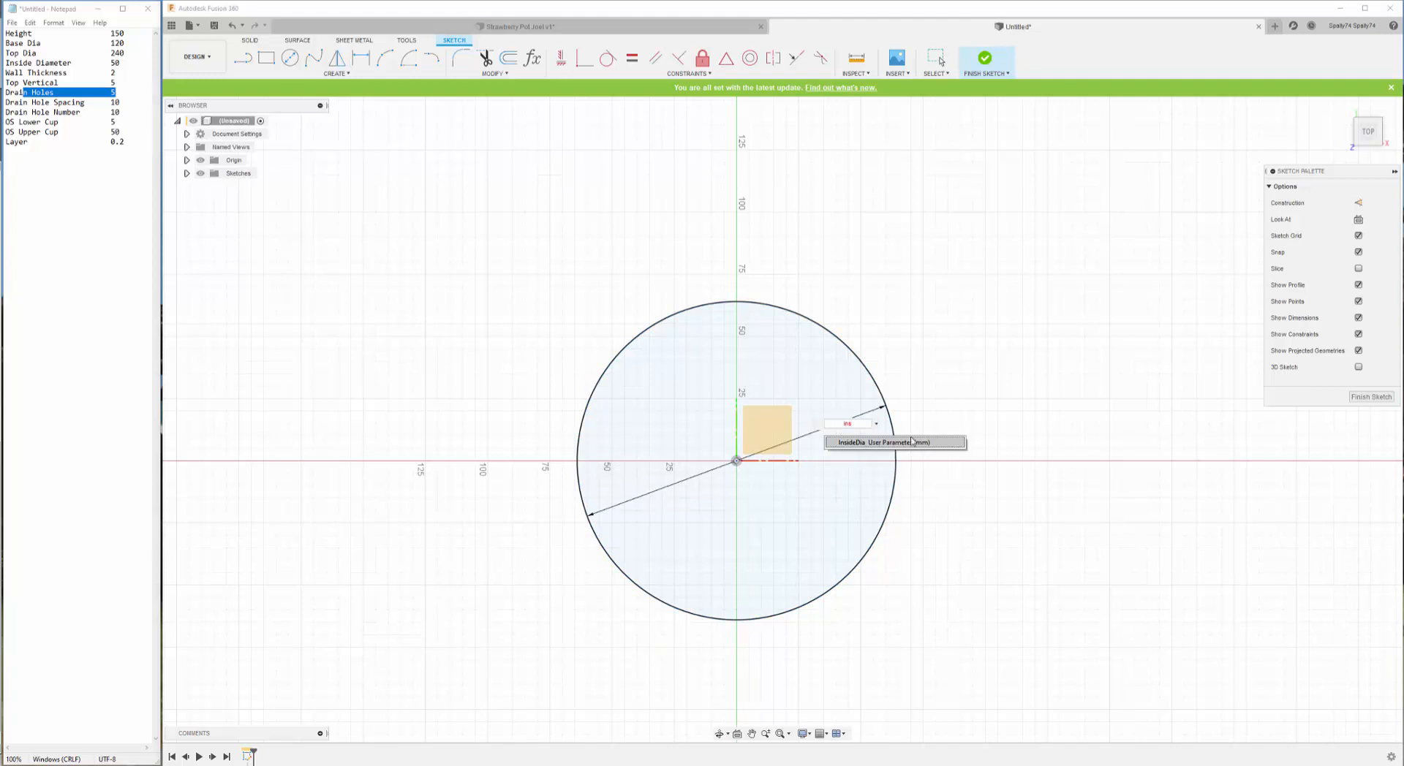
{"action": "left_click", "coordinate": [908, 446]}
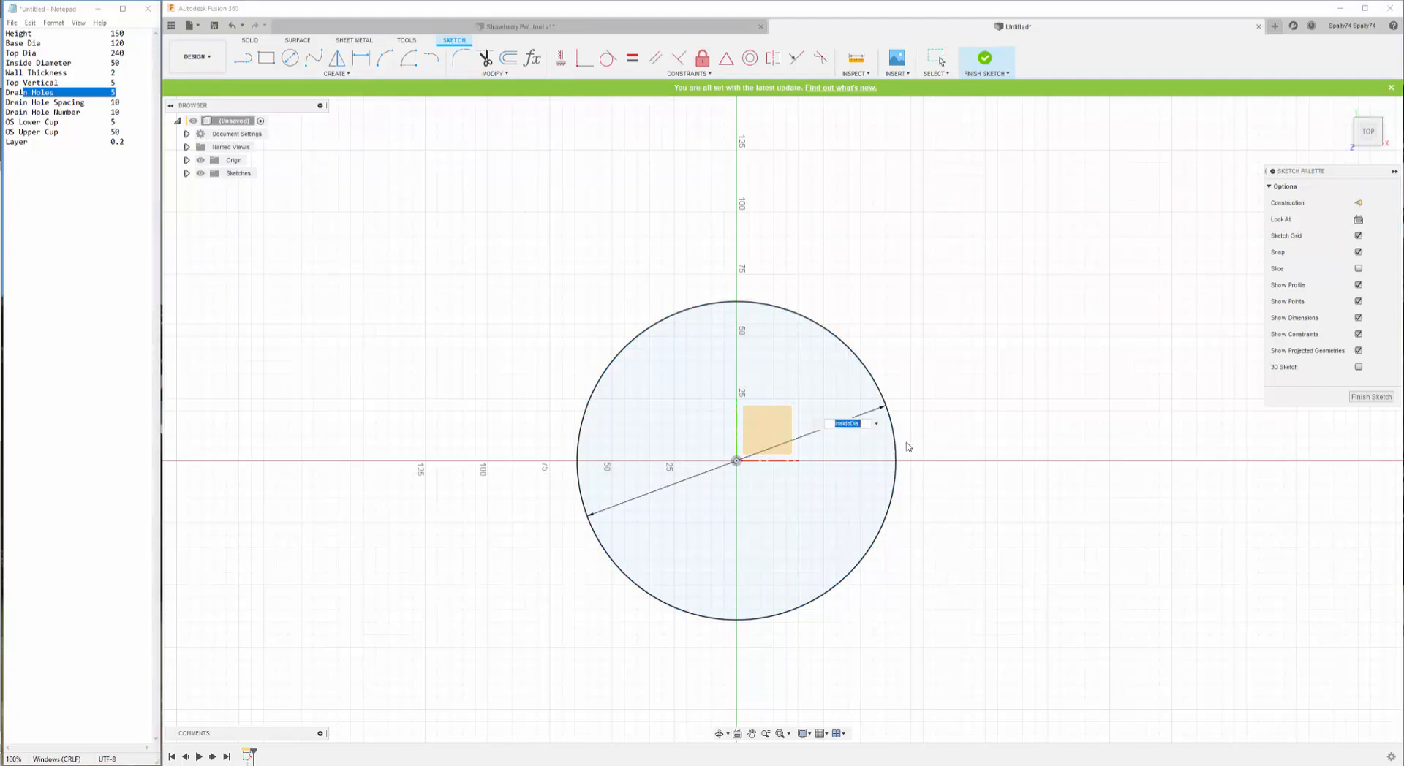
{"action": "key", "text": "Return"}
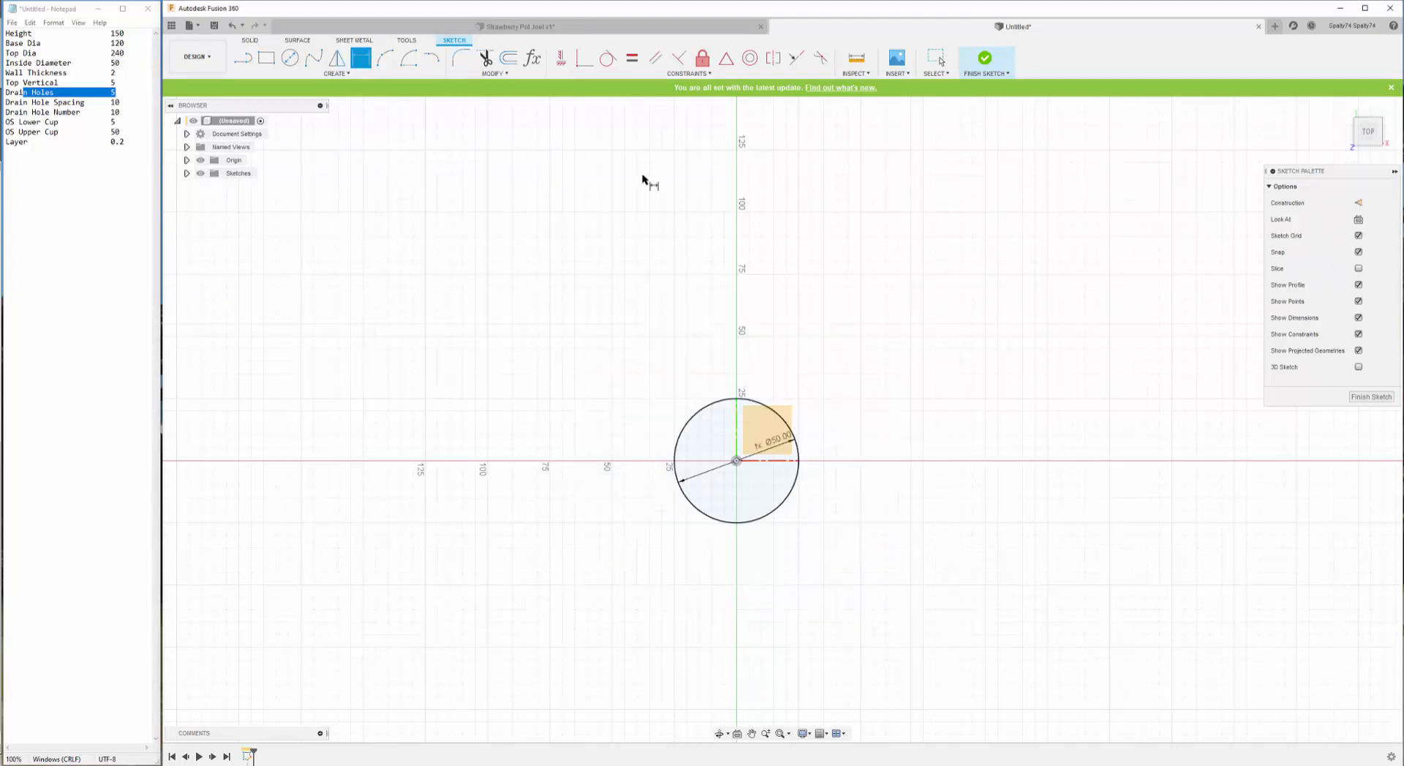
- Test the InsideDia user parameter by changing it to 60 mm and restoring it to 50 mm
{"action": "left_click", "coordinate": [532, 58]}
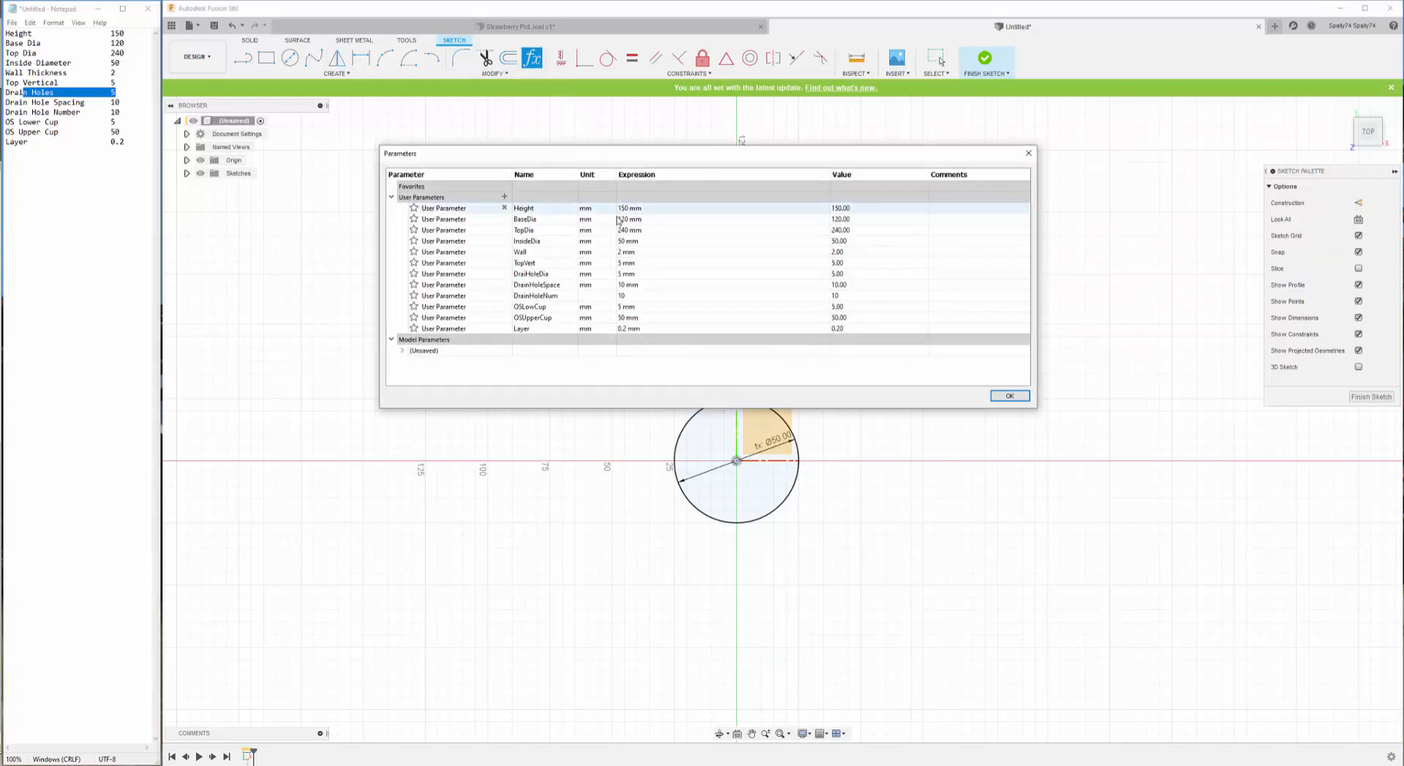
{"action": "double_click", "coordinate": [628, 241]}
{"action": "type", "text": "60"}
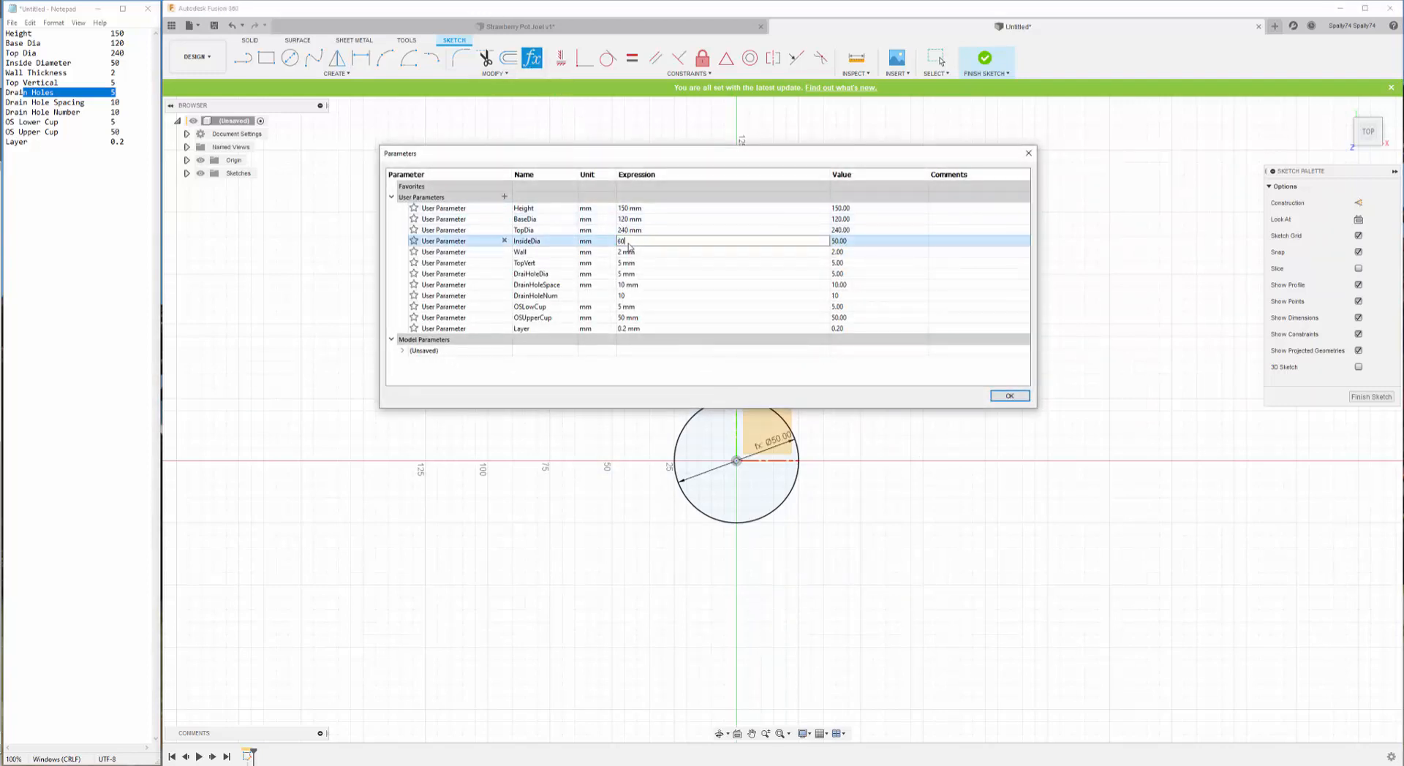
{"action": "key", "text": "Return"}
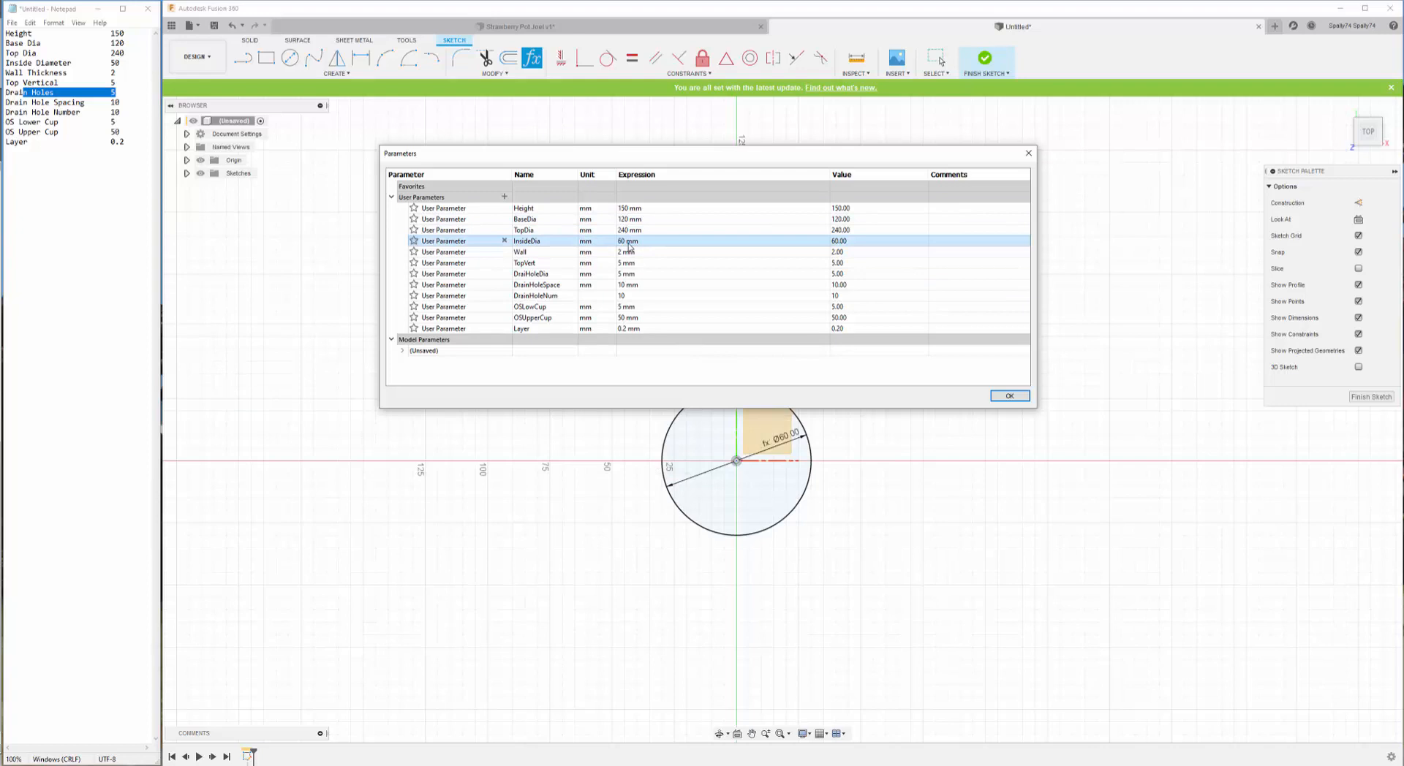
{"action": "double_click", "coordinate": [629, 244]}
{"action": "type", "text": "50"}
{"action": "key", "text": "Return"}
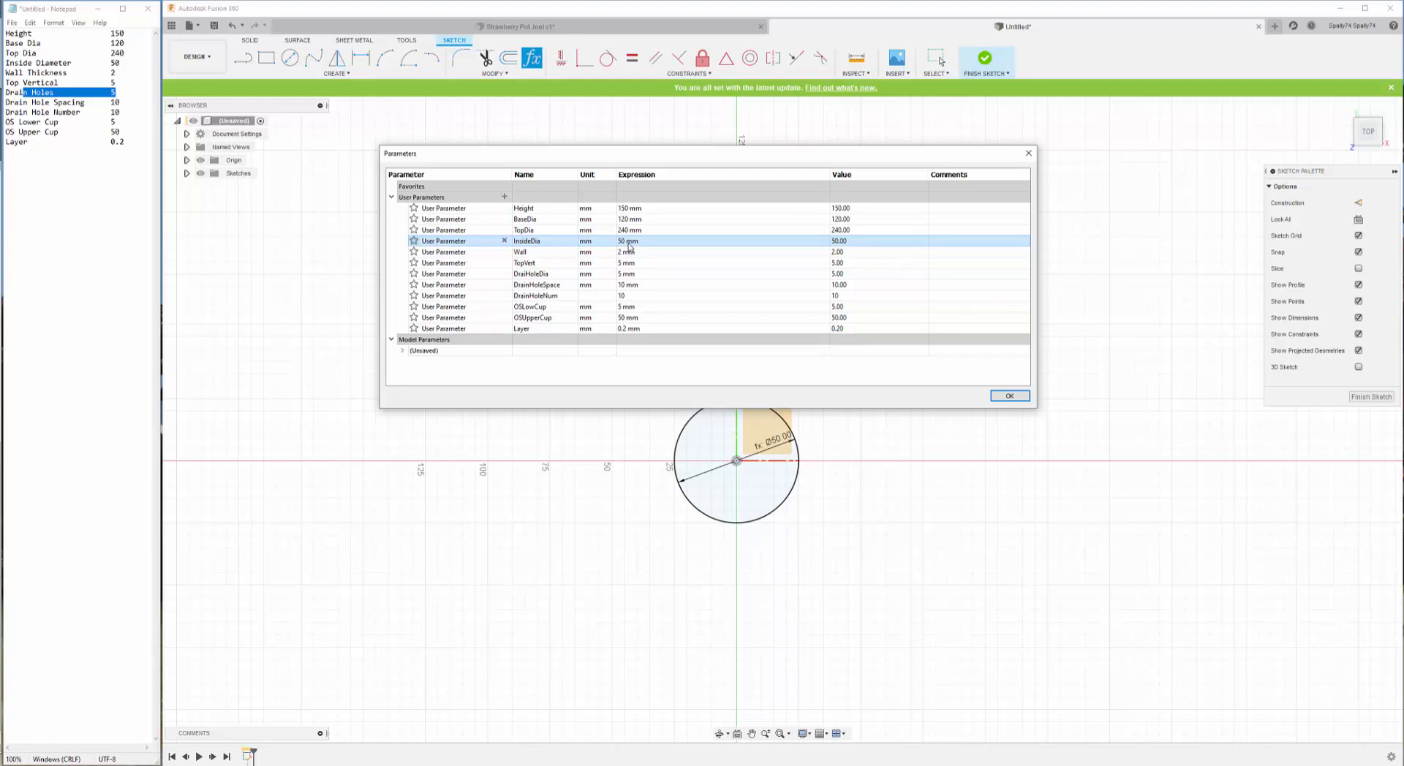
{"action": "left_click", "coordinate": [1022, 398]}
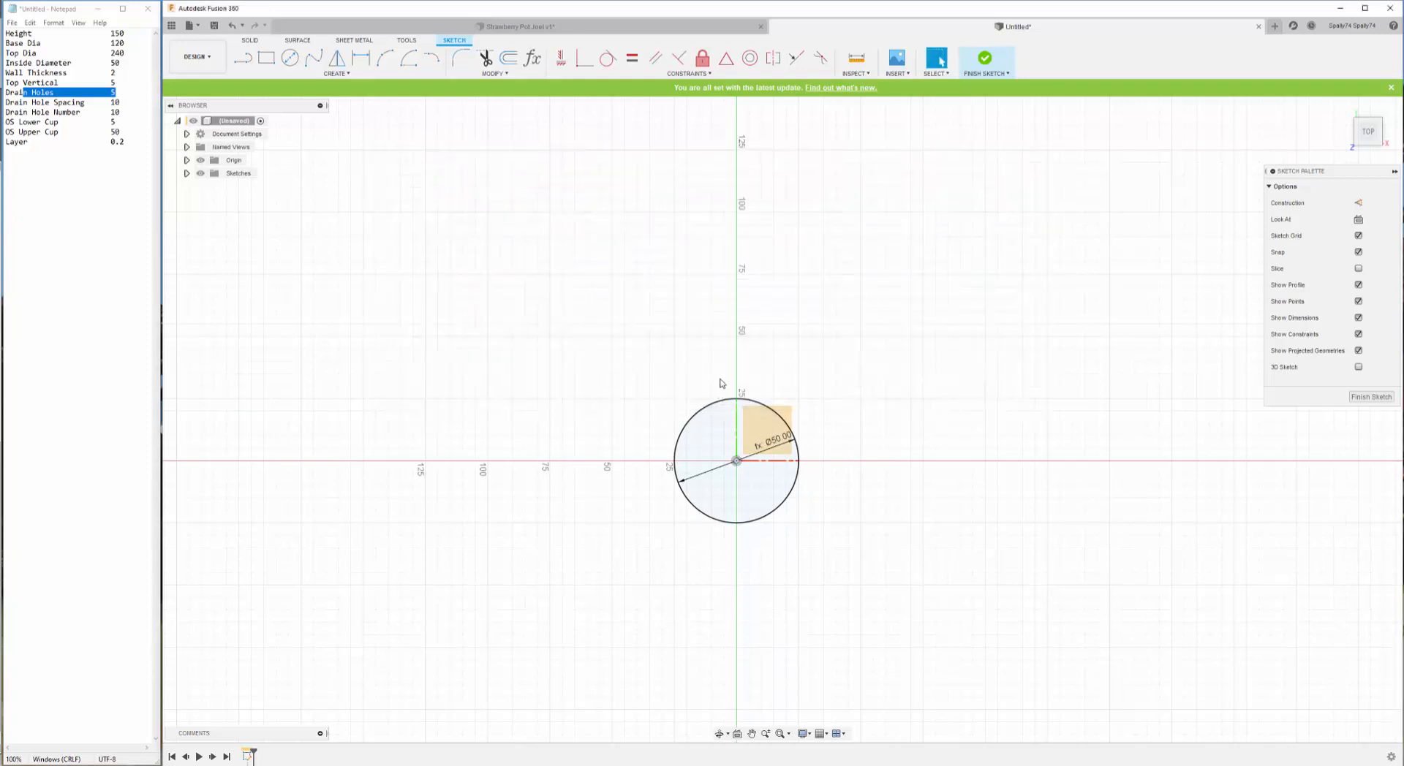
- Draw a vertical line upward from the circle's upper edge, slightly right of the vertical axis
{"action": "scroll", "coordinate": [721, 380], "scroll_direction": "up", "scroll_amount": 2}
{"action": "key", "text": "l"}
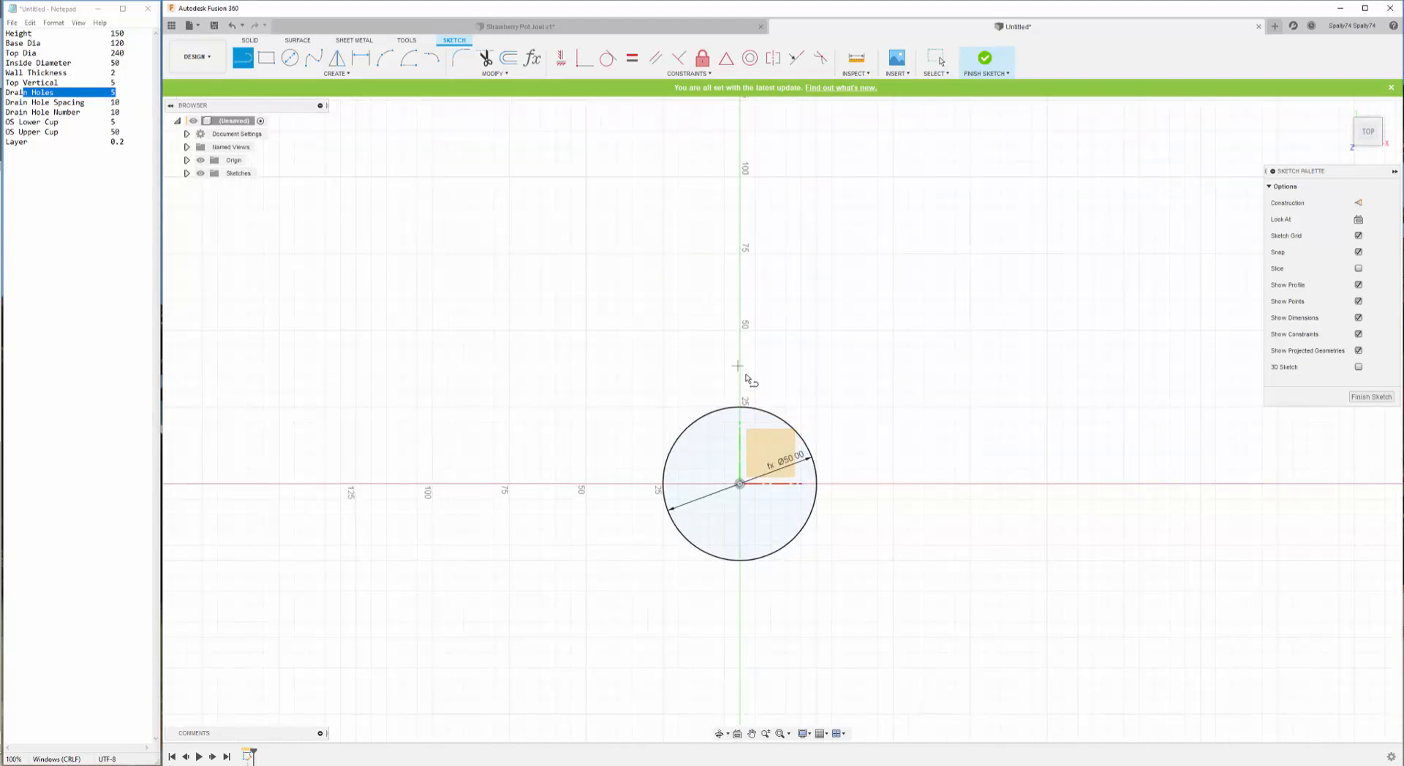
{"action": "left_click", "coordinate": [755, 407]}
{"action": "left_click", "coordinate": [756, 331]}
{"action": "key", "text": "Escape"}
- Draw a horizontal line about 24 mm long outward from the circle's left edge, slightly below the horizontal axis
{"action": "key", "text": "l"}
{"action": "left_click", "coordinate": [664, 500]}
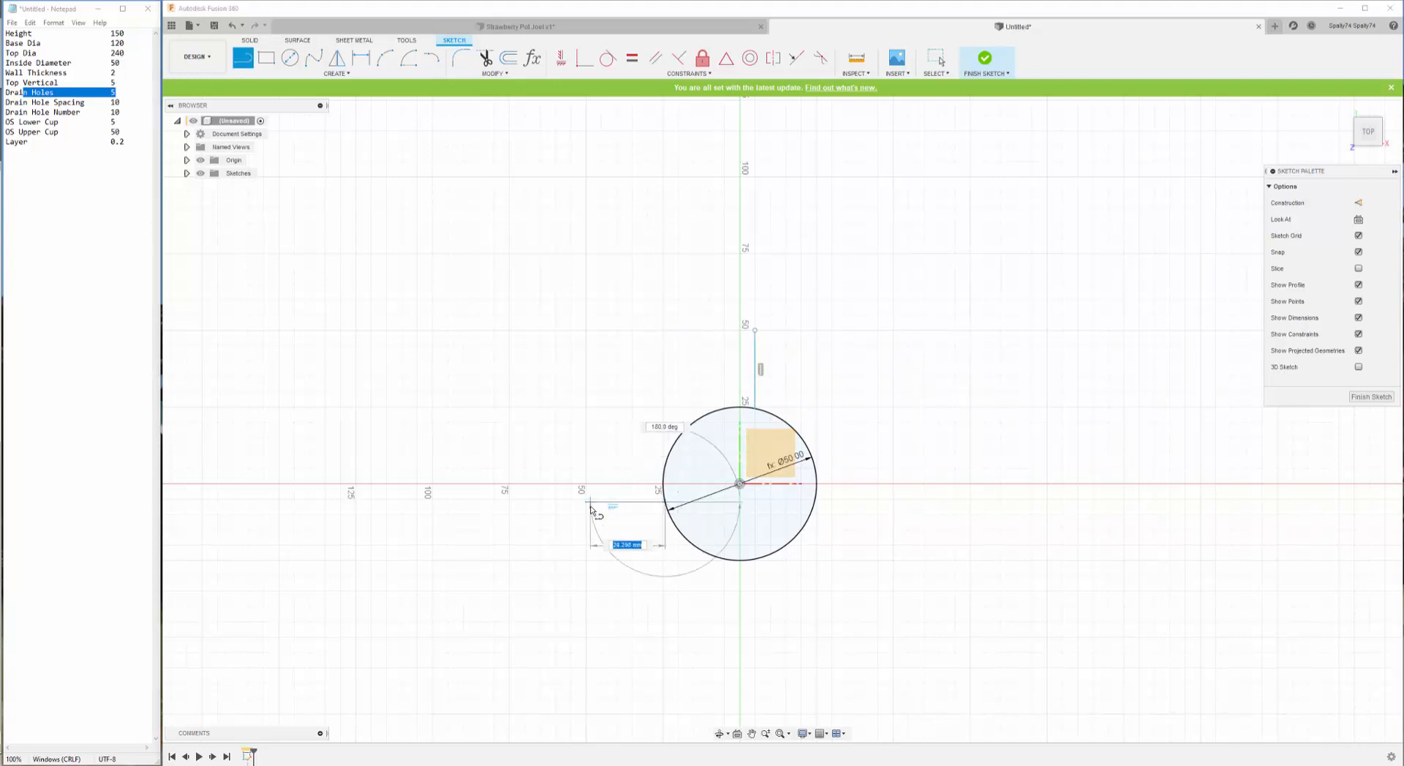
{"action": "left_click", "coordinate": [591, 502]}
{"action": "key", "text": "Escape"}
{"action": "scroll", "coordinate": [653, 527], "scroll_direction": "up", "scroll_amount": 2}
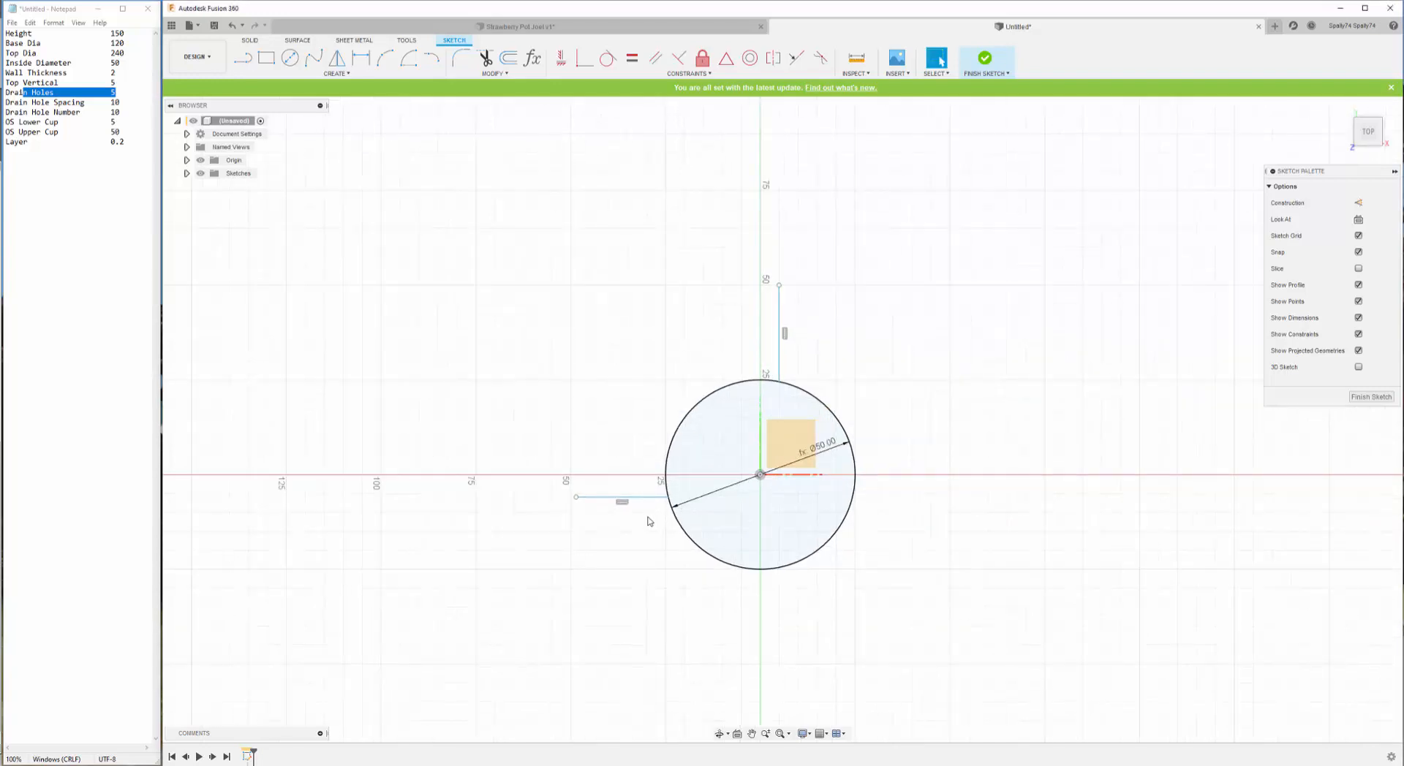
- Switch to the finished strawberry pot design and examine where the cups meet the perforated central tube
{"action": "left_click", "coordinate": [437, 31]}
{"action": "scroll", "coordinate": [757, 445], "scroll_direction": "up", "scroll_amount": 8}
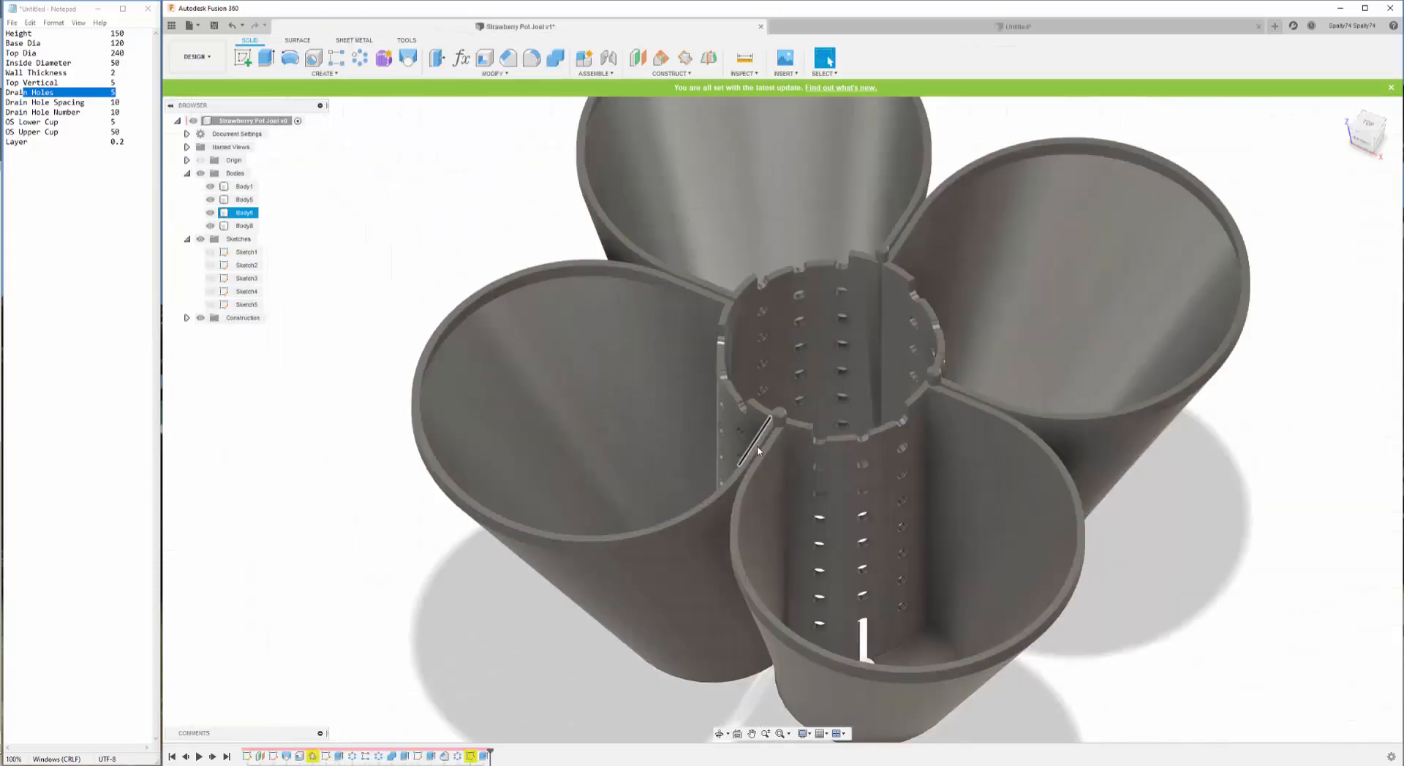
{"action": "scroll", "coordinate": [762, 468], "scroll_direction": "down", "scroll_amount": 6}
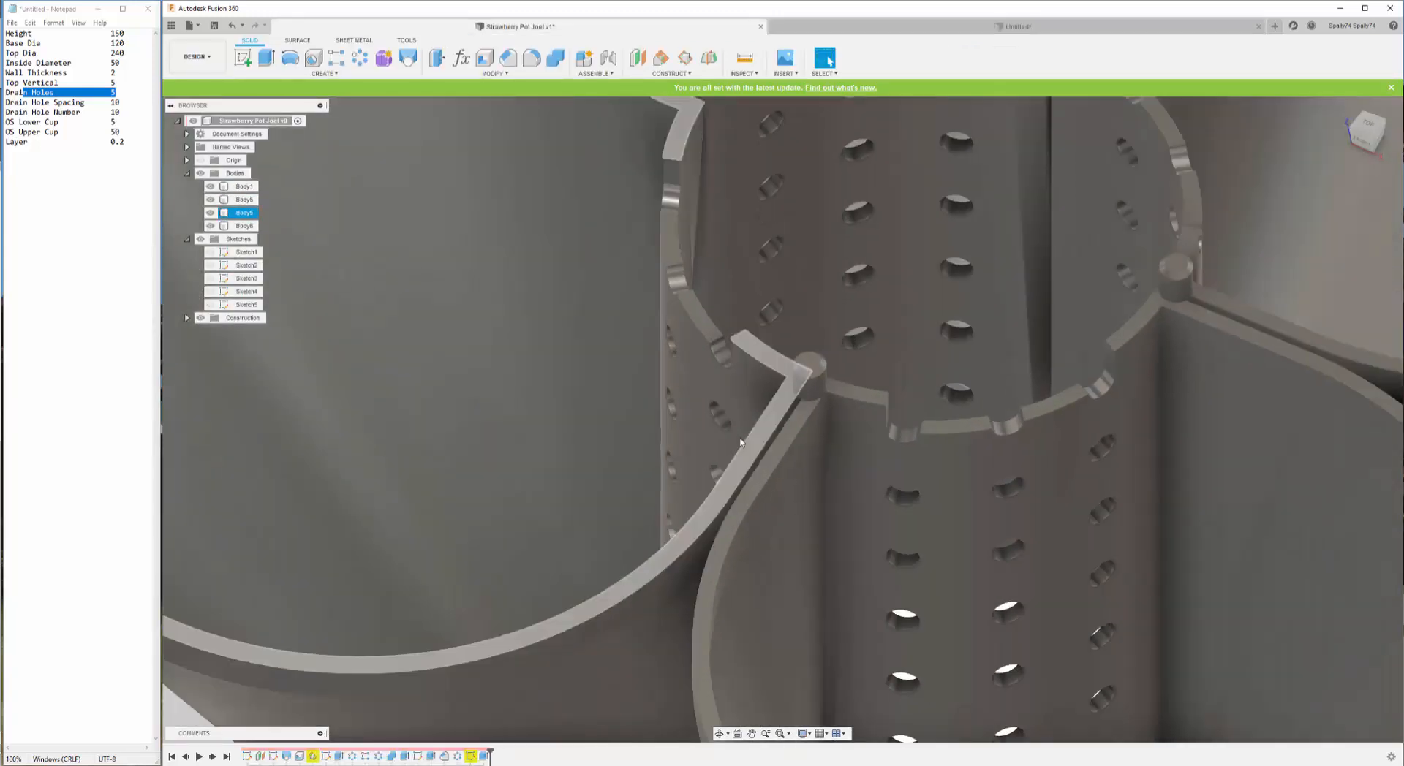
{"action": "scroll", "coordinate": [720, 374], "scroll_direction": "down", "scroll_amount": 5}
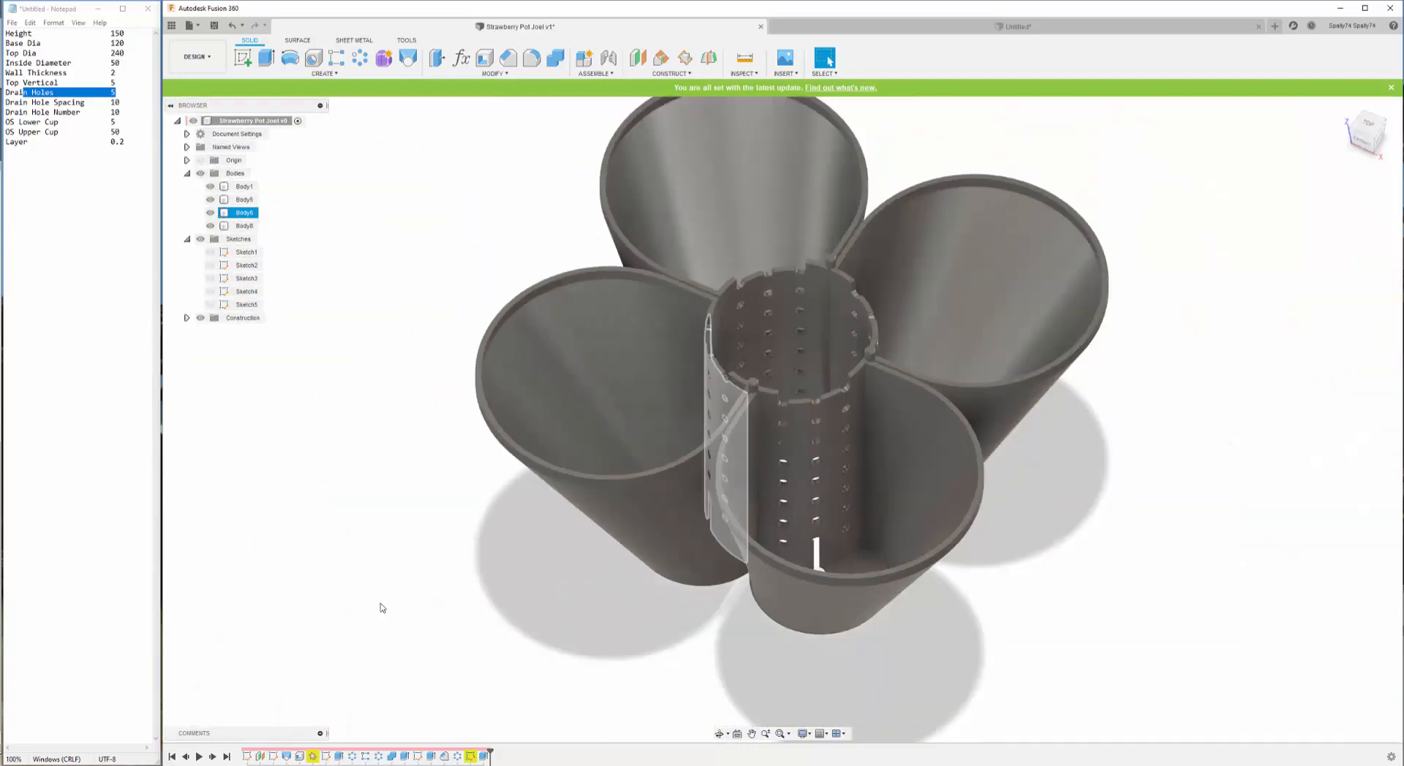
- Open the finished pot's first sketch for editing and examine the short 5 mm line beside the central circle
{"action": "left_click", "coordinate": [248, 757]}
{"action": "double_click", "coordinate": [249, 757]}
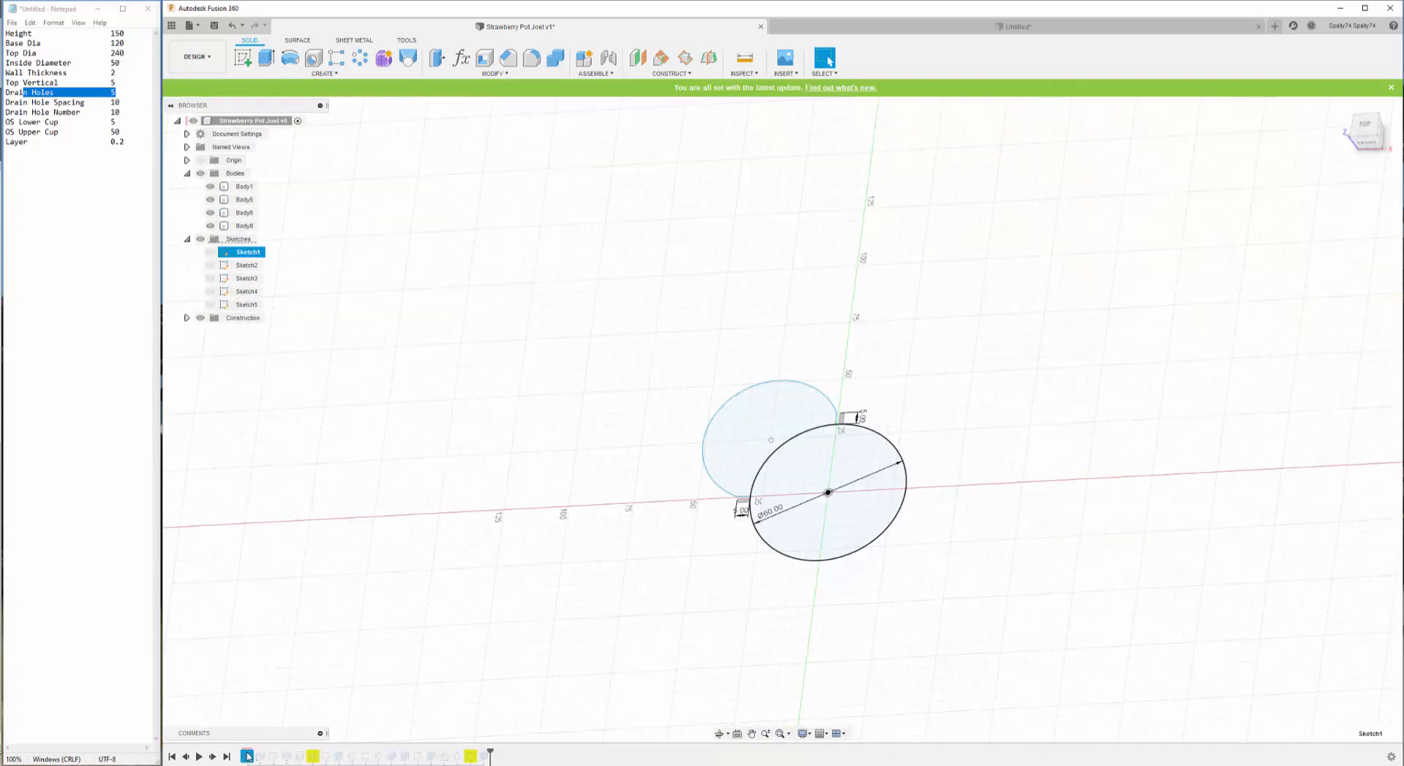
{"action": "scroll", "coordinate": [684, 378], "scroll_direction": "up", "scroll_amount": 5}
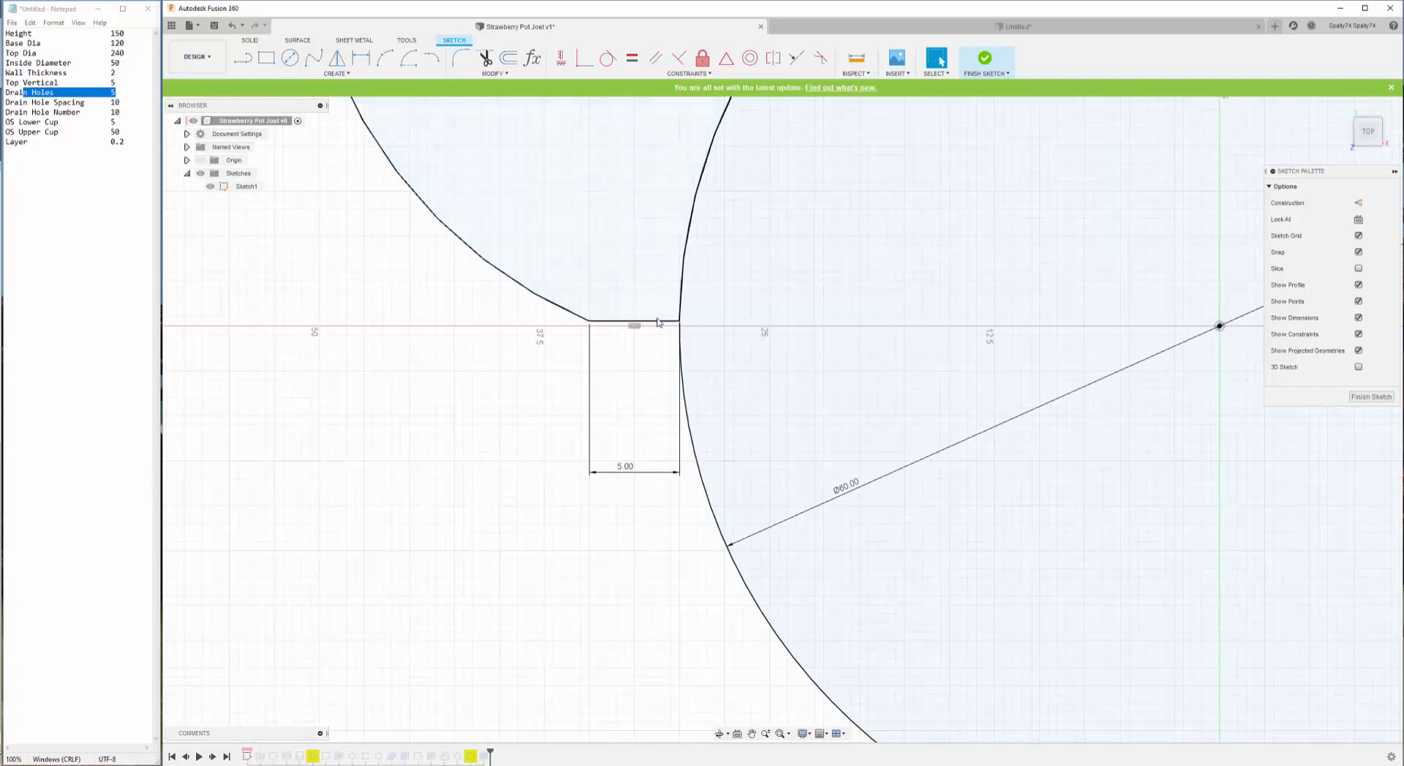
- Move the short 5 mm horizontal line upward along the circle's edge, away from the horizontal axis
{"action": "left_click", "coordinate": [654, 354]}
{"action": "left_click_drag", "start_coordinate": [653, 364], "coordinate": [666, 233]}
{"action": "left_click_drag", "start_coordinate": [658, 375], "coordinate": [651, 258]}
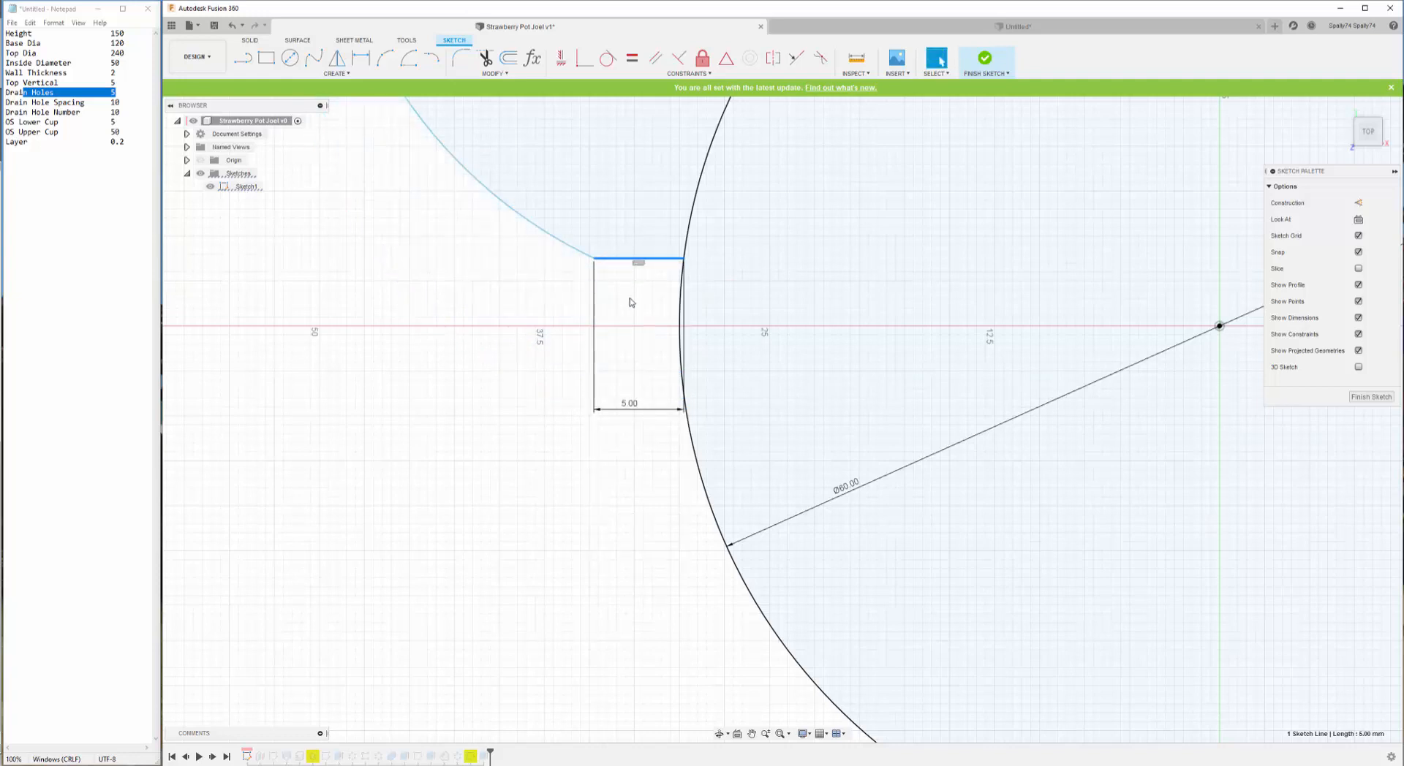
{"action": "key", "text": "Escape"}
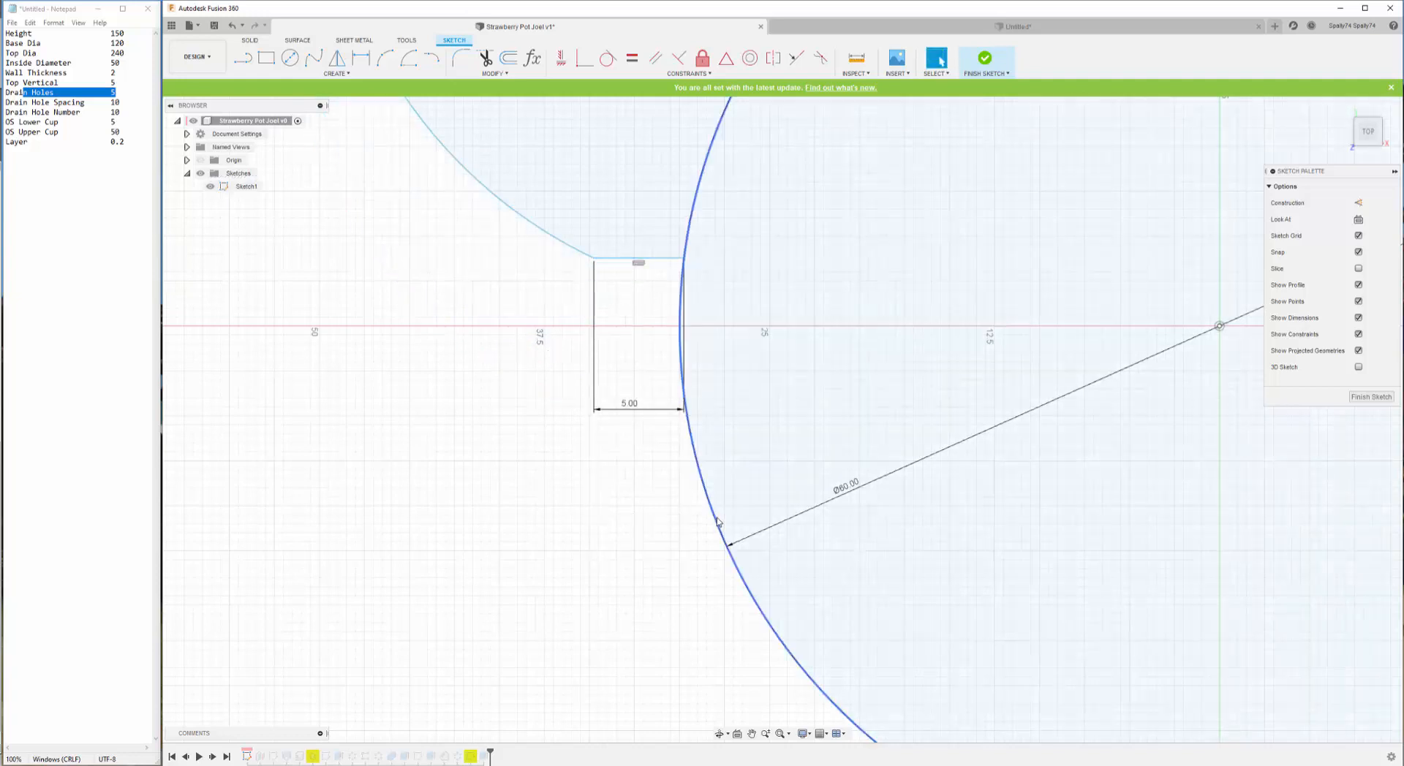
{"action": "mouse_move", "coordinate": [647, 261]}
{"action": "left_mouse_down"}
{"action": "mouse_move", "coordinate": [651, 406]}
{"action": "mouse_move", "coordinate": [652, 254]}
{"action": "left_mouse_up"}
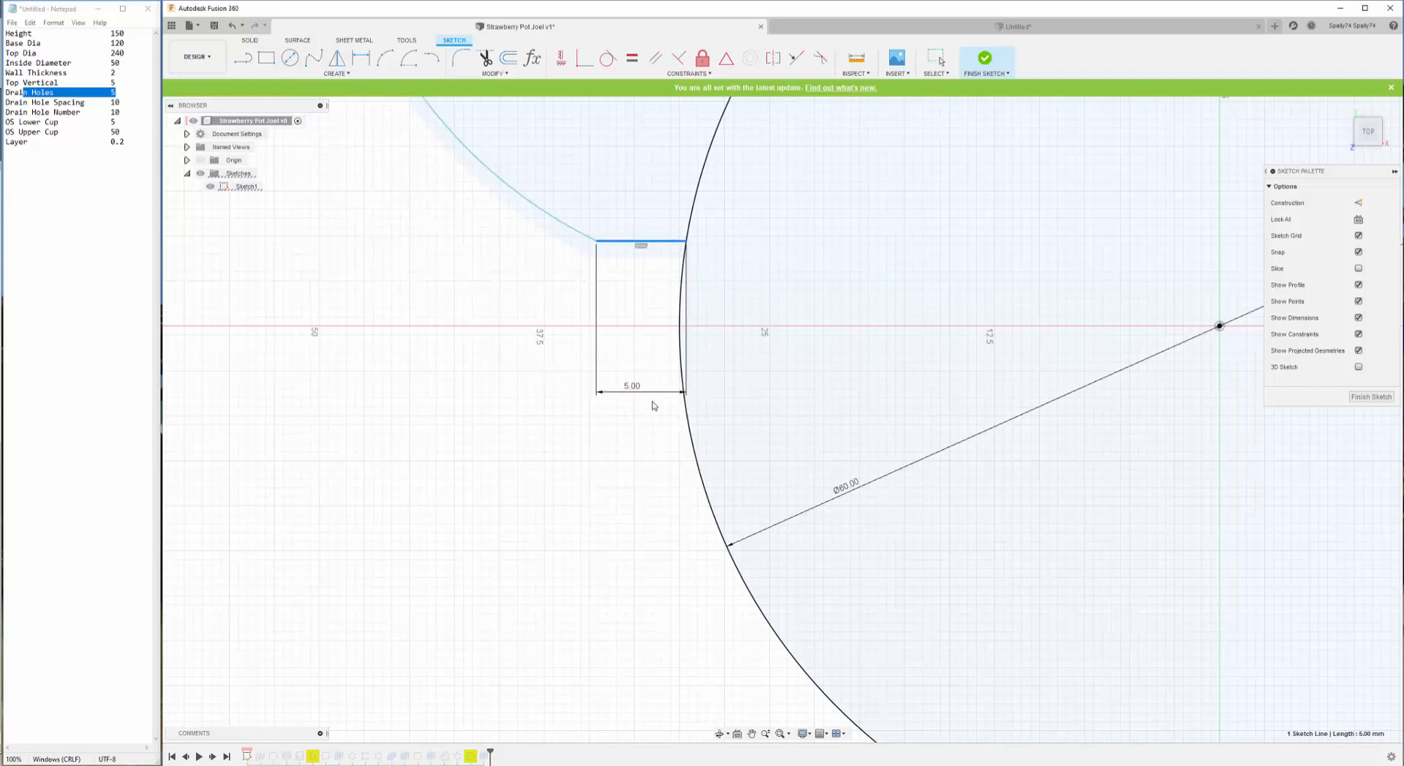
{"action": "scroll", "coordinate": [641, 371], "scroll_direction": "down", "scroll_amount": 3}
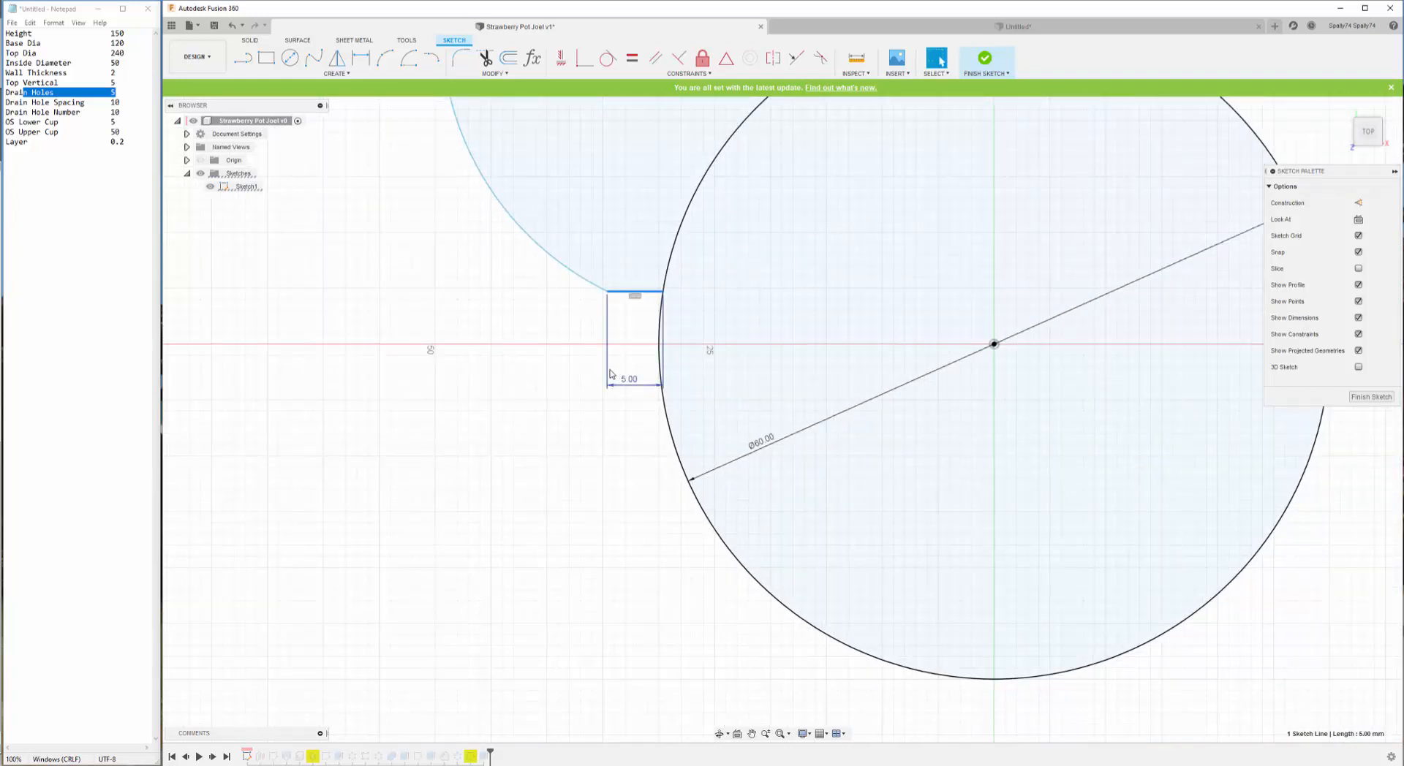
{"action": "key", "text": "Escape"}
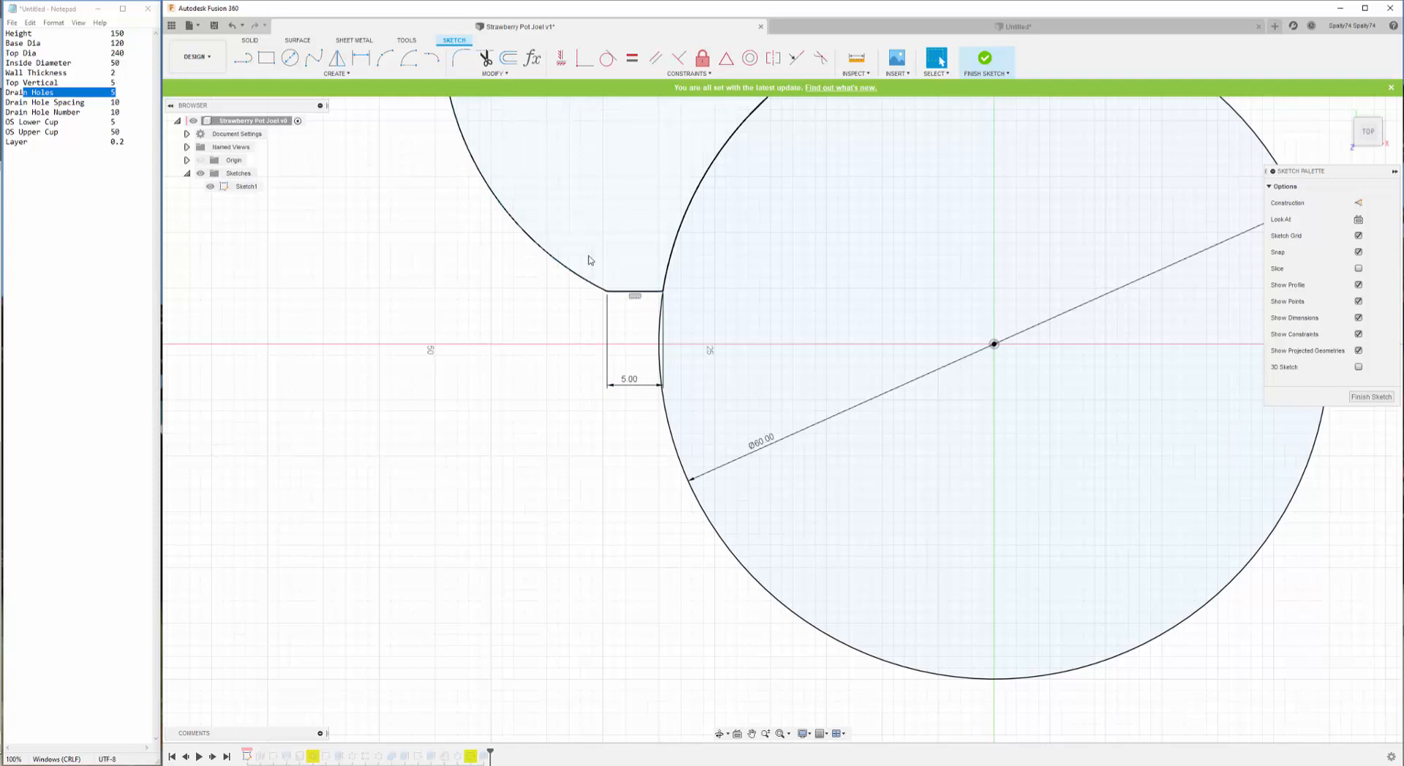
- Finish the reference sketch and return to the circle sketch in the untitled design
{"action": "left_click", "coordinate": [985, 59]}
{"action": "left_click", "coordinate": [825, 27]}
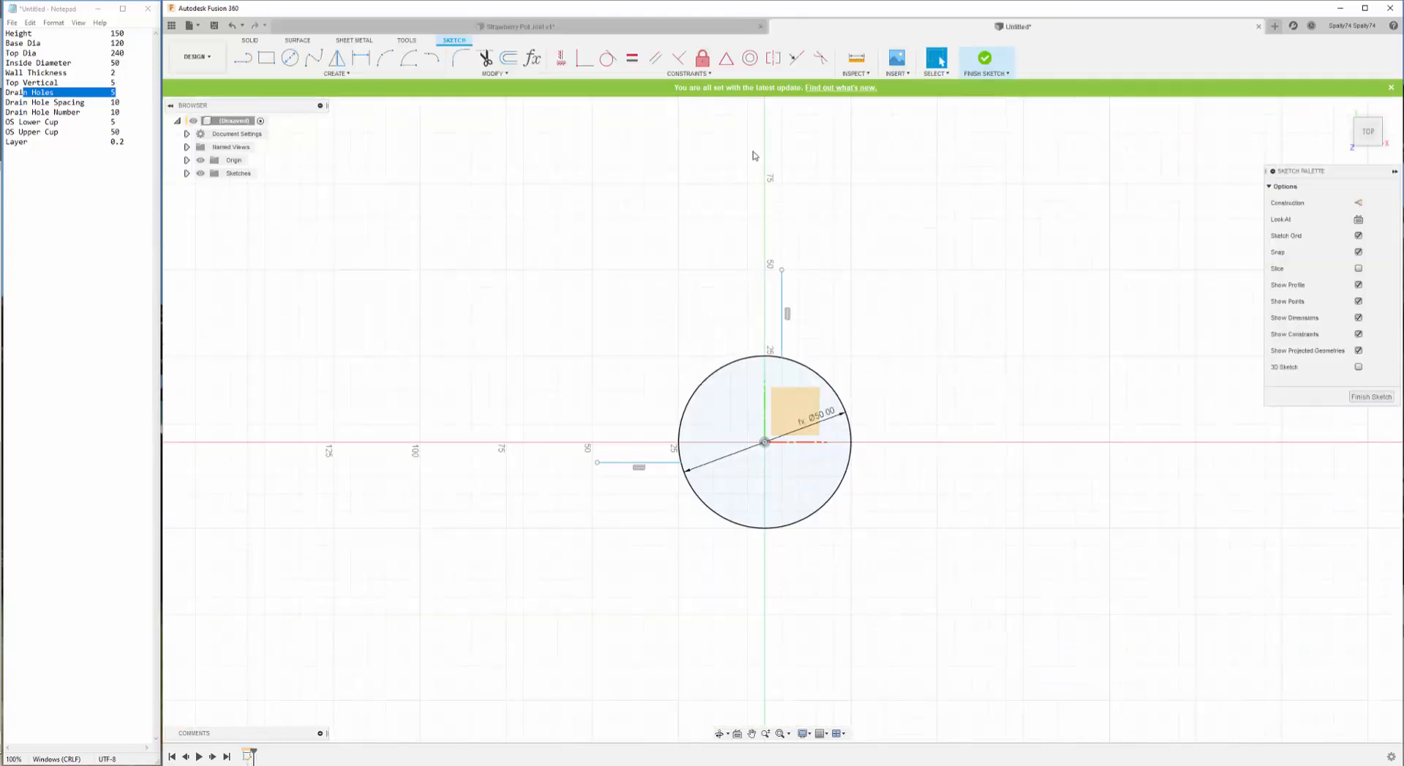
{"action": "scroll", "coordinate": [680, 208], "scroll_direction": "down", "scroll_amount": 3}
{"action": "scroll", "coordinate": [674, 354], "scroll_direction": "up", "scroll_amount": 3}
{"action": "scroll", "coordinate": [672, 356], "scroll_direction": "up", "scroll_amount": 2}
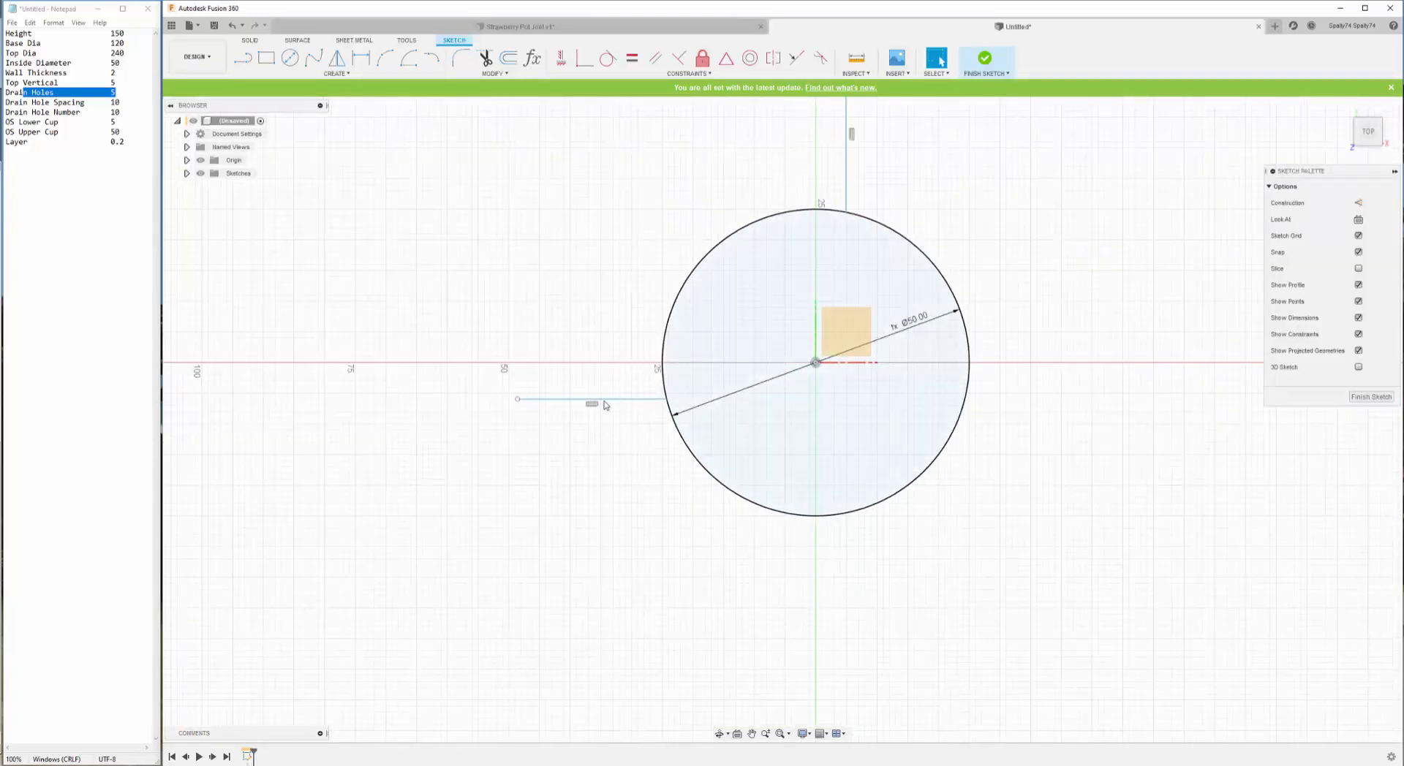
- Move the horizontal line up onto the horizontal axis and back to slightly below it
{"action": "left_click_drag", "start_coordinate": [612, 405], "coordinate": [615, 372]}
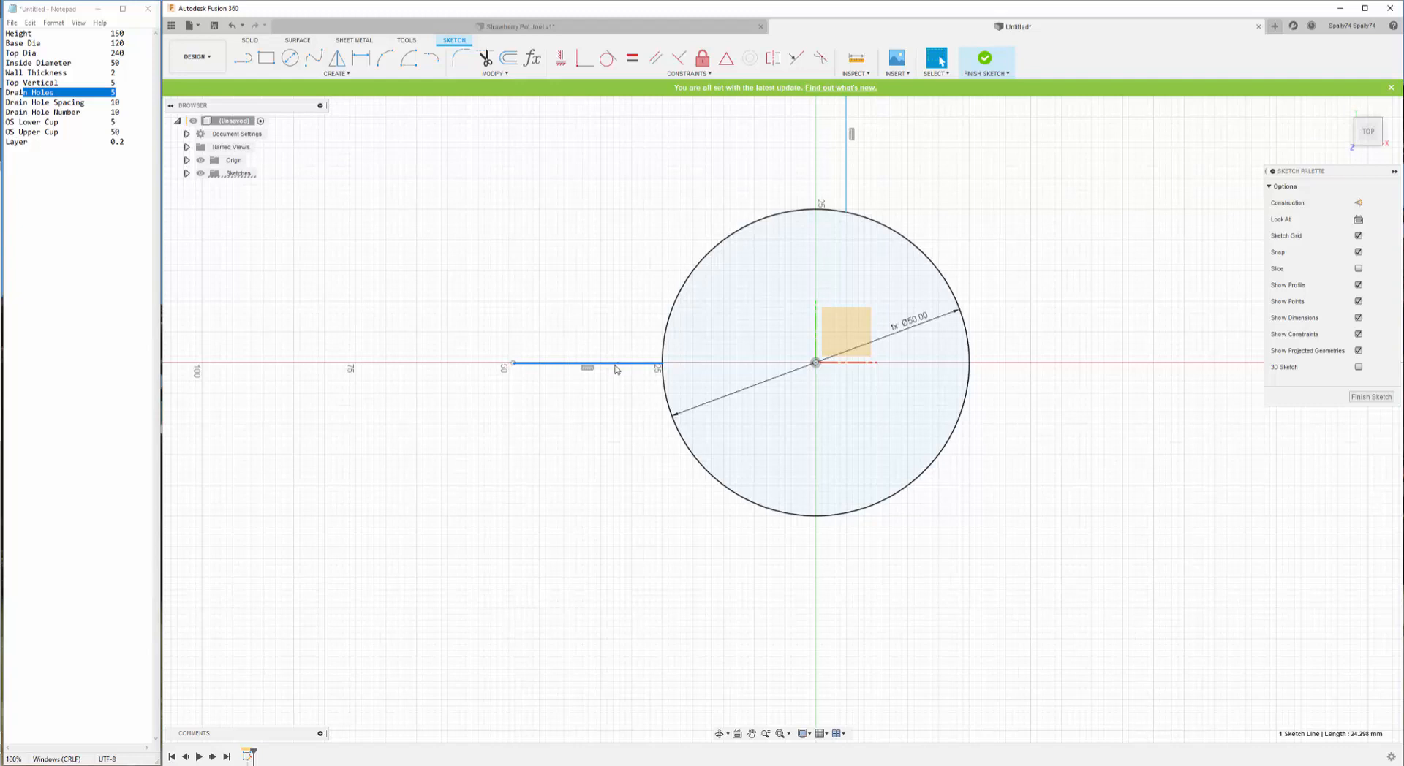
{"action": "left_click_drag", "start_coordinate": [615, 369], "coordinate": [617, 393]}
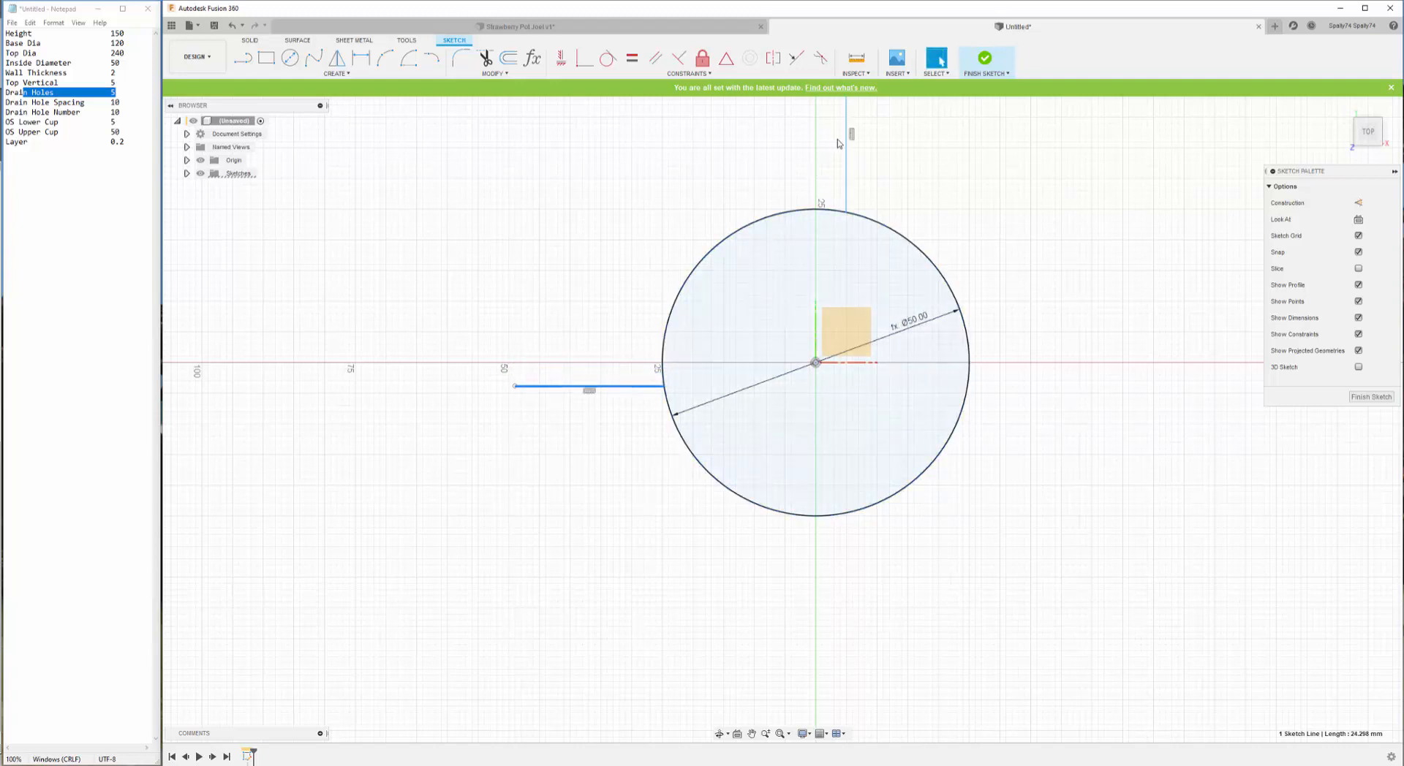
{"action": "scroll", "coordinate": [559, 356], "scroll_direction": "down", "scroll_amount": 2}
{"action": "scroll", "coordinate": [781, 310], "scroll_direction": "up", "scroll_amount": 4}
{"action": "key", "text": "Escape"}
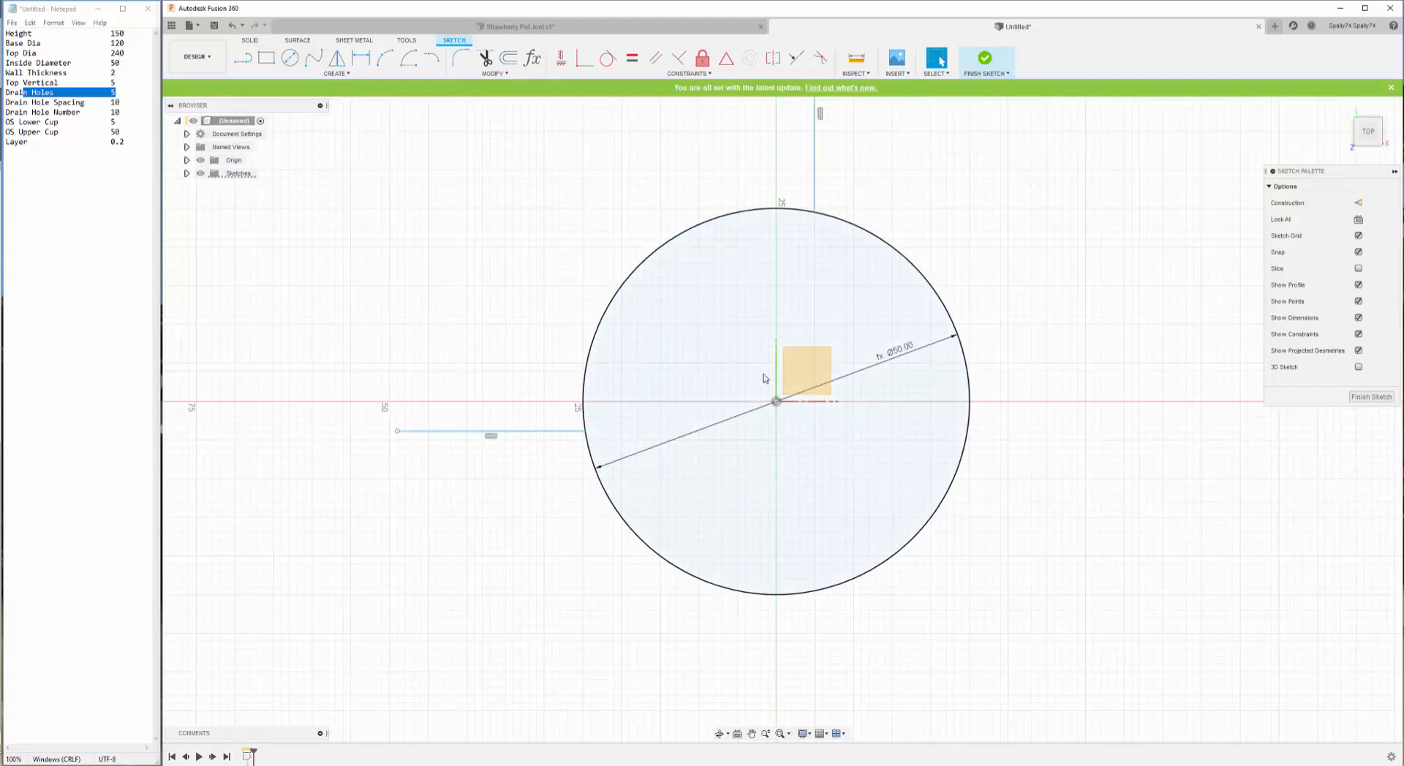
- Draw two radius lines from the origin, one to the circle's left quadrant and one to its top quadrant
{"action": "key", "text": "l"}
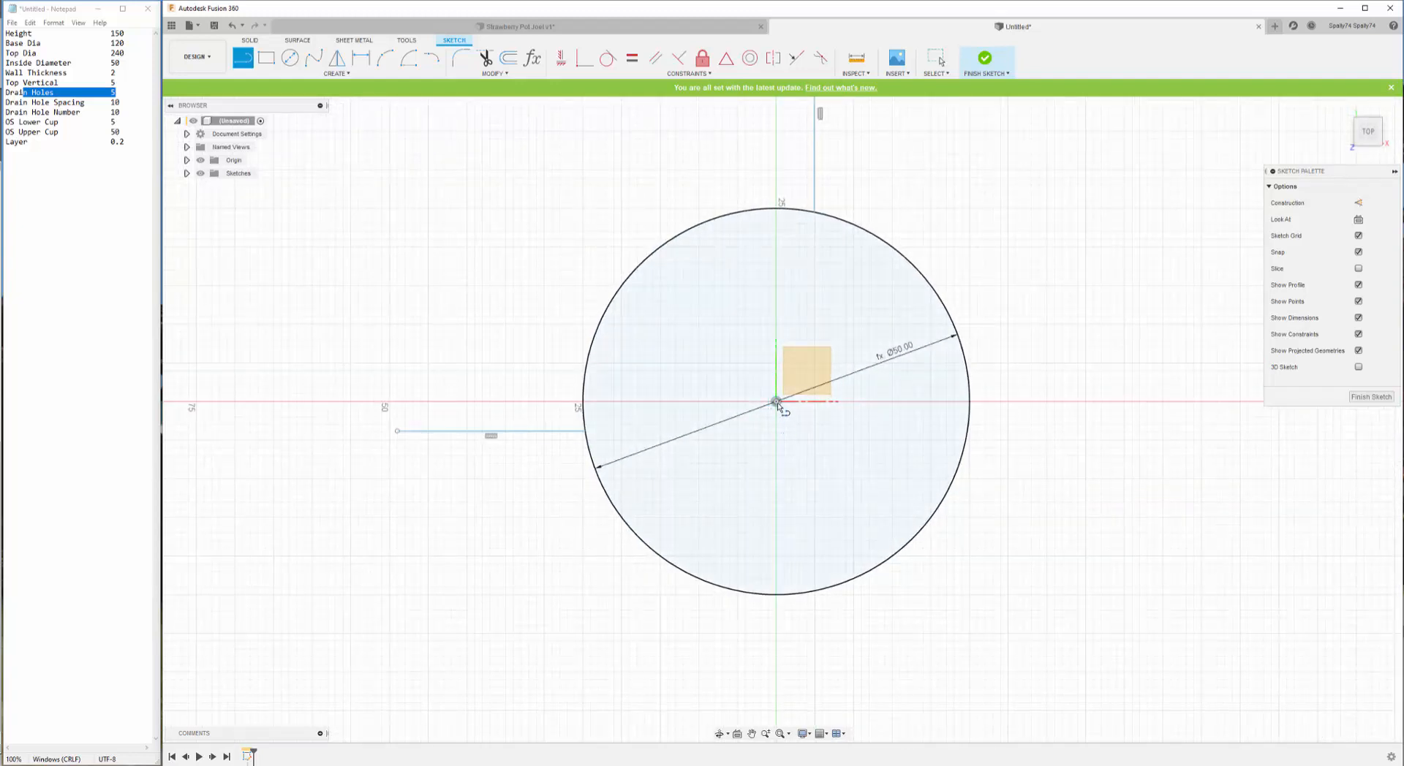
{"action": "left_click", "coordinate": [777, 401]}
{"action": "left_click", "coordinate": [583, 402]}
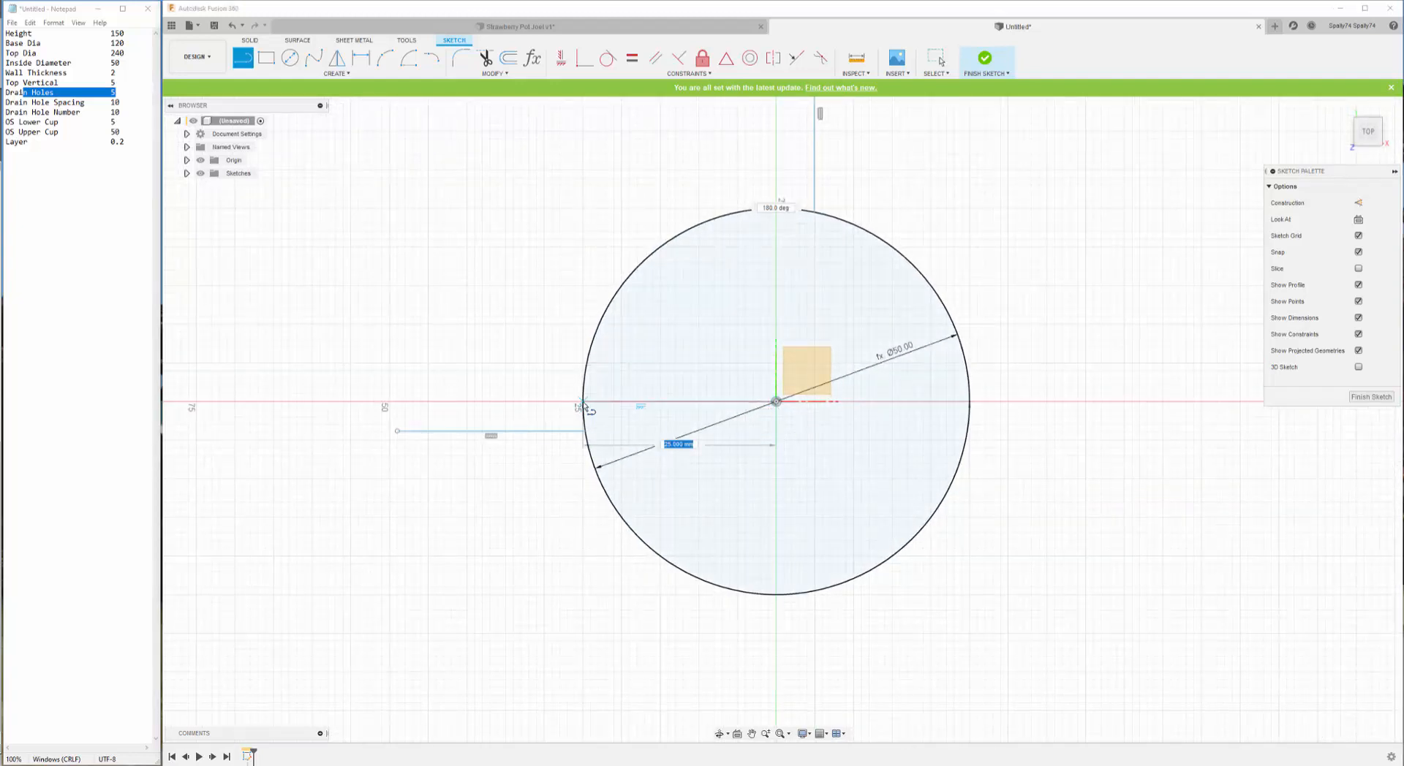
{"action": "left_click", "coordinate": [777, 401]}
{"action": "left_click", "coordinate": [777, 210]}
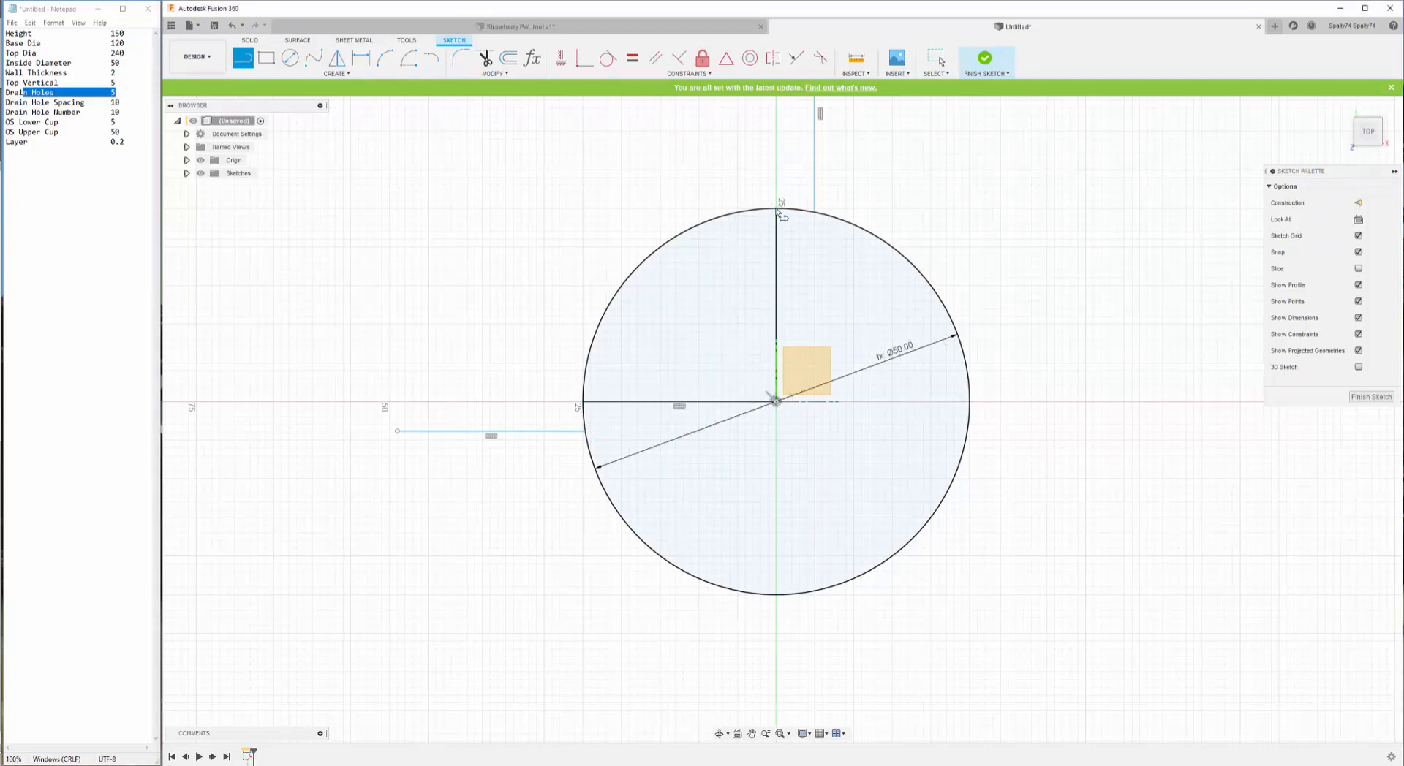
{"action": "key", "text": "Escape"}
- Convert the vertical and horizontal radius lines inside the circle to construction lines
{"action": "left_click", "coordinate": [774, 275]}
{"action": "key", "text": "x"}
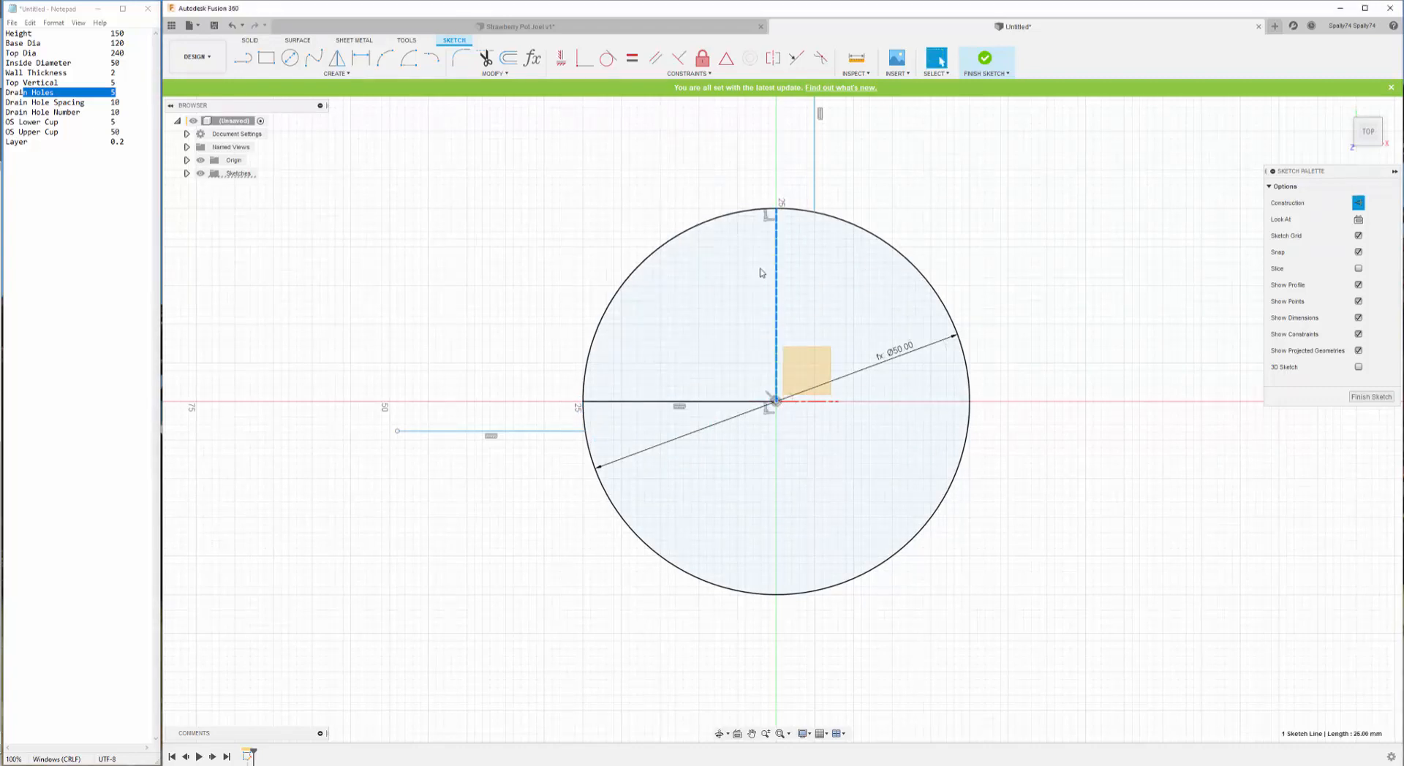
{"action": "left_click", "coordinate": [658, 402]}
{"action": "key", "text": "x"}
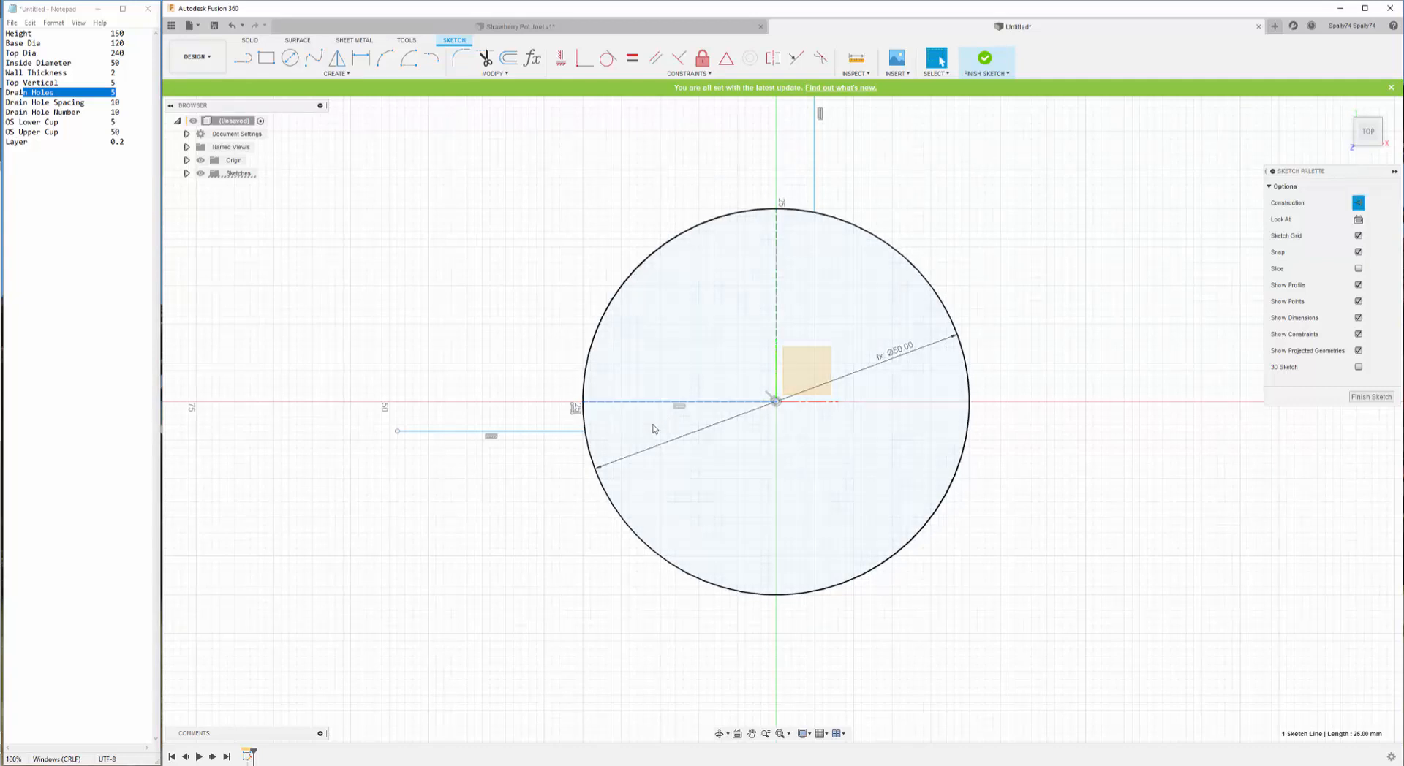
- Dimension the offset between the short horizontal line and the horizontal construction radius as half of the Wall parameter
{"action": "scroll", "coordinate": [480, 455], "scroll_direction": "down", "scroll_amount": 4}
{"action": "scroll", "coordinate": [585, 429], "scroll_direction": "up", "scroll_amount": 3}
{"action": "key", "text": "Escape"}
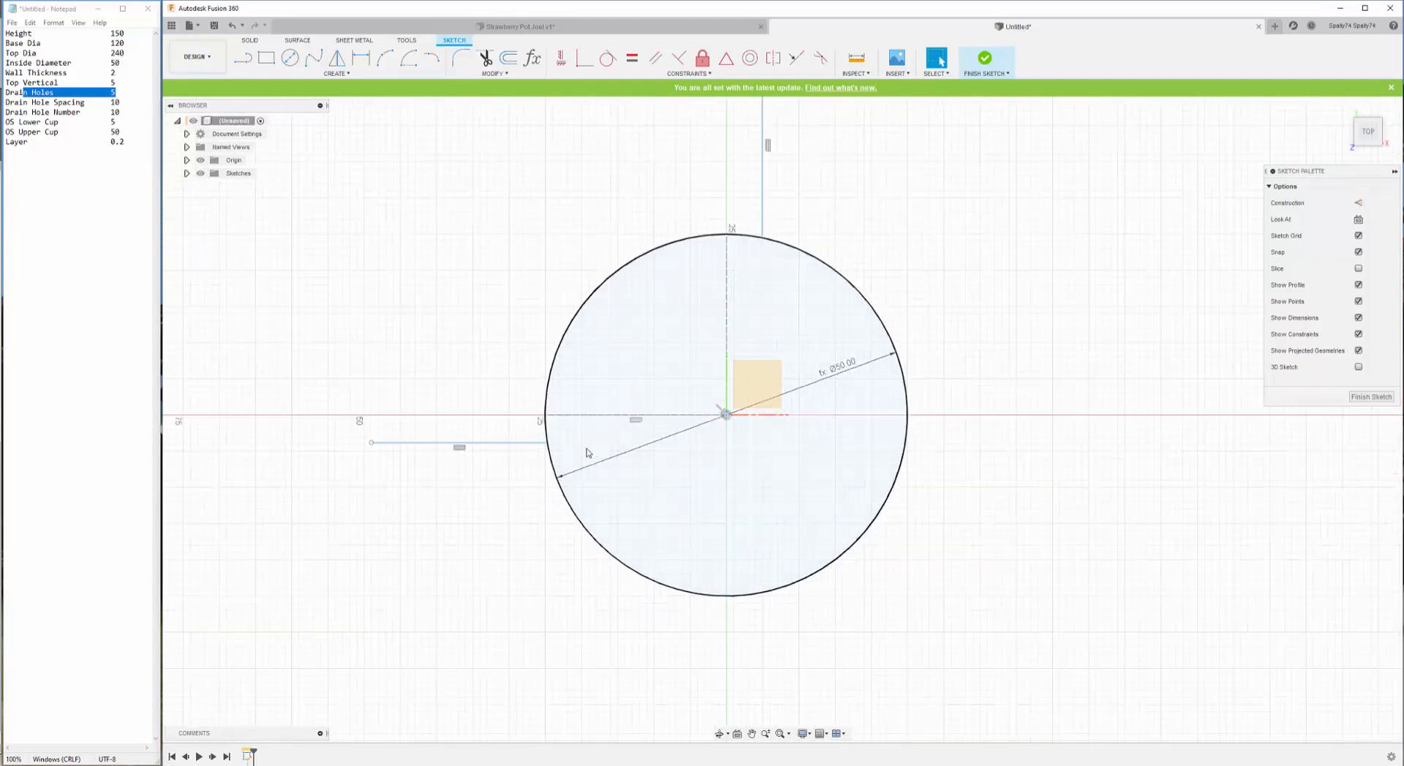
{"action": "key", "text": "d"}
{"action": "left_click", "coordinate": [537, 443]}
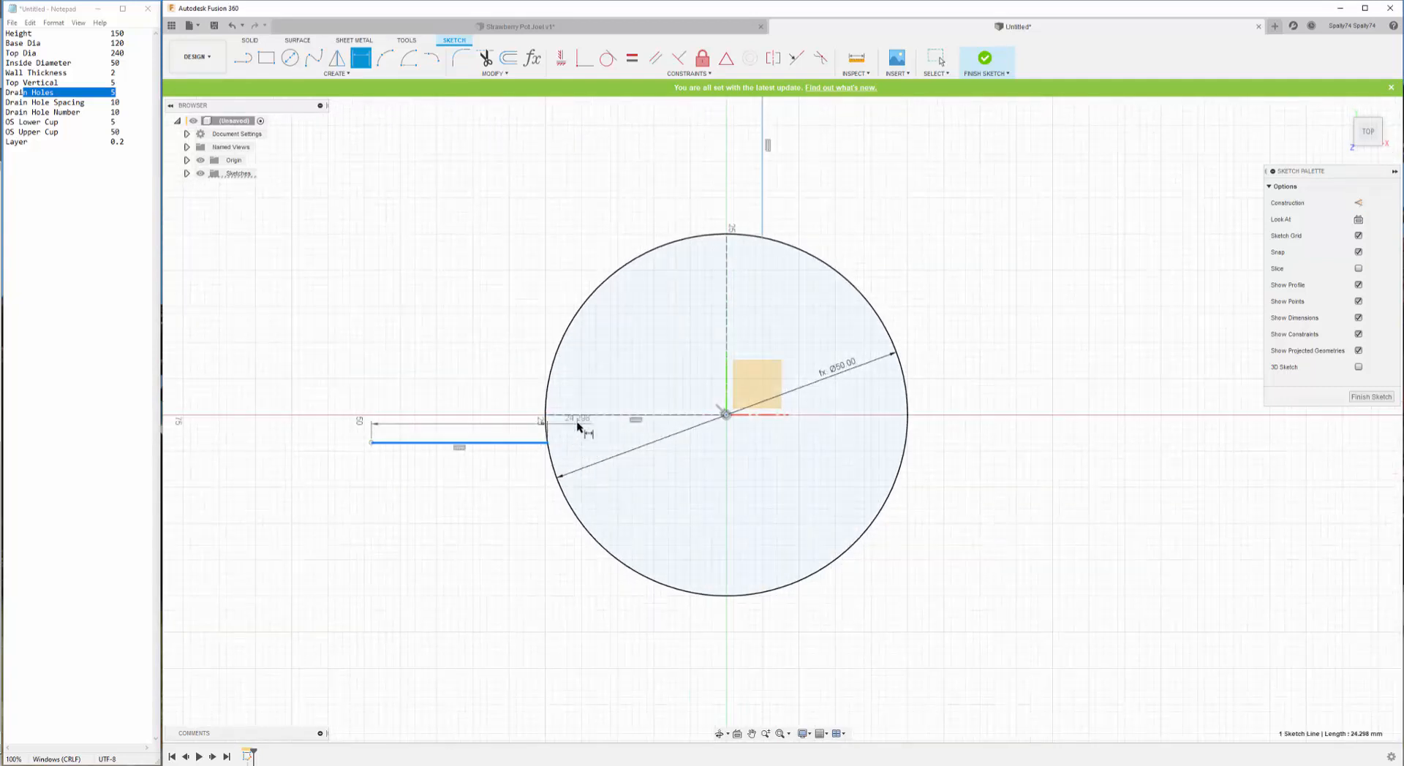
{"action": "left_click", "coordinate": [569, 415]}
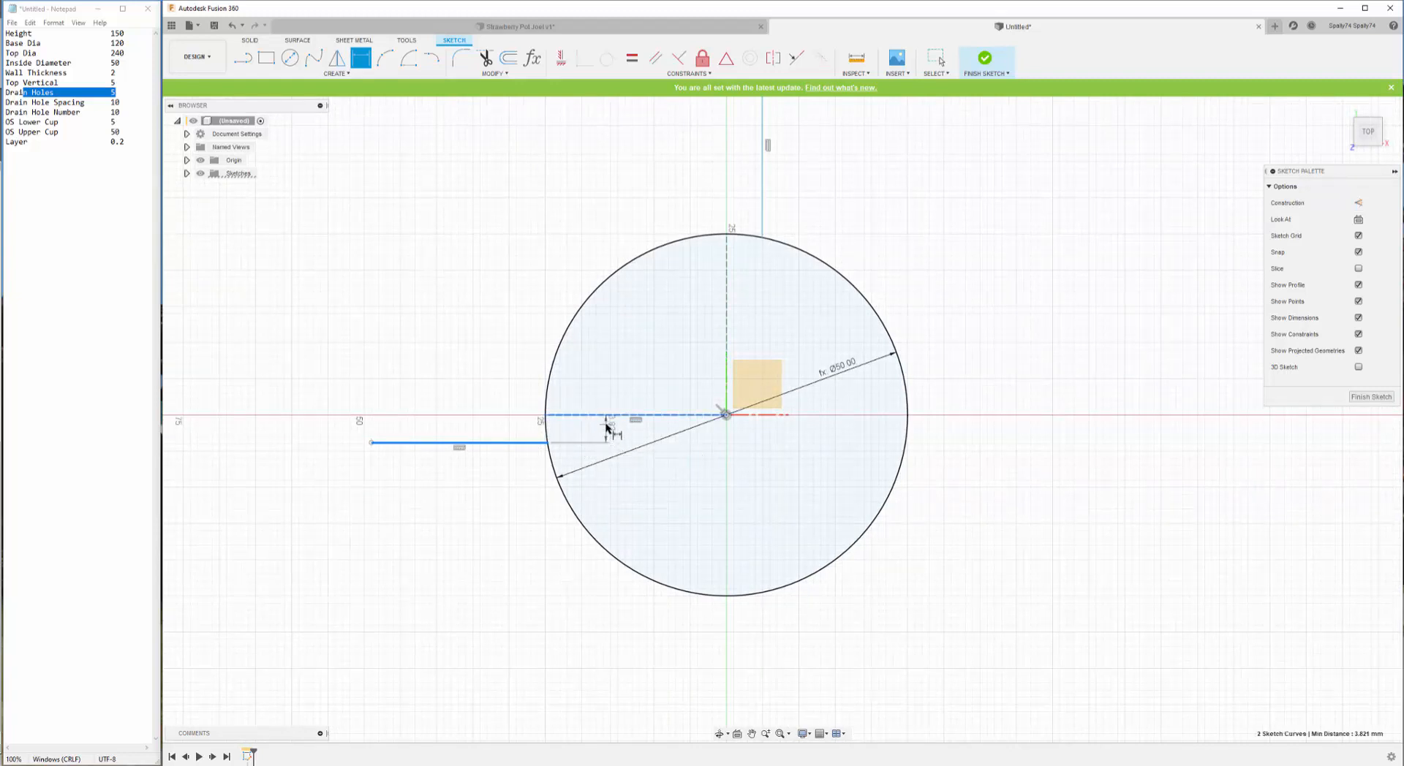
{"action": "left_click", "coordinate": [606, 434]}
{"action": "type", "text": "wall"}
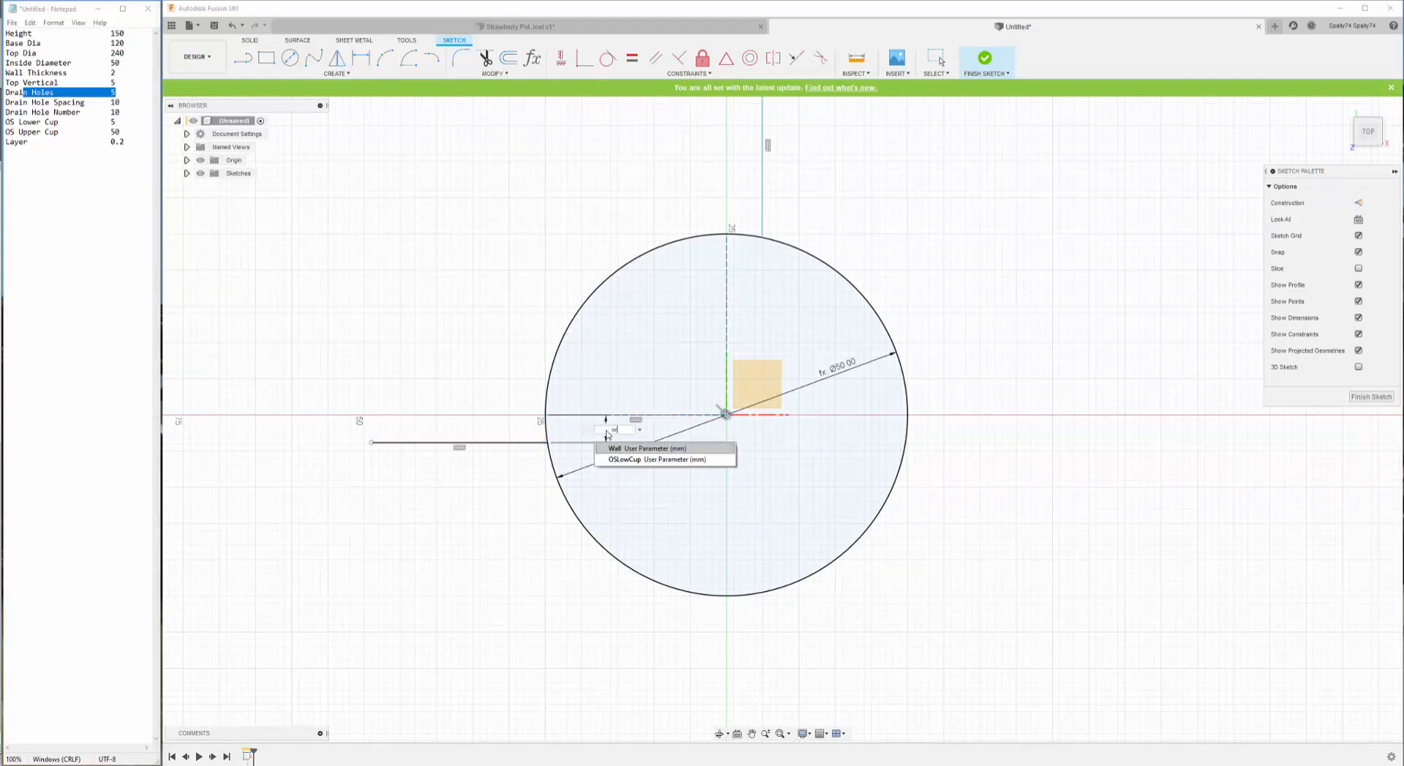
{"action": "left_click", "coordinate": [628, 450]}
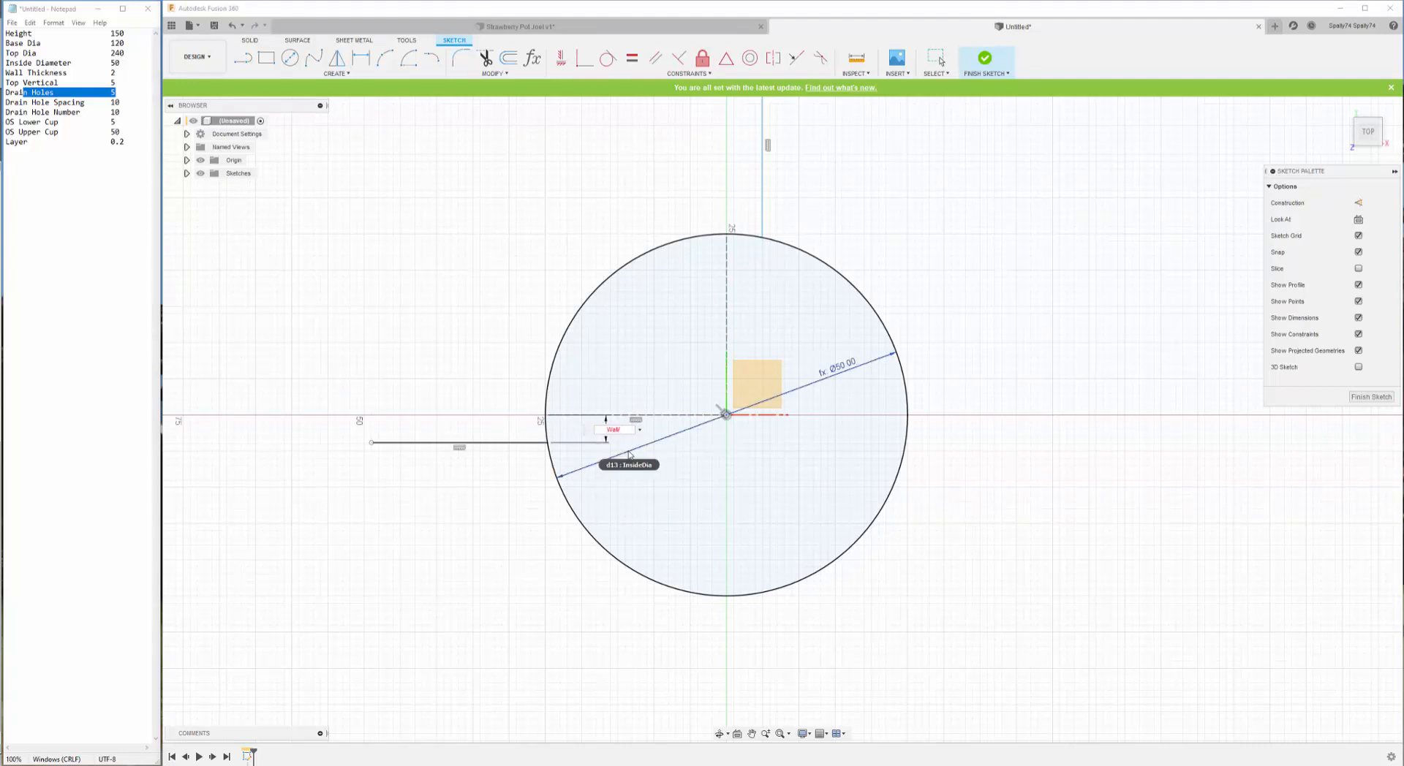
{"action": "key", "text": "Return"}
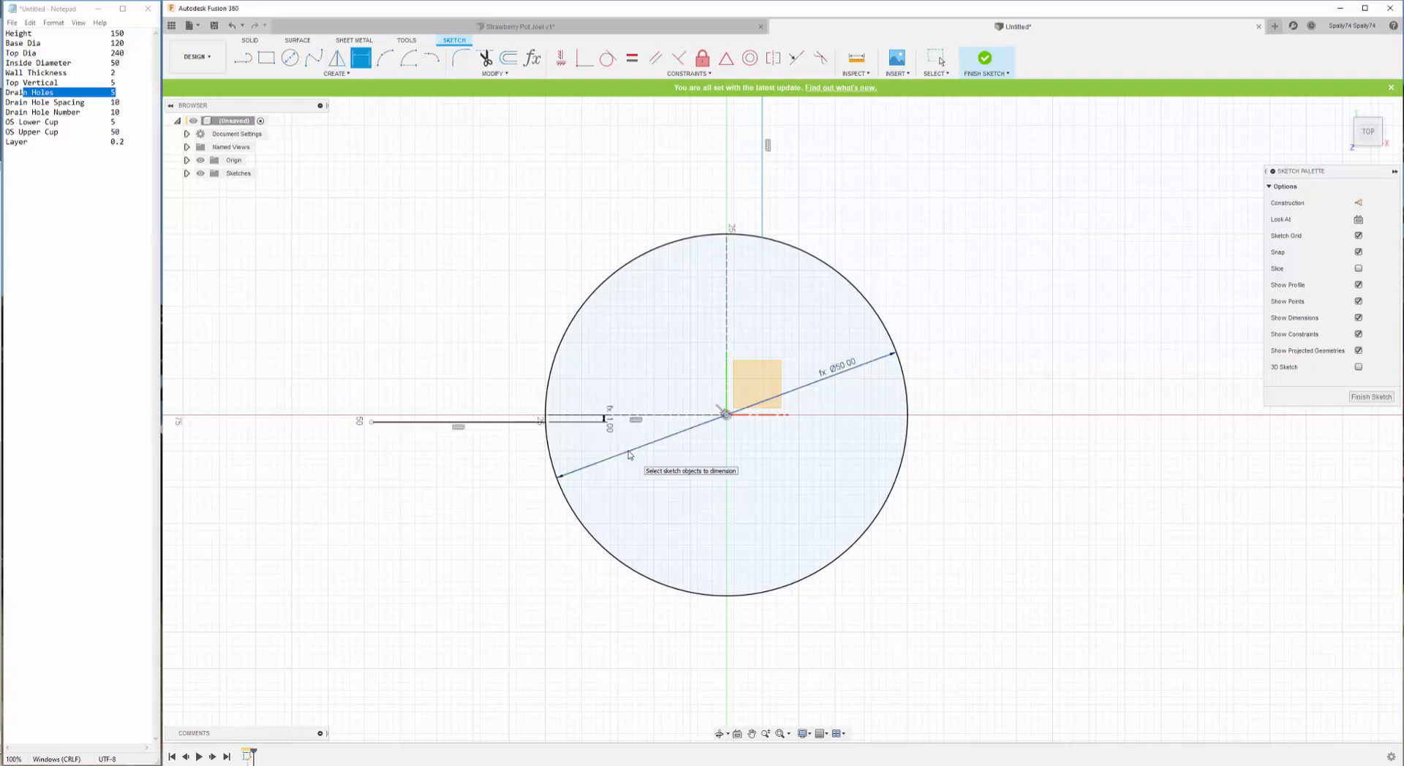
- Dimension the offset between the upper vertical line and the vertical construction radius as half of the Wall parameter
{"action": "left_click", "coordinate": [763, 194]}
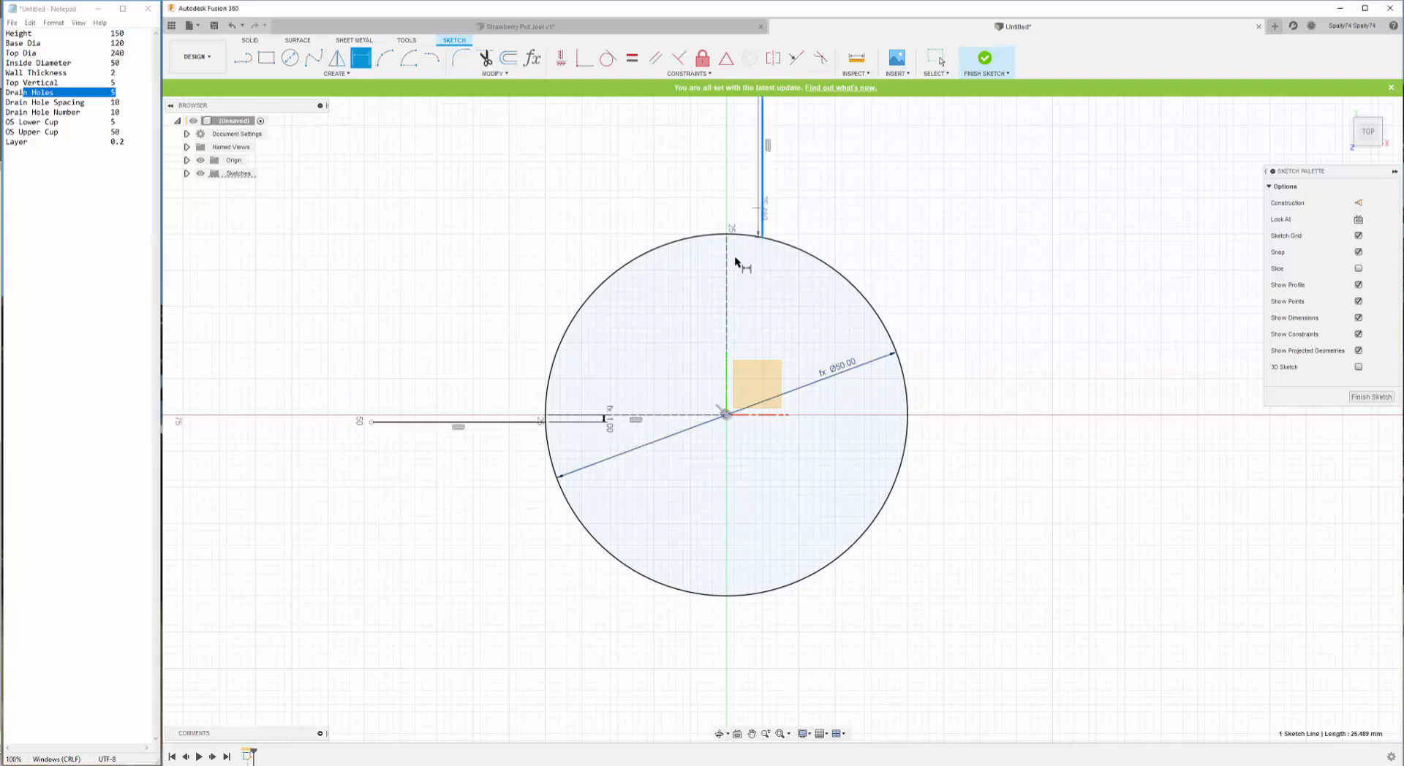
{"action": "left_click", "coordinate": [727, 271]}
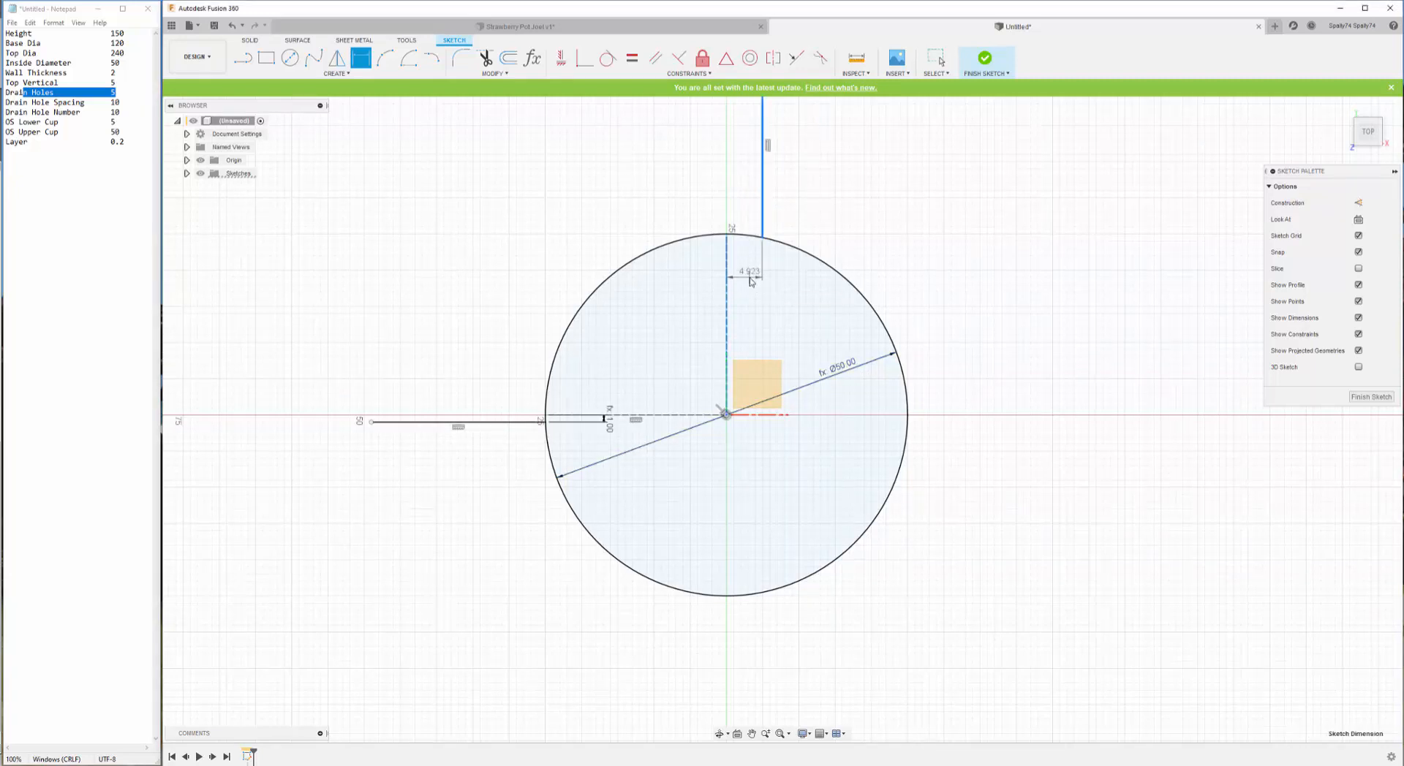
{"action": "left_click", "coordinate": [751, 282]}
{"action": "type", "text": "wal"}
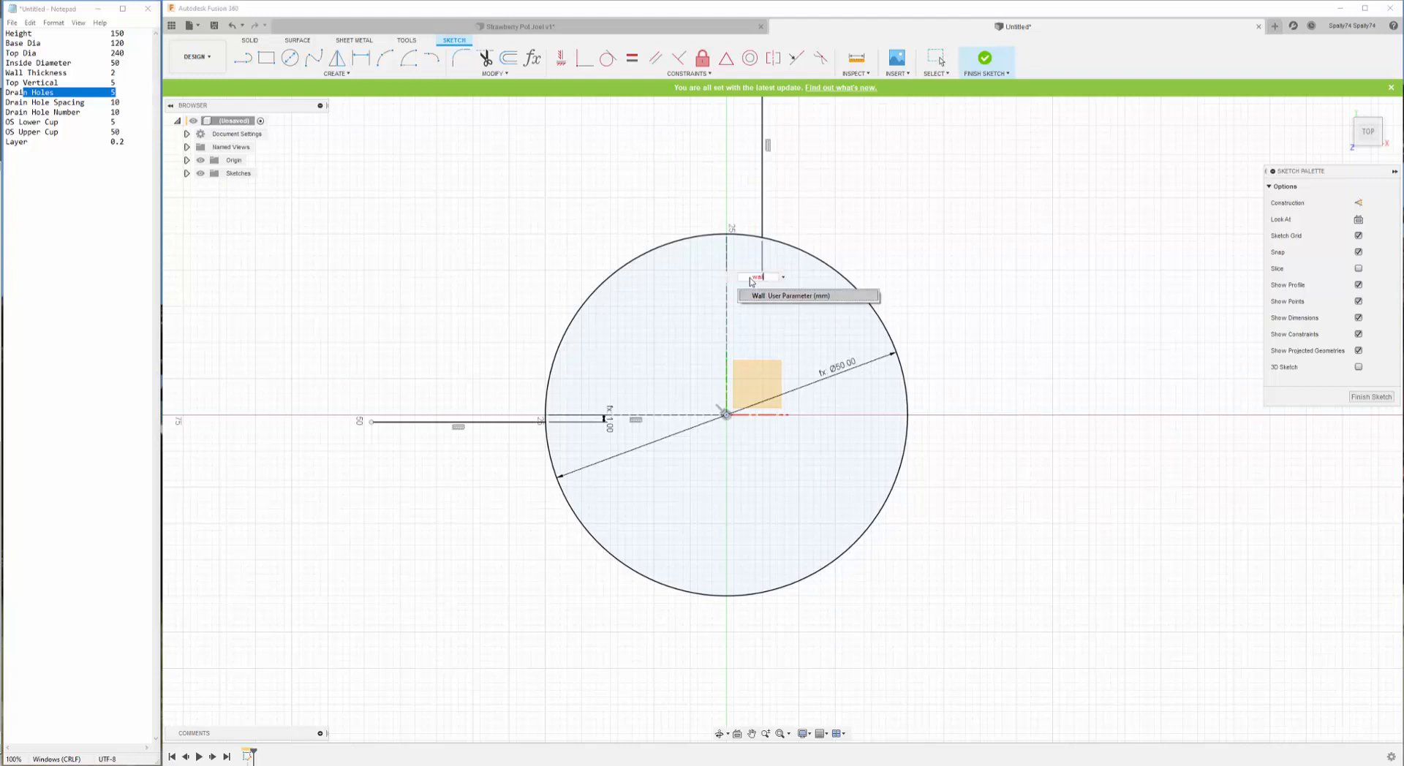
{"action": "left_click", "coordinate": [766, 296]}
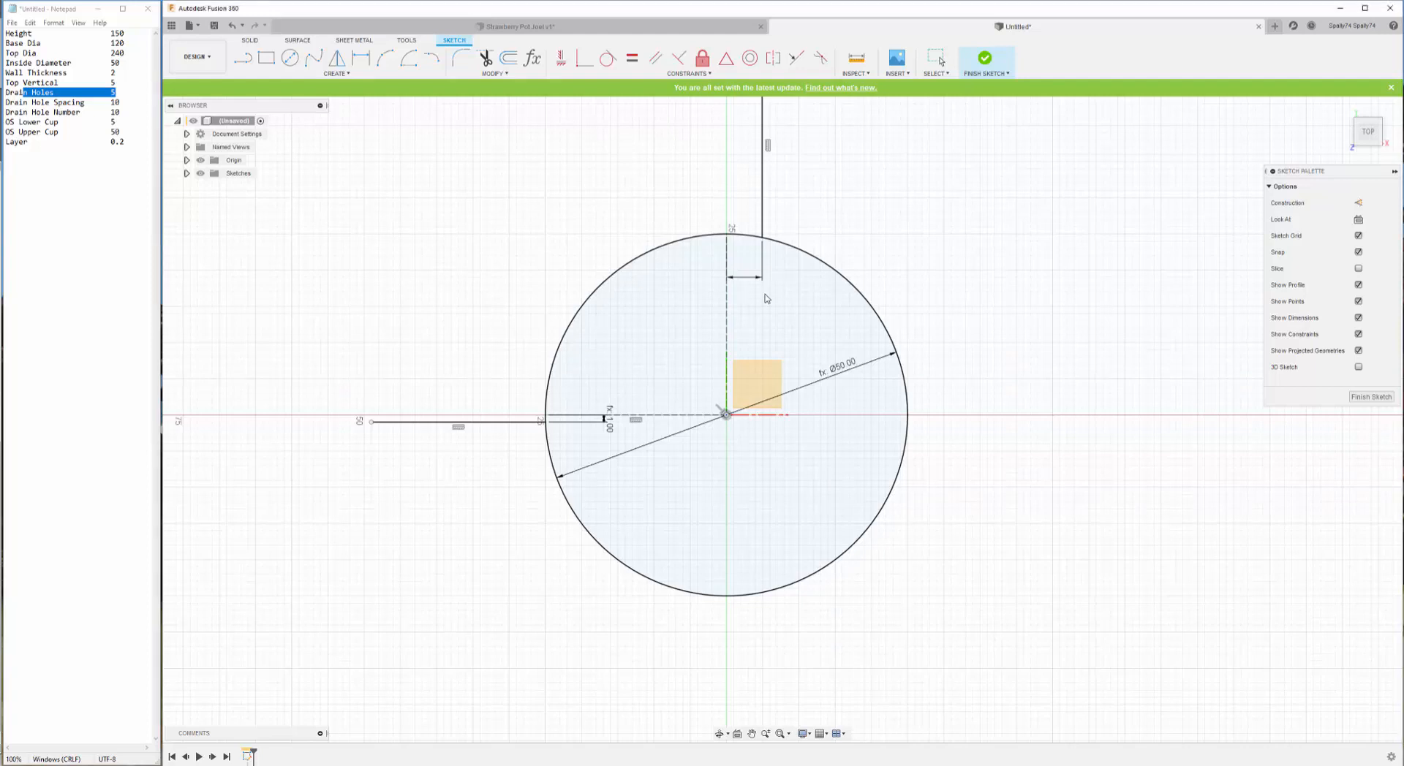
{"action": "key", "text": "Return"}
{"action": "key", "text": "Escape"}
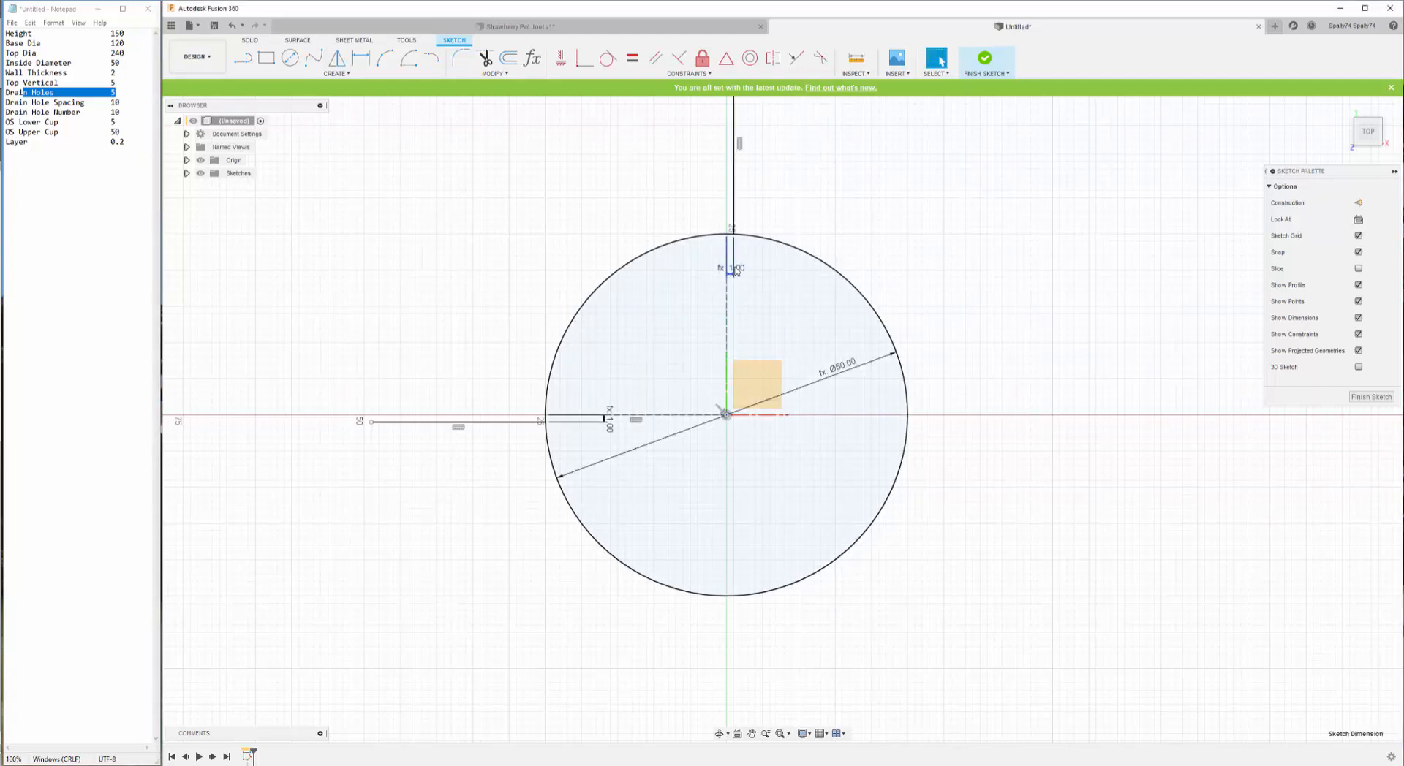
- Link the vertical line's offset dimension to the horizontal line's offset dimension, d14
{"action": "double_click", "coordinate": [734, 270]}
{"action": "type", "text": "d14"}
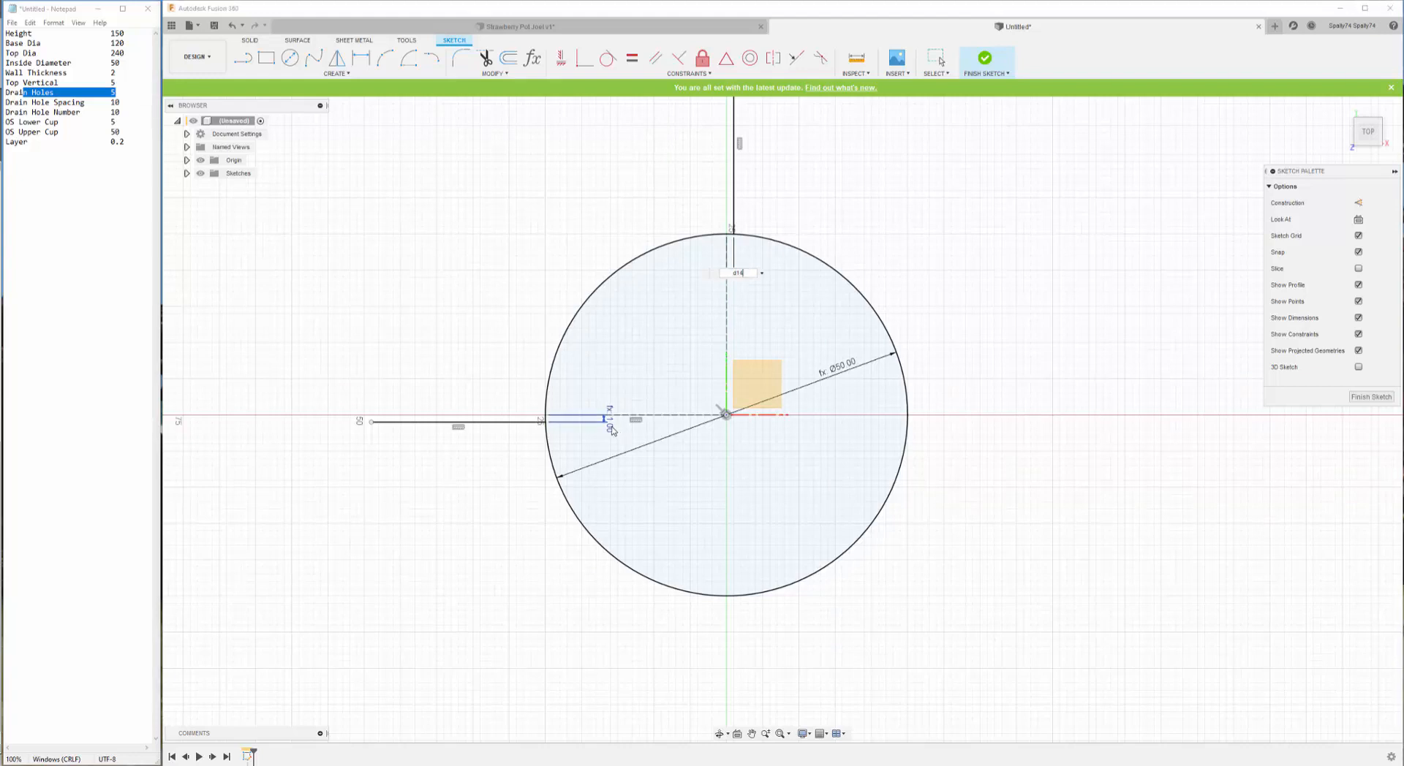
{"action": "key", "text": "Return"}
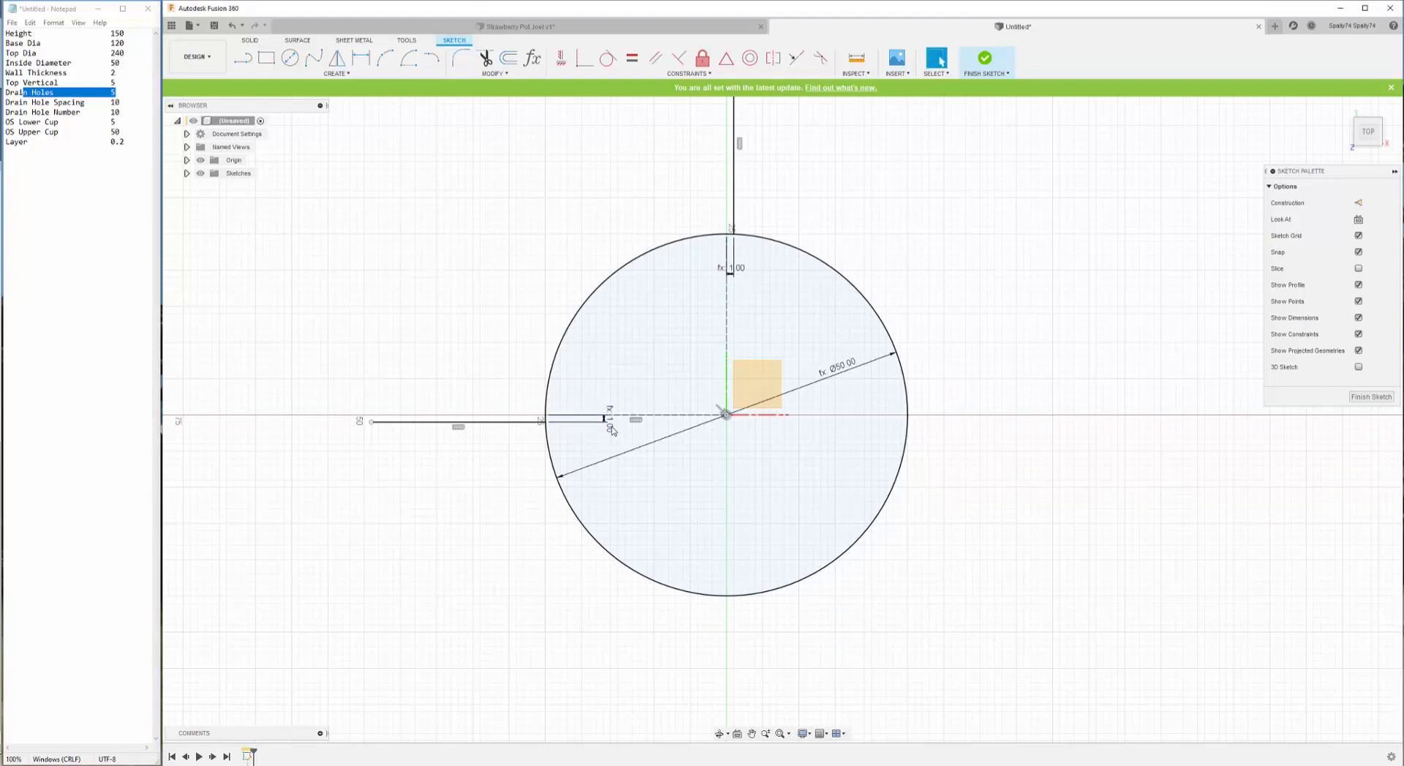
- Test the line offsets by setting the Wall user parameter to 5 mm and restoring it to 2 mm
{"action": "left_click", "coordinate": [532, 58]}
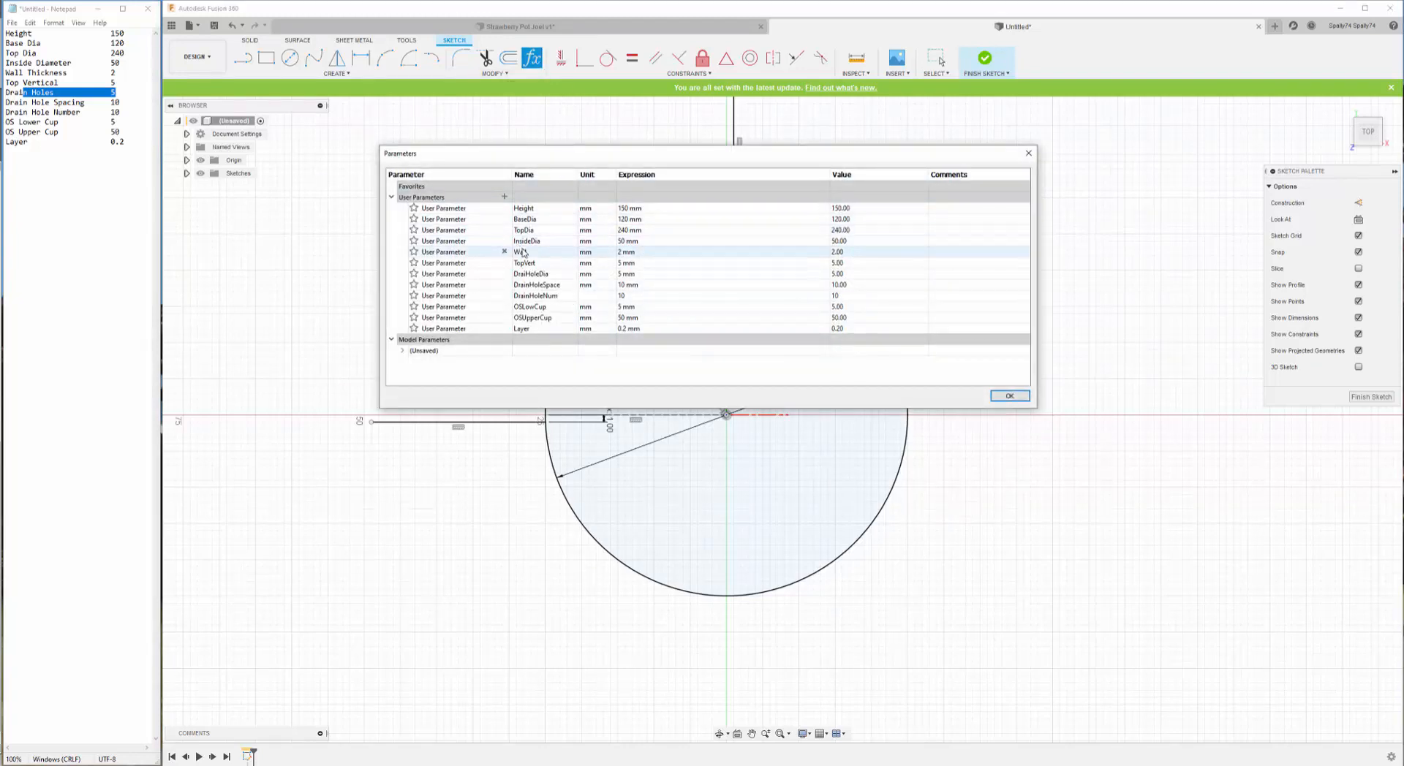
{"action": "left_click", "coordinate": [632, 252]}
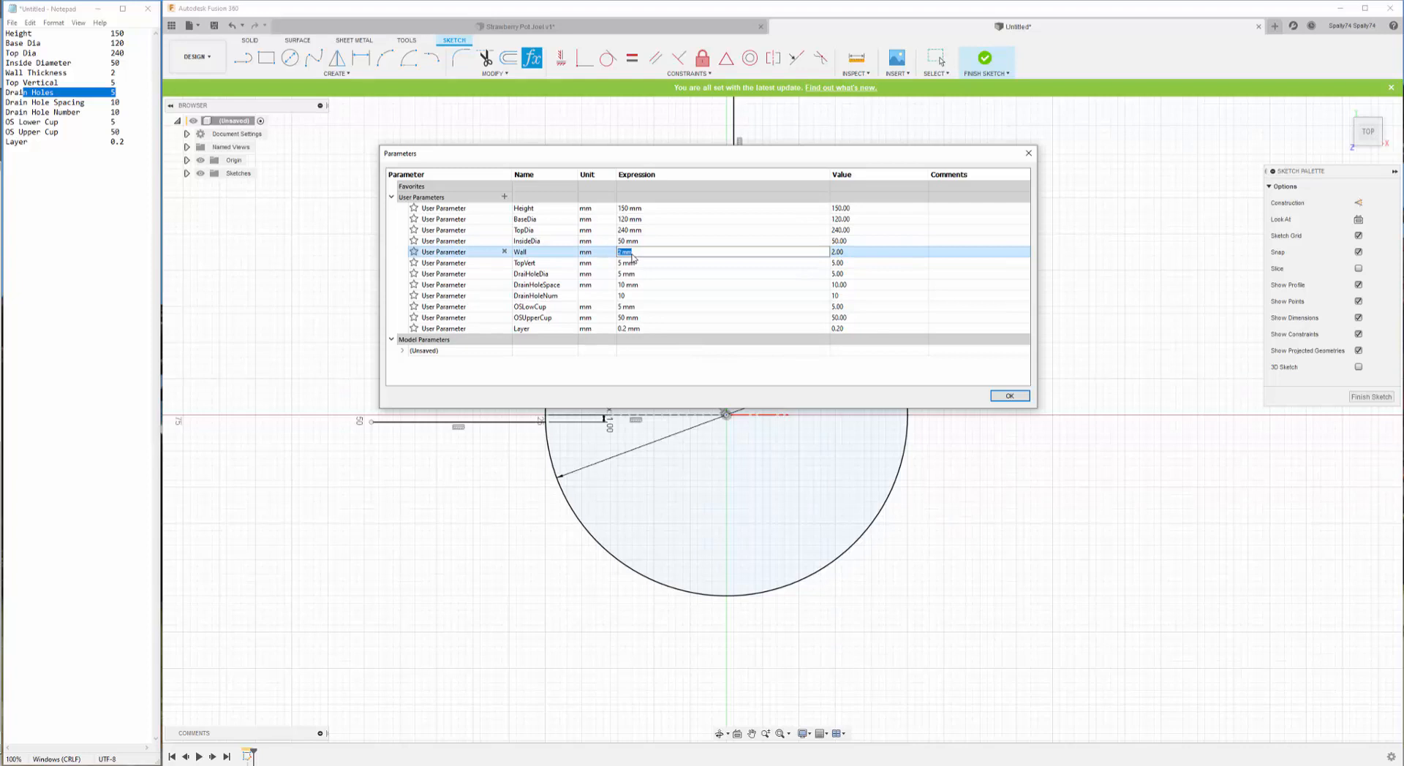
{"action": "key", "text": "Return"}
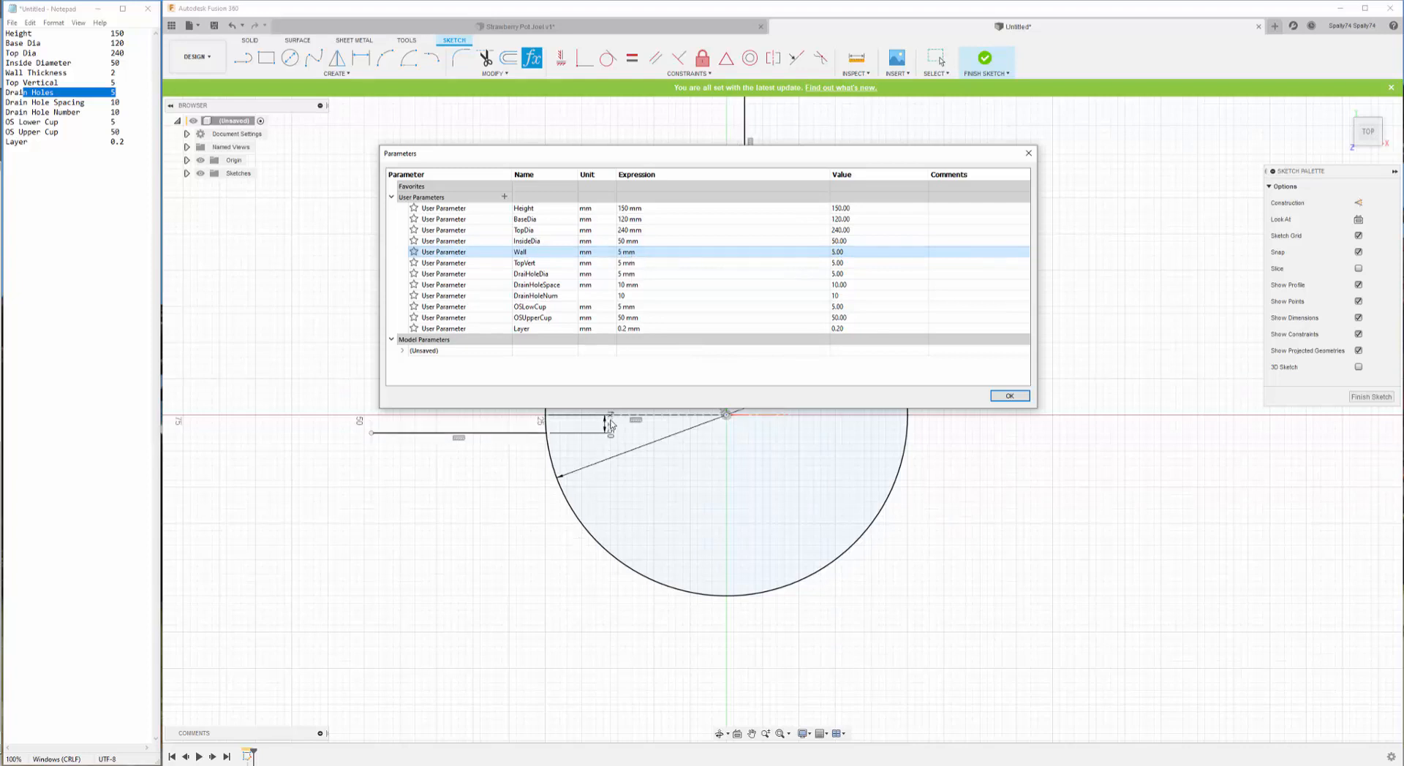
{"action": "left_click", "coordinate": [644, 255]}
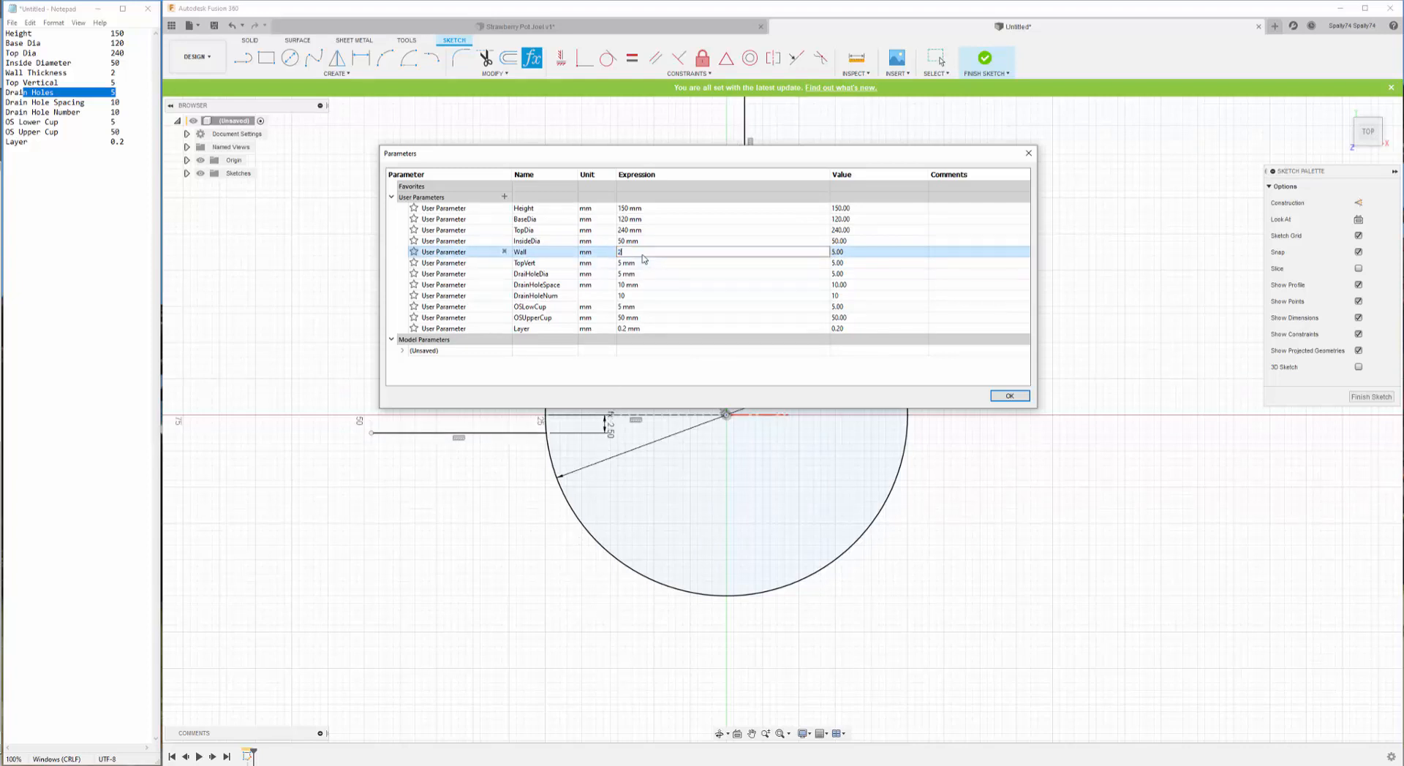
{"action": "key", "text": "Return"}
{"action": "left_click", "coordinate": [1009, 397]}
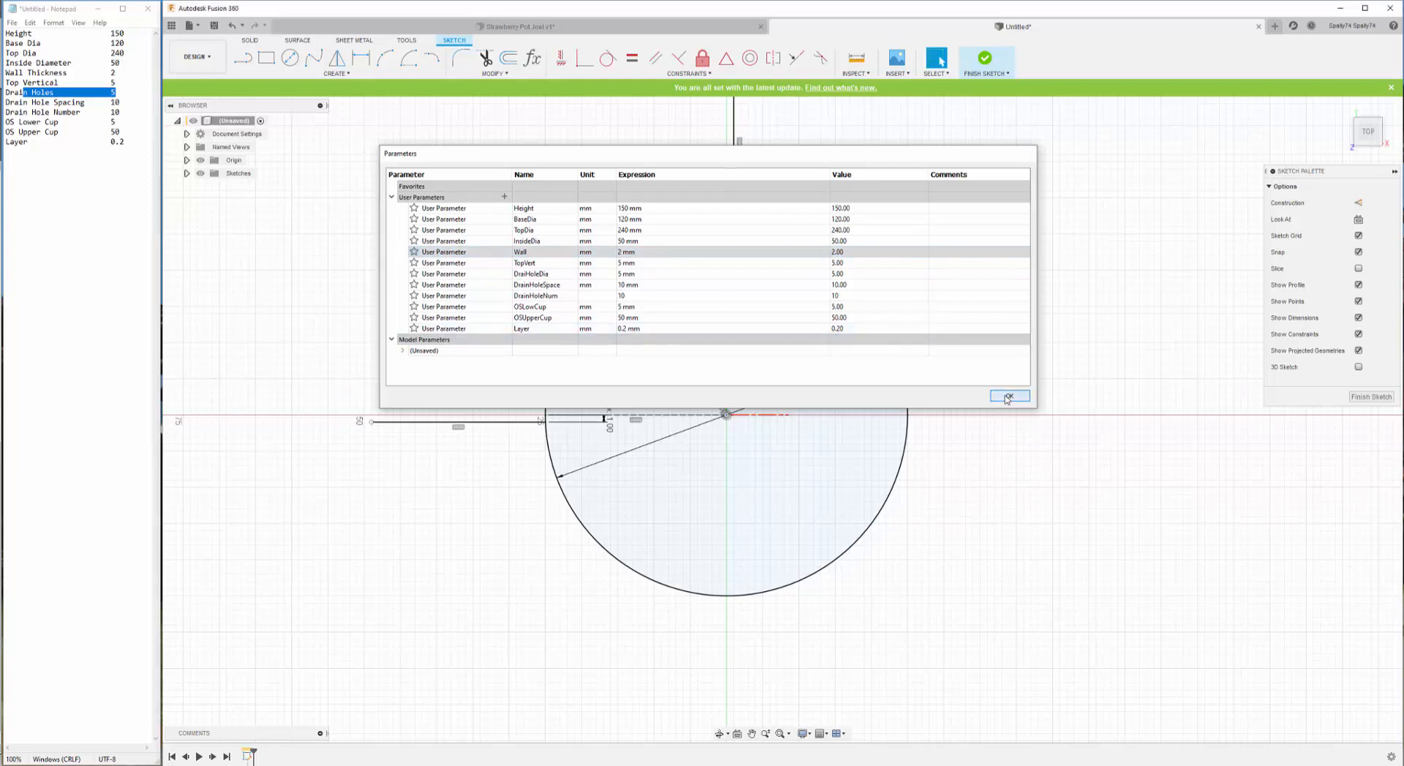
- Dimension the length of the horizontal line outside the circle with the OSLowCup parameter
{"action": "scroll", "coordinate": [710, 380], "scroll_direction": "down", "scroll_amount": 2}
{"action": "scroll", "coordinate": [584, 449], "scroll_direction": "up", "scroll_amount": 2}
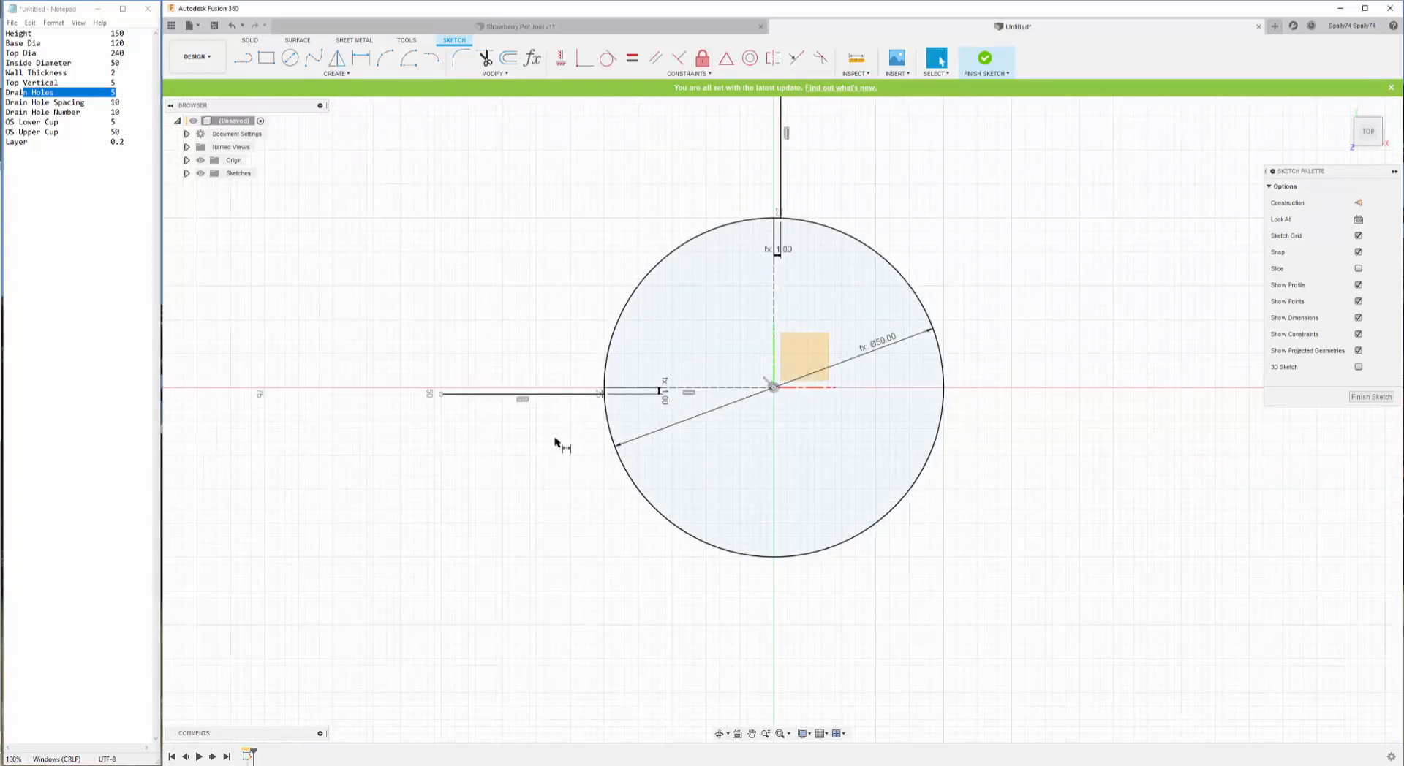
{"action": "key", "text": "d"}
{"action": "left_click", "coordinate": [564, 395]}
{"action": "left_click", "coordinate": [535, 486]}
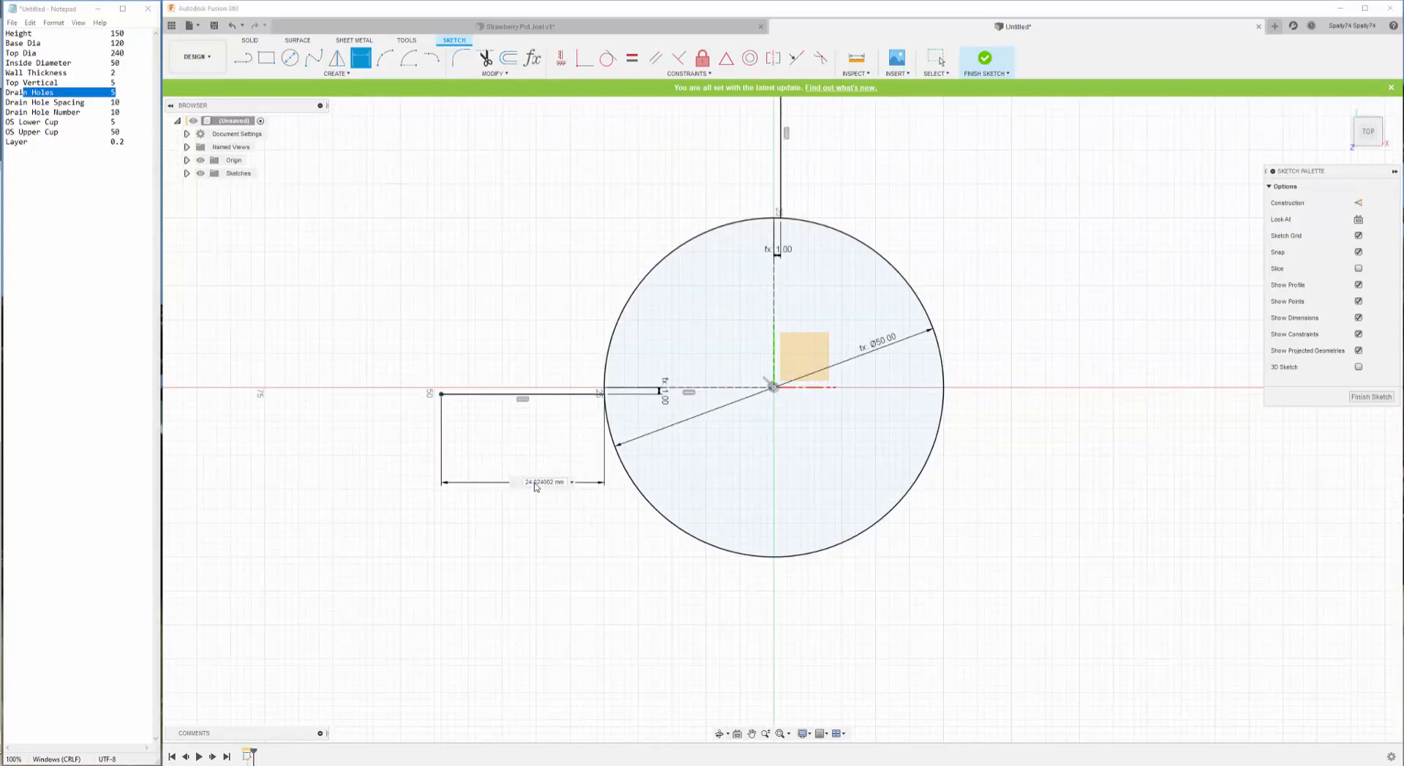
{"action": "type", "text": "o"}
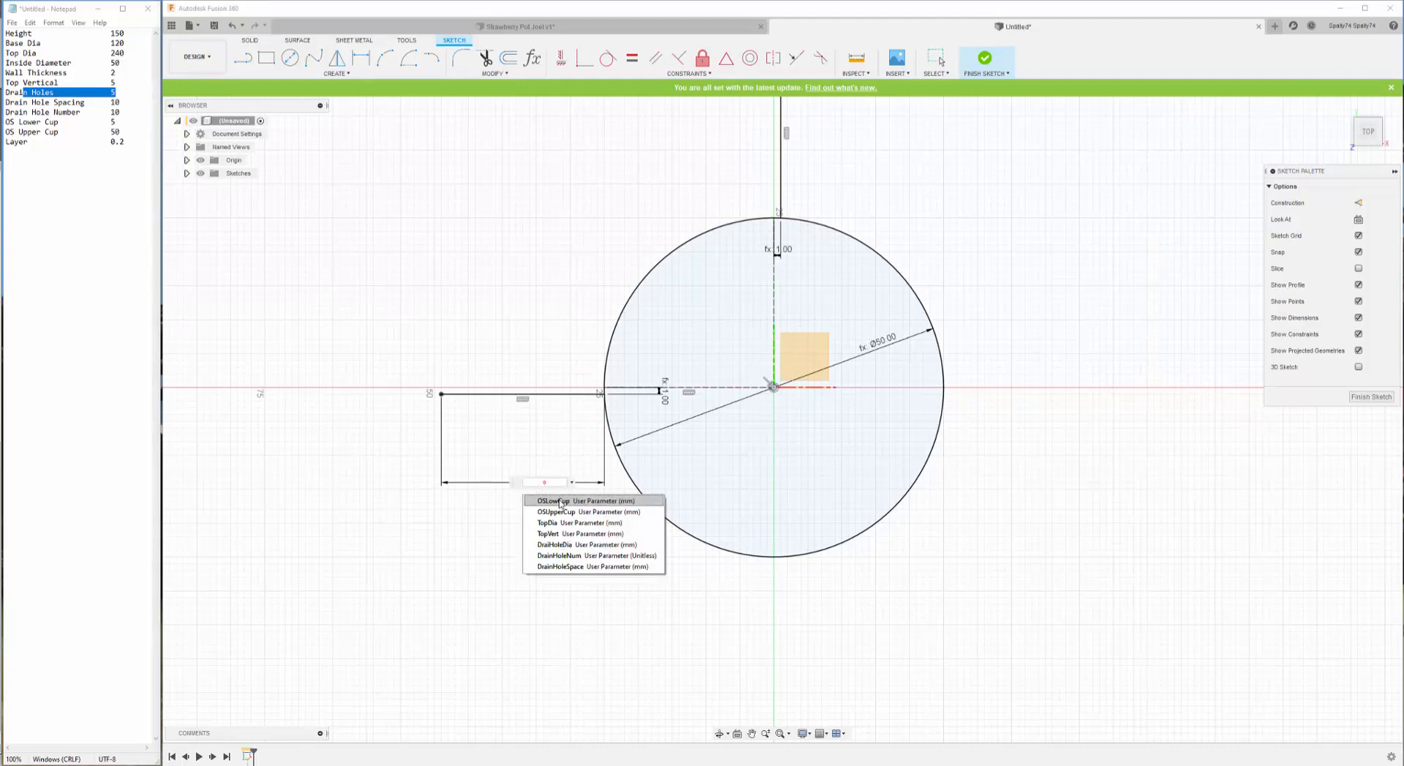
{"action": "left_click", "coordinate": [561, 502]}
{"action": "key", "text": "Return"}
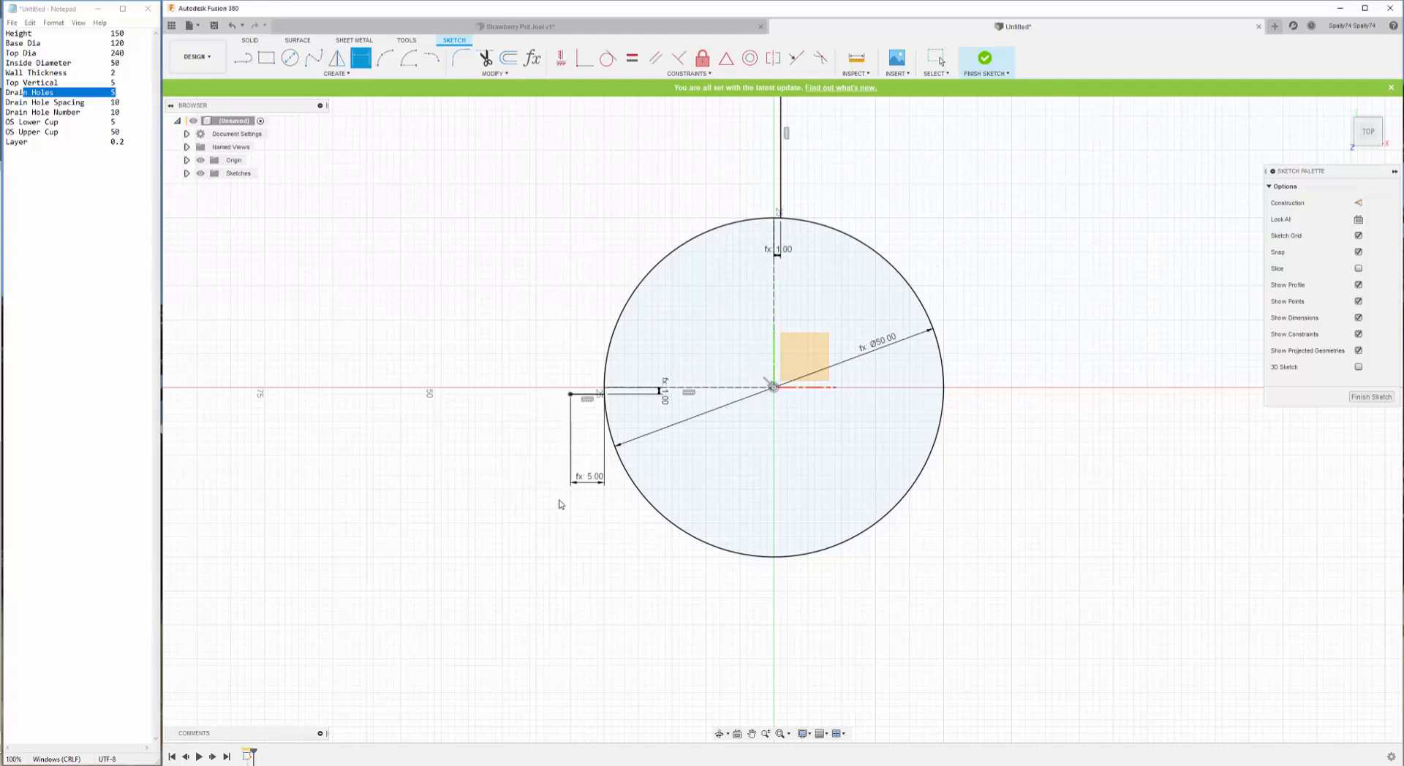
{"action": "key", "text": "Escape"}
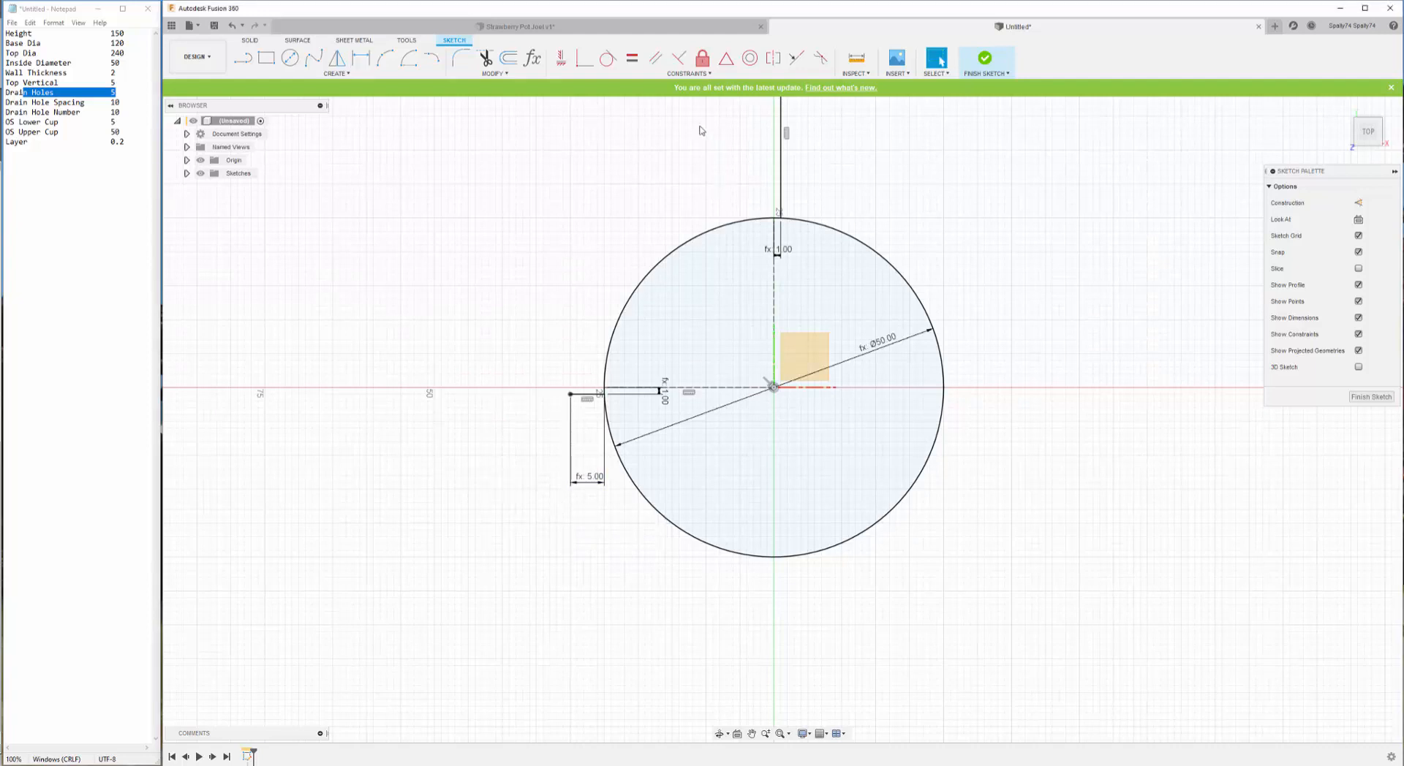
- Apply an Equal constraint between the vertical line above the circle and the short horizontal line beside it
{"action": "left_click", "coordinate": [632, 58]}
{"action": "left_click", "coordinate": [780, 163]}
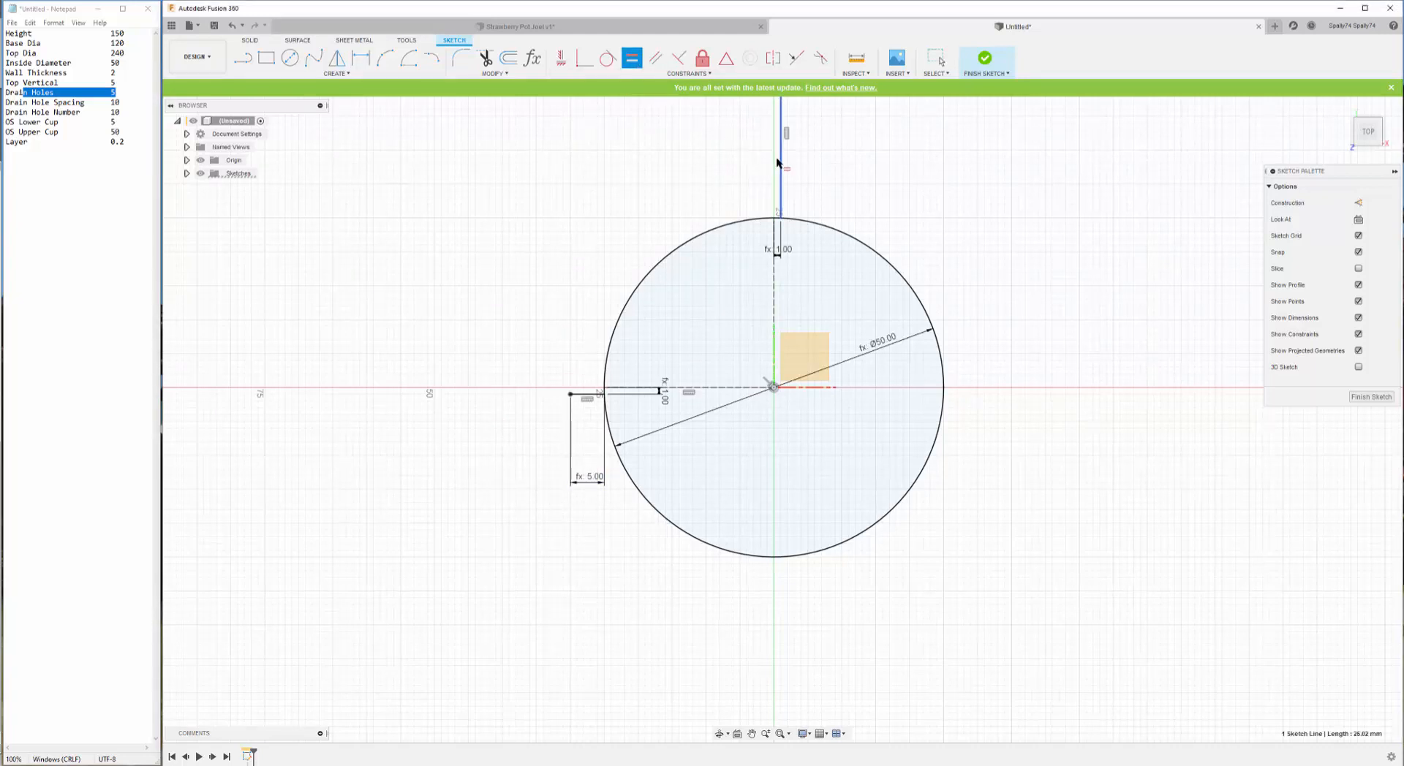
{"action": "left_click", "coordinate": [588, 394]}
{"action": "scroll", "coordinate": [537, 432], "scroll_direction": "down", "scroll_amount": 2}
{"action": "scroll", "coordinate": [793, 204], "scroll_direction": "up", "scroll_amount": 1}
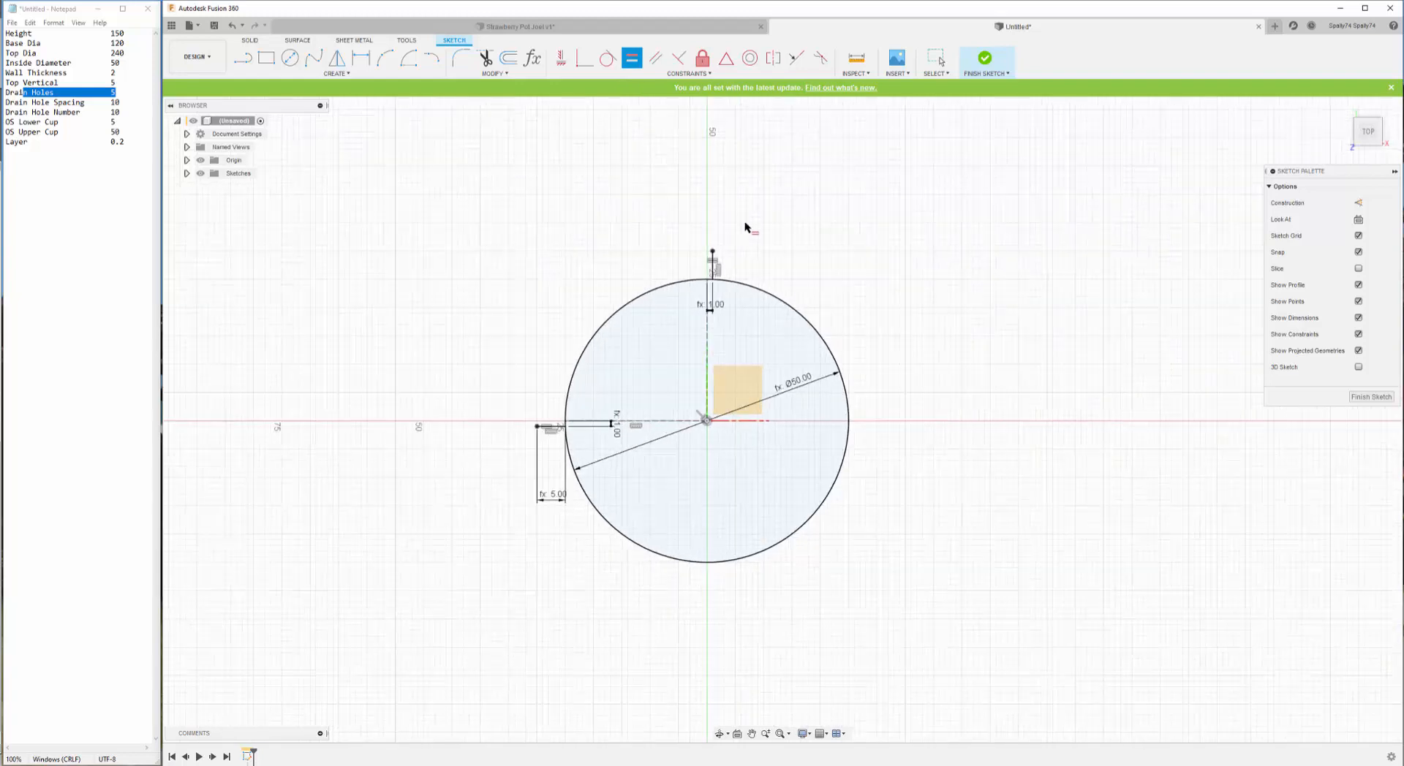
{"action": "scroll", "coordinate": [730, 235], "scroll_direction": "down", "scroll_amount": 1}
{"action": "key", "text": "Escape"}
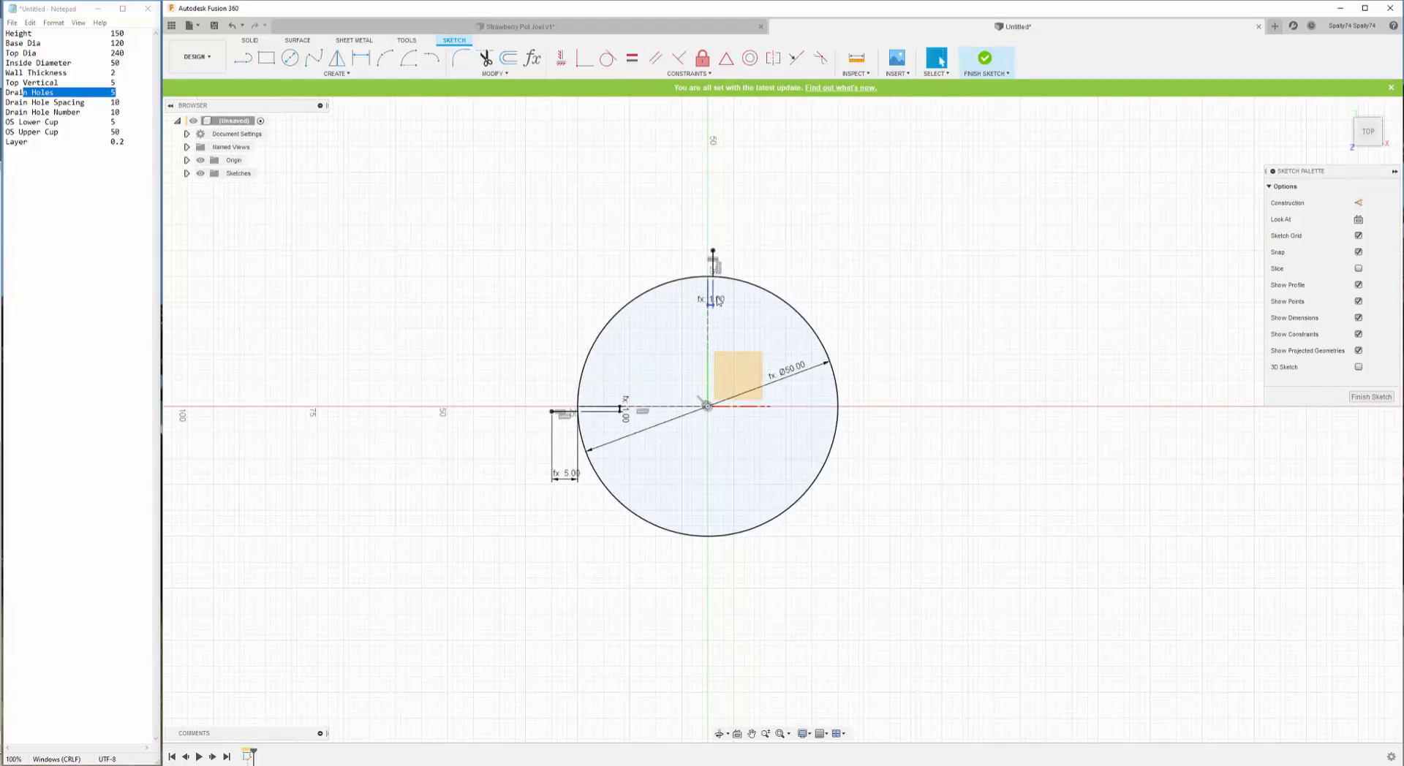
- Draw a construction circle about 140 mm in diameter centred on the origin, around the existing circle
{"action": "left_click", "coordinate": [1358, 202]}
{"action": "key", "text": "c"}
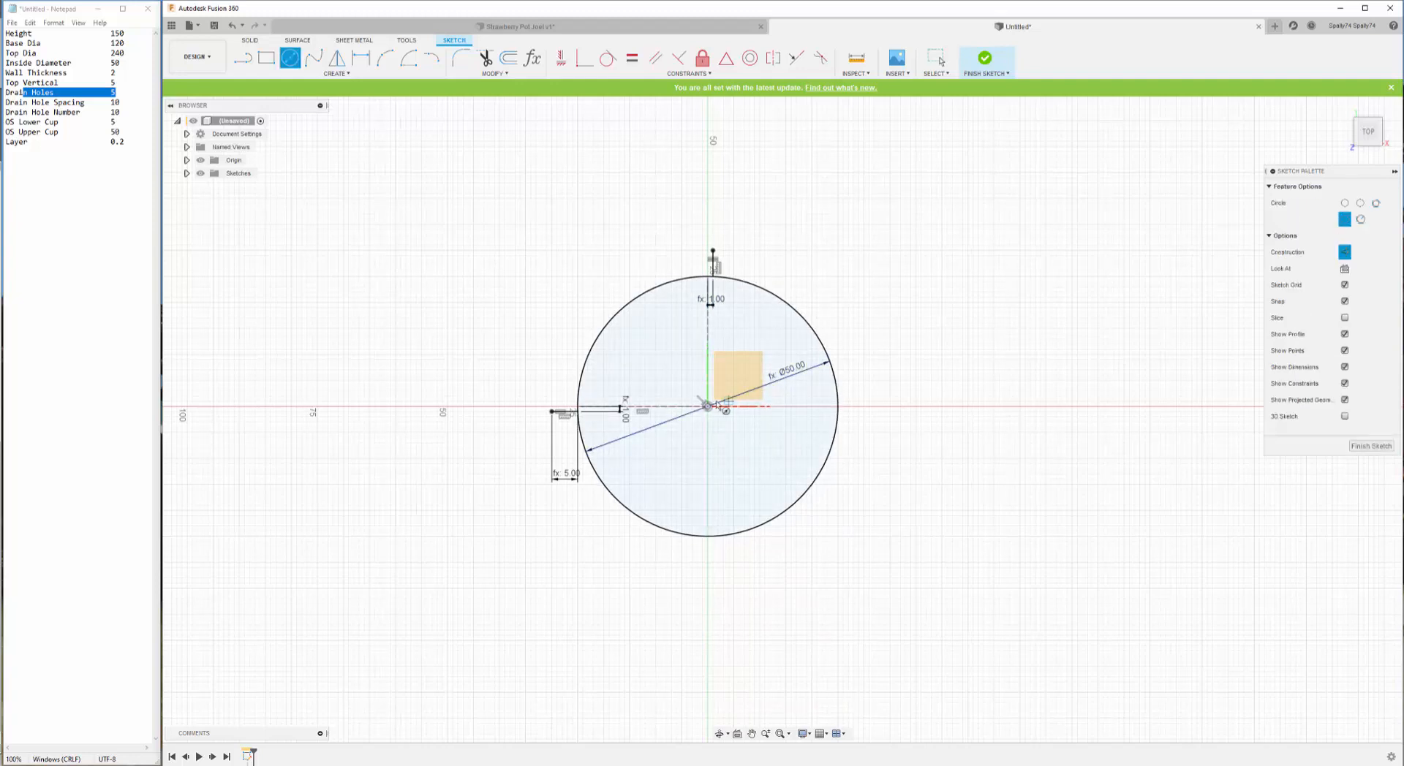
{"action": "left_click", "coordinate": [707, 407]}
{"action": "scroll", "coordinate": [651, 326], "scroll_direction": "down", "scroll_amount": 3}
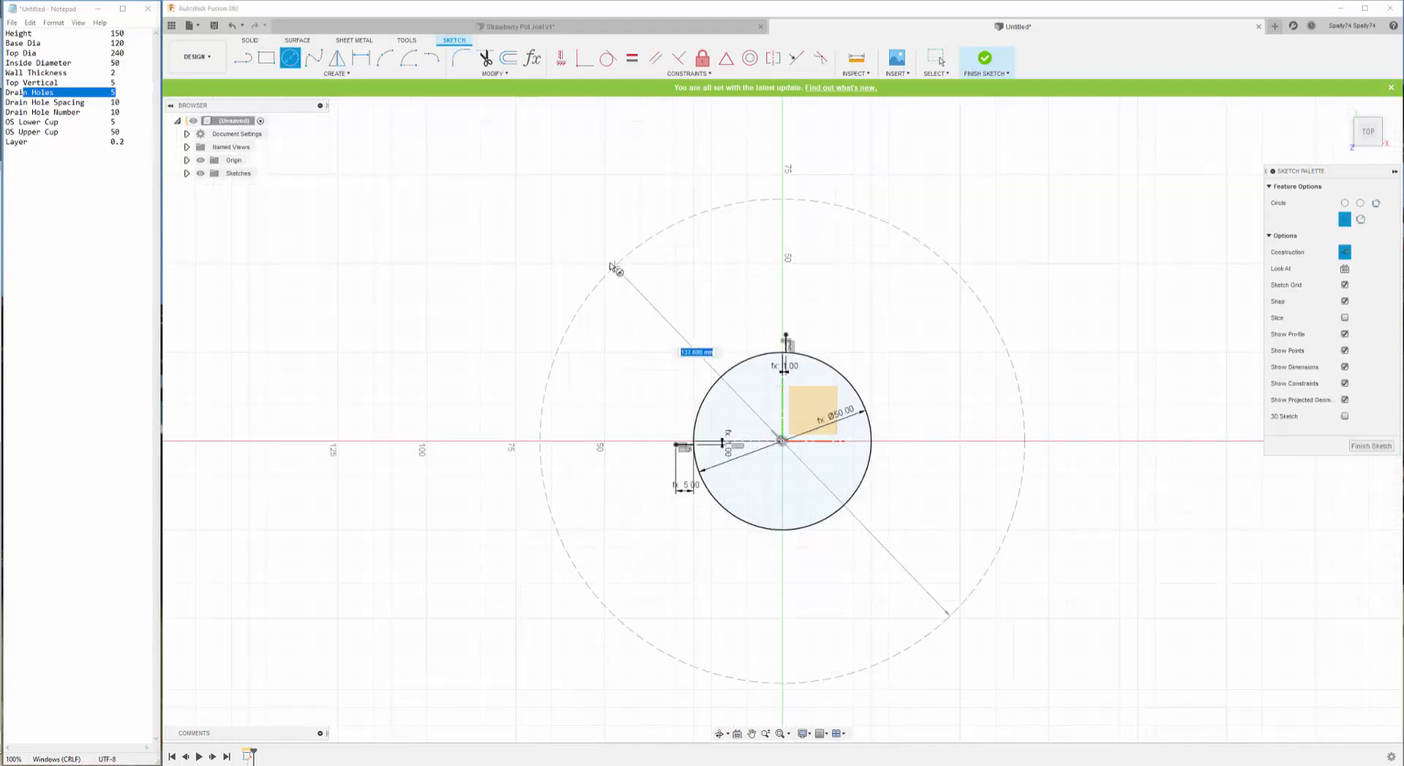
{"action": "left_click", "coordinate": [608, 264]}
{"action": "key", "text": "Escape"}
- Dimension the outer construction circle's diameter with the BaseDia parameter
{"action": "key", "text": "d"}
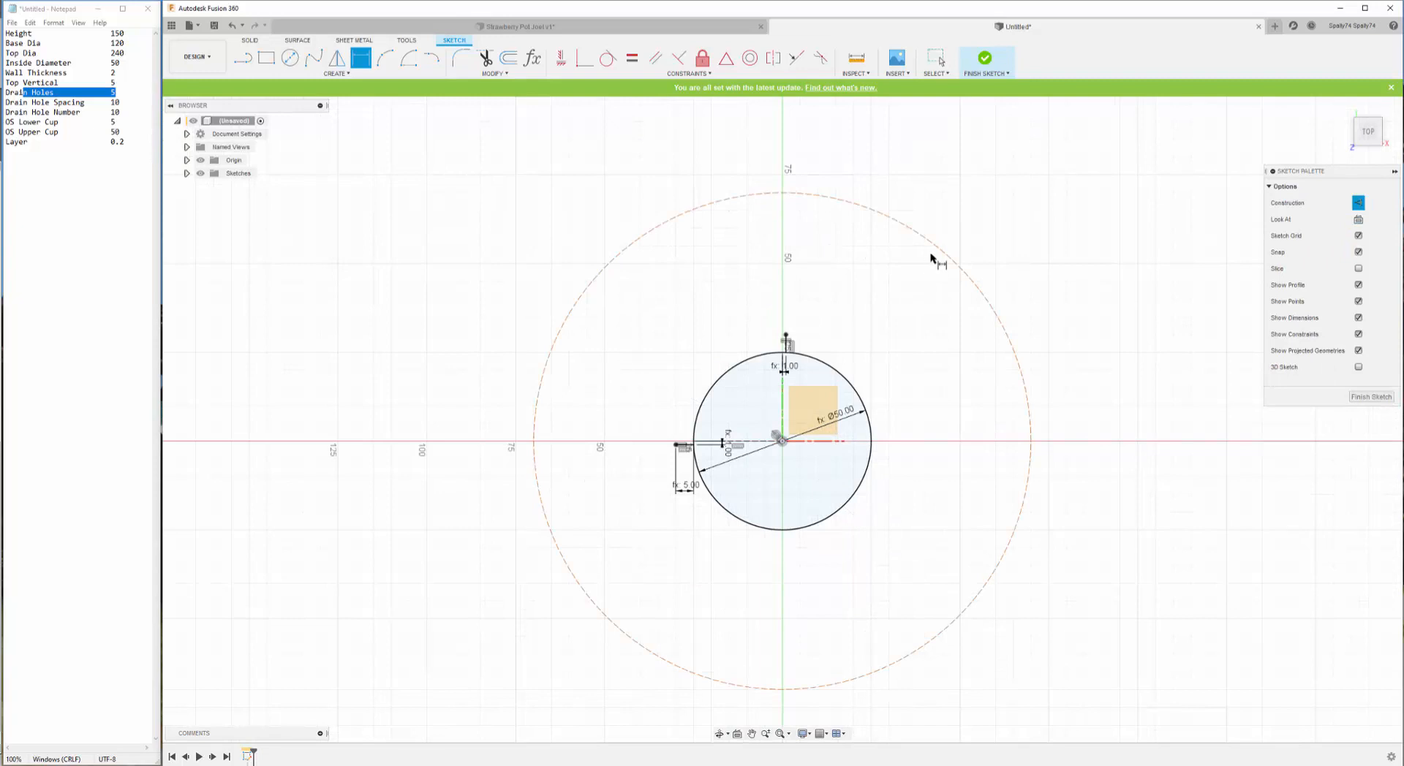
{"action": "left_click", "coordinate": [940, 259]}
{"action": "left_click", "coordinate": [918, 309]}
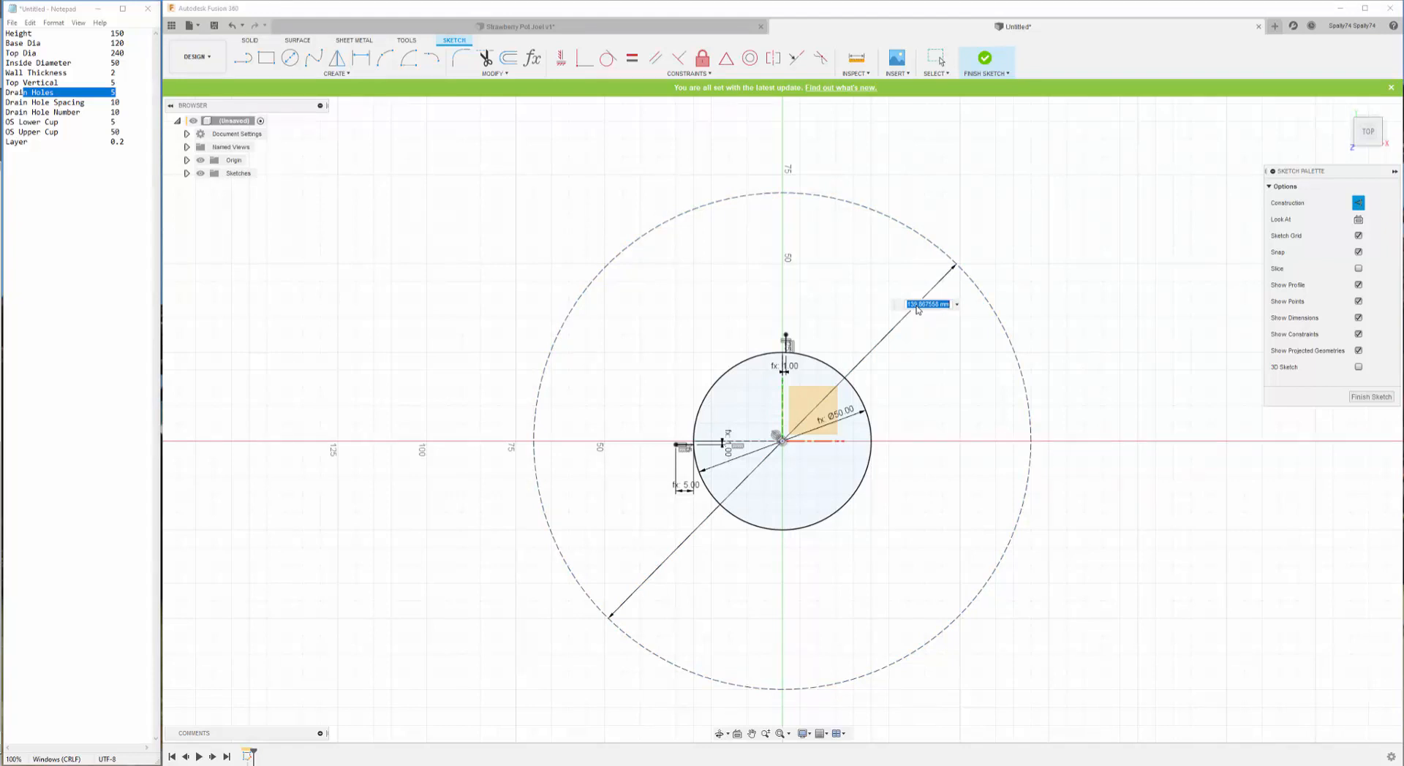
{"action": "type", "text": "b"}
{"action": "left_click", "coordinate": [932, 322]}
{"action": "key", "text": "Return"}
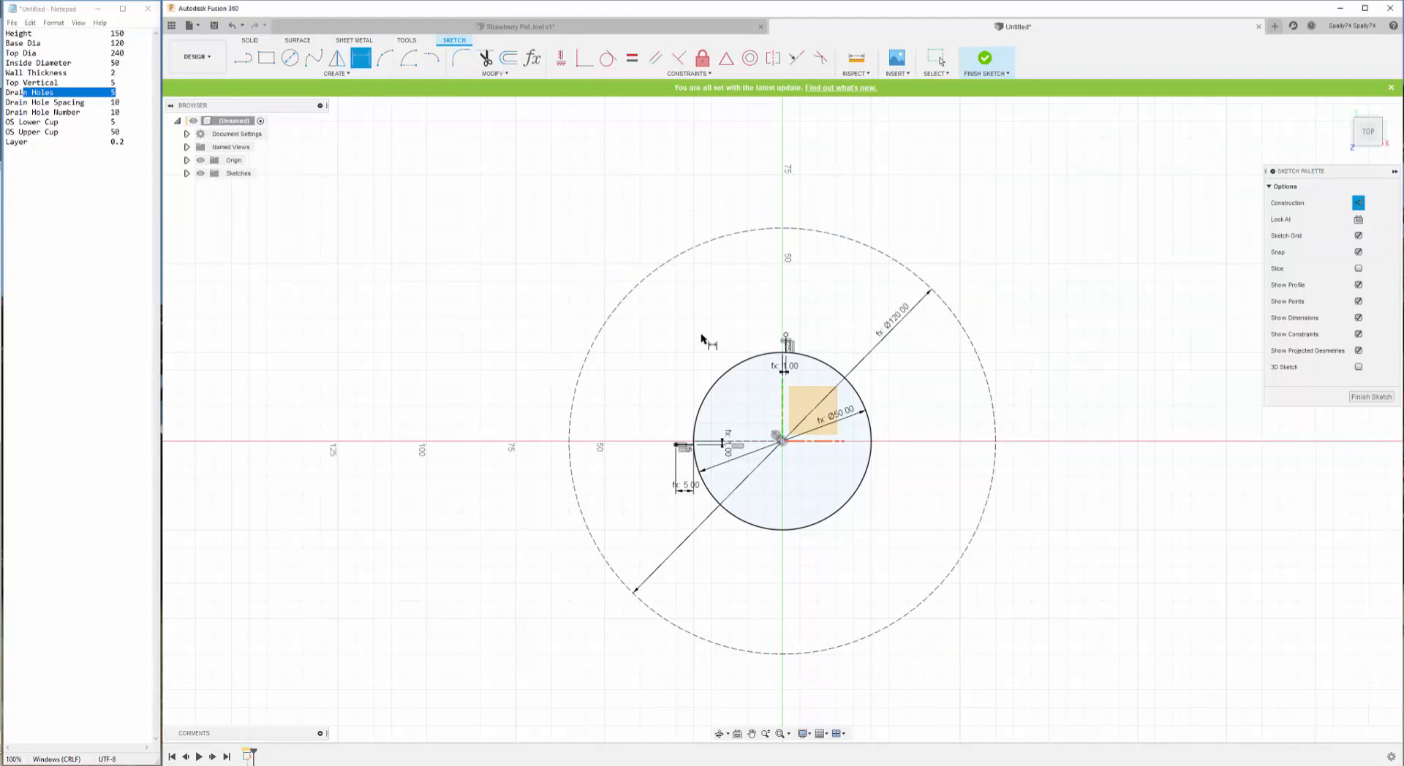
{"action": "scroll", "coordinate": [695, 336], "scroll_direction": "up", "scroll_amount": 2}
{"action": "key", "text": "Escape"}
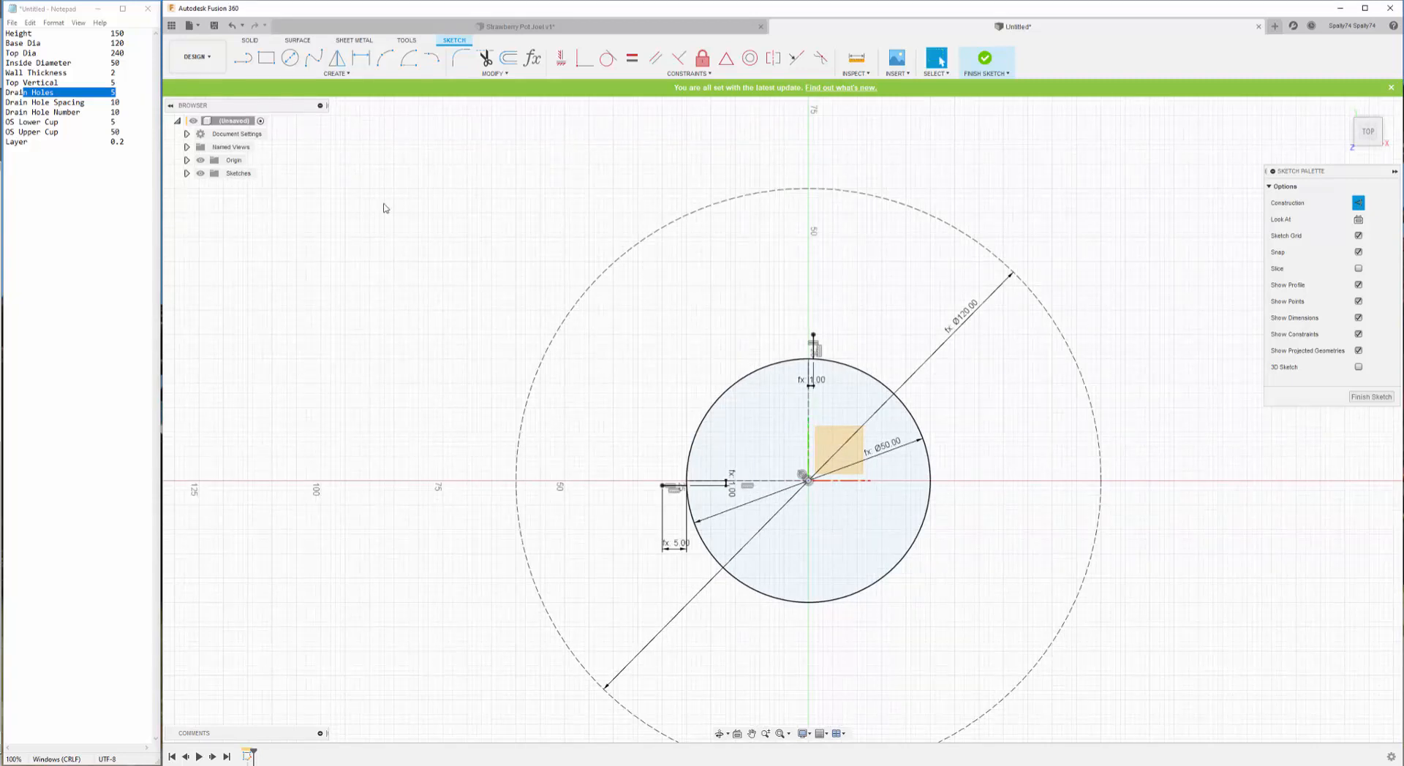
- Draw a three-point construction arc between the outer ends of the short horizontal and vertical lines, bulging out to the outer construction circle
{"action": "left_click", "coordinate": [384, 58]}
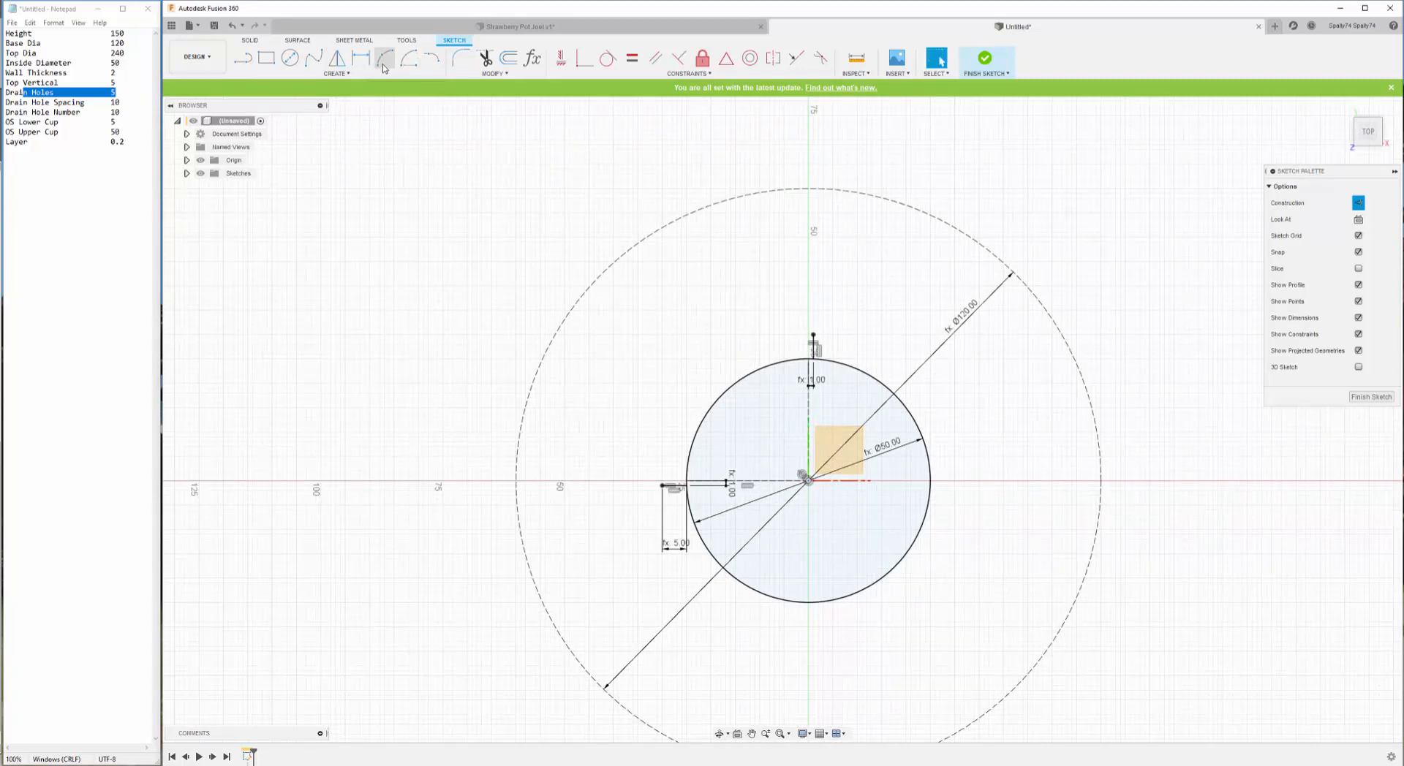
{"action": "left_click", "coordinate": [663, 485]}
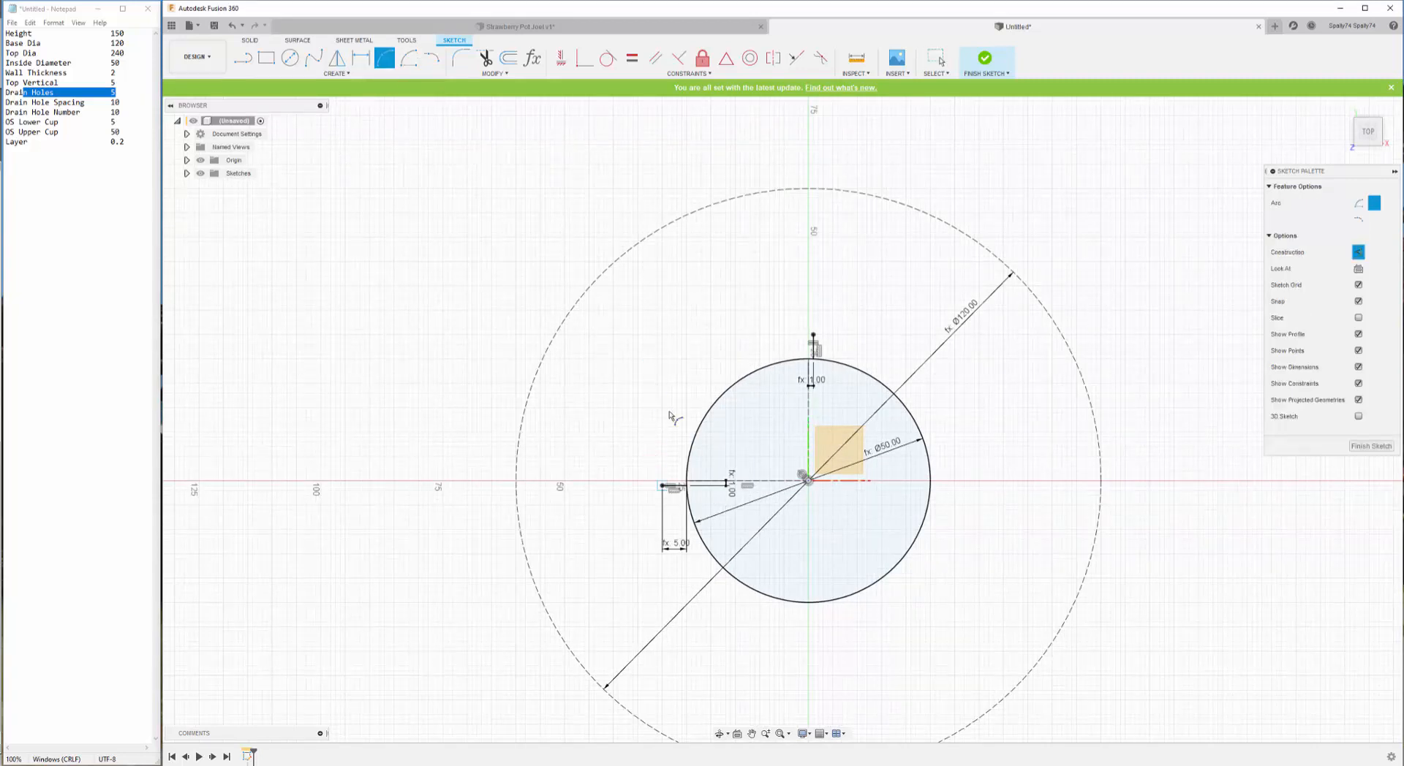
{"action": "left_click", "coordinate": [813, 336]}
{"action": "left_click", "coordinate": [594, 290]}
{"action": "key", "text": "Escape"}
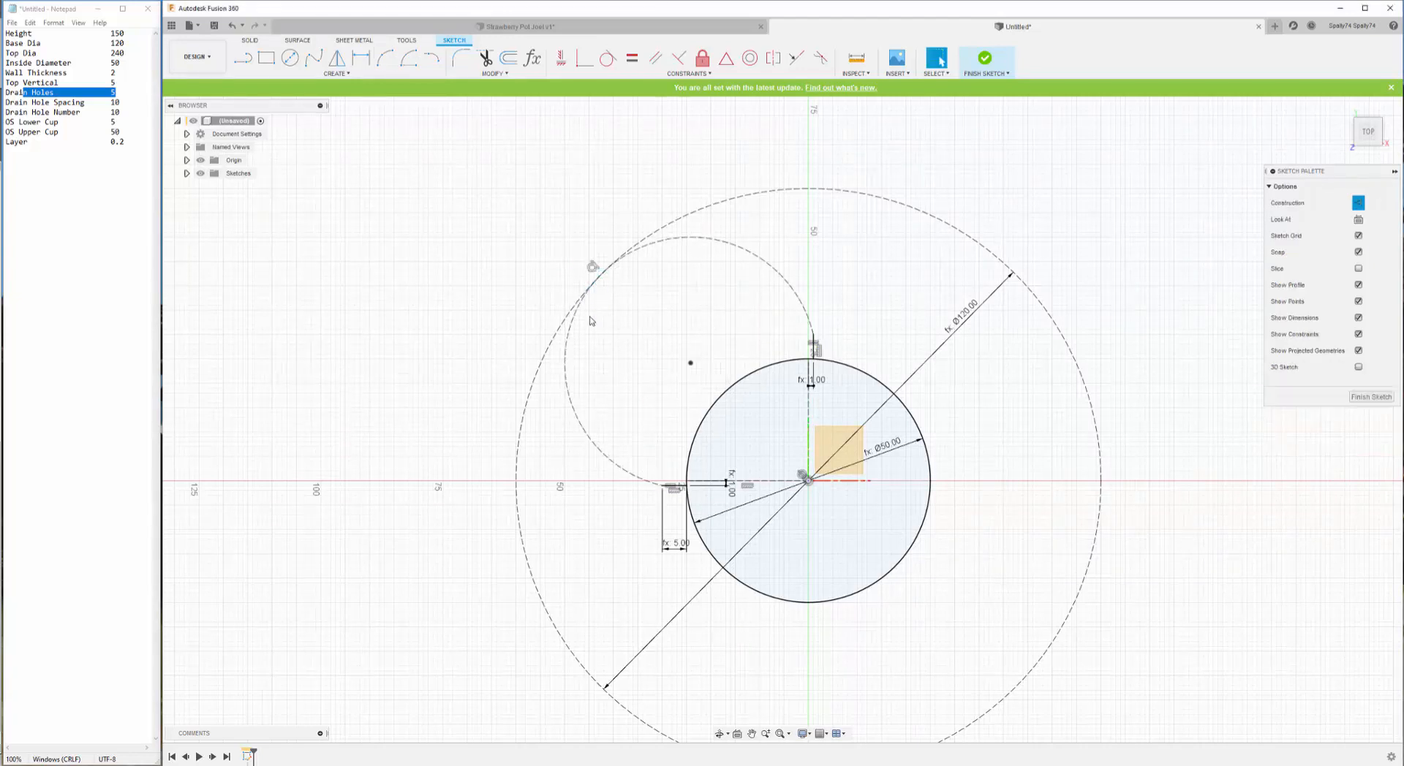
- Convert the large construction arc of the cup outline to a normal sketch curve
{"action": "left_click", "coordinate": [570, 394]}
{"action": "key", "text": "x"}
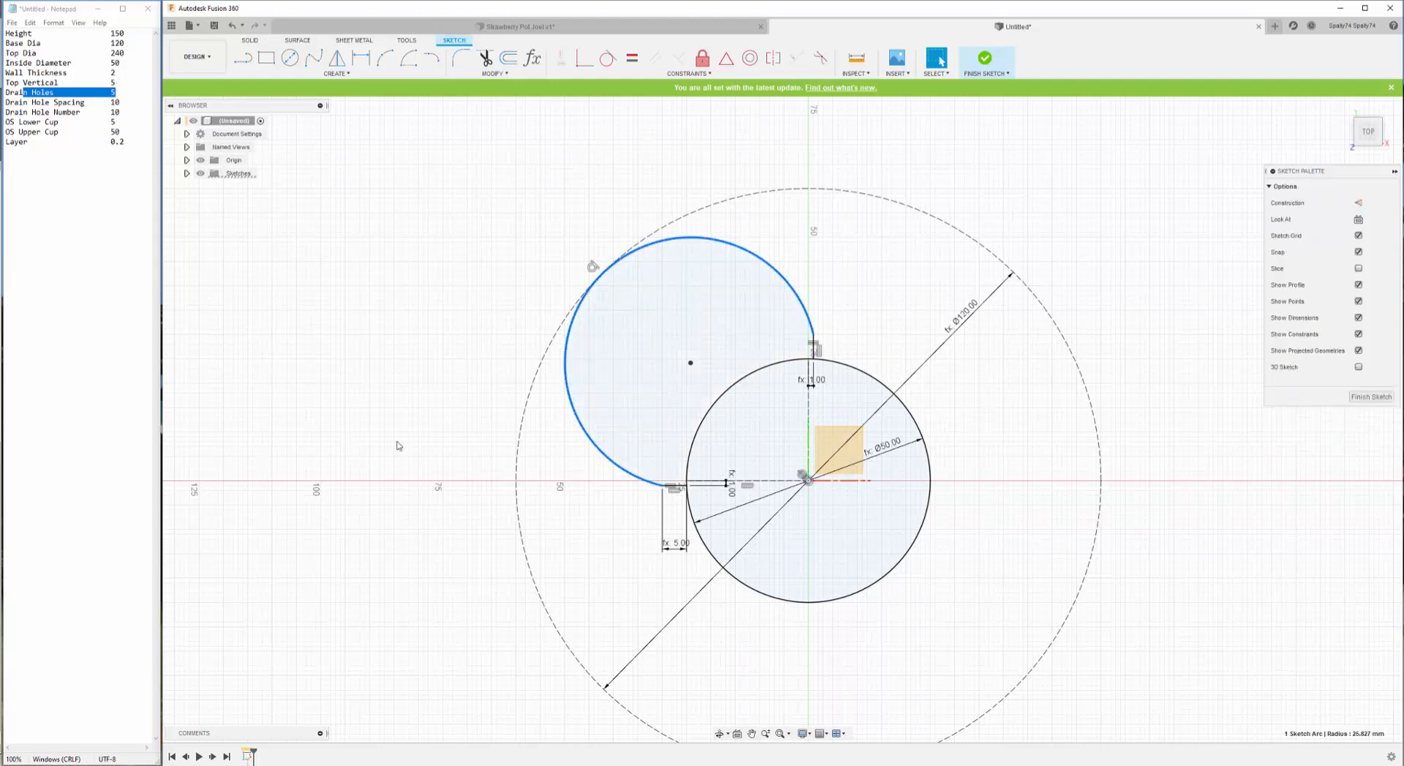
{"action": "scroll", "coordinate": [398, 443], "scroll_direction": "down", "scroll_amount": 2}
{"action": "left_click", "coordinate": [797, 310]}
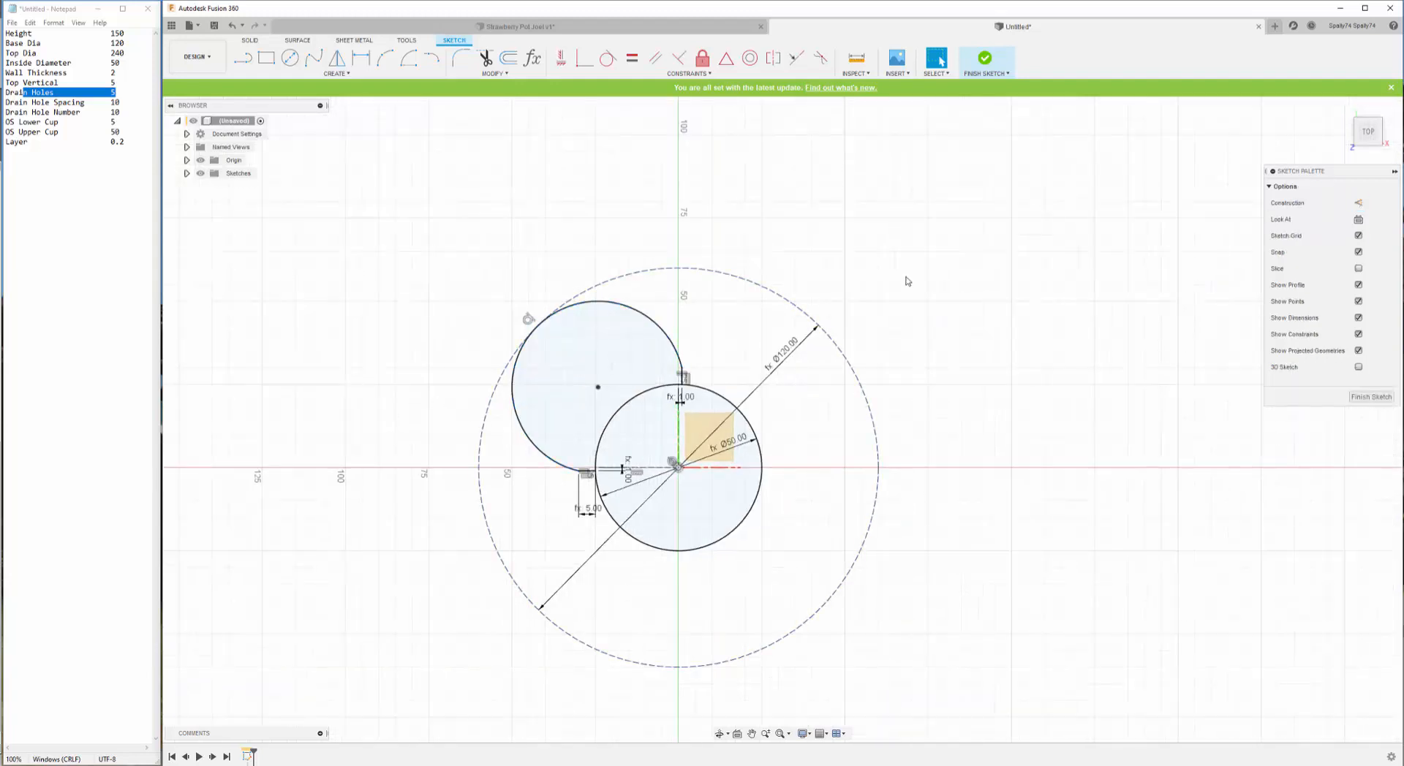
- Examine the closed cup profile, including where its arc and short lines meet the inner circle
{"action": "scroll", "coordinate": [626, 373], "scroll_direction": "up", "scroll_amount": 3}
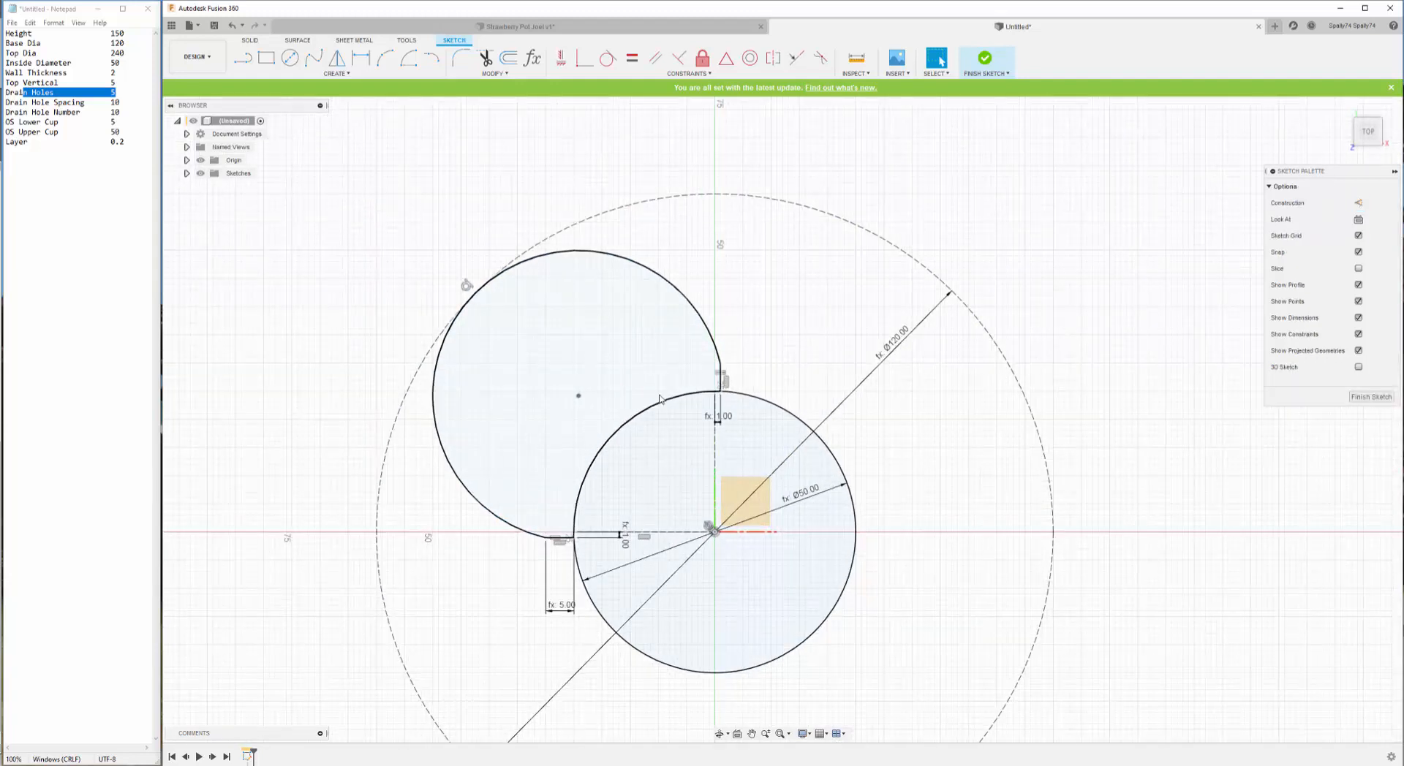
{"action": "scroll", "coordinate": [660, 399], "scroll_direction": "up", "scroll_amount": 1}
{"action": "scroll", "coordinate": [516, 300], "scroll_direction": "down", "scroll_amount": 4}
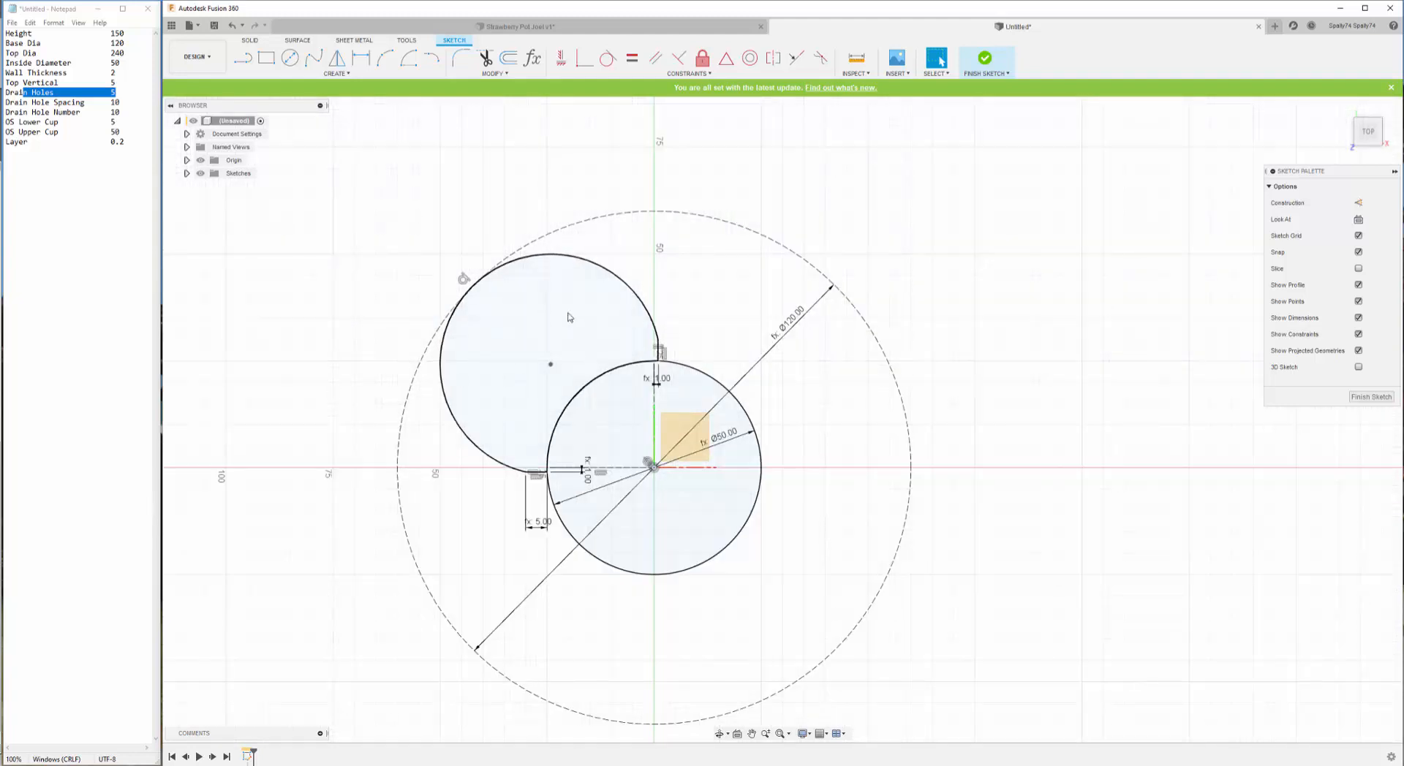
{"action": "scroll", "coordinate": [587, 316], "scroll_direction": "up", "scroll_amount": 4}
{"action": "scroll", "coordinate": [612, 351], "scroll_direction": "down", "scroll_amount": 1}
{"action": "scroll", "coordinate": [610, 352], "scroll_direction": "down", "scroll_amount": 2}
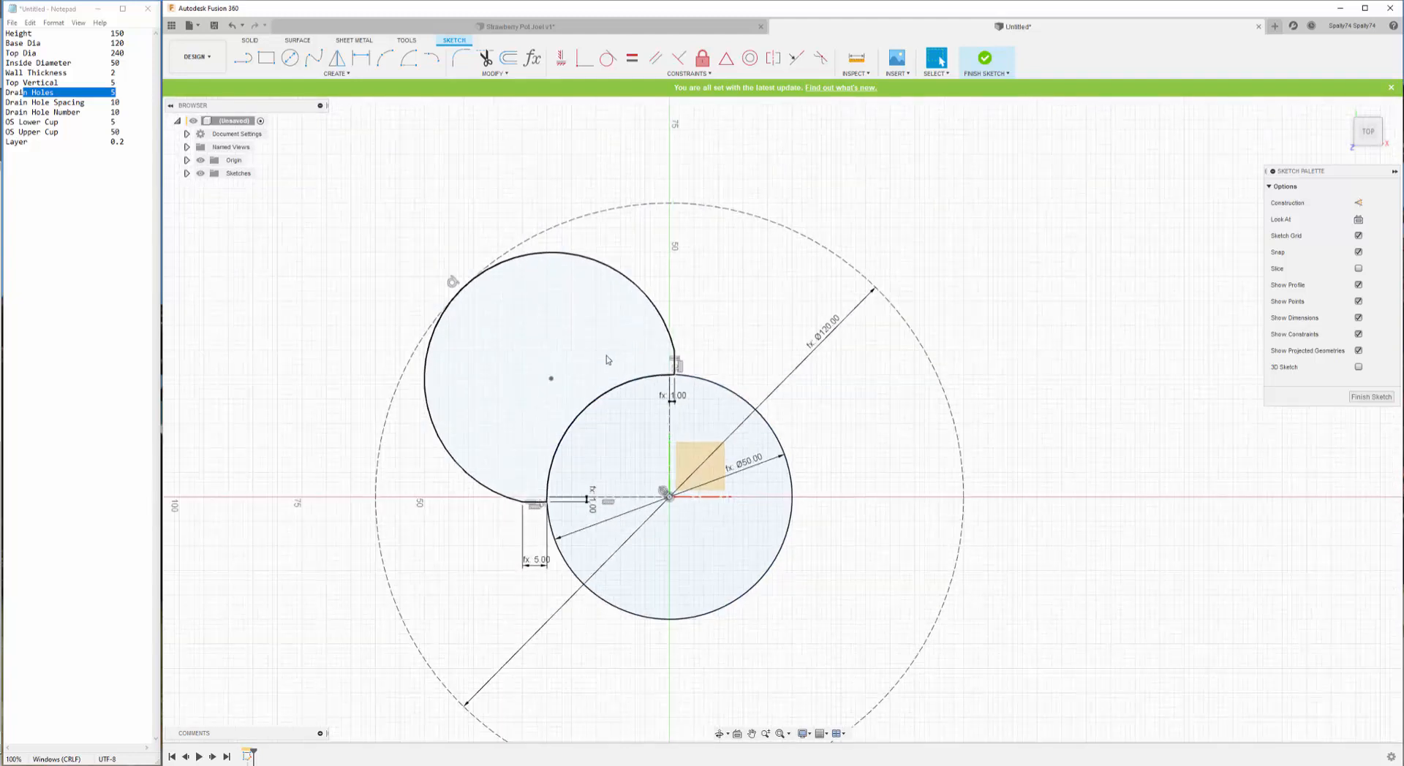
{"action": "scroll", "coordinate": [598, 347], "scroll_direction": "down", "scroll_amount": 2}
{"action": "scroll", "coordinate": [629, 351], "scroll_direction": "up", "scroll_amount": 4}
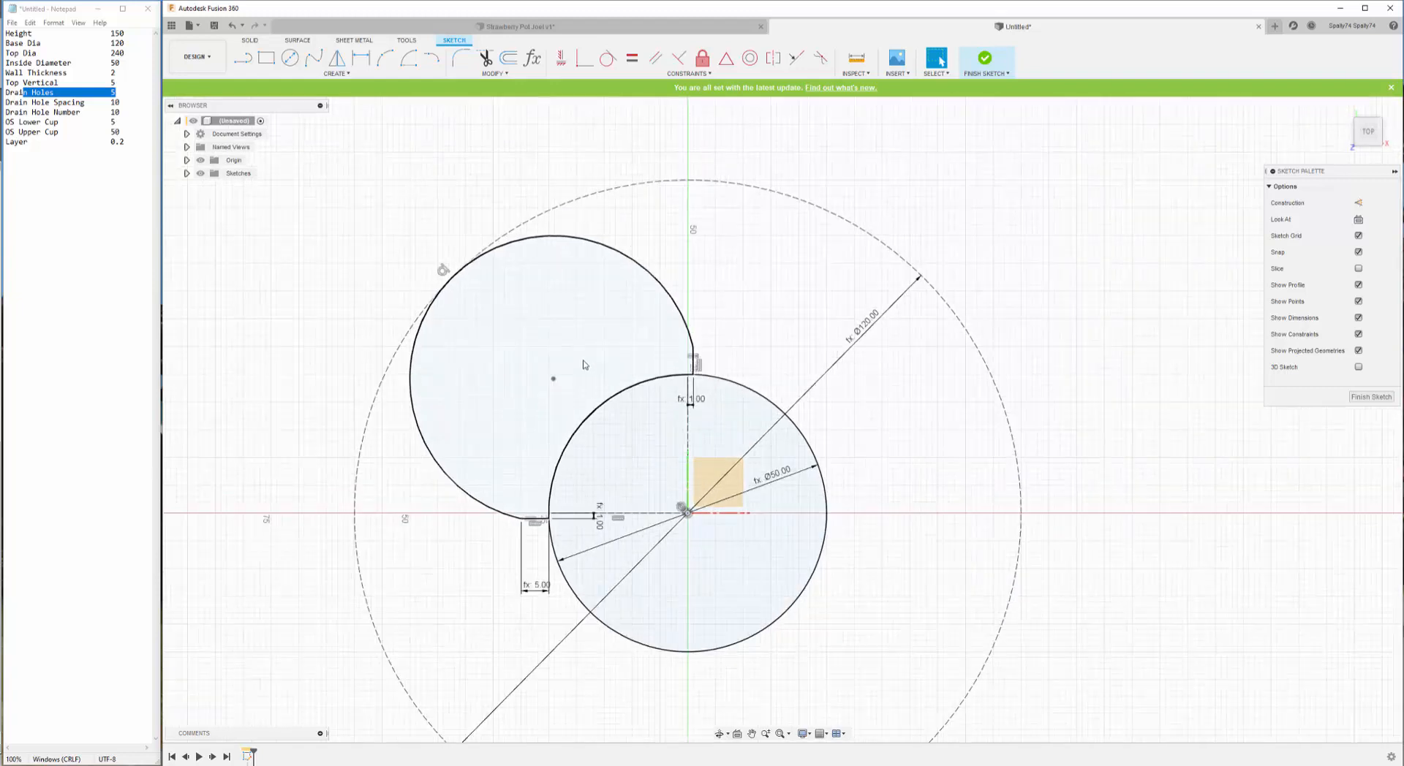
{"action": "scroll", "coordinate": [901, 253], "scroll_direction": "down", "scroll_amount": 2}
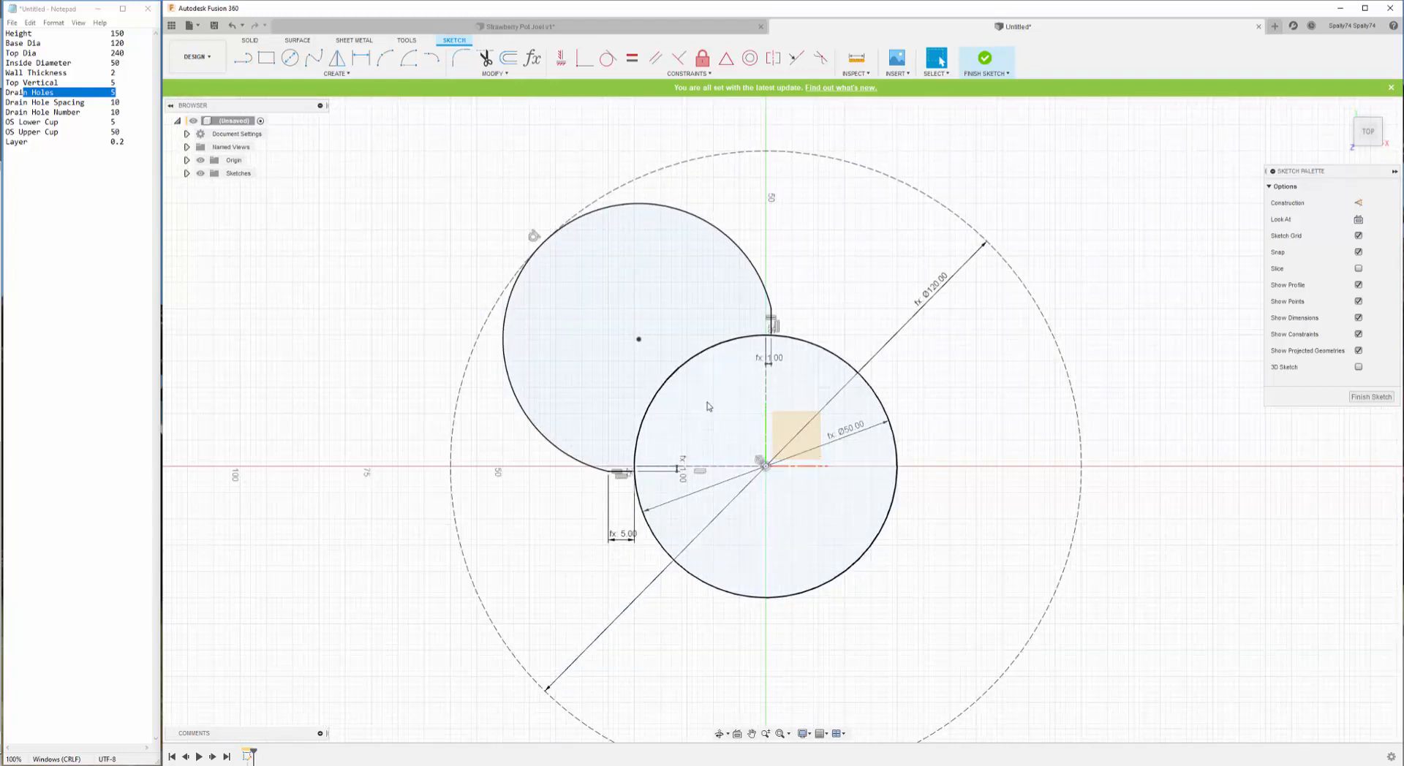
{"action": "scroll", "coordinate": [623, 441], "scroll_direction": "down", "scroll_amount": 1}
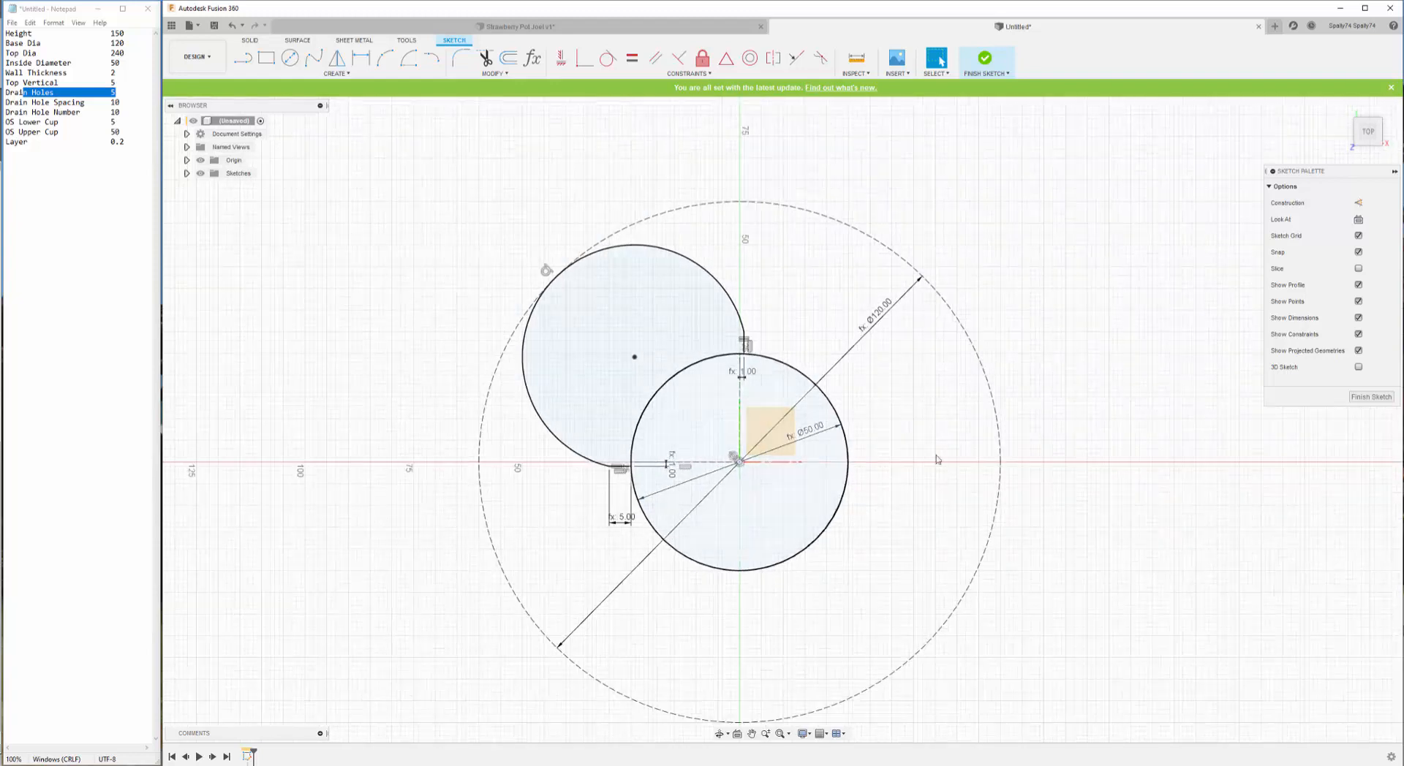
- Finish the sketch and create a construction plane offset from the XY plane by the Height parameter
{"action": "left_click", "coordinate": [1358, 399]}
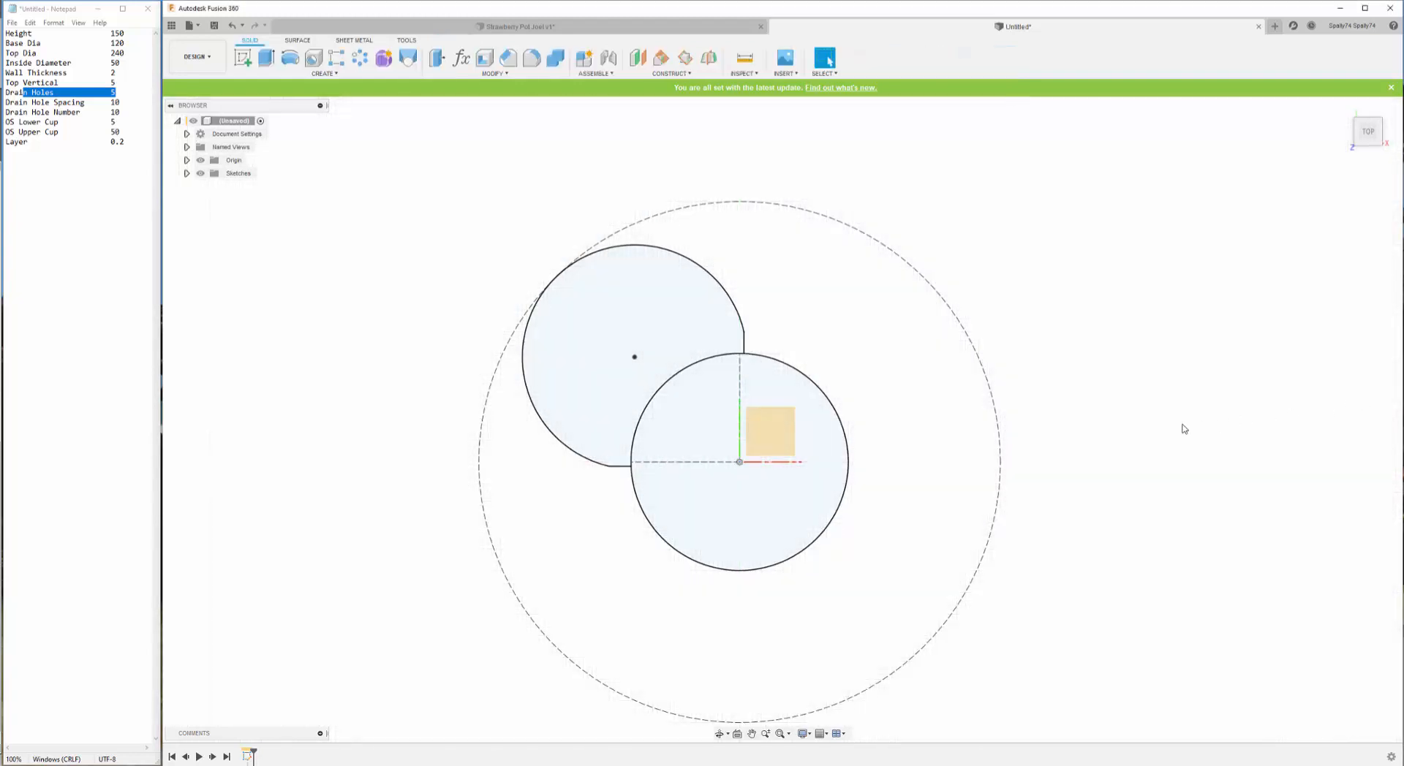
{"action": "middle_click_drag", "start_coordinate": [762, 571], "coordinate": [795, 432], "text": "shift"}
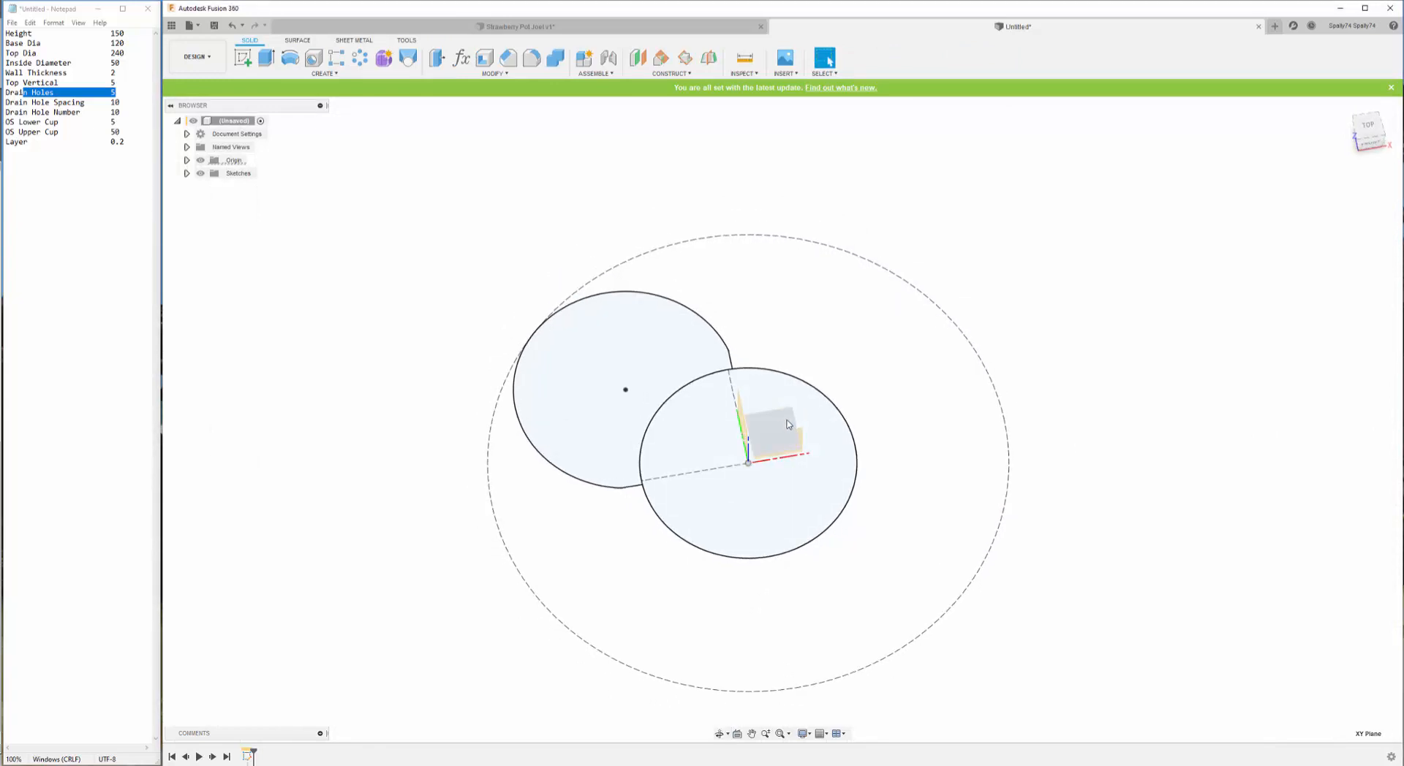
{"action": "left_click", "coordinate": [786, 428]}
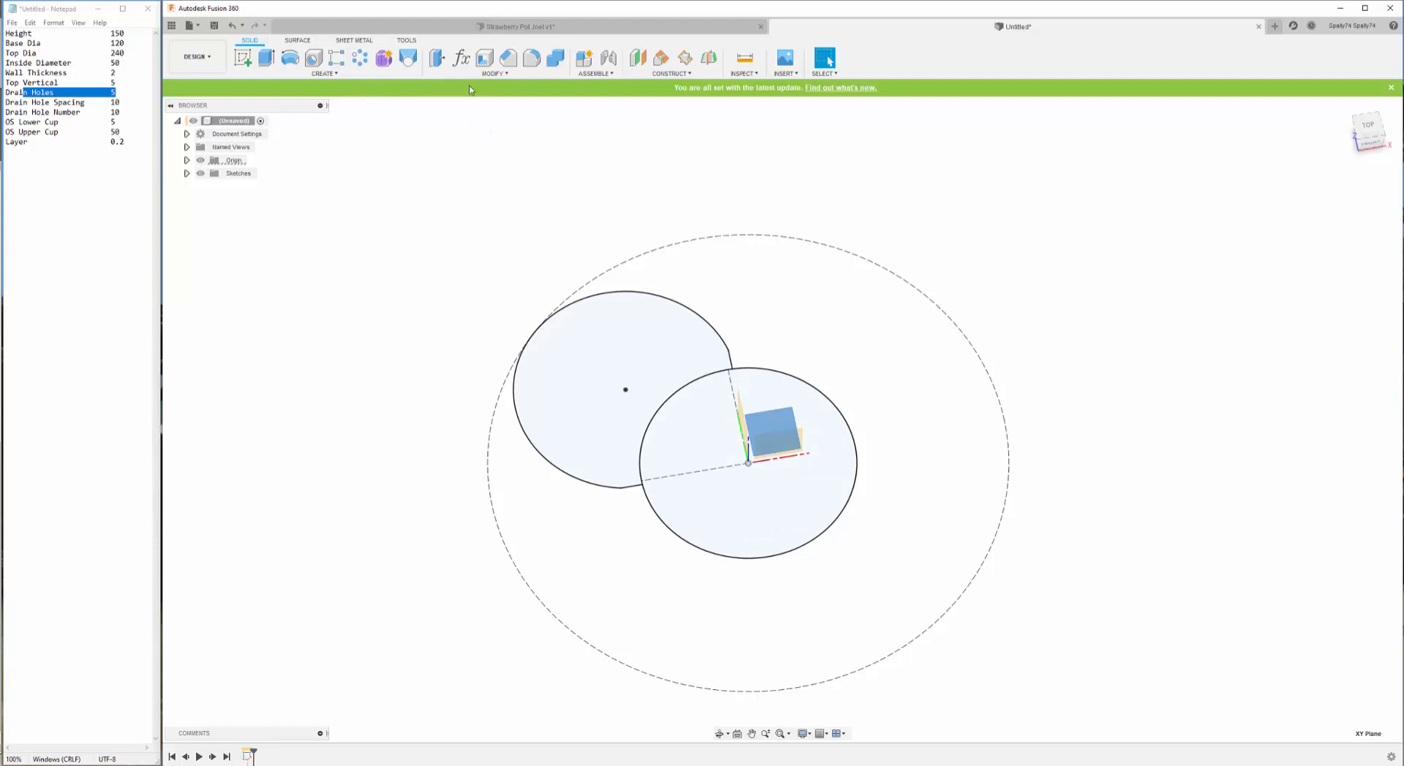
{"action": "left_click", "coordinate": [637, 60]}
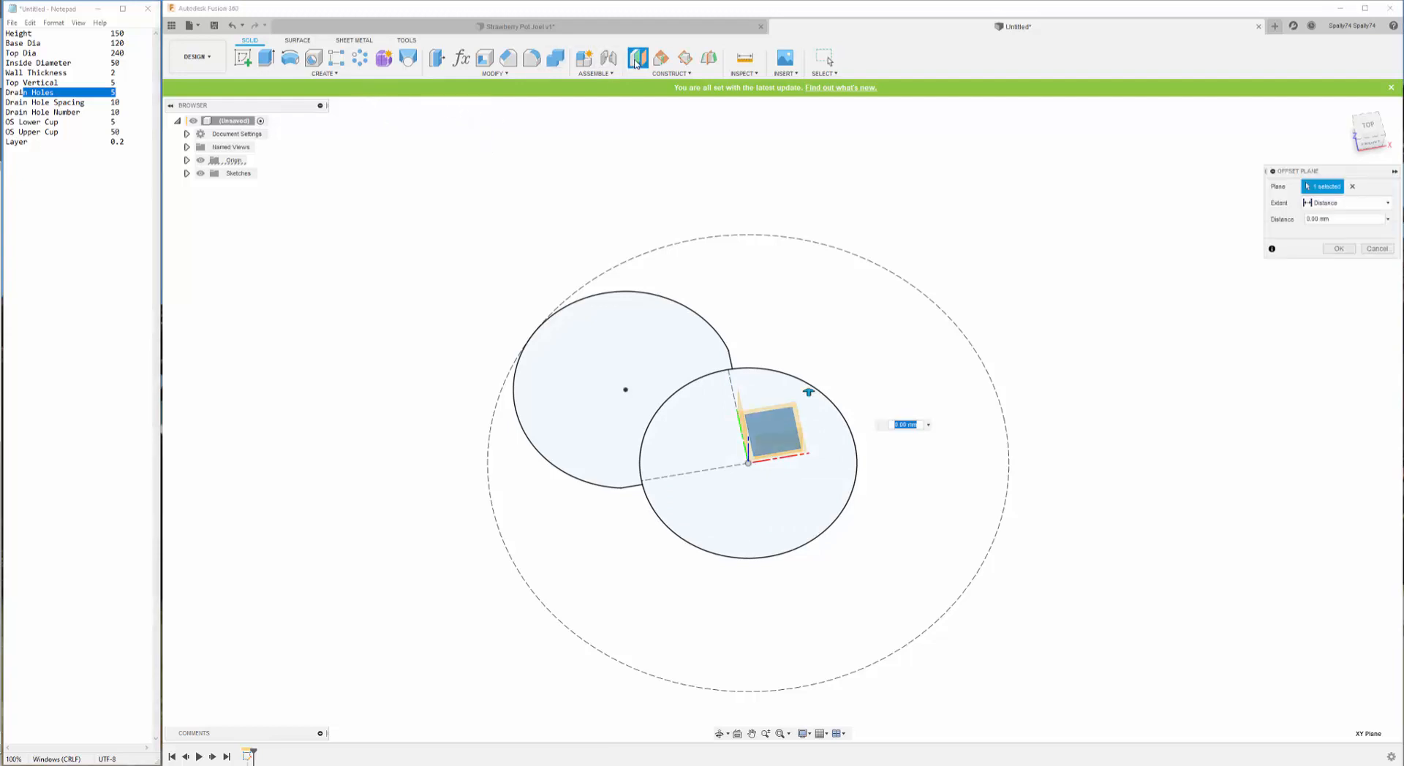
{"action": "type", "text": "he"}
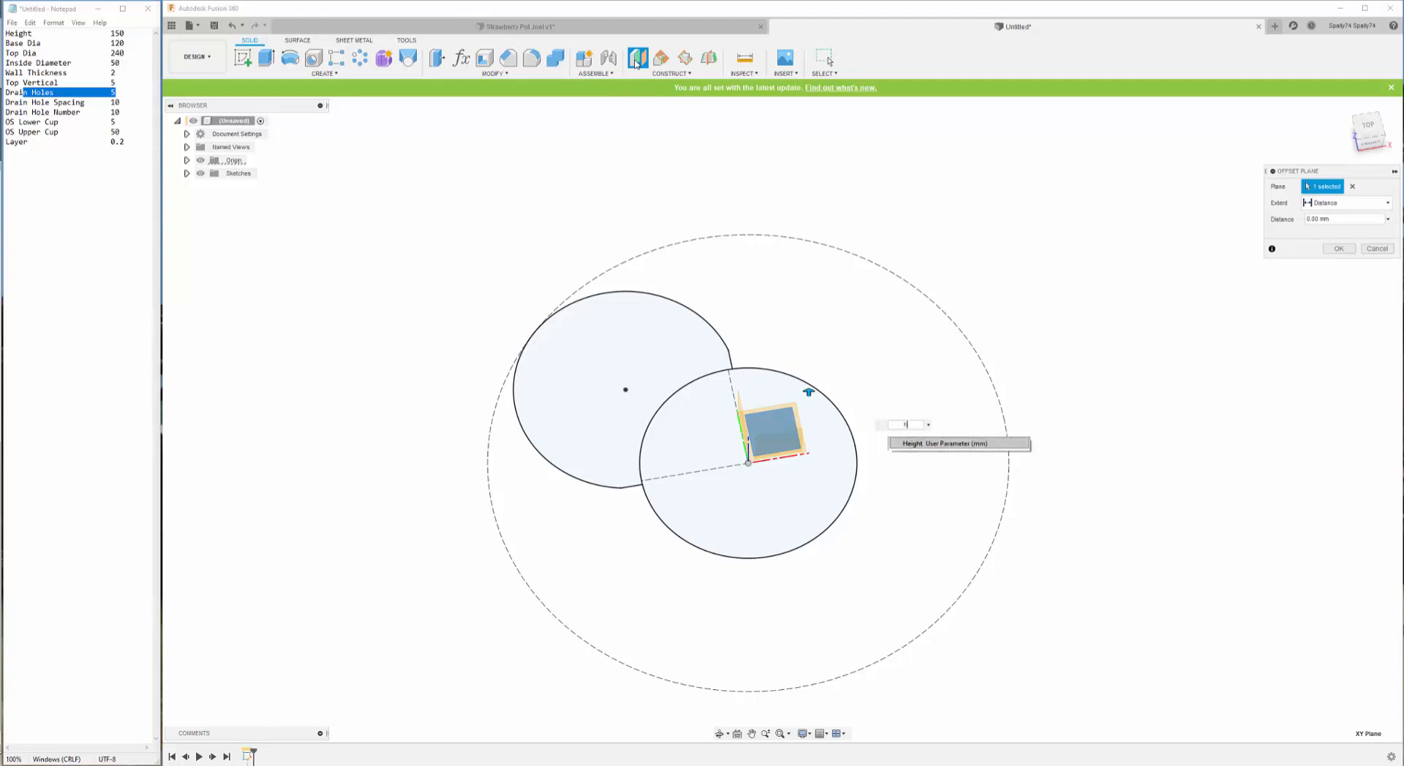
{"action": "left_click", "coordinate": [912, 444]}
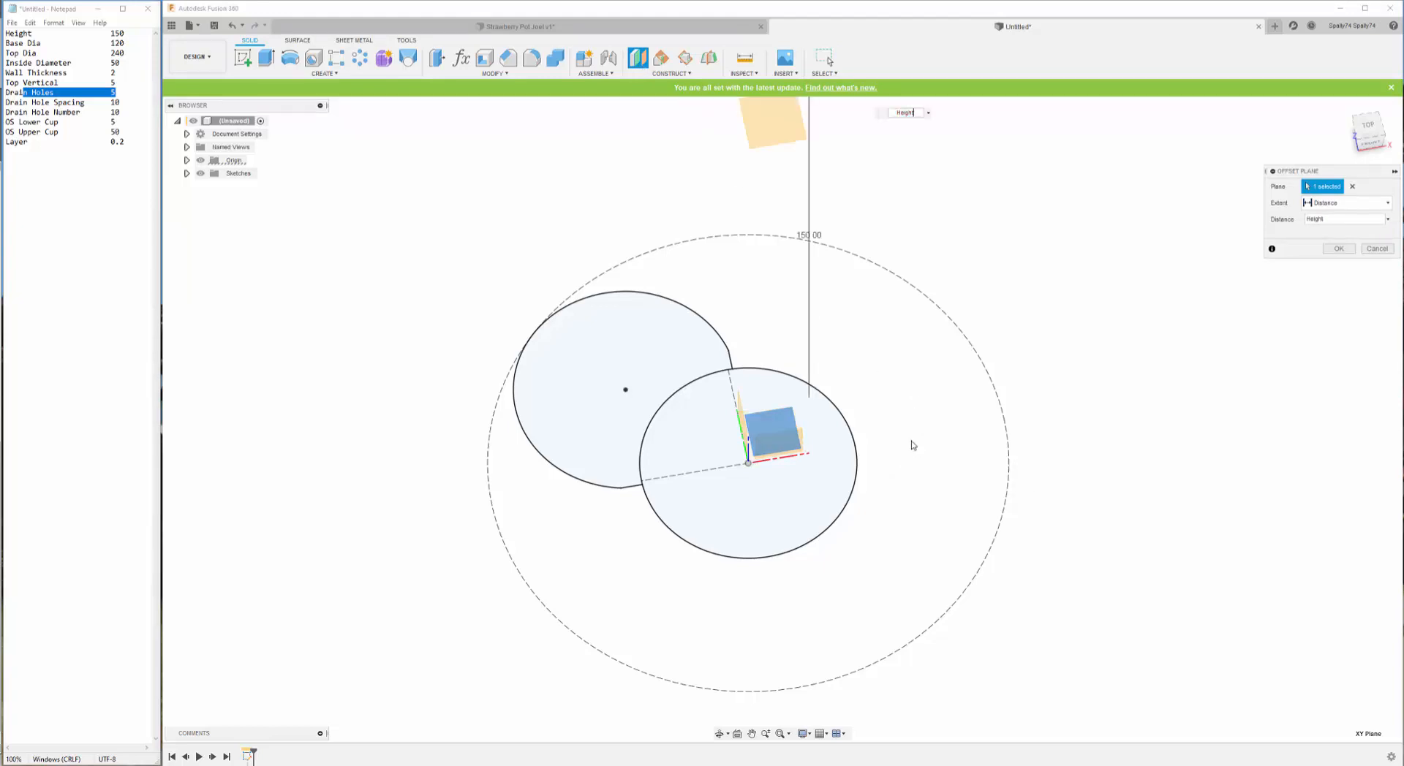
{"action": "key", "text": "Return"}
{"action": "scroll", "coordinate": [904, 453], "scroll_direction": "down", "scroll_amount": 1}
{"action": "scroll", "coordinate": [832, 295], "scroll_direction": "down", "scroll_amount": 1}
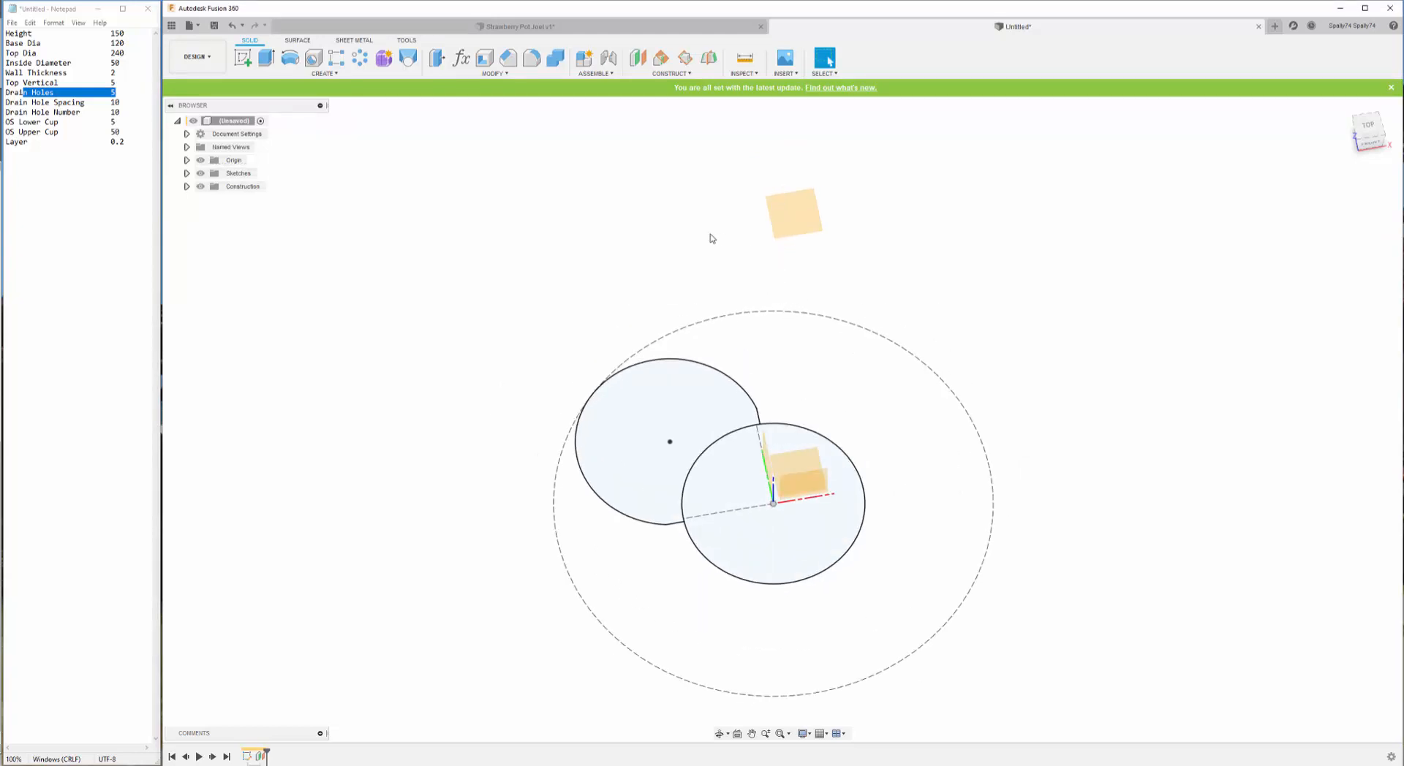
- Start a sketch on the offset plane and project the inner circle and the two short straight cup lines into it
{"action": "left_click", "coordinate": [792, 209]}
{"action": "right_click", "coordinate": [792, 209]}
{"action": "left_click", "coordinate": [791, 268]}
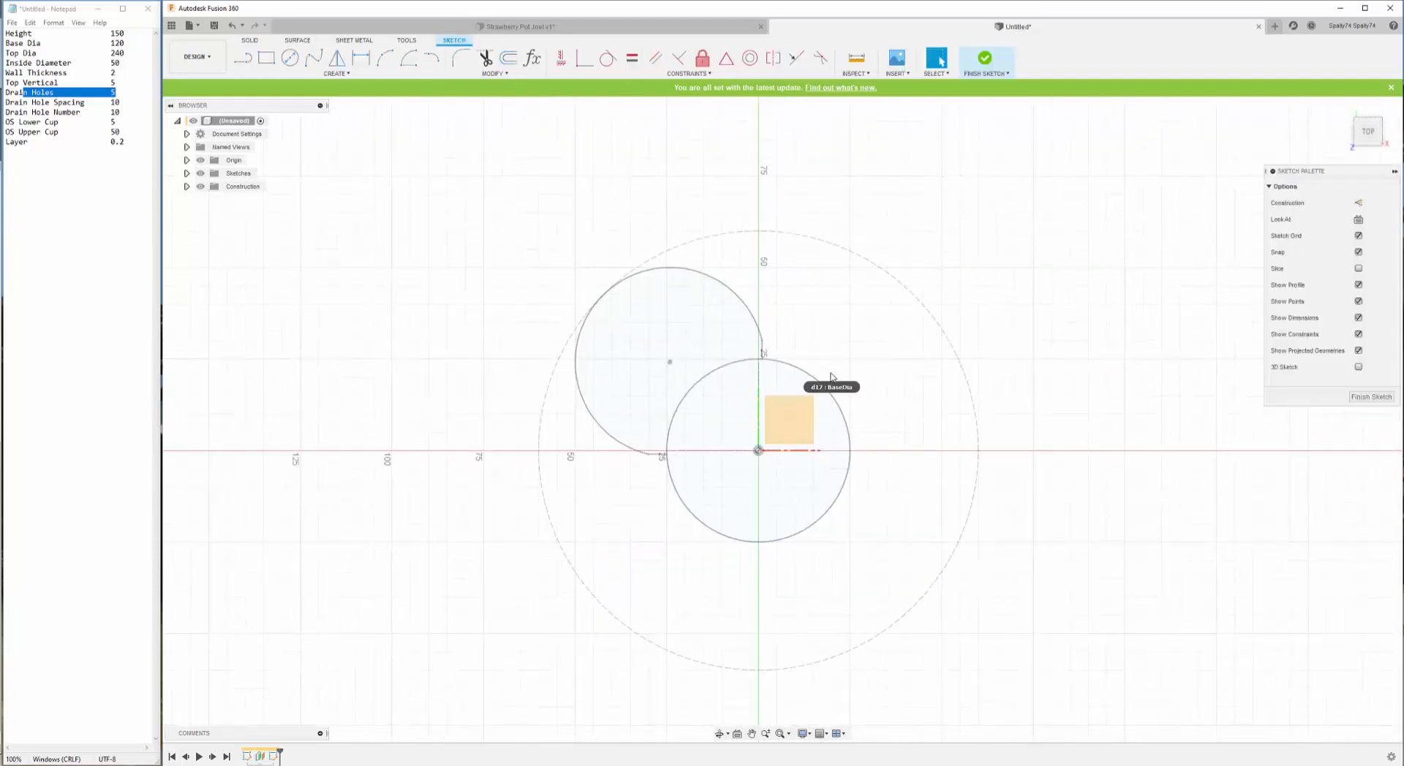
{"action": "key", "text": "p"}
{"action": "left_click", "coordinate": [814, 381]}
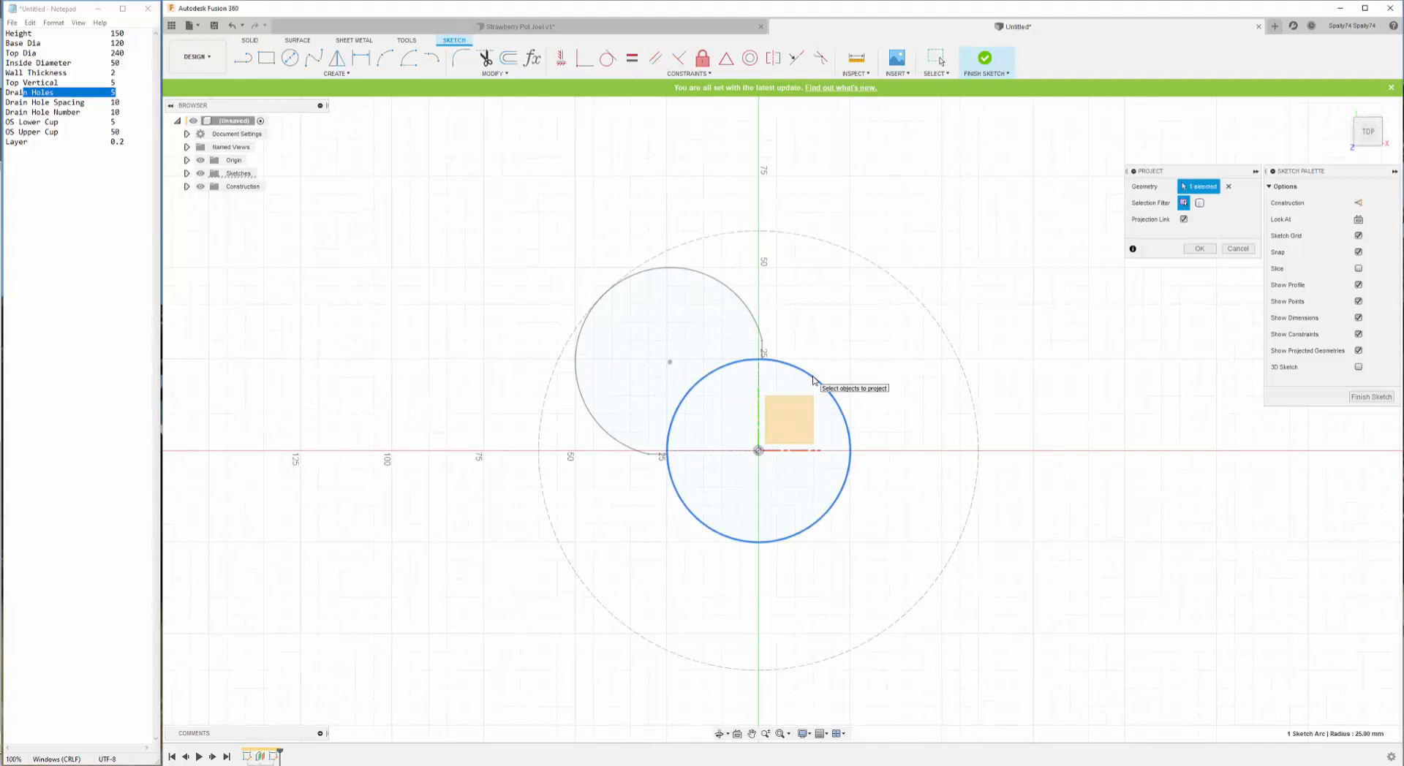
{"action": "scroll", "coordinate": [788, 364], "scroll_direction": "up", "scroll_amount": 5}
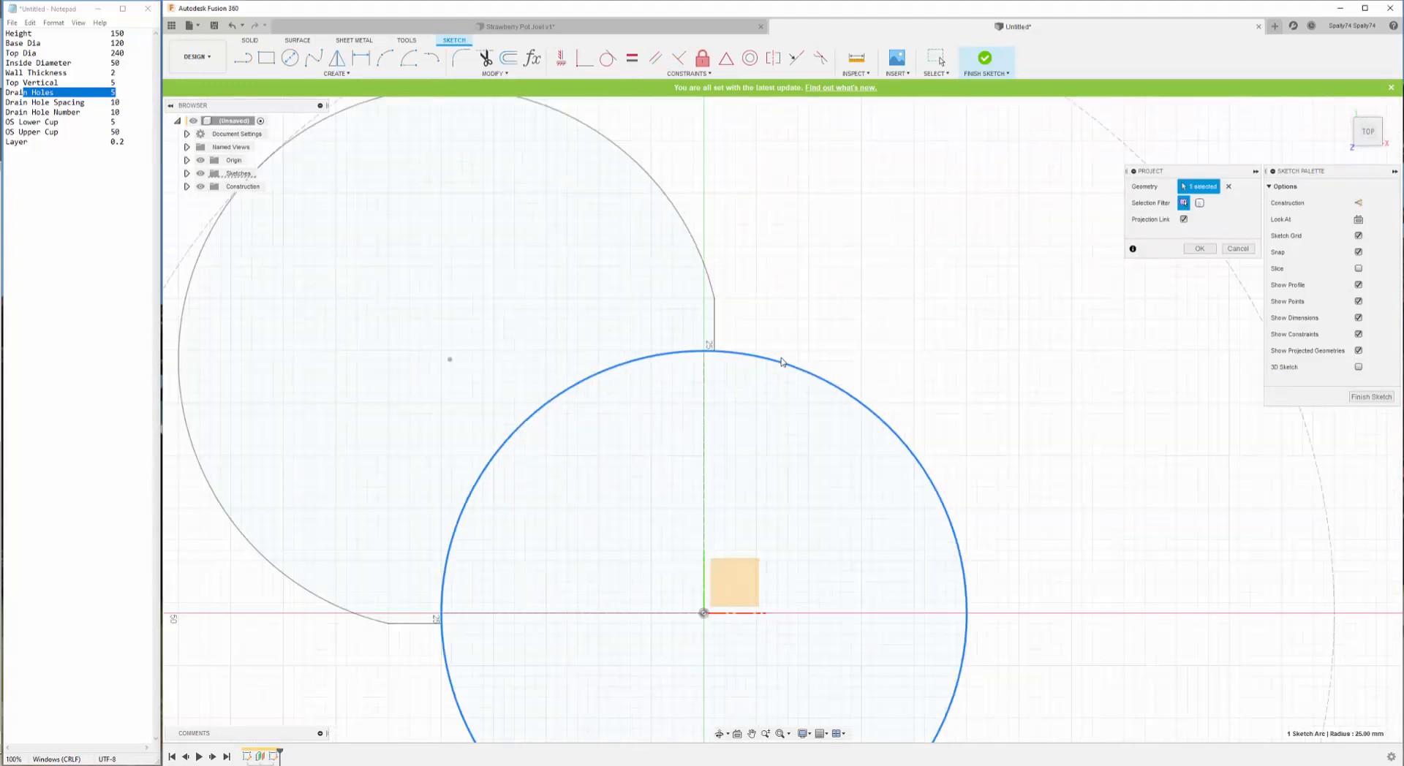
{"action": "left_click", "coordinate": [715, 320]}
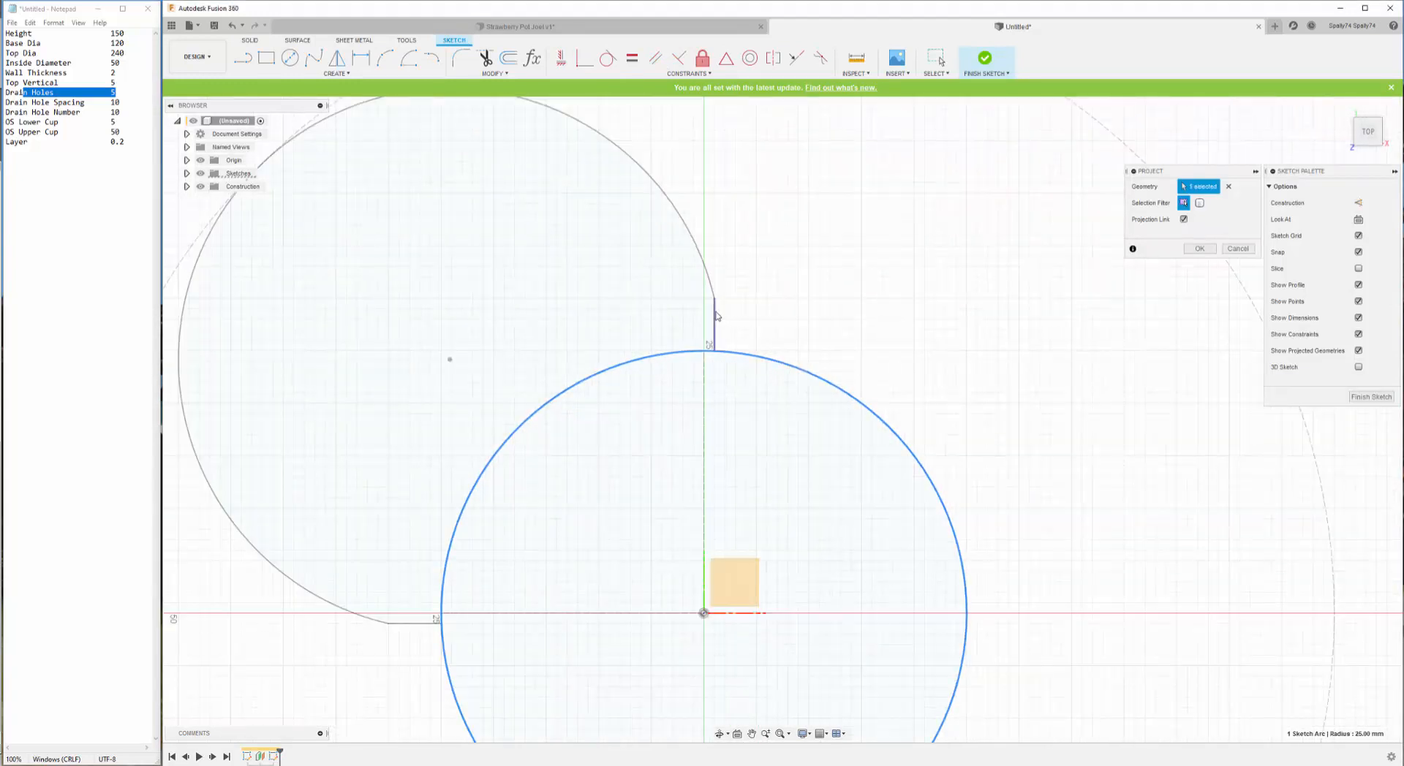
{"action": "left_click", "coordinate": [409, 625]}
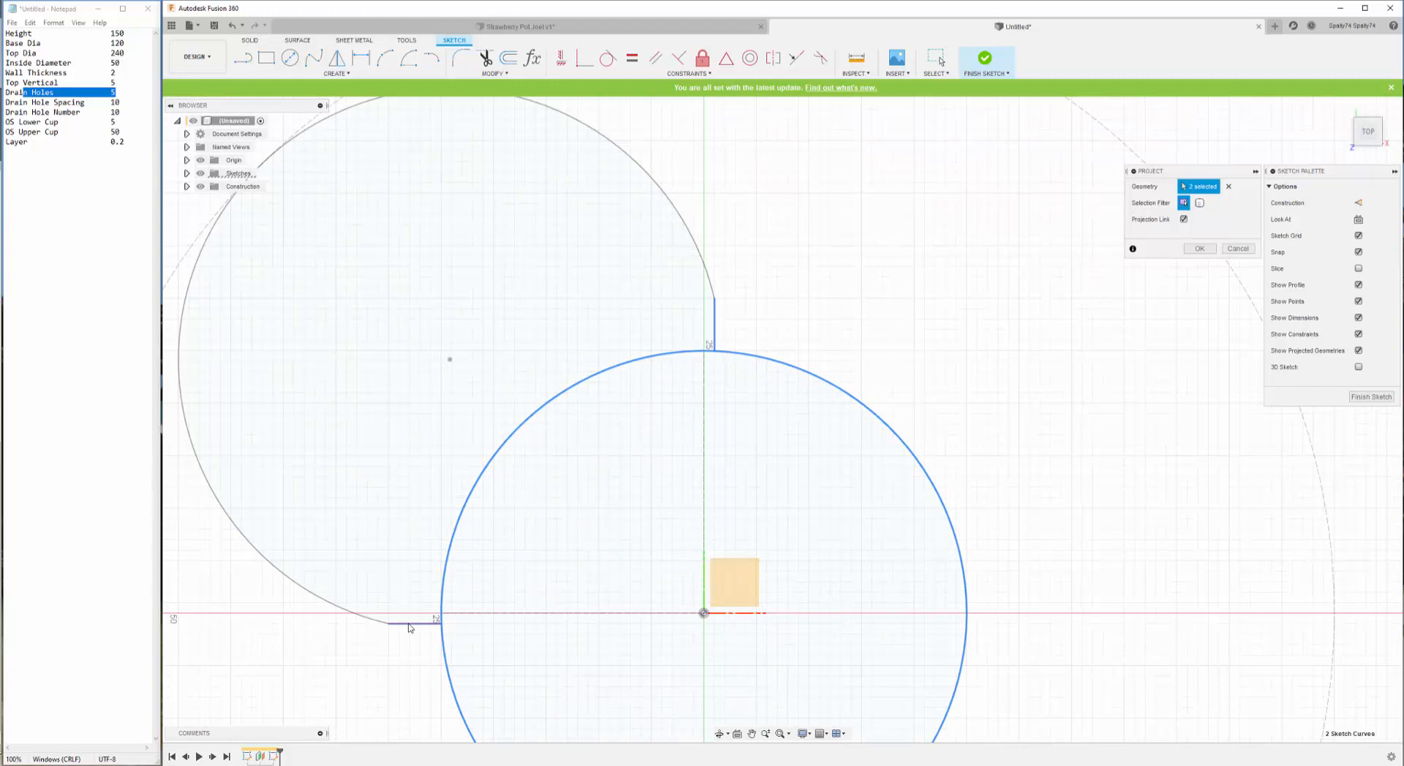
{"action": "left_click", "coordinate": [1199, 249]}
- Draw a vertical line about 32 mm long upward from the projected circle's upper point, over the short projected vertical line
{"action": "scroll", "coordinate": [837, 313], "scroll_direction": "down", "scroll_amount": 3}
{"action": "scroll", "coordinate": [681, 374], "scroll_direction": "down", "scroll_amount": 2}
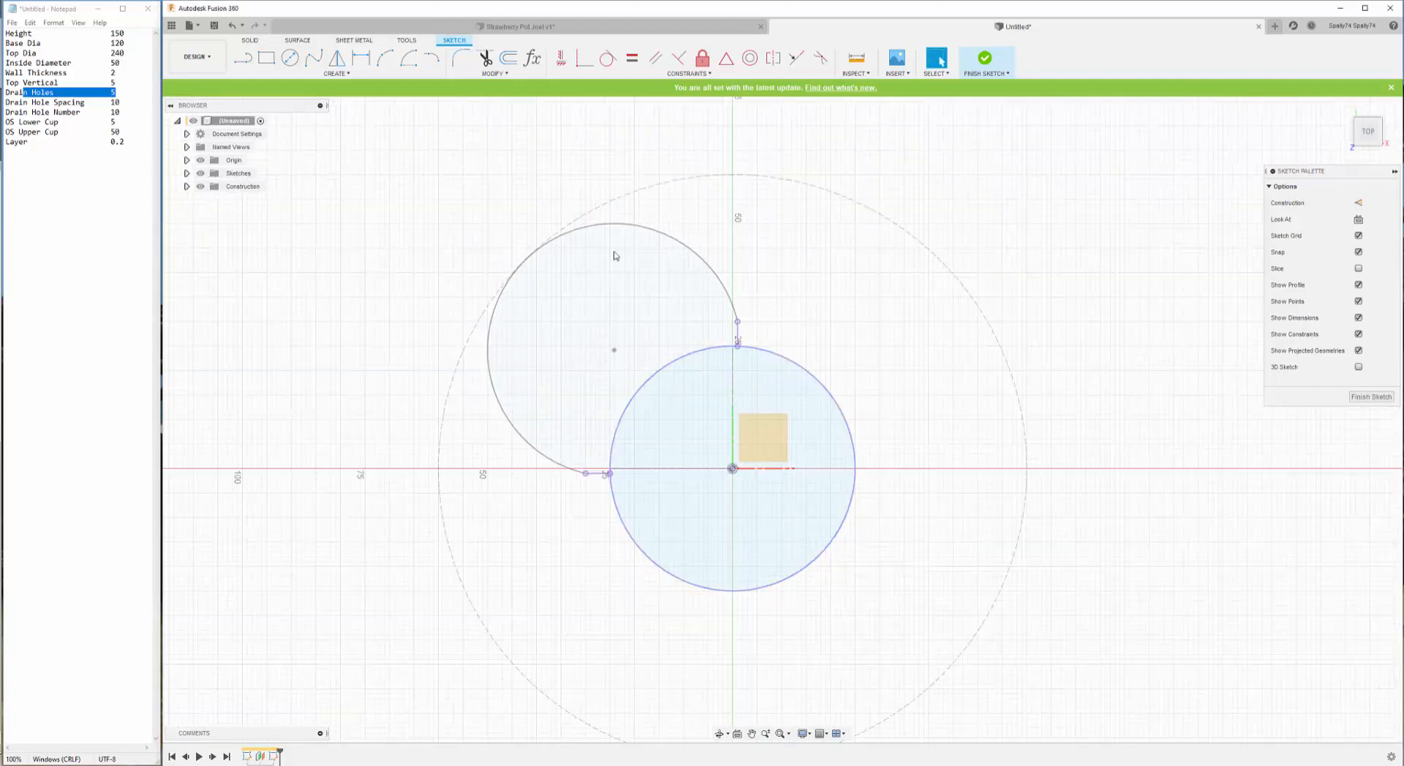
{"action": "scroll", "coordinate": [784, 266], "scroll_direction": "up", "scroll_amount": 3}
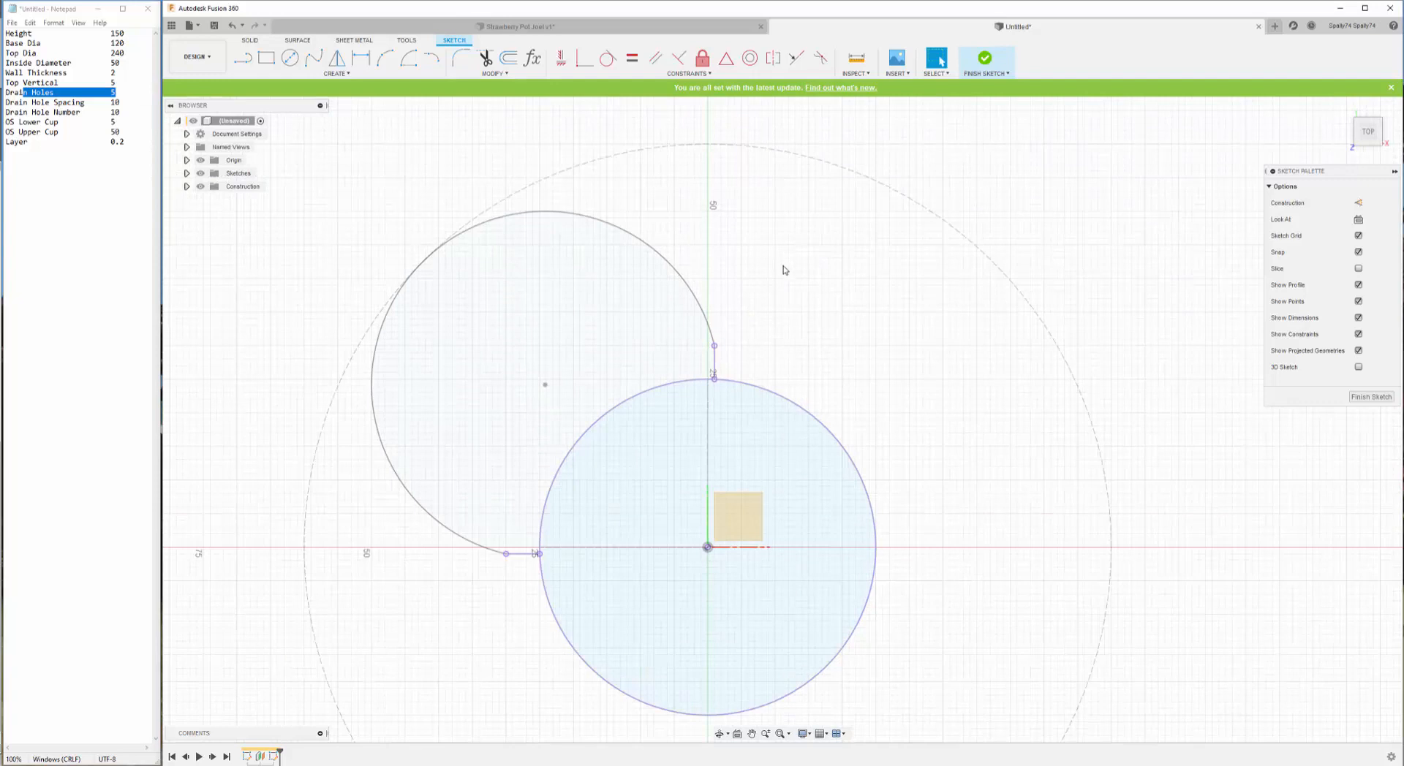
{"action": "scroll", "coordinate": [784, 270], "scroll_direction": "down", "scroll_amount": 1}
{"action": "scroll", "coordinate": [771, 327], "scroll_direction": "up", "scroll_amount": 2}
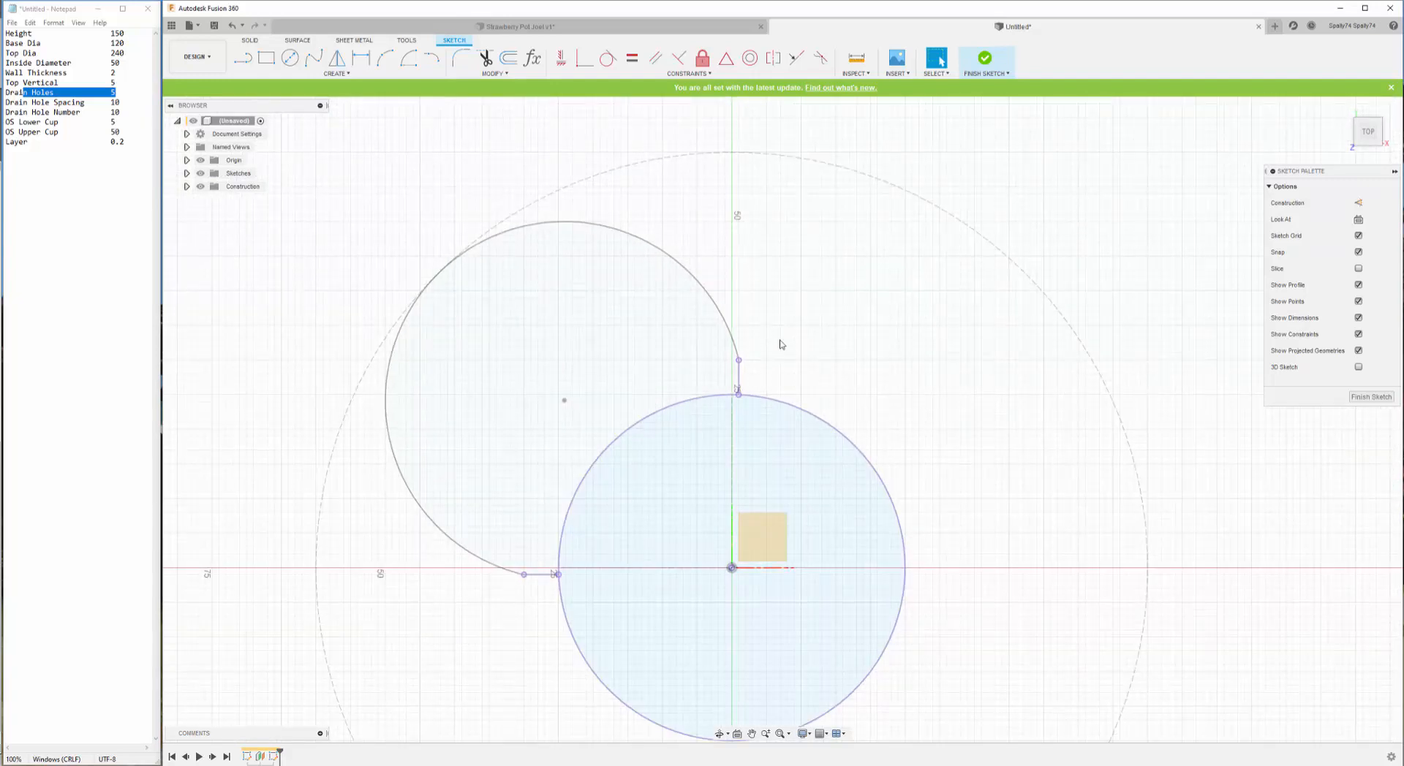
{"action": "scroll", "coordinate": [776, 320], "scroll_direction": "up", "scroll_amount": 1}
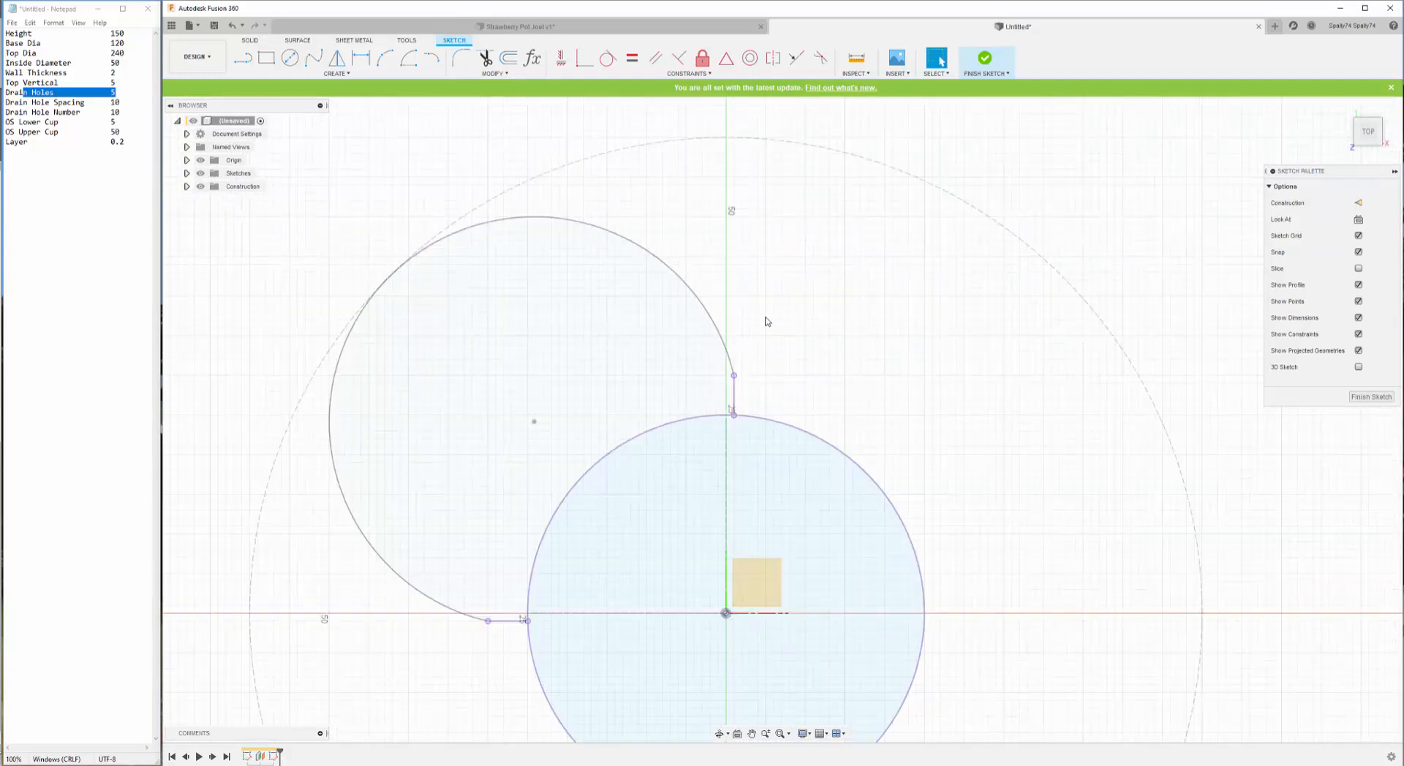
{"action": "key", "text": "l"}
{"action": "left_click", "coordinate": [733, 415]}
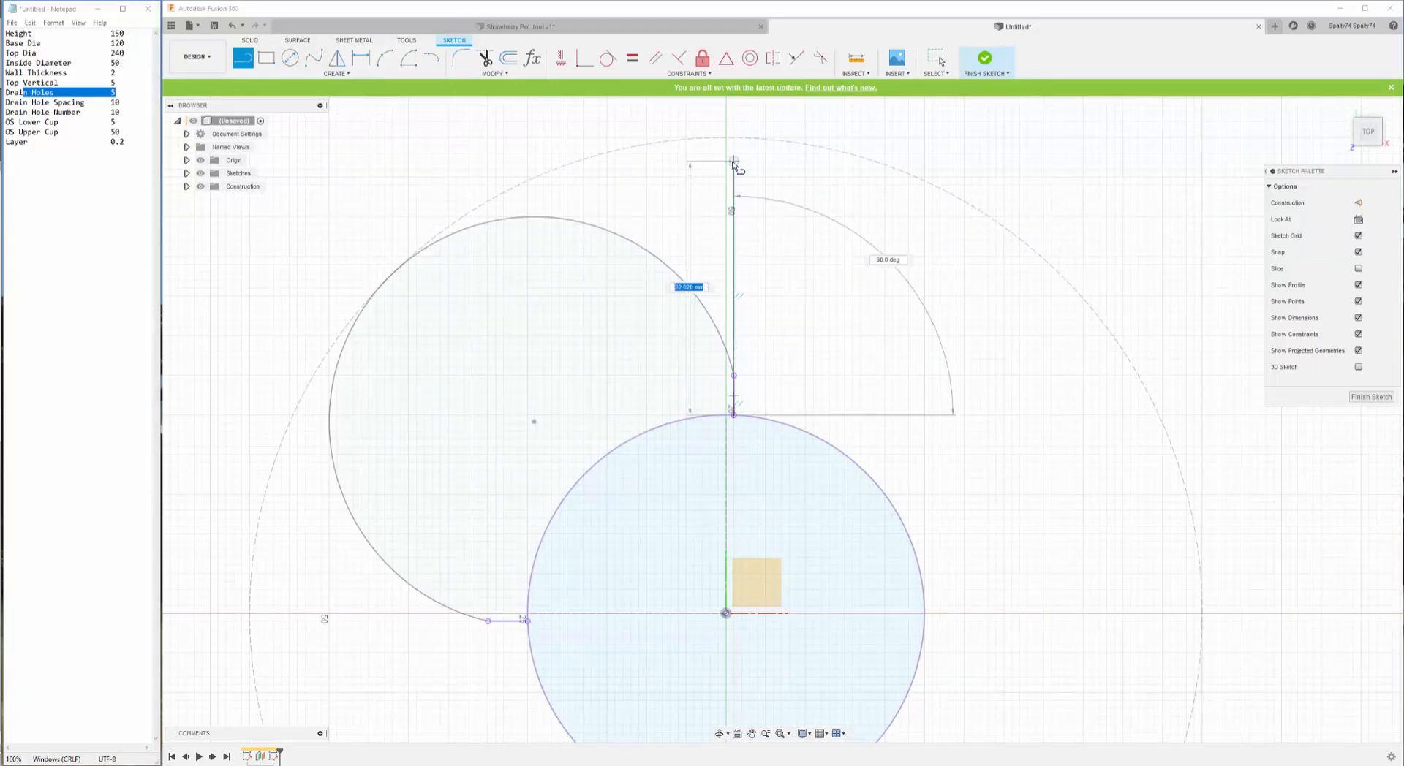
{"action": "left_click", "coordinate": [733, 161]}
{"action": "key", "text": "Escape"}
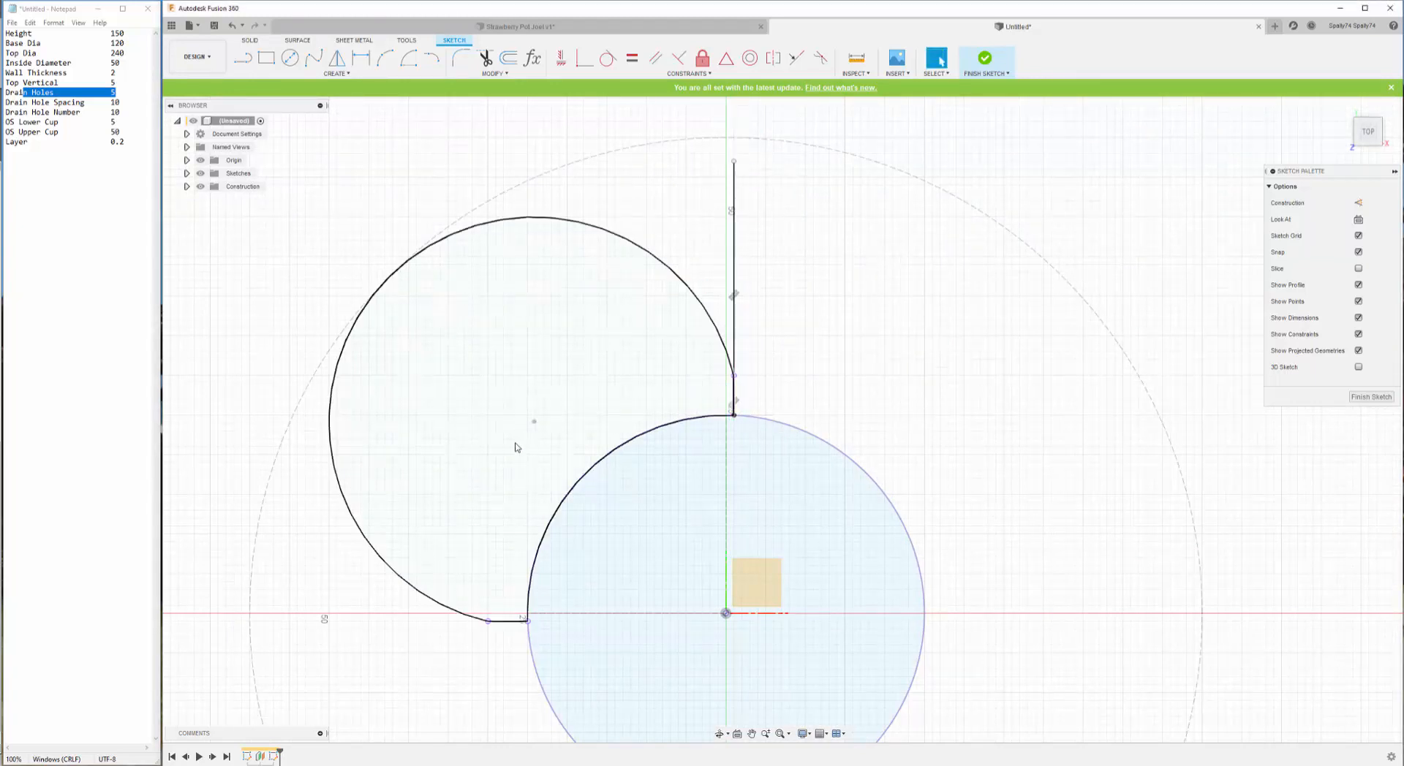
- Draw a horizontal line about 34 mm long outward from the projected circle, over the short projected horizontal line
{"action": "key", "text": "l"}
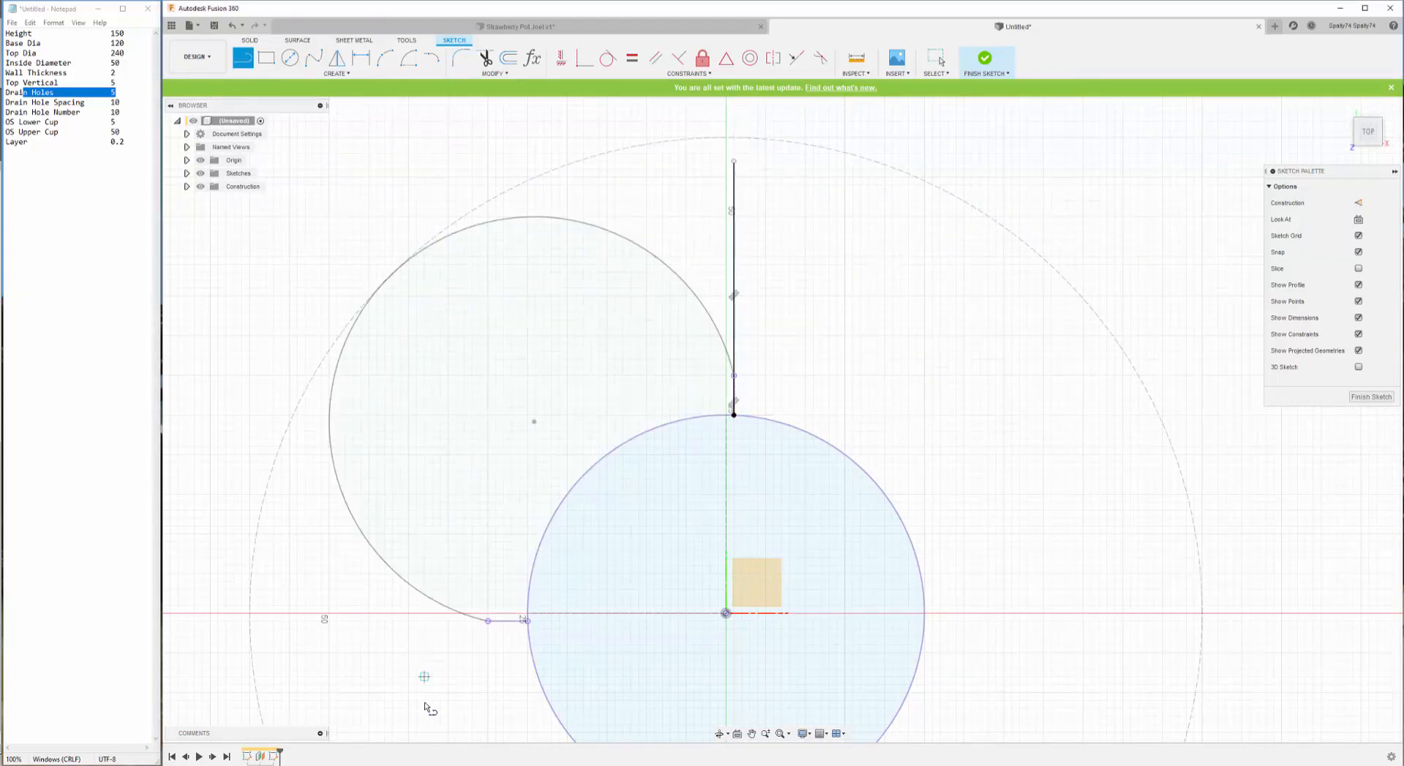
{"action": "left_click", "coordinate": [527, 621]}
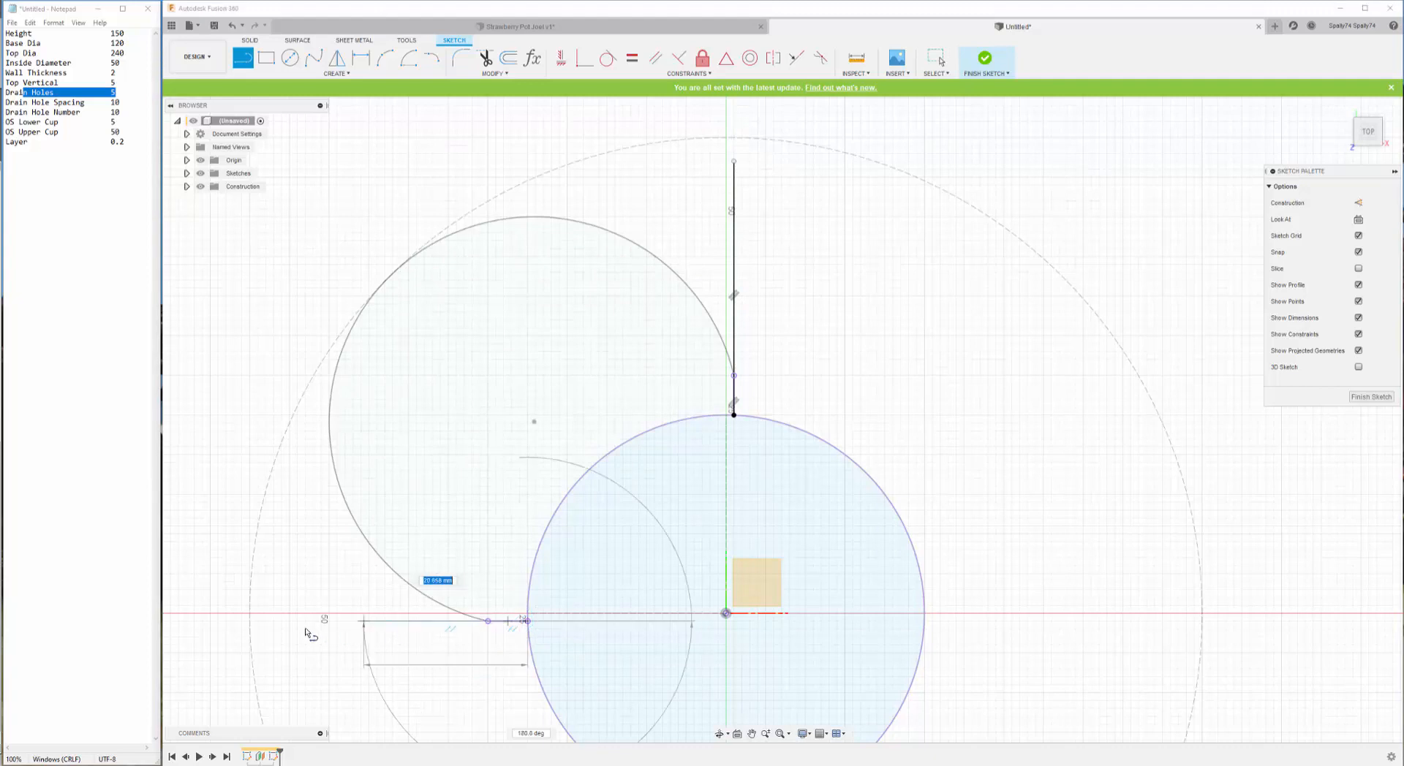
{"action": "left_click", "coordinate": [257, 621]}
{"action": "key", "text": "Escape"}
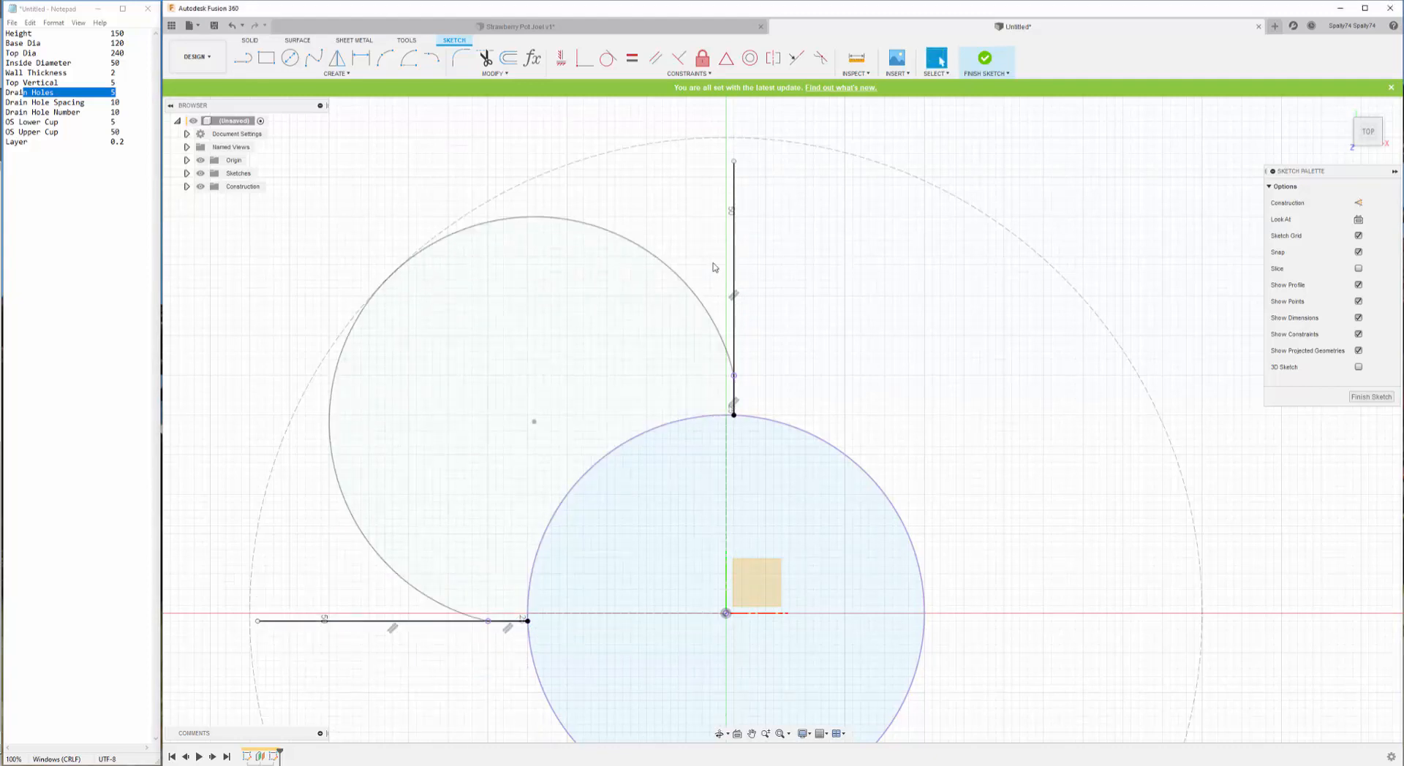
- Dimension the new horizontal line's length with the OSUpperCup parameter
{"action": "scroll", "coordinate": [505, 507], "scroll_direction": "down", "scroll_amount": 2}
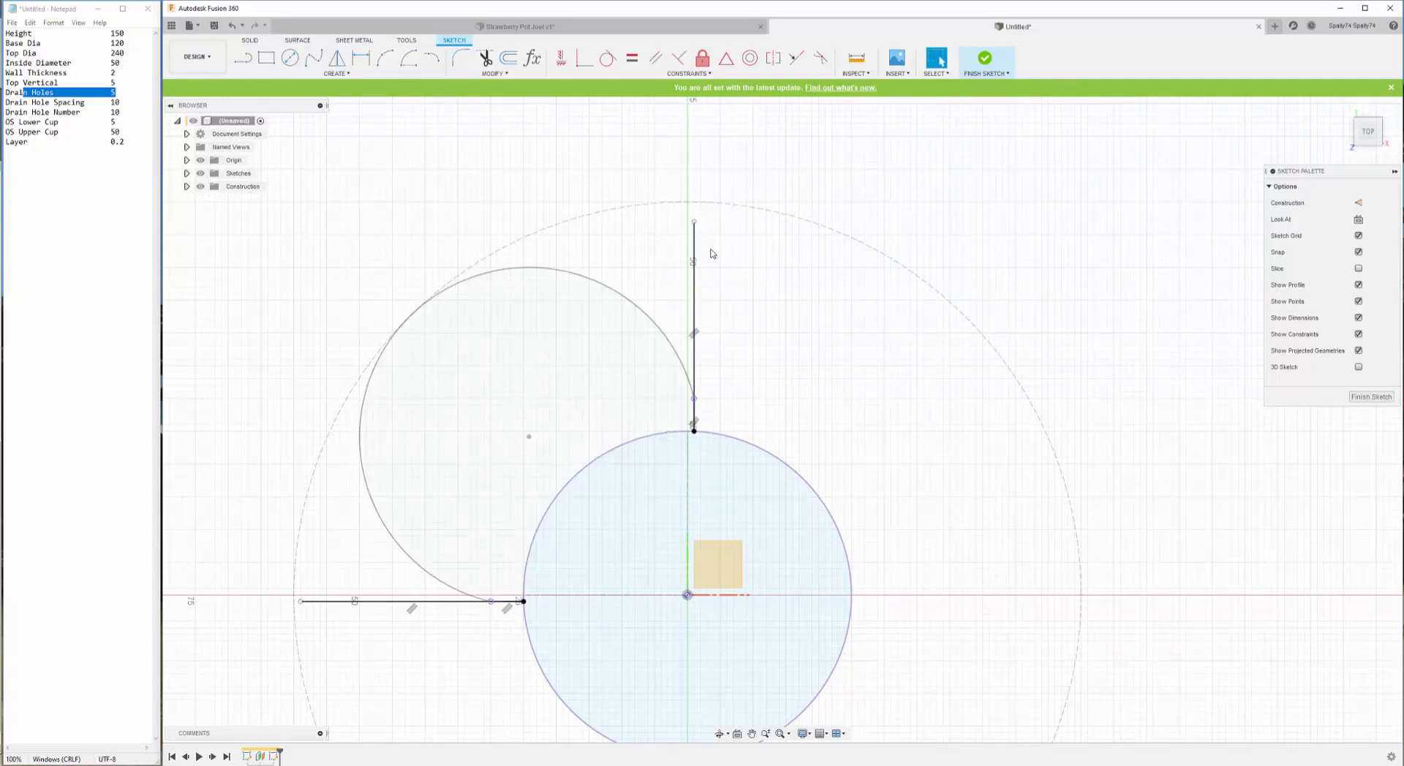
{"action": "scroll", "coordinate": [796, 296], "scroll_direction": "down", "scroll_amount": 2}
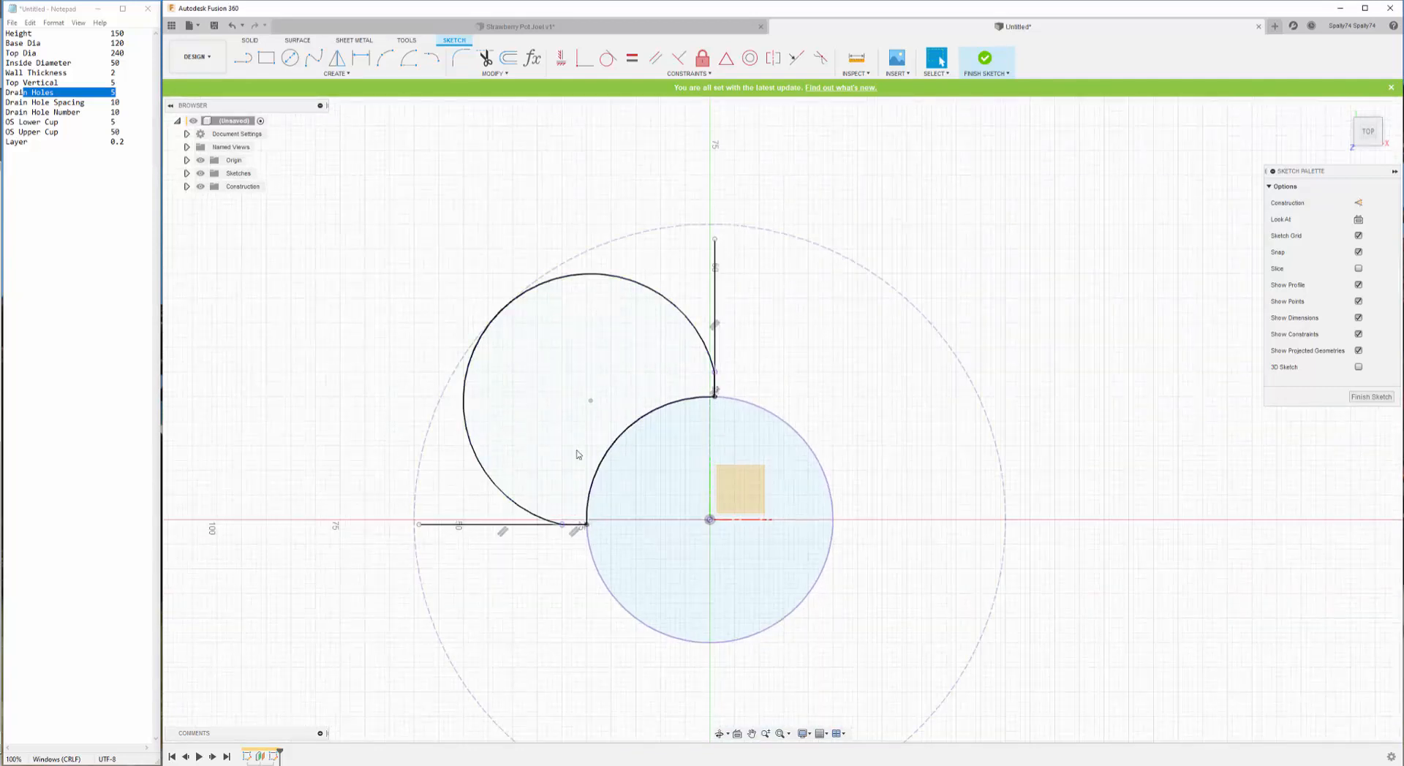
{"action": "key", "text": "d"}
{"action": "left_click", "coordinate": [502, 526]}
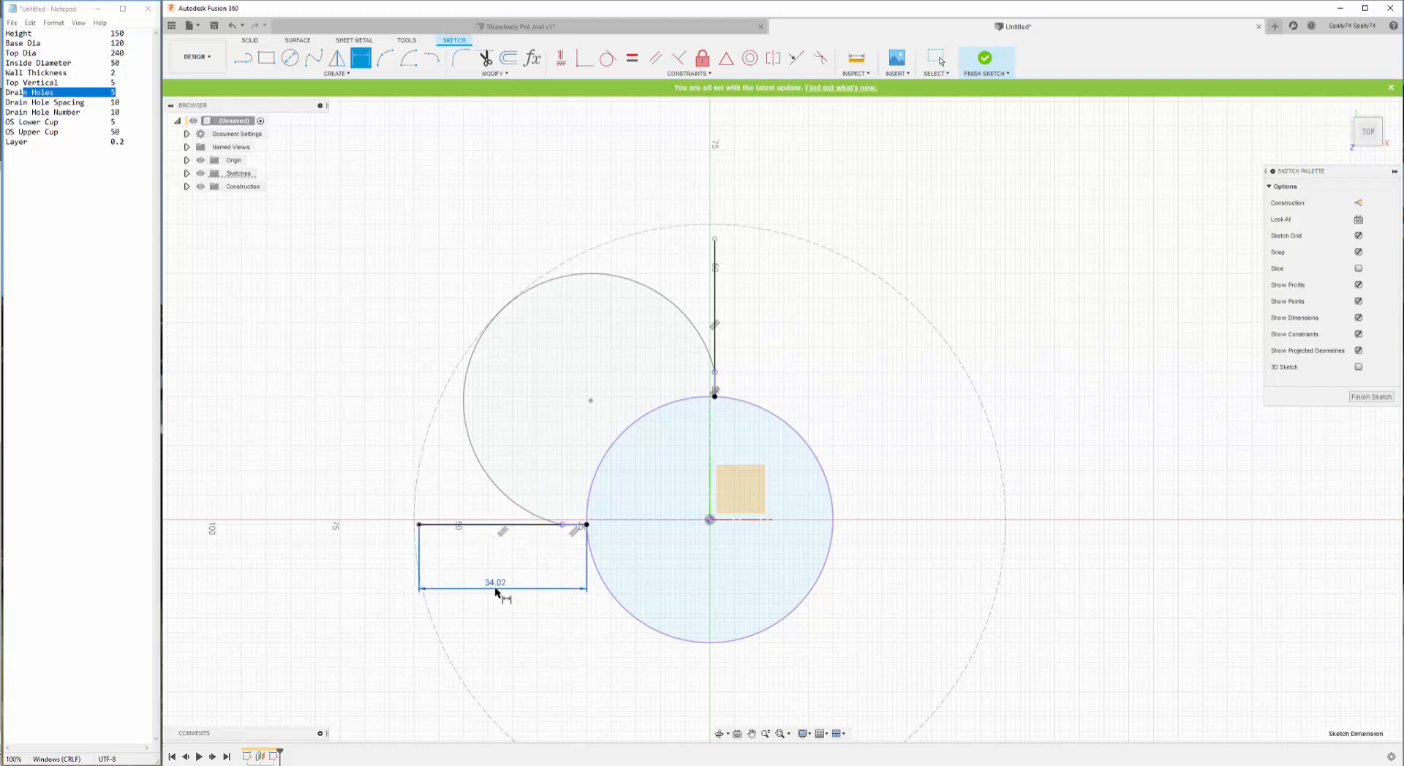
{"action": "left_click", "coordinate": [496, 593]}
{"action": "type", "text": "os"}
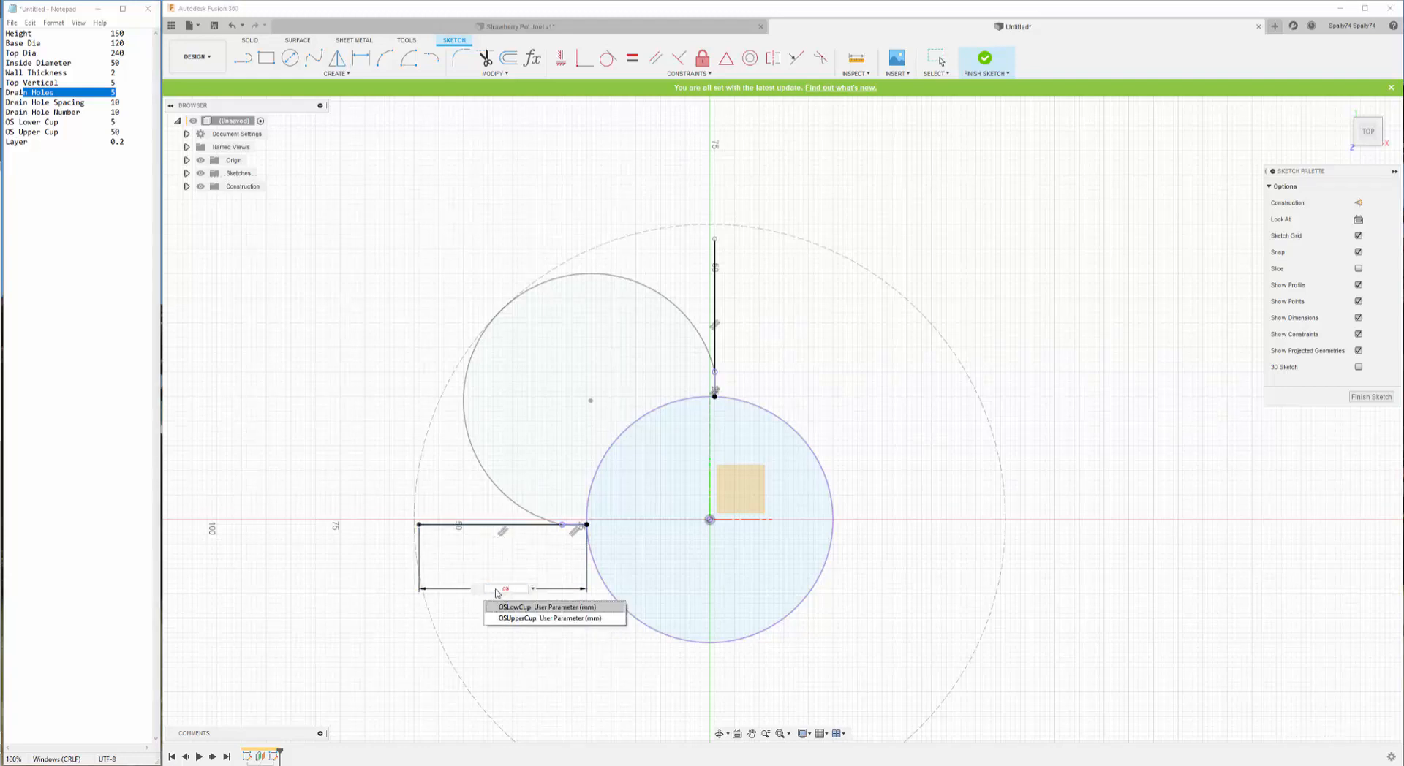
{"action": "left_click", "coordinate": [530, 619]}
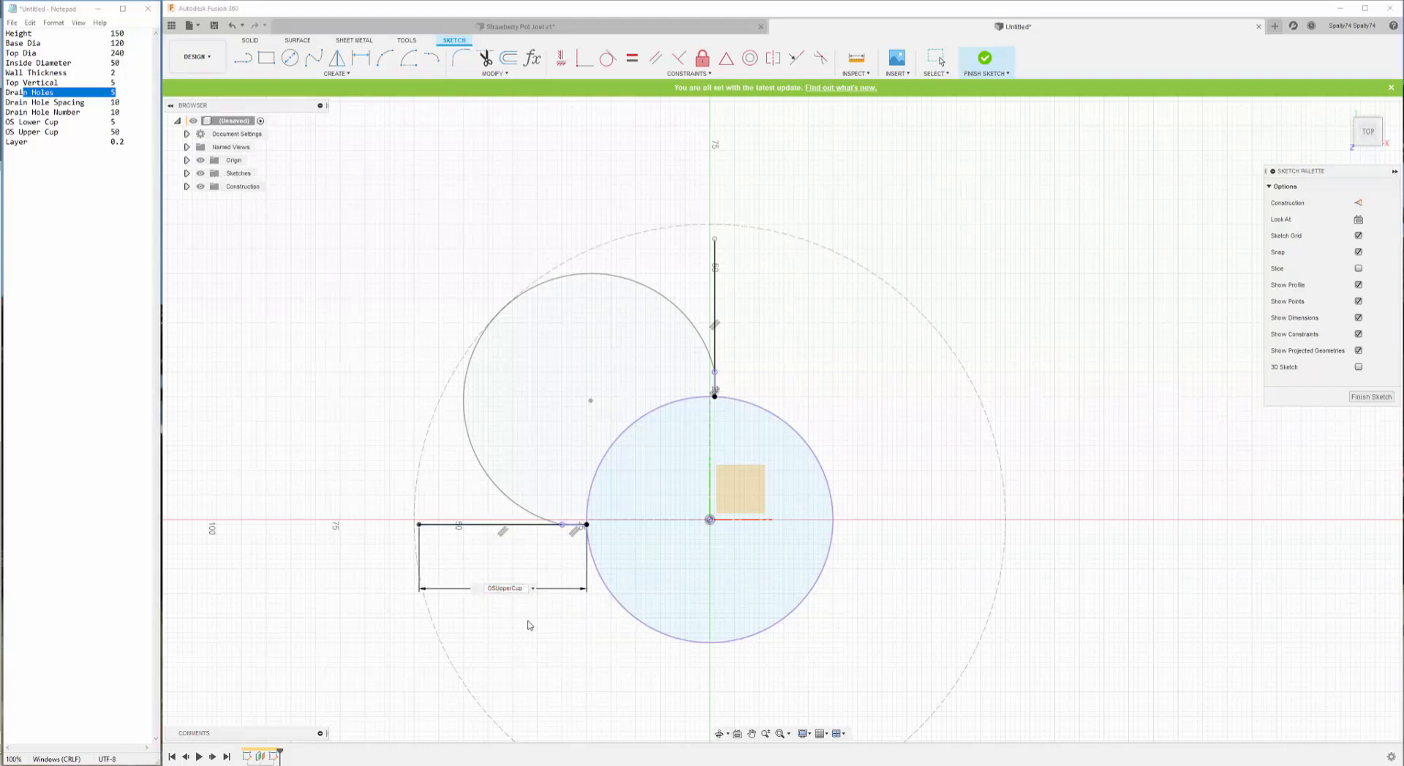
{"action": "key", "text": "Return"}
{"action": "key", "text": "Escape"}
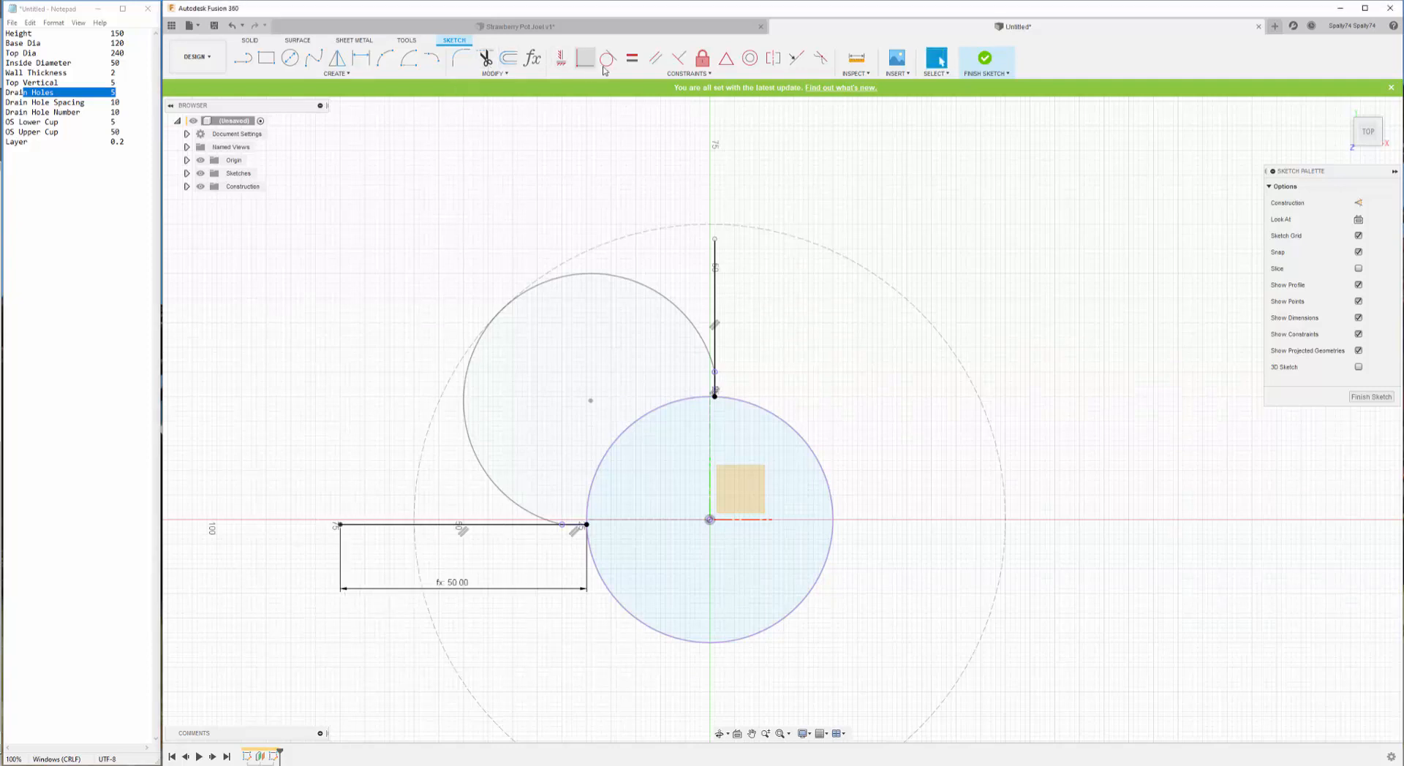
- Apply an Equal constraint between the new vertical line and the parameter-dimensioned horizontal line
{"action": "left_click", "coordinate": [632, 58]}
{"action": "left_click", "coordinate": [715, 286]}
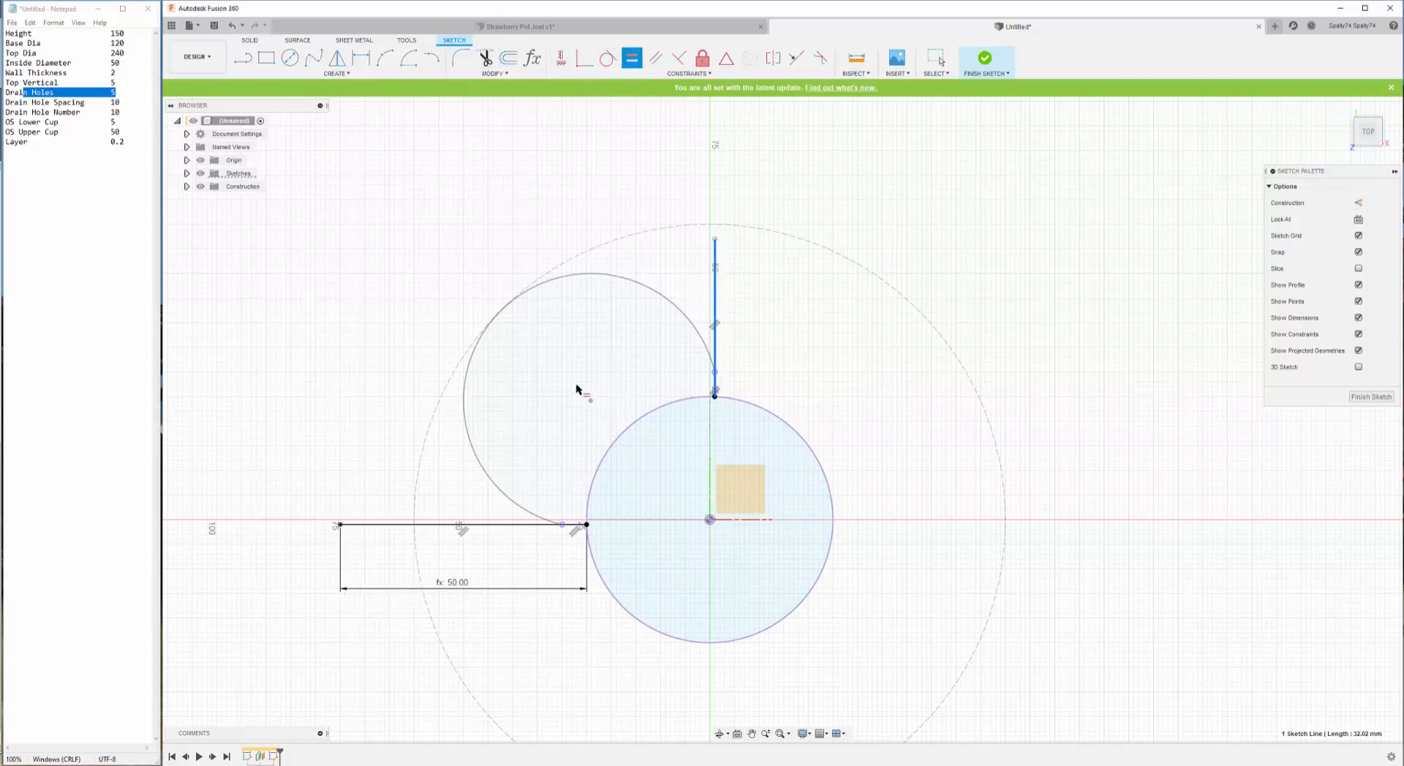
{"action": "left_click", "coordinate": [485, 524]}
{"action": "scroll", "coordinate": [546, 531], "scroll_direction": "down", "scroll_amount": 2}
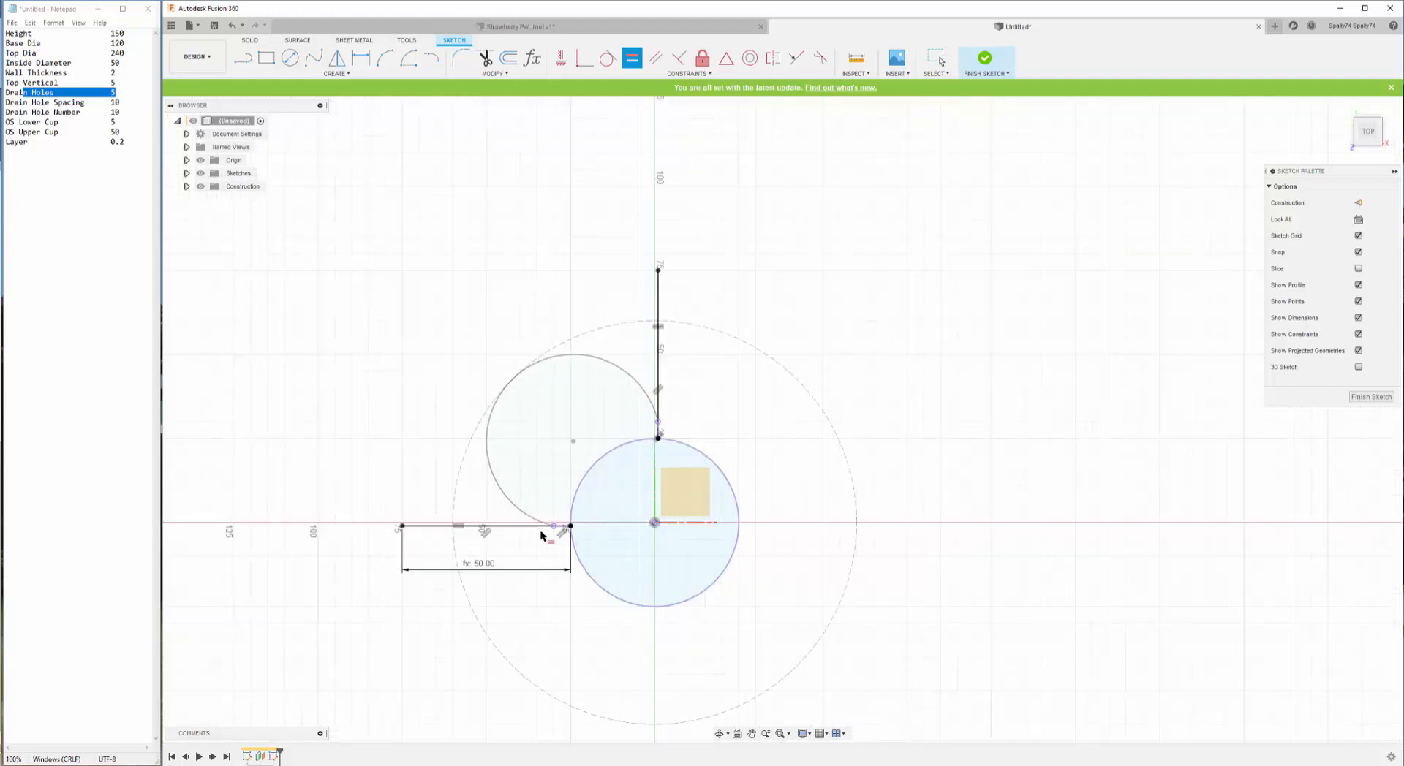
{"action": "key", "text": "Escape"}
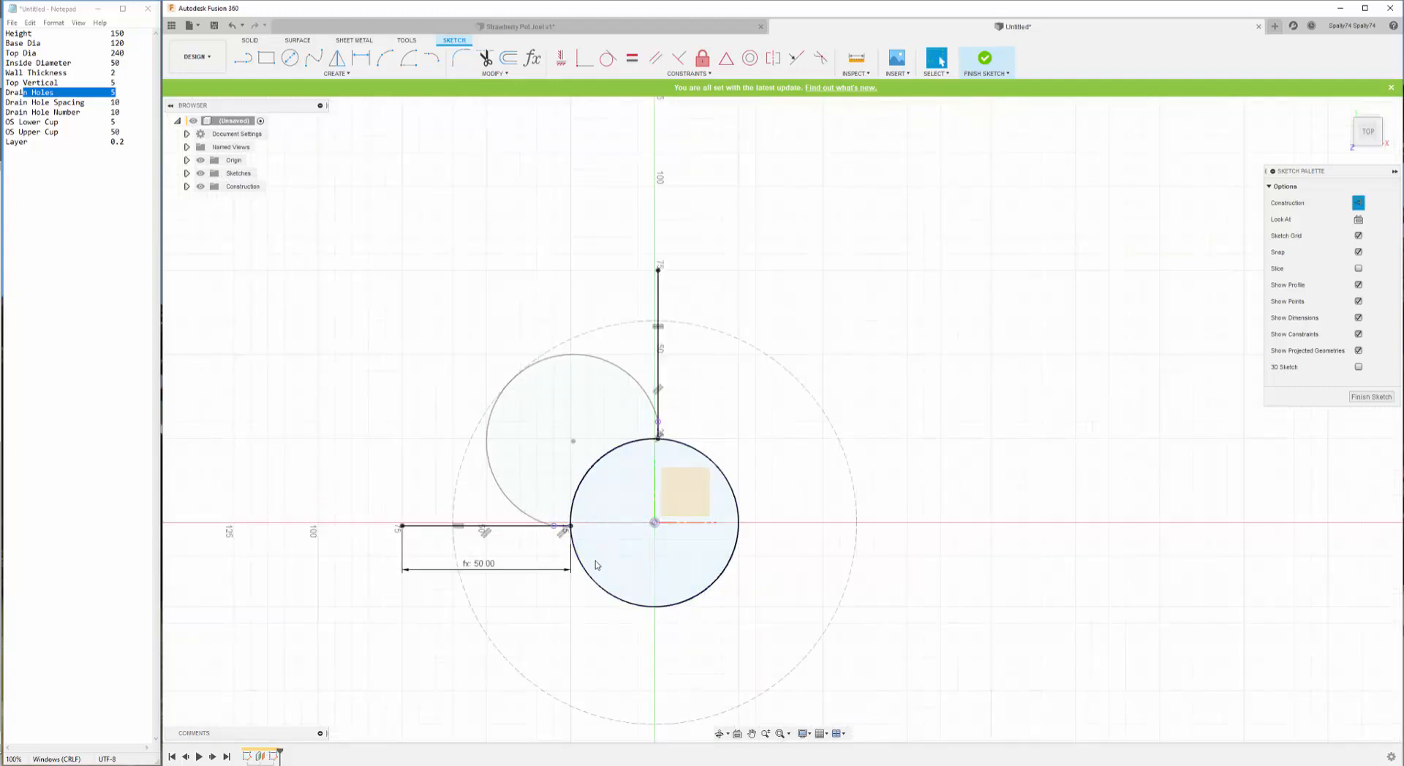
- Draw a construction circle about 249 mm in diameter centred on the origin, surrounding the cup lines
{"action": "key", "text": "c"}
{"action": "left_click", "coordinate": [654, 523]}
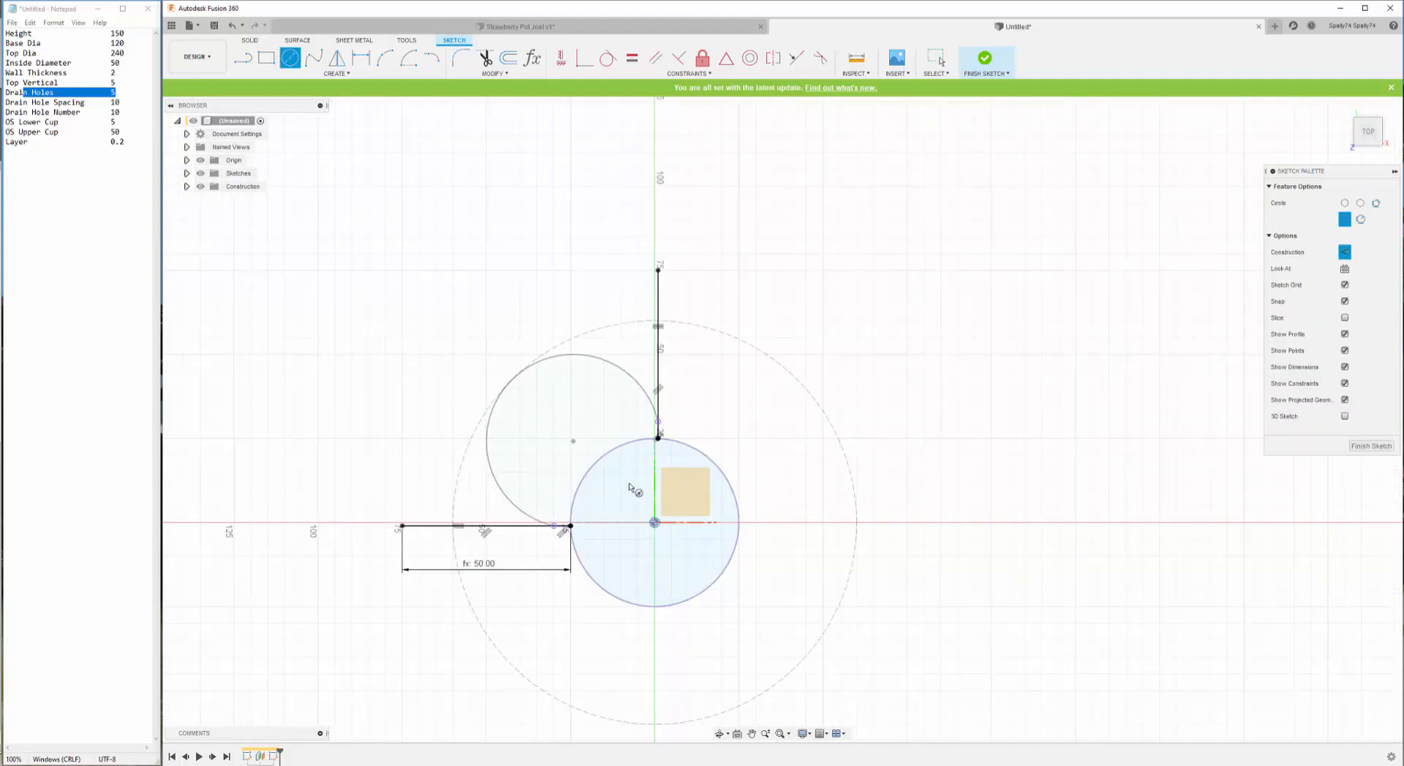
{"action": "left_click", "coordinate": [322, 281]}
{"action": "key", "text": "Escape"}
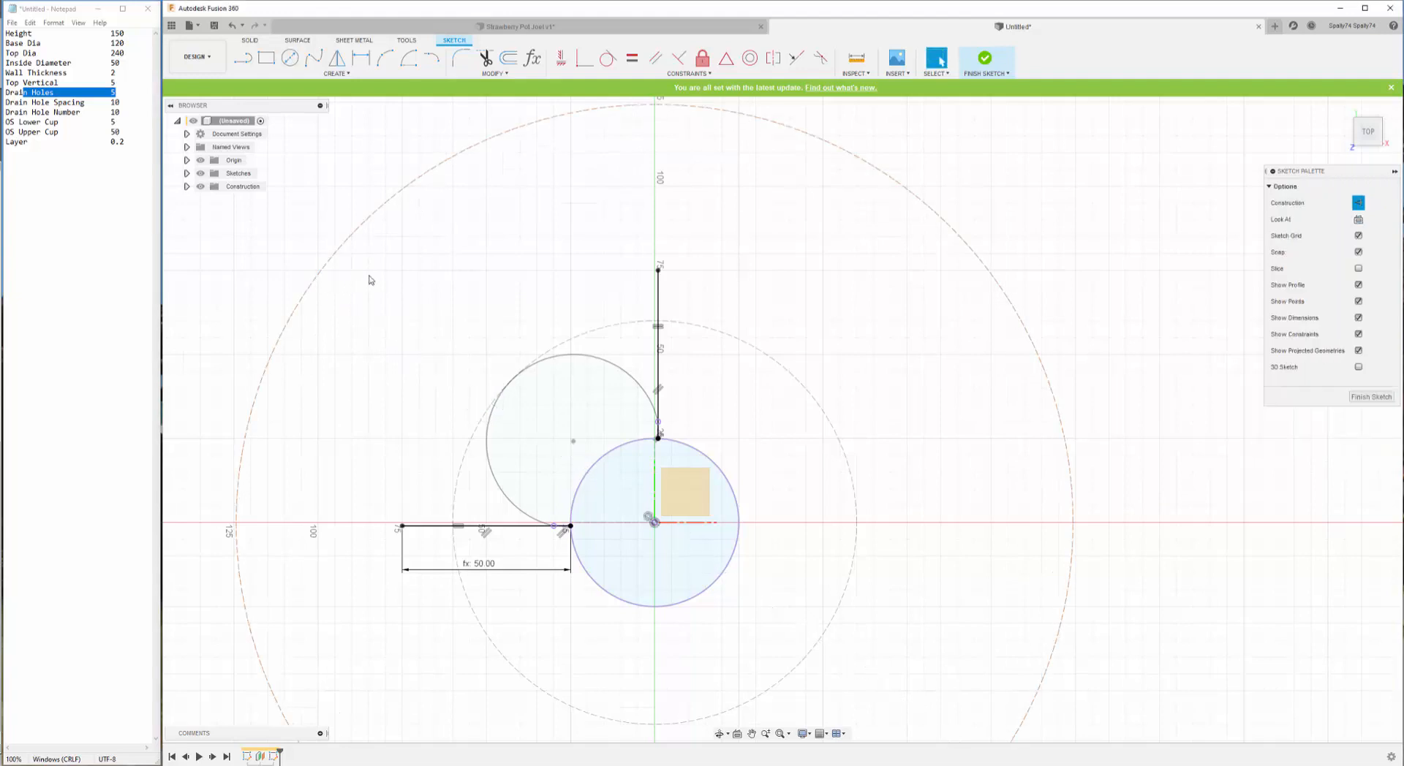
- Dimension the outer construction circle's diameter with the TopDia parameter
{"action": "key", "text": "d"}
{"action": "left_click", "coordinate": [984, 264]}
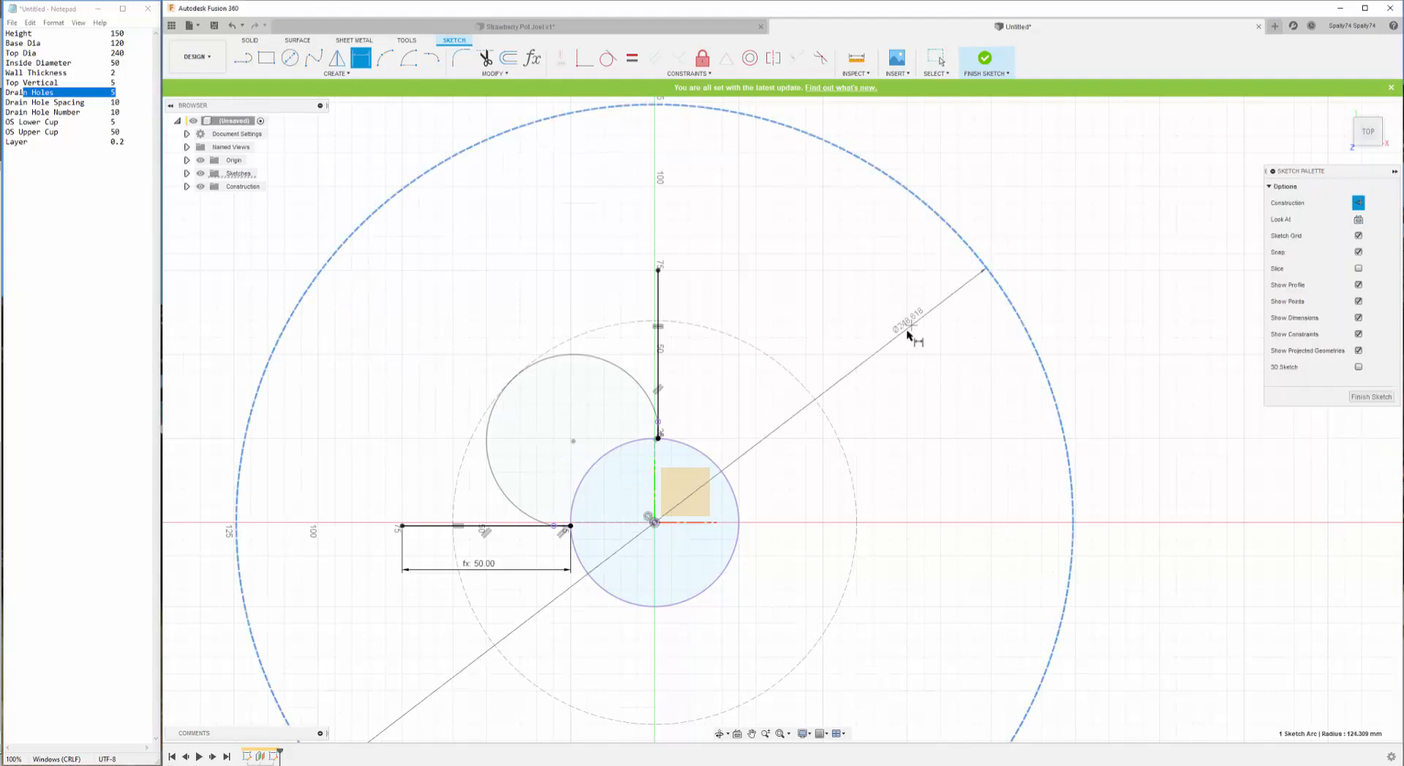
{"action": "left_click", "coordinate": [896, 344]}
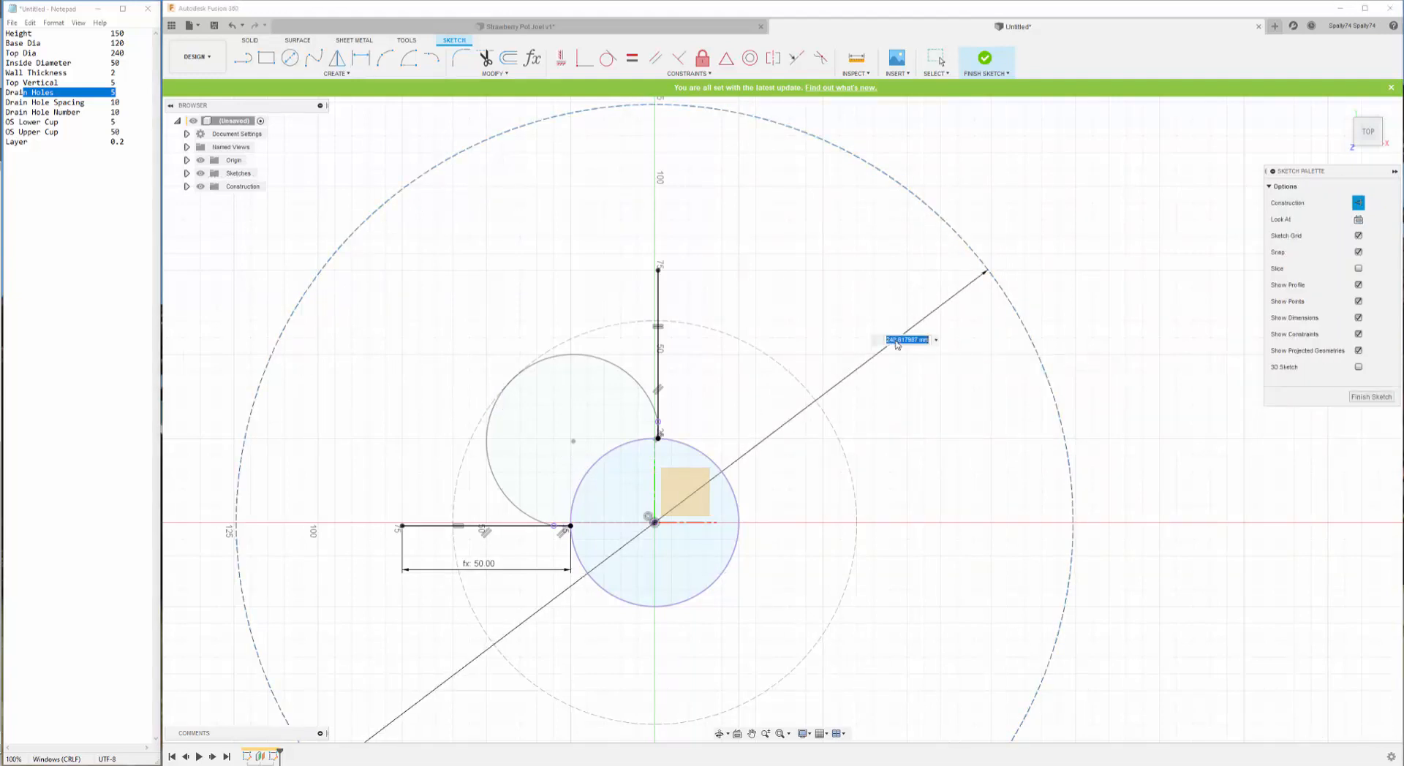
{"action": "type", "text": "top"}
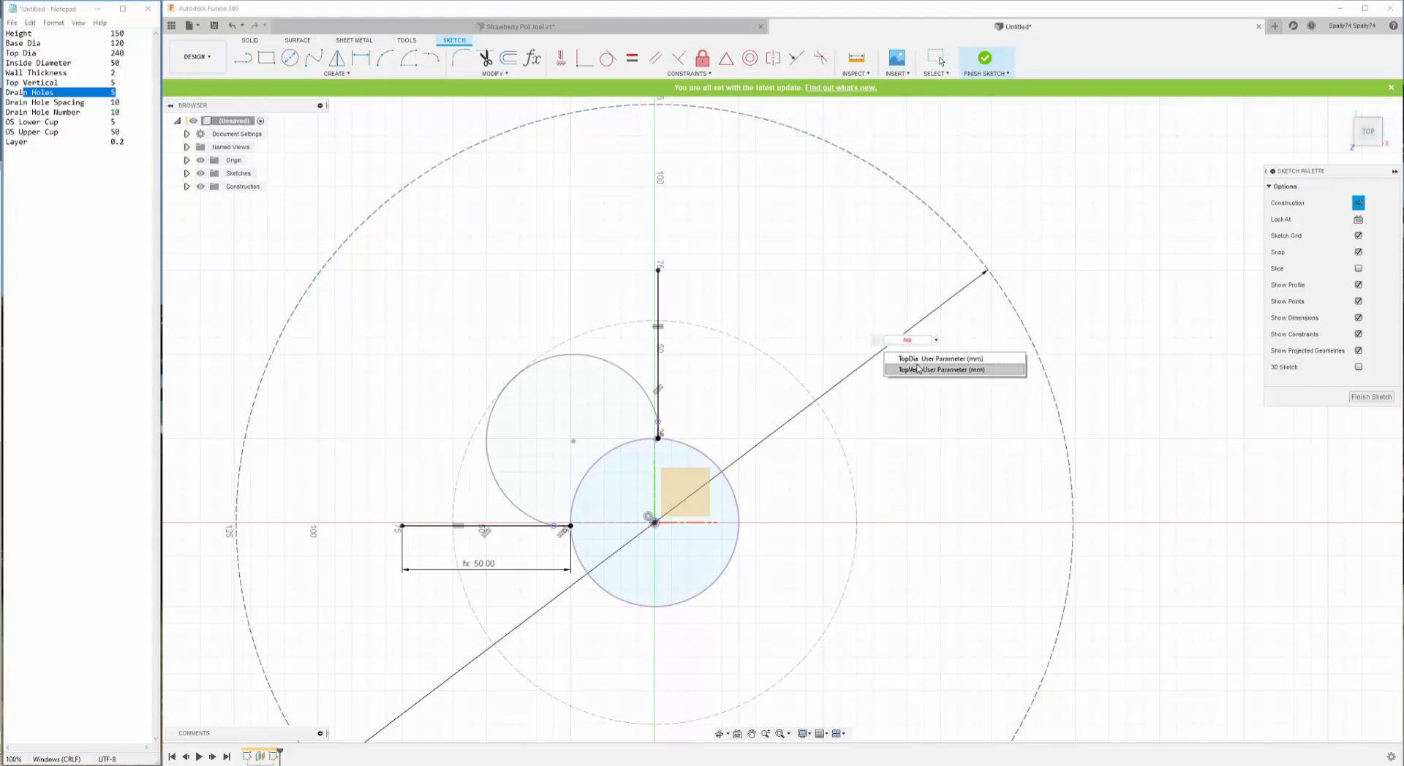
{"action": "left_click", "coordinate": [916, 361]}
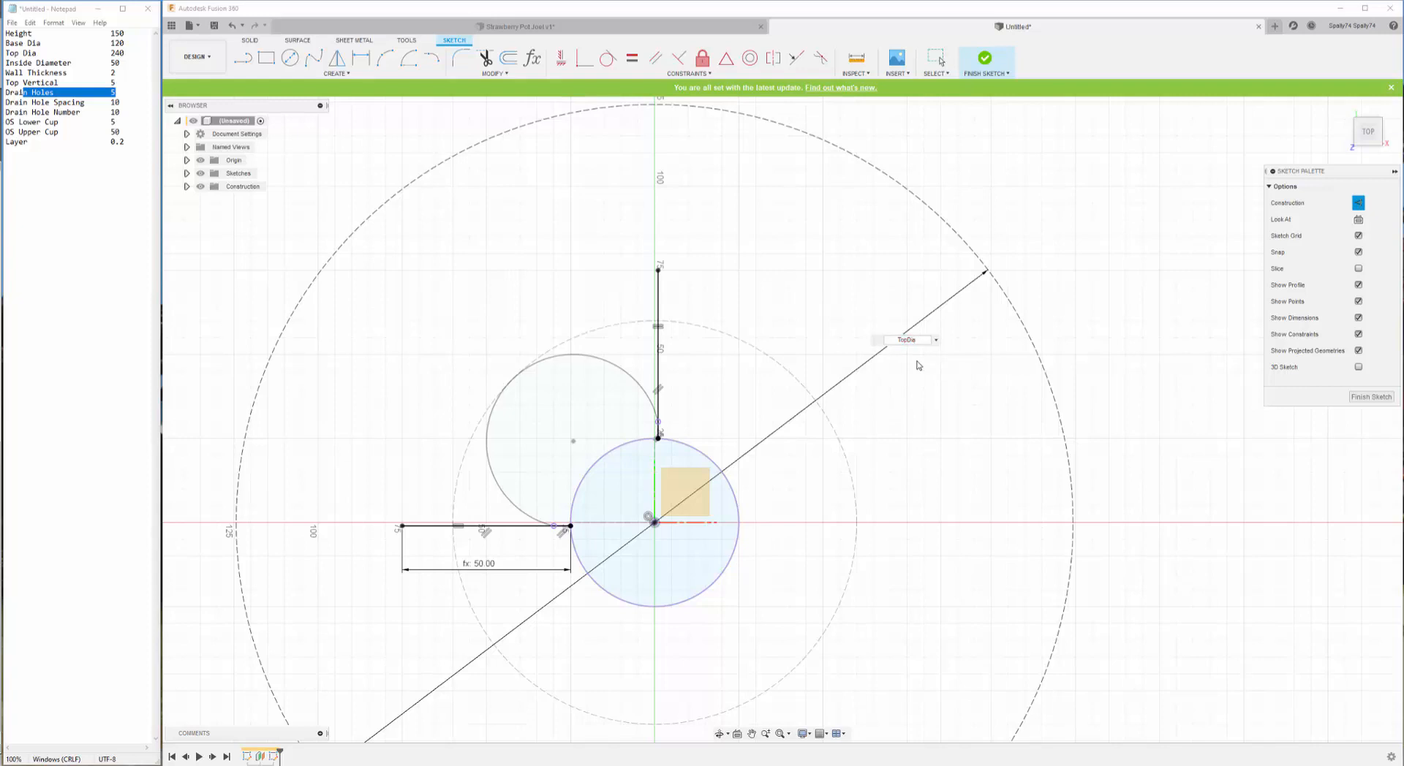
{"action": "key", "text": "Return"}
{"action": "scroll", "coordinate": [730, 179], "scroll_direction": "down", "scroll_amount": 3}
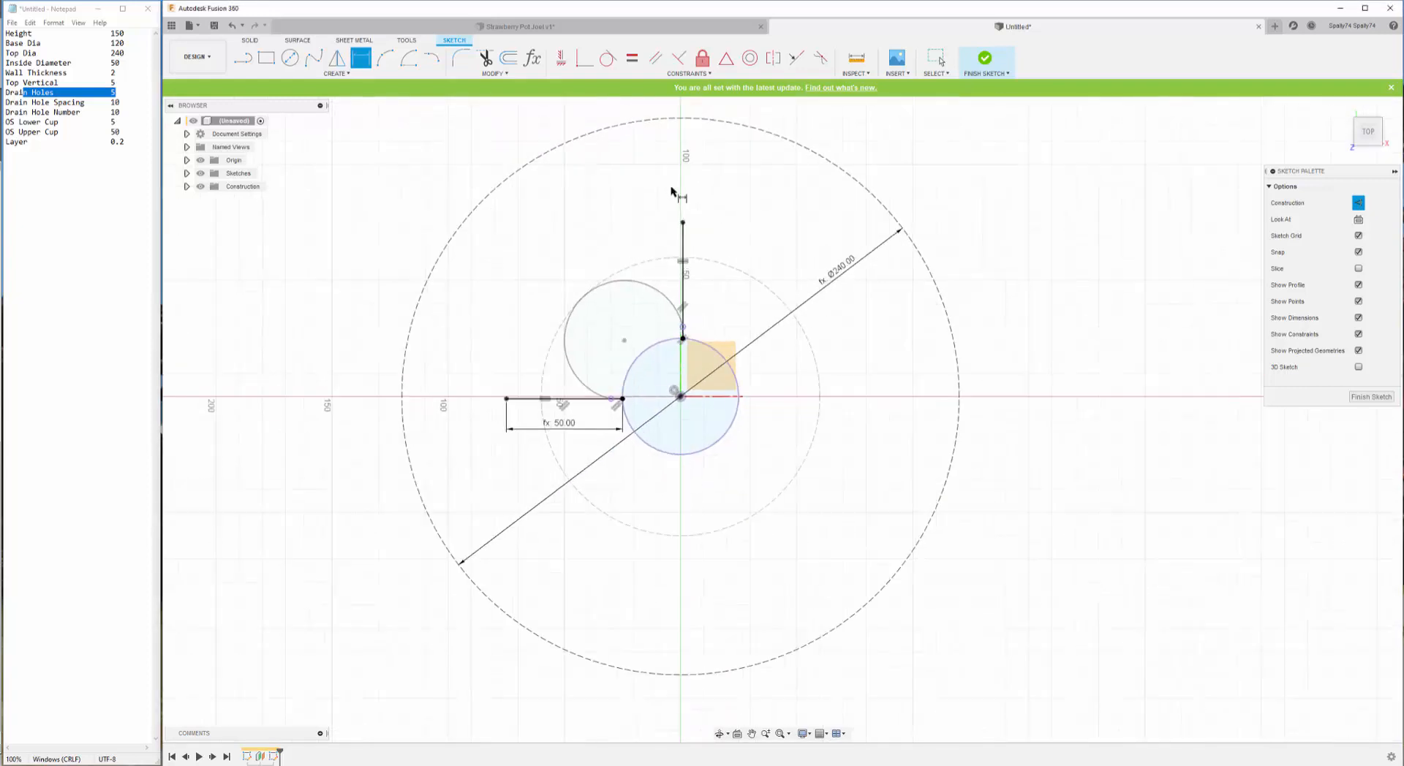
{"action": "key", "text": "Escape"}
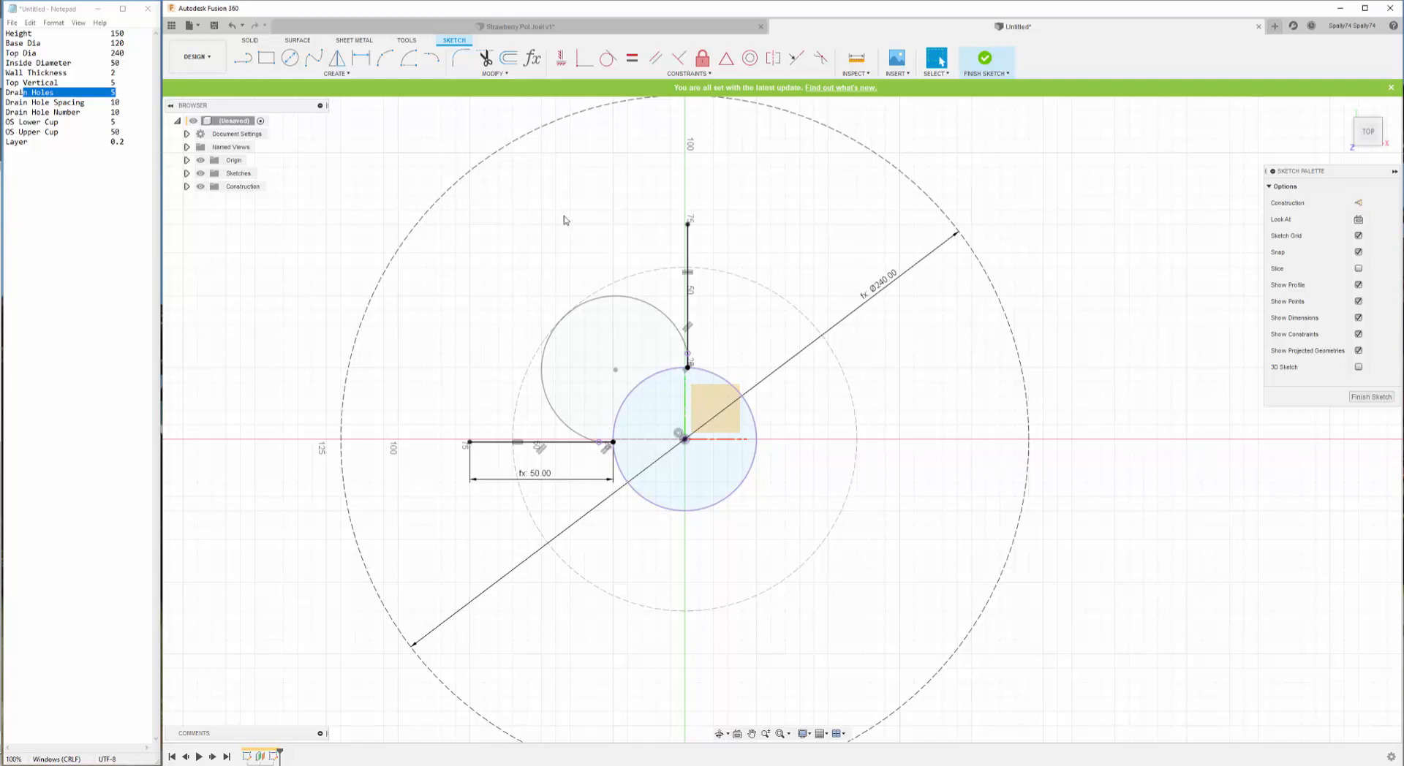
- Draw a 3-point arc joining the outer ends of the horizontal and vertical lines, tangent to the outer construction circle
{"action": "left_click", "coordinate": [384, 58]}
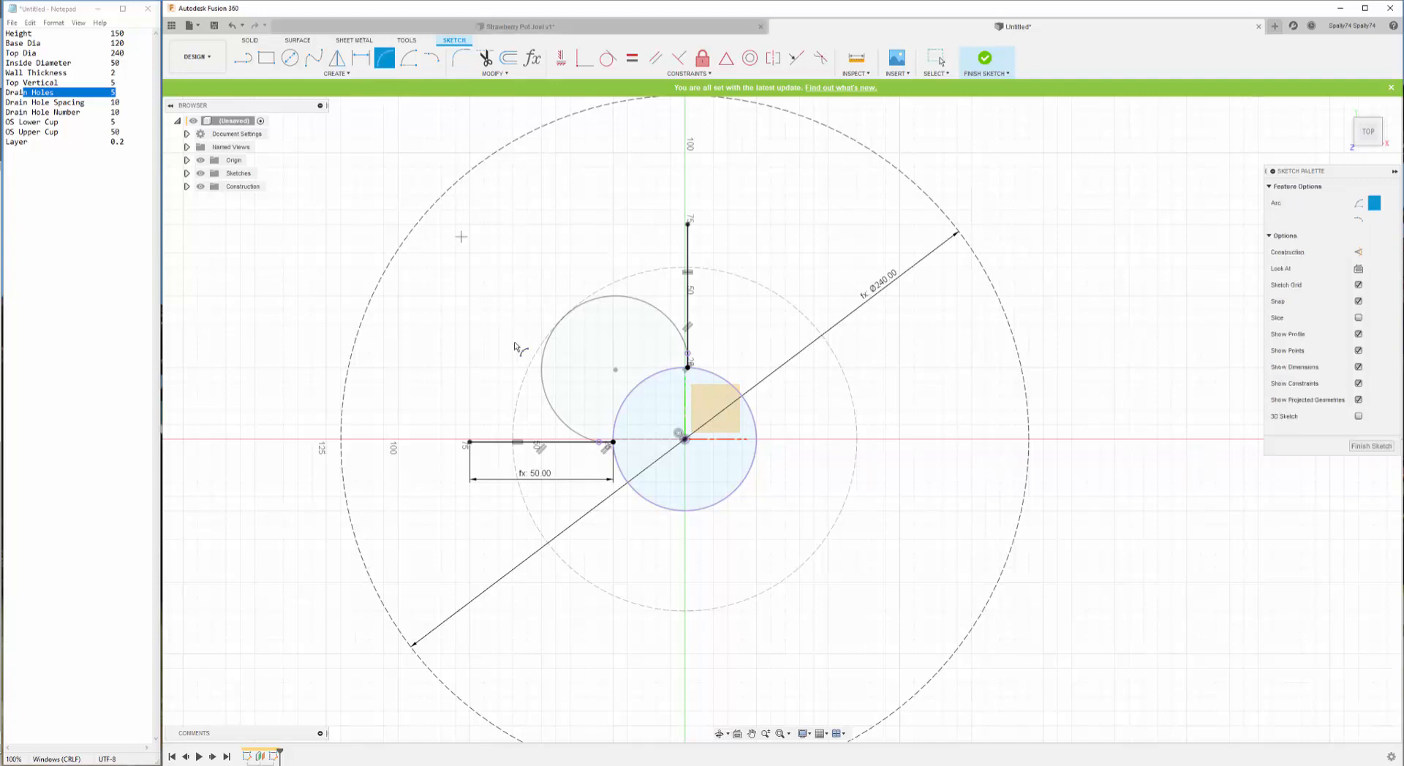
{"action": "left_click", "coordinate": [470, 442]}
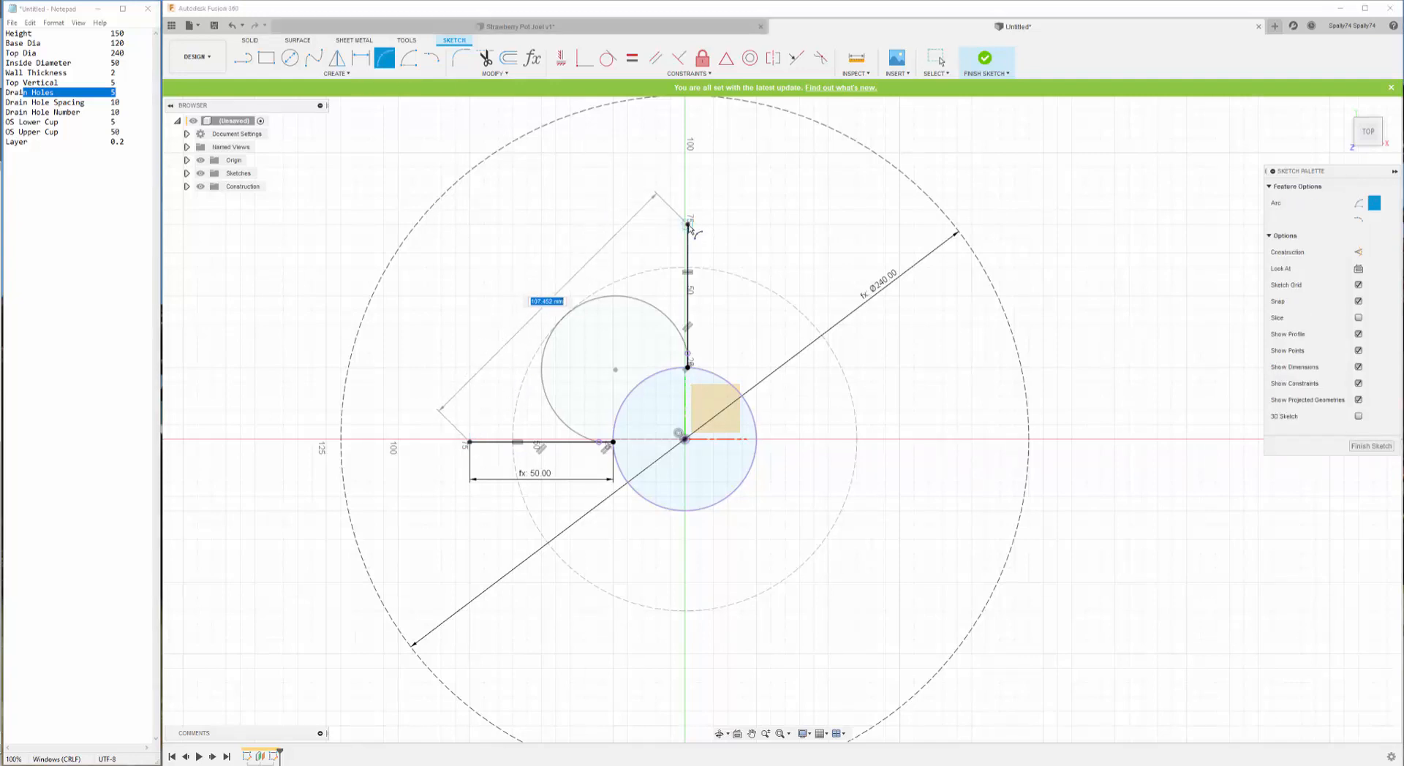
{"action": "left_click", "coordinate": [688, 224]}
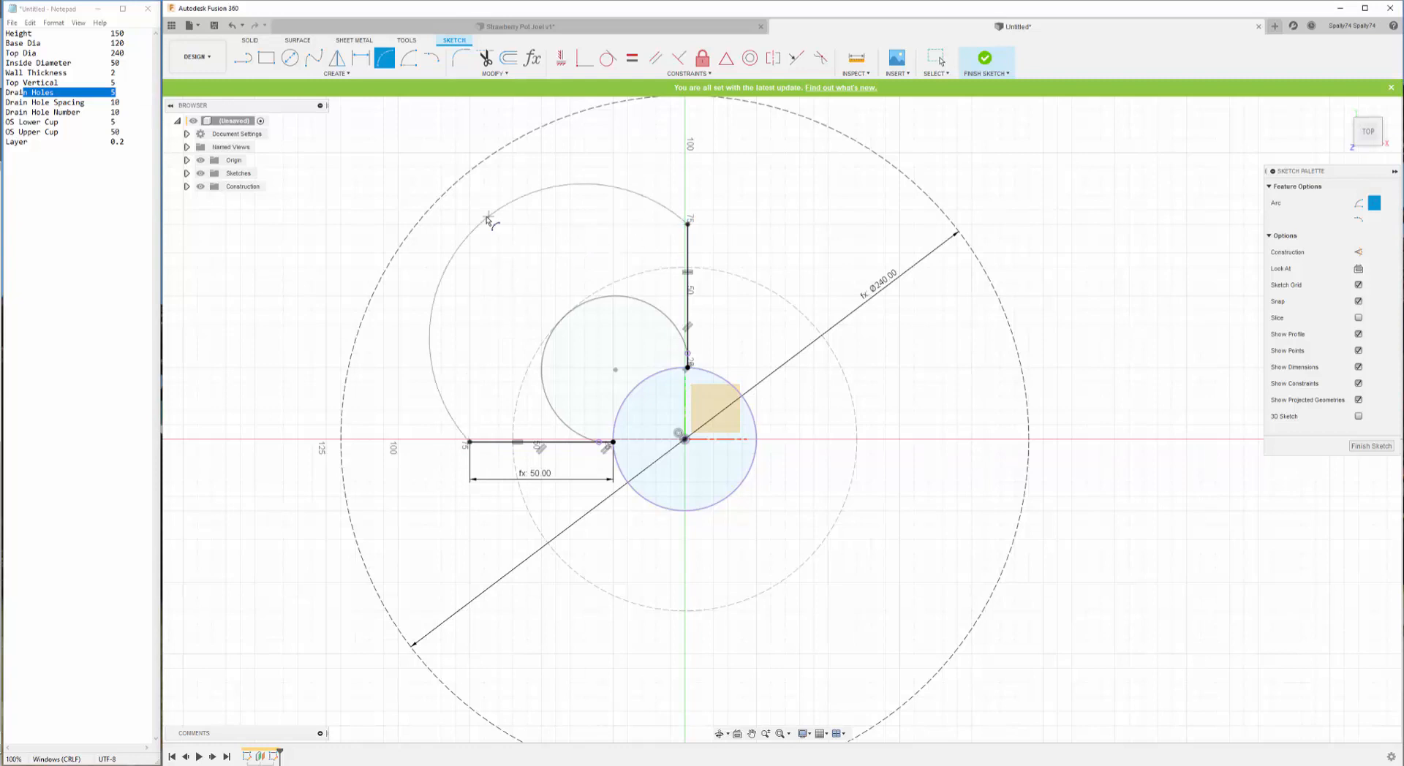
{"action": "left_click", "coordinate": [443, 195]}
{"action": "scroll", "coordinate": [386, 247], "scroll_direction": "down", "scroll_amount": 3}
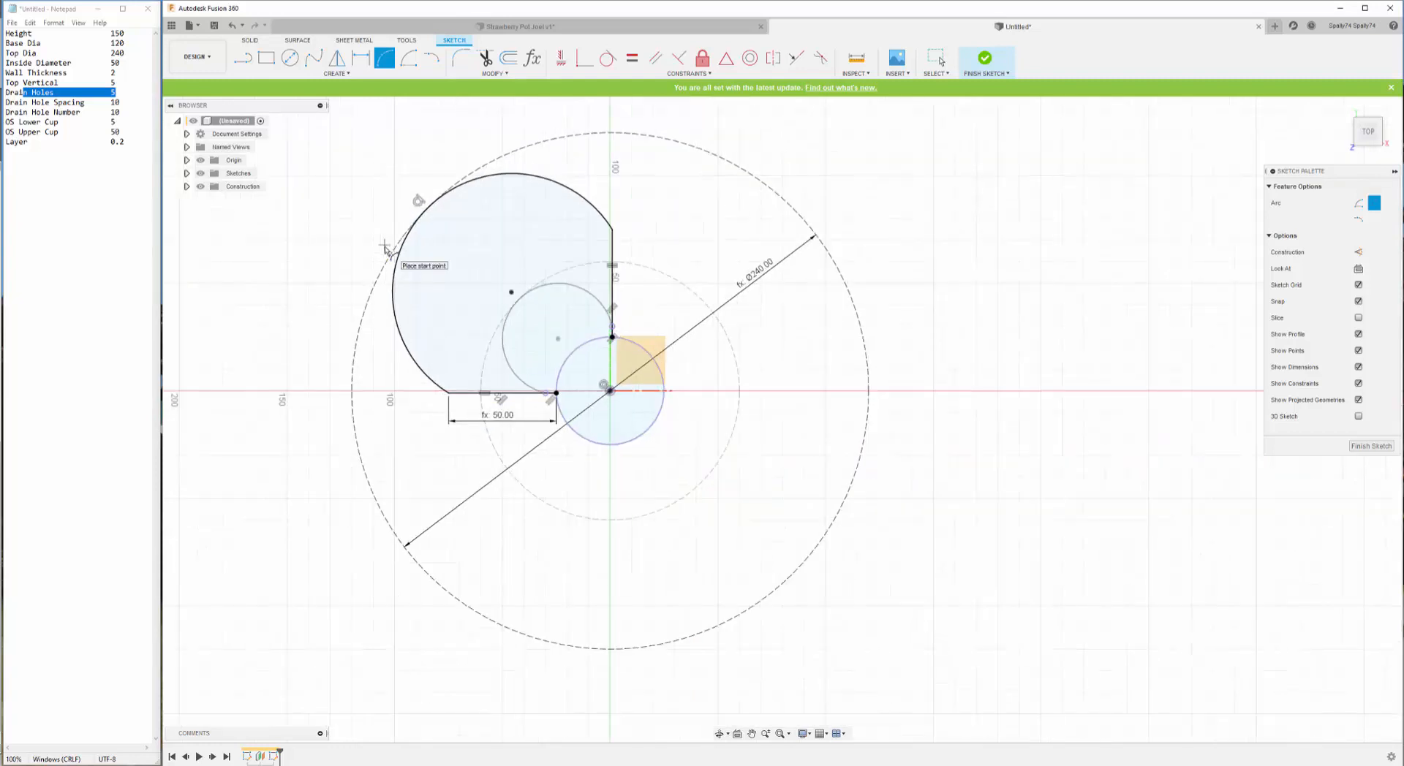
{"action": "scroll", "coordinate": [416, 245], "scroll_direction": "up", "scroll_amount": 3}
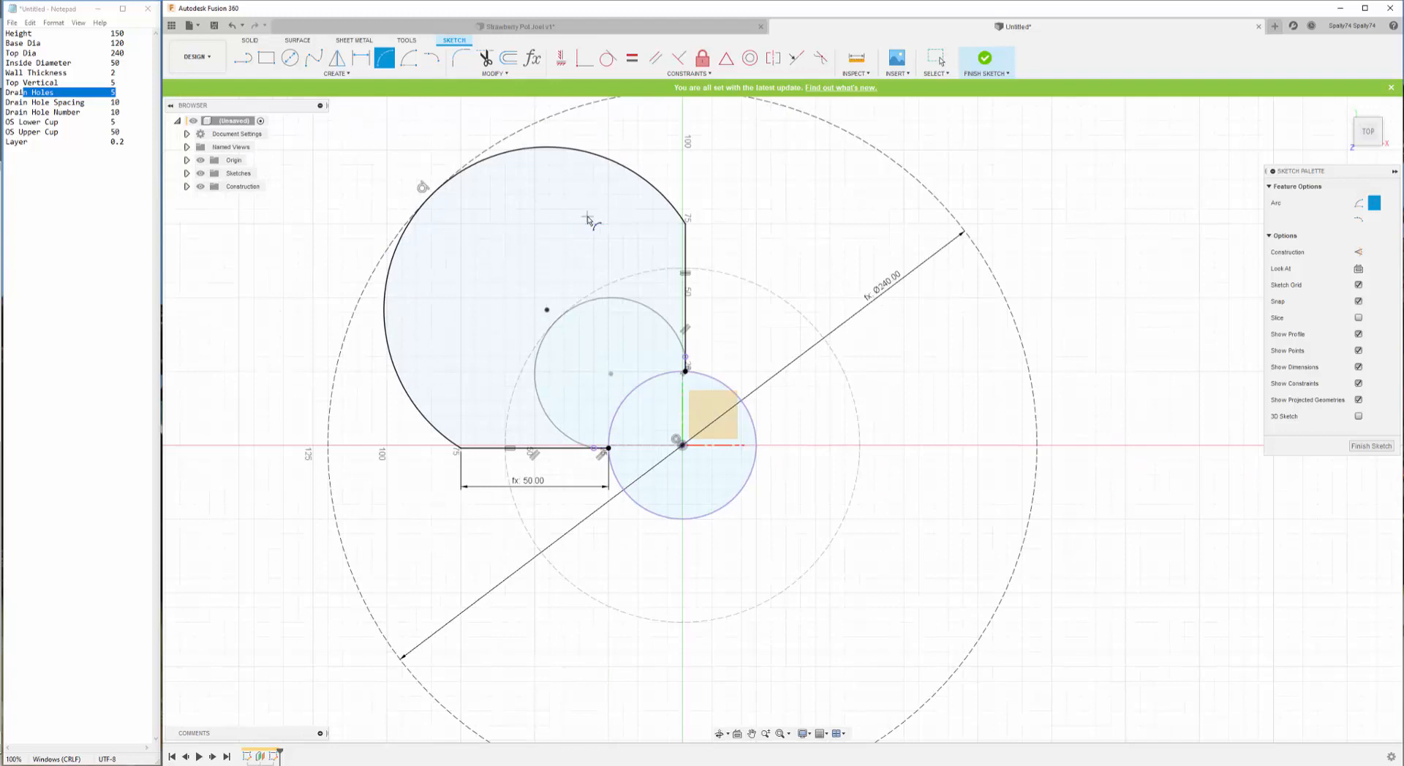
{"action": "scroll", "coordinate": [590, 223], "scroll_direction": "down", "scroll_amount": 2}
{"action": "key", "text": "Escape"}
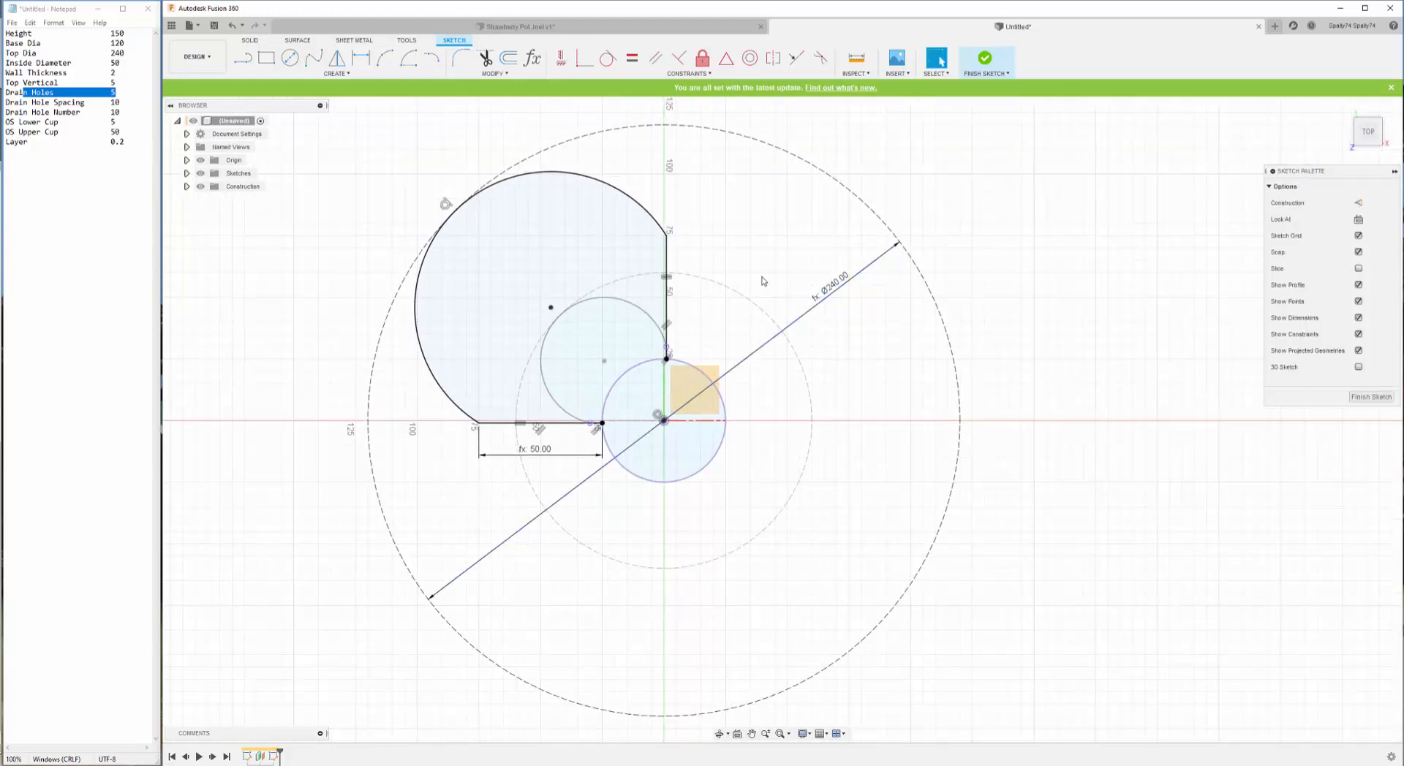
- Set the TopDia user parameter to 260 mm and finish the upper cup sketch
{"action": "left_click", "coordinate": [533, 59]}
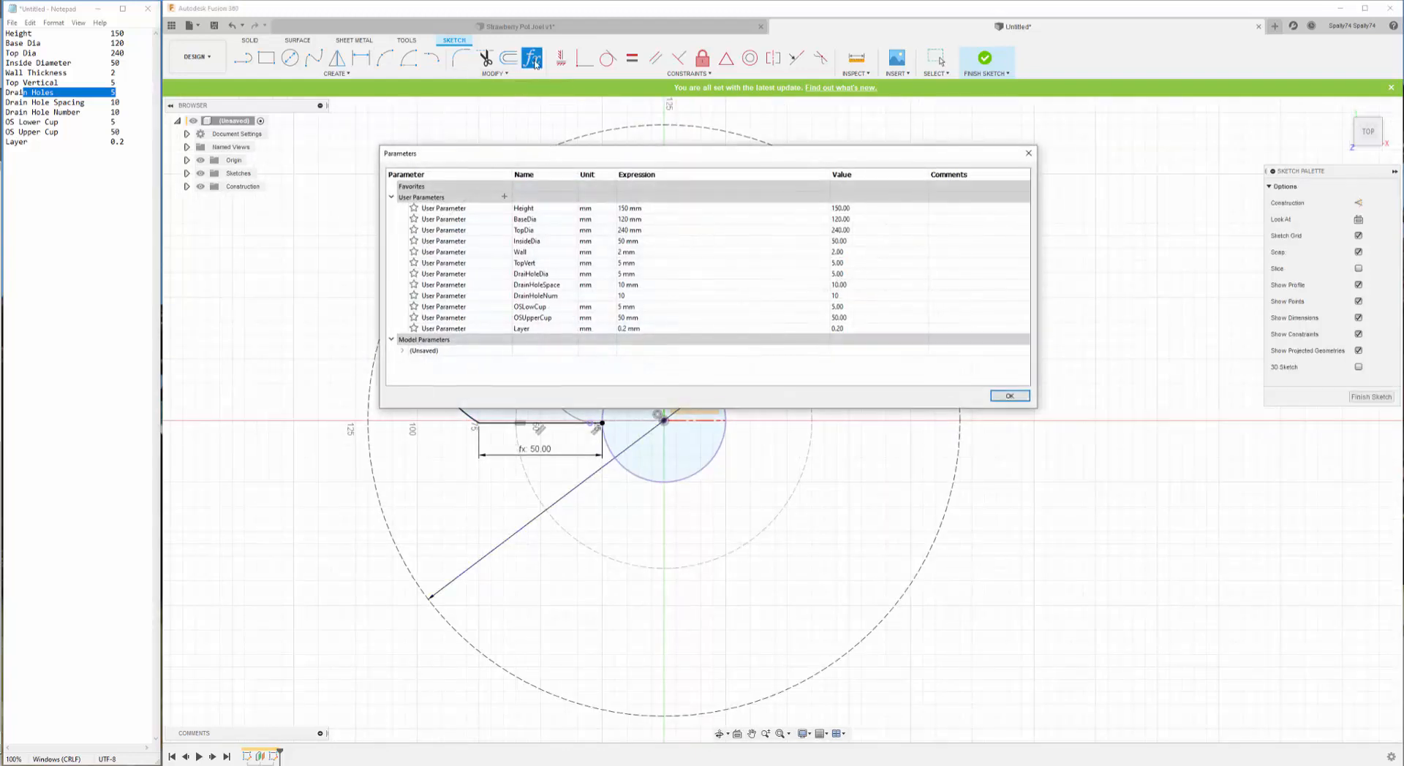
{"action": "double_click", "coordinate": [625, 230]}
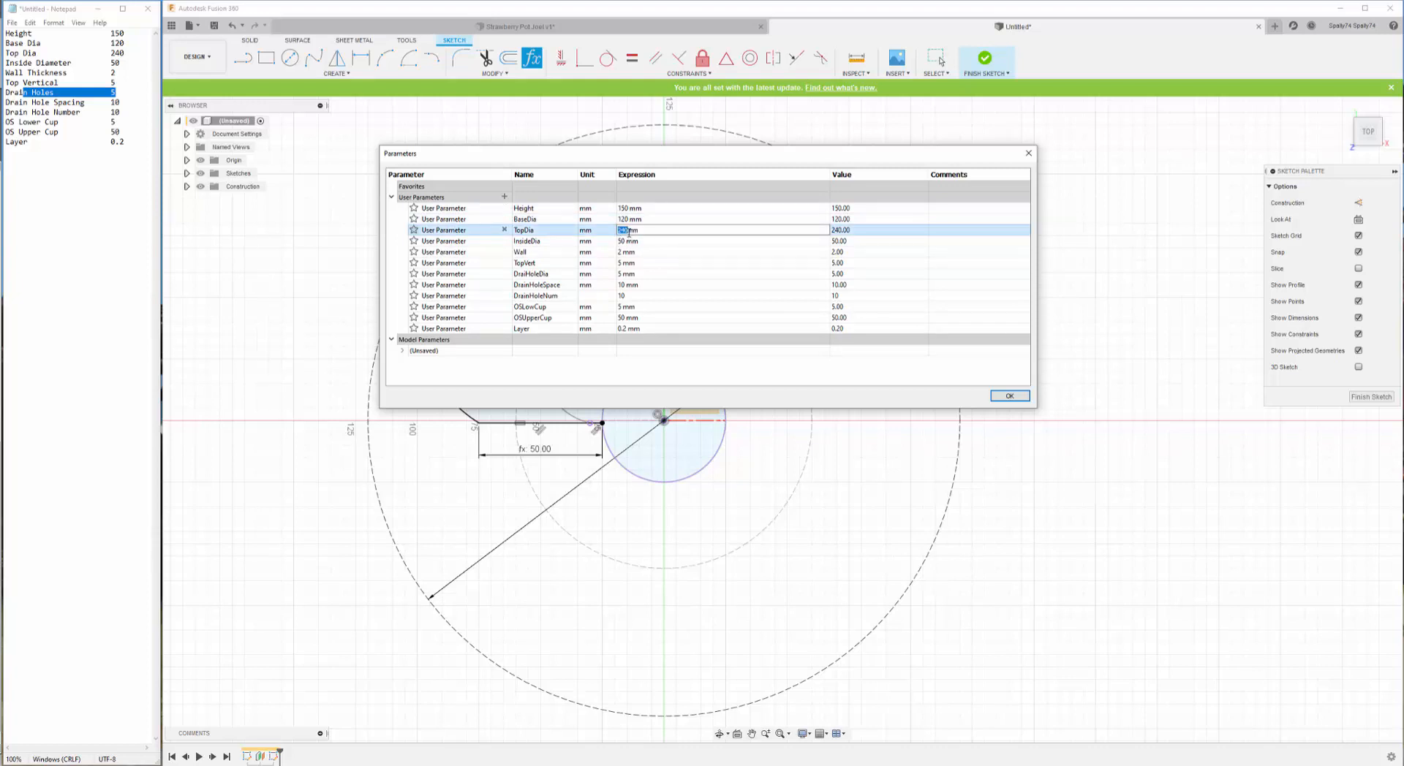
{"action": "key", "text": "Return"}
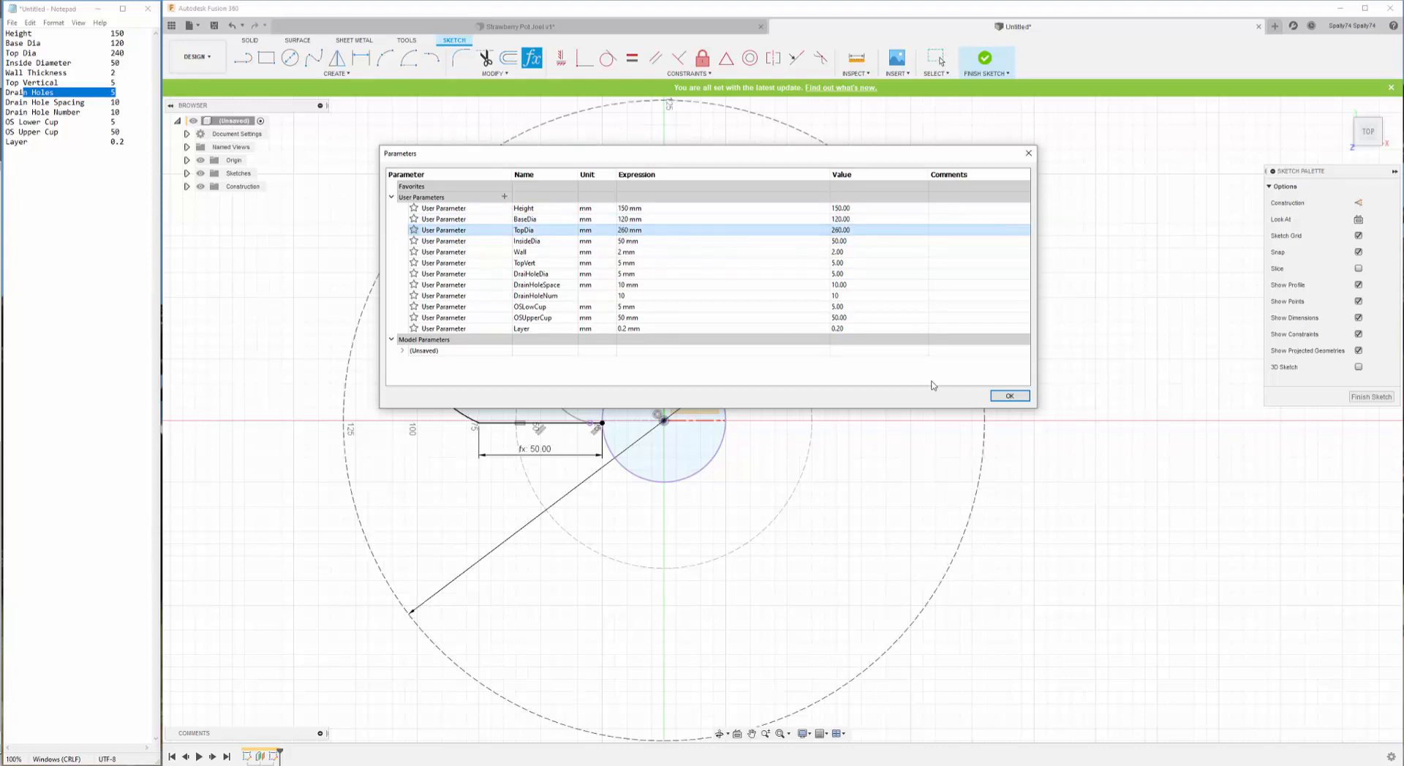
{"action": "left_click", "coordinate": [1009, 395]}
{"action": "scroll", "coordinate": [544, 219], "scroll_direction": "up", "scroll_amount": 3}
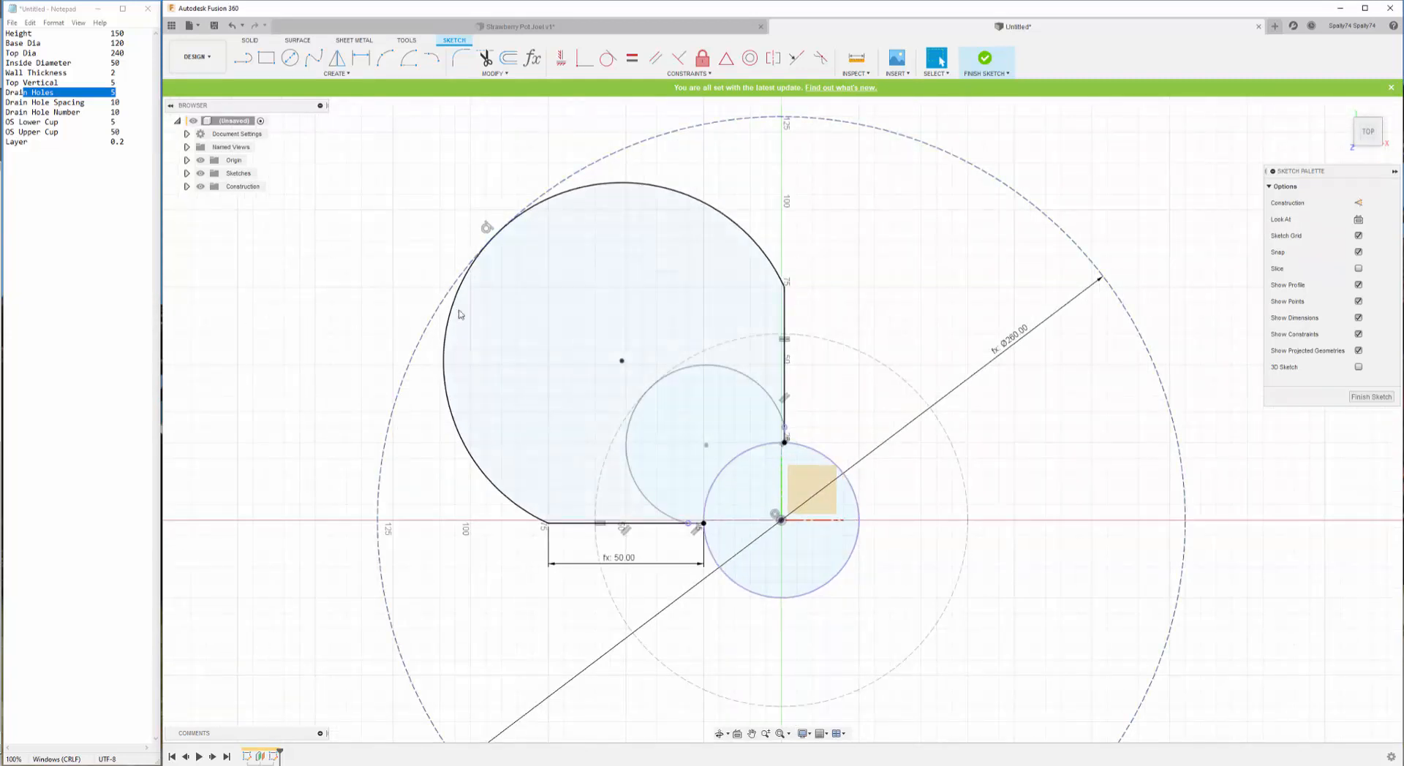
{"action": "scroll", "coordinate": [544, 362], "scroll_direction": "down", "scroll_amount": 1}
{"action": "scroll", "coordinate": [512, 356], "scroll_direction": "down", "scroll_amount": 1}
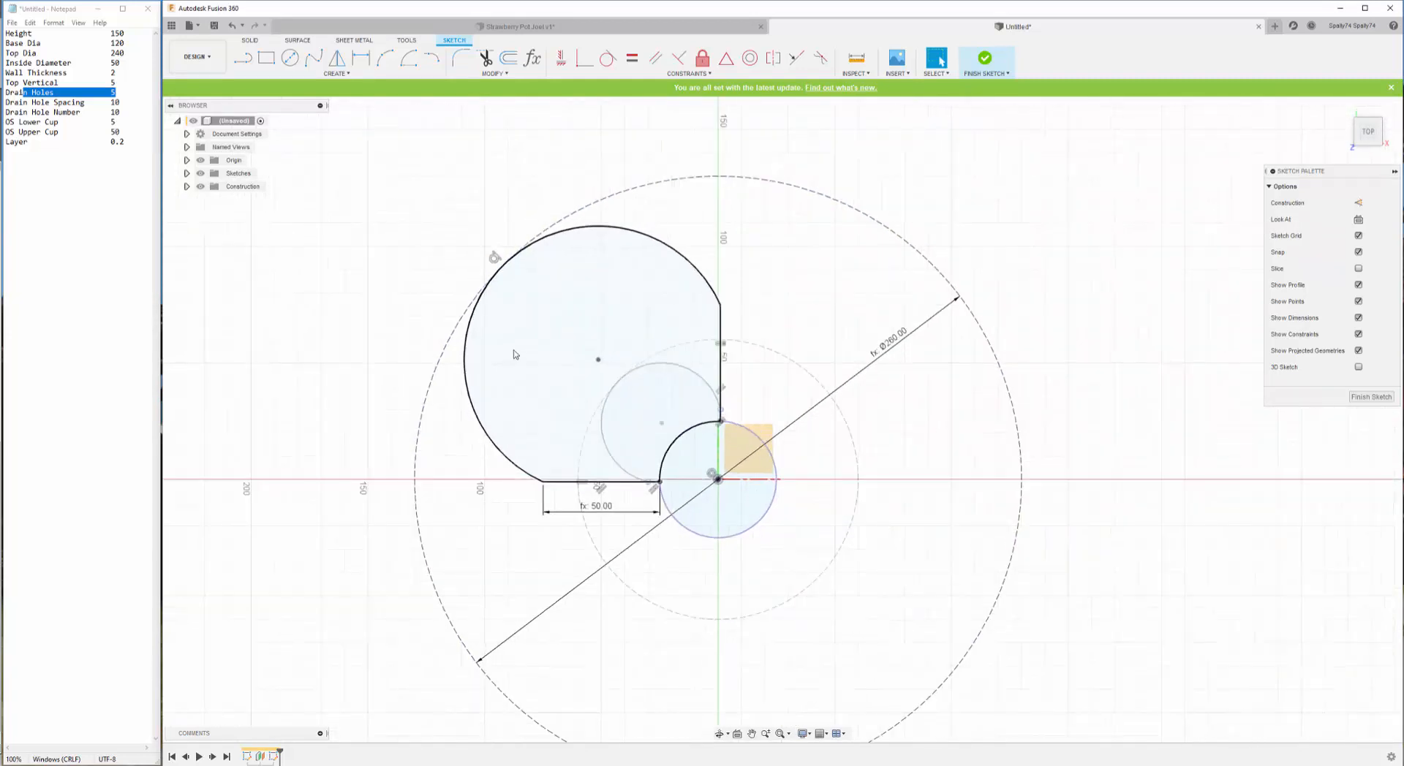
{"action": "left_click", "coordinate": [1350, 401]}
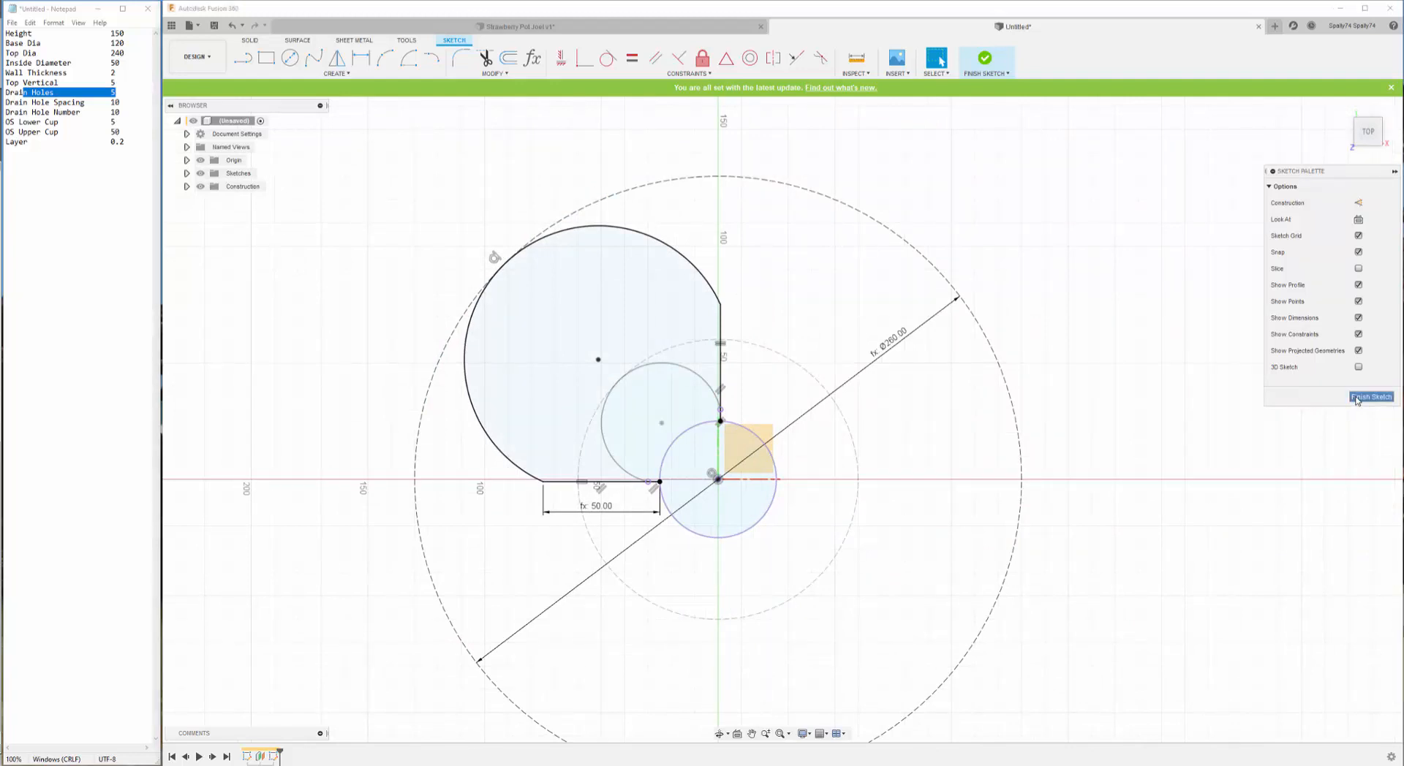
- Extrude the upper cup profile downward as a new body, with the distance set to -TopVert
{"action": "scroll", "coordinate": [974, 373], "scroll_direction": "down", "scroll_amount": 2}
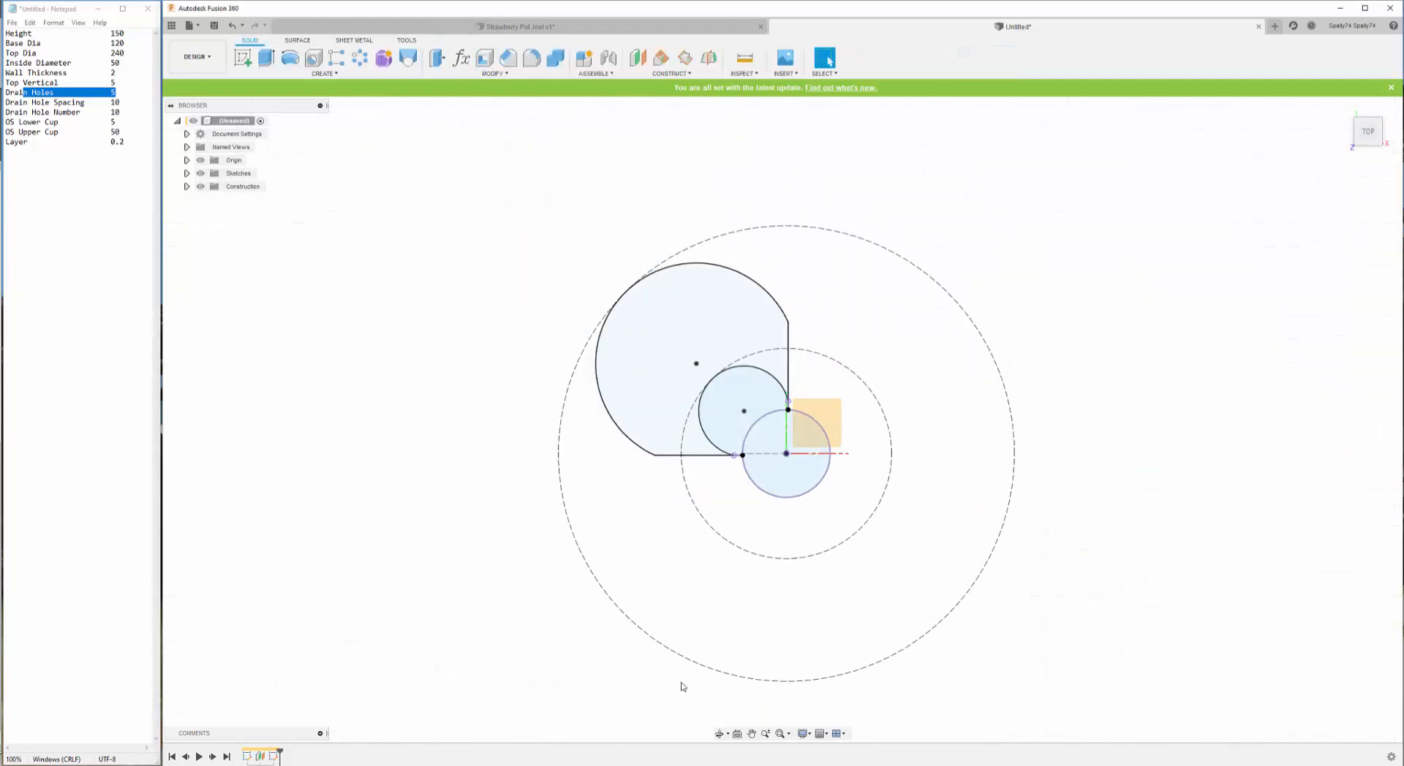
{"action": "left_click", "coordinate": [719, 734]}
{"action": "left_click_drag", "start_coordinate": [705, 574], "coordinate": [678, 538]}
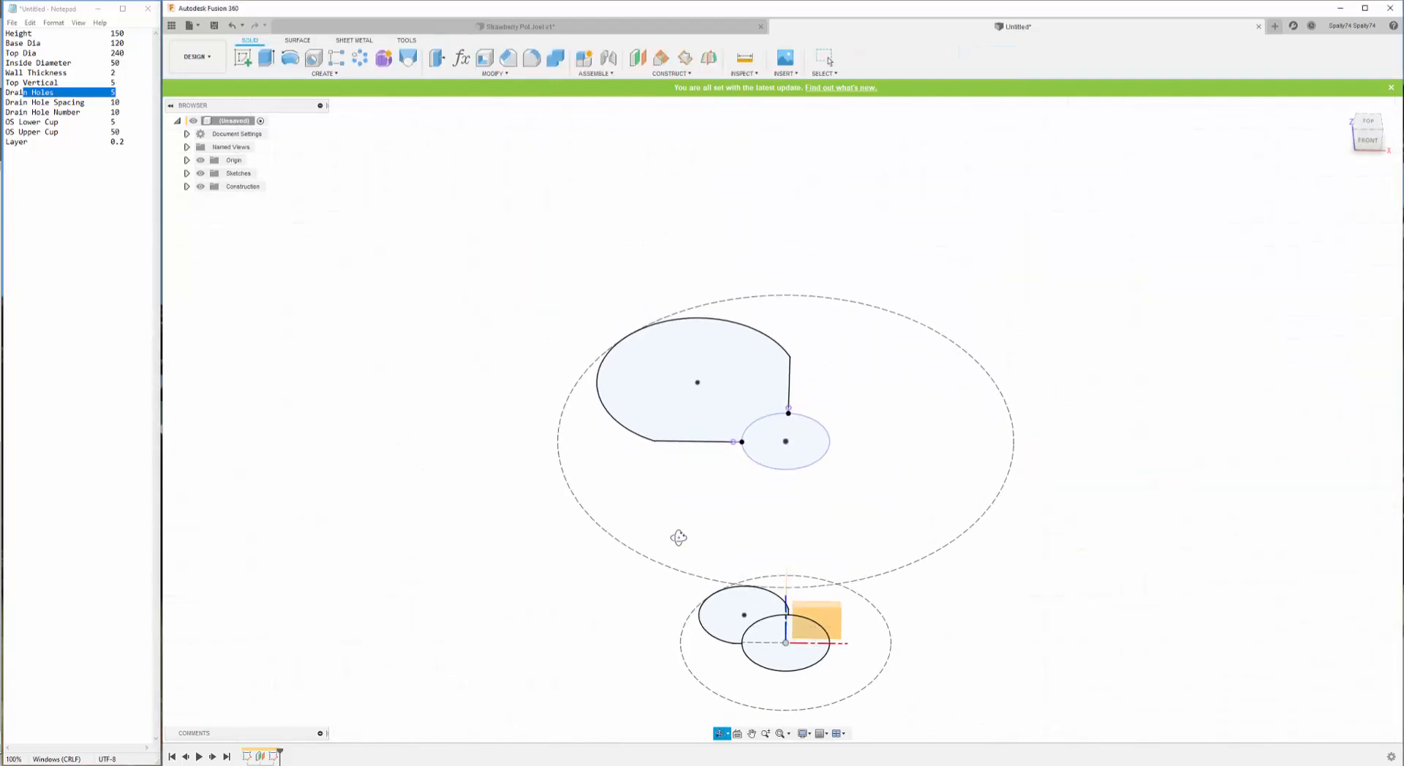
{"action": "scroll", "coordinate": [679, 538], "scroll_direction": "down", "scroll_amount": 3}
{"action": "scroll", "coordinate": [862, 474], "scroll_direction": "up", "scroll_amount": 3}
{"action": "scroll", "coordinate": [554, 413], "scroll_direction": "down", "scroll_amount": 2}
{"action": "scroll", "coordinate": [554, 418], "scroll_direction": "up", "scroll_amount": 2}
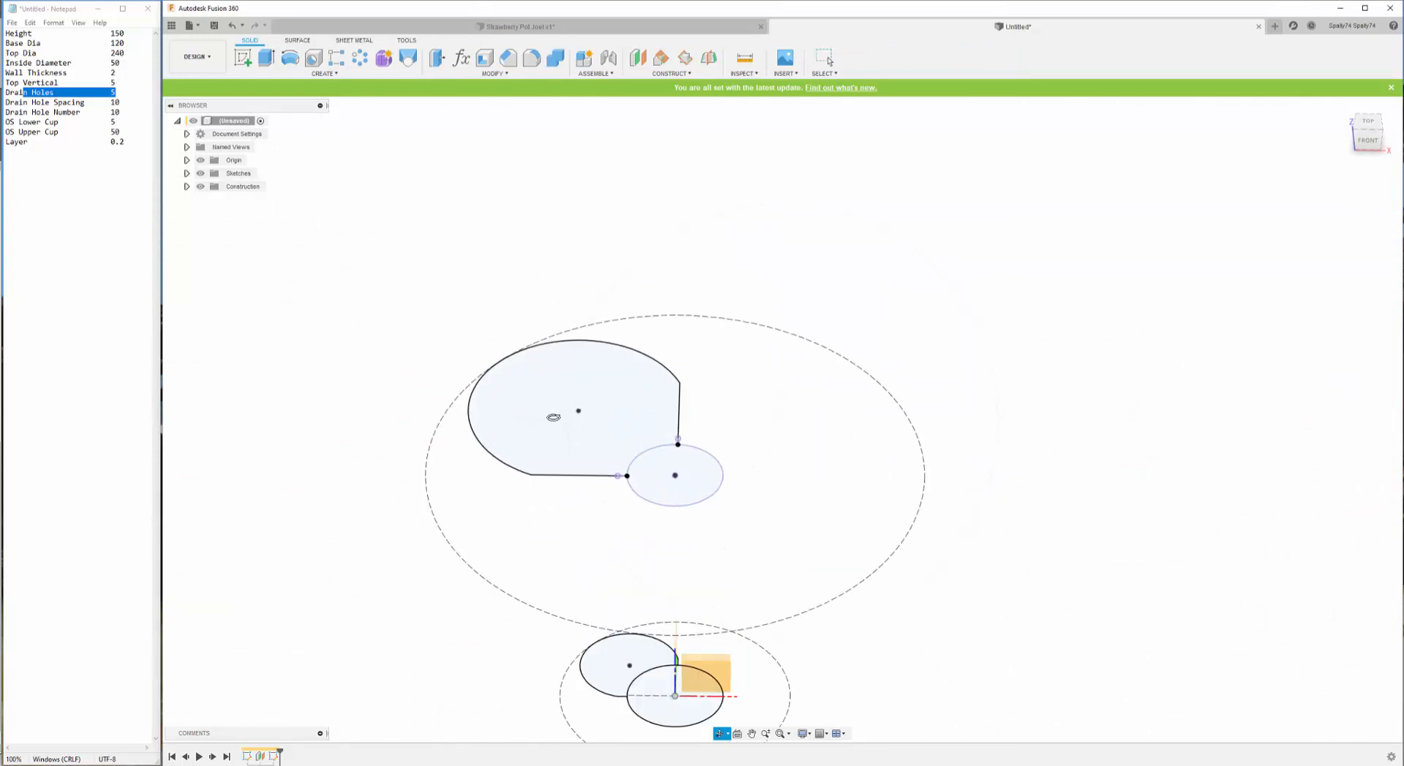
{"action": "key", "text": "Escape"}
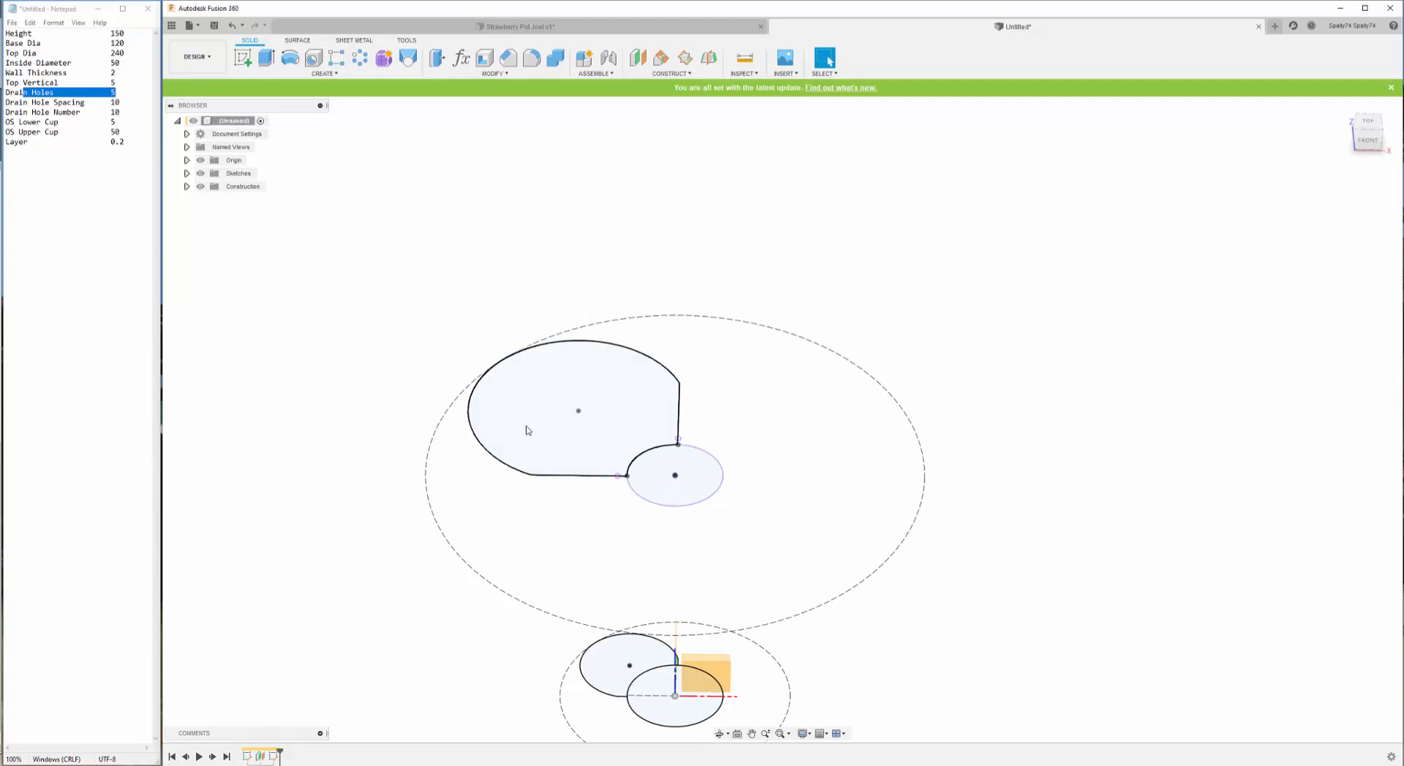
{"action": "scroll", "coordinate": [621, 435], "scroll_direction": "down", "scroll_amount": 3}
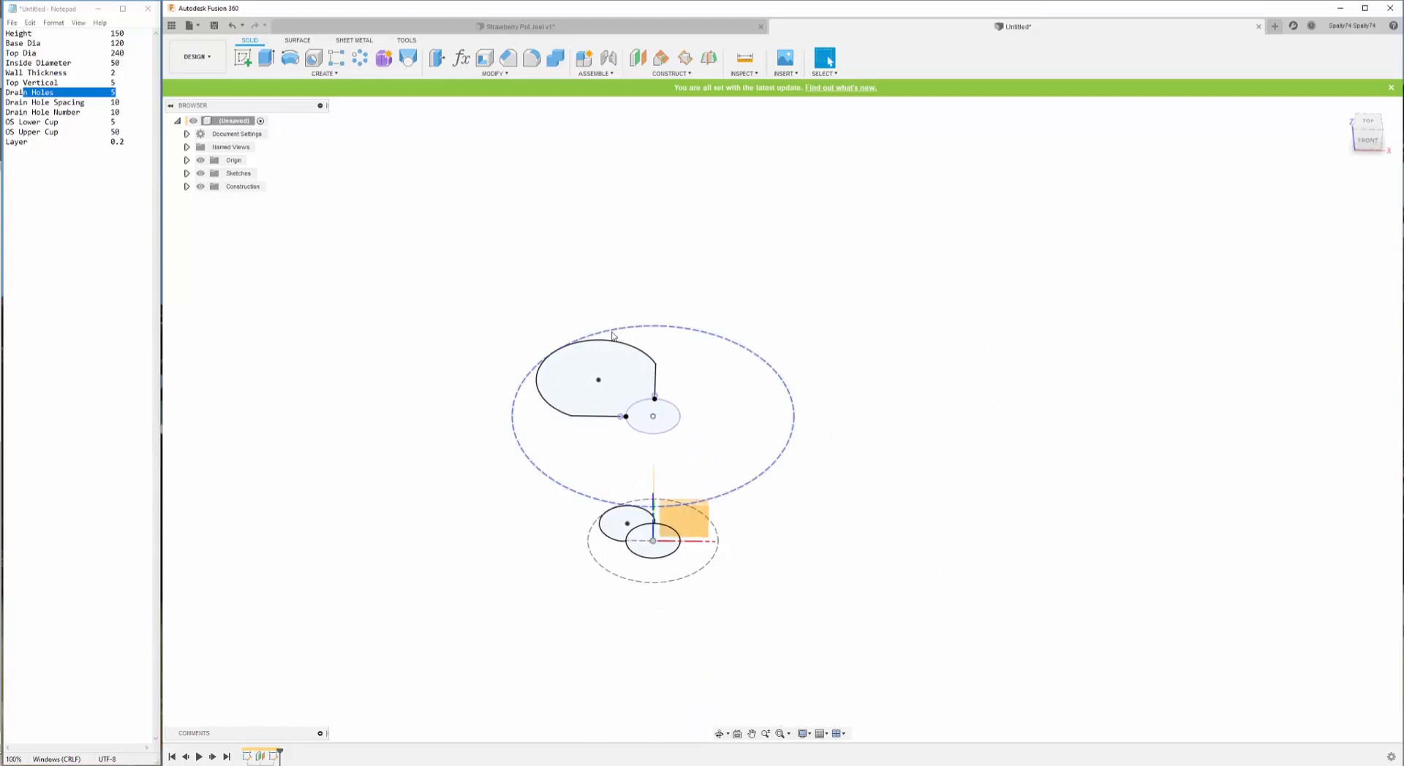
{"action": "scroll", "coordinate": [597, 372], "scroll_direction": "up", "scroll_amount": 2}
{"action": "scroll", "coordinate": [597, 373], "scroll_direction": "up", "scroll_amount": 1}
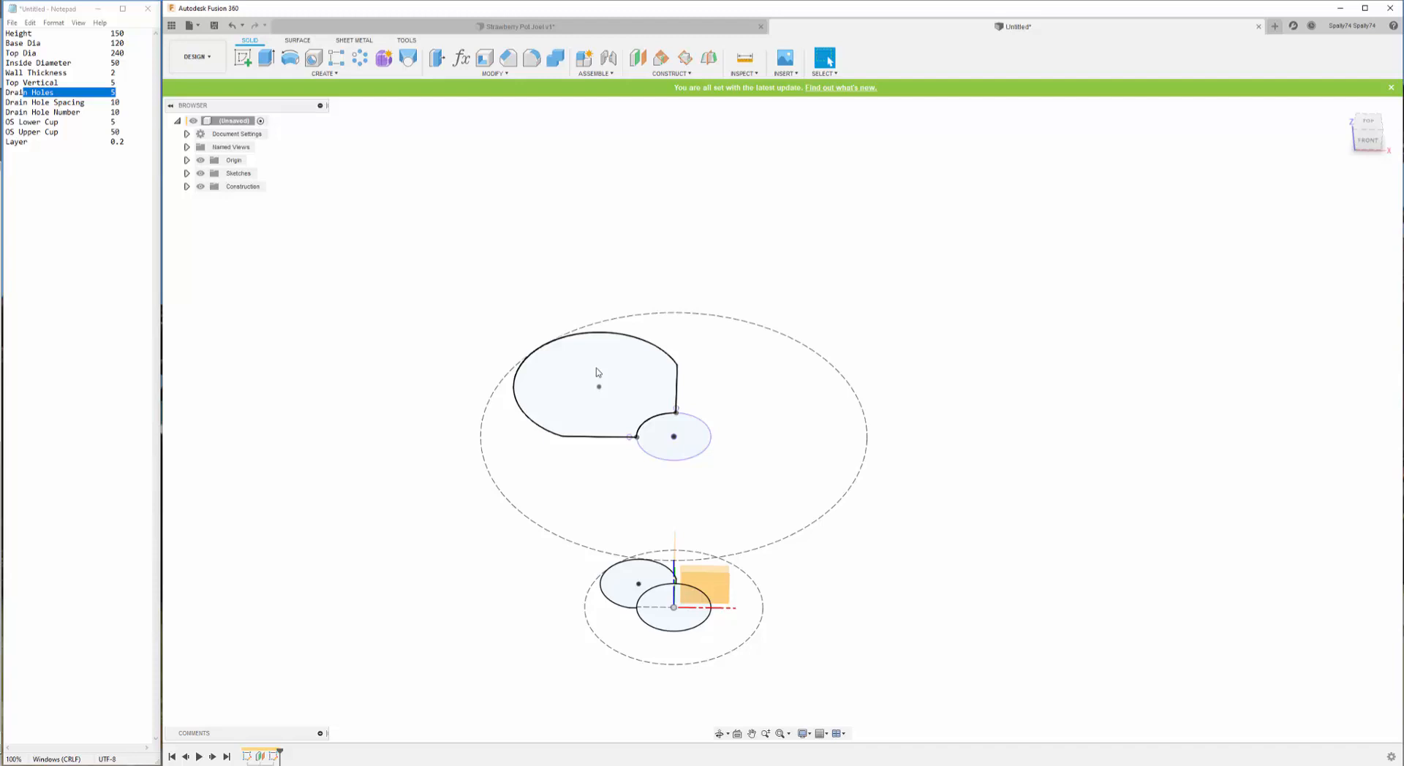
{"action": "left_click", "coordinate": [576, 394]}
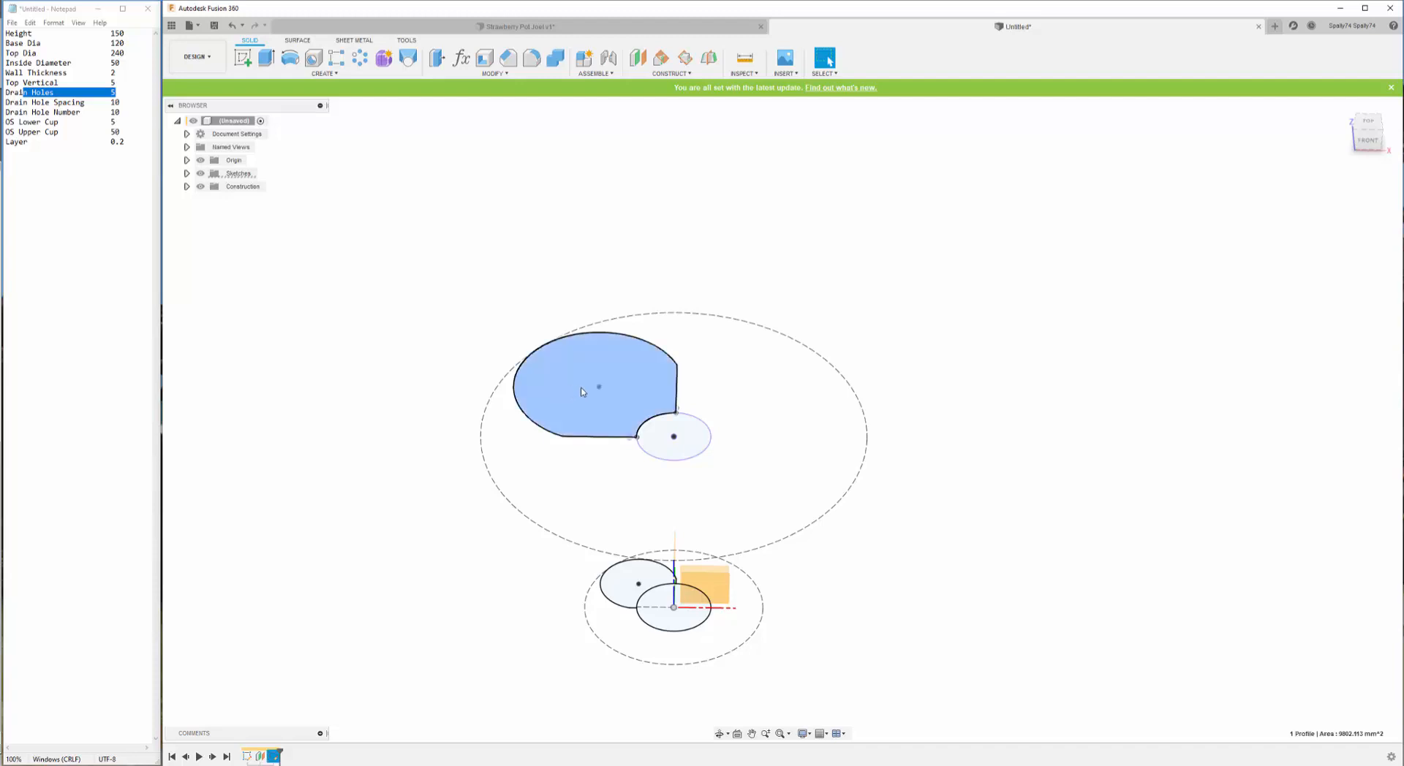
{"action": "key", "text": "e"}
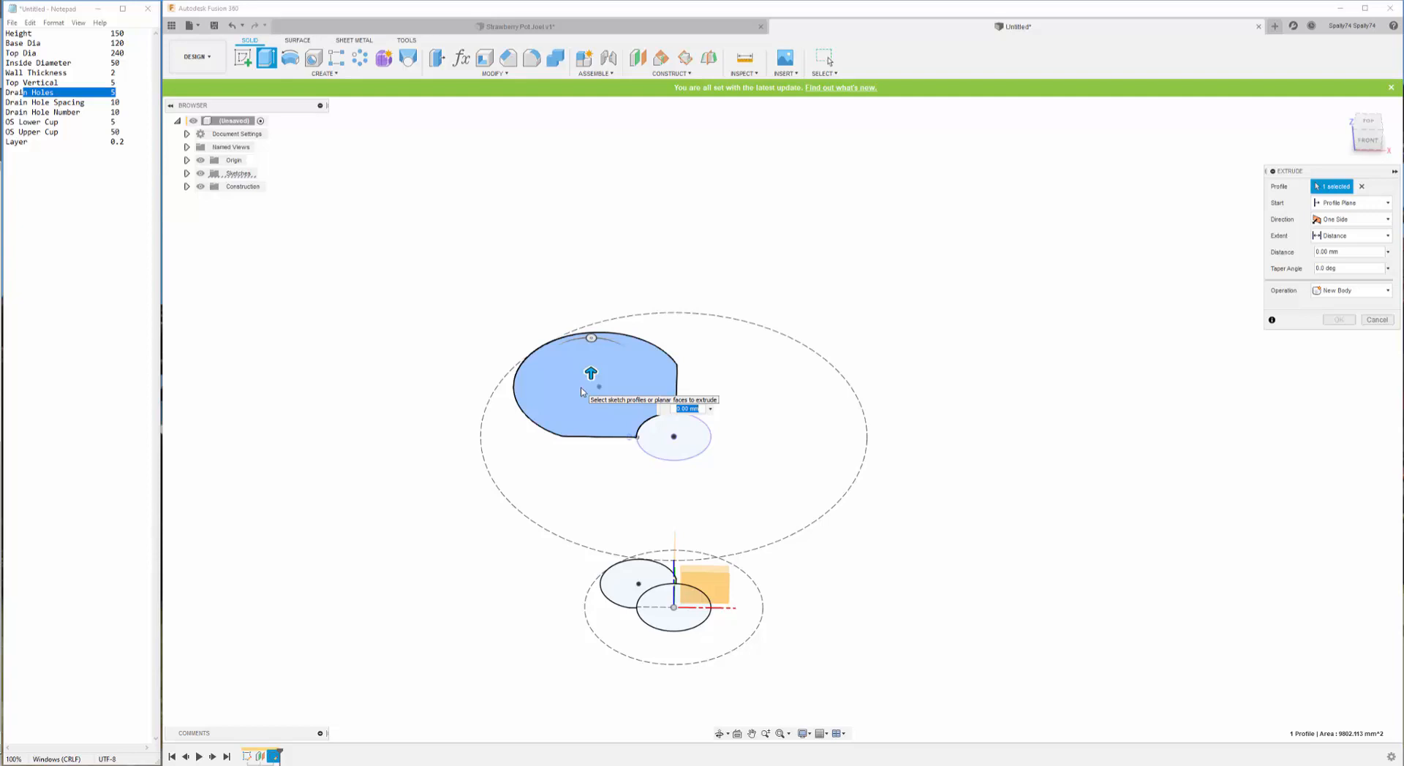
{"action": "key", "text": "BackSpace"}
{"action": "type", "text": "top"}
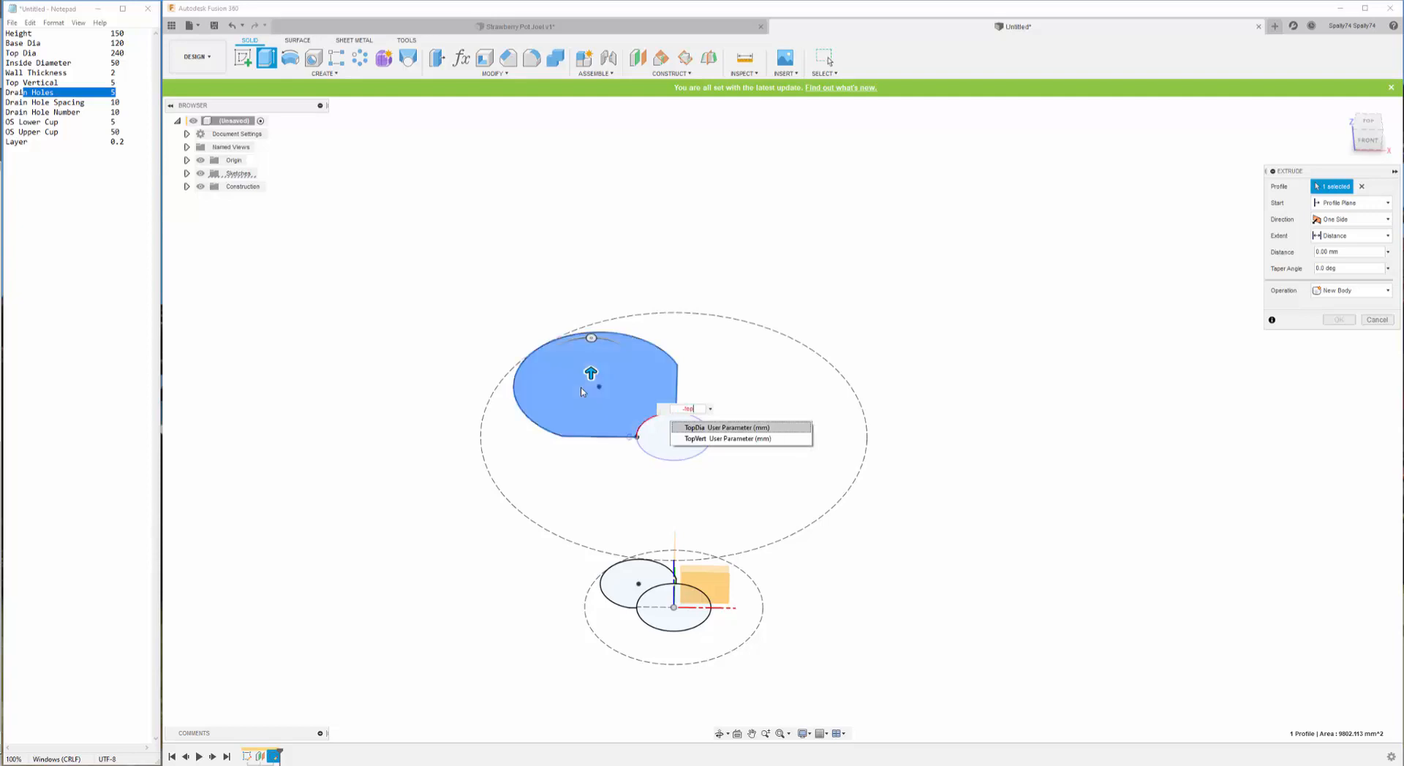
{"action": "left_click", "coordinate": [695, 439]}
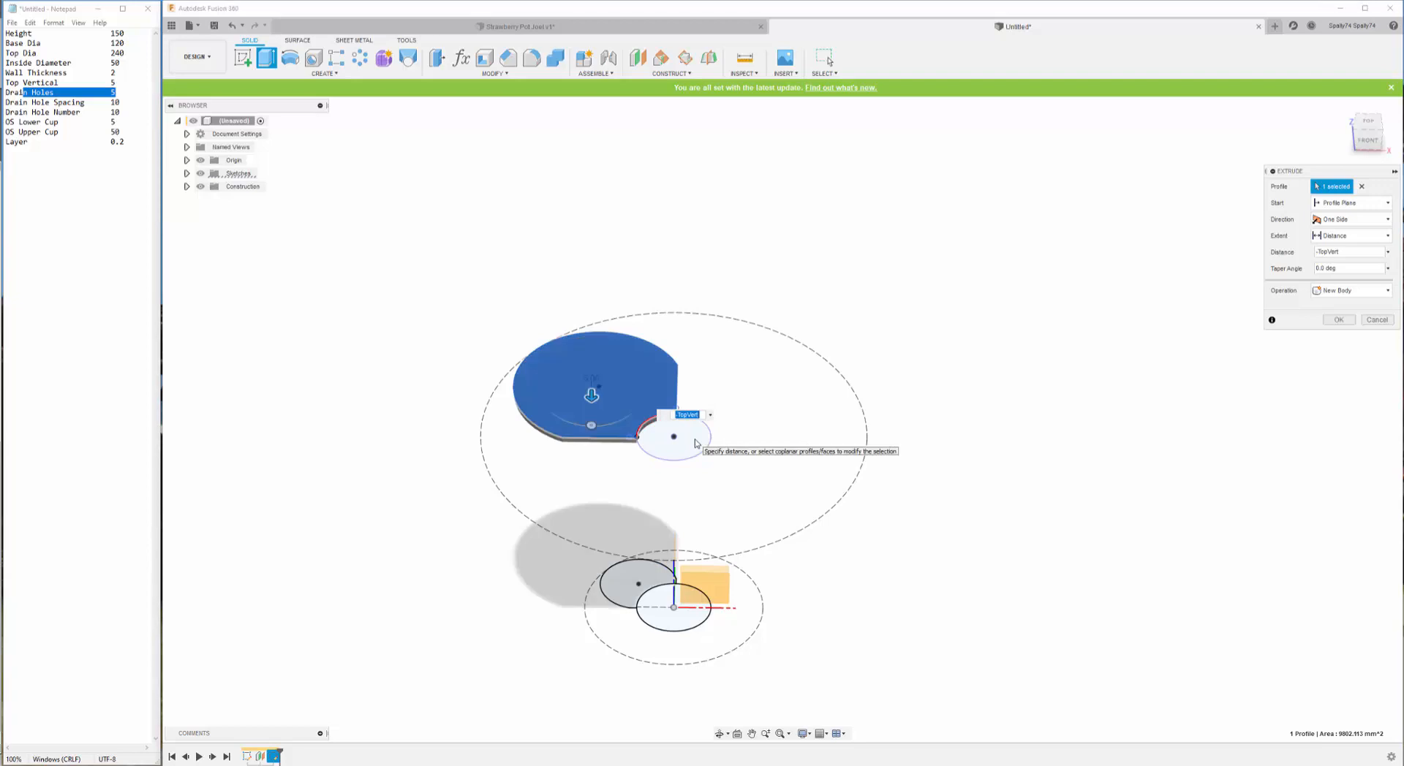
{"action": "key", "text": "Return"}
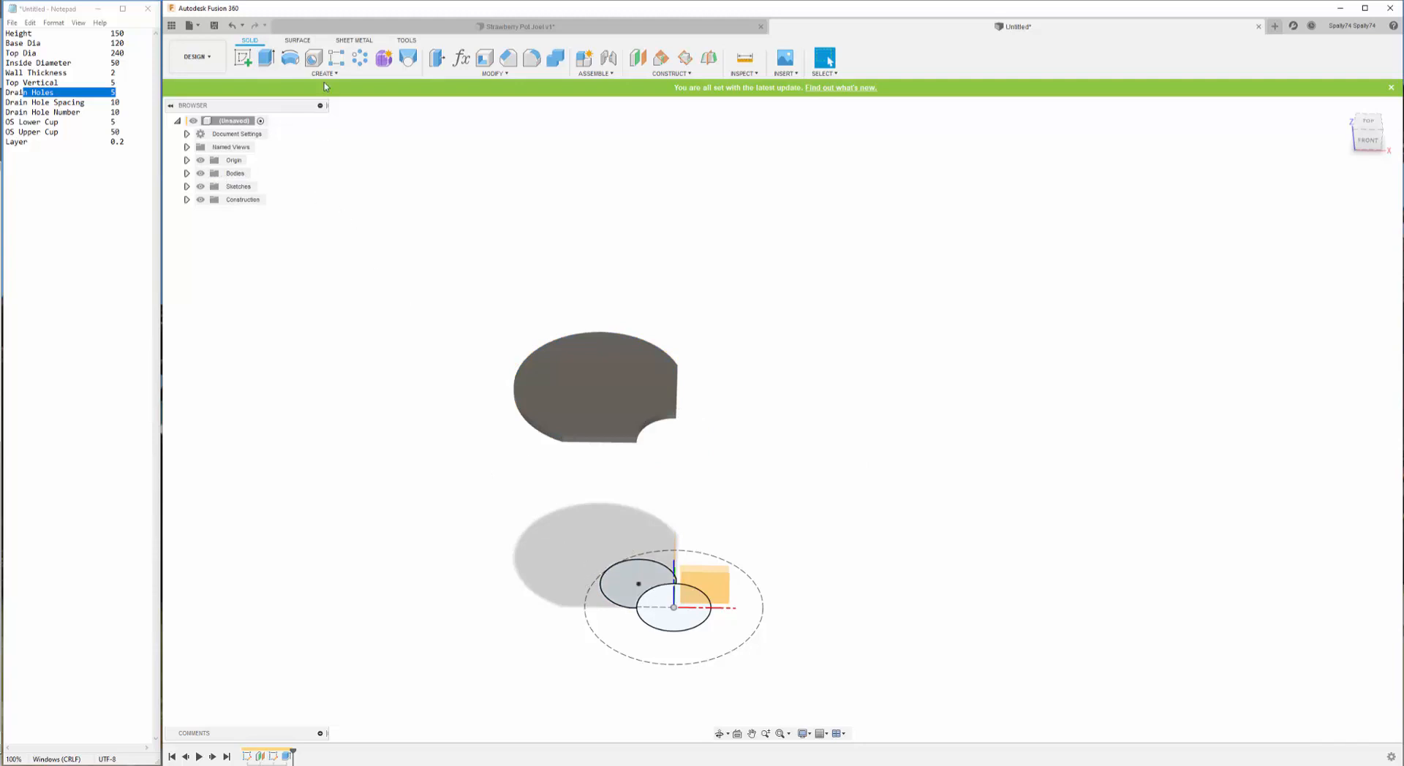
- Loft from the lower cup profile to the underside face of the extruded rim
{"action": "left_click", "coordinate": [408, 57]}
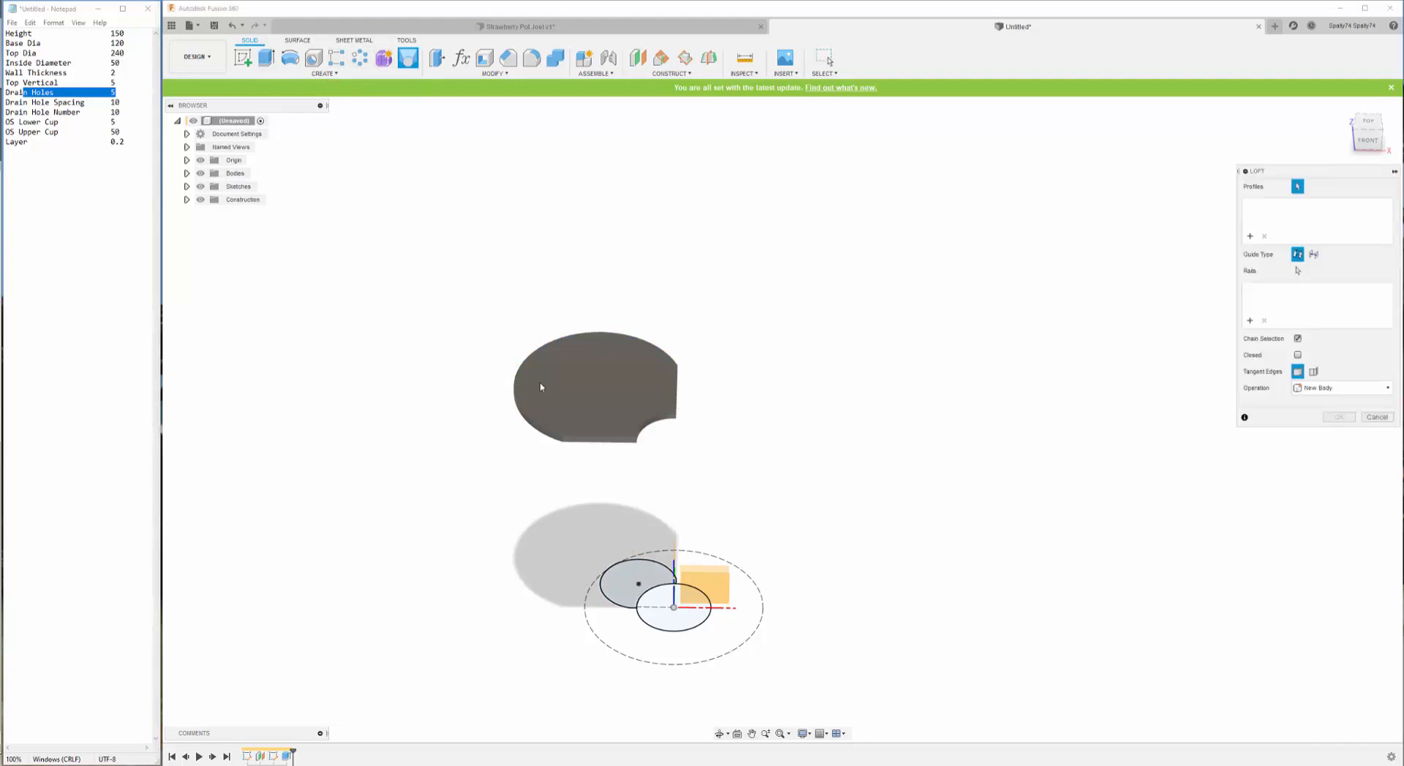
{"action": "left_click", "coordinate": [622, 589]}
{"action": "left_click", "coordinate": [719, 733]}
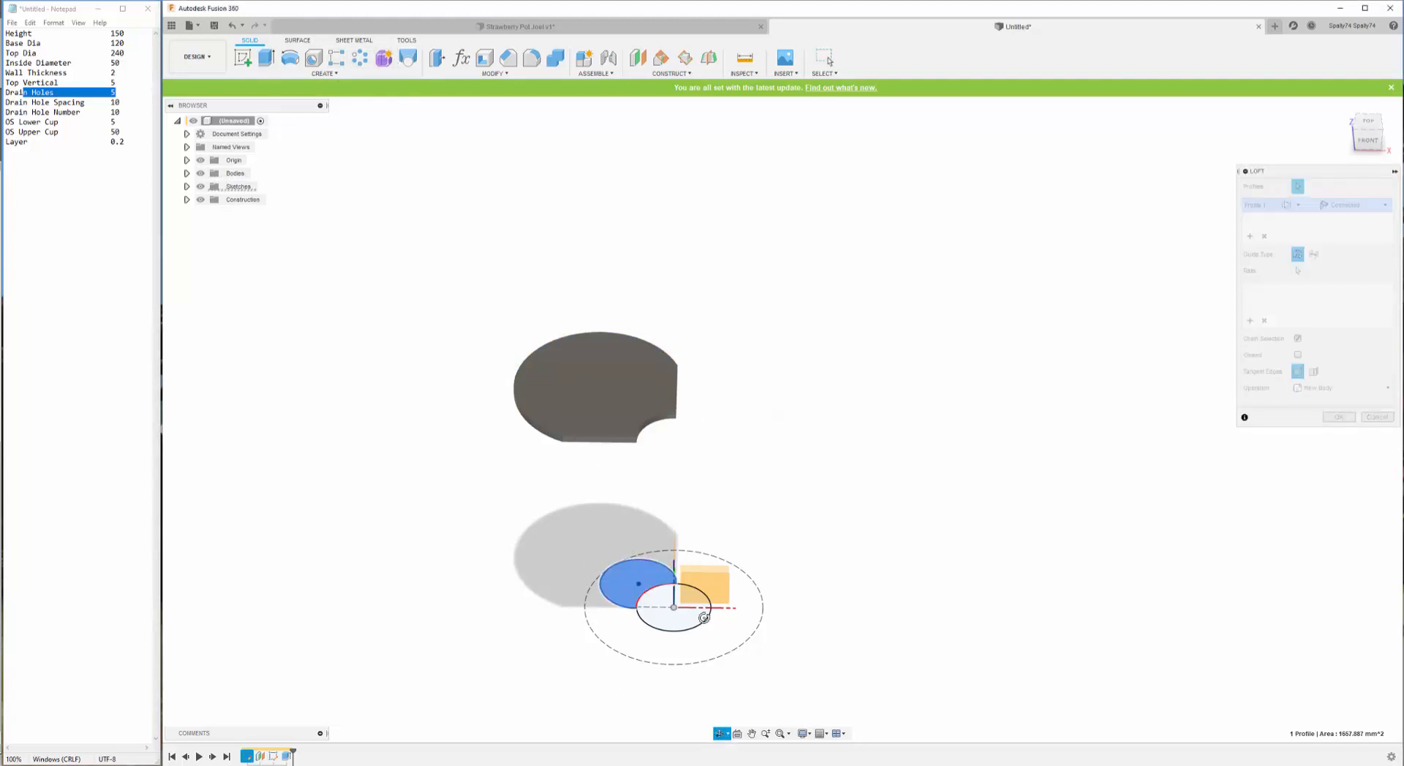
{"action": "mouse_move", "coordinate": [704, 618]}
{"action": "left_mouse_down"}
{"action": "mouse_move", "coordinate": [708, 460]}
{"action": "mouse_move", "coordinate": [608, 432]}
{"action": "left_mouse_up"}
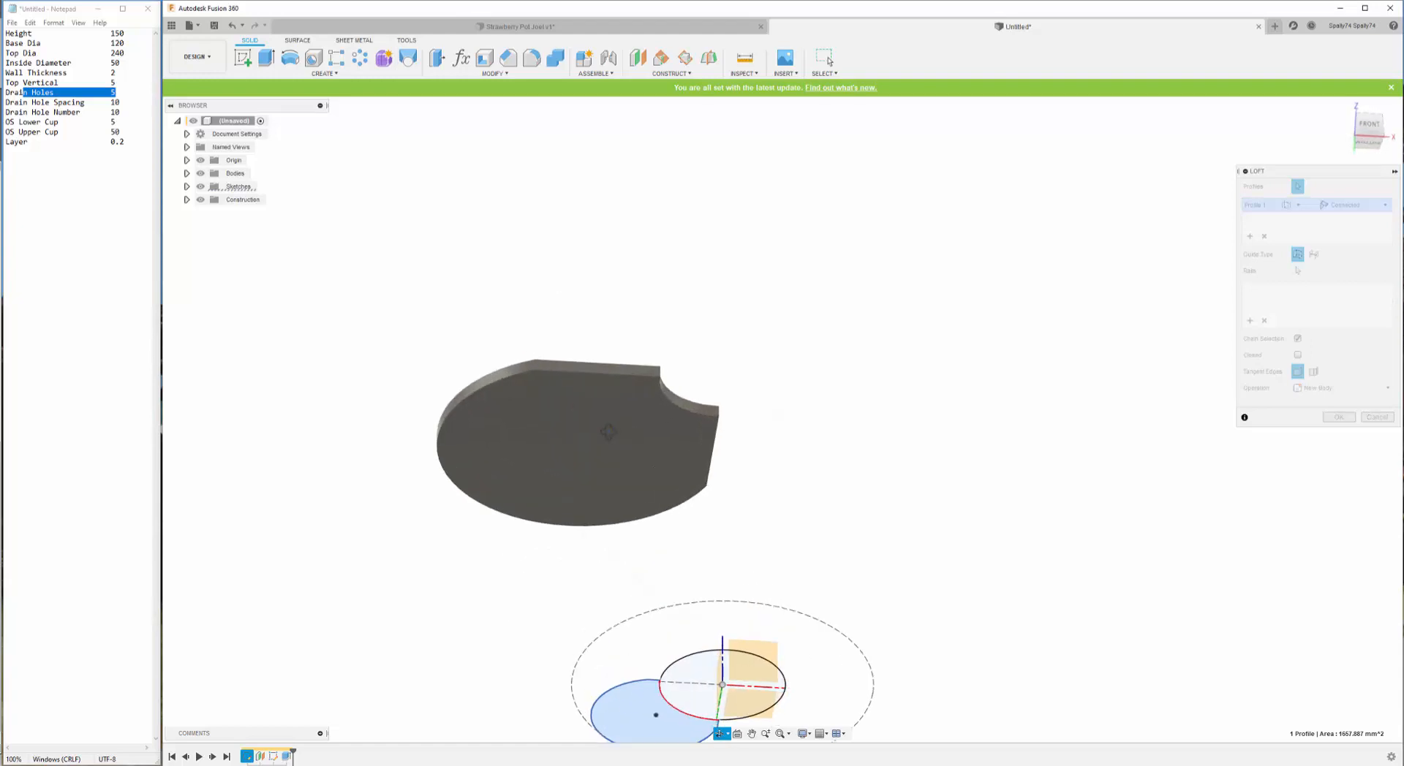
{"action": "left_click", "coordinate": [608, 439]}
{"action": "scroll", "coordinate": [565, 447], "scroll_direction": "down", "scroll_amount": 4}
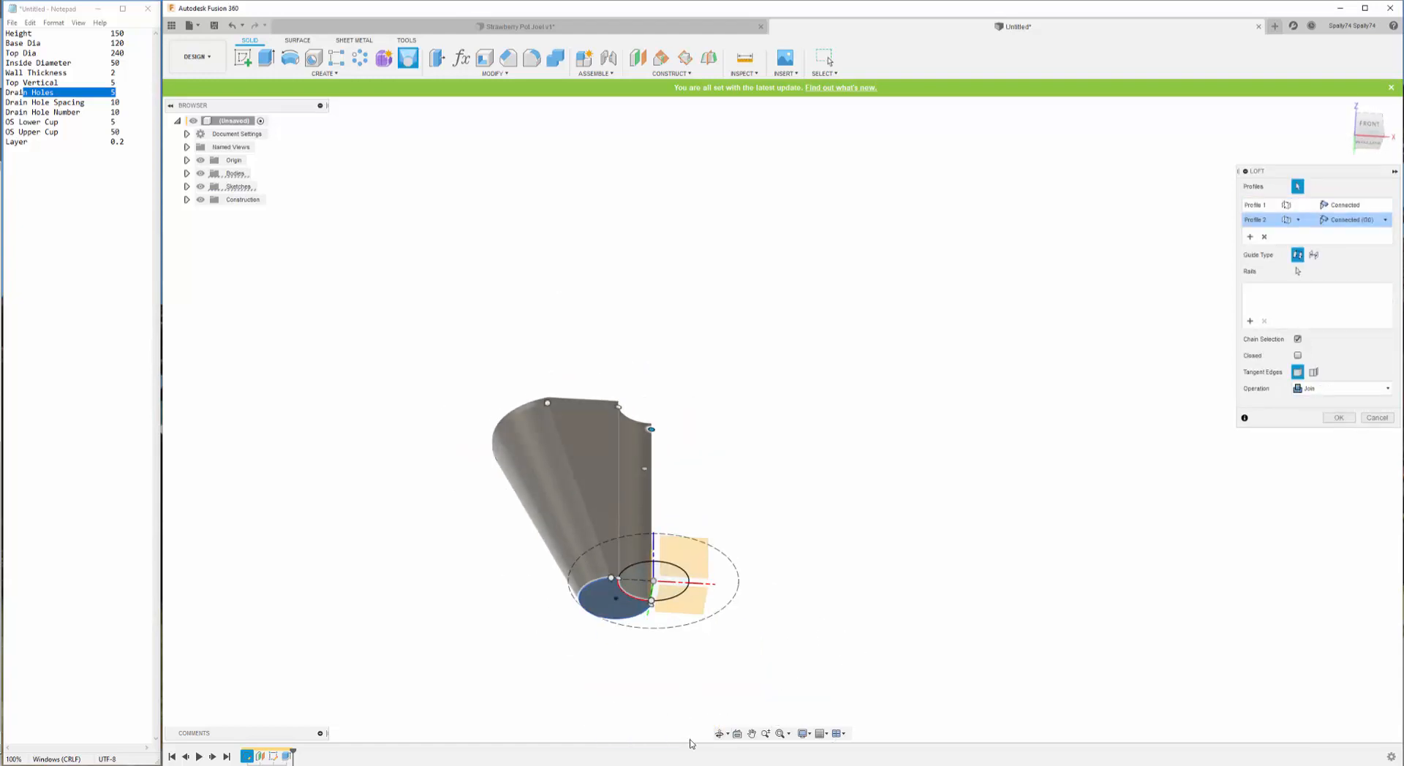
- Set the loft's rim profile to Tangent (G1) and complete the loft with the Join operation
{"action": "left_click", "coordinate": [720, 734]}
{"action": "left_click_drag", "start_coordinate": [696, 436], "coordinate": [687, 485]}
{"action": "scroll", "coordinate": [517, 445], "scroll_direction": "up", "scroll_amount": 3}
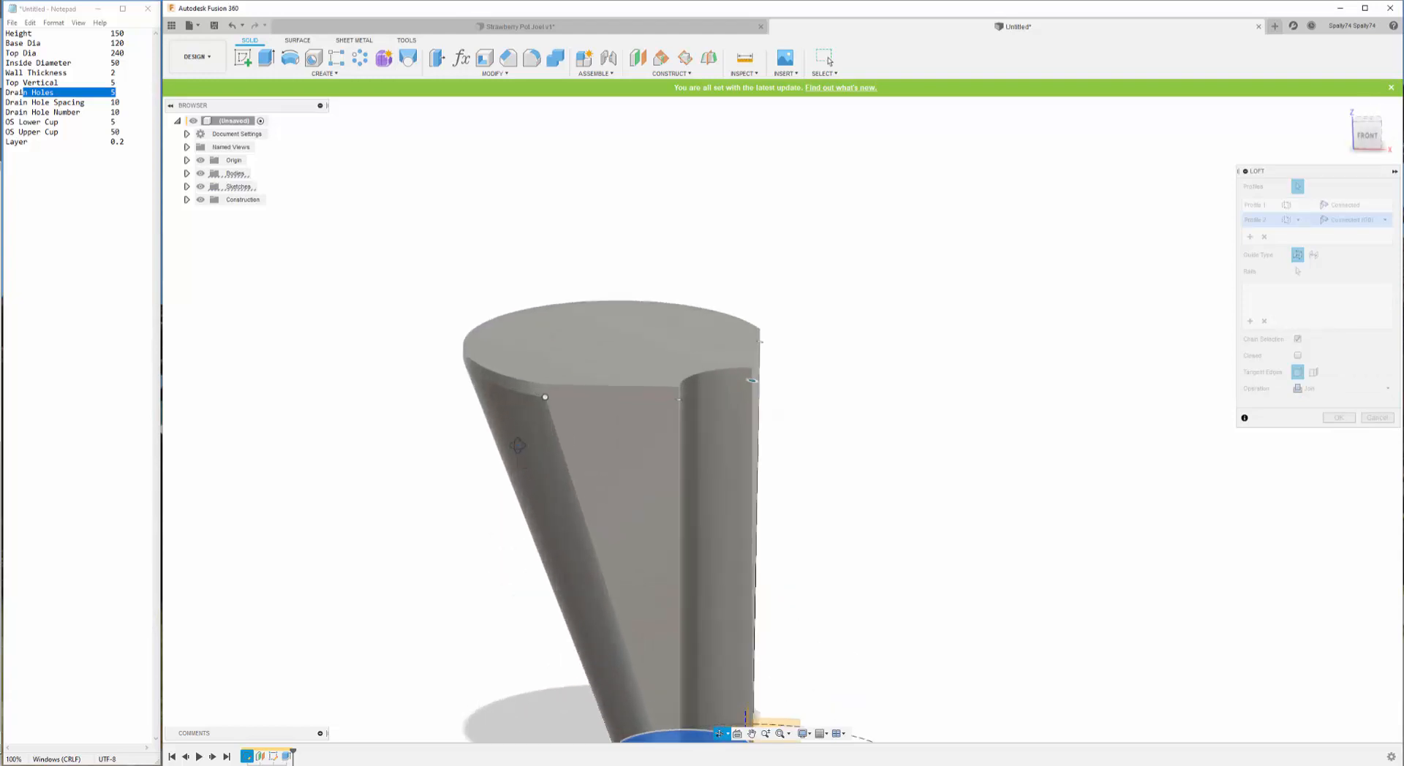
{"action": "scroll", "coordinate": [518, 445], "scroll_direction": "up", "scroll_amount": 3}
{"action": "key", "text": "Escape"}
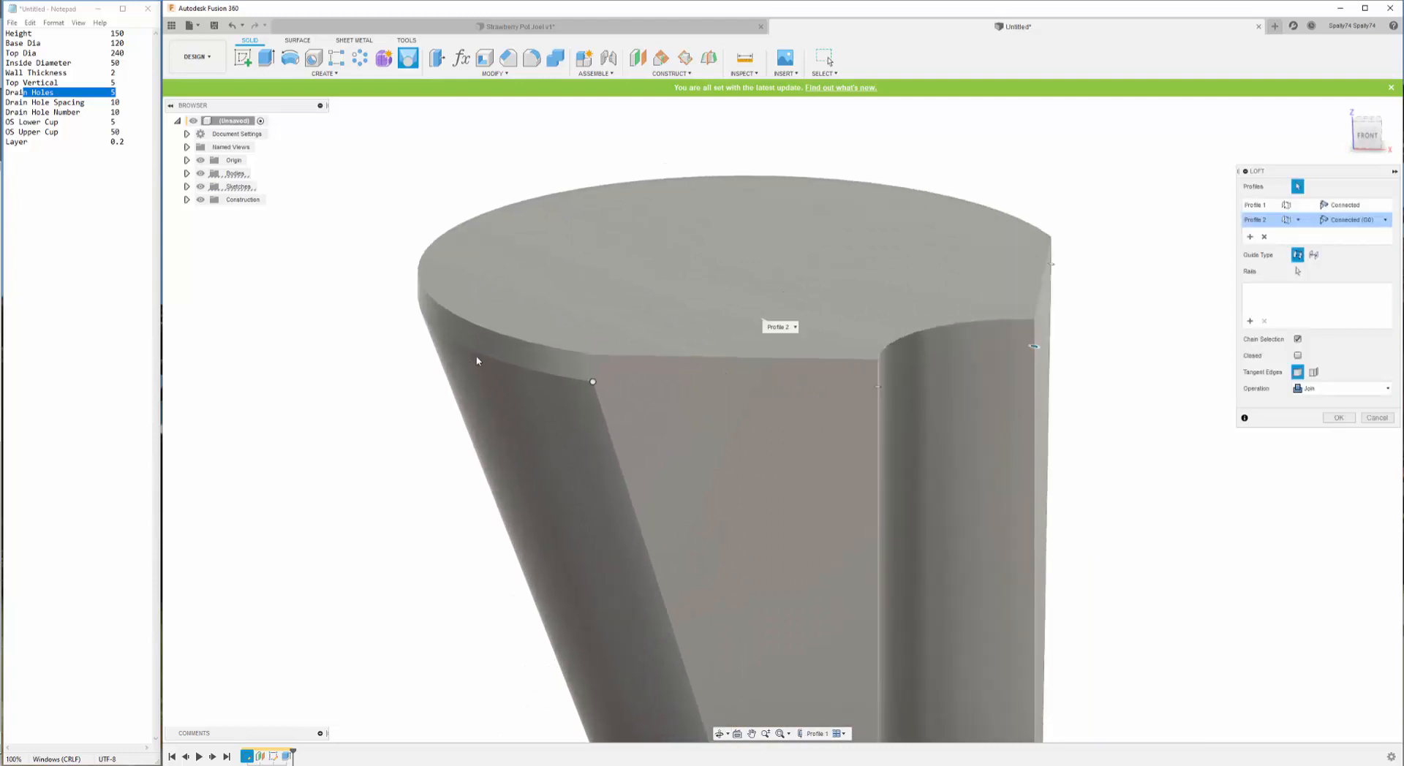
{"action": "scroll", "coordinate": [476, 356], "scroll_direction": "up", "scroll_amount": 2}
{"action": "scroll", "coordinate": [426, 361], "scroll_direction": "down", "scroll_amount": 3}
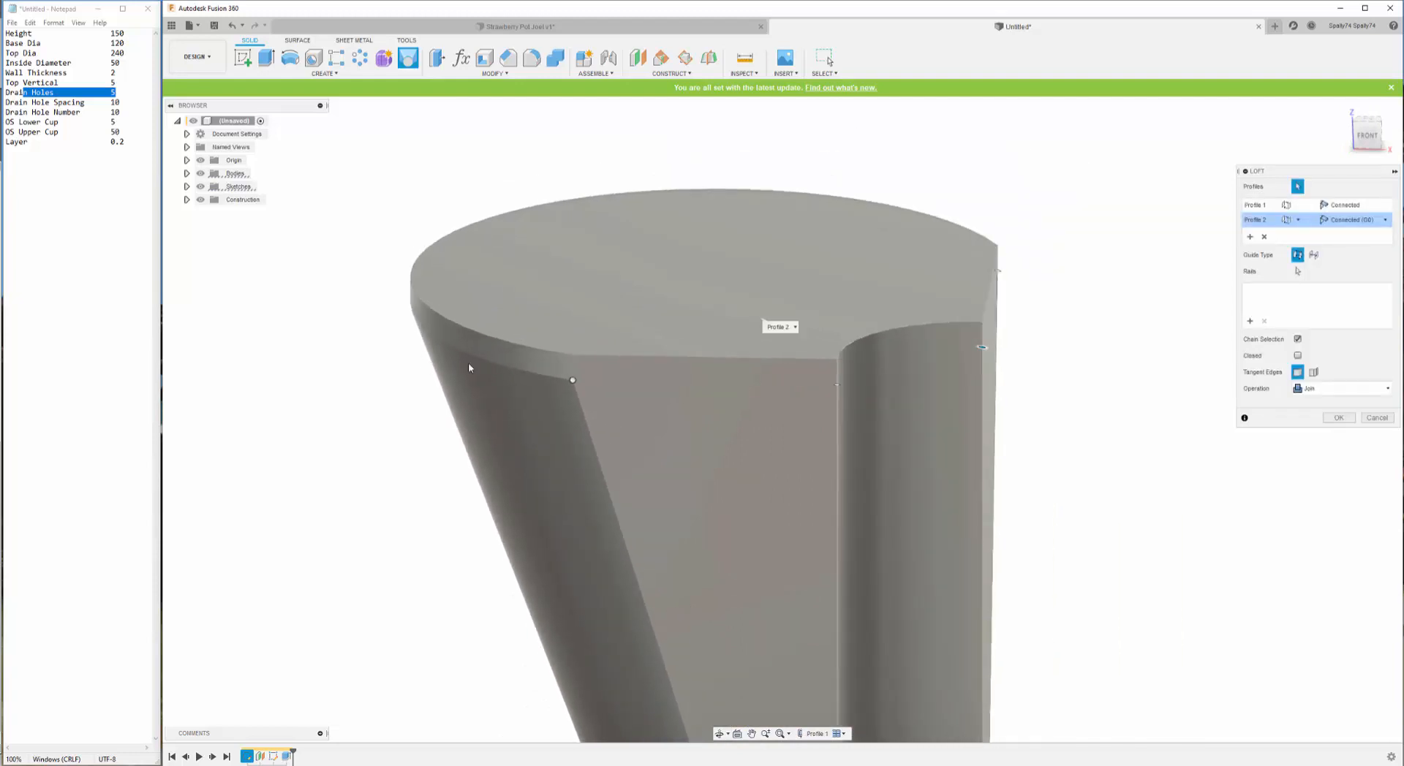
{"action": "scroll", "coordinate": [680, 317], "scroll_direction": "down", "scroll_amount": 2}
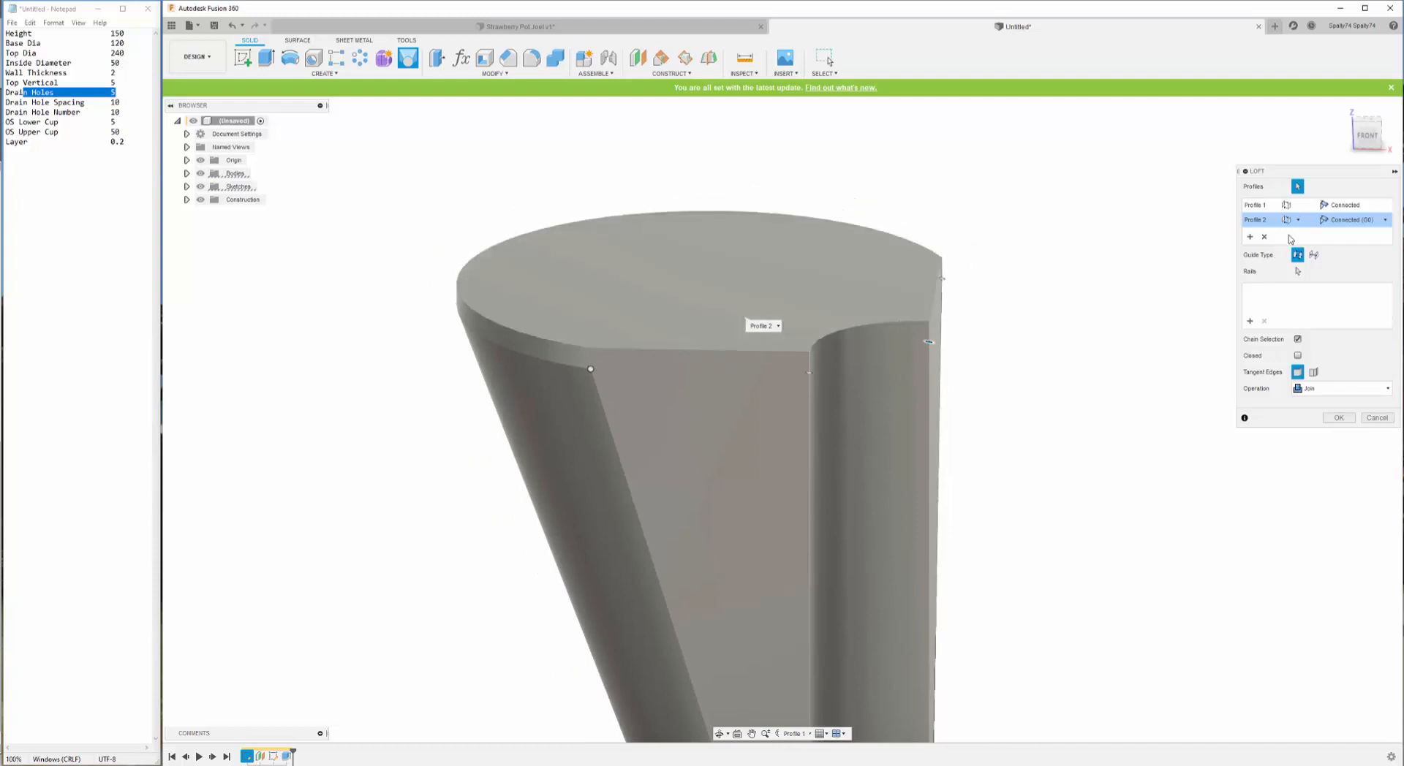
{"action": "left_click", "coordinate": [1343, 221]}
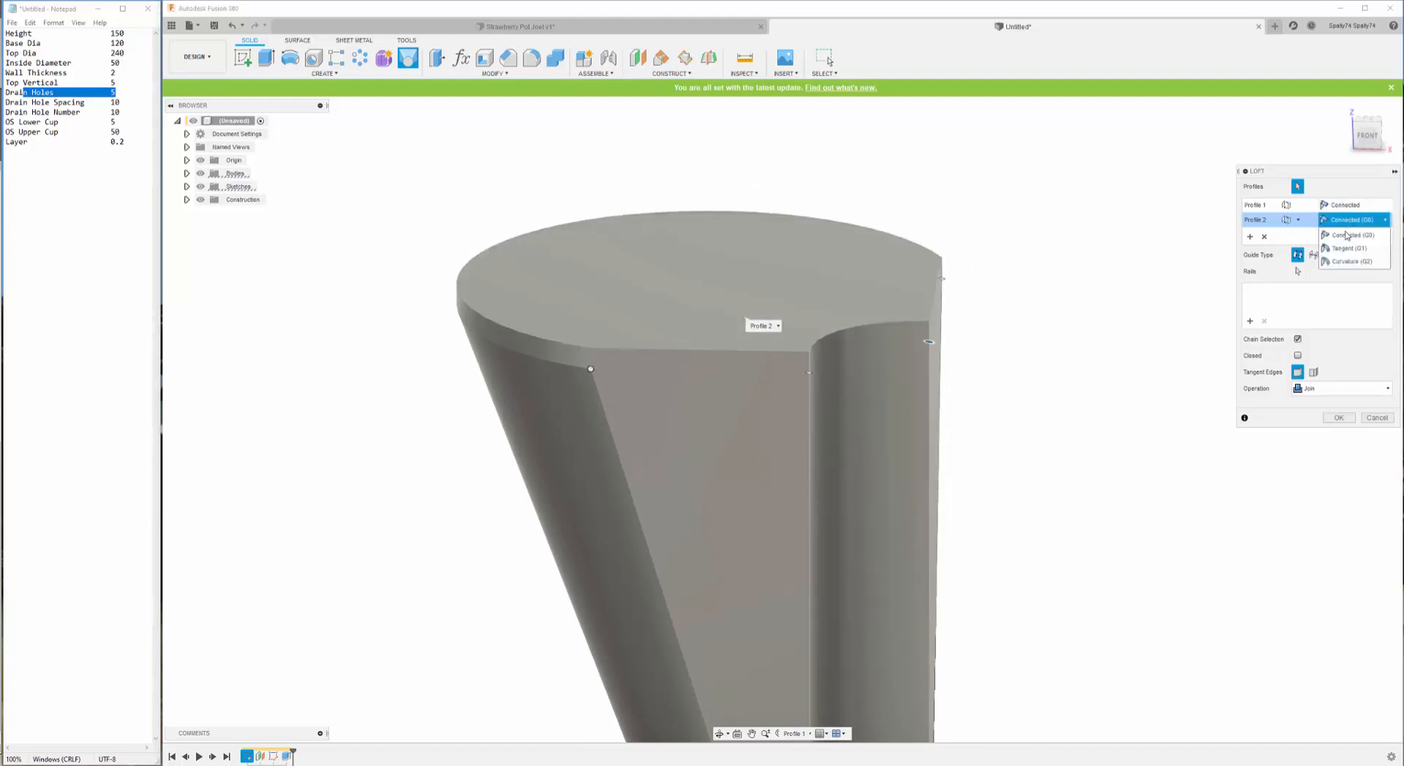
{"action": "left_click", "coordinate": [1348, 248]}
{"action": "scroll", "coordinate": [804, 333], "scroll_direction": "down", "scroll_amount": 3}
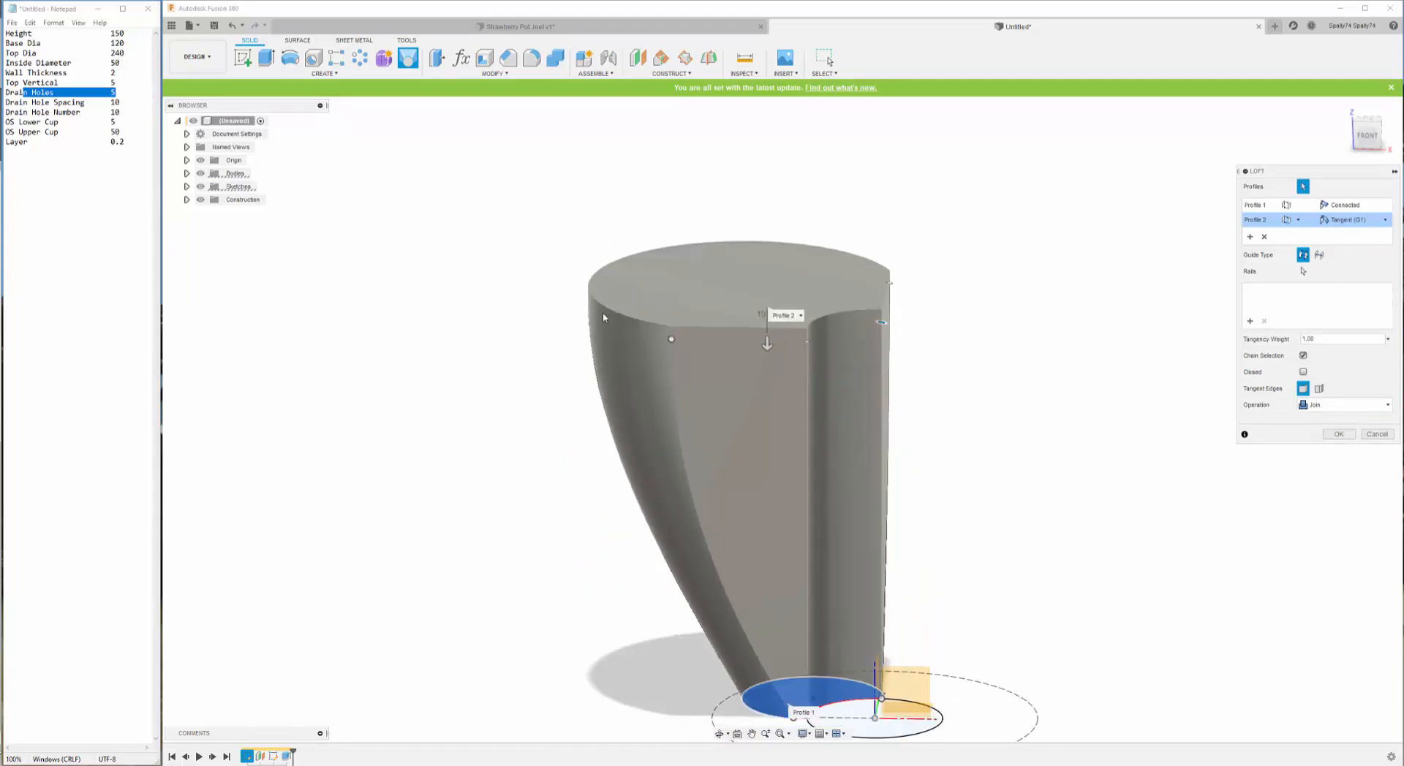
{"action": "scroll", "coordinate": [616, 340], "scroll_direction": "down", "scroll_amount": 2}
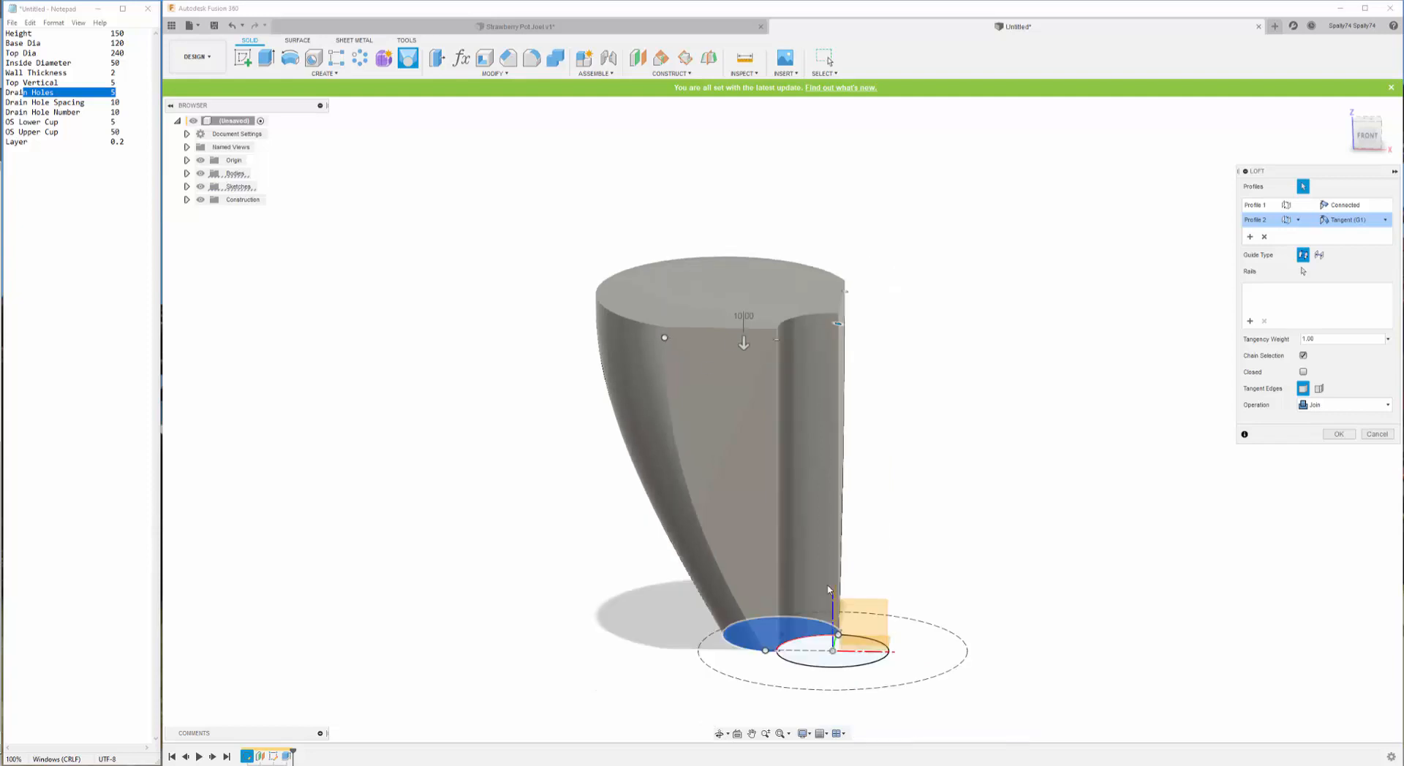
{"action": "left_click", "coordinate": [1338, 434]}
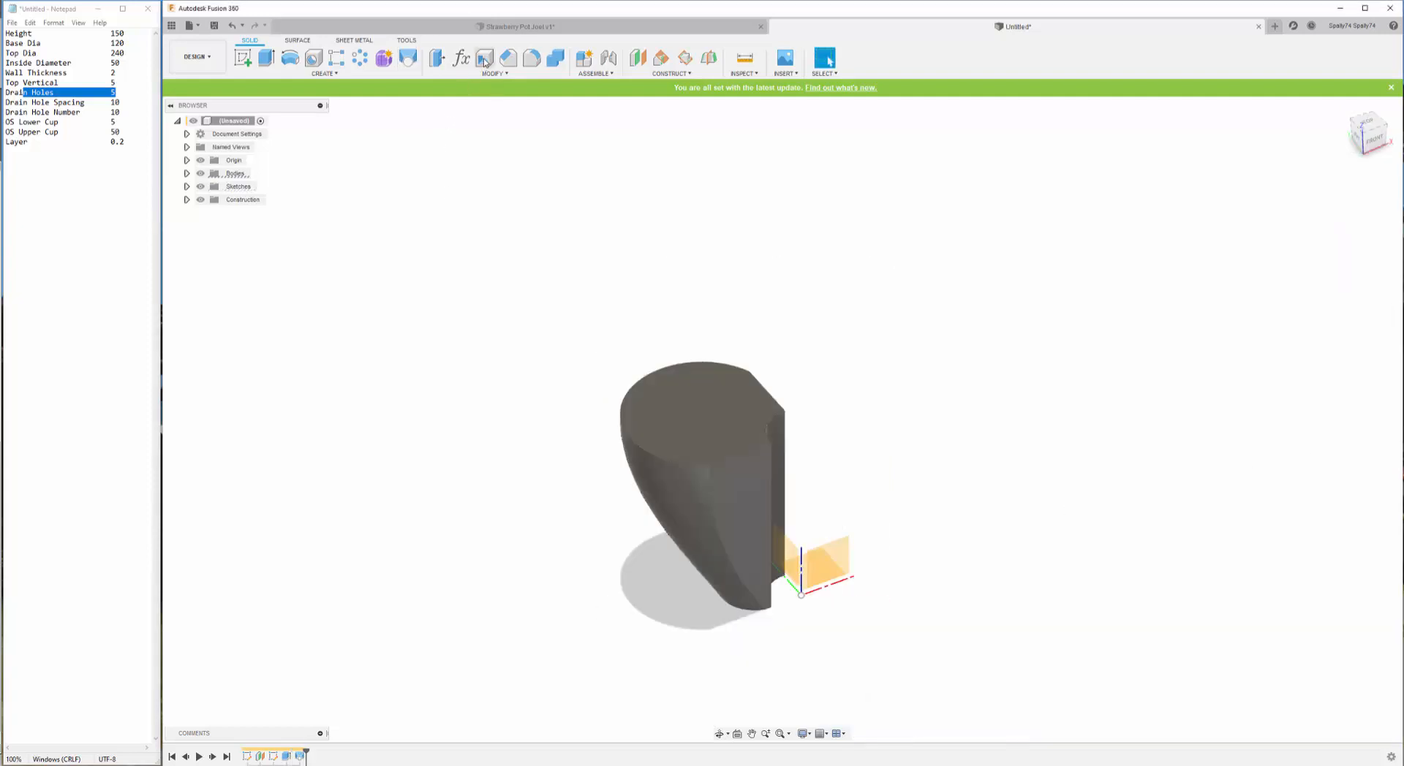
- Shell the cup body inward with its top face removed, using the Wall parameter as the inside thickness
{"action": "left_click", "coordinate": [484, 58]}
{"action": "left_click", "coordinate": [692, 397]}
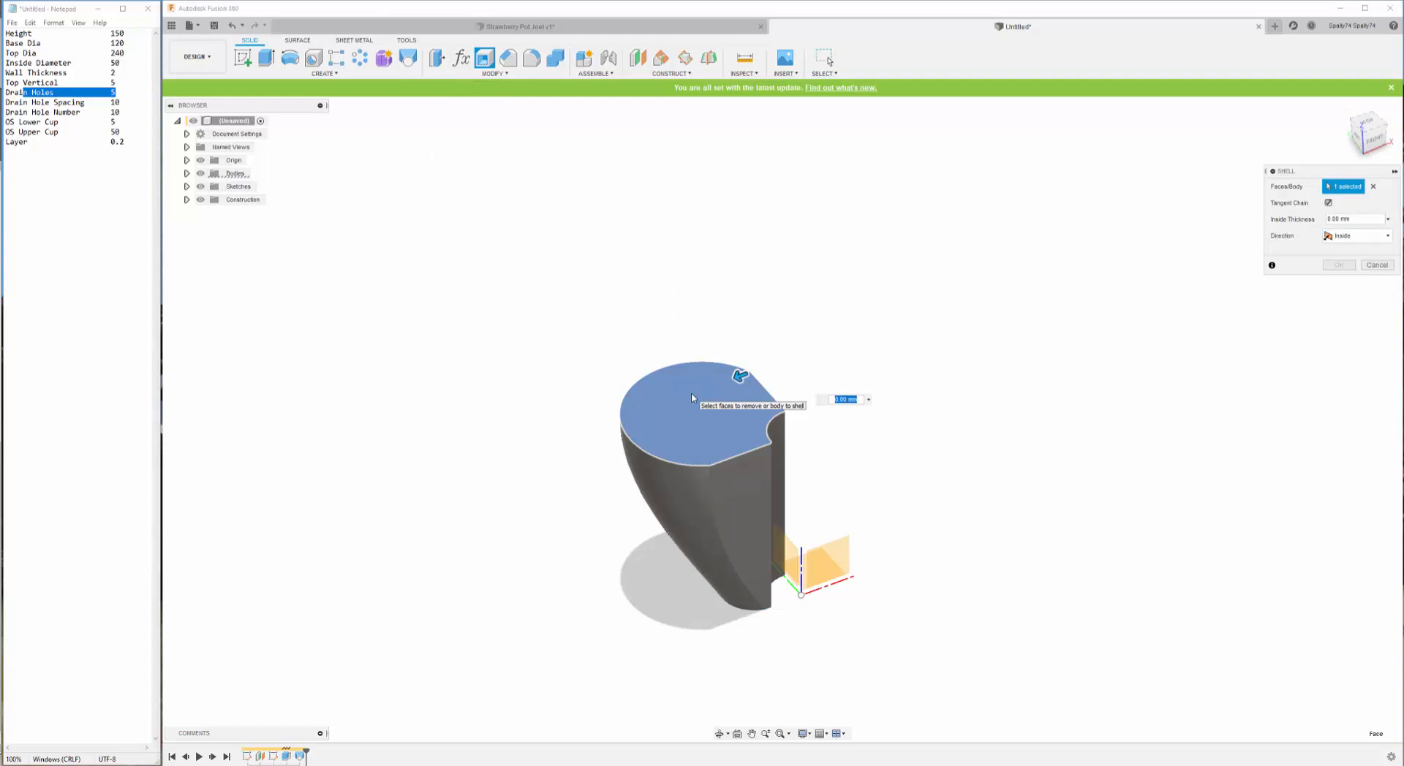
{"action": "type", "text": "wa"}
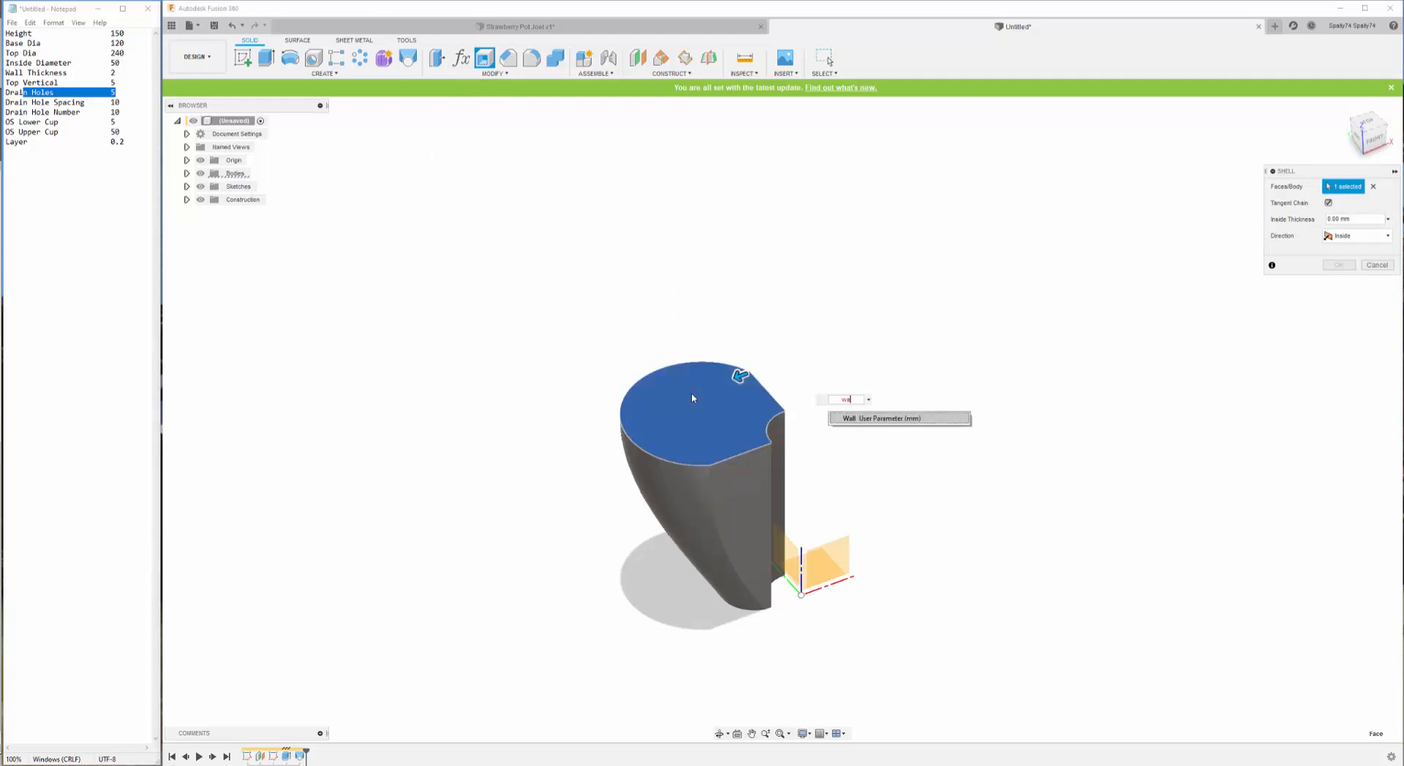
{"action": "left_click", "coordinate": [848, 419]}
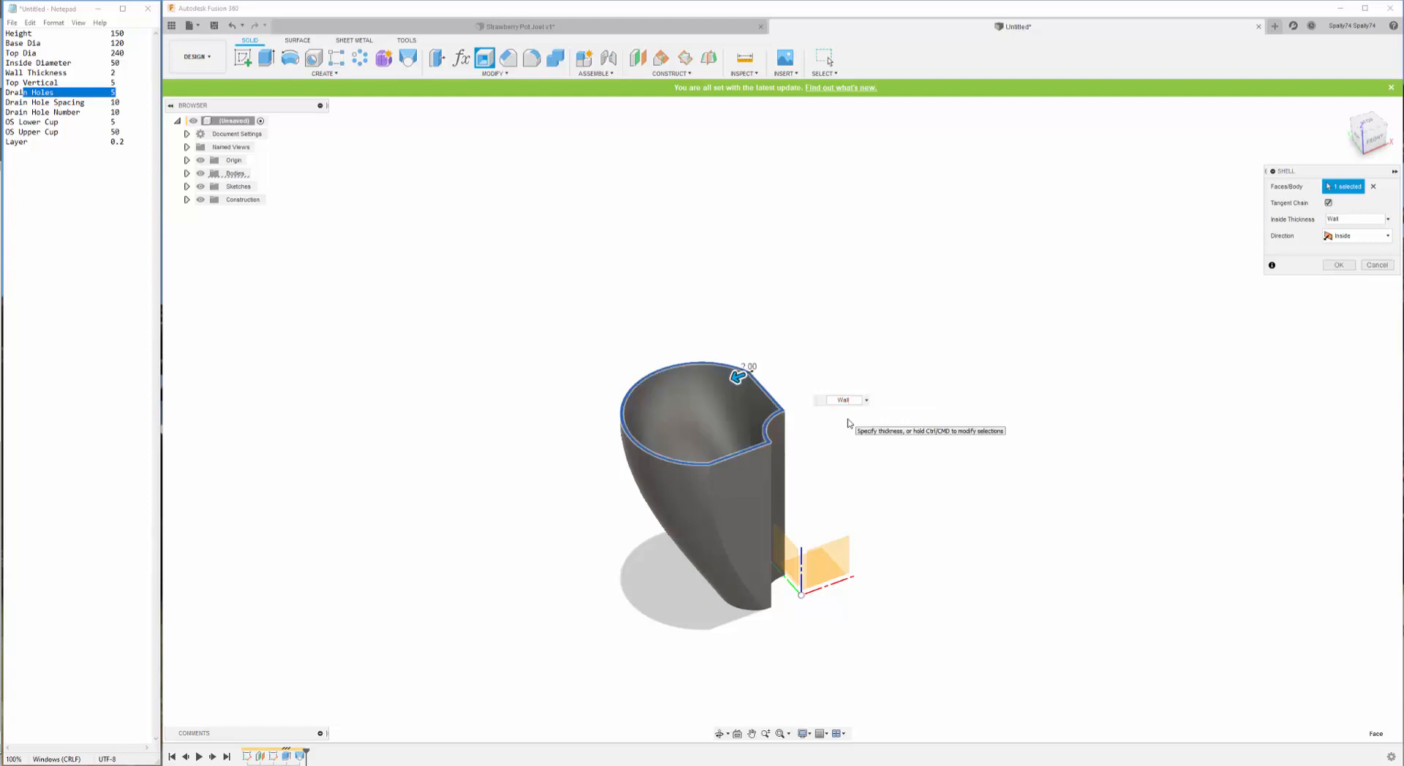
{"action": "key", "text": "Return"}
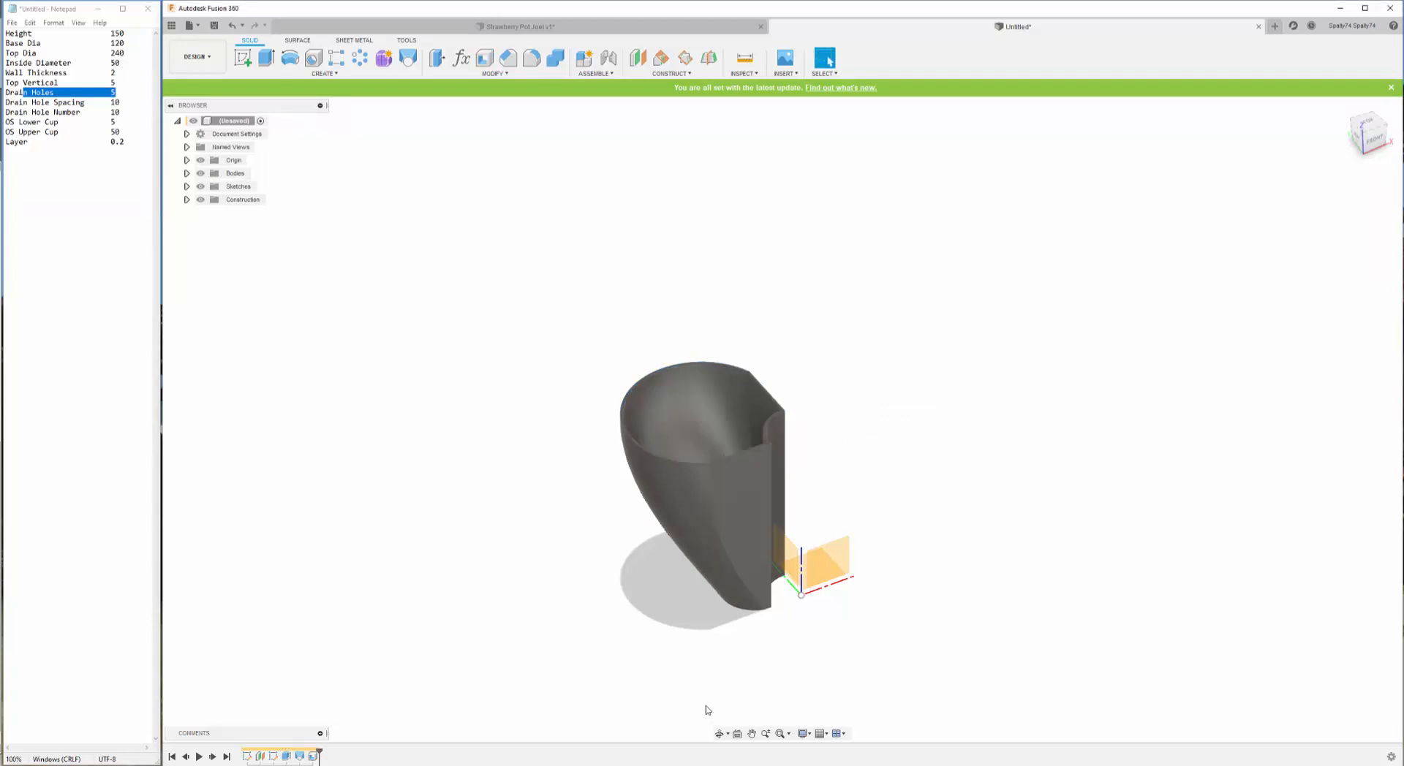
- Create a construction plane through the two vertical edges of the cup's concave inner corner
{"action": "scroll", "coordinate": [708, 710], "scroll_direction": "down", "scroll_amount": 3}
{"action": "left_click", "coordinate": [719, 733]}
{"action": "scroll", "coordinate": [620, 526], "scroll_direction": "down", "scroll_amount": 2}
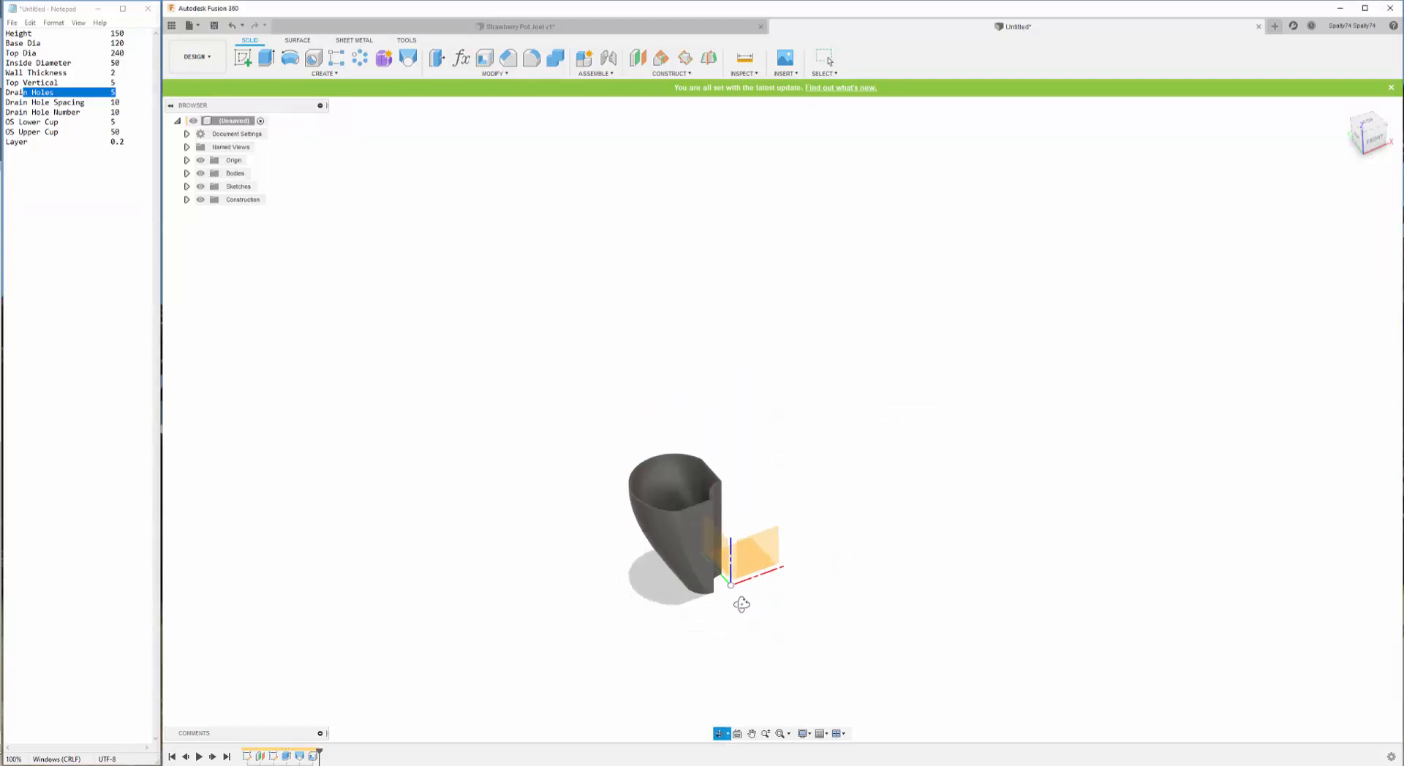
{"action": "left_click_drag", "start_coordinate": [741, 604], "coordinate": [717, 611]}
{"action": "scroll", "coordinate": [730, 532], "scroll_direction": "up", "scroll_amount": 4}
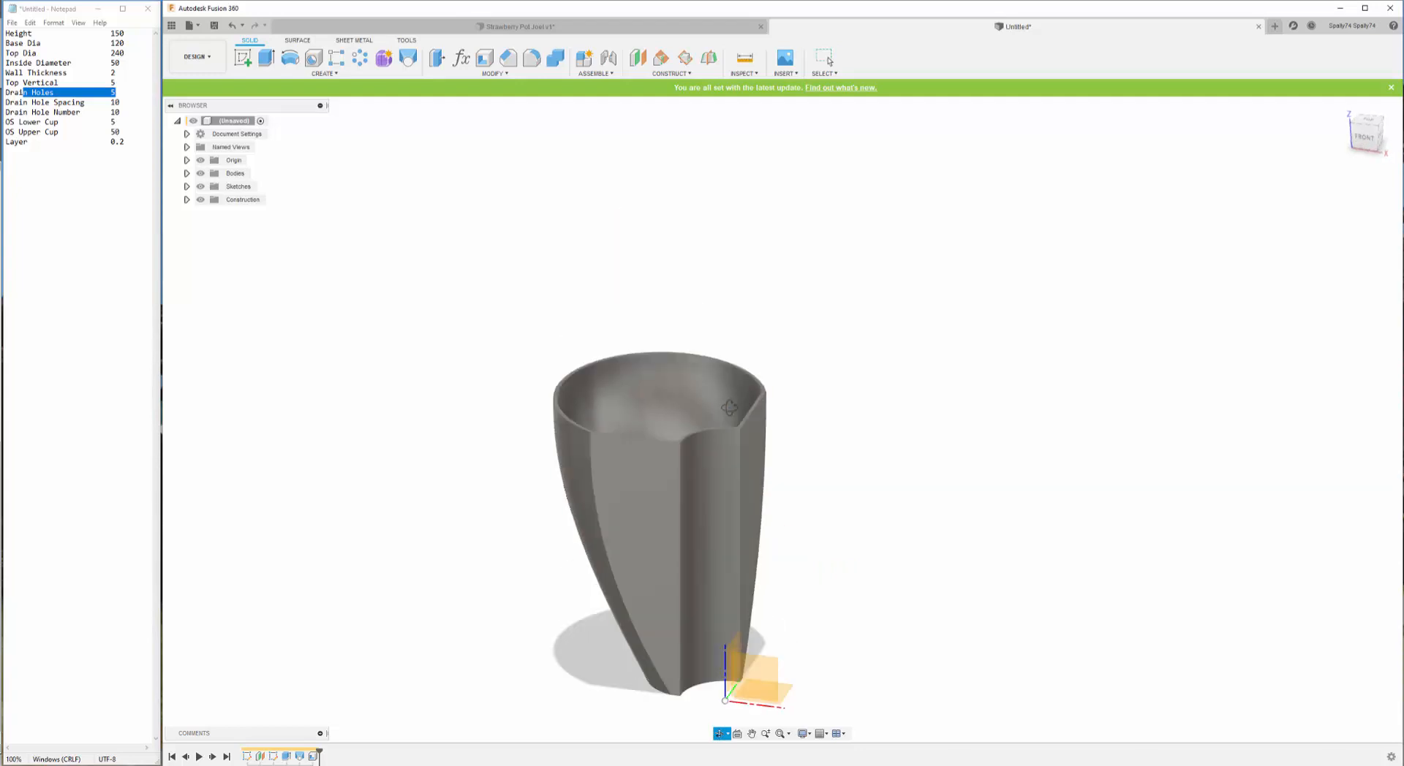
{"action": "key", "text": "Escape"}
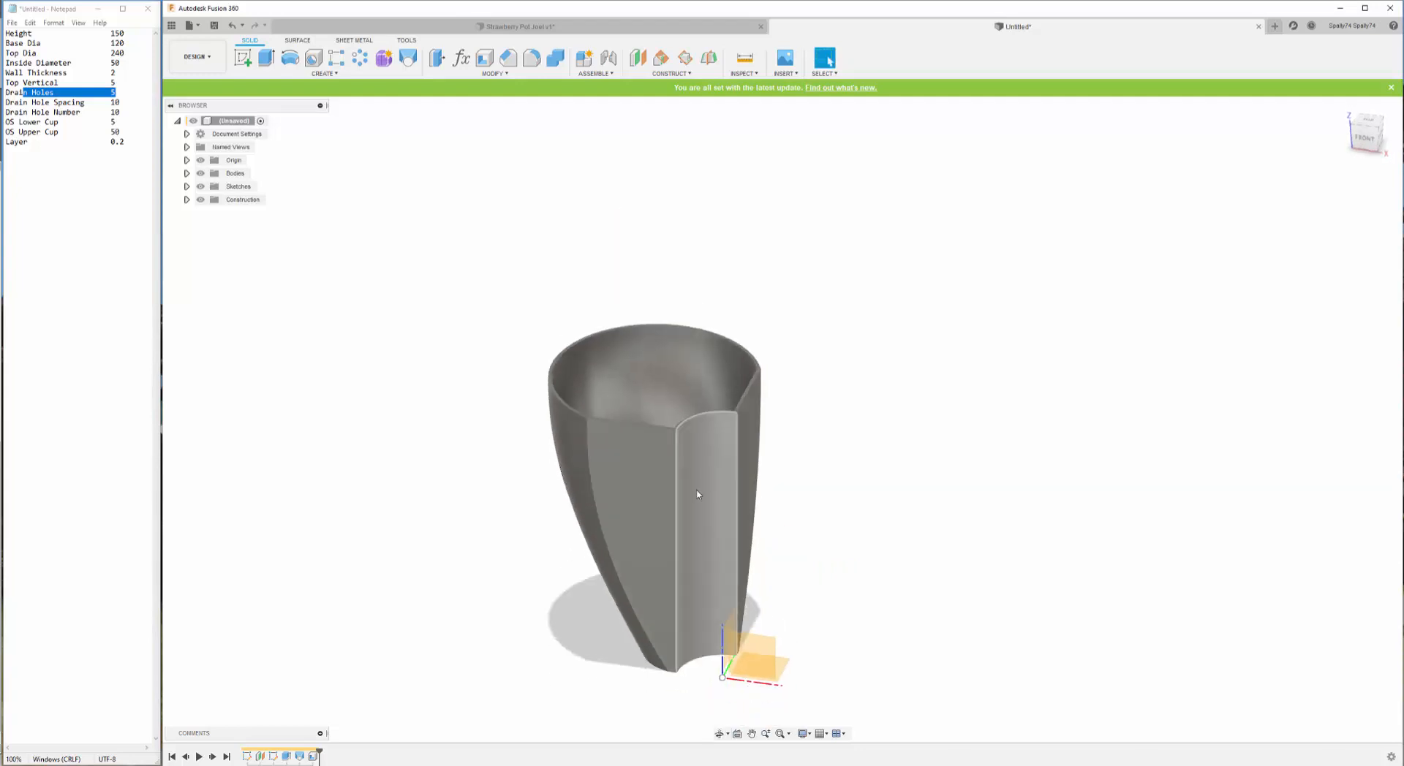
{"action": "left_click", "coordinate": [685, 59]}
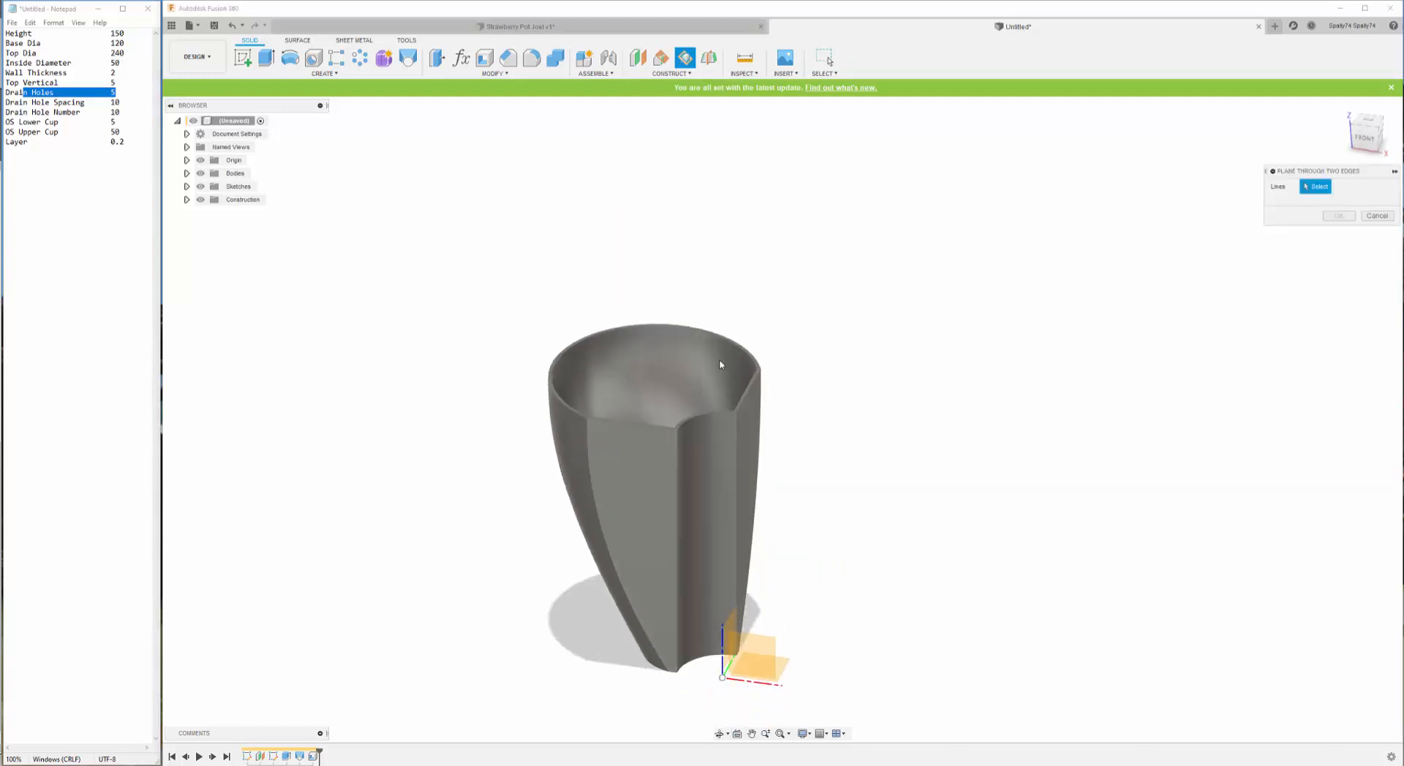
{"action": "left_click", "coordinate": [677, 517]}
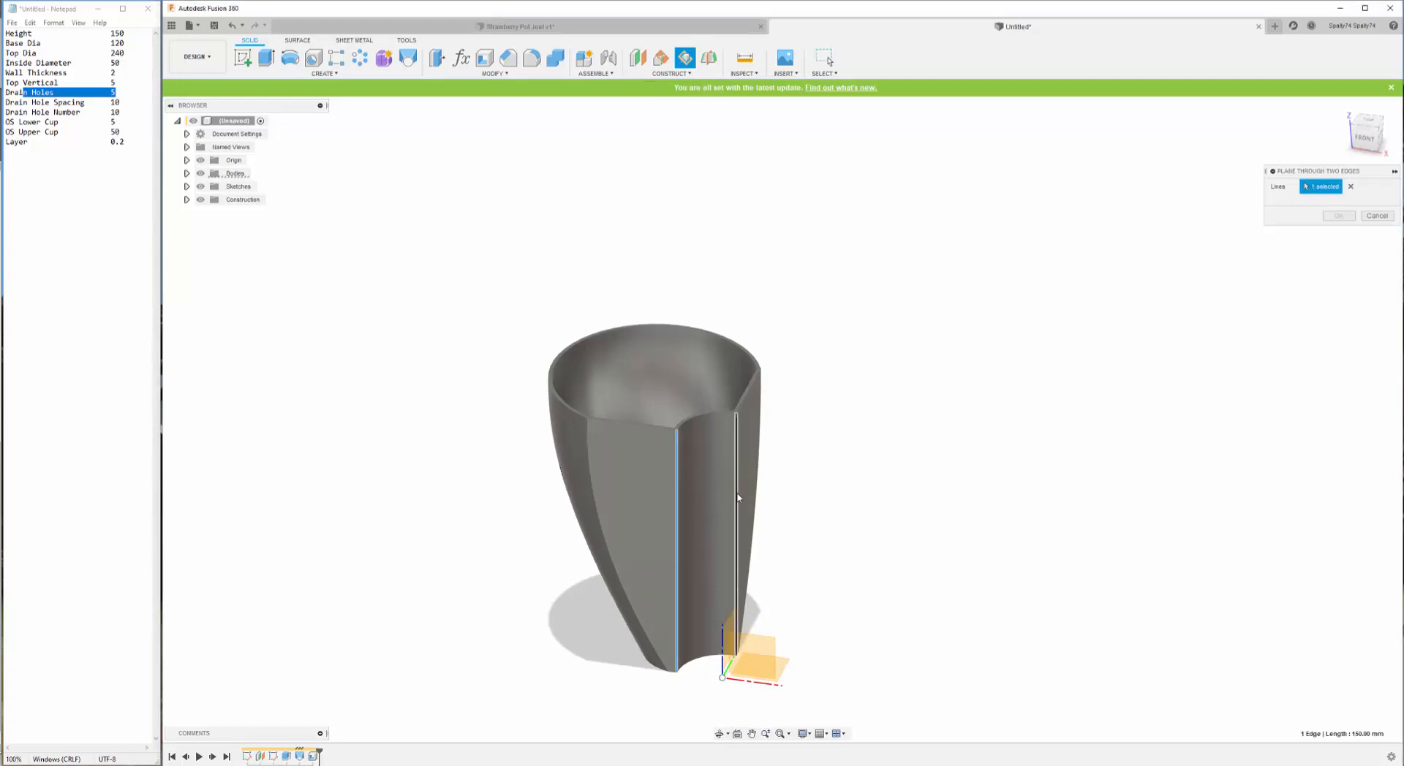
{"action": "scroll", "coordinate": [737, 497], "scroll_direction": "up", "scroll_amount": 3}
{"action": "left_click", "coordinate": [737, 465]}
{"action": "scroll", "coordinate": [737, 466], "scroll_direction": "down", "scroll_amount": 4}
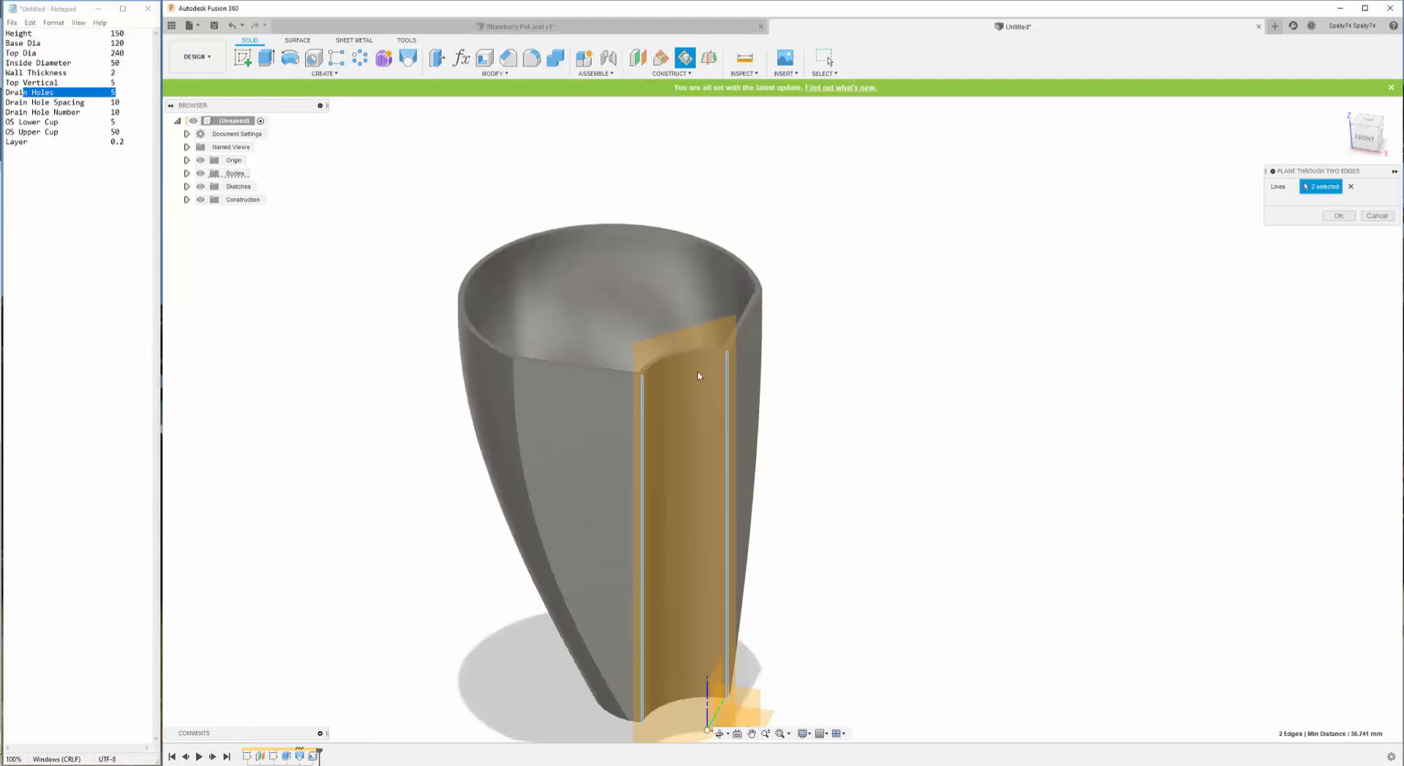
{"action": "left_click", "coordinate": [1335, 217]}
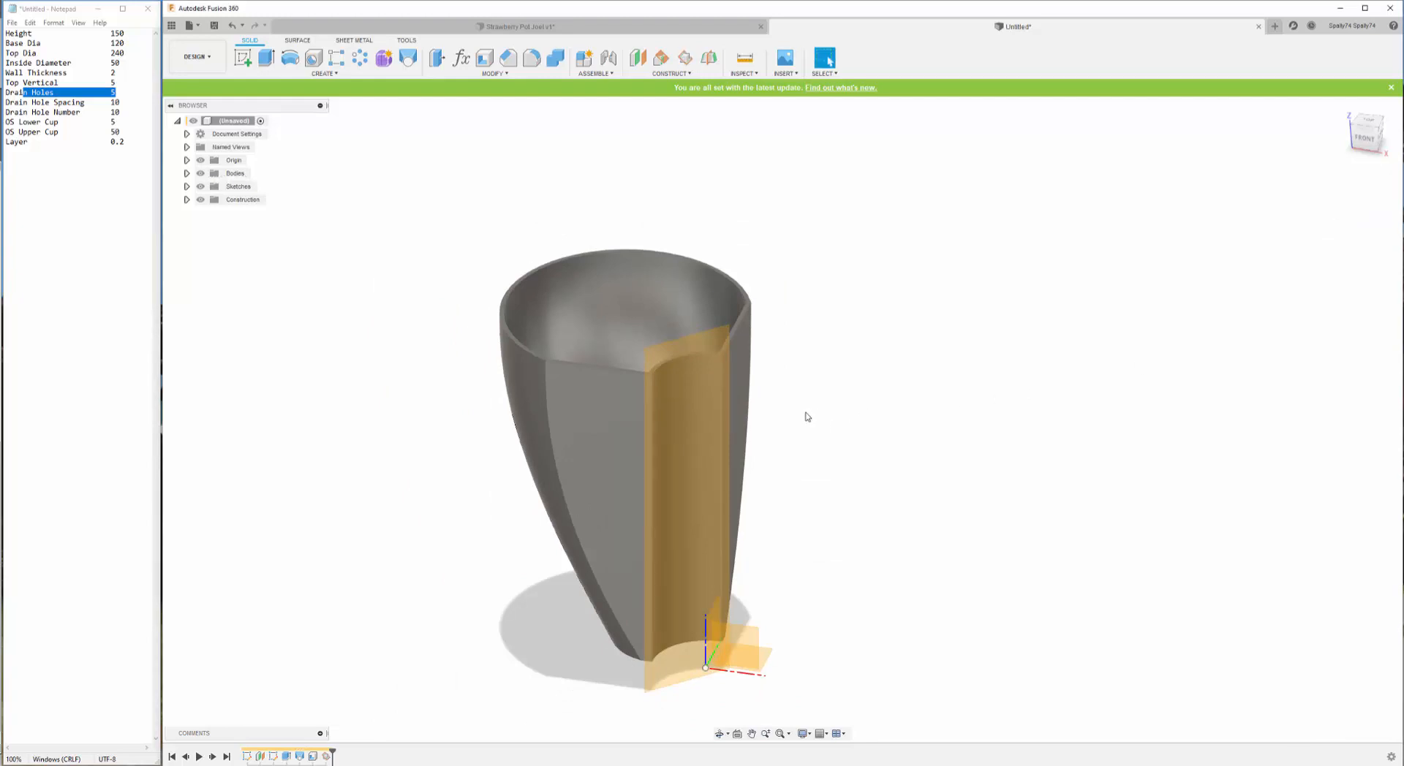
- Create a sketch on the new plane through the concave corner's edges
{"action": "left_click", "coordinate": [714, 363]}
{"action": "right_click", "coordinate": [710, 365]}
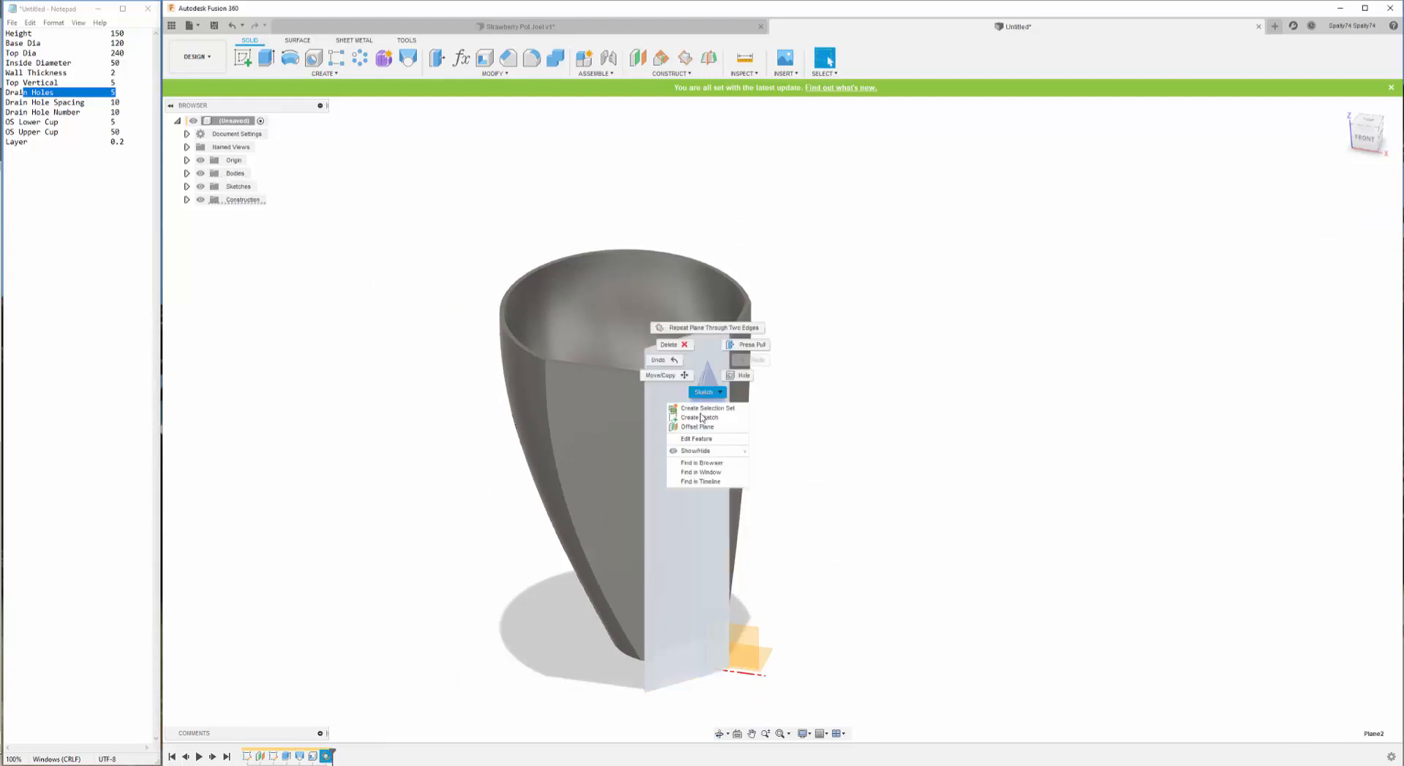
{"action": "left_click", "coordinate": [700, 417]}
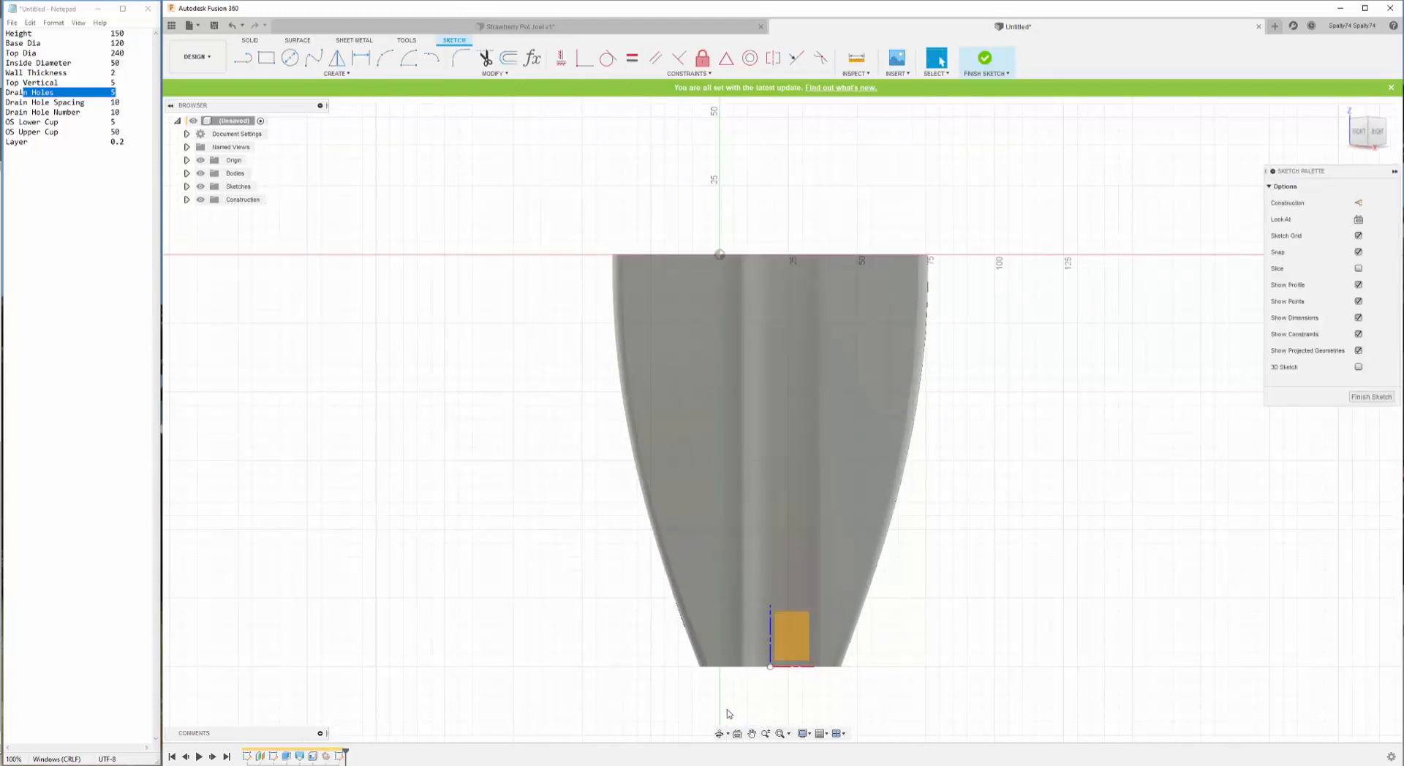
- Project the cup's inside floor face into the sketch
{"action": "left_click", "coordinate": [720, 734]}
{"action": "mouse_move", "coordinate": [743, 643]}
{"action": "left_mouse_down"}
{"action": "mouse_move", "coordinate": [761, 640]}
{"action": "mouse_move", "coordinate": [766, 579]}
{"action": "mouse_move", "coordinate": [776, 608]}
{"action": "mouse_move", "coordinate": [785, 592]}
{"action": "mouse_move", "coordinate": [801, 598]}
{"action": "mouse_move", "coordinate": [779, 572]}
{"action": "left_mouse_up"}
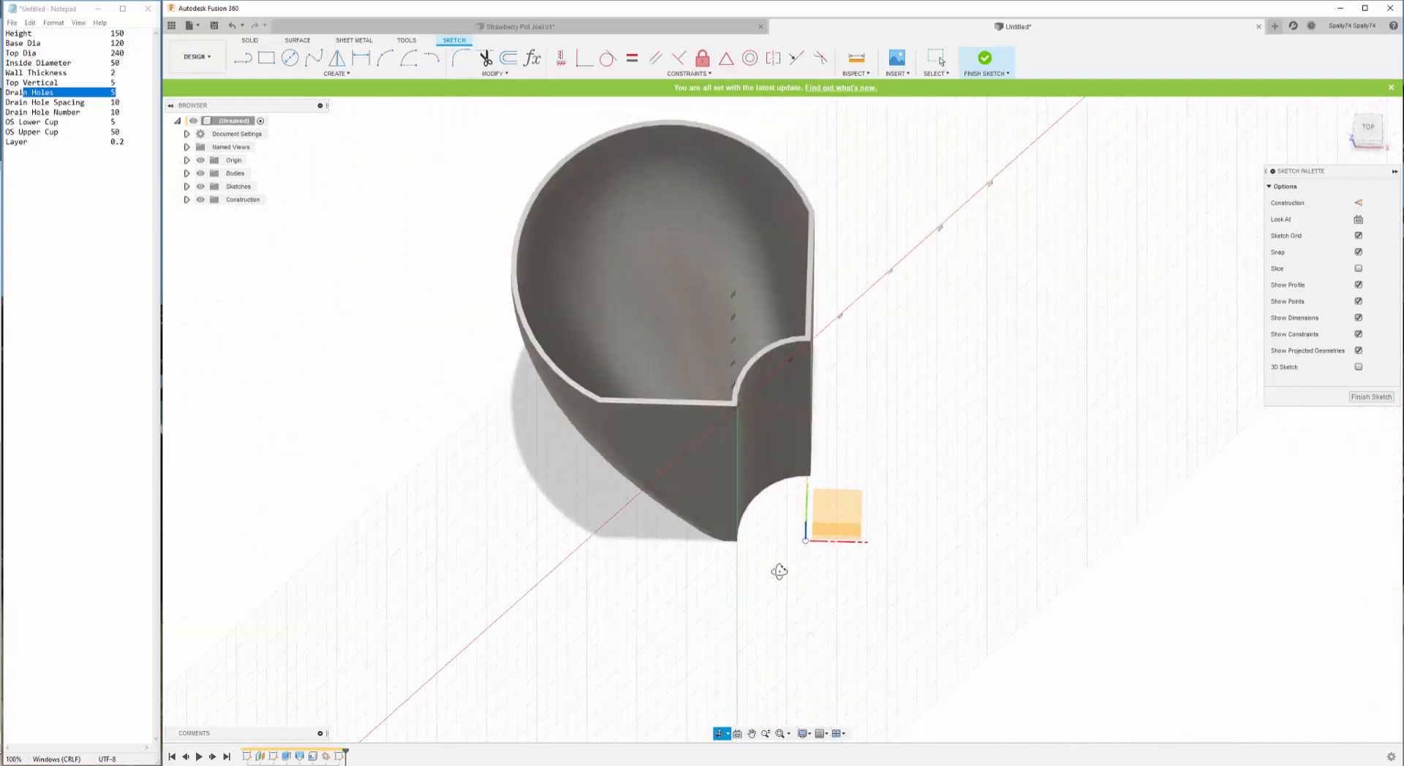
{"action": "key", "text": "Escape"}
{"action": "key", "text": "p"}
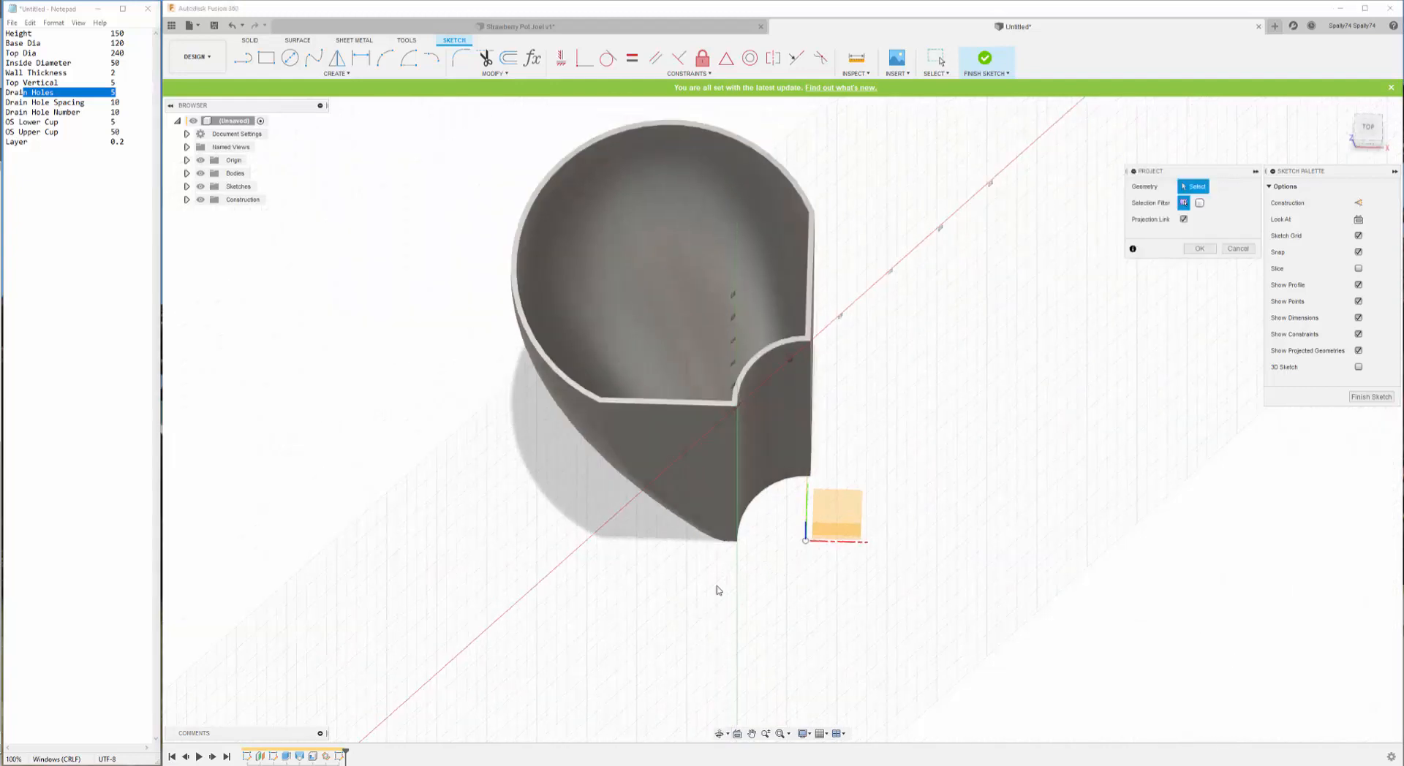
{"action": "left_click", "coordinate": [720, 733]}
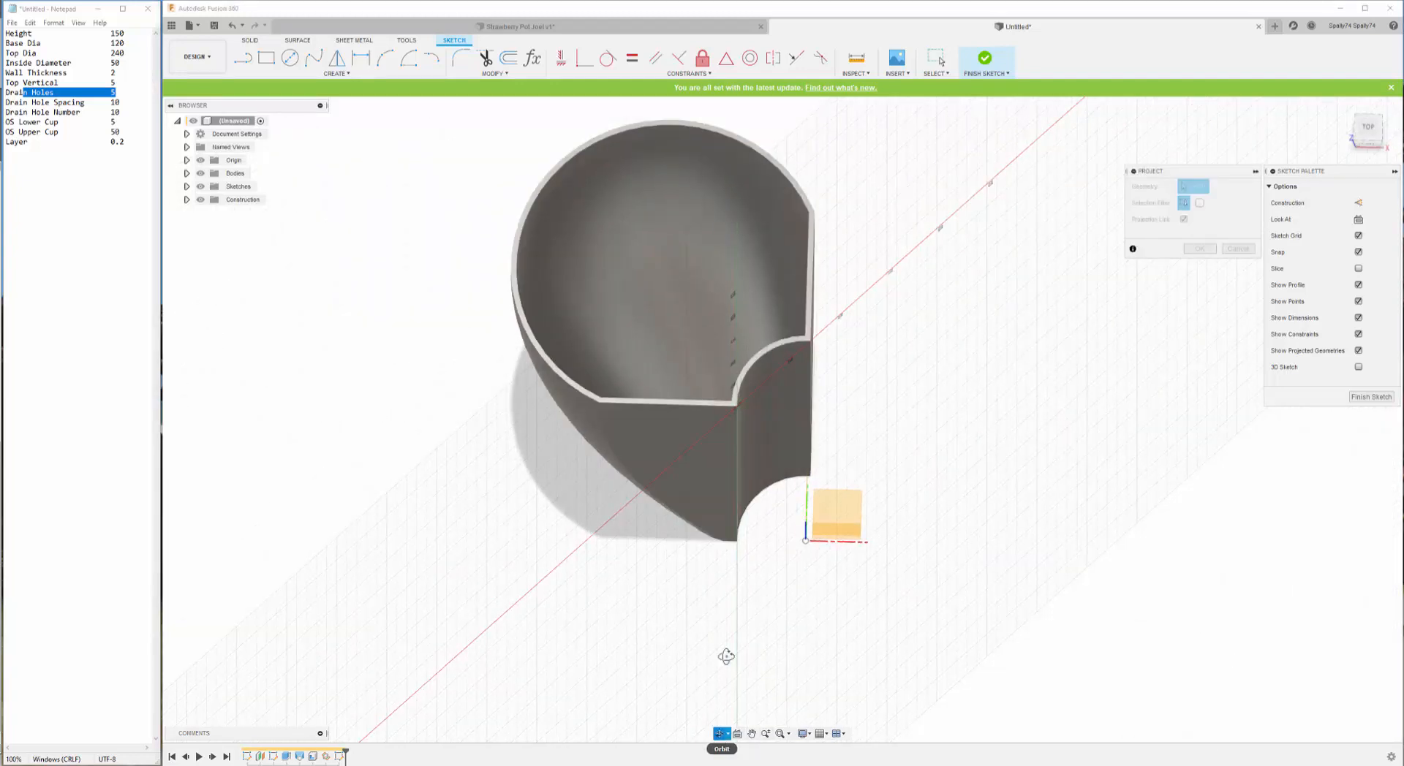
{"action": "left_click_drag", "start_coordinate": [727, 654], "coordinate": [740, 527]}
{"action": "key", "text": "Escape"}
{"action": "left_click", "coordinate": [700, 421]}
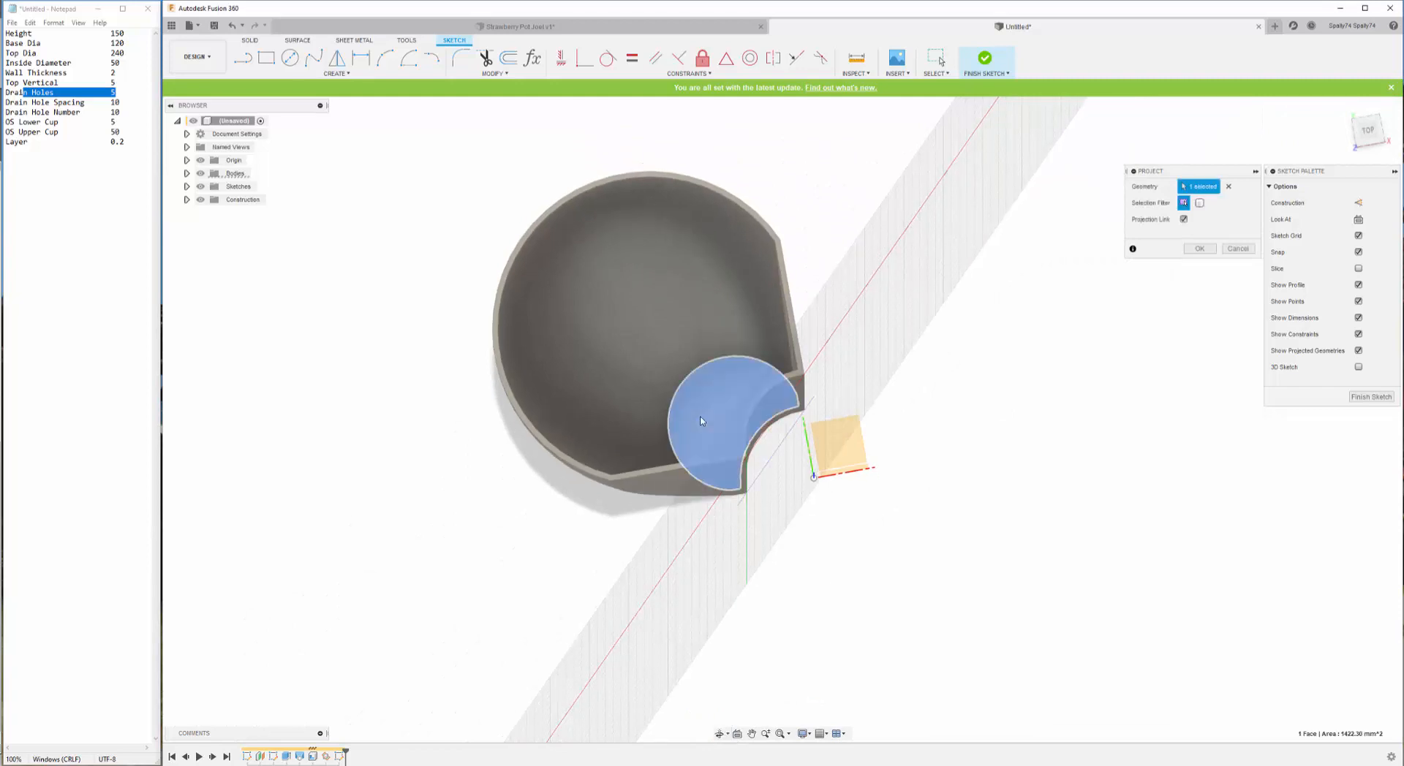
{"action": "key", "text": "Return"}
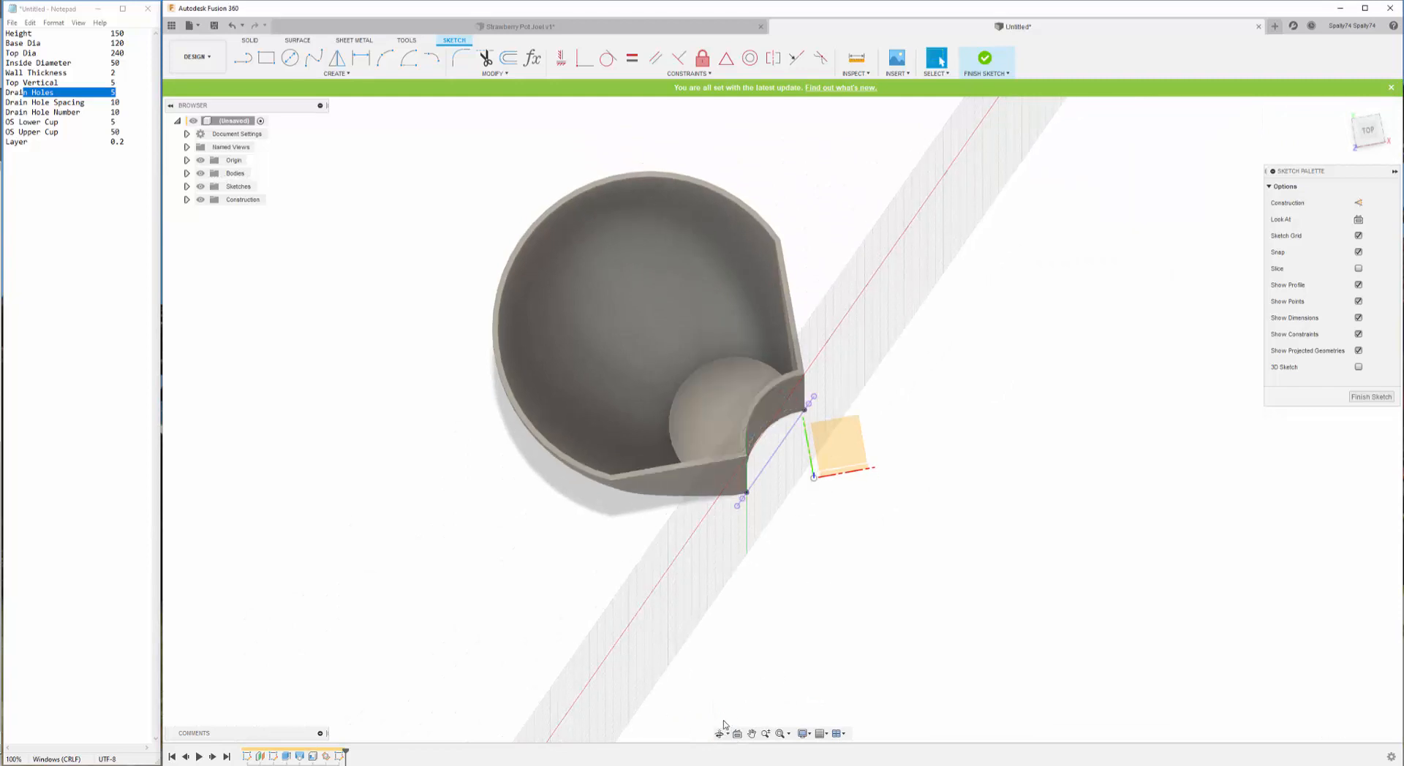
- Project the cup's concave corner face into the sketch
{"action": "left_click", "coordinate": [721, 733]}
{"action": "left_click_drag", "start_coordinate": [732, 658], "coordinate": [748, 479]}
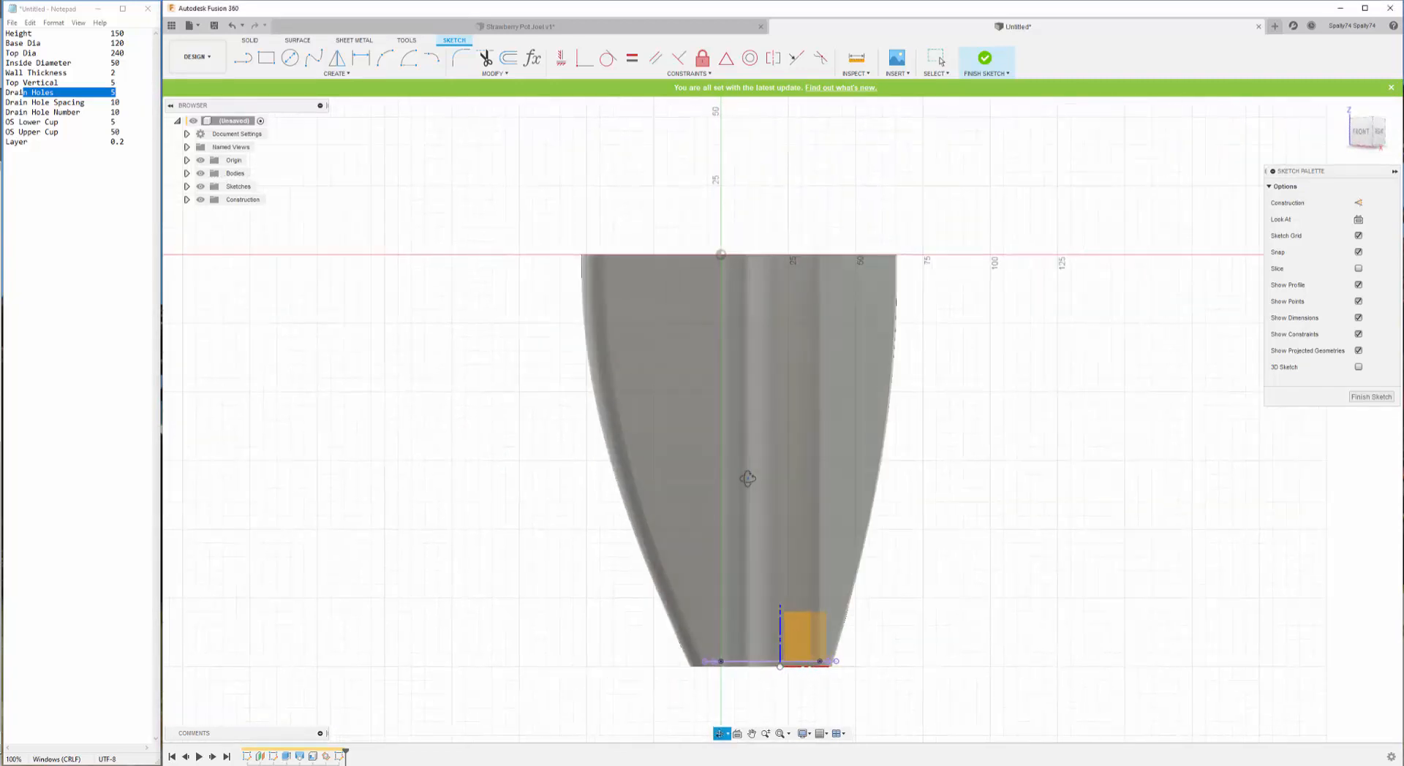
{"action": "key", "text": "Escape"}
{"action": "key", "text": "p"}
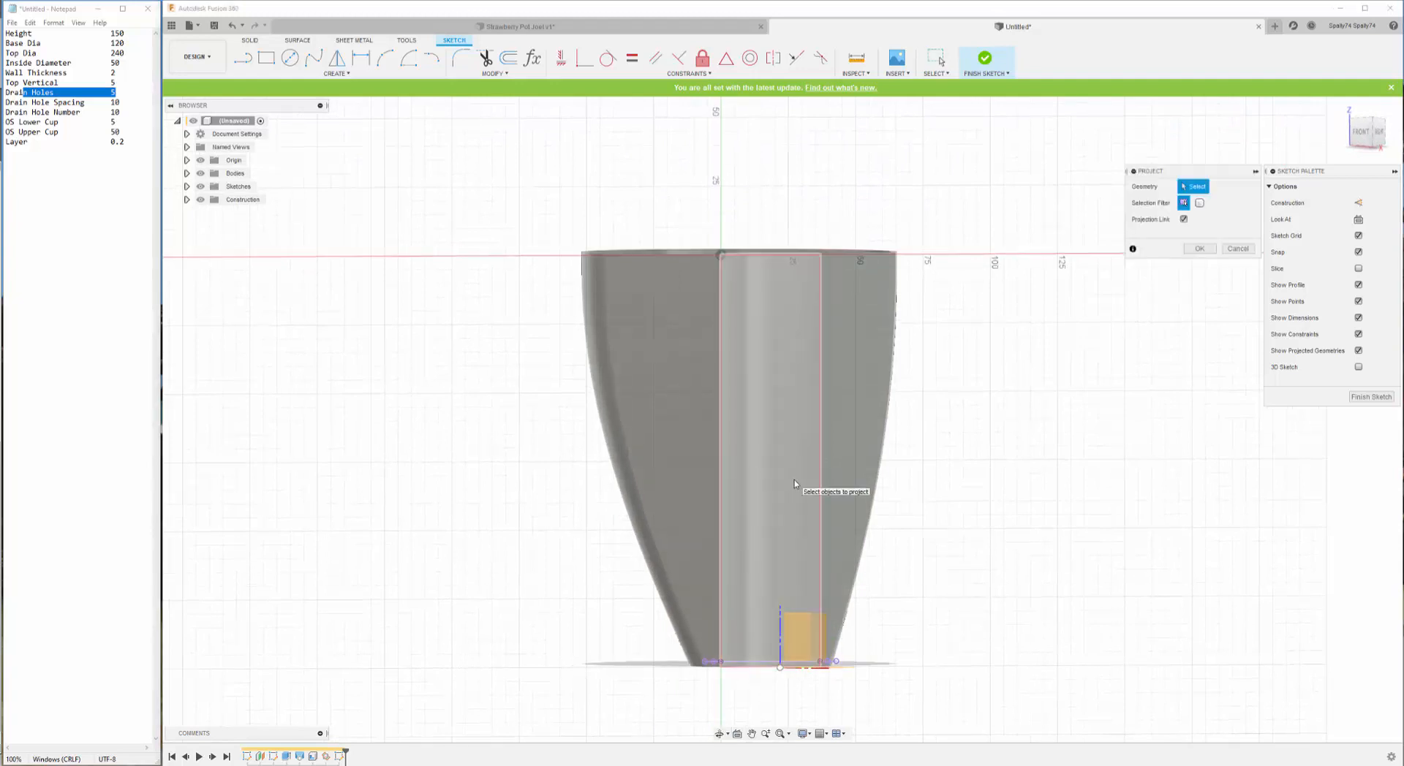
{"action": "left_click", "coordinate": [794, 480]}
{"action": "left_click", "coordinate": [1198, 248]}
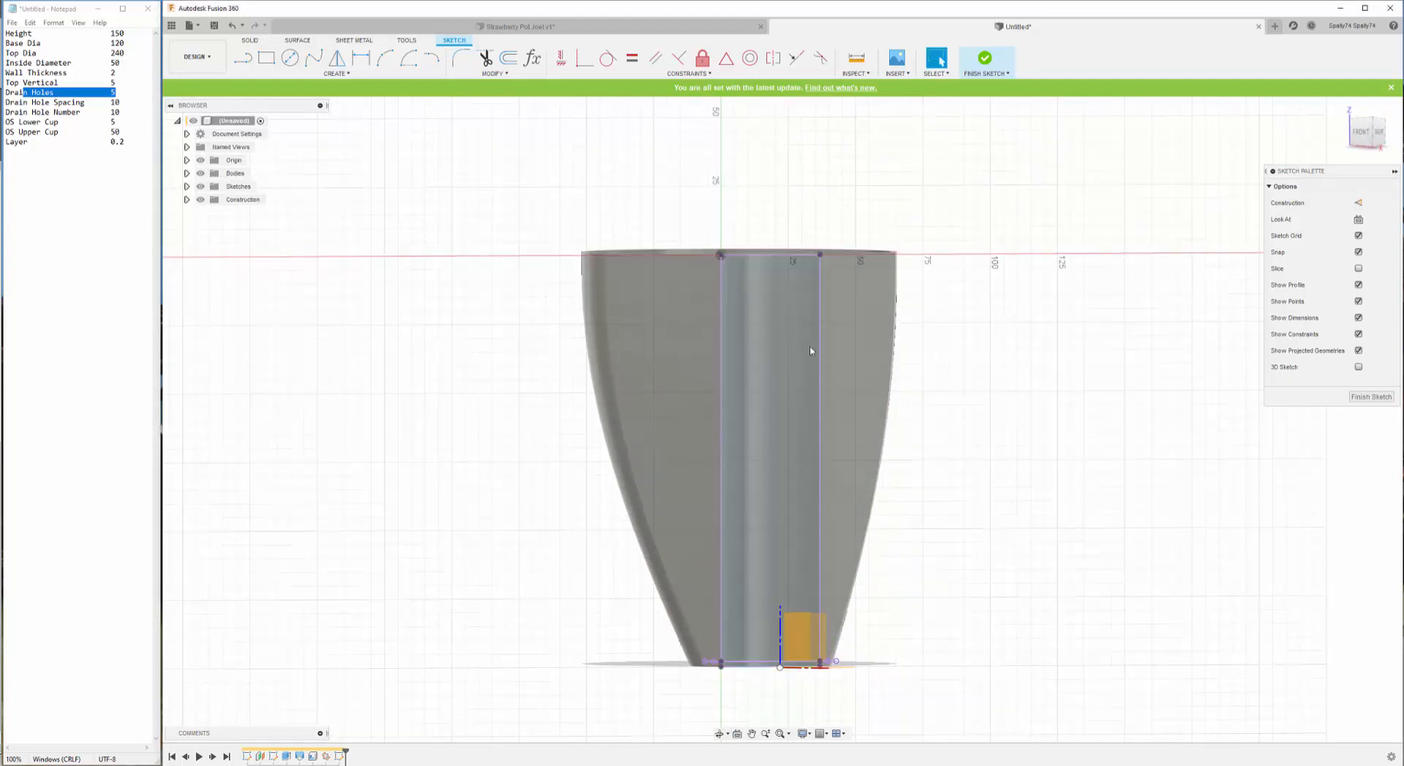
- Draw a construction line from the midpoint of the projected floor line up to the midpoint of the cup's top edge
{"action": "scroll", "coordinate": [585, 393], "scroll_direction": "down", "scroll_amount": 3}
{"action": "scroll", "coordinate": [730, 576], "scroll_direction": "up", "scroll_amount": 5}
{"action": "scroll", "coordinate": [606, 613], "scroll_direction": "down", "scroll_amount": 3}
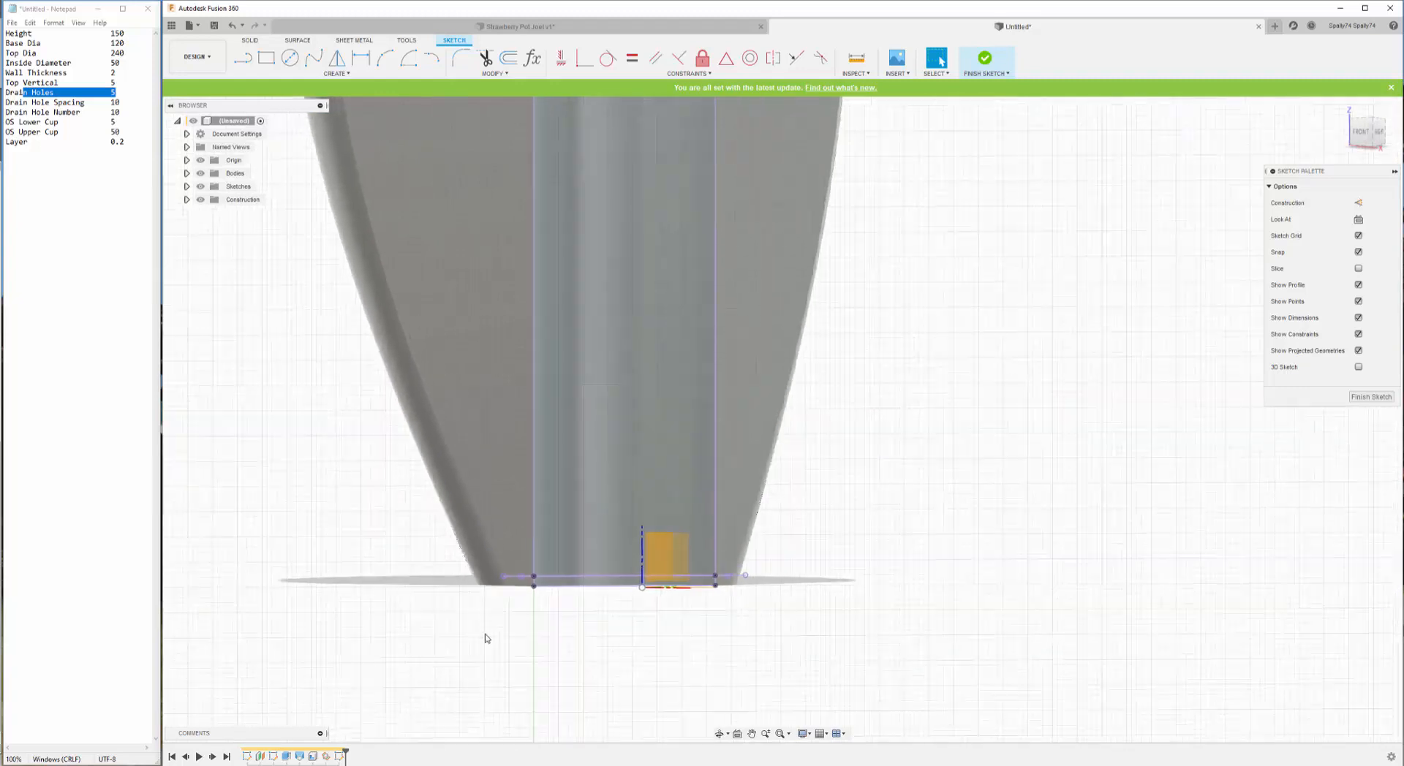
{"action": "key", "text": "l"}
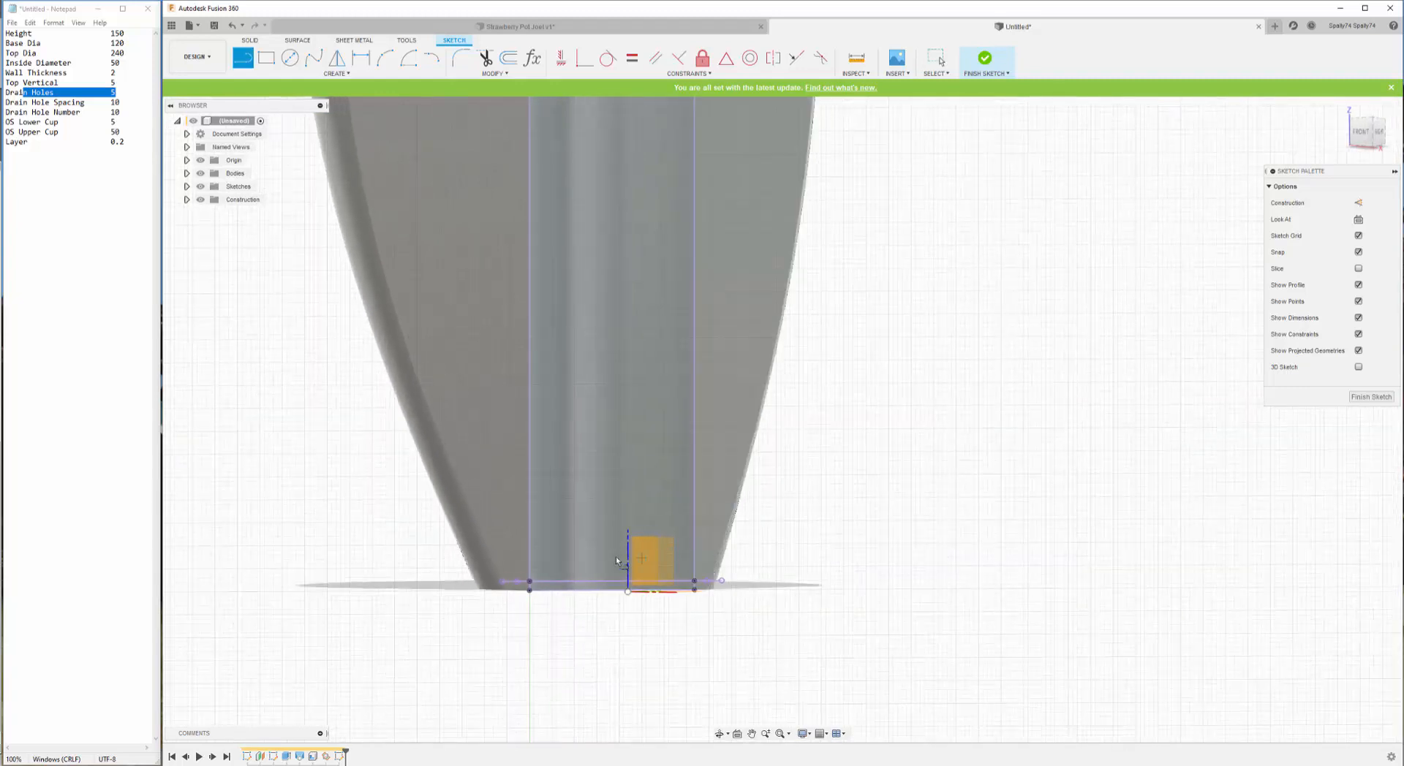
{"action": "scroll", "coordinate": [616, 556], "scroll_direction": "up", "scroll_amount": 2}
{"action": "left_click", "coordinate": [612, 587]}
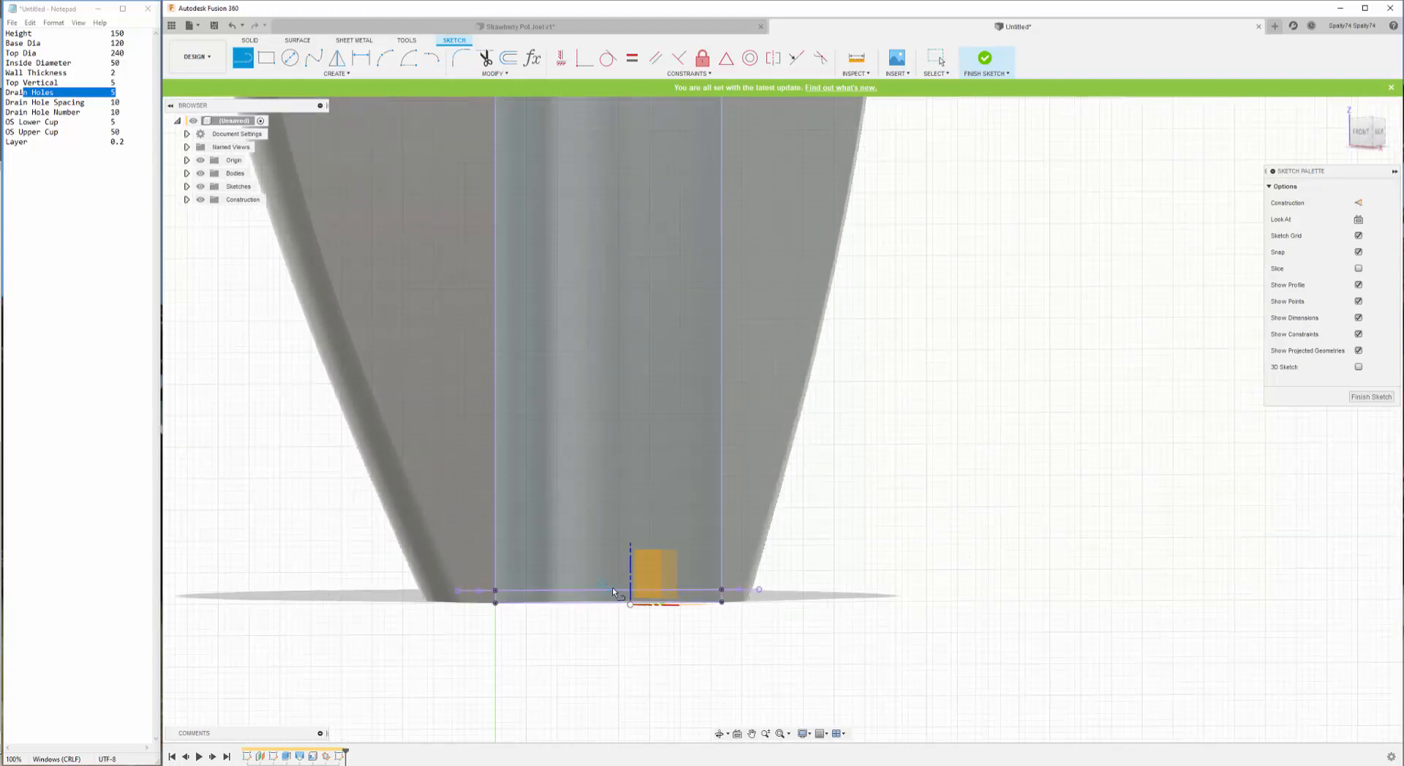
{"action": "scroll", "coordinate": [570, 661], "scroll_direction": "down", "scroll_amount": 2}
{"action": "scroll", "coordinate": [604, 424], "scroll_direction": "down", "scroll_amount": 2}
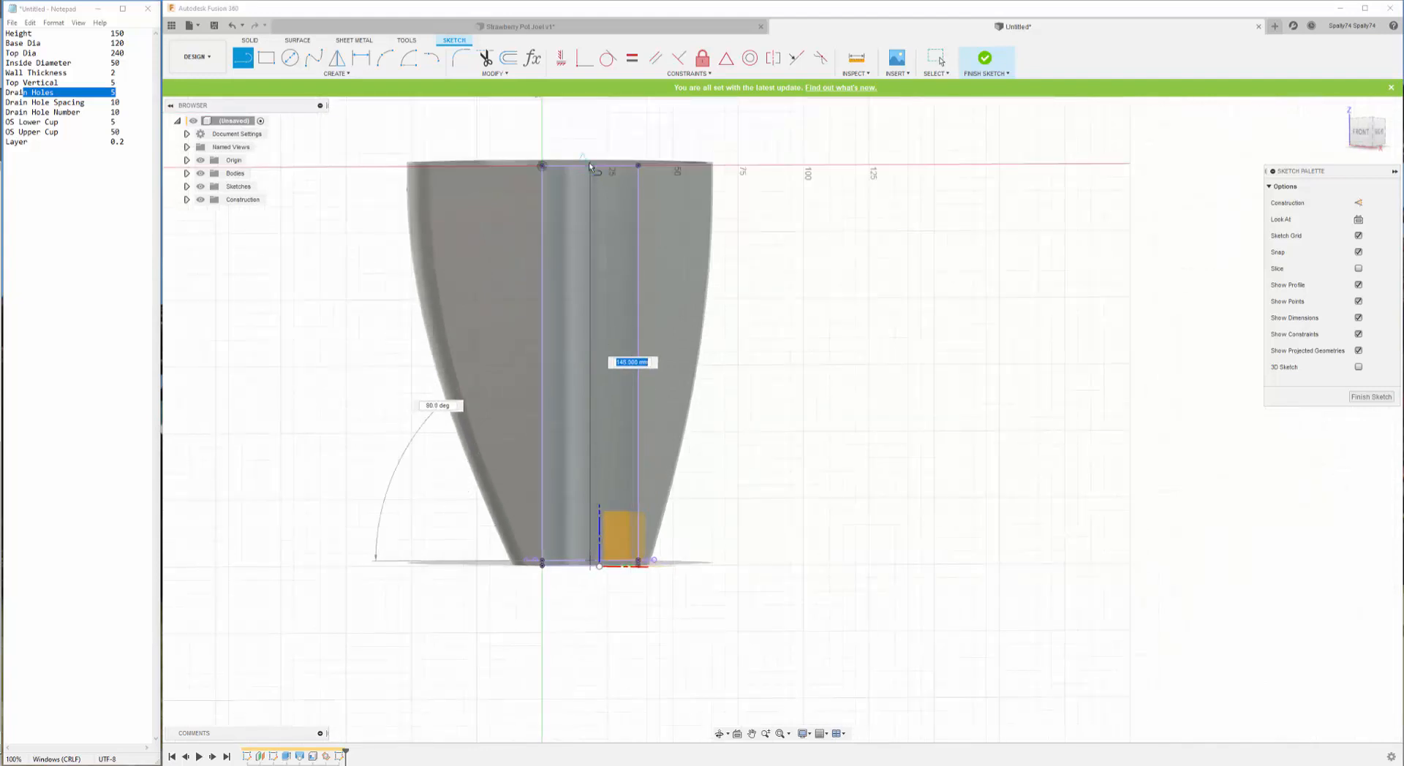
{"action": "left_click", "coordinate": [591, 166]}
{"action": "key", "text": "Escape"}
{"action": "key", "text": "x"}
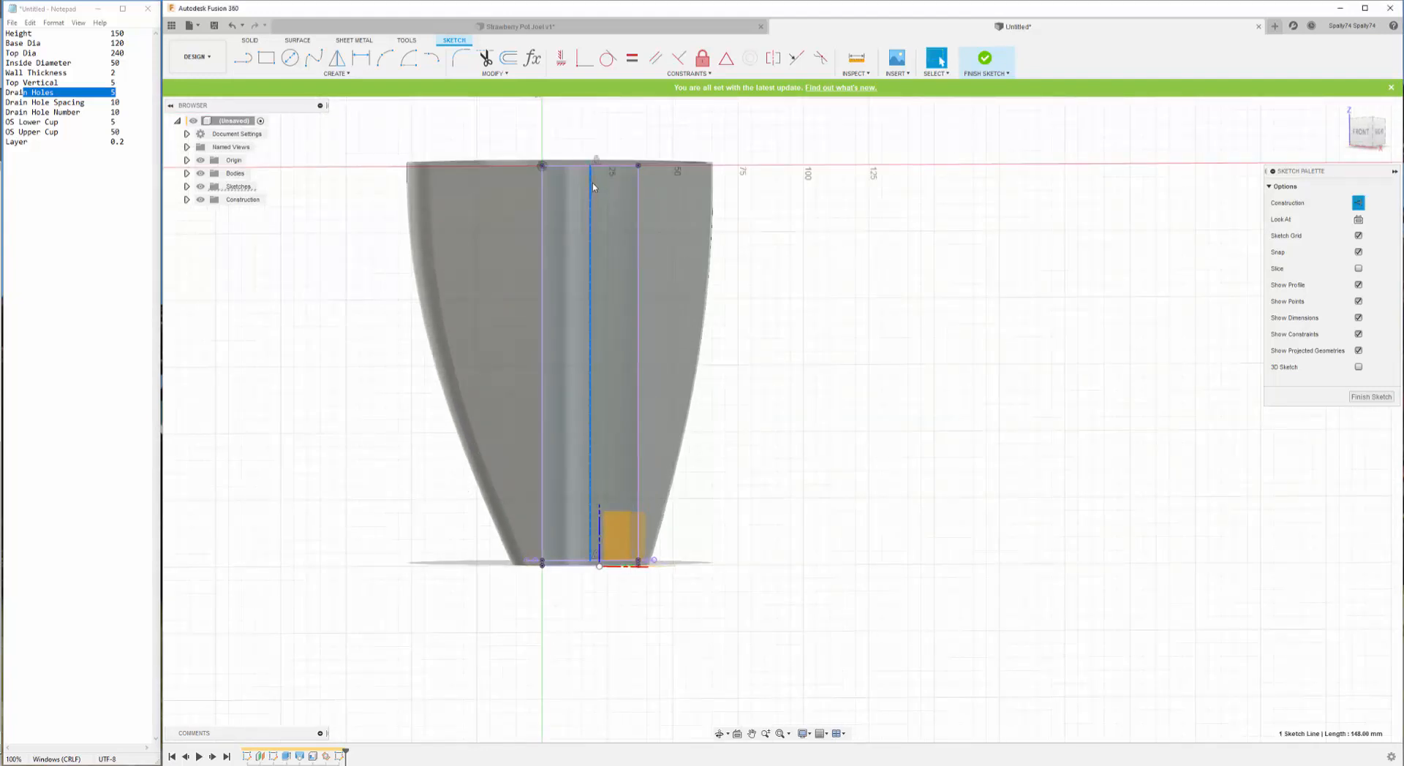
- Sketch a circle about 7.8 mm in diameter centred on the construction line, a short way above the cup floor
{"action": "scroll", "coordinate": [595, 577], "scroll_direction": "up", "scroll_amount": 5}
{"action": "scroll", "coordinate": [582, 360], "scroll_direction": "up", "scroll_amount": 2}
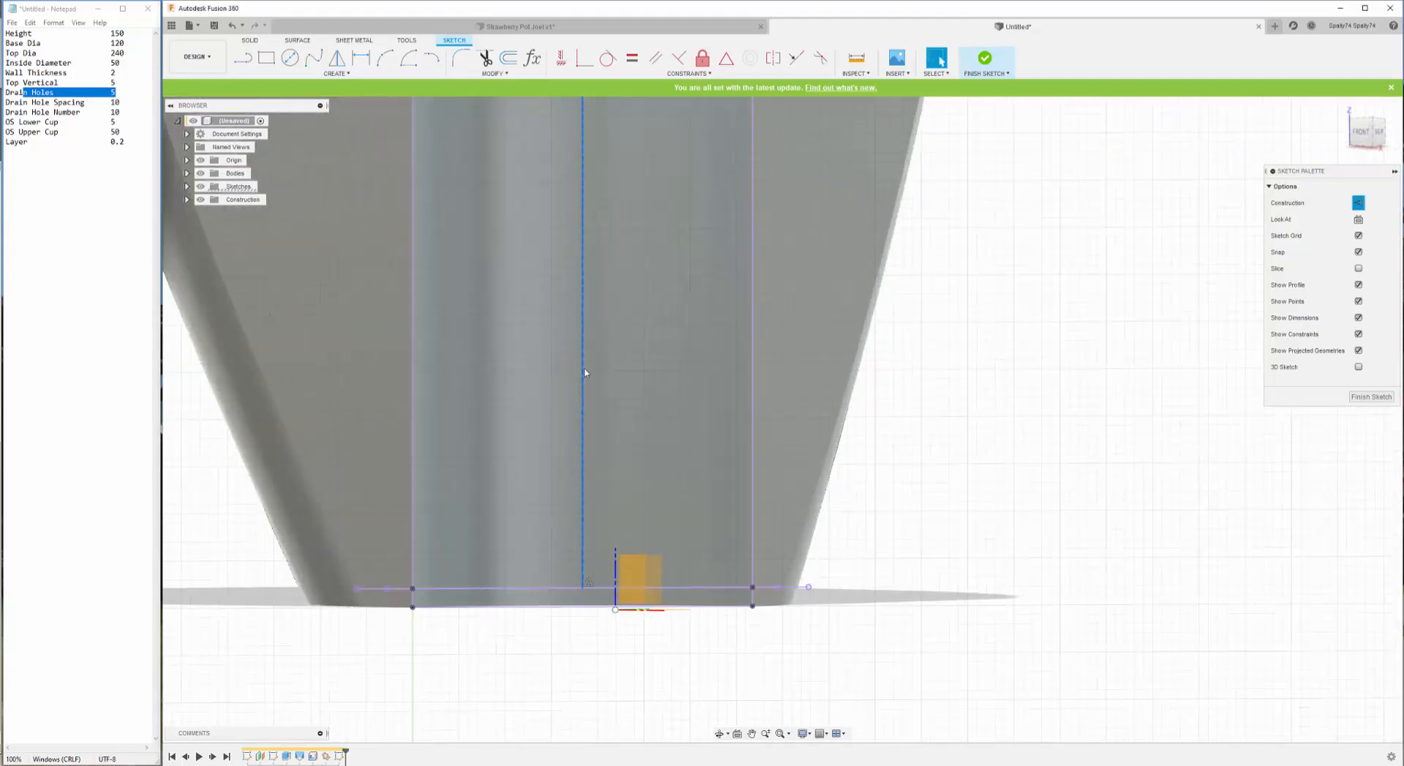
{"action": "key", "text": "Escape"}
{"action": "key", "text": "c"}
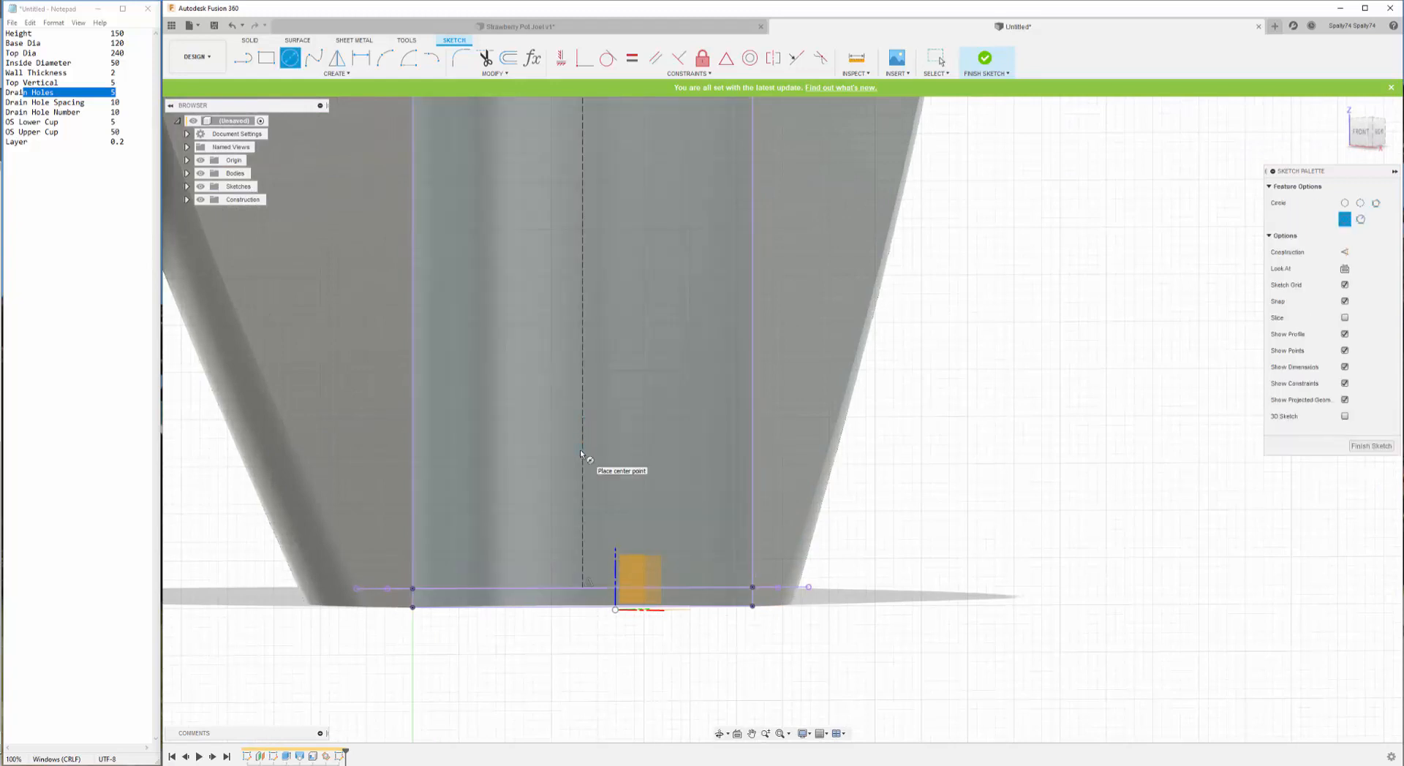
{"action": "left_click", "coordinate": [583, 449]}
{"action": "left_click", "coordinate": [618, 407]}
{"action": "key", "text": "Escape"}
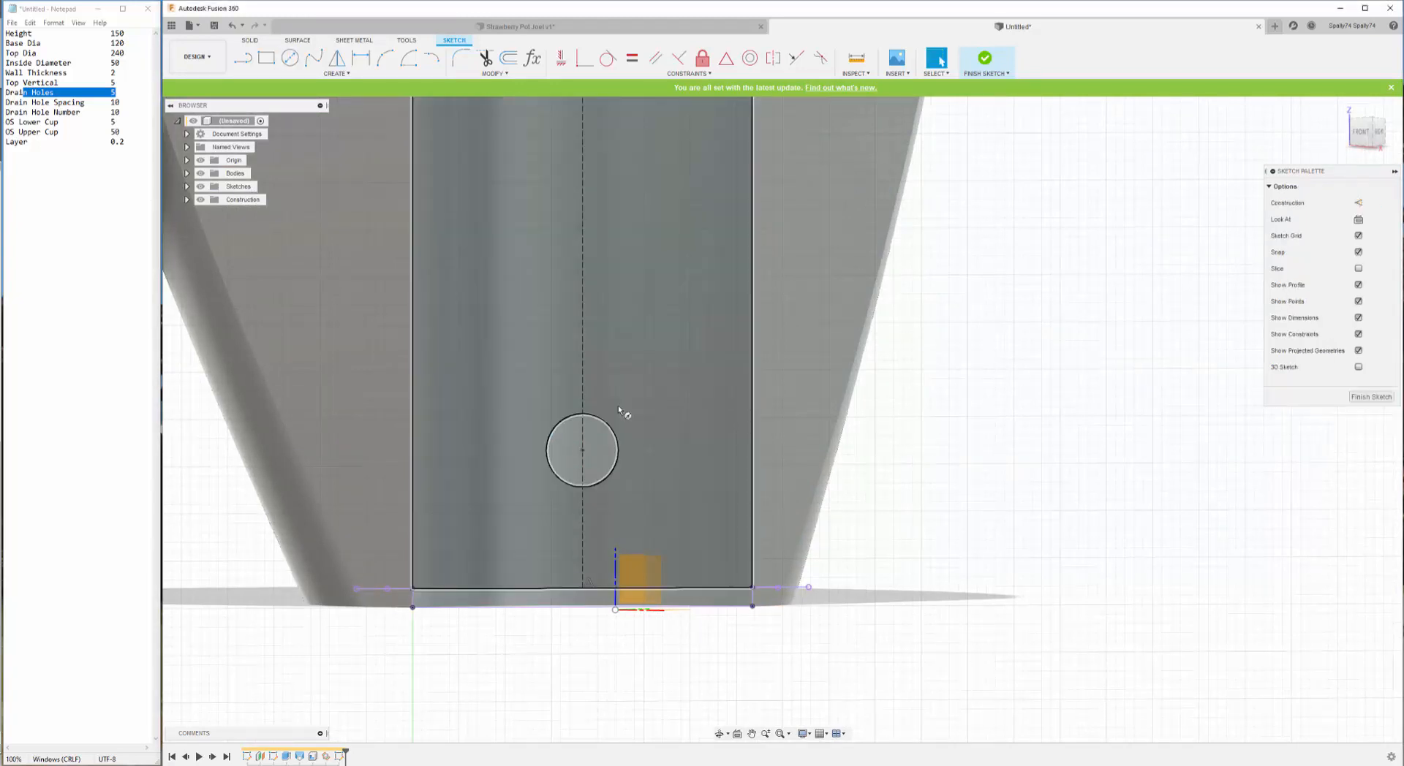
- Dimension the circle's diameter with the drain hole diameter user parameter
{"action": "key", "text": "d"}
{"action": "left_click", "coordinate": [608, 426]}
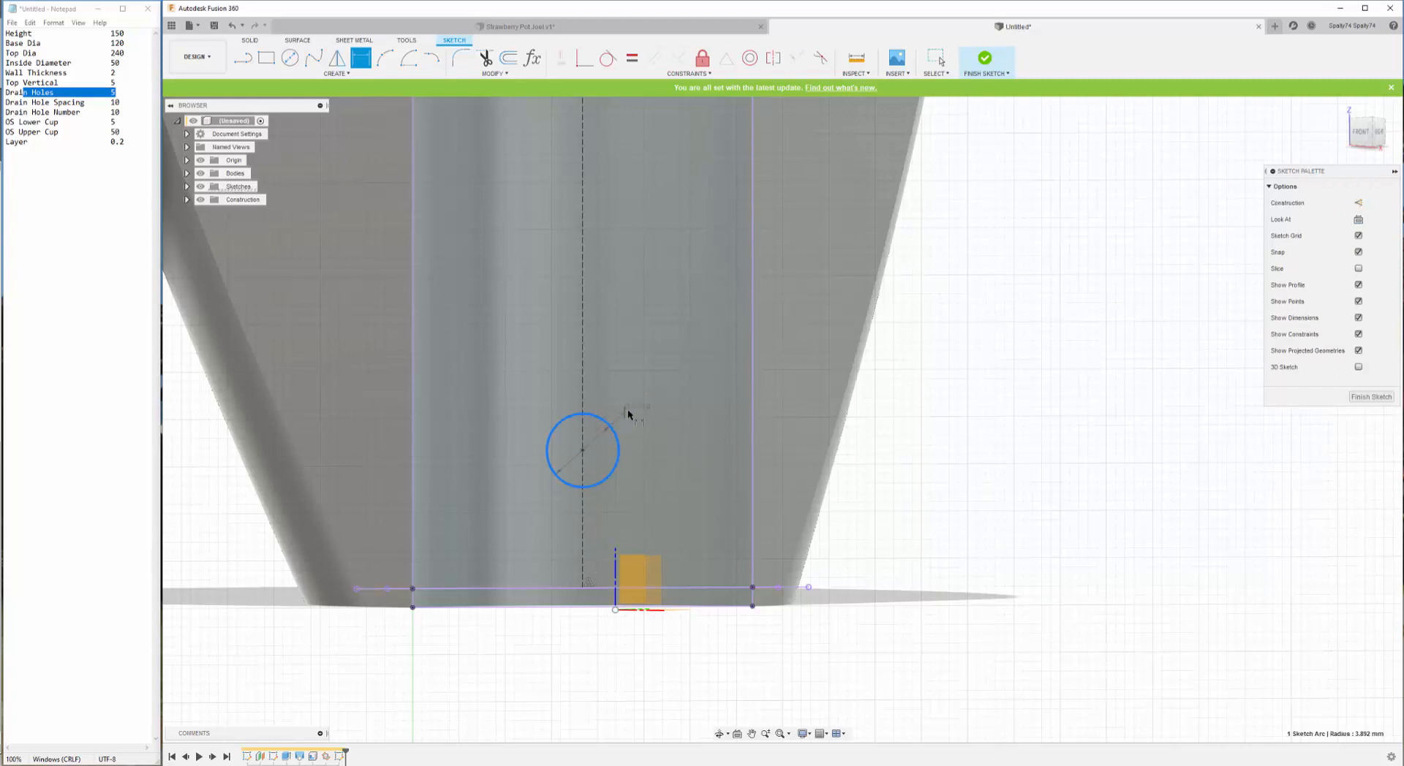
{"action": "left_click", "coordinate": [632, 413]}
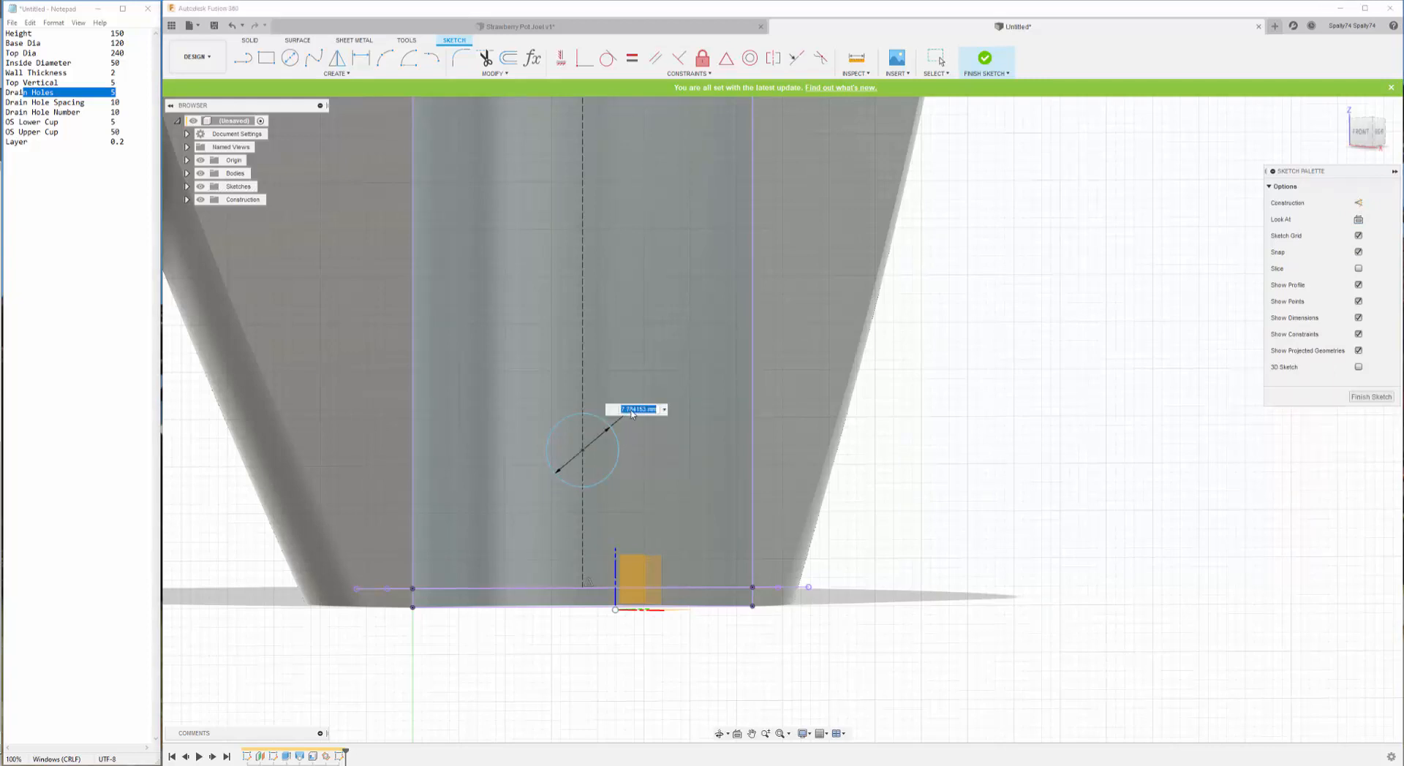
{"action": "type", "text": "dra"}
{"action": "left_click", "coordinate": [647, 429]}
{"action": "key", "text": "Return"}
{"action": "key", "text": "l"}
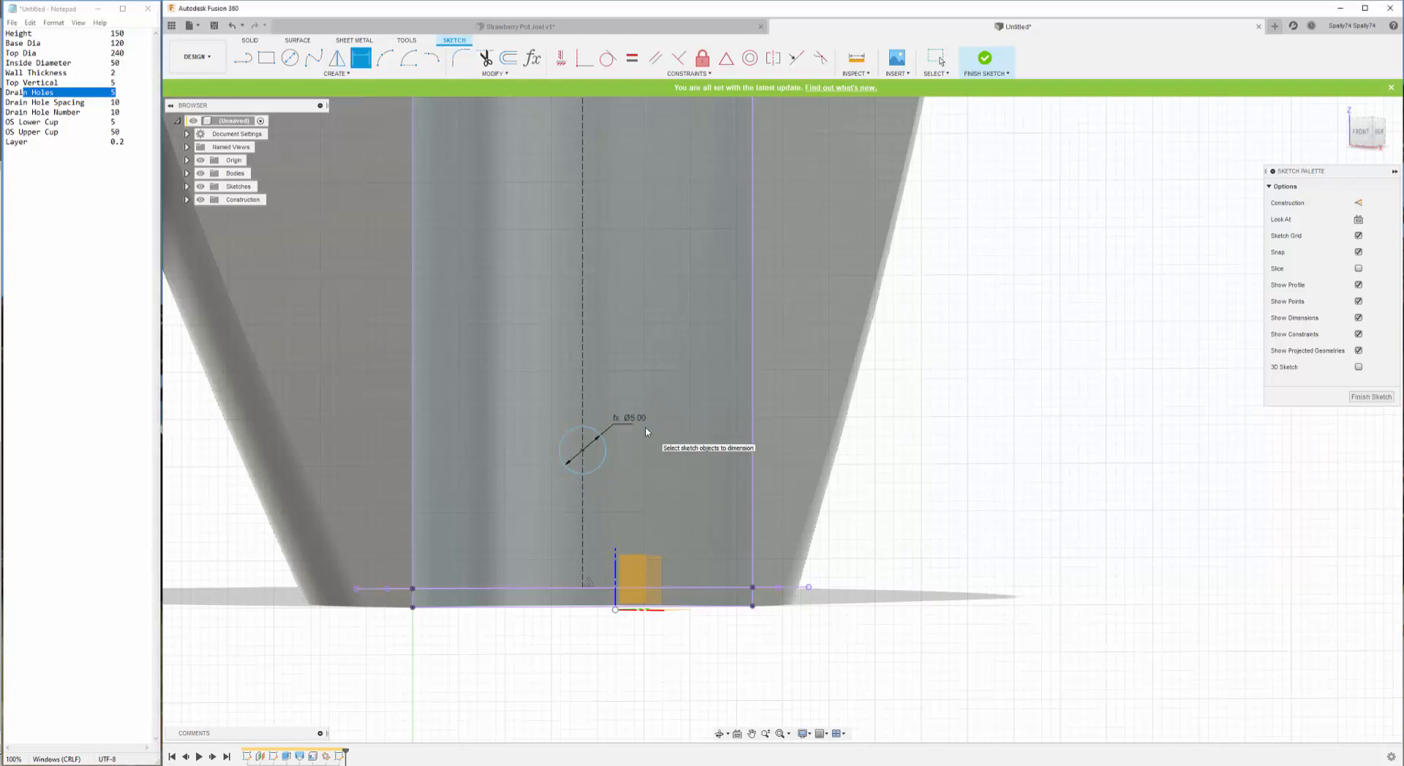
- Dimension the height of the circle's centre above the projected floor line with the DrainHoleSpace parameter
{"action": "left_click", "coordinate": [583, 451]}
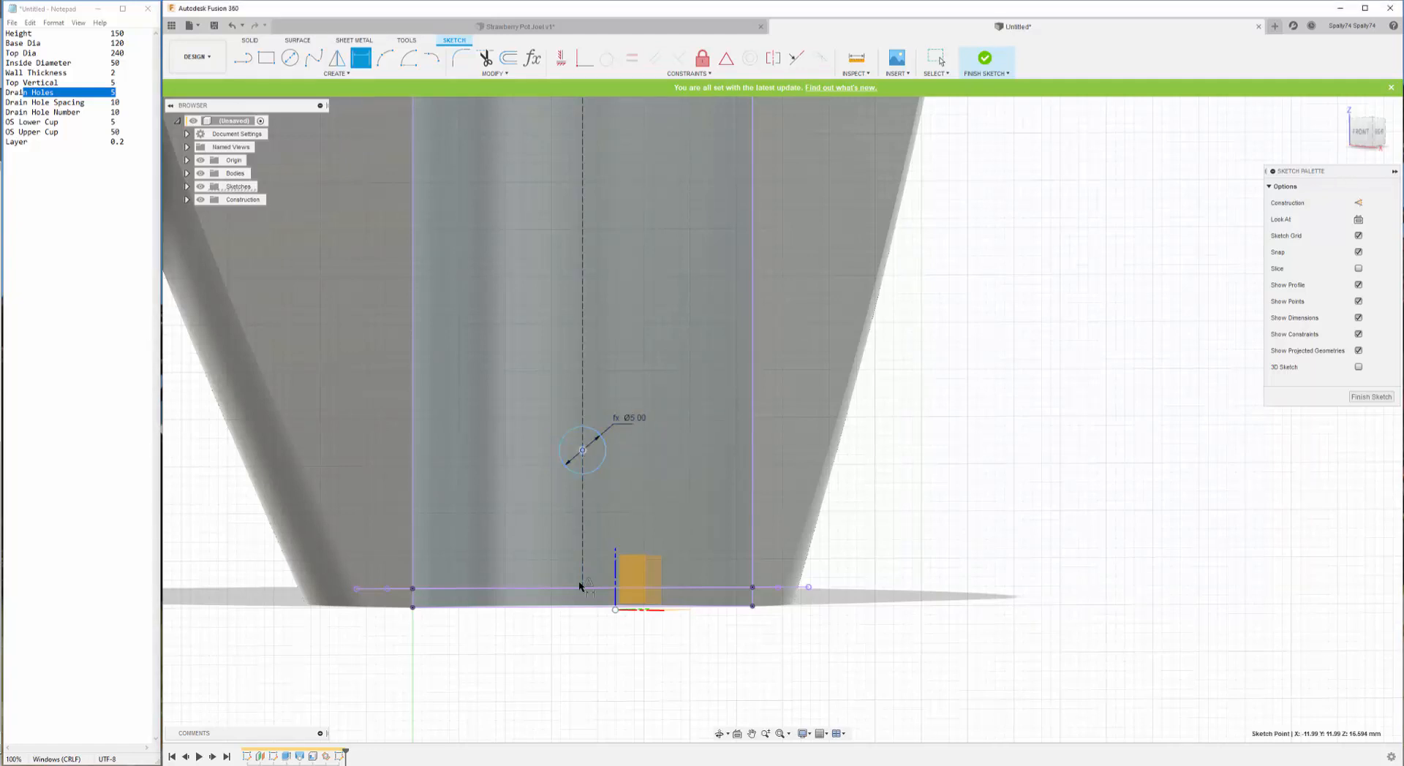
{"action": "left_click", "coordinate": [583, 589]}
{"action": "left_click", "coordinate": [708, 525]}
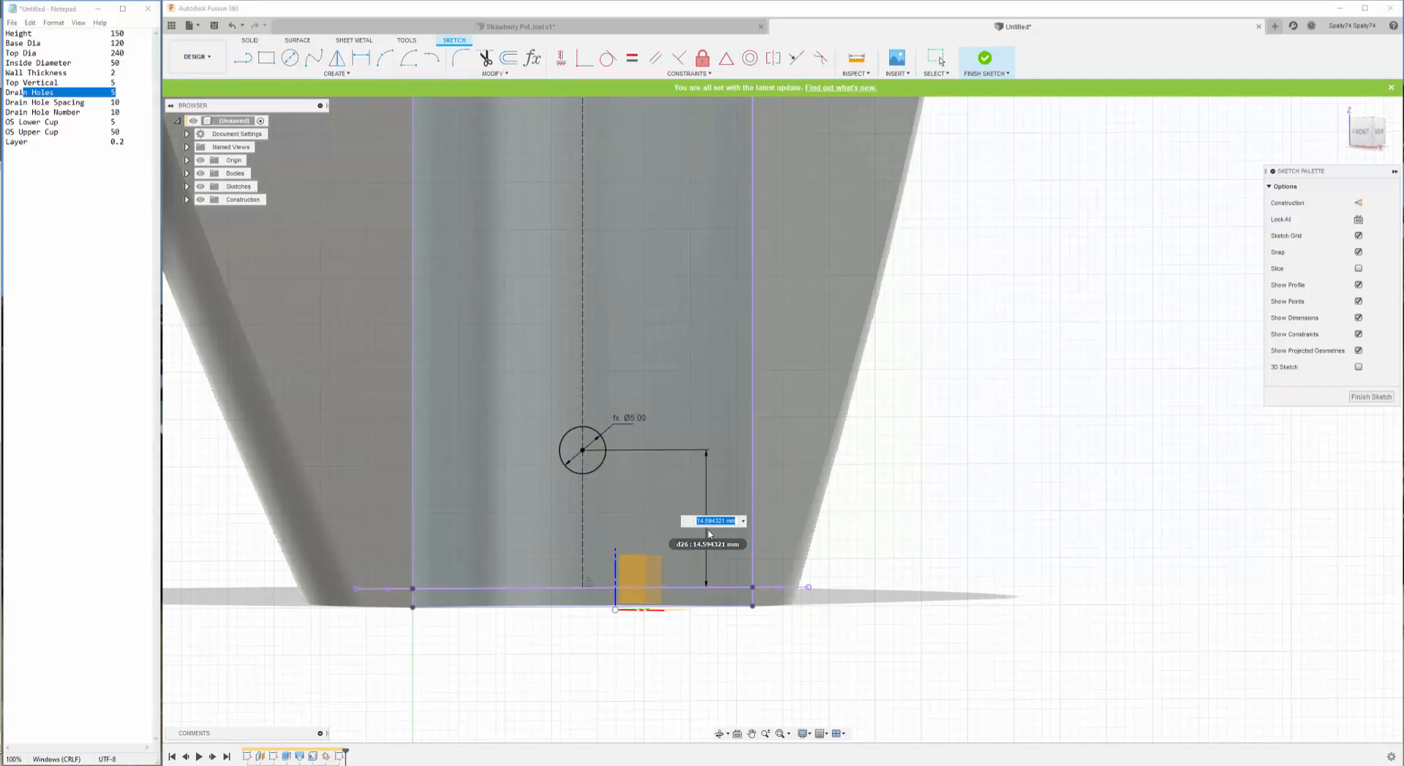
{"action": "type", "text": "dra"}
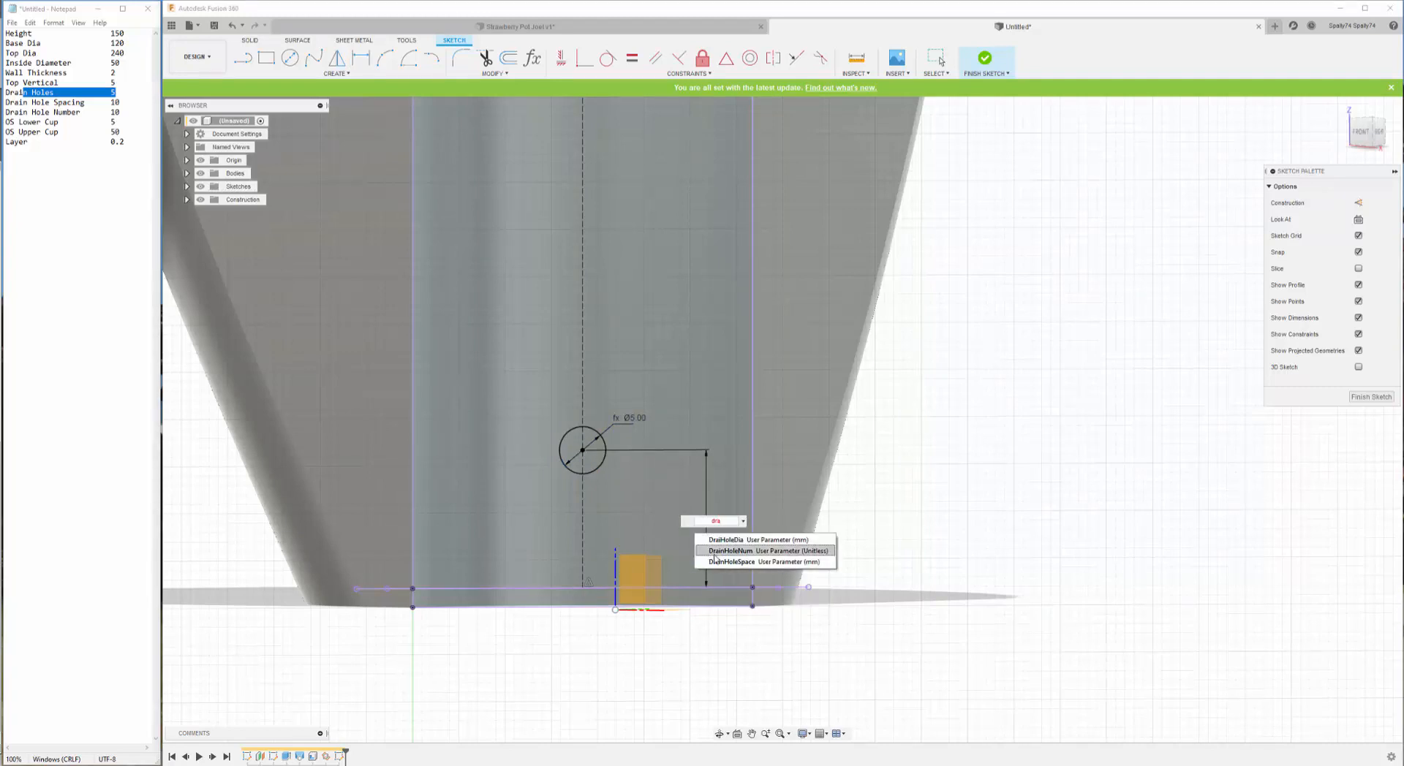
{"action": "left_click", "coordinate": [721, 562]}
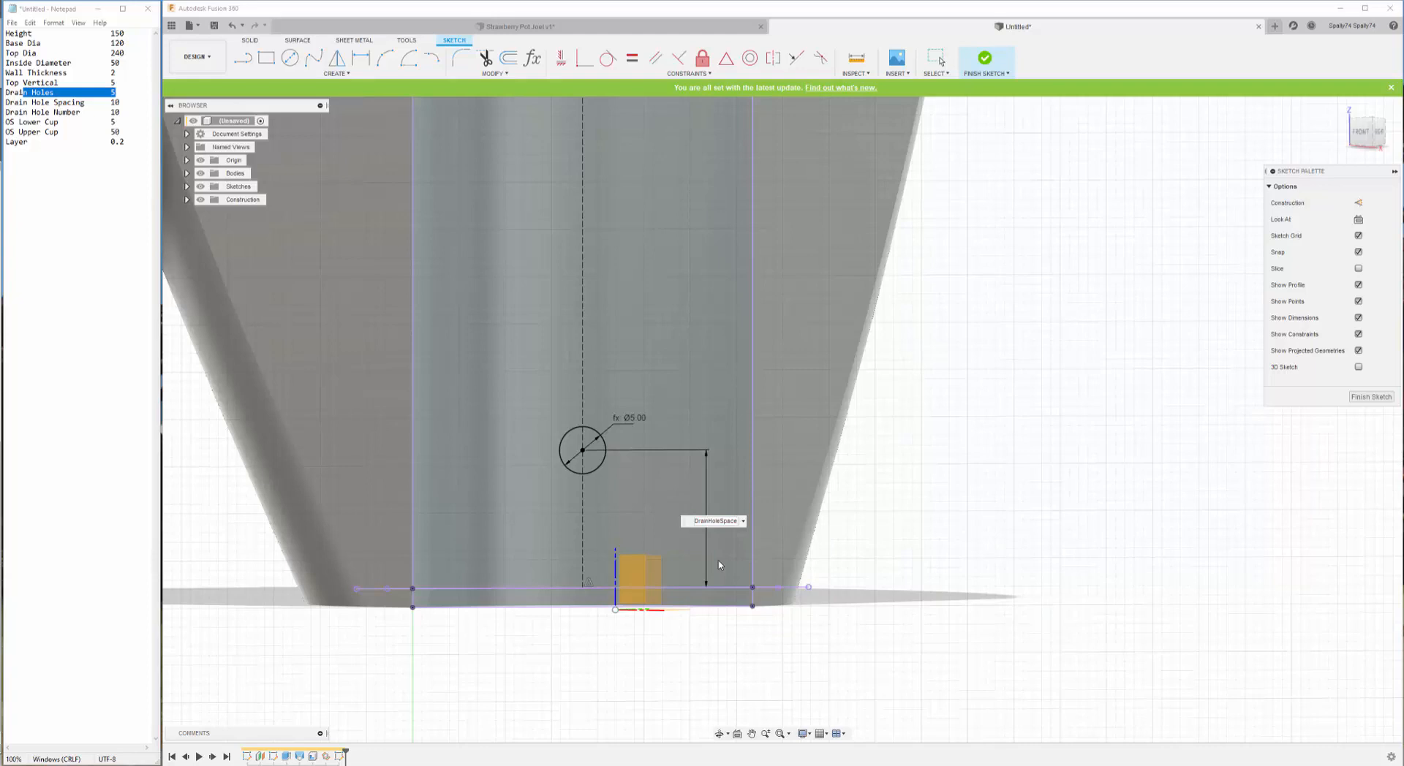
{"action": "key", "text": "Return"}
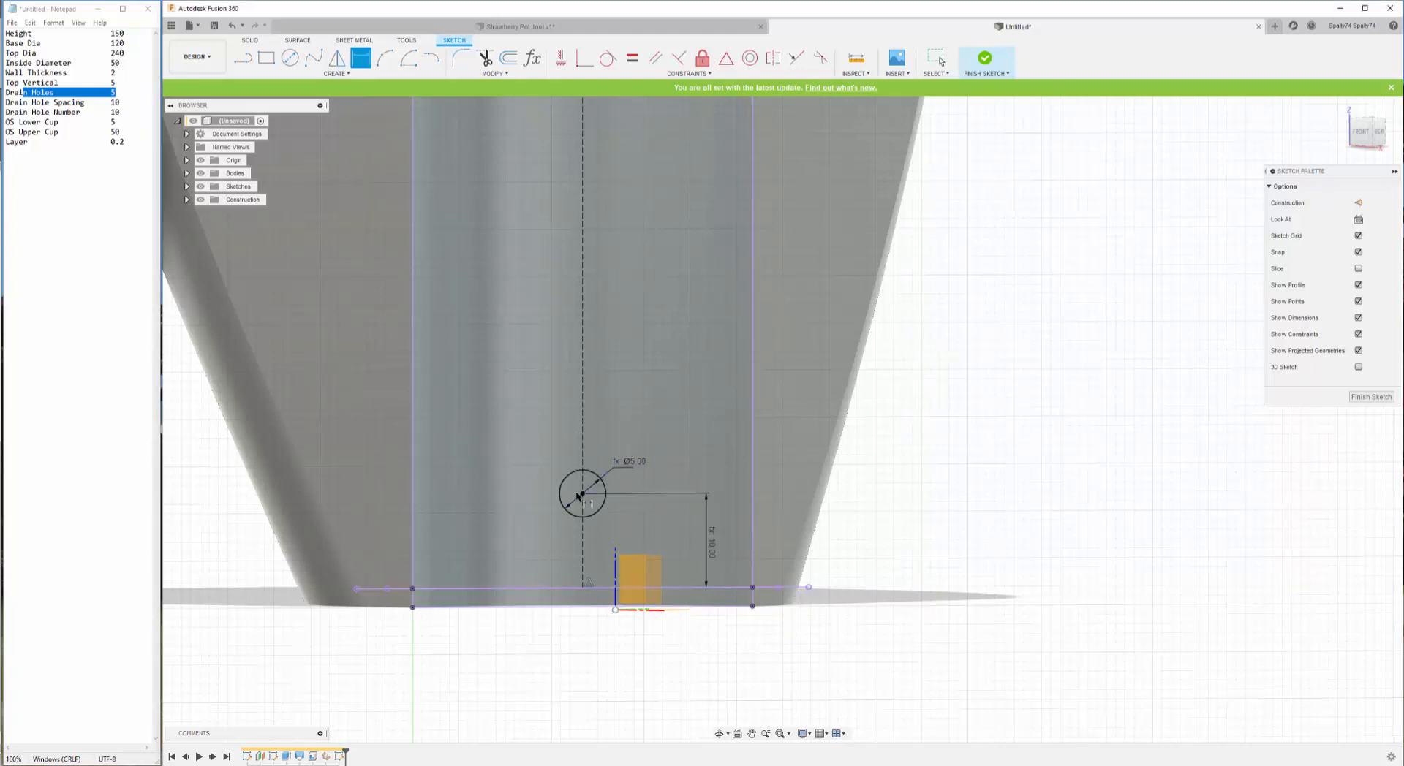
{"action": "scroll", "coordinate": [542, 544], "scroll_direction": "down", "scroll_amount": 1}
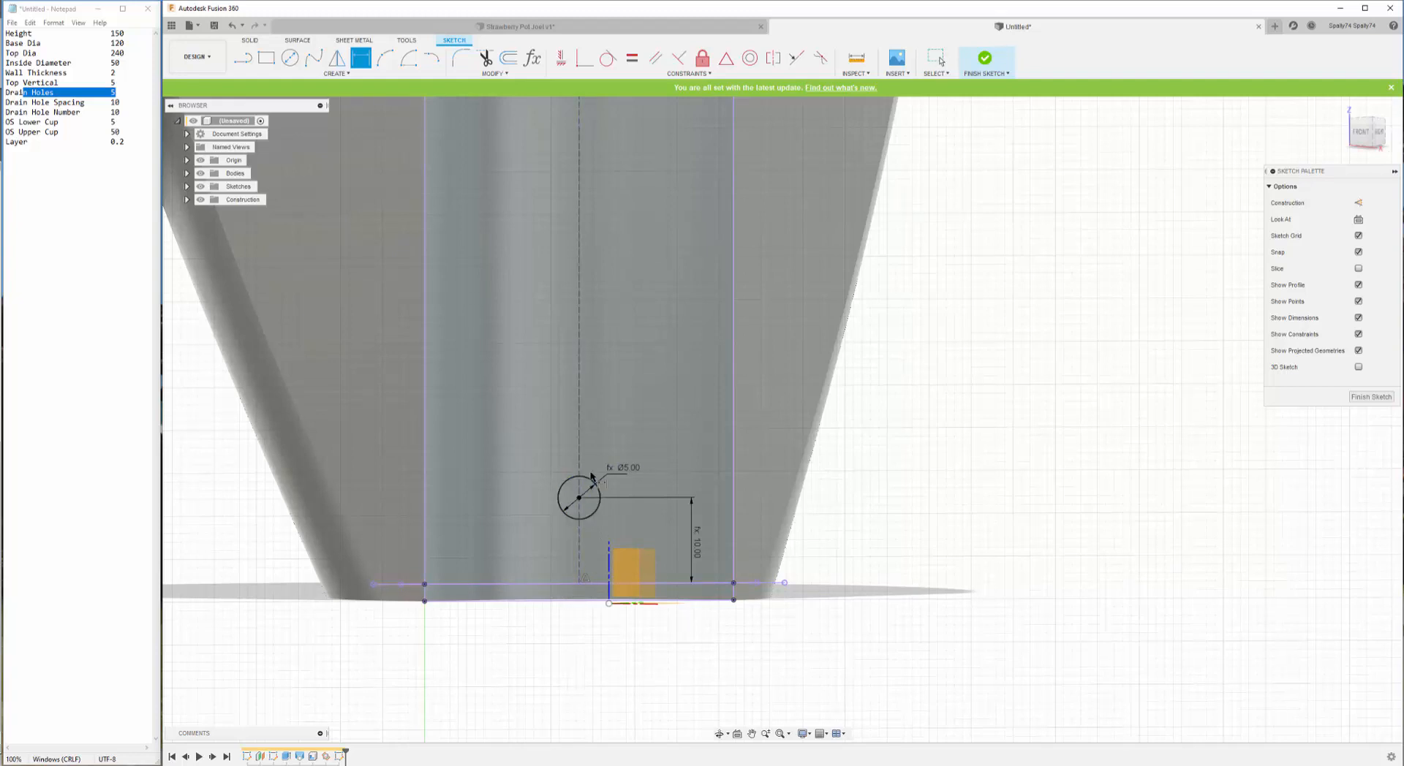
{"action": "scroll", "coordinate": [661, 604], "scroll_direction": "down", "scroll_amount": 3}
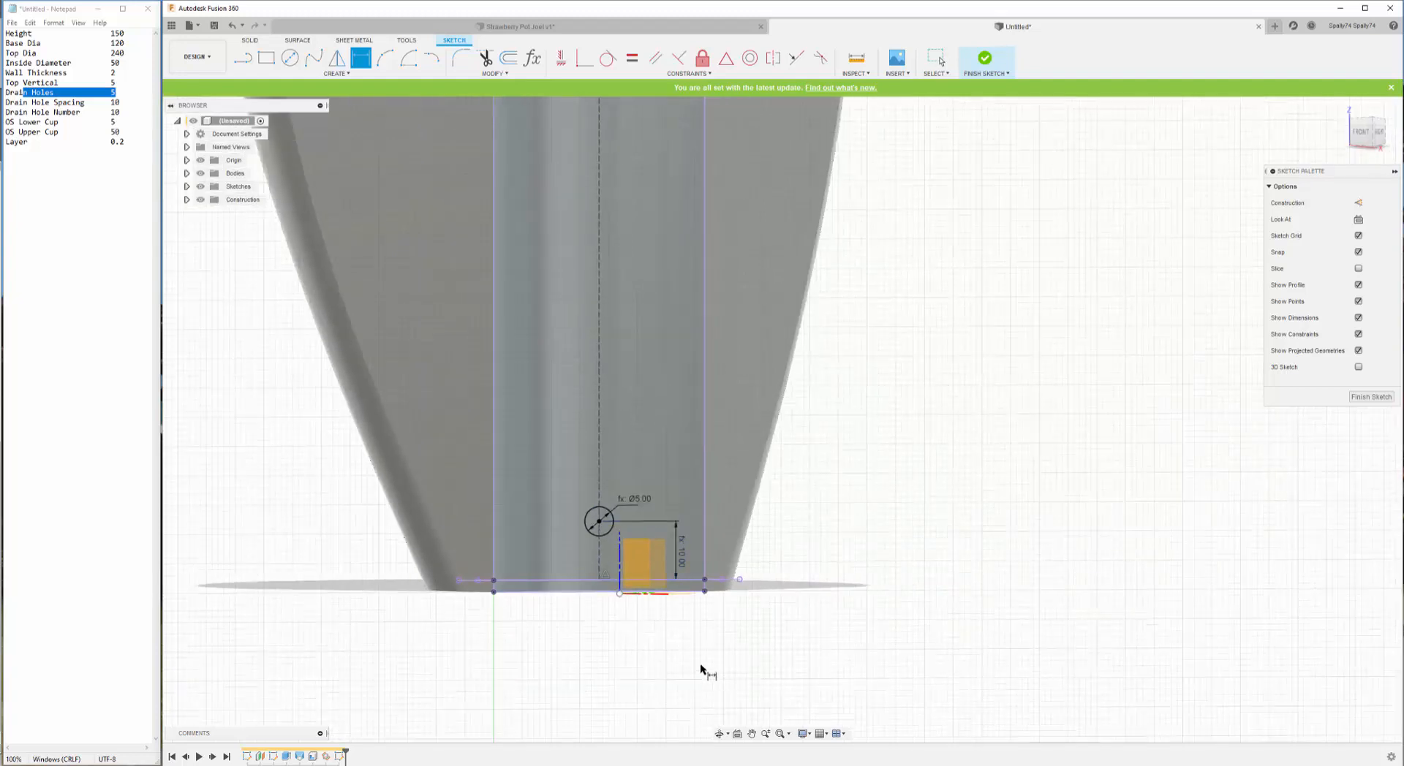
{"action": "key", "text": "Escape"}
{"action": "scroll", "coordinate": [720, 708], "scroll_direction": "down", "scroll_amount": 2}
{"action": "scroll", "coordinate": [547, 639], "scroll_direction": "down", "scroll_amount": 2}
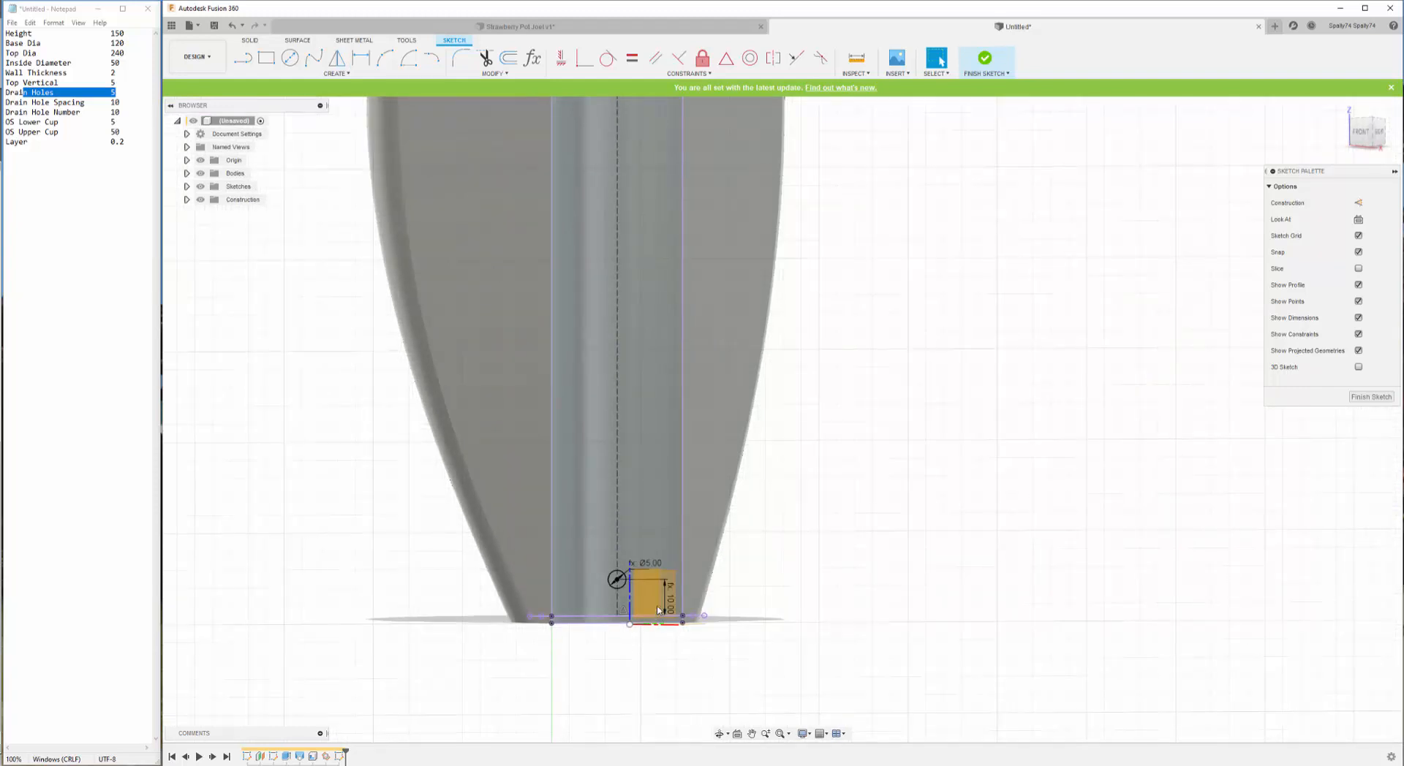
{"action": "scroll", "coordinate": [660, 607], "scroll_direction": "up", "scroll_amount": 3}
{"action": "scroll", "coordinate": [580, 620], "scroll_direction": "up", "scroll_amount": 2}
{"action": "scroll", "coordinate": [646, 611], "scroll_direction": "down", "scroll_amount": 3}
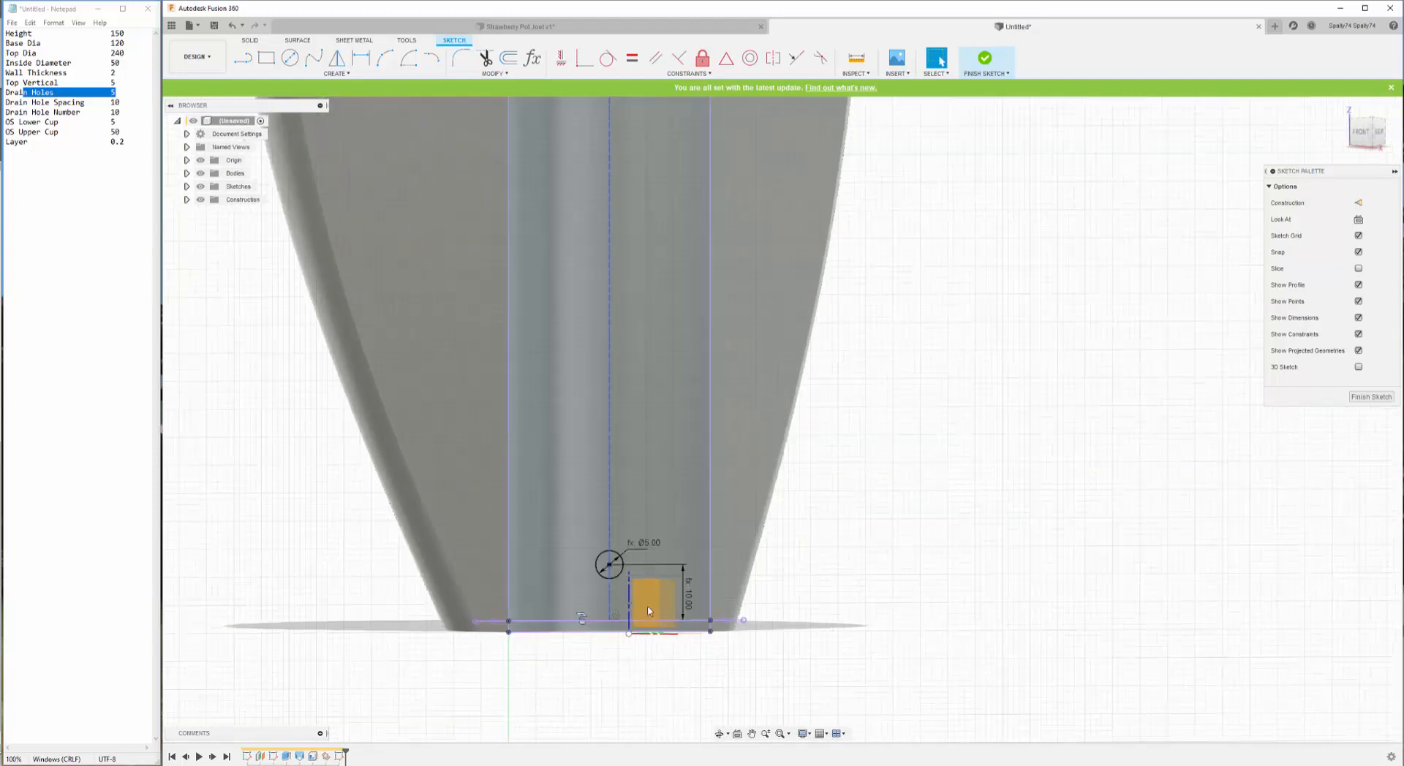
{"action": "scroll", "coordinate": [632, 607], "scroll_direction": "up", "scroll_amount": 5}
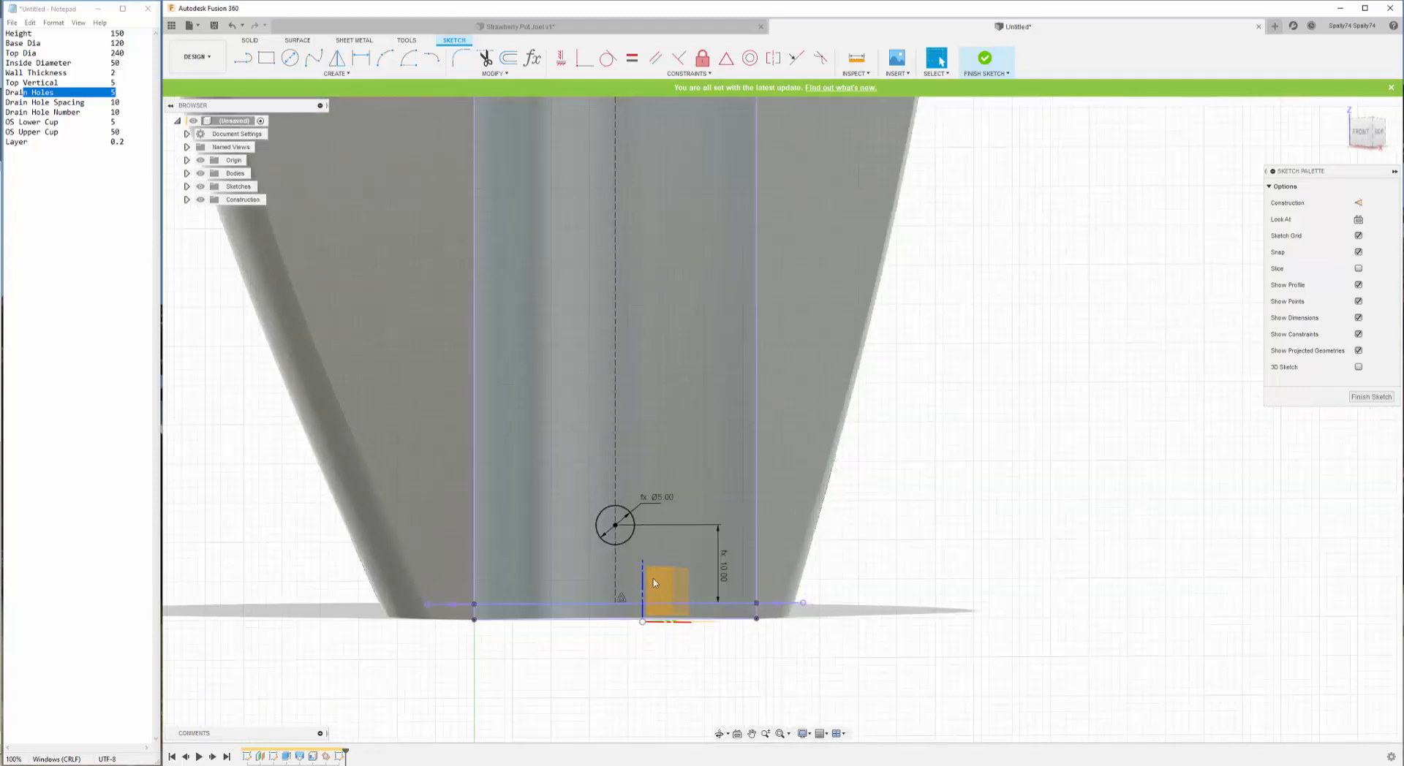
{"action": "scroll", "coordinate": [644, 590], "scroll_direction": "down", "scroll_amount": 4}
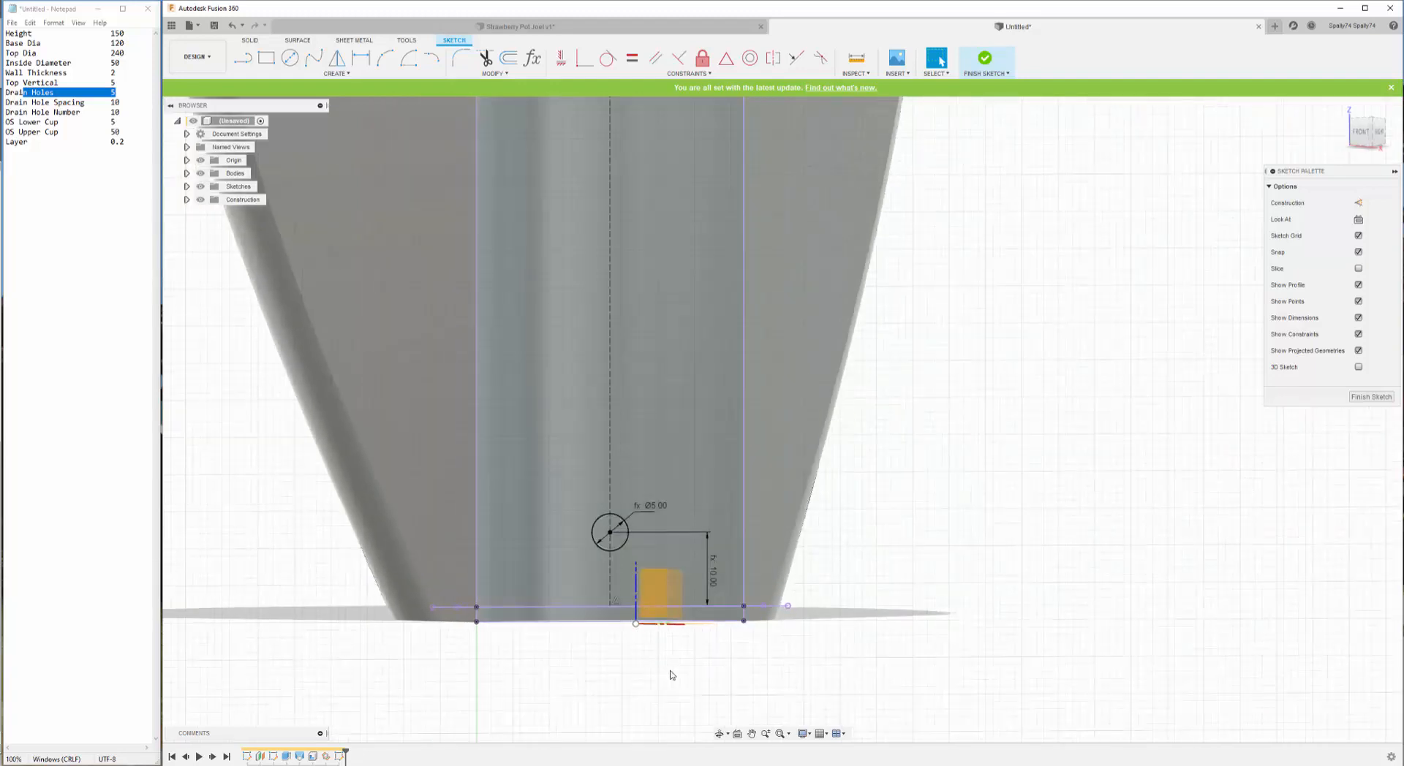
- Finish the drain hole sketch
{"action": "left_click", "coordinate": [720, 734]}
{"action": "mouse_move", "coordinate": [700, 616]}
{"action": "left_mouse_down"}
{"action": "mouse_move", "coordinate": [690, 642]}
{"action": "mouse_move", "coordinate": [673, 642]}
{"action": "left_mouse_up"}
{"action": "key", "text": "Escape"}
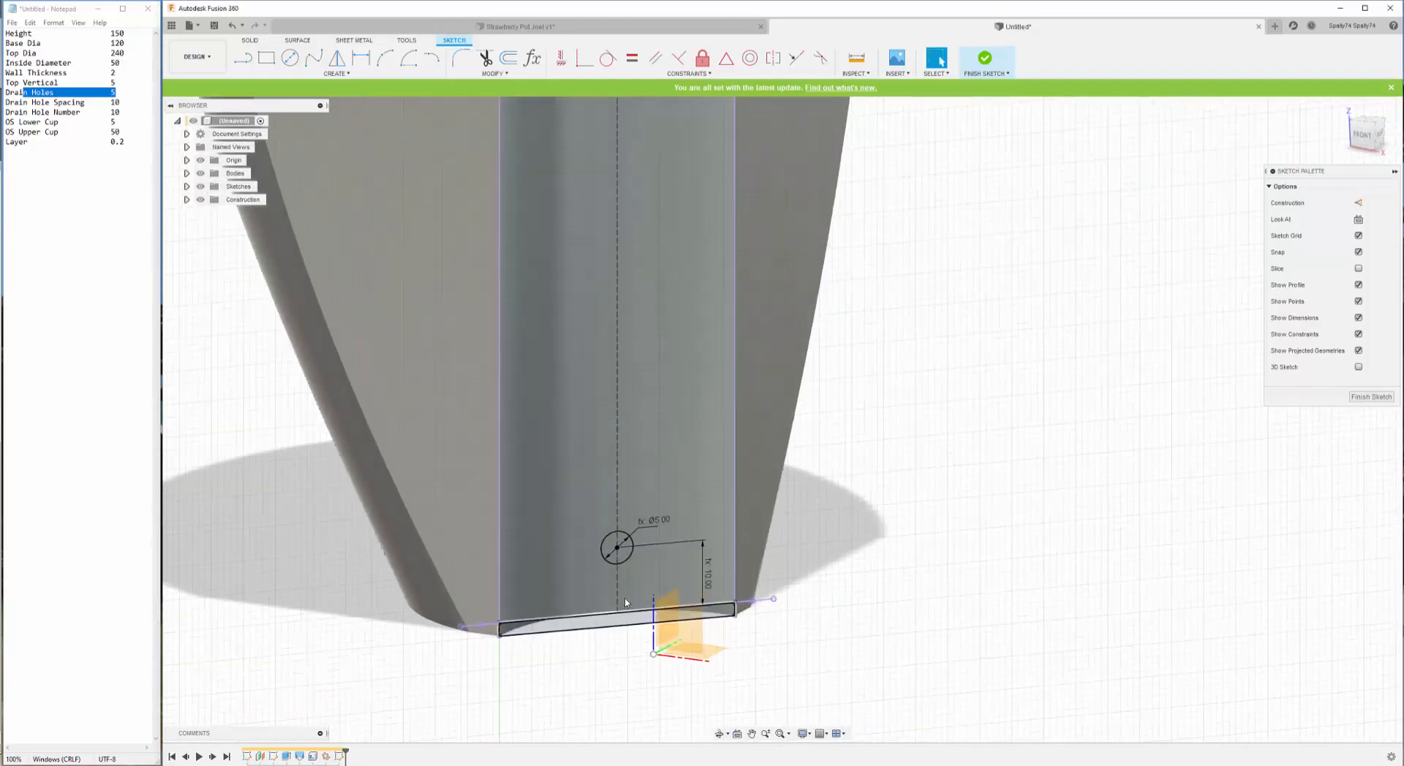
{"action": "left_click", "coordinate": [1369, 396]}
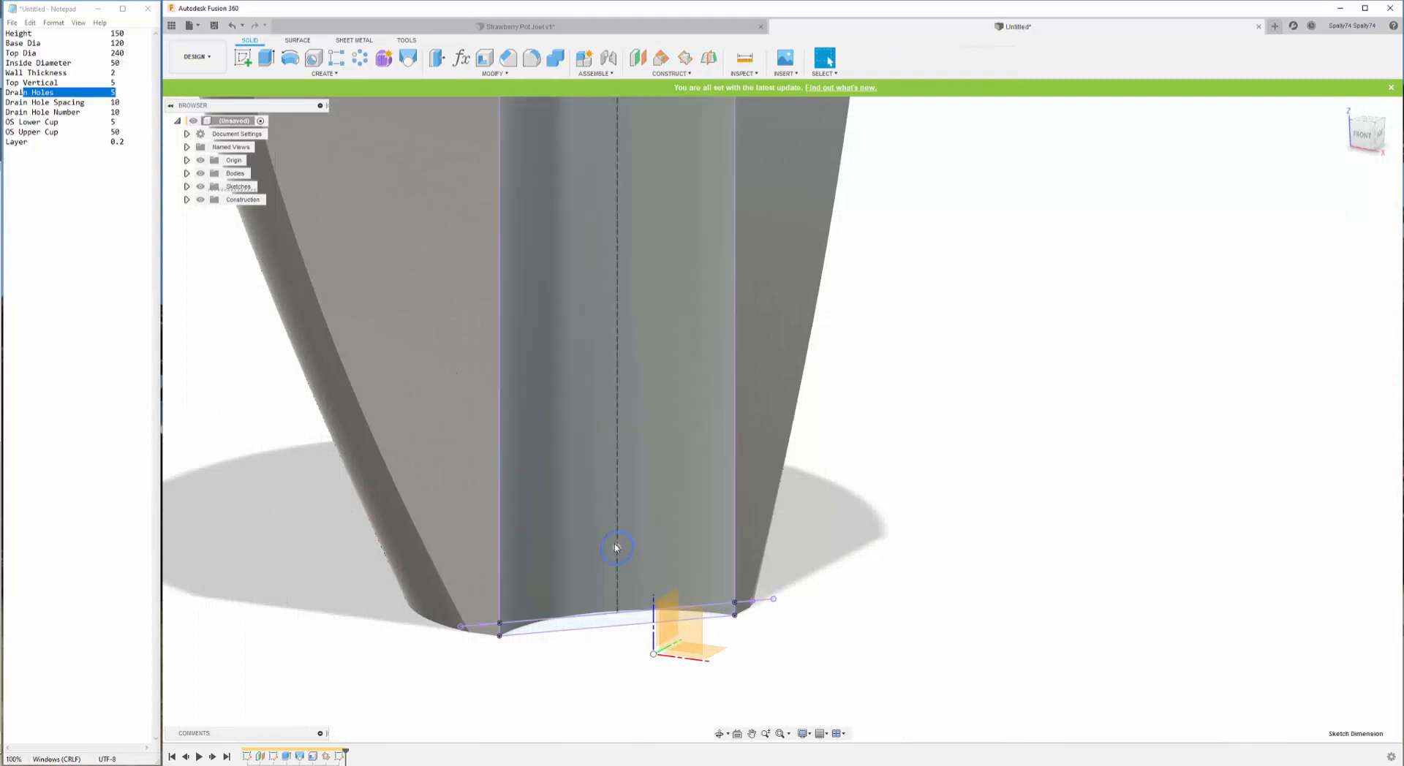
- Extrude the drain hole circle as a cut with a To Object extent ending at the inside face of the concave corner wall
{"action": "left_click", "coordinate": [613, 550]}
{"action": "key", "text": "e"}
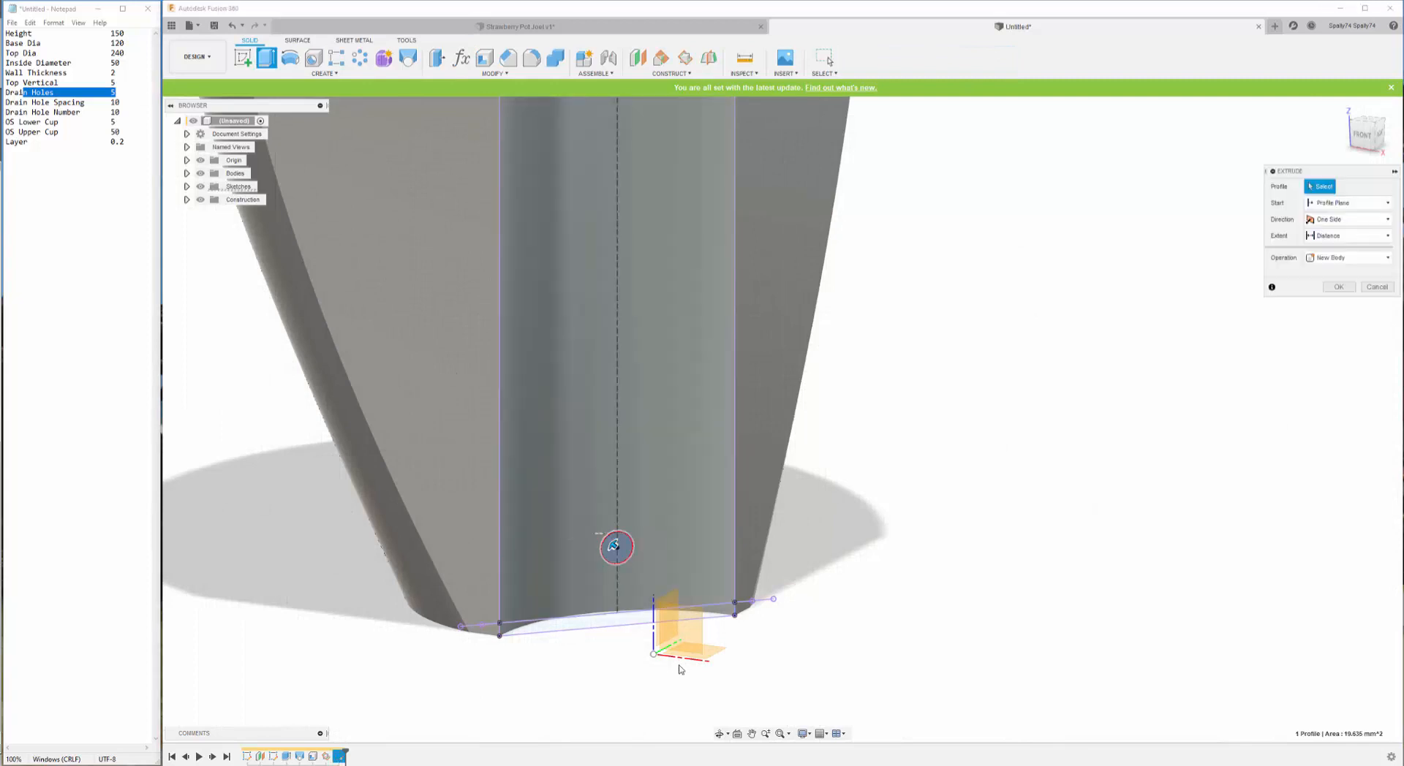
{"action": "middle_click_drag", "start_coordinate": [638, 433], "coordinate": [734, 479], "text": "shift"}
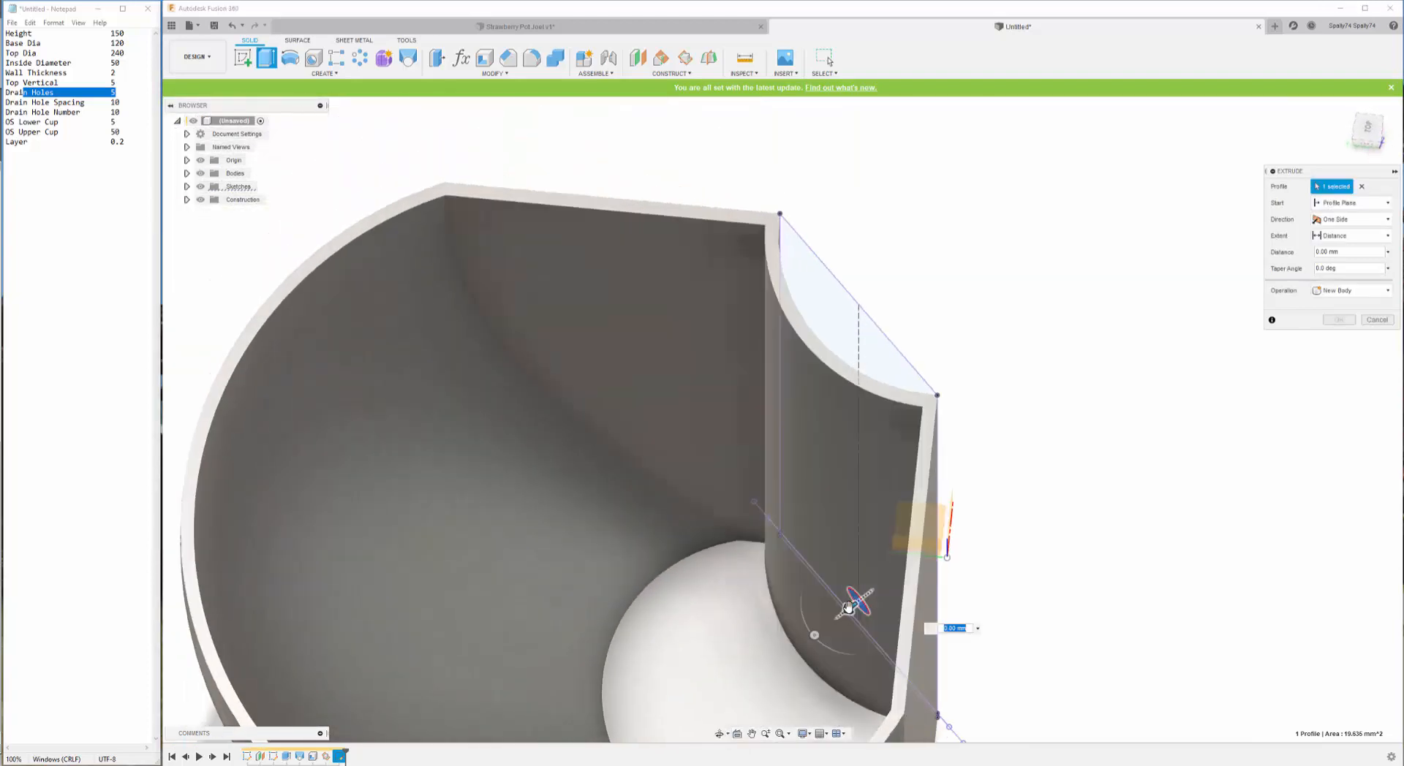
{"action": "left_click_drag", "start_coordinate": [850, 607], "coordinate": [767, 660]}
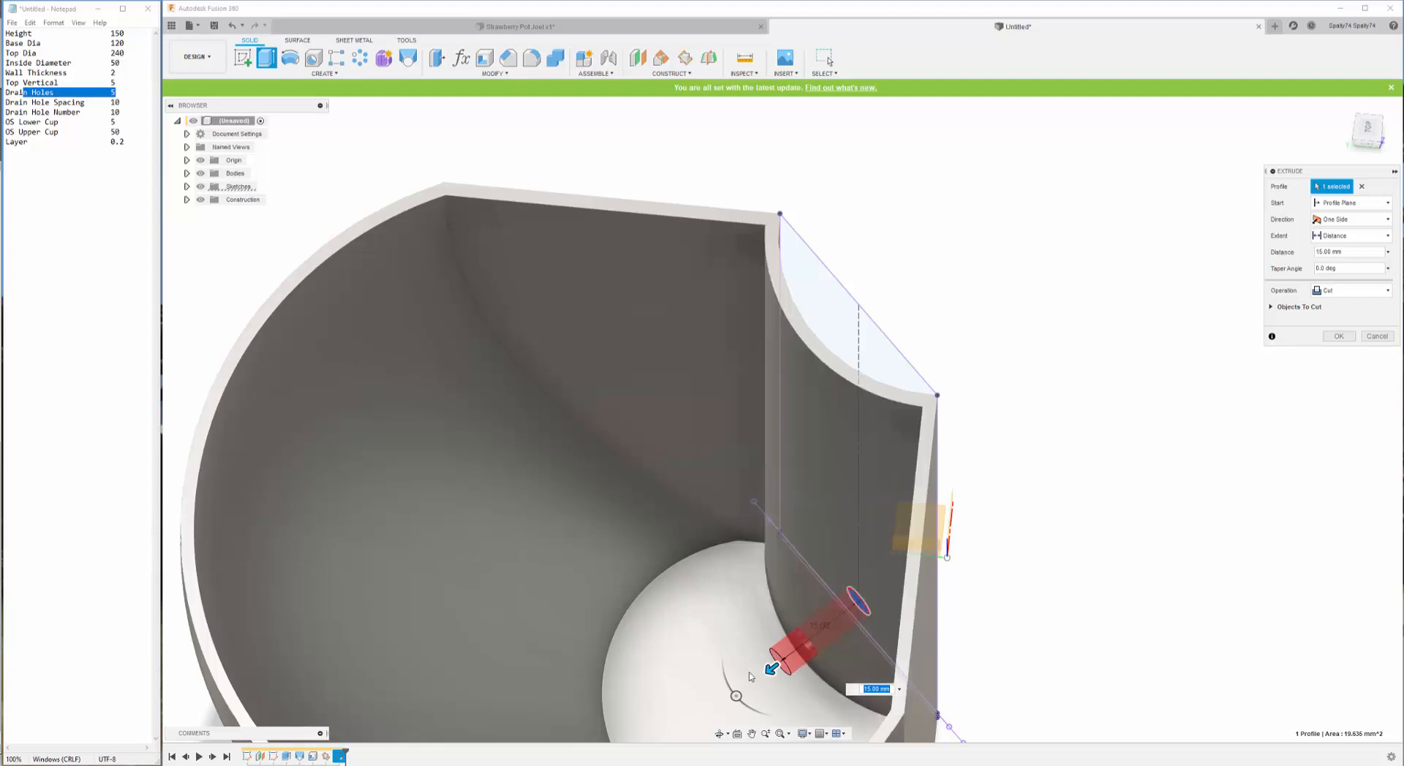
{"action": "scroll", "coordinate": [835, 450], "scroll_direction": "down", "scroll_amount": 4}
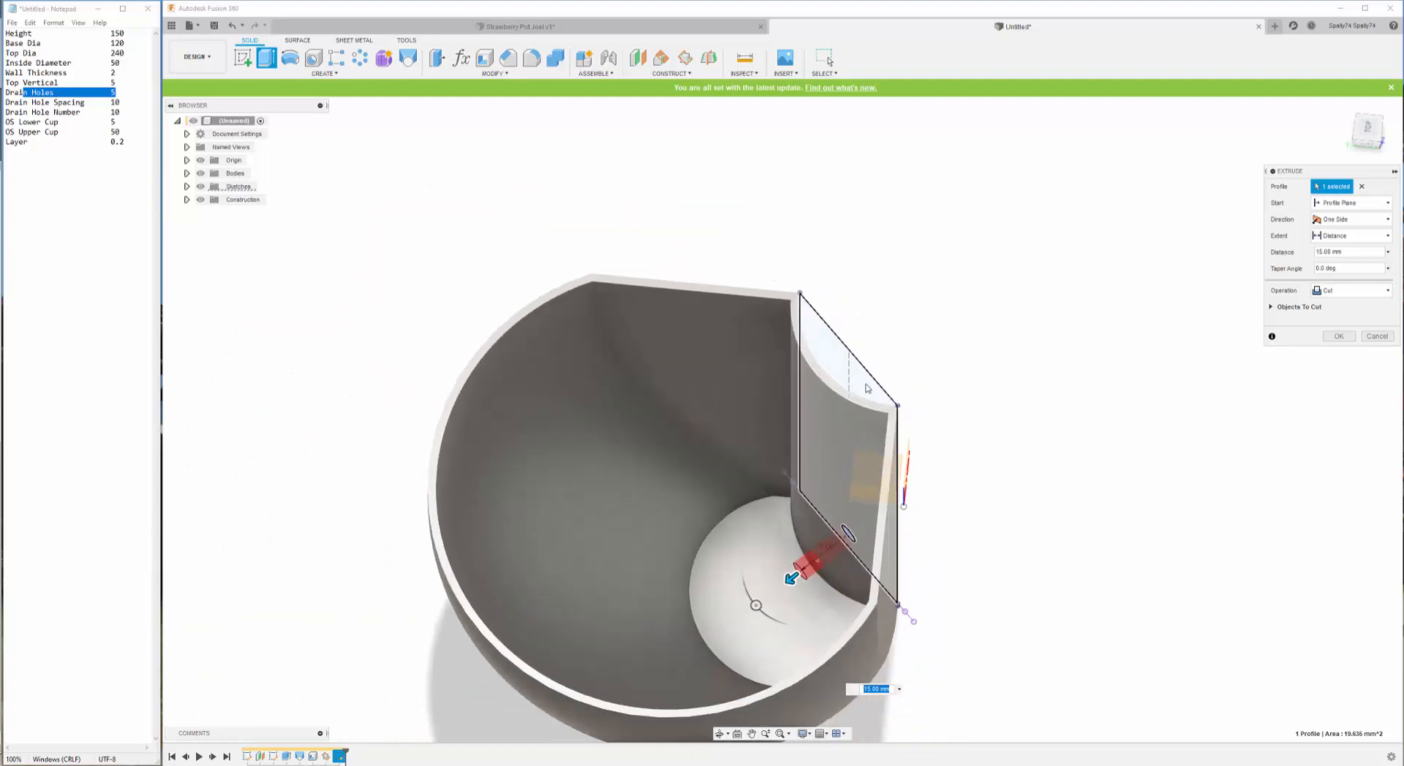
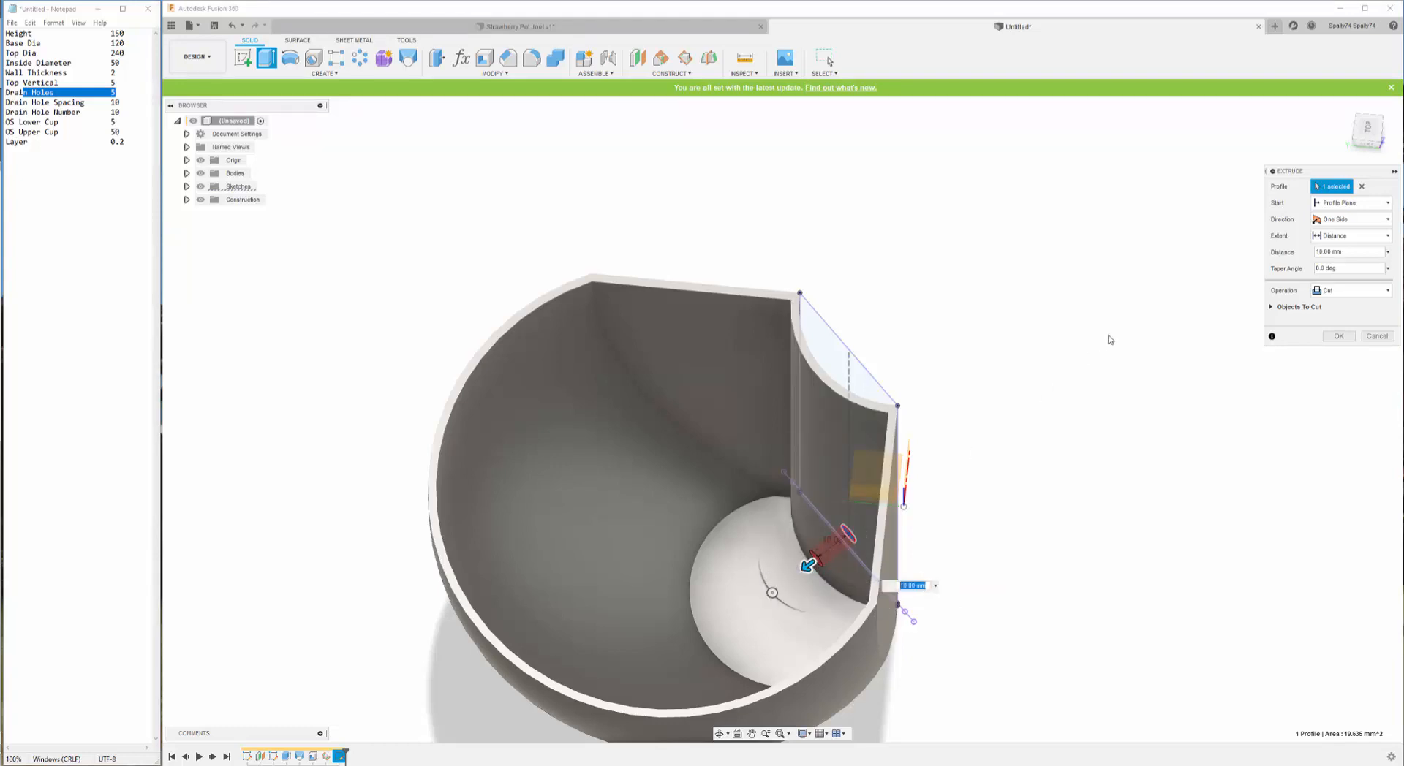
{"action": "left_click", "coordinate": [1350, 235]}
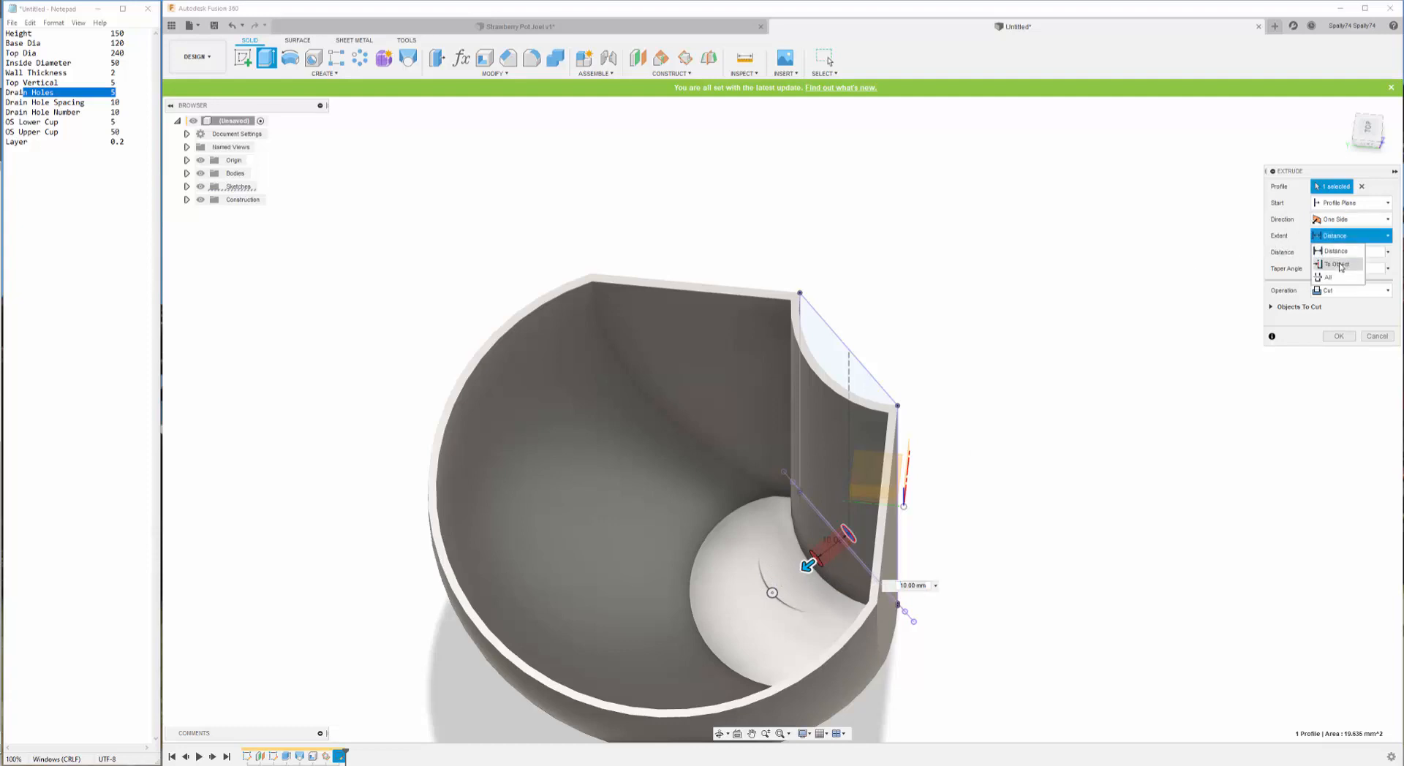
{"action": "left_click", "coordinate": [1341, 265]}
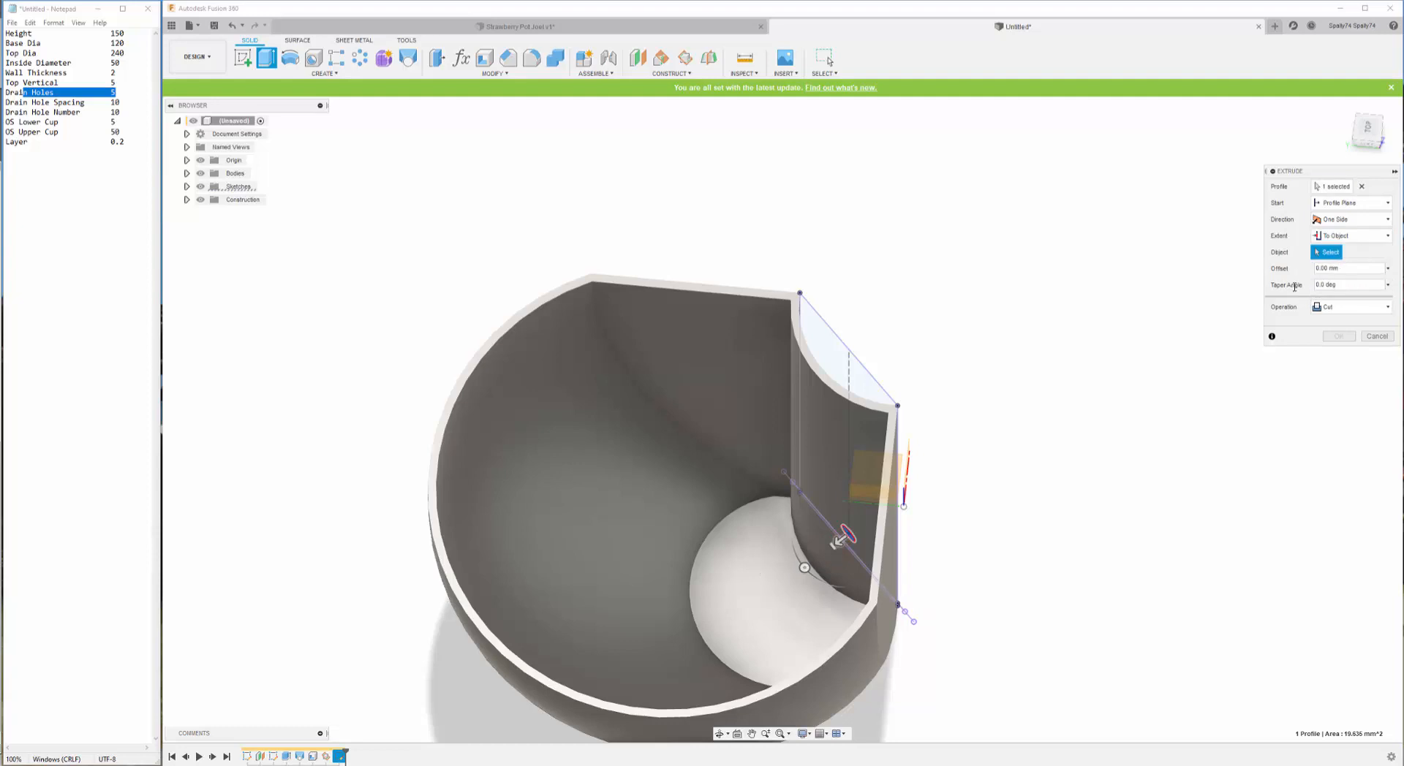
{"action": "left_click", "coordinate": [820, 439]}
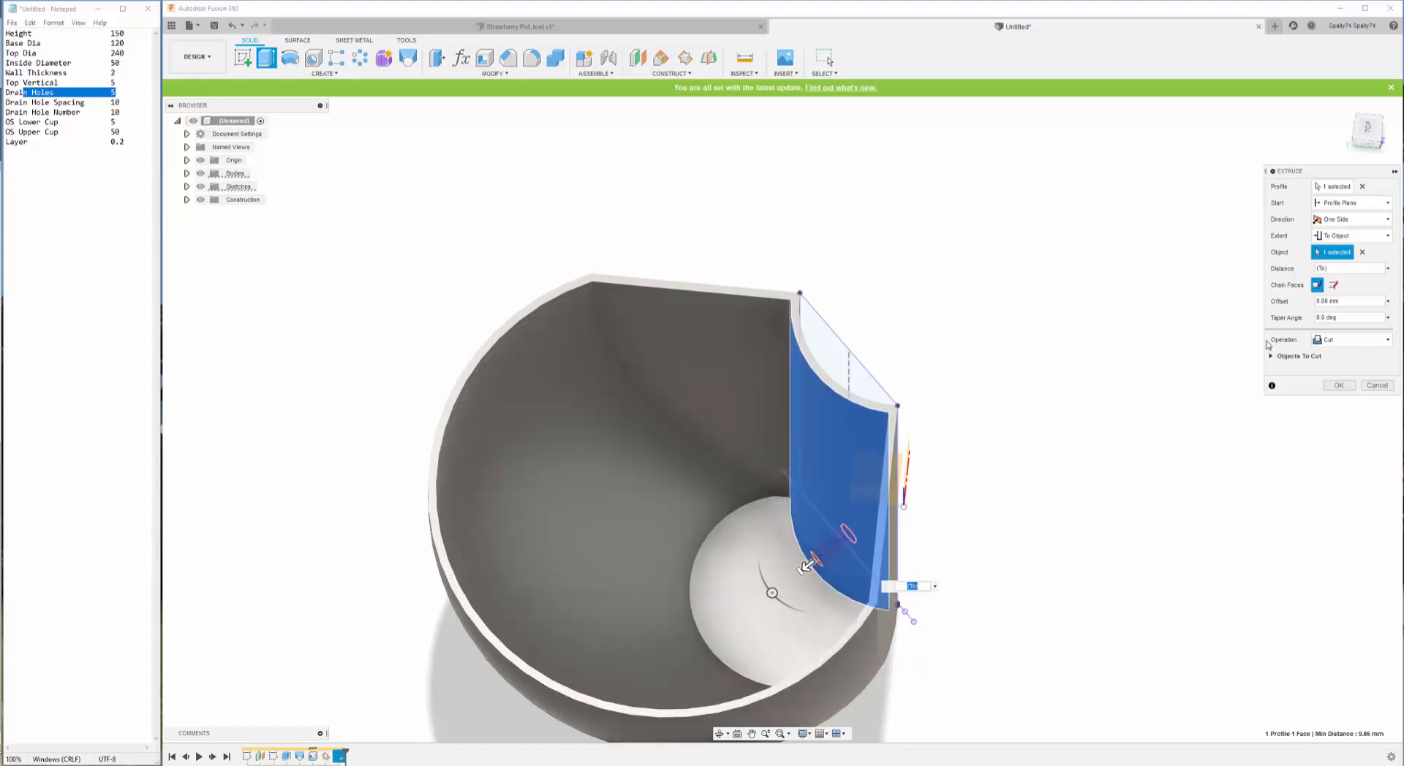
{"action": "left_click", "coordinate": [1340, 385]}
- Inspect the drain hole cut from outside the cup's concave corner
{"action": "scroll", "coordinate": [951, 374], "scroll_direction": "down", "scroll_amount": 3}
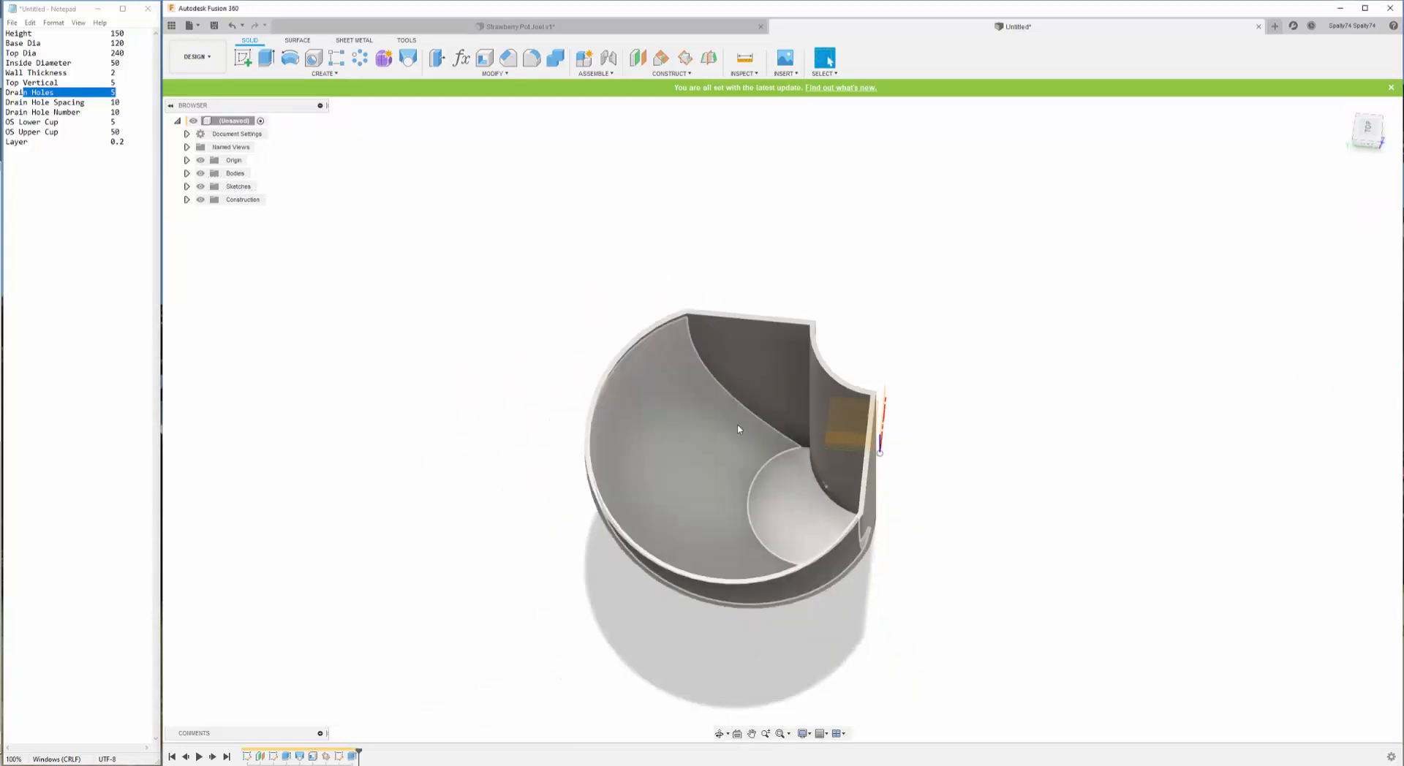
{"action": "left_click", "coordinate": [719, 733]}
{"action": "left_click_drag", "start_coordinate": [887, 545], "coordinate": [771, 499]}
{"action": "scroll", "coordinate": [687, 467], "scroll_direction": "up", "scroll_amount": 5}
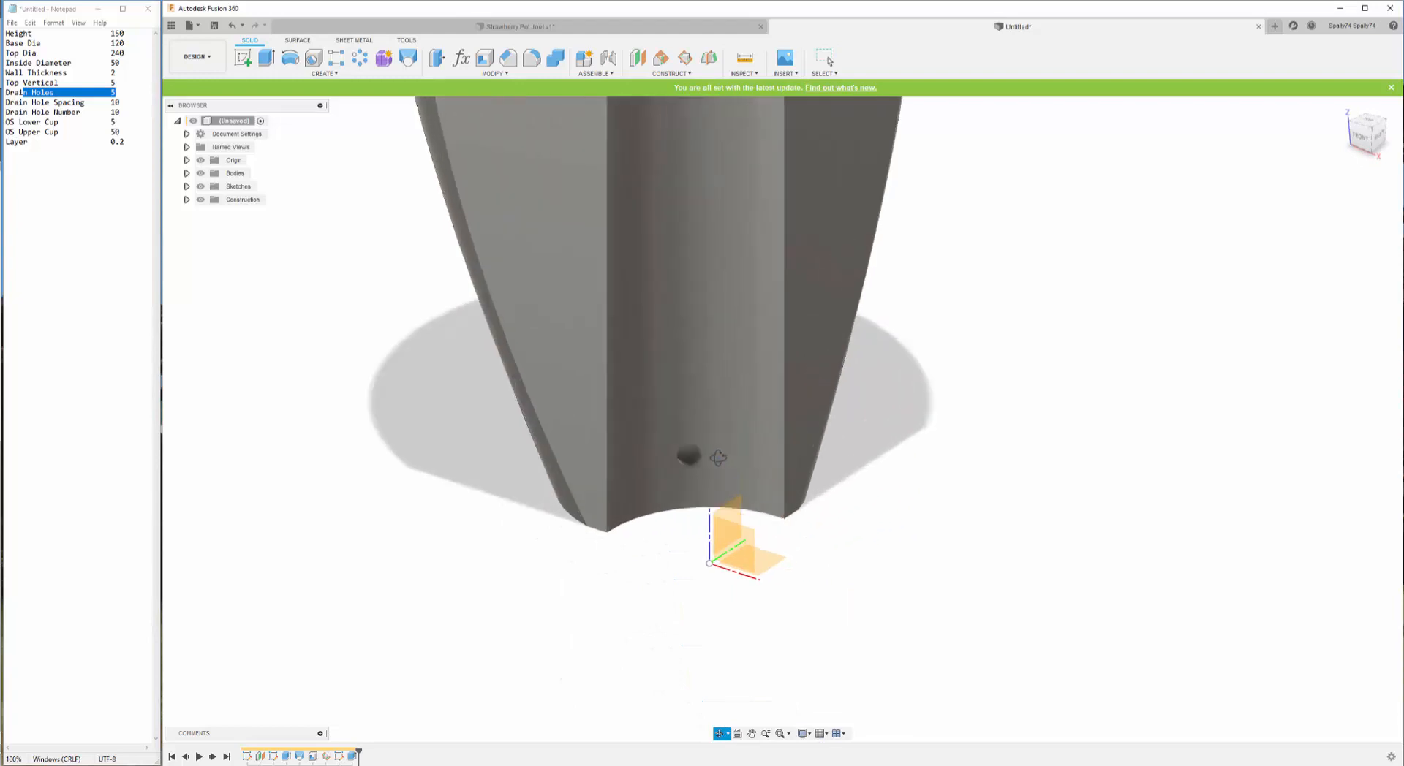
{"action": "scroll", "coordinate": [686, 468], "scroll_direction": "up", "scroll_amount": 2}
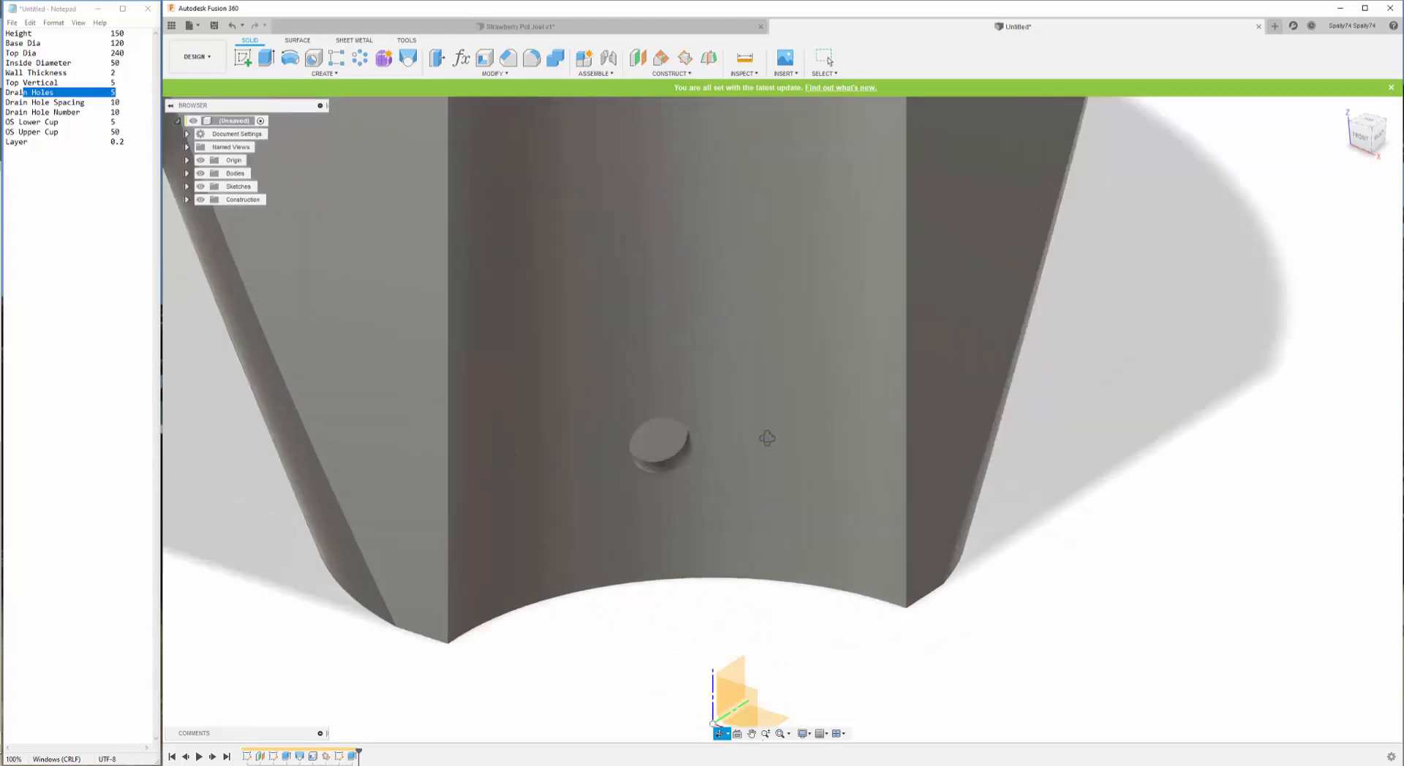
- Start a circular pattern of the drain hole's inner face around the vertical Z axis
{"action": "scroll", "coordinate": [673, 459], "scroll_direction": "up", "scroll_amount": 3}
{"action": "scroll", "coordinate": [674, 460], "scroll_direction": "down", "scroll_amount": 3}
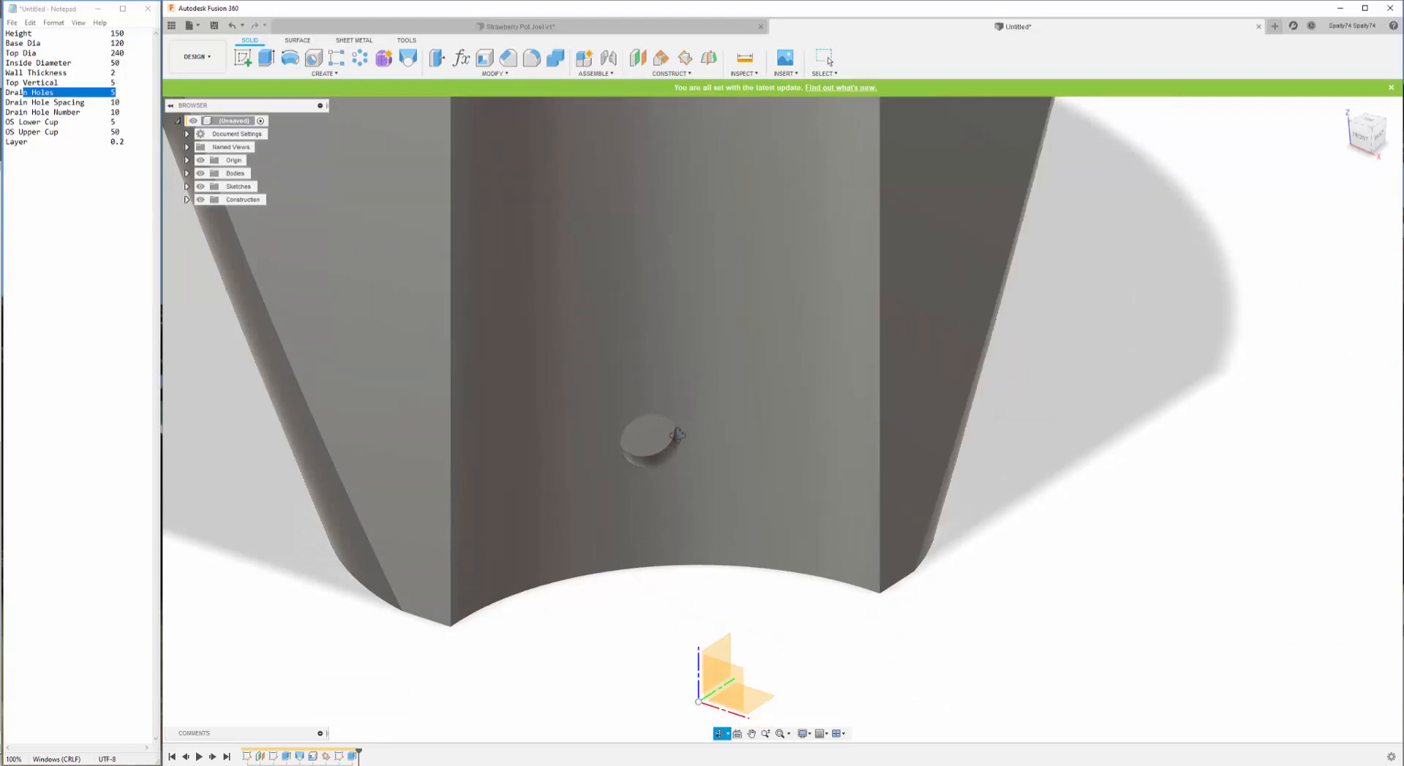
{"action": "scroll", "coordinate": [646, 459], "scroll_direction": "up", "scroll_amount": 3}
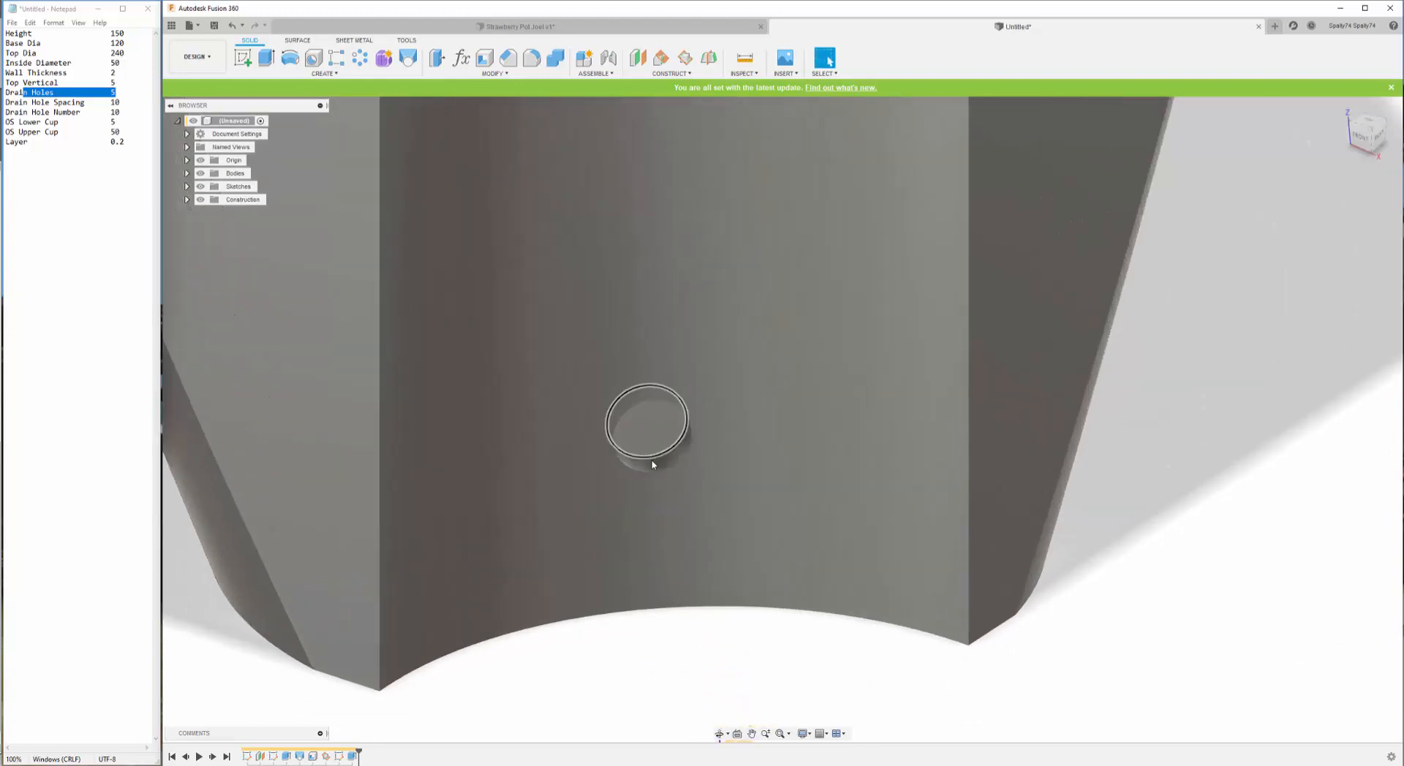
{"action": "left_click", "coordinate": [651, 463]}
{"action": "scroll", "coordinate": [655, 462], "scroll_direction": "down", "scroll_amount": 3}
{"action": "scroll", "coordinate": [665, 458], "scroll_direction": "up", "scroll_amount": 2}
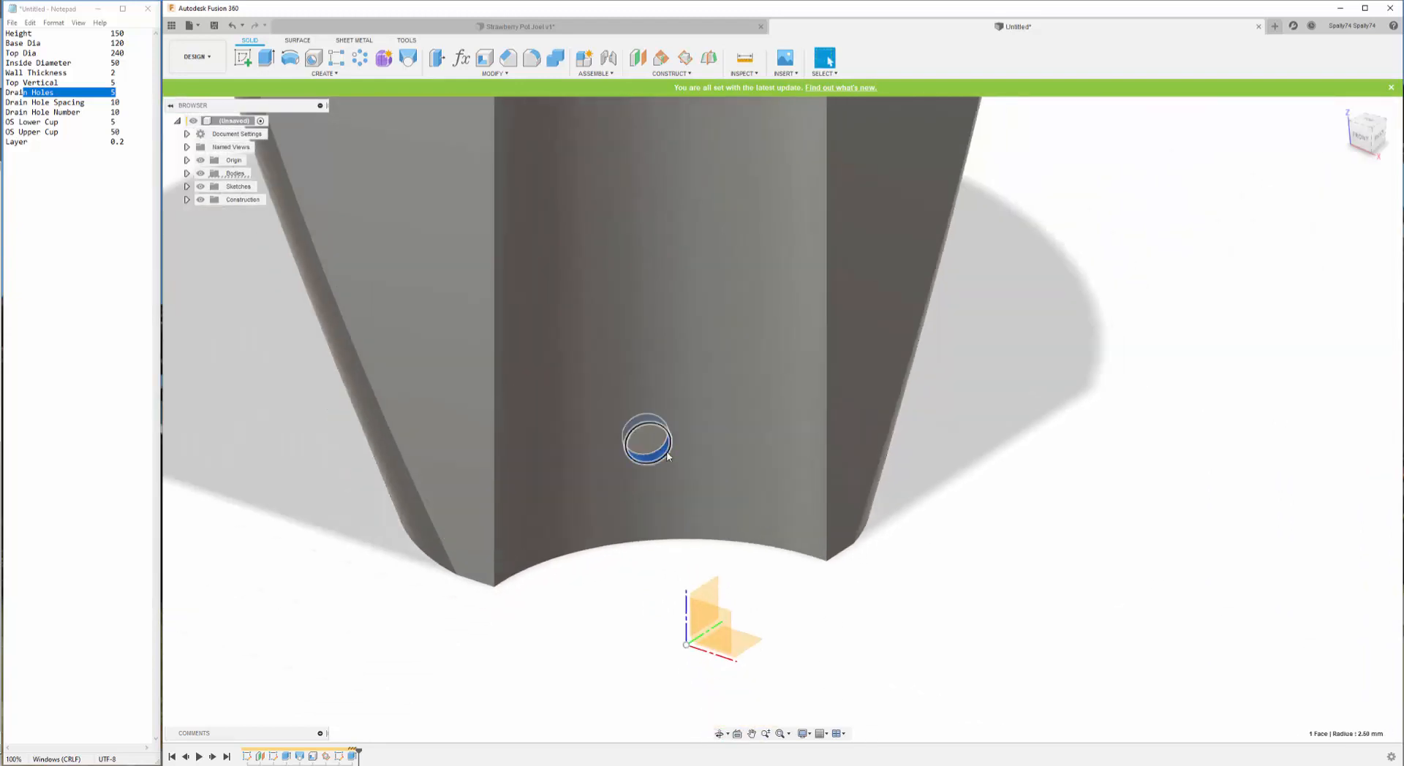
{"action": "left_click", "coordinate": [360, 58]}
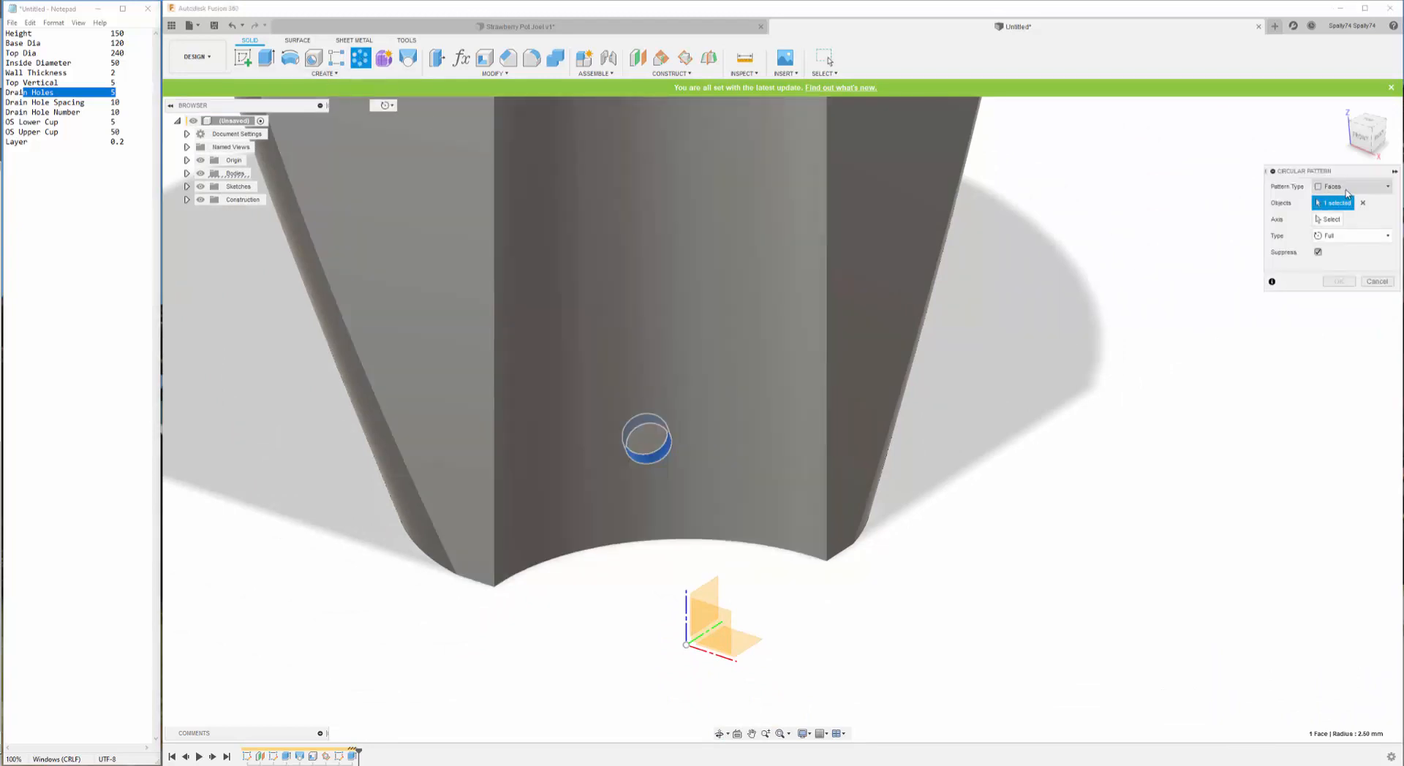
{"action": "left_click", "coordinate": [1337, 220]}
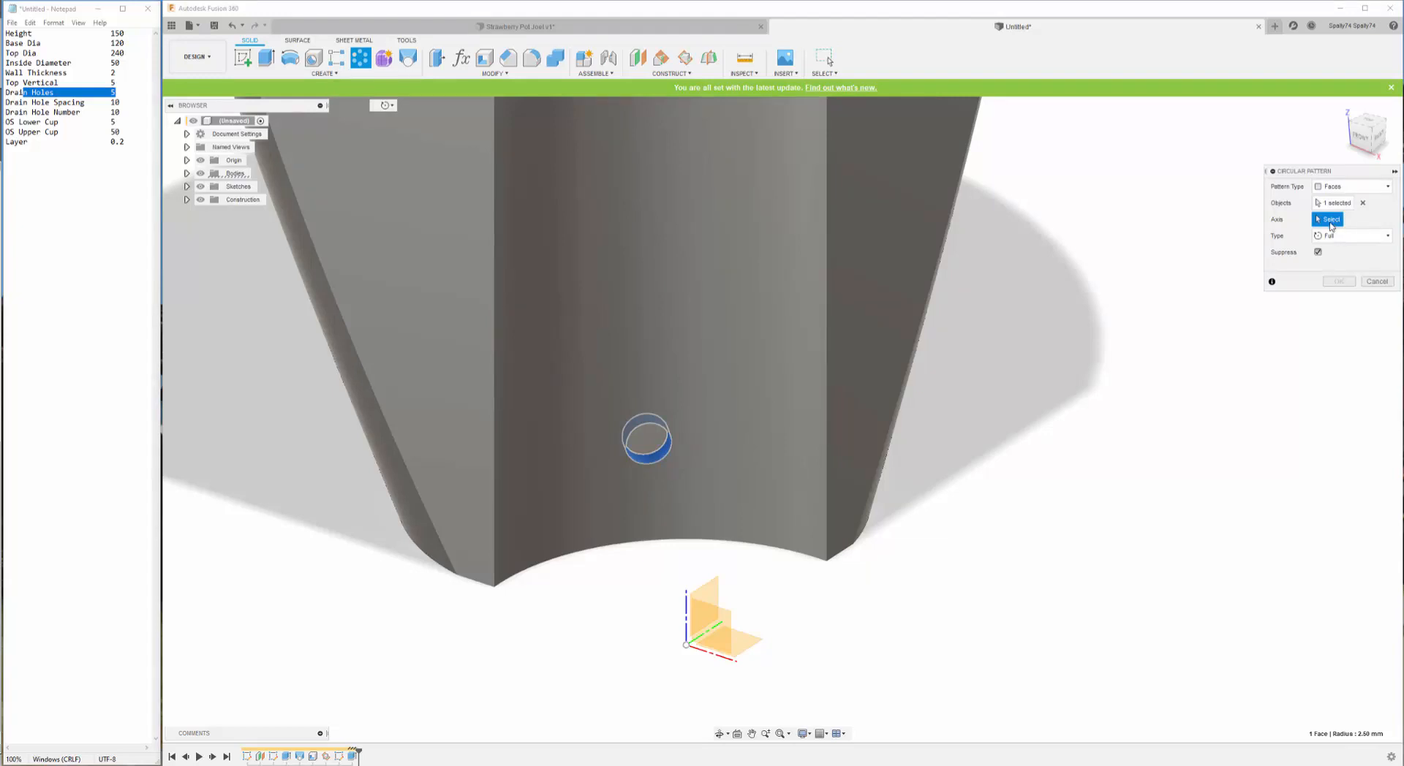
{"action": "left_click", "coordinate": [685, 612]}
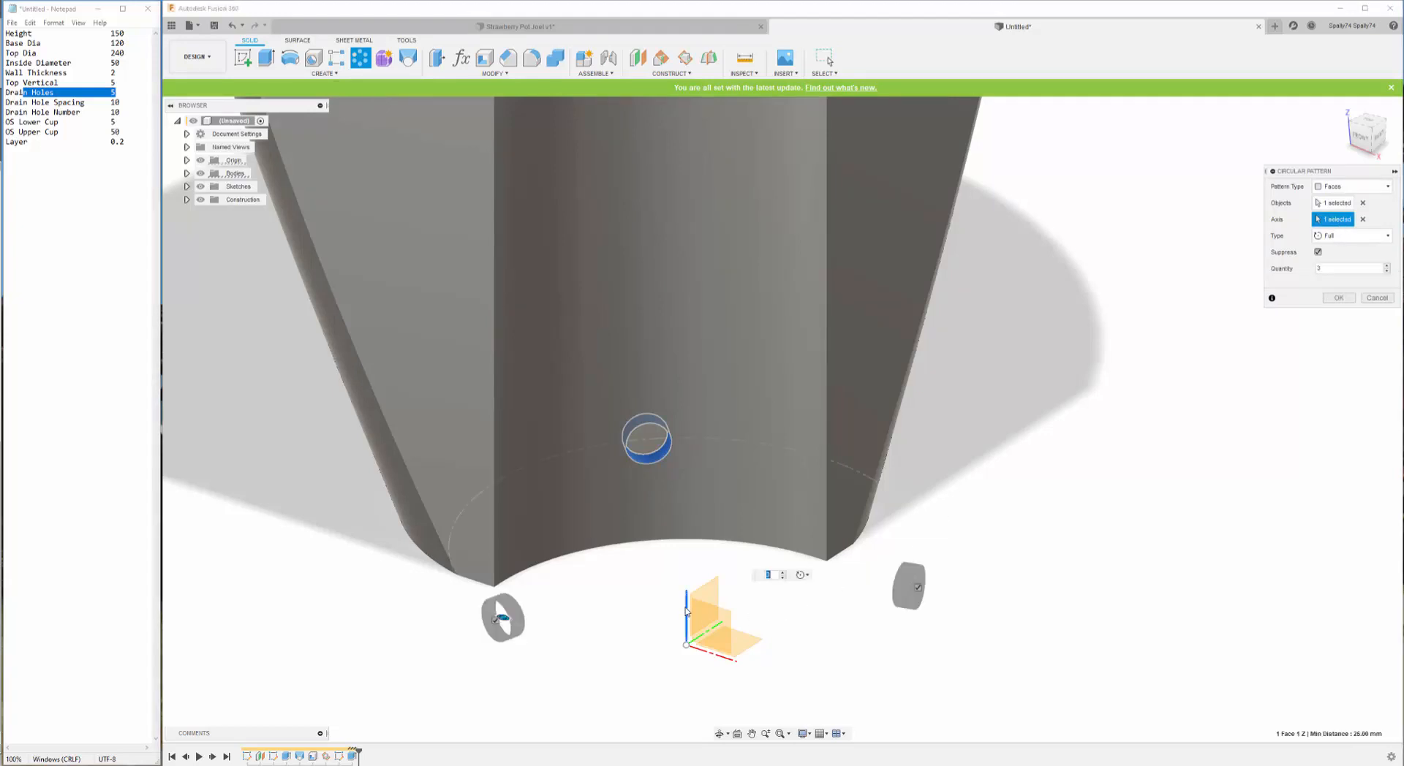
- Make the circular pattern symmetric with a 45 degree total angle and three holes, and create it
{"action": "left_click", "coordinate": [1343, 235]}
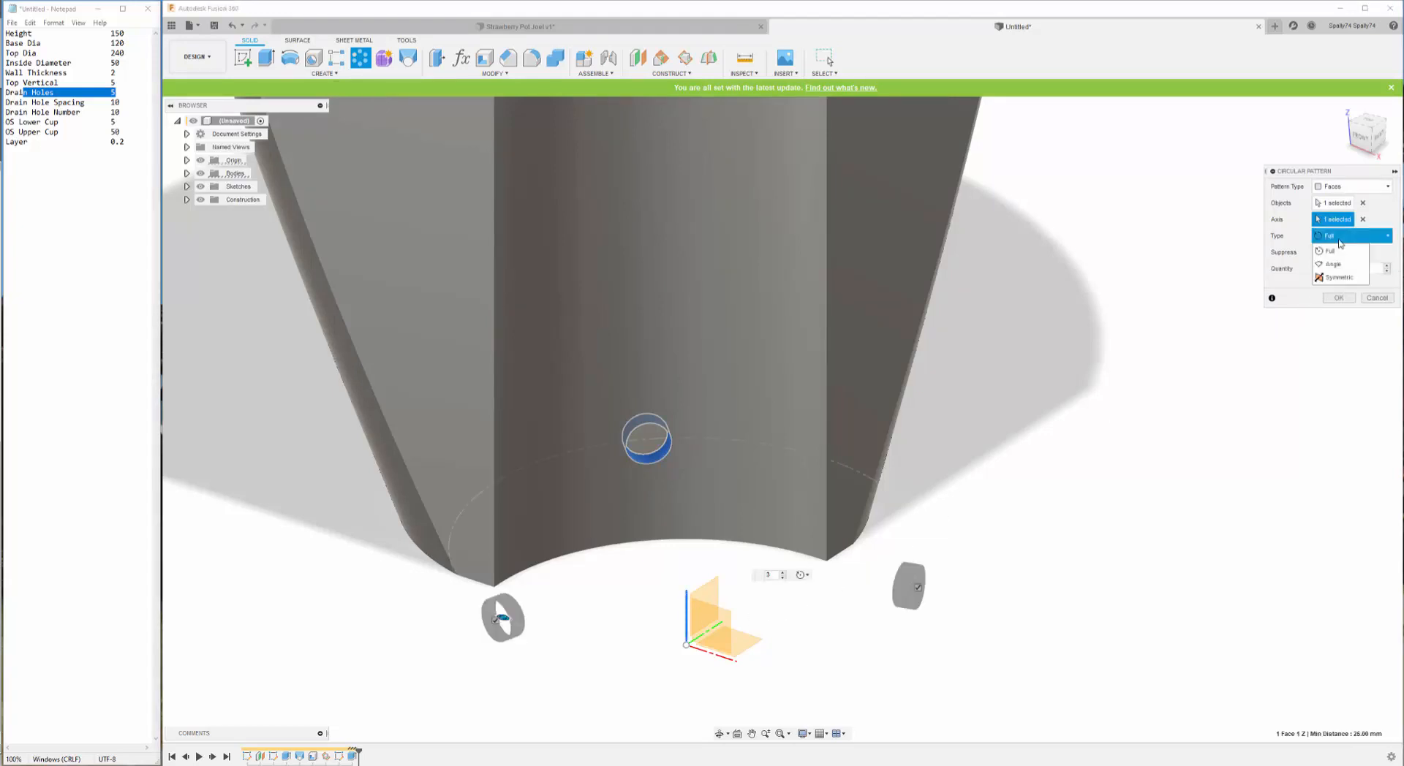
{"action": "left_click", "coordinate": [1339, 278]}
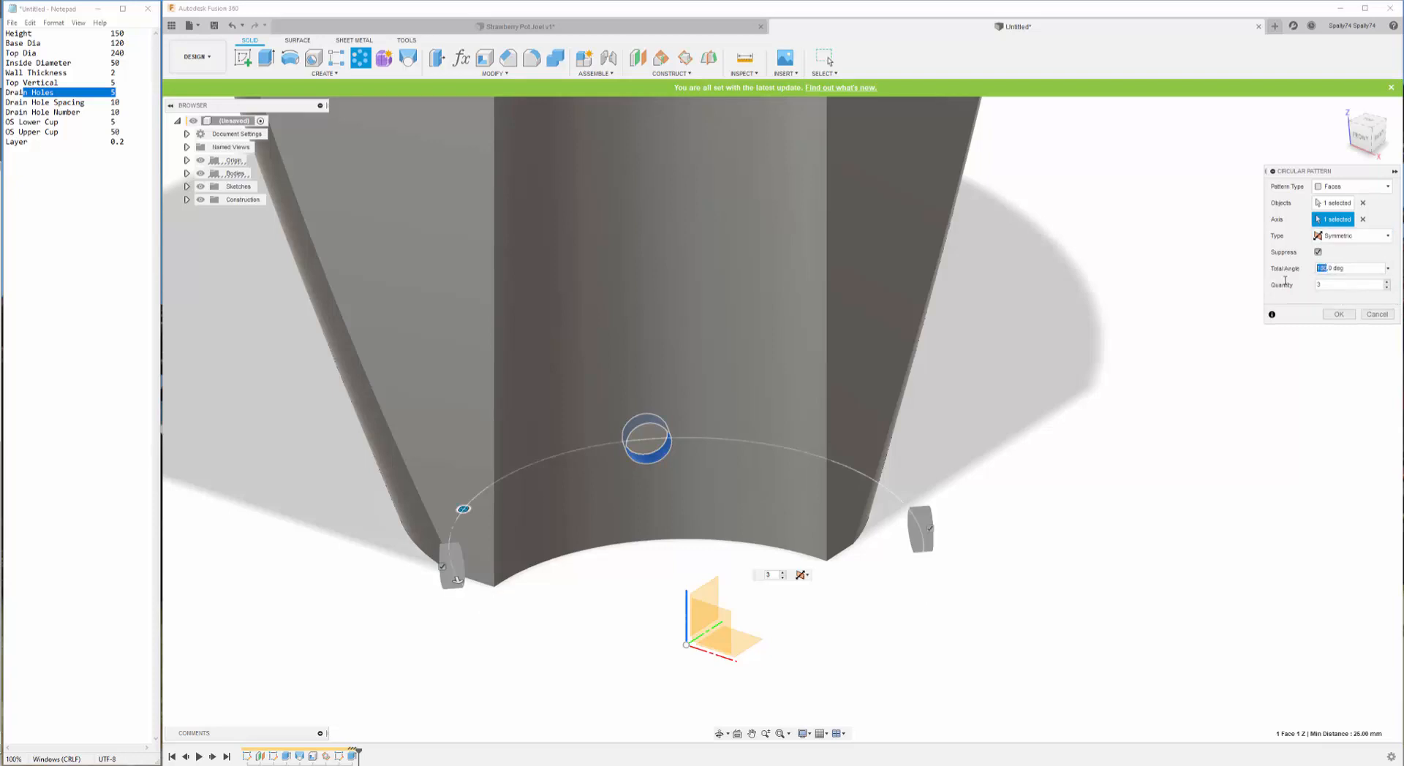
{"action": "type", "text": "45"}
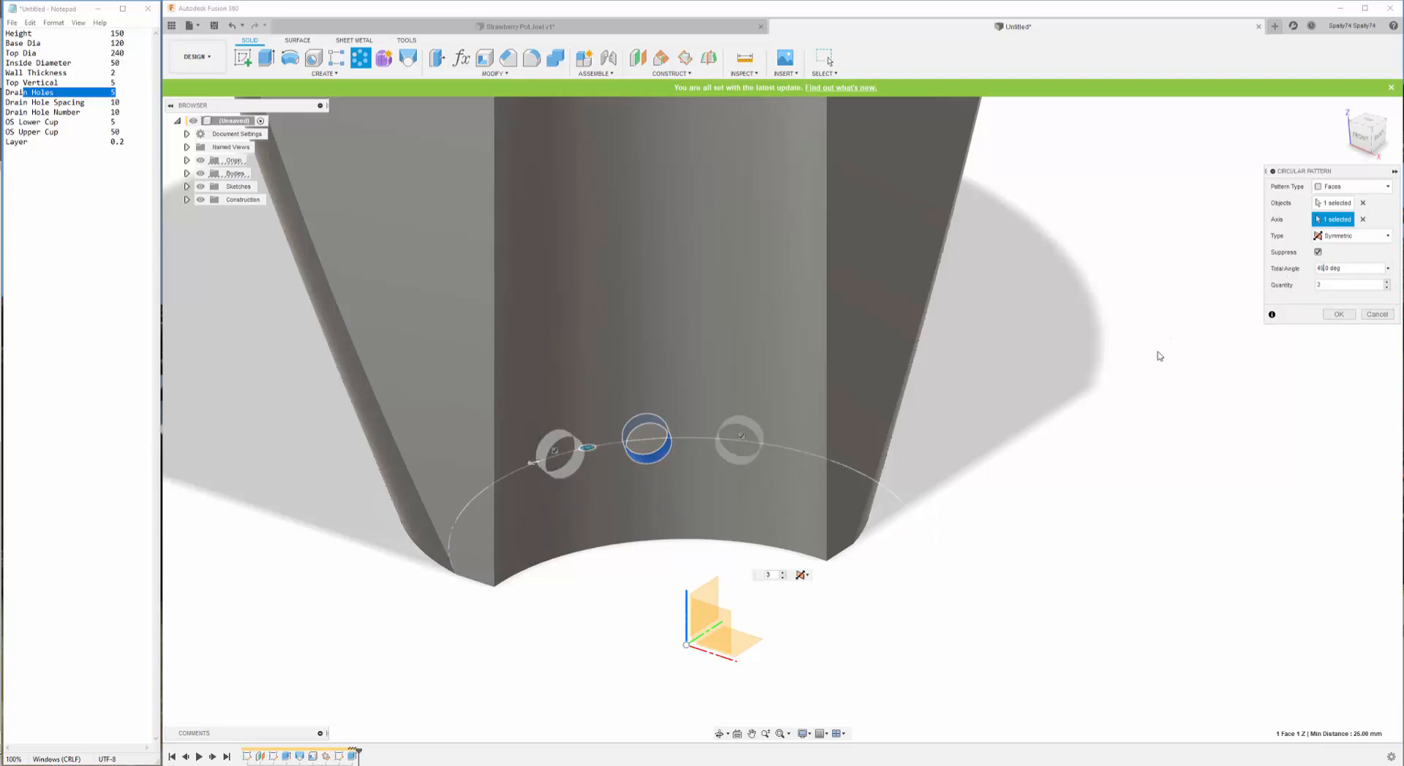
{"action": "left_click", "coordinate": [1339, 314]}
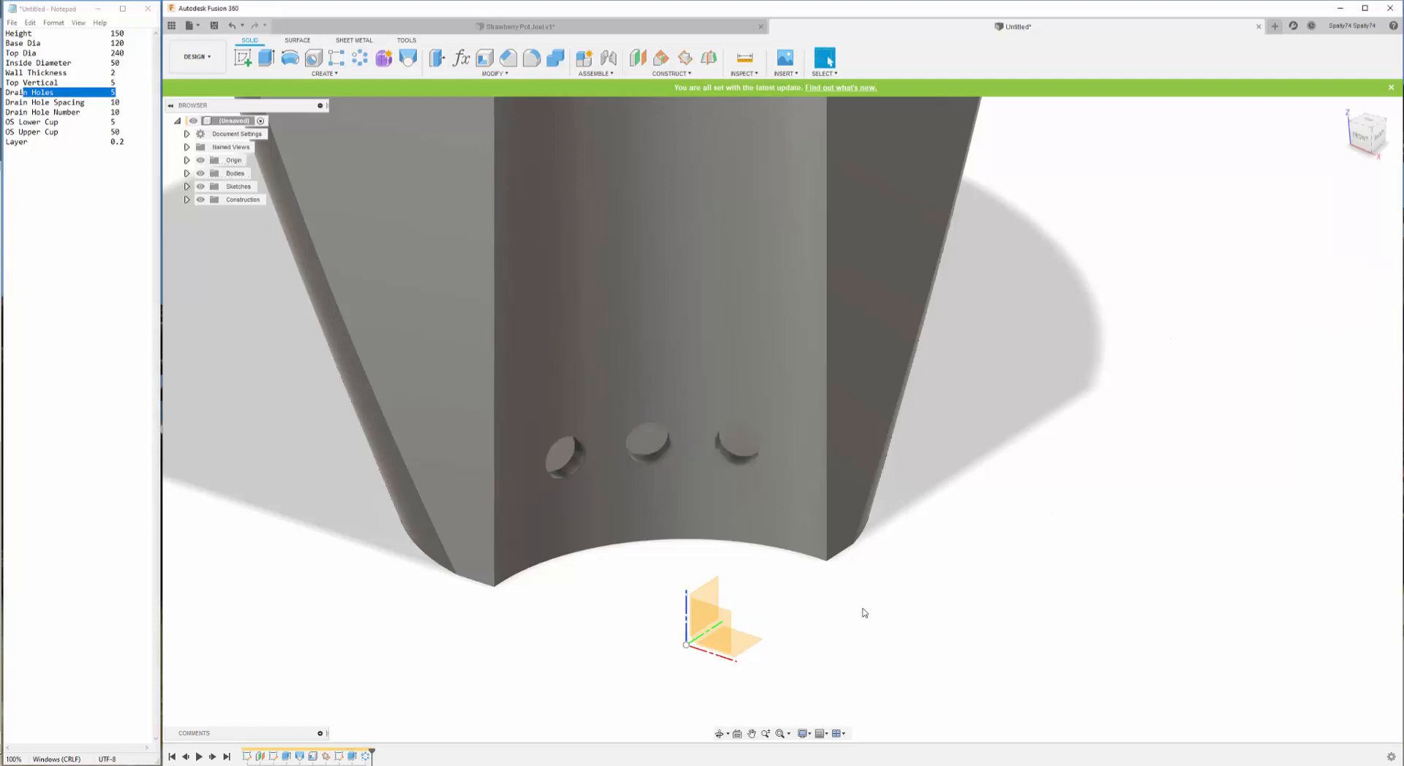
- Start a rectangular pattern of the three drain hole faces along the vertical Z axis
{"action": "left_click", "coordinate": [719, 735]}
{"action": "left_click_drag", "start_coordinate": [709, 528], "coordinate": [748, 521]}
{"action": "middle_click_drag", "start_coordinate": [748, 521], "coordinate": [747, 534], "text": "shift"}
{"action": "scroll", "coordinate": [637, 419], "scroll_direction": "up", "scroll_amount": 3}
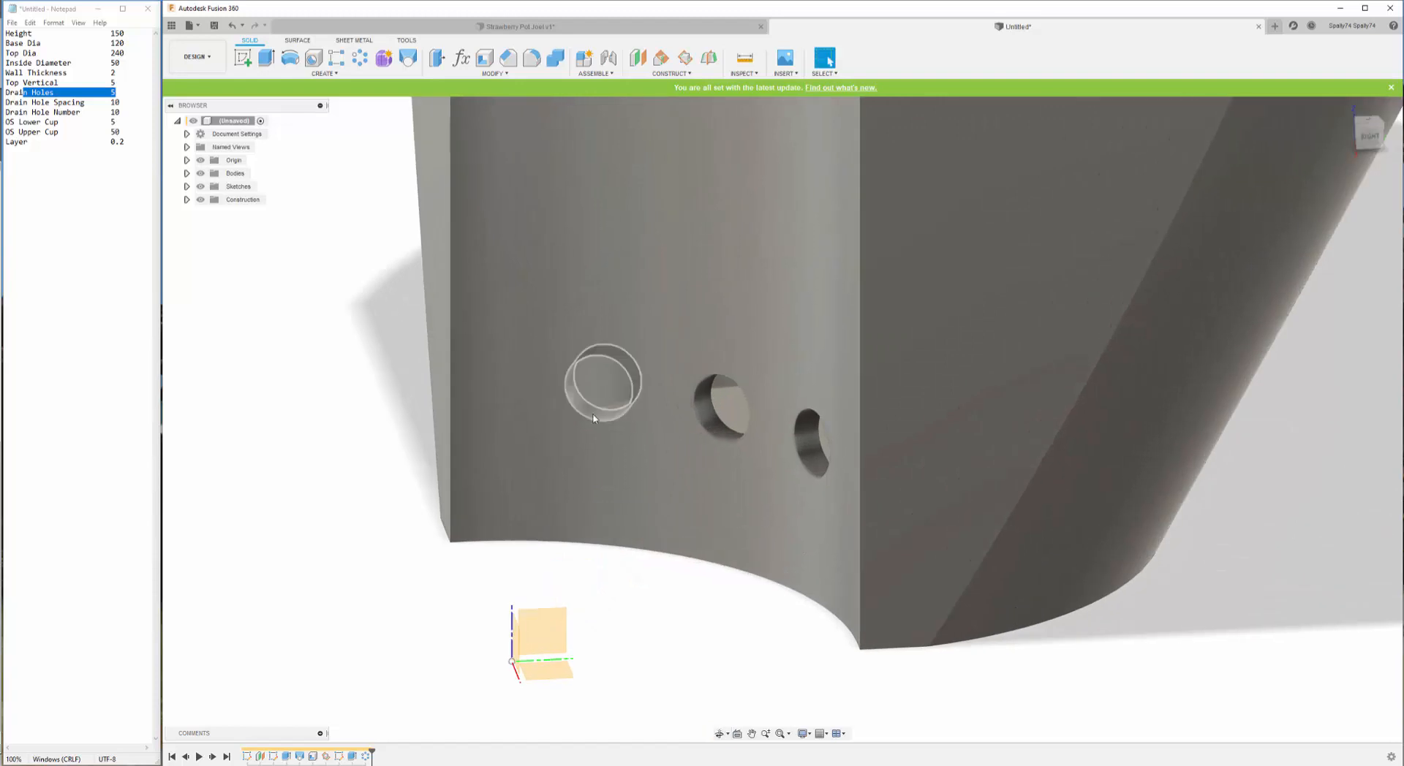
{"action": "left_click", "coordinate": [589, 407]}
{"action": "left_click", "coordinate": [708, 421], "text": "ctrl"}
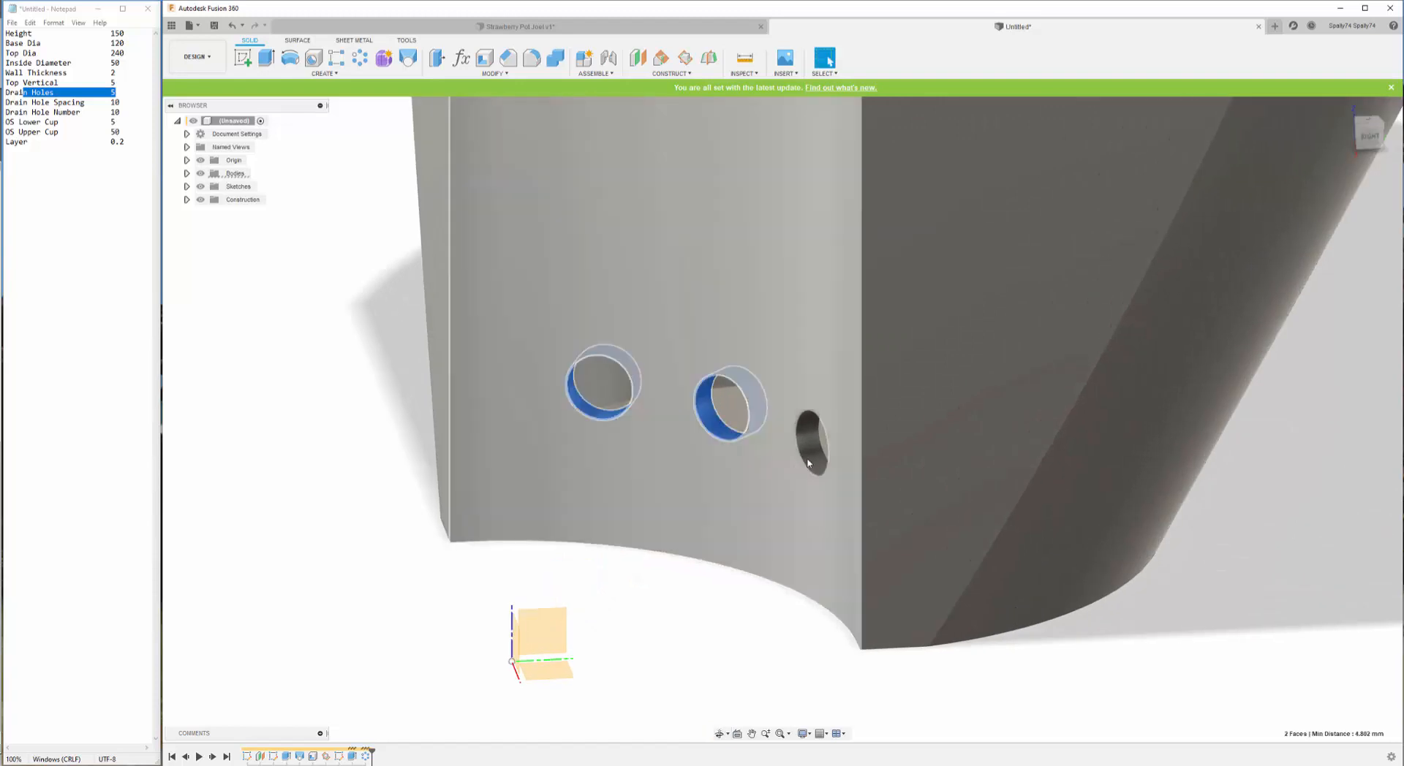
{"action": "left_click", "coordinate": [811, 441], "text": "ctrl"}
{"action": "left_click", "coordinate": [336, 57]}
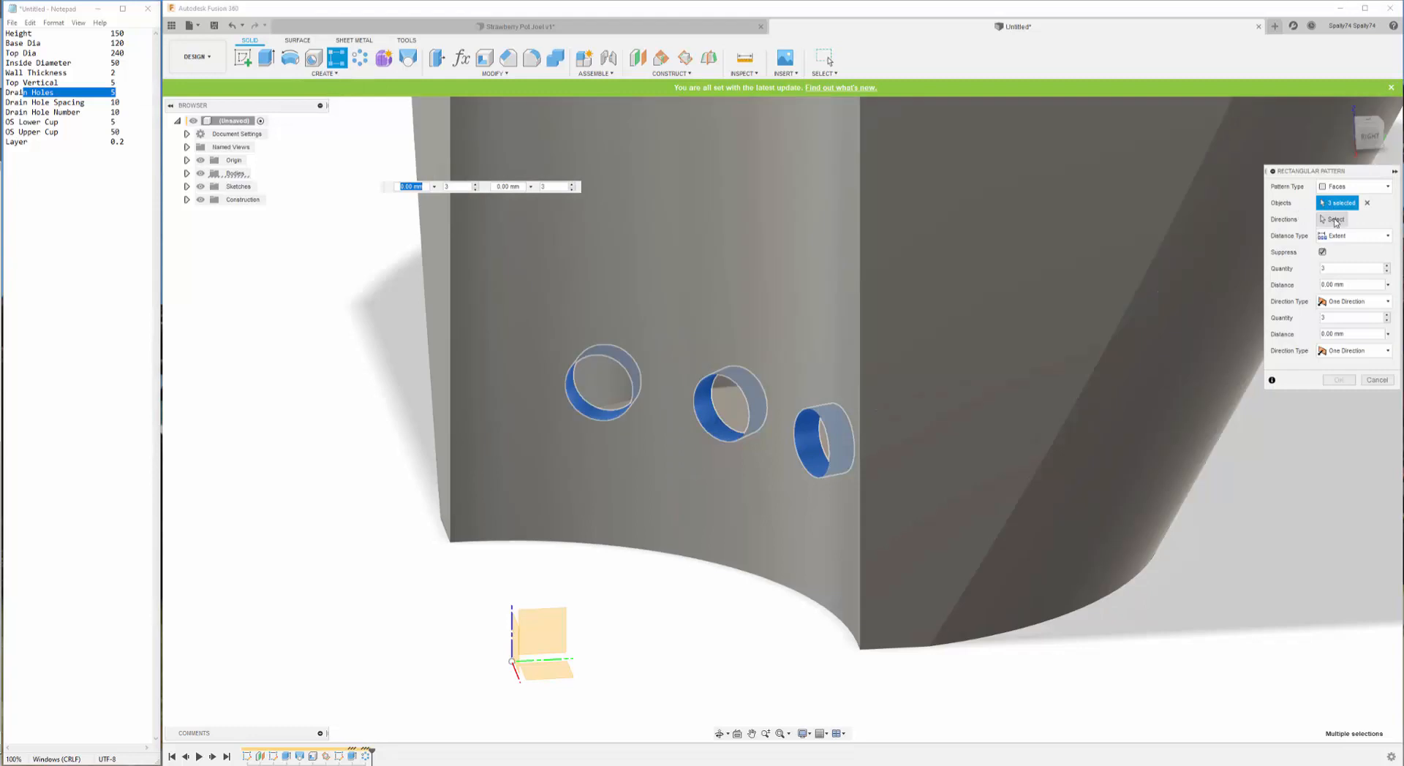
{"action": "left_click", "coordinate": [1334, 219]}
{"action": "left_click", "coordinate": [513, 610]}
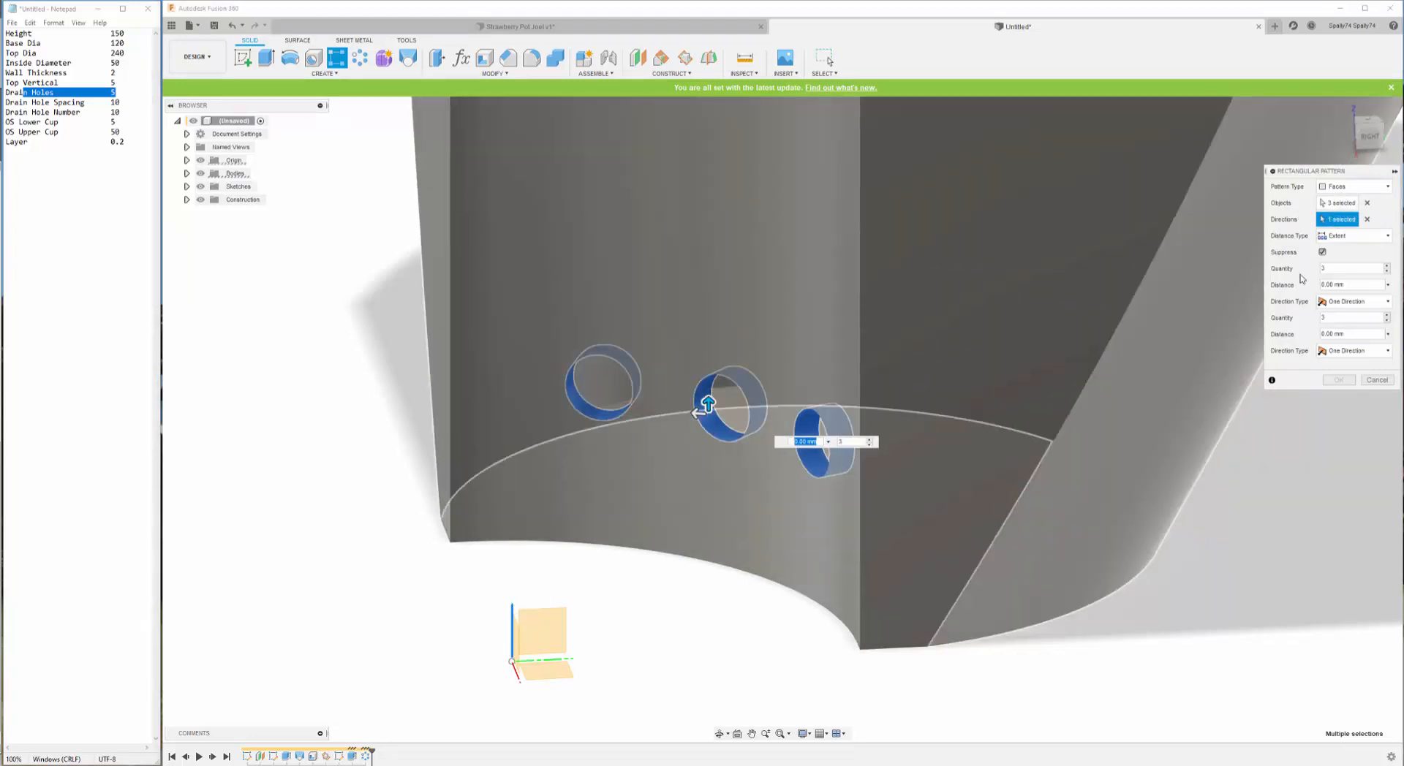
- Create the rectangular pattern with quantity 10, distance type Spacing and the DrainHoleSpace parameter as distance
{"action": "left_click", "coordinate": [1337, 270]}
{"action": "type", "text": "1"}
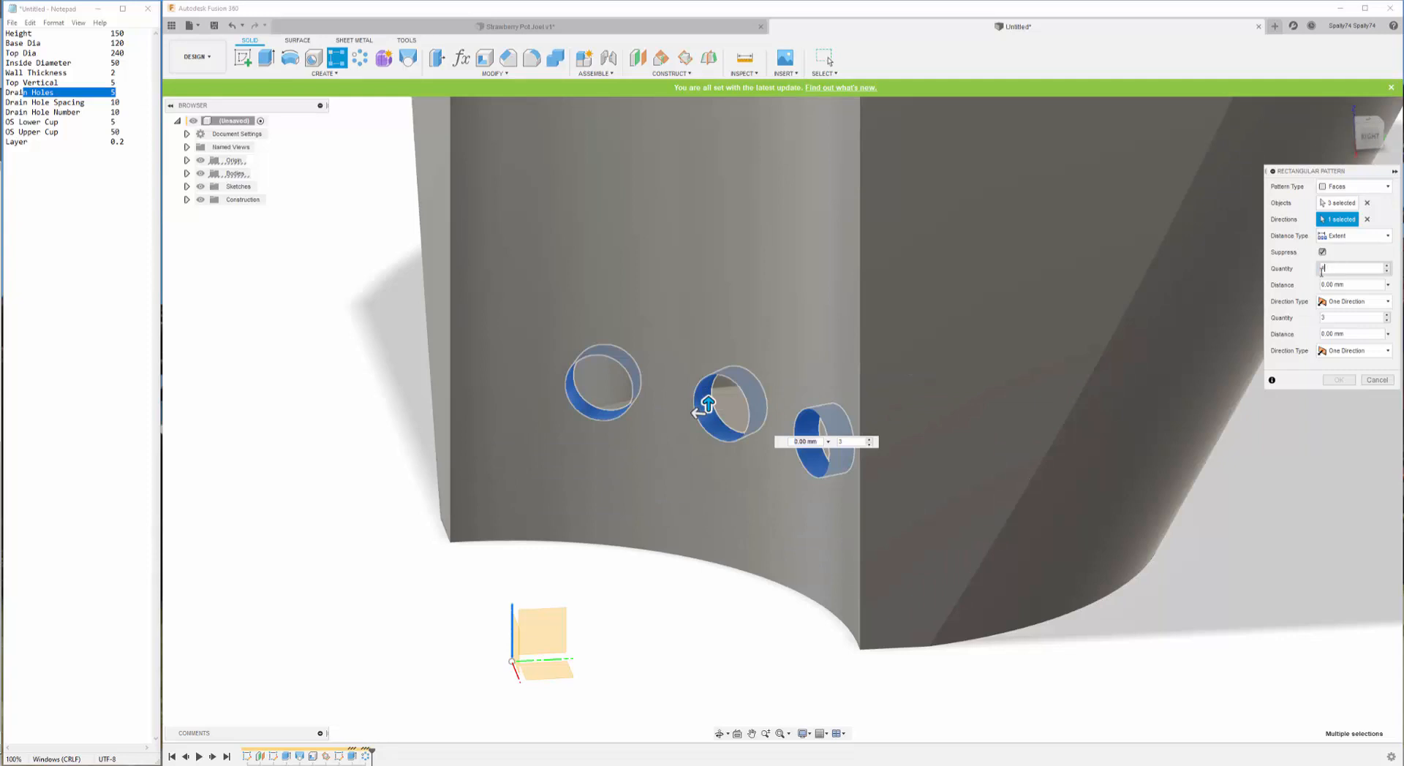
{"action": "type", "text": "0"}
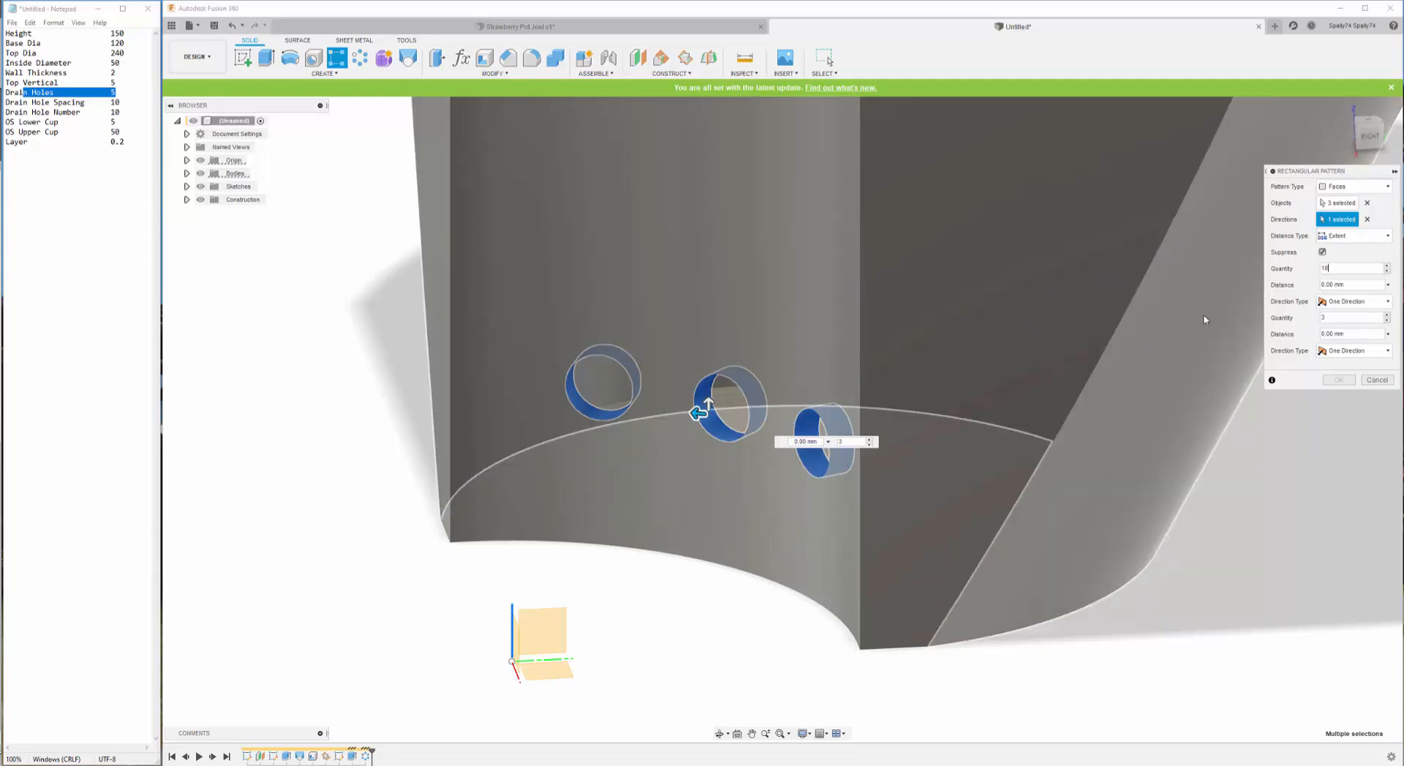
{"action": "left_click", "coordinate": [1349, 243]}
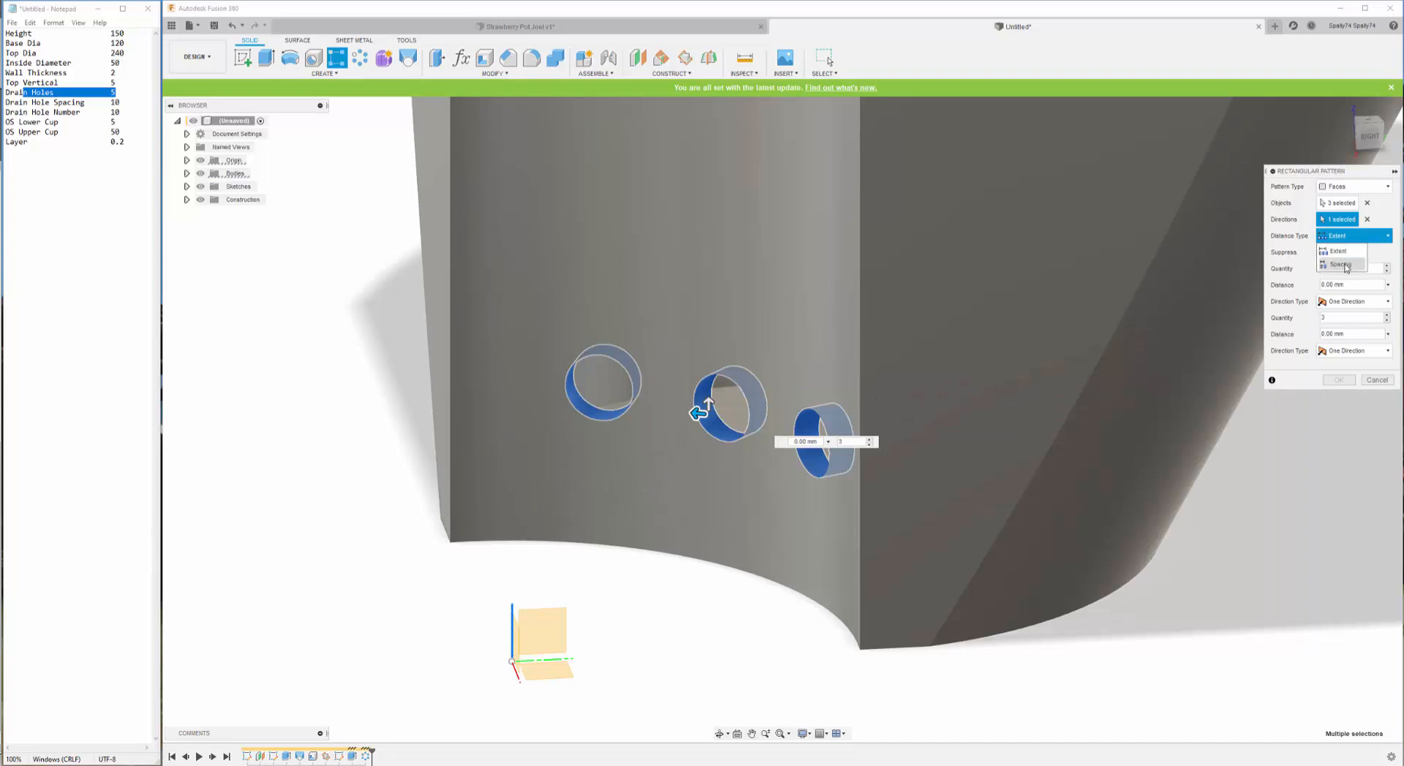
{"action": "left_click", "coordinate": [1345, 261]}
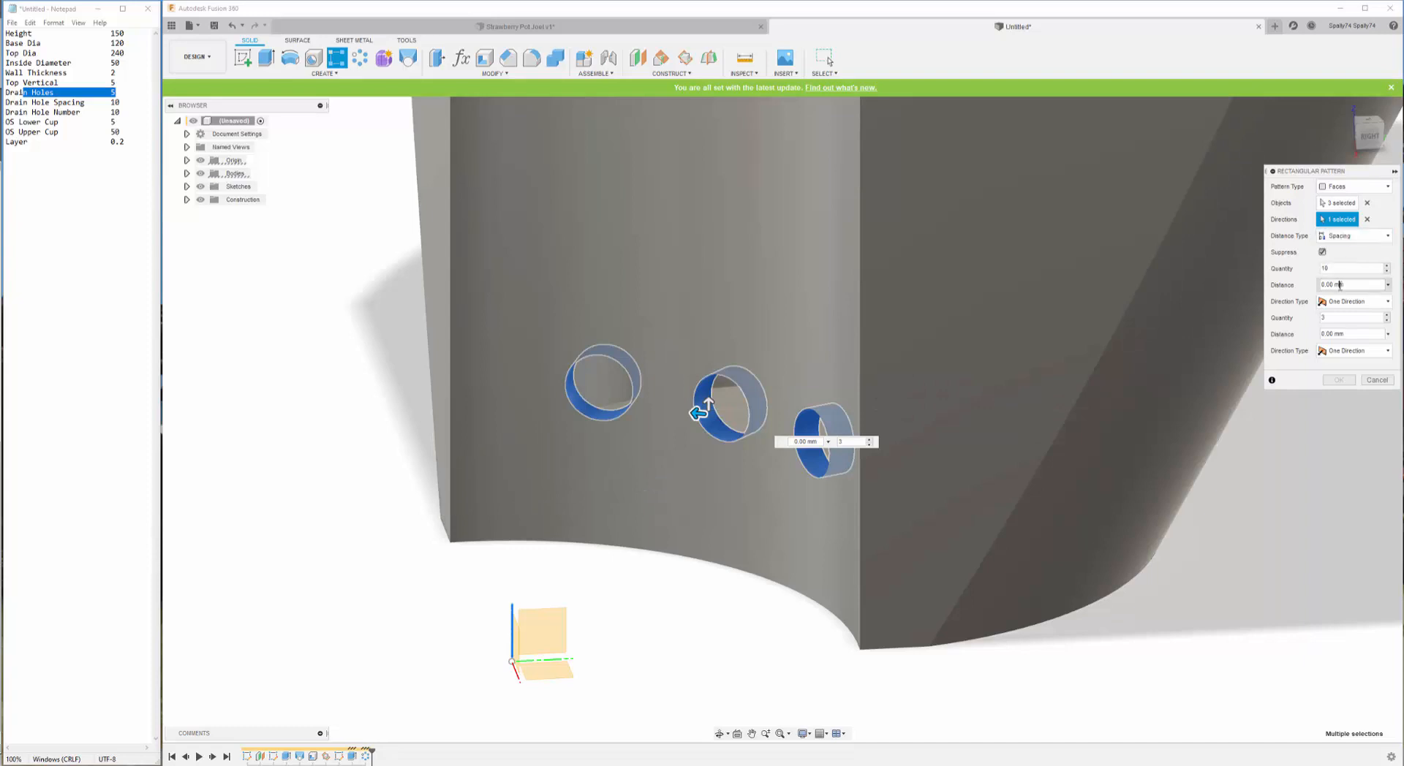
{"action": "left_click", "coordinate": [1340, 285]}
{"action": "type", "text": "drain"}
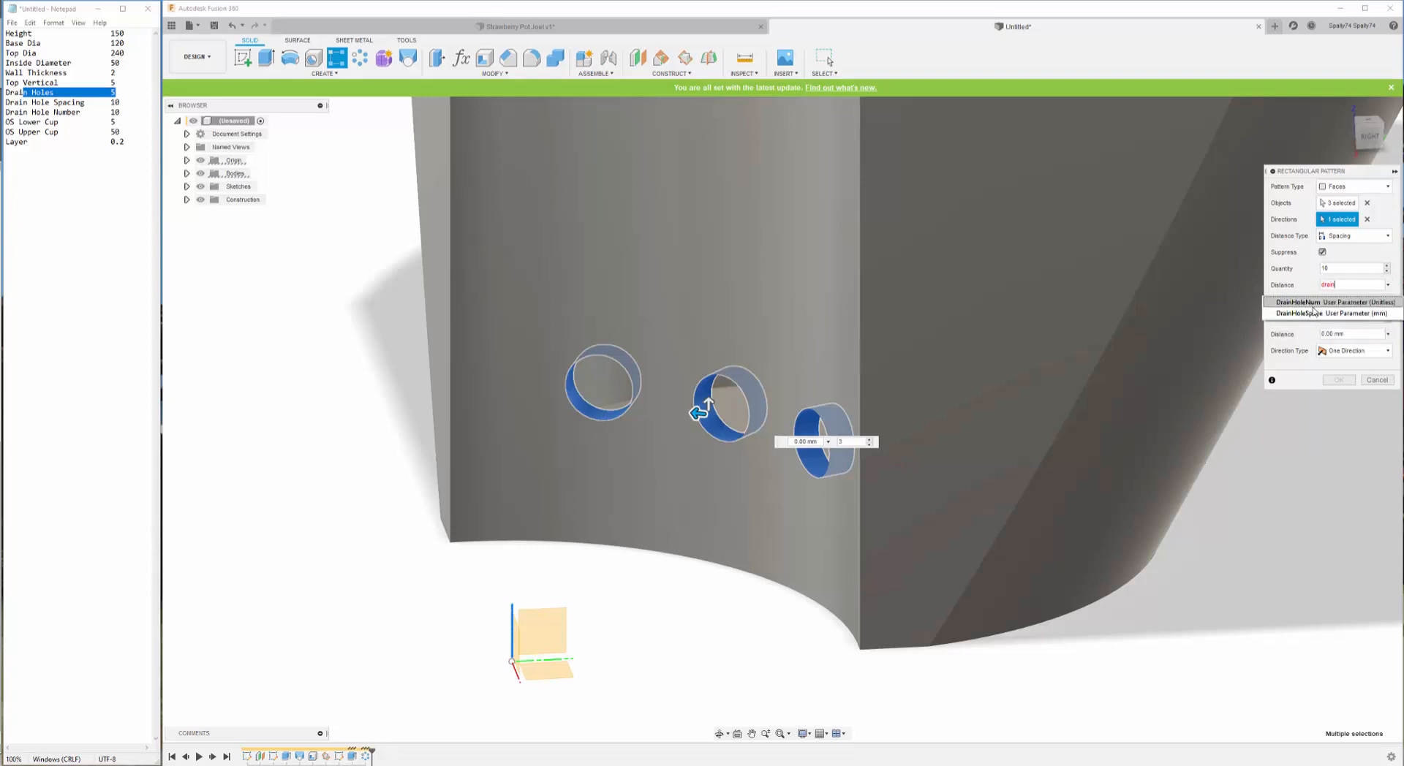
{"action": "left_click", "coordinate": [1314, 312]}
{"action": "scroll", "coordinate": [735, 610], "scroll_direction": "down", "scroll_amount": 2}
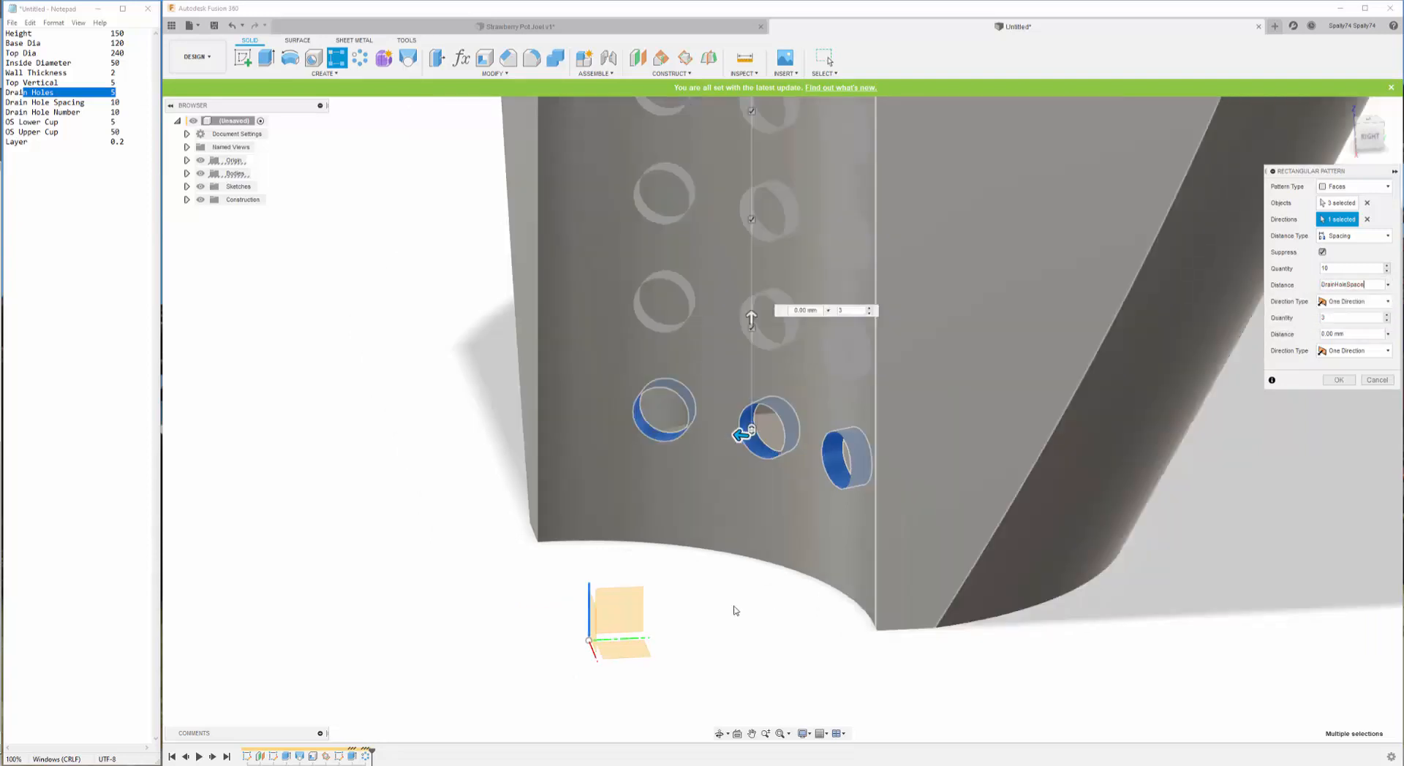
{"action": "scroll", "coordinate": [735, 611], "scroll_direction": "down", "scroll_amount": 5}
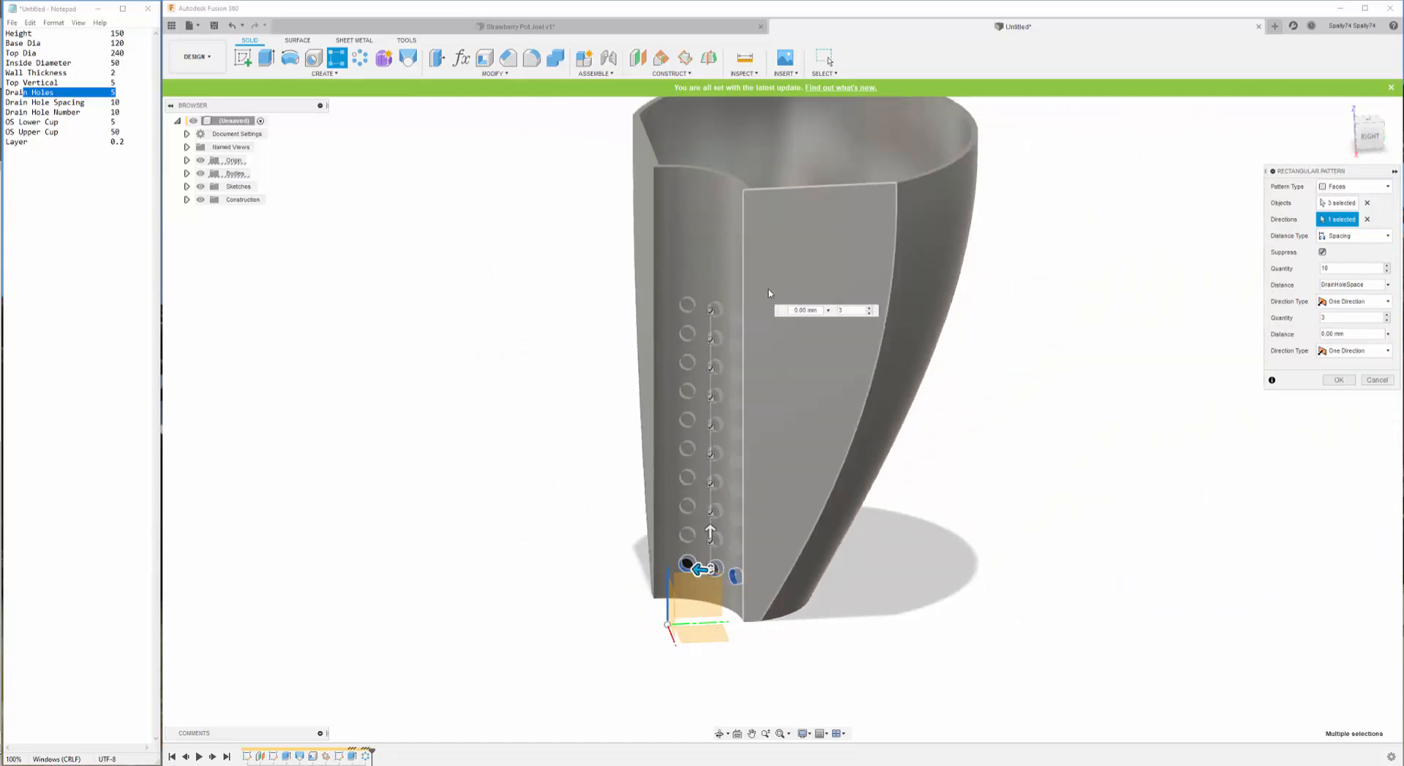
{"action": "scroll", "coordinate": [709, 293], "scroll_direction": "up", "scroll_amount": 3}
{"action": "scroll", "coordinate": [681, 413], "scroll_direction": "down", "scroll_amount": 3}
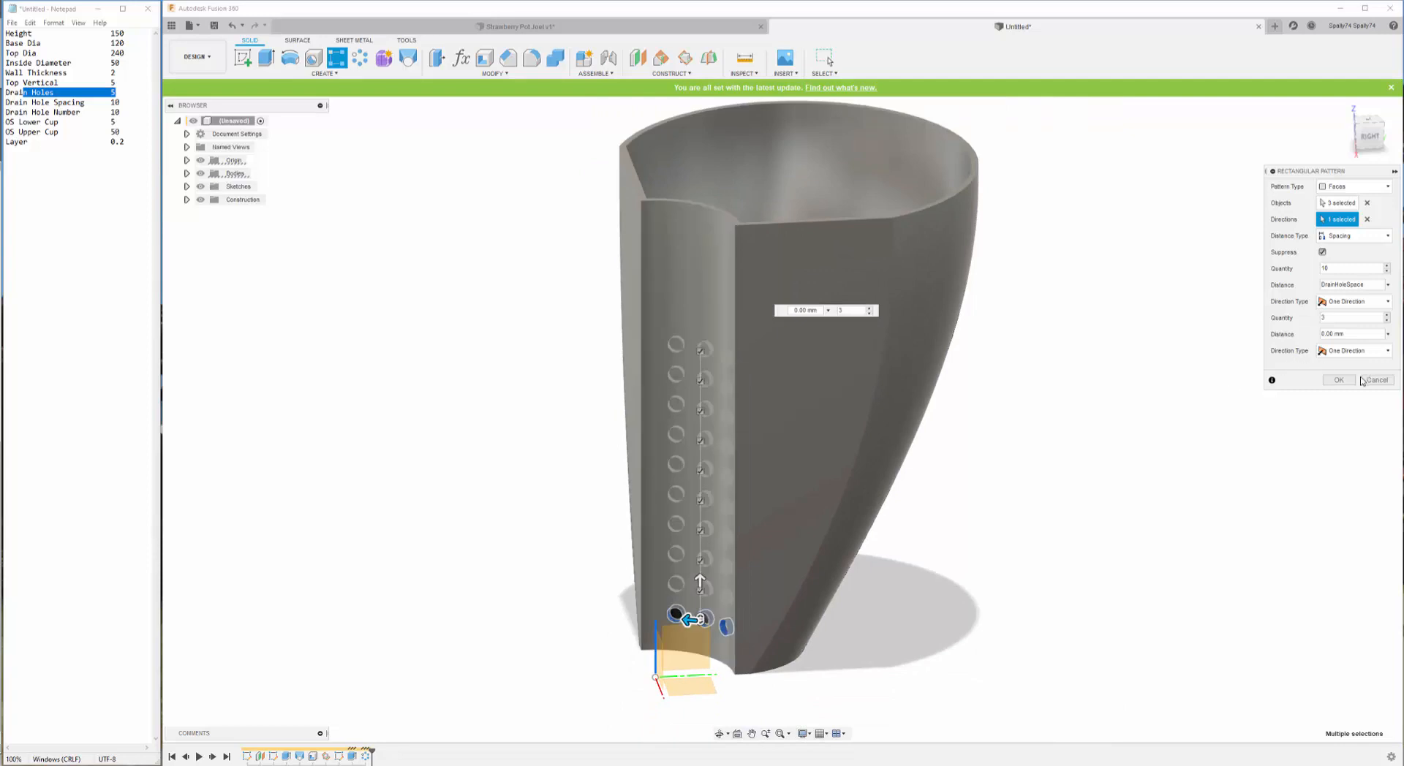
{"action": "left_click", "coordinate": [1339, 381]}
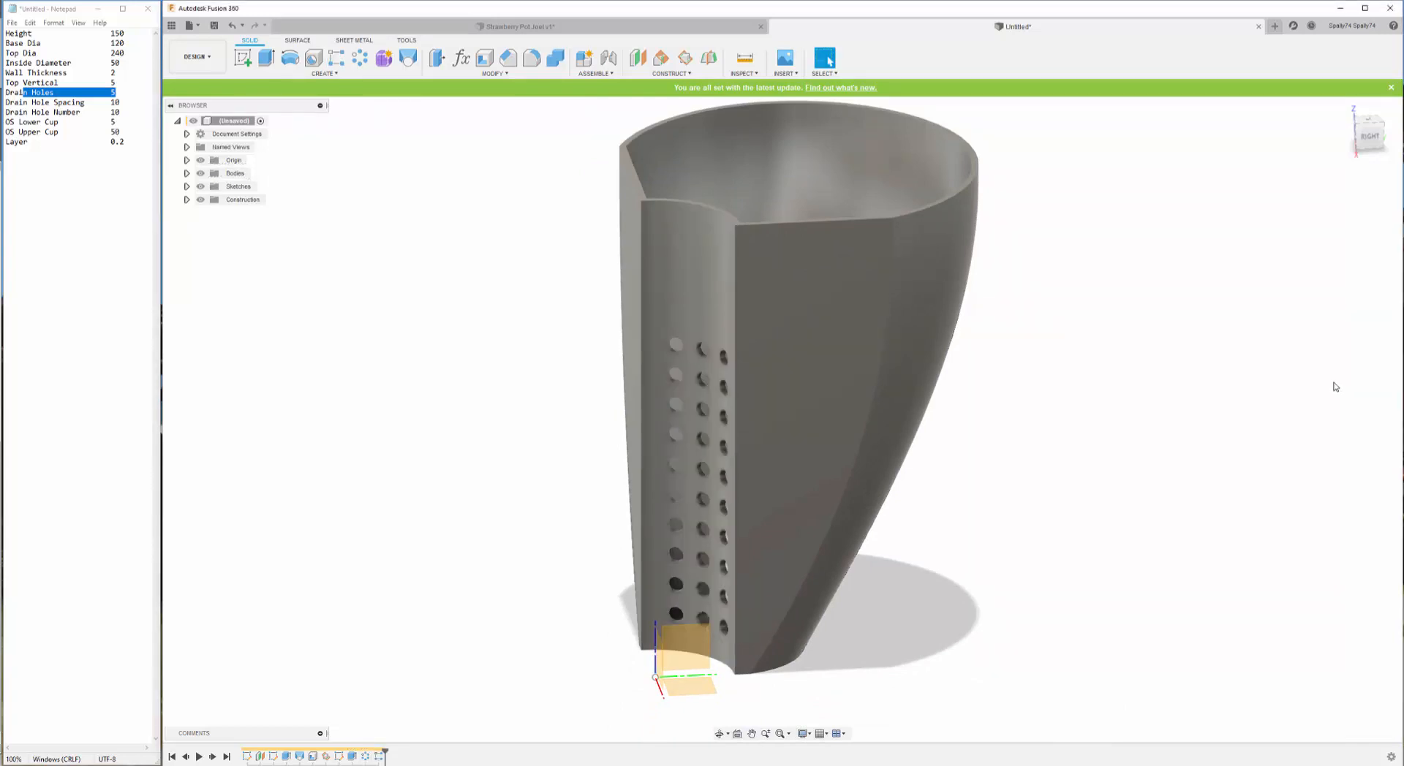
- Inspect the patterned drain holes along the cup's concave corner from several angles
{"action": "scroll", "coordinate": [689, 366], "scroll_direction": "up", "scroll_amount": 3}
{"action": "scroll", "coordinate": [688, 364], "scroll_direction": "down", "scroll_amount": 3}
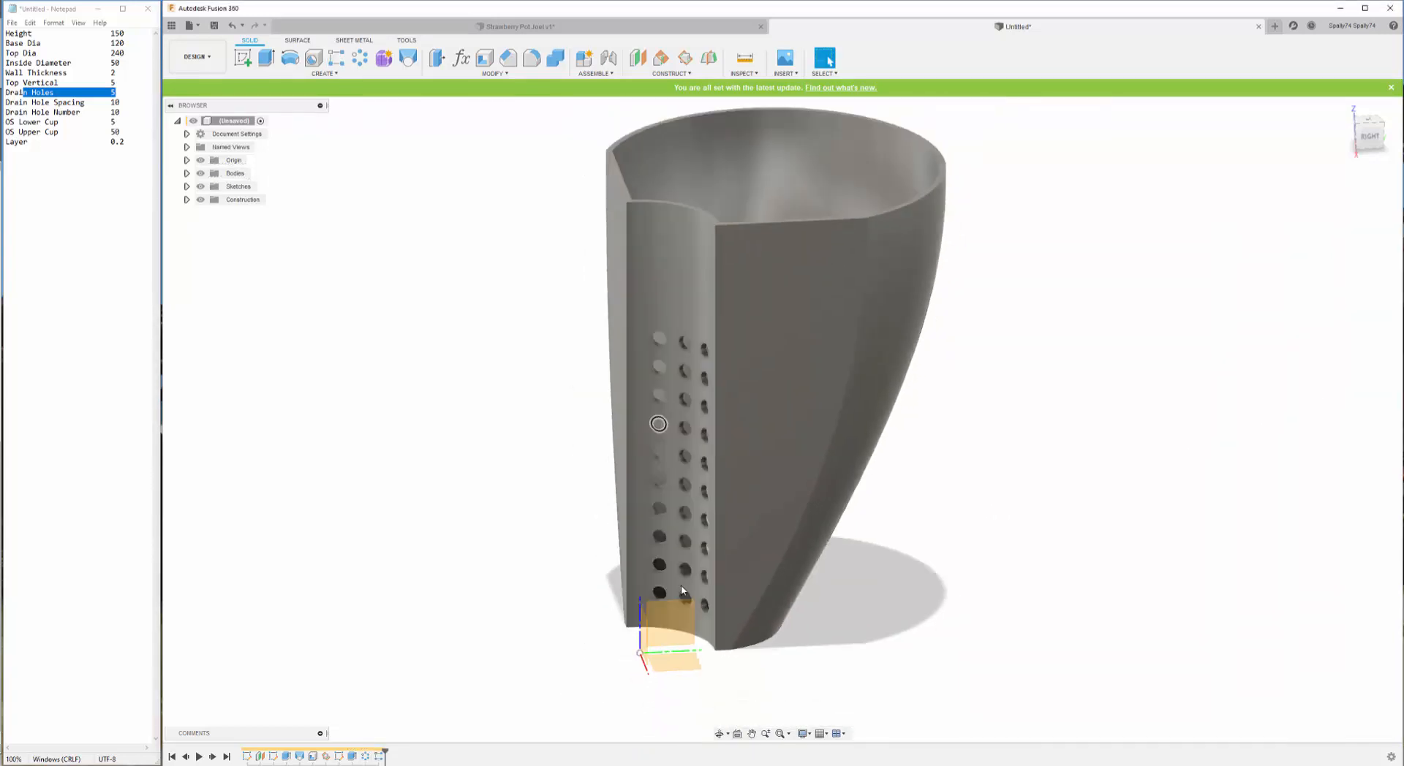
{"action": "left_click", "coordinate": [719, 734]}
{"action": "left_click_drag", "start_coordinate": [731, 409], "coordinate": [751, 381]}
{"action": "scroll", "coordinate": [703, 415], "scroll_direction": "down", "scroll_amount": 2}
{"action": "scroll", "coordinate": [705, 266], "scroll_direction": "up", "scroll_amount": 2}
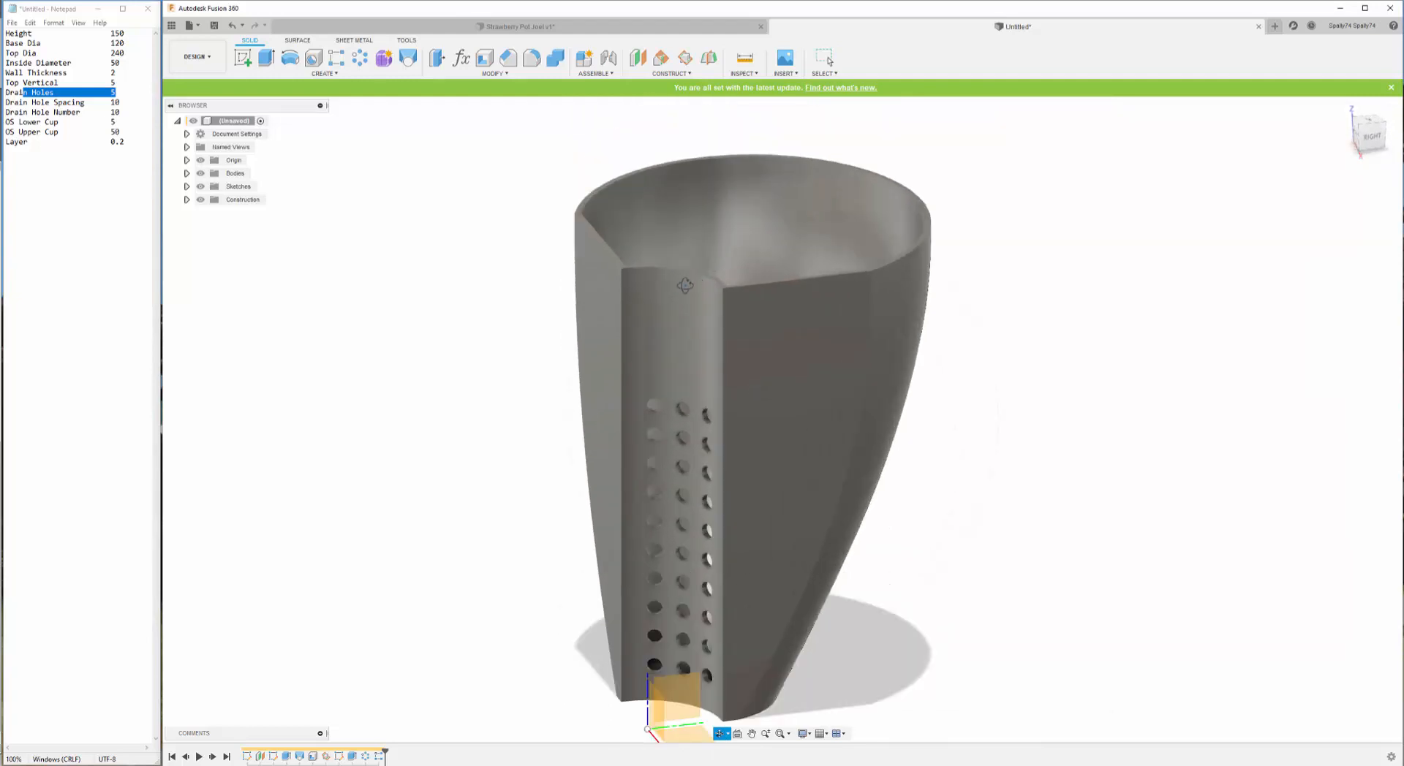
{"action": "key", "text": "Escape"}
- Set the Height user parameter to 120 mm and apply it to the cup
{"action": "left_click", "coordinate": [461, 58]}
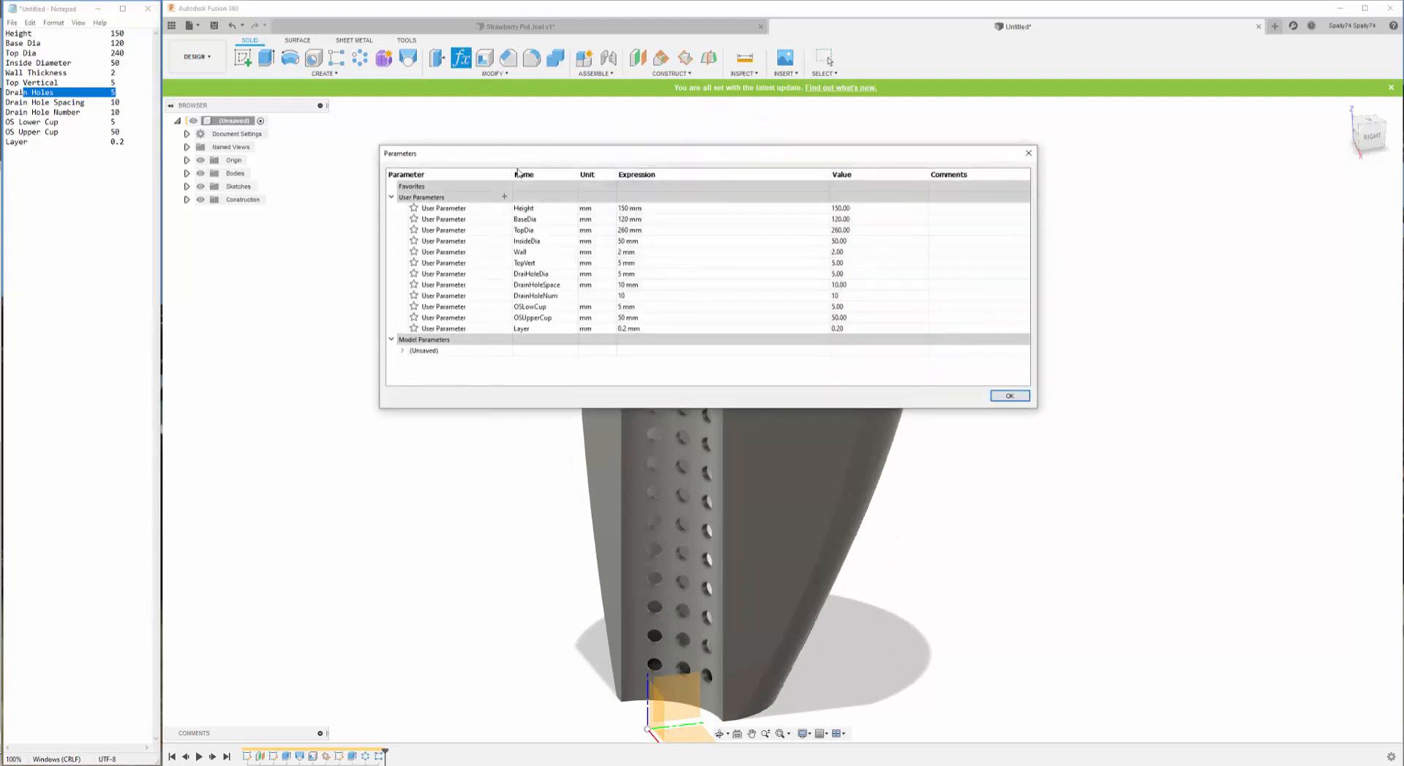
{"action": "double_click", "coordinate": [627, 209]}
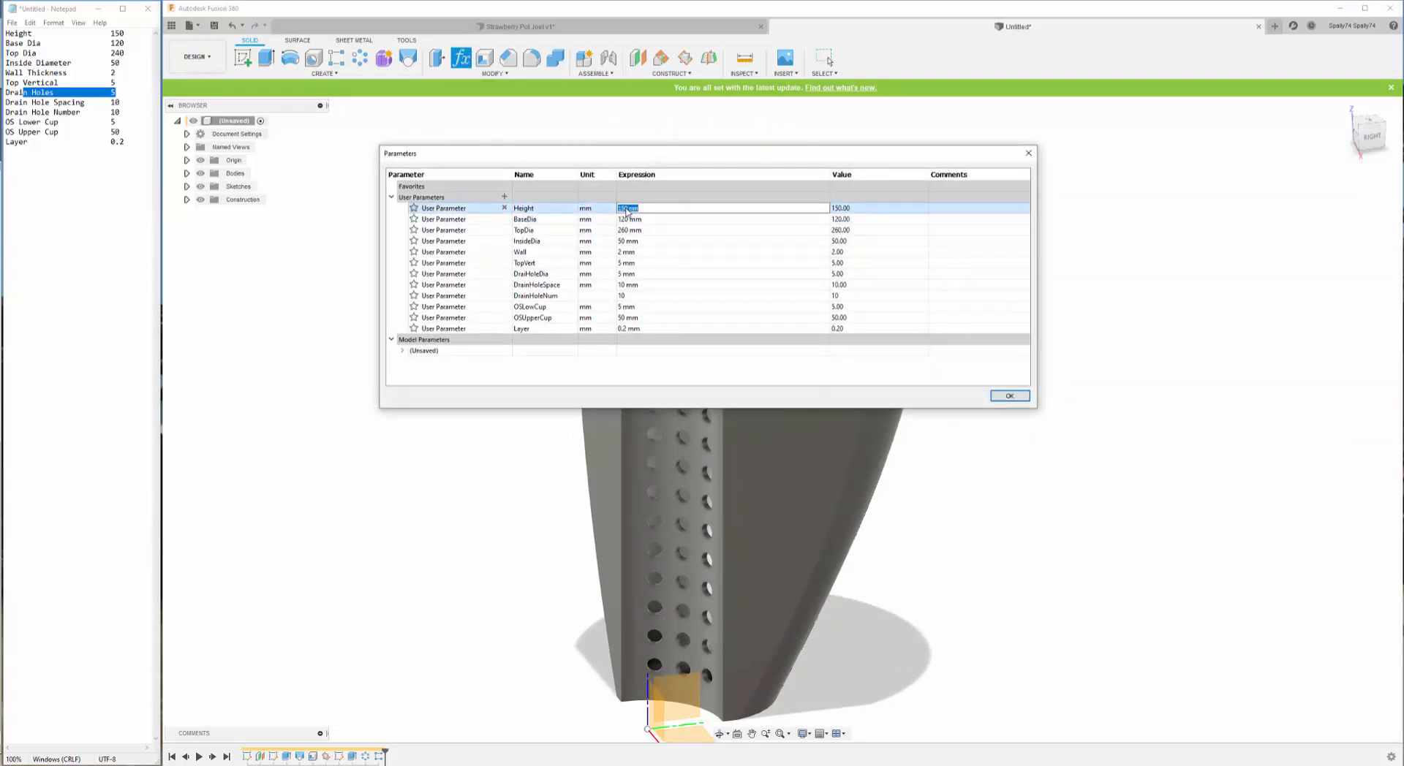
{"action": "type", "text": "120"}
{"action": "key", "text": "Return"}
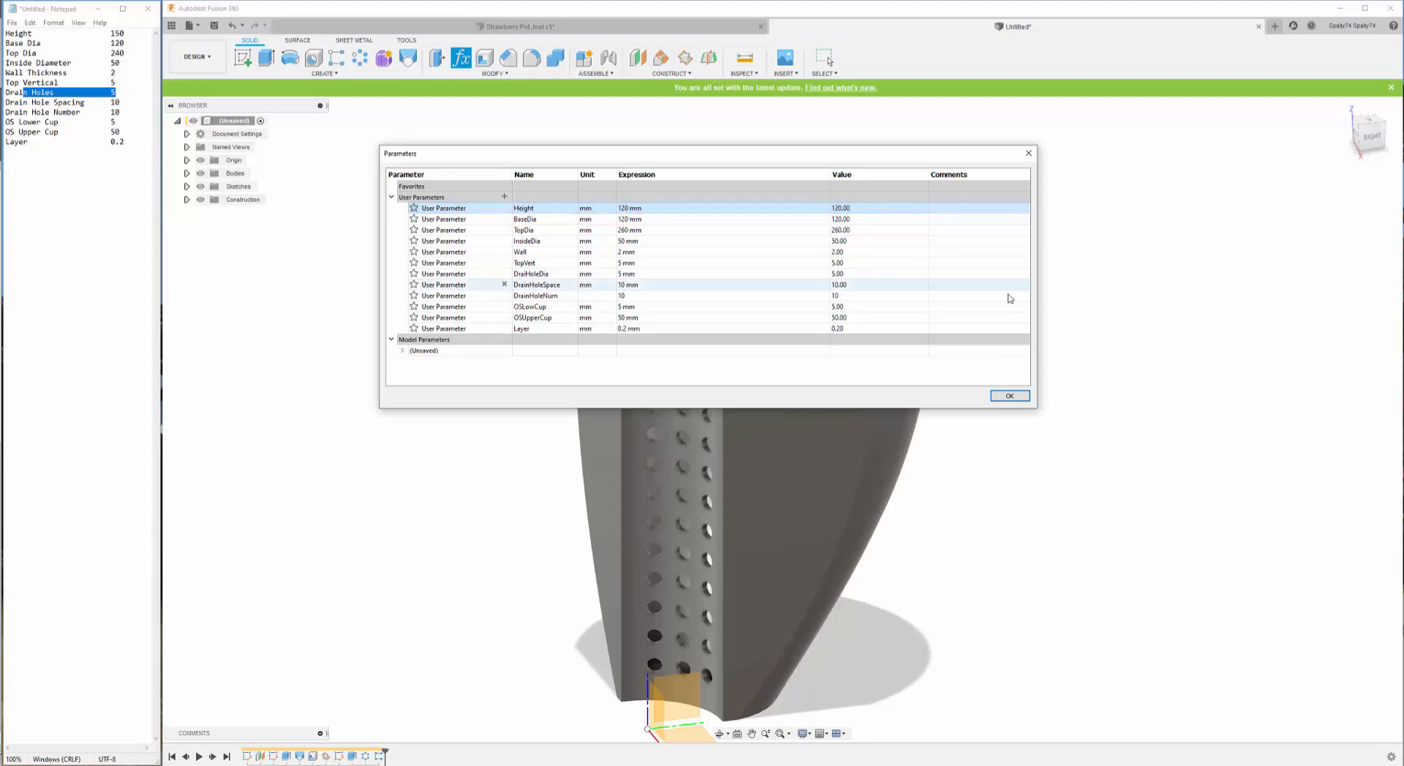
{"action": "left_click", "coordinate": [1009, 396]}
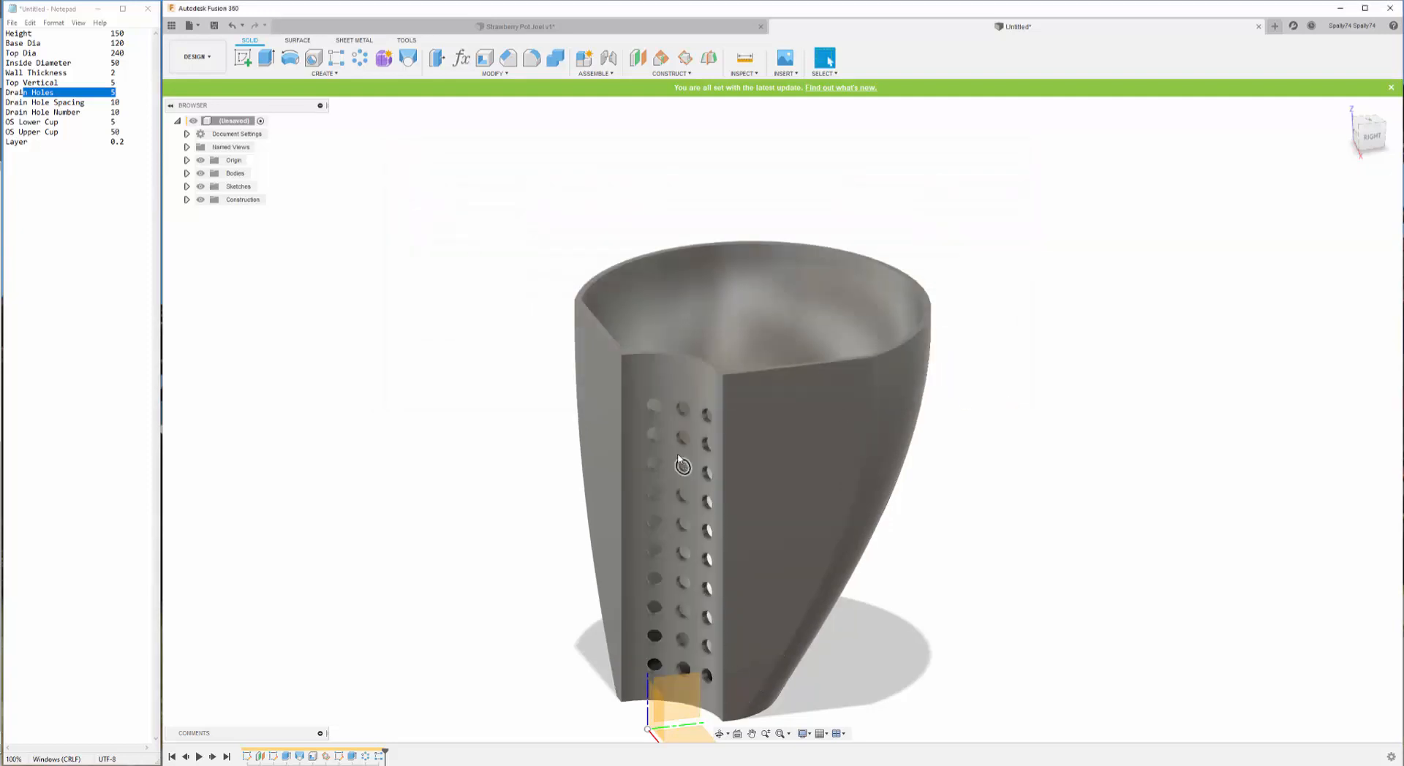
- Set the Height user parameter to 105 mm and check the uppermost drain holes against the cup's rim
{"action": "left_click", "coordinate": [461, 57]}
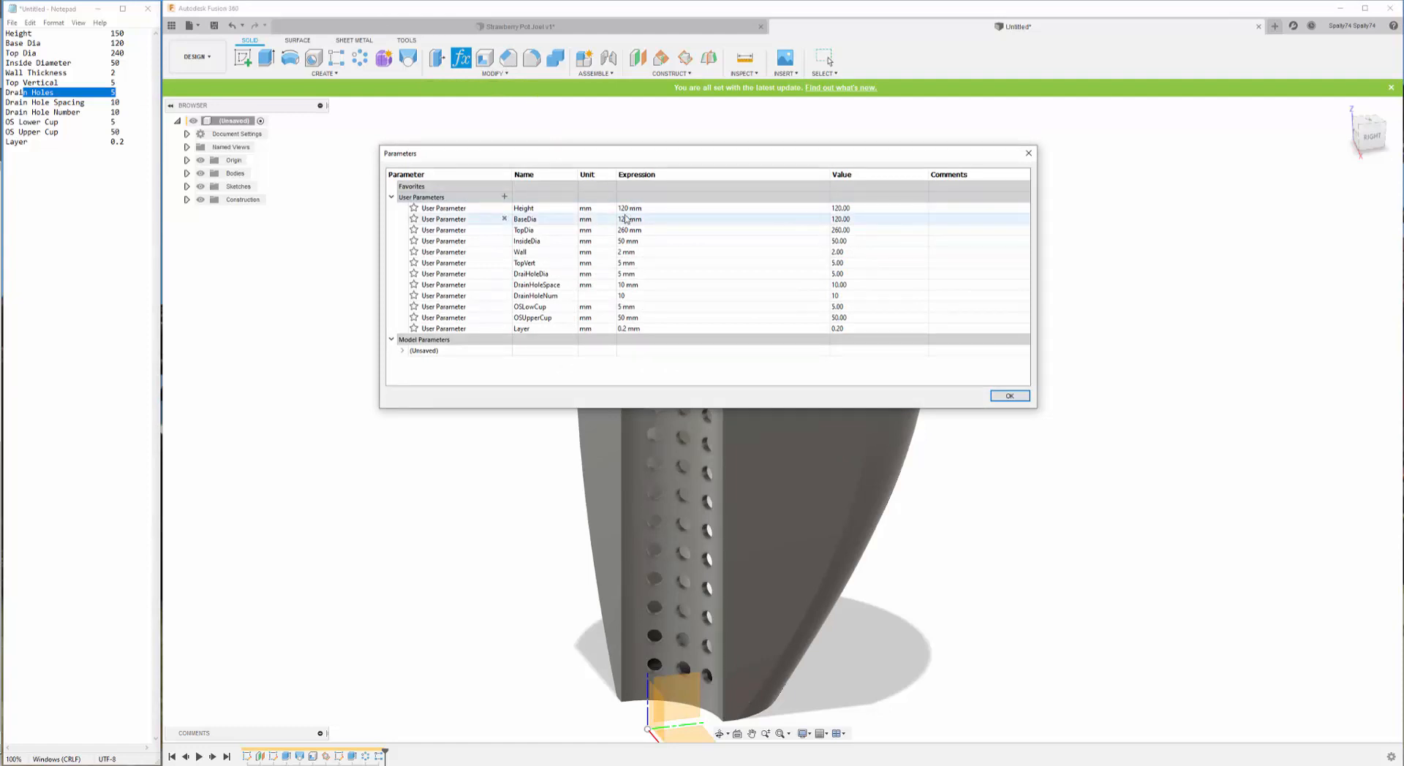
{"action": "left_click", "coordinate": [625, 211]}
{"action": "type", "text": "150"}
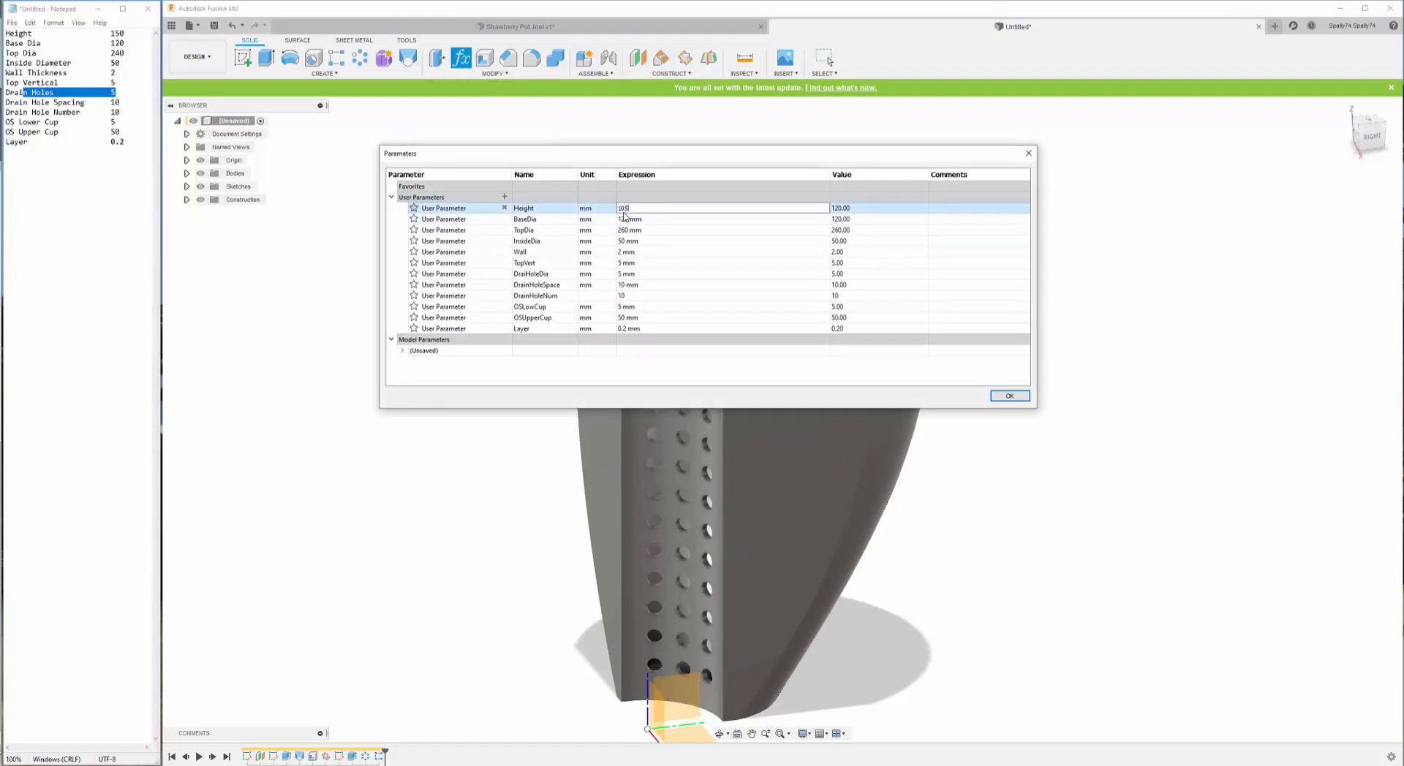
{"action": "key", "text": "Return"}
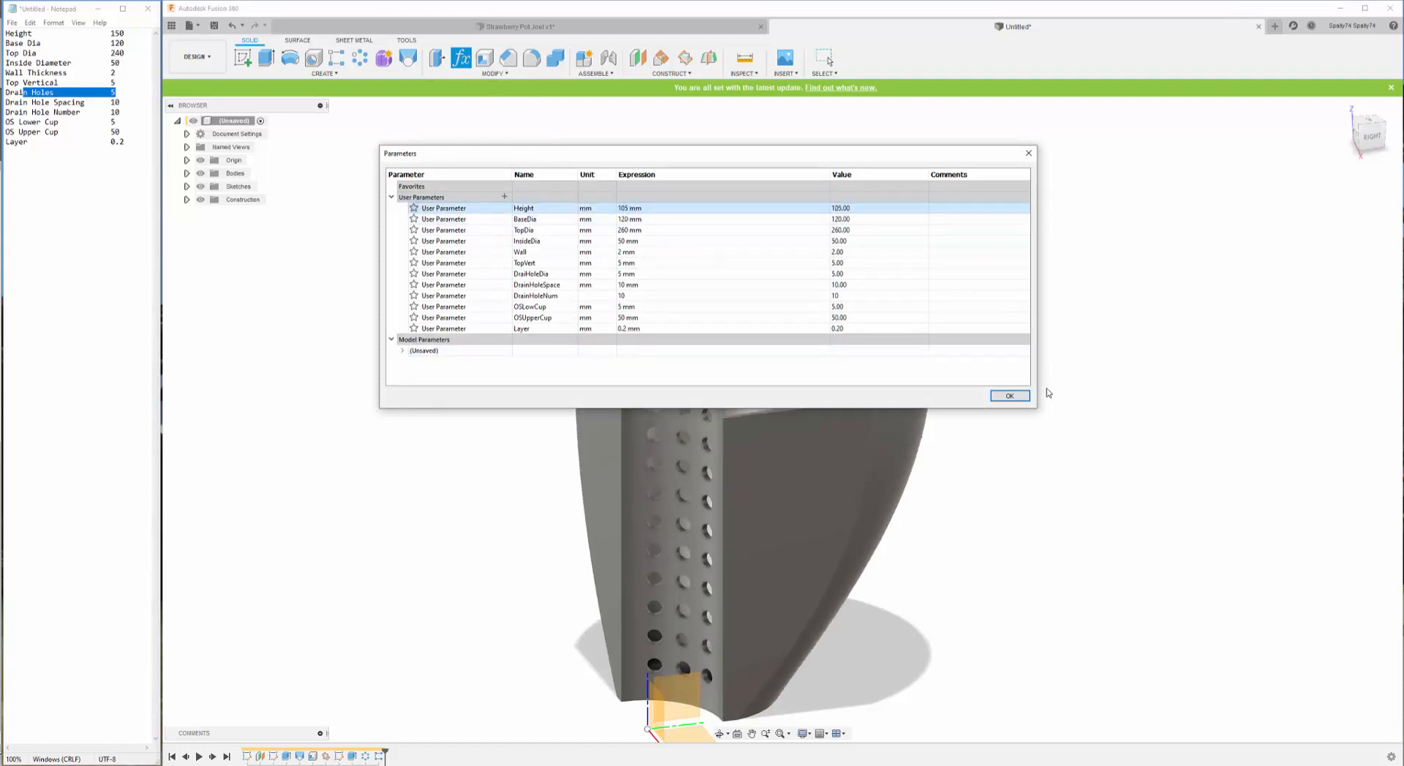
{"action": "left_click", "coordinate": [1010, 396]}
{"action": "scroll", "coordinate": [654, 381], "scroll_direction": "up", "scroll_amount": 10}
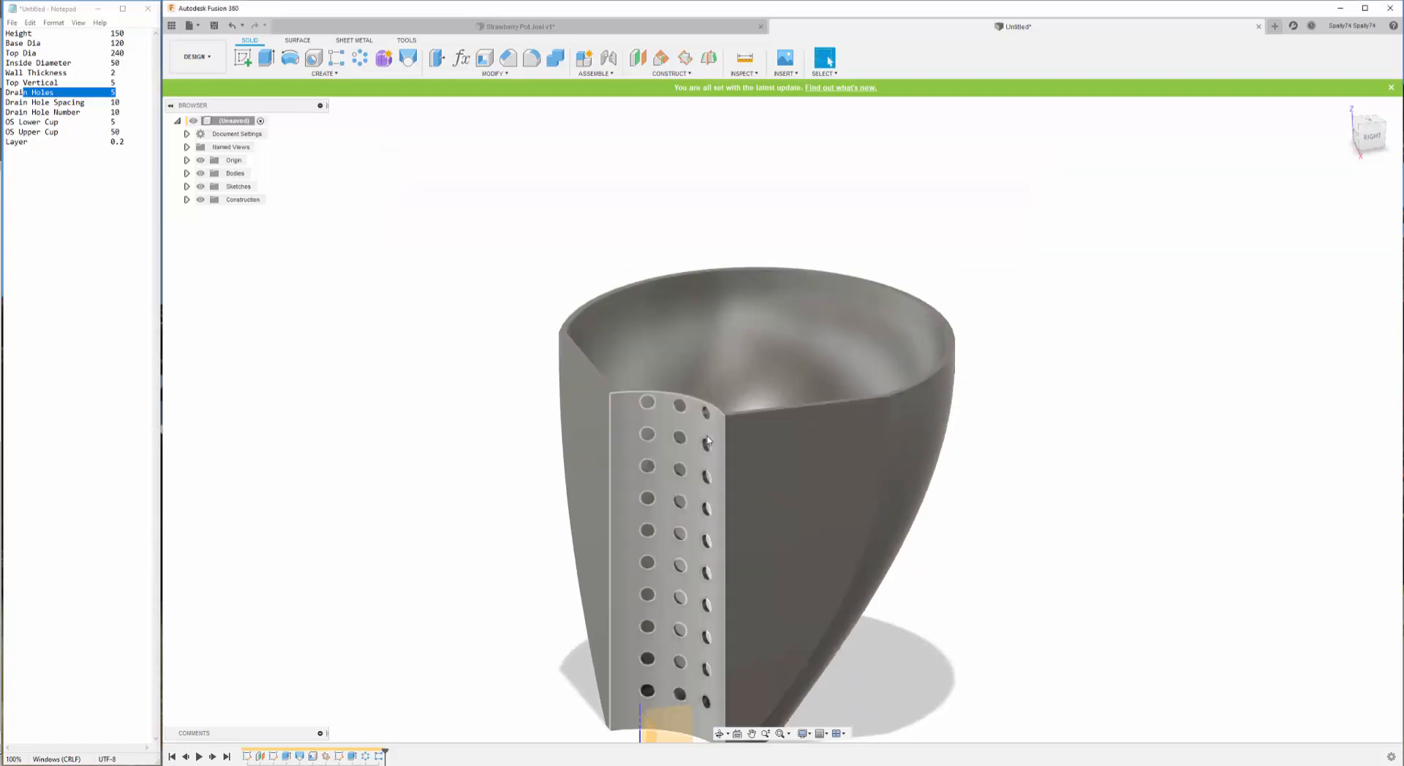
{"action": "scroll", "coordinate": [654, 381], "scroll_direction": "down", "scroll_amount": 8}
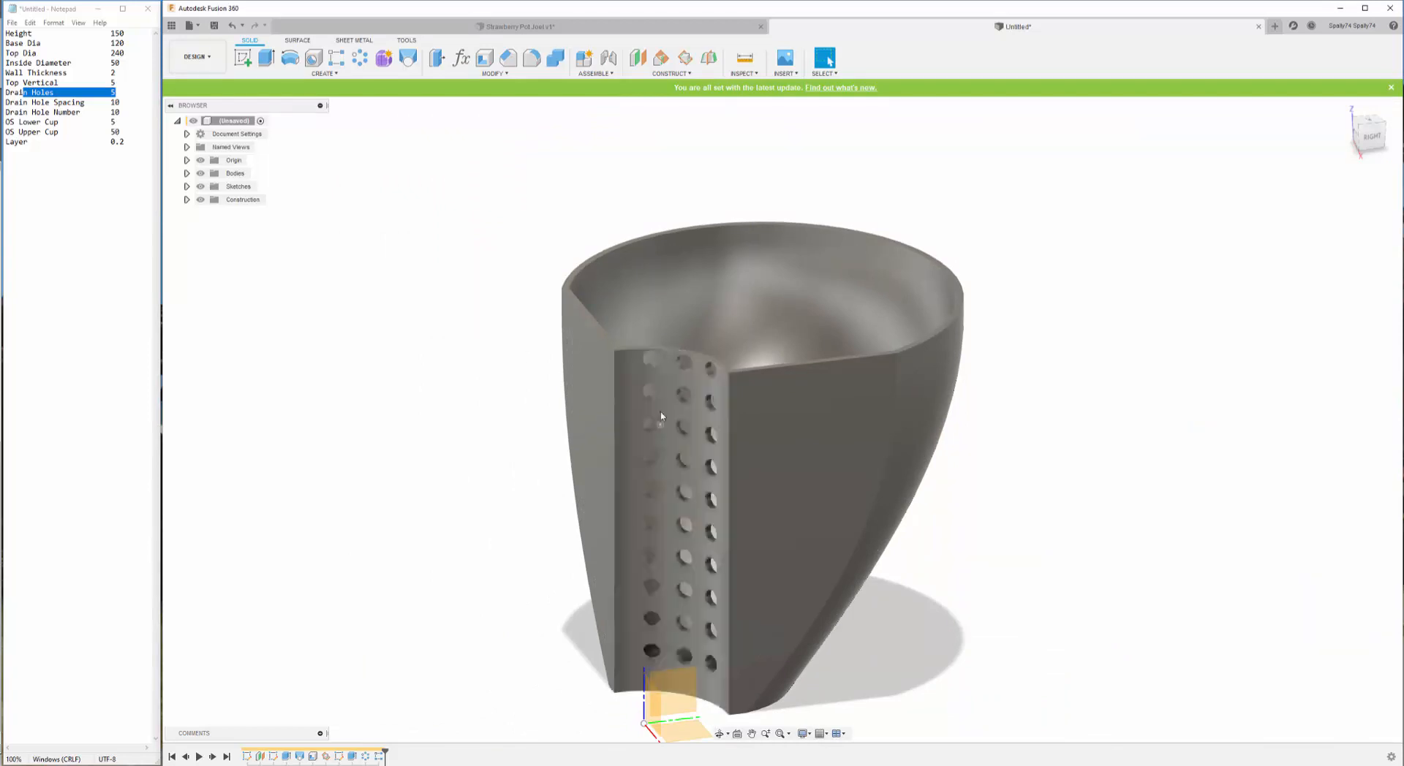
{"action": "scroll", "coordinate": [656, 358], "scroll_direction": "up", "scroll_amount": 2}
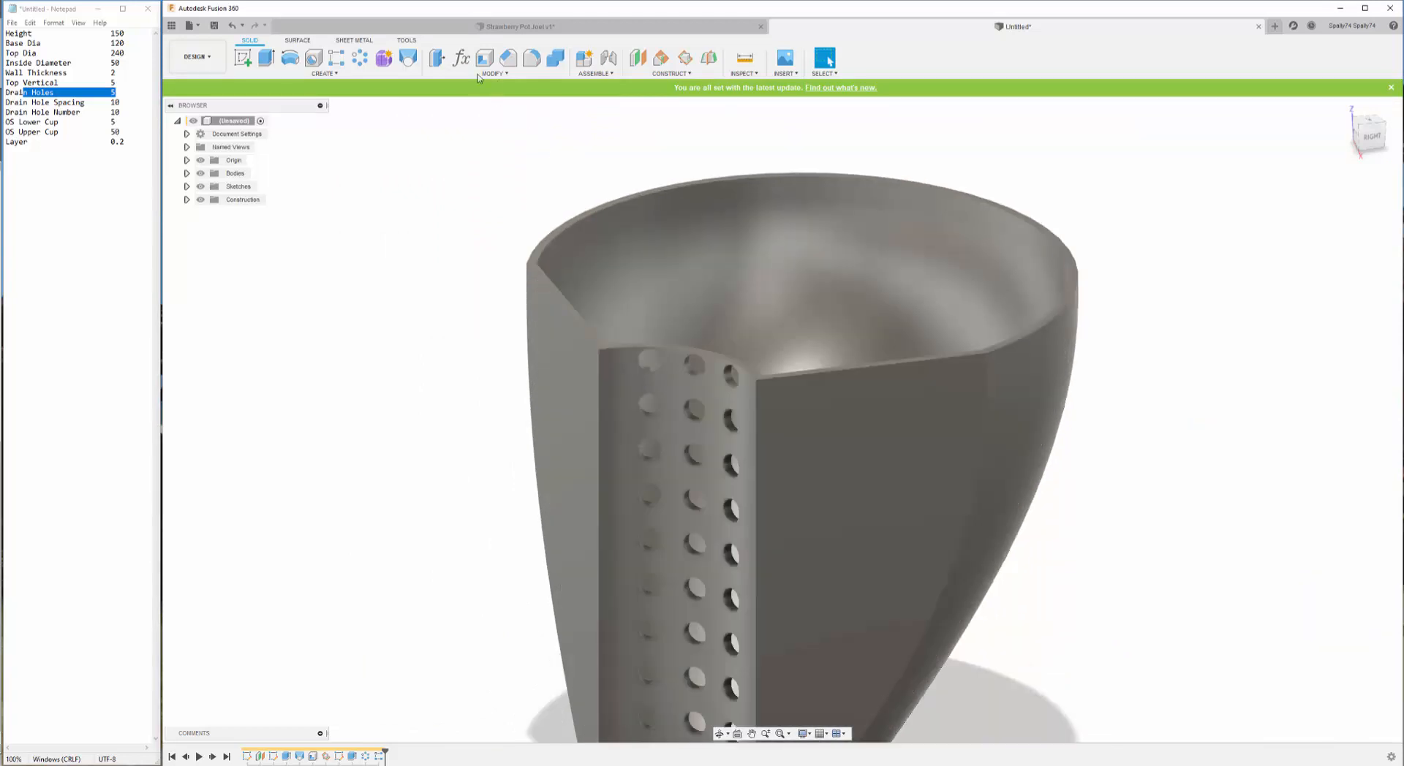
- Set the Height user parameter to 100 mm, apply it, and inspect where the uppermost drain holes meet the cup's rim
{"action": "left_click", "coordinate": [461, 57]}
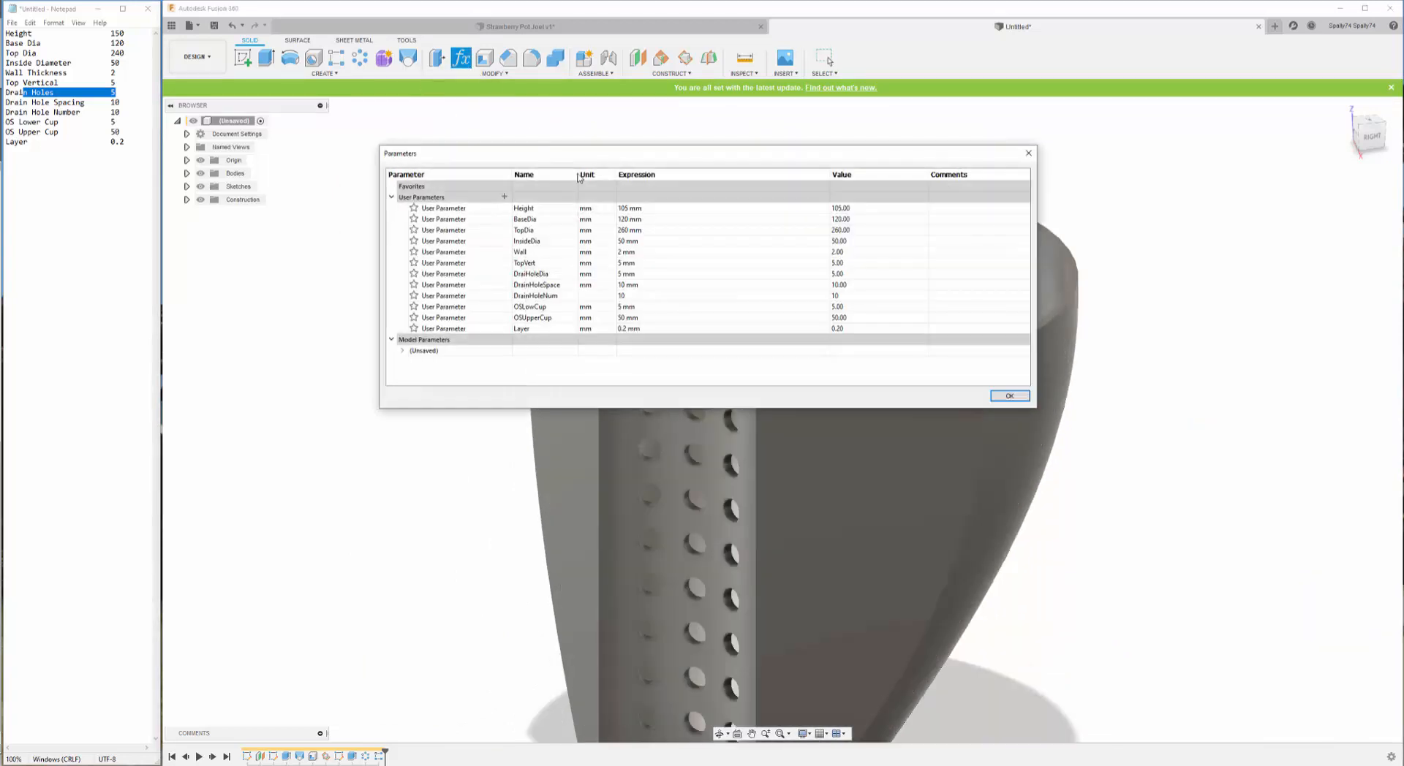
{"action": "left_click", "coordinate": [634, 210]}
{"action": "type", "text": "100"}
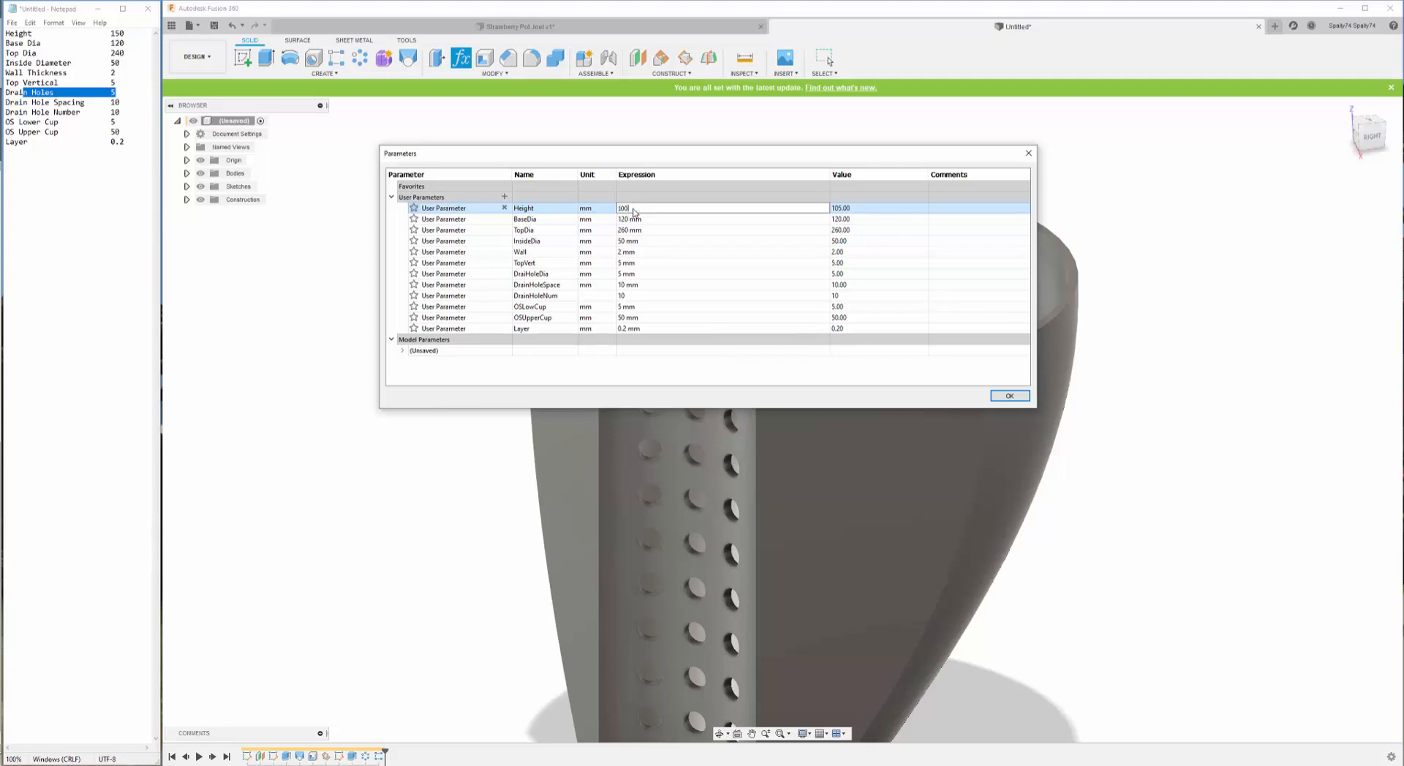
{"action": "key", "text": "Return"}
{"action": "left_click", "coordinate": [1009, 396]}
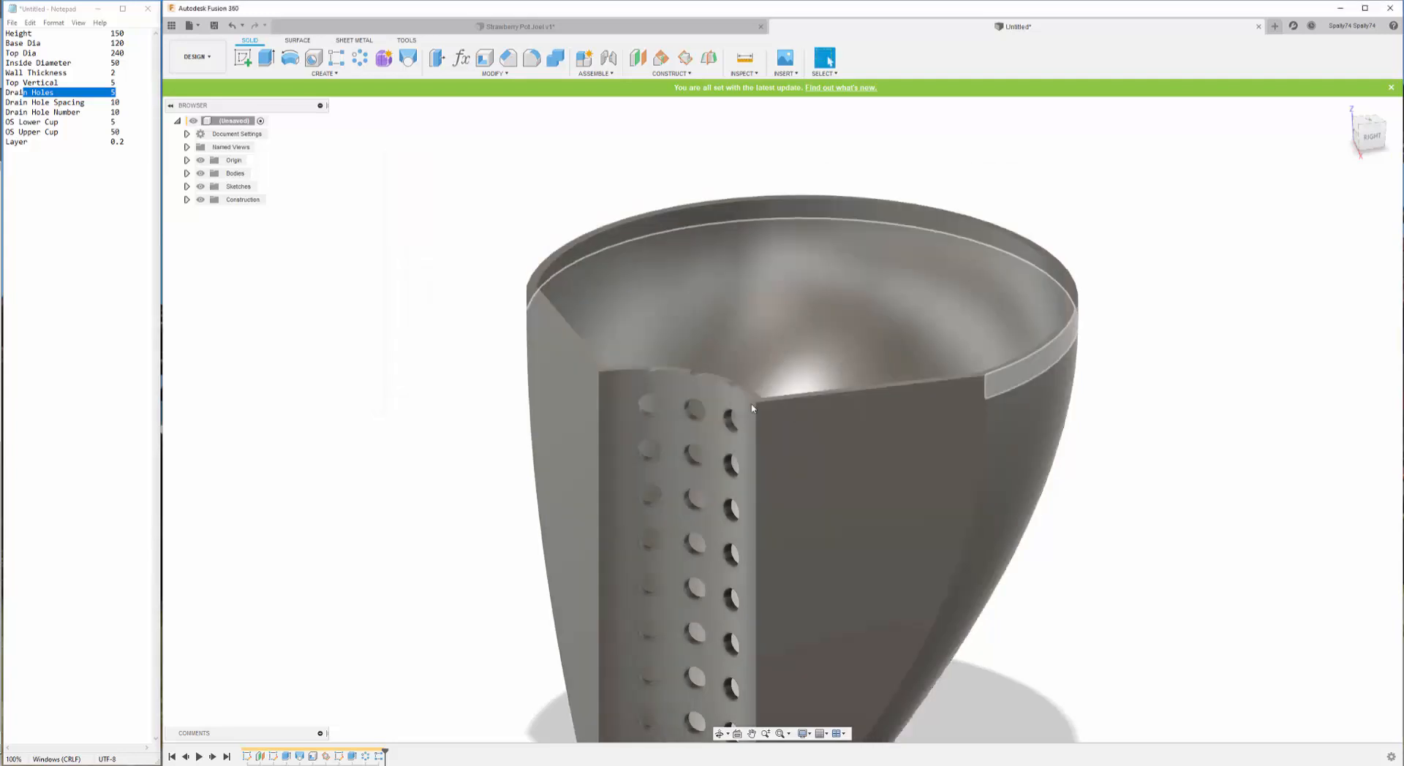
{"action": "scroll", "coordinate": [636, 366], "scroll_direction": "up", "scroll_amount": 2}
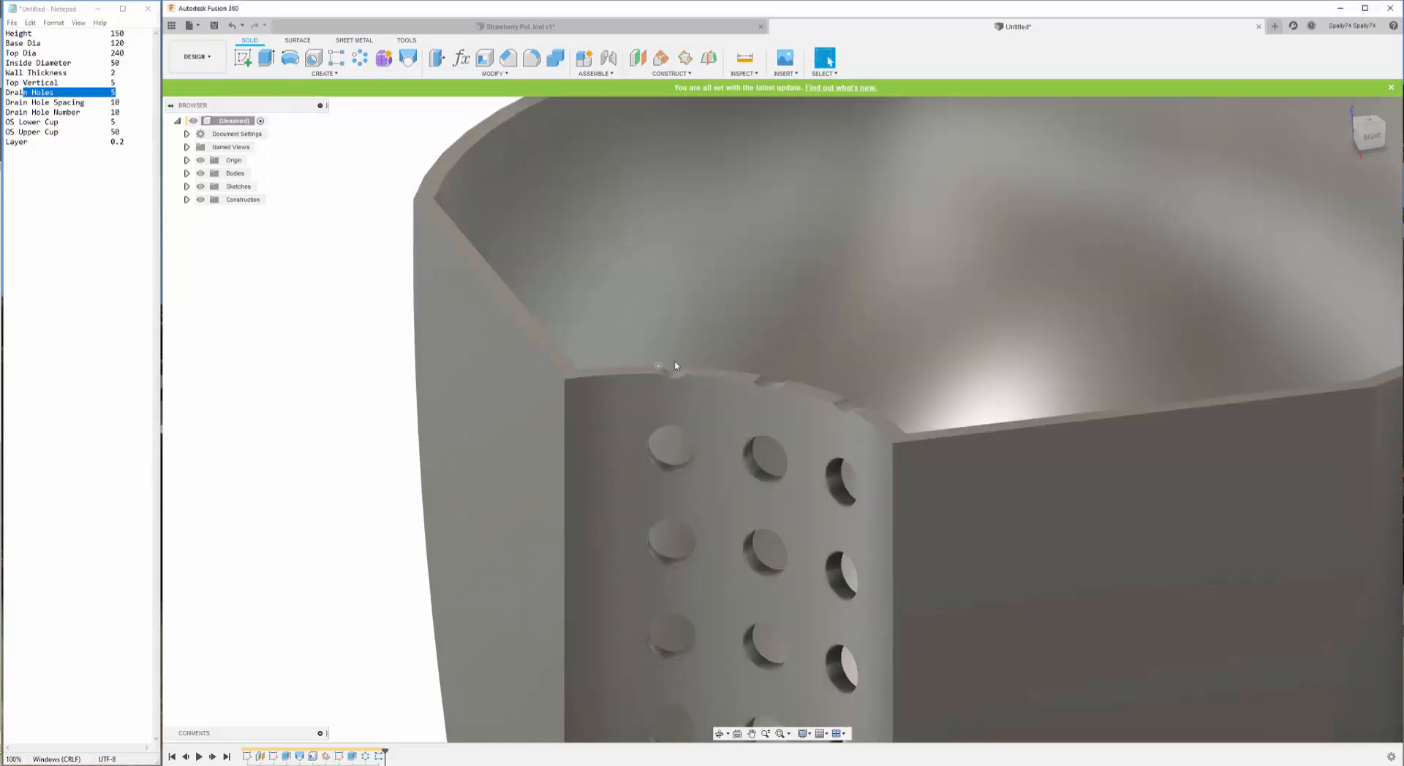
{"action": "scroll", "coordinate": [678, 380], "scroll_direction": "down", "scroll_amount": 5}
{"action": "scroll", "coordinate": [734, 369], "scroll_direction": "up", "scroll_amount": 1}
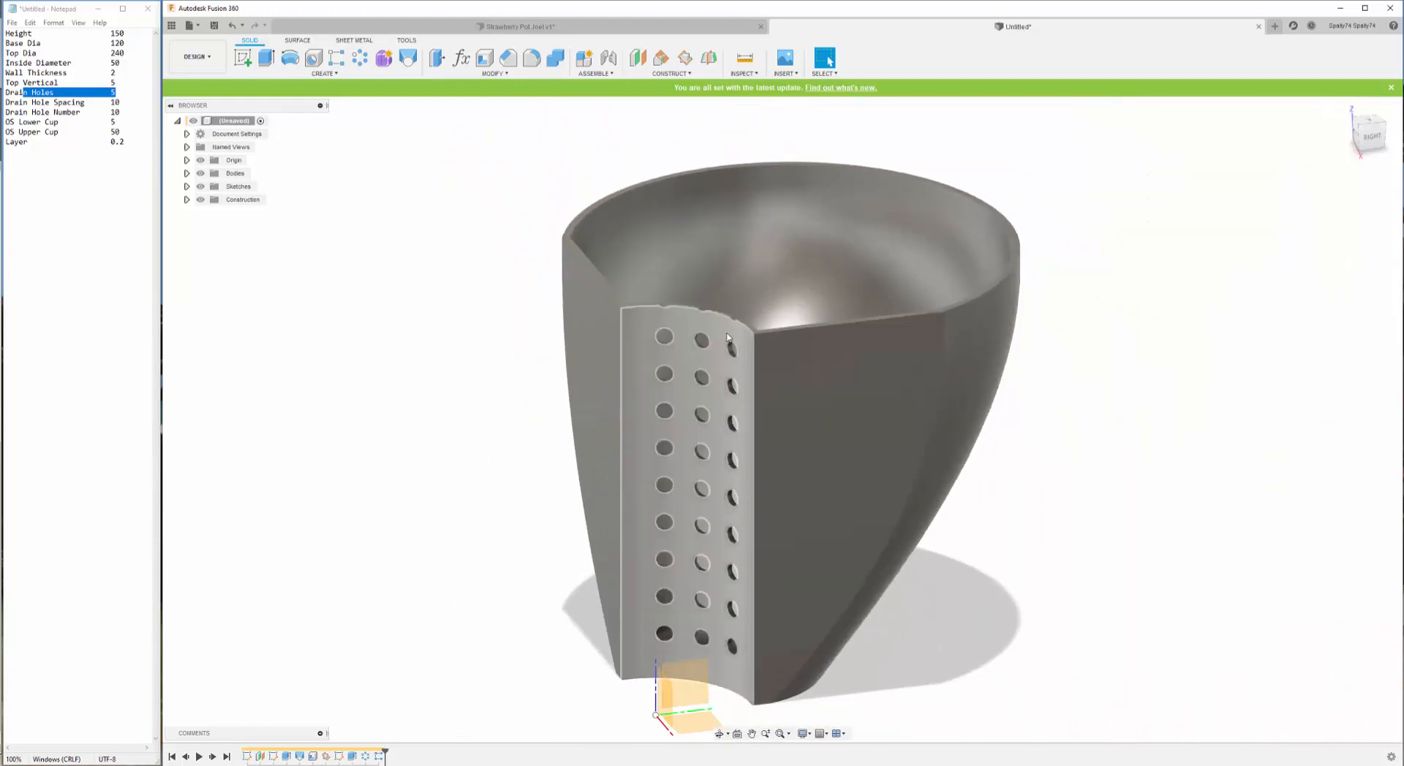
{"action": "scroll", "coordinate": [728, 333], "scroll_direction": "up", "scroll_amount": 3}
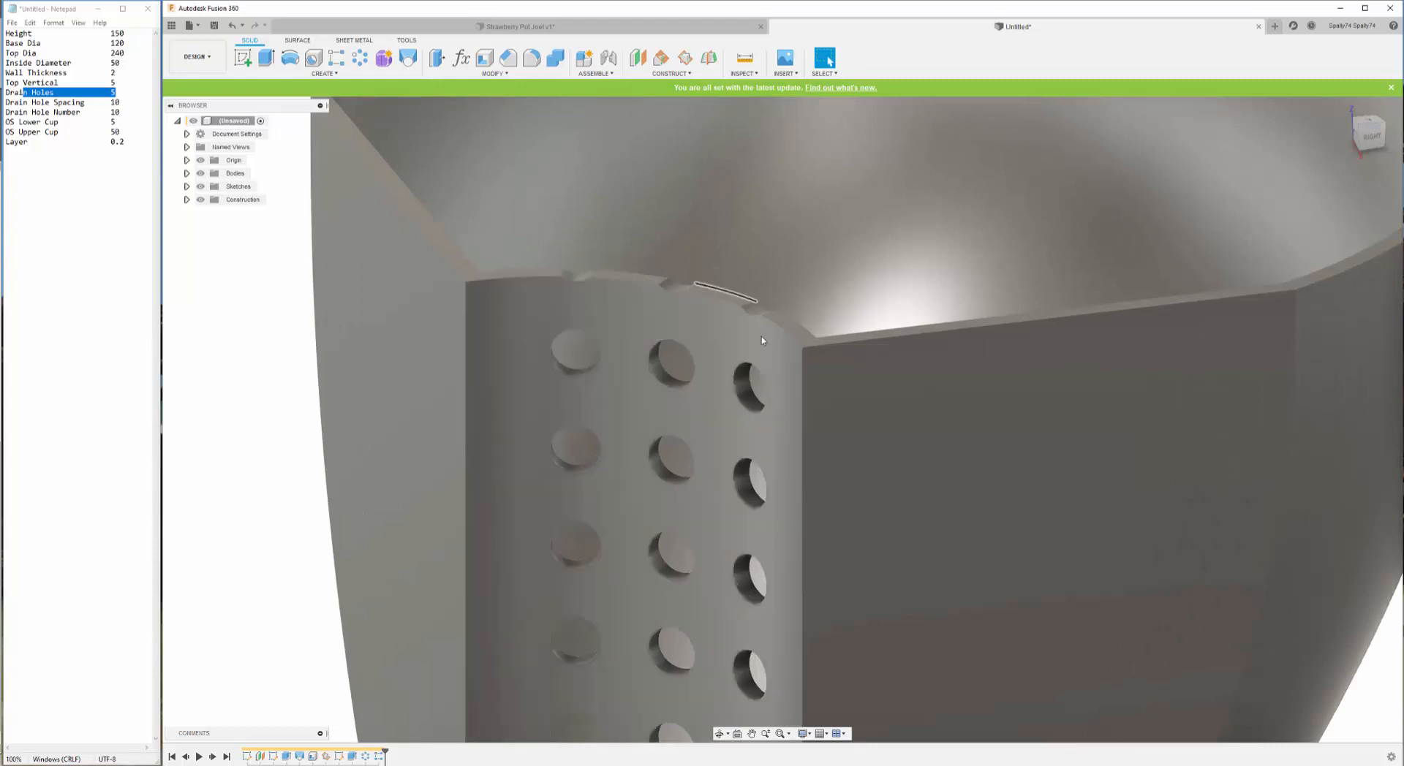
{"action": "scroll", "coordinate": [636, 290], "scroll_direction": "down", "scroll_amount": 3}
{"action": "scroll", "coordinate": [636, 290], "scroll_direction": "down", "scroll_amount": 4}
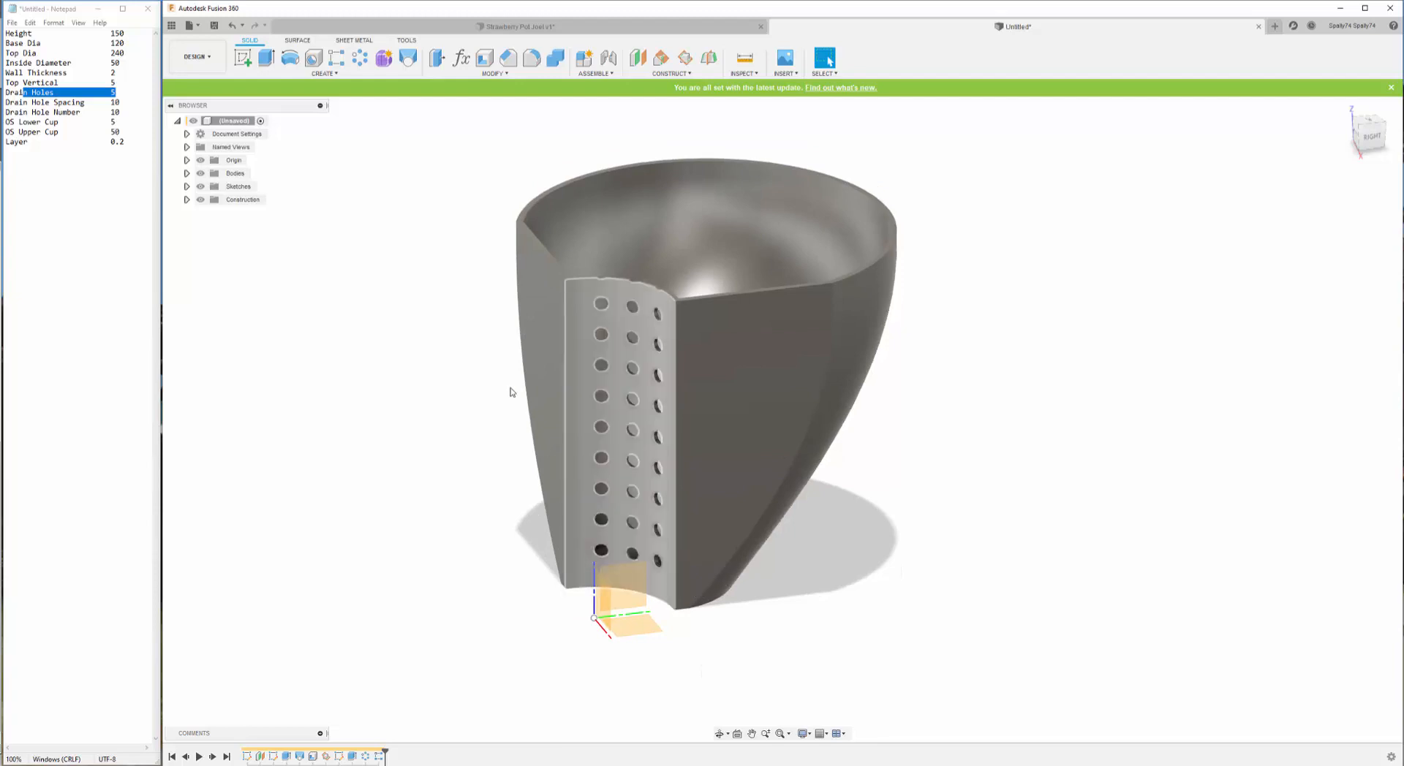
- Set the DrainHoleNum user parameter's expression to (Height - Wall - TopVert) / DrainHoleSpace
{"action": "left_click", "coordinate": [459, 60]}
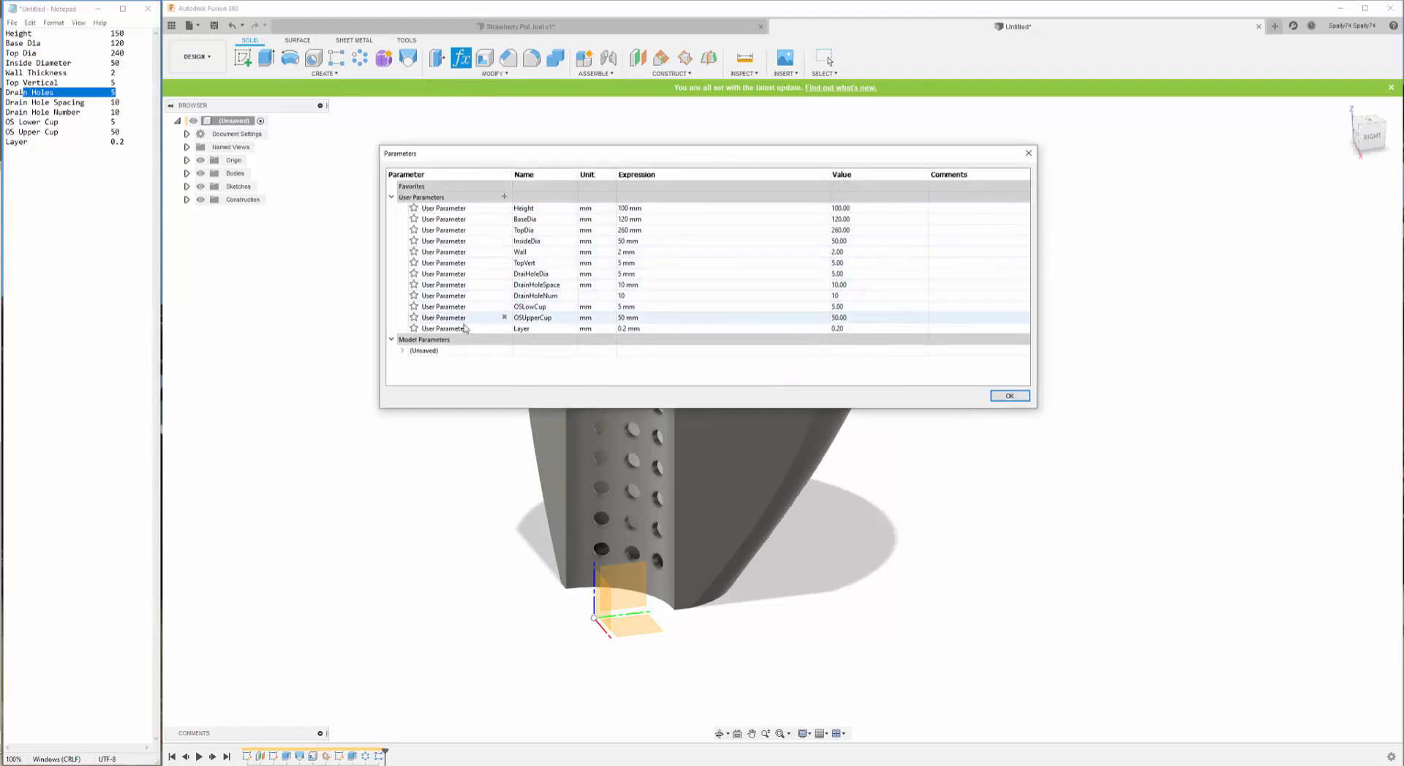
{"action": "double_click", "coordinate": [551, 296]}
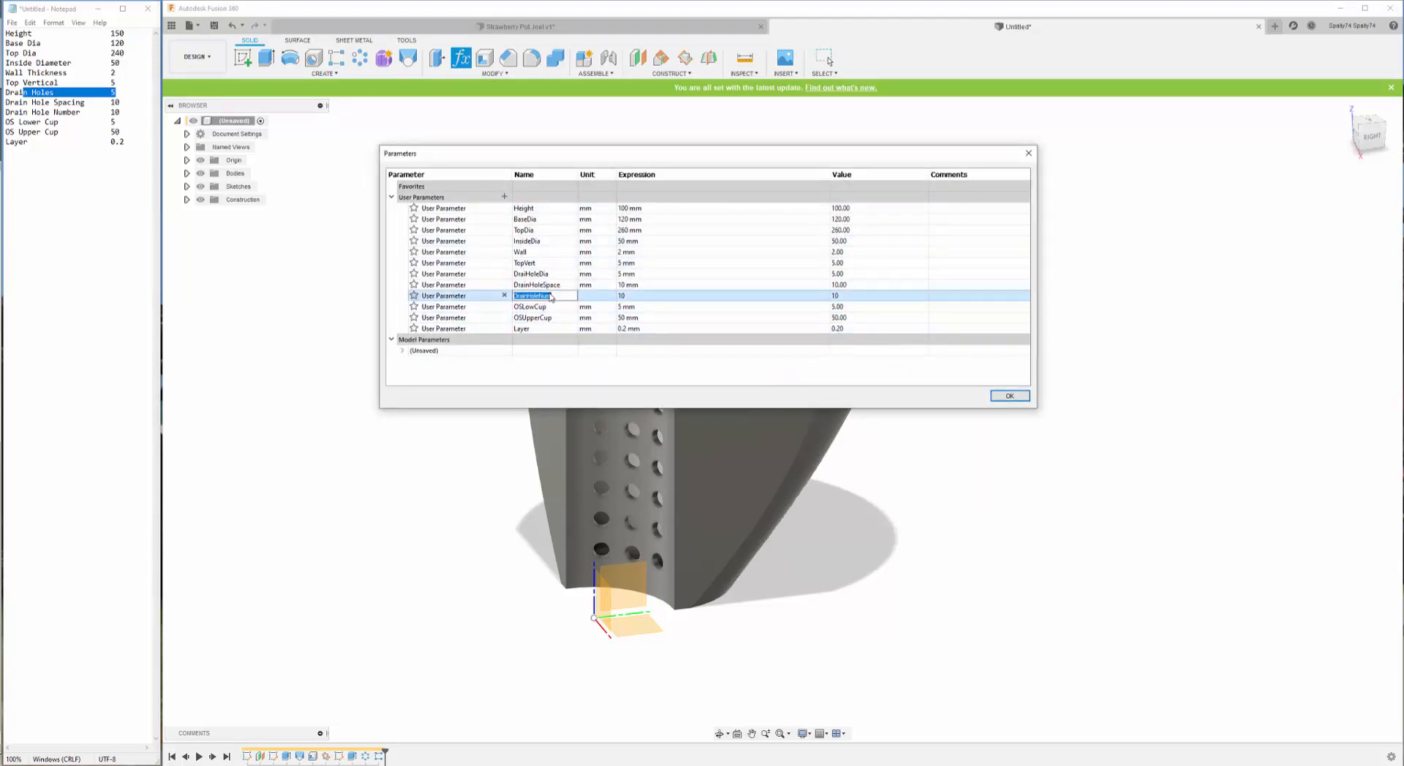
{"action": "left_click", "coordinate": [621, 296]}
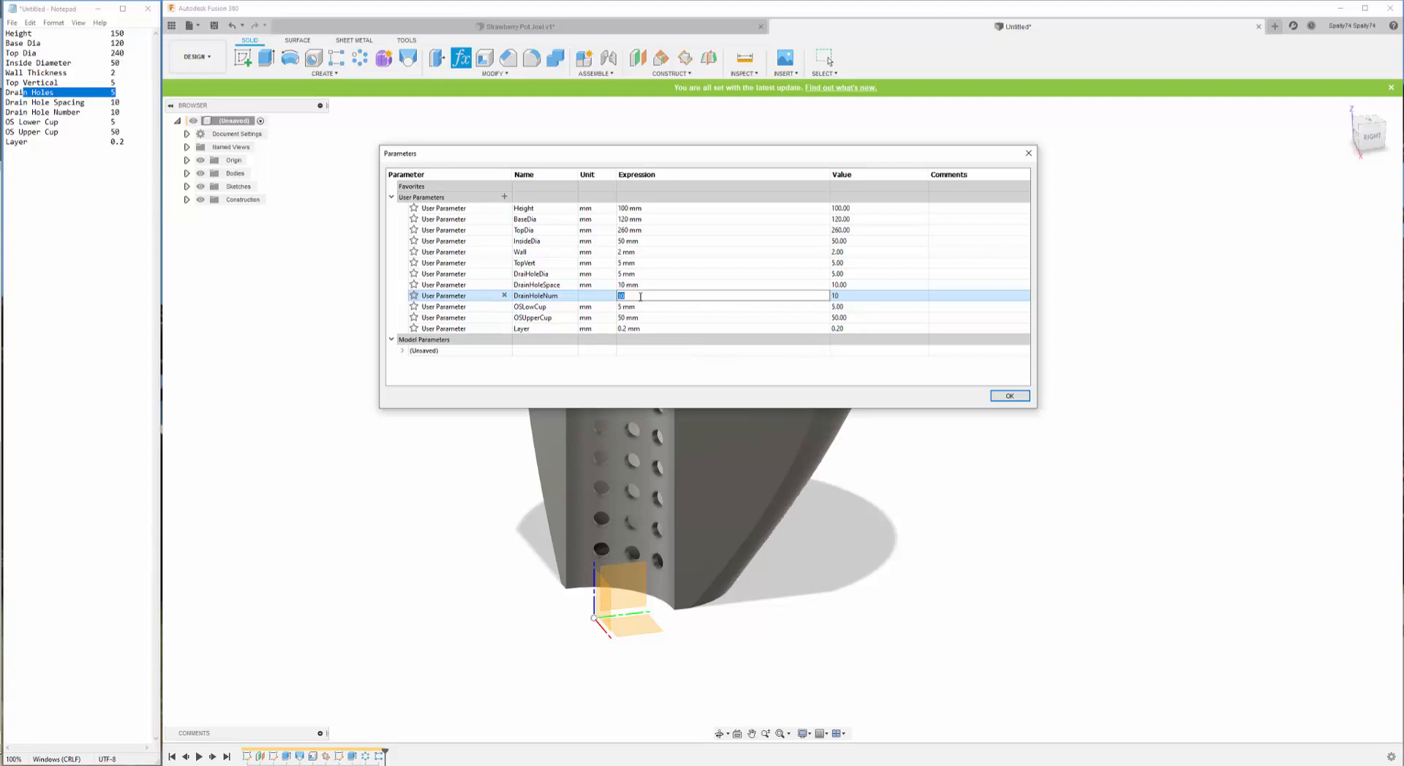
{"action": "key", "text": "BackSpace"}
{"action": "type", "text": "(He"}
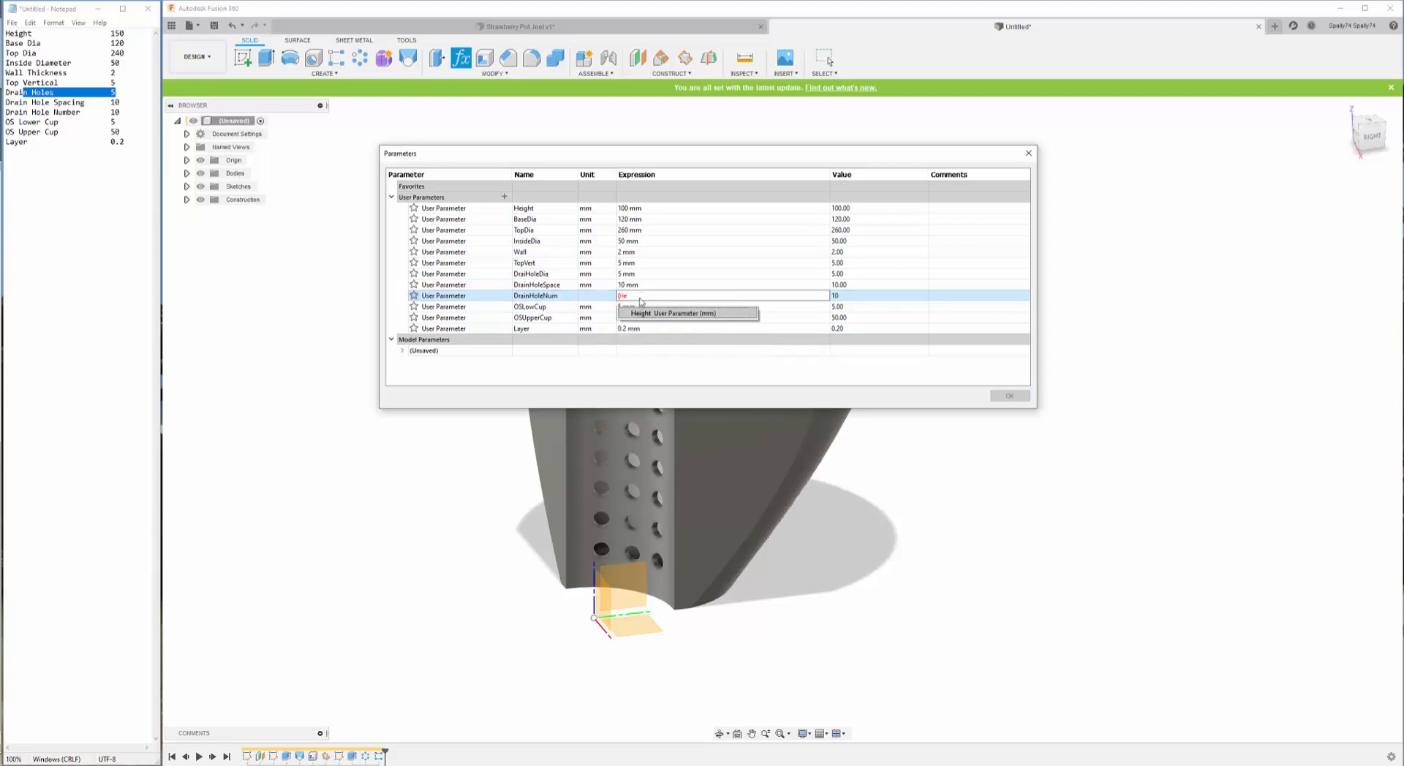
{"action": "left_click", "coordinate": [644, 314]}
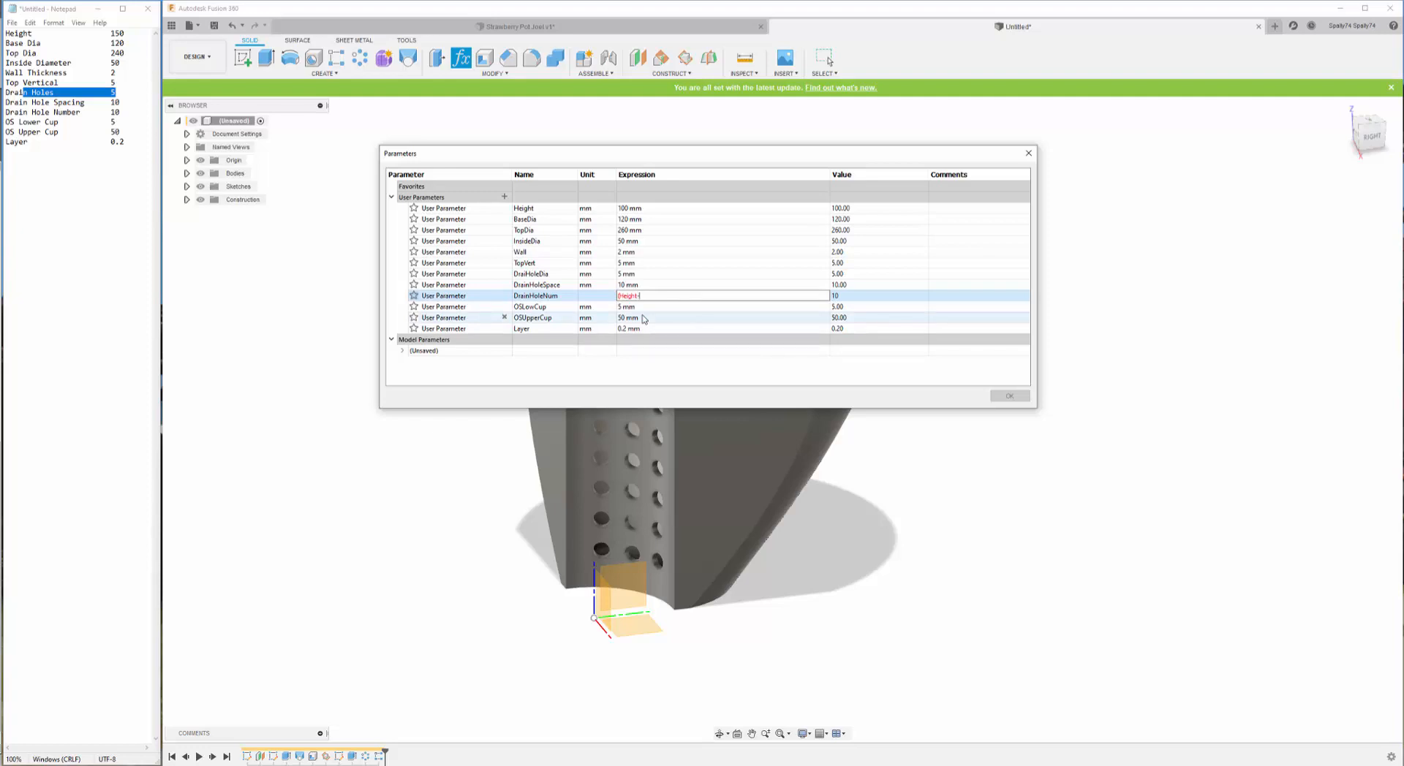
{"action": "type", "text": "-Wa"}
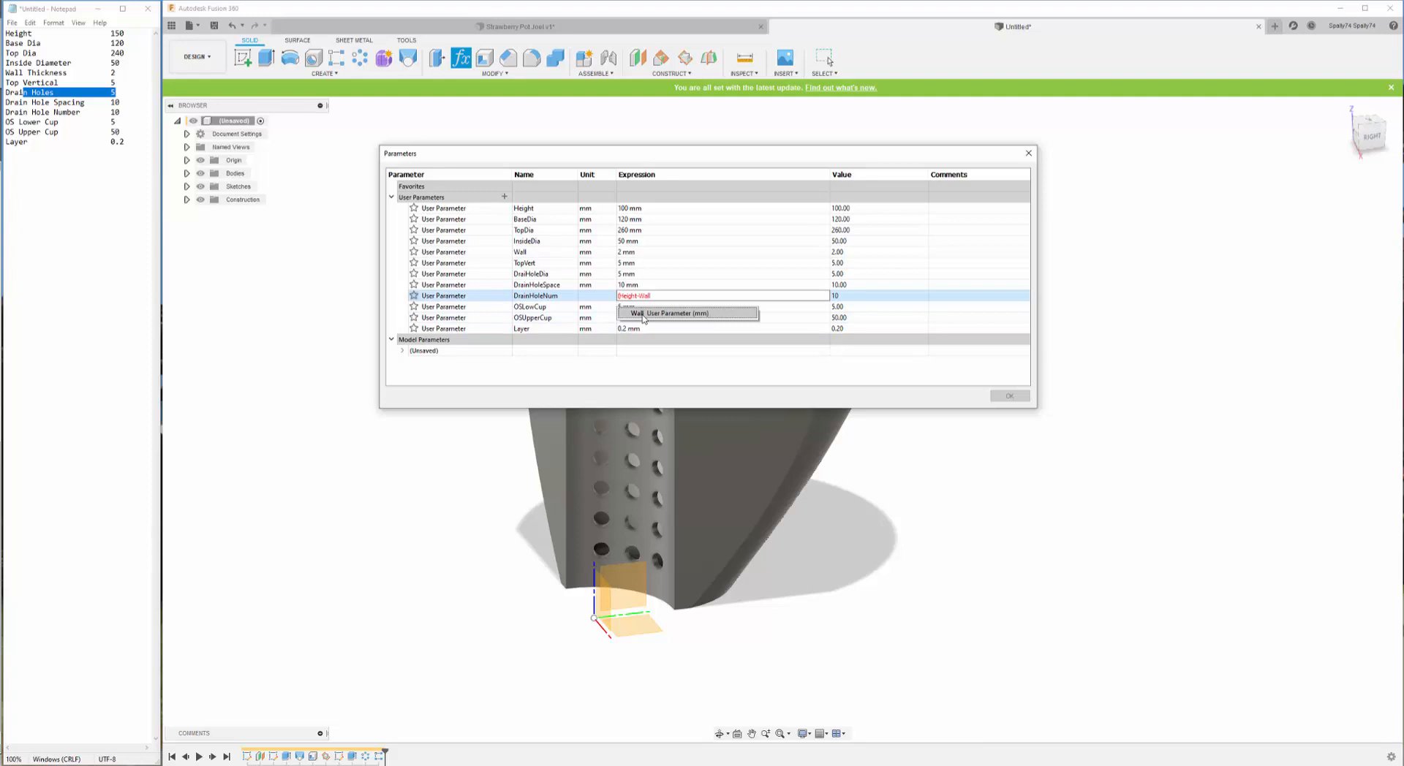
{"action": "type", "text": "ll"}
{"action": "left_click", "coordinate": [644, 314]}
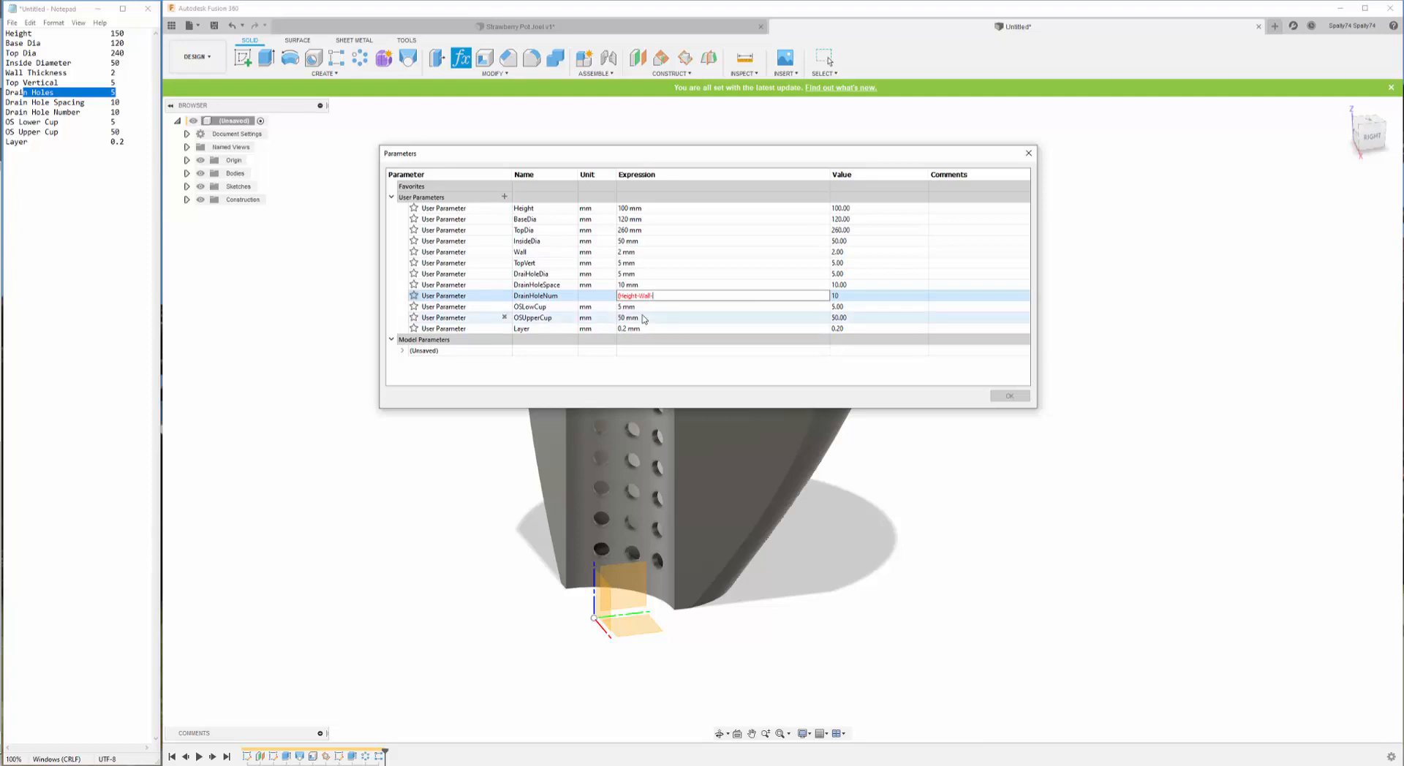
{"action": "type", "text": "Top"}
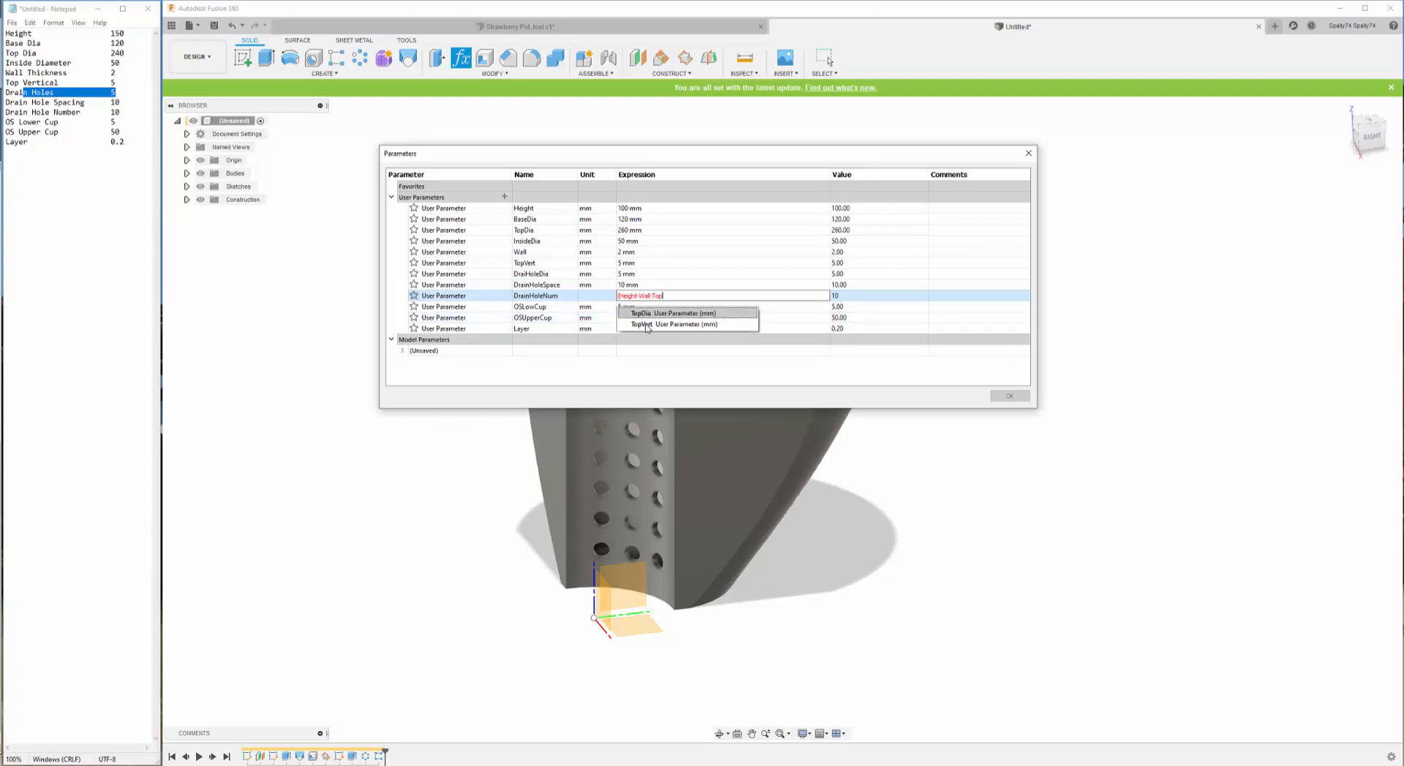
{"action": "left_click", "coordinate": [647, 325]}
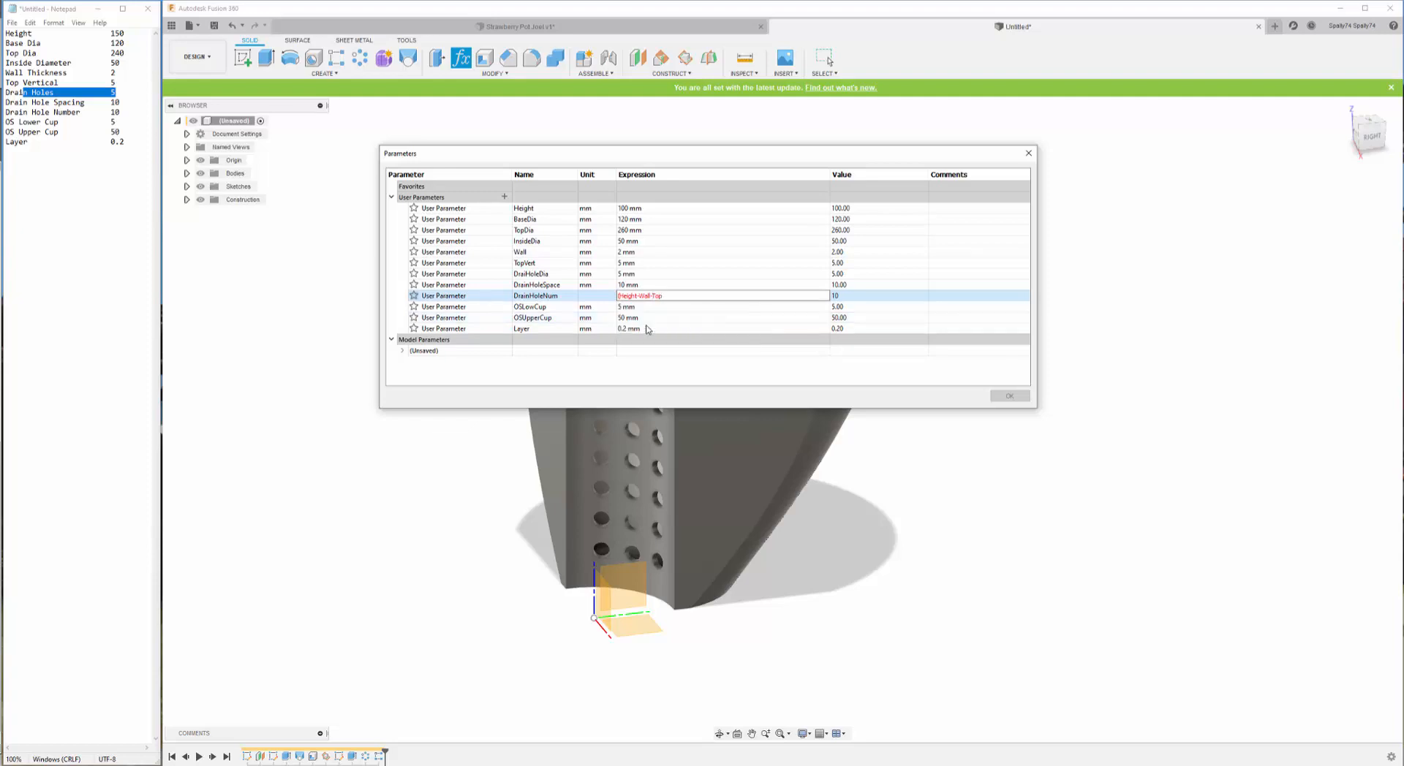
{"action": "type", "text": ") /"}
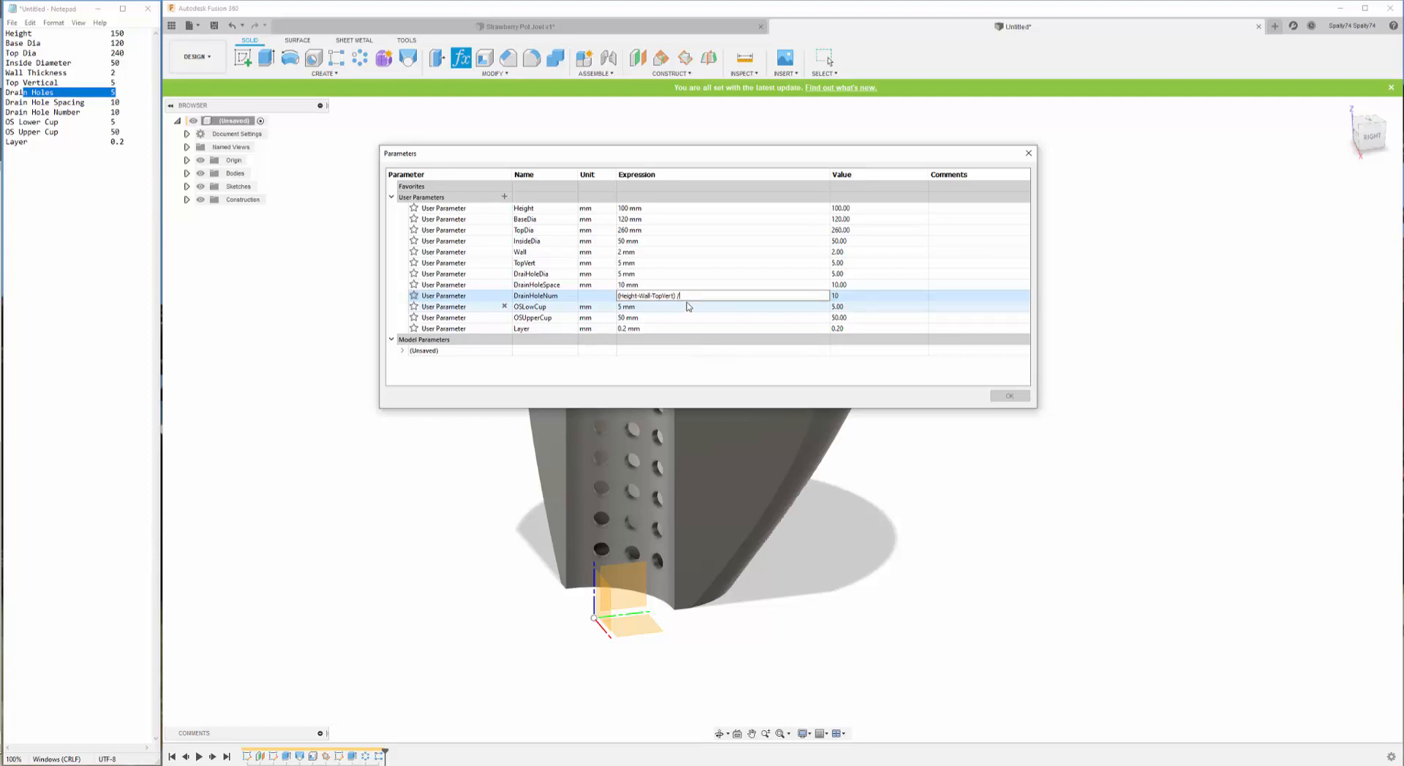
{"action": "type", "text": "dra"}
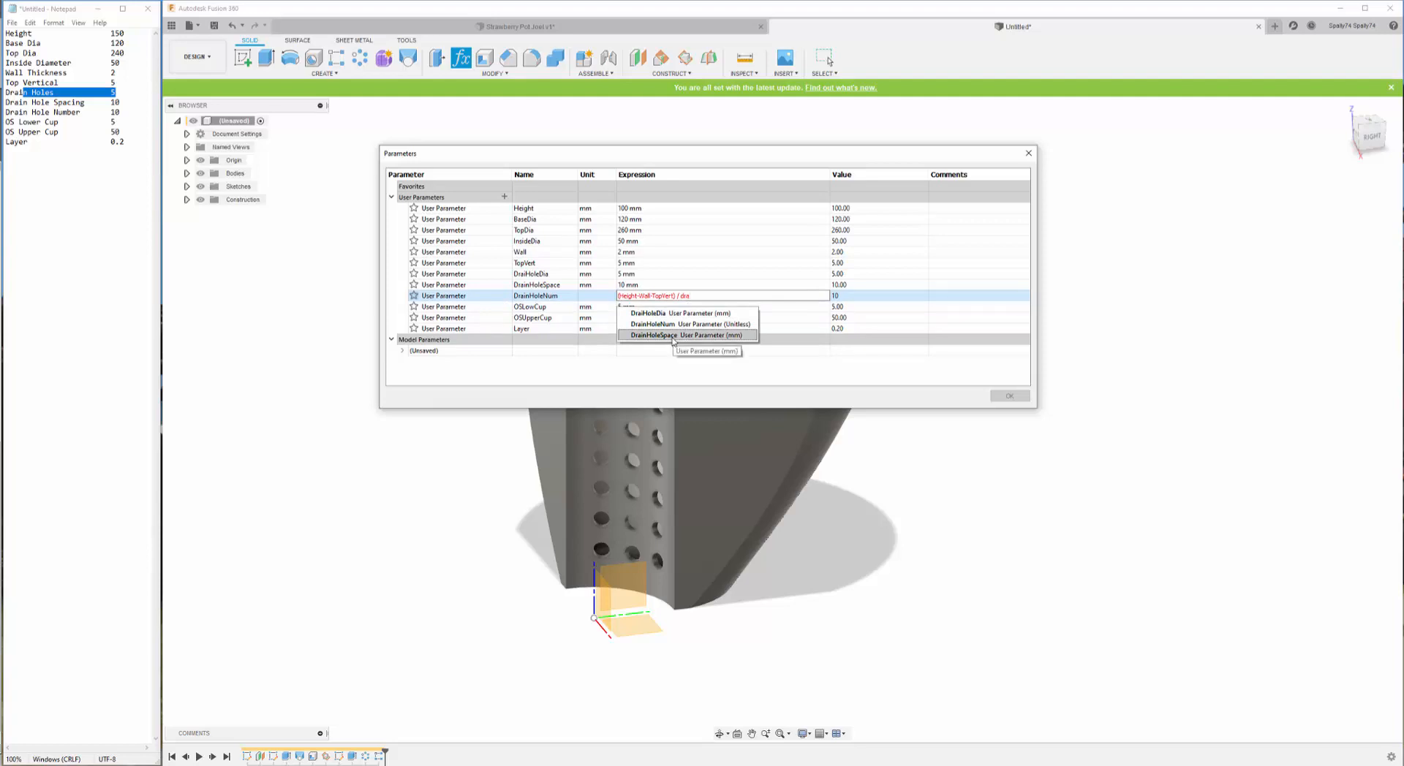
{"action": "left_click", "coordinate": [673, 335]}
{"action": "left_click", "coordinate": [674, 341]}
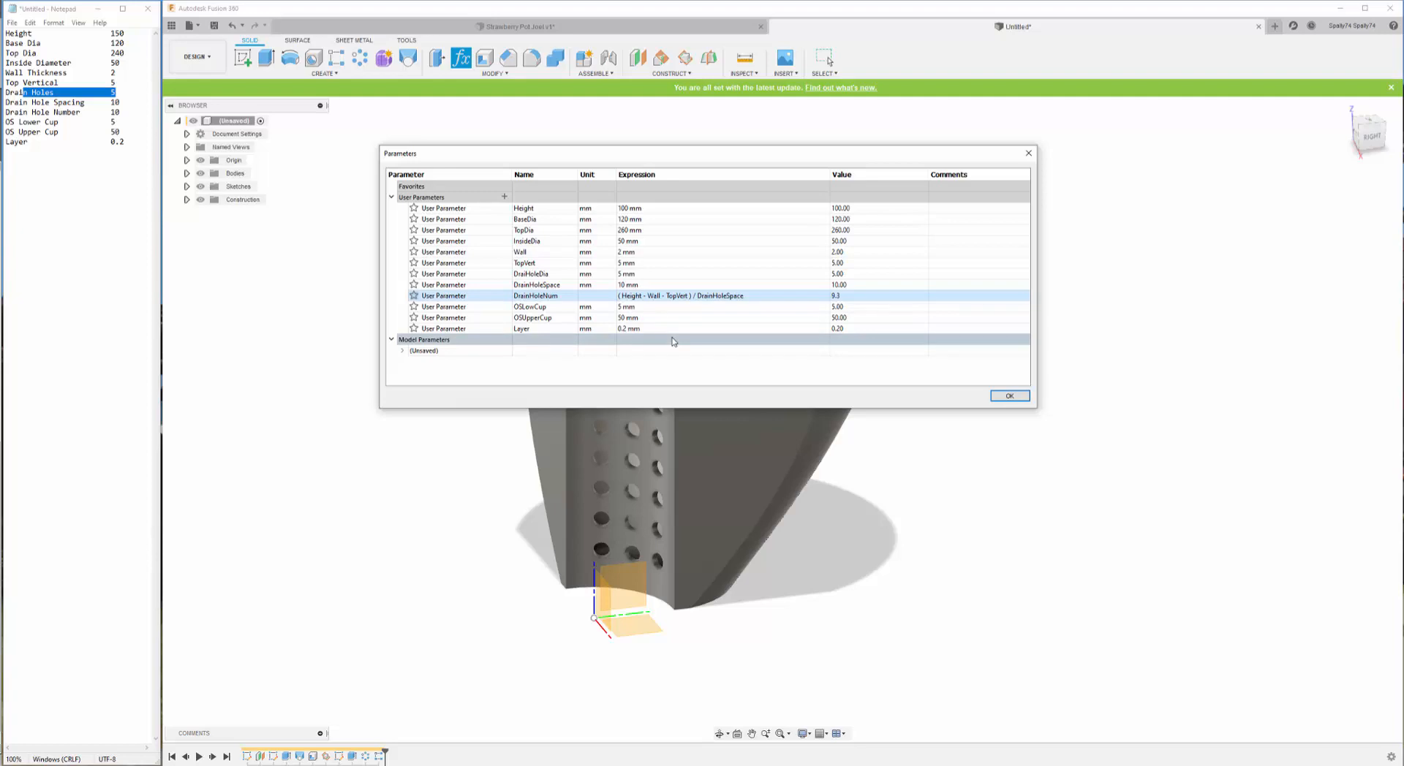
- Set the Height user parameter to 150 mm to test the DrainHoleNum formula
{"action": "left_click", "coordinate": [632, 211]}
{"action": "type", "text": "150"}
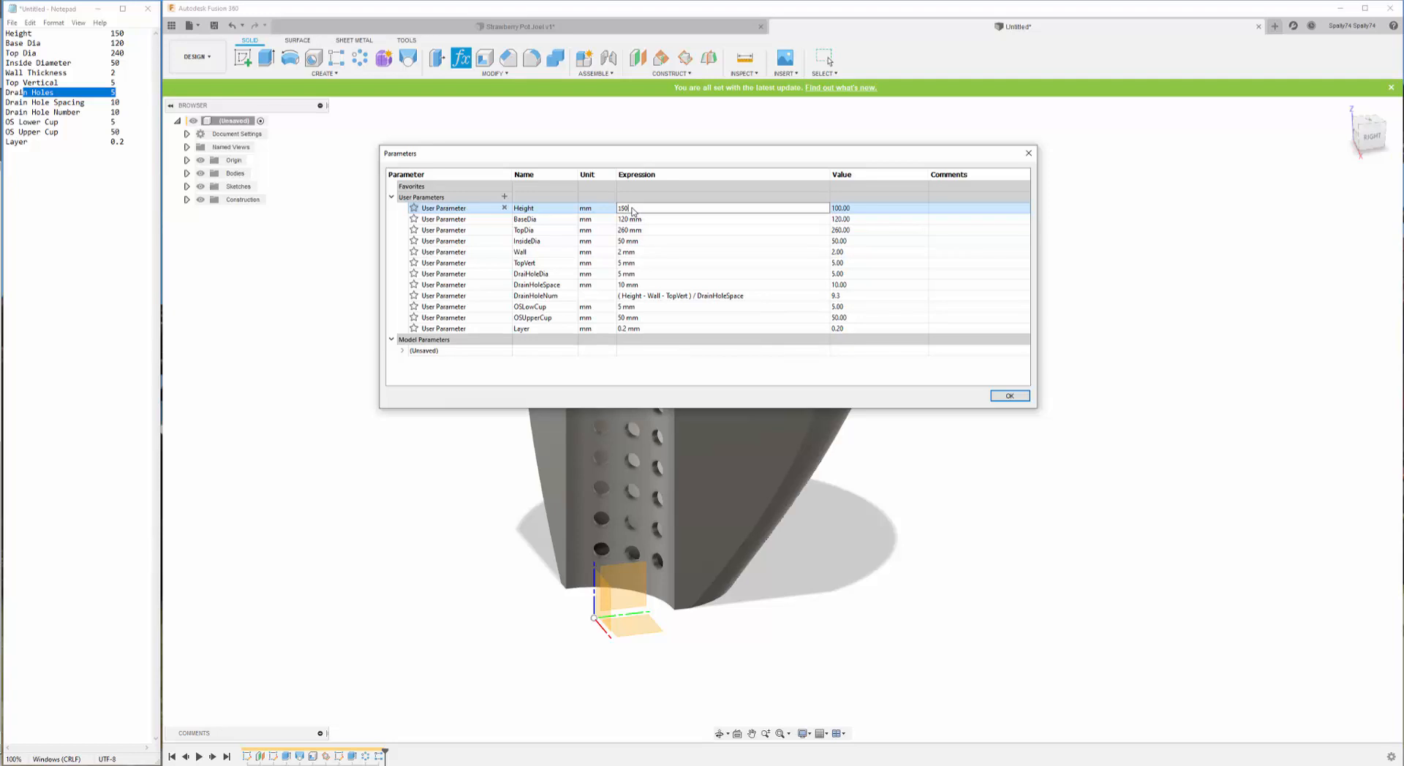
{"action": "key", "text": "Return"}
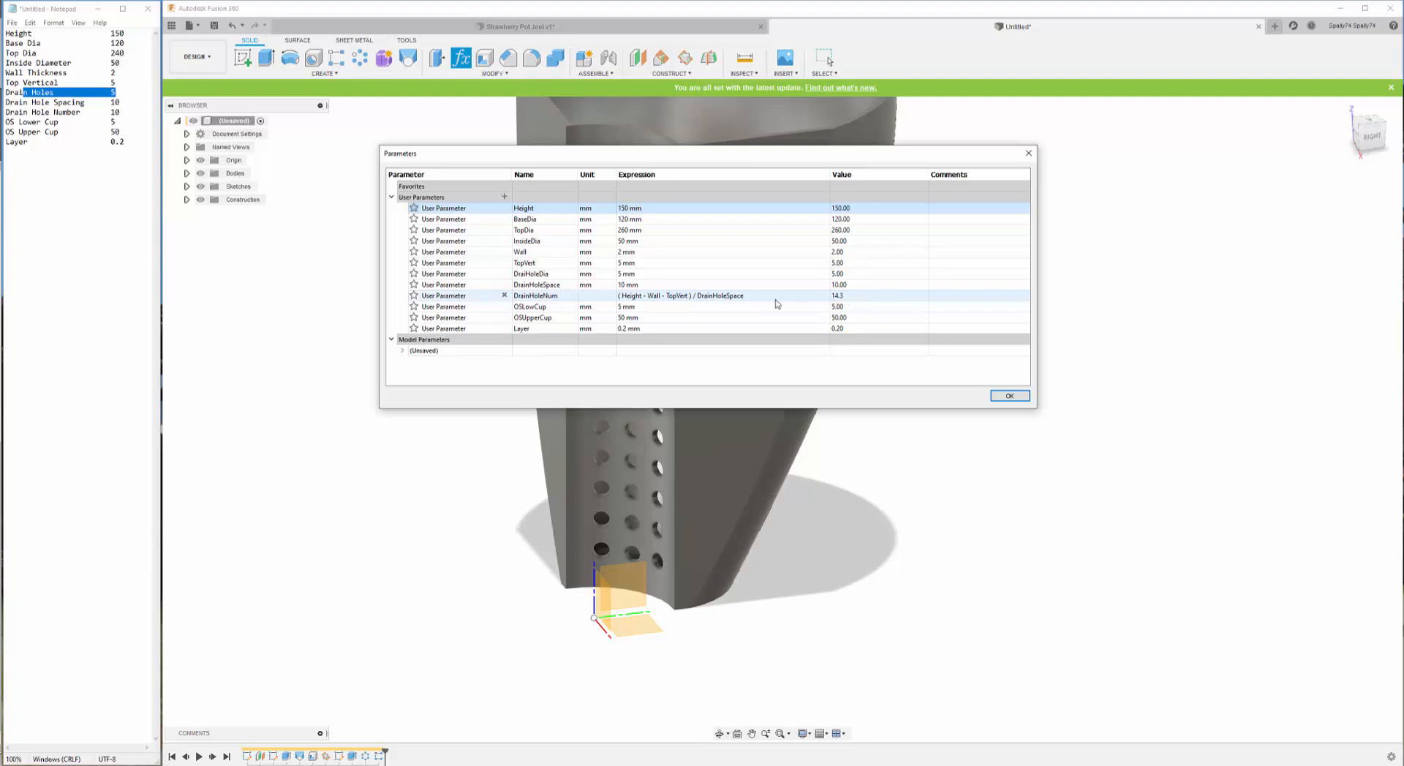
- Round the DrainHoleNum formula down by changing its expression to floor((Height - Wall - TopVert) / DrainHoleSpace)
{"action": "left_click", "coordinate": [620, 296]}
{"action": "left_click", "coordinate": [619, 297]}
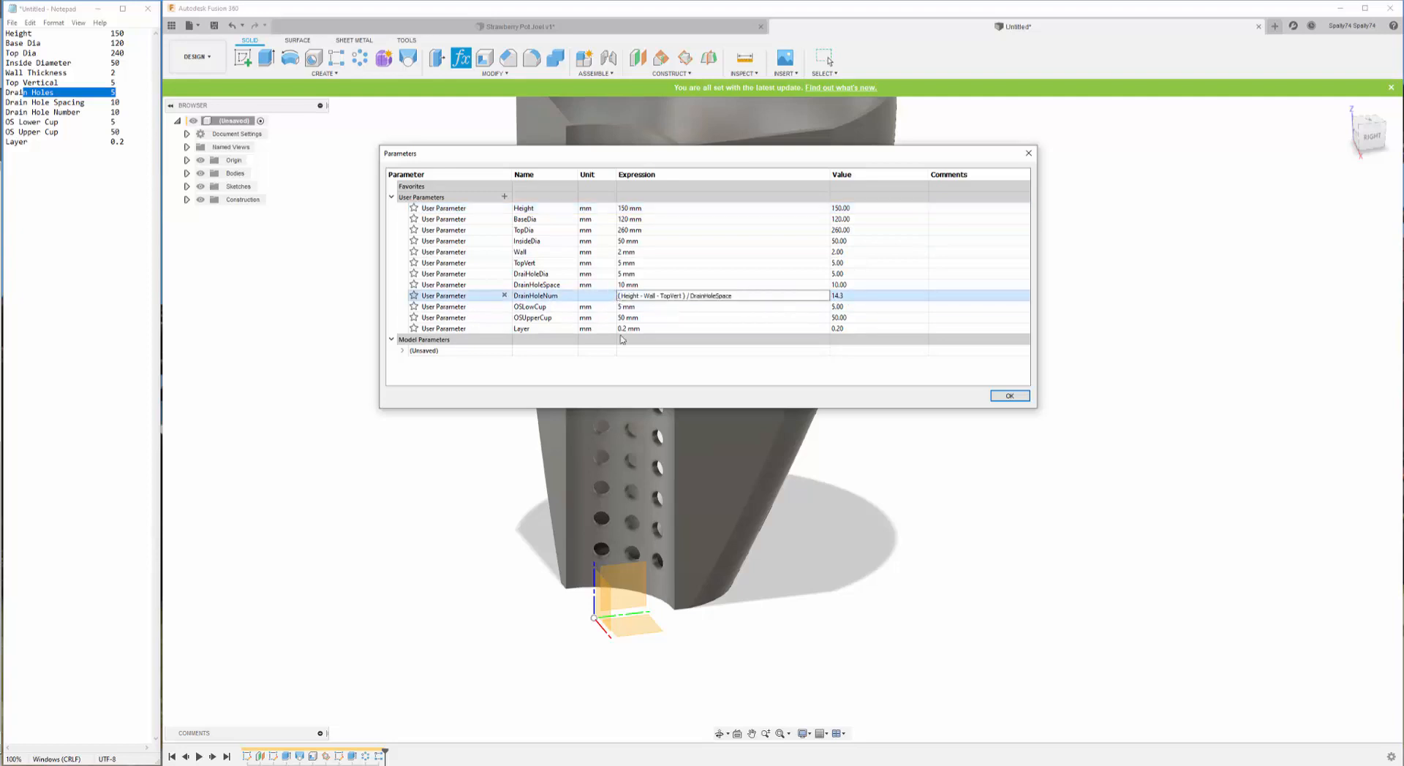
{"action": "type", "text": "floo"}
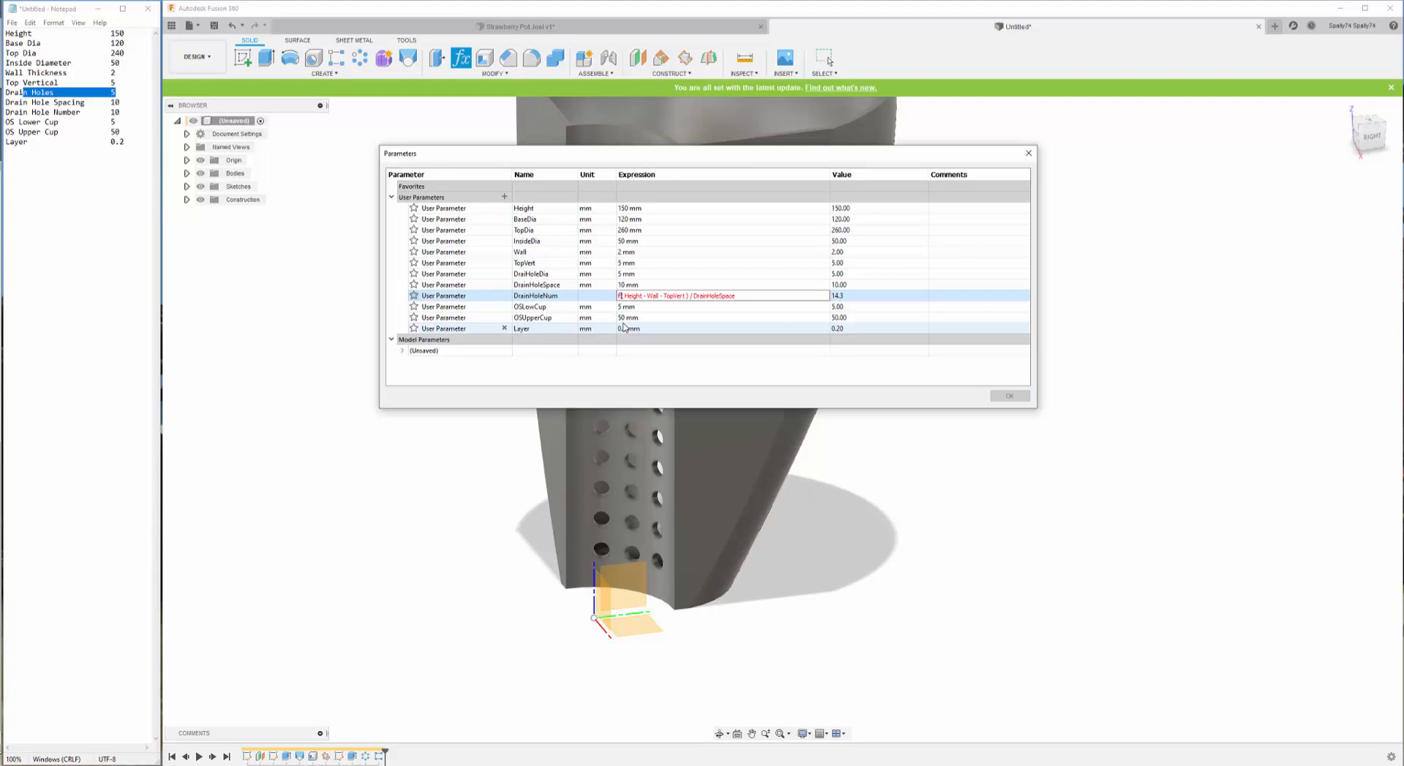
{"action": "type", "text": "r"}
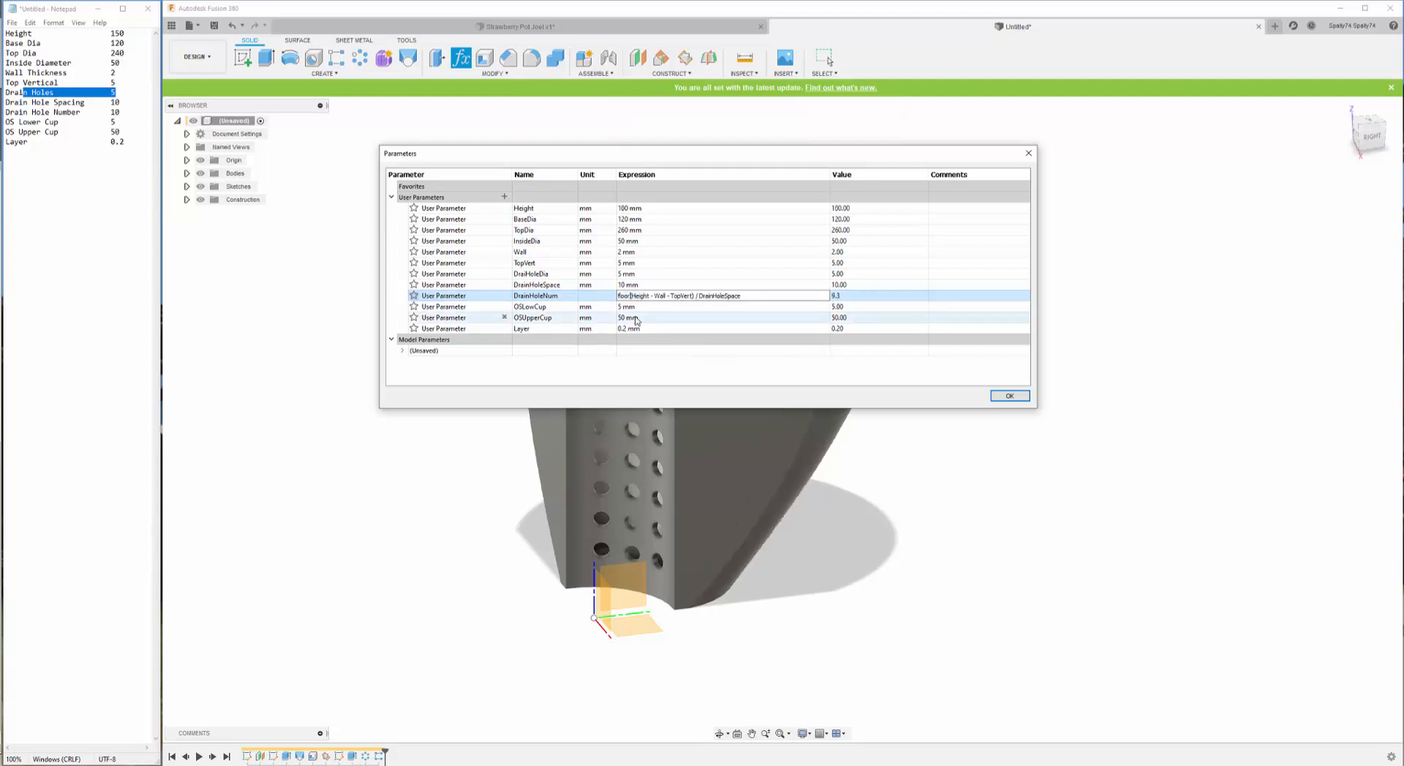
{"action": "type", "text": "("}
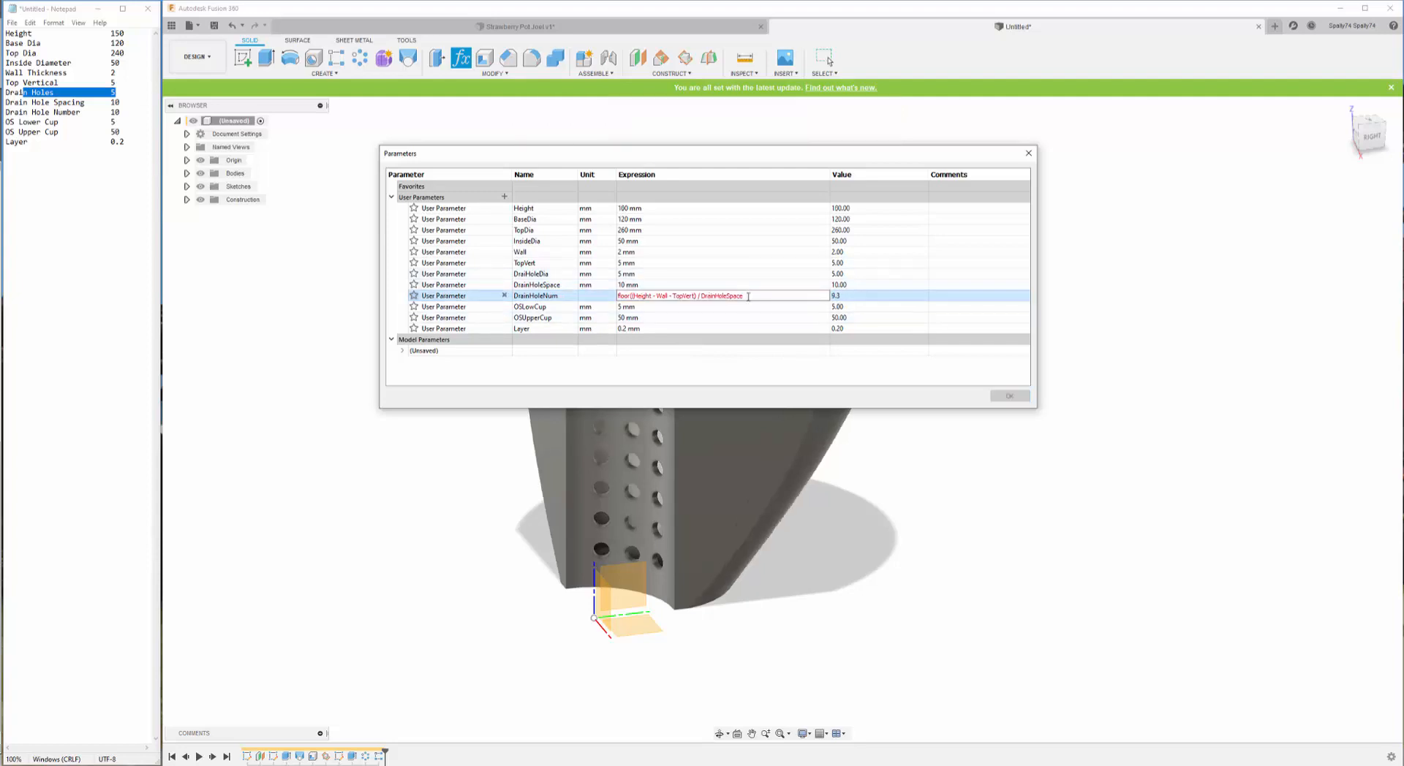
{"action": "type", "text": ")"}
{"action": "key", "text": "Return"}
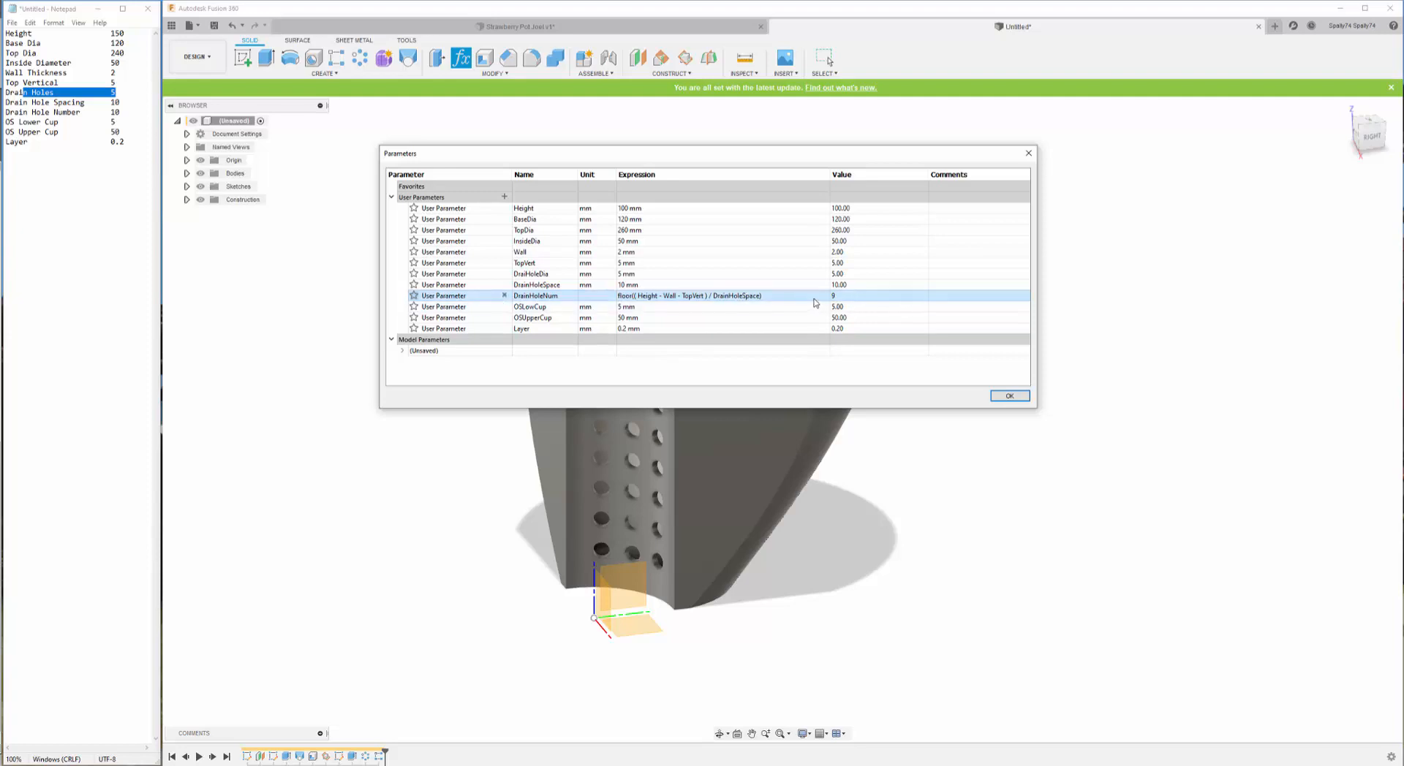
- Set the Height user parameter to 150 mm
{"action": "left_click", "coordinate": [641, 209]}
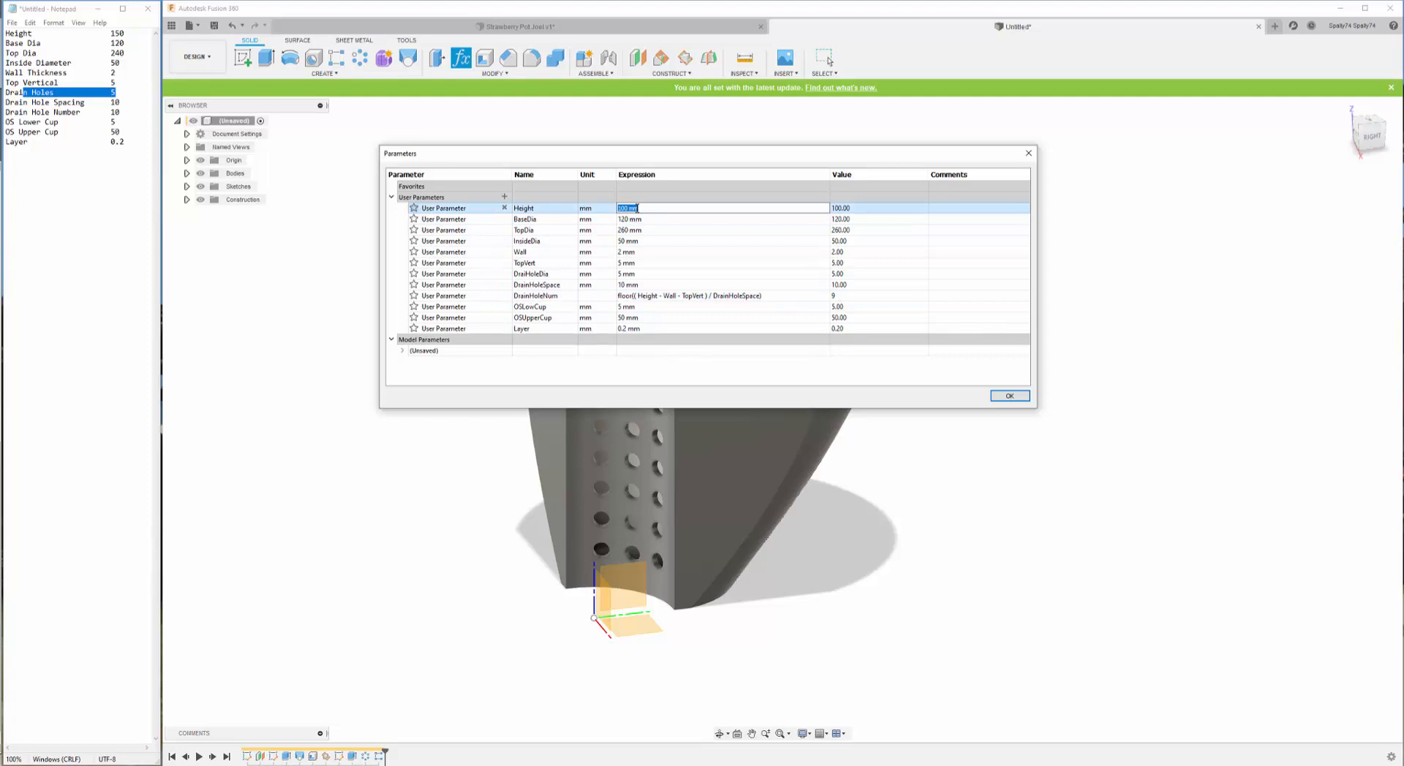
{"action": "type", "text": "150"}
{"action": "key", "text": "Return"}
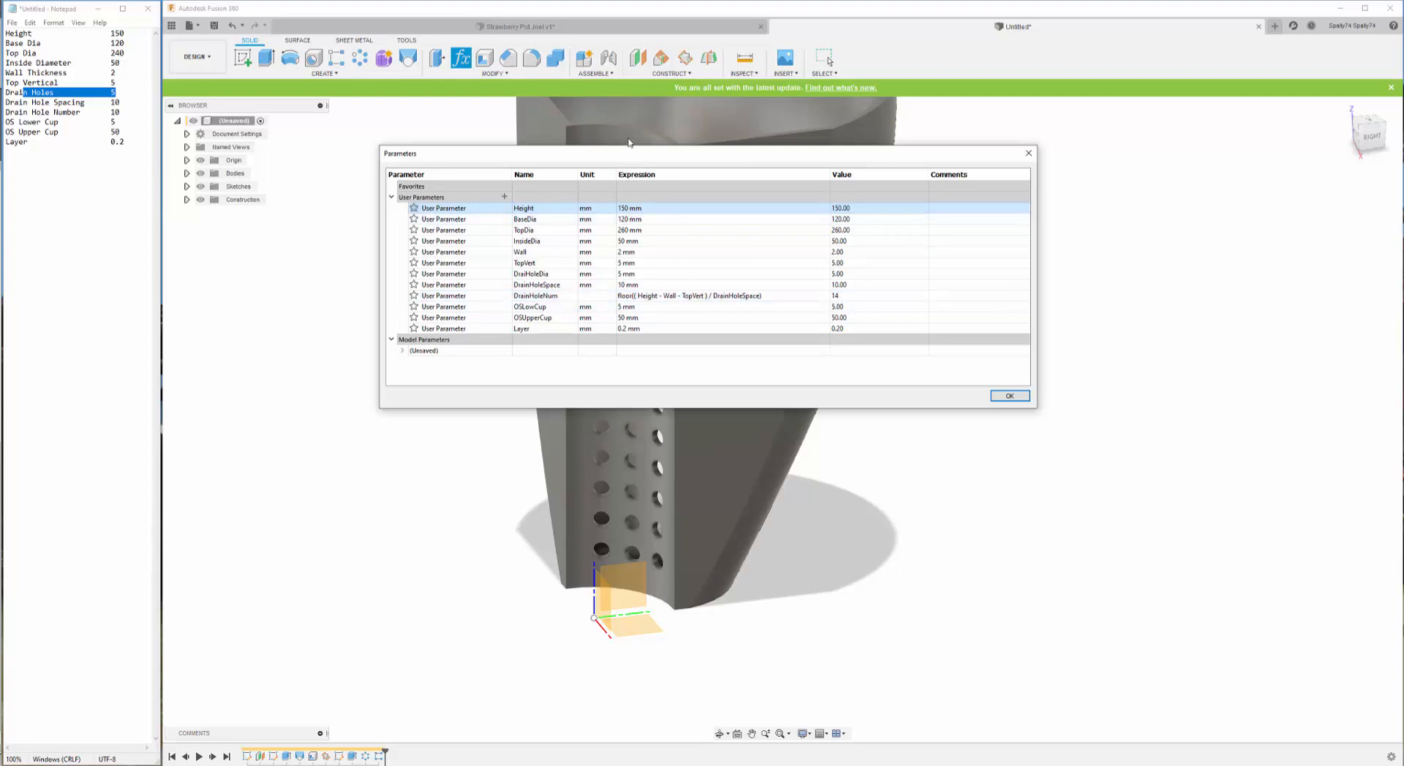
- Change the DrainHoleNum expression to floor((Height - Wall - TopVert - DrainHoleSpace) / DrainHoleSpace)
{"action": "left_click", "coordinate": [702, 294]}
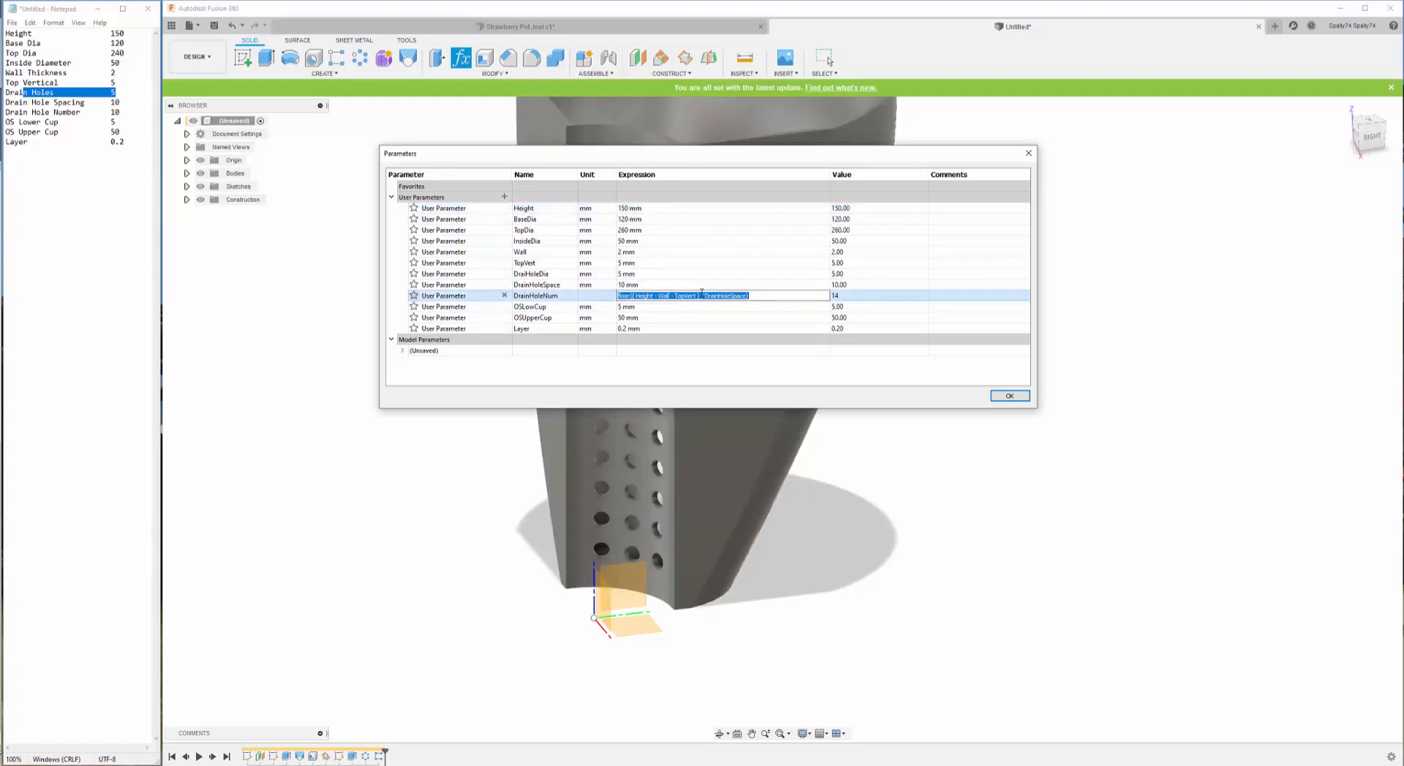
{"action": "left_click", "coordinate": [695, 296]}
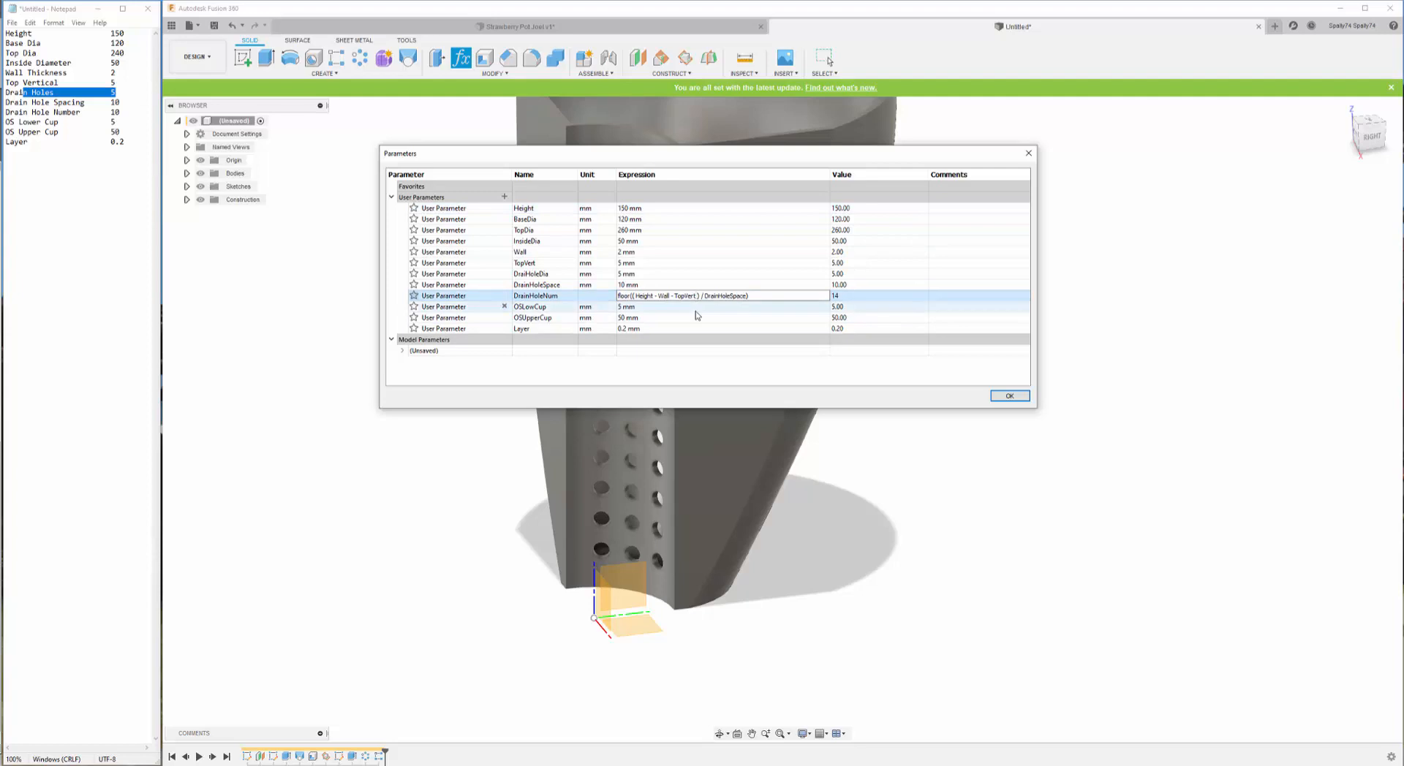
{"action": "type", "text": "- Dra"}
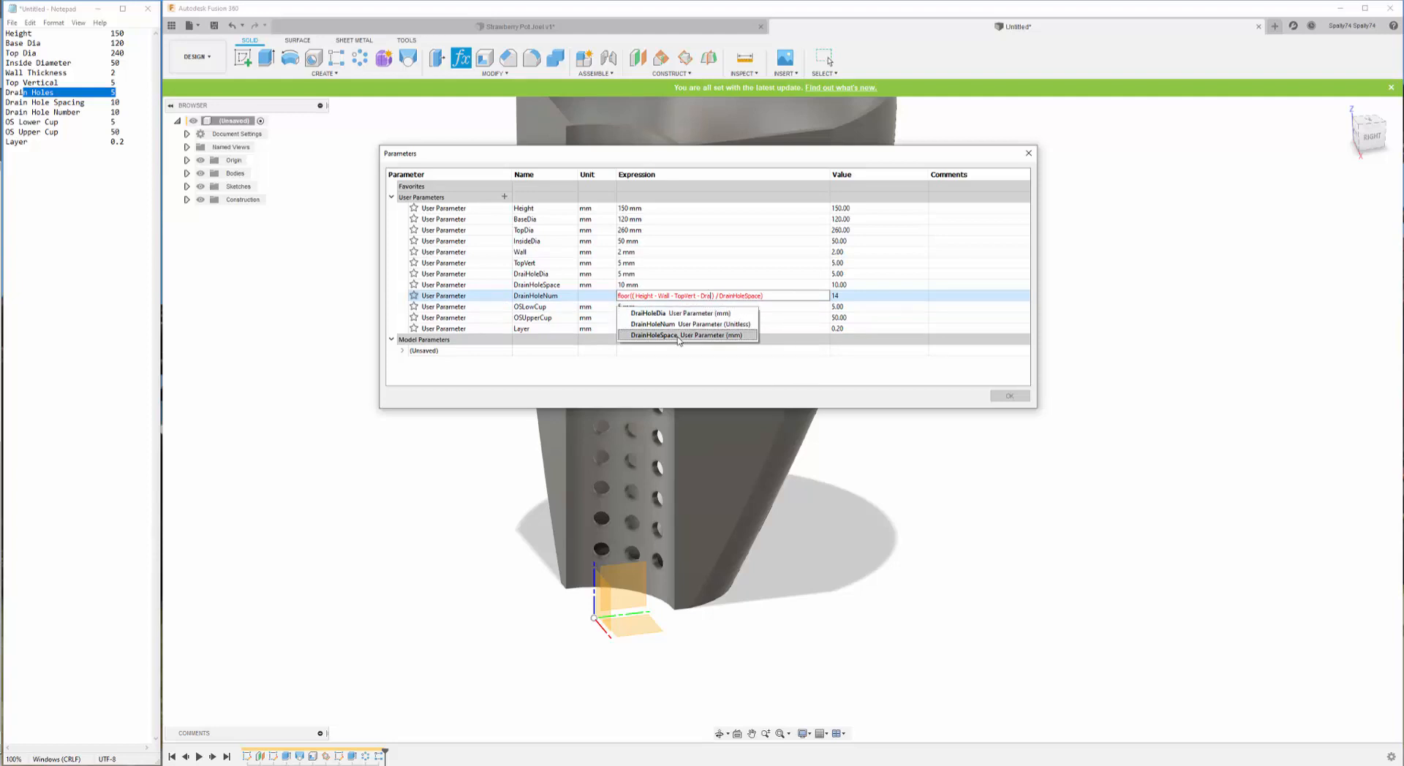
{"action": "left_click", "coordinate": [679, 335]}
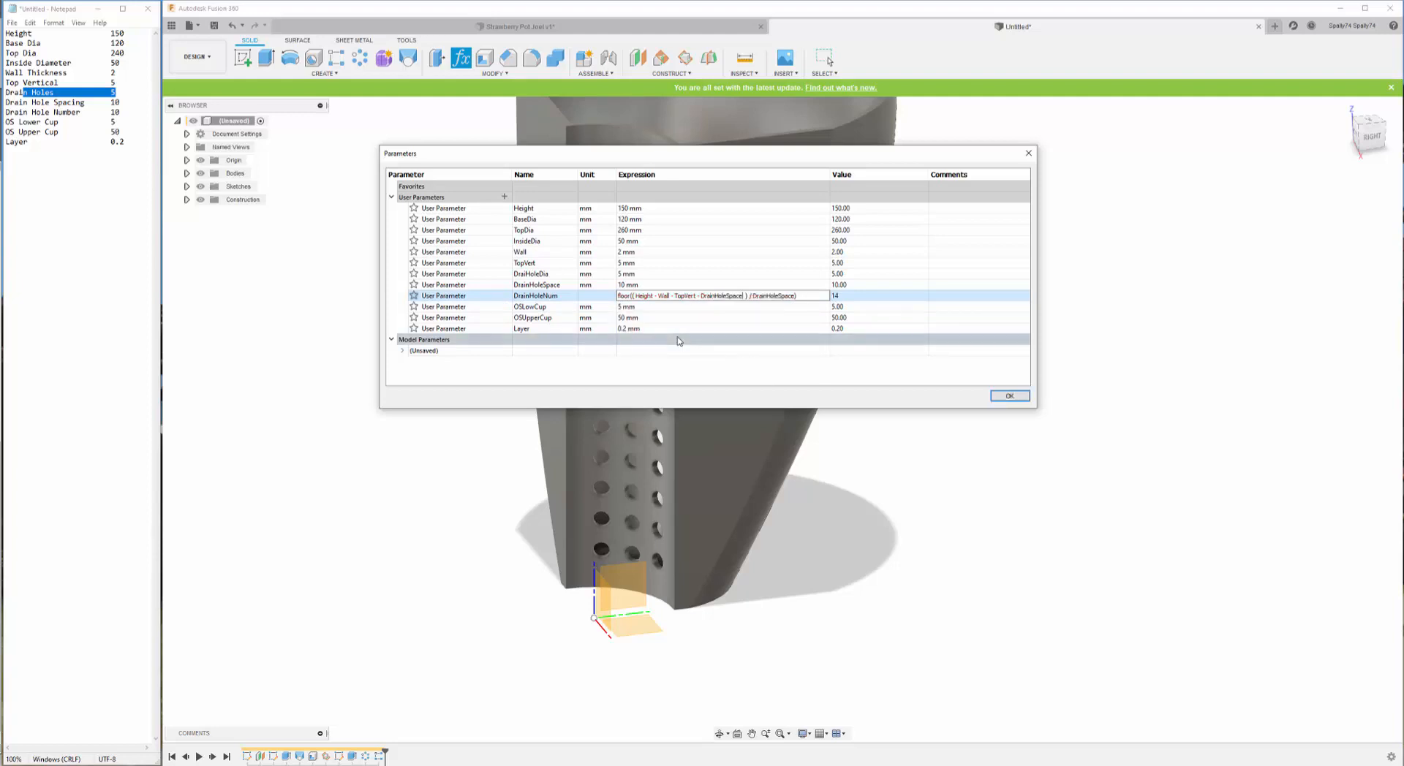
{"action": "key", "text": "Return"}
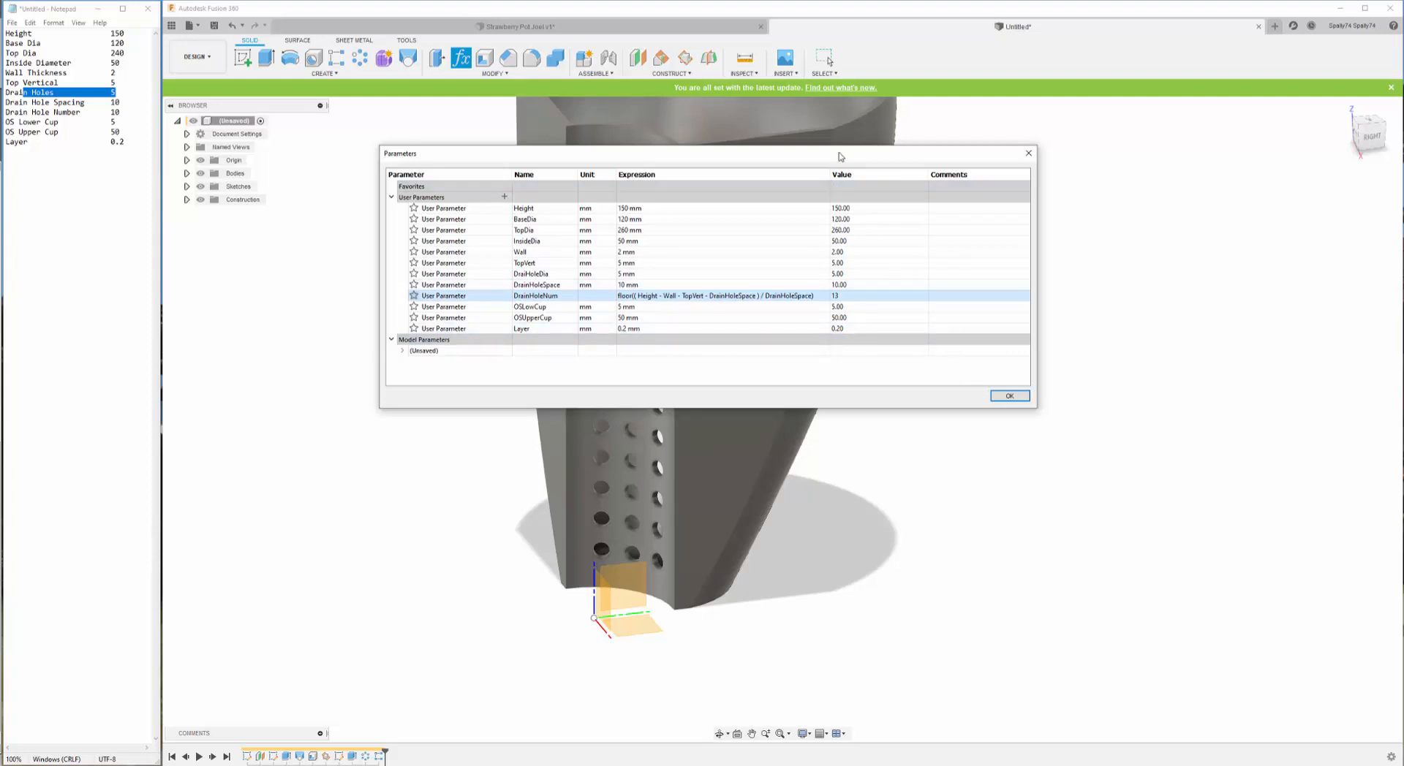
- Move the Parameters dialog clear of the model, set the Height parameter to 100 mm and close the dialog
{"action": "left_click_drag", "start_coordinate": [841, 155], "coordinate": [1172, 305]}
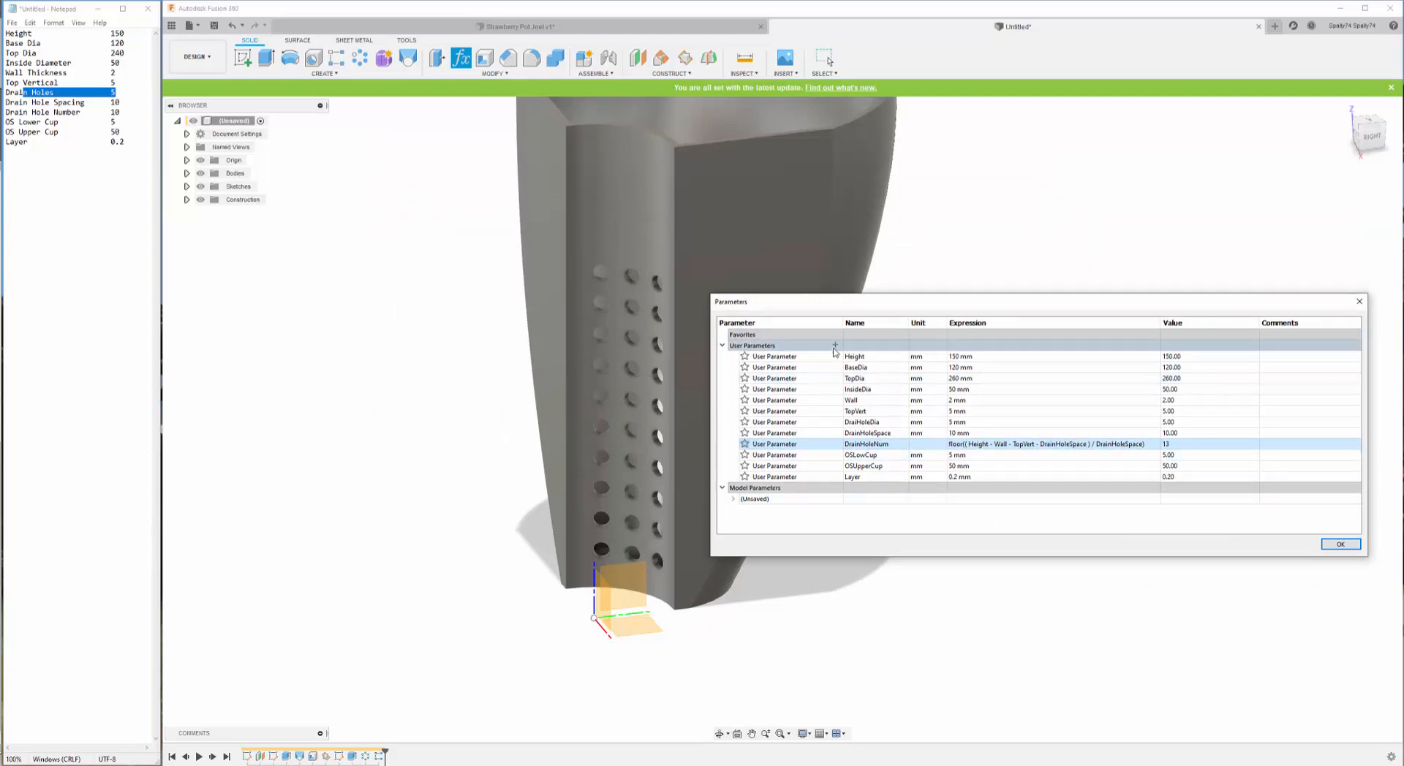
{"action": "left_click", "coordinate": [956, 360]}
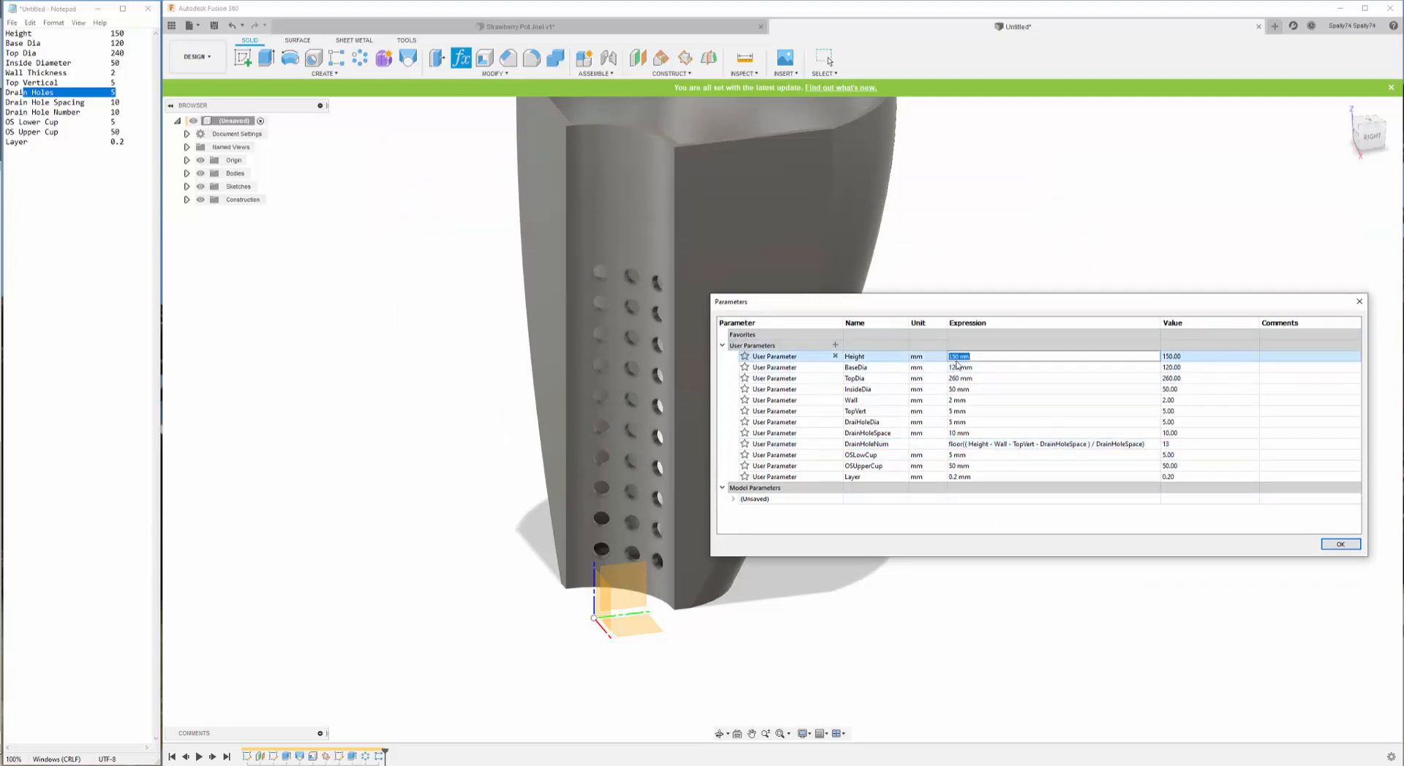
{"action": "type", "text": "100"}
{"action": "key", "text": "Return"}
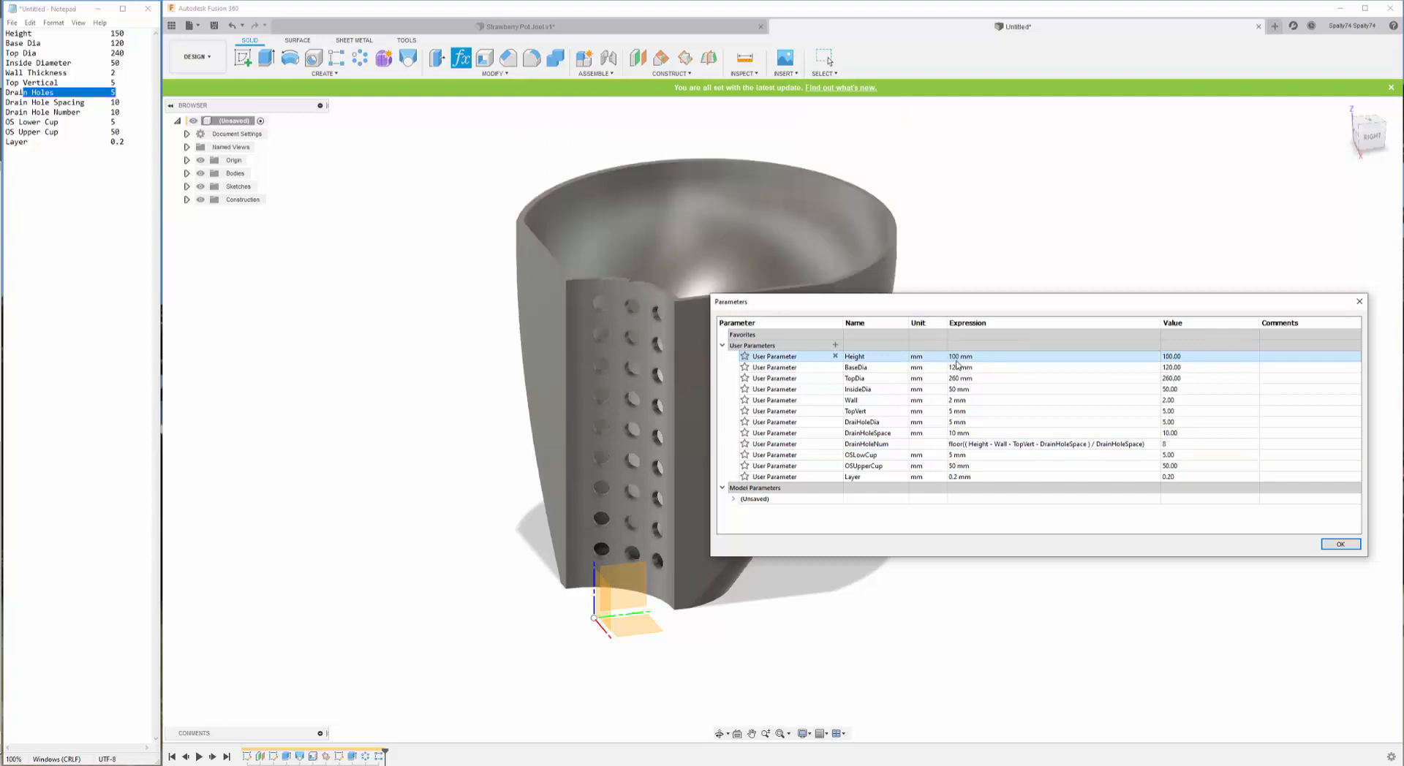
{"action": "left_click", "coordinate": [1342, 544]}
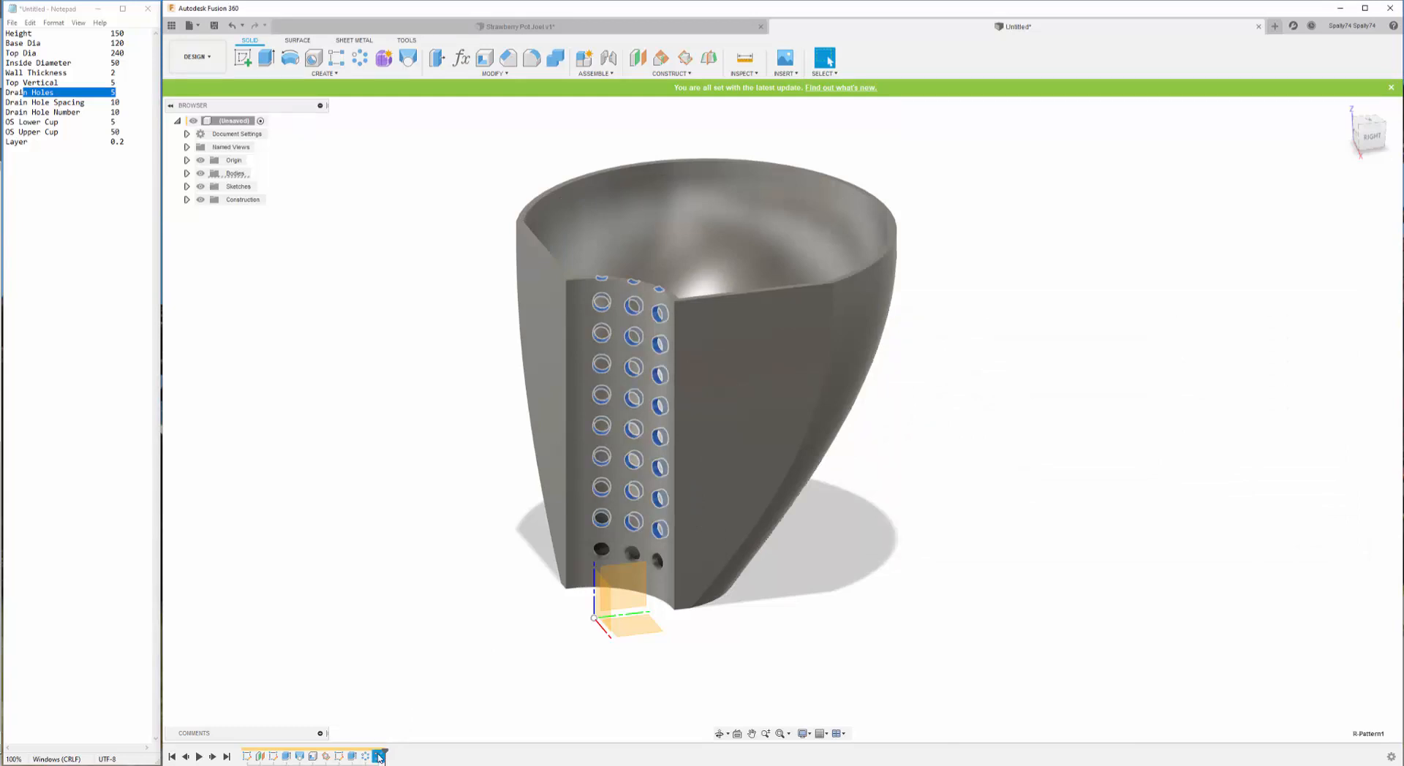
- Edit the rectangular pattern of the drain holes so its vertical quantity is driven by the DrainHoleNum parameter
{"action": "double_click", "coordinate": [380, 757]}
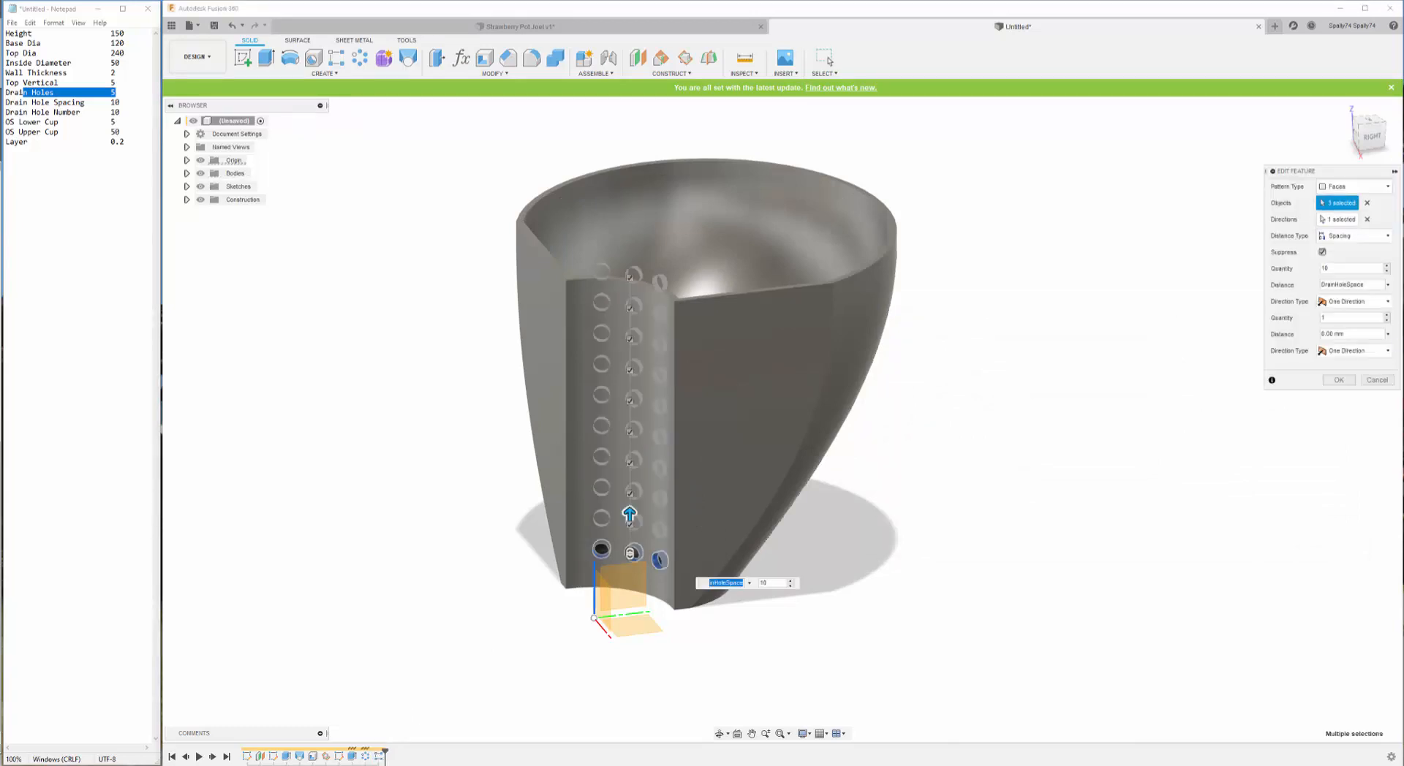
{"action": "left_click", "coordinate": [1321, 269]}
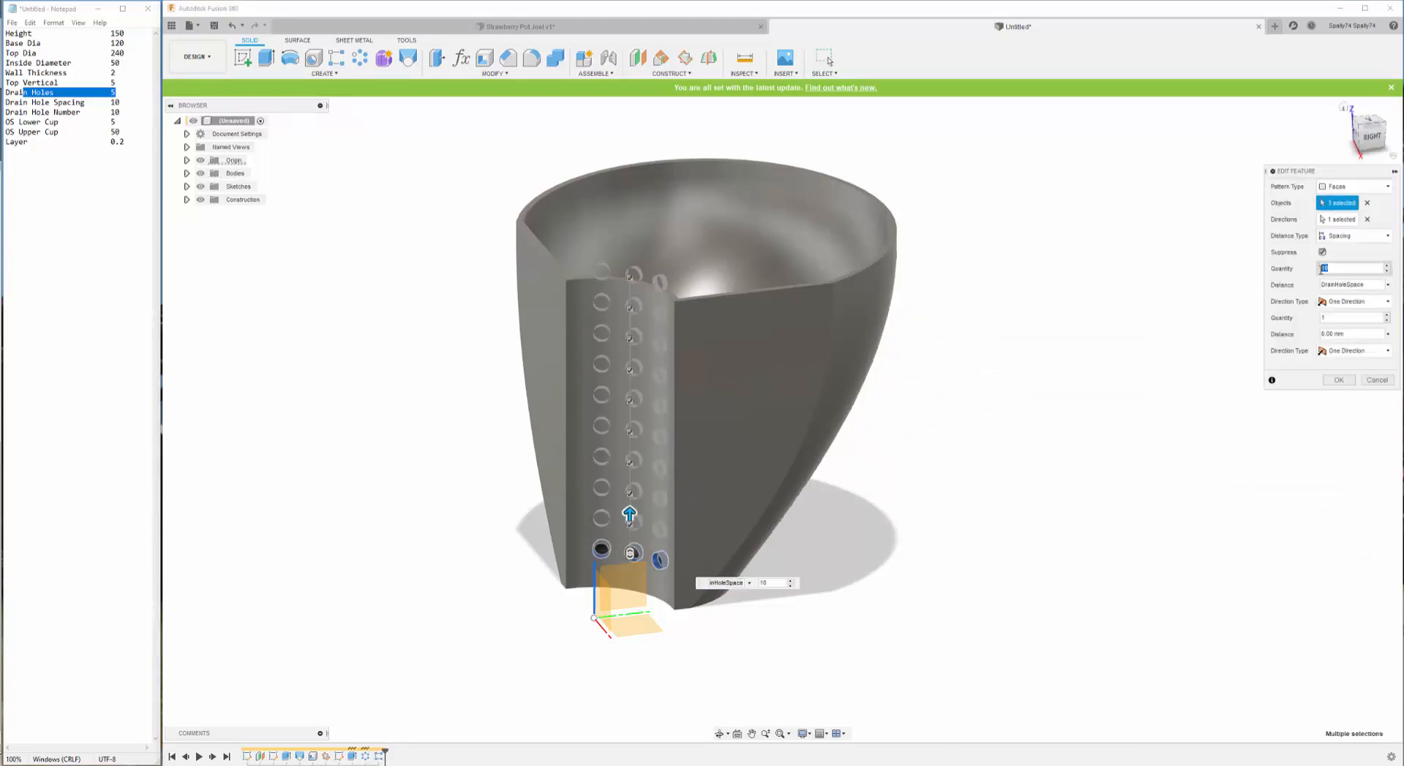
{"action": "type", "text": "dran"}
{"action": "key", "text": "BackSpace"}
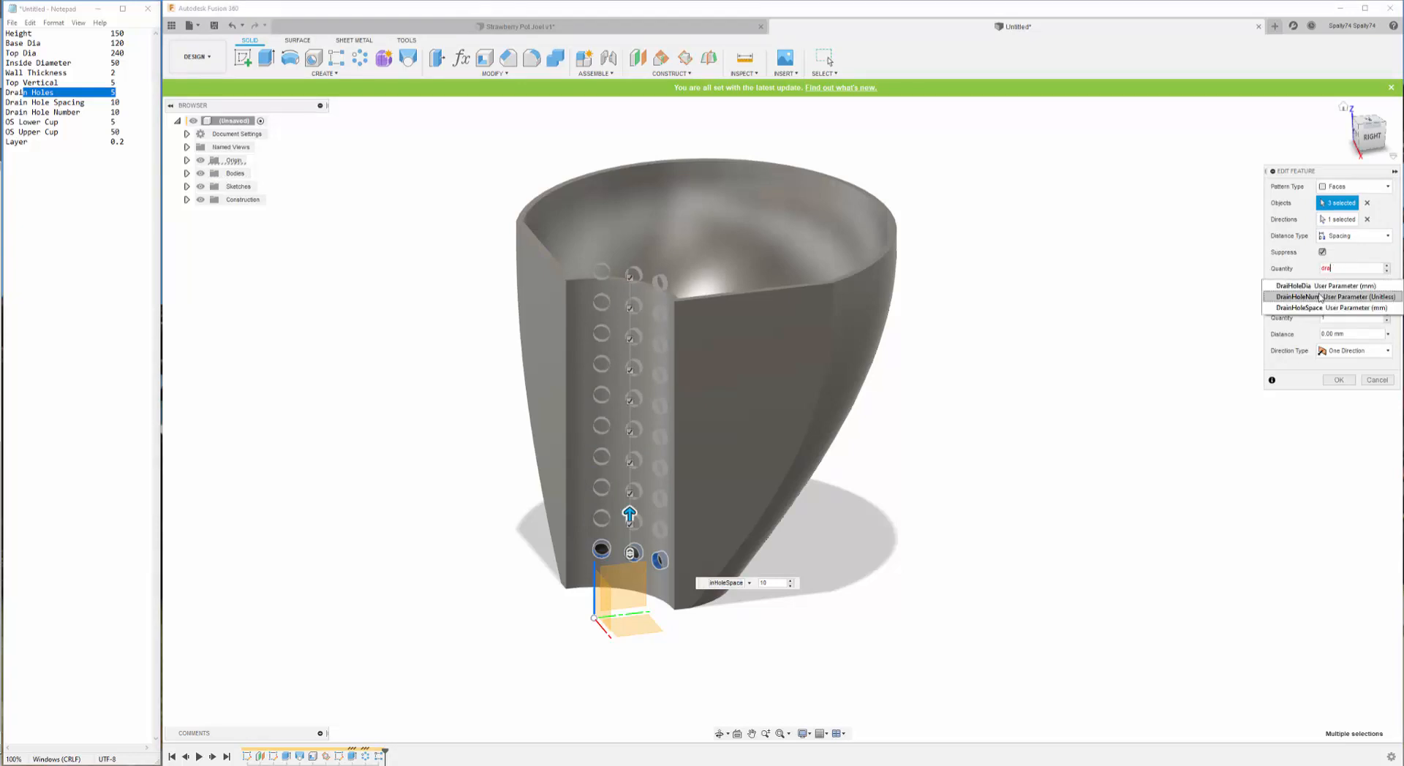
{"action": "left_click", "coordinate": [1320, 297]}
{"action": "key", "text": "Return"}
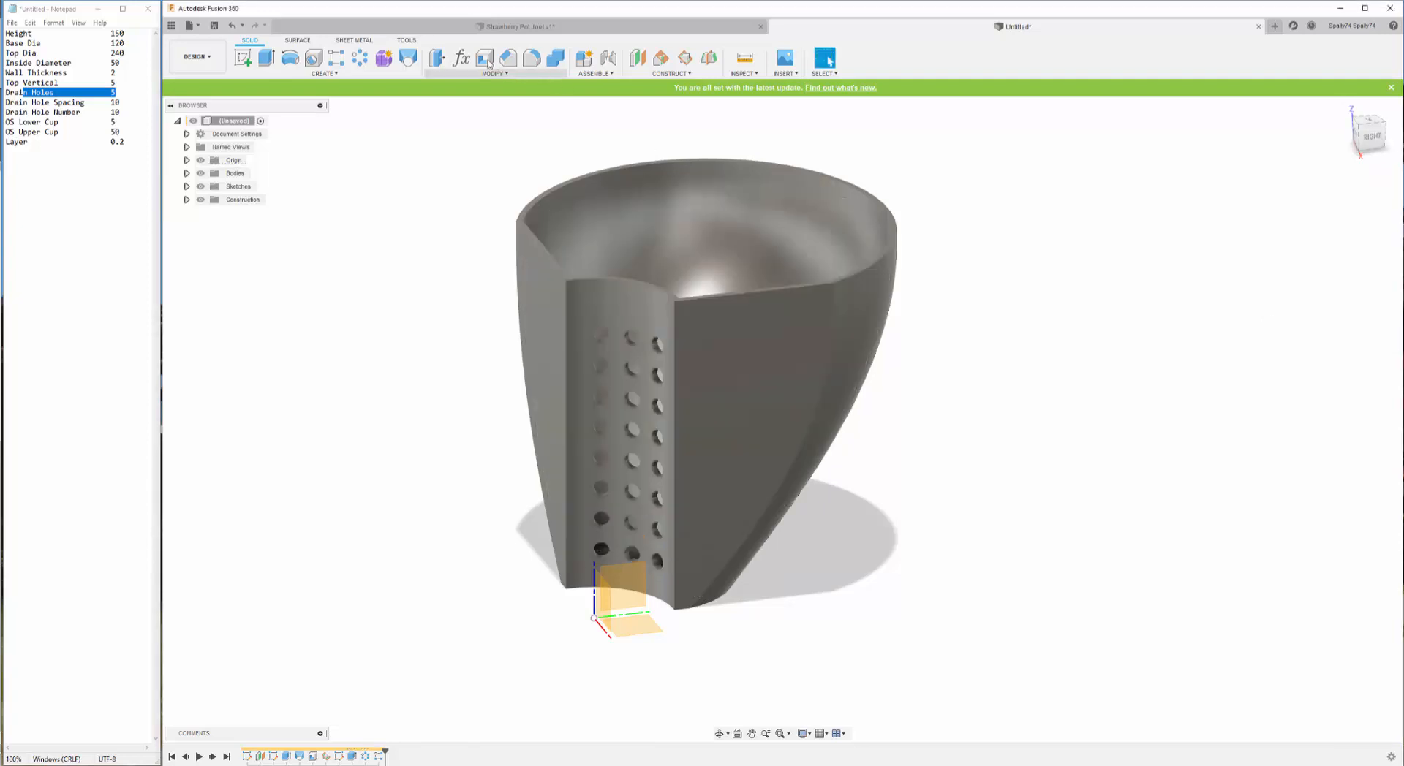
- Test the drain hole pattern by changing the Height parameter first to 150 mm and after that to 80 mm
{"action": "left_click", "coordinate": [462, 57]}
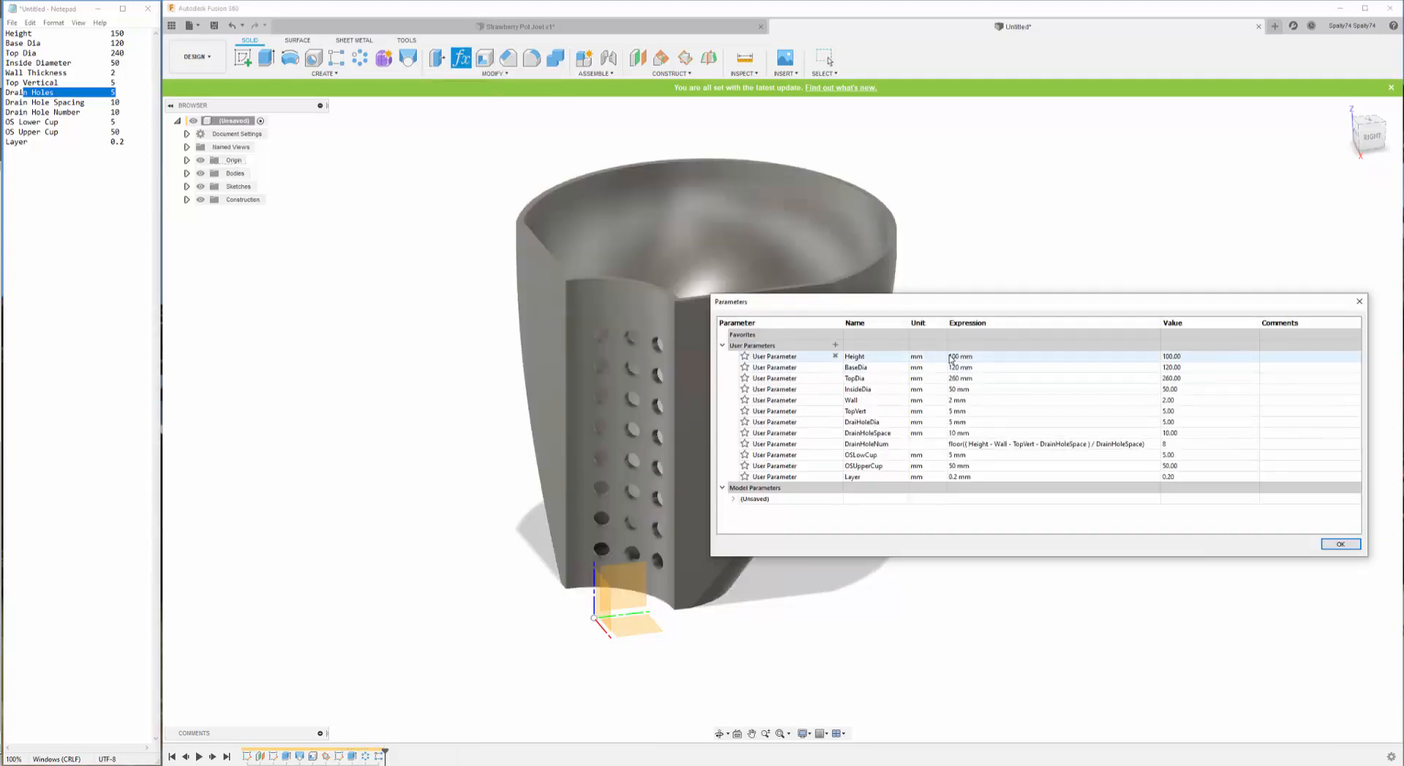
{"action": "left_click", "coordinate": [951, 357]}
{"action": "type", "text": "150"}
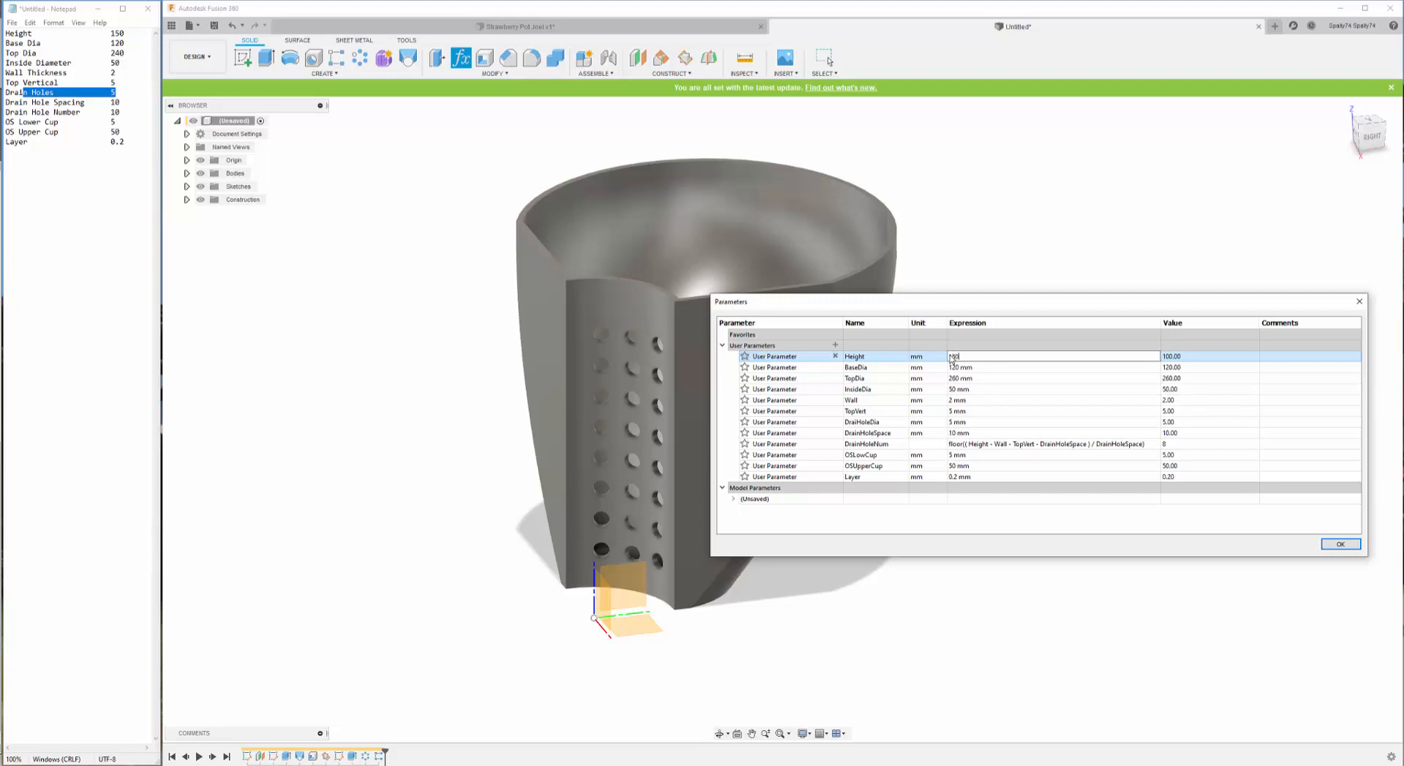
{"action": "key", "text": "Return"}
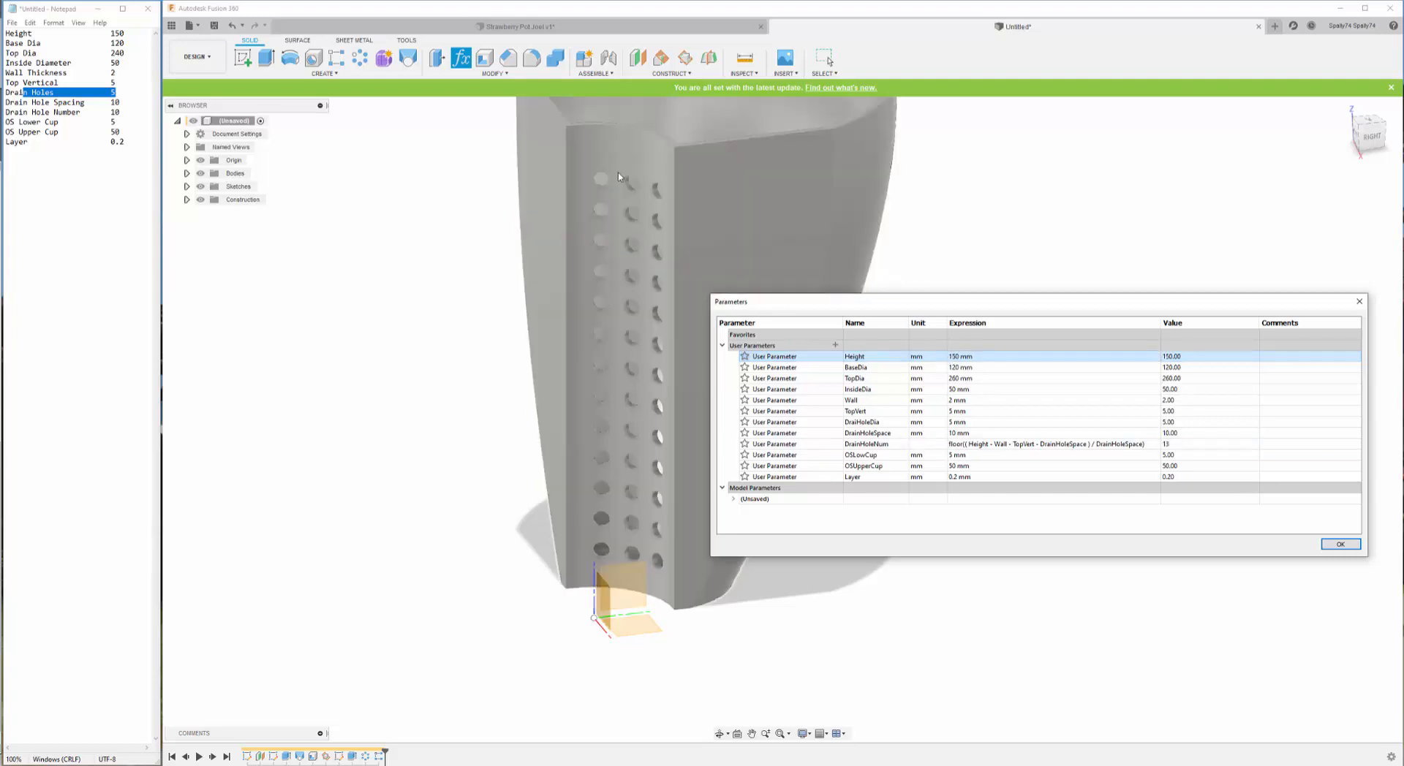
{"action": "left_click", "coordinate": [955, 357]}
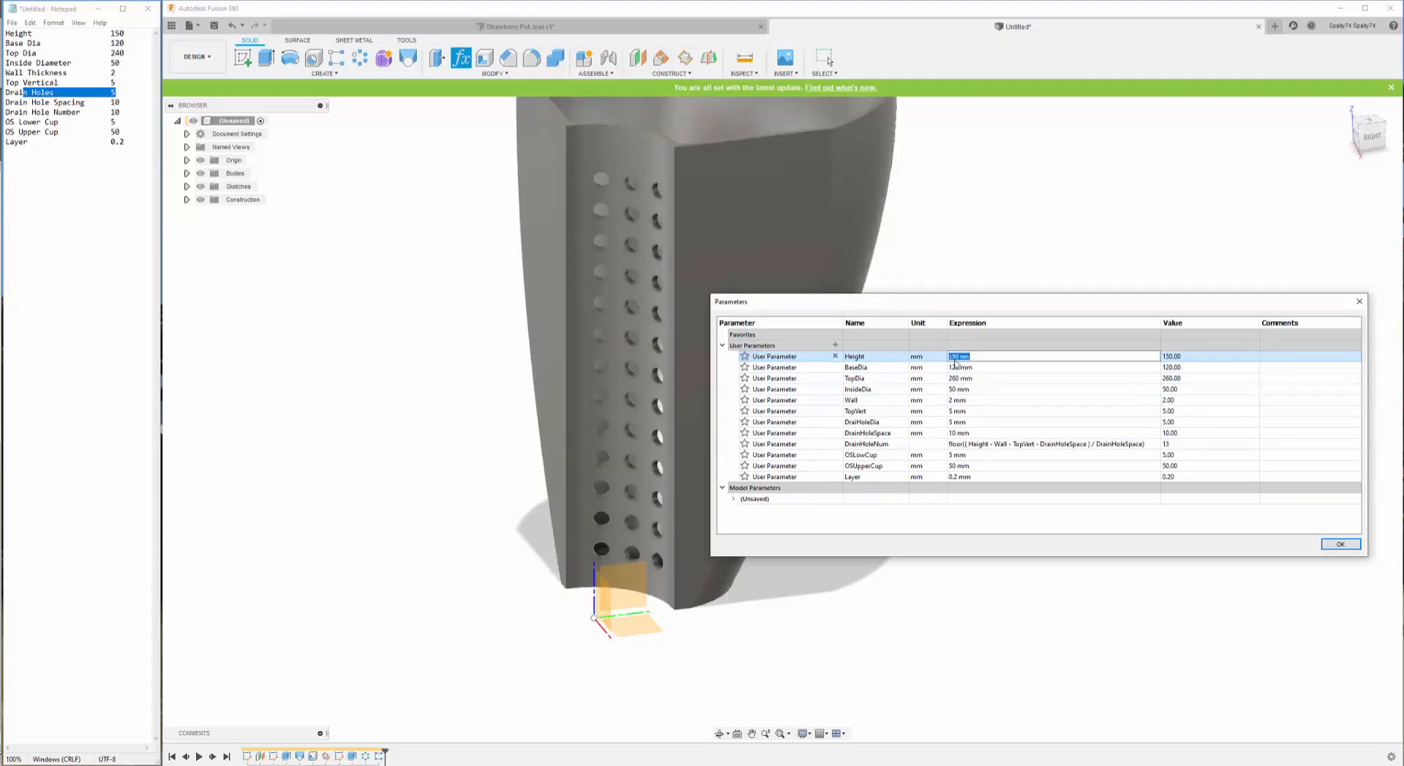
{"action": "type", "text": "80"}
{"action": "key", "text": "Return"}
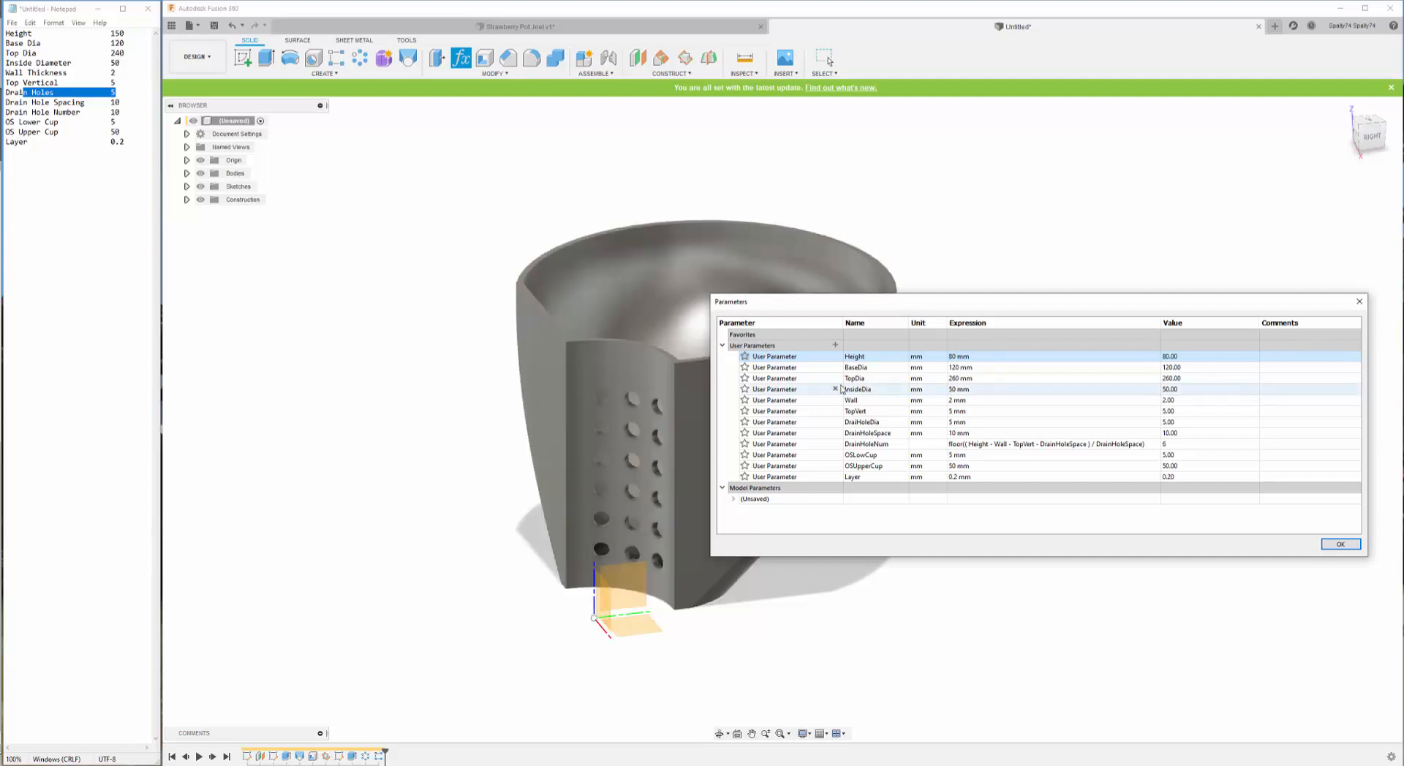
- Set the Height parameter to 150 mm and close the Parameters dialog
{"action": "double_click", "coordinate": [952, 356]}
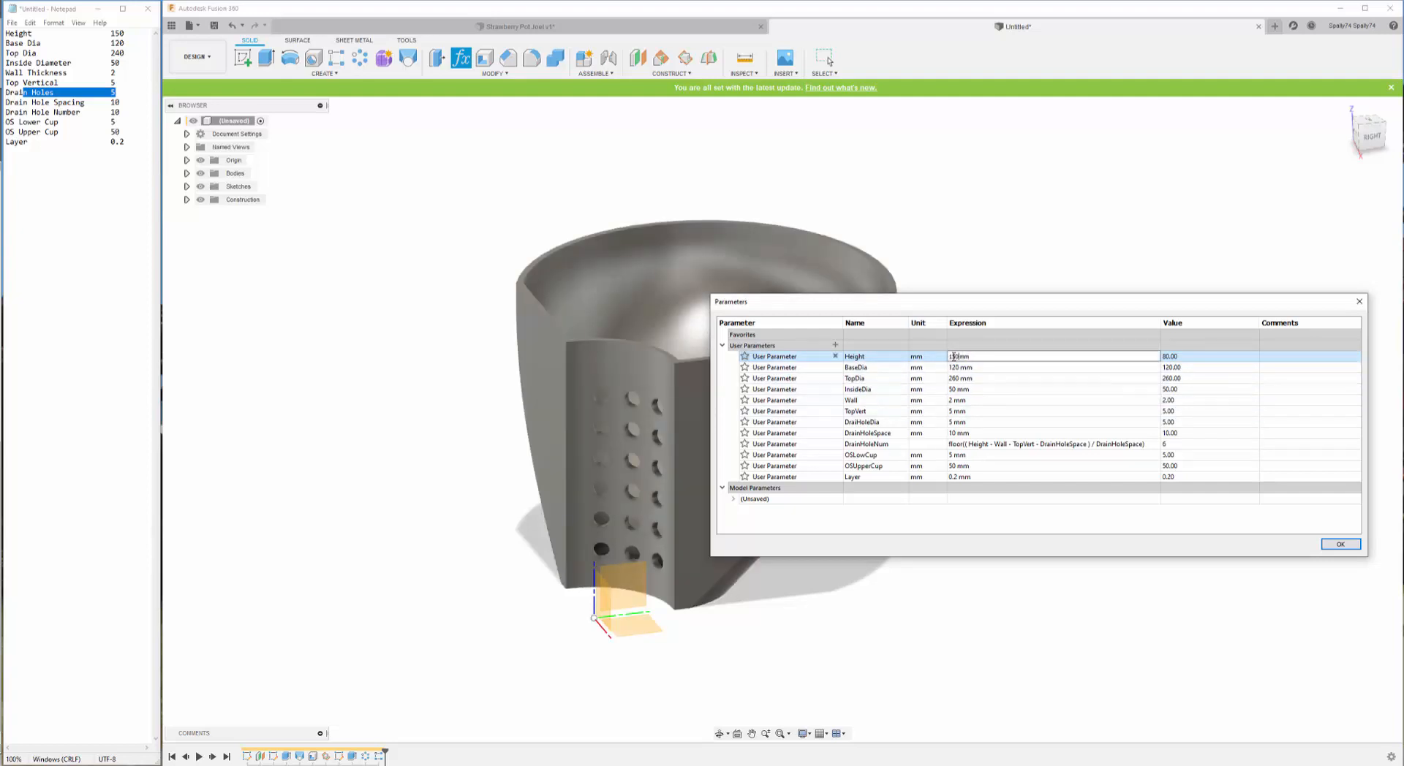
{"action": "type", "text": "150"}
{"action": "key", "text": "Return"}
{"action": "left_click", "coordinate": [1325, 546]}
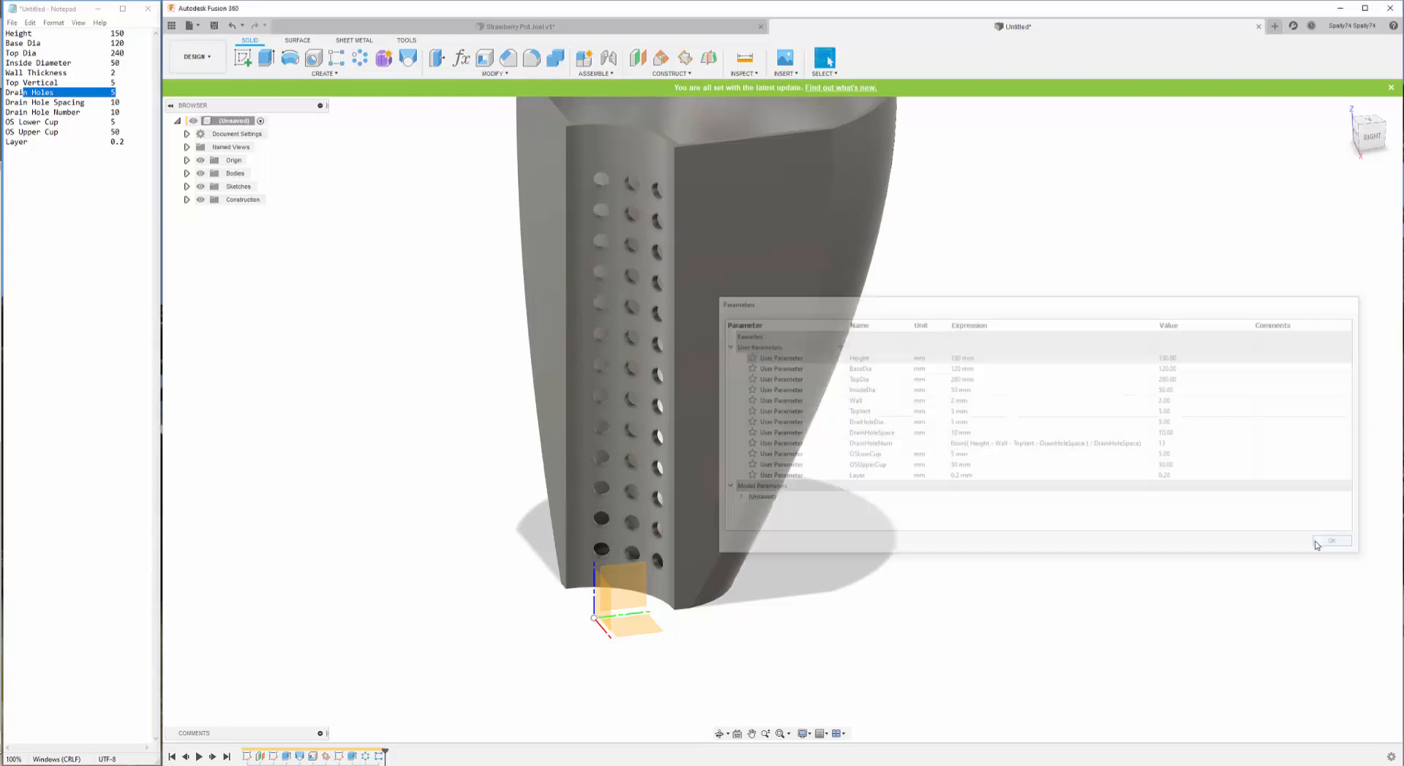
- Fillet the two inner vertical edges where the perforated curved wall meets the flat side walls with a 5 mm radius
{"action": "scroll", "coordinate": [815, 493], "scroll_direction": "down", "scroll_amount": 5}
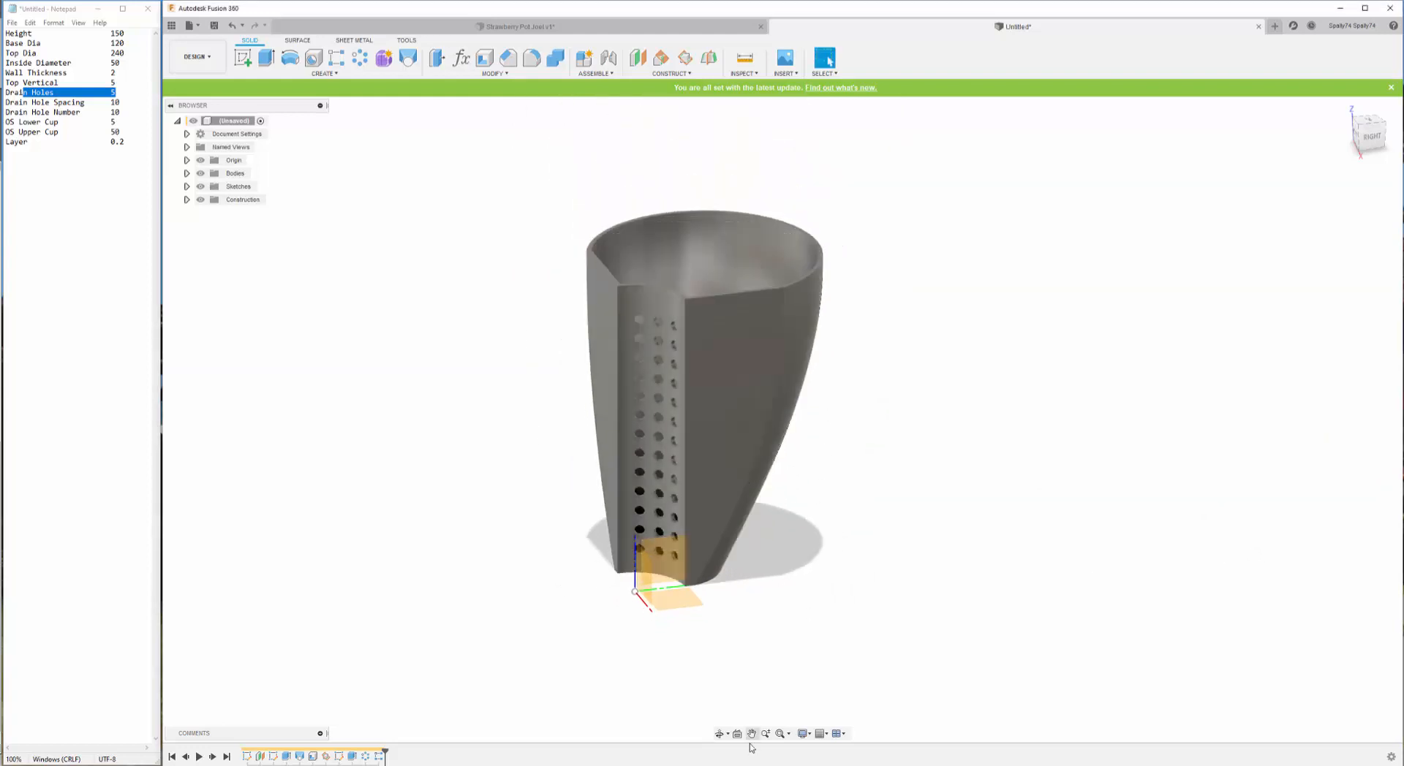
{"action": "left_click", "coordinate": [719, 733]}
{"action": "left_click_drag", "start_coordinate": [761, 424], "coordinate": [792, 250]}
{"action": "scroll", "coordinate": [674, 399], "scroll_direction": "up", "scroll_amount": 3}
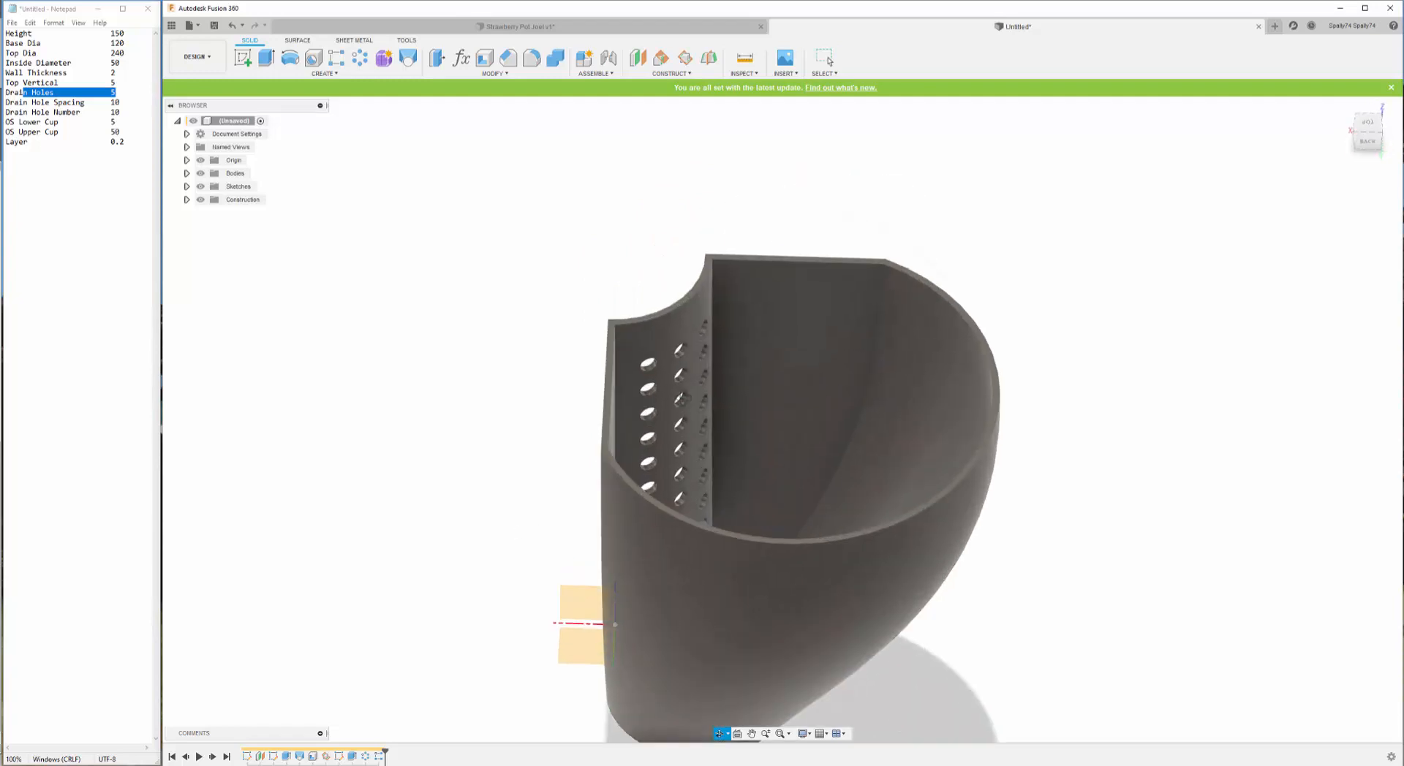
{"action": "left_click_drag", "start_coordinate": [677, 400], "coordinate": [620, 402]}
{"action": "scroll", "coordinate": [747, 254], "scroll_direction": "up", "scroll_amount": 3}
{"action": "key", "text": "Escape"}
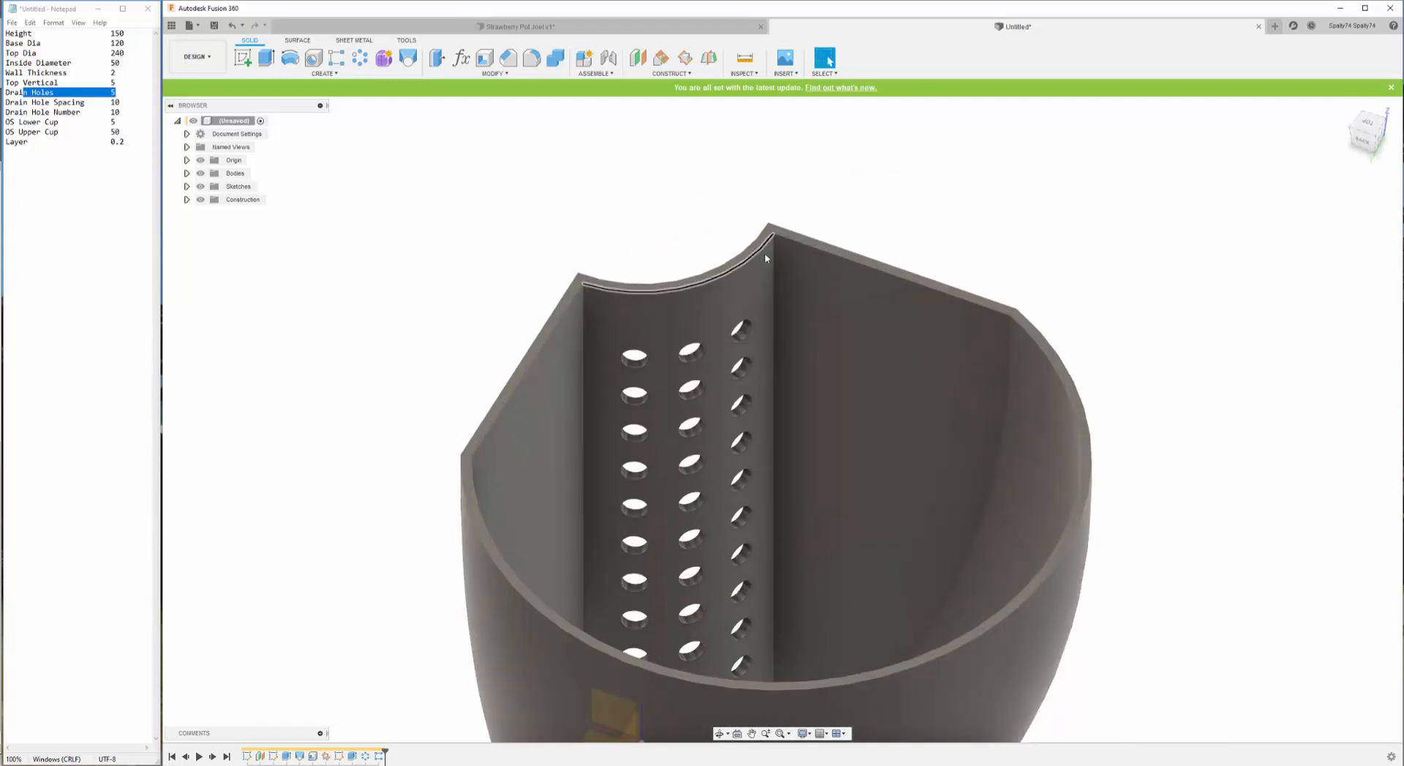
{"action": "left_click", "coordinate": [532, 57]}
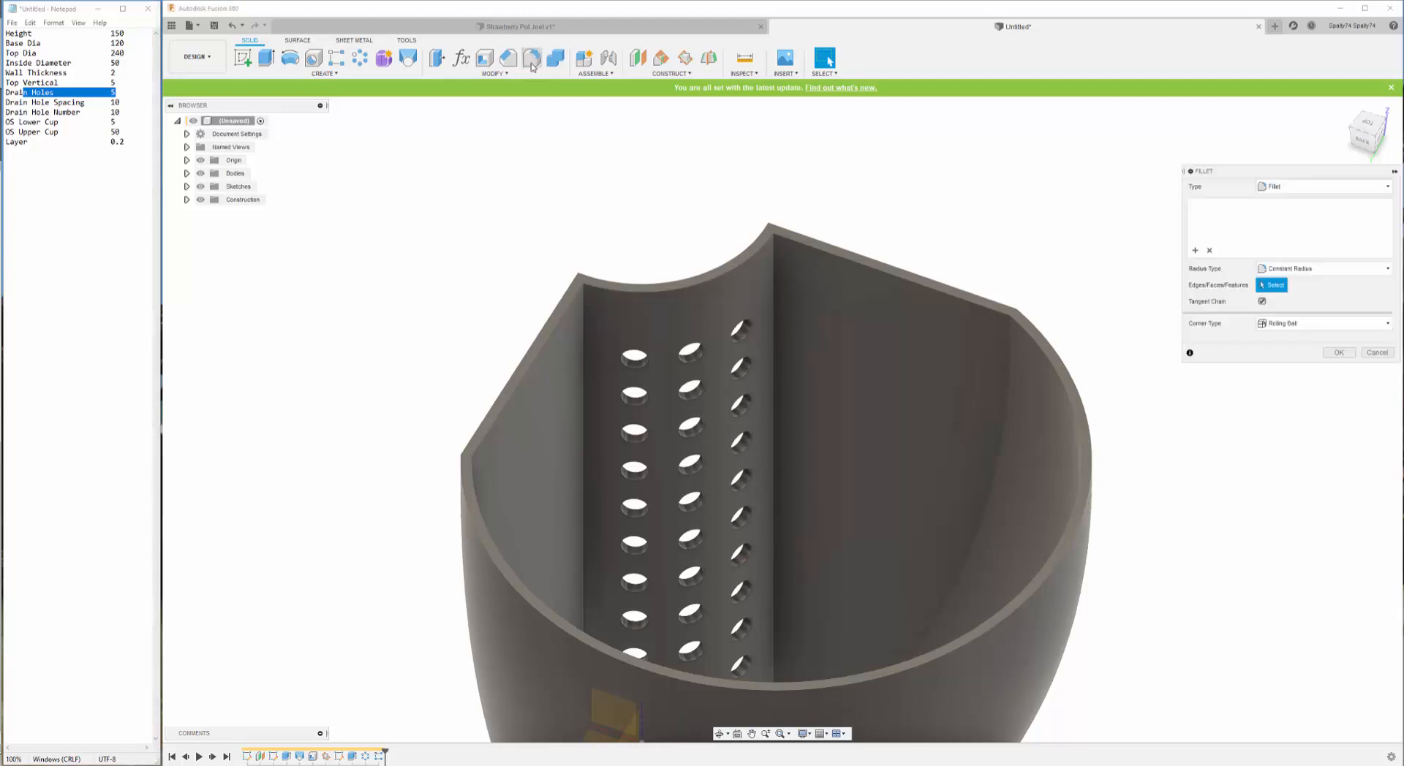
{"action": "left_click", "coordinate": [773, 274]}
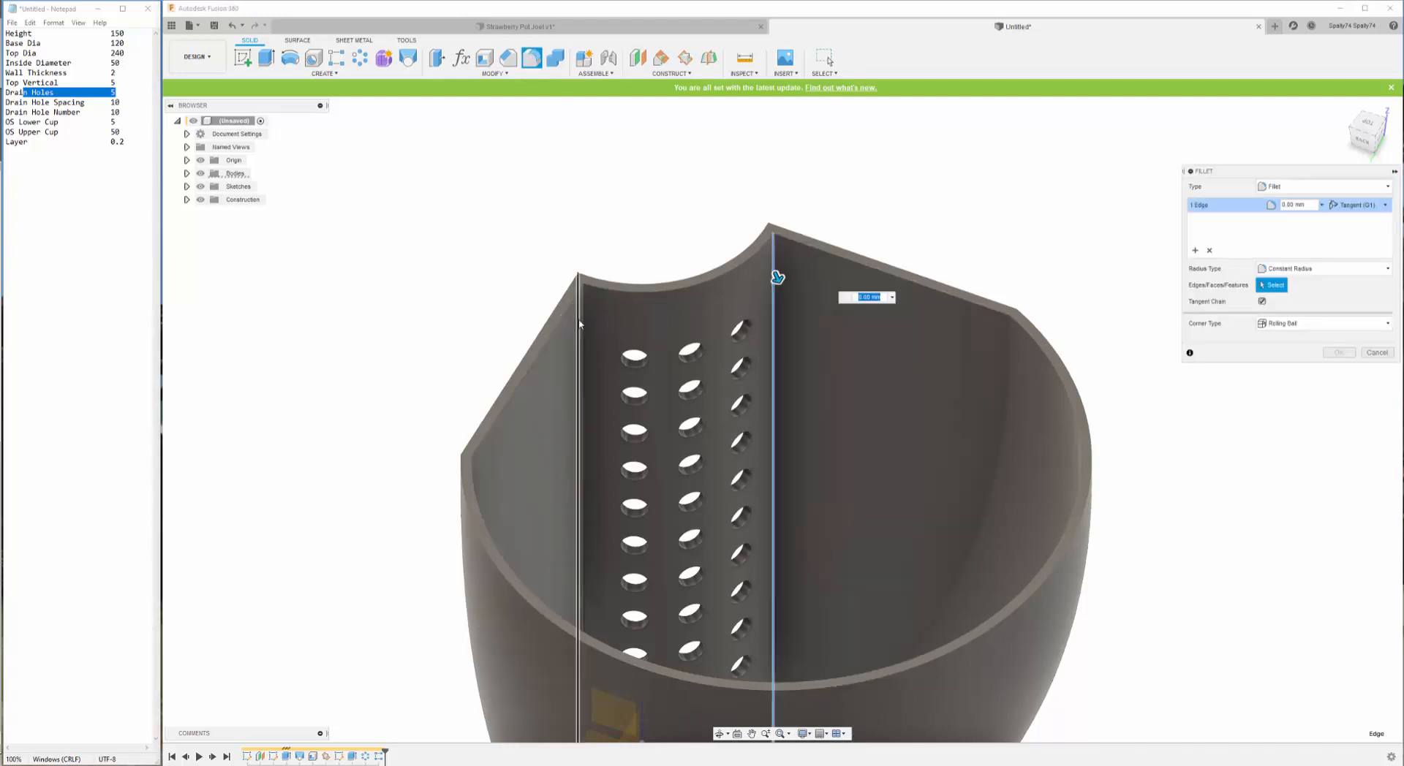
{"action": "left_click", "coordinate": [583, 322]}
{"action": "type", "text": "5"}
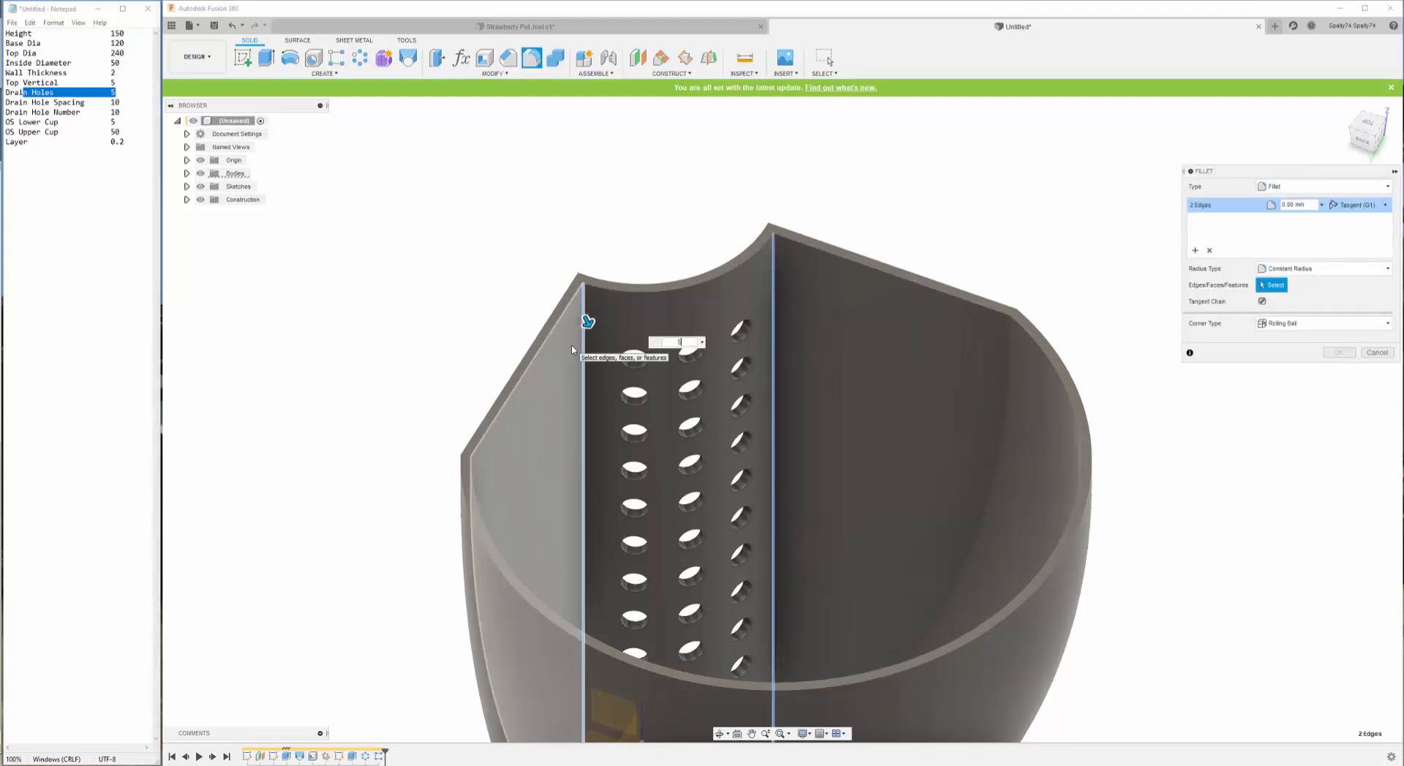
{"action": "key", "text": "Return"}
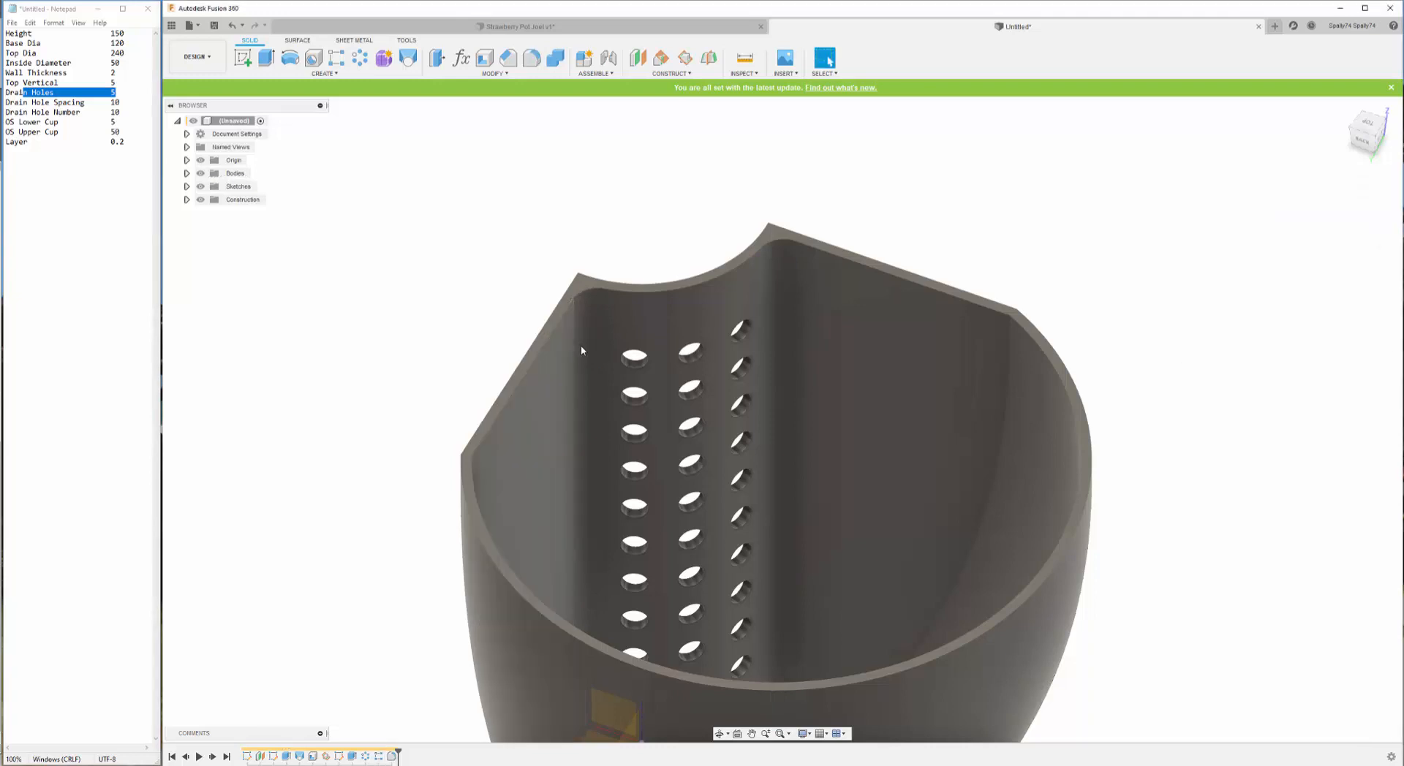
- Circular-pattern the perforated pot segment body around the vertical Z axis as a full pattern with a quantity of 4
{"action": "scroll", "coordinate": [580, 345], "scroll_direction": "down", "scroll_amount": 5}
{"action": "left_click", "coordinate": [720, 734]}
{"action": "left_click_drag", "start_coordinate": [680, 556], "coordinate": [566, 518]}
{"action": "key", "text": "Escape"}
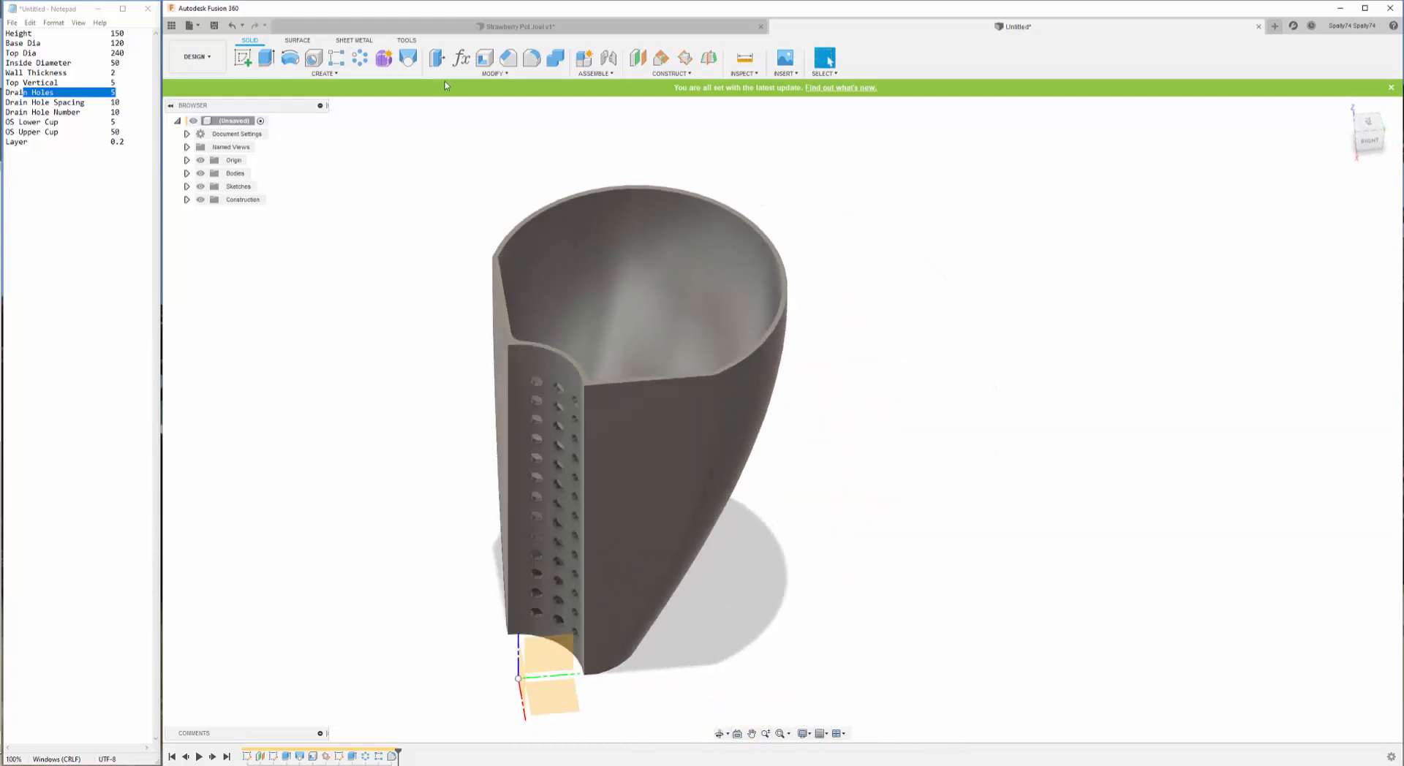
{"action": "left_click", "coordinate": [360, 57]}
{"action": "left_click", "coordinate": [1351, 187]}
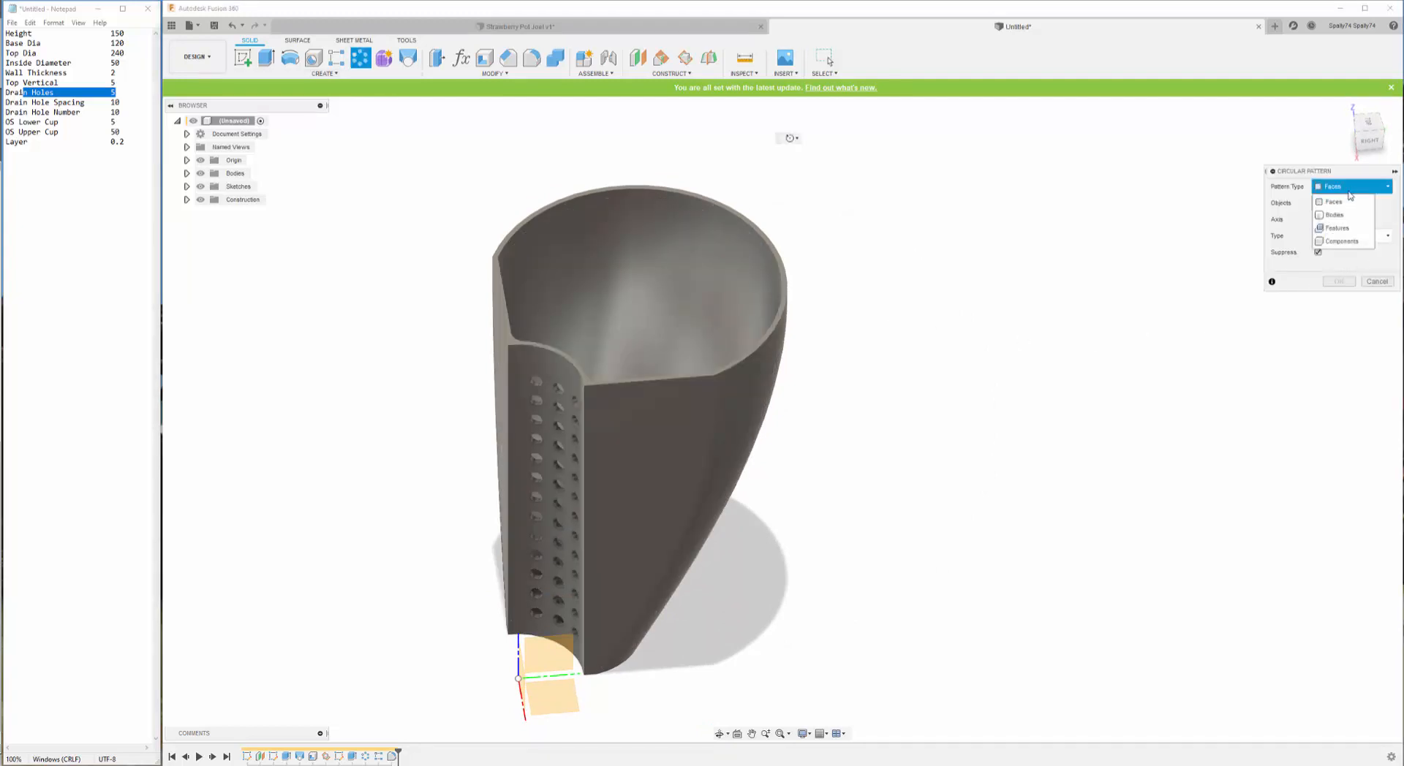
{"action": "left_click", "coordinate": [1343, 215]}
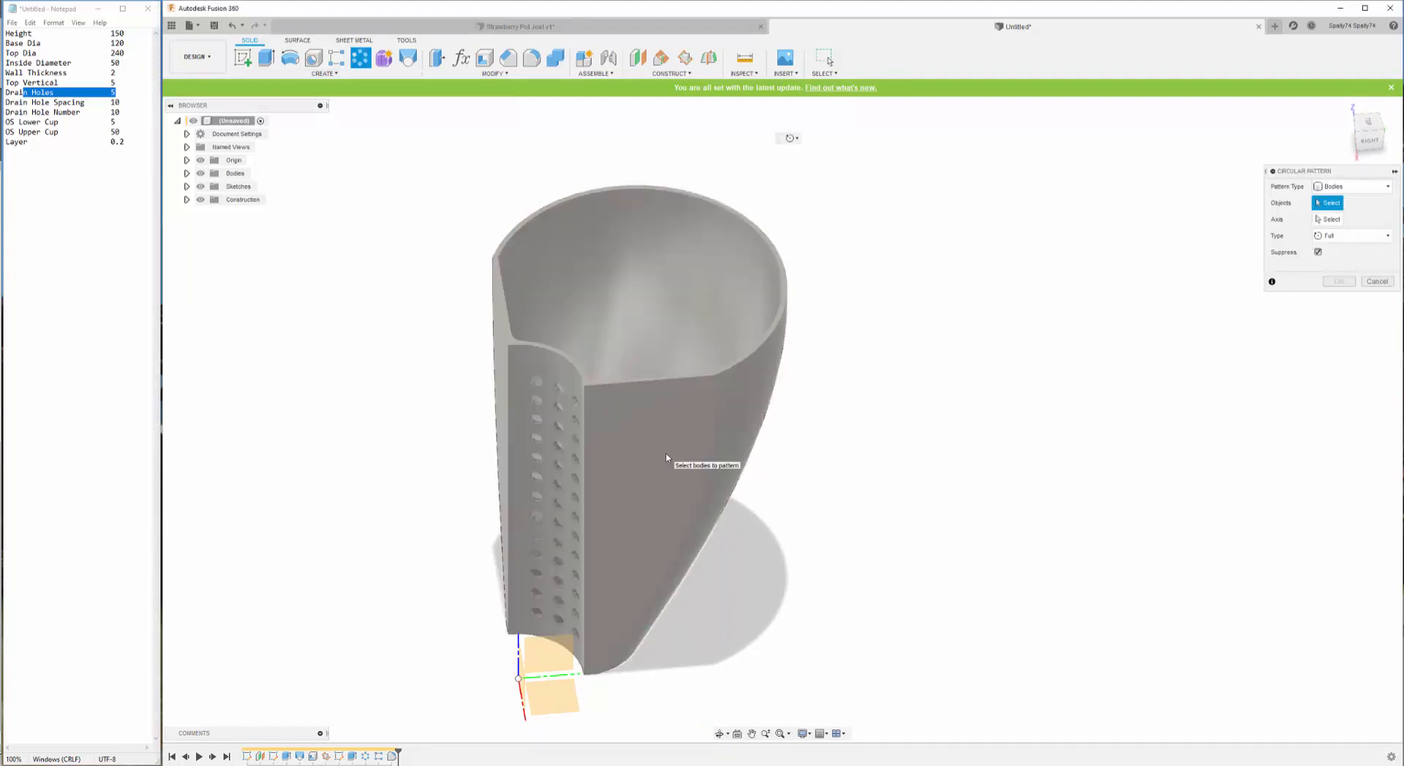
{"action": "left_click", "coordinate": [687, 460]}
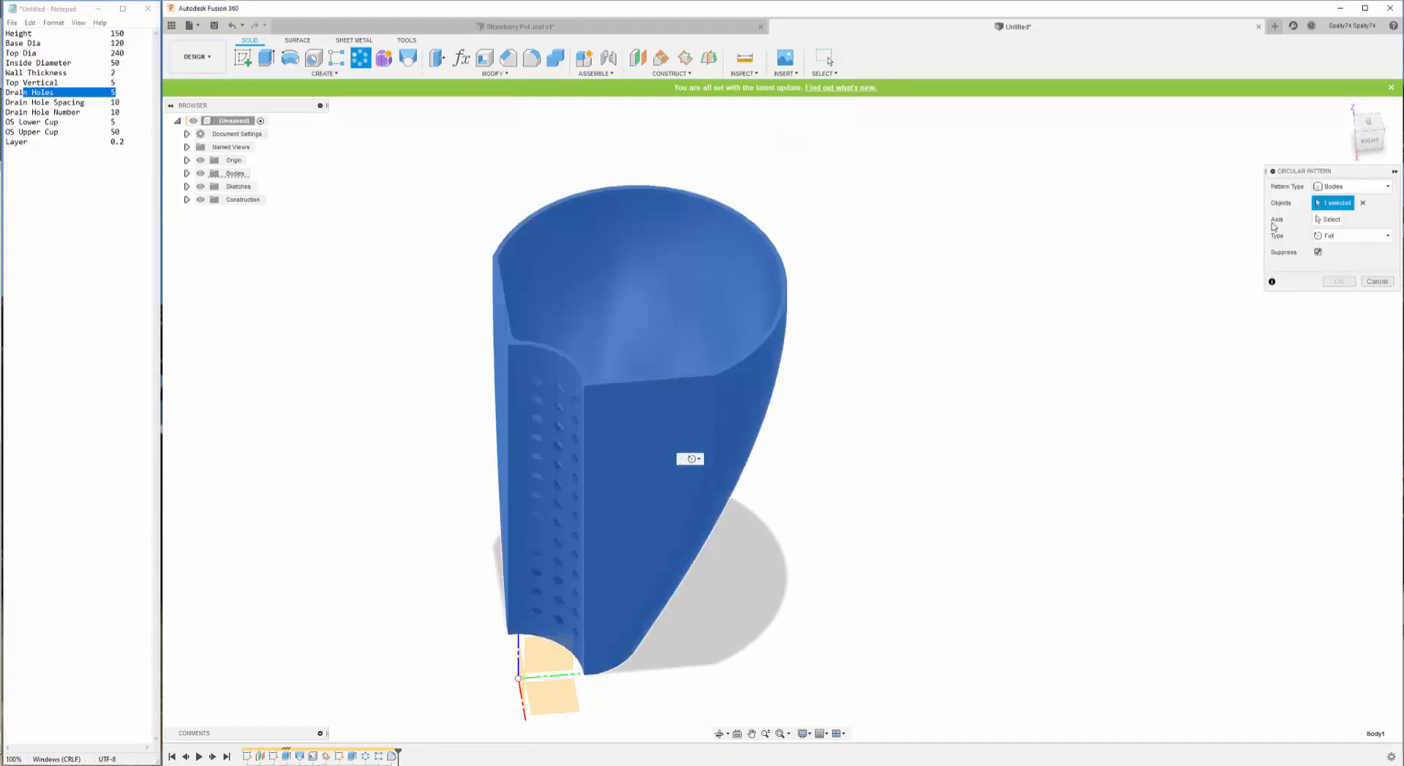
{"action": "left_click", "coordinate": [519, 654]}
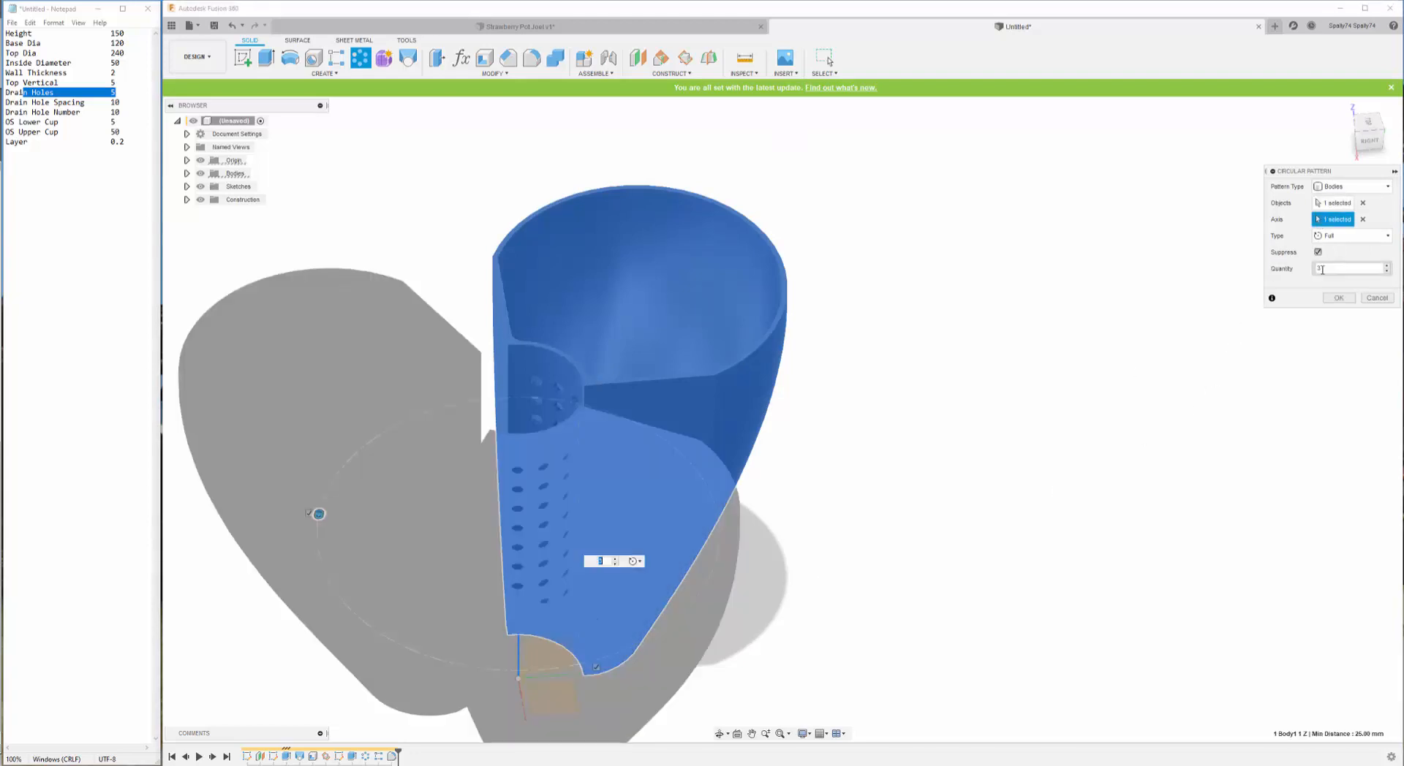
{"action": "left_click_drag", "start_coordinate": [1323, 269], "coordinate": [1302, 278]}
{"action": "type", "text": "4"}
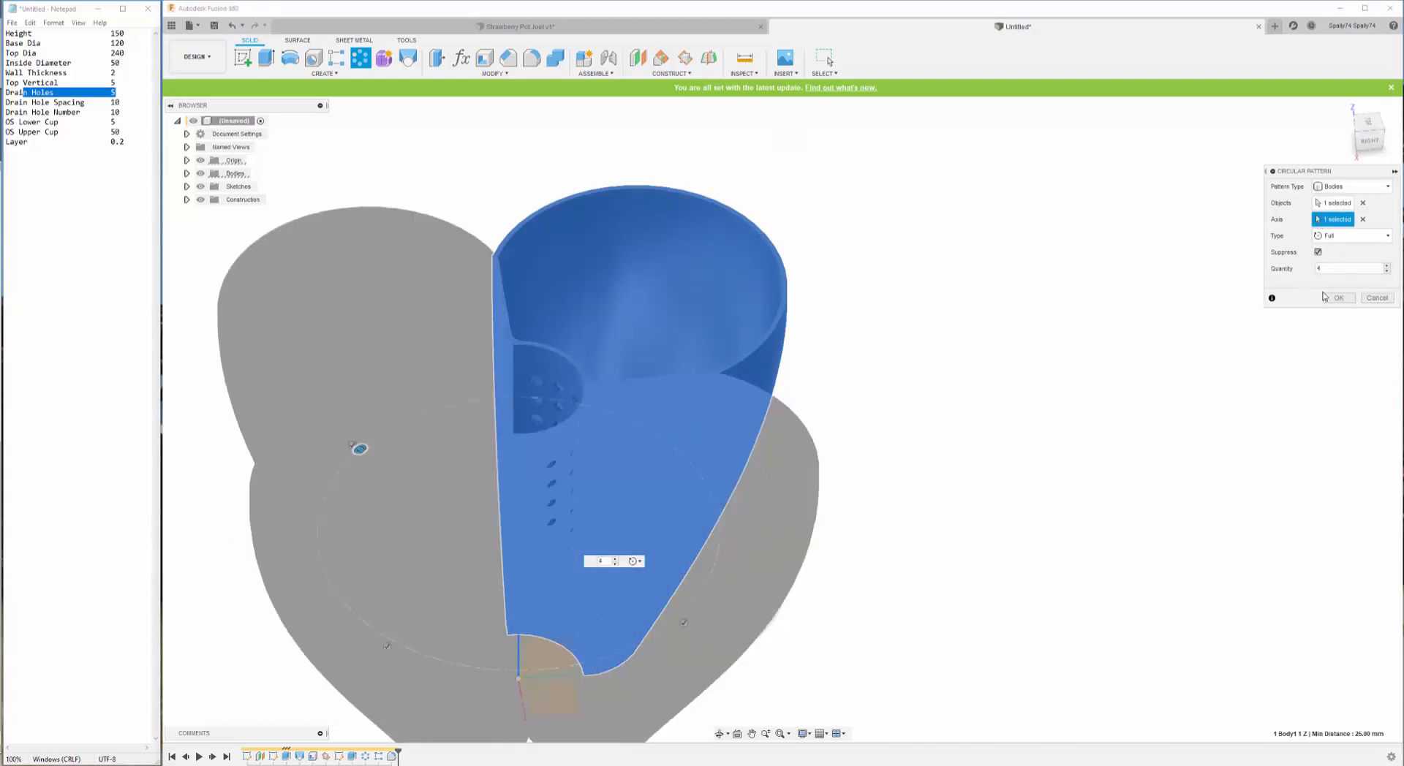
{"action": "left_click", "coordinate": [1339, 297]}
{"action": "scroll", "coordinate": [1095, 398], "scroll_direction": "down", "scroll_amount": 3}
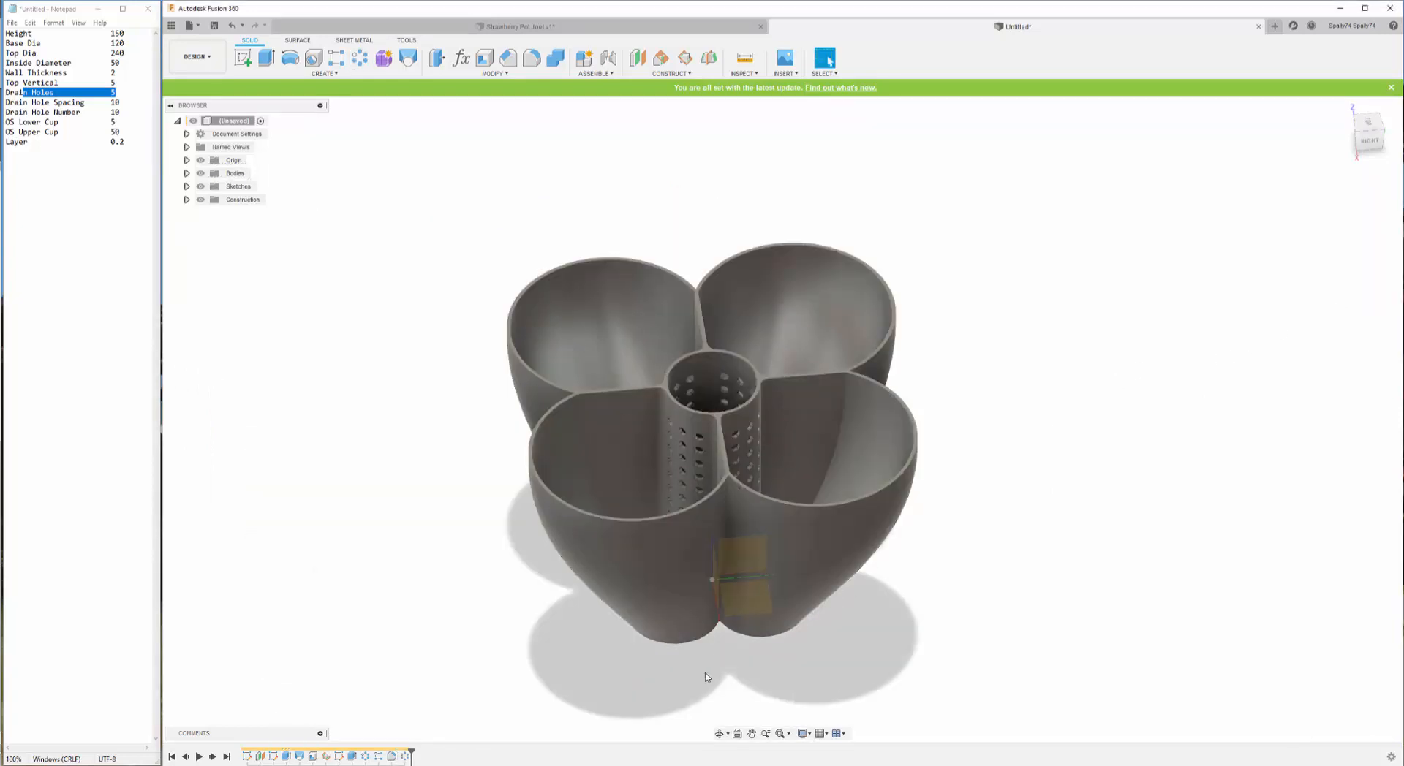
- Combine the four pot segments into one solid with a Join, using Body1 as target and the other three as tool bodies
{"action": "left_click", "coordinate": [720, 734]}
{"action": "left_click_drag", "start_coordinate": [711, 691], "coordinate": [792, 506]}
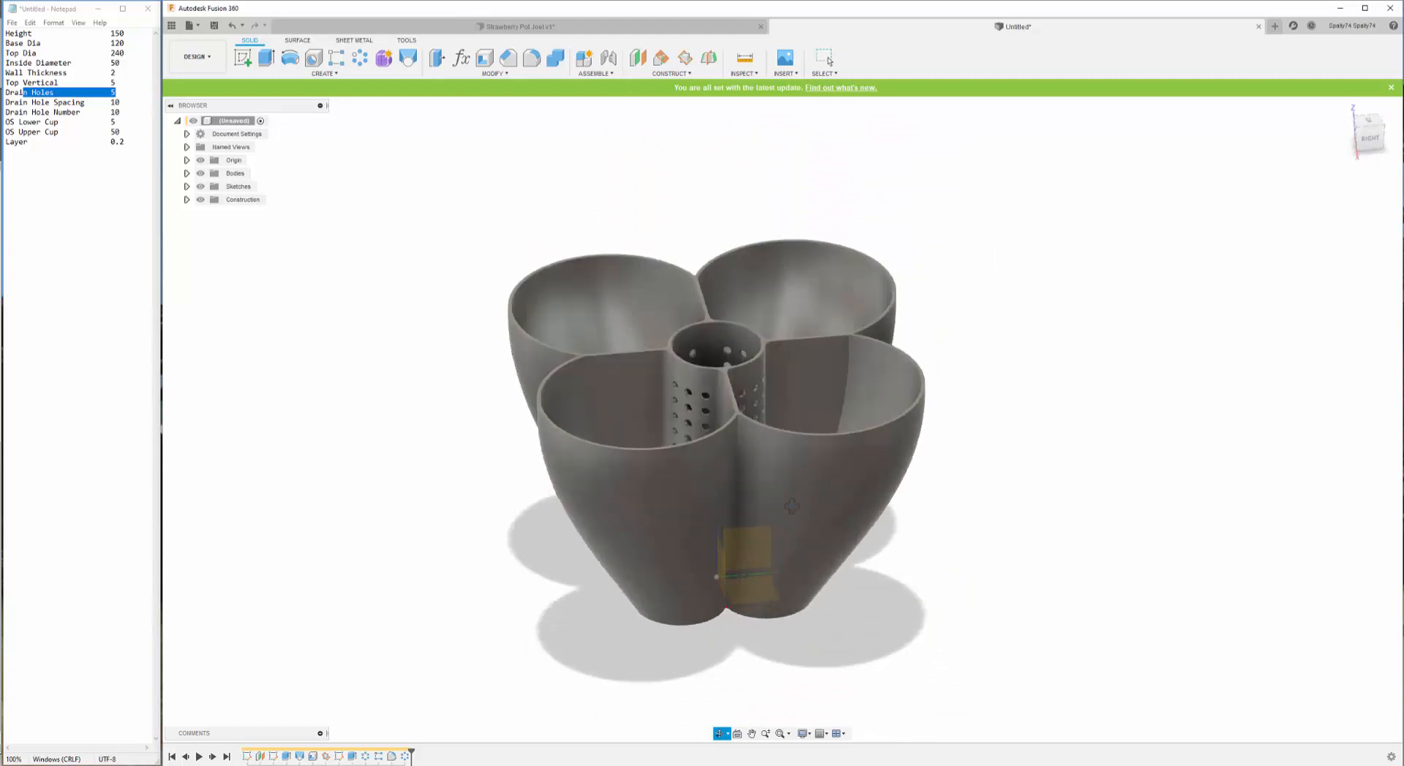
{"action": "scroll", "coordinate": [800, 315], "scroll_direction": "up", "scroll_amount": 3}
{"action": "left_click", "coordinate": [825, 59]}
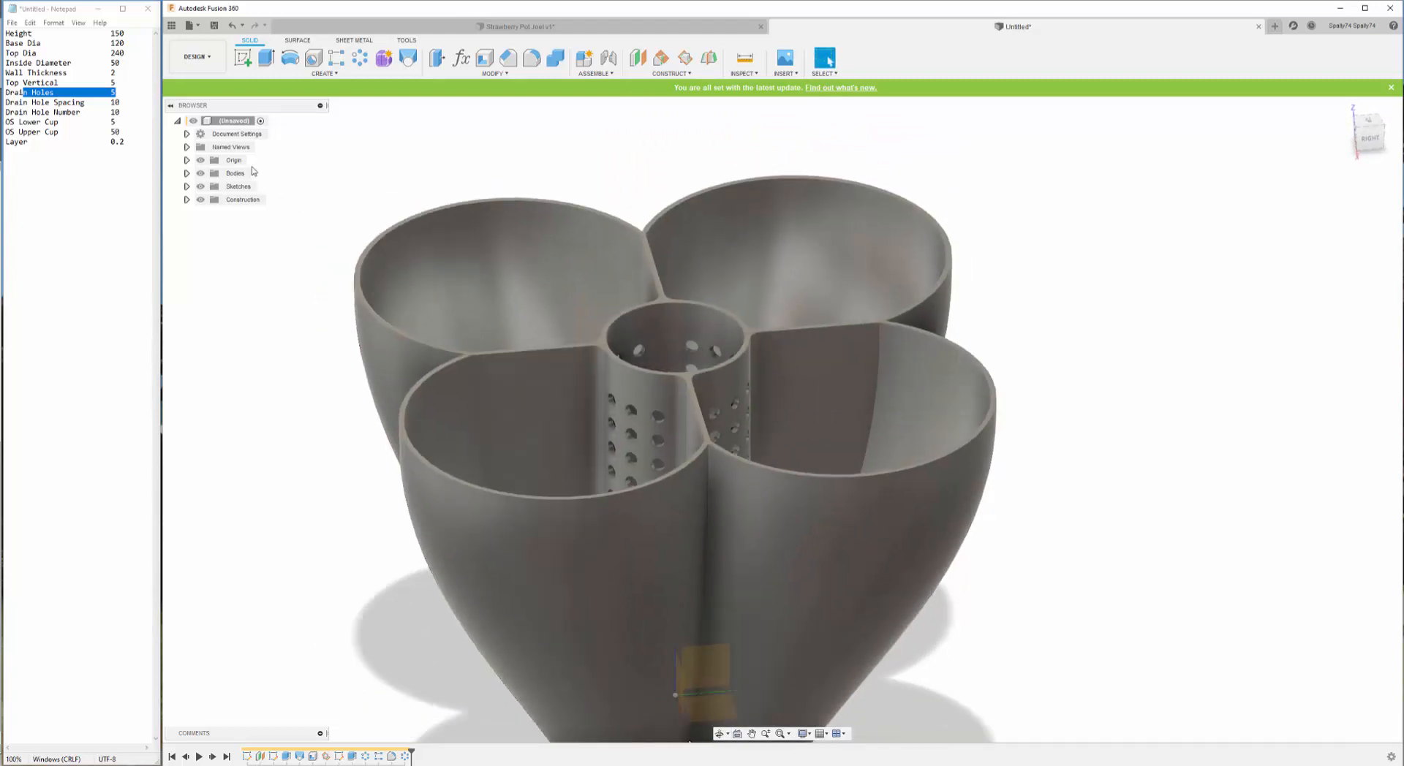
{"action": "left_click", "coordinate": [187, 173]}
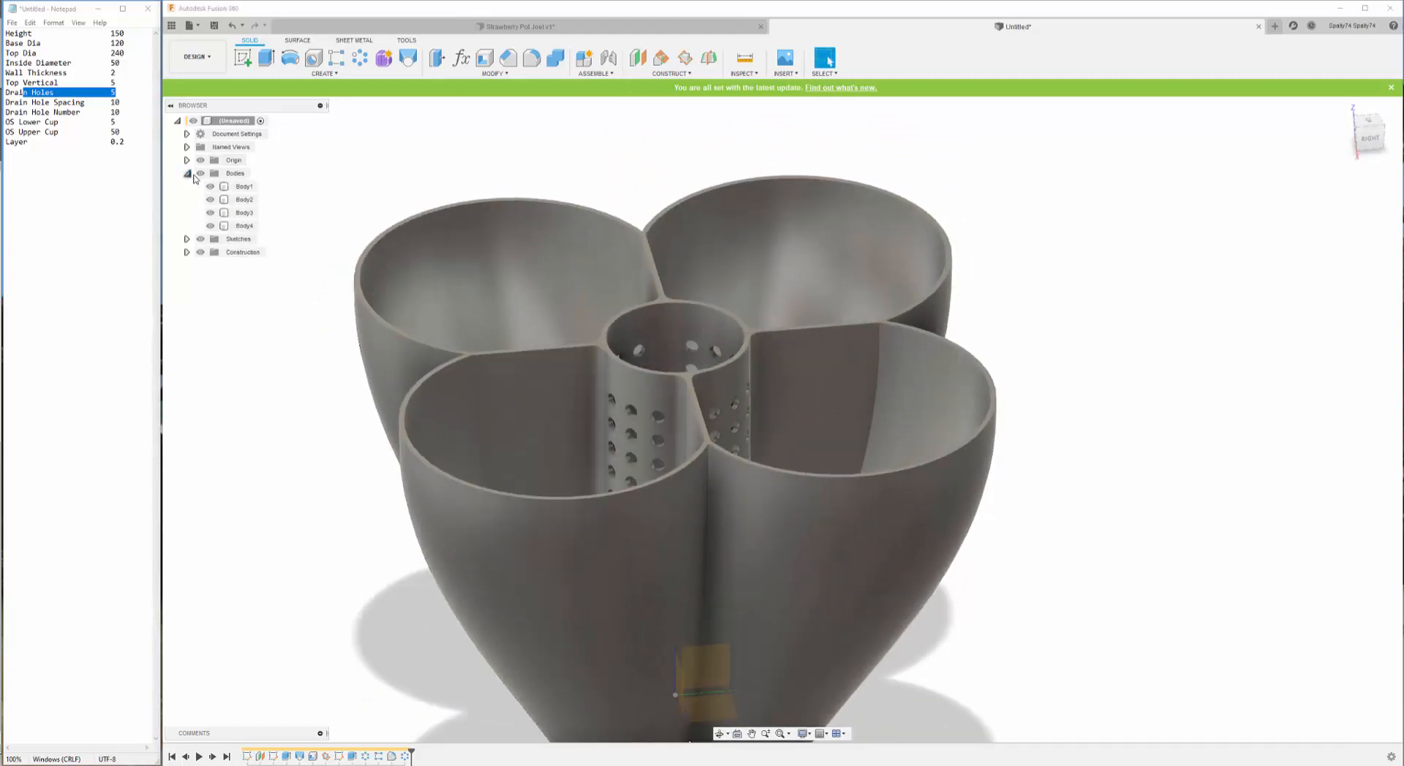
{"action": "left_click", "coordinate": [235, 188]}
{"action": "left_click", "coordinate": [555, 57]}
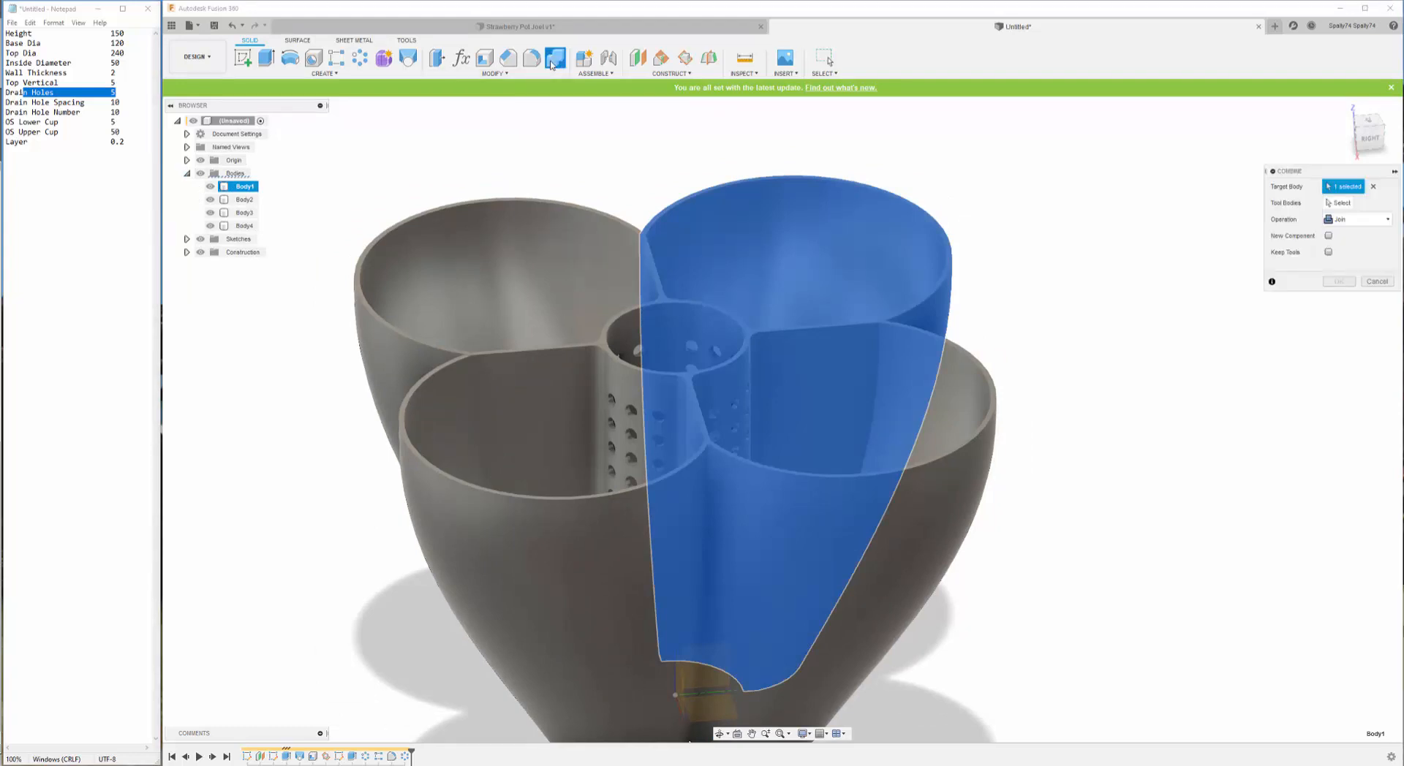
{"action": "left_click", "coordinate": [1340, 203]}
{"action": "left_click", "coordinate": [389, 215]}
{"action": "left_click", "coordinate": [245, 213]}
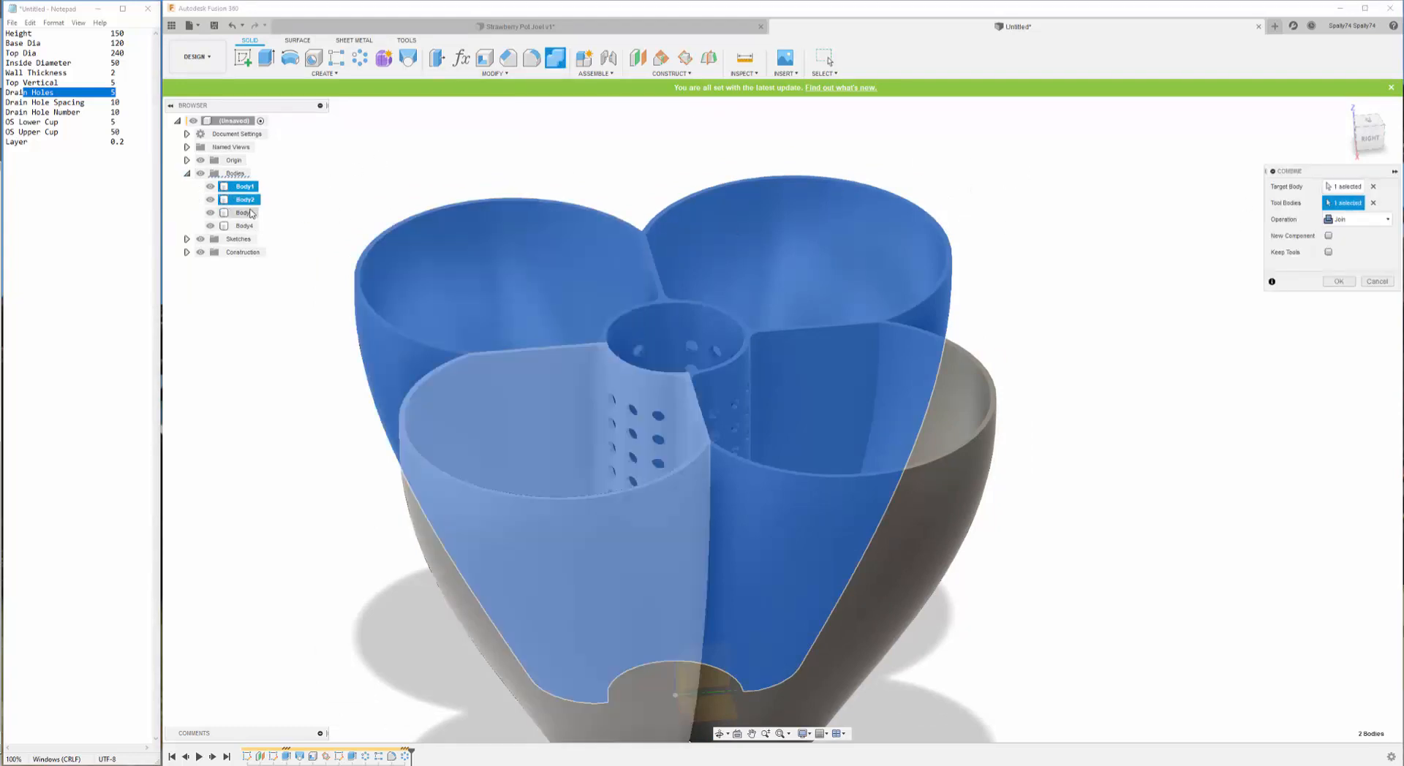
{"action": "left_click", "coordinate": [248, 227]}
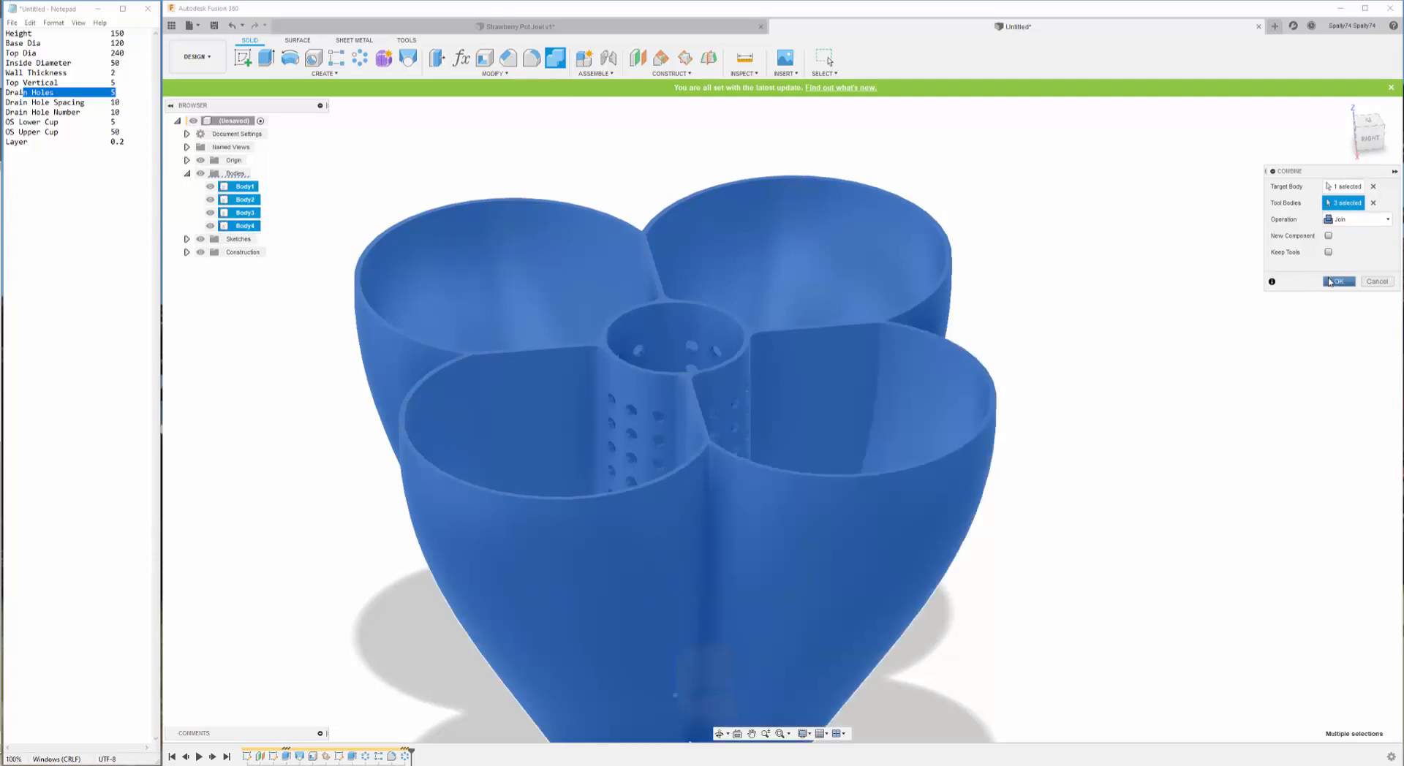
{"action": "left_click", "coordinate": [1333, 281]}
- Fillet the four outer vertical seams where neighbouring cups meet with a 5 mm constant radius
{"action": "scroll", "coordinate": [789, 421], "scroll_direction": "down", "scroll_amount": 3}
{"action": "scroll", "coordinate": [713, 544], "scroll_direction": "up", "scroll_amount": 2}
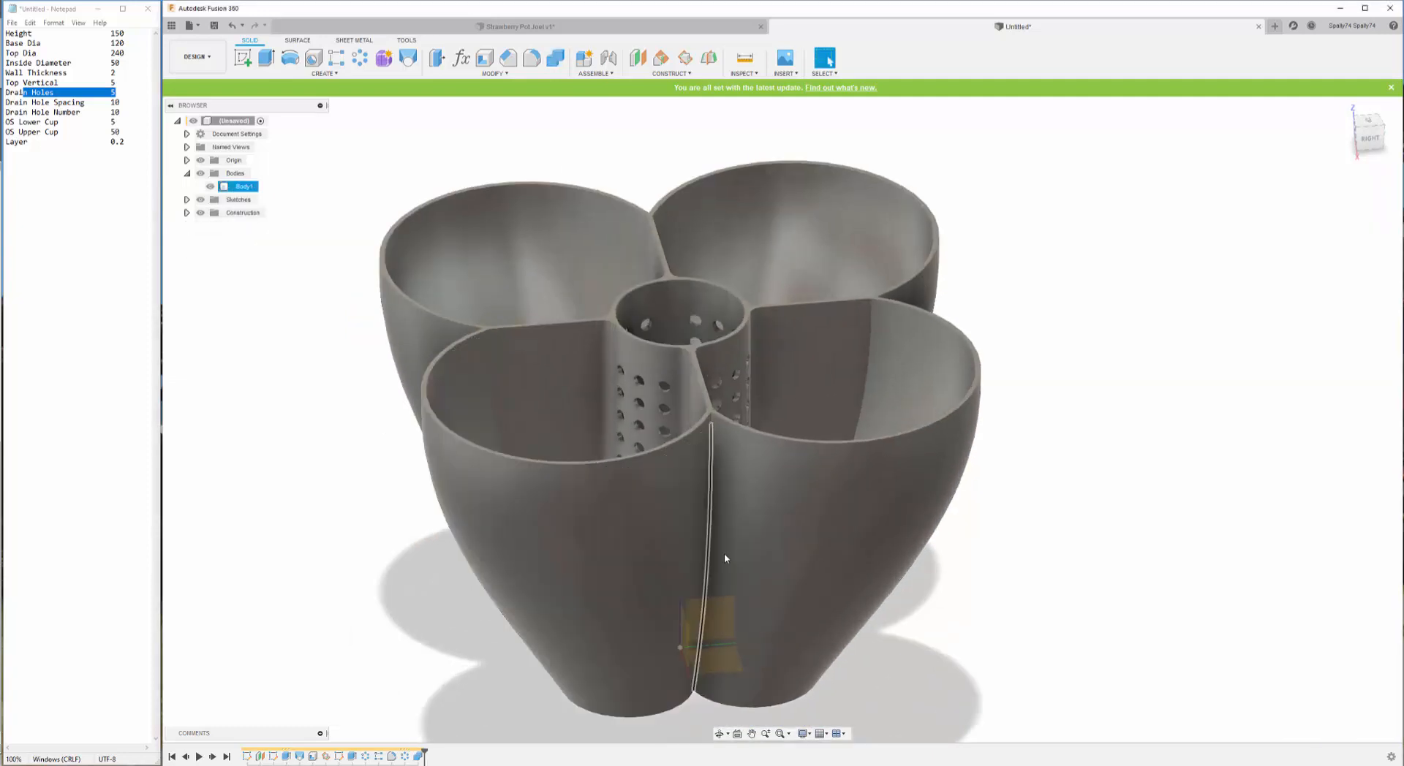
{"action": "scroll", "coordinate": [726, 517], "scroll_direction": "up", "scroll_amount": 5}
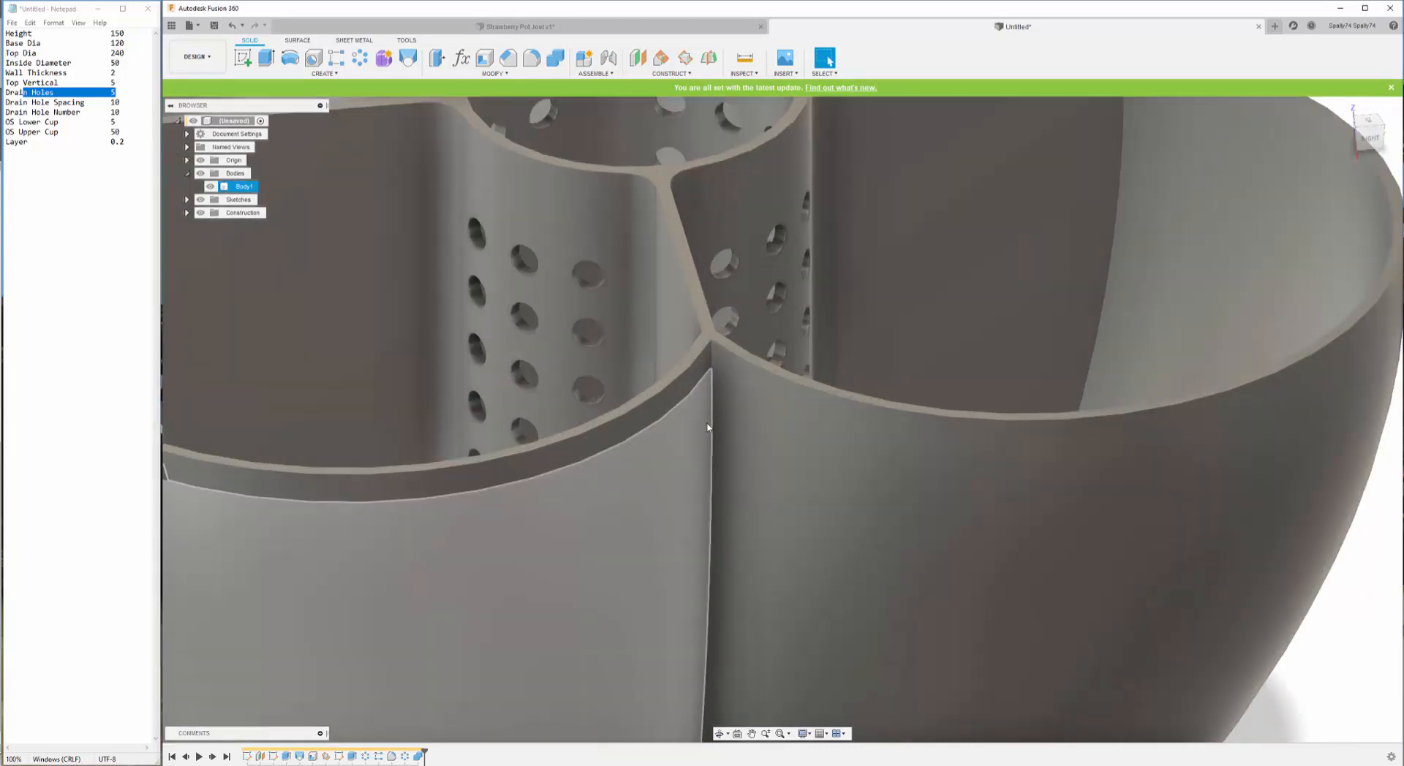
{"action": "key", "text": "f"}
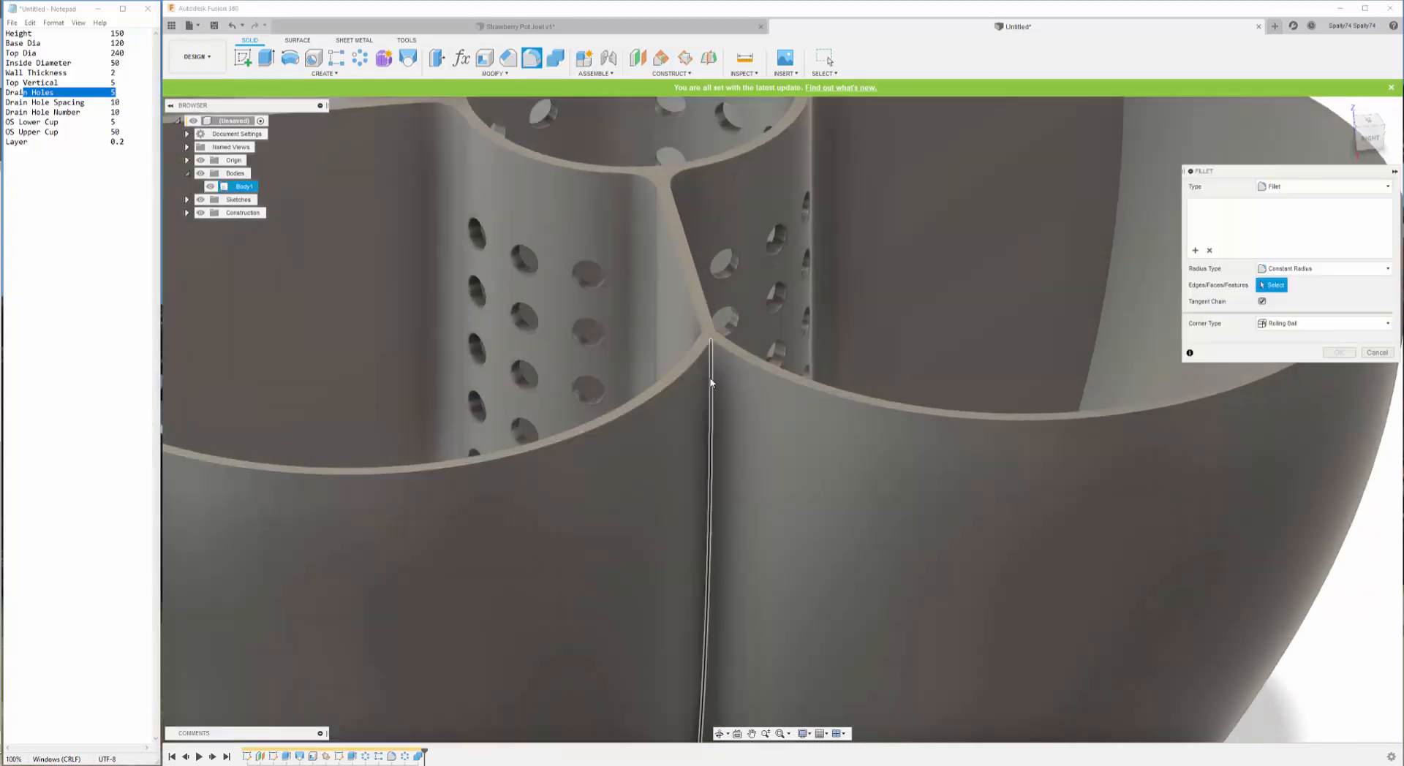
{"action": "scroll", "coordinate": [713, 409], "scroll_direction": "down", "scroll_amount": 5}
{"action": "left_click", "coordinate": [734, 471]}
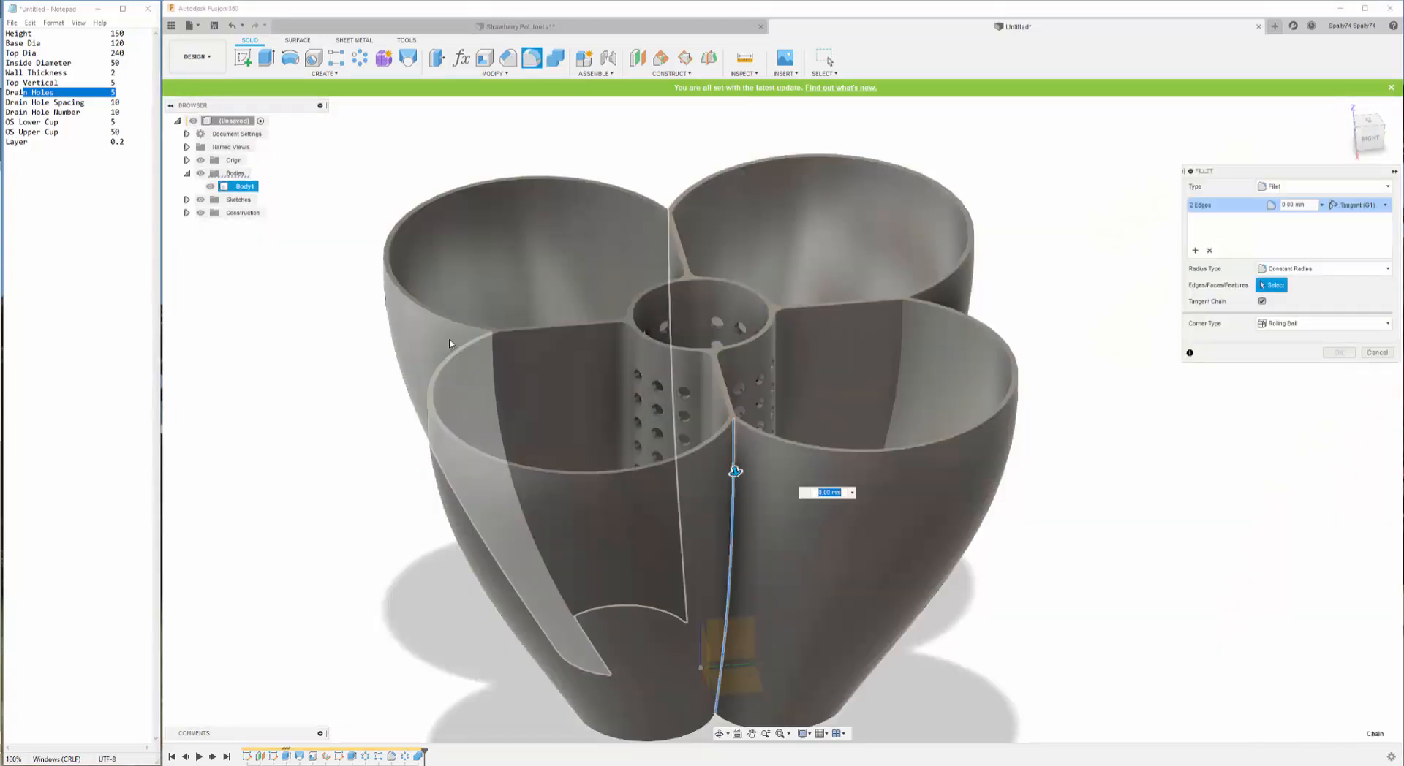
{"action": "scroll", "coordinate": [493, 329], "scroll_direction": "up", "scroll_amount": 5}
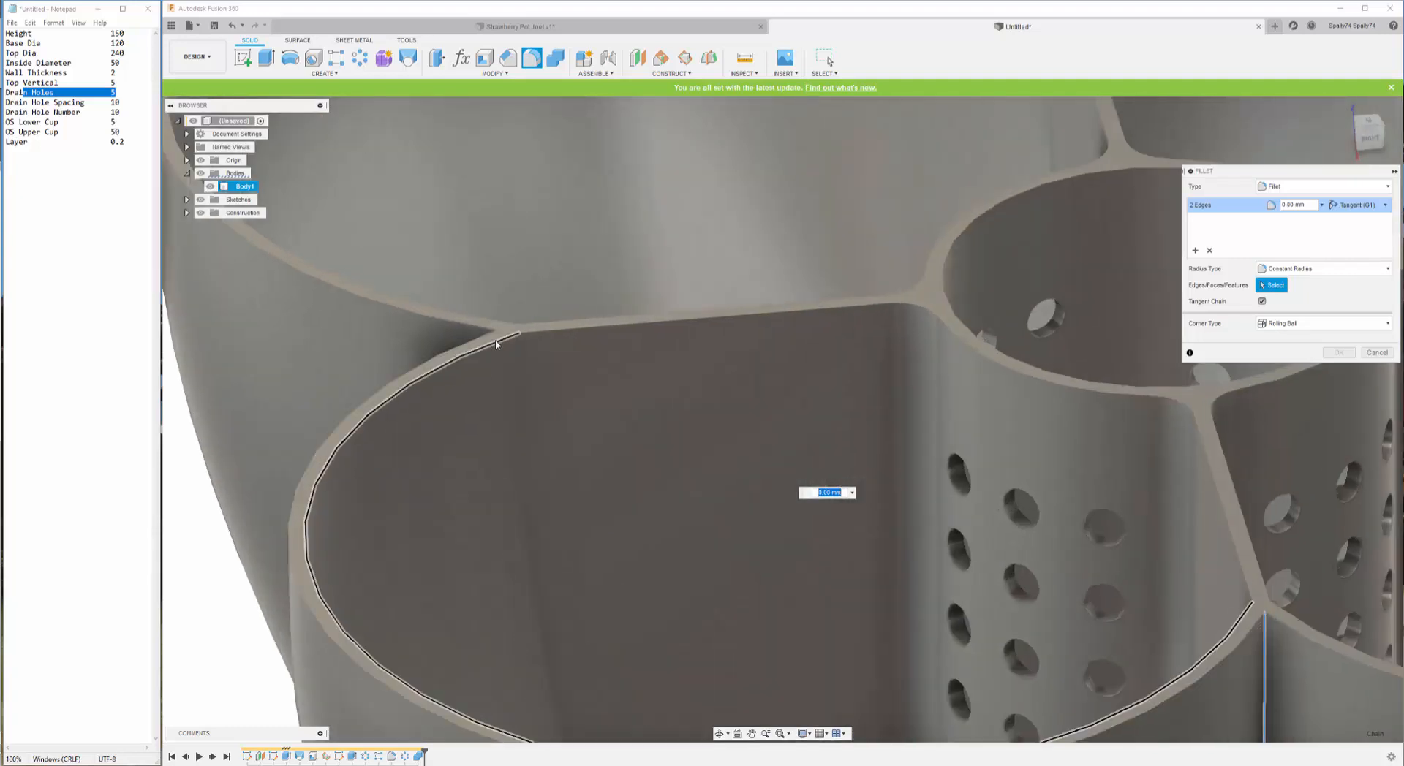
{"action": "left_click", "coordinate": [492, 334]}
{"action": "scroll", "coordinate": [448, 495], "scroll_direction": "down", "scroll_amount": 5}
{"action": "scroll", "coordinate": [496, 498], "scroll_direction": "up", "scroll_amount": 5}
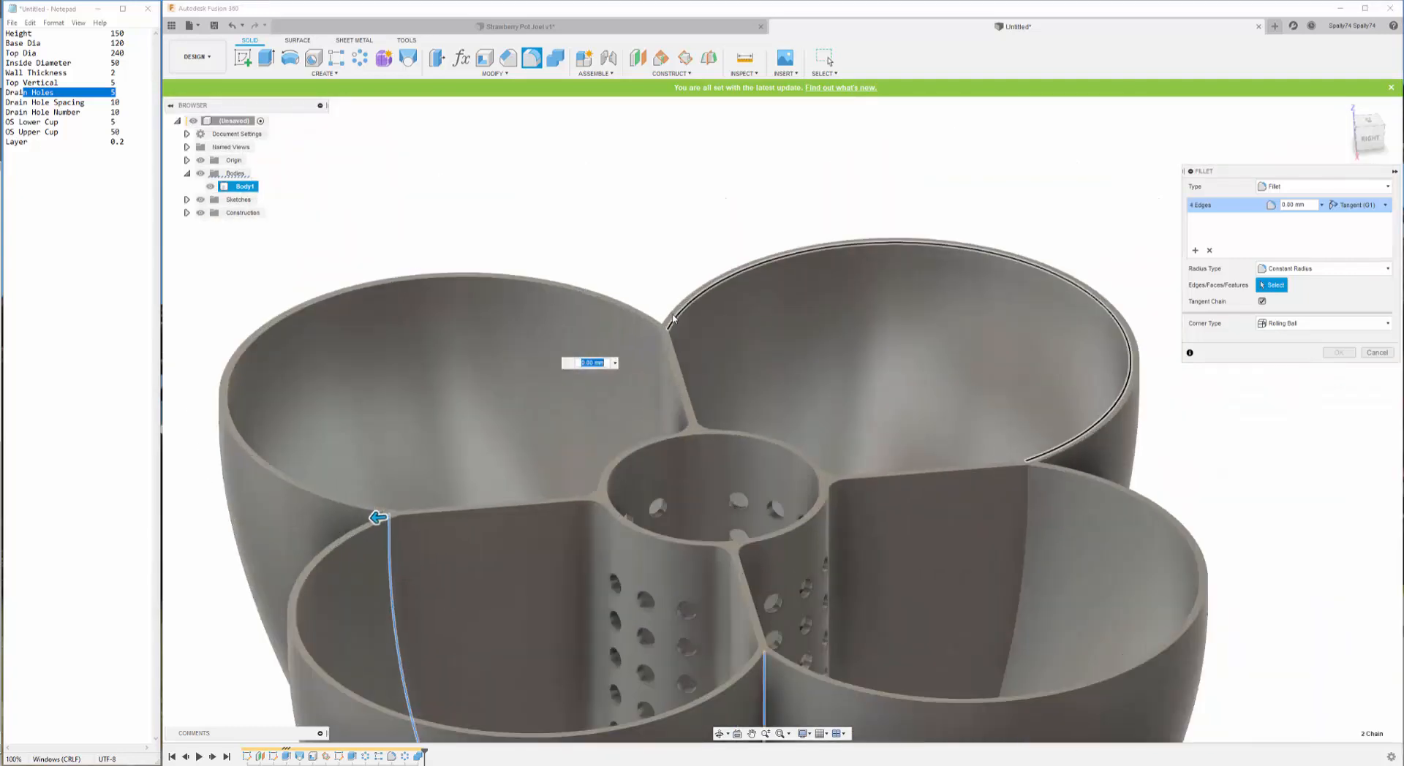
{"action": "scroll", "coordinate": [449, 340], "scroll_direction": "down", "scroll_amount": 5}
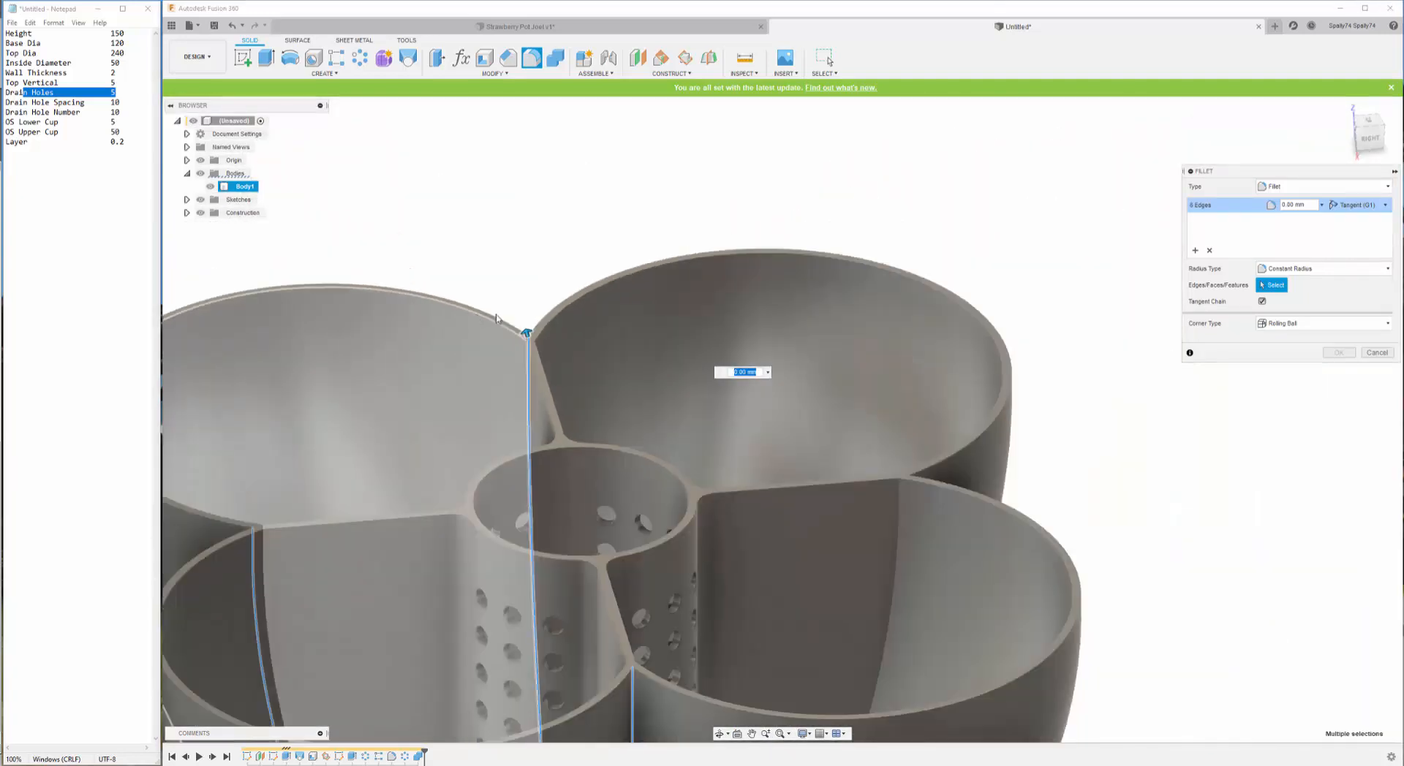
{"action": "scroll", "coordinate": [796, 462], "scroll_direction": "up", "scroll_amount": 5}
{"action": "left_click", "coordinate": [796, 462]}
{"action": "scroll", "coordinate": [768, 382], "scroll_direction": "down", "scroll_amount": 5}
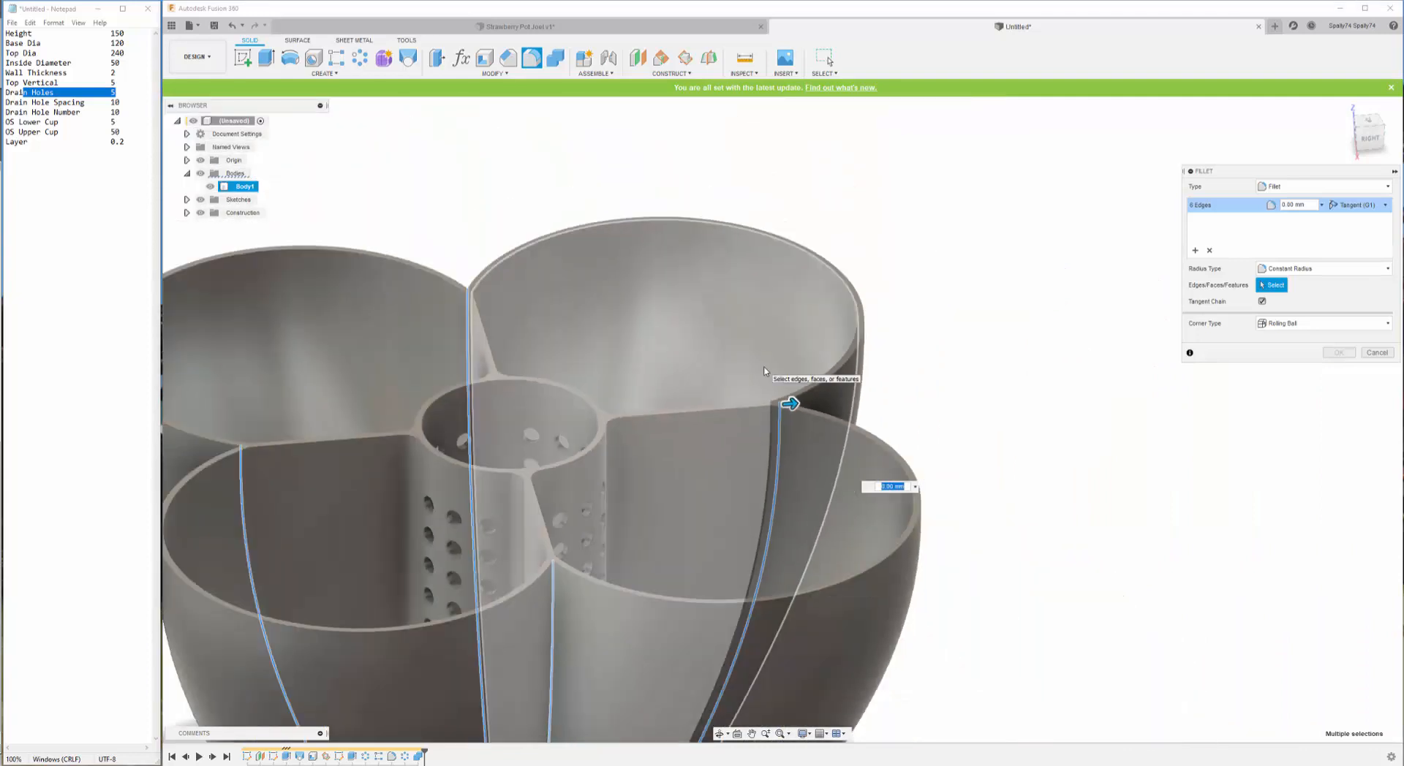
{"action": "type", "text": "5"}
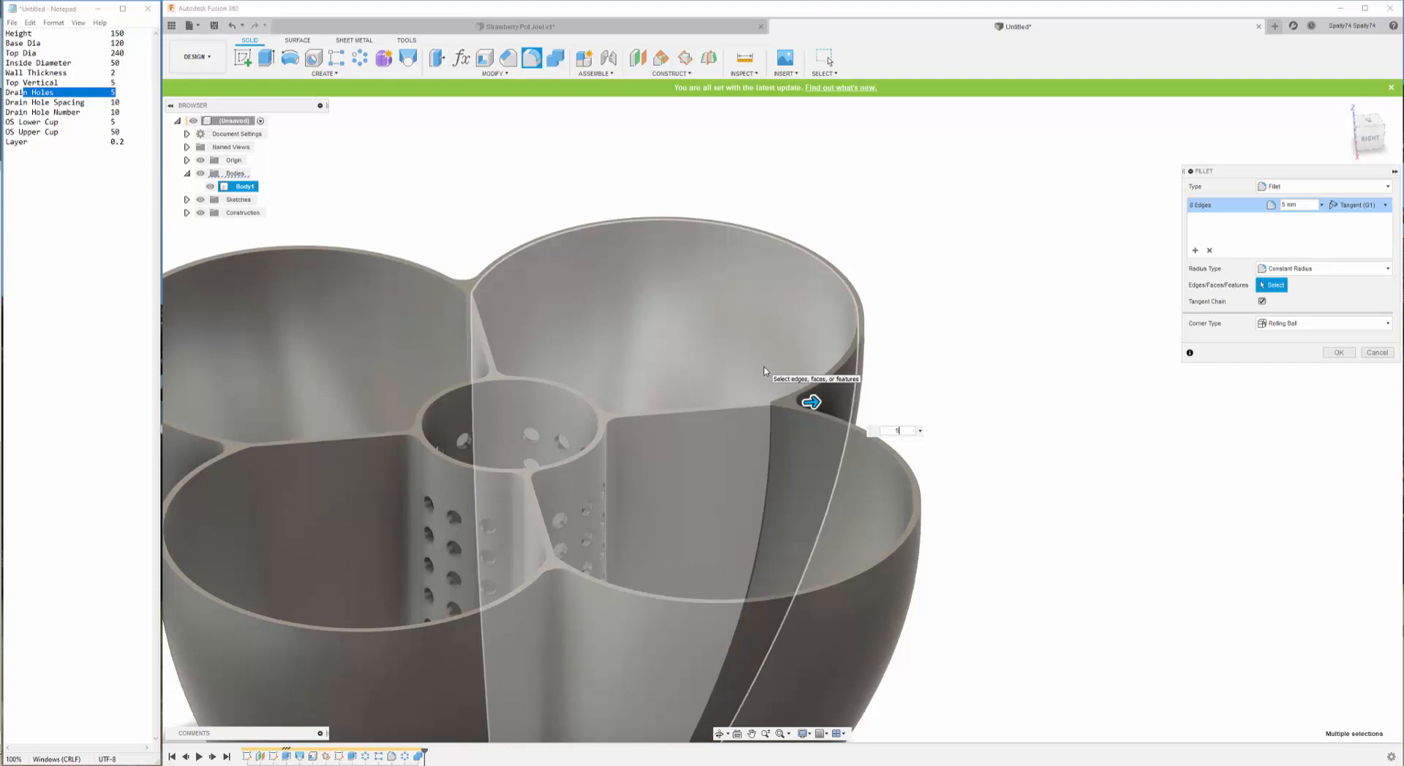
{"action": "key", "text": "Return"}
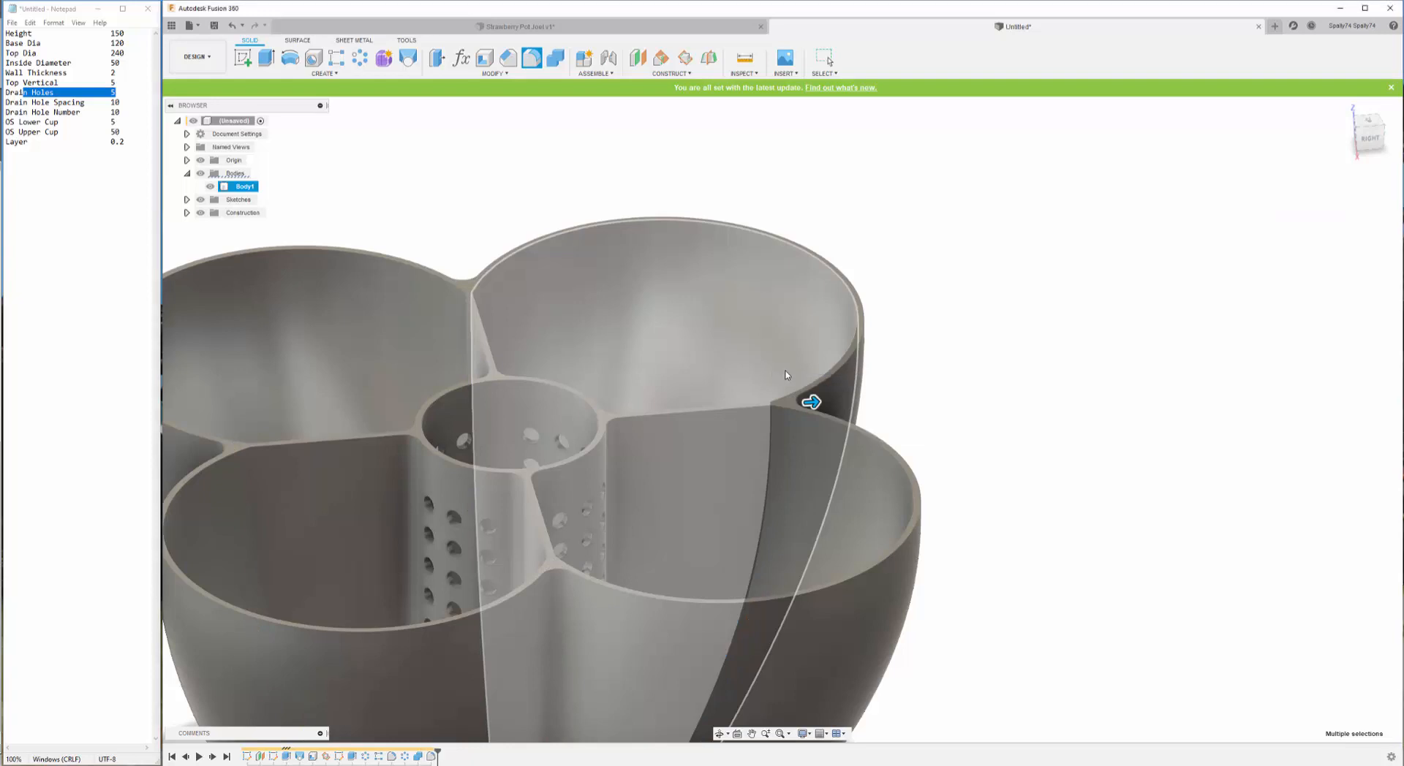
- Set the Height user parameter to 120 mm and narrow the Parameters dialog to keep the pot in view
{"action": "scroll", "coordinate": [789, 379], "scroll_direction": "down", "scroll_amount": 5}
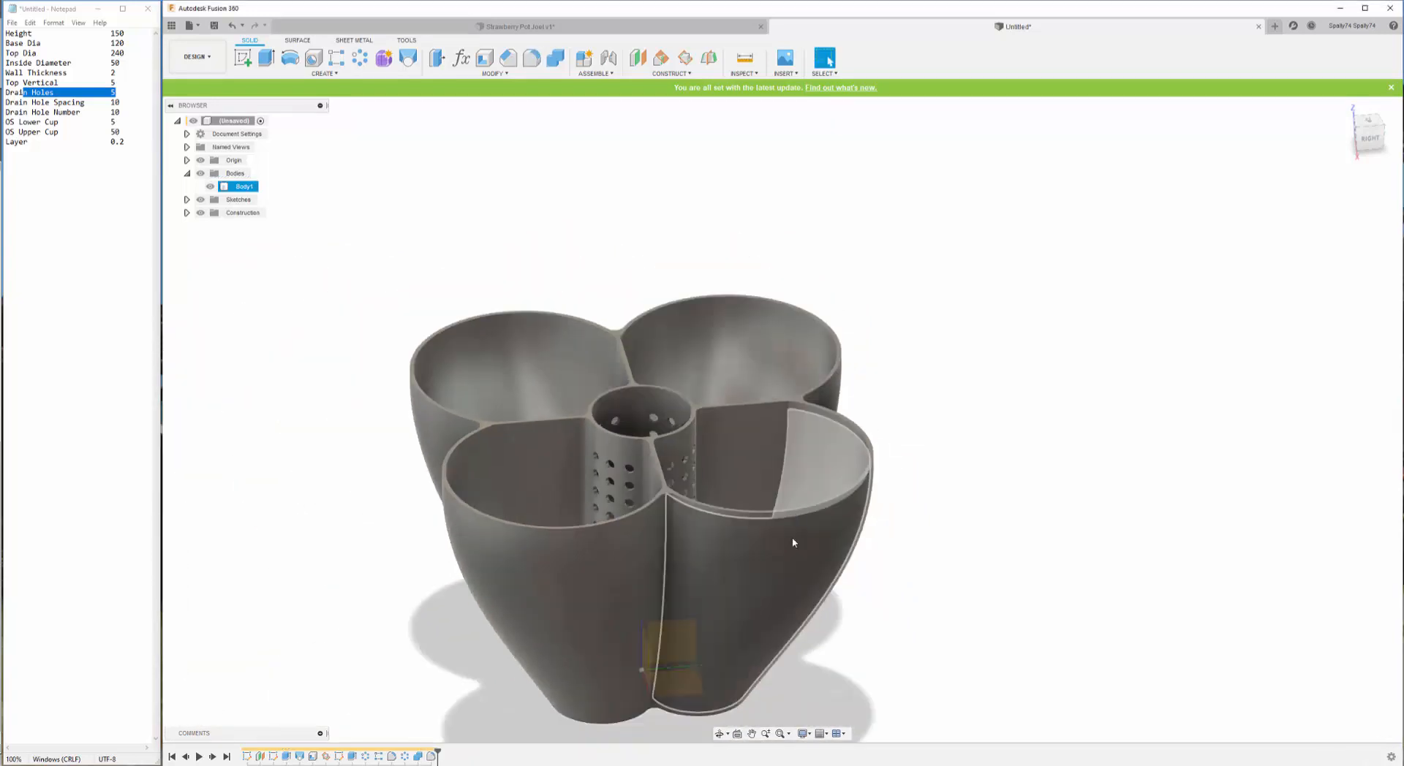
{"action": "left_click", "coordinate": [716, 740]}
{"action": "left_click_drag", "start_coordinate": [739, 307], "coordinate": [776, 351]}
{"action": "scroll", "coordinate": [776, 347], "scroll_direction": "down", "scroll_amount": 3}
{"action": "scroll", "coordinate": [782, 537], "scroll_direction": "up", "scroll_amount": 3}
{"action": "left_click_drag", "start_coordinate": [767, 520], "coordinate": [795, 513]}
{"action": "key", "text": "Escape"}
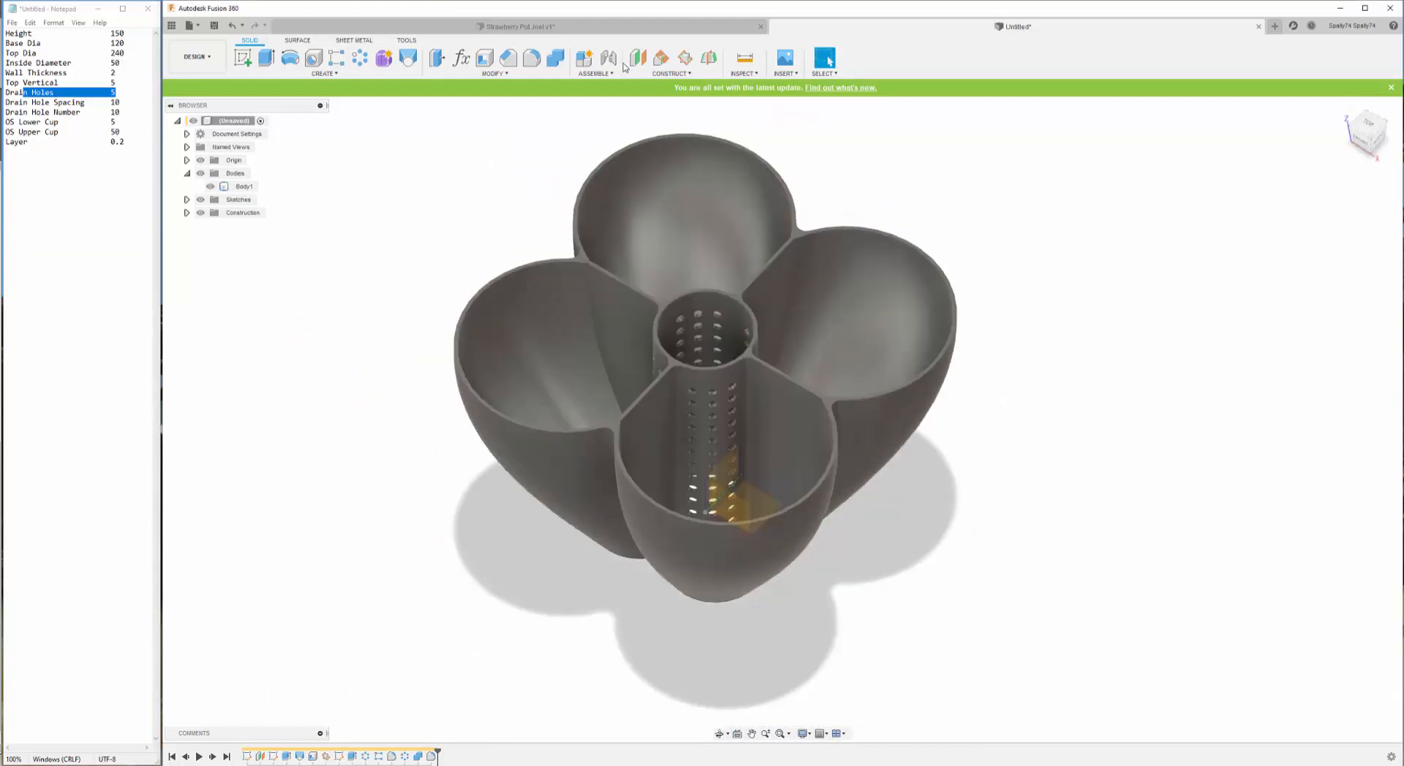
{"action": "left_click", "coordinate": [461, 57]}
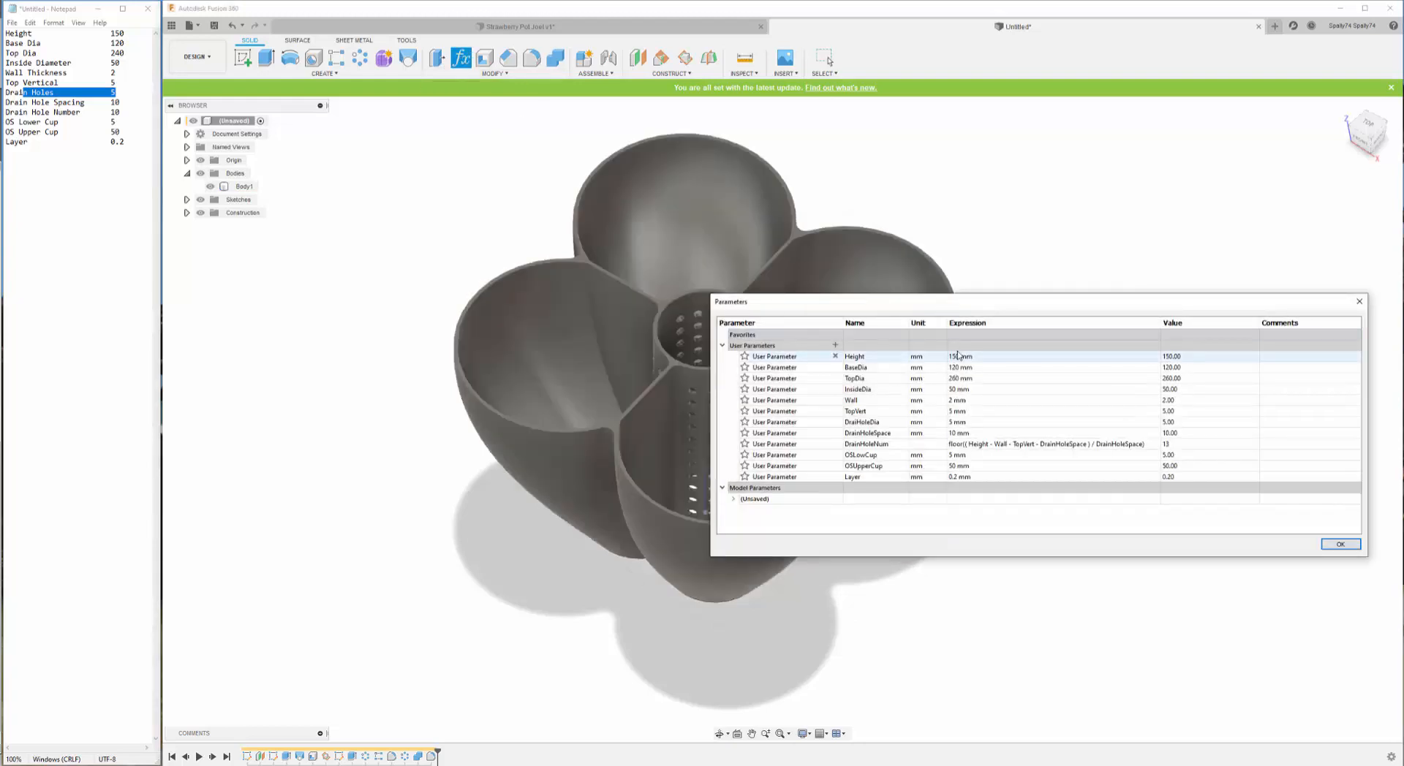
{"action": "double_click", "coordinate": [958, 357]}
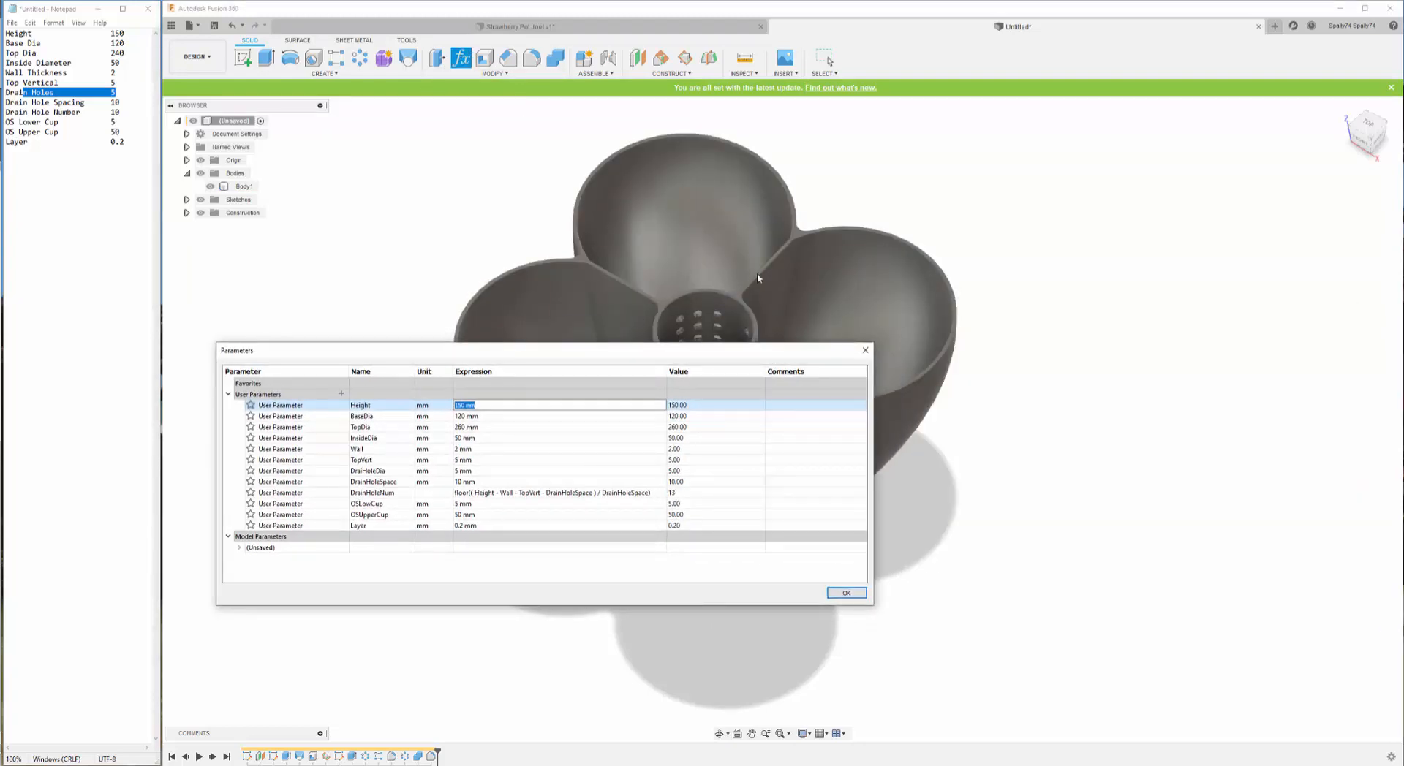
{"action": "scroll", "coordinate": [1097, 329], "scroll_direction": "down", "scroll_amount": 6}
{"action": "scroll", "coordinate": [1207, 377], "scroll_direction": "up", "scroll_amount": 3}
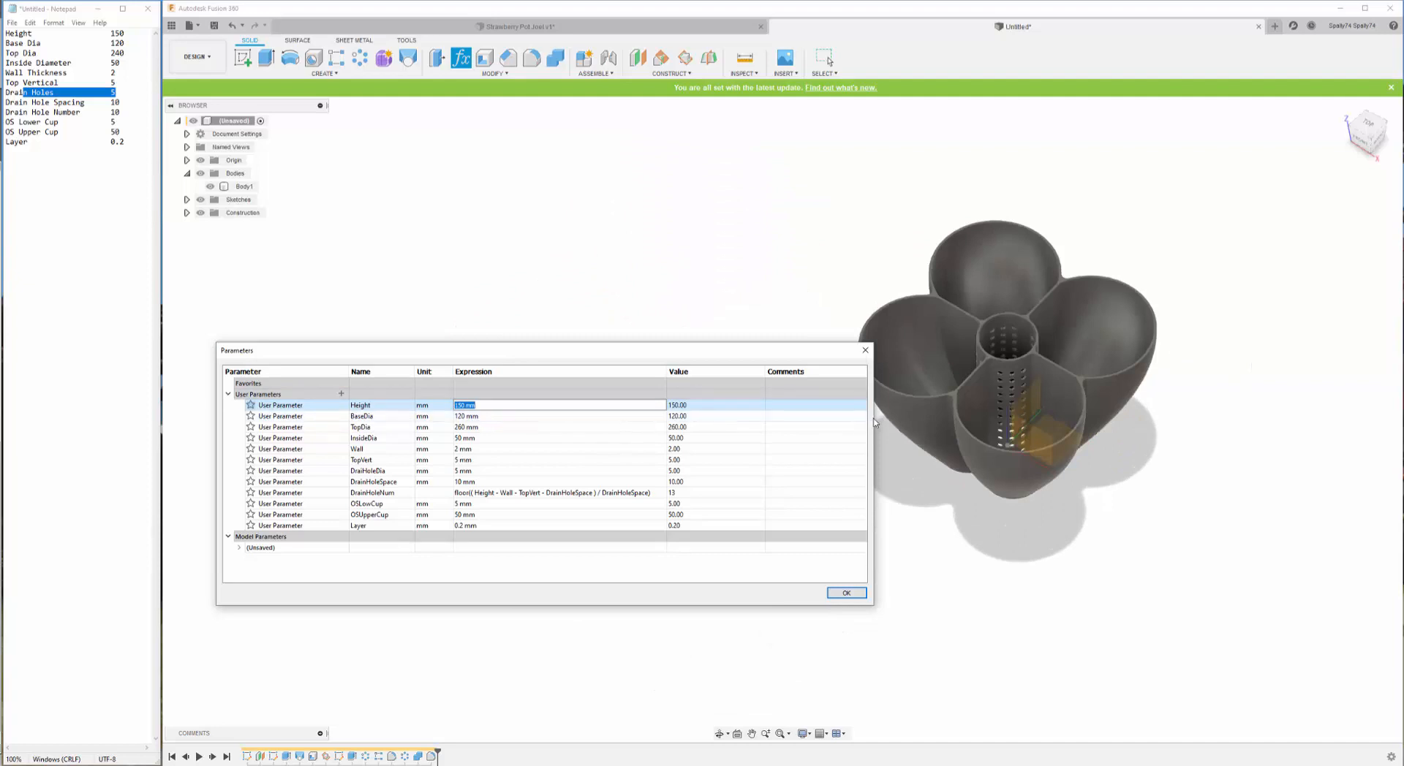
{"action": "left_click_drag", "start_coordinate": [876, 423], "coordinate": [653, 423]}
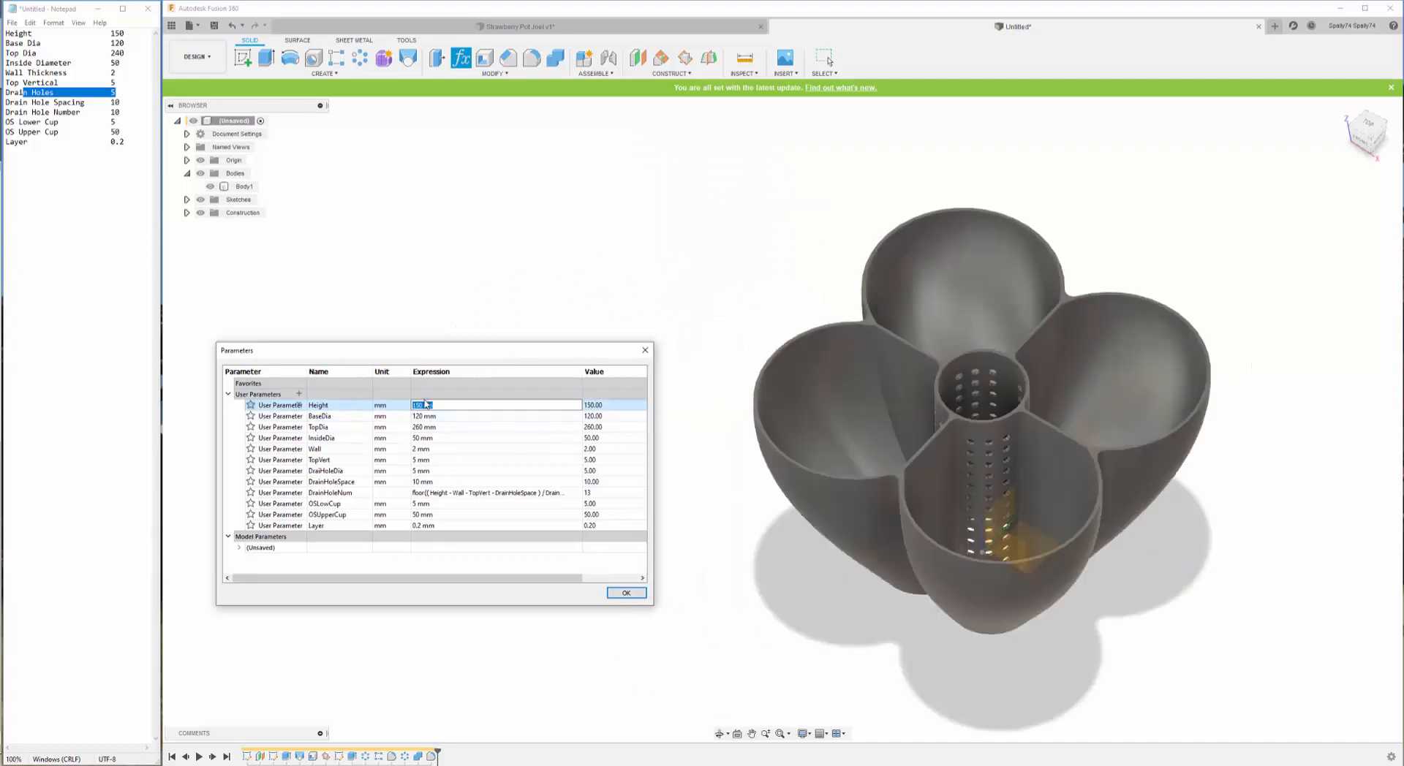
{"action": "type", "text": "120"}
{"action": "key", "text": "Return"}
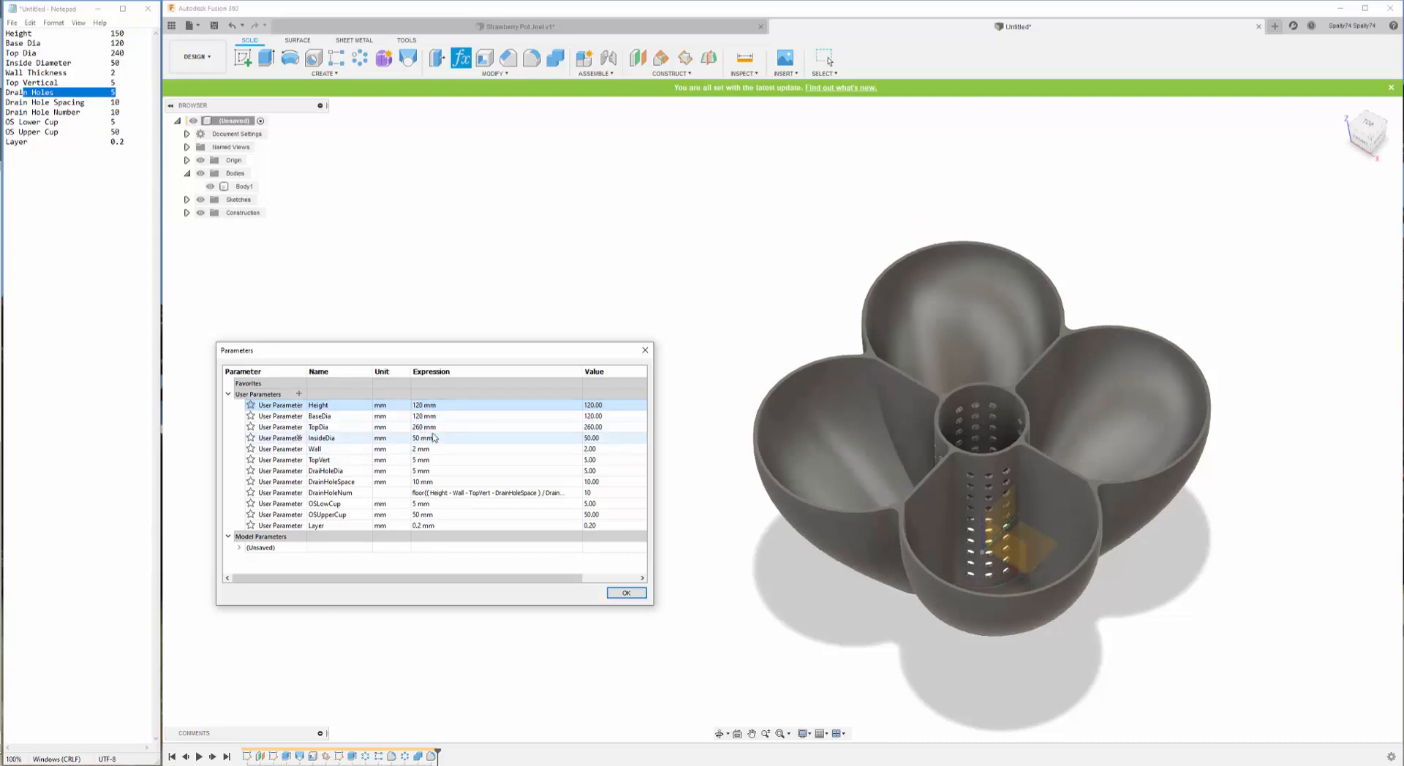
- Test the pot's shape with the TopDia parameter set to 300 mm
{"action": "left_click", "coordinate": [432, 430]}
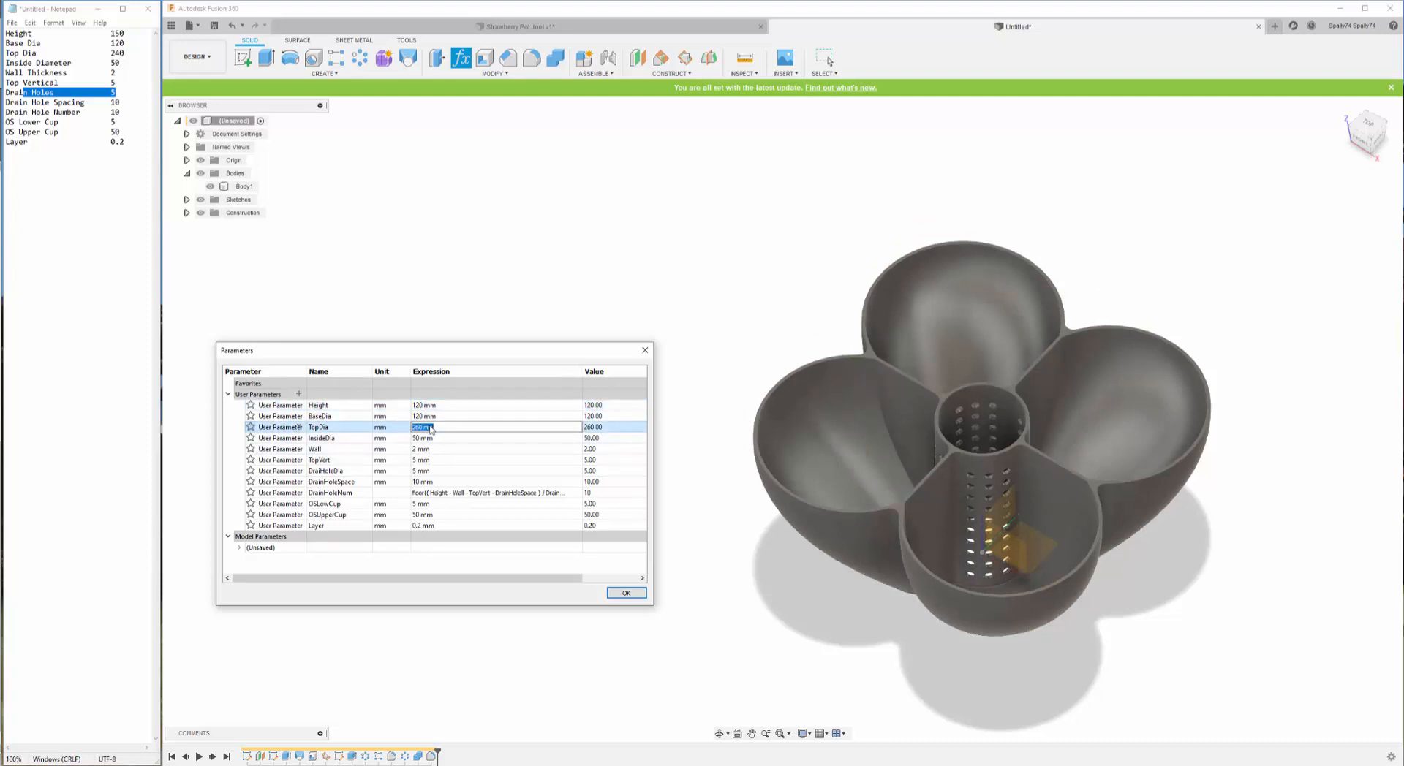
{"action": "type", "text": "300"}
{"action": "key", "text": "Return"}
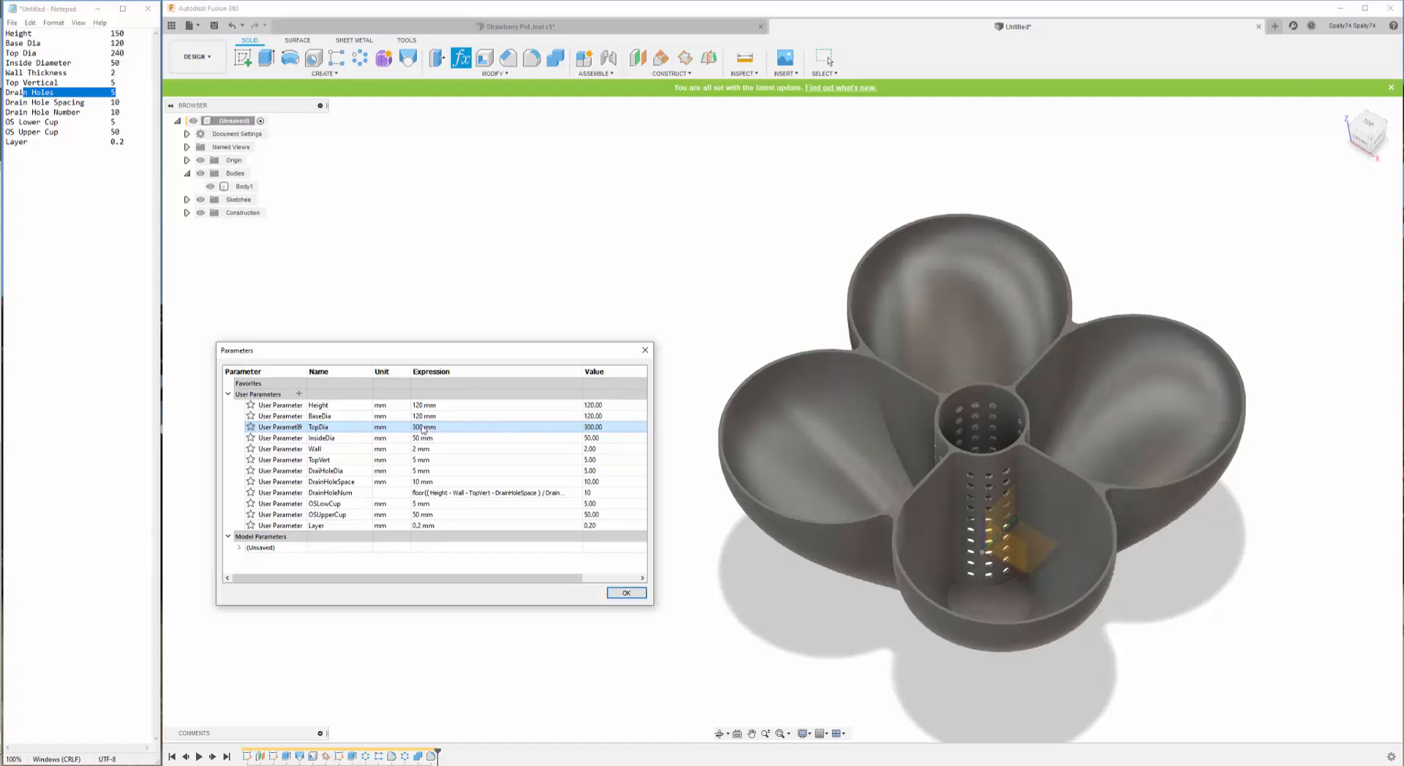
- Set the TopDia parameter to 240 mm
{"action": "left_click", "coordinate": [423, 428]}
{"action": "type", "text": "240"}
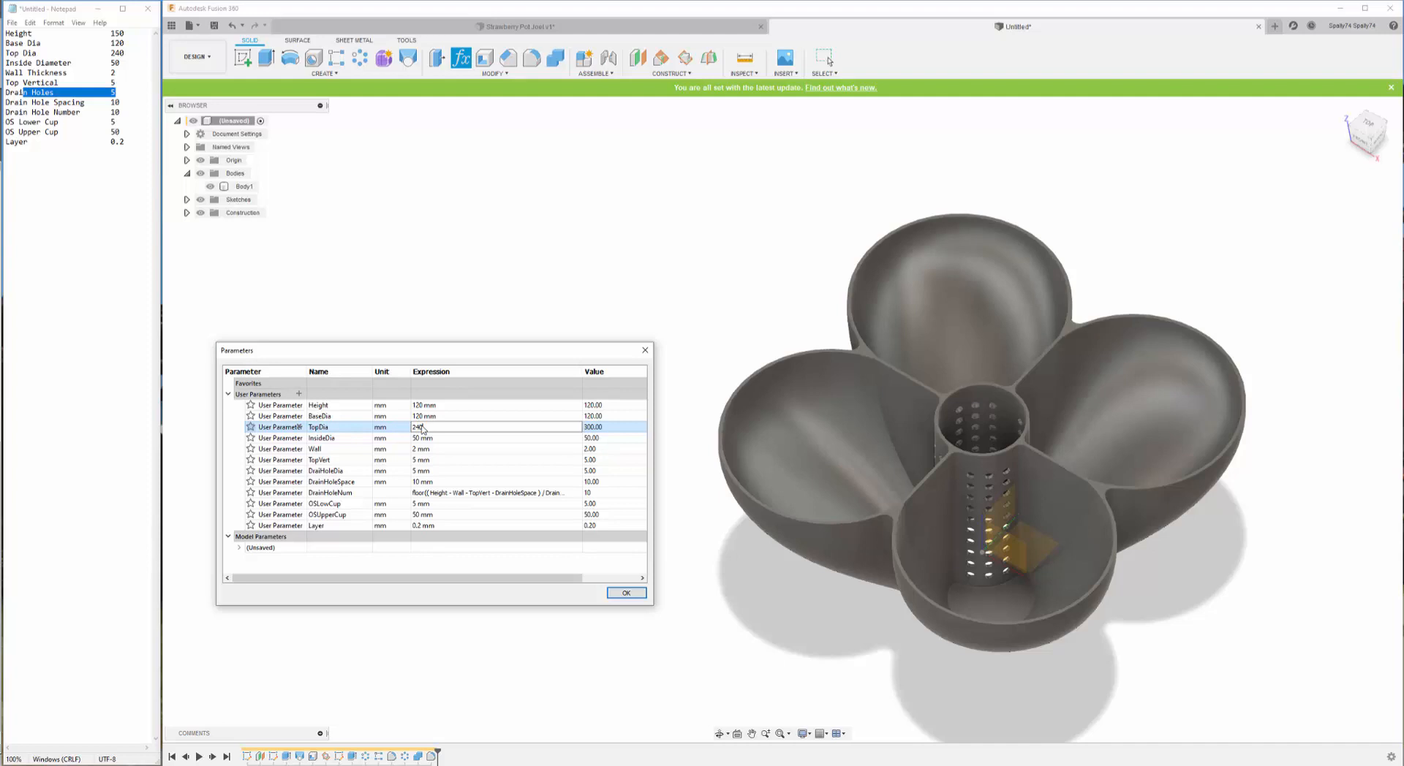
{"action": "key", "text": "Return"}
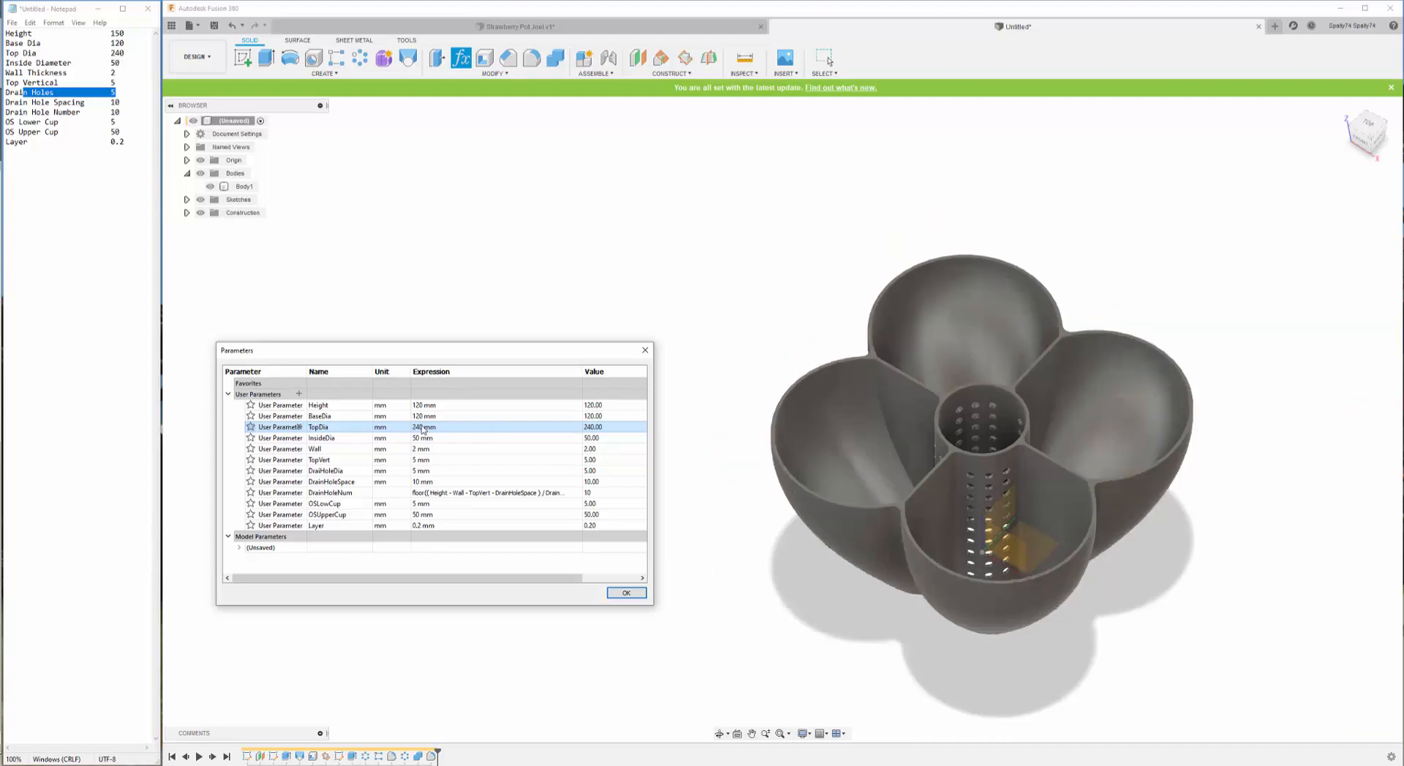
- Test the pot's shape with the BaseDia parameter at 100 mm, and return it to 120 mm
{"action": "left_click", "coordinate": [424, 417]}
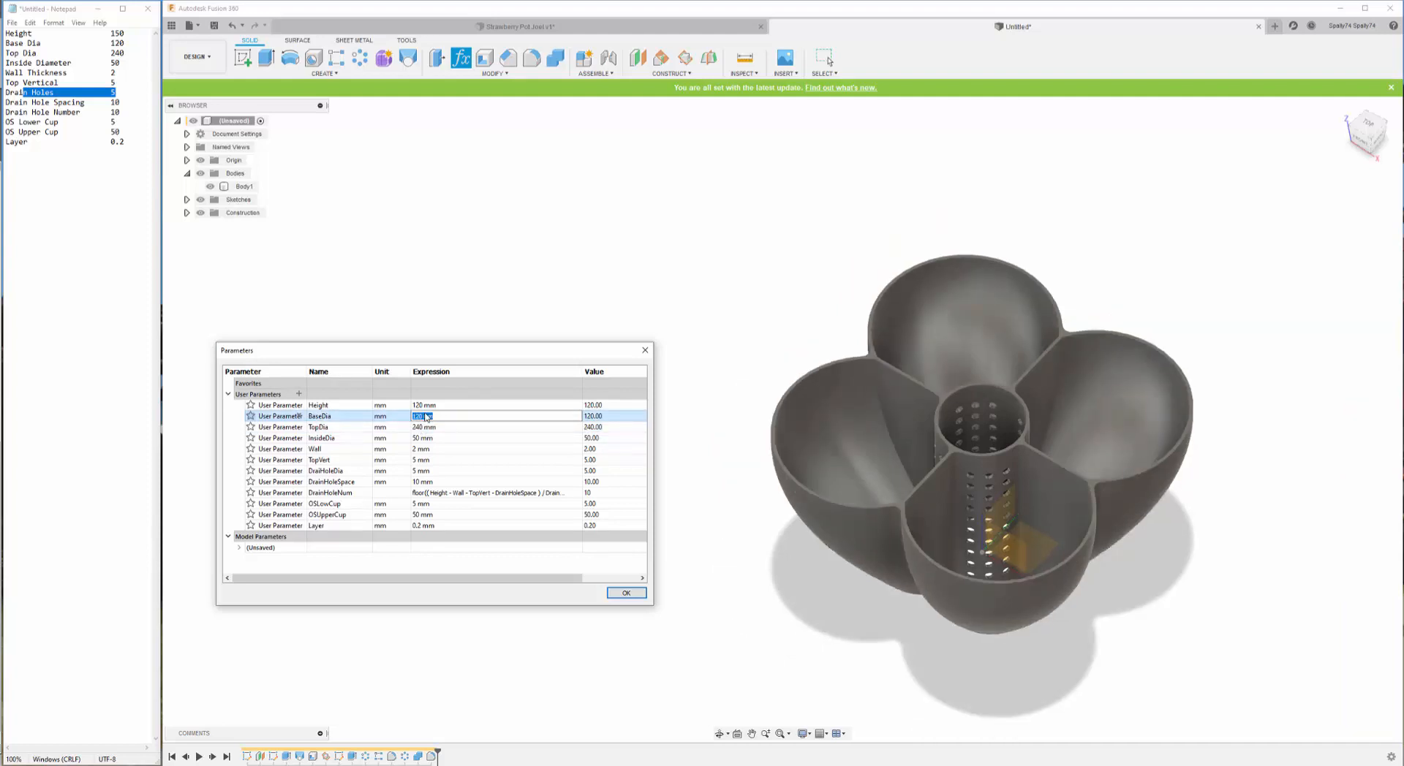
{"action": "type", "text": "100"}
{"action": "key", "text": "Return"}
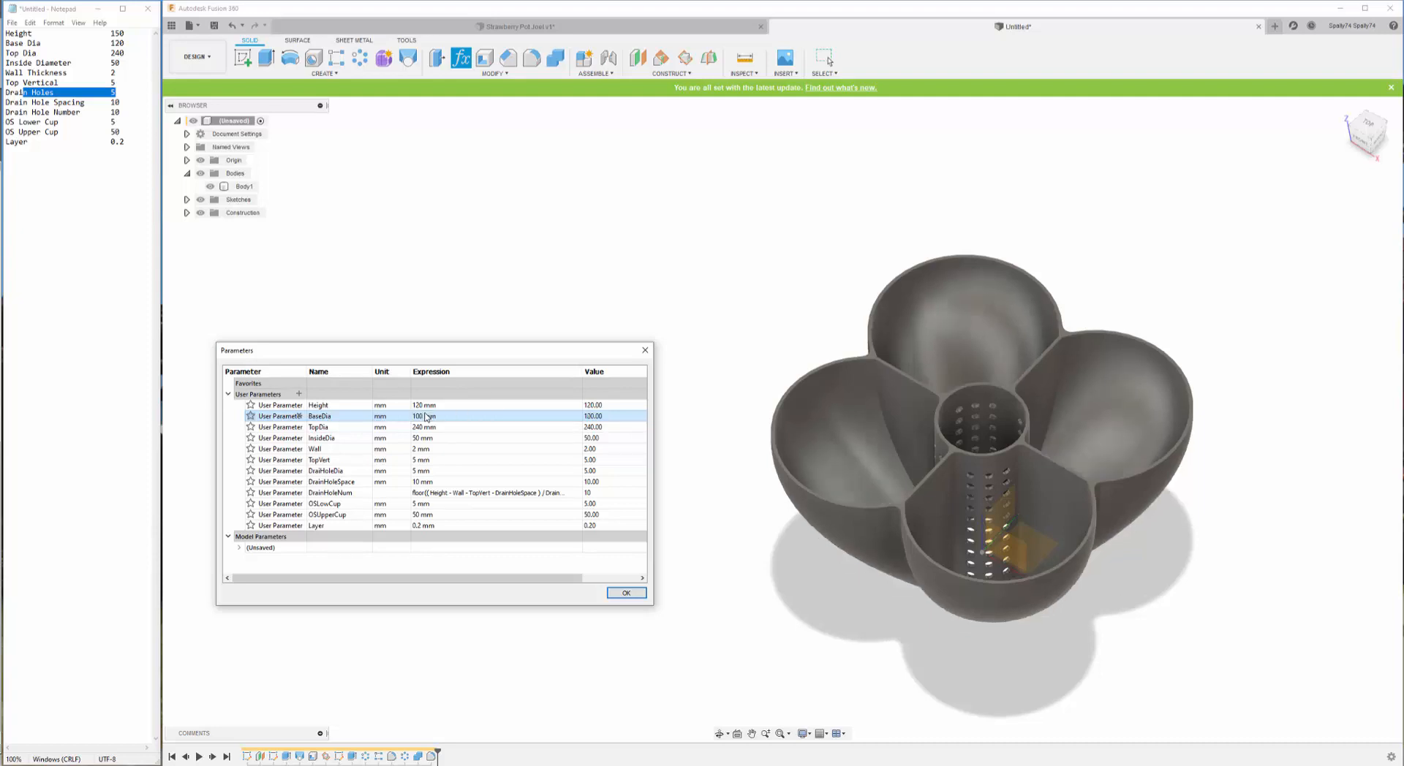
{"action": "left_click", "coordinate": [426, 417]}
{"action": "type", "text": "1"}
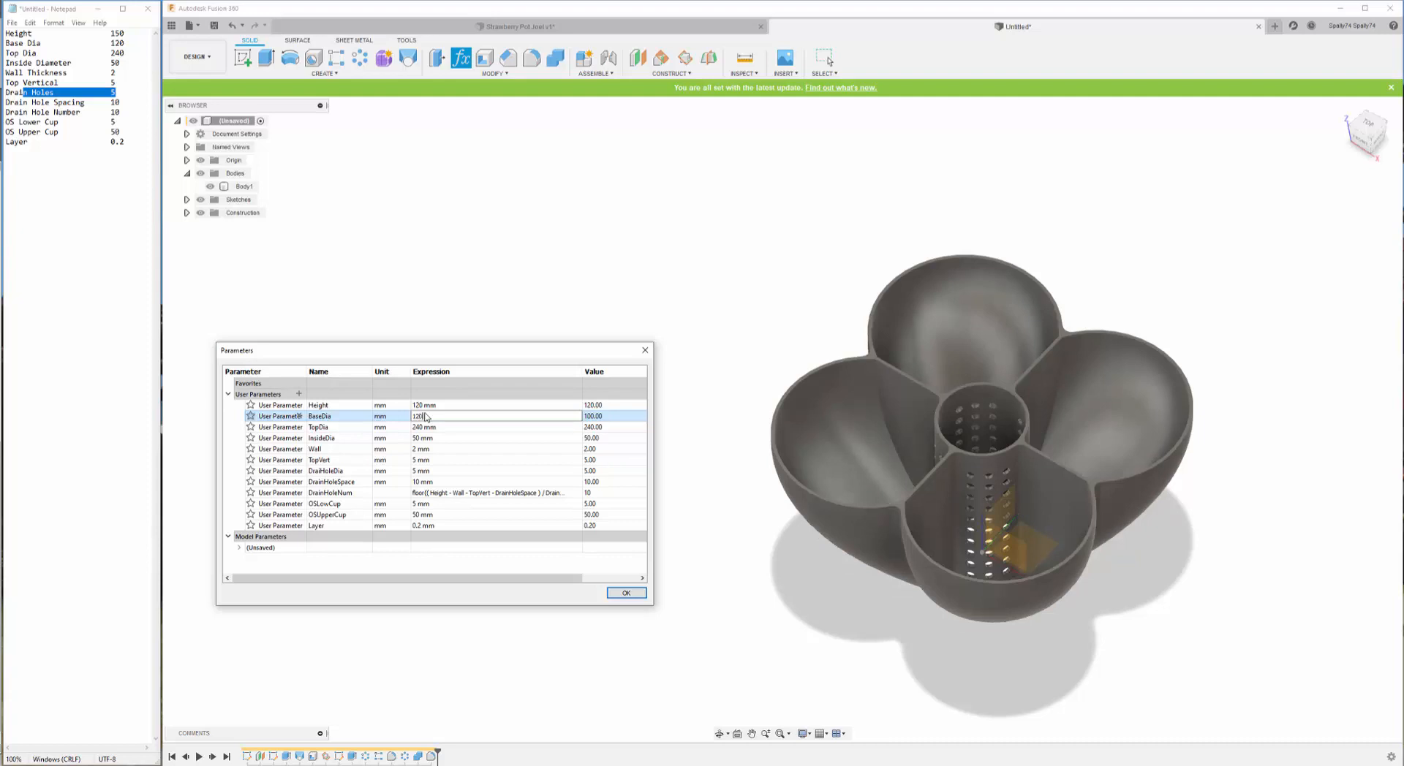
{"action": "type", "text": "20"}
{"action": "key", "text": "Return"}
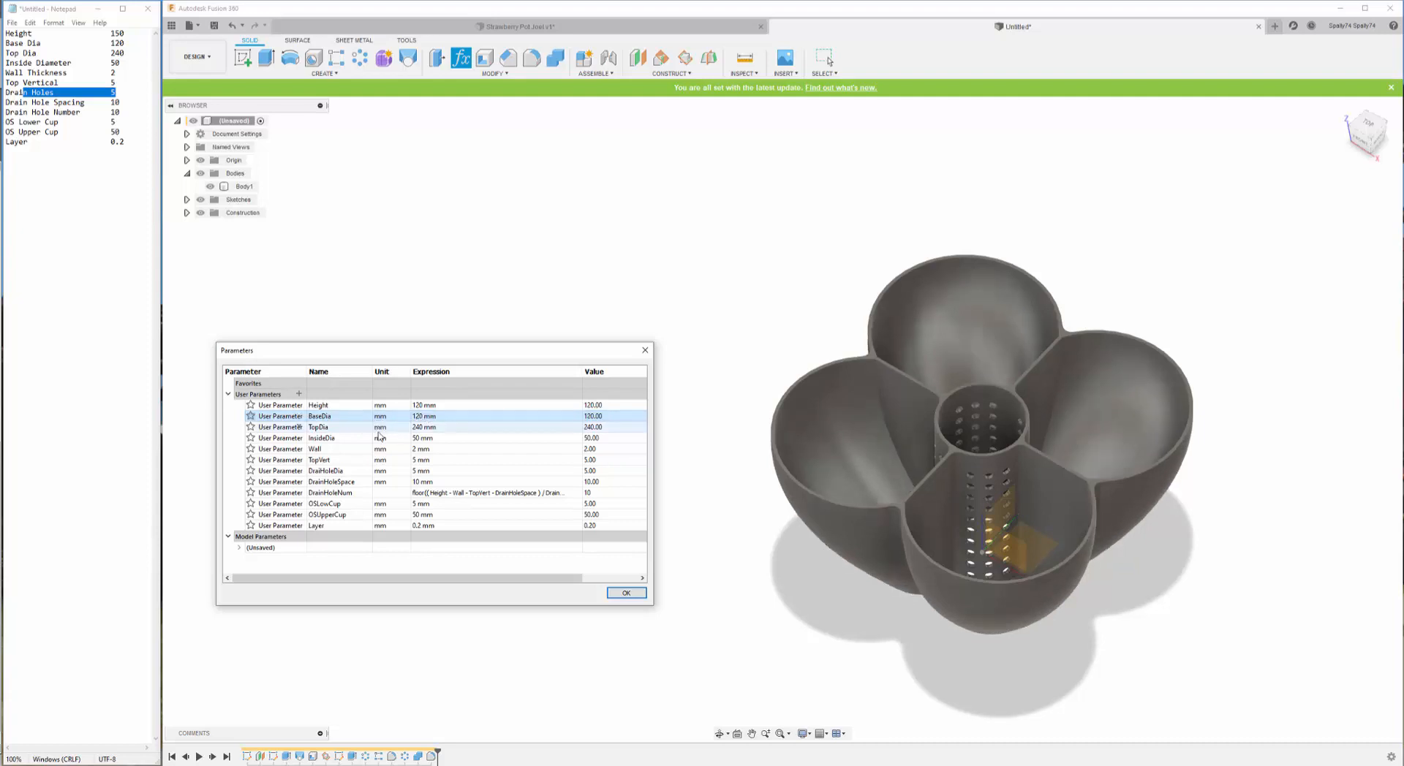
- Test the centre tube with the InsideDia parameter at 60 mm, and return it to 50 mm
{"action": "left_click", "coordinate": [414, 438]}
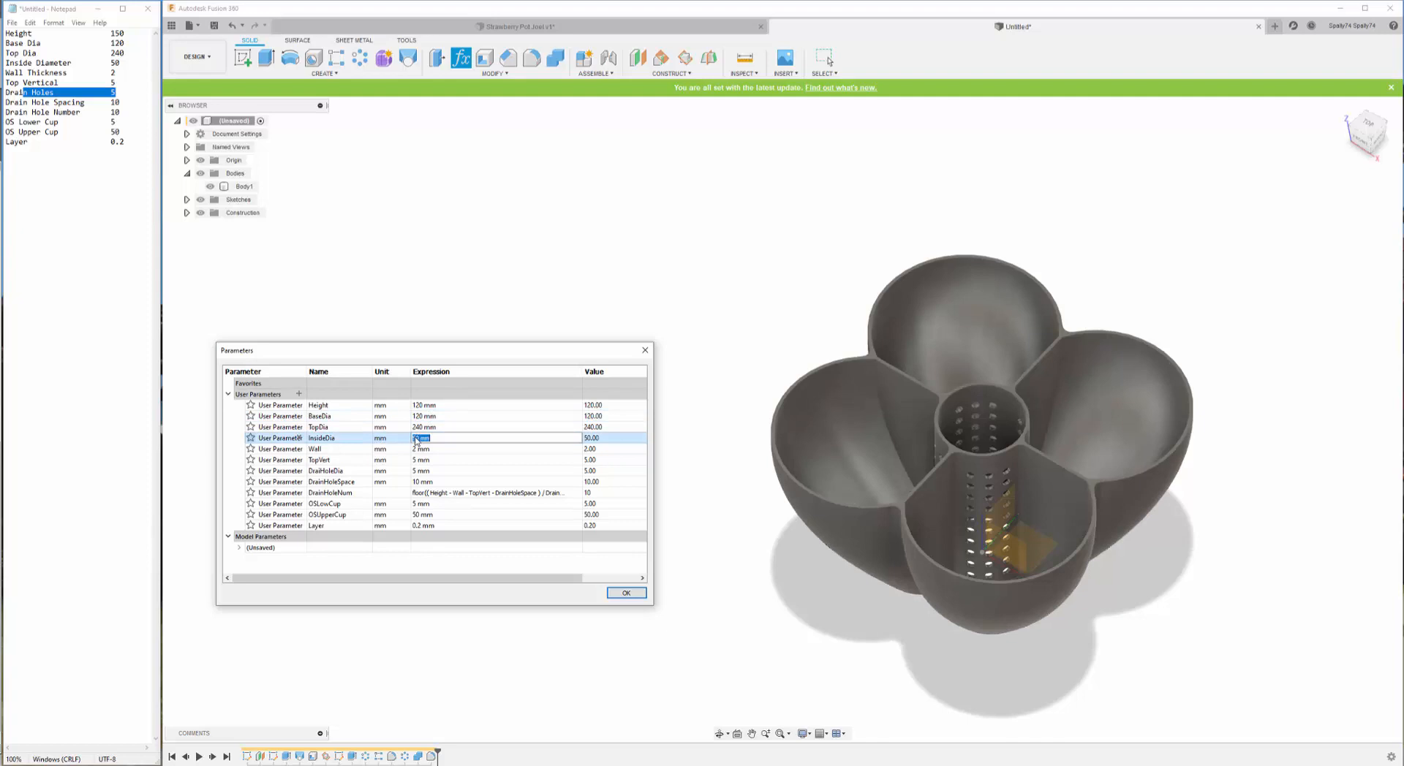
{"action": "type", "text": "5"}
{"action": "key", "text": "Return"}
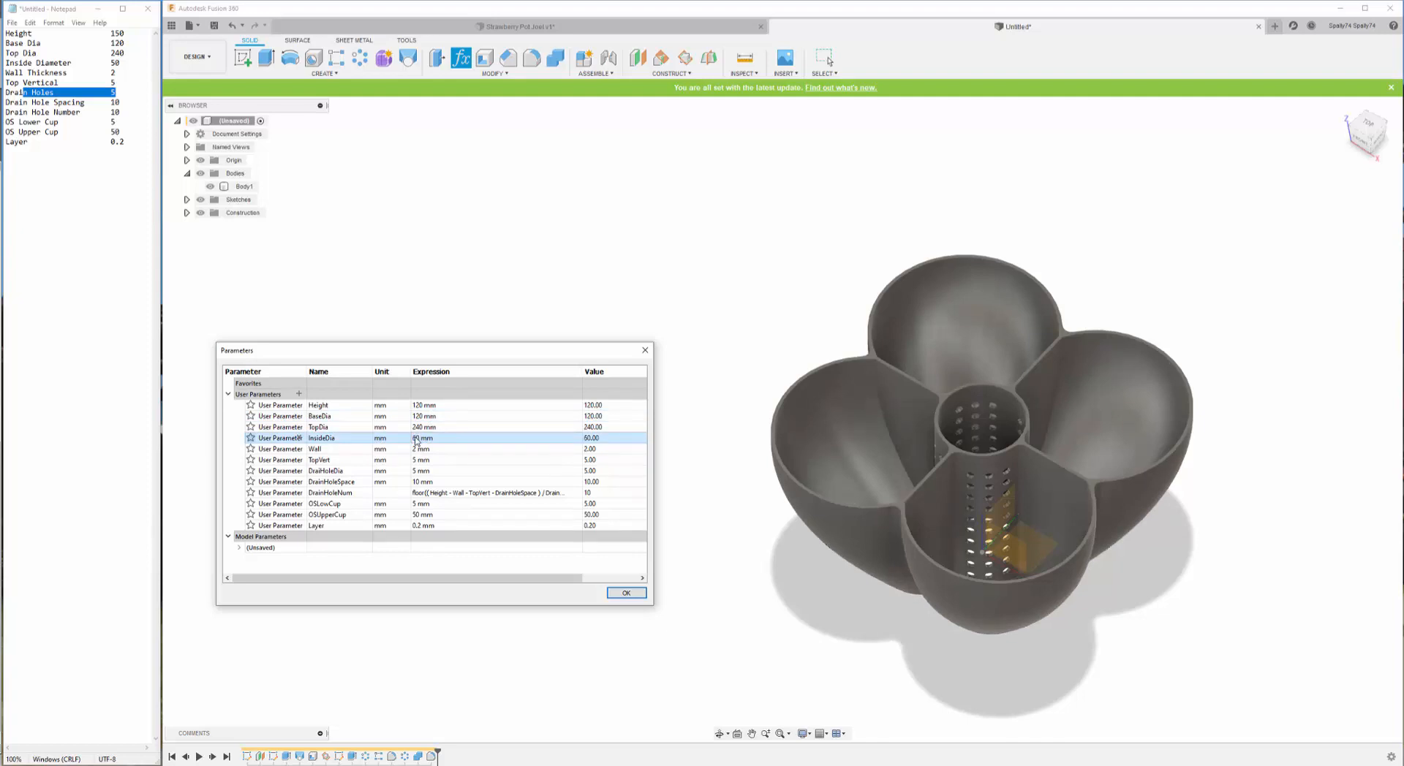
{"action": "left_click", "coordinate": [416, 438]}
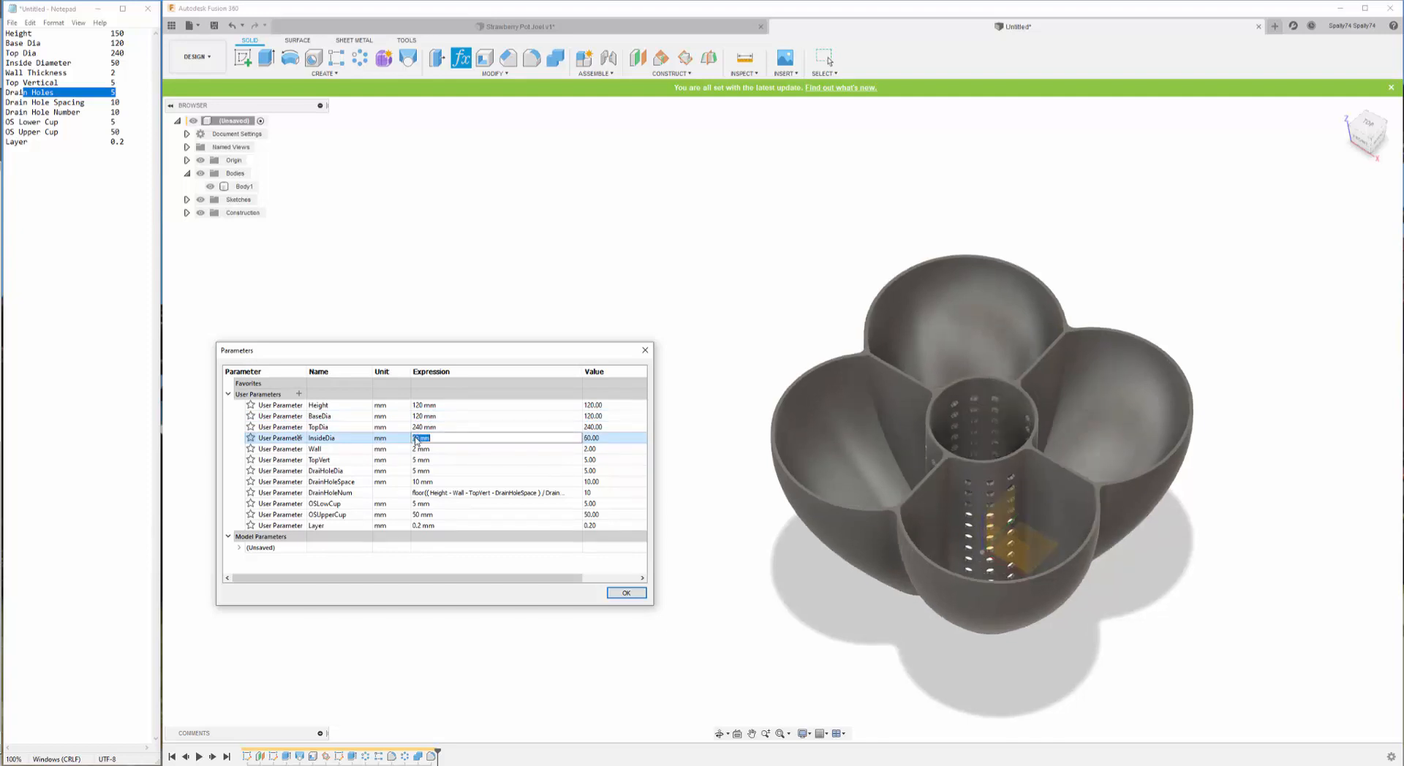
{"action": "type", "text": "50"}
{"action": "key", "text": "Return"}
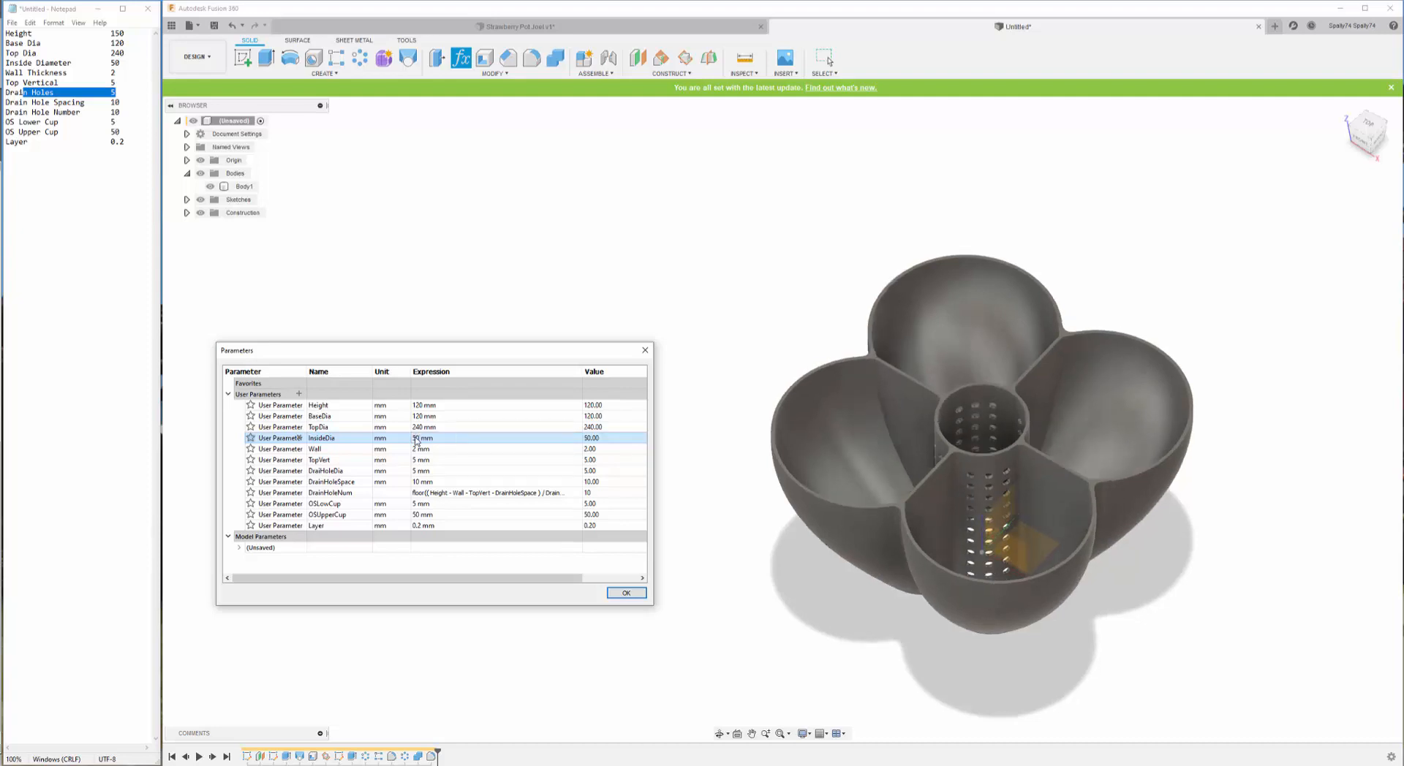
- Set the DrainHoleSpace parameter to 15 mm
{"action": "left_click", "coordinate": [422, 482]}
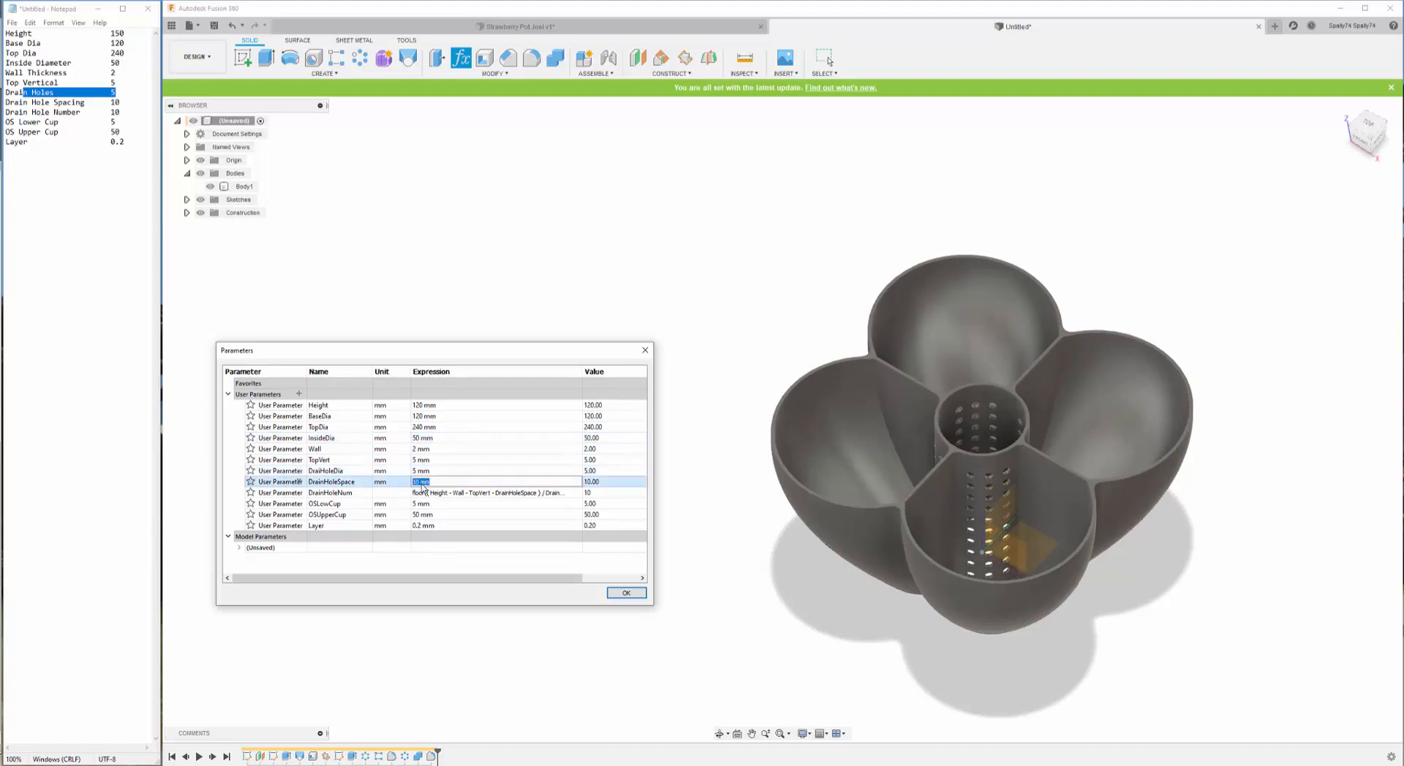
{"action": "type", "text": "15"}
{"action": "key", "text": "Return"}
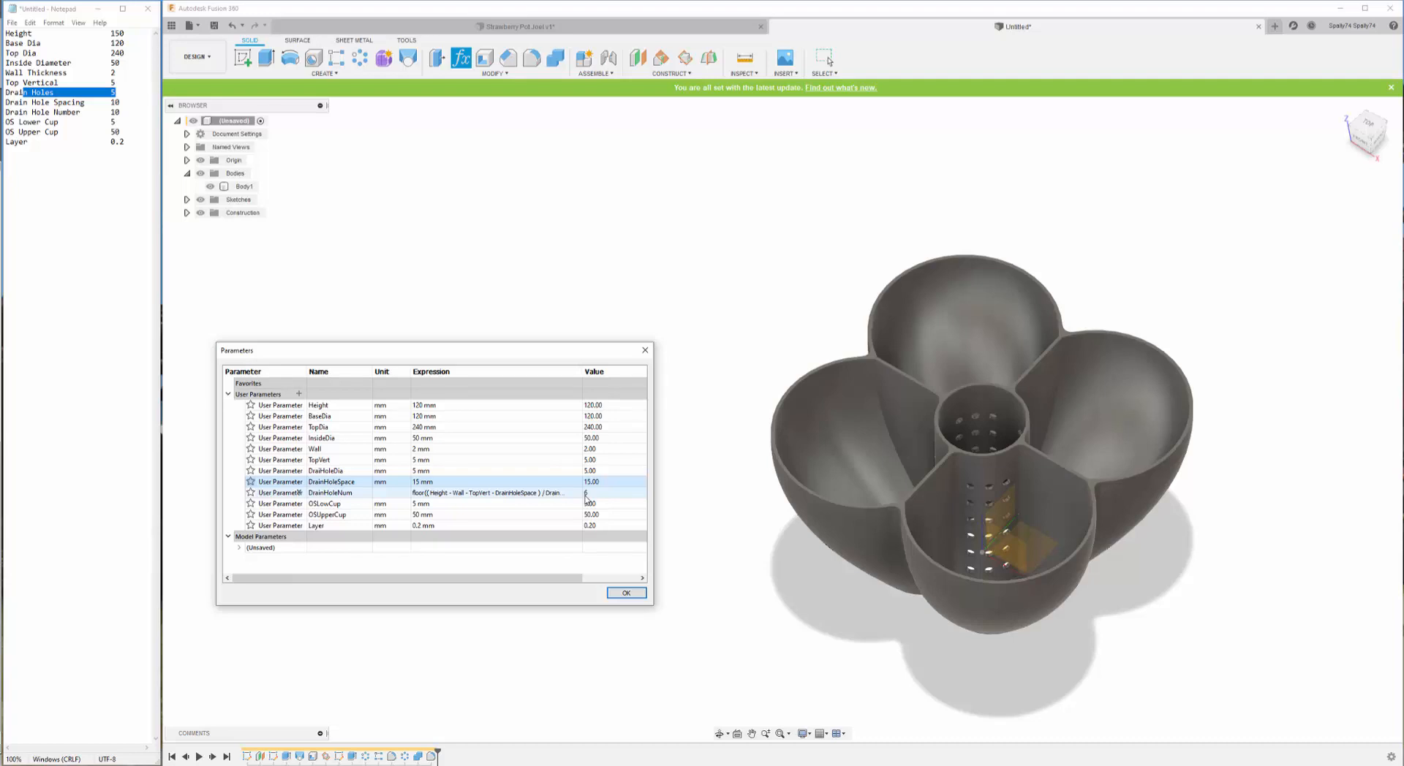
- Try the DraiHoleDia parameter at 8 mm, return it to 5 mm, and close the Parameters dialog
{"action": "double_click", "coordinate": [444, 474]}
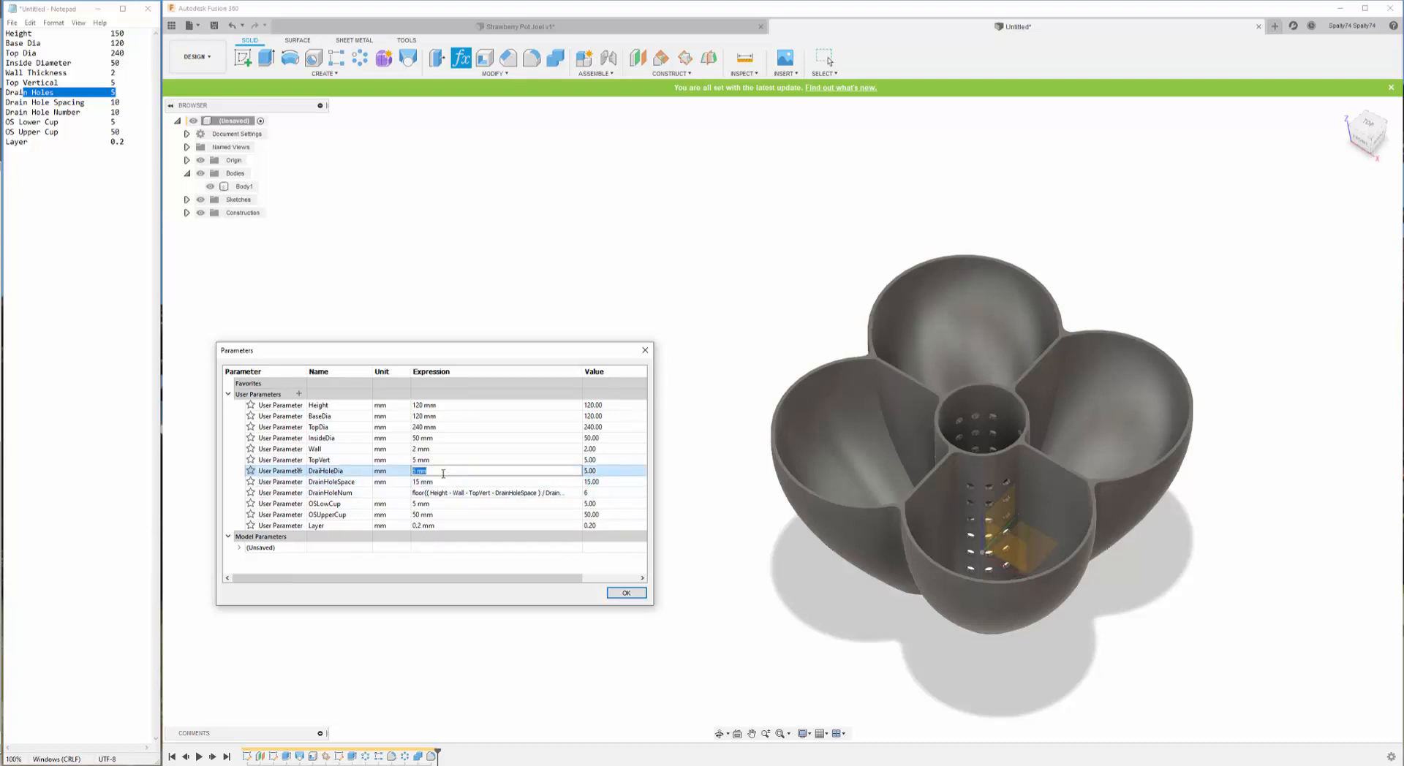
{"action": "type", "text": "8"}
{"action": "key", "text": "Return"}
{"action": "double_click", "coordinate": [443, 476]}
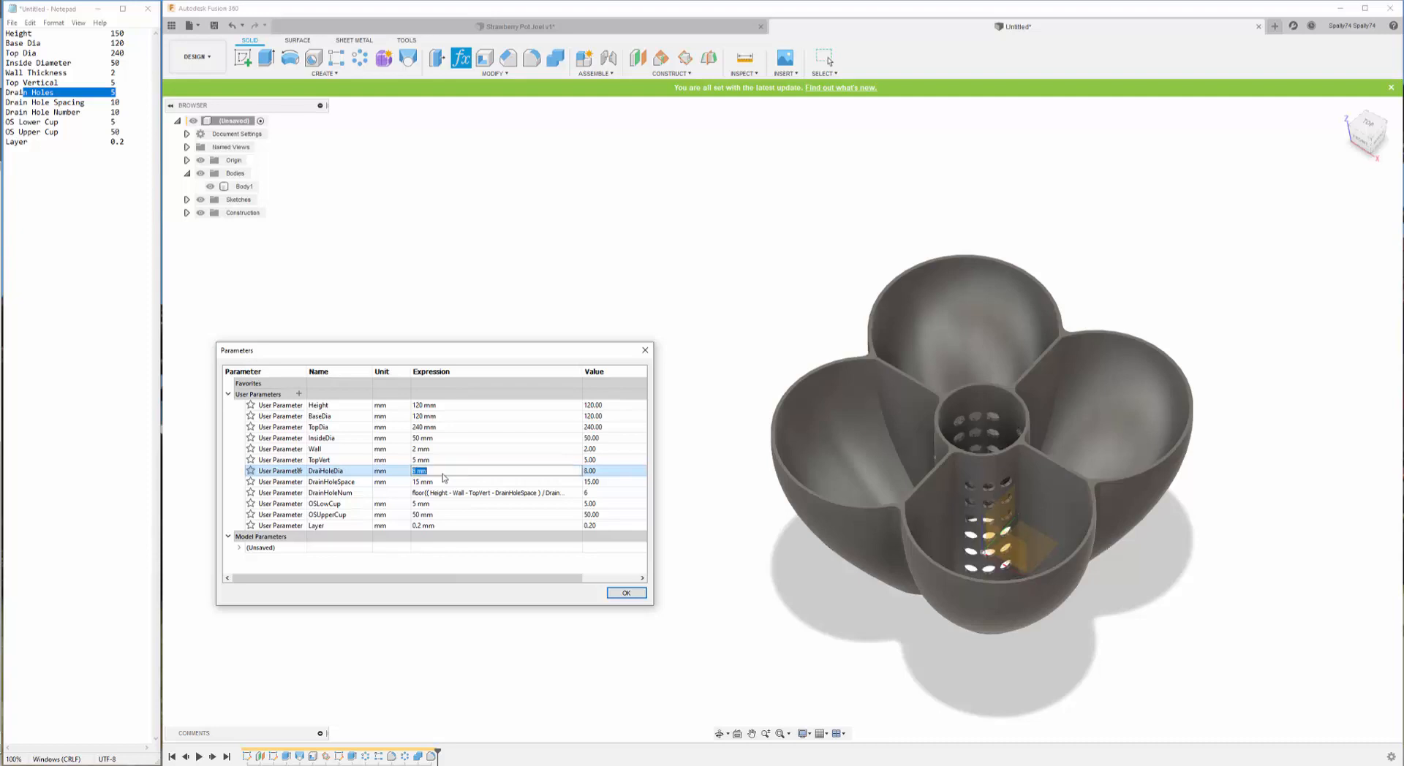
{"action": "key", "text": "Return"}
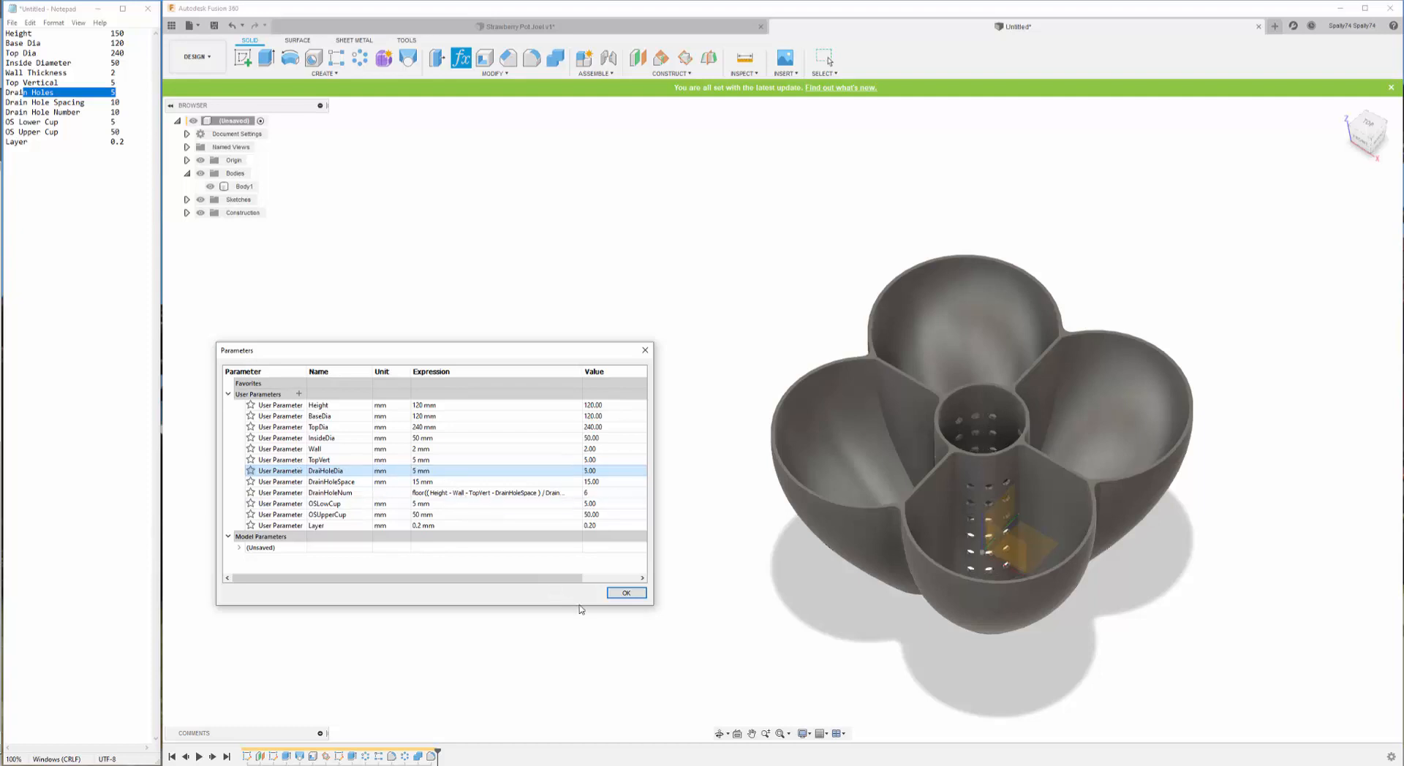
{"action": "left_click", "coordinate": [626, 593]}
- Examine the drain holes in the centre tube and the inside of the cups from above
{"action": "scroll", "coordinate": [476, 549], "scroll_direction": "down", "scroll_amount": 2}
{"action": "scroll", "coordinate": [875, 584], "scroll_direction": "up", "scroll_amount": 2}
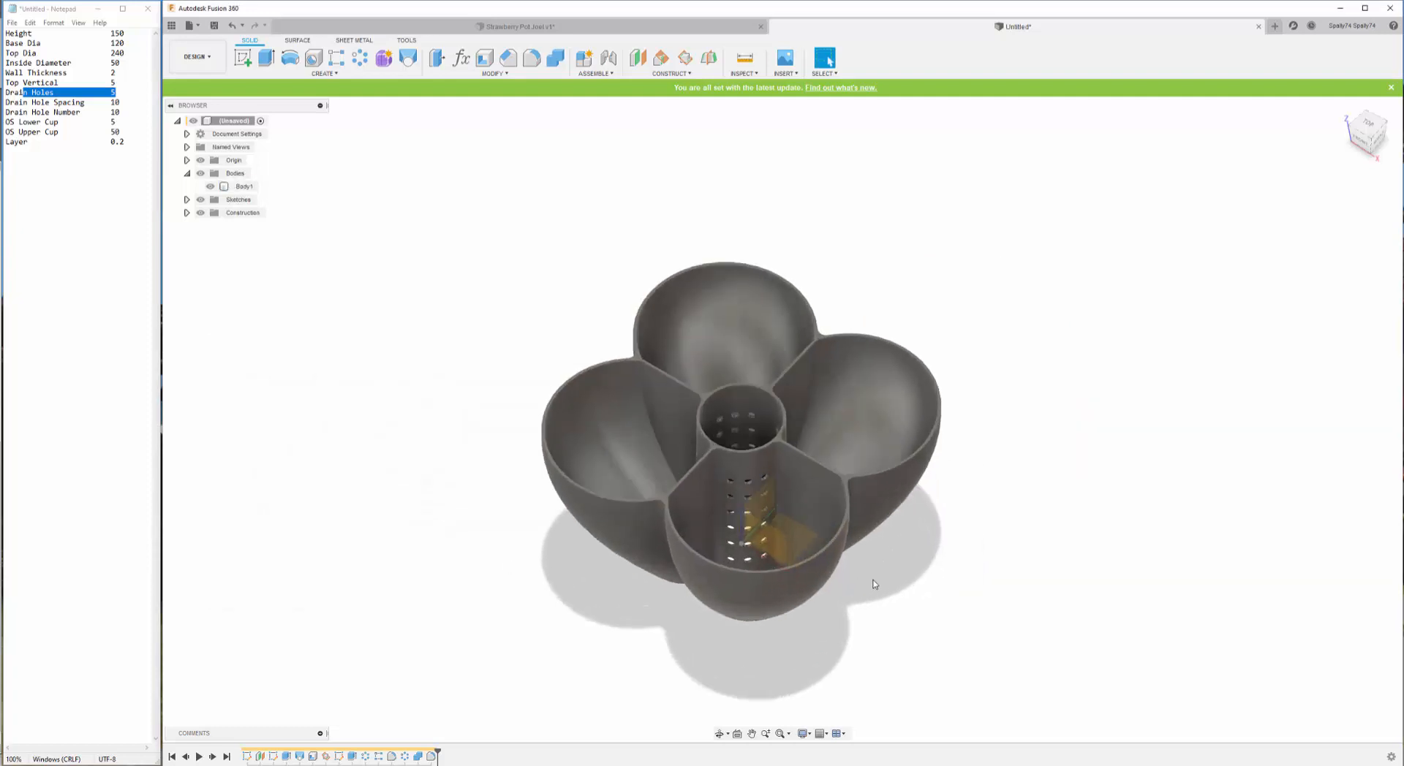
{"action": "left_click", "coordinate": [721, 733]}
{"action": "left_click_drag", "start_coordinate": [730, 689], "coordinate": [766, 571]}
{"action": "scroll", "coordinate": [745, 424], "scroll_direction": "up", "scroll_amount": 3}
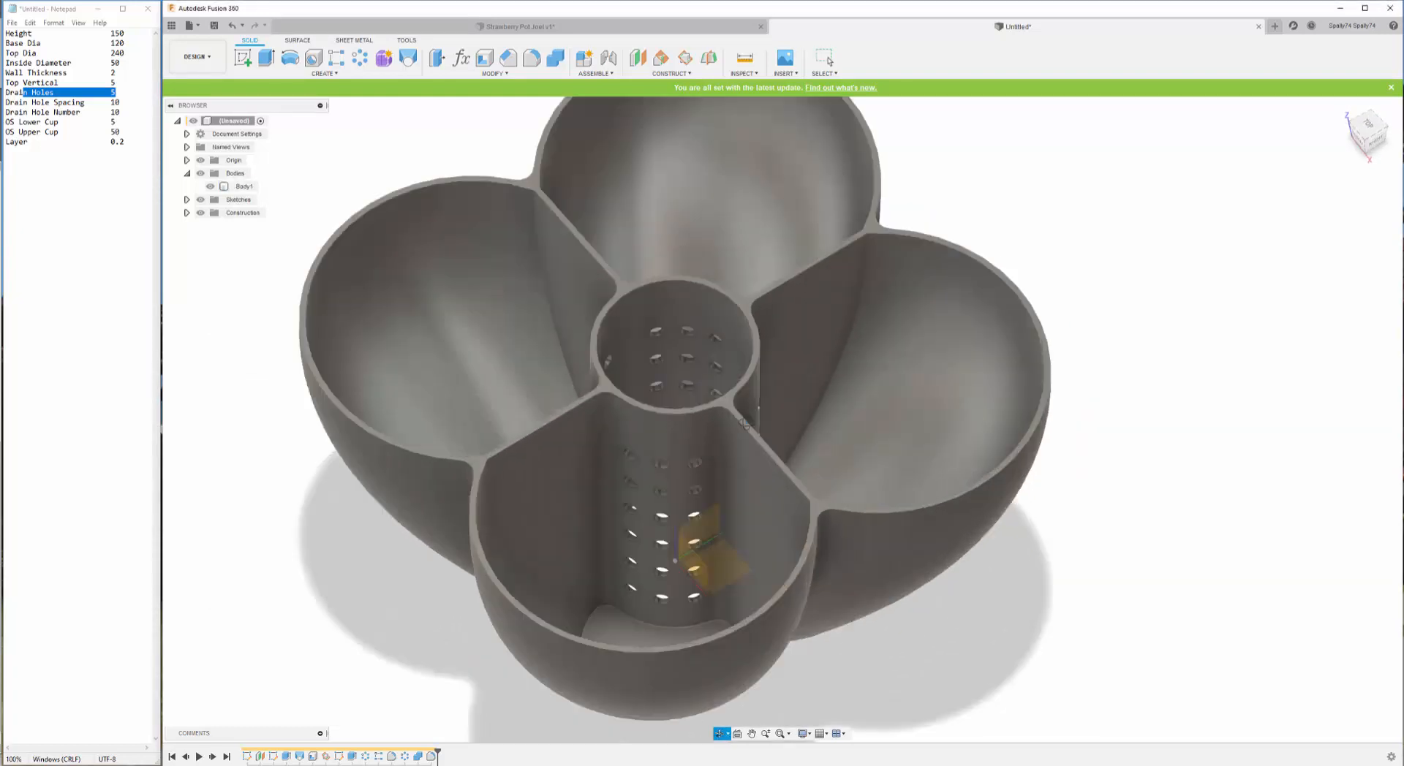
{"action": "scroll", "coordinate": [745, 424], "scroll_direction": "up", "scroll_amount": 3}
{"action": "scroll", "coordinate": [739, 419], "scroll_direction": "down", "scroll_amount": 4}
{"action": "scroll", "coordinate": [727, 411], "scroll_direction": "up", "scroll_amount": 4}
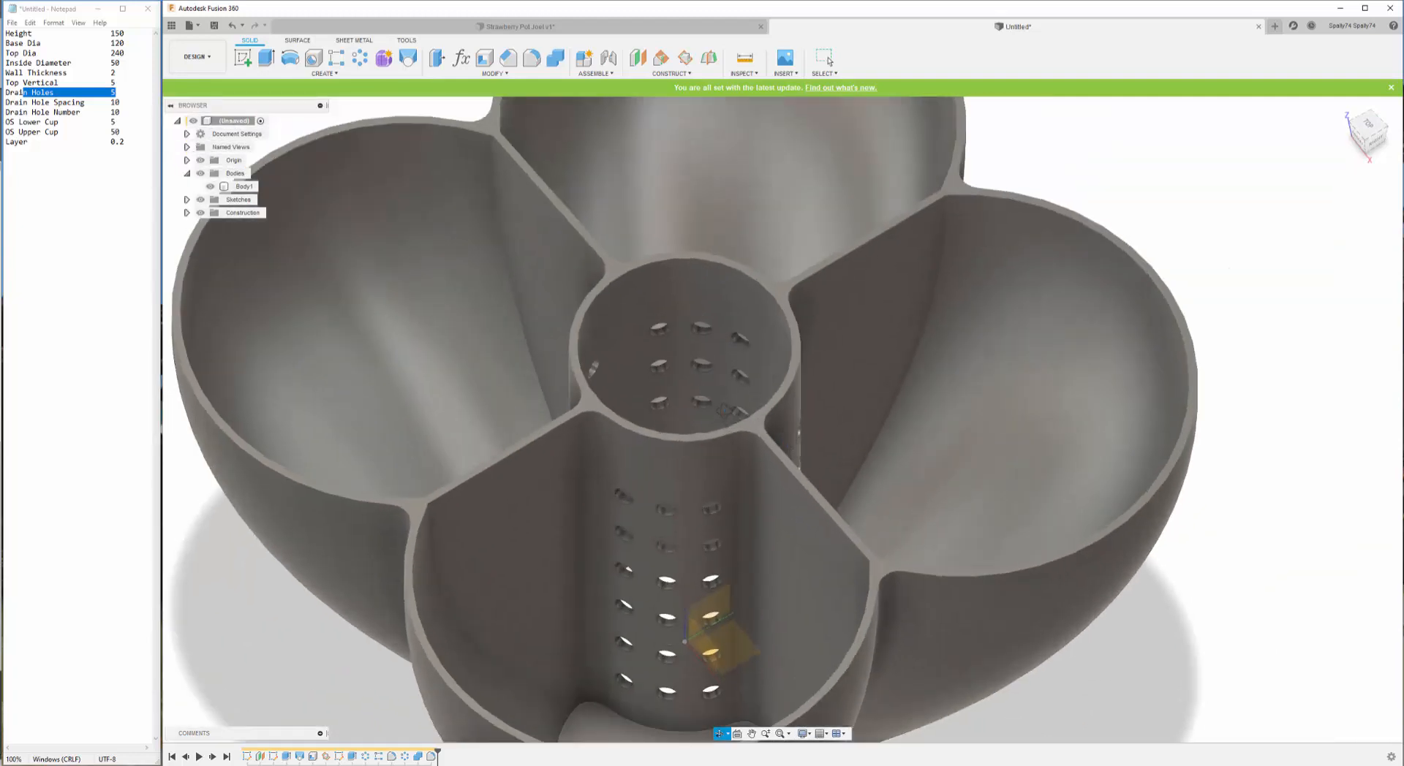
{"action": "scroll", "coordinate": [724, 411], "scroll_direction": "up", "scroll_amount": 1}
{"action": "key", "text": "Escape"}
{"action": "scroll", "coordinate": [777, 461], "scroll_direction": "down", "scroll_amount": 3}
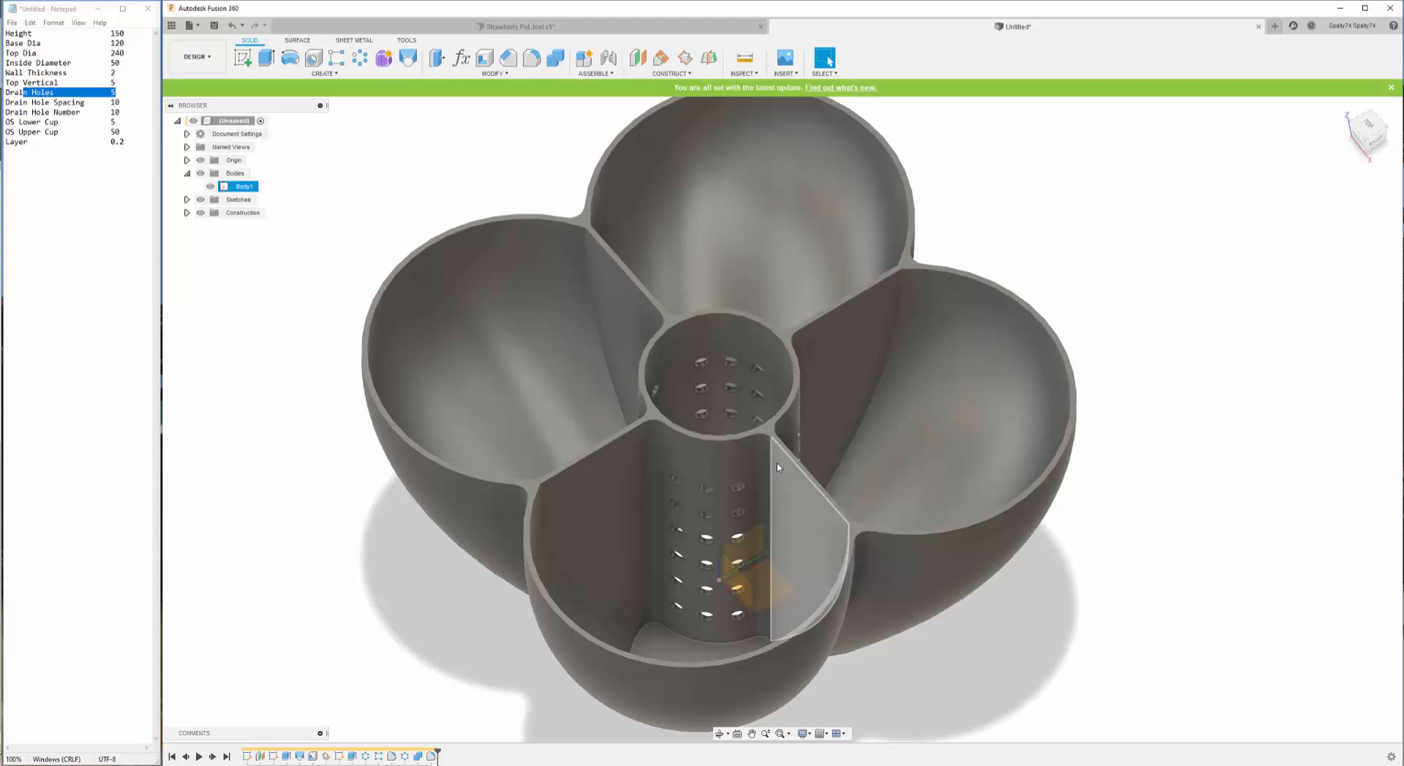
{"action": "scroll", "coordinate": [771, 463], "scroll_direction": "down", "scroll_amount": 3}
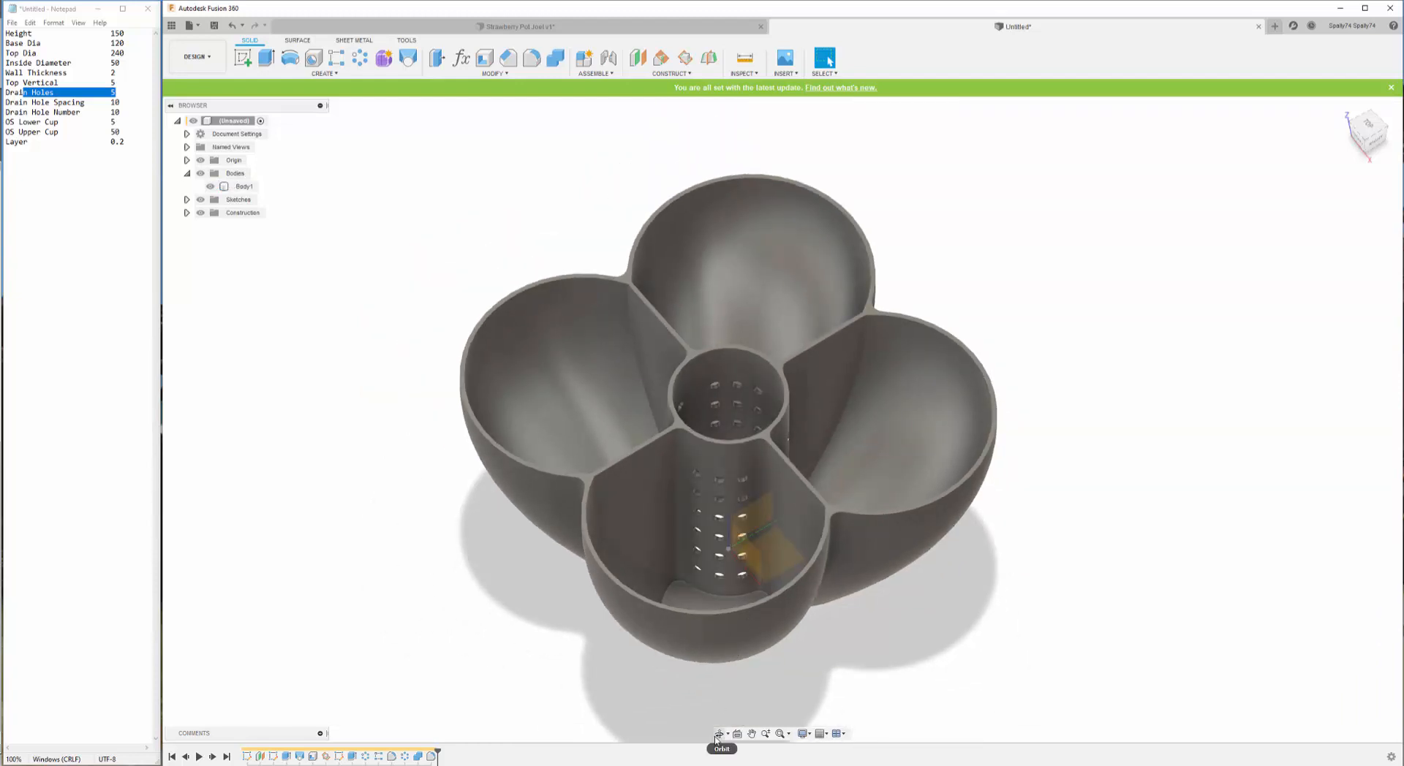
{"action": "left_click", "coordinate": [735, 468]}
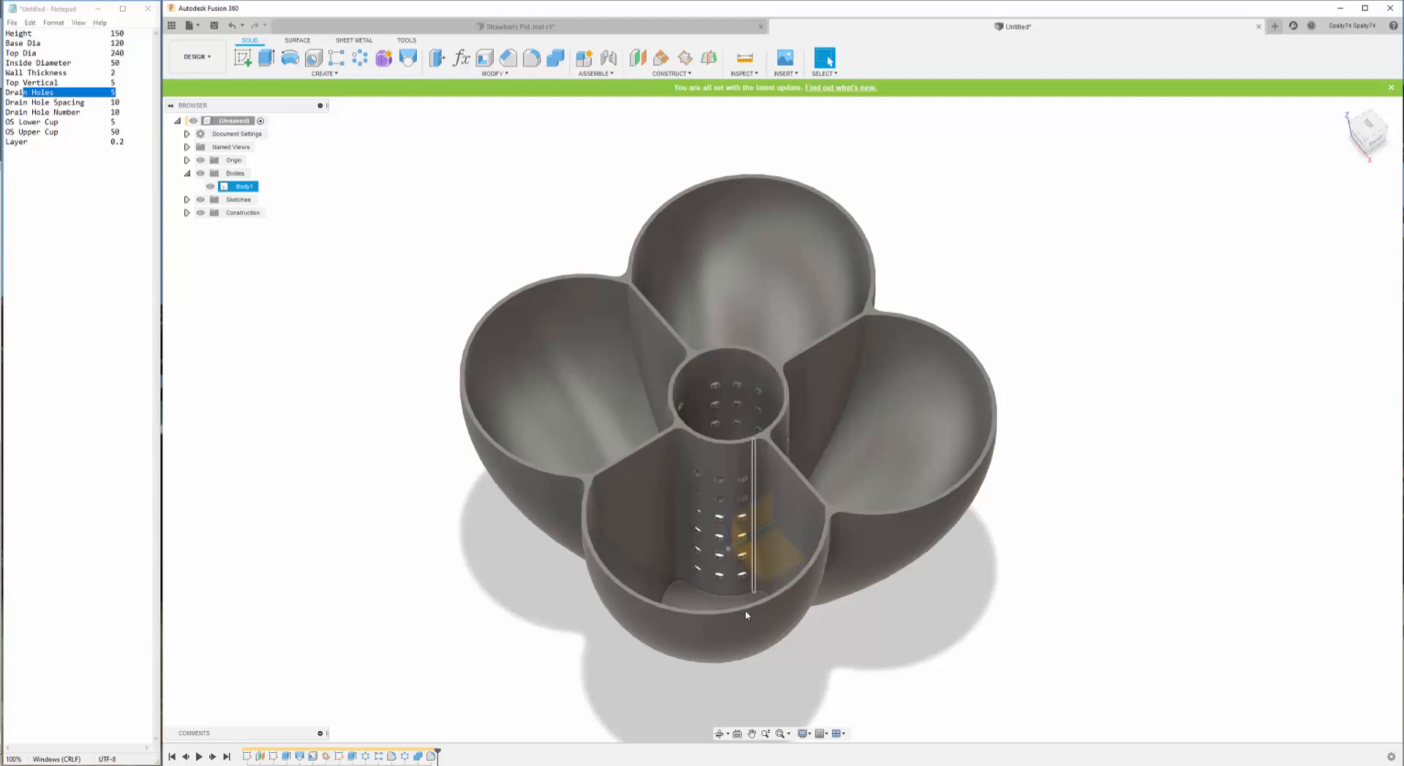
- Create a sketch on the flat underside face of the pot
{"action": "left_click", "coordinate": [719, 737]}
{"action": "left_click_drag", "start_coordinate": [723, 684], "coordinate": [735, 508]}
{"action": "scroll", "coordinate": [785, 344], "scroll_direction": "up", "scroll_amount": 3}
{"action": "key", "text": "Escape"}
{"action": "left_click", "coordinate": [785, 316]}
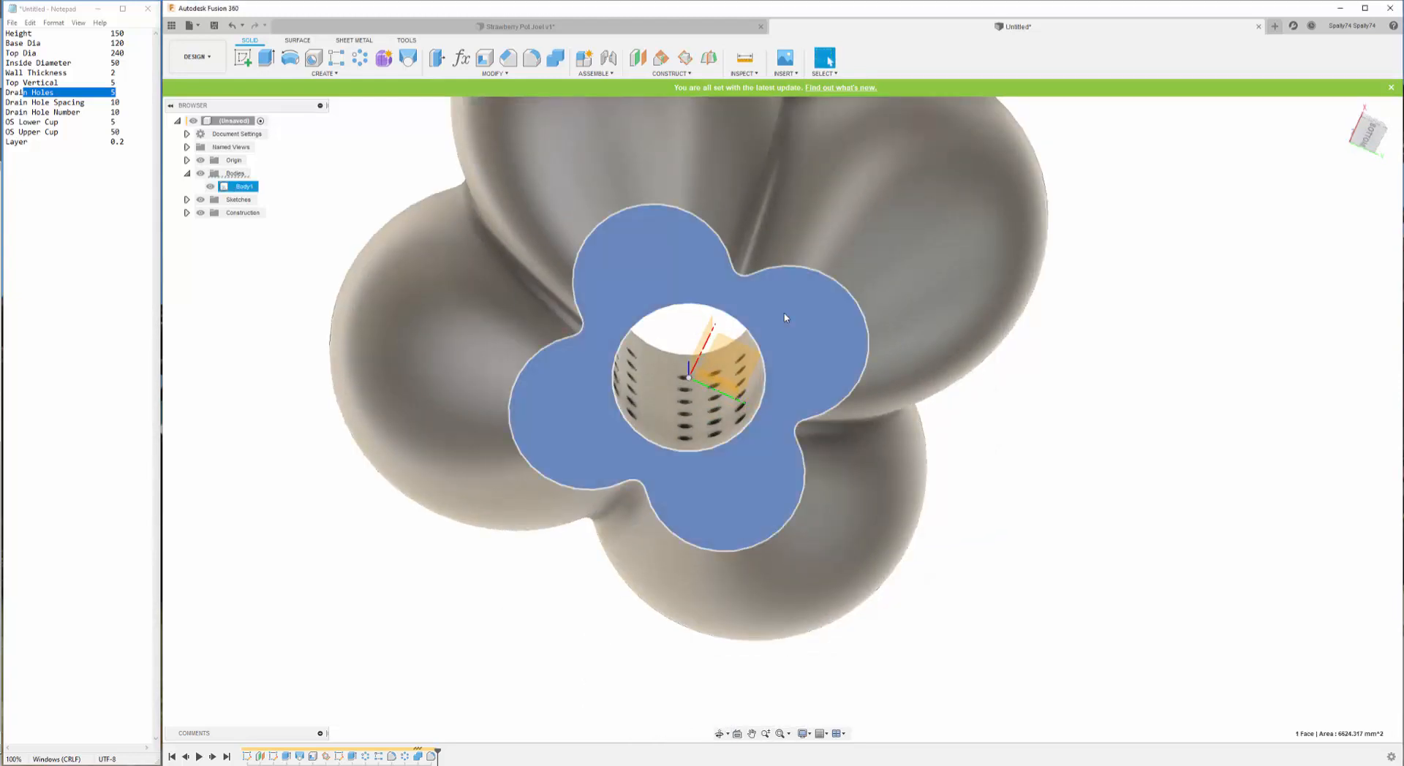
{"action": "right_click", "coordinate": [785, 316]}
{"action": "left_click", "coordinate": [789, 369]}
- Project the pot's underside face into the sketch to get its four-lobed outline and centre hole
{"action": "key", "text": "p"}
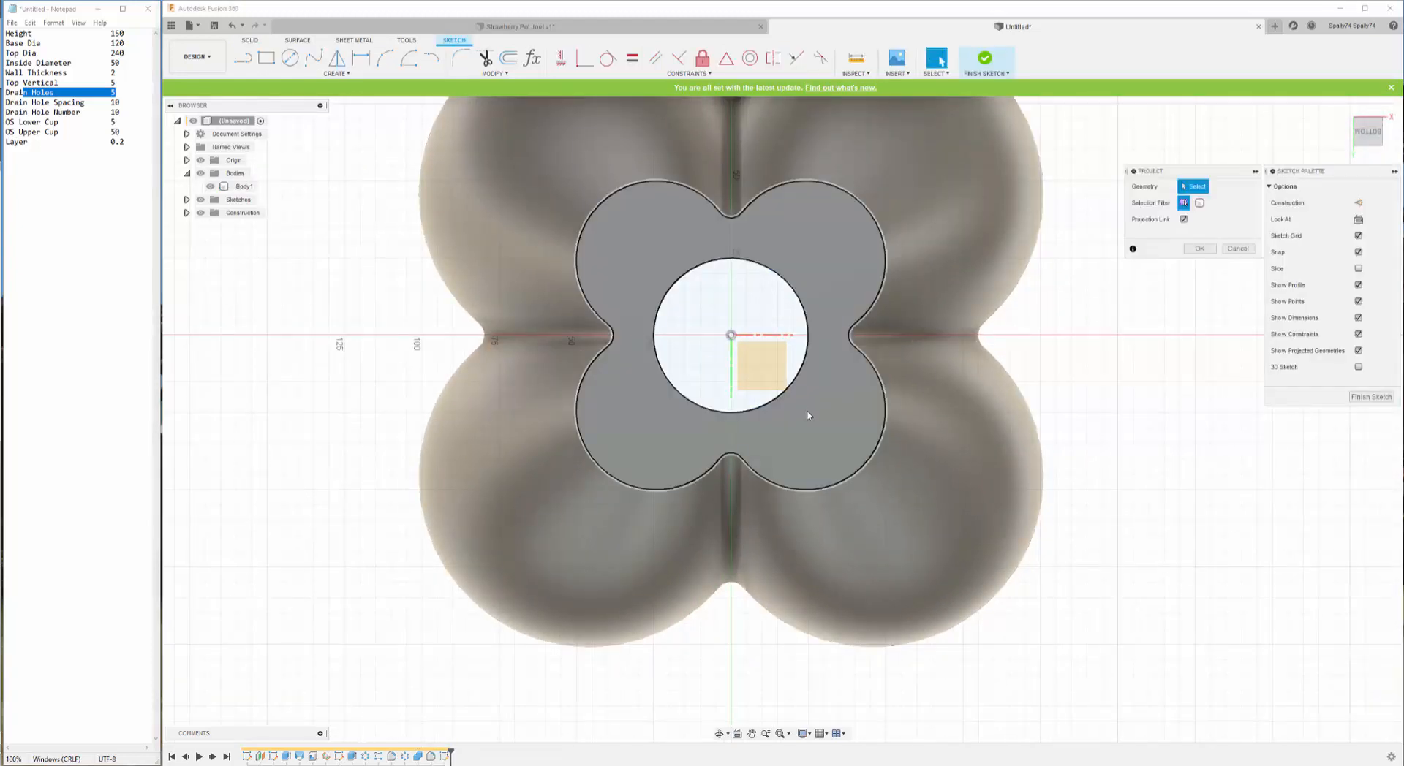
{"action": "left_click", "coordinate": [807, 415]}
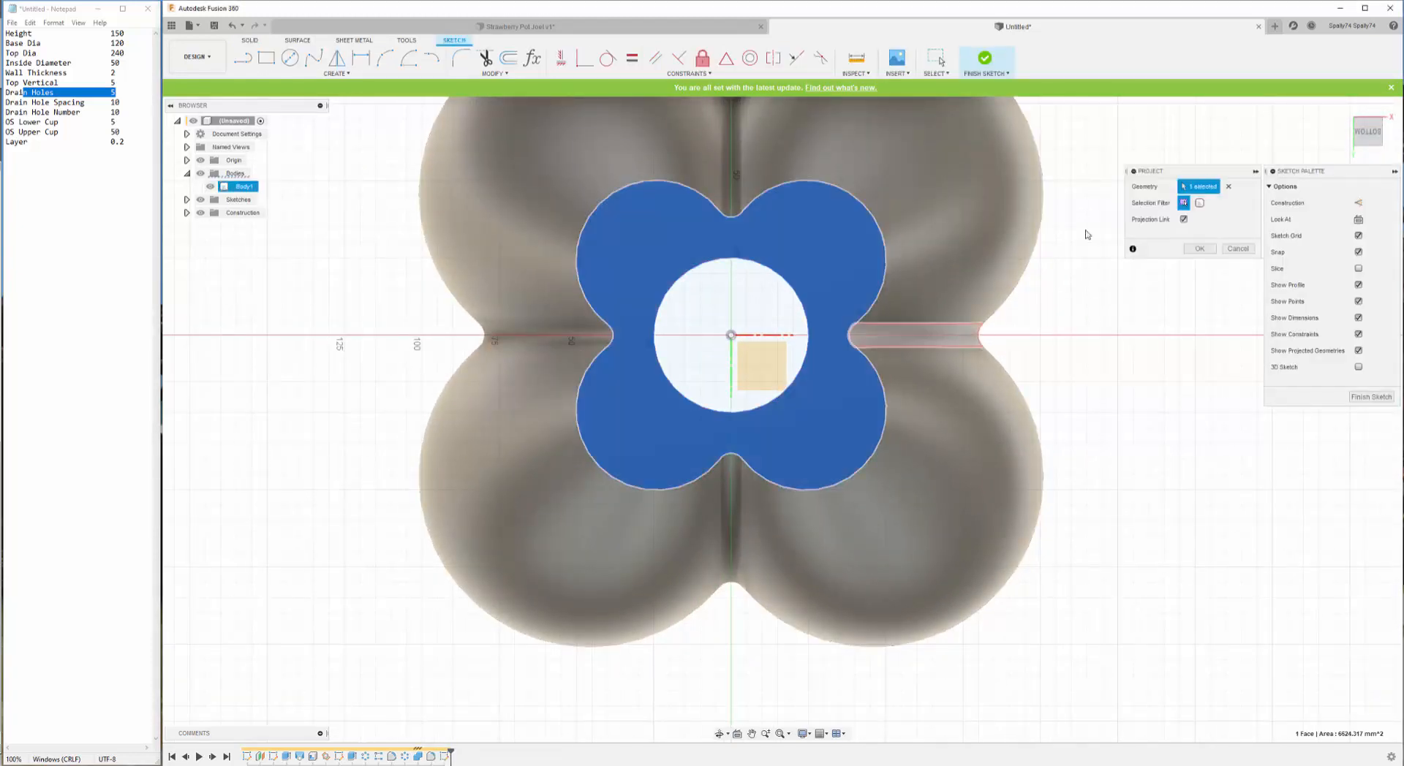
{"action": "left_click", "coordinate": [1199, 248]}
- Project the pot's top rim face, with its cup walls, dividers and centre tube, into the underside sketch
{"action": "scroll", "coordinate": [891, 402], "scroll_direction": "down", "scroll_amount": 1}
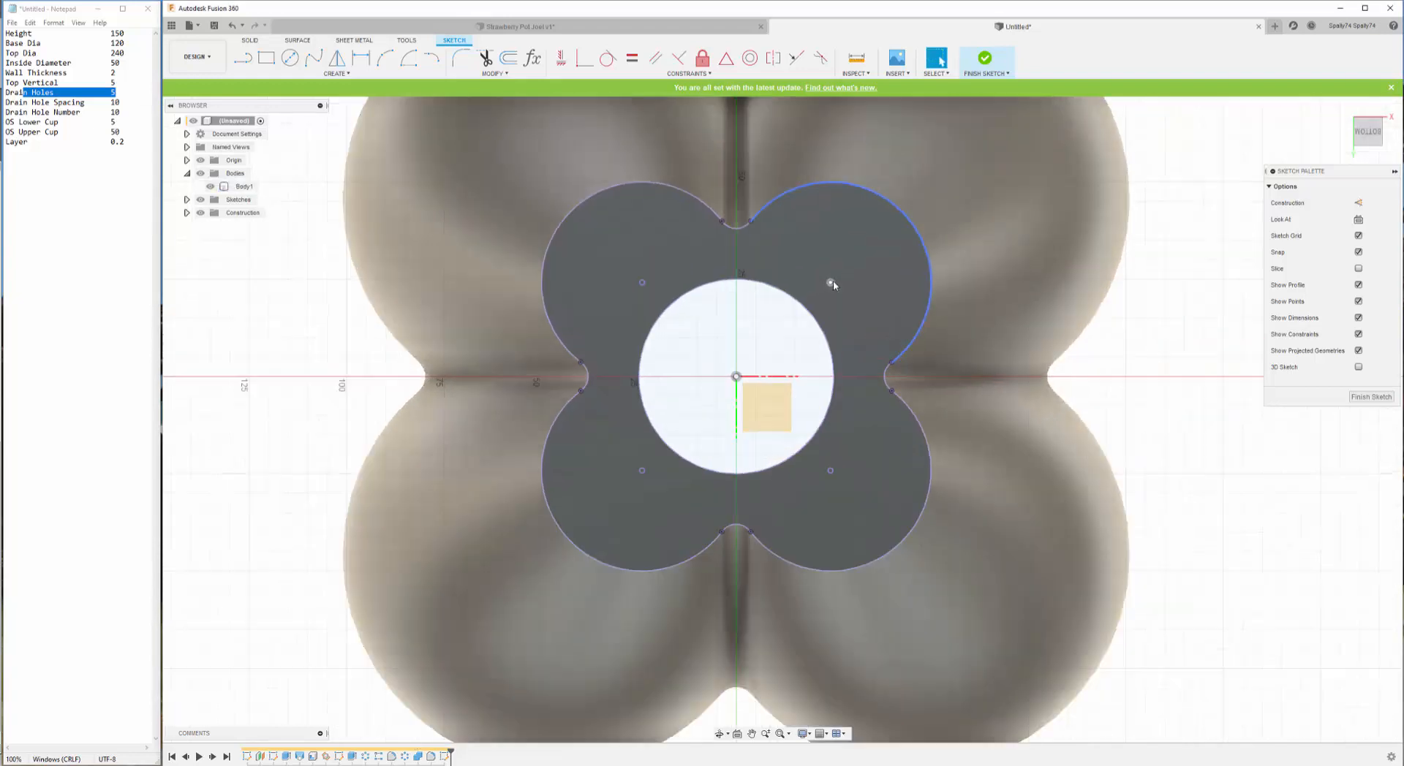
{"action": "scroll", "coordinate": [826, 307], "scroll_direction": "down", "scroll_amount": 3}
{"action": "left_click", "coordinate": [718, 737]}
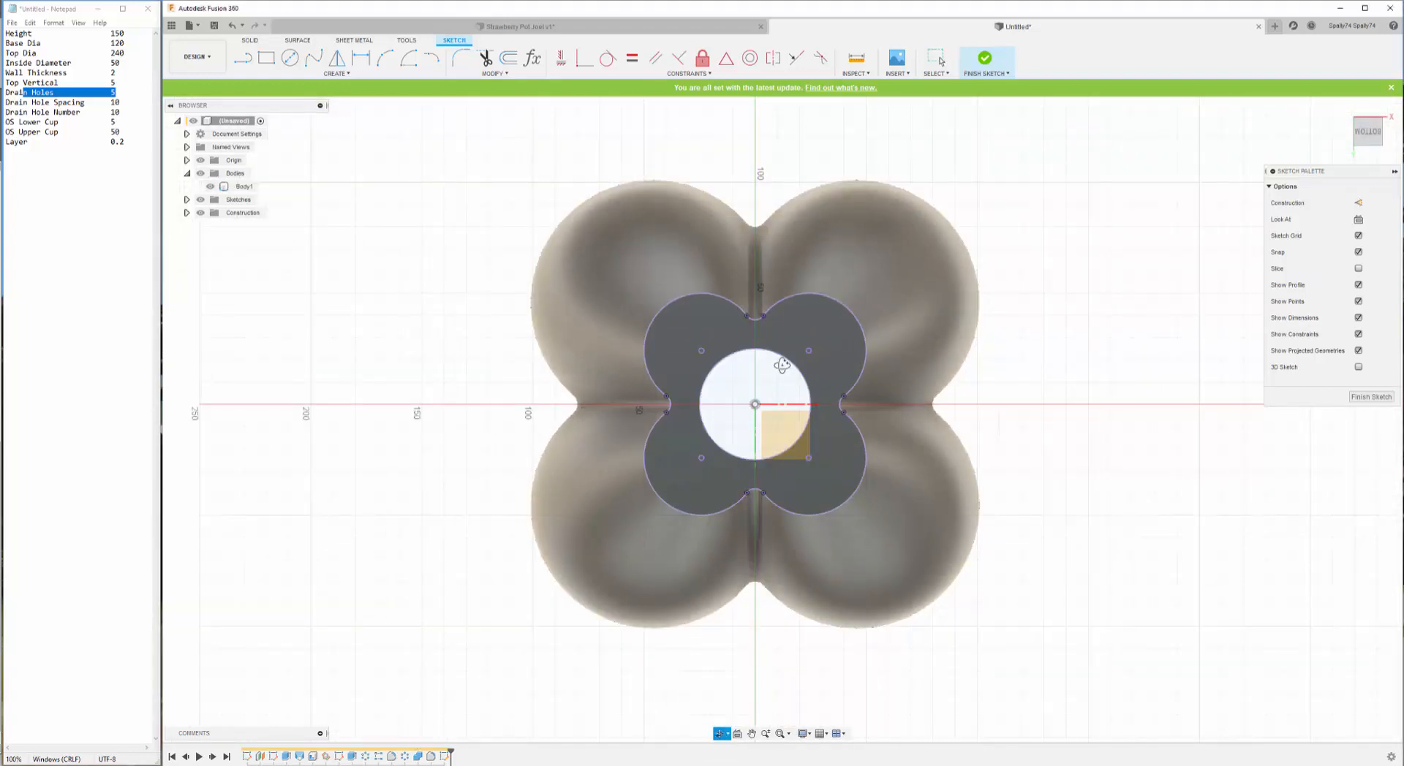
{"action": "left_click_drag", "start_coordinate": [781, 366], "coordinate": [783, 502]}
{"action": "scroll", "coordinate": [798, 324], "scroll_direction": "up", "scroll_amount": 3}
{"action": "scroll", "coordinate": [798, 324], "scroll_direction": "up", "scroll_amount": 2}
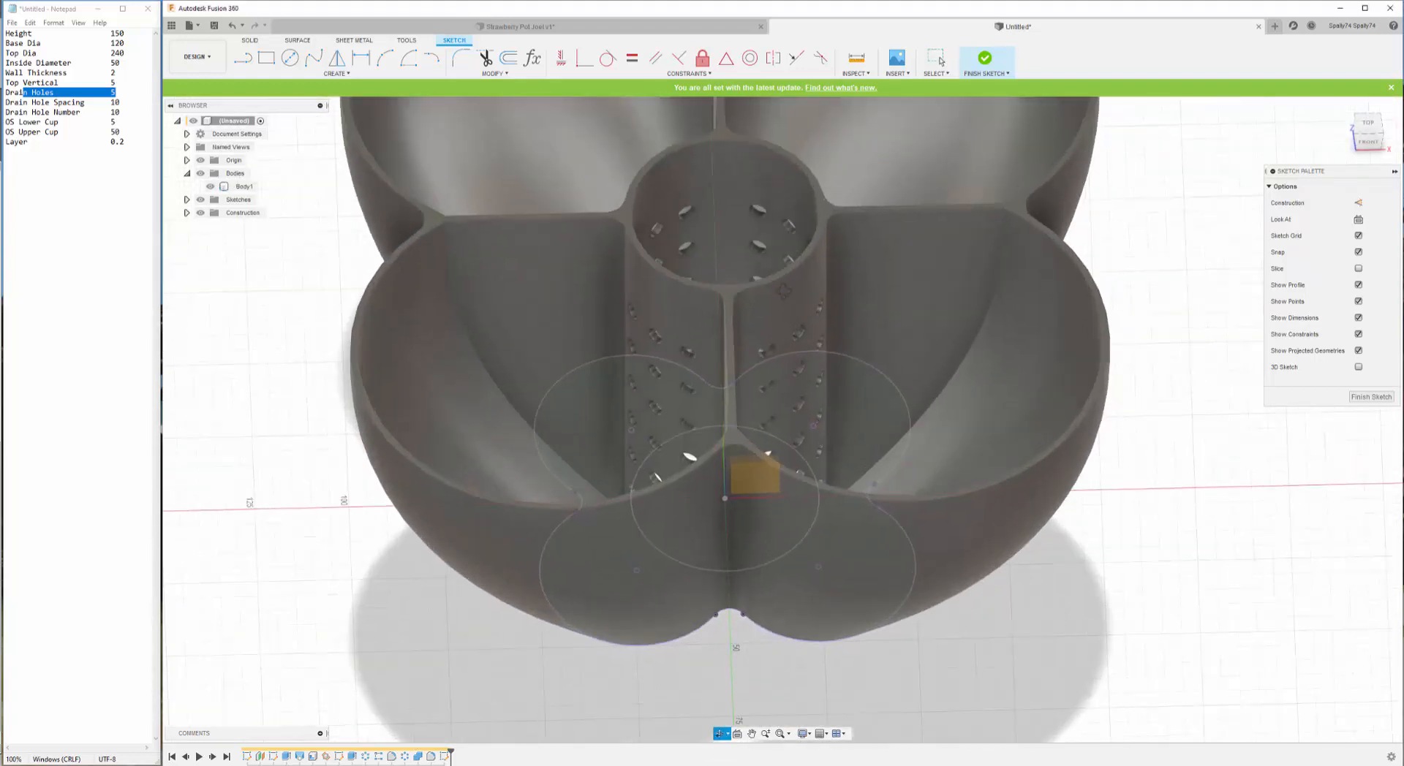
{"action": "key", "text": "Escape"}
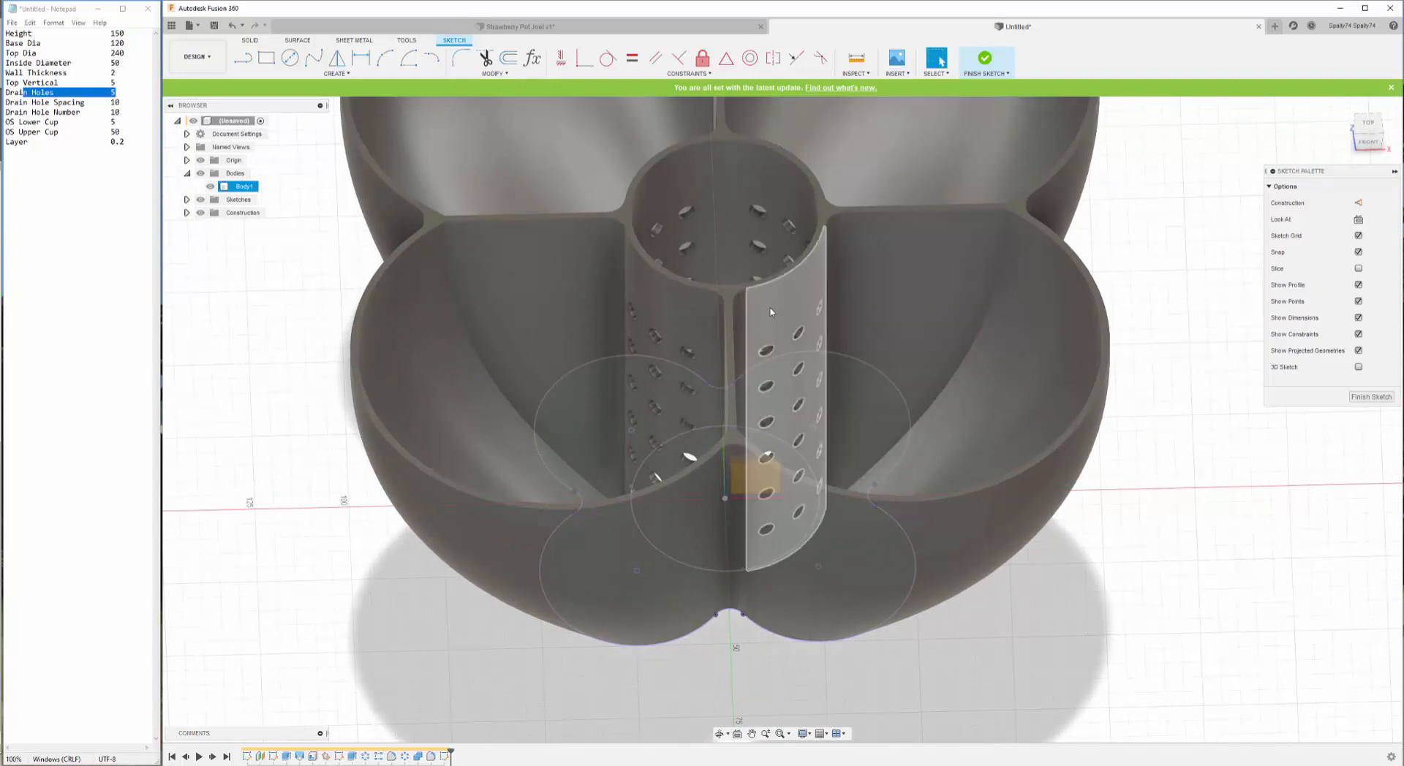
{"action": "key", "text": "p"}
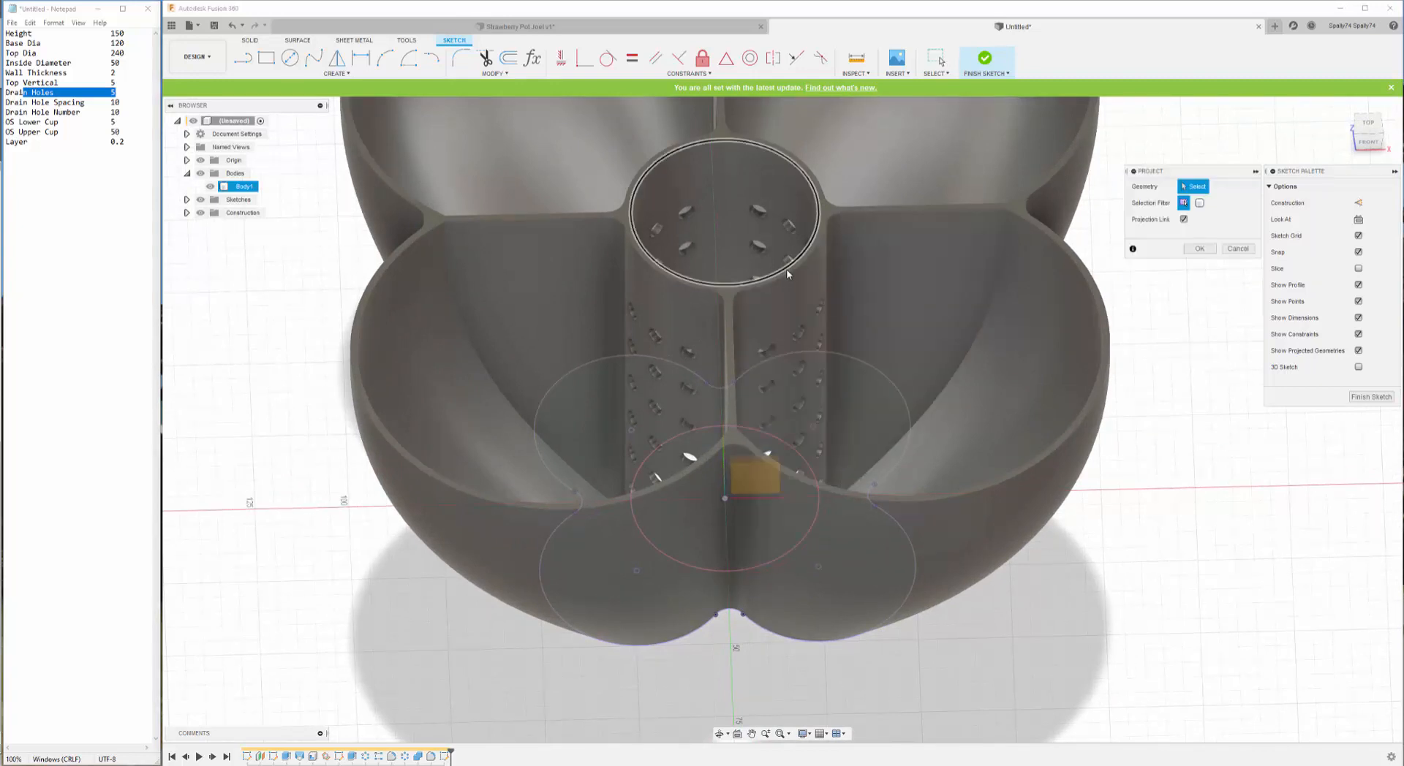
{"action": "scroll", "coordinate": [789, 277], "scroll_direction": "up", "scroll_amount": 5}
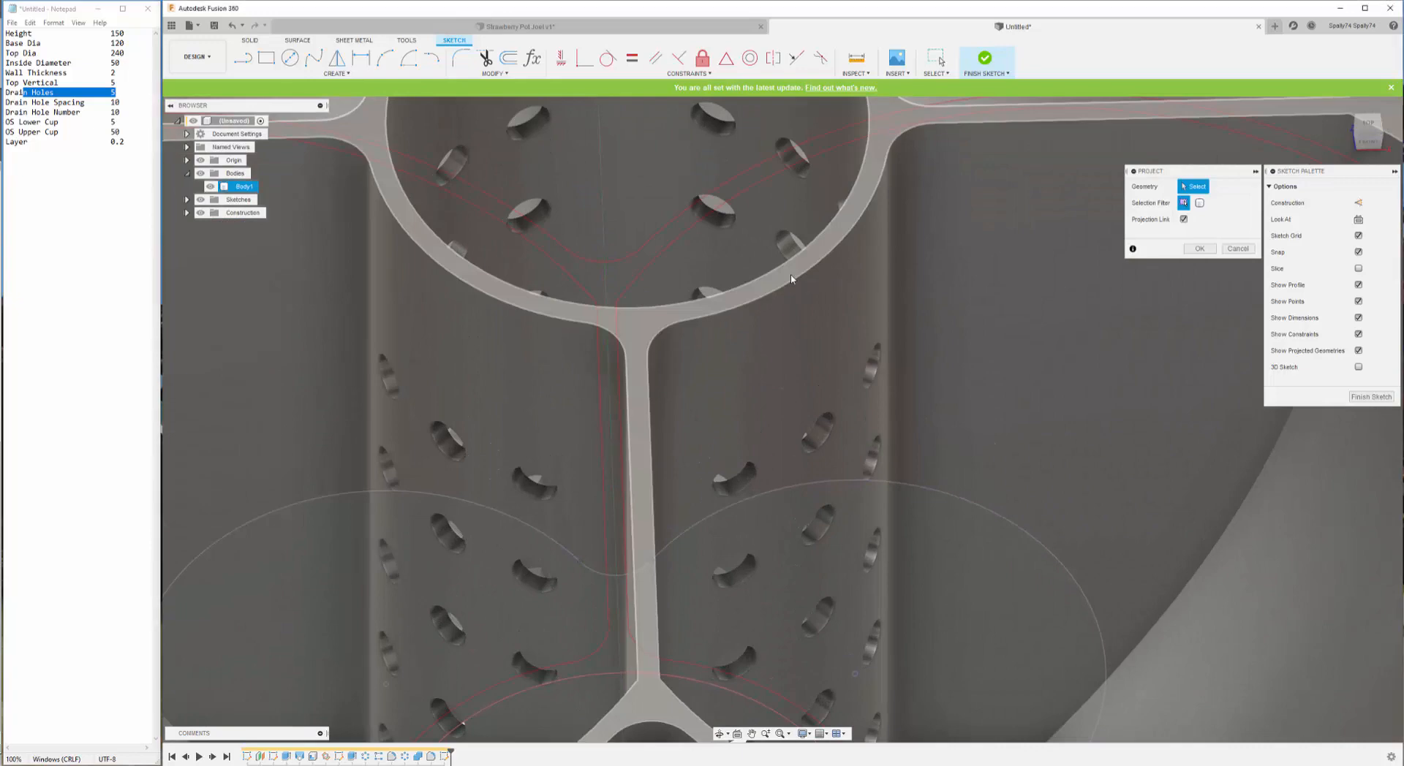
{"action": "left_click", "coordinate": [791, 278]}
{"action": "scroll", "coordinate": [792, 278], "scroll_direction": "down", "scroll_amount": 3}
{"action": "left_click", "coordinate": [1199, 248]}
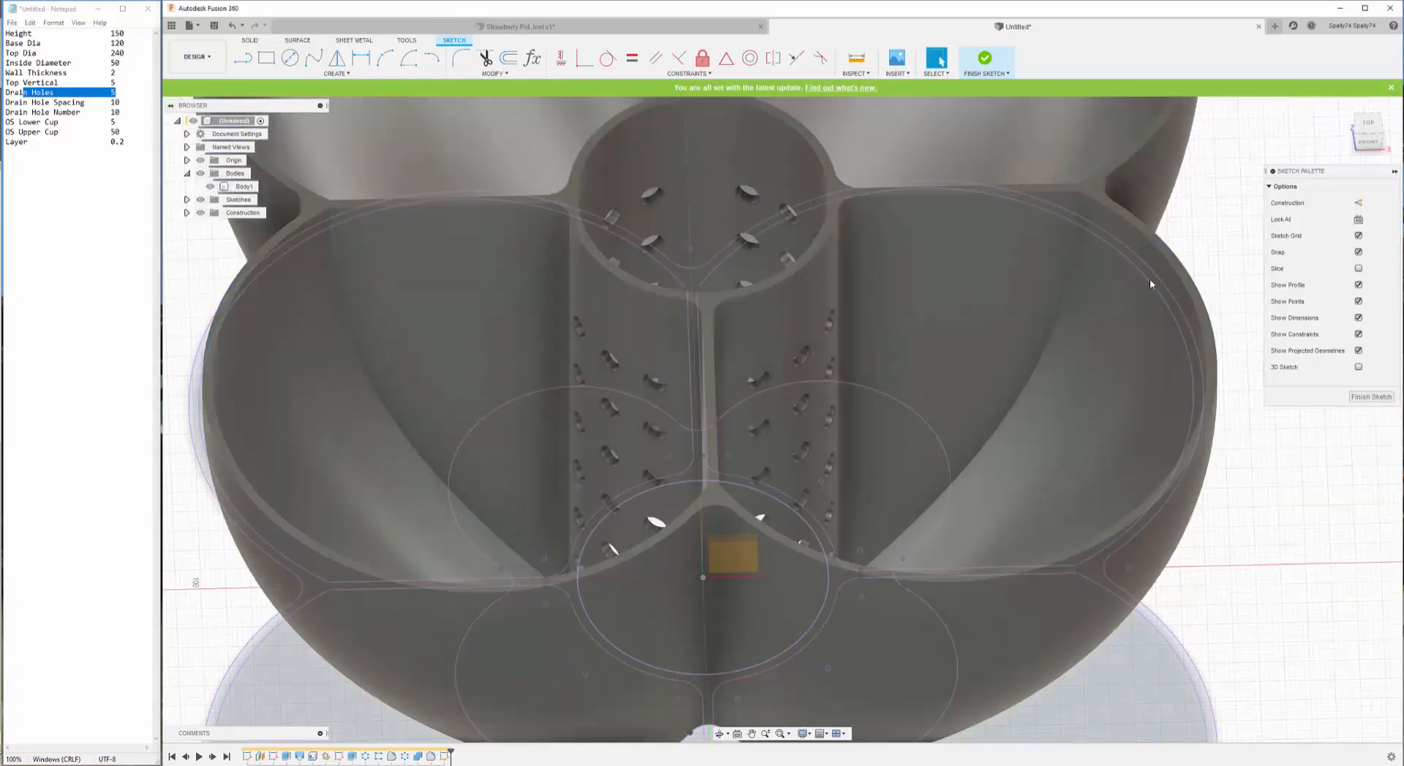
- Hide the bodies and check the projected sketch profiles from below
{"action": "scroll", "coordinate": [851, 478], "scroll_direction": "down", "scroll_amount": 4}
{"action": "left_click", "coordinate": [720, 733]}
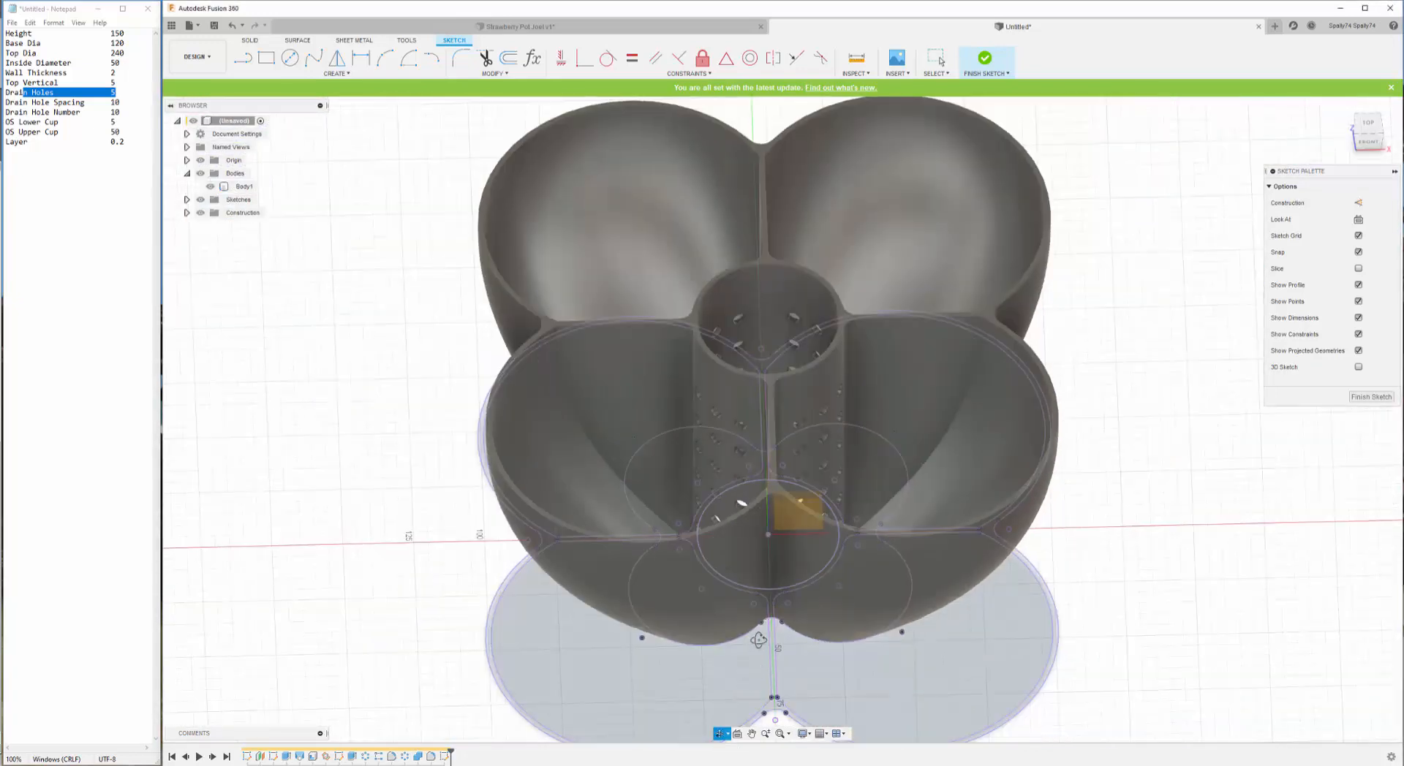
{"action": "middle_click_drag", "start_coordinate": [758, 640], "coordinate": [810, 329], "text": "shift"}
{"action": "scroll", "coordinate": [810, 329], "scroll_direction": "down", "scroll_amount": 3}
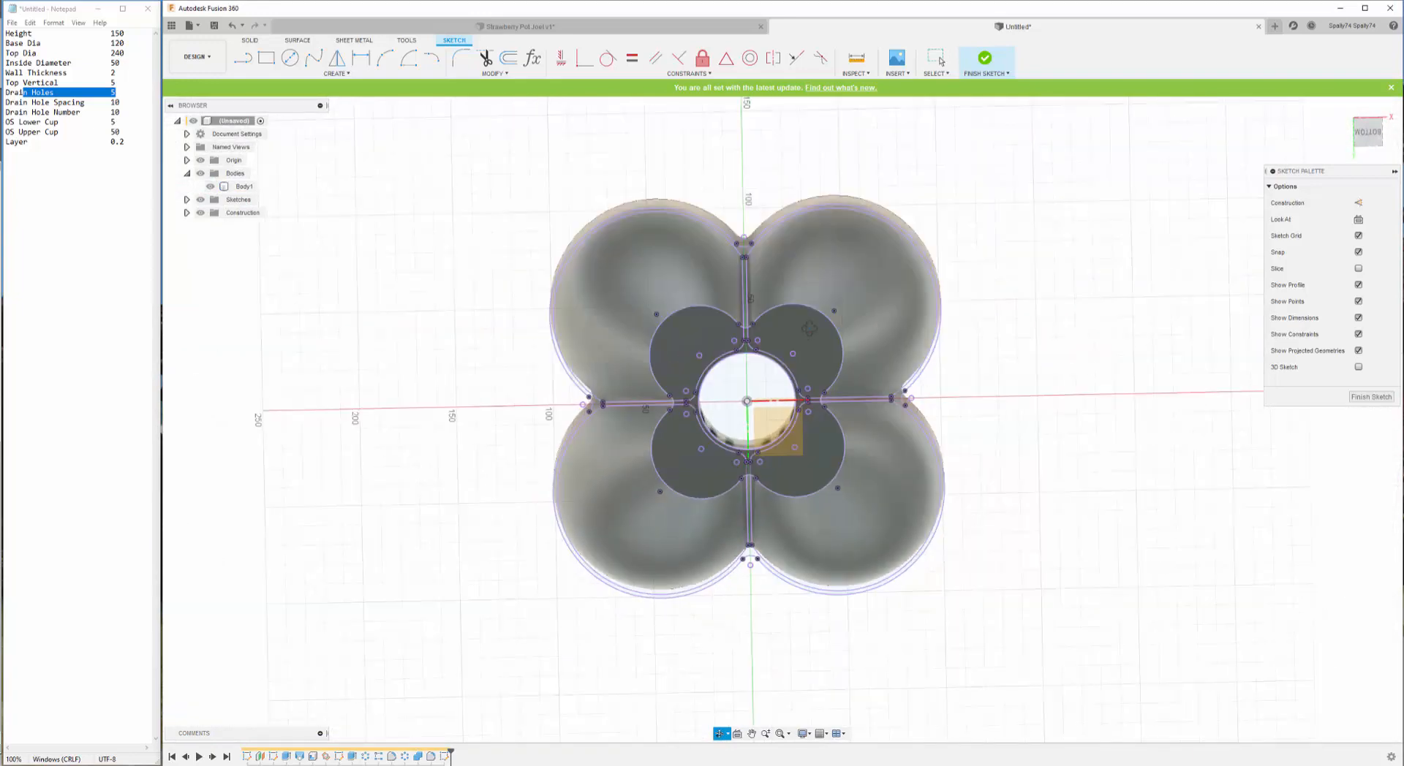
{"action": "scroll", "coordinate": [809, 329], "scroll_direction": "up", "scroll_amount": 3}
{"action": "key", "text": "Escape"}
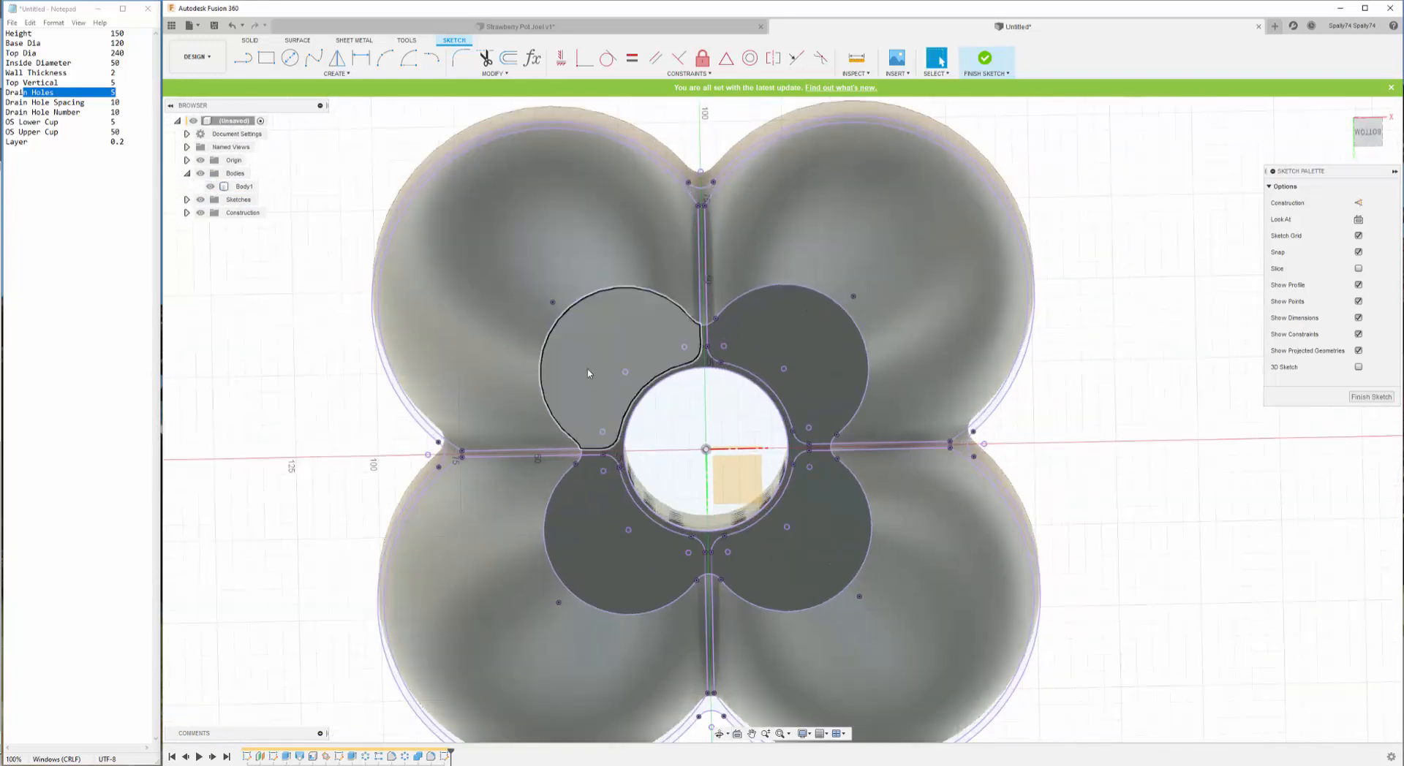
{"action": "left_click", "coordinate": [201, 174]}
{"action": "scroll", "coordinate": [693, 495], "scroll_direction": "up", "scroll_amount": 2}
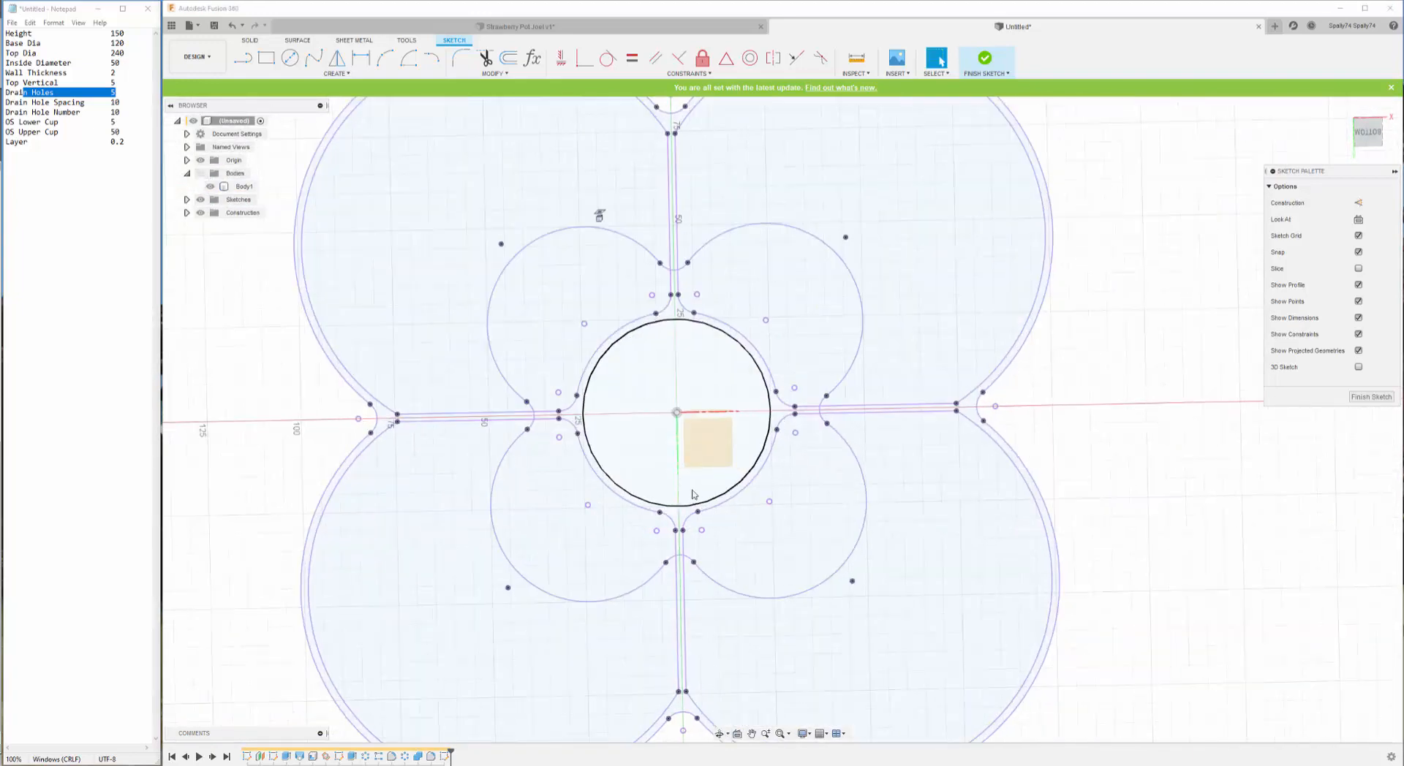
{"action": "scroll", "coordinate": [644, 416], "scroll_direction": "up", "scroll_amount": 2}
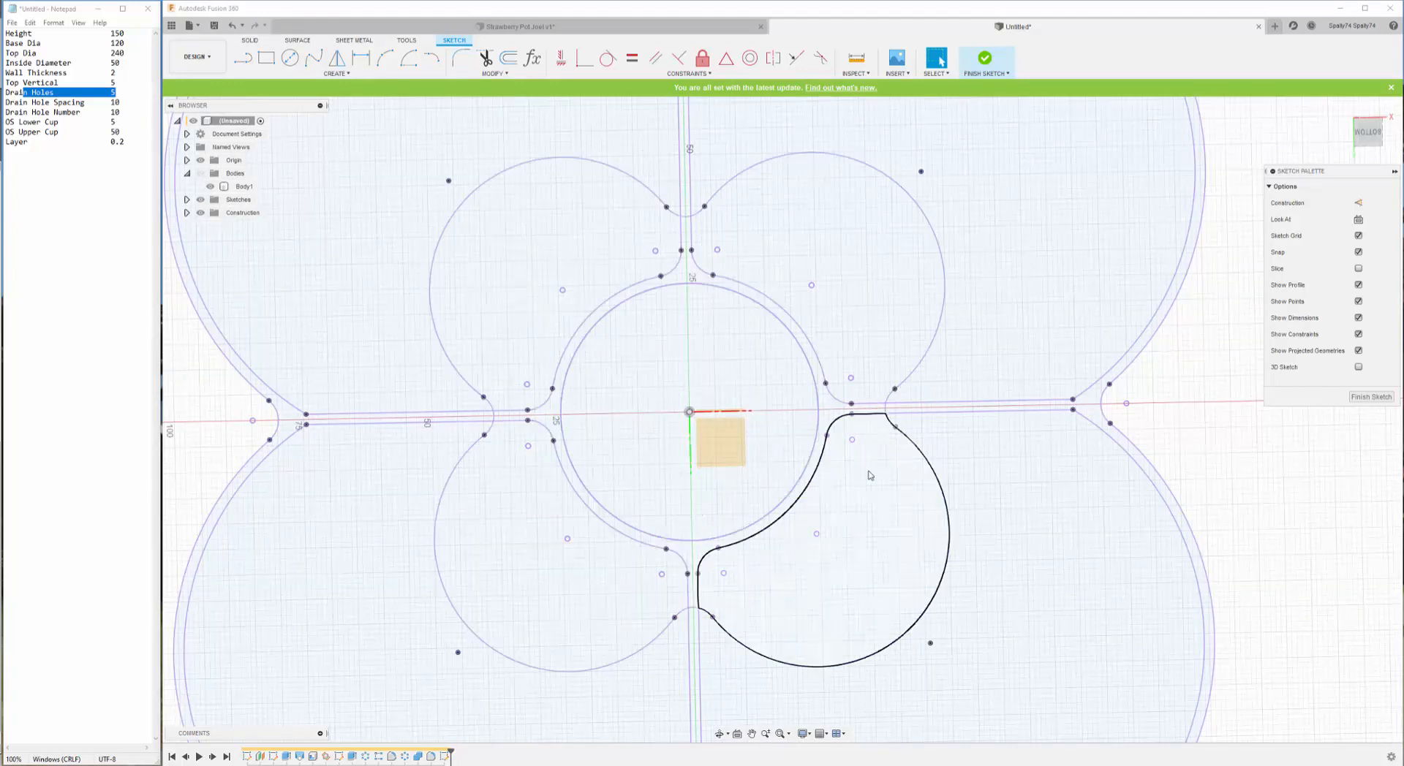
{"action": "scroll", "coordinate": [574, 255], "scroll_direction": "down", "scroll_amount": 3}
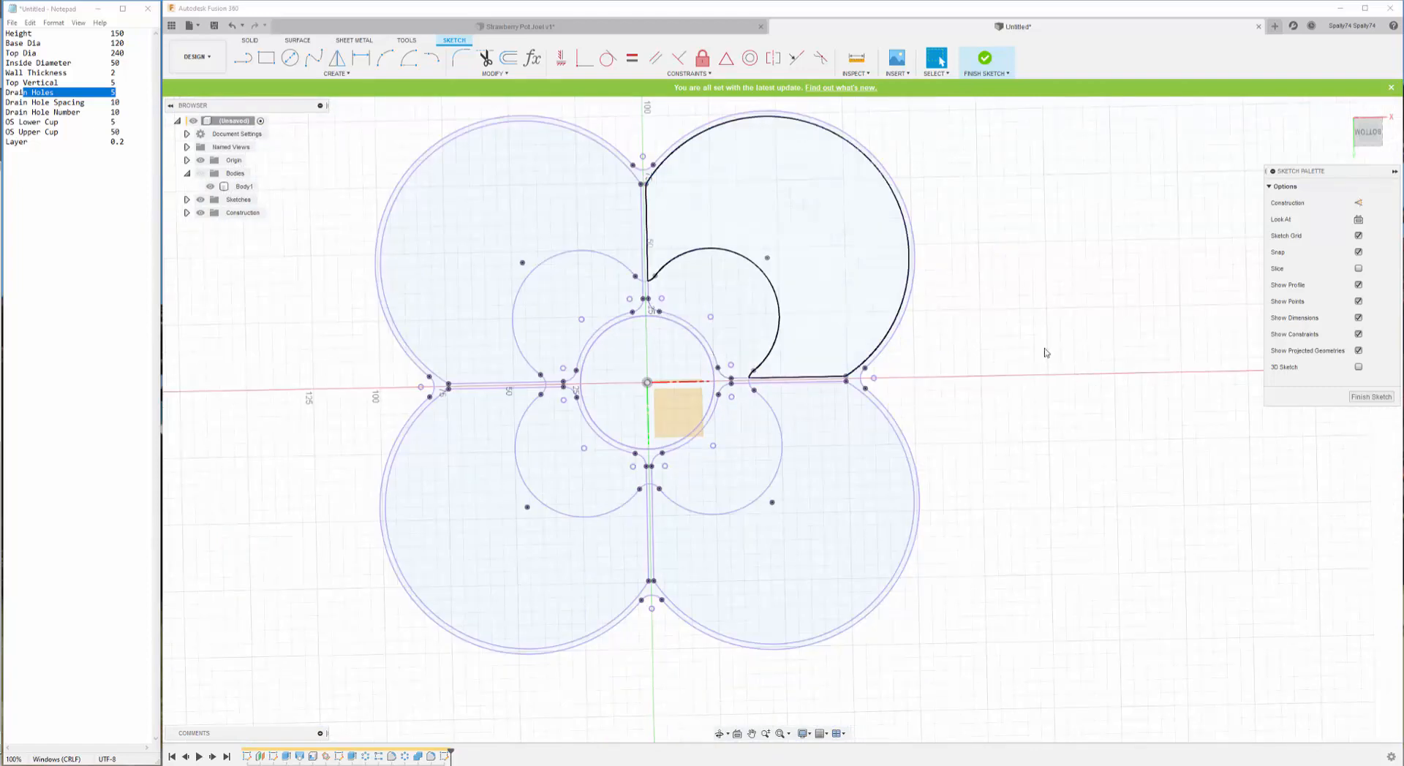
- Draw a circle of about 36.6 mm radius centred on the origin around the centre tube and make it construction geometry
{"action": "scroll", "coordinate": [633, 373], "scroll_direction": "up", "scroll_amount": 3}
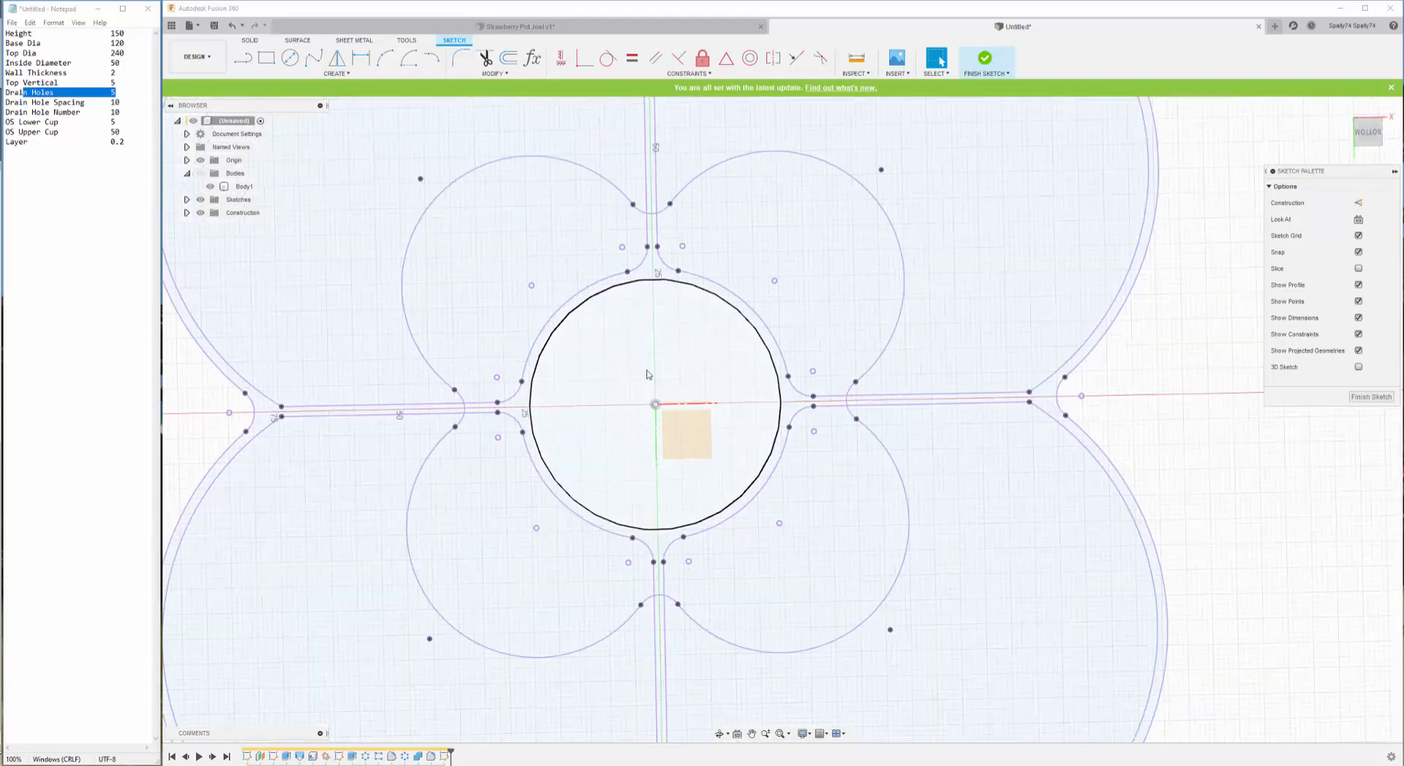
{"action": "scroll", "coordinate": [647, 374], "scroll_direction": "down", "scroll_amount": 2}
{"action": "scroll", "coordinate": [649, 373], "scroll_direction": "up", "scroll_amount": 3}
{"action": "key", "text": "c"}
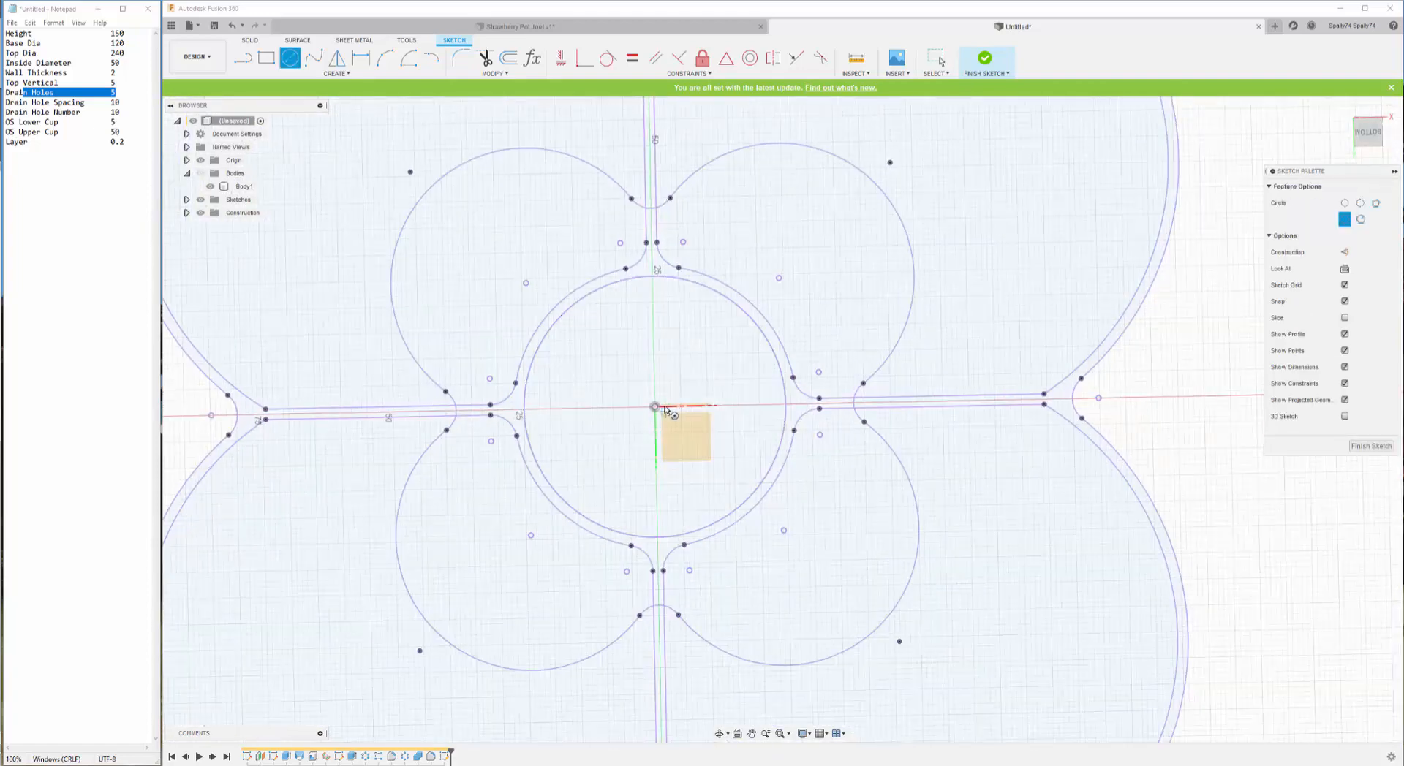
{"action": "left_click", "coordinate": [655, 407]}
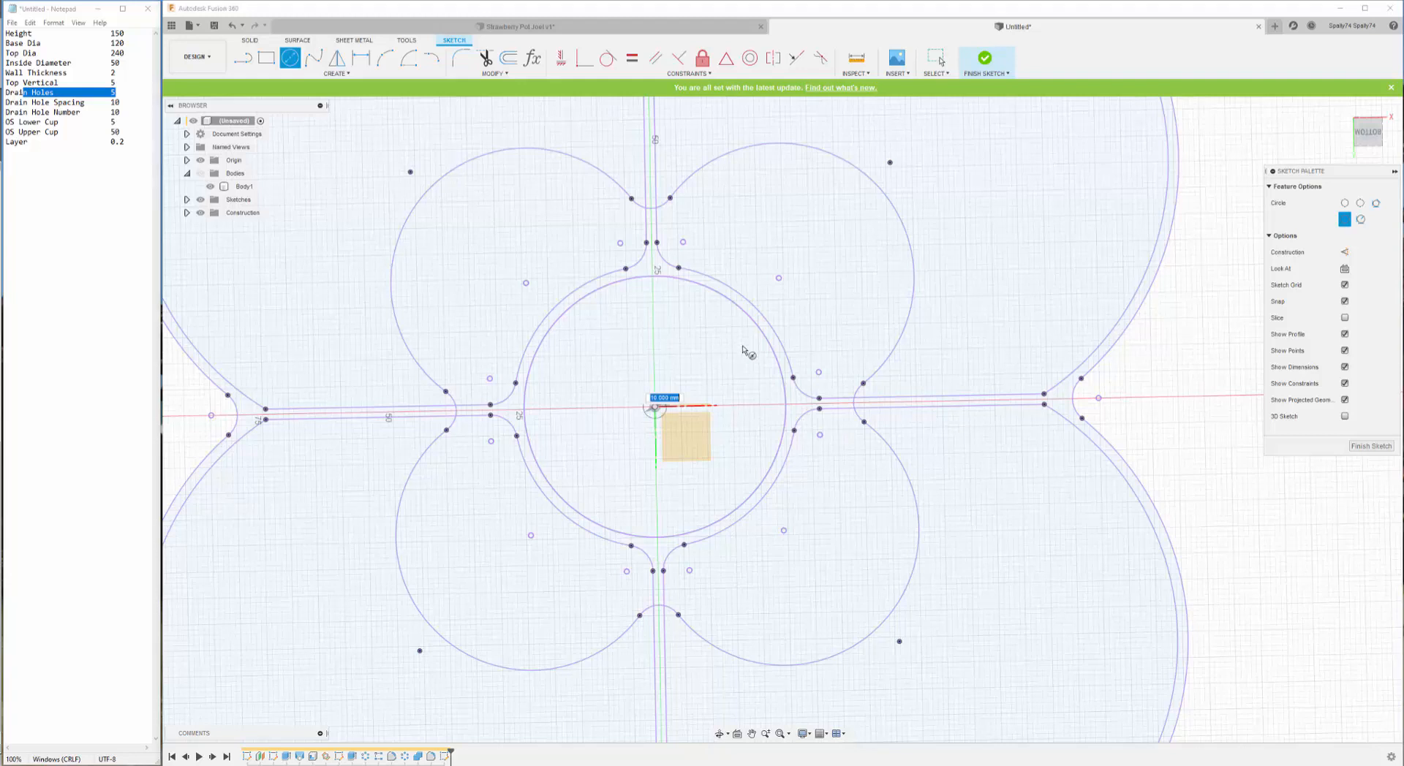
{"action": "left_click", "coordinate": [810, 296]}
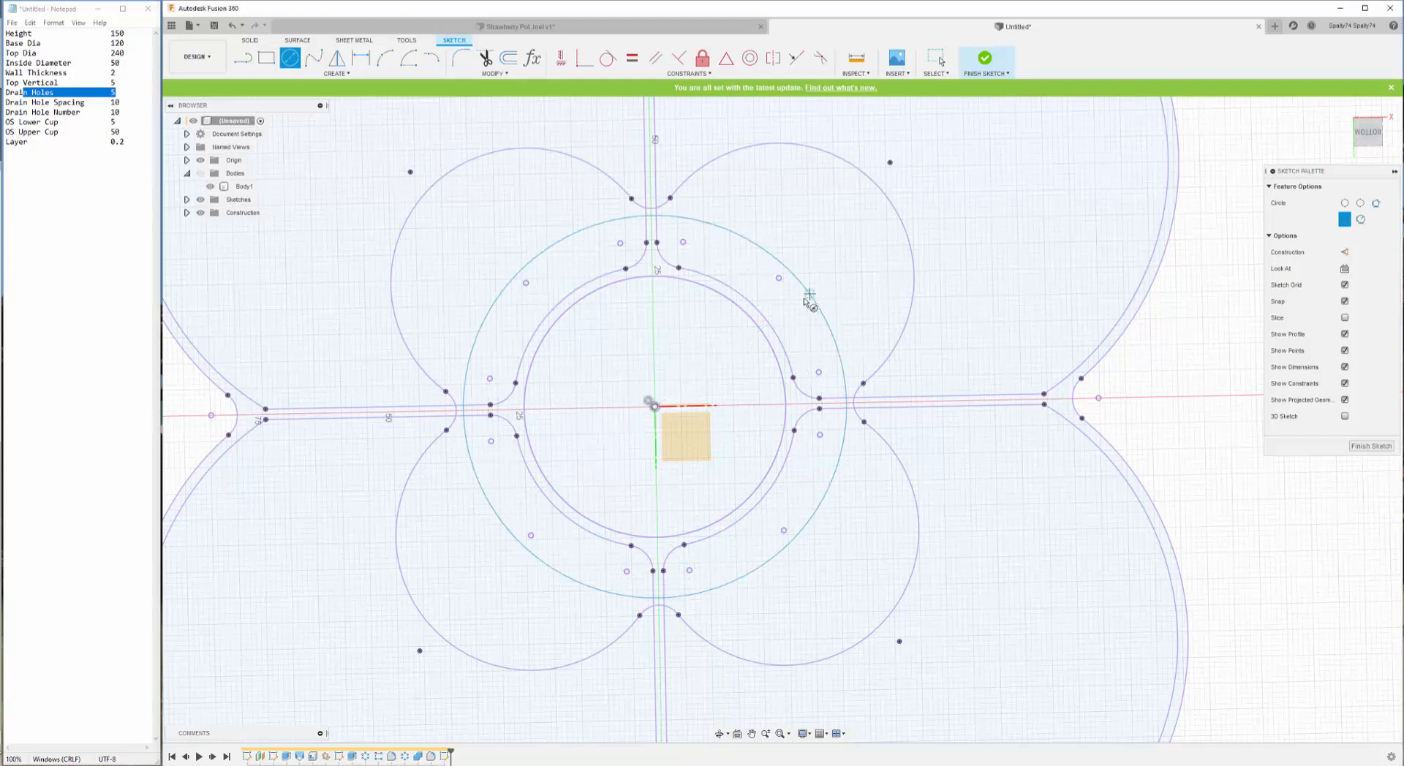
{"action": "scroll", "coordinate": [809, 297], "scroll_direction": "up", "scroll_amount": 3}
{"action": "key", "text": "Escape"}
{"action": "left_click", "coordinate": [813, 300]}
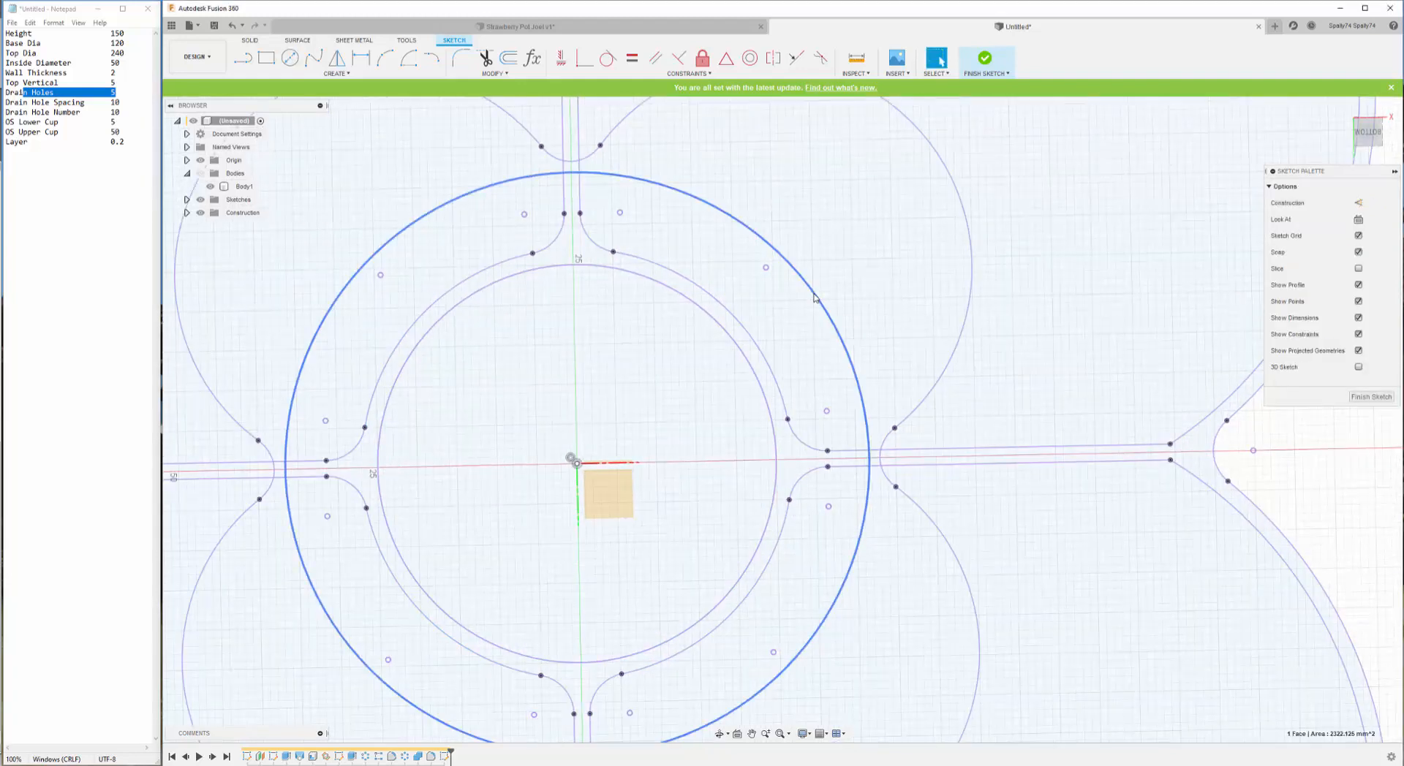
{"action": "key", "text": "x"}
{"action": "scroll", "coordinate": [801, 311], "scroll_direction": "up", "scroll_amount": 2}
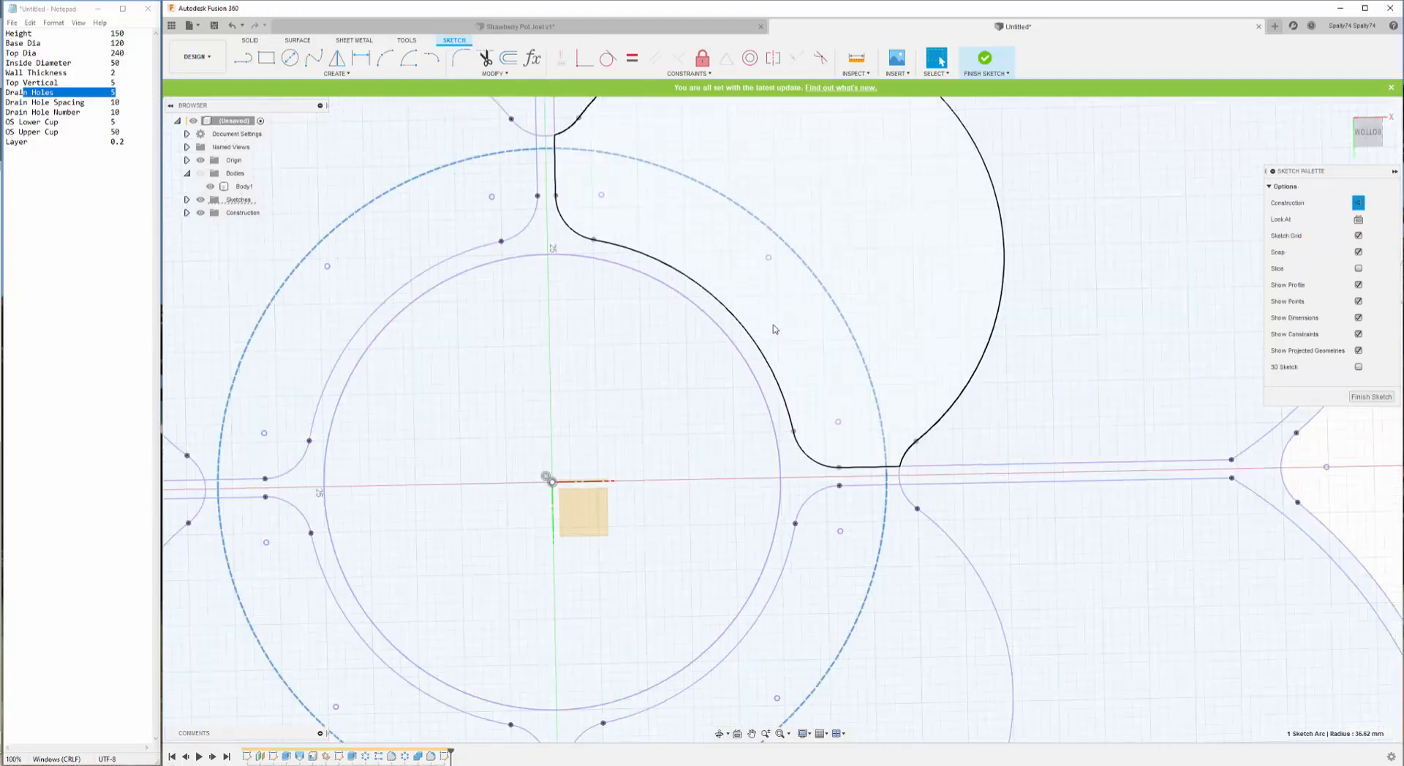
- Shrink the construction circle to a radius of about 28.4 mm, just outside the centre tube's outer wall
{"action": "scroll", "coordinate": [775, 329], "scroll_direction": "down", "scroll_amount": 2}
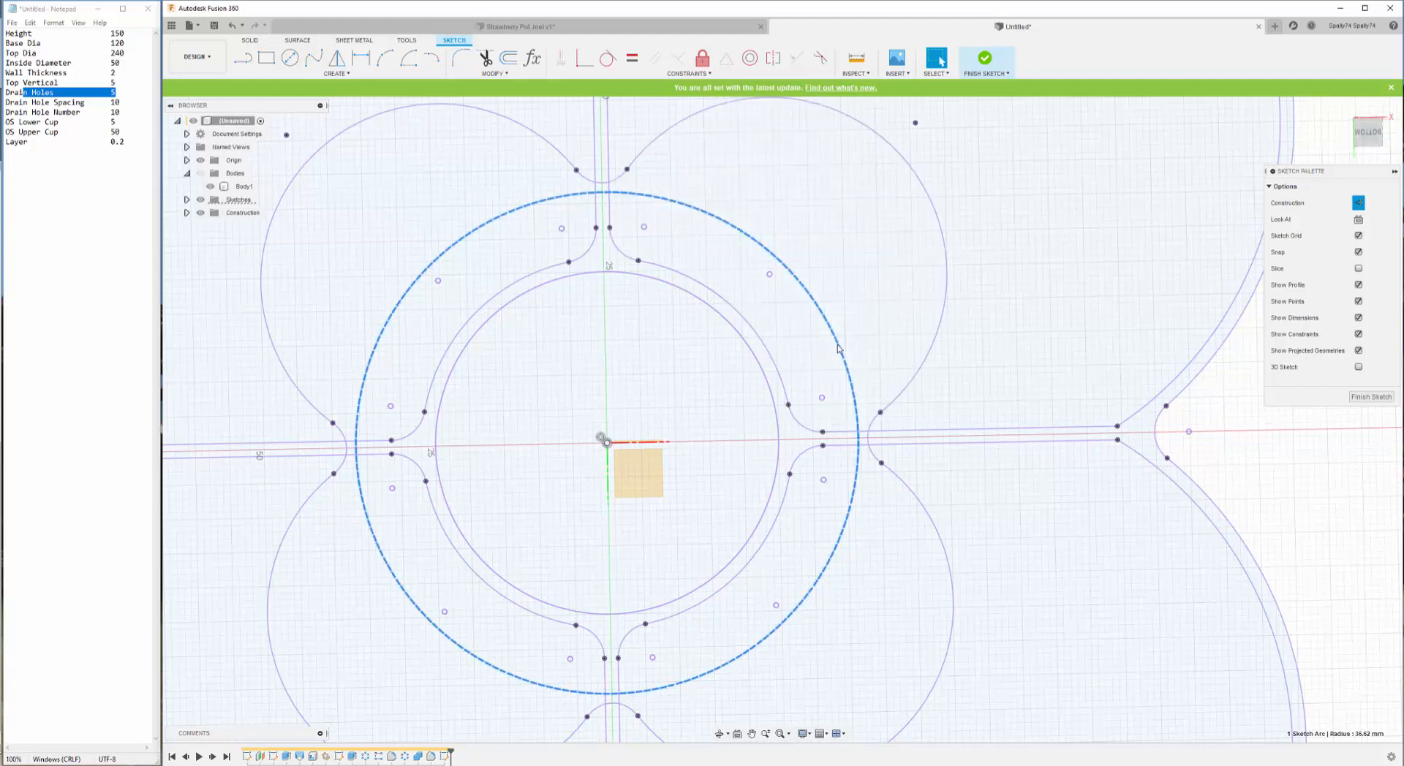
{"action": "left_click_drag", "start_coordinate": [838, 348], "coordinate": [793, 366]}
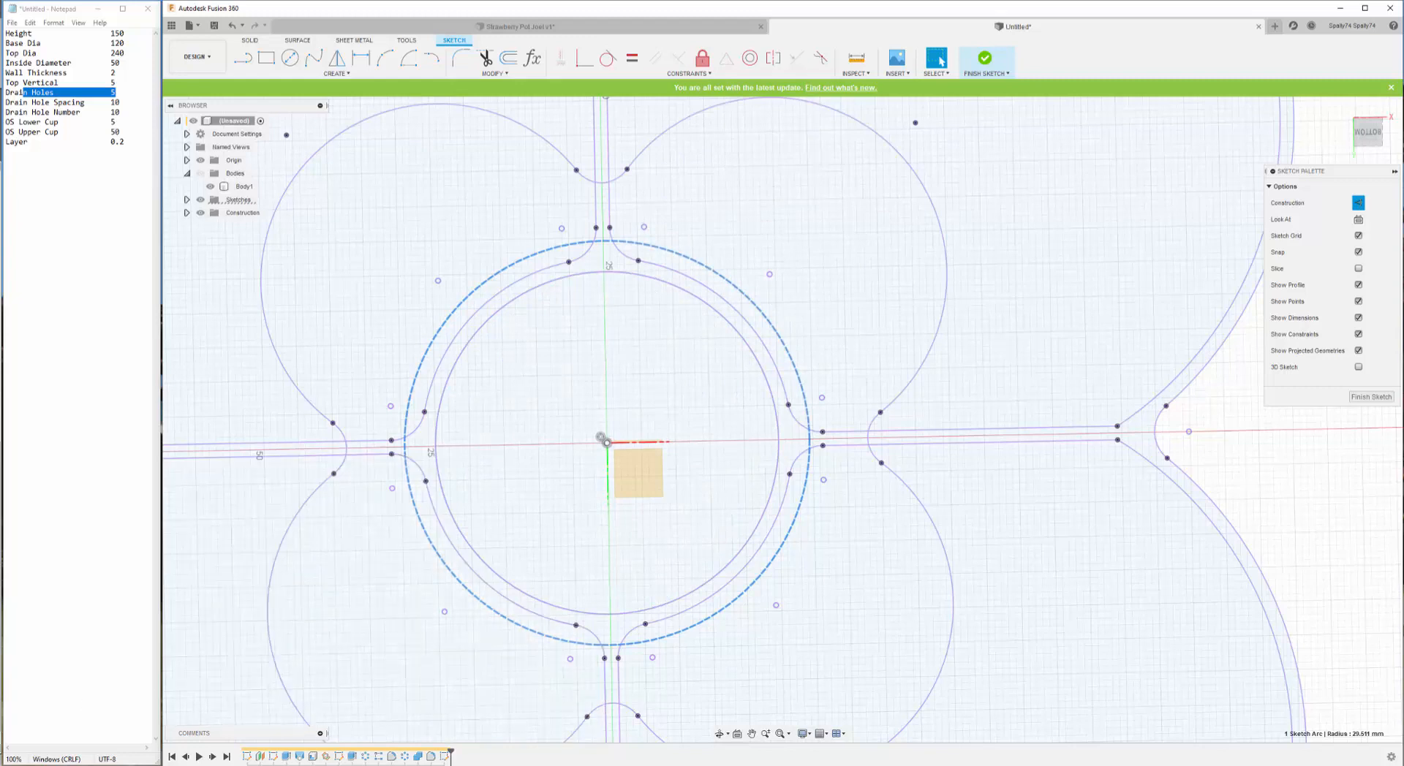
{"action": "scroll", "coordinate": [601, 437], "scroll_direction": "up", "scroll_amount": 2}
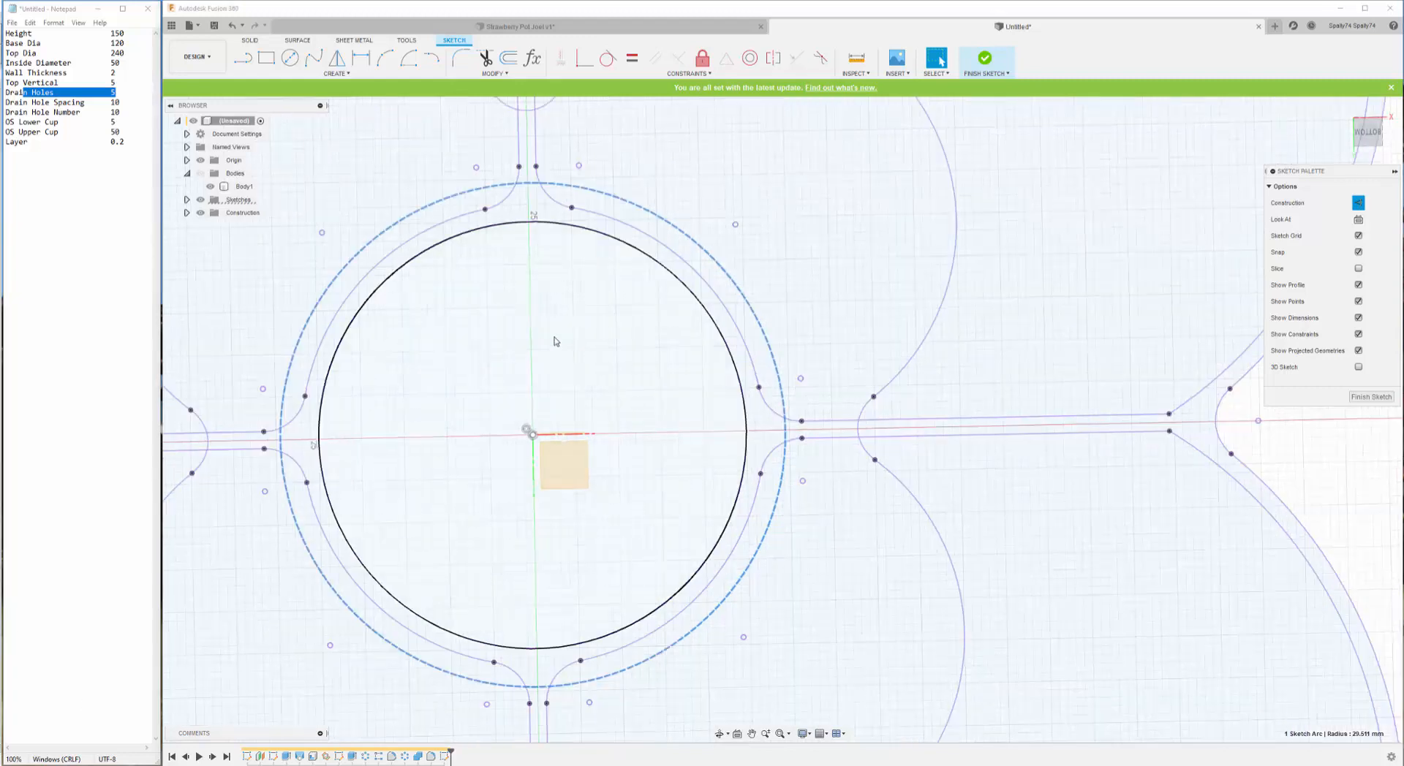
{"action": "scroll", "coordinate": [771, 327], "scroll_direction": "down", "scroll_amount": 1}
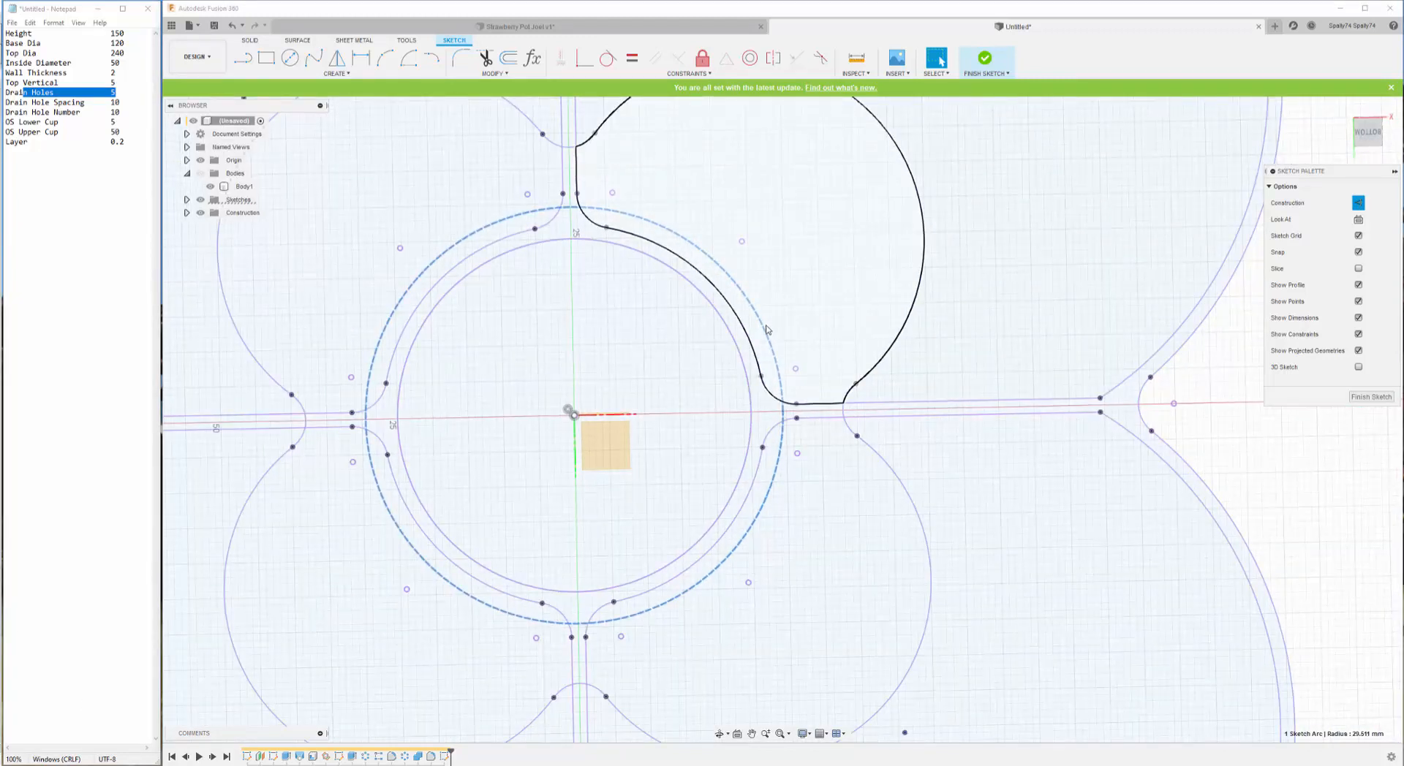
{"action": "left_click_drag", "start_coordinate": [767, 330], "coordinate": [754, 326]}
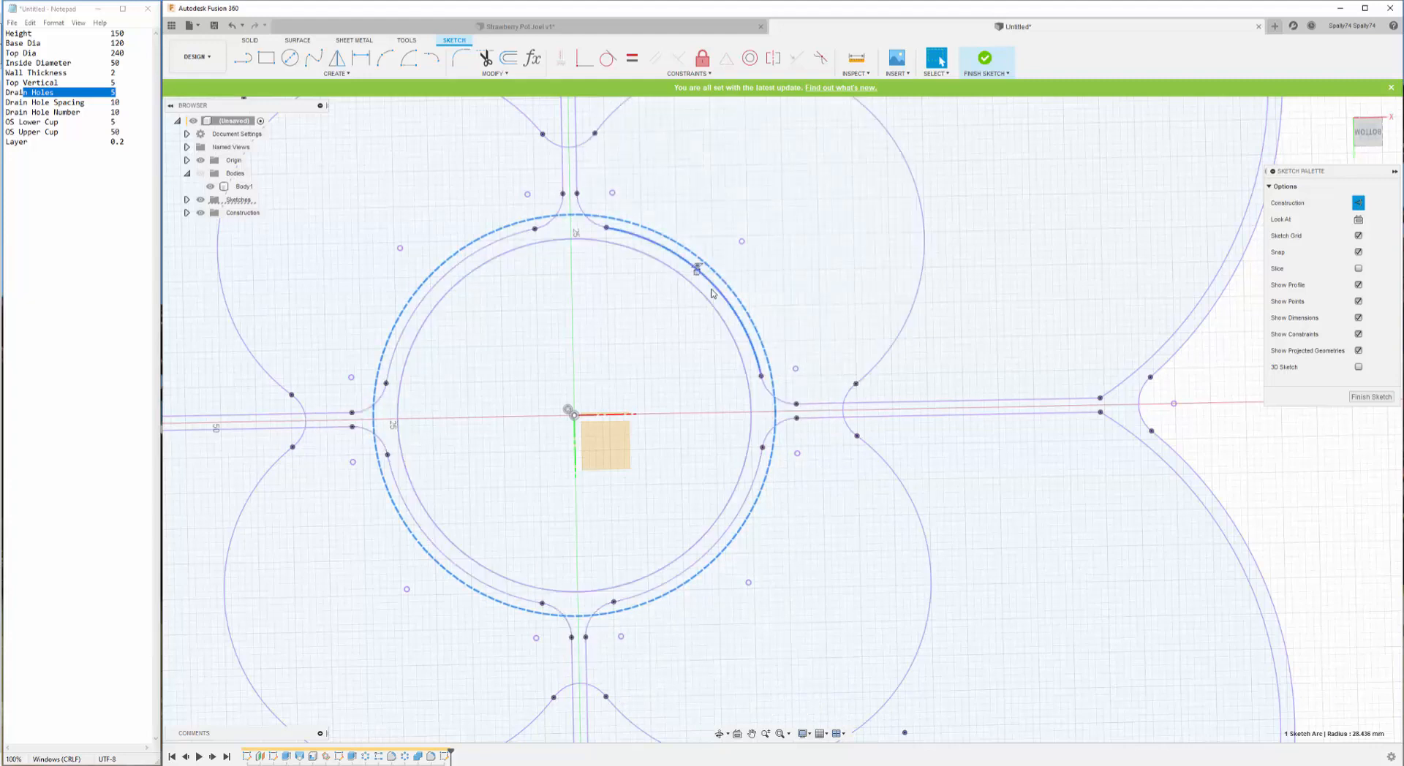
- Dimension the gap between the centre tube's outer wall arc and the construction circle at 1 mm
{"action": "key", "text": "d"}
{"action": "scroll", "coordinate": [724, 278], "scroll_direction": "up", "scroll_amount": 3}
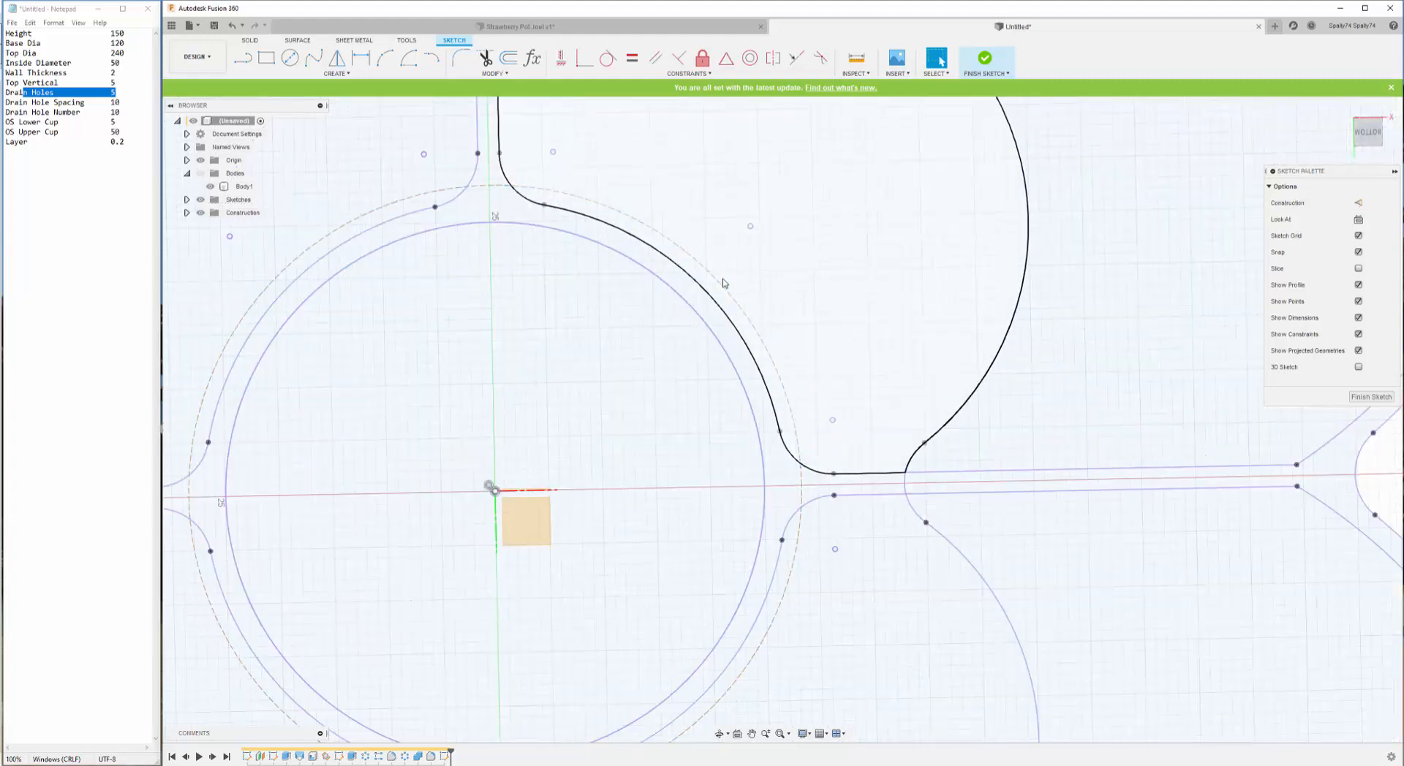
{"action": "left_click", "coordinate": [718, 287]}
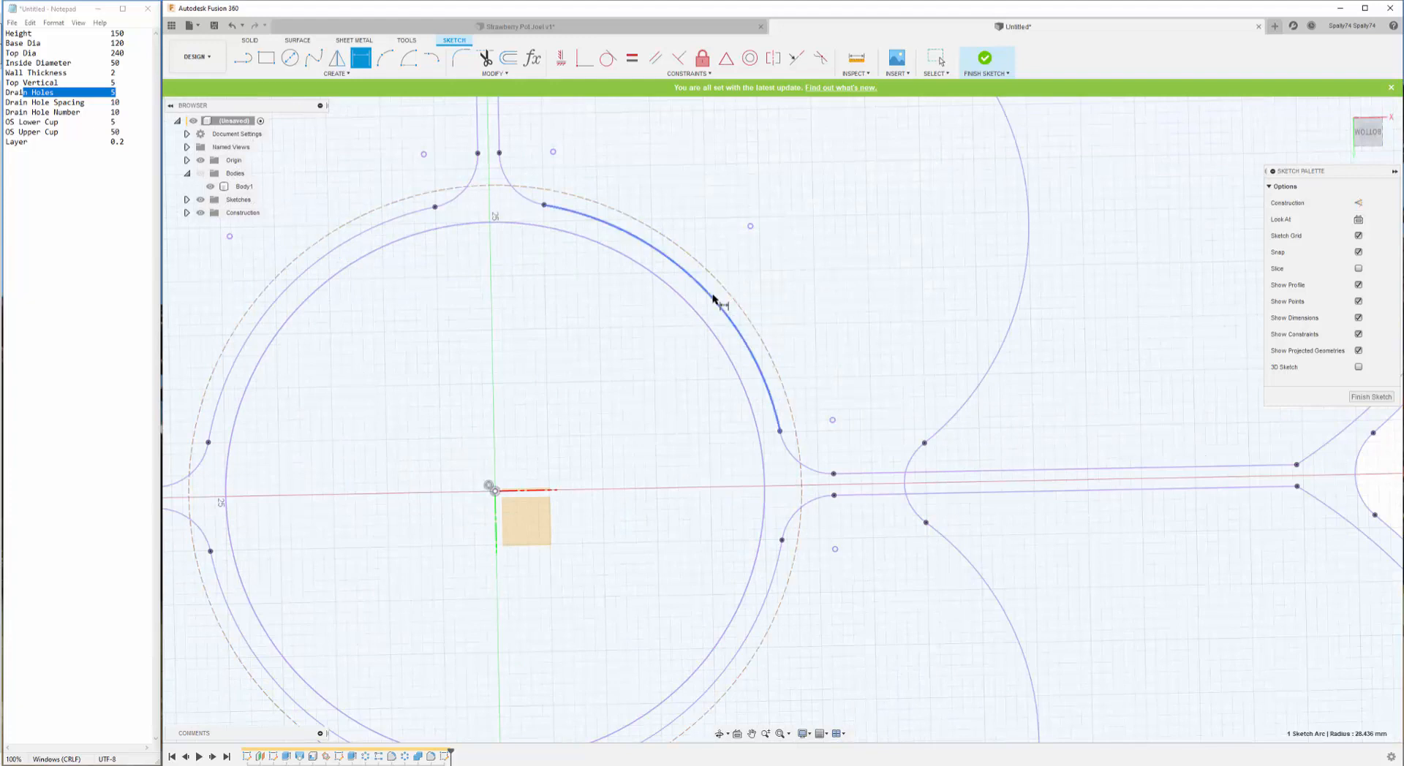
{"action": "left_click", "coordinate": [741, 304]}
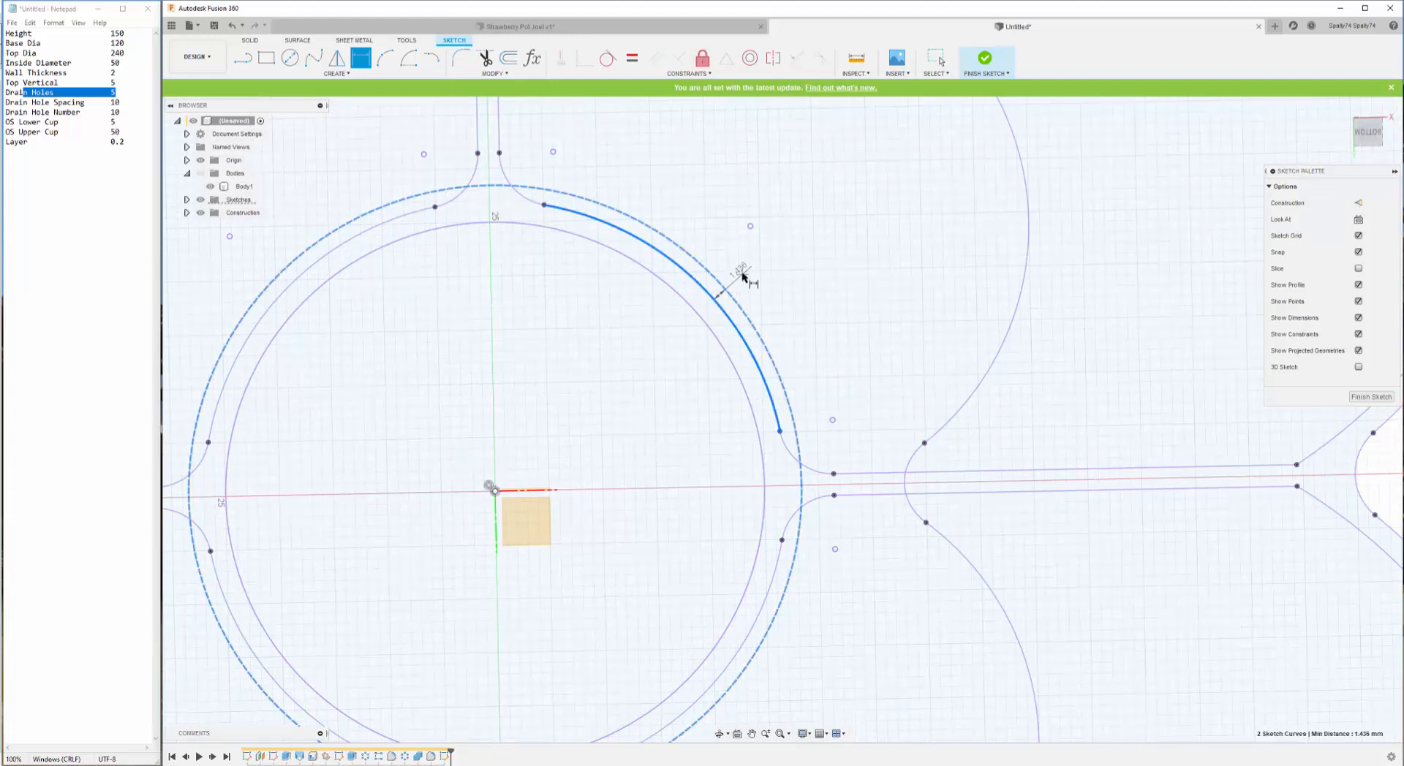
{"action": "left_click", "coordinate": [745, 277]}
{"action": "key", "text": "Return"}
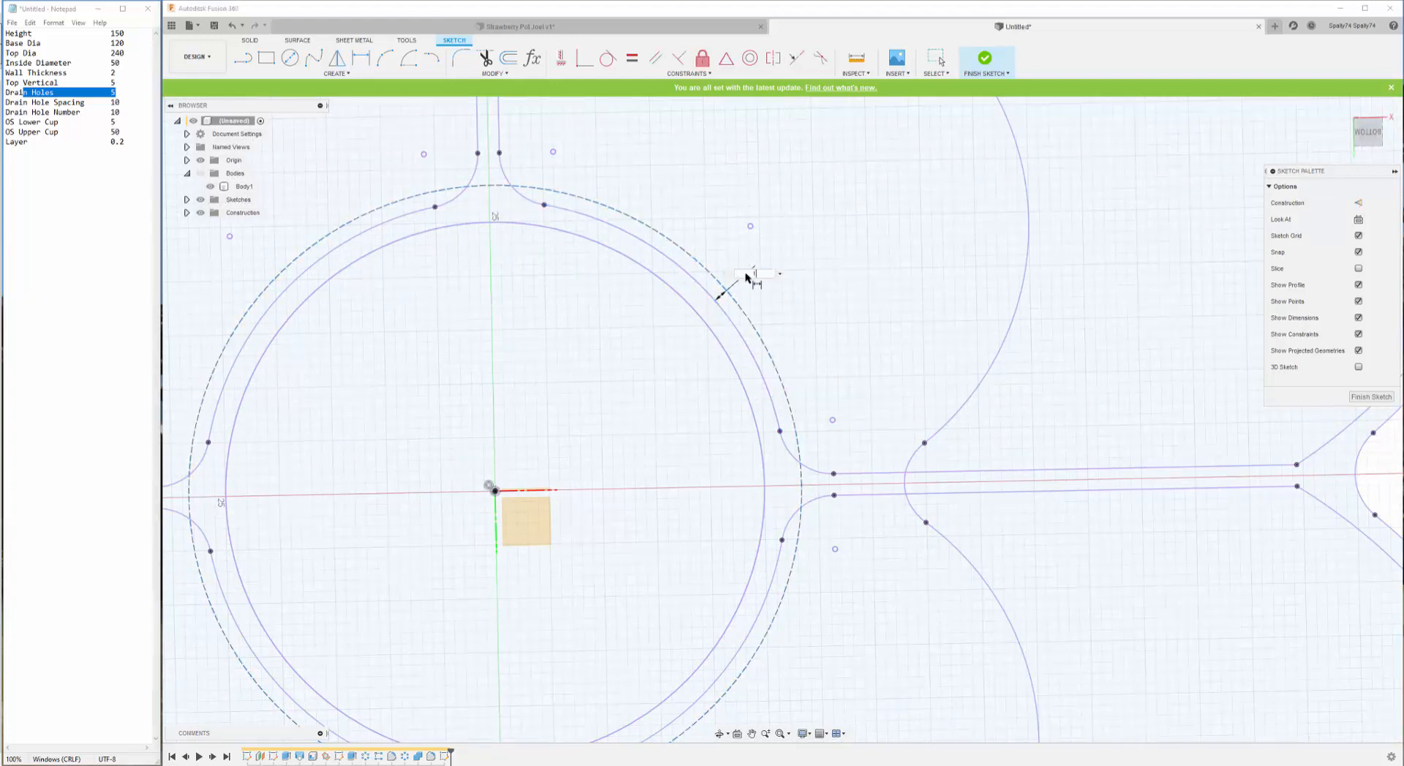
{"action": "key", "text": "Escape"}
{"action": "key", "text": "d"}
{"action": "scroll", "coordinate": [739, 289], "scroll_direction": "down", "scroll_amount": 3}
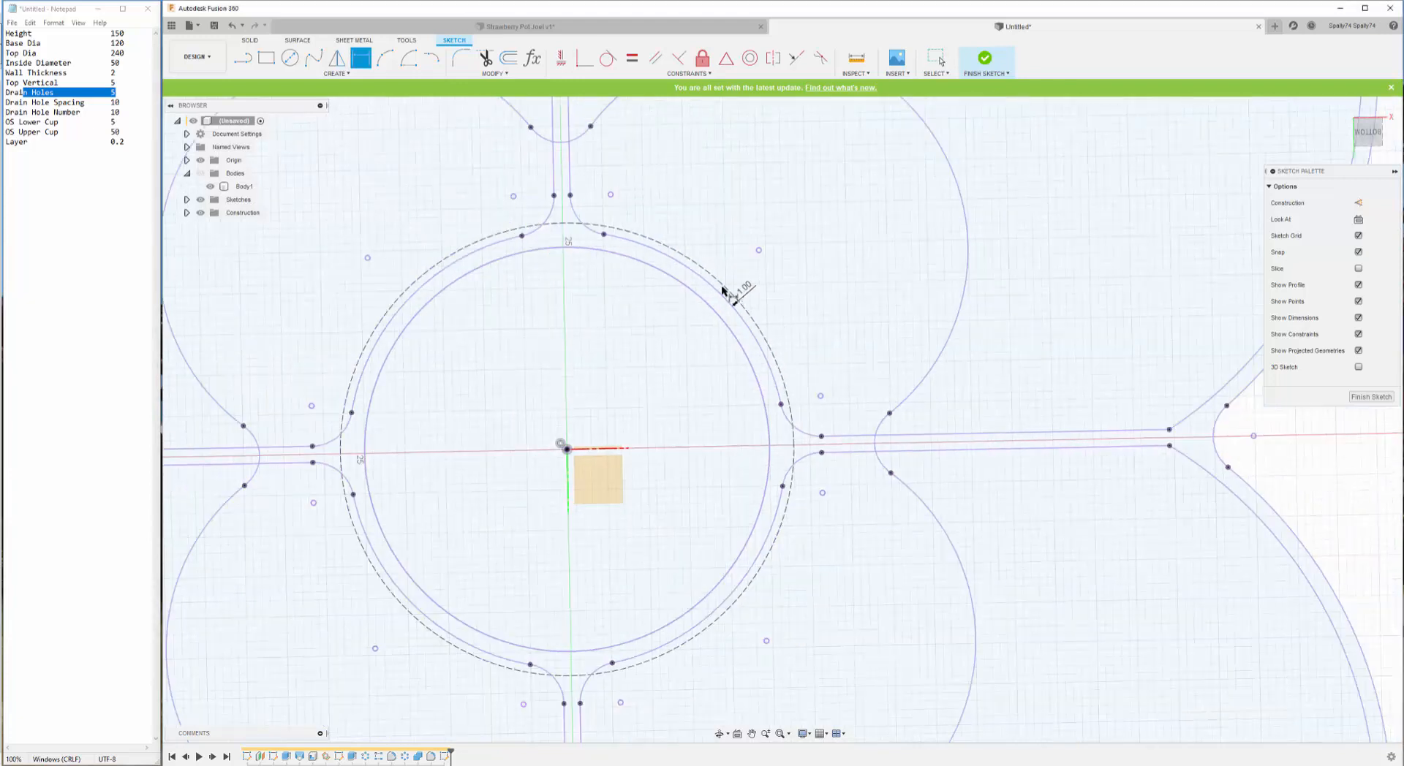
- Draw a second origin-centred circle of about 34.2 mm radius outside the first one and make it construction geometry
{"action": "scroll", "coordinate": [710, 289], "scroll_direction": "down", "scroll_amount": 3}
{"action": "key", "text": "c"}
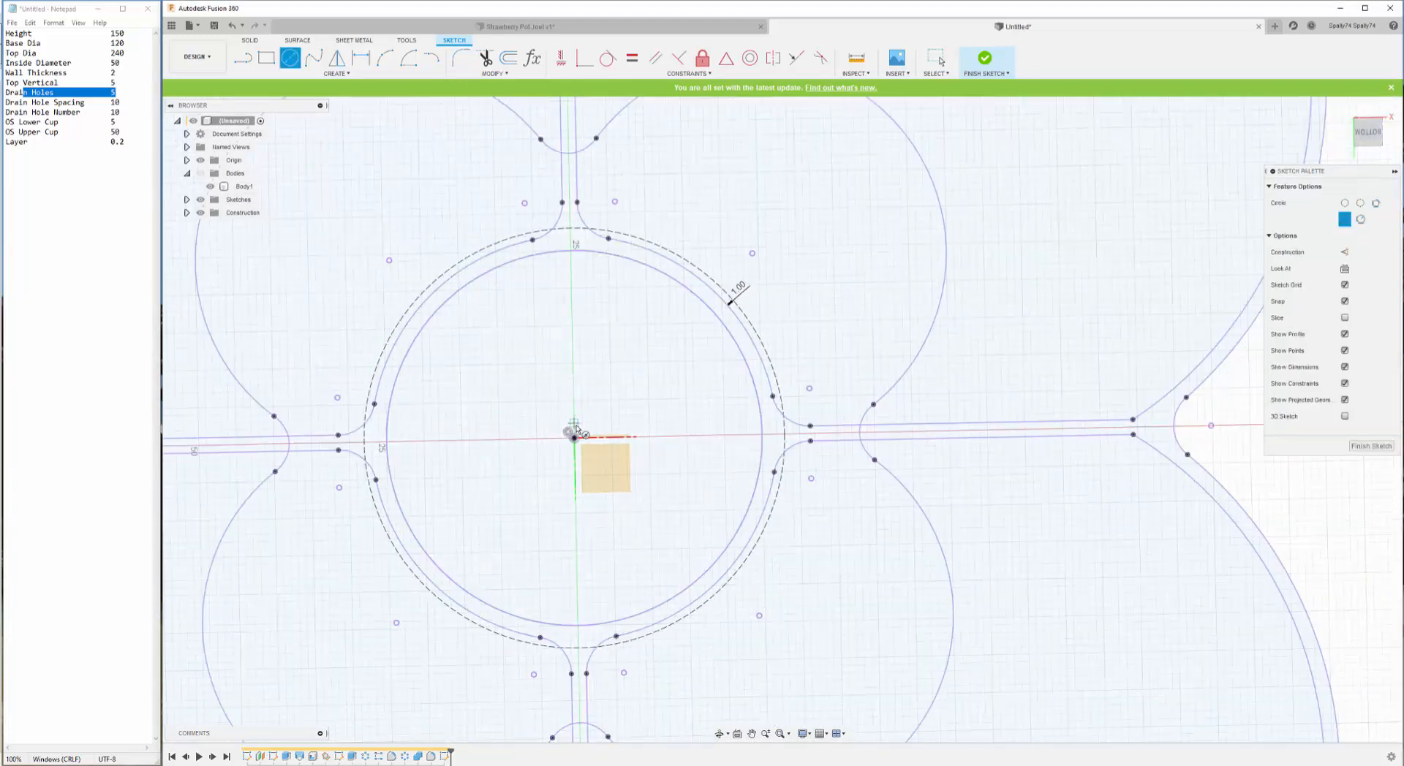
{"action": "left_click", "coordinate": [575, 438]}
{"action": "left_click", "coordinate": [780, 288]}
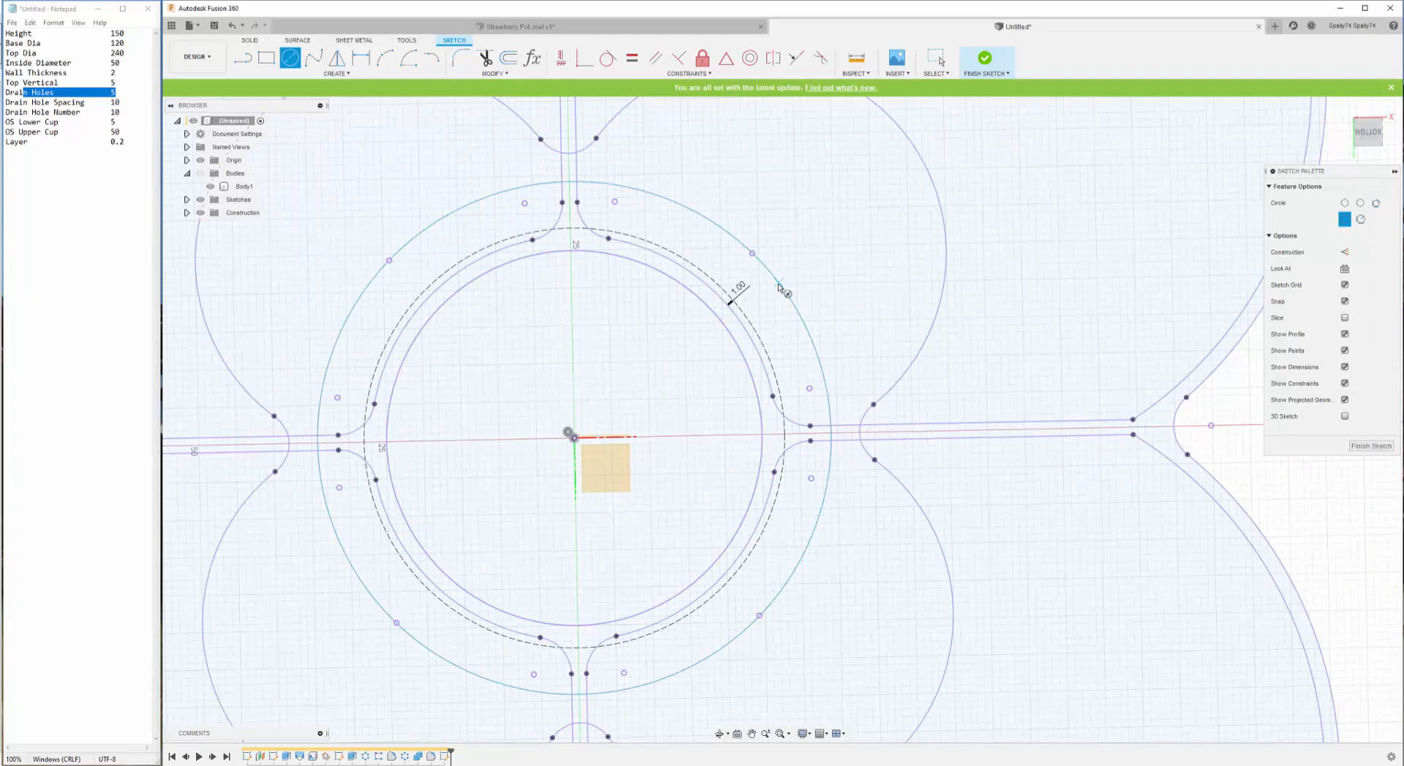
{"action": "key", "text": "Escape"}
{"action": "left_click", "coordinate": [780, 288]}
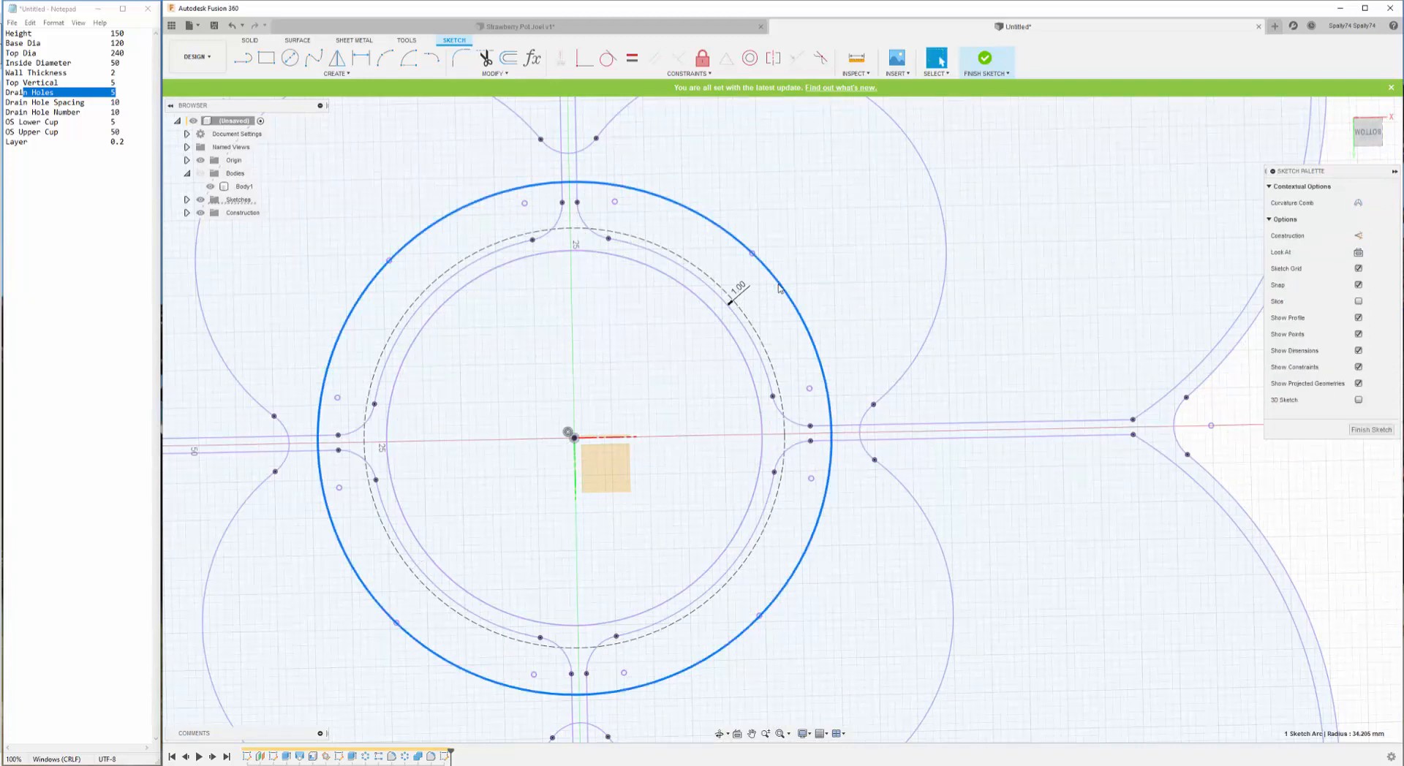
{"action": "key", "text": "x"}
- Shrink the outer construction circle to a radius of about 32 mm, near the inner ends of the divider walls
{"action": "left_click_drag", "start_coordinate": [770, 288], "coordinate": [768, 288]}
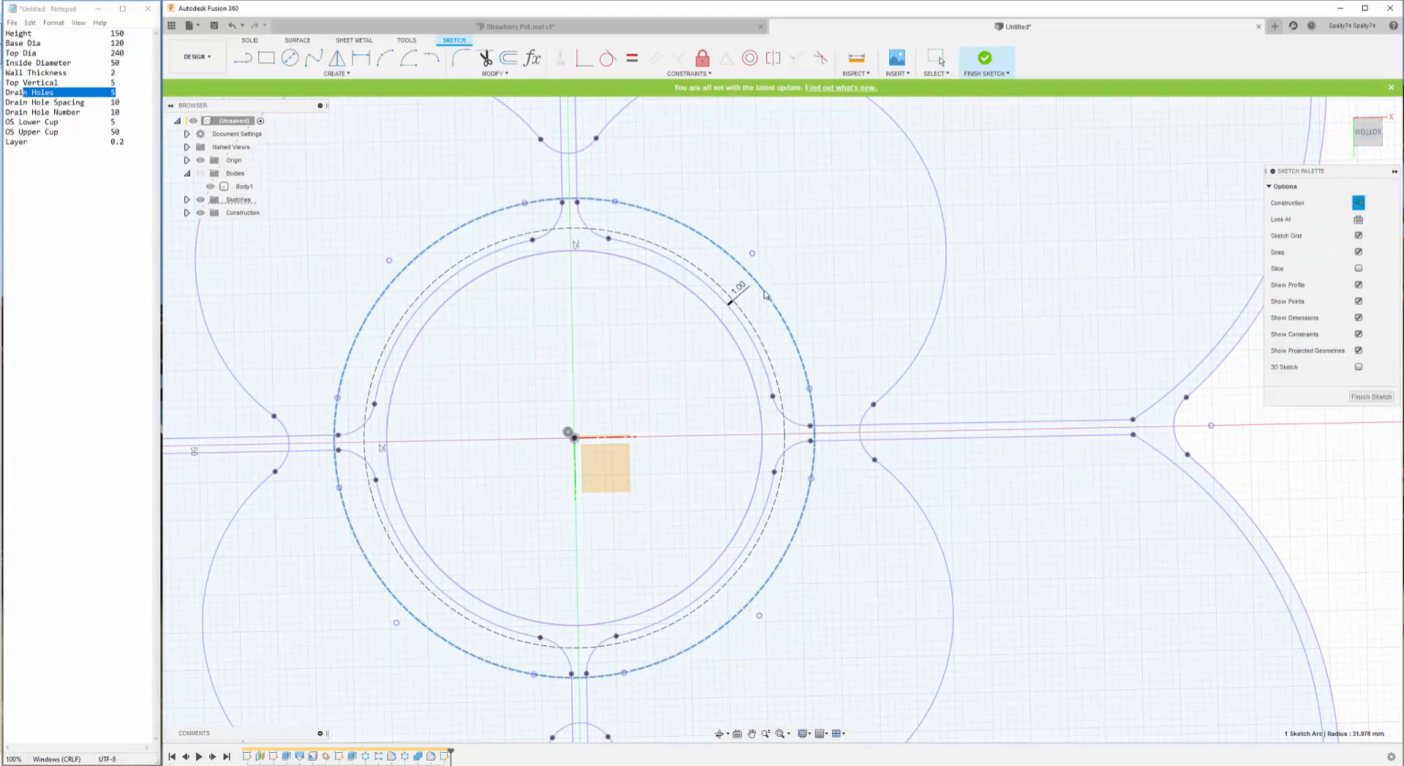
{"action": "scroll", "coordinate": [768, 288], "scroll_direction": "up", "scroll_amount": 2}
{"action": "scroll", "coordinate": [768, 290], "scroll_direction": "down", "scroll_amount": 1}
{"action": "scroll", "coordinate": [810, 419], "scroll_direction": "up", "scroll_amount": 2}
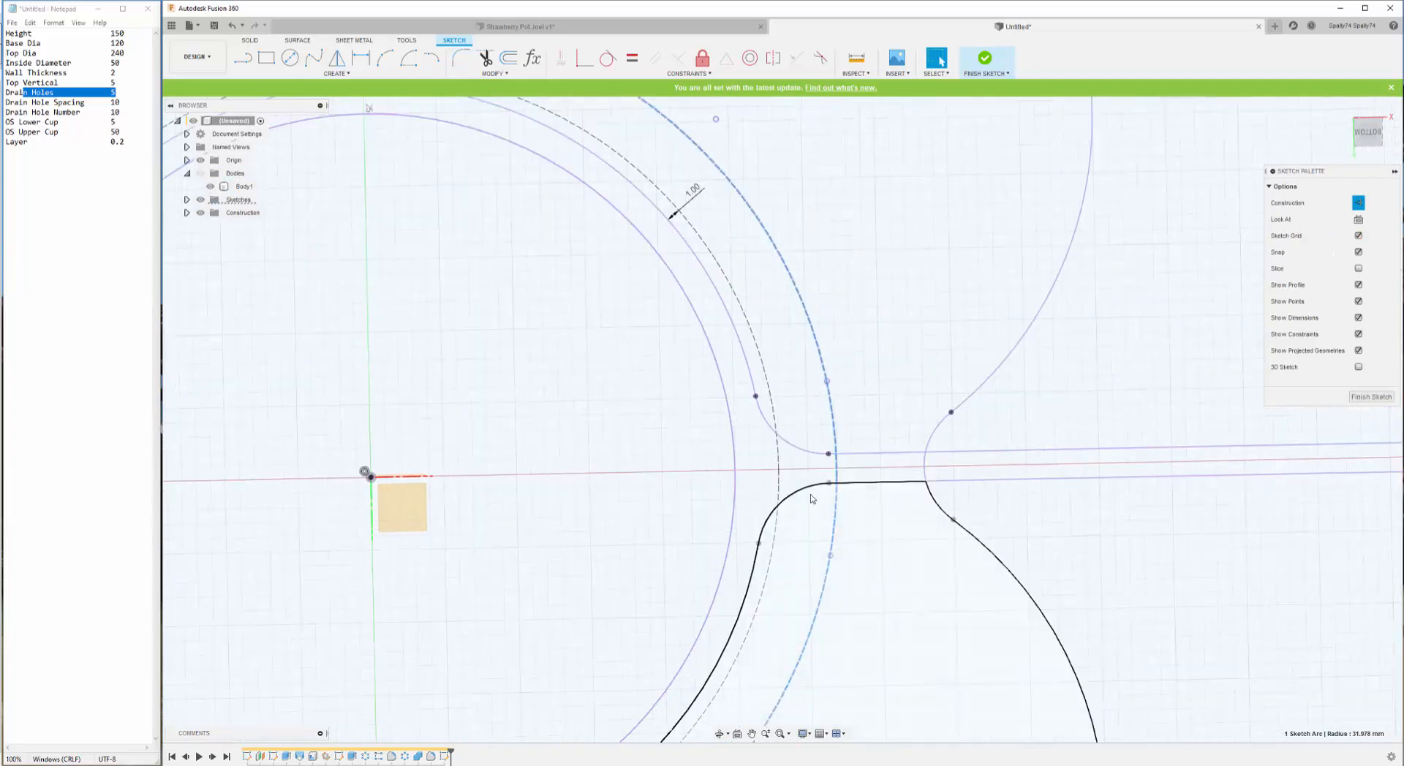
{"action": "scroll", "coordinate": [810, 419], "scroll_direction": "down", "scroll_amount": 3}
{"action": "scroll", "coordinate": [607, 482], "scroll_direction": "down", "scroll_amount": 3}
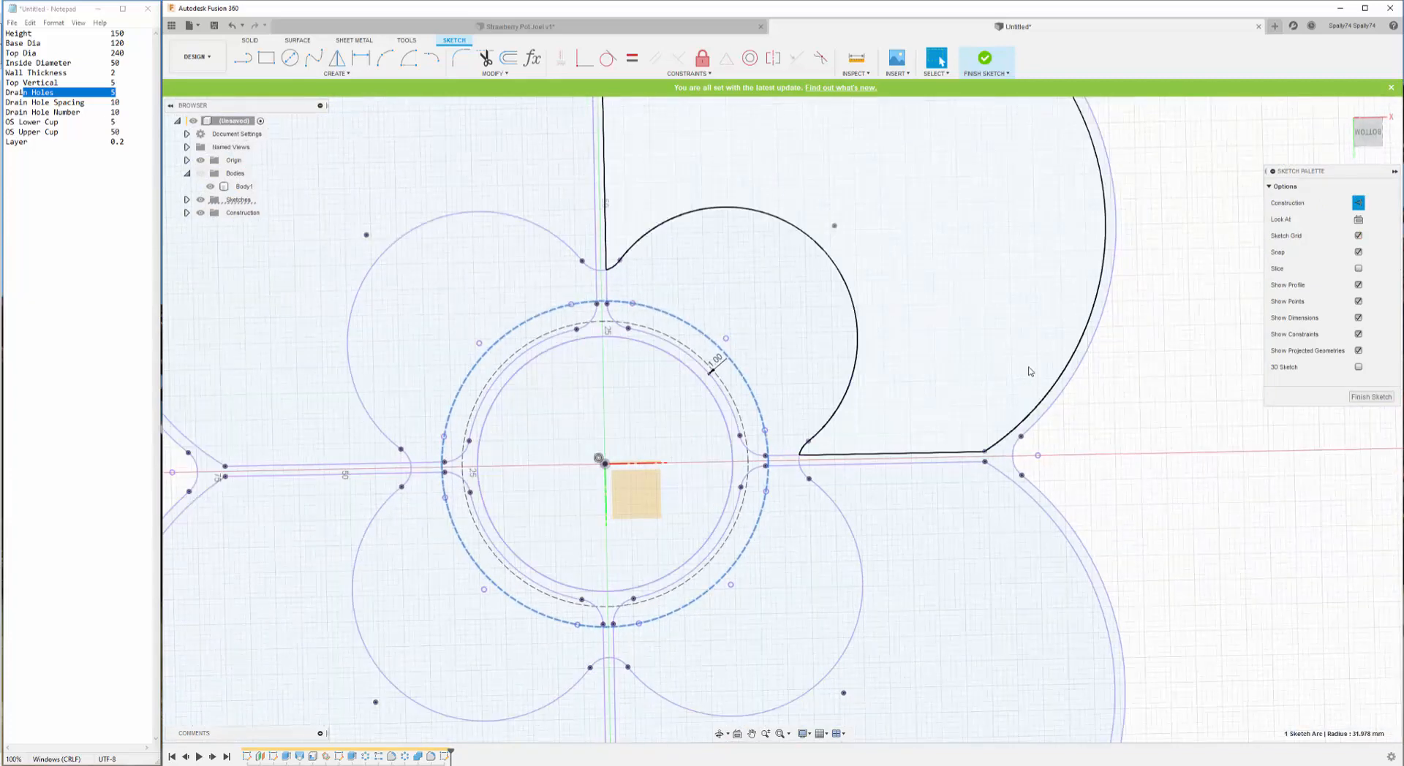
{"action": "scroll", "coordinate": [552, 504], "scroll_direction": "up", "scroll_amount": 3}
{"action": "key", "text": "Escape"}
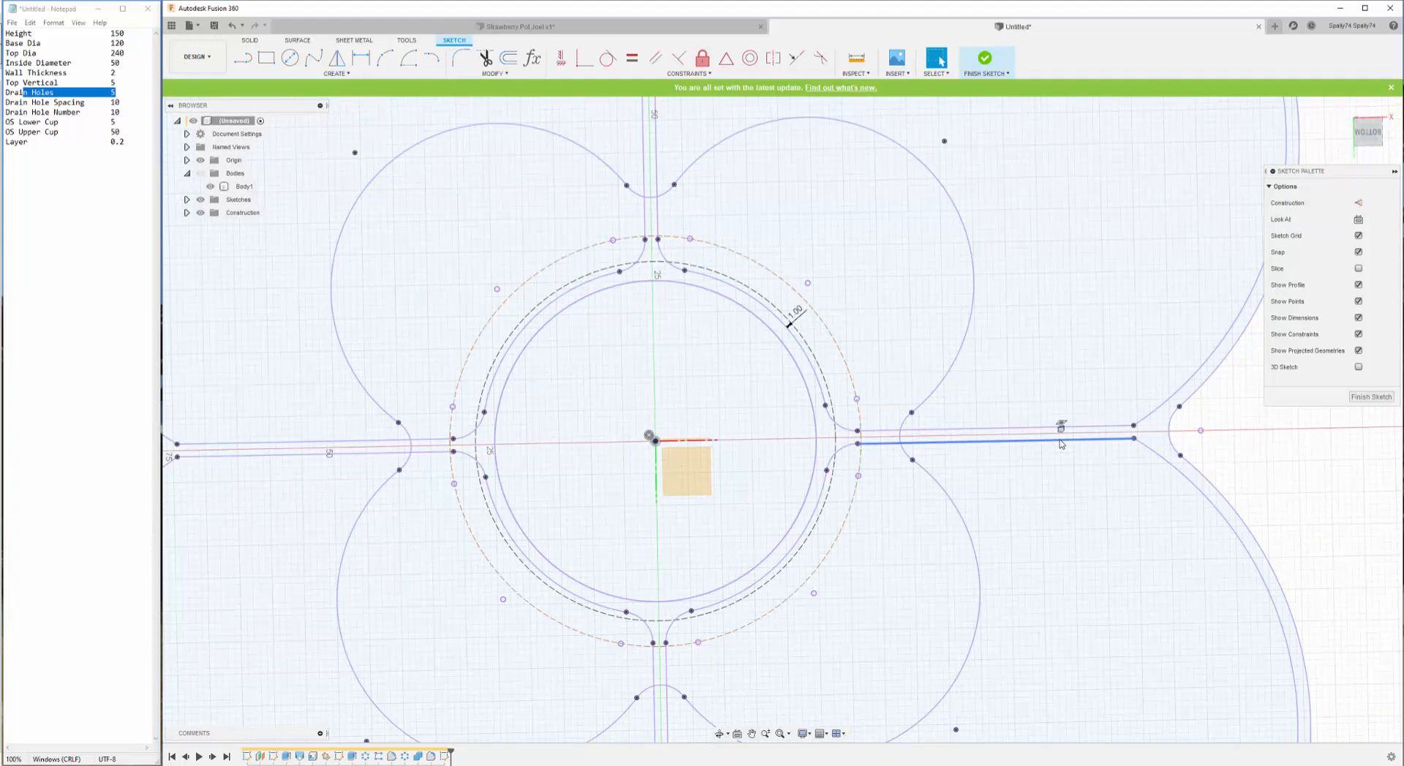
- Draw a line along the horizontal dividers, joining the fillet arc centres at their two outer ends through the origin
{"action": "key", "text": "l"}
{"action": "left_click", "coordinate": [1199, 433]}
{"action": "scroll", "coordinate": [1198, 433], "scroll_direction": "down", "scroll_amount": 3}
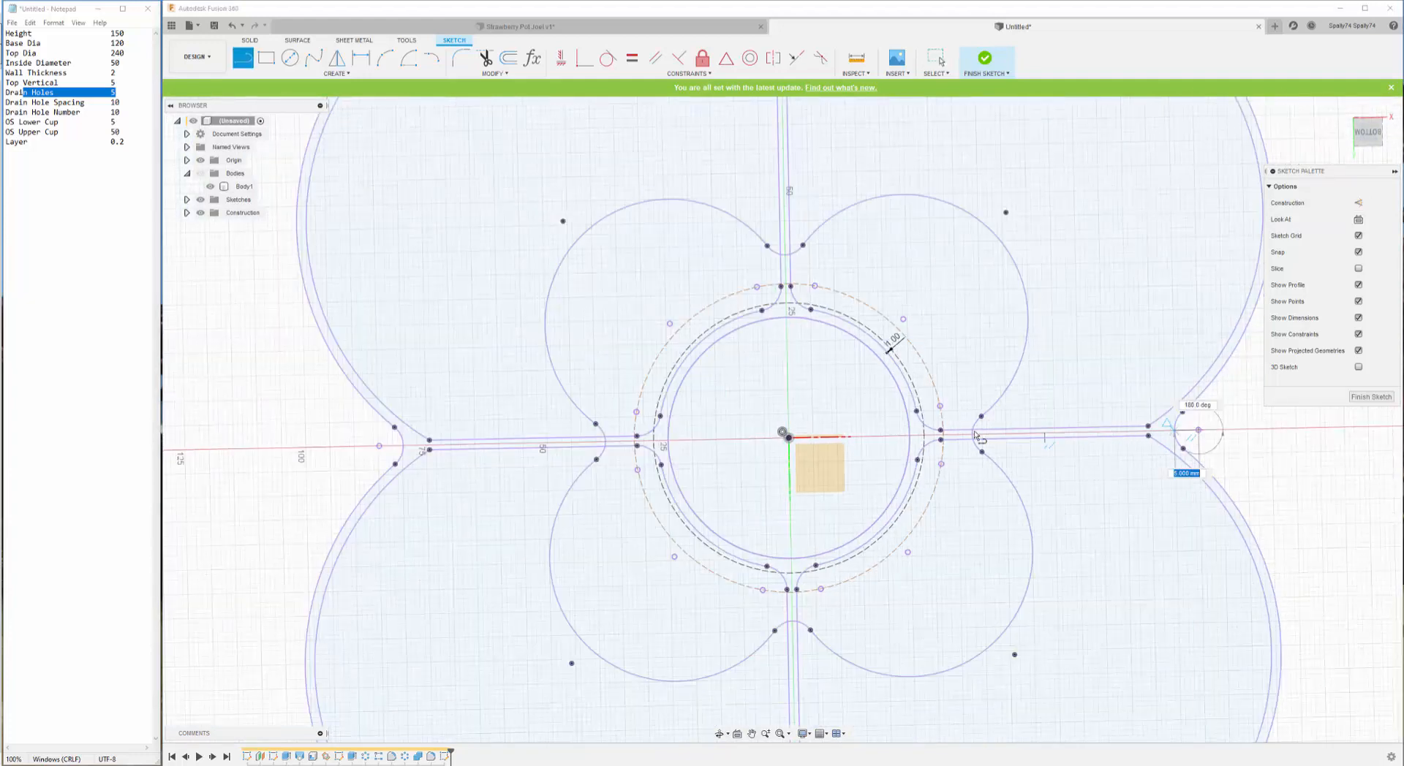
{"action": "scroll", "coordinate": [431, 460], "scroll_direction": "up", "scroll_amount": 1}
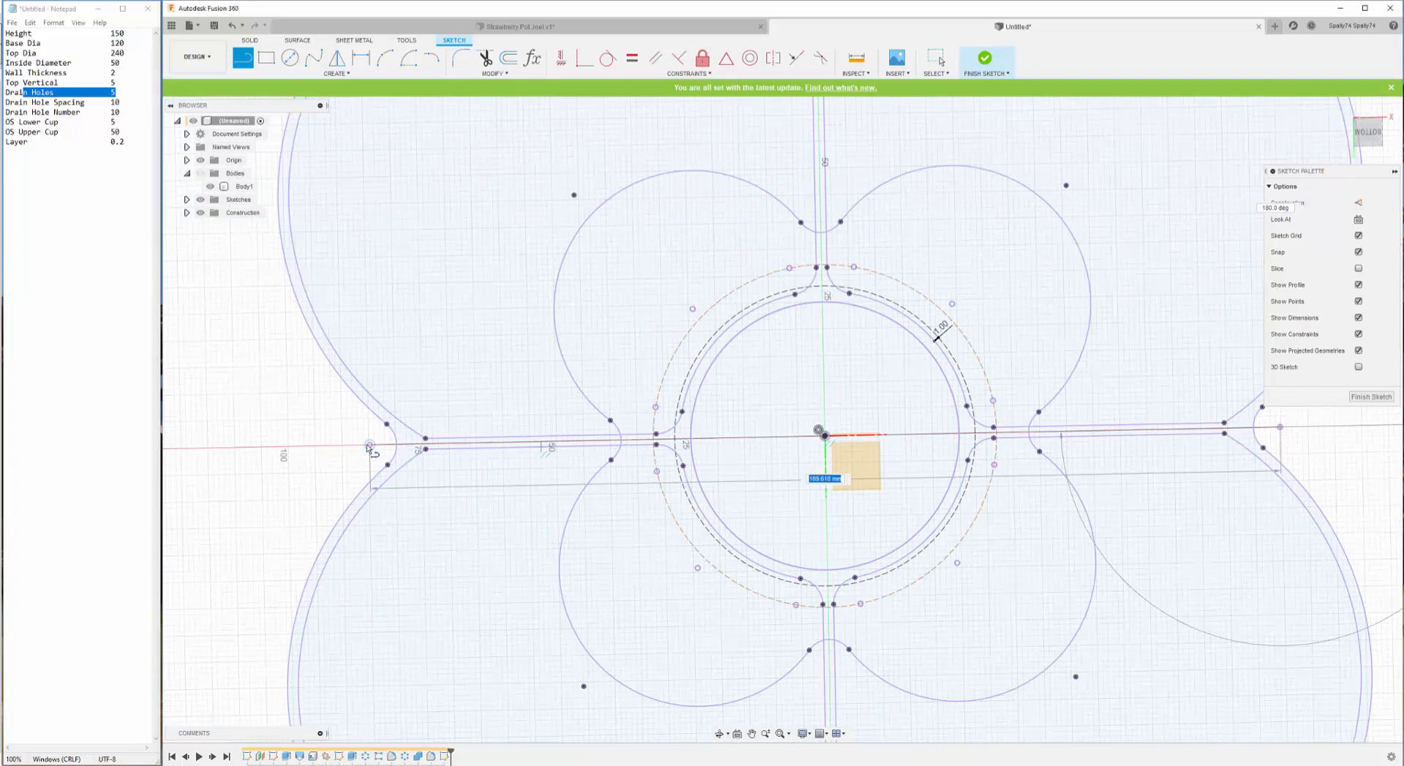
{"action": "left_click", "coordinate": [369, 446]}
{"action": "scroll", "coordinate": [907, 435], "scroll_direction": "up", "scroll_amount": 3}
{"action": "scroll", "coordinate": [803, 448], "scroll_direction": "down", "scroll_amount": 2}
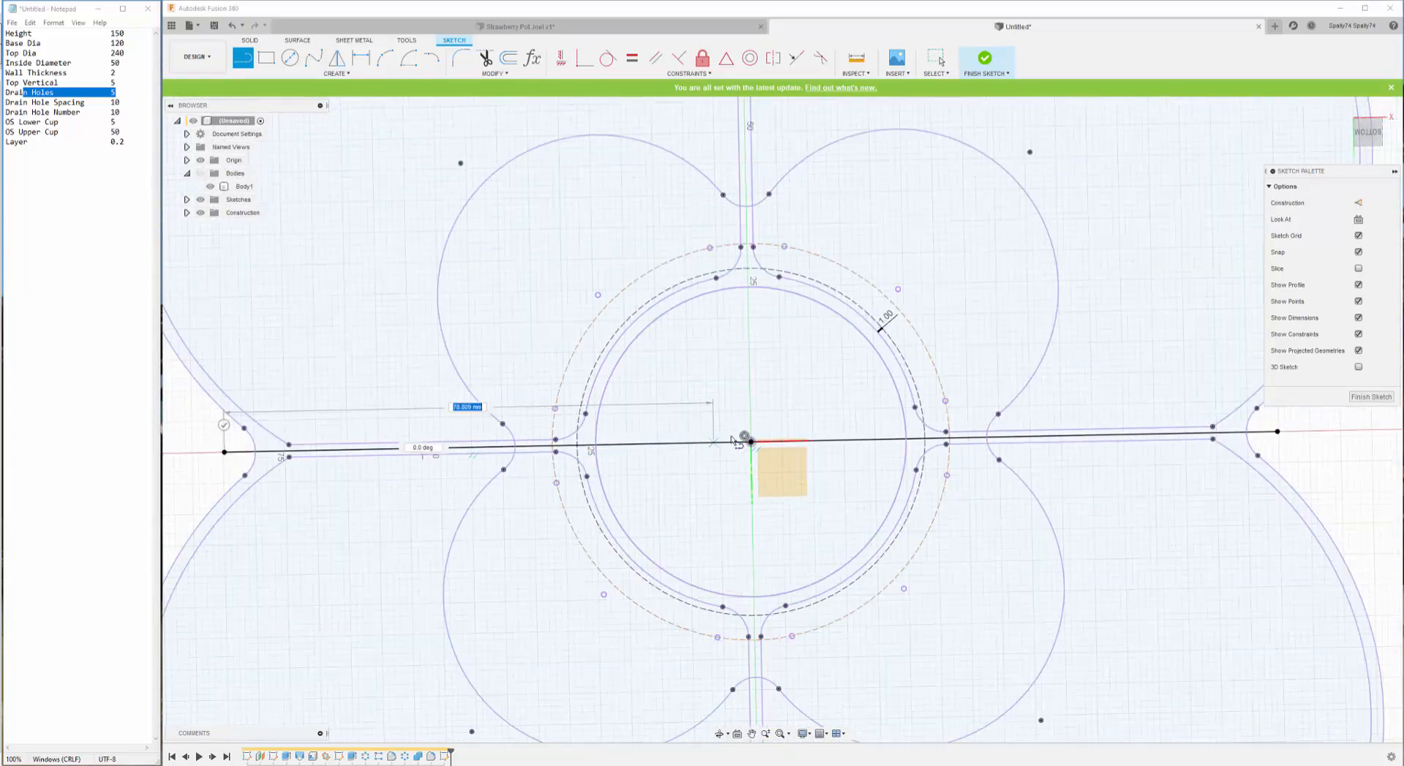
{"action": "key", "text": "Escape"}
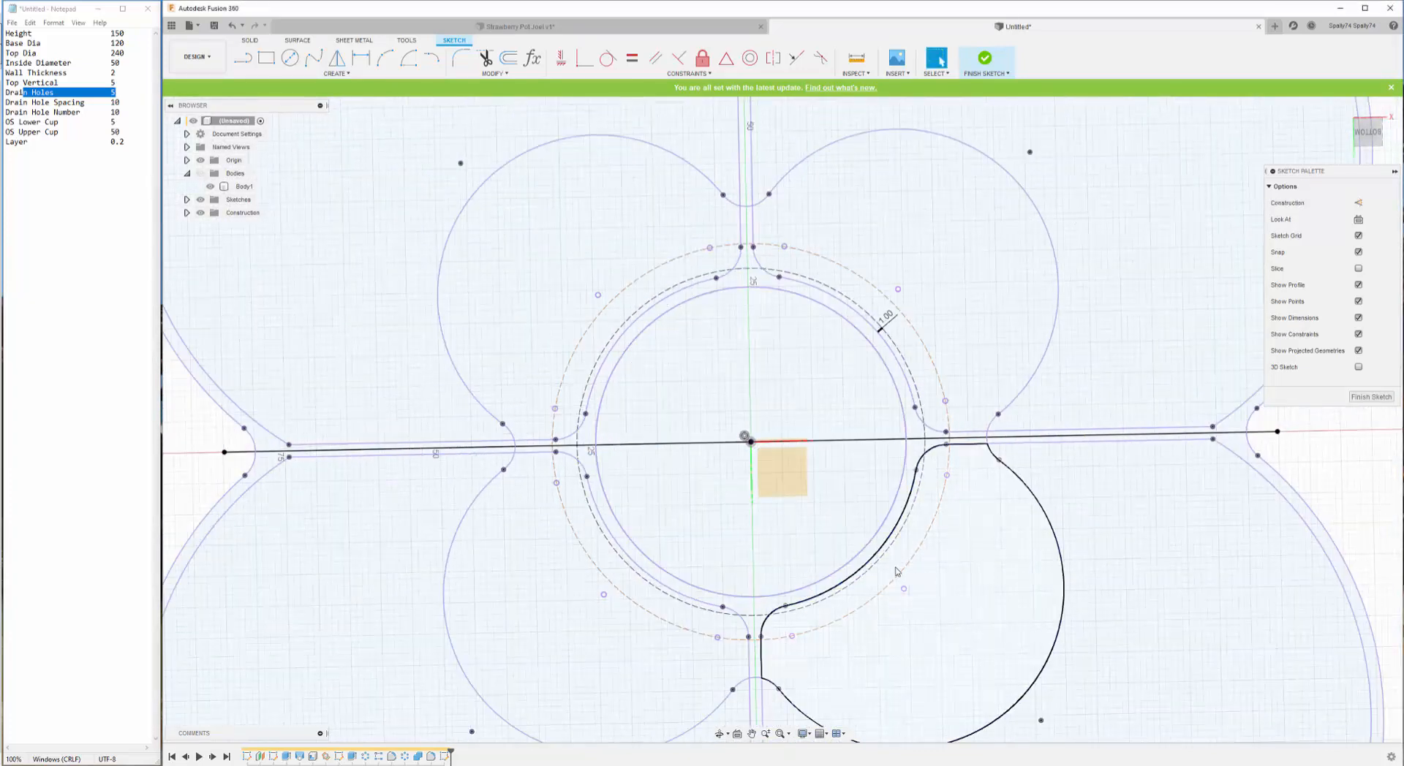
- Draw two crossing diagonal lines through the origin, each joining the arc centre points of opposite cups
{"action": "key", "text": "l"}
{"action": "scroll", "coordinate": [898, 572], "scroll_direction": "down", "scroll_amount": 2}
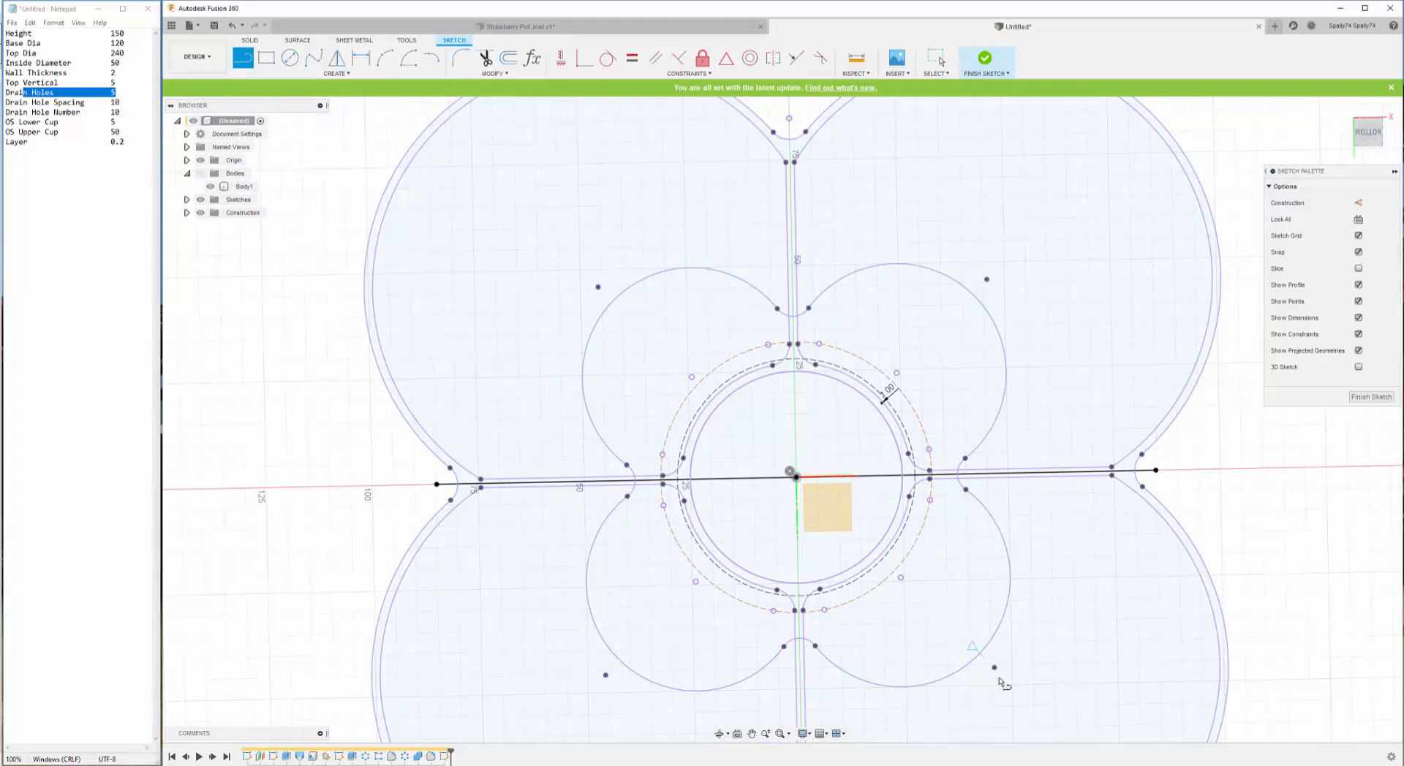
{"action": "left_click", "coordinate": [994, 668]}
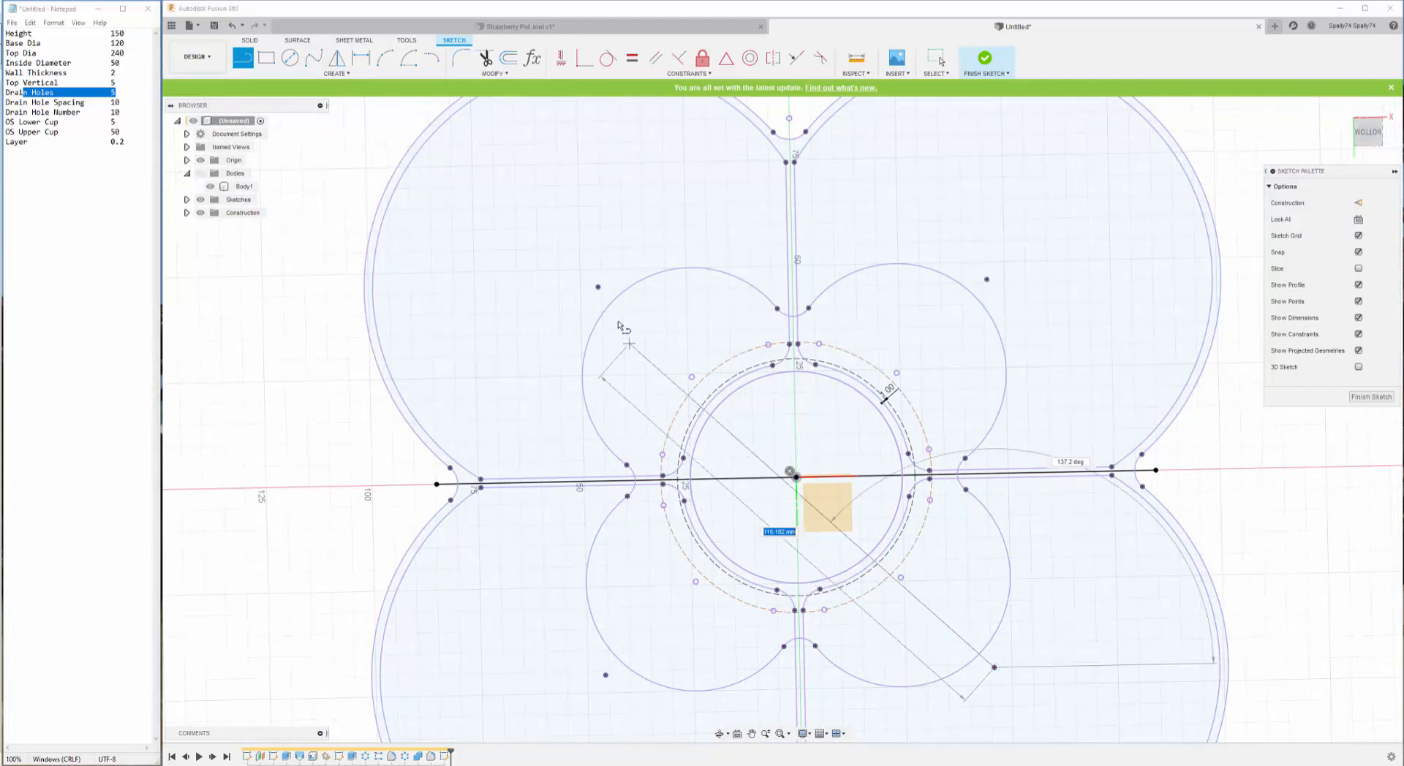
{"action": "left_click", "coordinate": [598, 288]}
{"action": "key", "text": "Escape"}
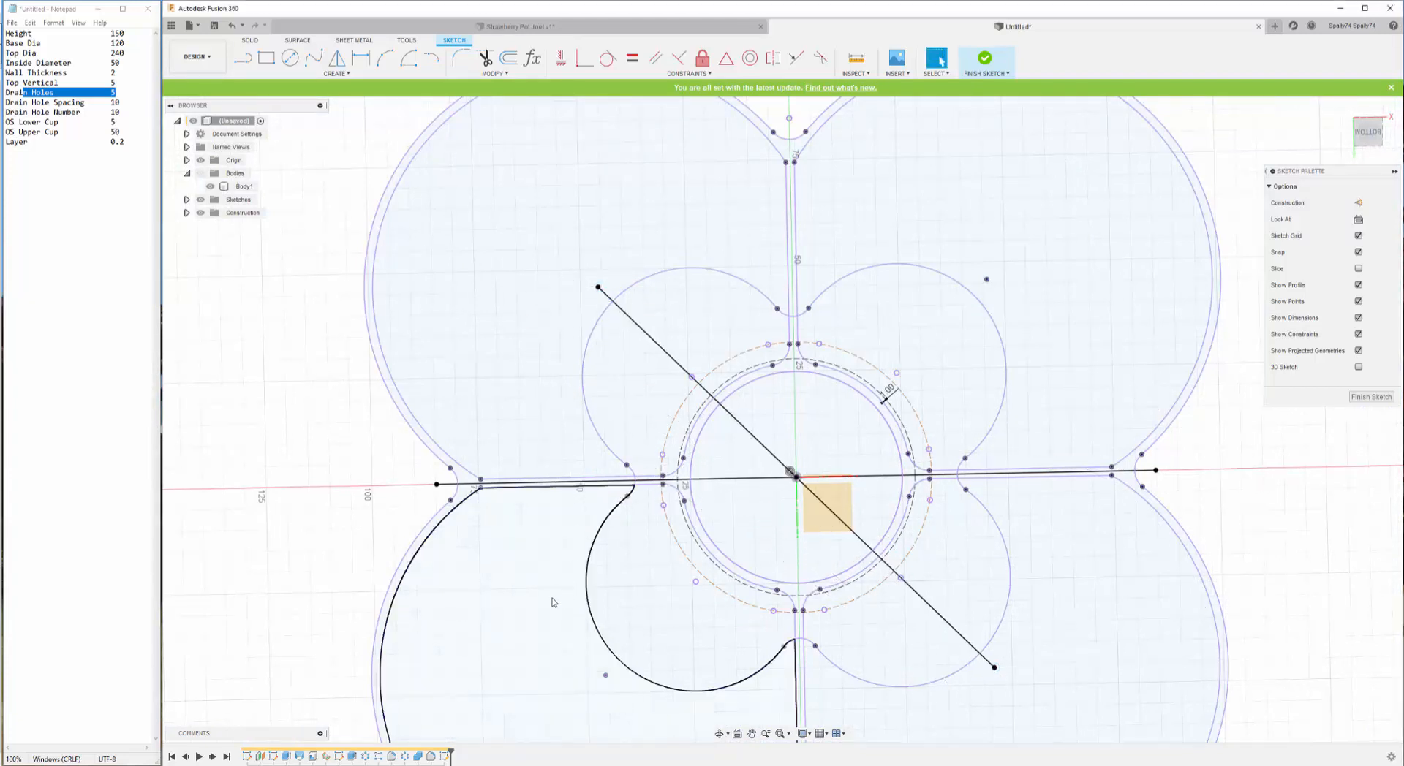
{"action": "key", "text": "l"}
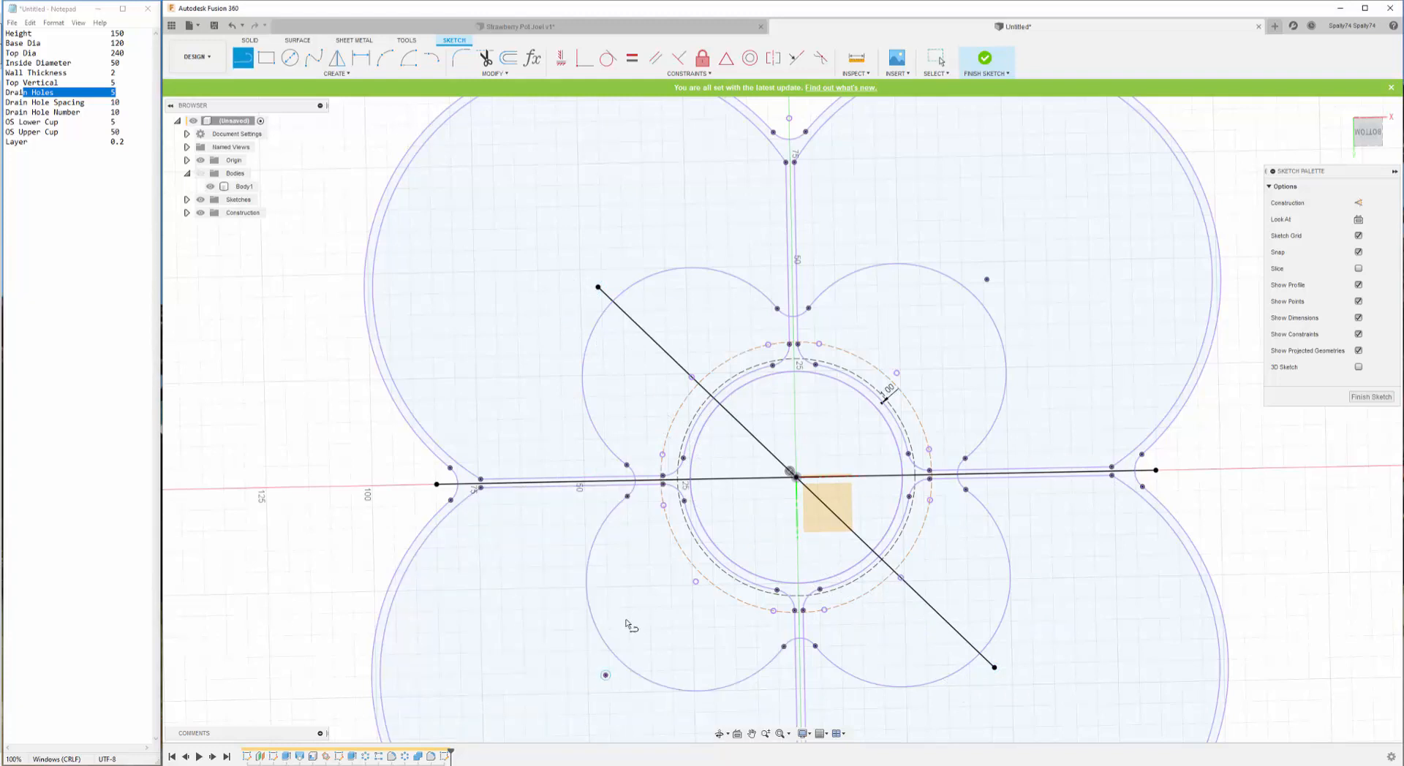
{"action": "left_click", "coordinate": [605, 675]}
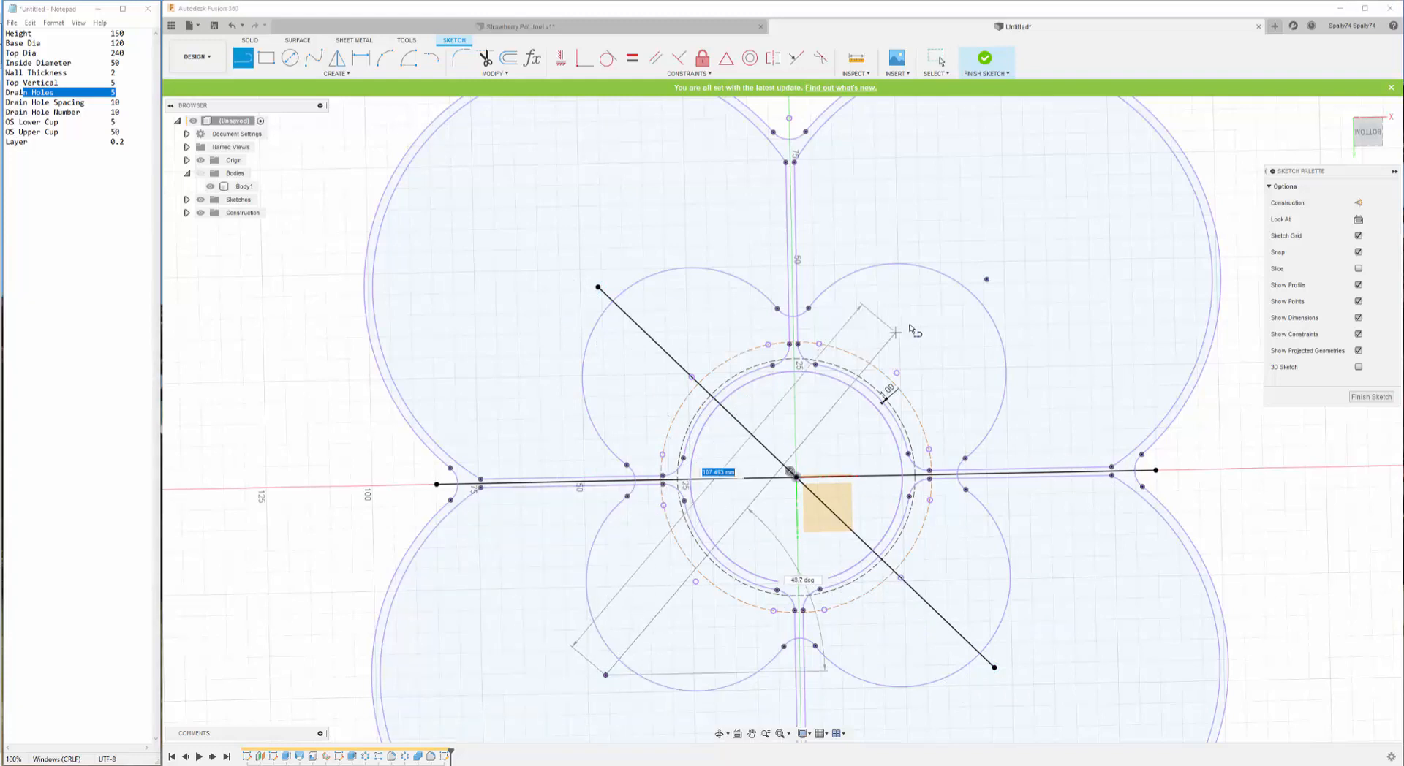
{"action": "left_click", "coordinate": [987, 280]}
{"action": "key", "text": "Escape"}
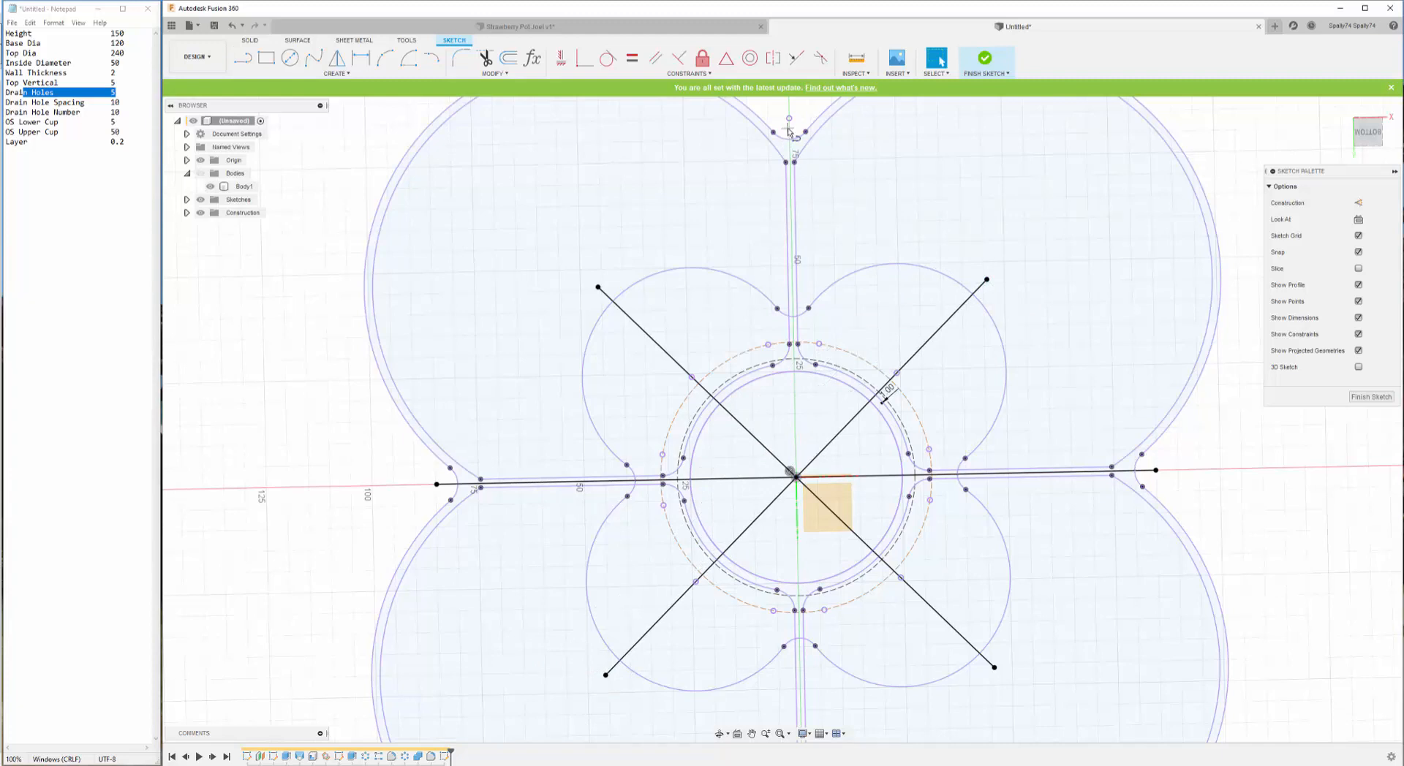
- Draw a line along the vertical dividers, joining the fillet arc centres at their two outer ends through the origin
{"action": "key", "text": "l"}
{"action": "left_click", "coordinate": [790, 119]}
{"action": "scroll", "coordinate": [790, 119], "scroll_direction": "down", "scroll_amount": 3}
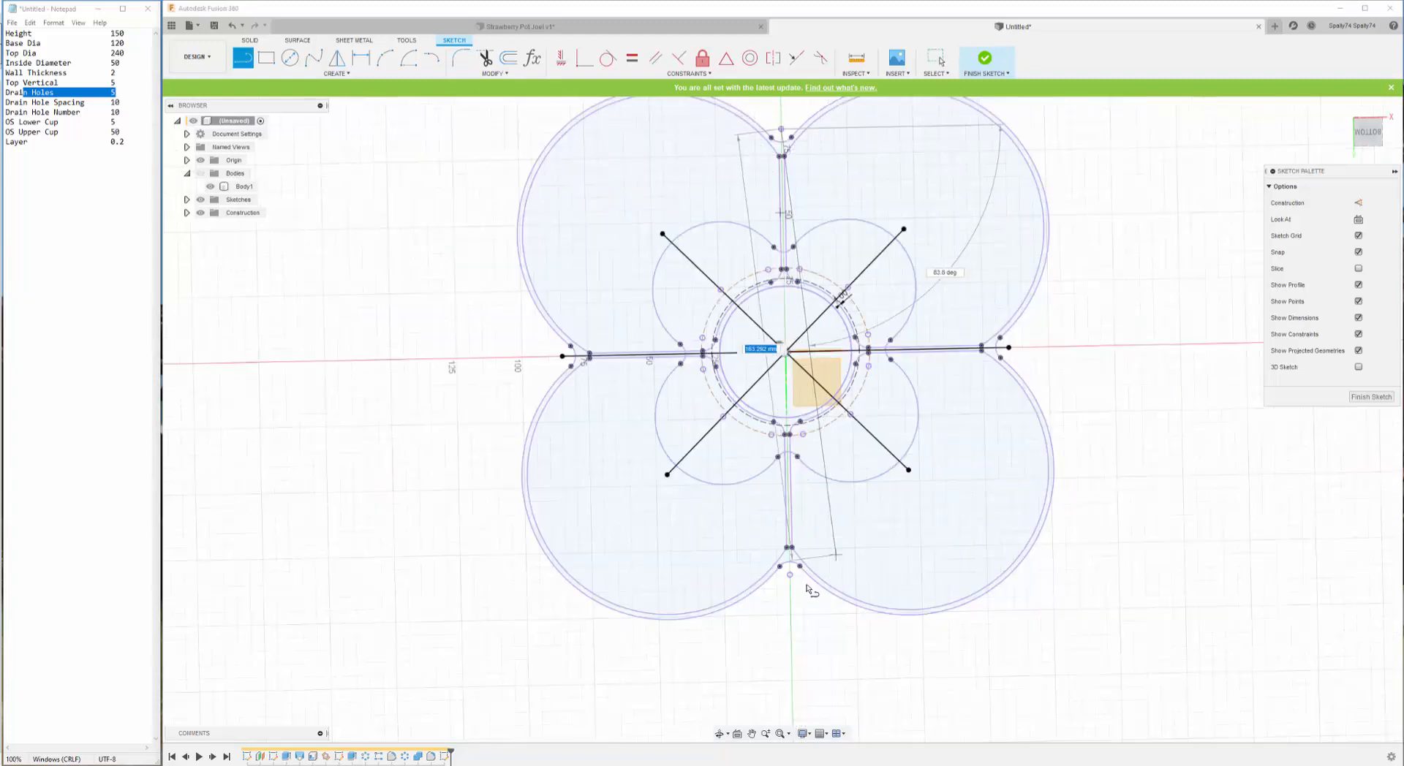
{"action": "scroll", "coordinate": [797, 577], "scroll_direction": "up", "scroll_amount": 3}
{"action": "left_click", "coordinate": [781, 572]}
{"action": "key", "text": "Escape"}
{"action": "scroll", "coordinate": [812, 263], "scroll_direction": "up", "scroll_amount": 4}
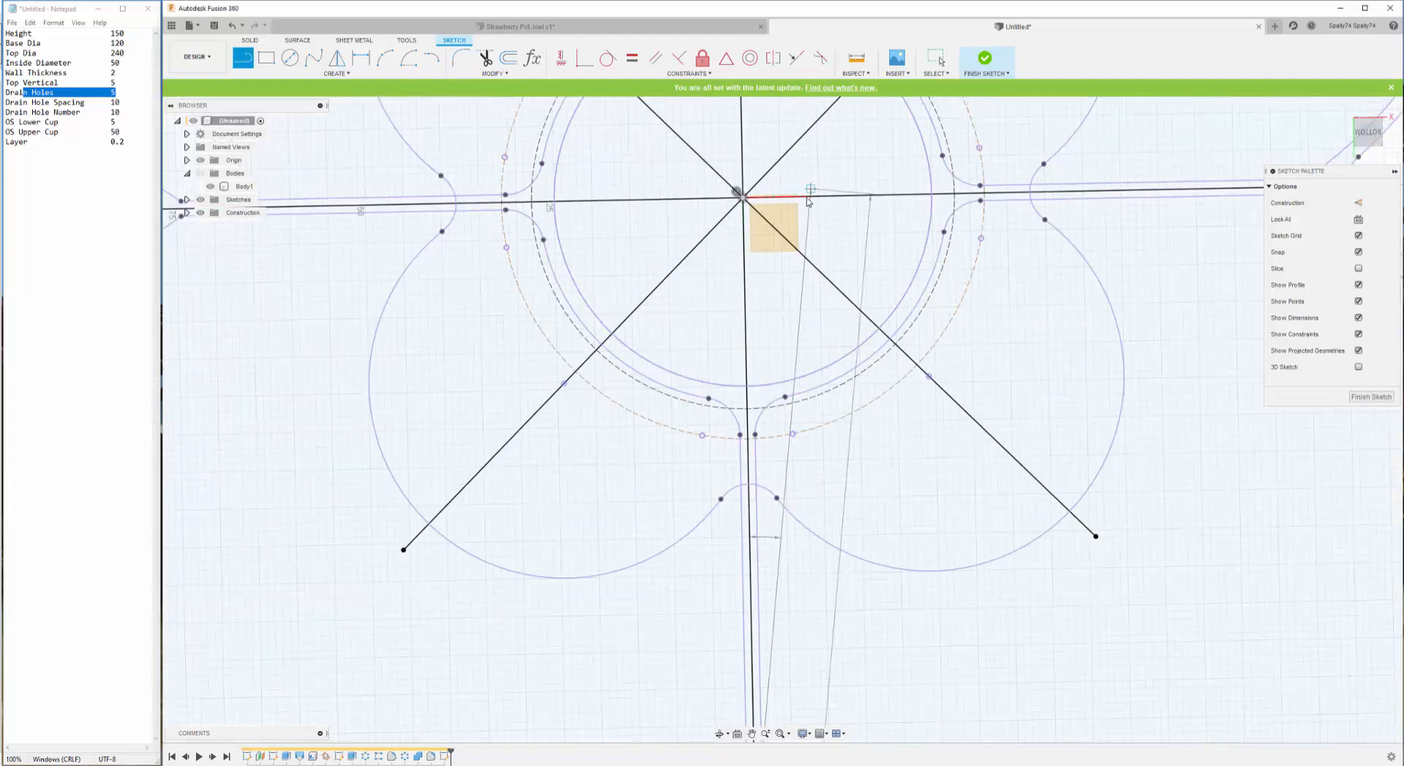
- Convert the four lines crossing at the origin to construction geometry
{"action": "left_click", "coordinate": [807, 290]}
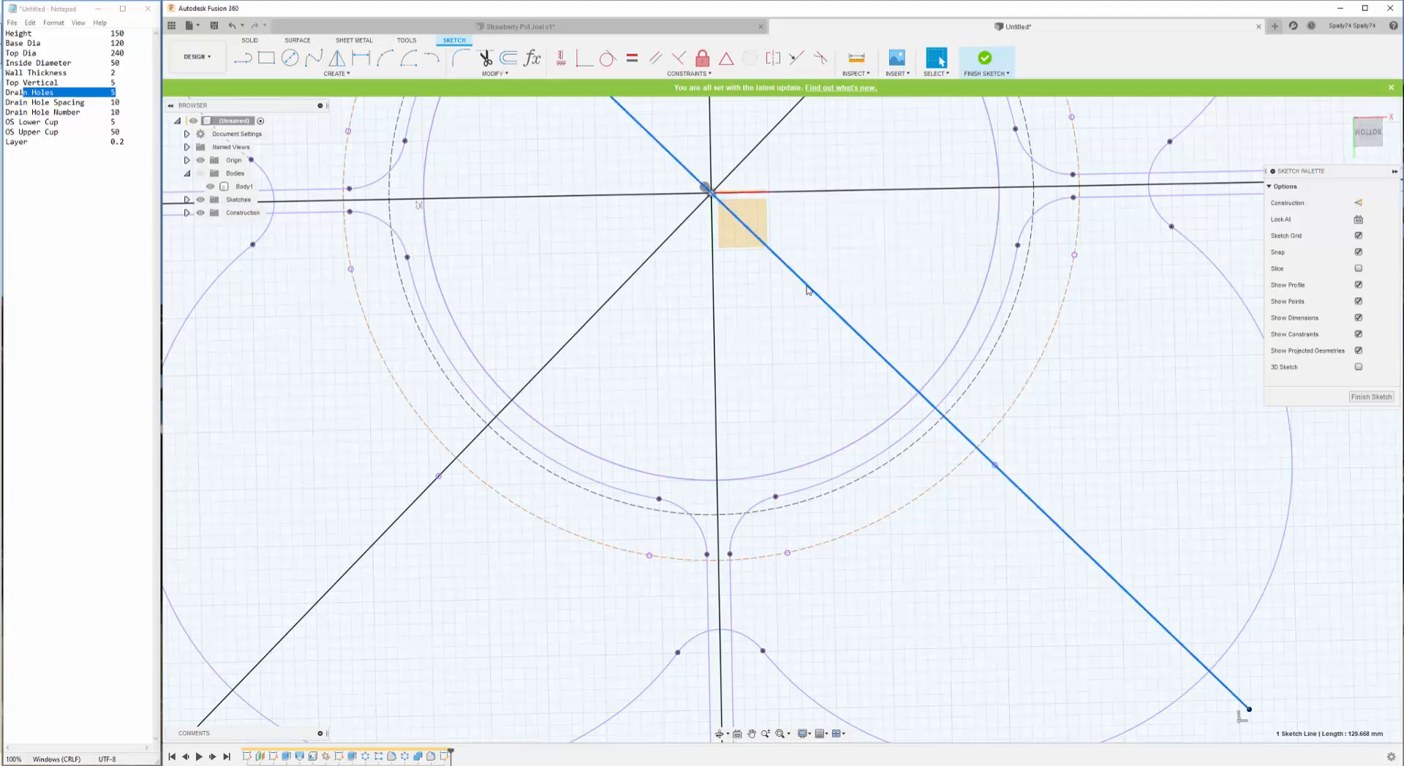
{"action": "left_click", "coordinate": [715, 313]}
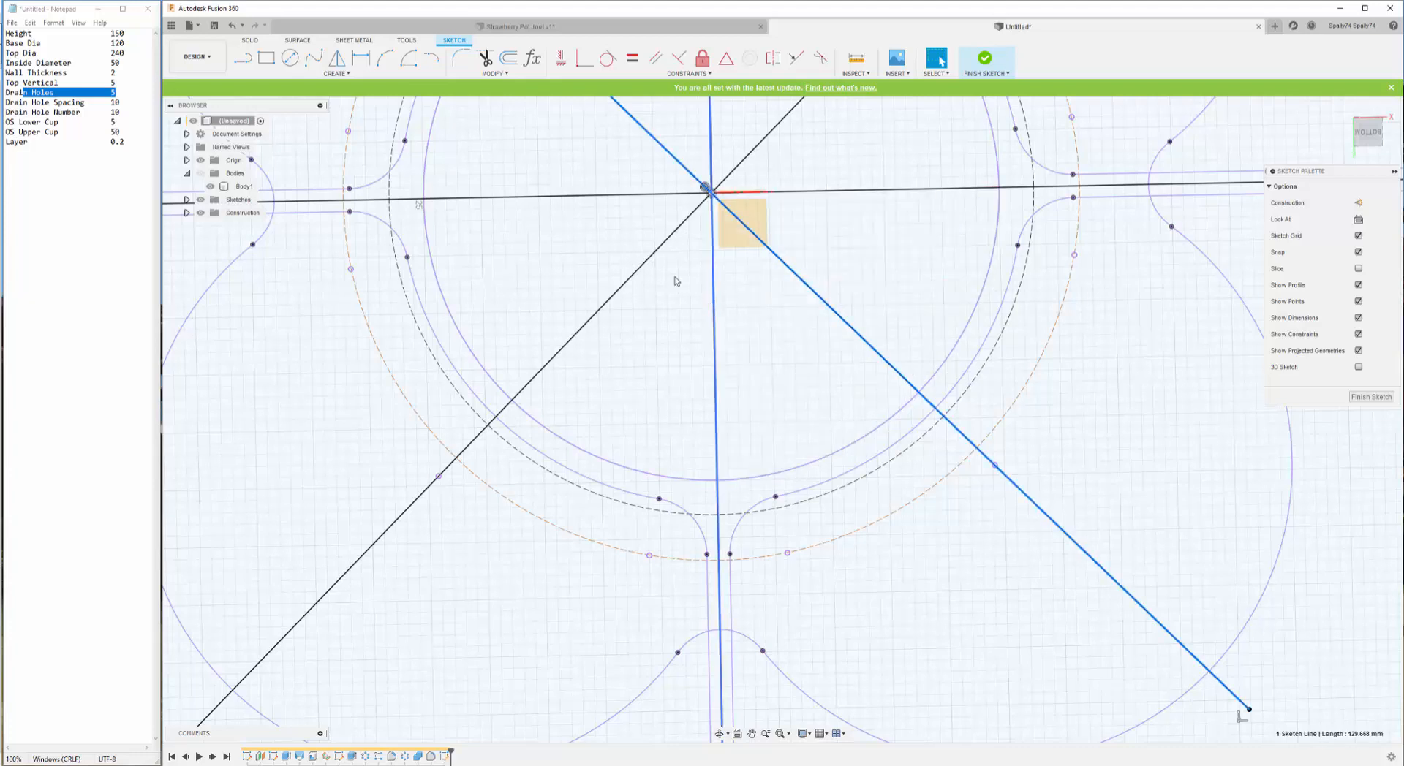
{"action": "left_click", "coordinate": [657, 247]}
{"action": "left_click", "coordinate": [658, 194]}
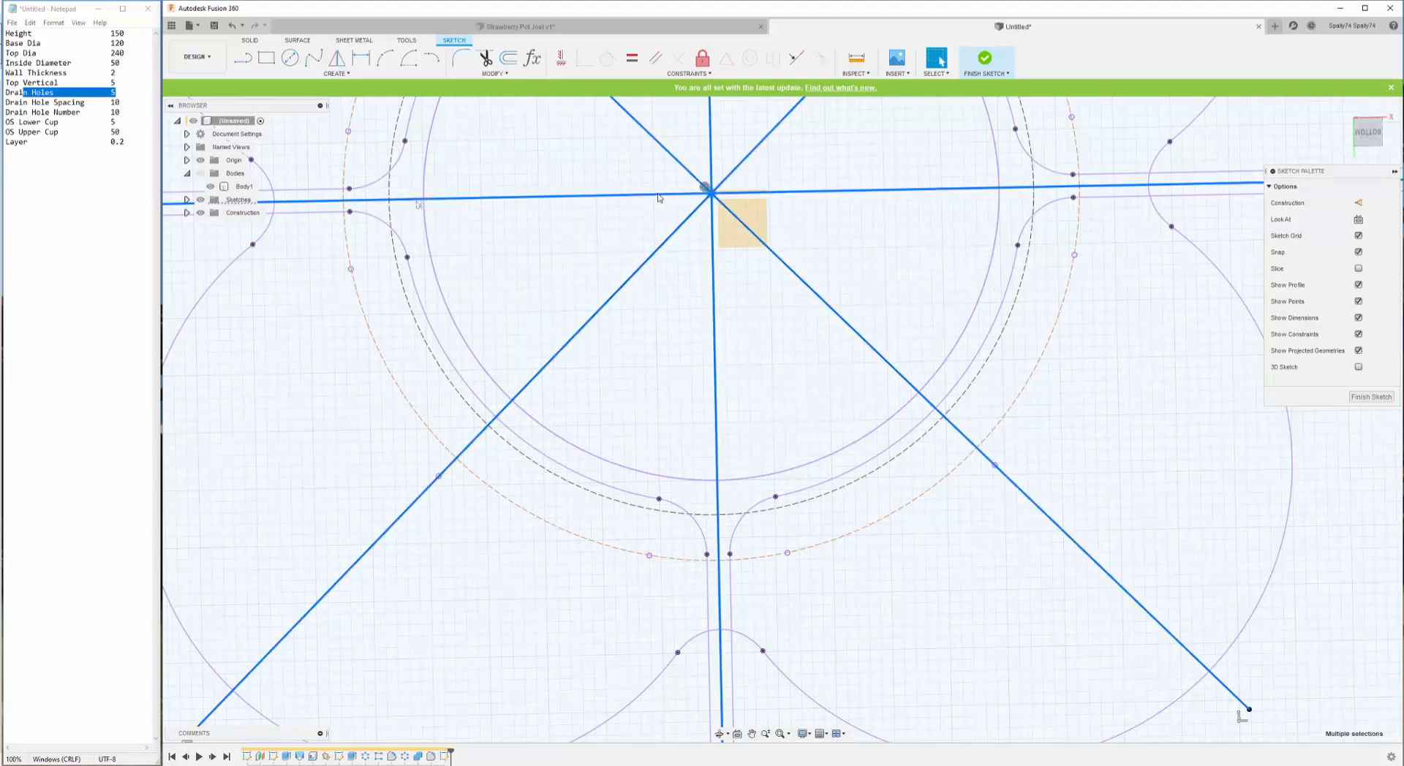
{"action": "key", "text": "x"}
{"action": "scroll", "coordinate": [728, 386], "scroll_direction": "down", "scroll_amount": 3}
{"action": "scroll", "coordinate": [938, 308], "scroll_direction": "down", "scroll_amount": 1}
{"action": "scroll", "coordinate": [927, 362], "scroll_direction": "up", "scroll_amount": 2}
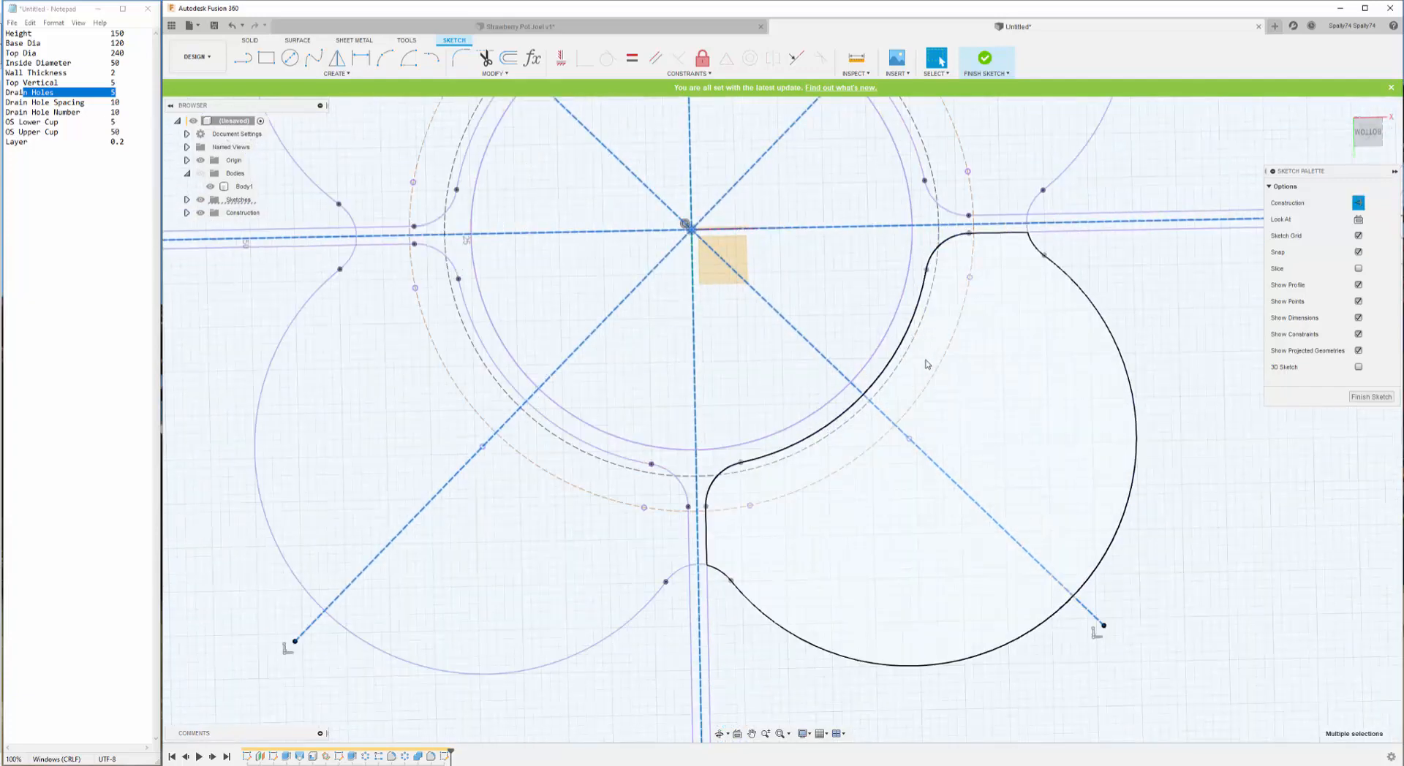
{"action": "key", "text": "Escape"}
- Draw four circles centred where the outer construction circle crosses the horizontal and vertical divider lines
{"action": "scroll", "coordinate": [680, 438], "scroll_direction": "down", "scroll_amount": 2}
{"action": "scroll", "coordinate": [932, 303], "scroll_direction": "up", "scroll_amount": 4}
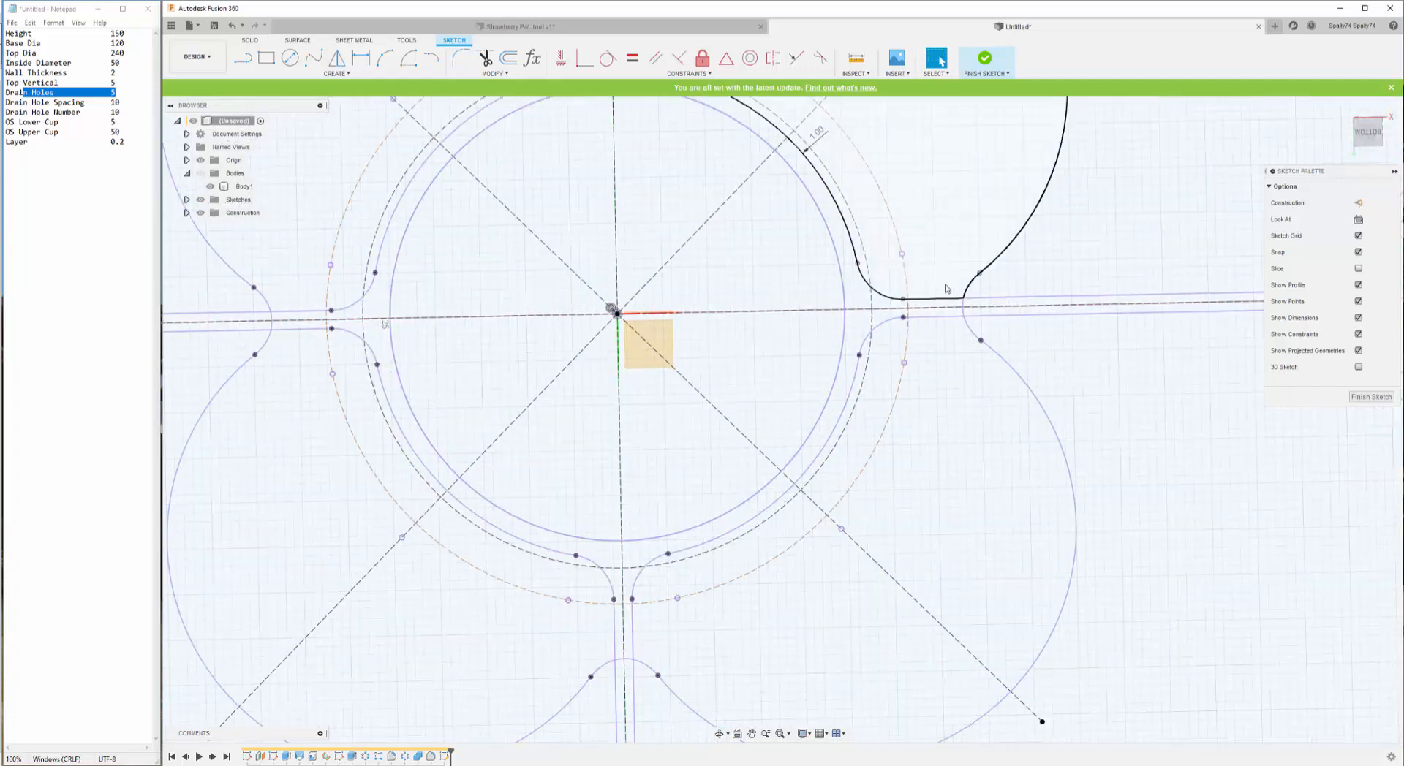
{"action": "scroll", "coordinate": [922, 310], "scroll_direction": "down", "scroll_amount": 2}
{"action": "key", "text": "c"}
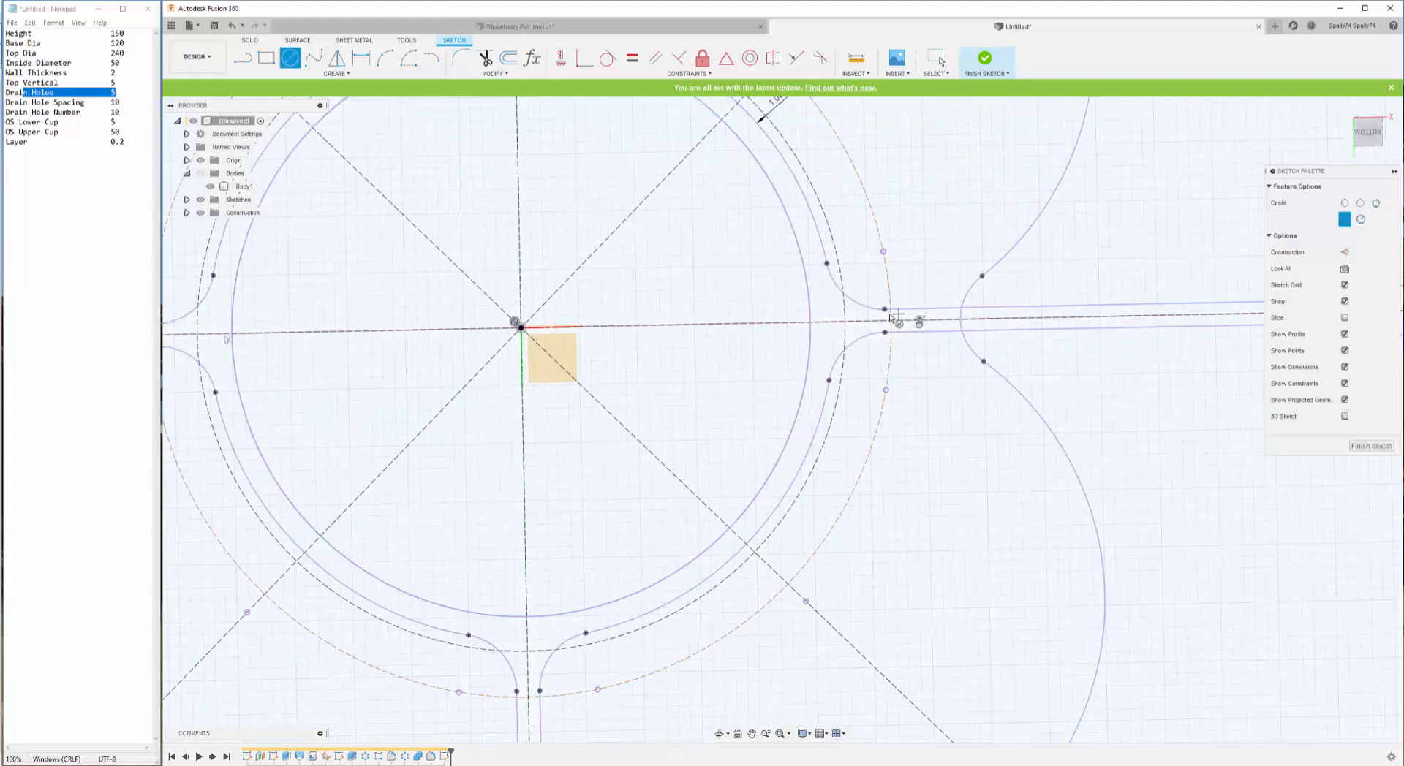
{"action": "left_click", "coordinate": [891, 320]}
{"action": "left_click", "coordinate": [944, 248]}
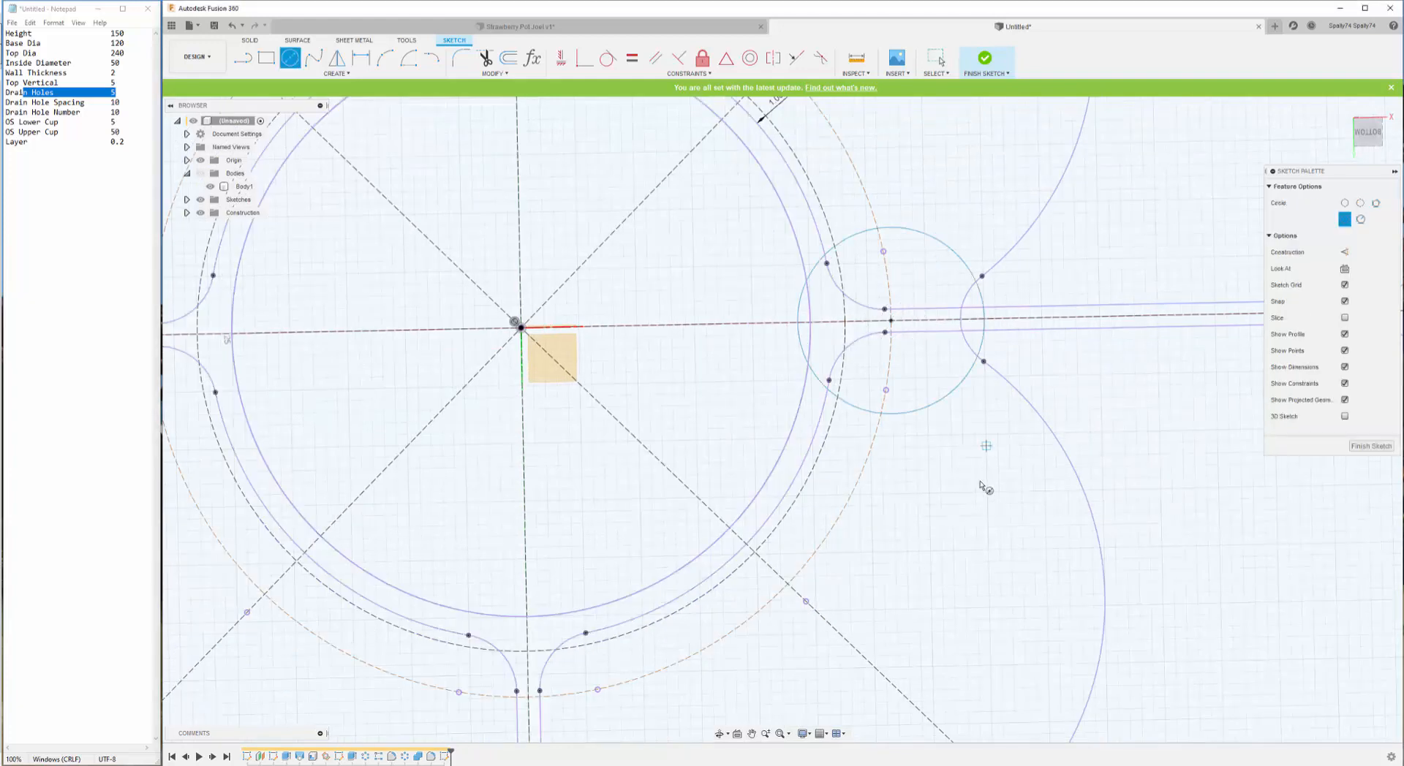
{"action": "scroll", "coordinate": [951, 497], "scroll_direction": "down", "scroll_amount": 2}
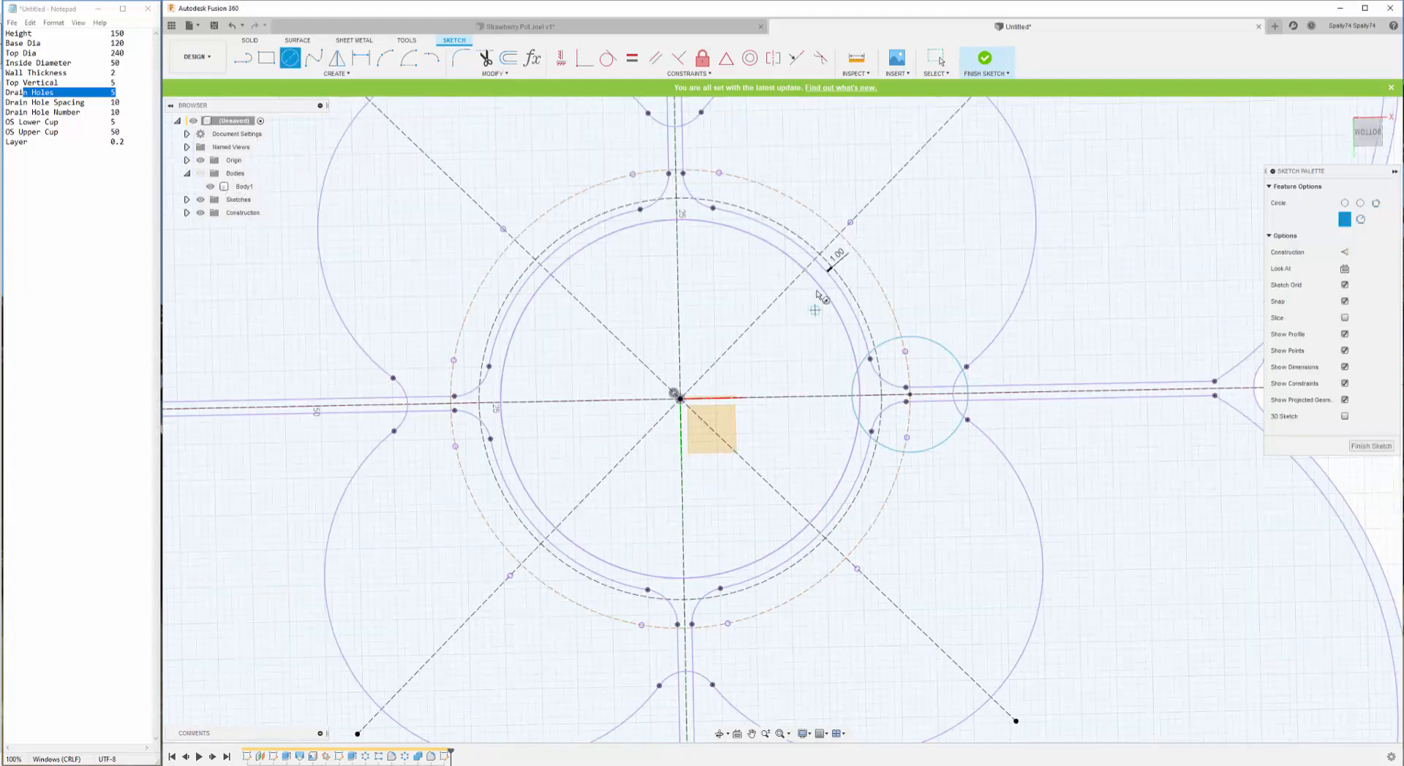
{"action": "left_click", "coordinate": [676, 170]}
{"action": "left_click", "coordinate": [719, 173]}
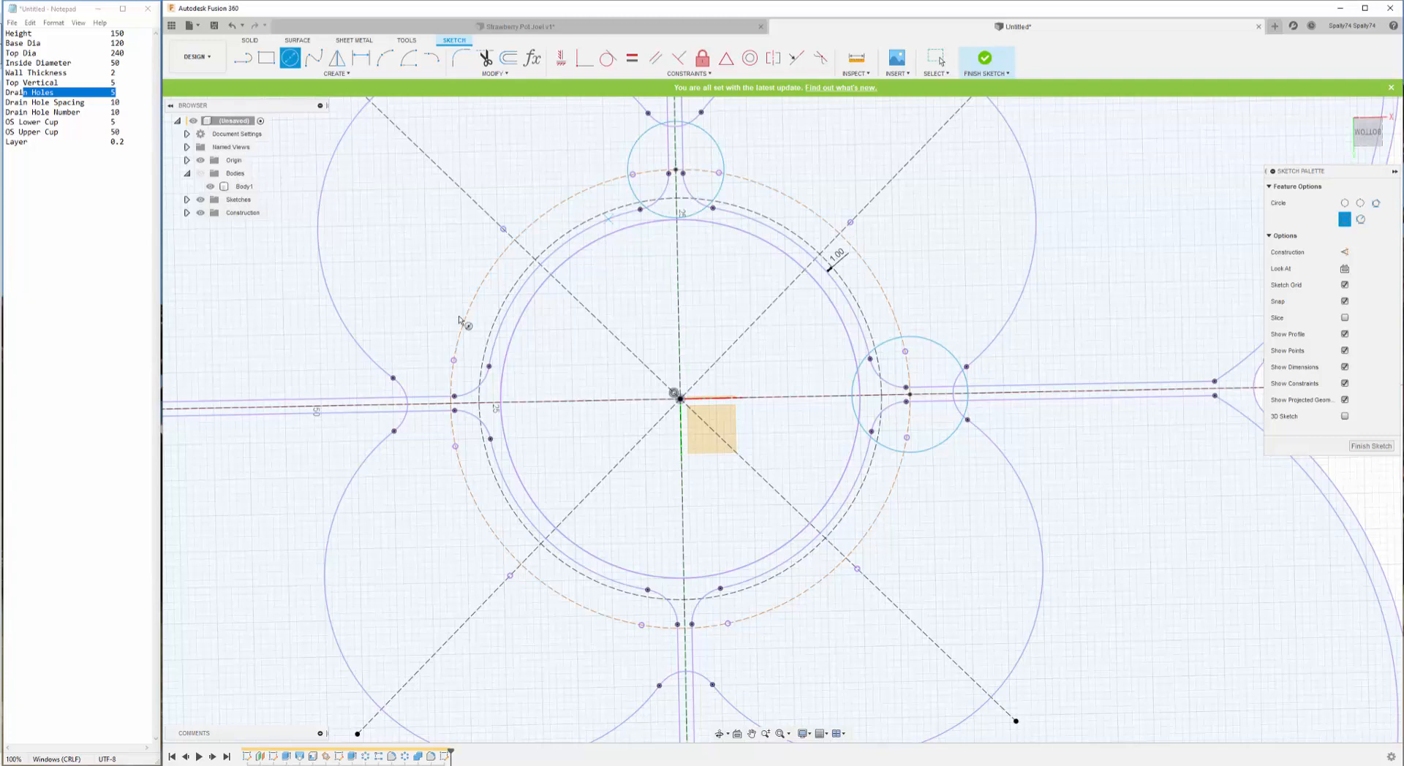
{"action": "left_click", "coordinate": [450, 403]}
{"action": "left_click", "coordinate": [409, 352]}
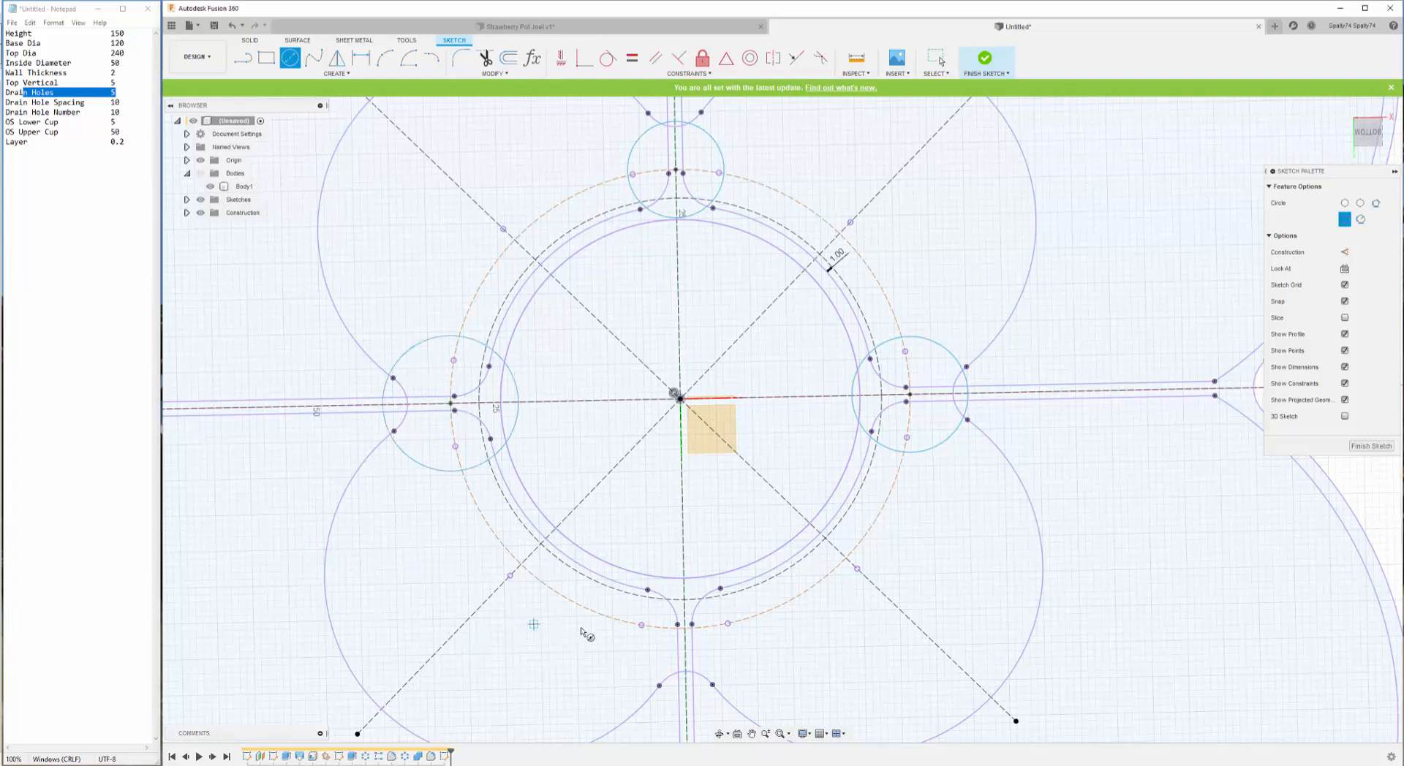
{"action": "left_click", "coordinate": [684, 625]}
{"action": "left_click", "coordinate": [736, 626]}
- Draw four more circles centred where the outer construction circle crosses the two diagonal construction lines
{"action": "left_click", "coordinate": [846, 558]}
{"action": "left_click", "coordinate": [857, 568]}
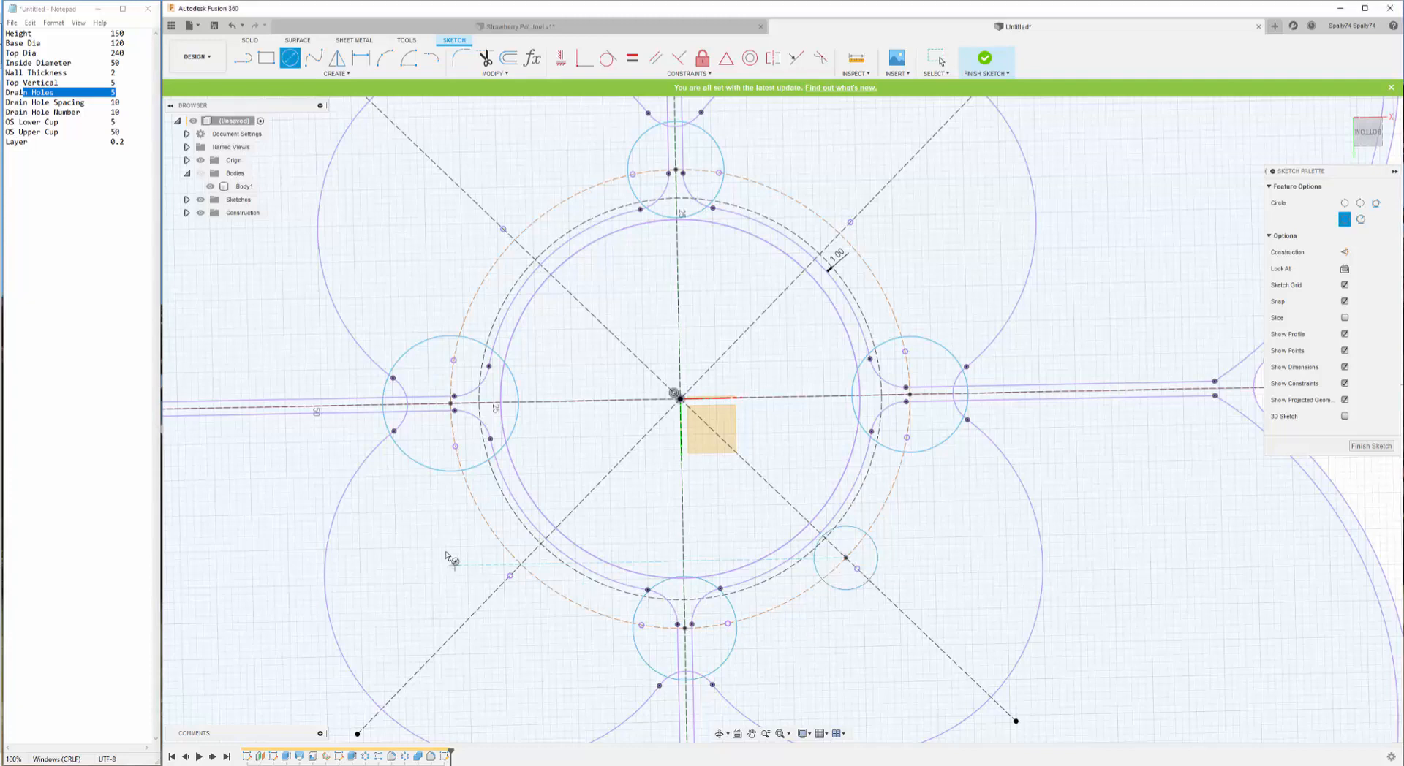
{"action": "left_click", "coordinate": [521, 564]}
{"action": "left_click", "coordinate": [547, 503]}
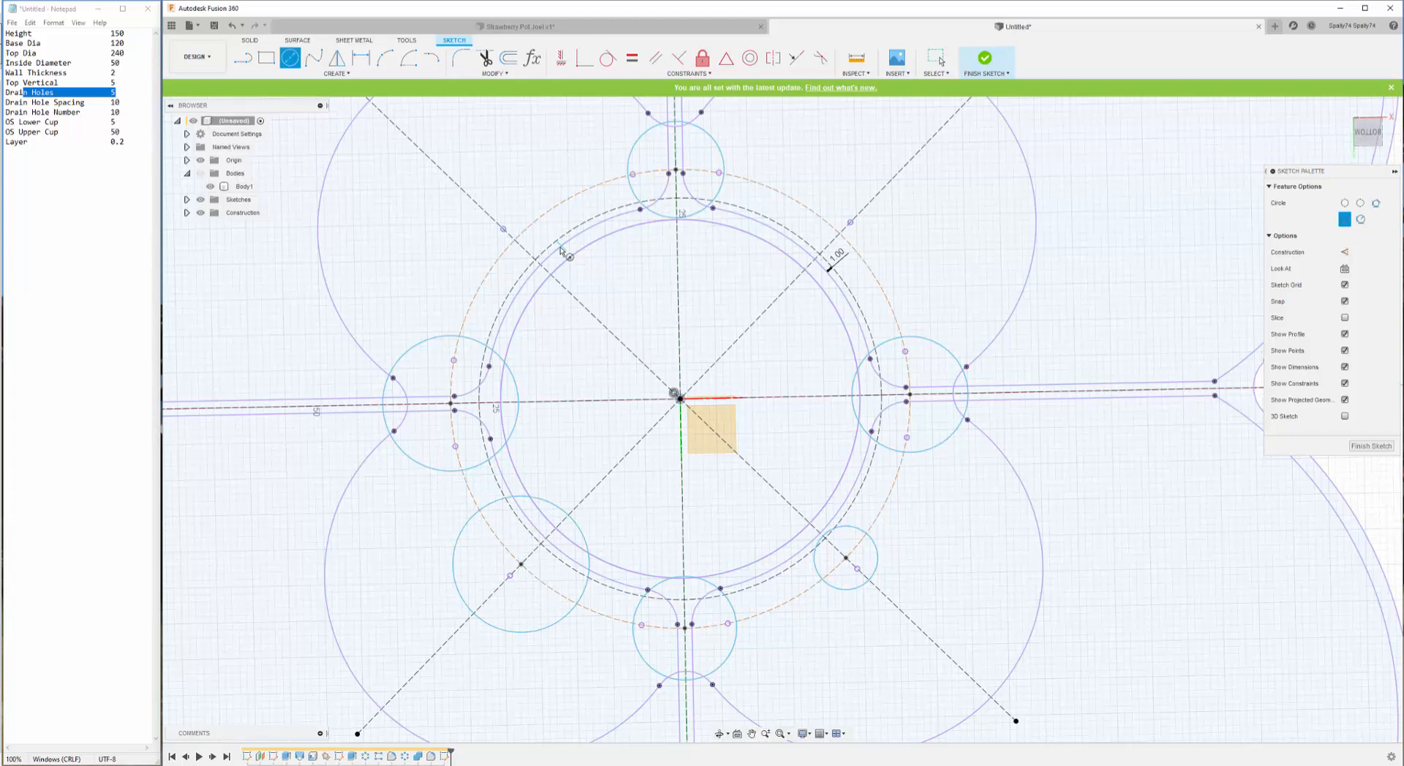
{"action": "left_click", "coordinate": [514, 239]}
{"action": "left_click", "coordinate": [547, 207]}
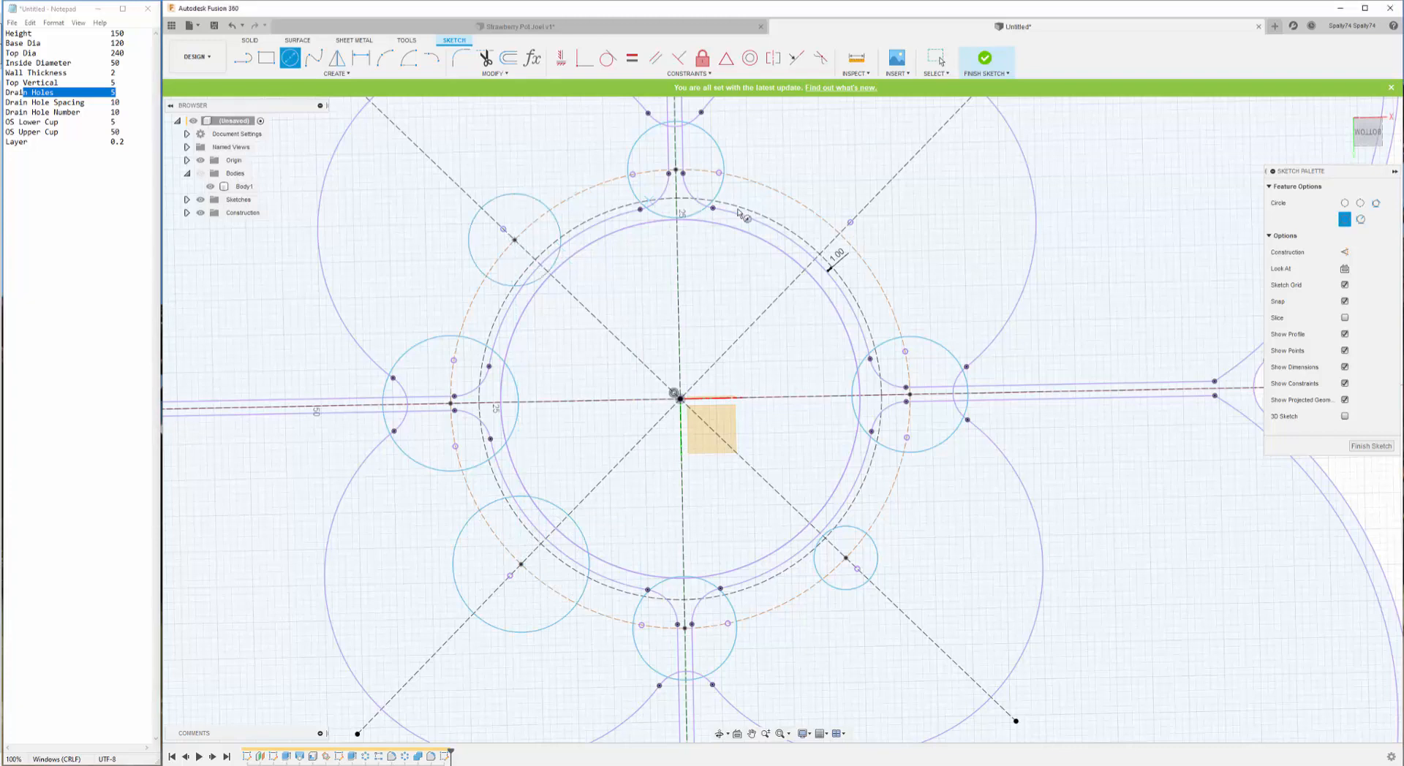
{"action": "left_click", "coordinate": [841, 233]}
{"action": "left_click", "coordinate": [887, 234]}
- Add a user parameter named PinDia in mm with the expression 4
{"action": "scroll", "coordinate": [647, 425], "scroll_direction": "down", "scroll_amount": 3}
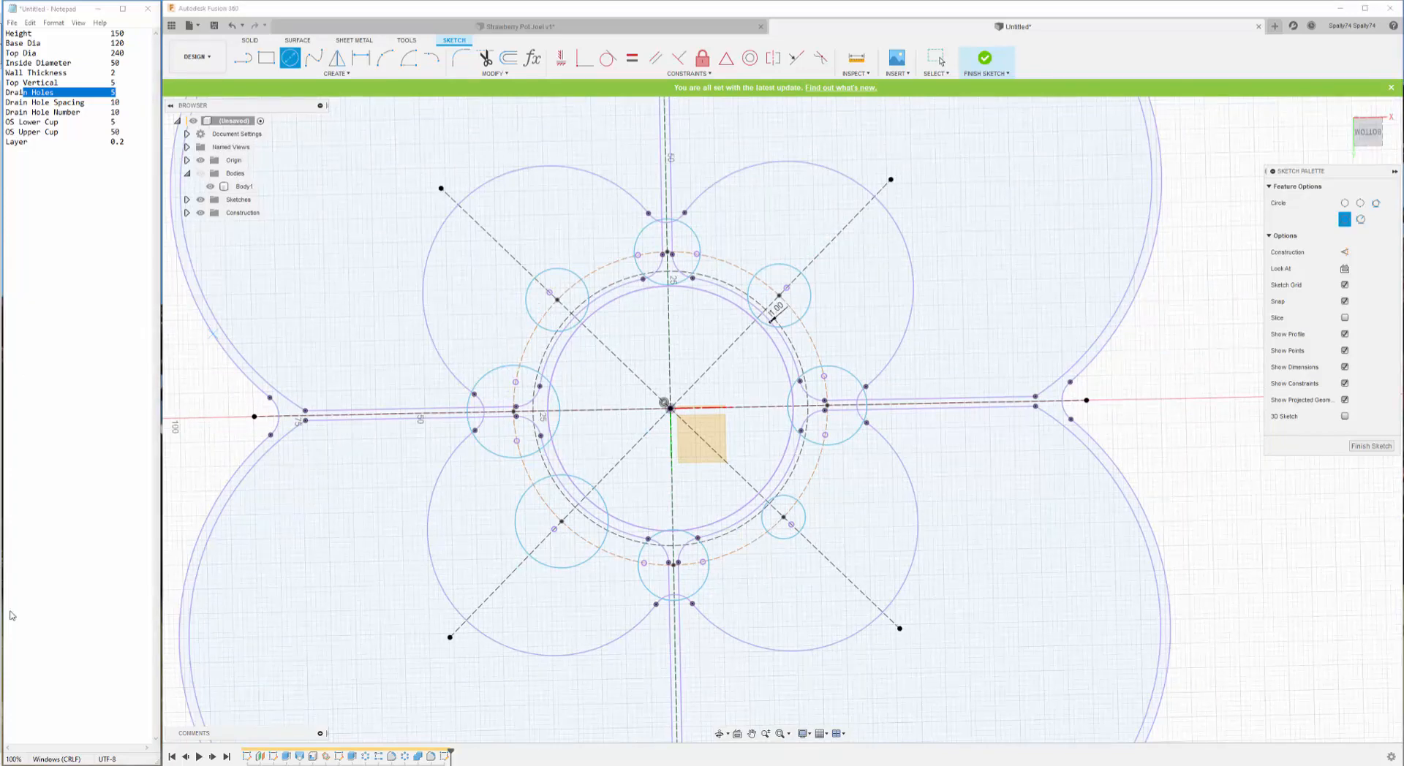
{"action": "scroll", "coordinate": [687, 229], "scroll_direction": "up", "scroll_amount": 3}
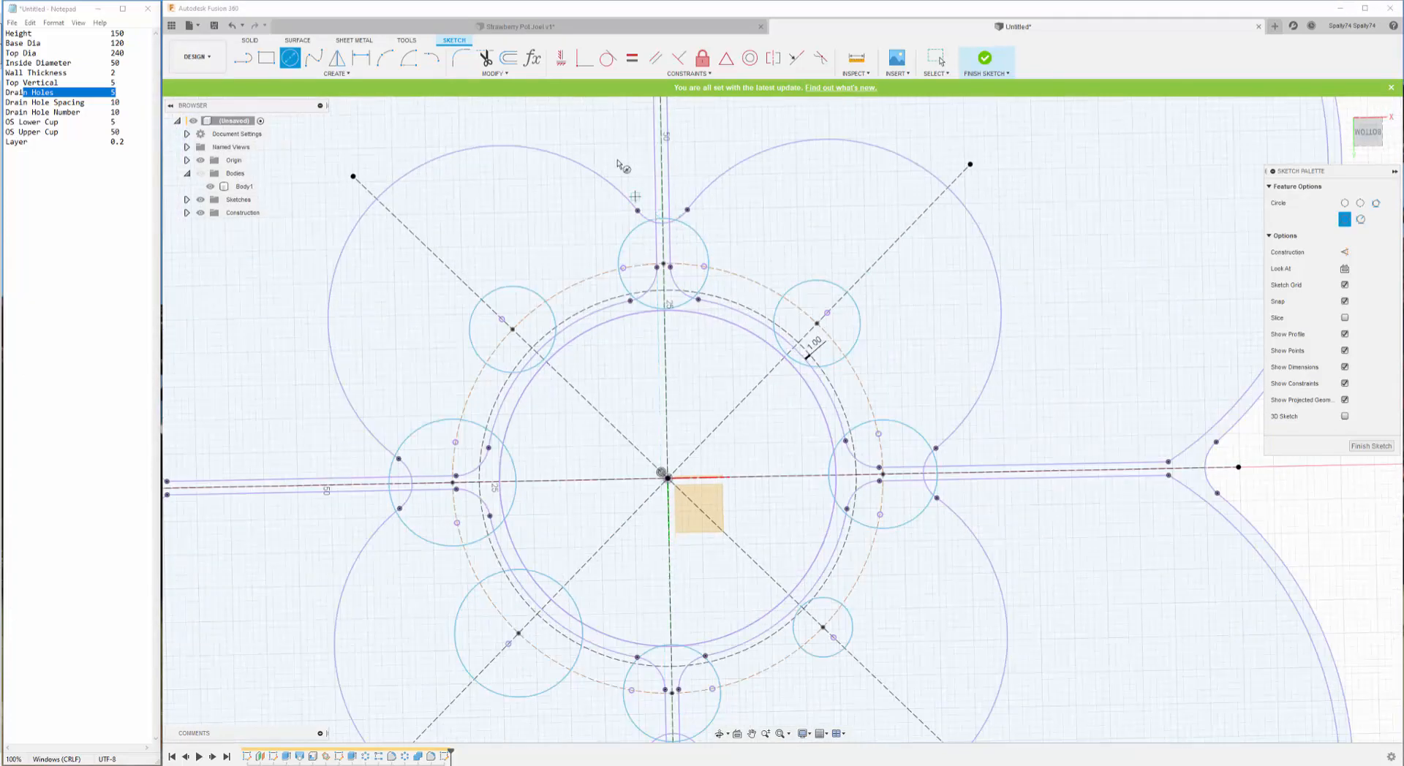
{"action": "left_click", "coordinate": [532, 58]}
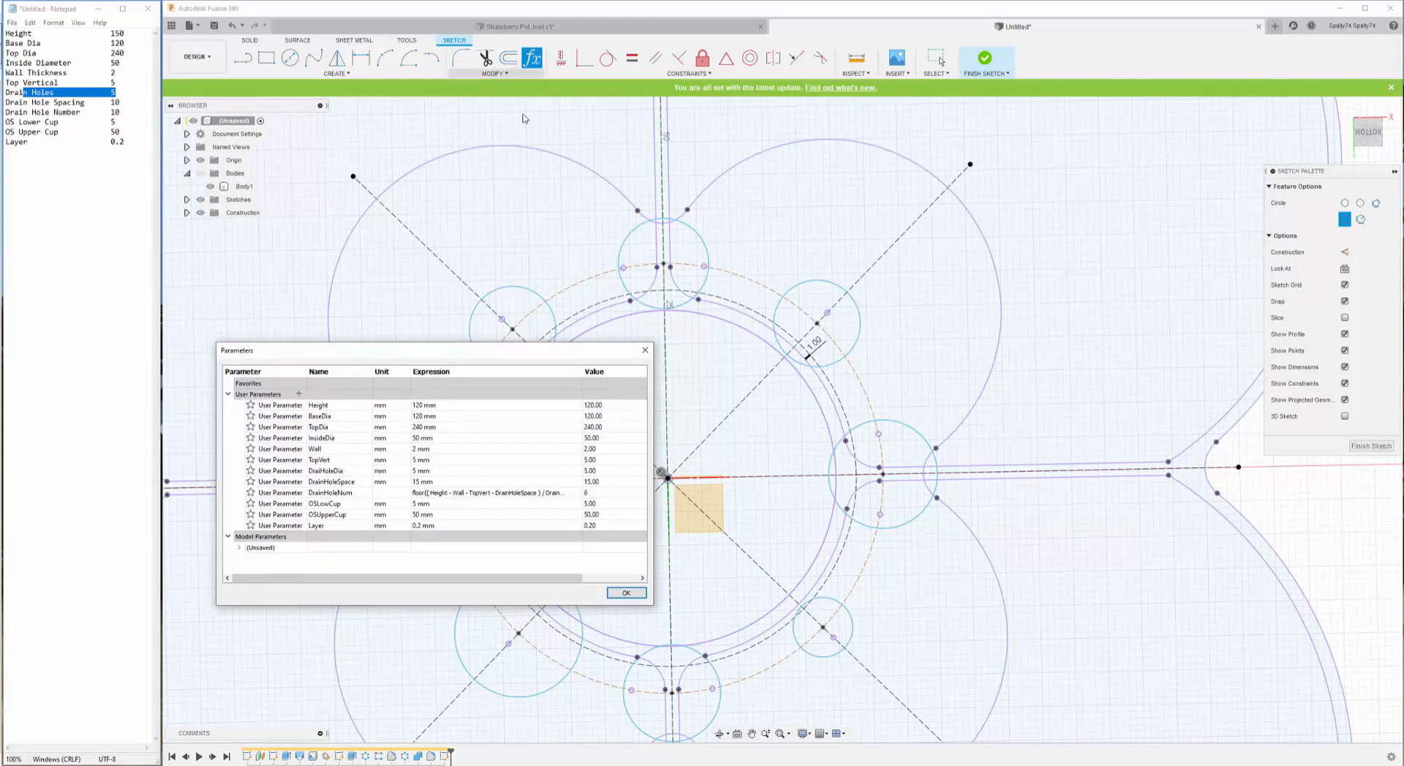
{"action": "left_click", "coordinate": [299, 396]}
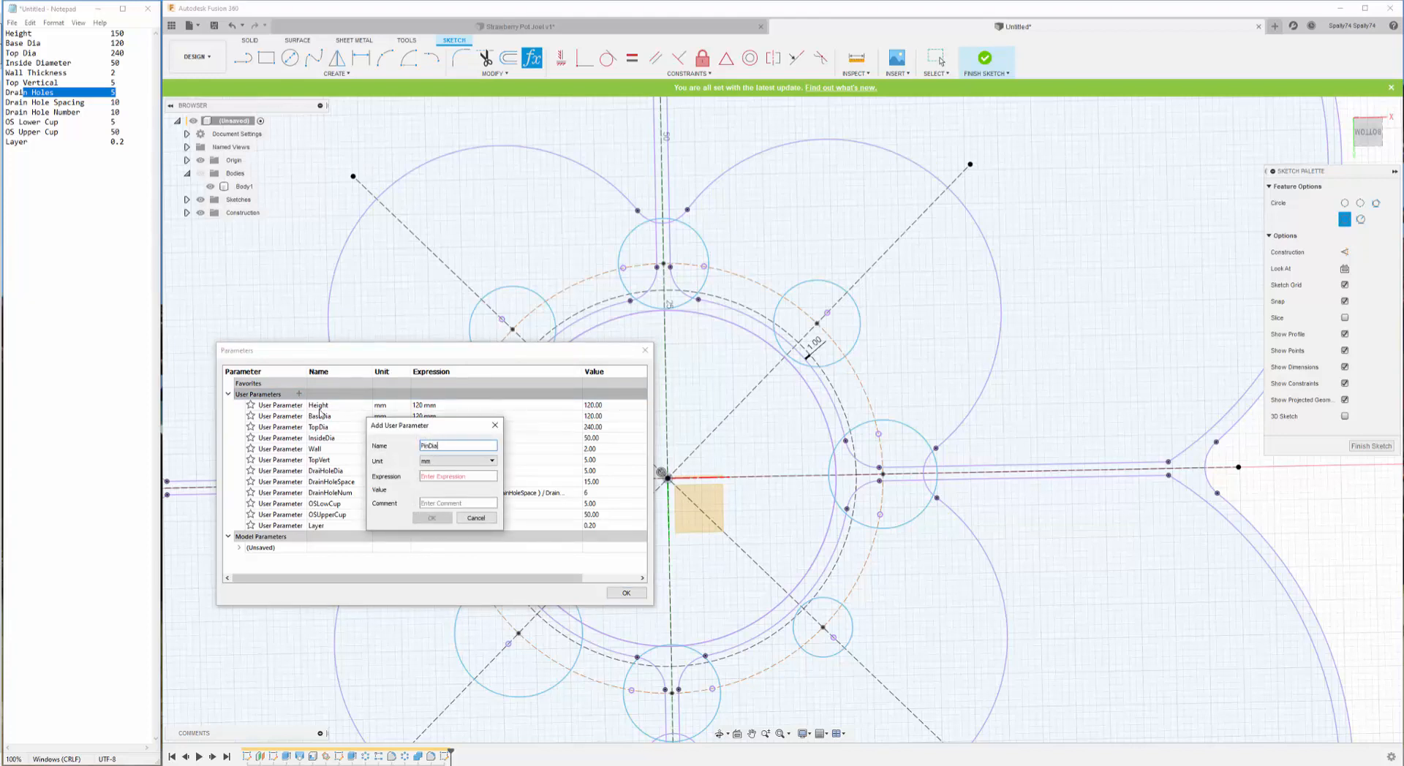
{"action": "left_click", "coordinate": [455, 477]}
{"action": "type", "text": "4"}
{"action": "left_click", "coordinate": [433, 518]}
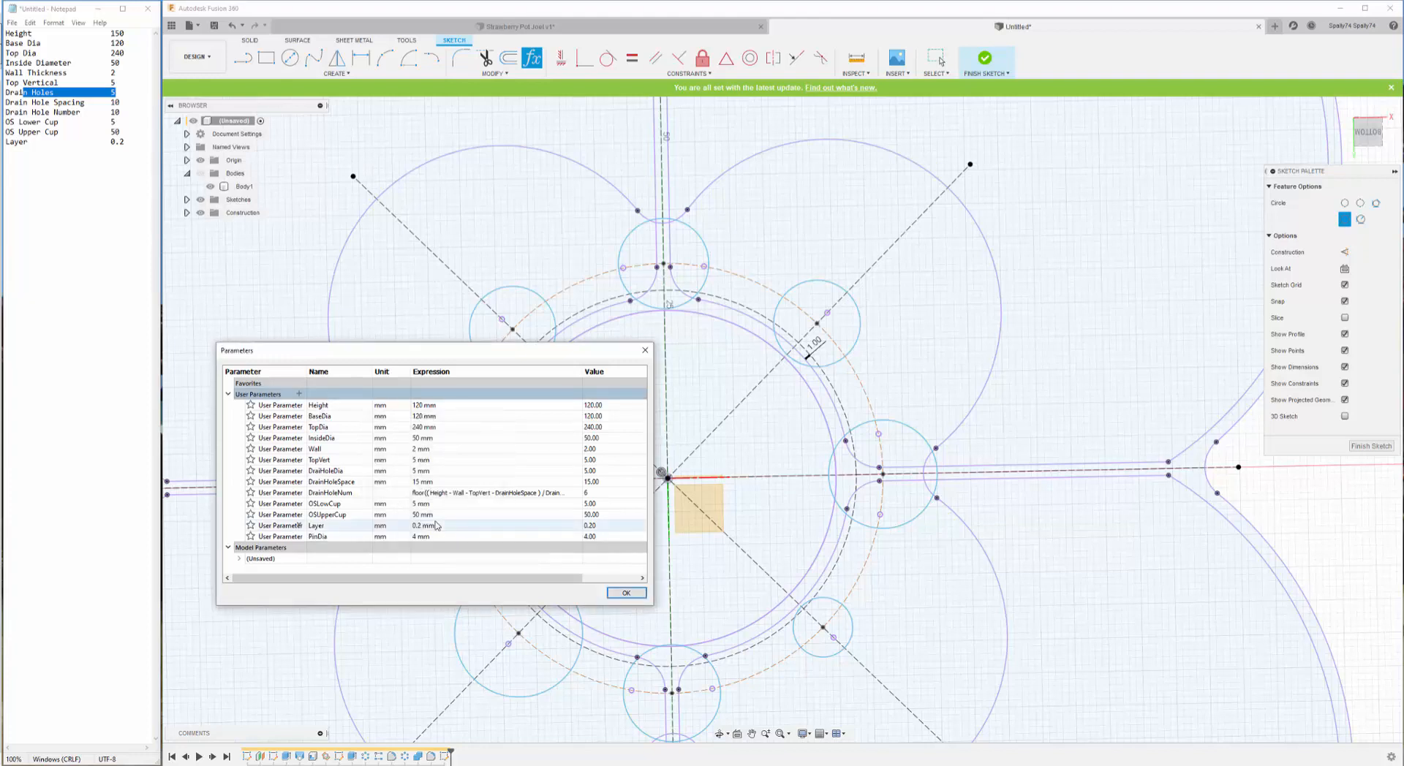
- Add a user parameter named Clearance in mm with the expression 0.2, and close the parameter list
{"action": "left_click", "coordinate": [300, 396]}
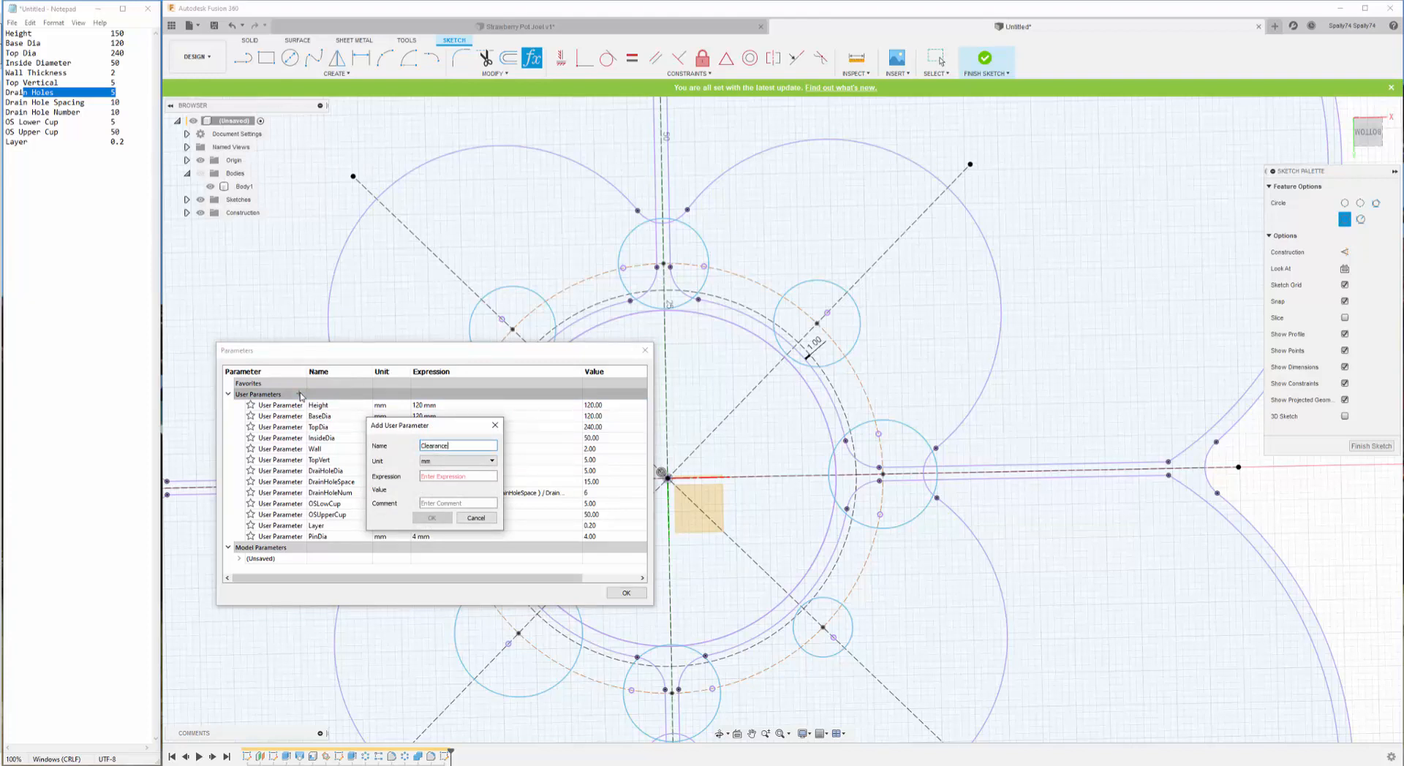
{"action": "left_click", "coordinate": [439, 476]}
{"action": "type", "text": "0.2"}
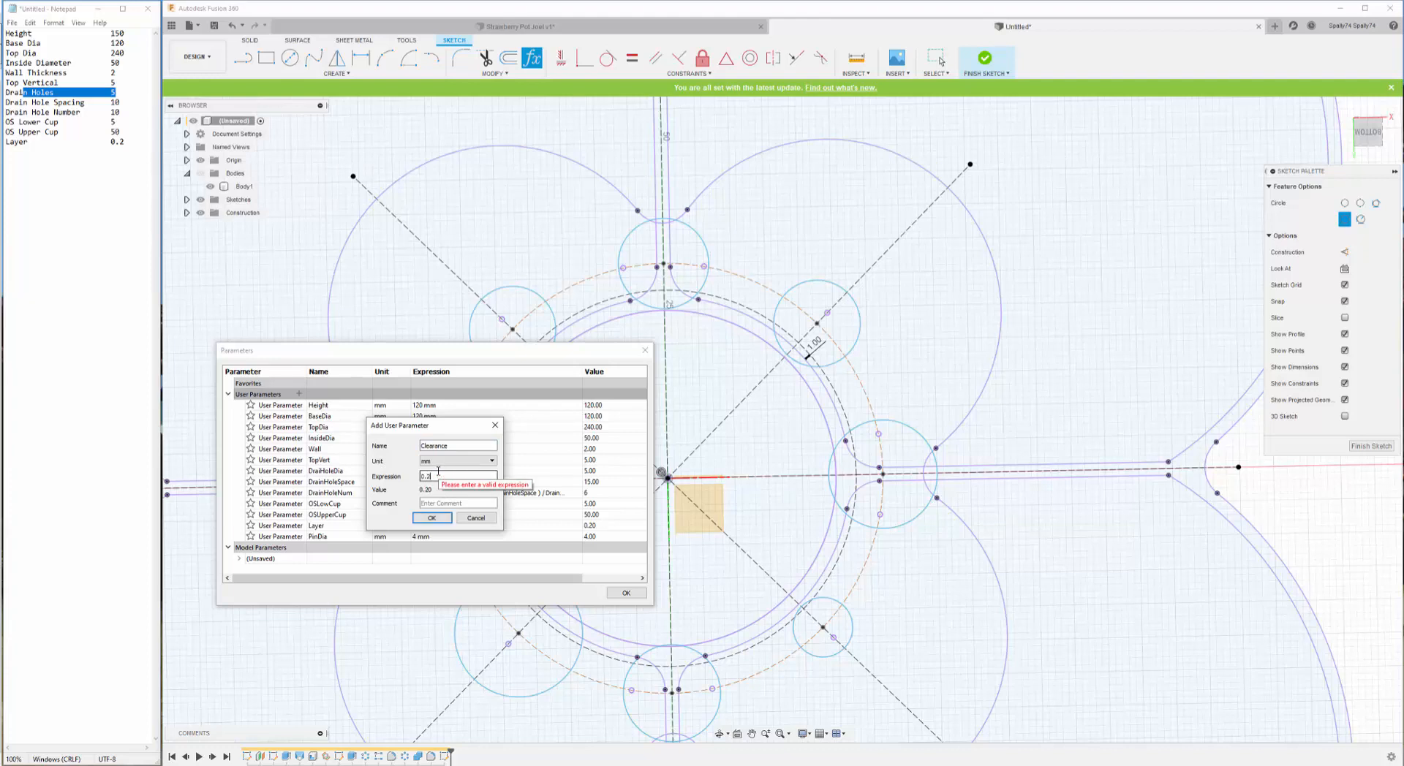
{"action": "left_click", "coordinate": [424, 519]}
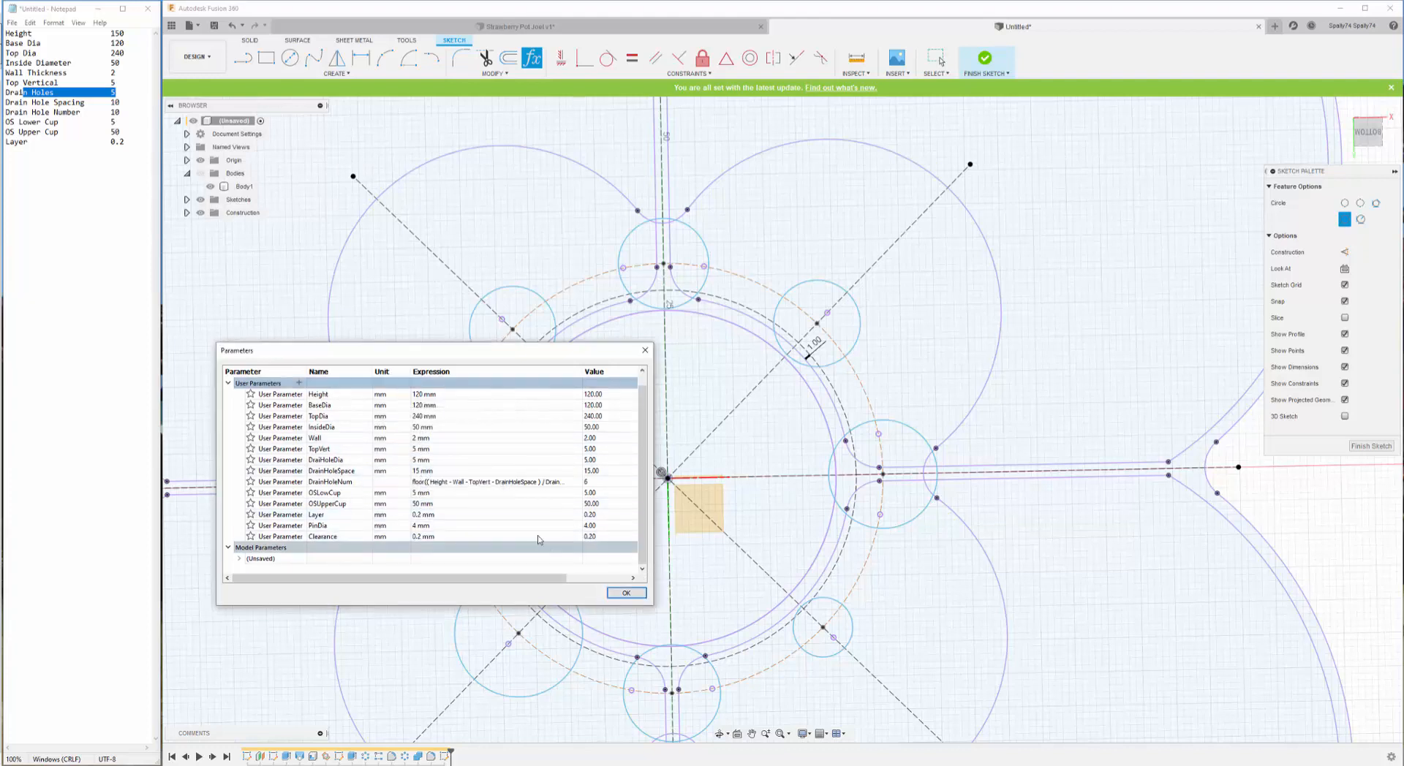
{"action": "left_click", "coordinate": [626, 593]}
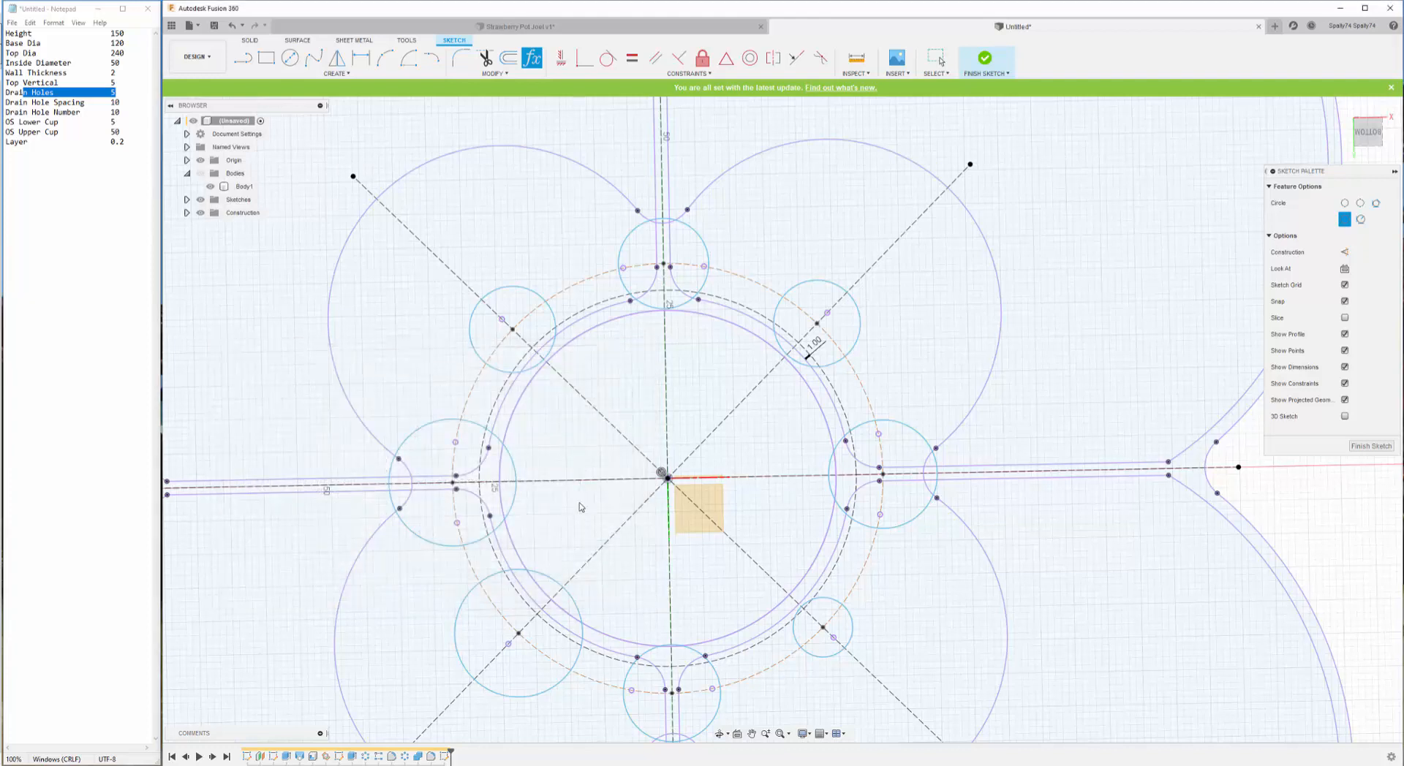
{"action": "key", "text": "Escape"}
- Apply an Equal constraint to the four circles centred on the divider lines
{"action": "scroll", "coordinate": [633, 420], "scroll_direction": "down", "scroll_amount": 3}
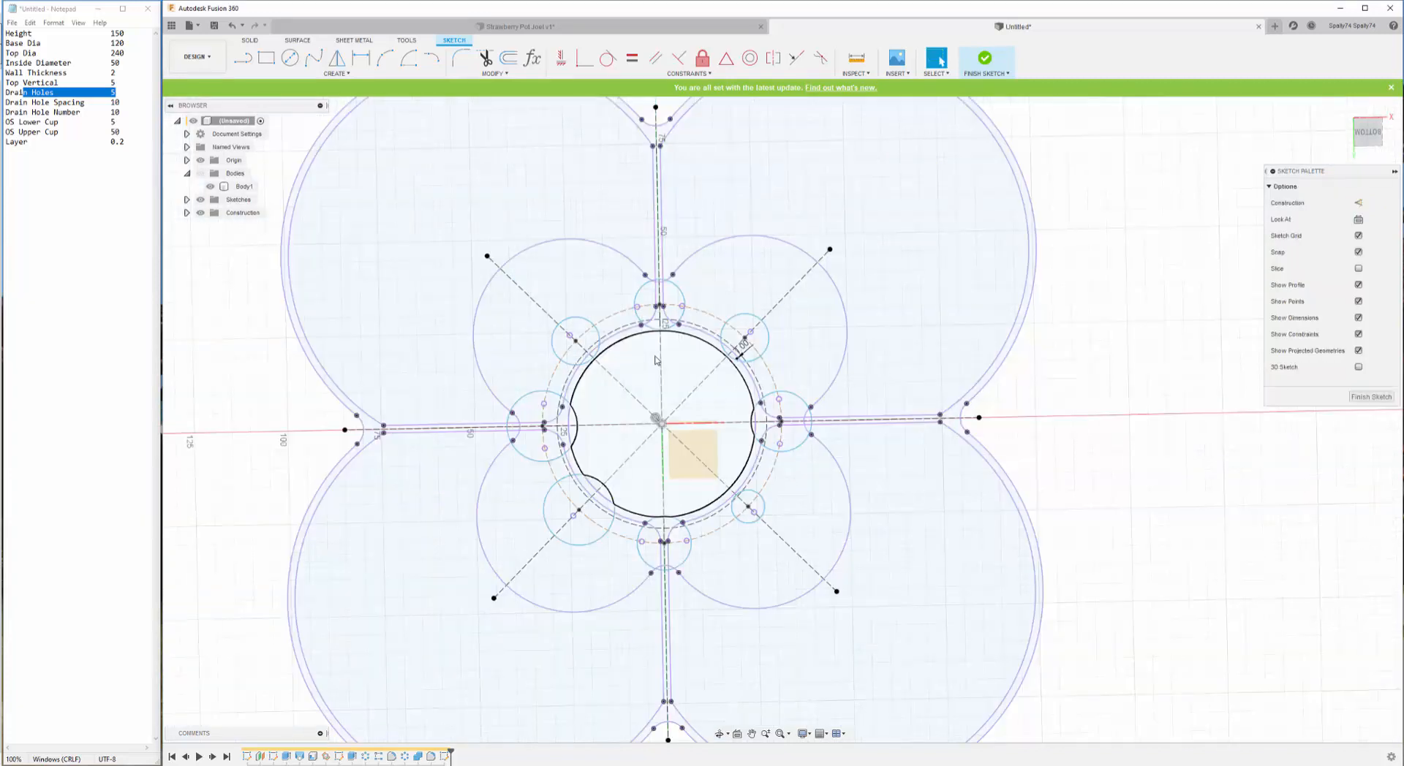
{"action": "scroll", "coordinate": [651, 351], "scroll_direction": "up", "scroll_amount": 4}
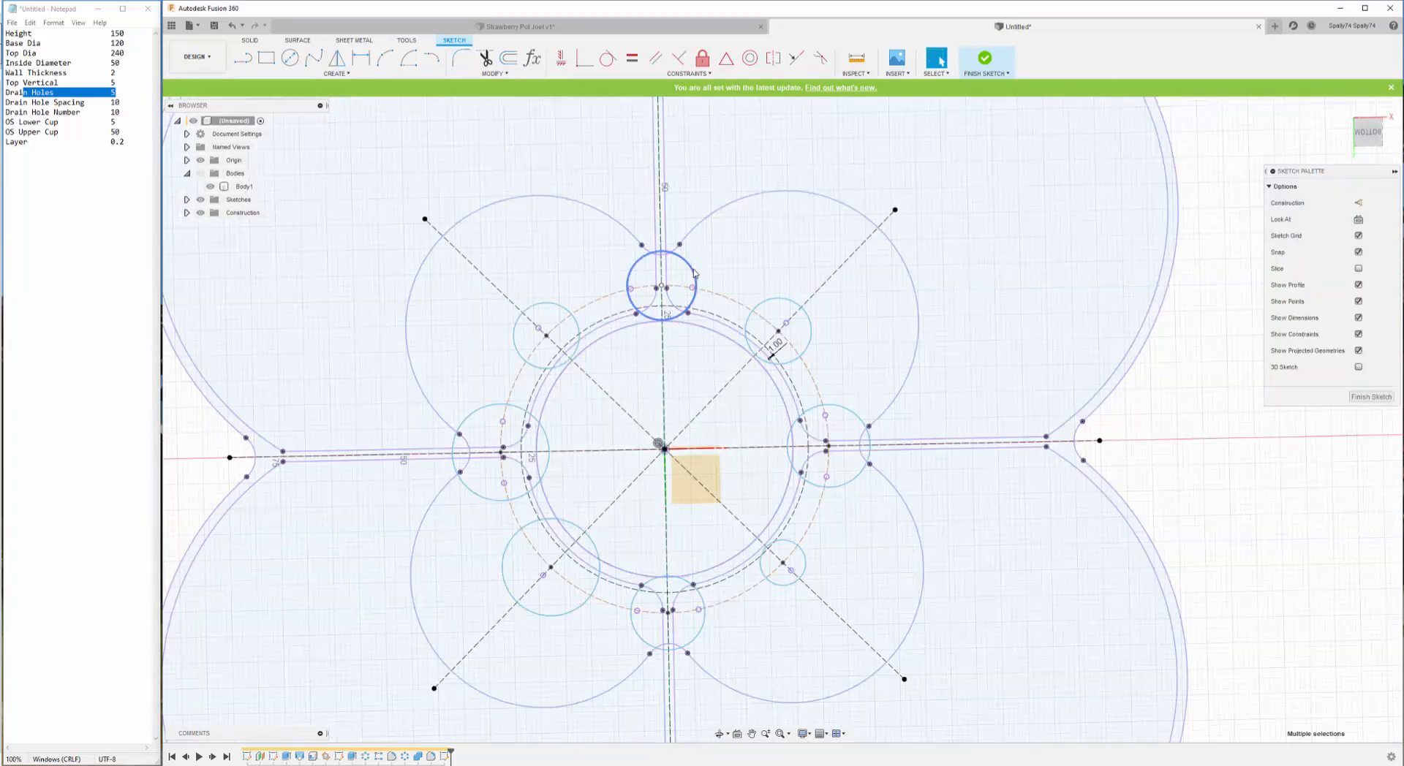
{"action": "left_click", "coordinate": [692, 274]}
{"action": "left_click", "coordinate": [545, 471], "text": "shift"}
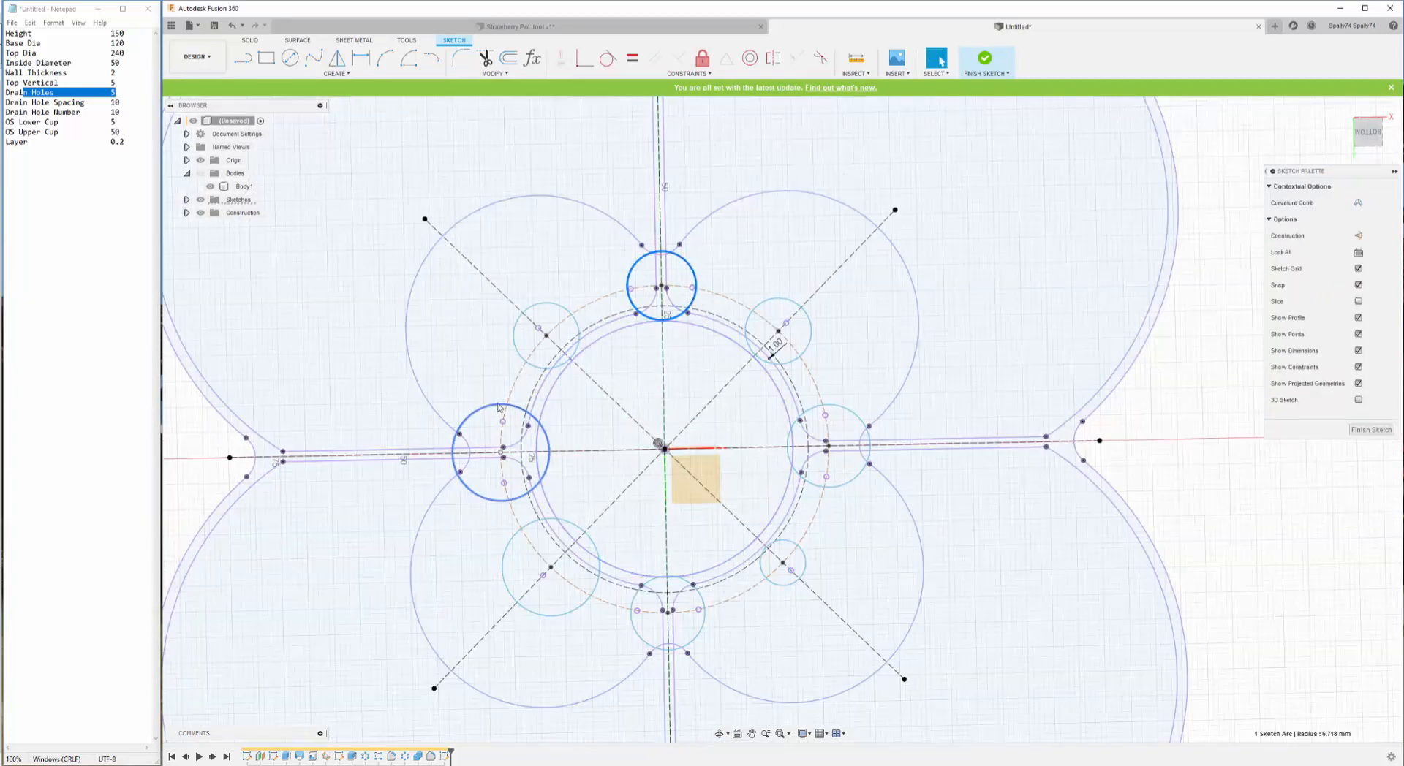
{"action": "left_click", "coordinate": [635, 633], "text": "shift"}
{"action": "left_click", "coordinate": [834, 486], "text": "shift"}
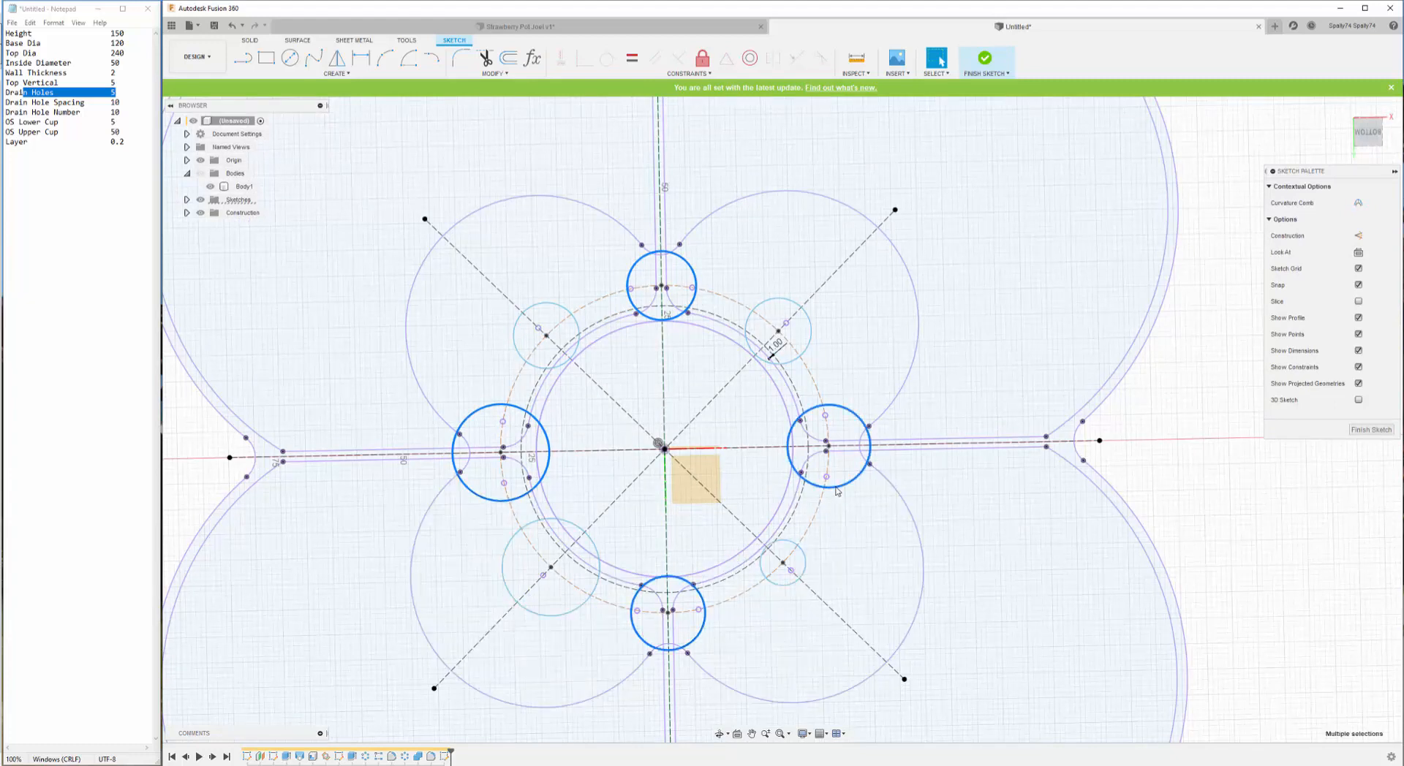
{"action": "left_click", "coordinate": [633, 58]}
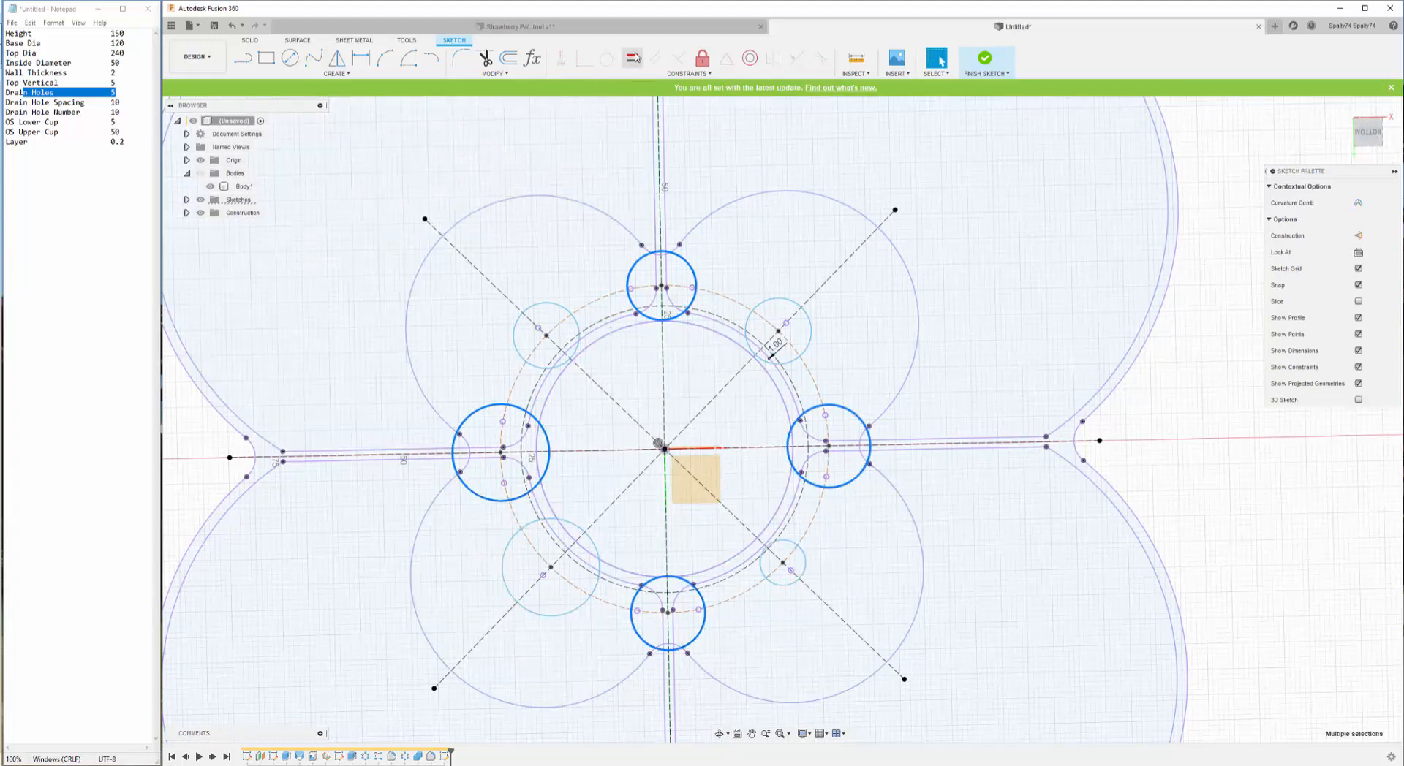
{"action": "key", "text": "Escape"}
- Apply an Equal constraint to the four circles centred on the diagonal construction lines
{"action": "left_click", "coordinate": [562, 308]}
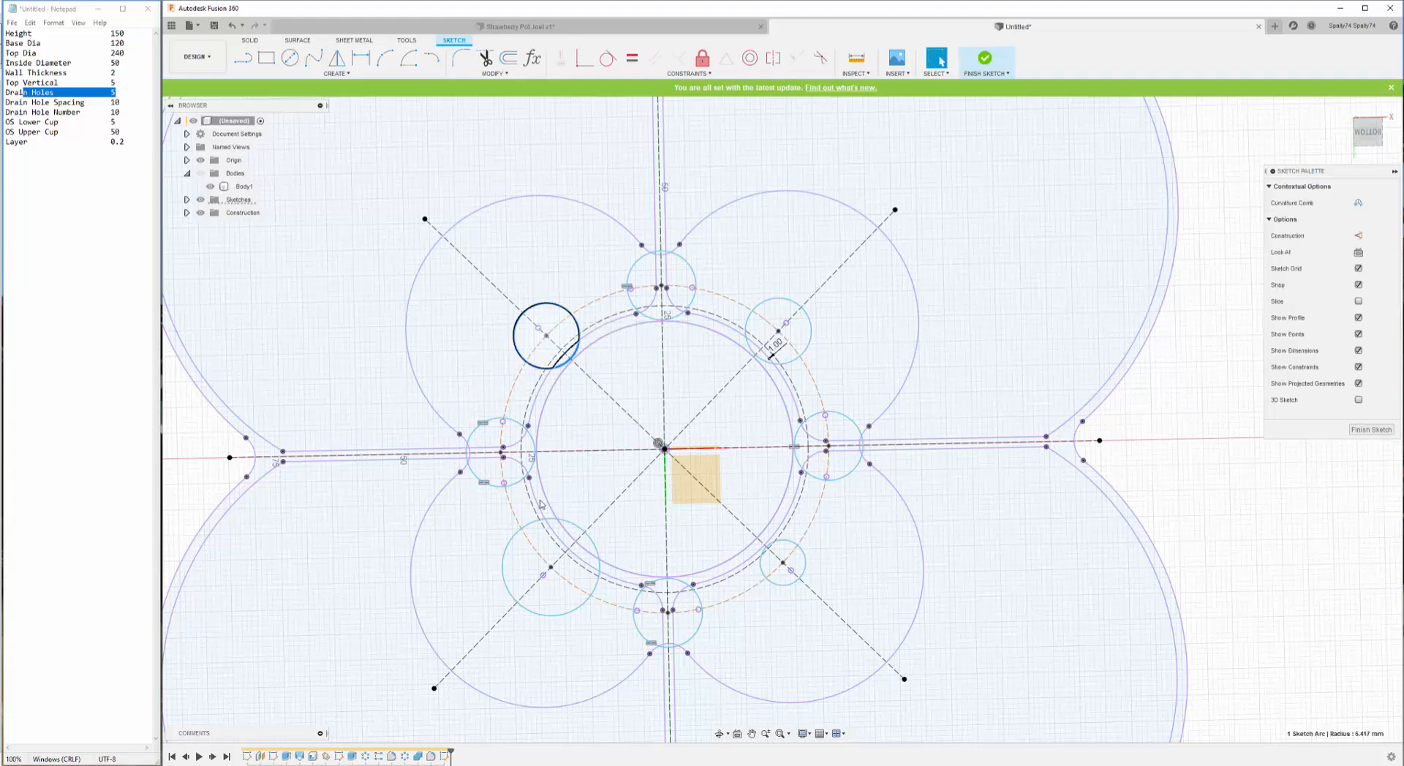
{"action": "left_click", "coordinate": [510, 553], "text": "shift"}
{"action": "left_click", "coordinate": [775, 585], "text": "shift"}
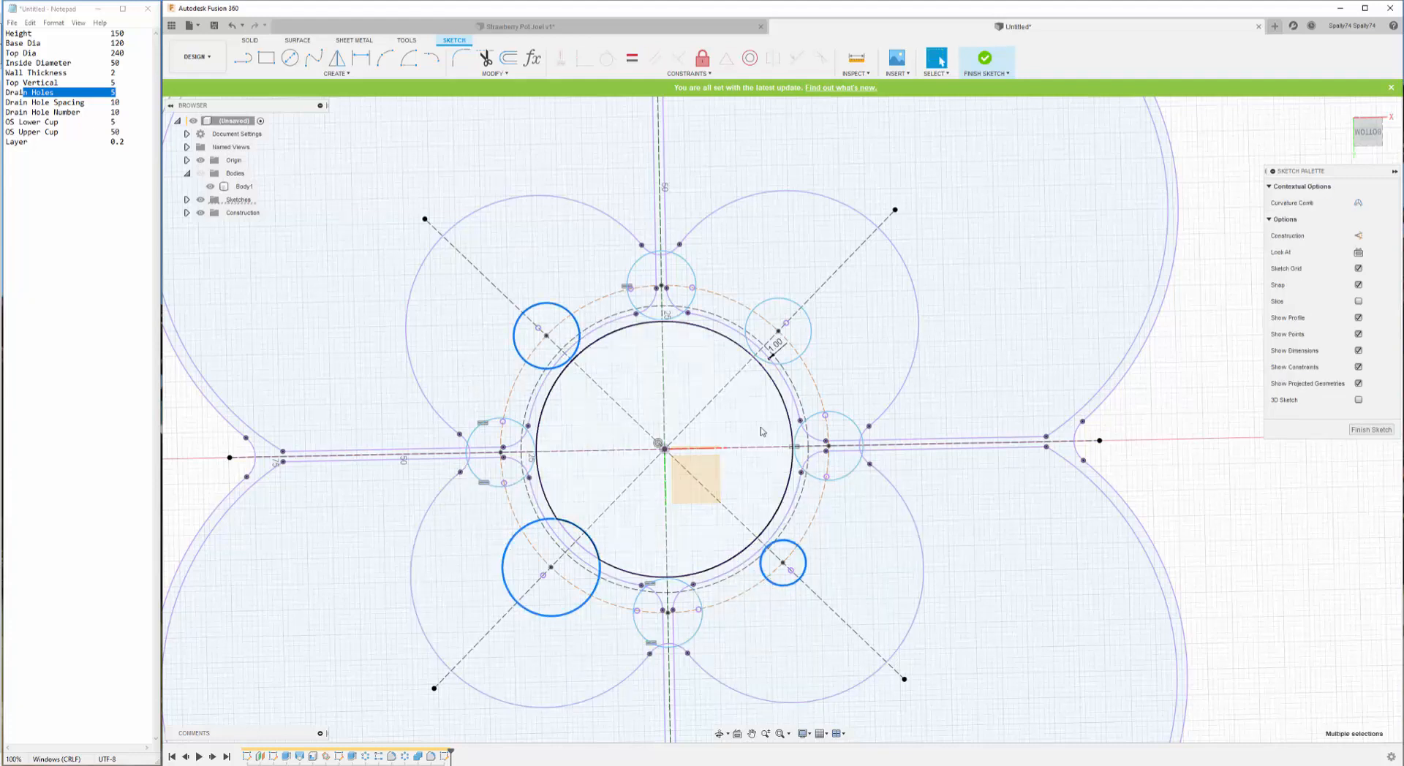
{"action": "left_click", "coordinate": [811, 329], "text": "shift"}
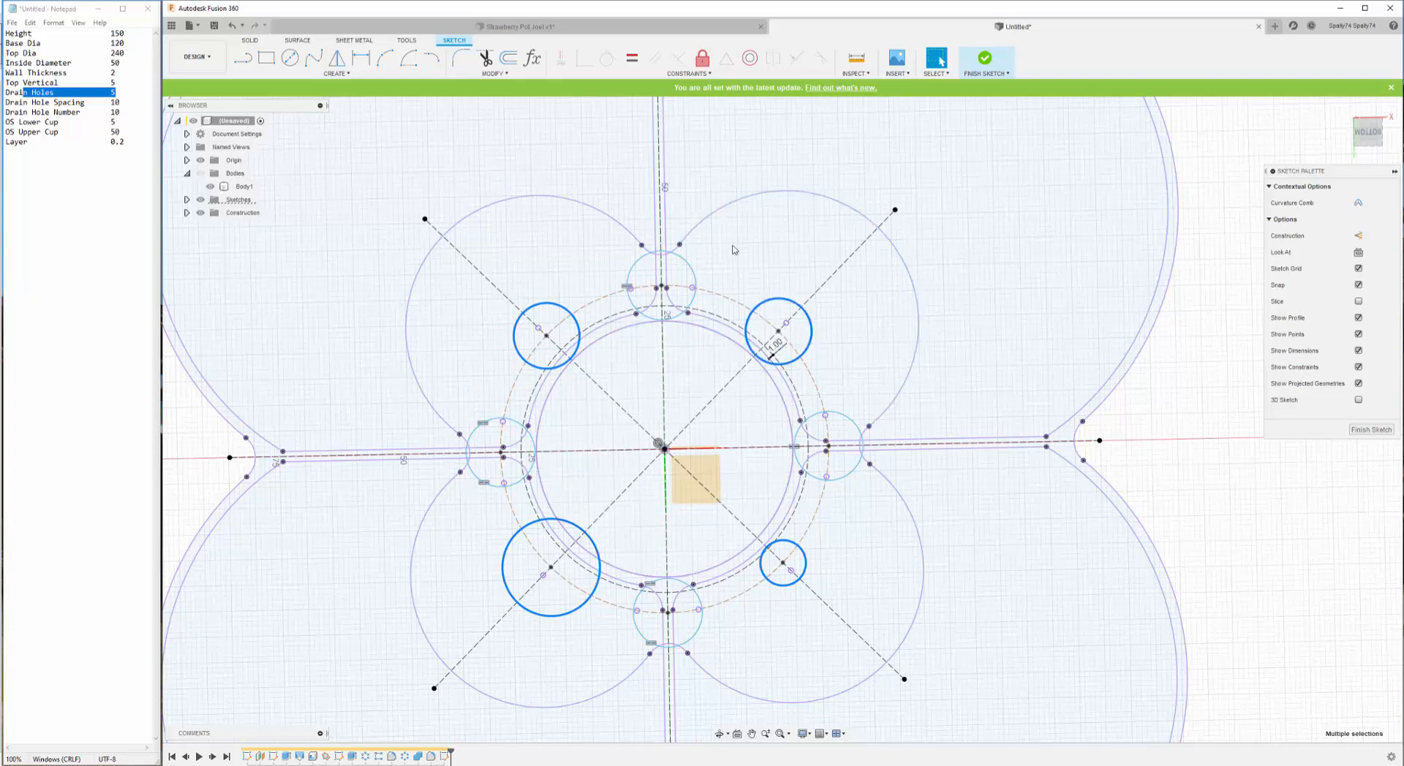
{"action": "left_click", "coordinate": [632, 59]}
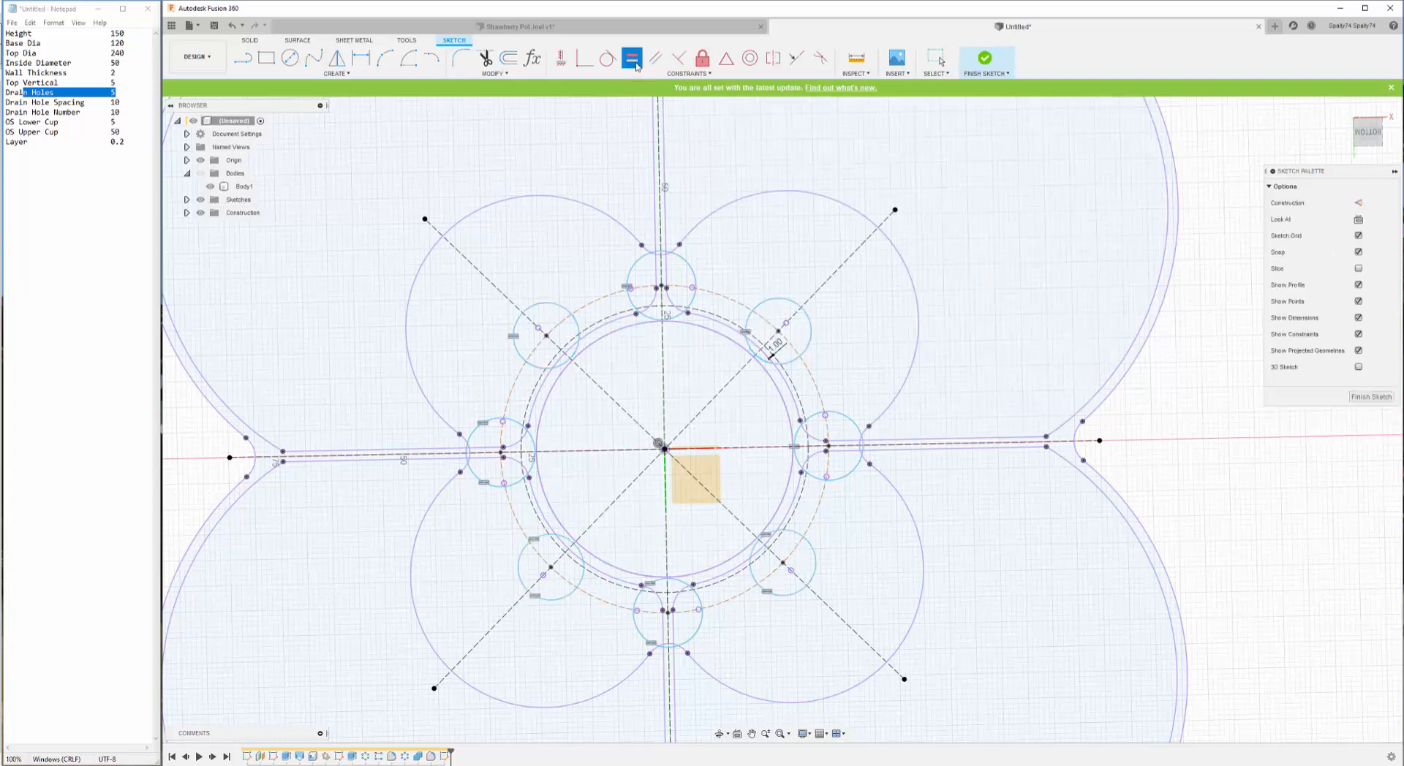
- Dimension the diameter of a circle centred on a divider line with the parameter PinDia
{"action": "scroll", "coordinate": [884, 461], "scroll_direction": "up", "scroll_amount": 2}
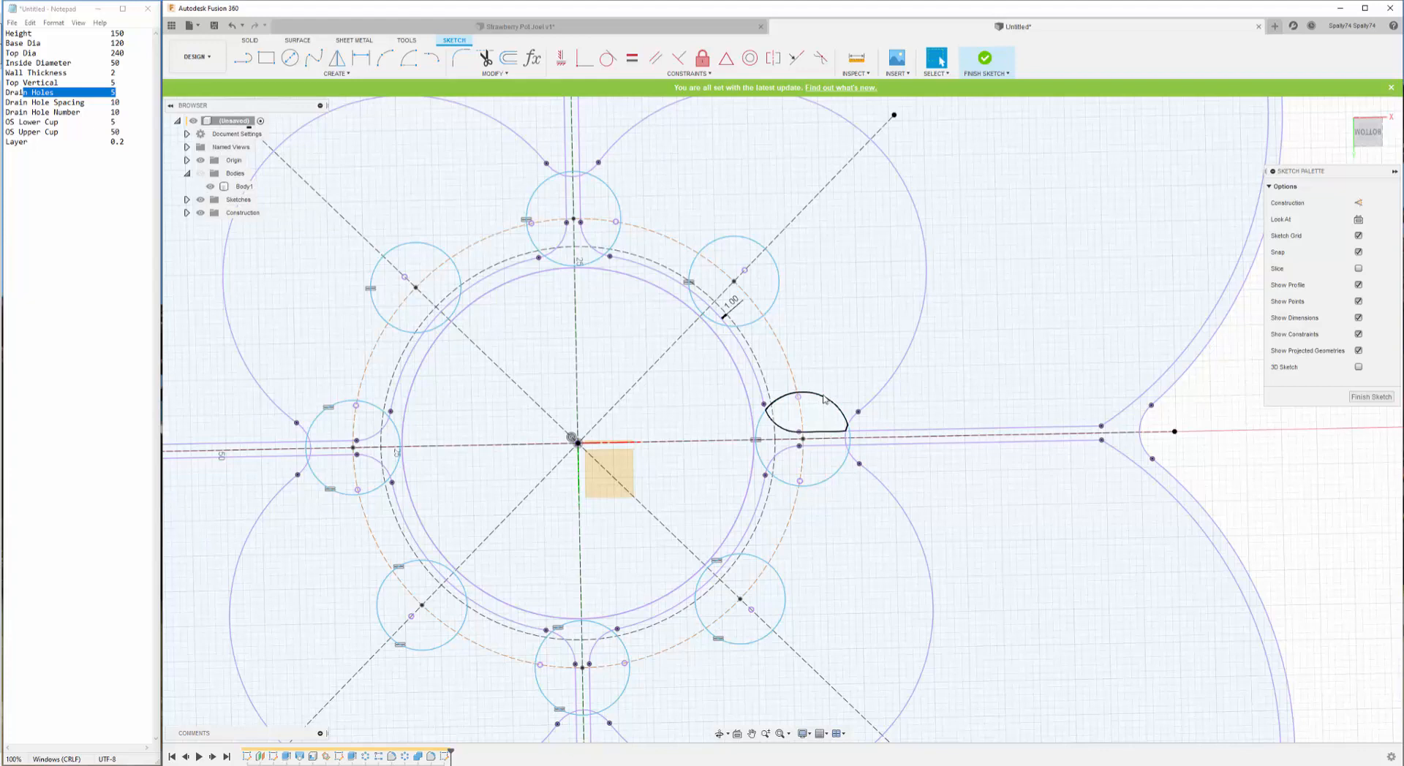
{"action": "key", "text": "d"}
{"action": "left_click", "coordinate": [822, 400]}
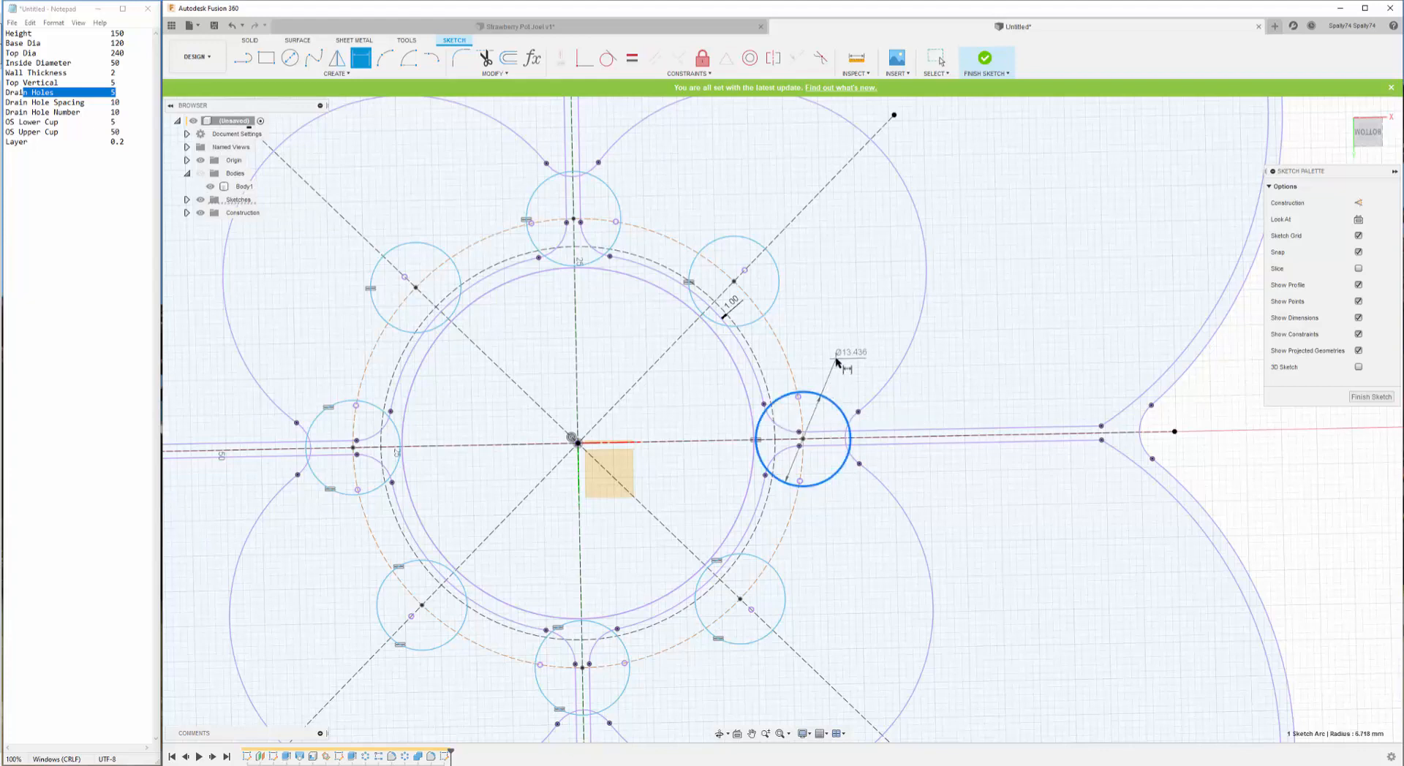
{"action": "left_click", "coordinate": [838, 361]}
{"action": "type", "text": "pin"}
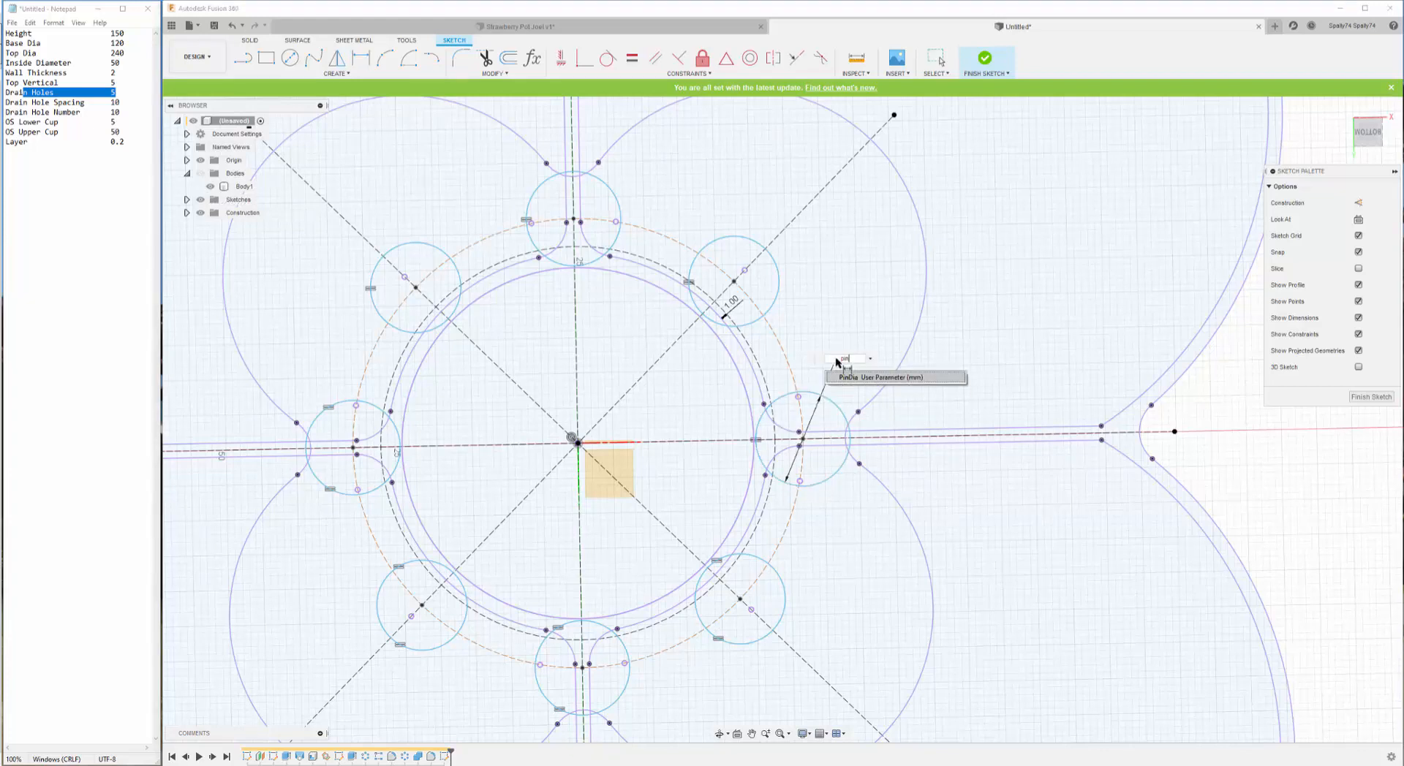
{"action": "left_click", "coordinate": [854, 378]}
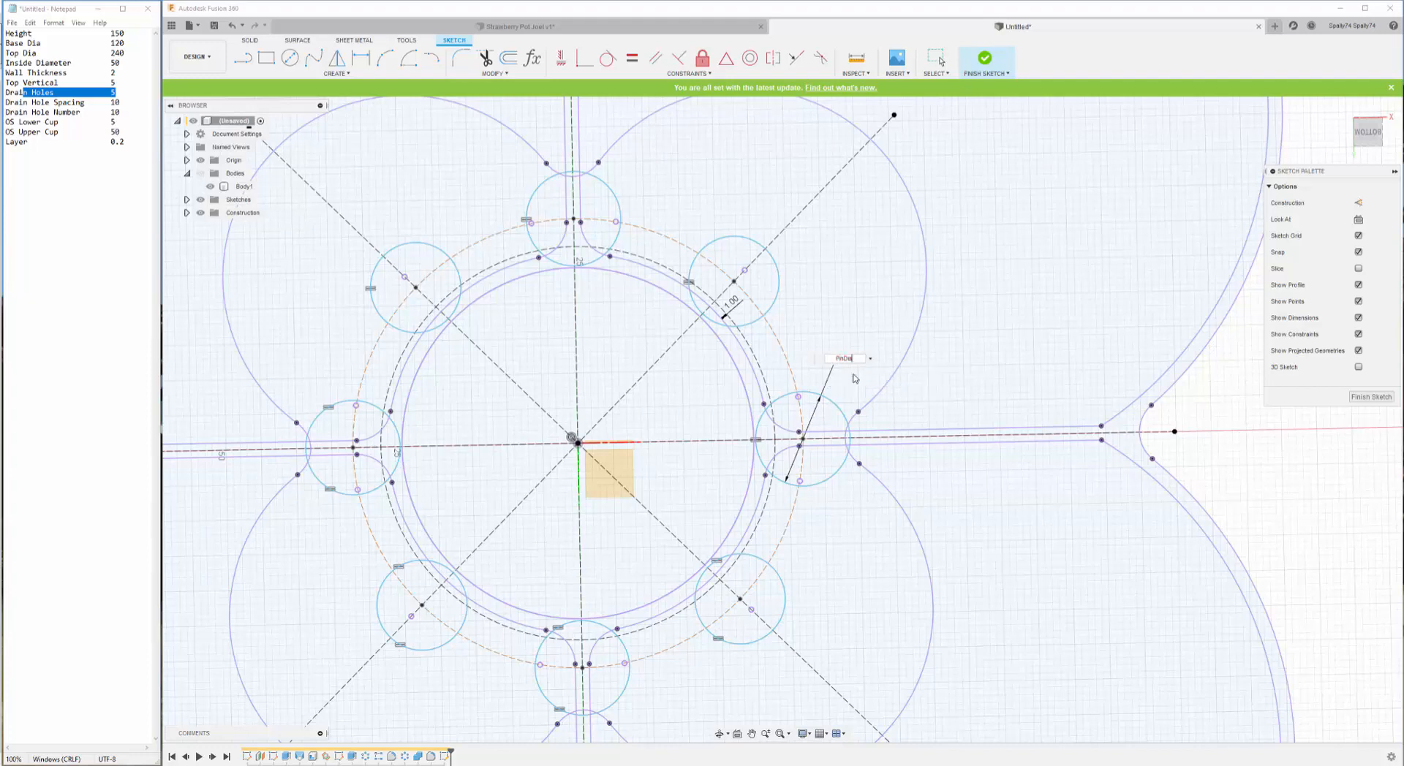
{"action": "key", "text": "Return"}
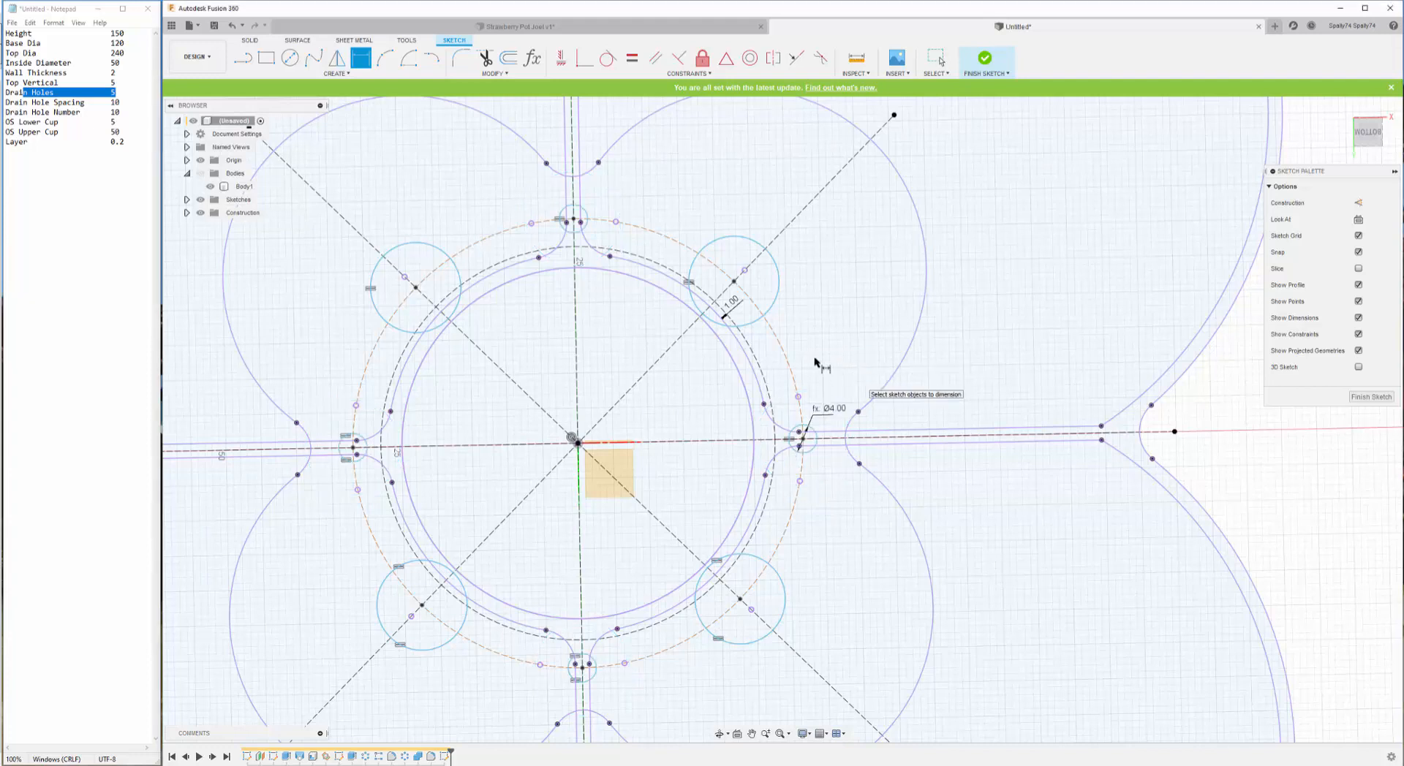
- Dimension the diameter of a circle centred on a diagonal construction line with the expression PinDia+Clearance
{"action": "left_click", "coordinate": [778, 294]}
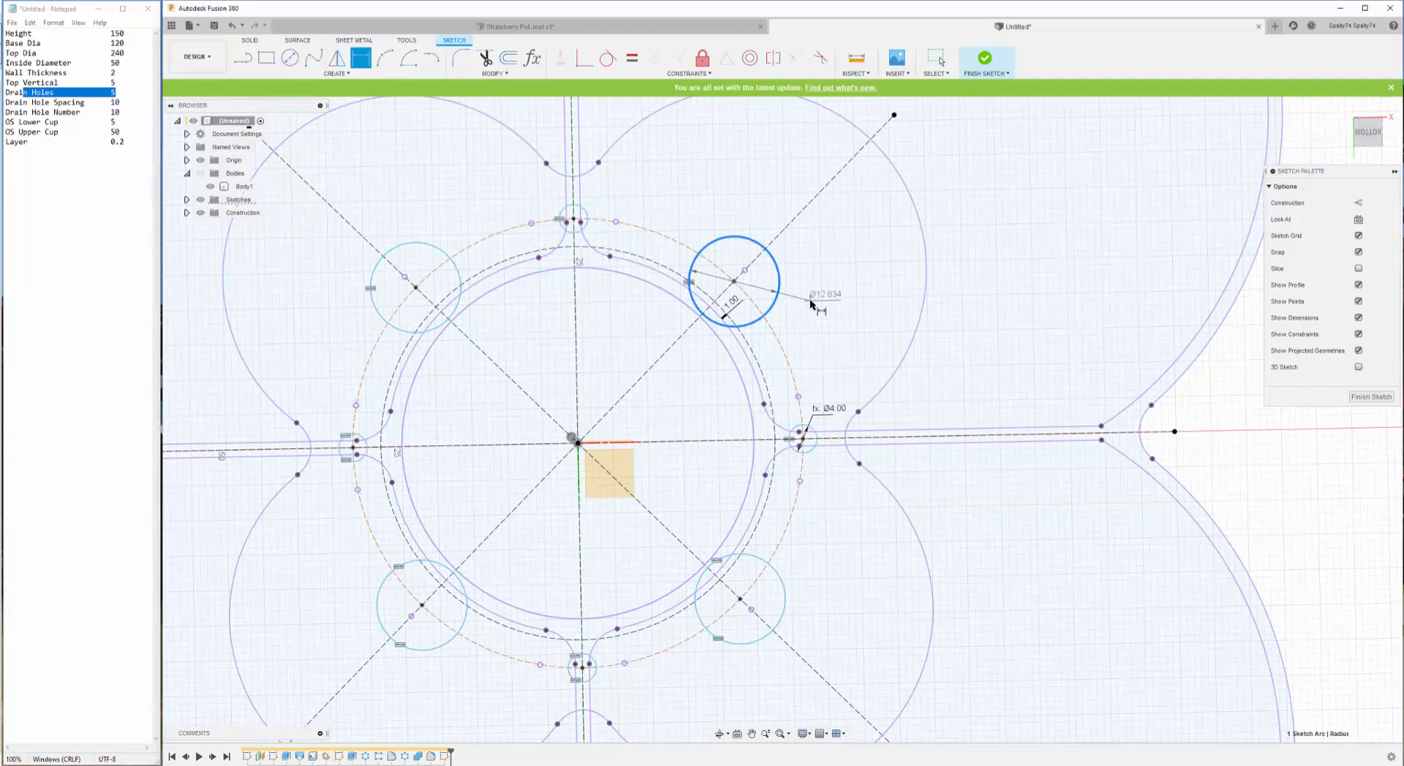
{"action": "left_click", "coordinate": [811, 305]}
{"action": "type", "text": "p"}
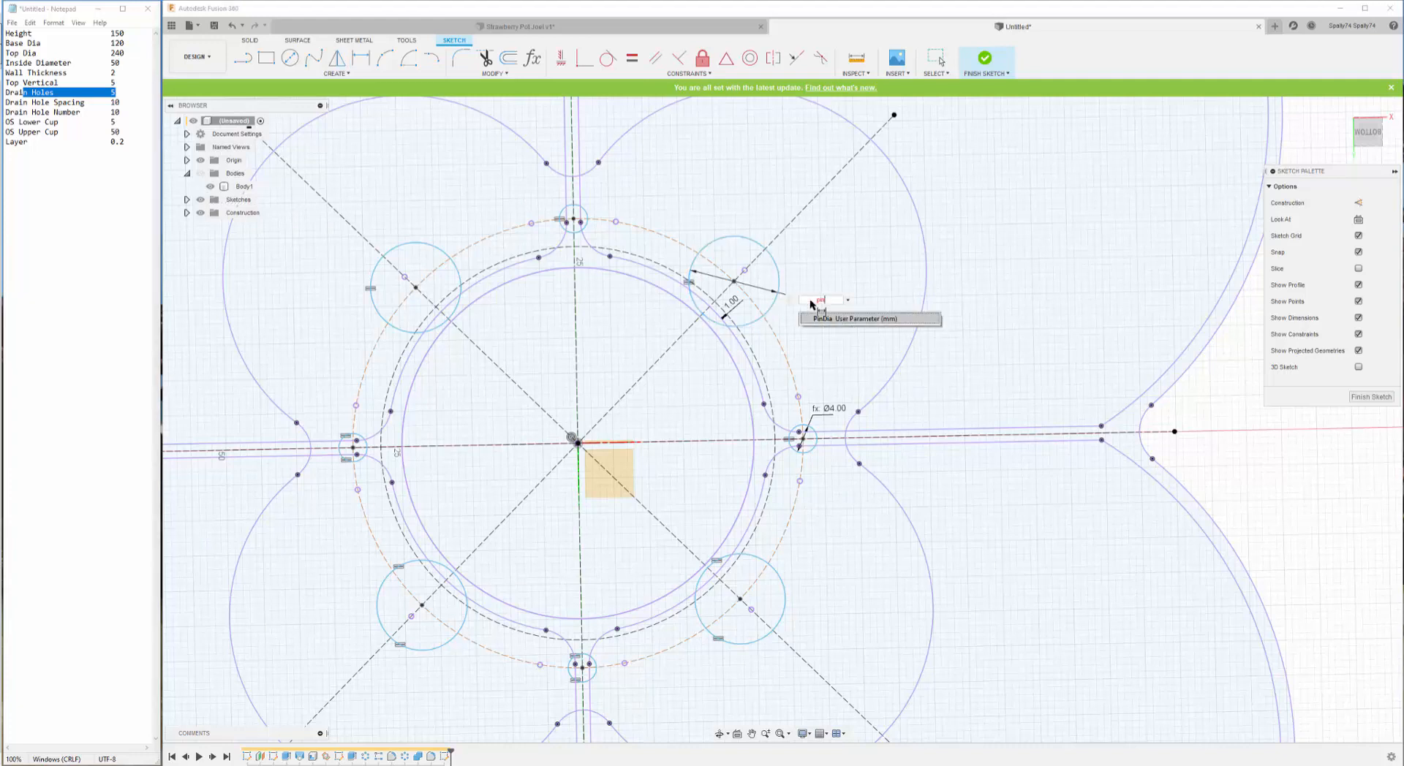
{"action": "type", "text": "in"}
{"action": "left_click", "coordinate": [826, 319]}
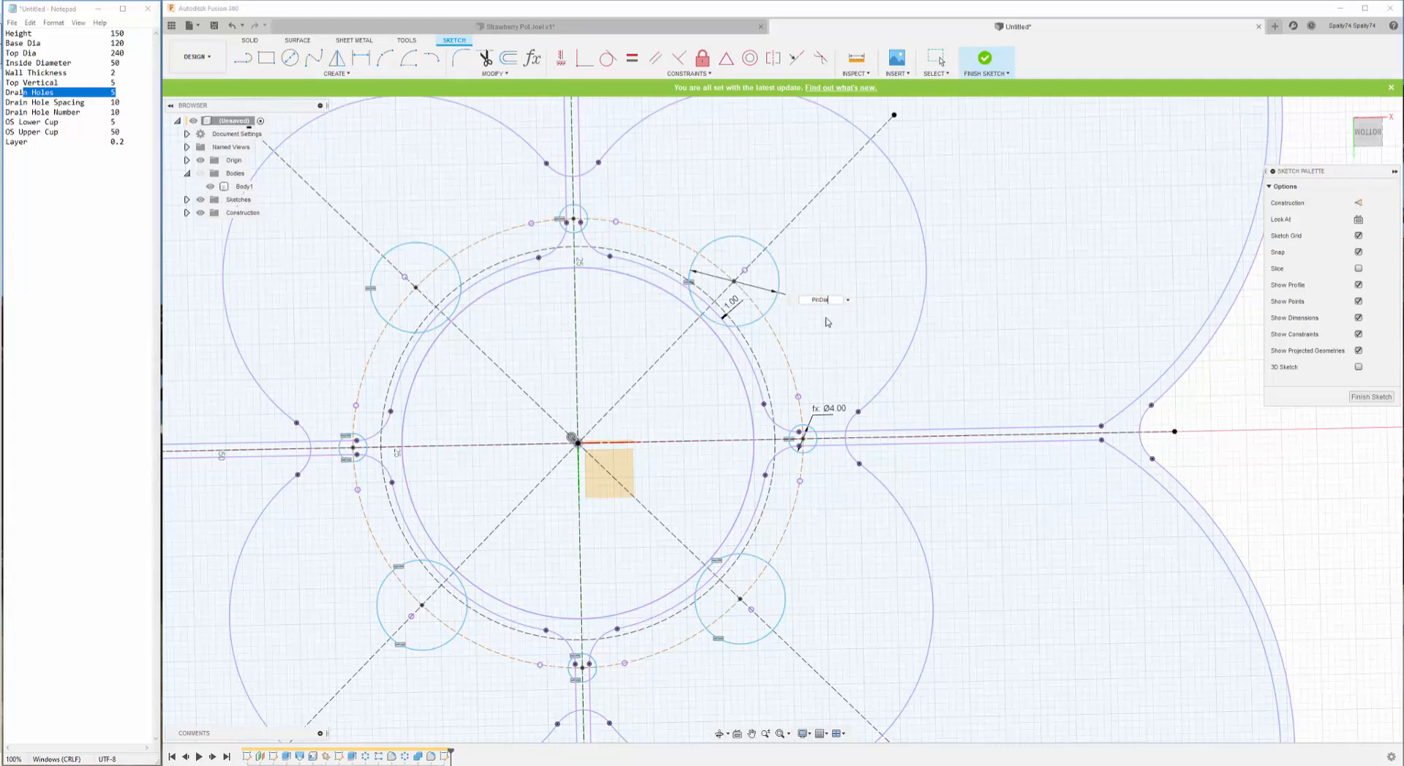
{"action": "type", "text": "+C"}
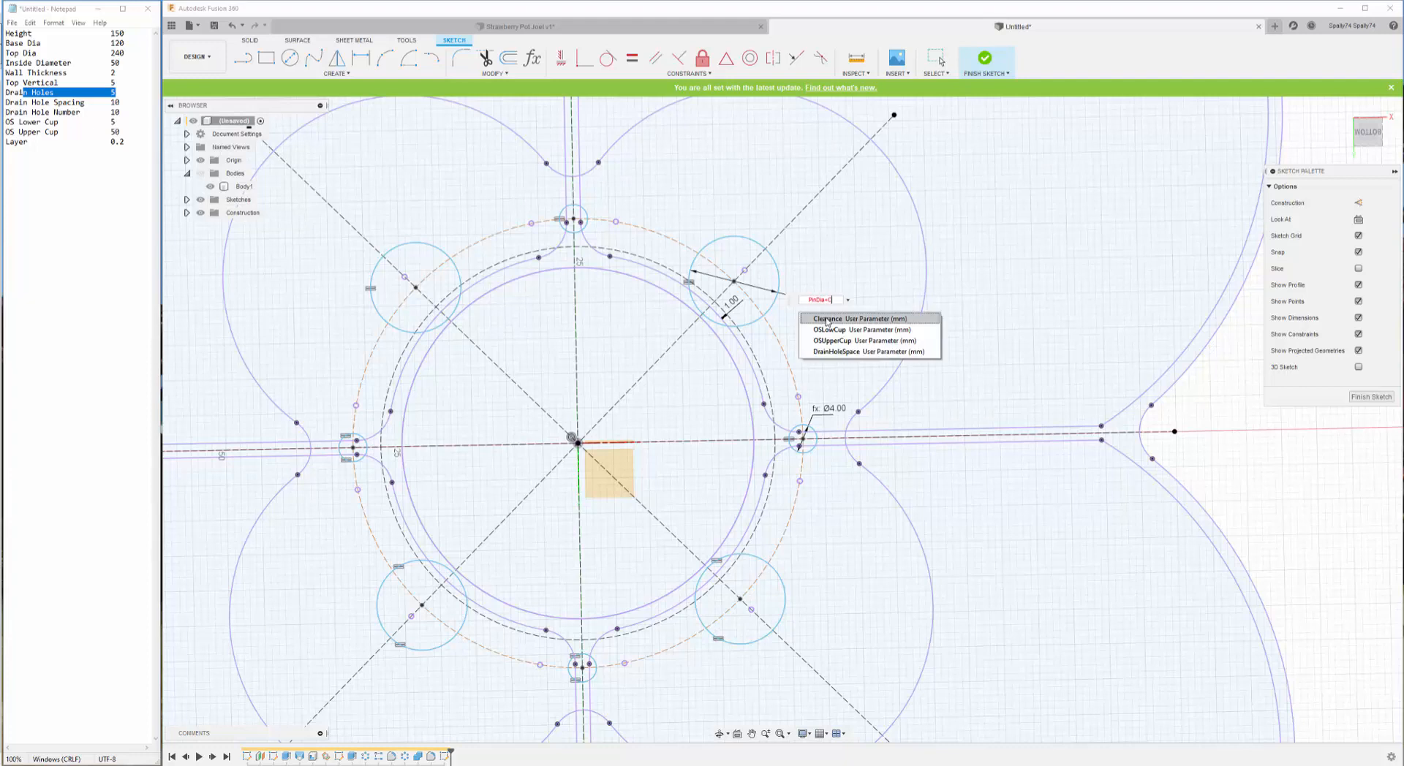
{"action": "left_click", "coordinate": [827, 320]}
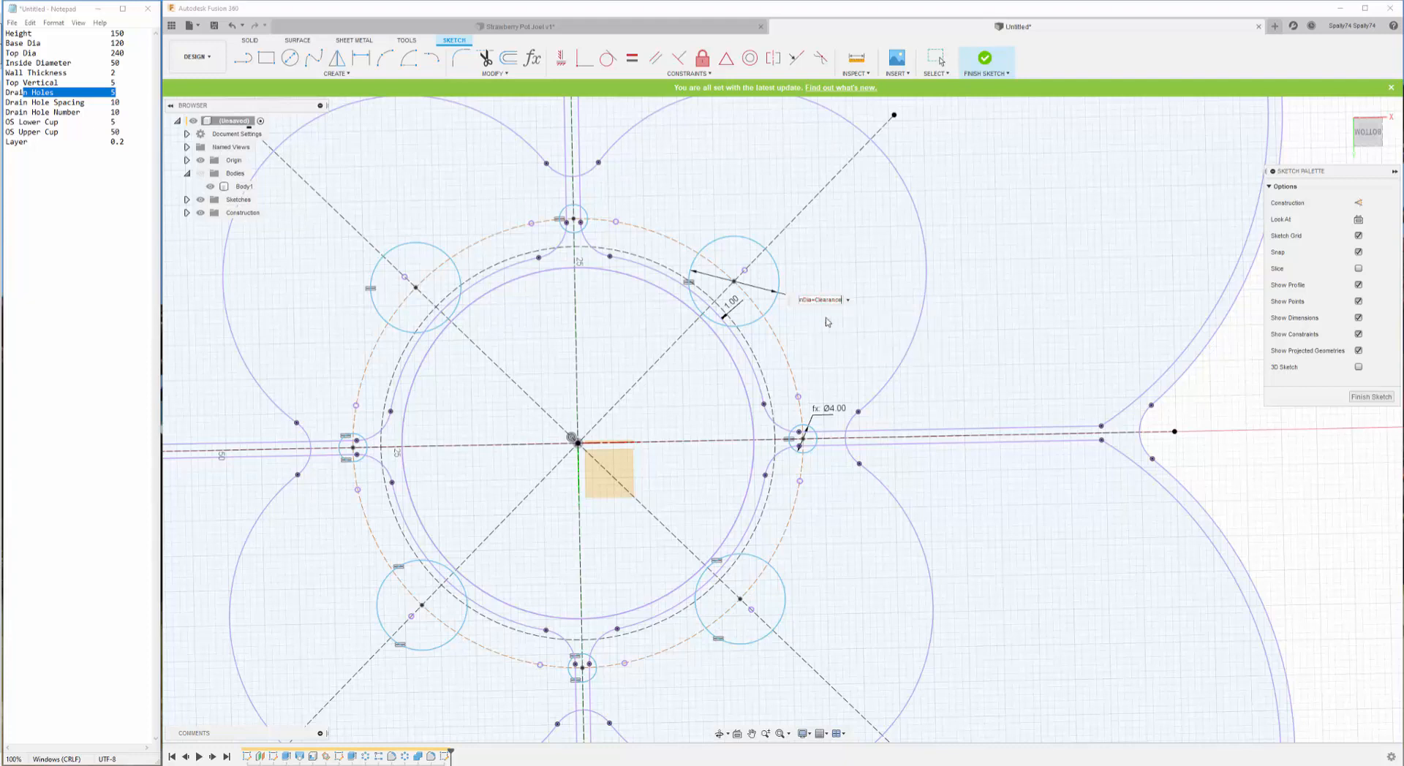
{"action": "key", "text": "Return"}
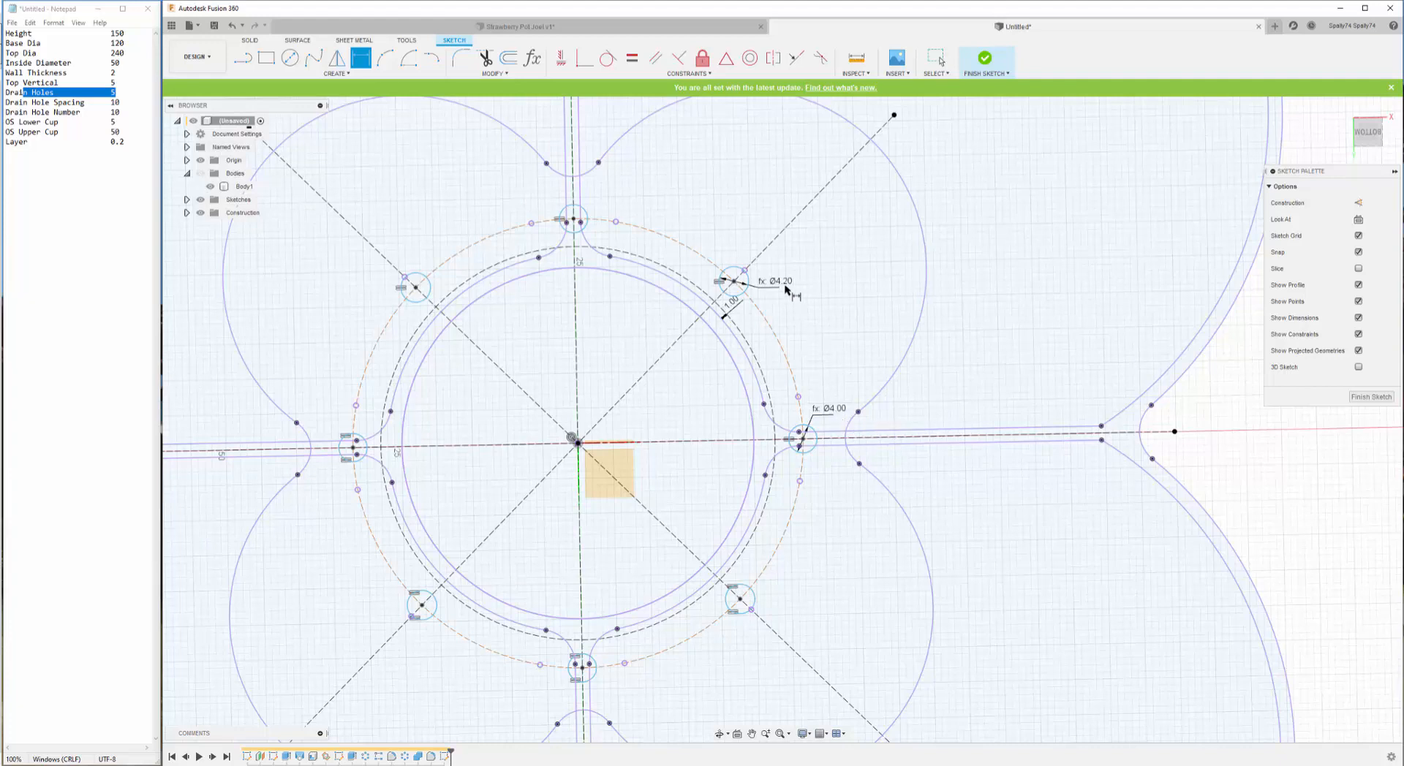
- Apply a Tangent constraint between the dimensioned clearance circle on the diagonal and the inner dashed construction circle offset 1.00 mm from the wall
{"action": "scroll", "coordinate": [773, 329], "scroll_direction": "down", "scroll_amount": 3}
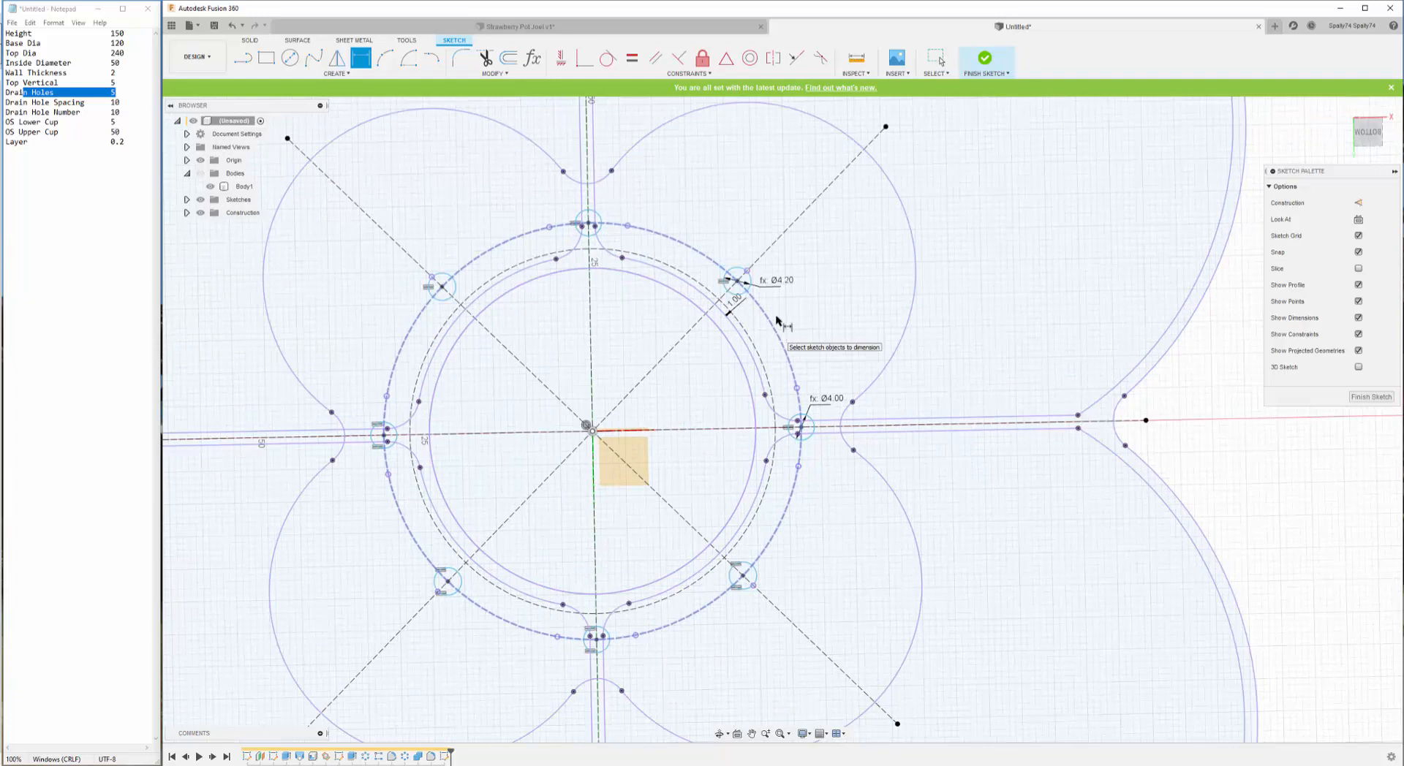
{"action": "scroll", "coordinate": [740, 280], "scroll_direction": "up", "scroll_amount": 3}
{"action": "key", "text": "Escape"}
{"action": "middle_click_drag", "start_coordinate": [743, 570], "coordinate": [795, 504], "text": "shift"}
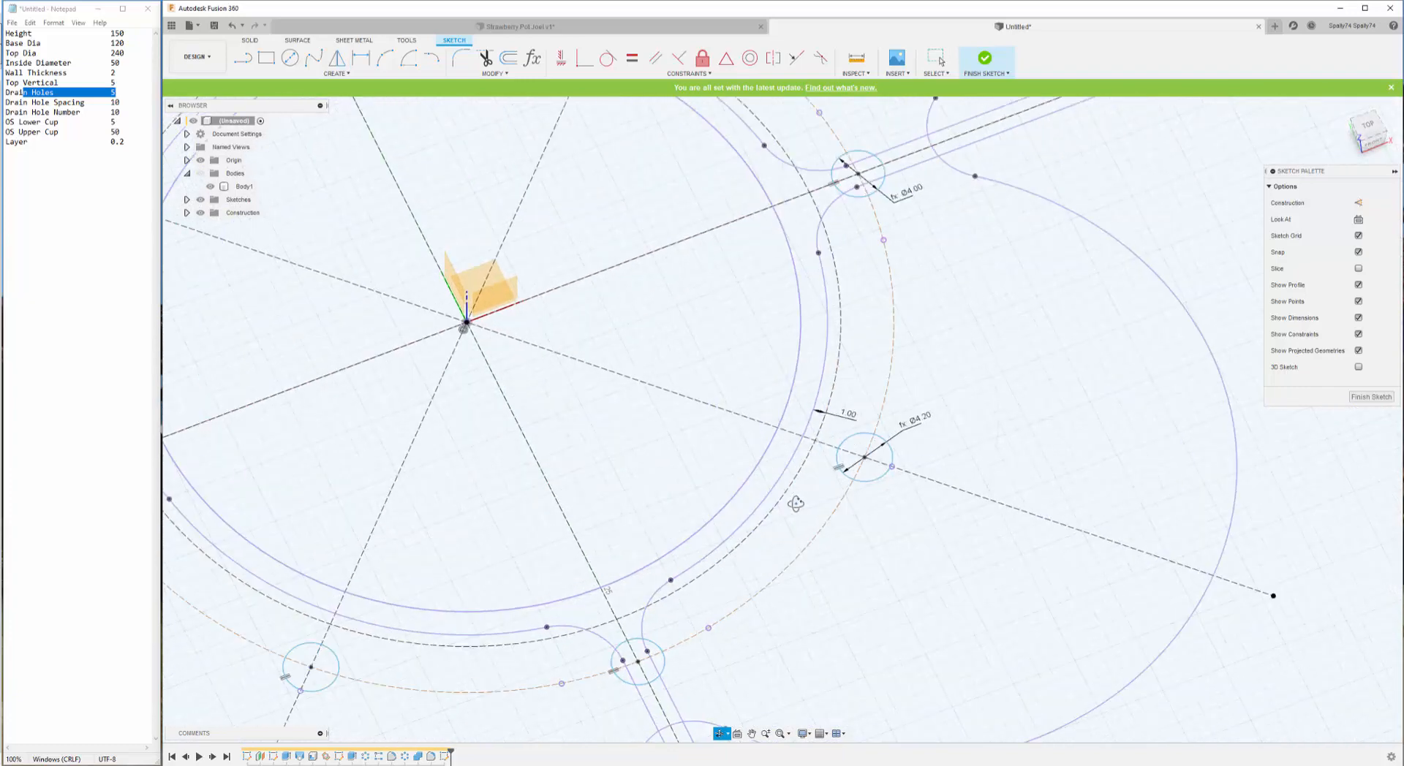
{"action": "mouse_move", "coordinate": [838, 459]}
{"action": "left_mouse_down"}
{"action": "mouse_move", "coordinate": [824, 451]}
{"action": "mouse_move", "coordinate": [952, 493]}
{"action": "mouse_move", "coordinate": [818, 441]}
{"action": "mouse_move", "coordinate": [907, 478]}
{"action": "mouse_move", "coordinate": [854, 453]}
{"action": "left_mouse_up"}
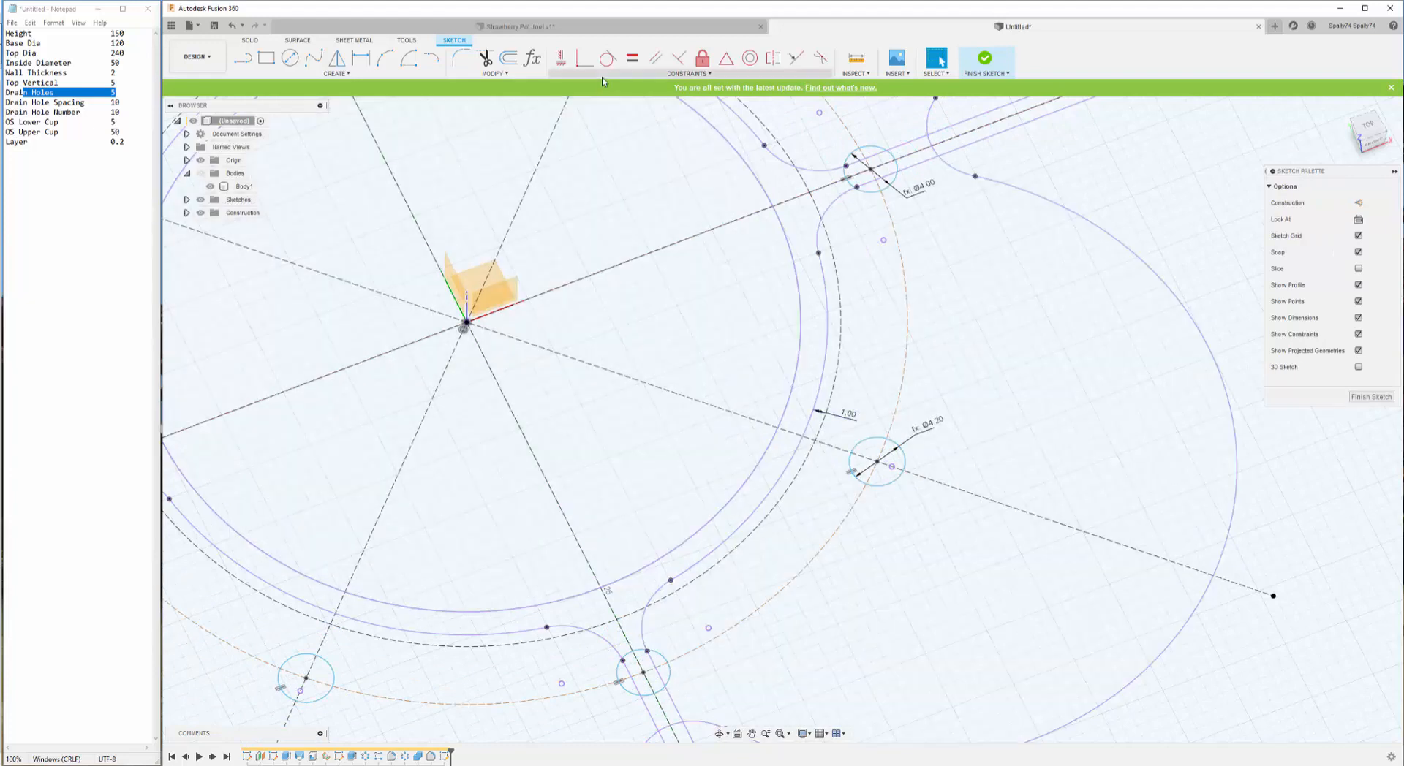
{"action": "left_click", "coordinate": [607, 59]}
{"action": "scroll", "coordinate": [833, 339], "scroll_direction": "up", "scroll_amount": 1}
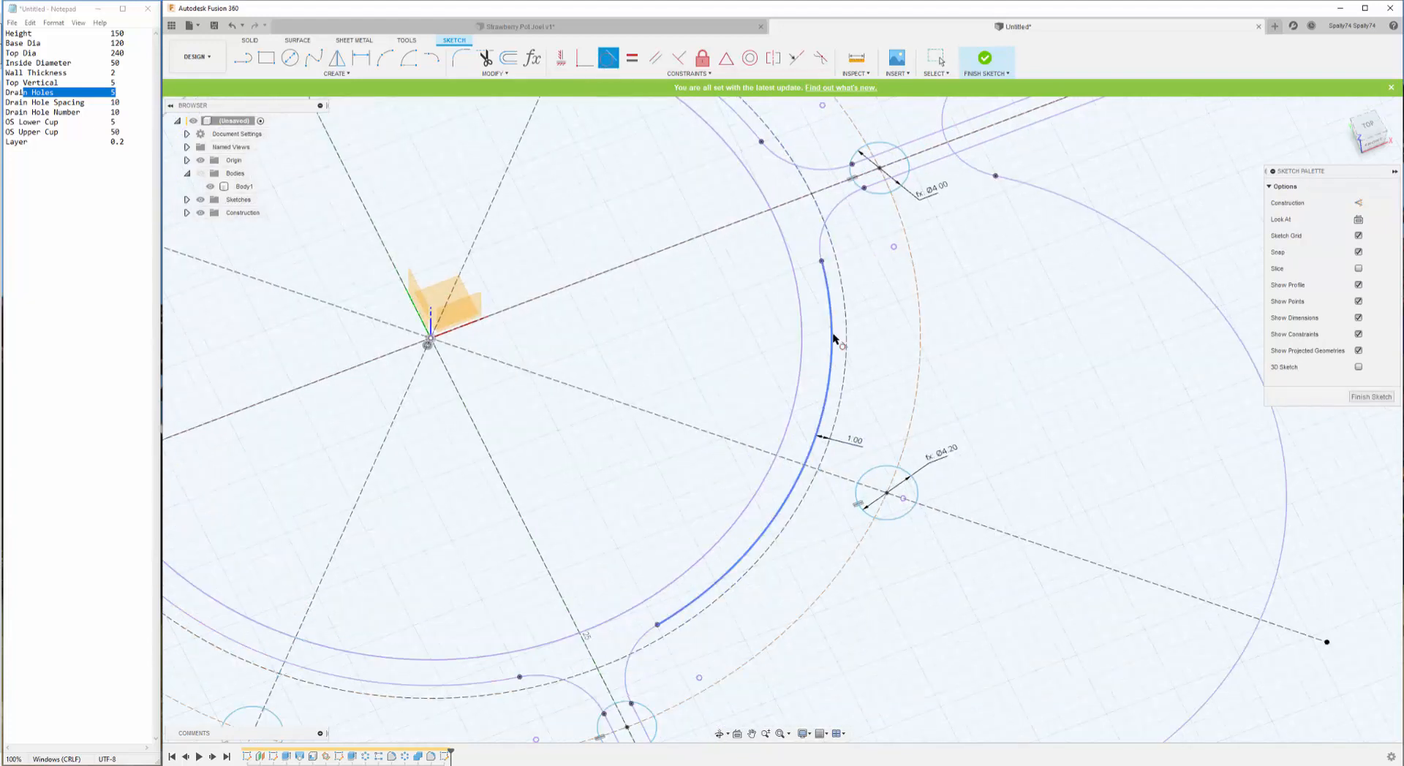
{"action": "left_click", "coordinate": [863, 474]}
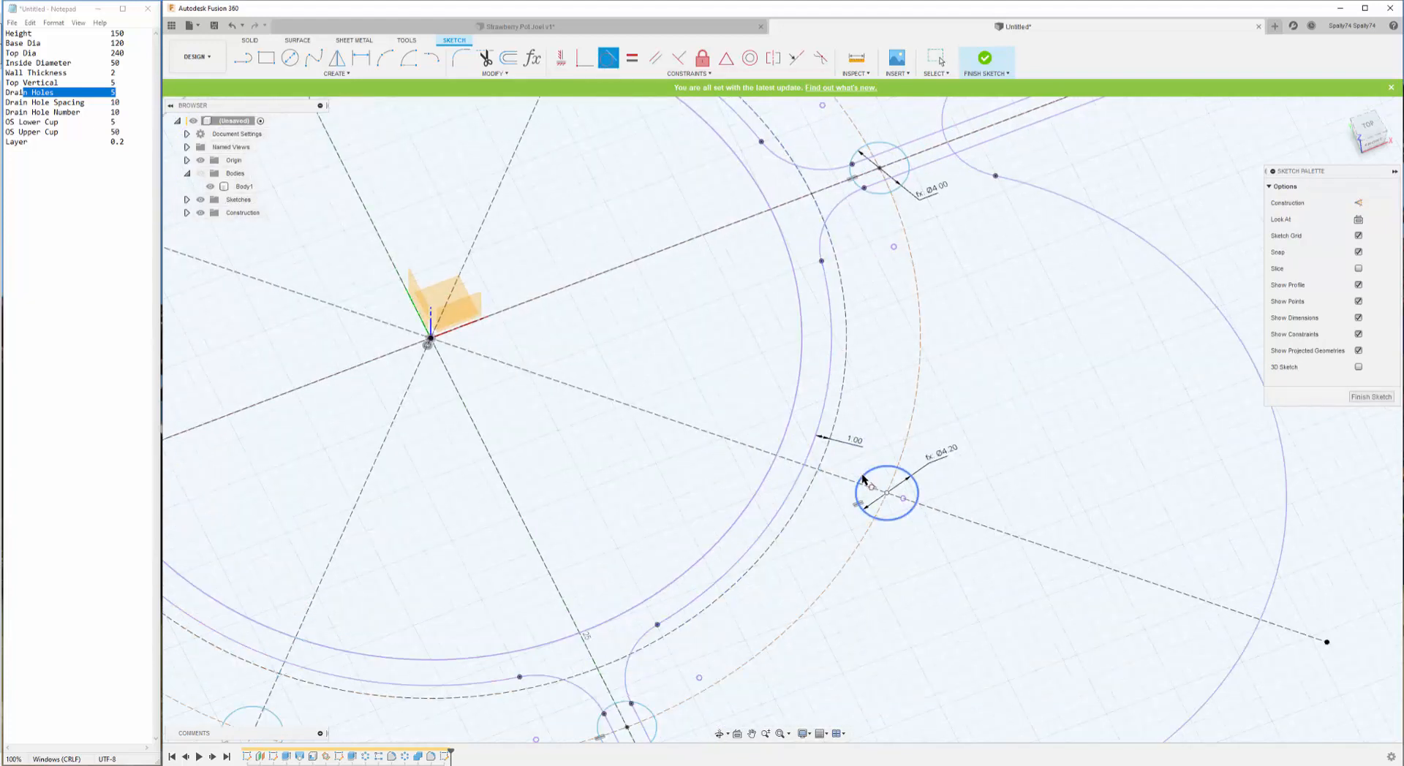
{"action": "left_click", "coordinate": [823, 458]}
{"action": "scroll", "coordinate": [832, 522], "scroll_direction": "down", "scroll_amount": 3}
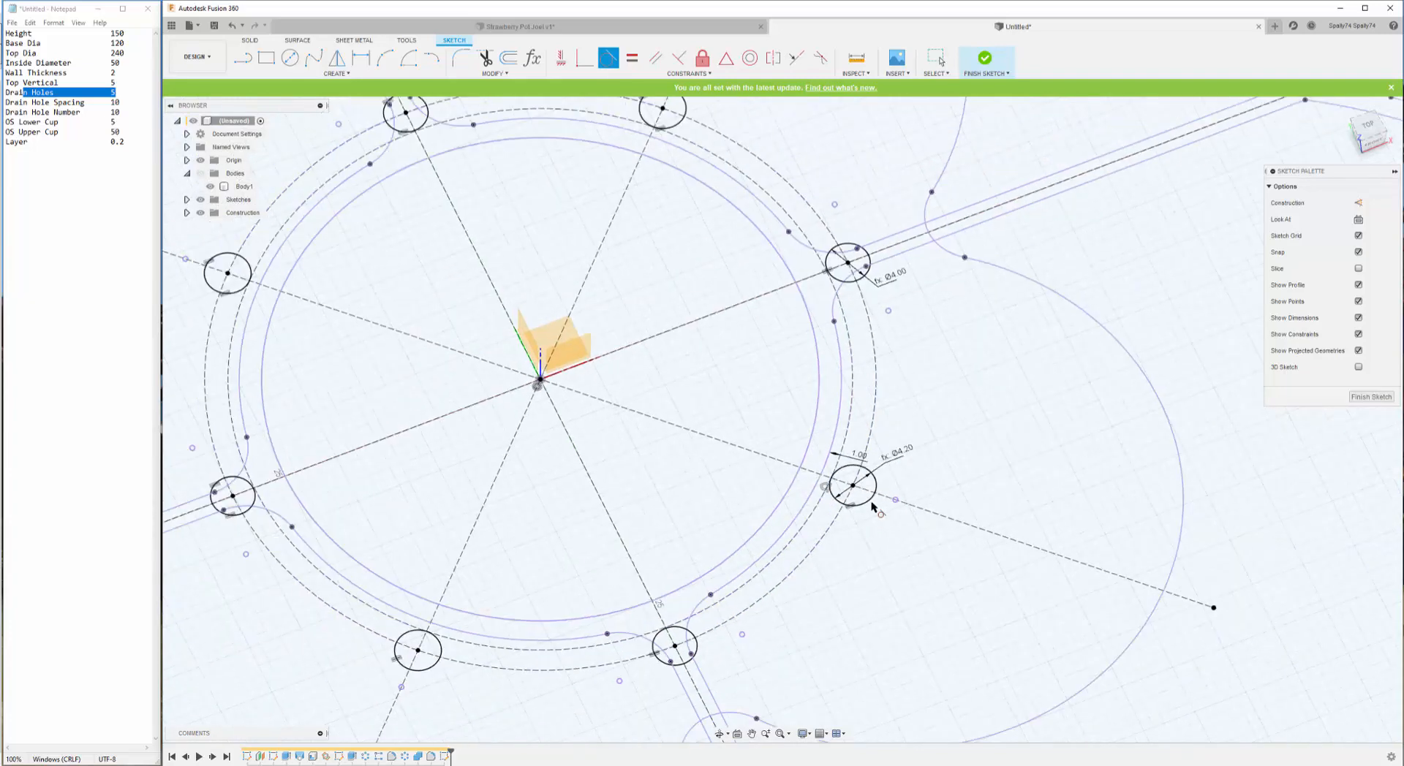
{"action": "scroll", "coordinate": [854, 488], "scroll_direction": "up", "scroll_amount": 3}
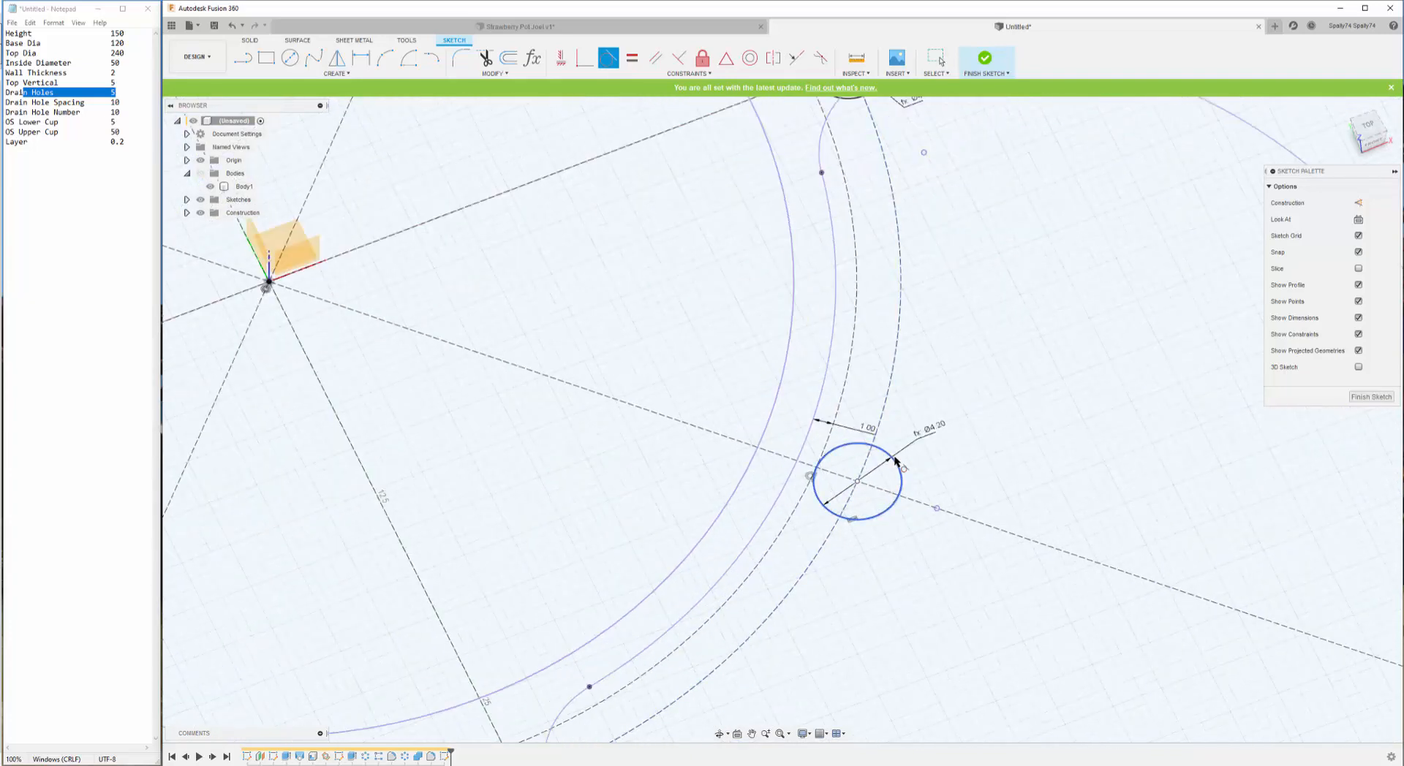
{"action": "scroll", "coordinate": [846, 458], "scroll_direction": "down", "scroll_amount": 2}
{"action": "scroll", "coordinate": [848, 497], "scroll_direction": "up", "scroll_amount": 4}
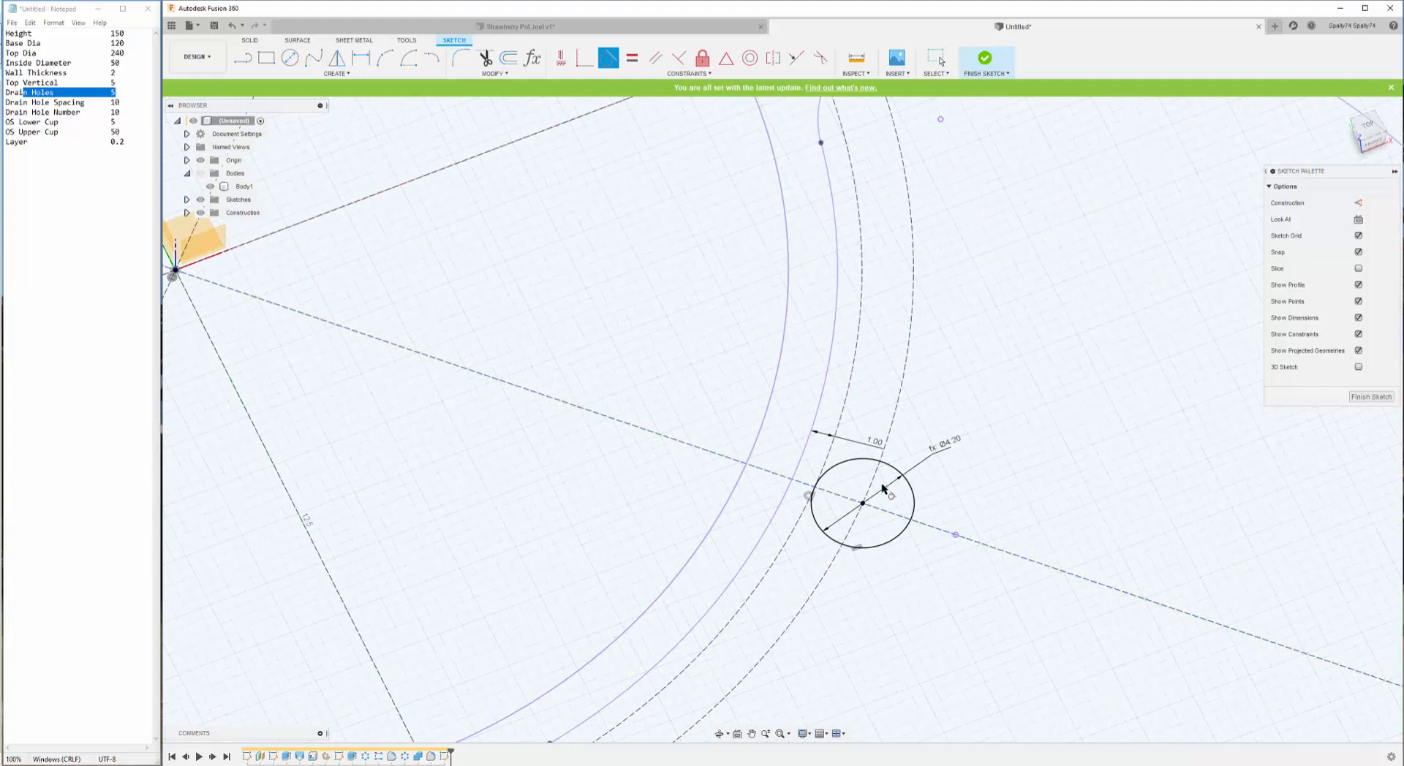
{"action": "scroll", "coordinate": [969, 445], "scroll_direction": "up", "scroll_amount": 1}
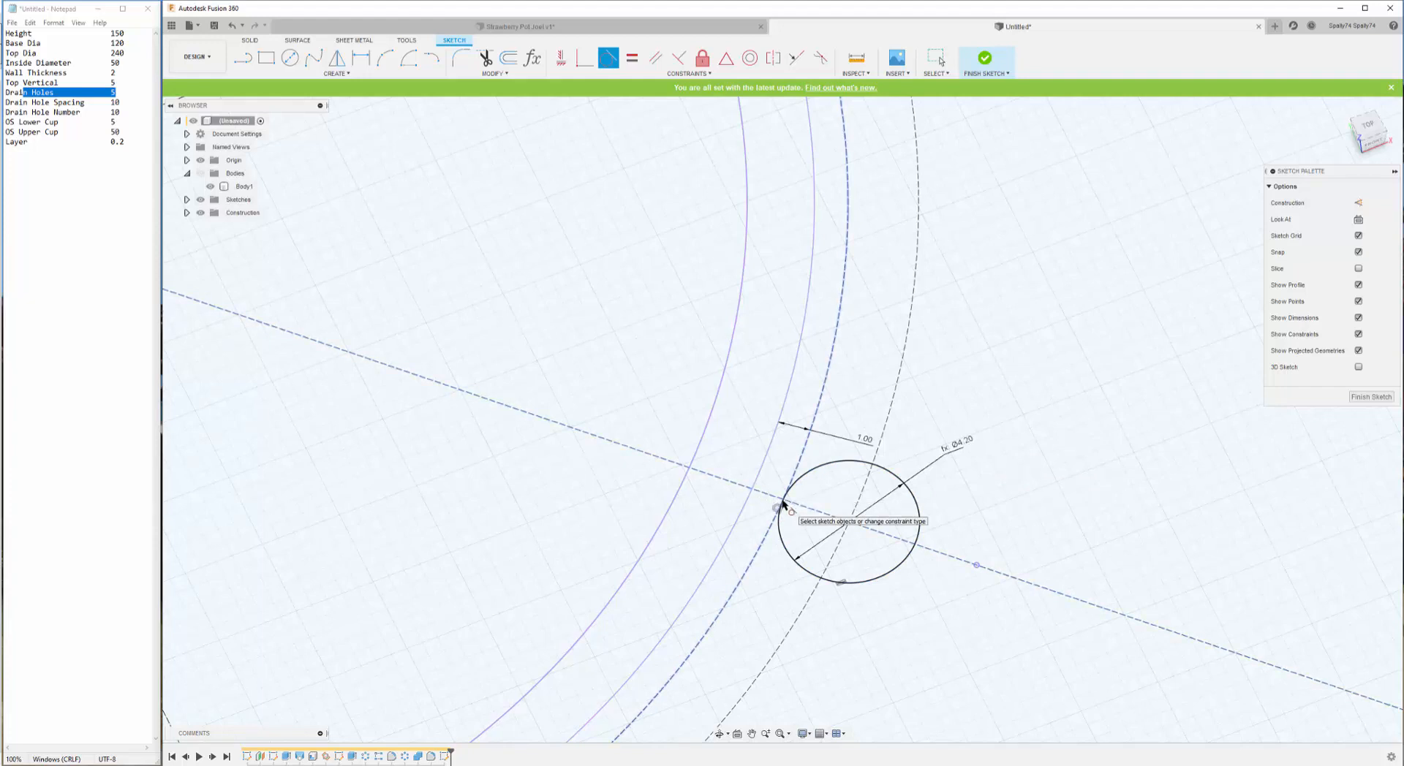
- Show the pot body and extrude the four clearance circles on the diagonal lines as a cut, with To Object extent up to a cup's inner floor face
{"action": "scroll", "coordinate": [782, 503], "scroll_direction": "down", "scroll_amount": 3}
{"action": "scroll", "coordinate": [780, 501], "scroll_direction": "down", "scroll_amount": 3}
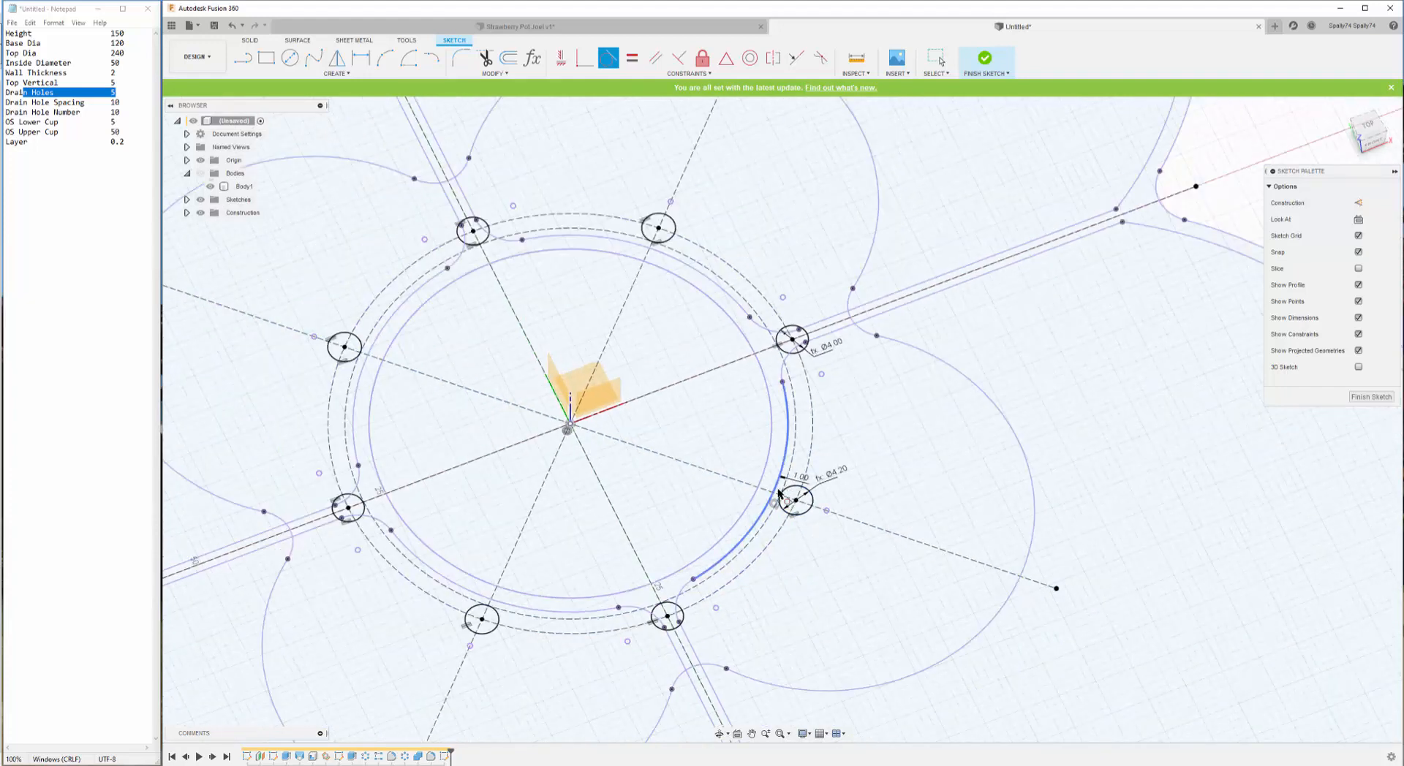
{"action": "middle_click_drag", "start_coordinate": [794, 484], "coordinate": [923, 468]}
{"action": "left_click", "coordinate": [924, 468]}
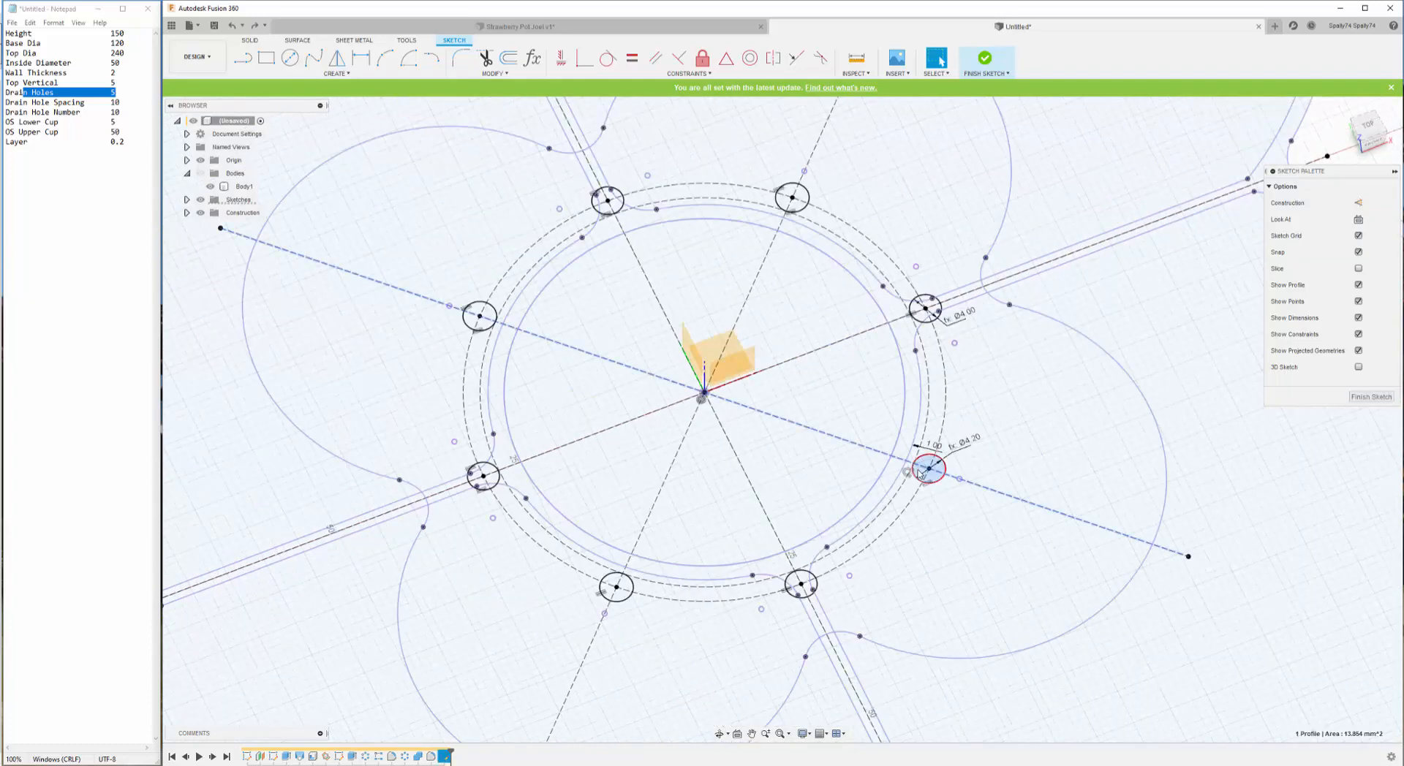
{"action": "left_click", "coordinate": [610, 594], "text": "ctrl"}
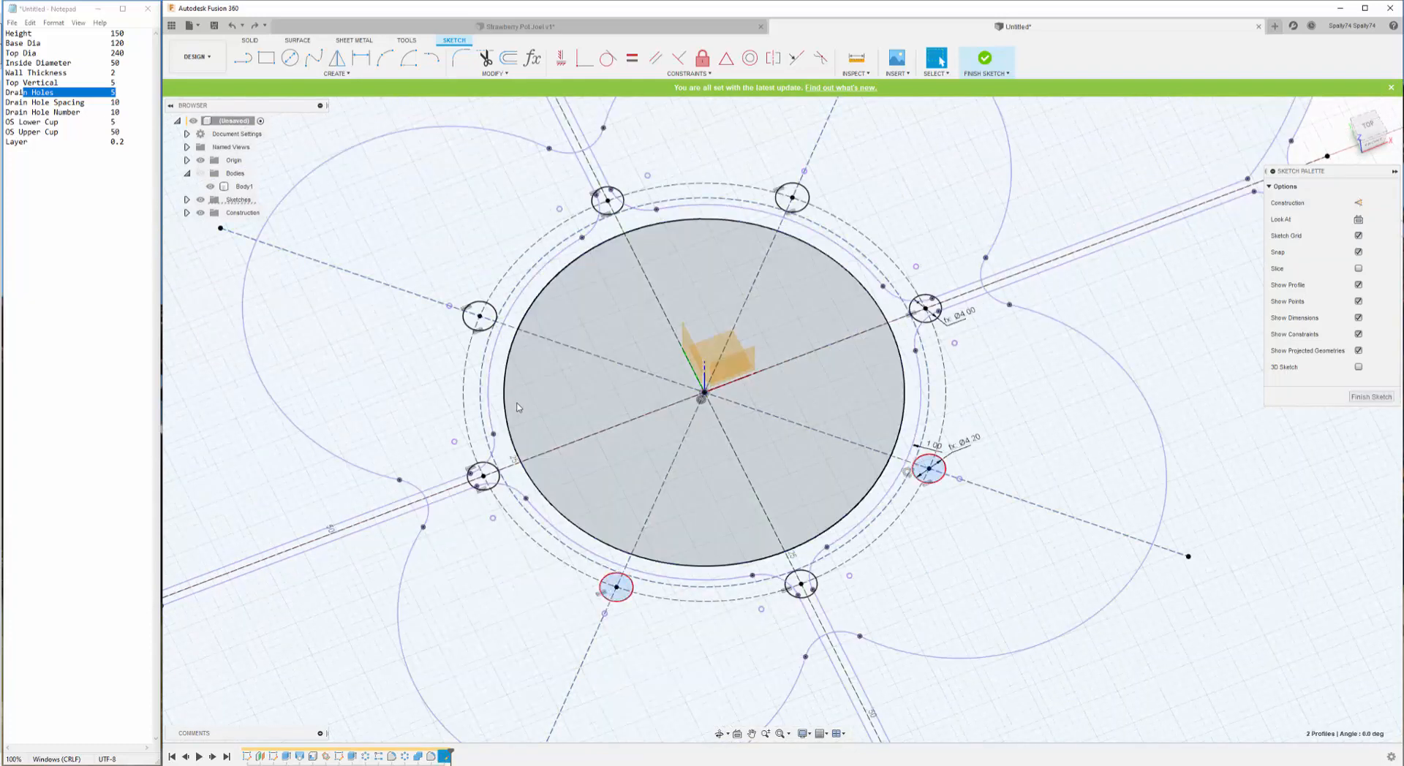
{"action": "left_click", "coordinate": [477, 315], "text": "ctrl"}
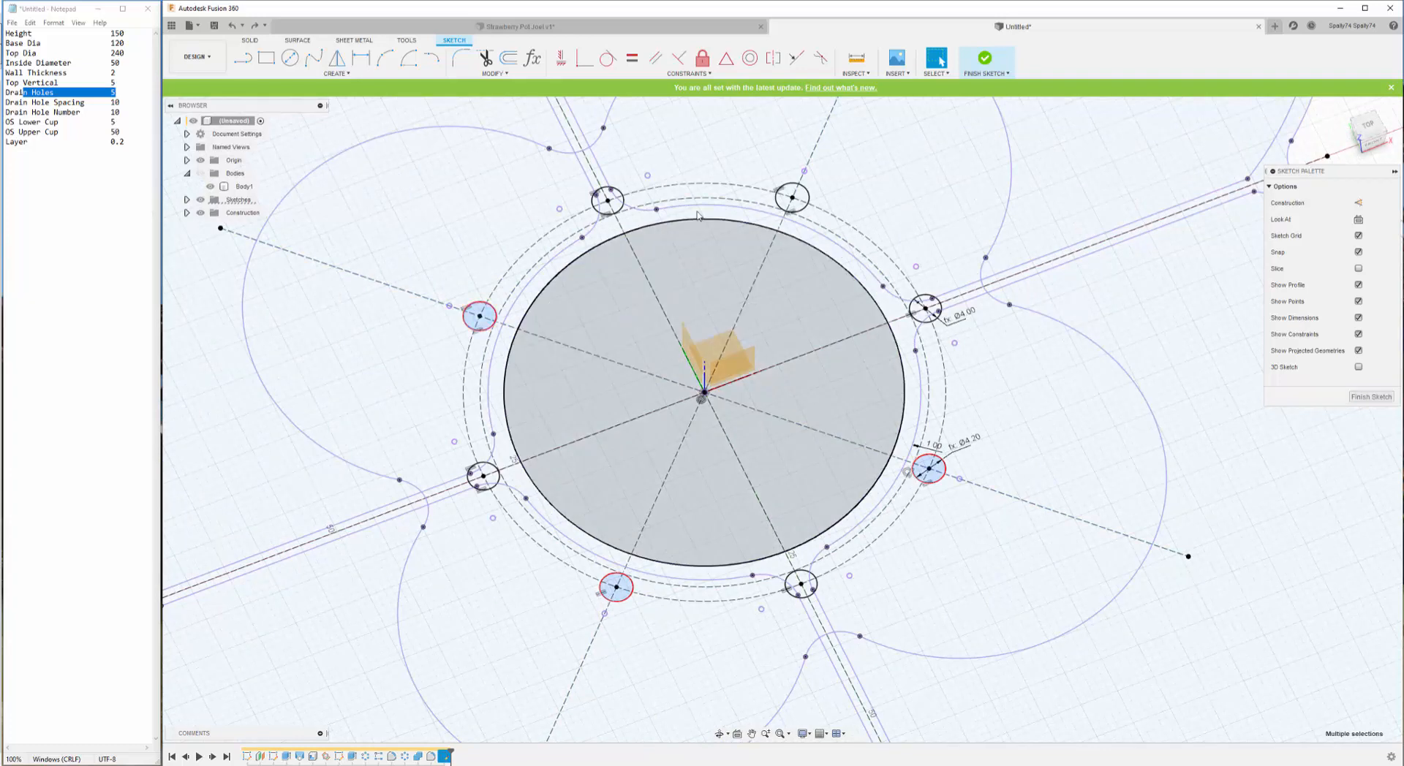
{"action": "left_click", "coordinate": [790, 195], "text": "ctrl"}
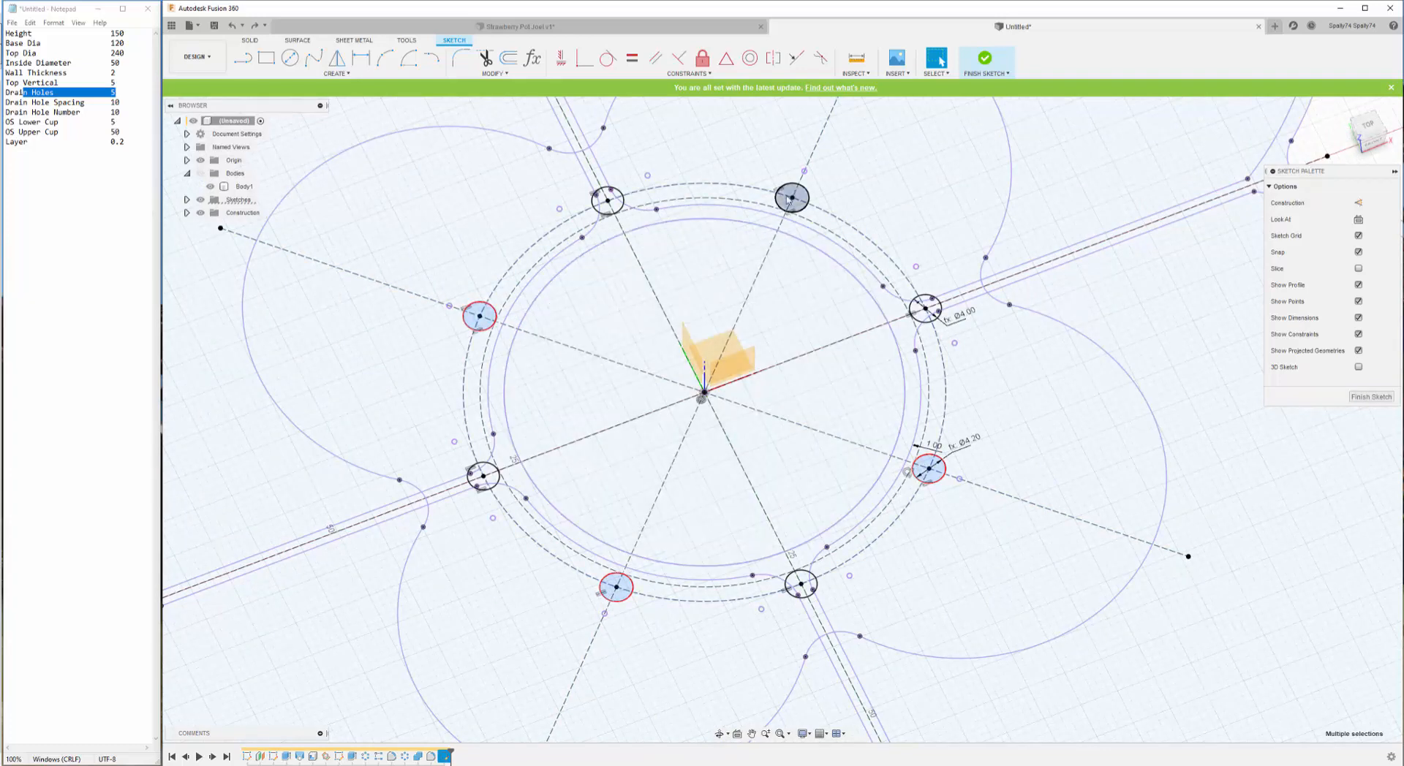
{"action": "scroll", "coordinate": [775, 300], "scroll_direction": "down", "scroll_amount": 5}
{"action": "key", "text": "e"}
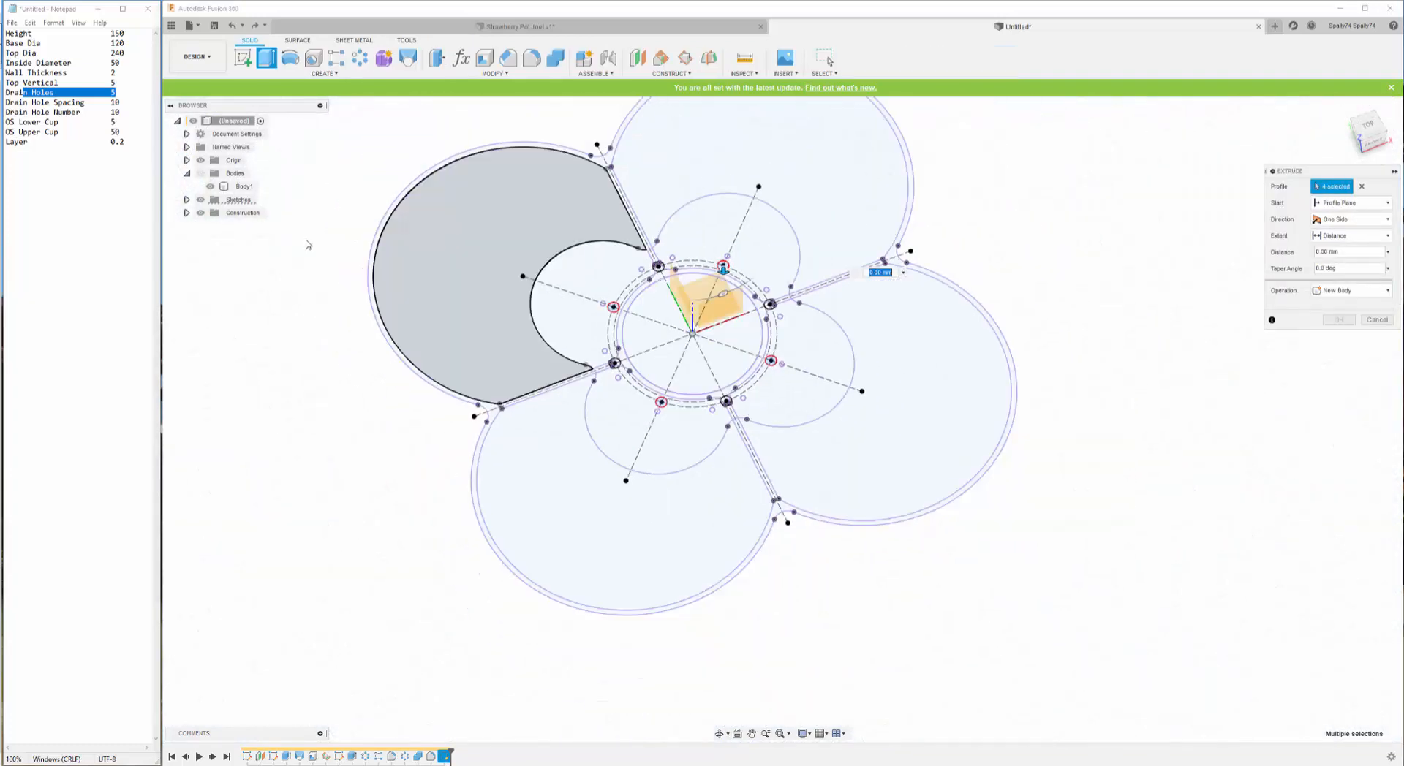
{"action": "left_click", "coordinate": [200, 173]}
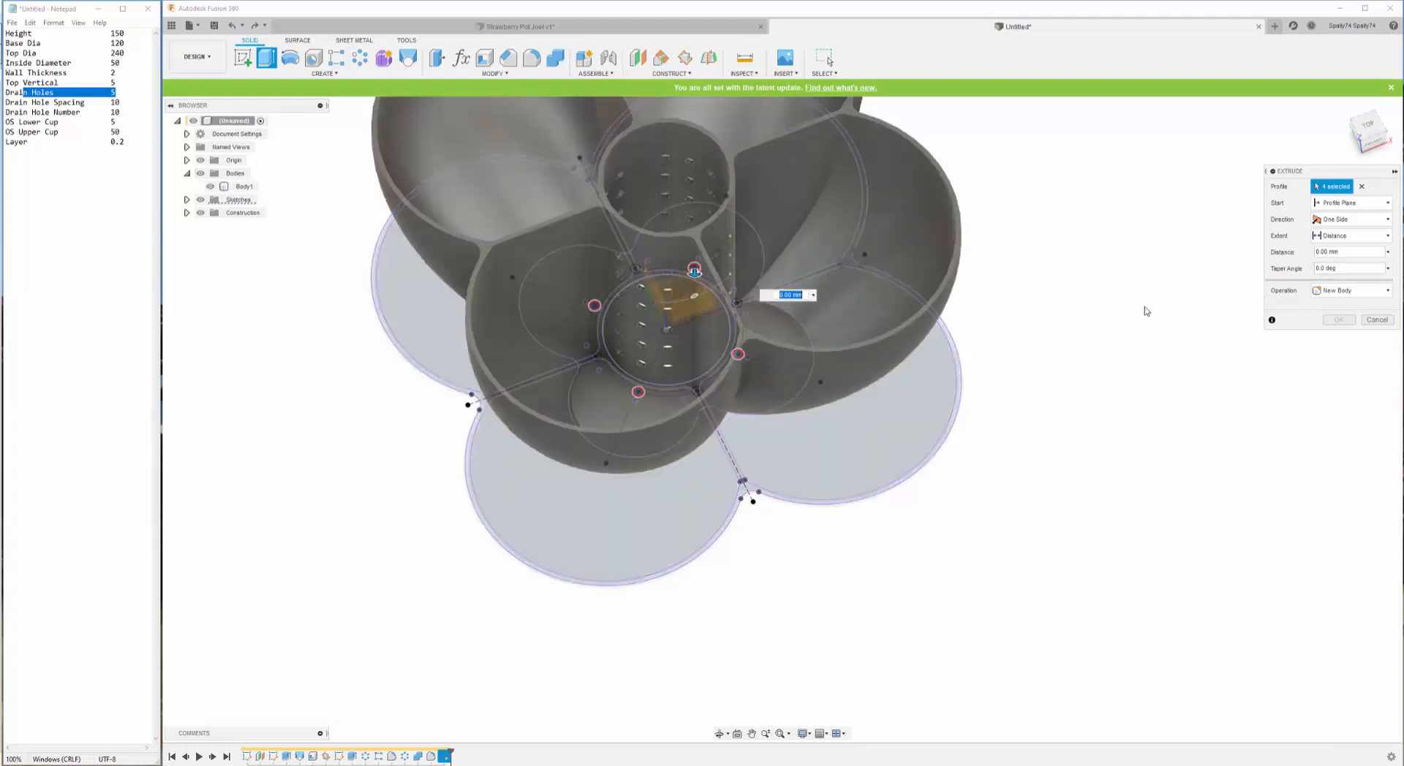
{"action": "left_click", "coordinate": [1349, 240]}
{"action": "left_click", "coordinate": [1338, 261]}
{"action": "scroll", "coordinate": [581, 429], "scroll_direction": "up", "scroll_amount": 3}
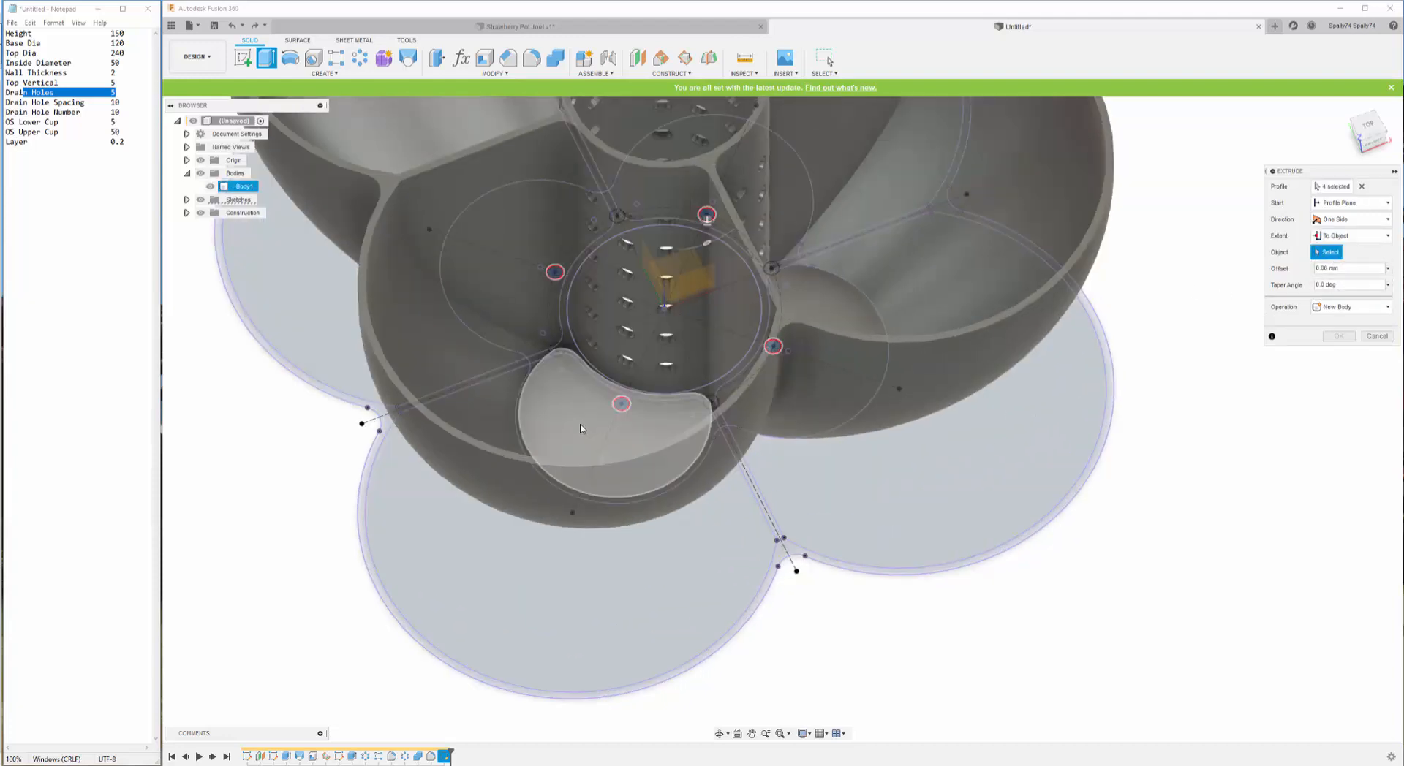
{"action": "left_click", "coordinate": [581, 429]}
{"action": "scroll", "coordinate": [869, 382], "scroll_direction": "down", "scroll_amount": 2}
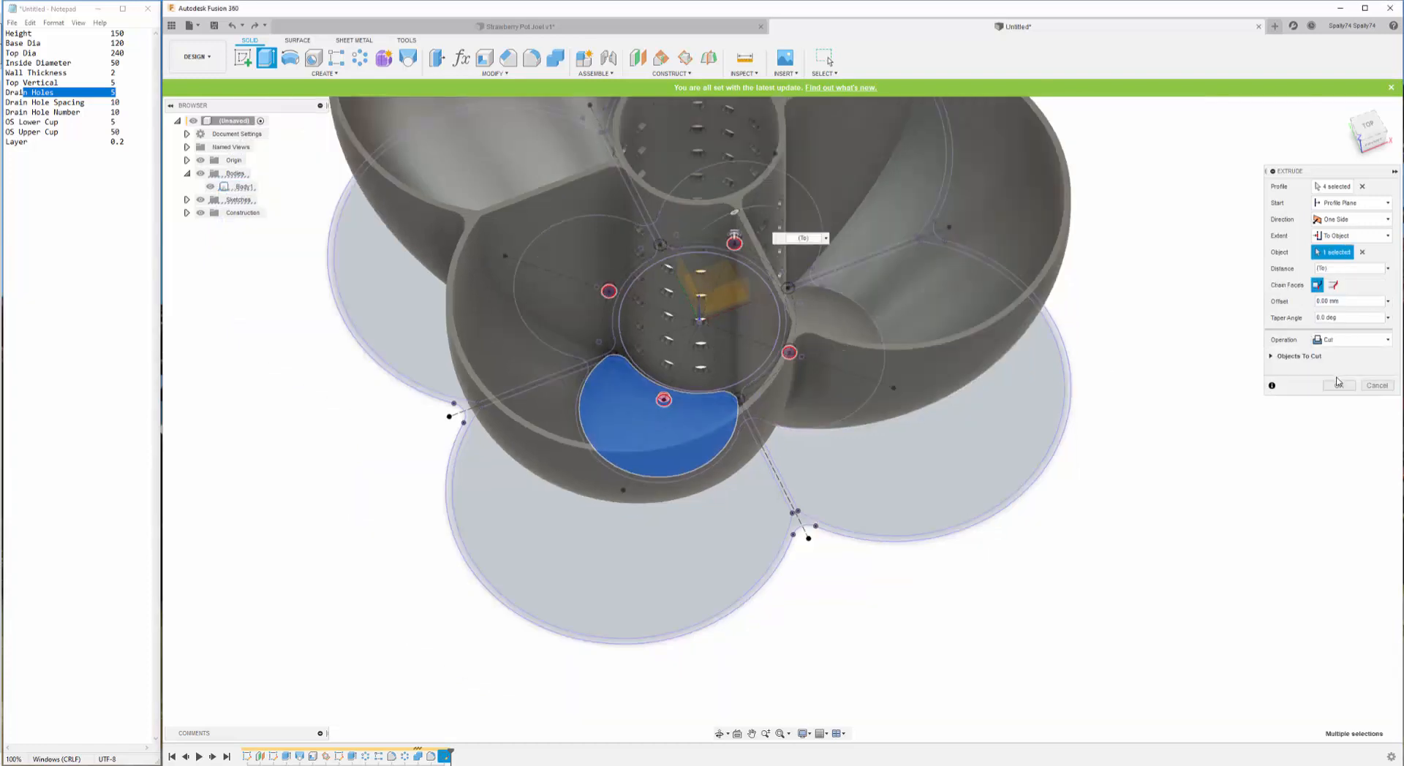
{"action": "left_click", "coordinate": [1338, 385]}
- Select every profile region of the first two pin circles on the divider lines at the pot's underside
{"action": "scroll", "coordinate": [891, 665], "scroll_direction": "down", "scroll_amount": 2}
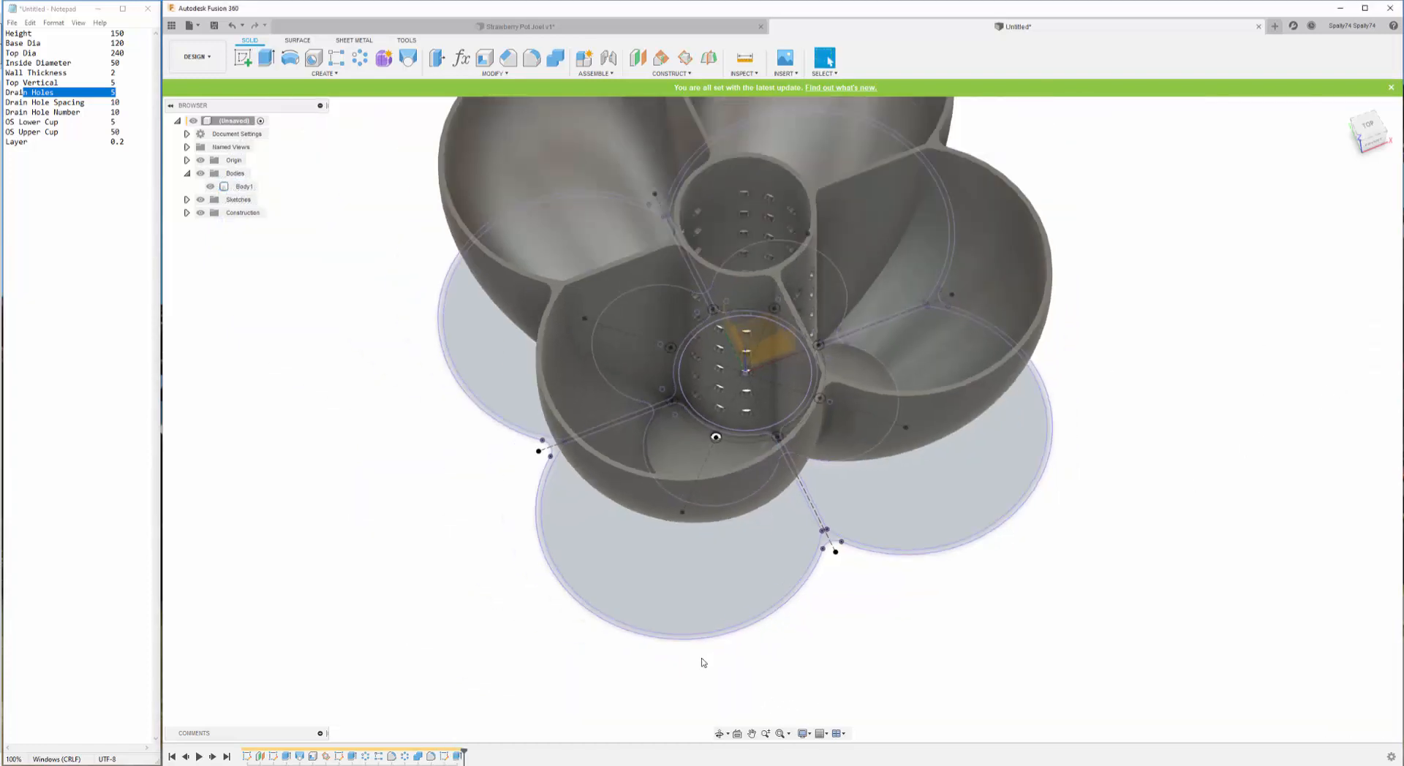
{"action": "left_click", "coordinate": [719, 734]}
{"action": "middle_click_drag", "start_coordinate": [725, 476], "coordinate": [704, 369], "text": "shift"}
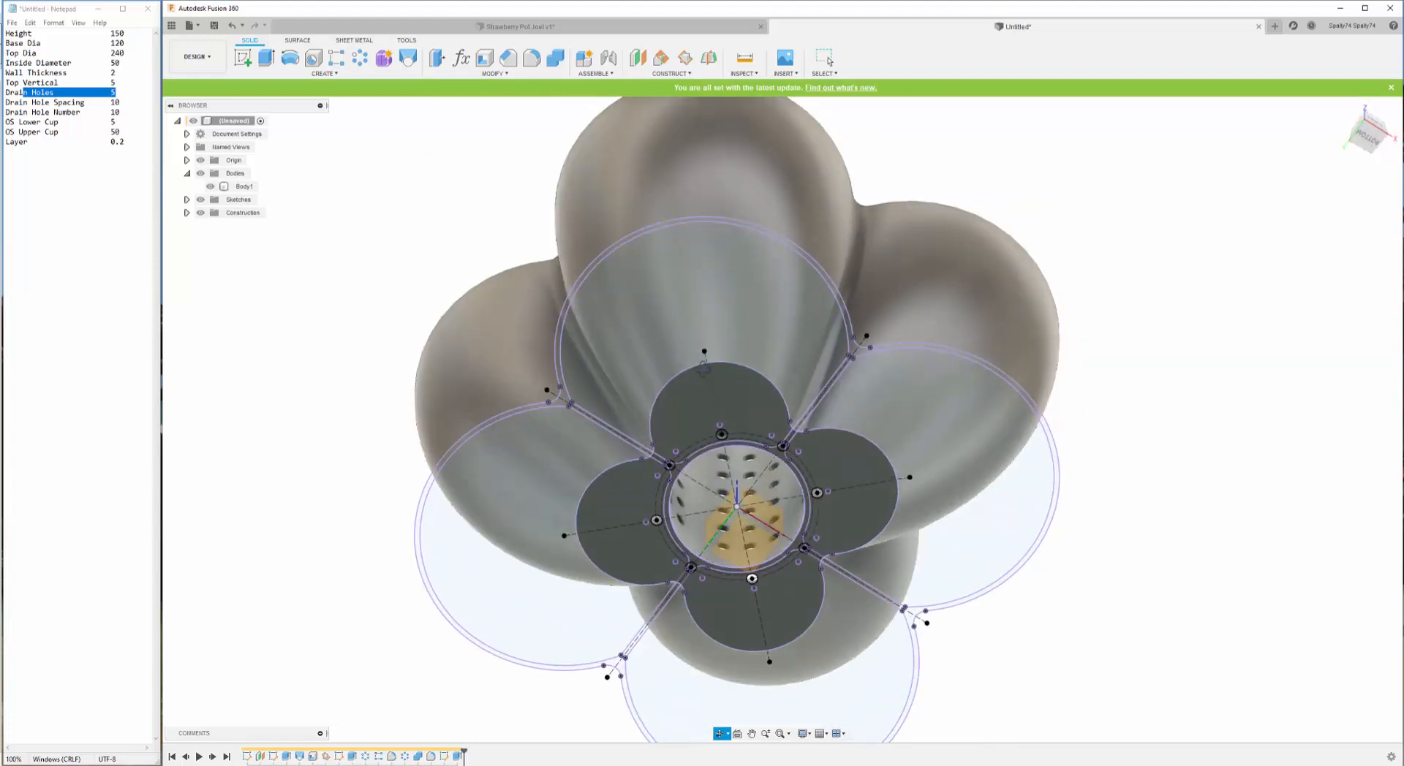
{"action": "scroll", "coordinate": [771, 463], "scroll_direction": "up", "scroll_amount": 10}
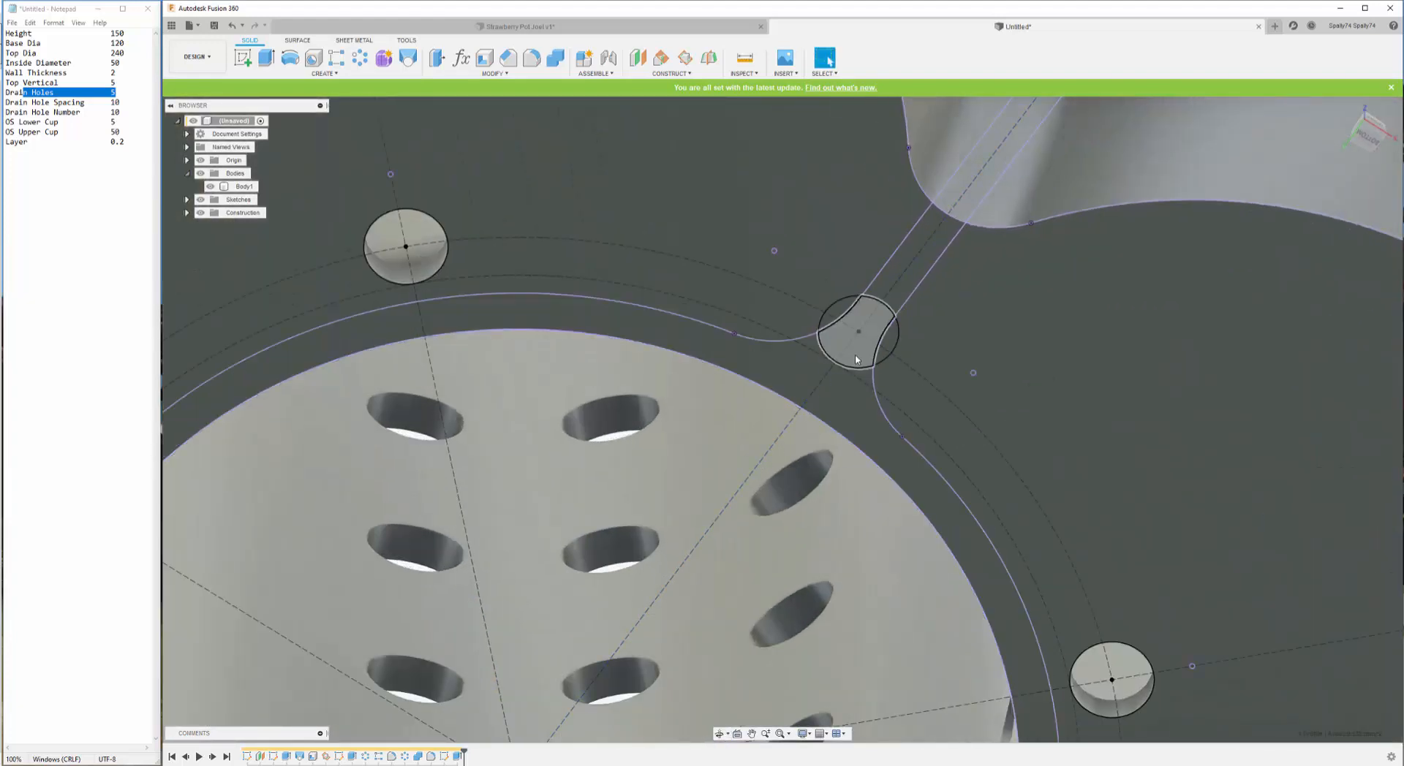
{"action": "left_click", "coordinate": [846, 313]}
{"action": "left_click", "coordinate": [845, 313]}
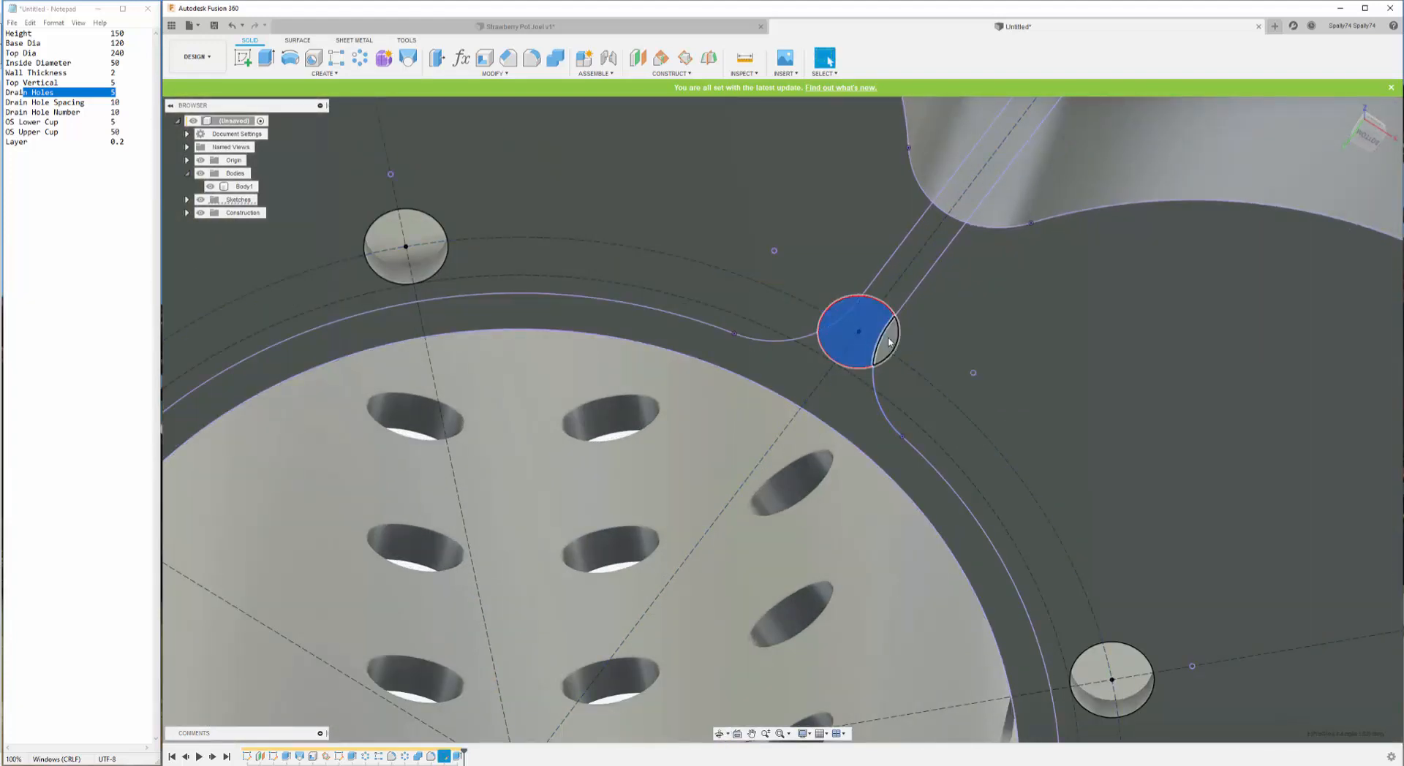
{"action": "scroll", "coordinate": [980, 301], "scroll_direction": "down", "scroll_amount": 6}
{"action": "scroll", "coordinate": [670, 343], "scroll_direction": "up", "scroll_amount": 6}
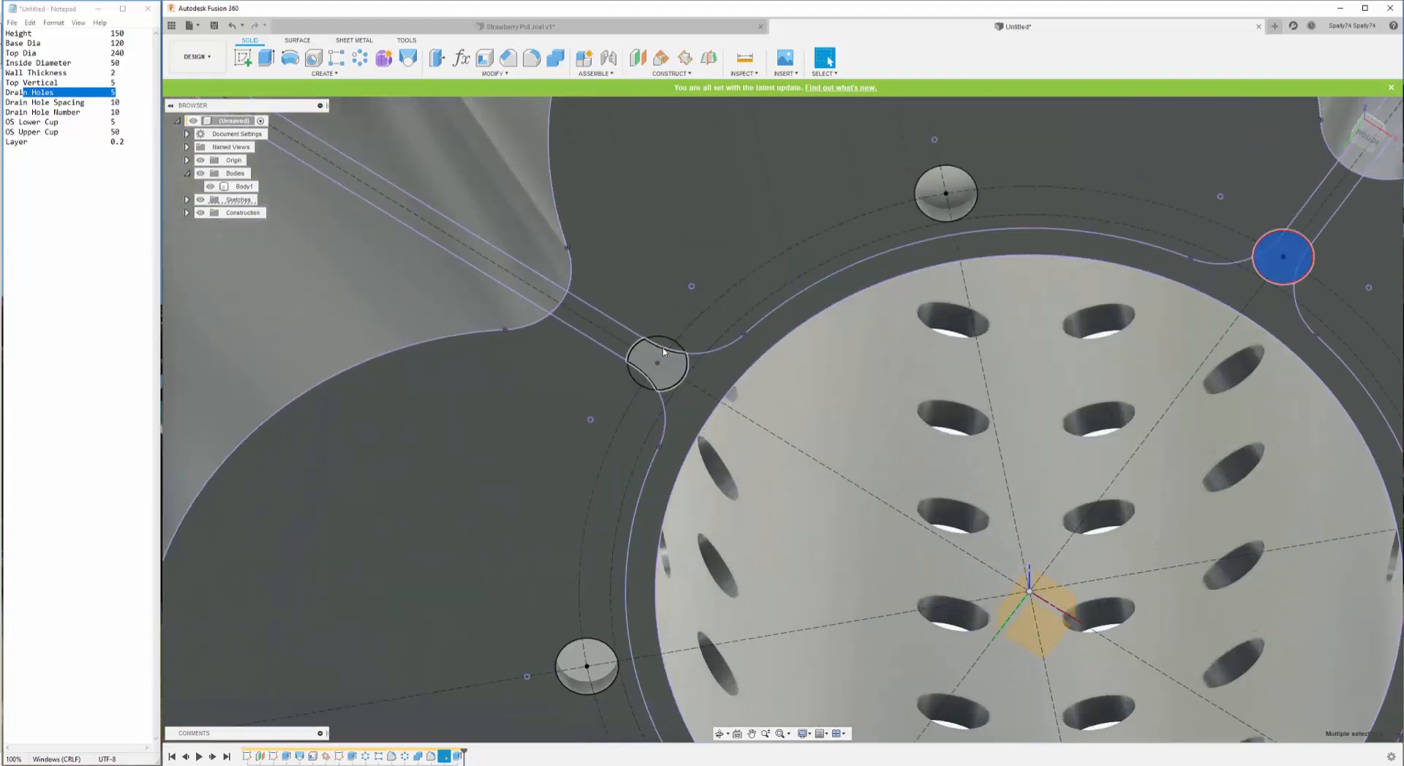
{"action": "left_click", "coordinate": [668, 371]}
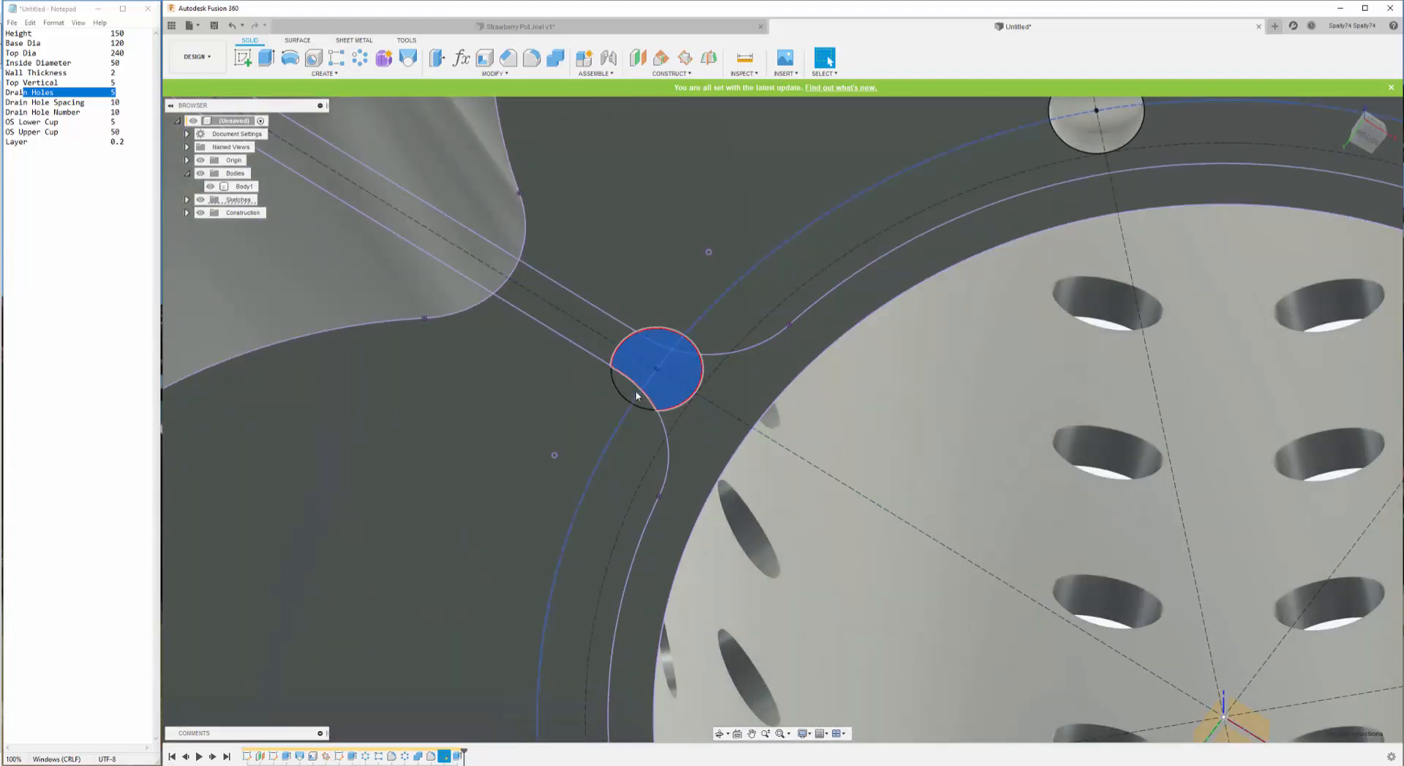
{"action": "left_click", "coordinate": [635, 390]}
{"action": "scroll", "coordinate": [673, 343], "scroll_direction": "down", "scroll_amount": 5}
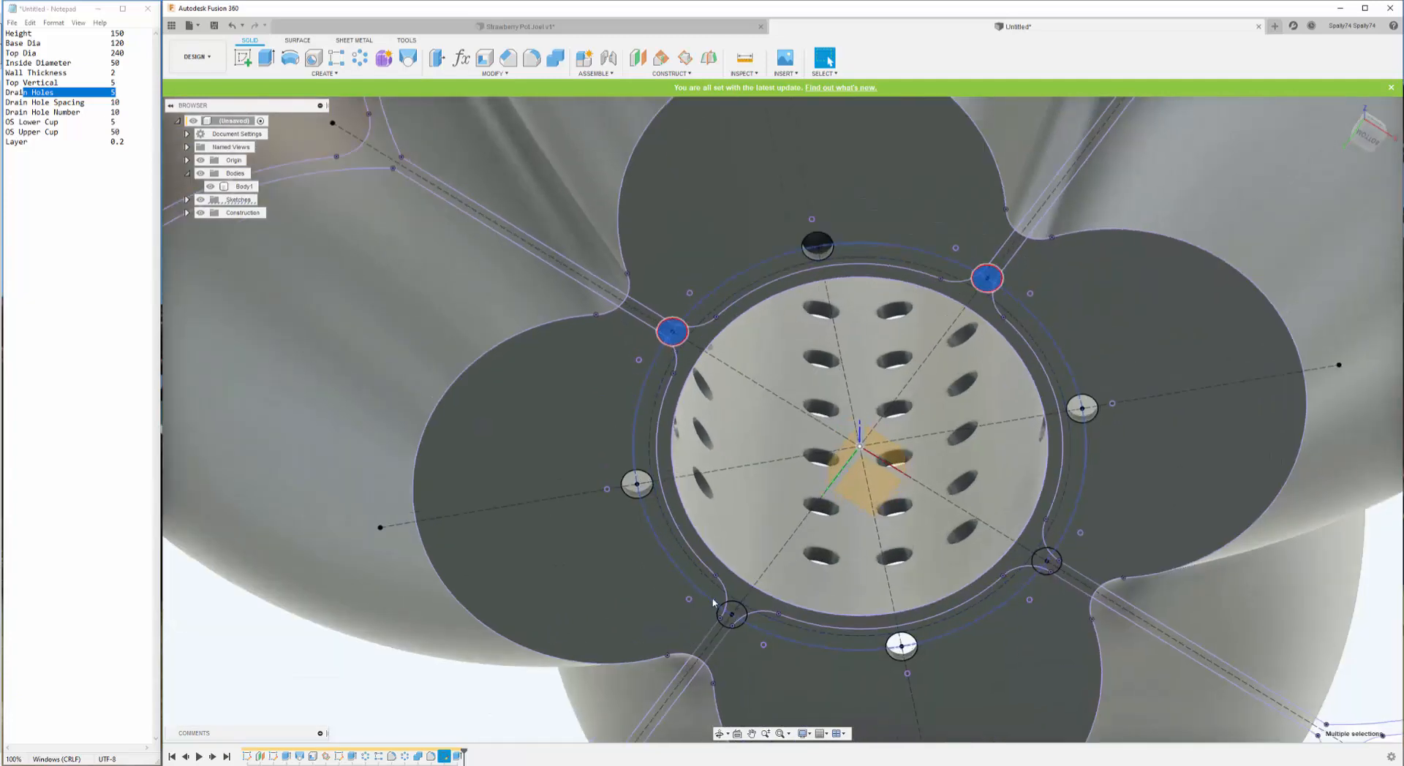
- Add all profile regions of the remaining two pin circles on the divider lines to the selection
{"action": "scroll", "coordinate": [763, 666], "scroll_direction": "up", "scroll_amount": 4}
{"action": "scroll", "coordinate": [767, 667], "scroll_direction": "up", "scroll_amount": 2}
{"action": "left_click", "coordinate": [781, 658]}
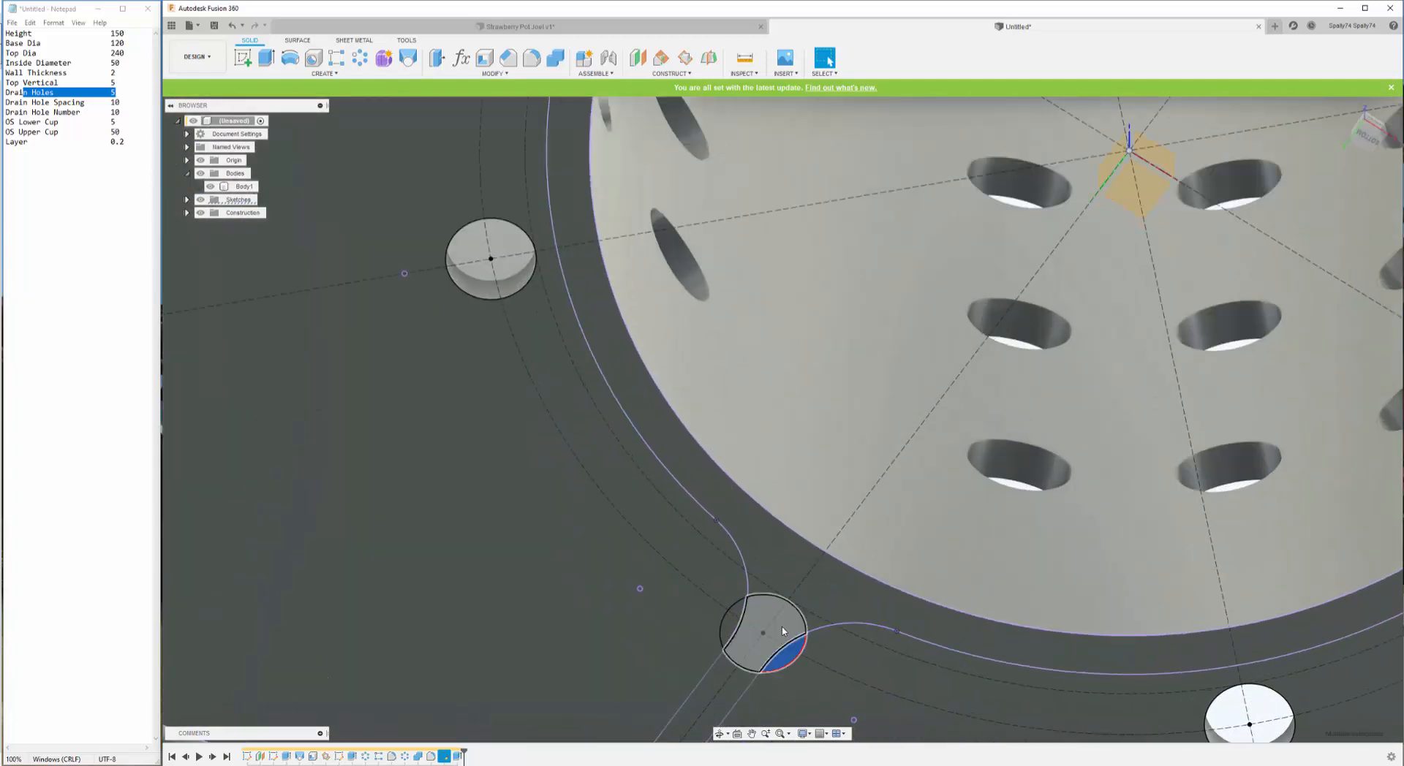
{"action": "left_click", "coordinate": [764, 633]}
{"action": "left_click", "coordinate": [732, 623]}
{"action": "scroll", "coordinate": [732, 622], "scroll_direction": "down", "scroll_amount": 5}
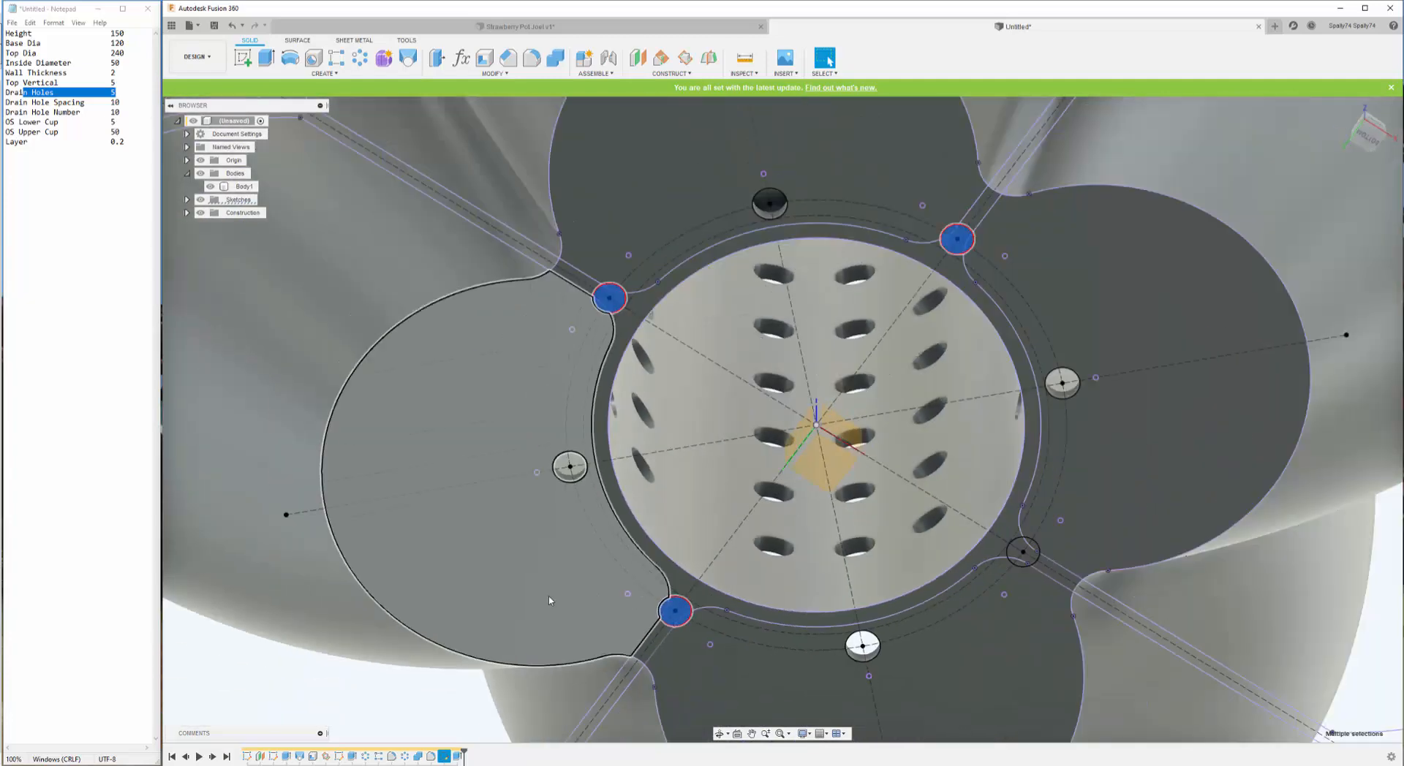
{"action": "scroll", "coordinate": [904, 578], "scroll_direction": "up", "scroll_amount": 4}
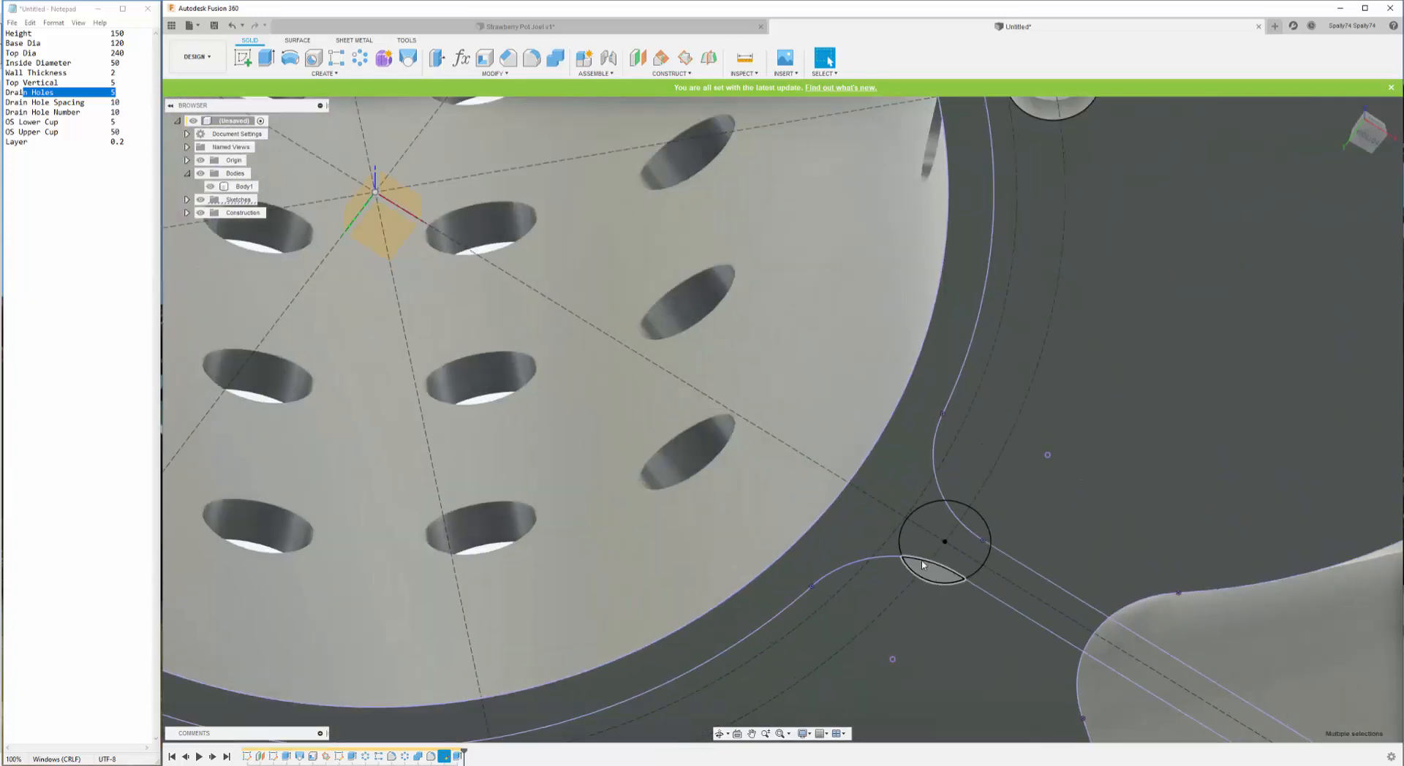
{"action": "left_click", "coordinate": [927, 548]}
{"action": "left_click", "coordinate": [968, 525]}
{"action": "scroll", "coordinate": [951, 528], "scroll_direction": "down", "scroll_amount": 5}
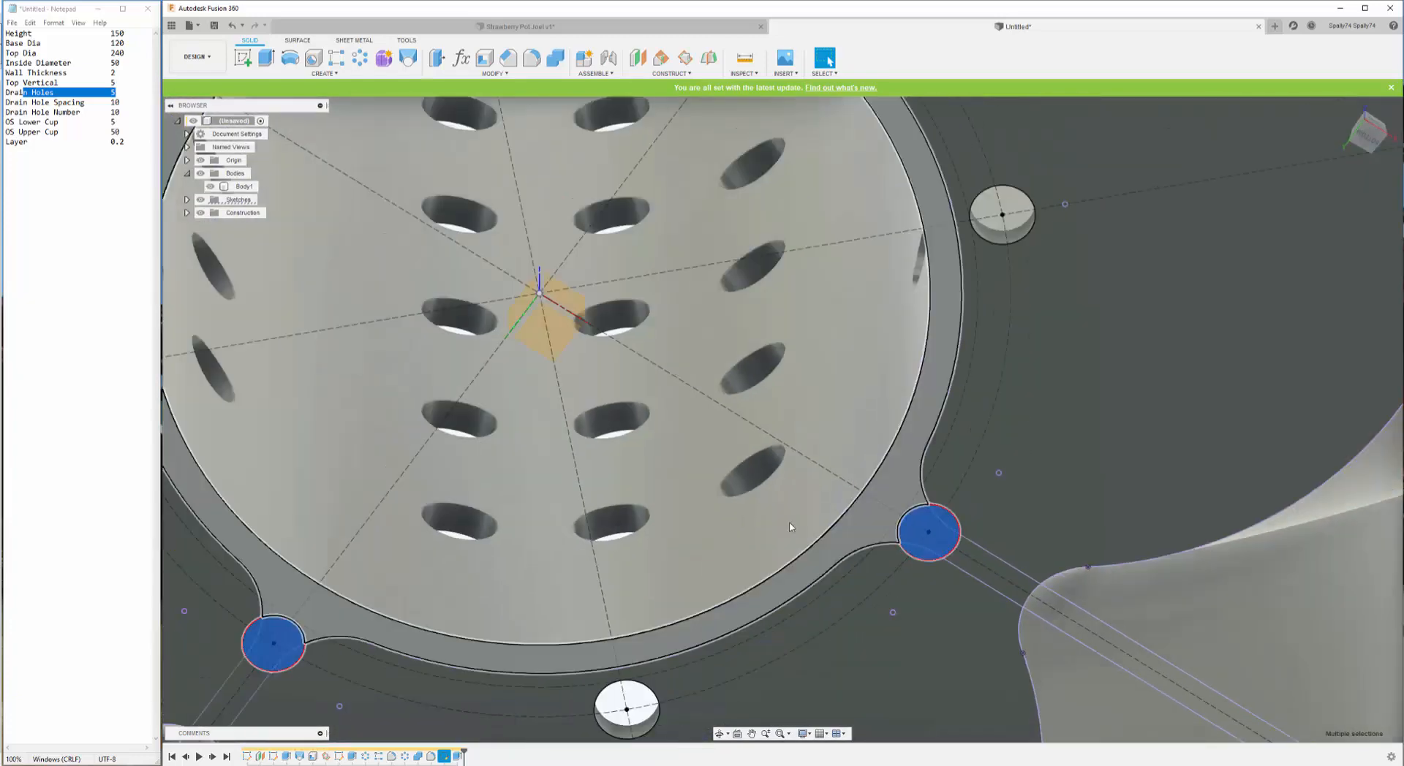
- Start an Extrude of the selected pin circle regions, with From Object as the start and the pot's top rim face as the object
{"action": "scroll", "coordinate": [758, 525], "scroll_direction": "down", "scroll_amount": 5}
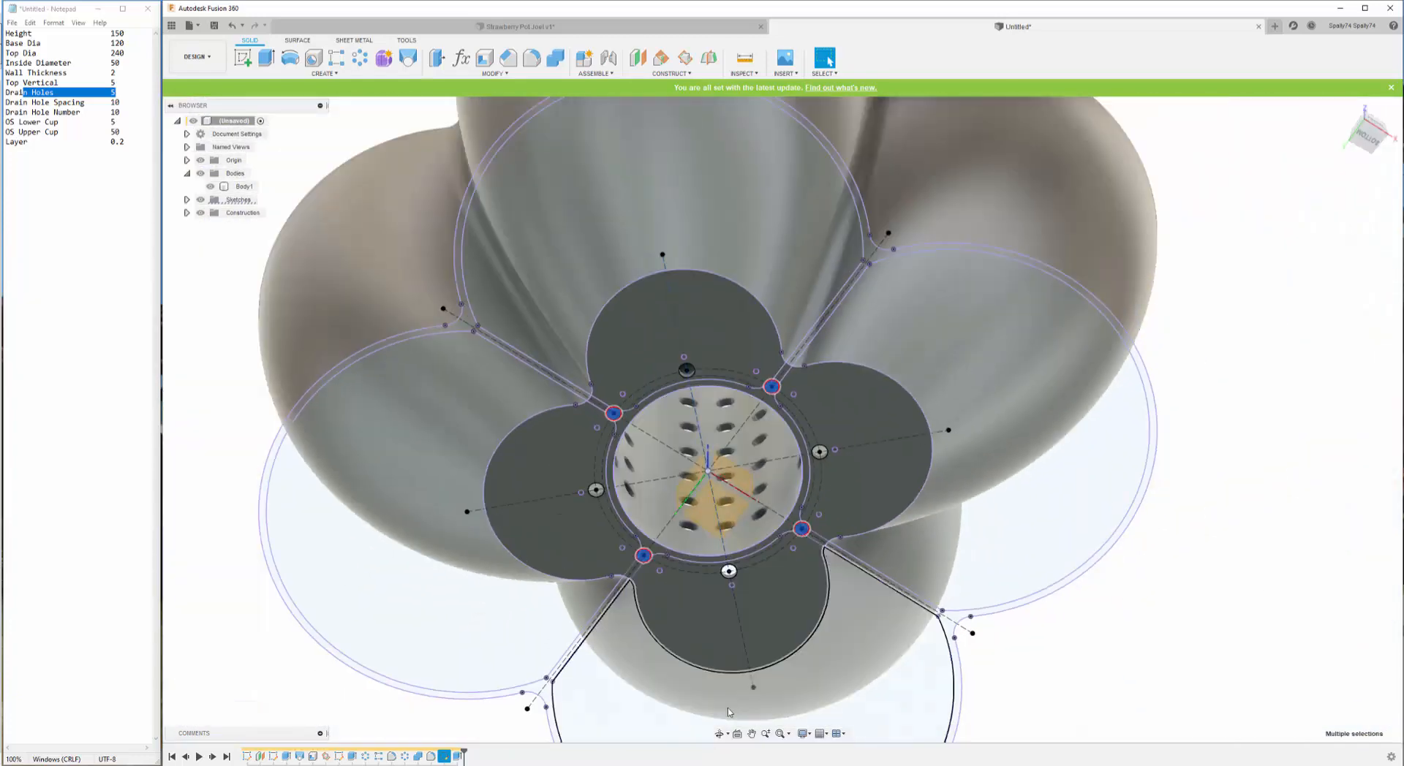
{"action": "scroll", "coordinate": [720, 732], "scroll_direction": "down", "scroll_amount": 3}
{"action": "left_click", "coordinate": [720, 733]}
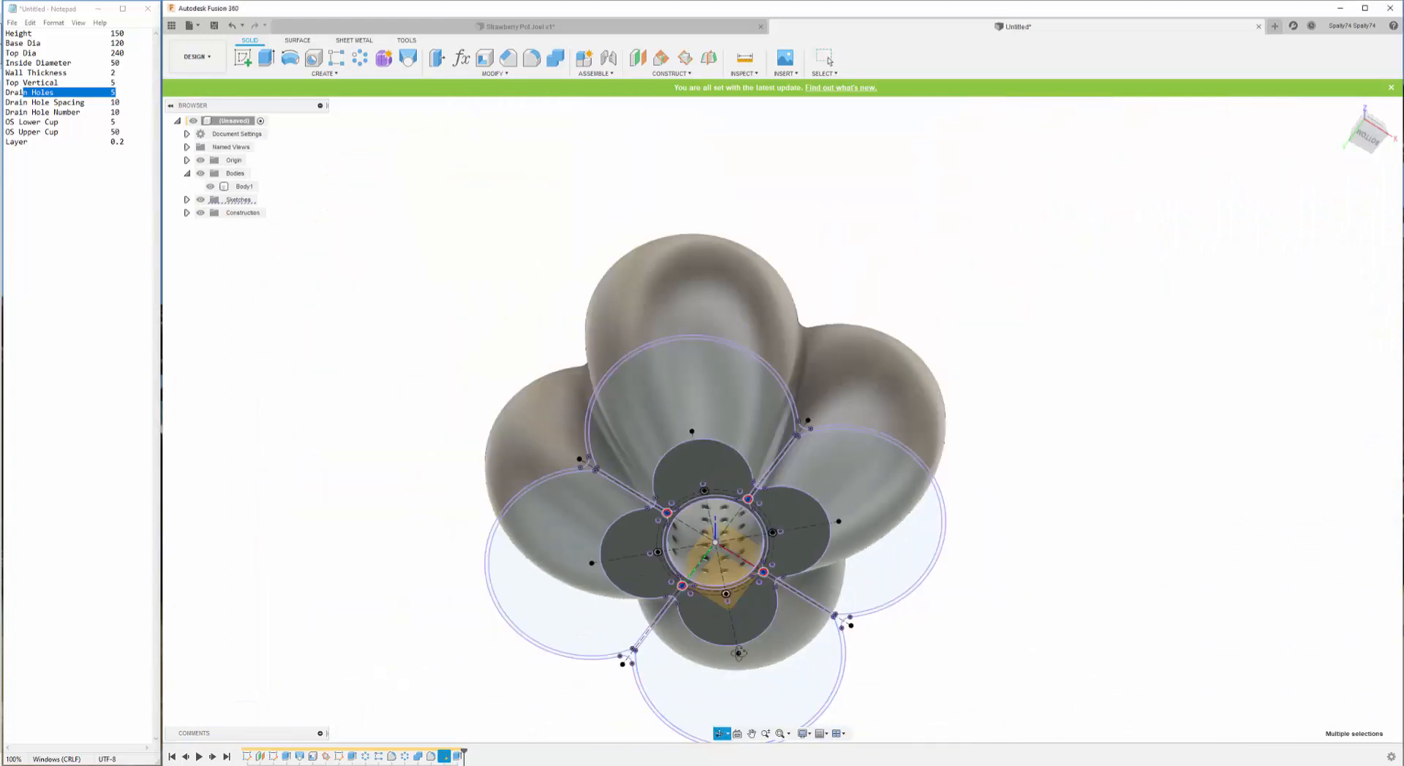
{"action": "left_click_drag", "start_coordinate": [757, 548], "coordinate": [825, 594]}
{"action": "scroll", "coordinate": [726, 283], "scroll_direction": "up", "scroll_amount": 2}
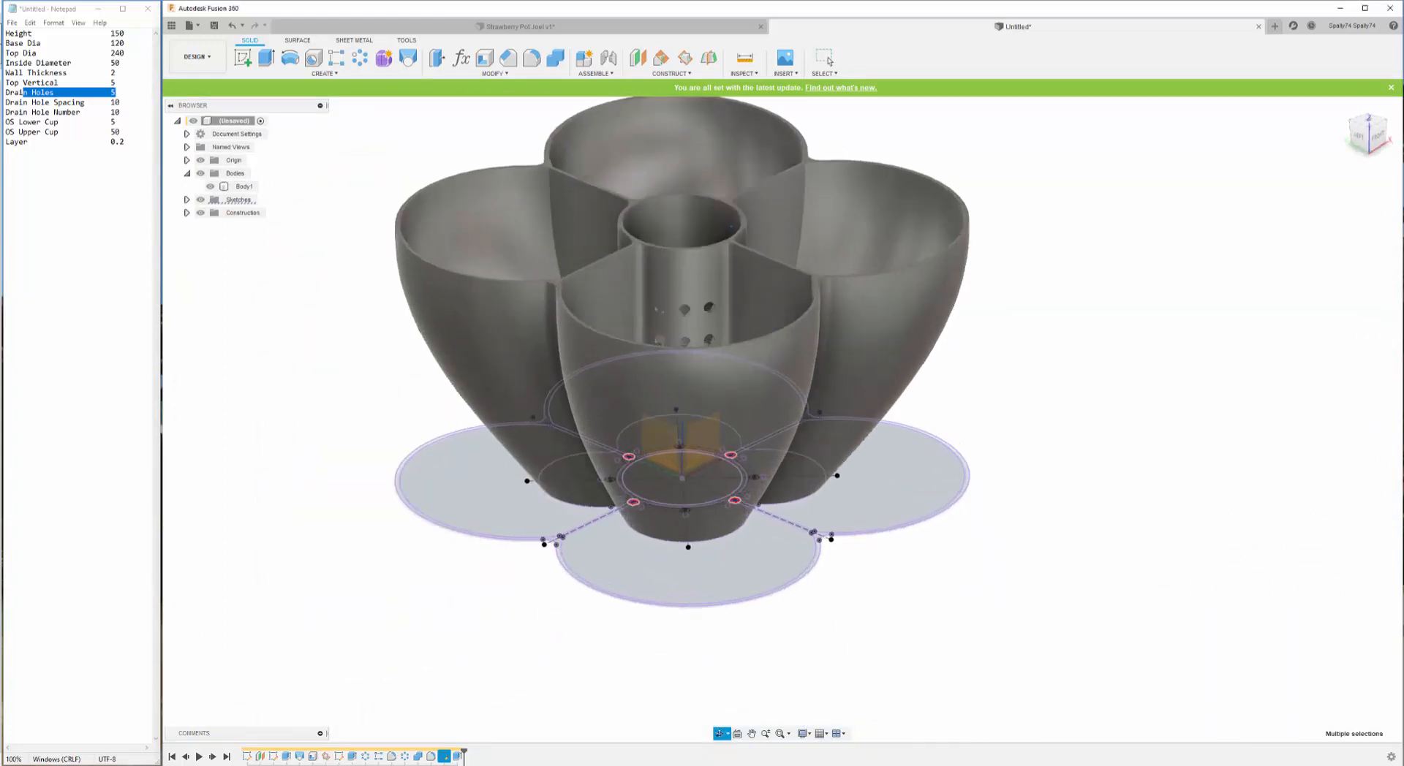
{"action": "scroll", "coordinate": [726, 283], "scroll_direction": "down", "scroll_amount": 1}
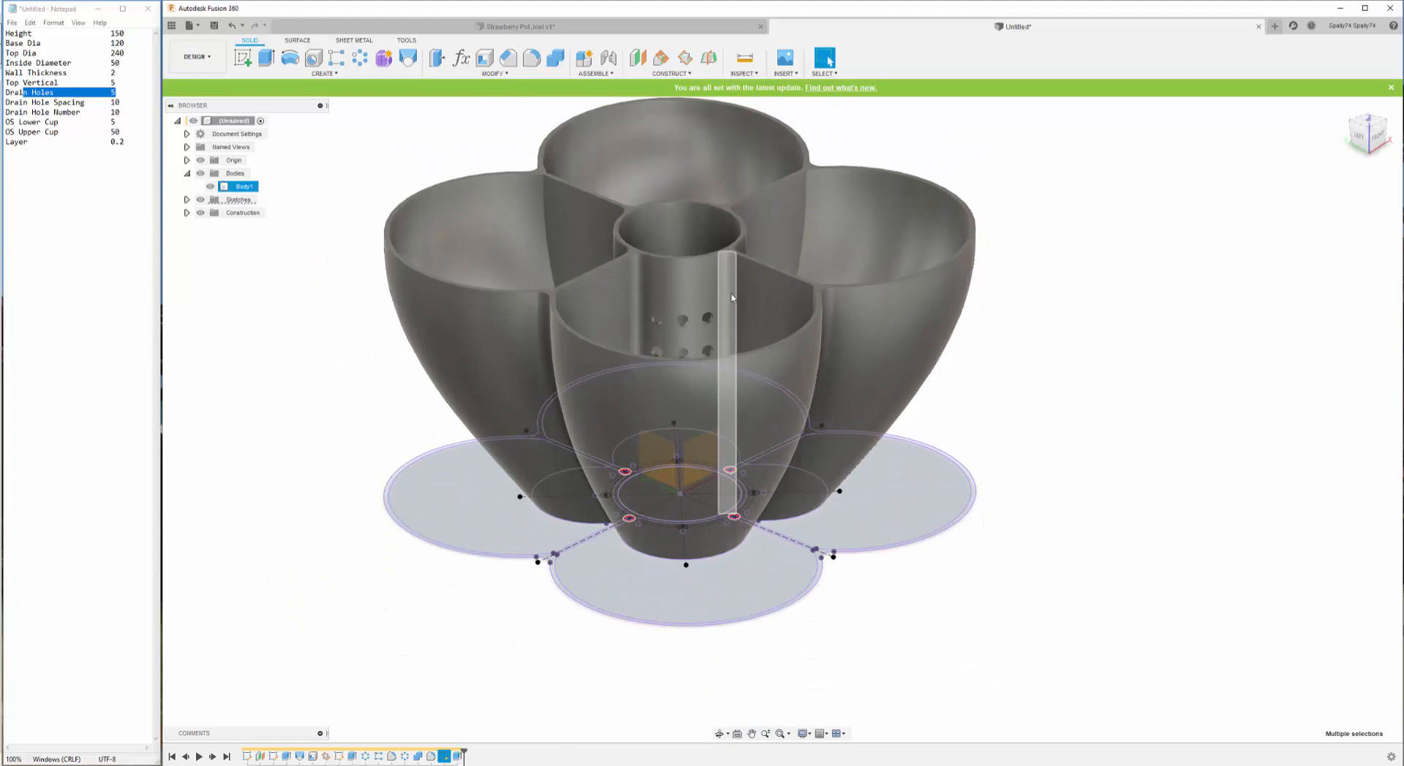
{"action": "key", "text": "e"}
{"action": "scroll", "coordinate": [1261, 183], "scroll_direction": "up", "scroll_amount": 2}
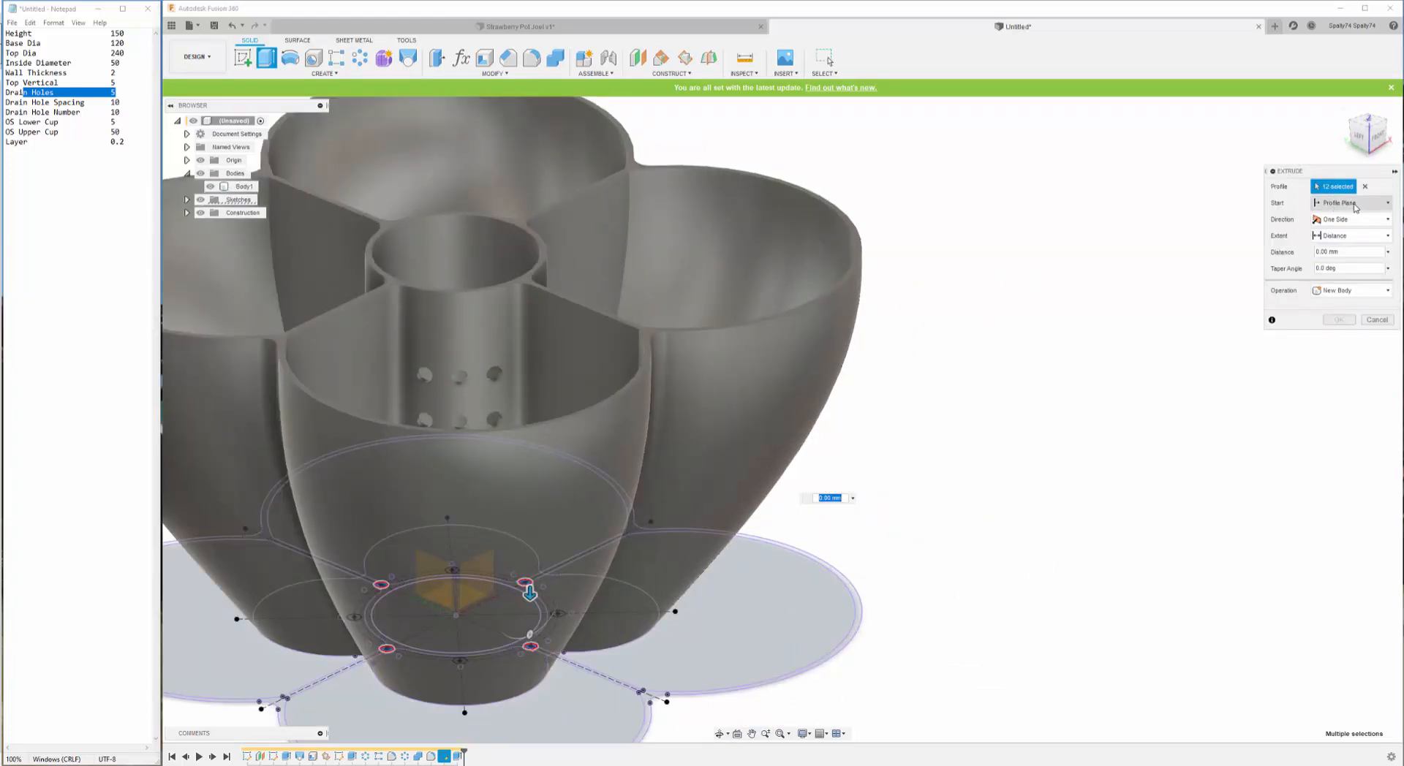
{"action": "left_click", "coordinate": [1355, 203]}
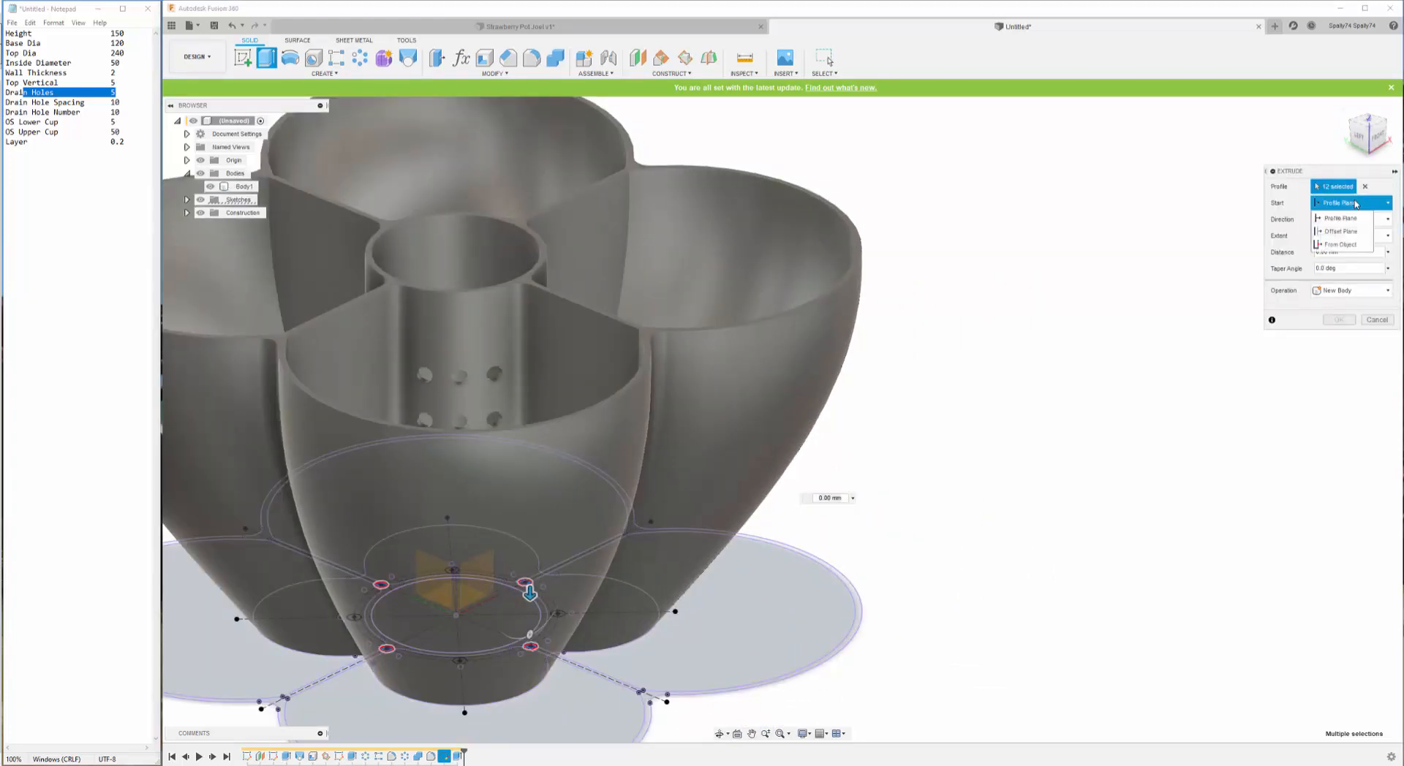
{"action": "left_click", "coordinate": [1341, 244]}
{"action": "scroll", "coordinate": [512, 278], "scroll_direction": "up", "scroll_amount": 5}
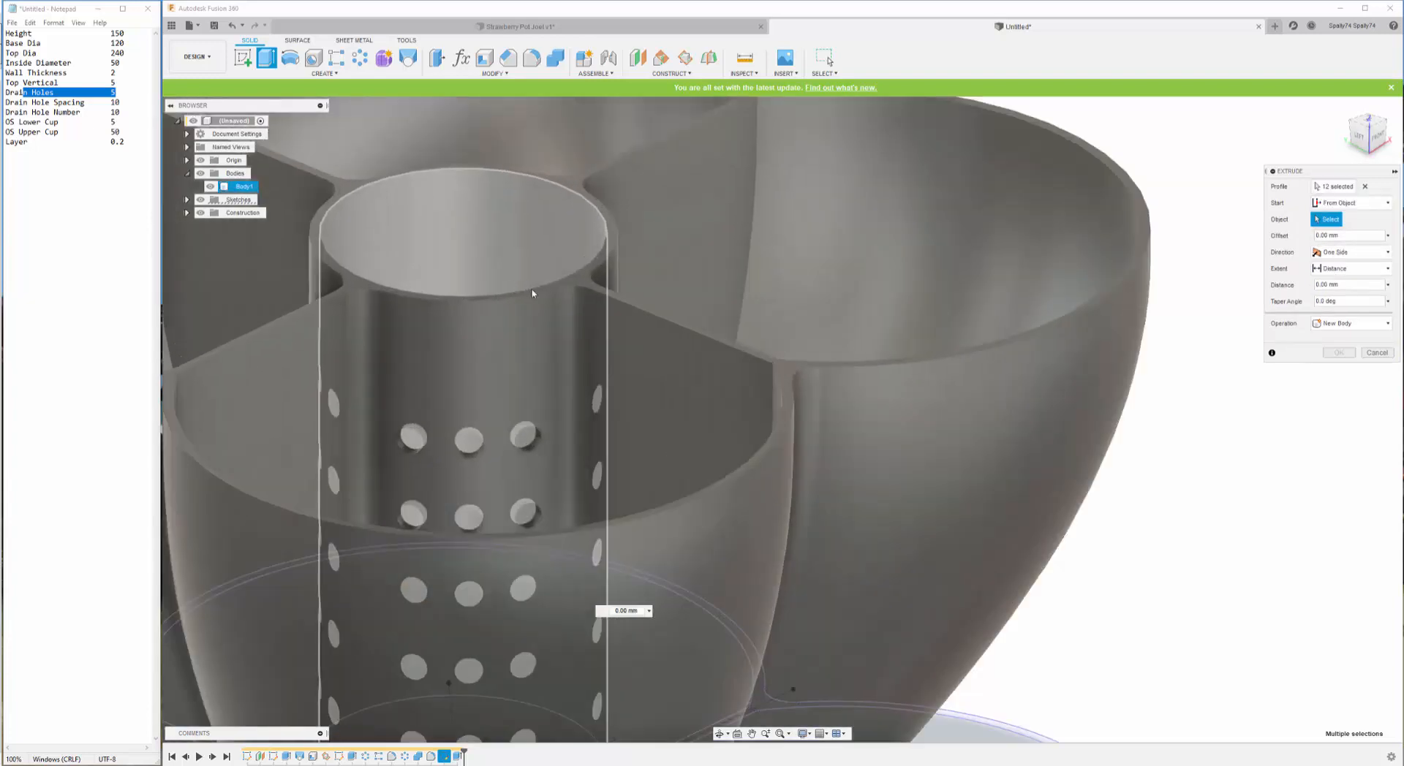
{"action": "left_click", "coordinate": [583, 278]}
{"action": "scroll", "coordinate": [940, 257], "scroll_direction": "down", "scroll_amount": 5}
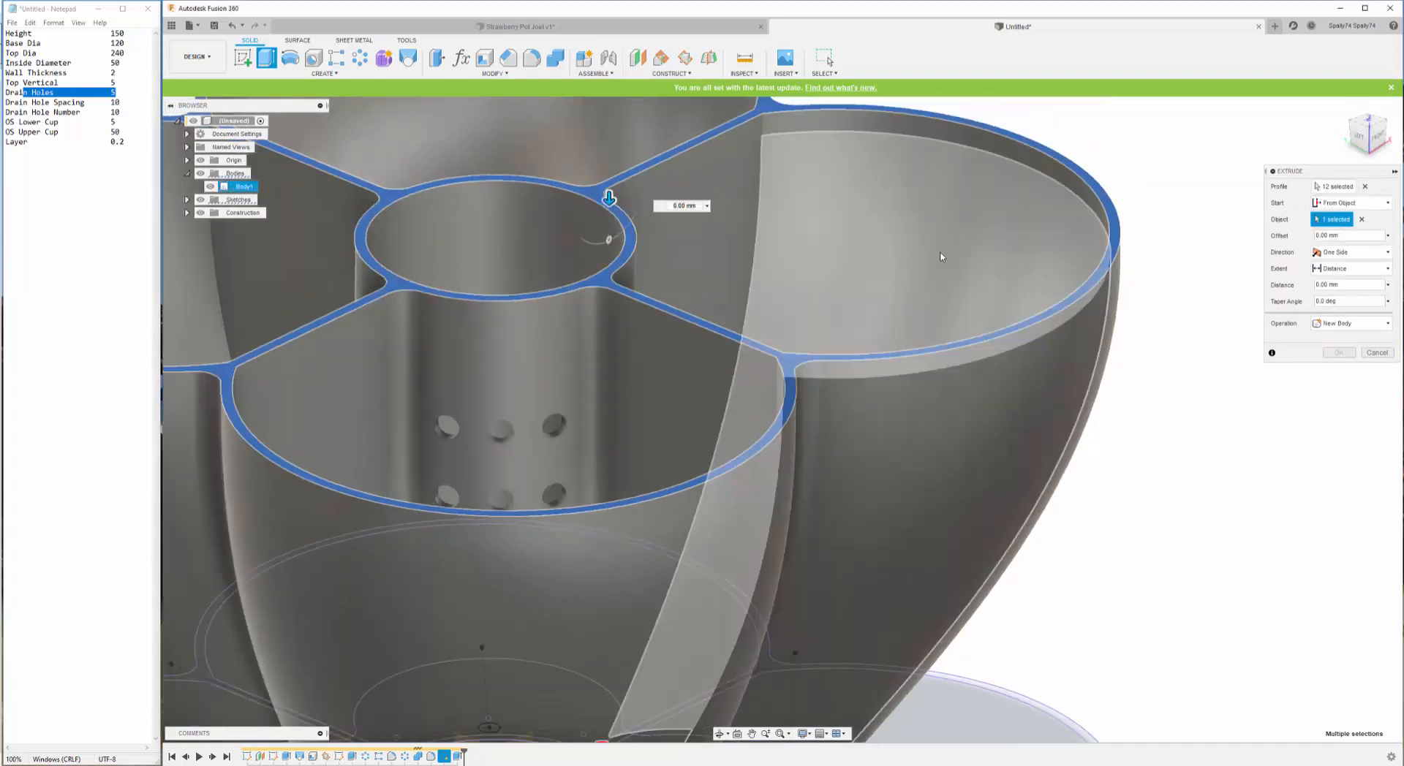
- Set the pin extrusion's direction to Two Sides, with 5 mm downward on Side 1 and 5 mm upward on Side 2
{"action": "left_click", "coordinate": [1365, 253]}
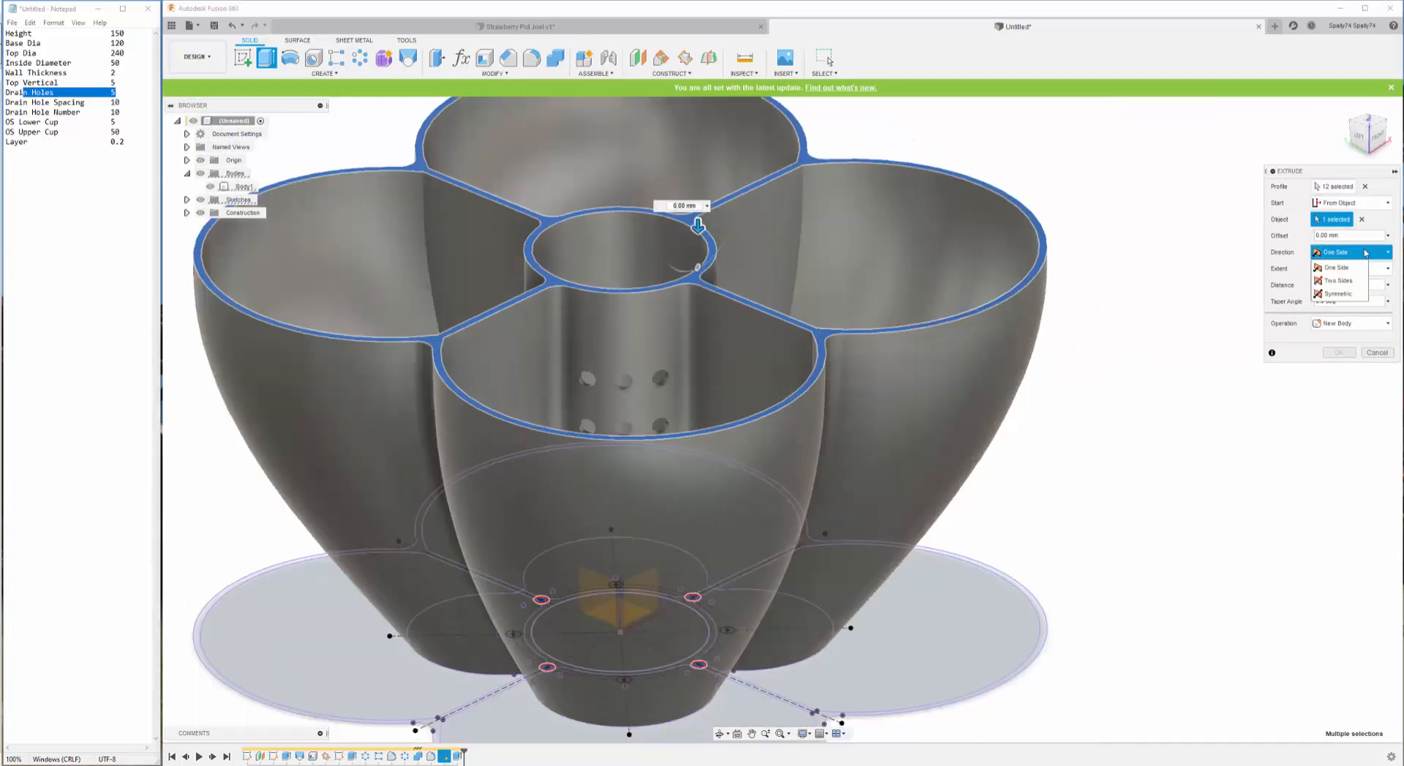
{"action": "left_click", "coordinate": [1341, 282]}
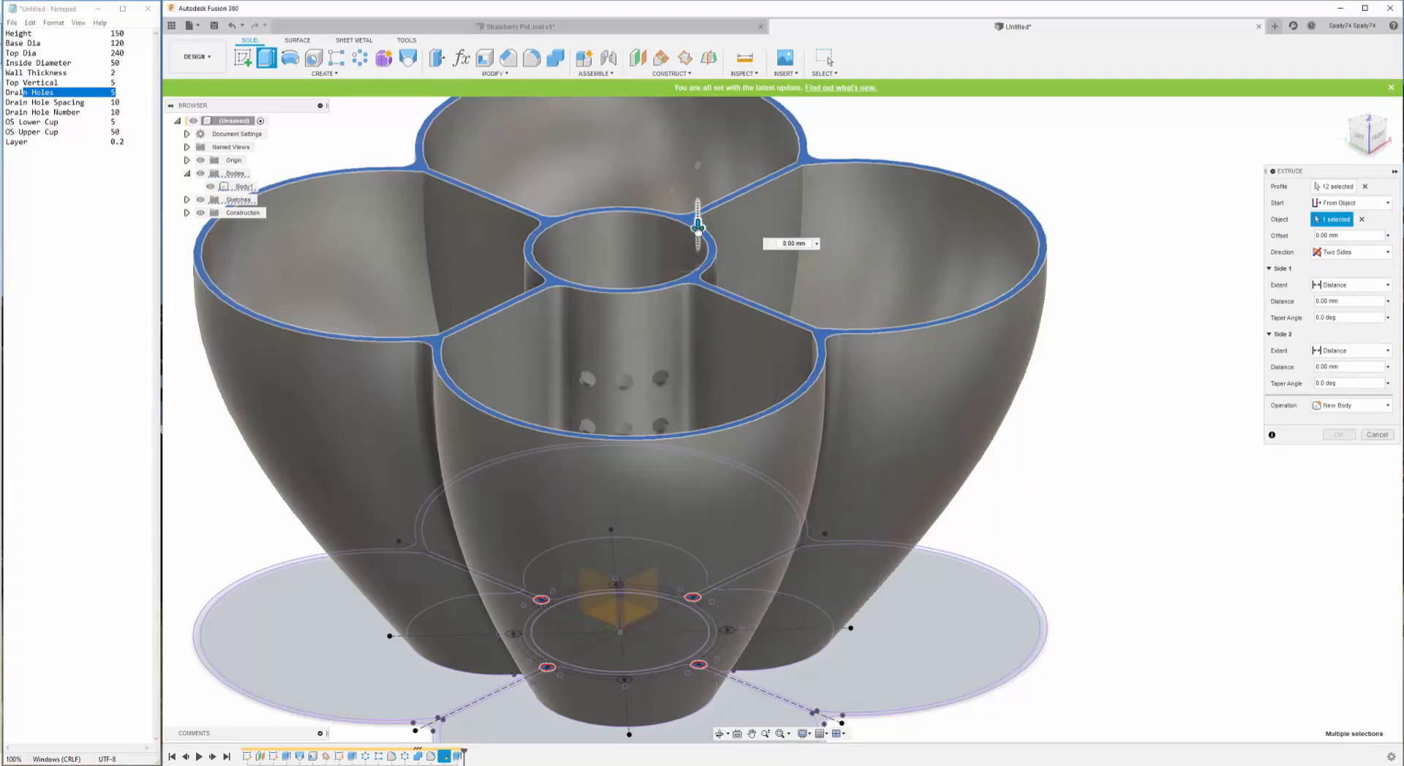
{"action": "left_click_drag", "start_coordinate": [698, 228], "coordinate": [697, 238]}
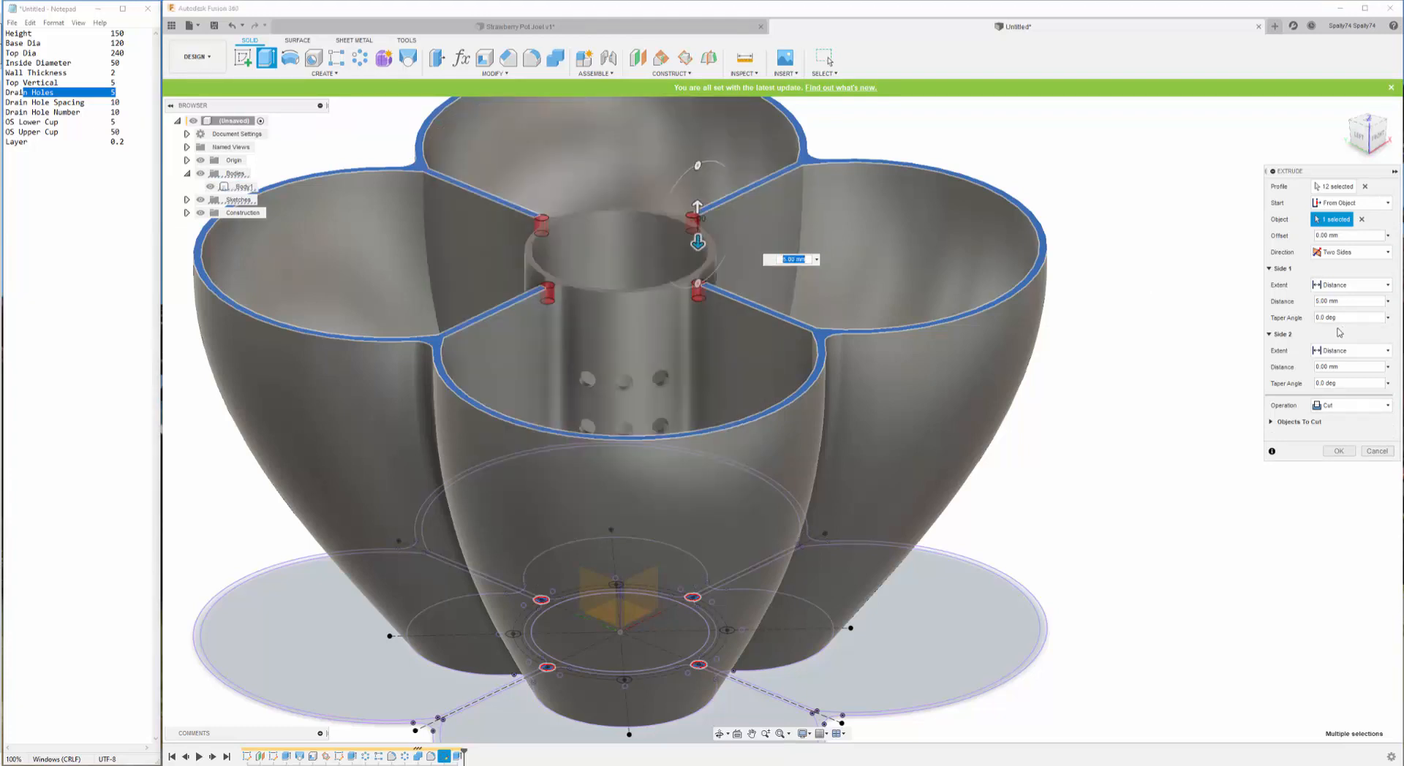
{"action": "left_click", "coordinate": [1317, 318]}
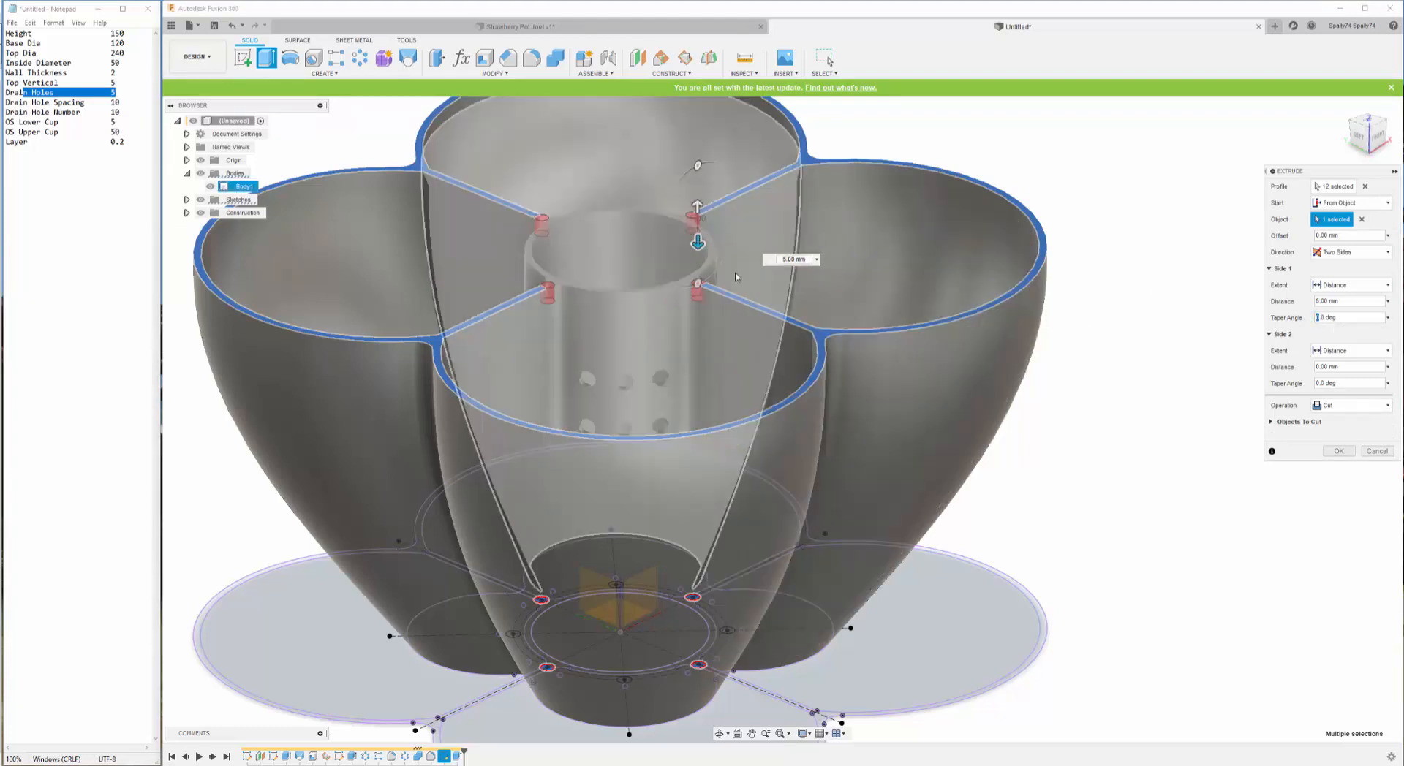
{"action": "left_click_drag", "start_coordinate": [699, 192], "coordinate": [698, 190]}
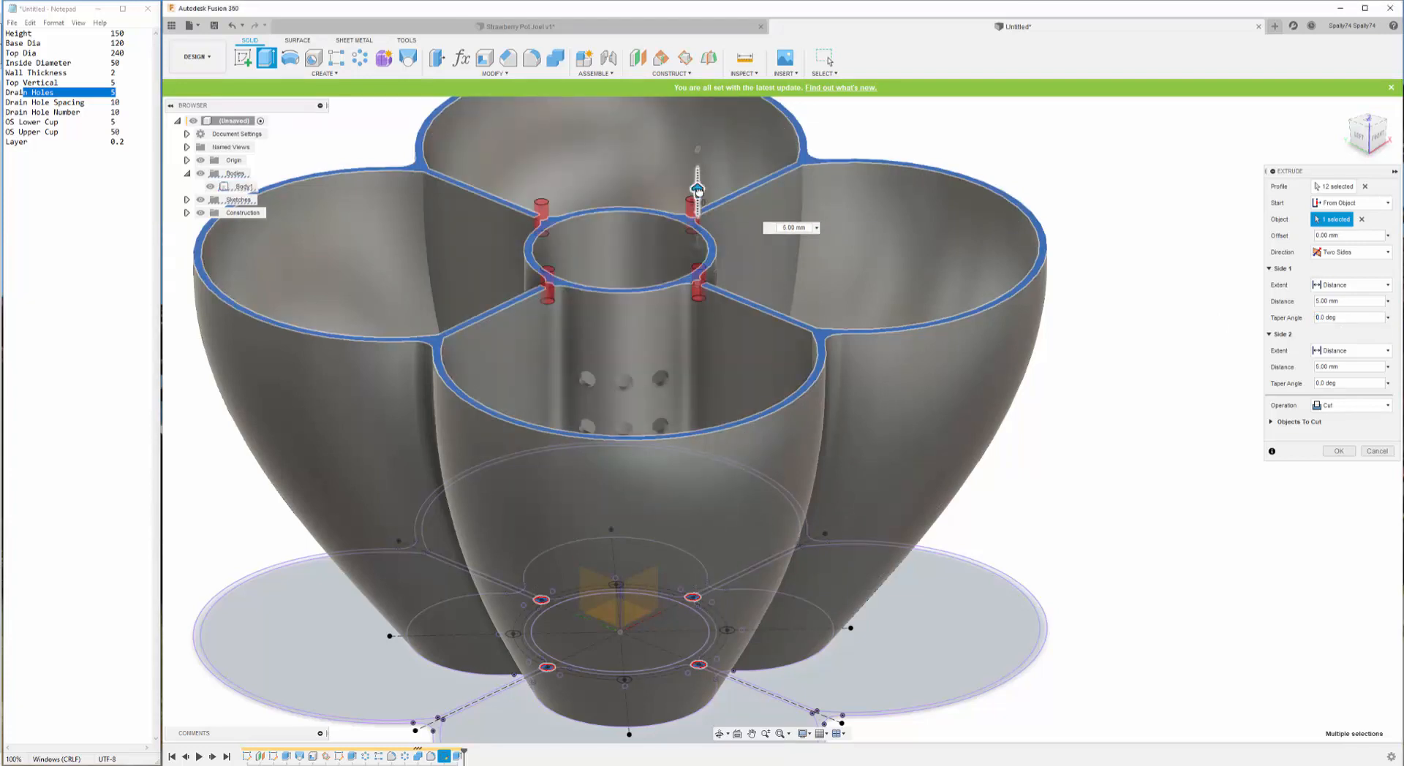
- Set the Side 2 distance of the pin extrusion to Wall + 1 mm and its operation to Join
{"action": "scroll", "coordinate": [844, 291], "scroll_direction": "down", "scroll_amount": 1}
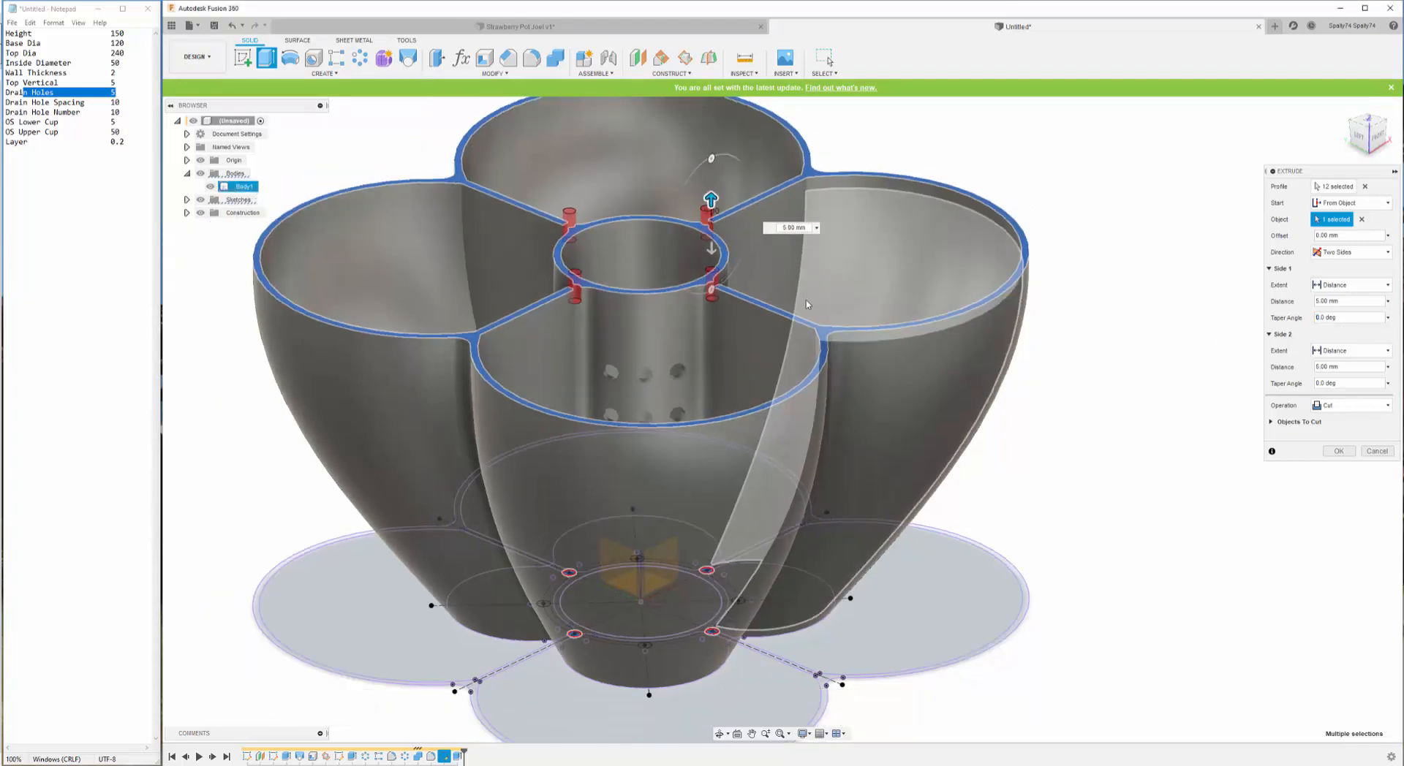
{"action": "scroll", "coordinate": [680, 196], "scroll_direction": "up", "scroll_amount": 2}
{"action": "scroll", "coordinate": [694, 204], "scroll_direction": "up", "scroll_amount": 3}
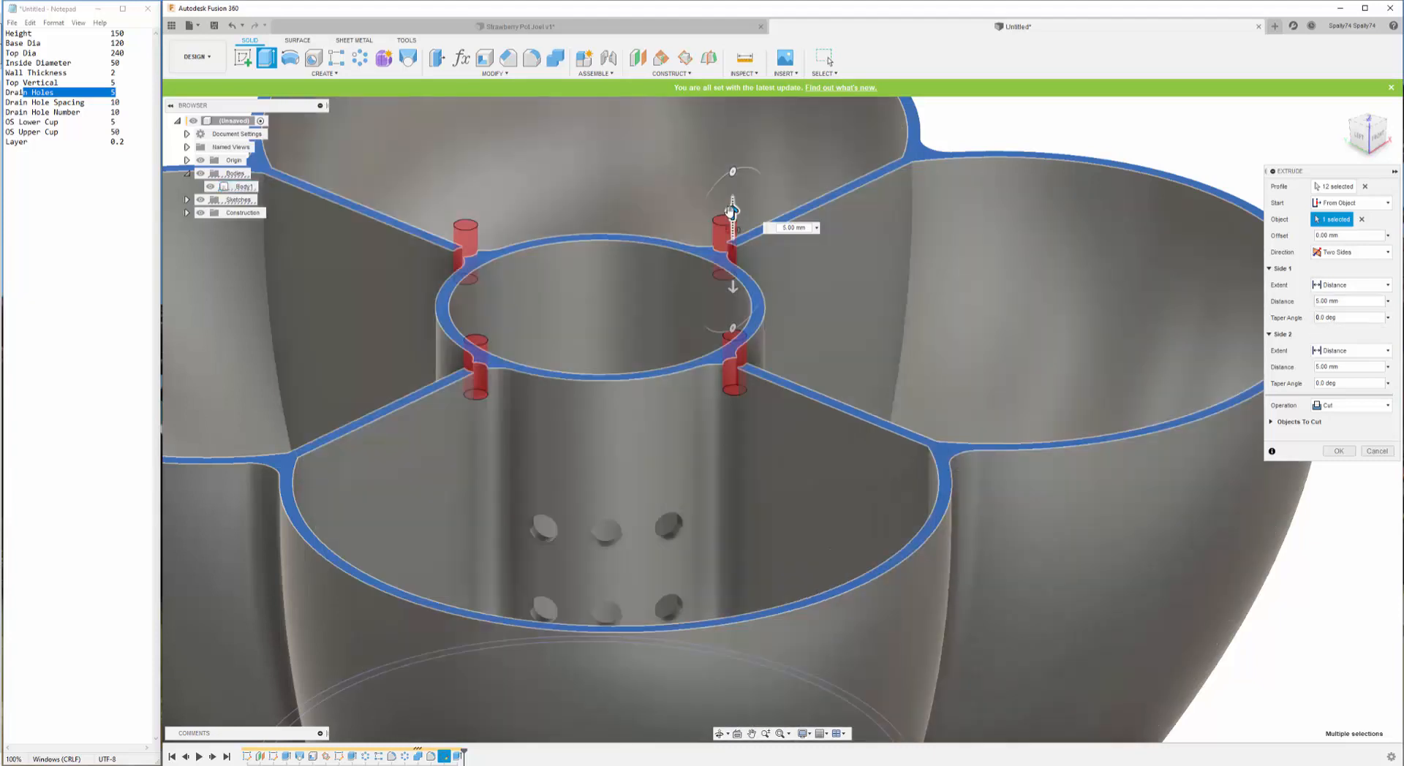
{"action": "left_click_drag", "start_coordinate": [731, 213], "coordinate": [732, 194]}
{"action": "left_click_drag", "start_coordinate": [1347, 369], "coordinate": [1288, 367]}
{"action": "type", "text": "wall"}
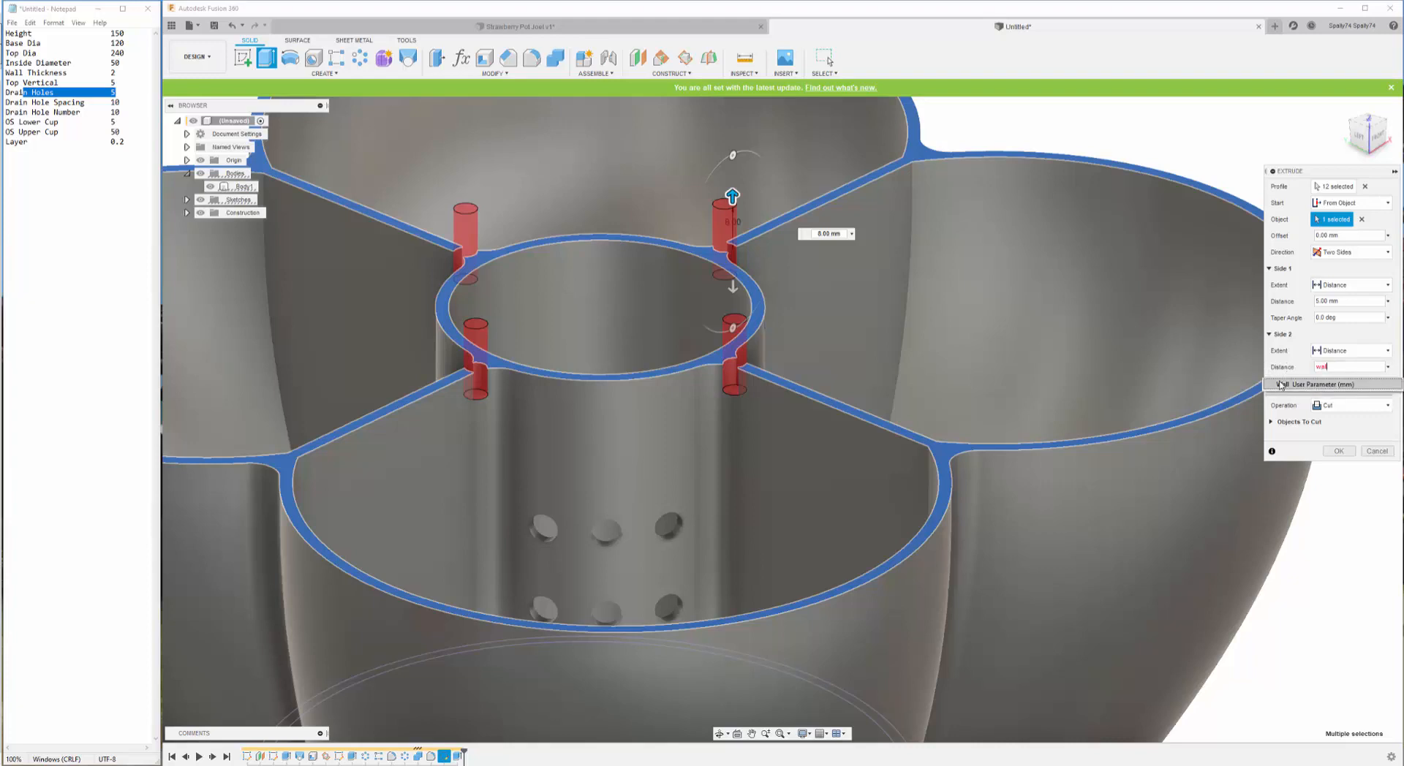
{"action": "left_click", "coordinate": [1281, 385]}
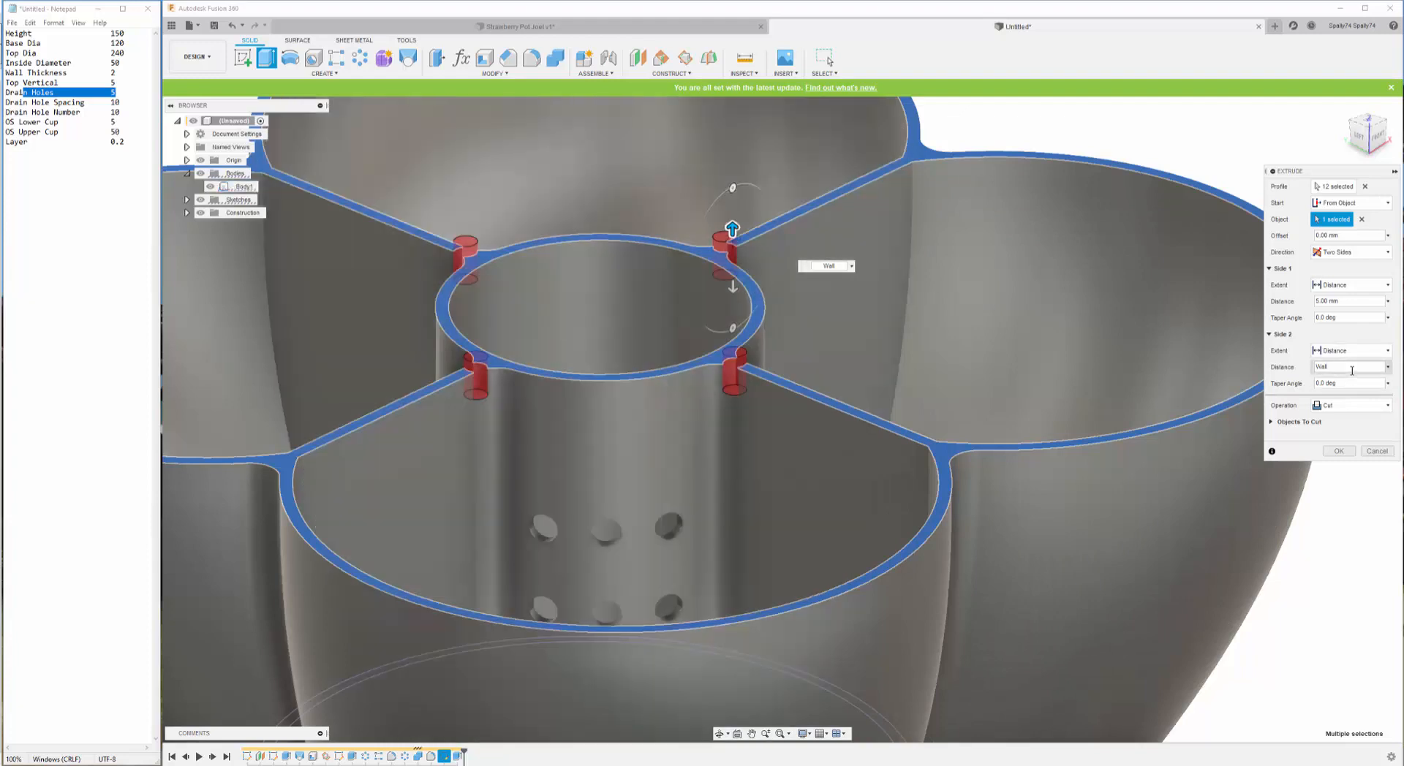
{"action": "type", "text": "+1"}
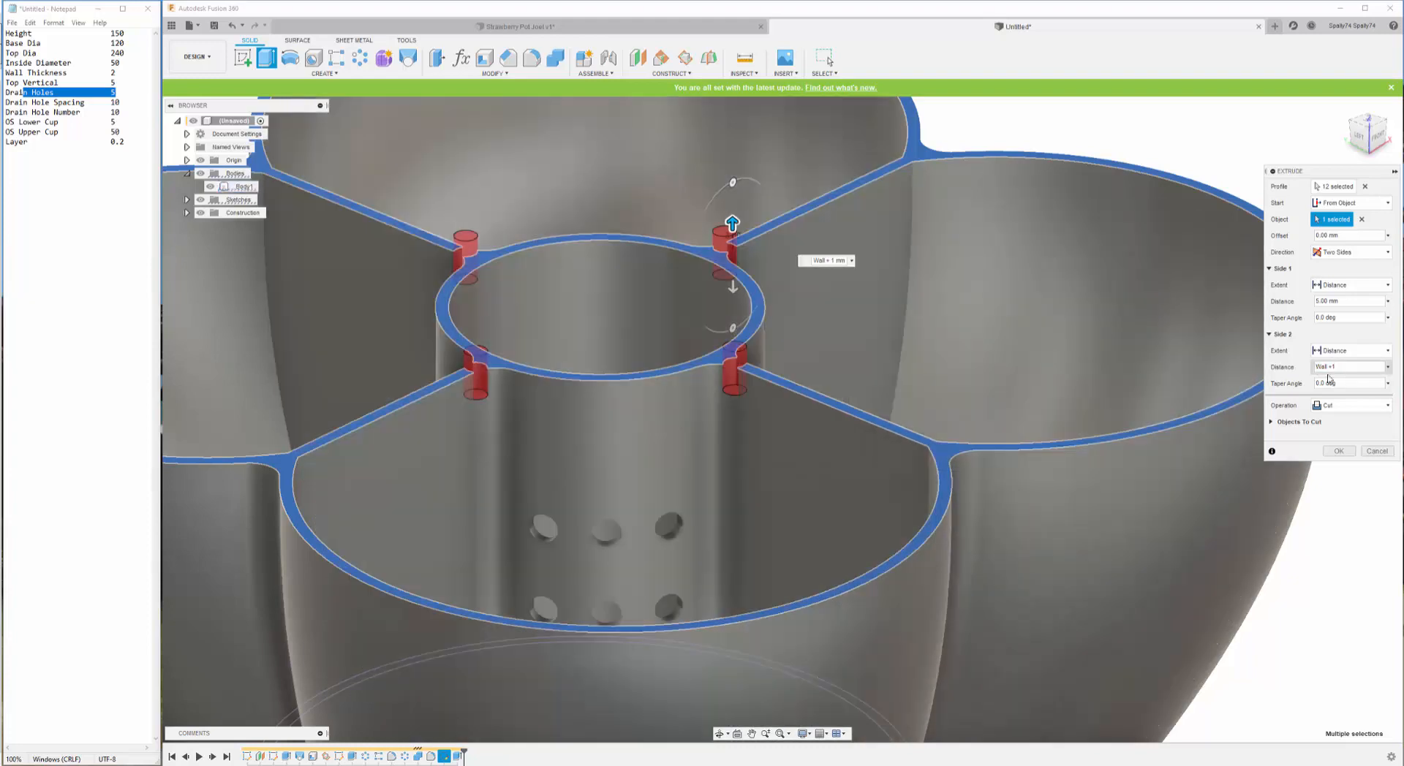
{"action": "left_click", "coordinate": [1344, 410]}
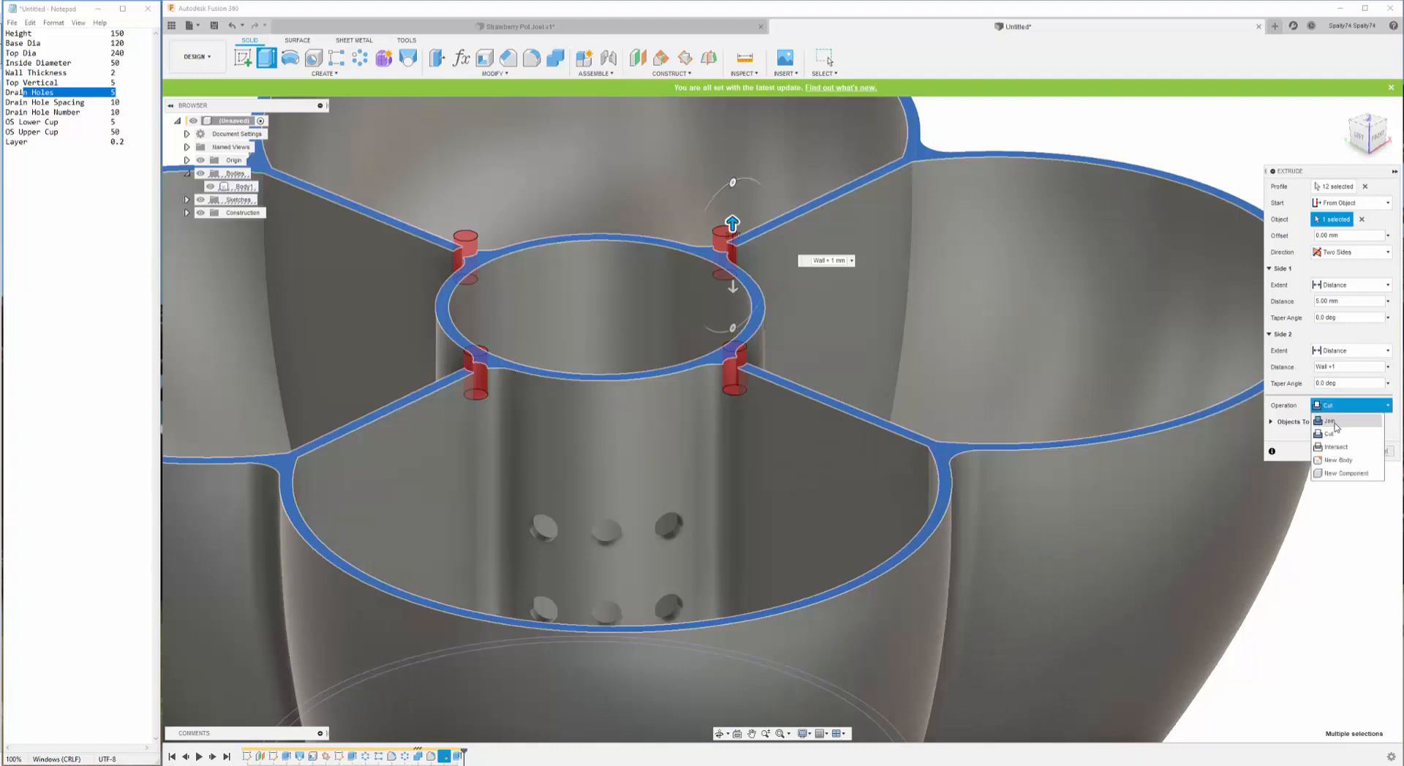
{"action": "left_click", "coordinate": [1335, 424]}
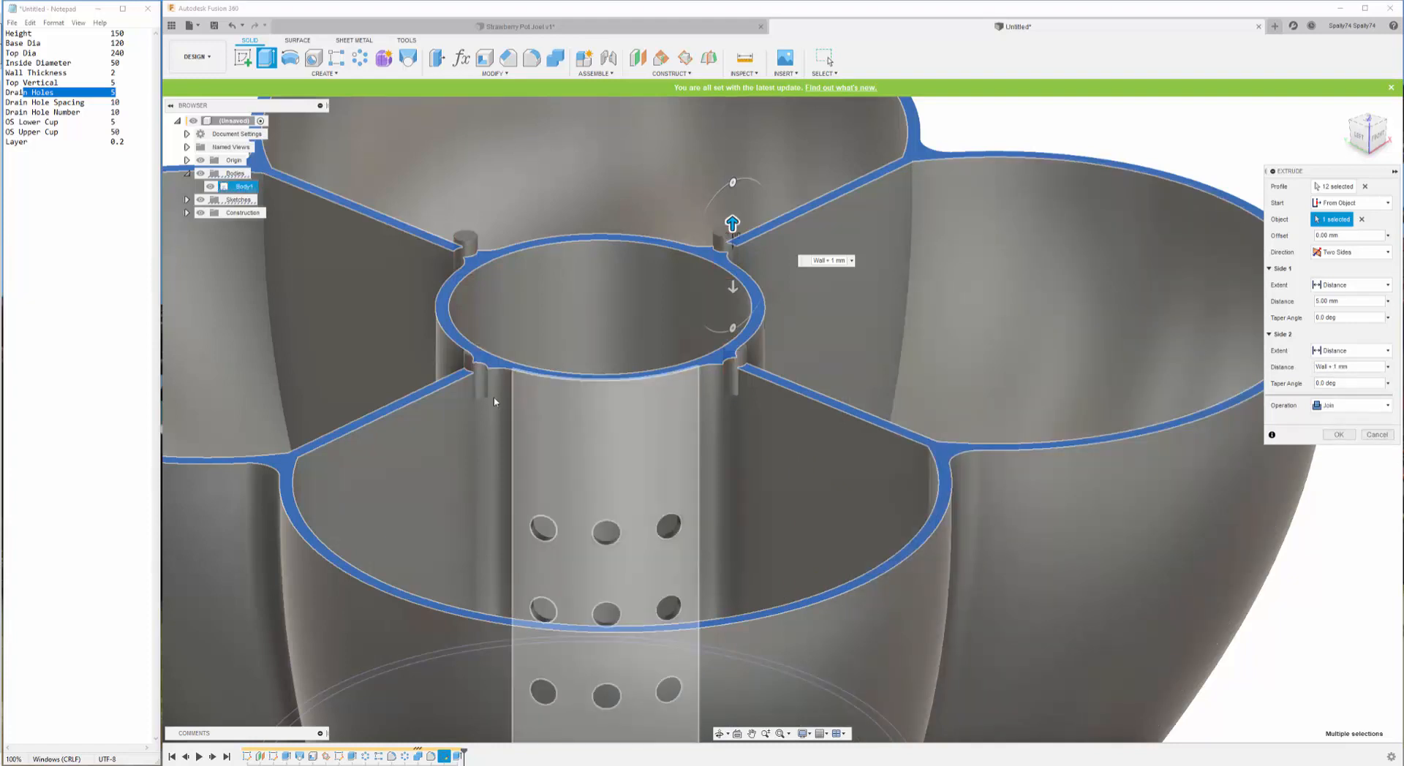
- Set the Side 1 taper angle of the pins to -30 deg and hide the pot body
{"action": "scroll", "coordinate": [494, 401], "scroll_direction": "up", "scroll_amount": 5}
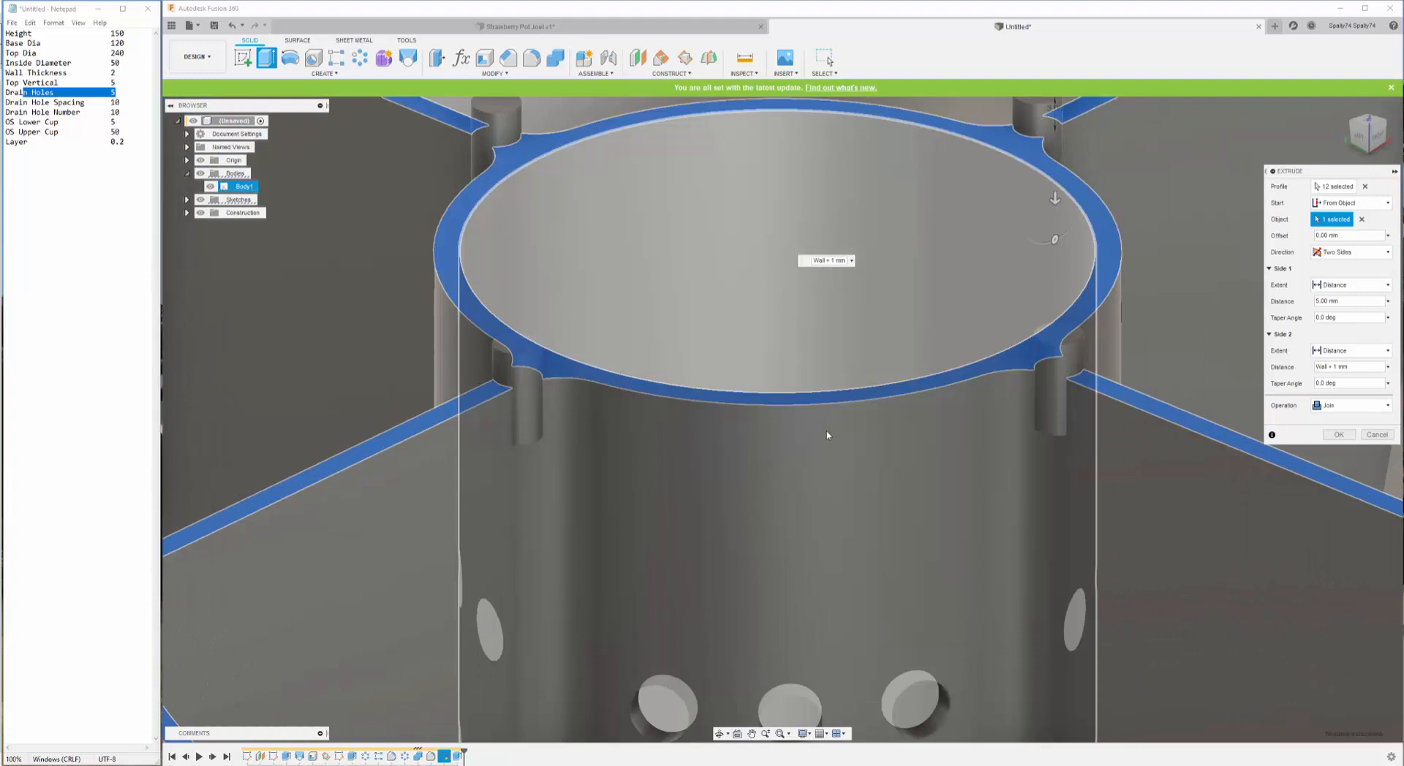
{"action": "middle_click_drag", "start_coordinate": [827, 436], "coordinate": [1007, 491], "text": "shift"}
{"action": "scroll", "coordinate": [950, 468], "scroll_direction": "down", "scroll_amount": 8}
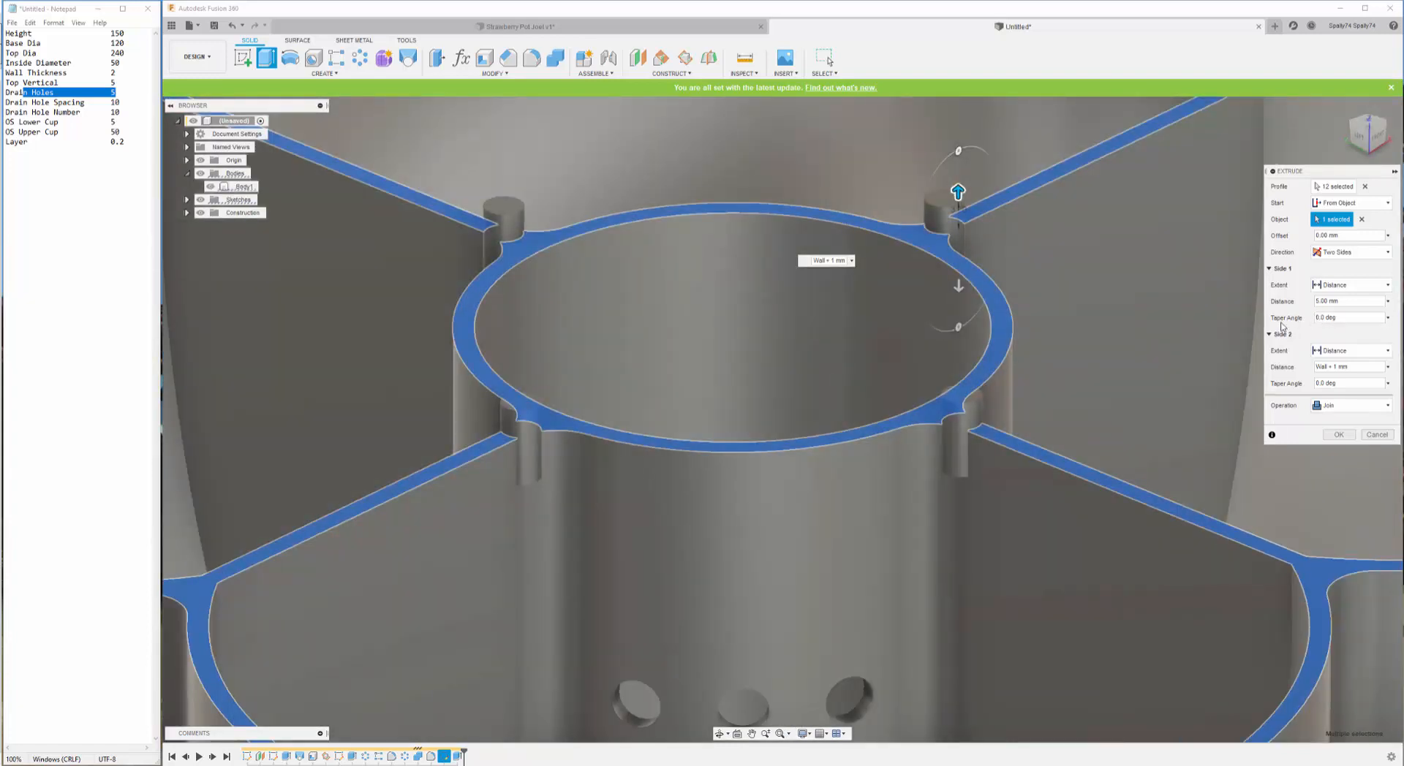
{"action": "type", "text": "-3"}
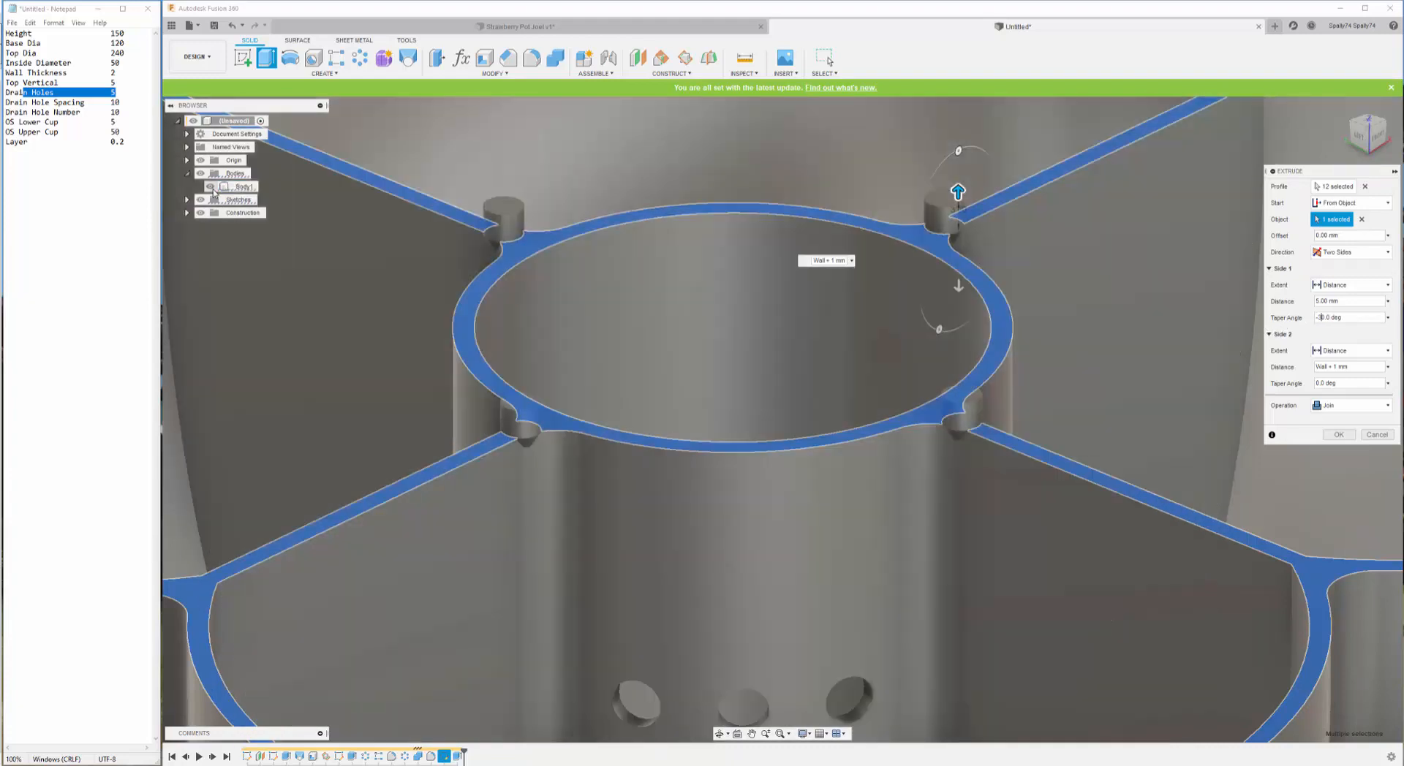
{"action": "left_click", "coordinate": [211, 186]}
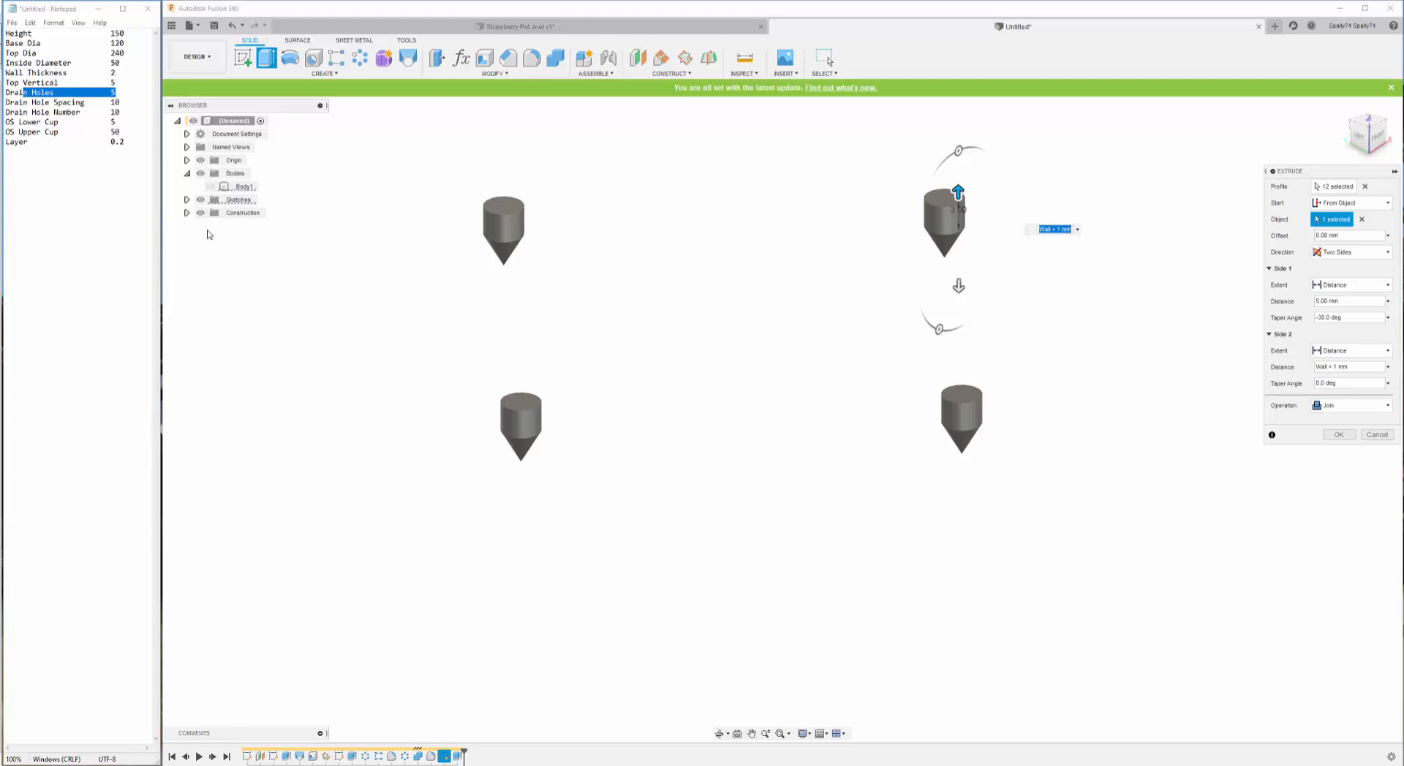
- Show the pot body again and accept the tapered stacking pin extrusion
{"action": "left_click", "coordinate": [211, 187]}
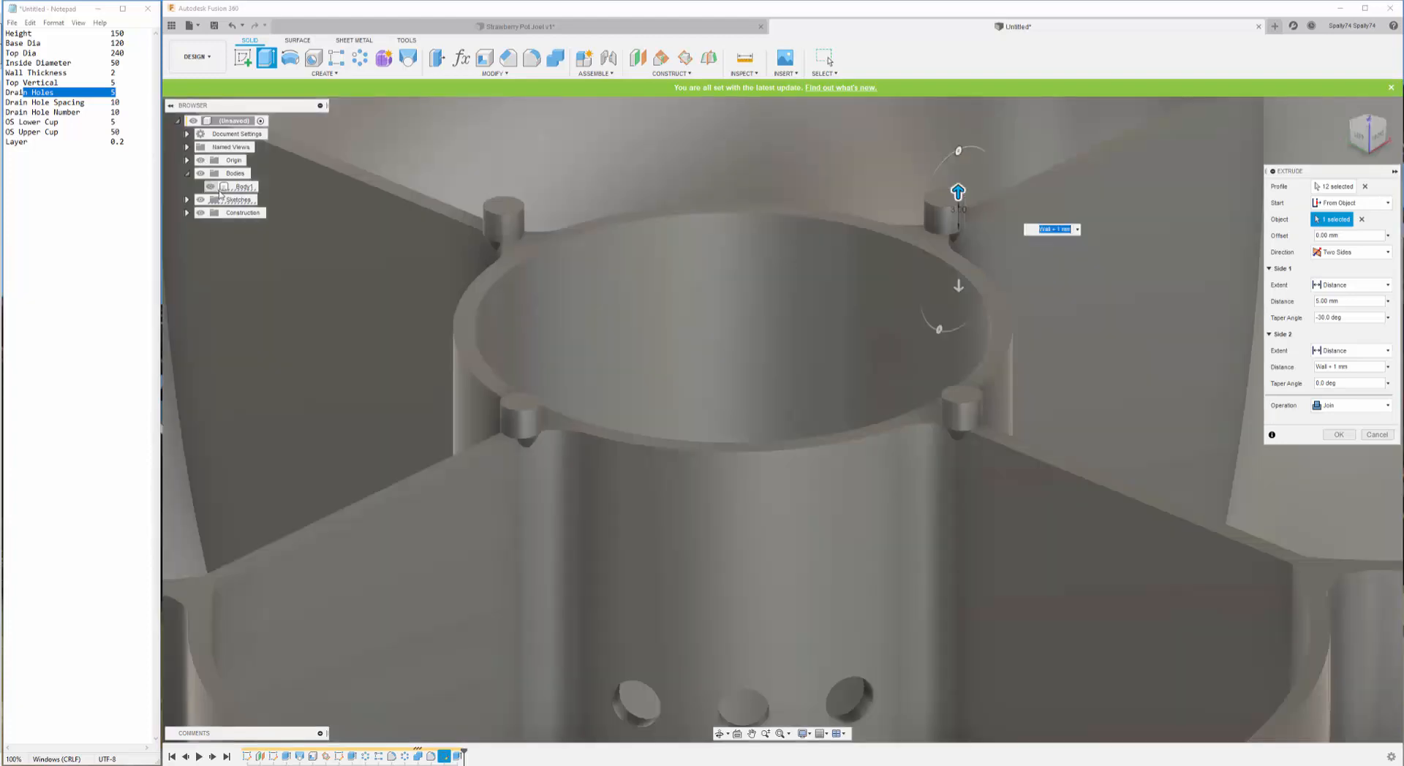
{"action": "scroll", "coordinate": [775, 365], "scroll_direction": "down", "scroll_amount": 4}
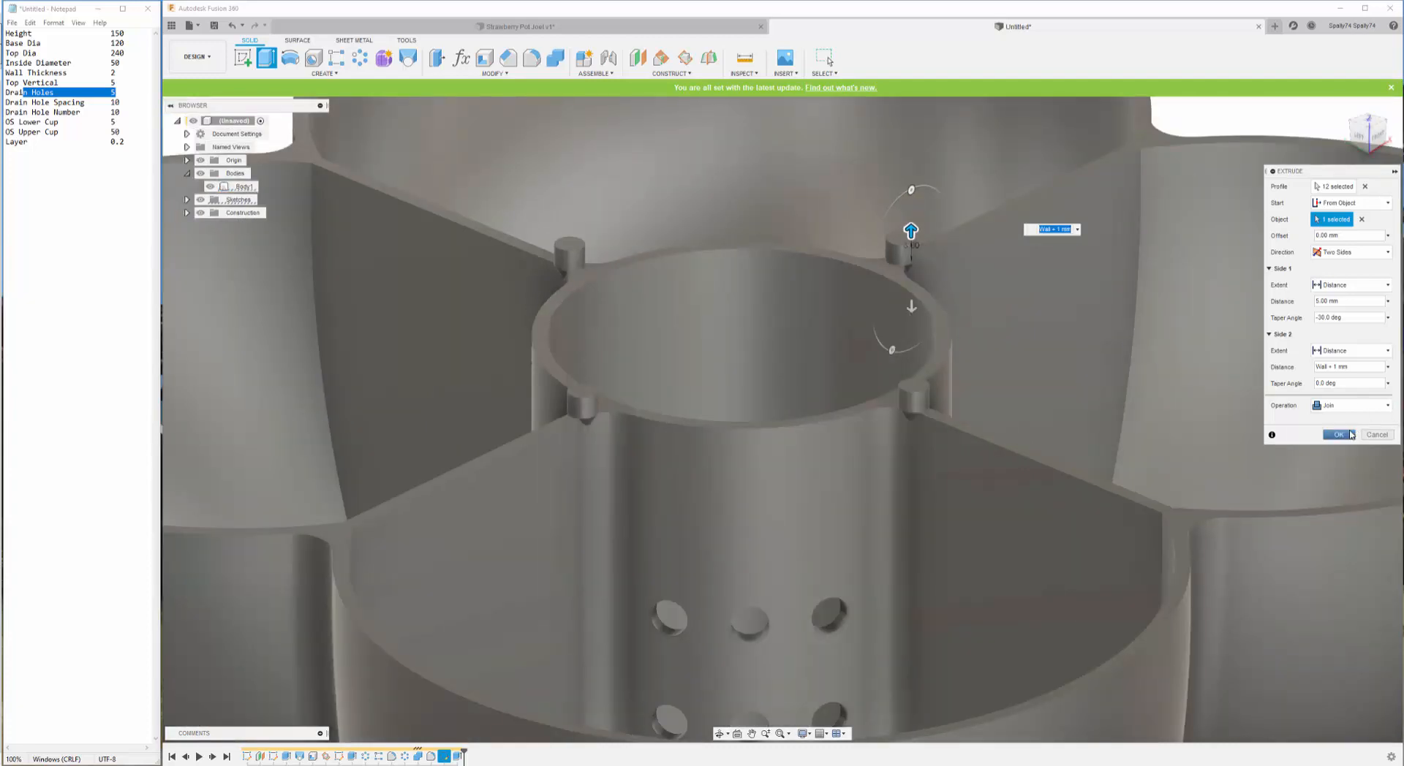
{"action": "left_click", "coordinate": [1351, 434]}
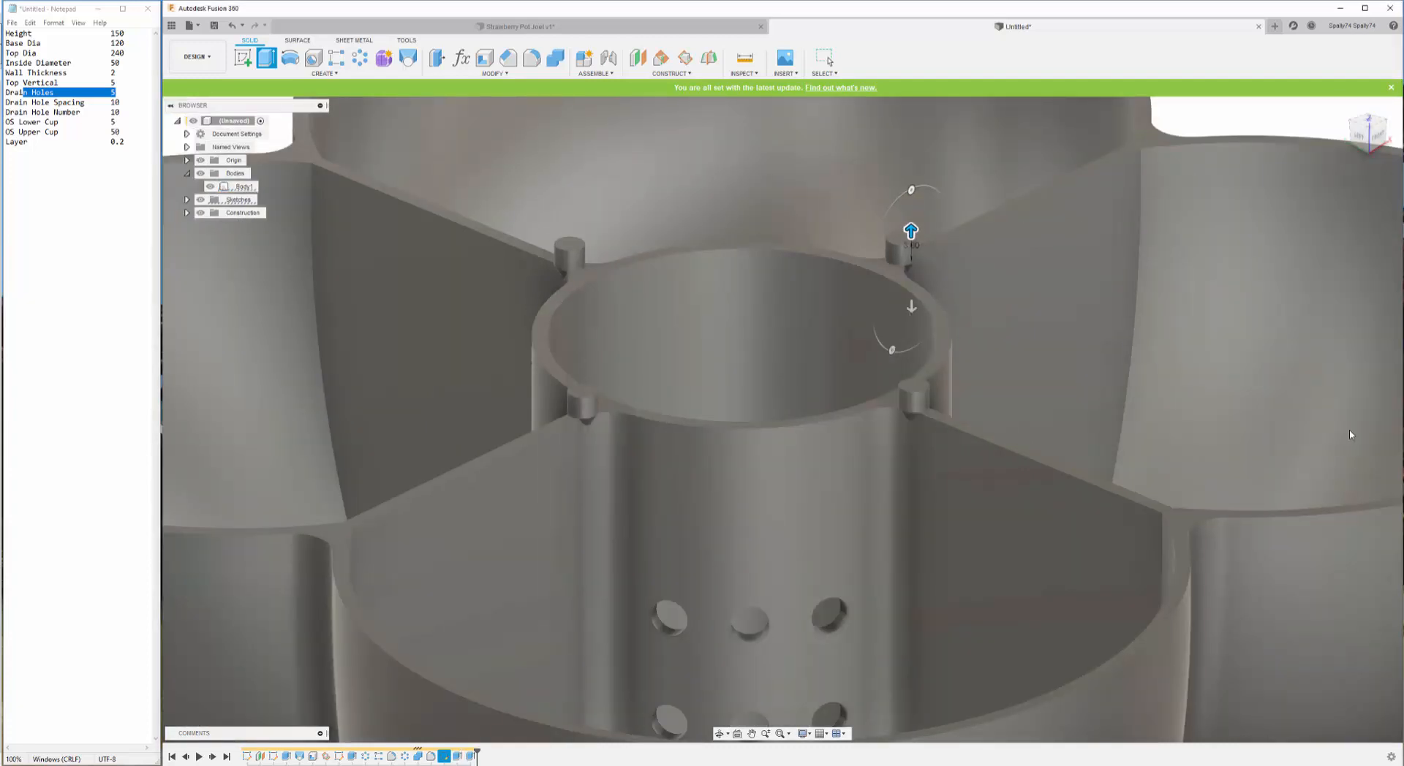
- Start an equal-distance Chamfer on the top circular edges of the four stacking pins around the center tube
{"action": "scroll", "coordinate": [1207, 414], "scroll_direction": "up", "scroll_amount": 5}
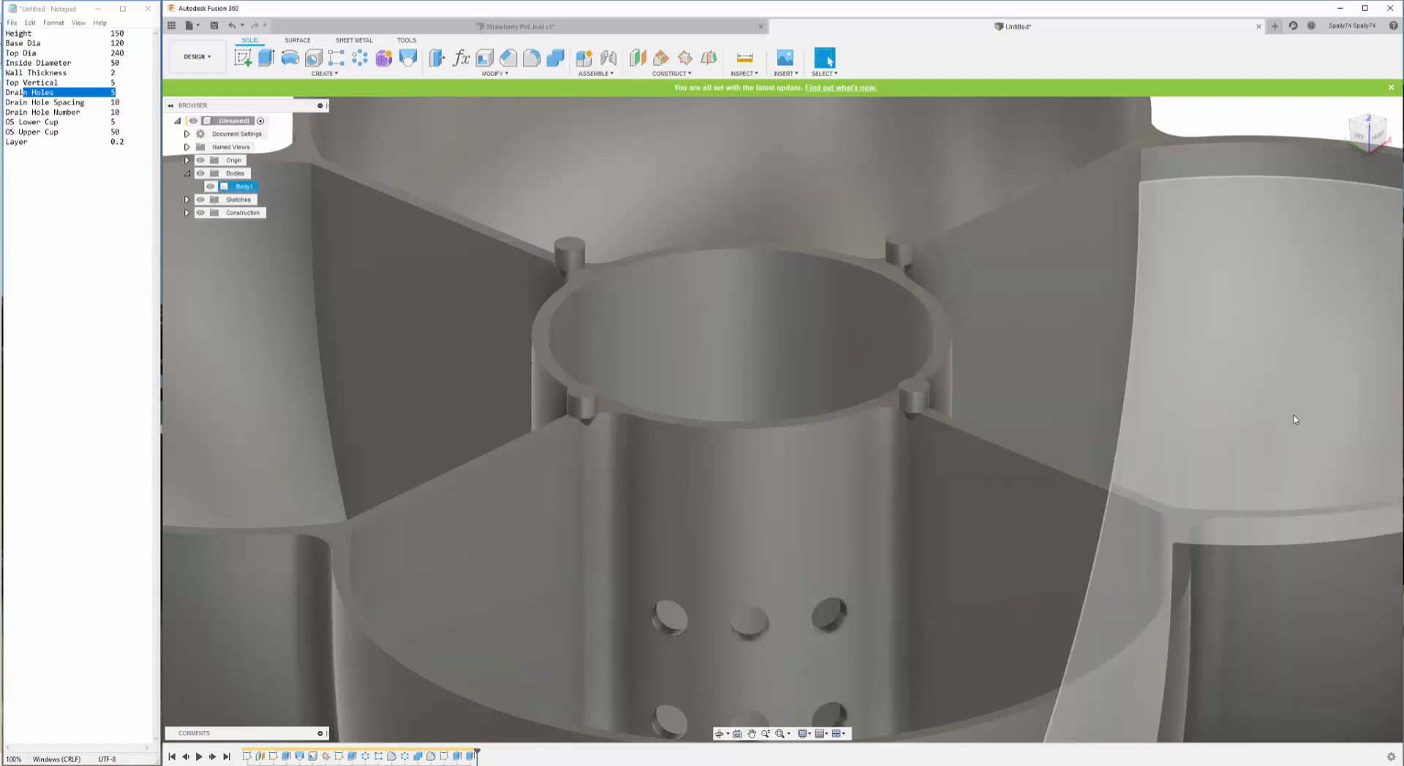
{"action": "scroll", "coordinate": [632, 393], "scroll_direction": "up", "scroll_amount": 4}
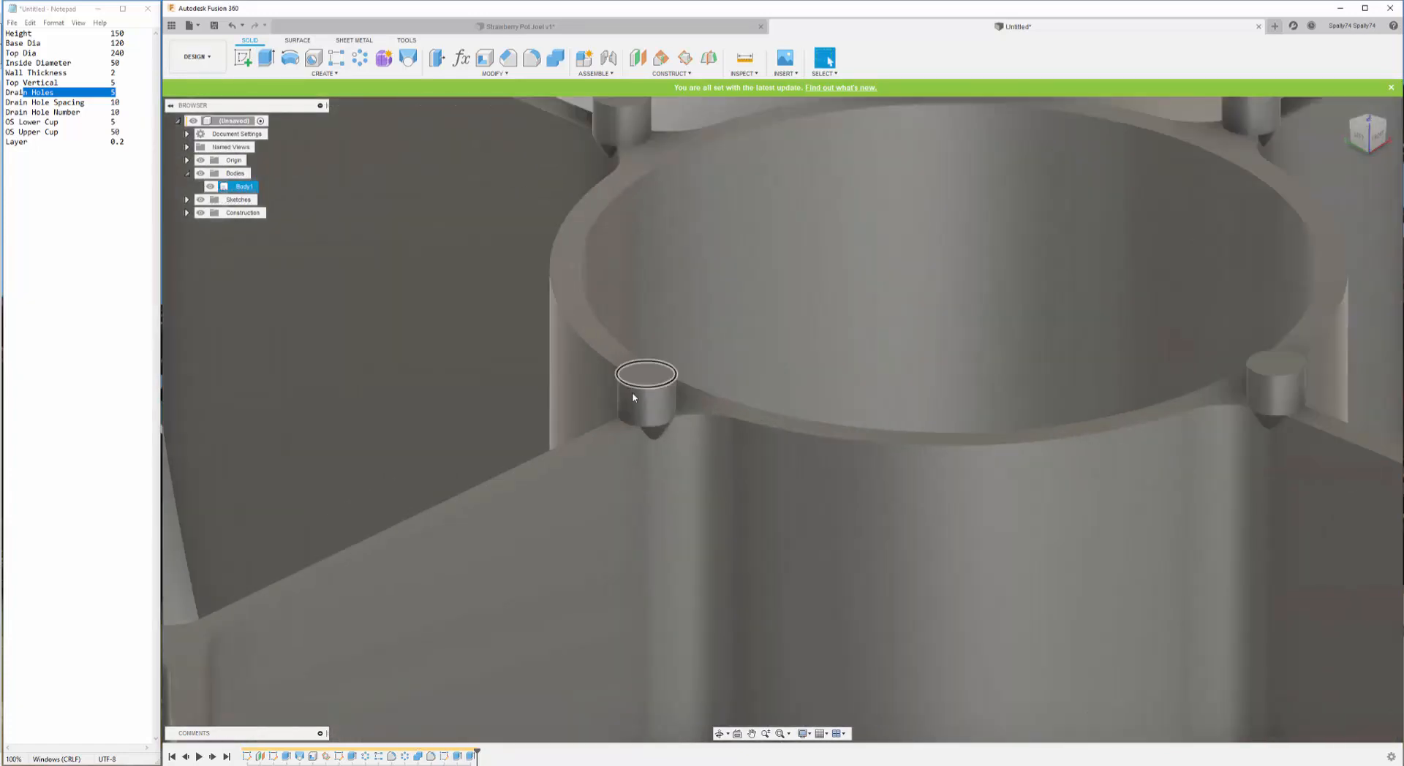
{"action": "scroll", "coordinate": [632, 393], "scroll_direction": "down", "scroll_amount": 5}
{"action": "scroll", "coordinate": [990, 378], "scroll_direction": "up", "scroll_amount": 1}
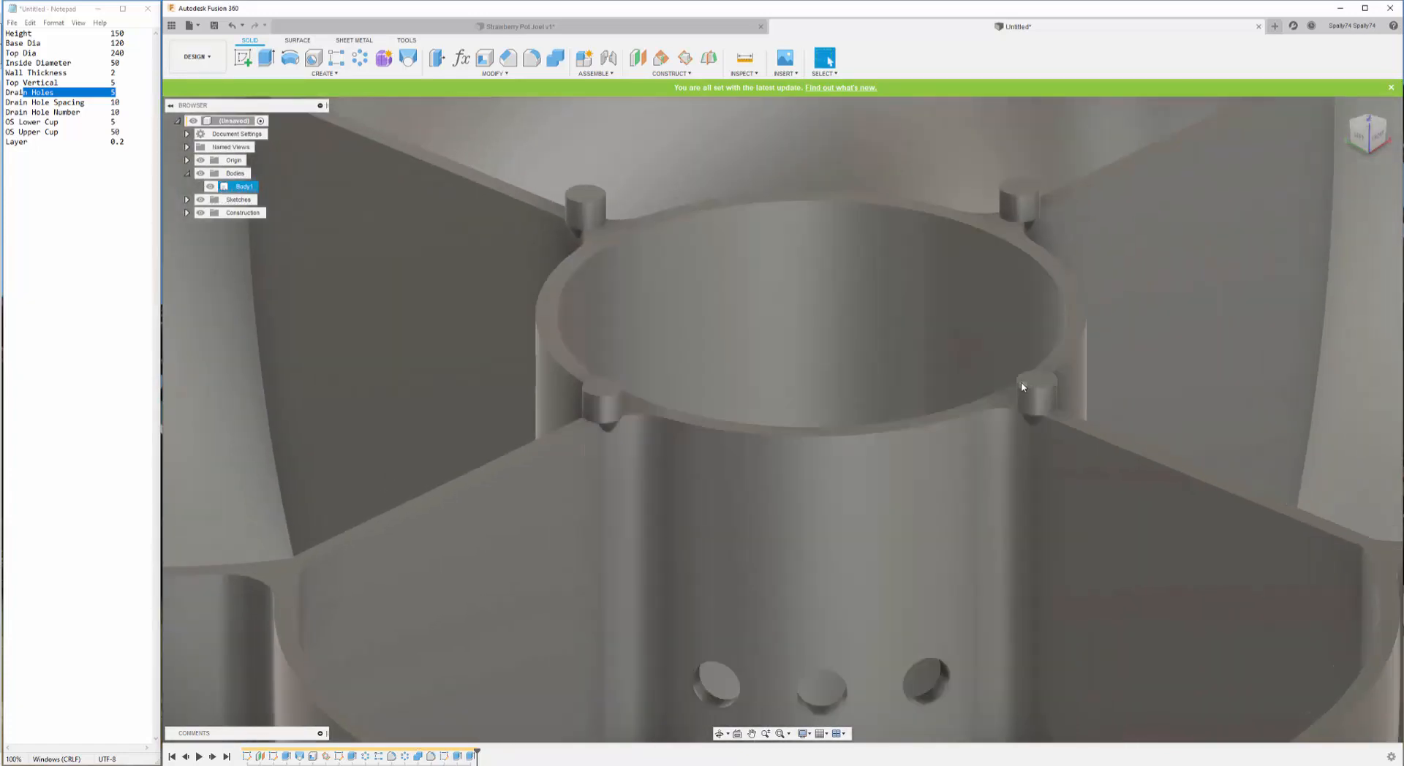
{"action": "left_click", "coordinate": [509, 57]}
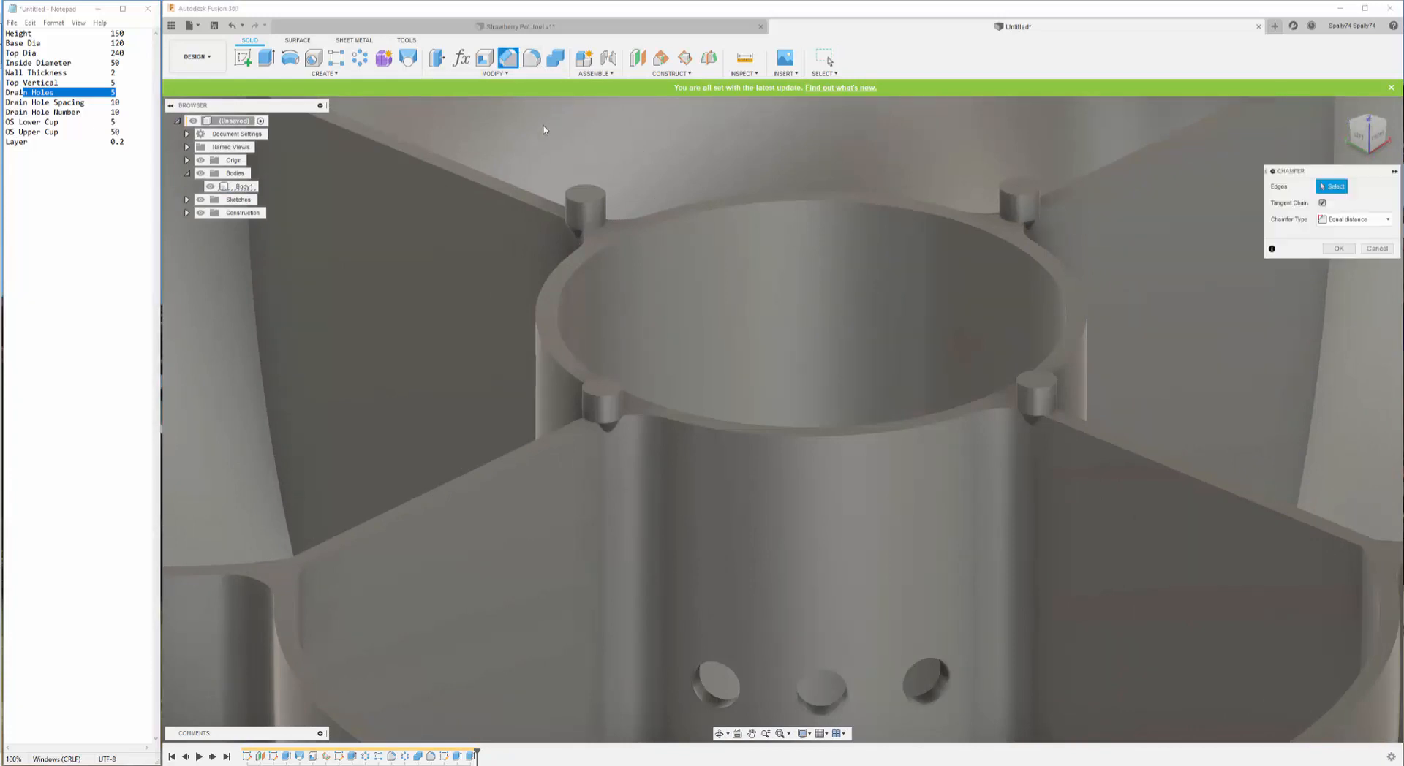
{"action": "left_click", "coordinate": [569, 194]}
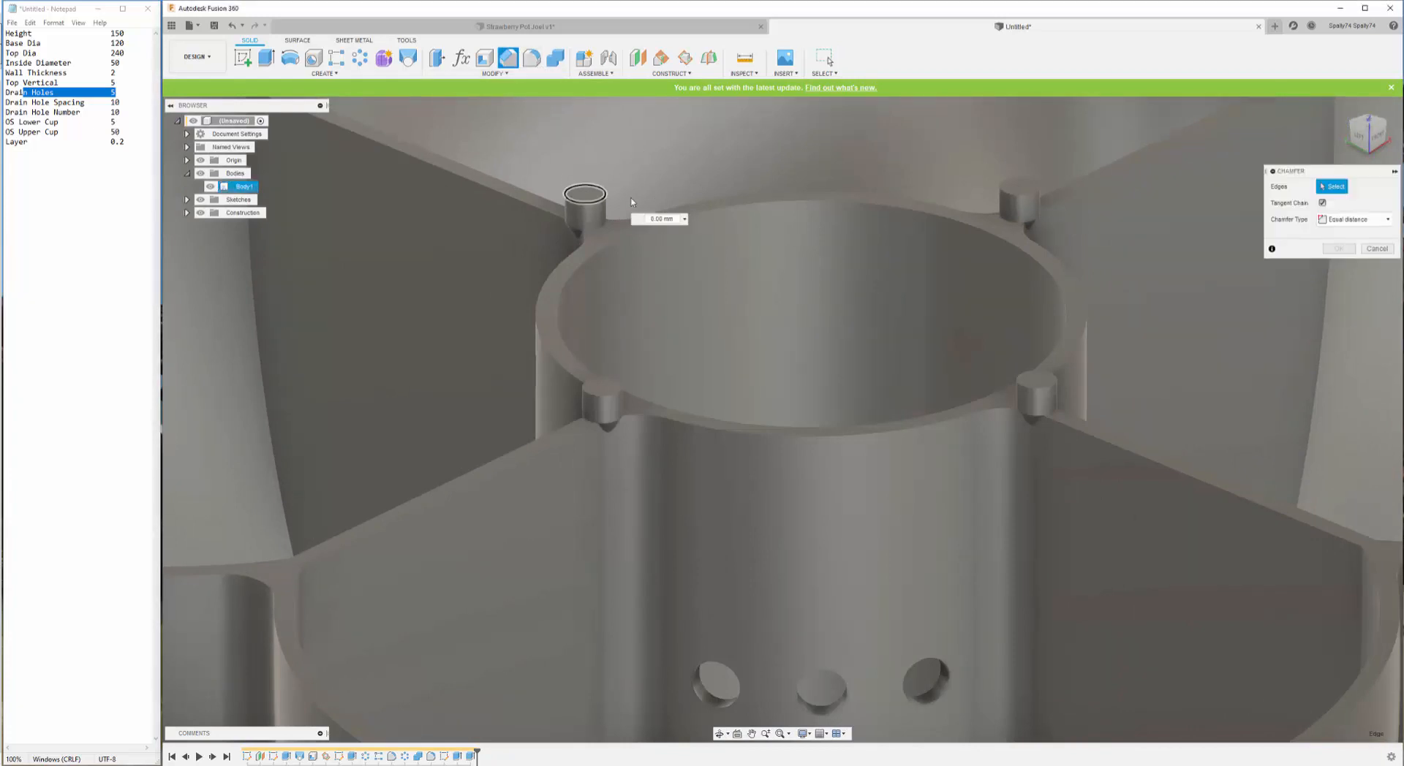
{"action": "left_click", "coordinate": [1039, 193]}
{"action": "left_click", "coordinate": [1049, 381]}
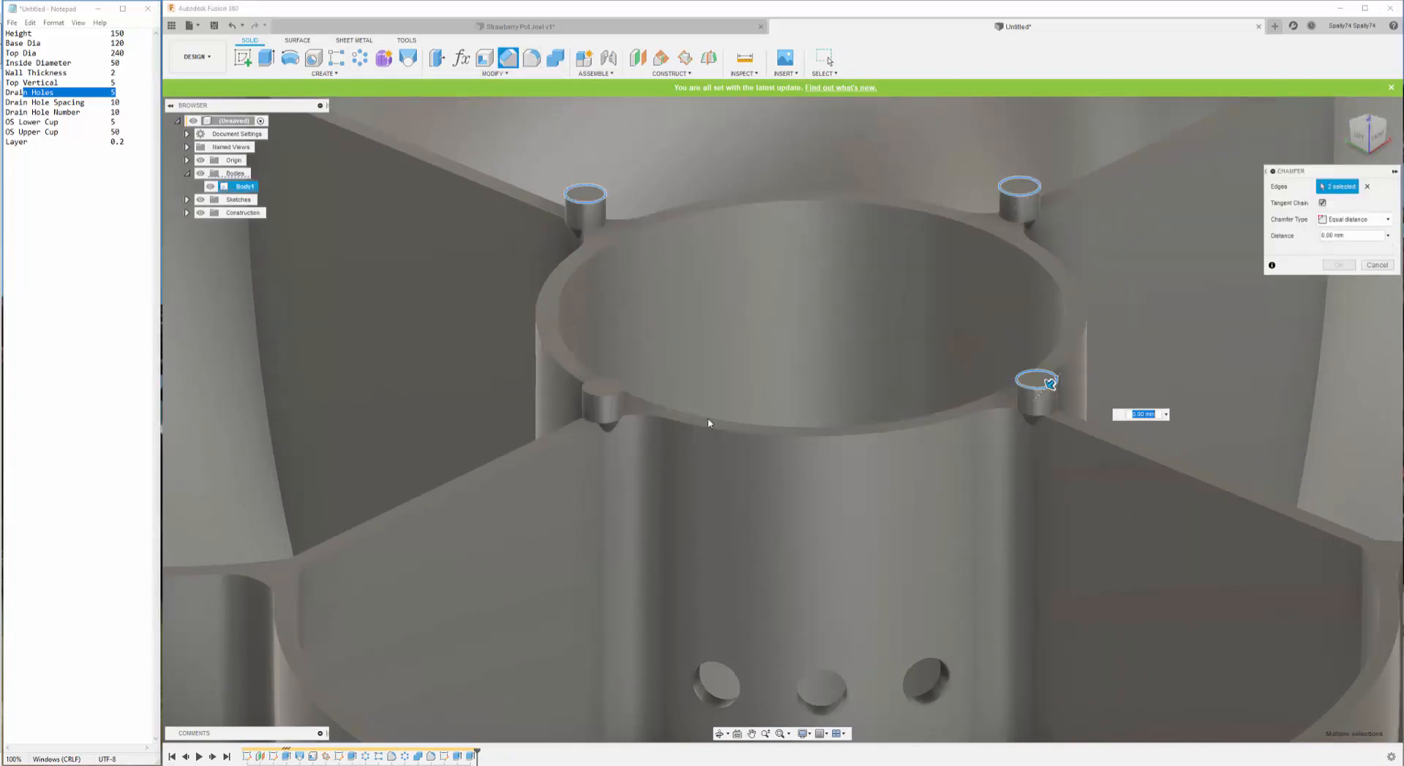
{"action": "left_click", "coordinate": [607, 387]}
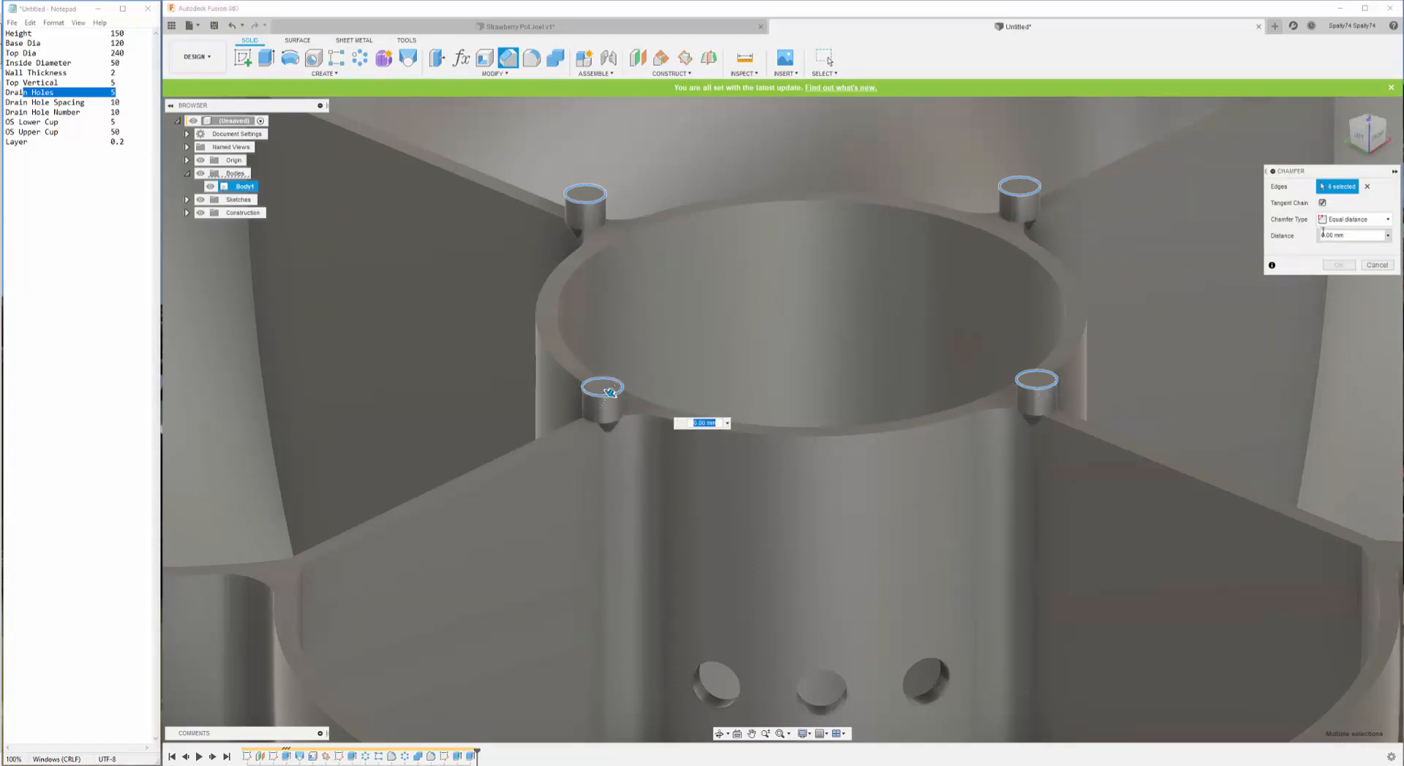
- Set the pin chamfer distance to Layer * 3 and apply the chamfer
{"action": "left_click_drag", "start_coordinate": [1341, 235], "coordinate": [1292, 244]}
{"action": "type", "text": "lay"}
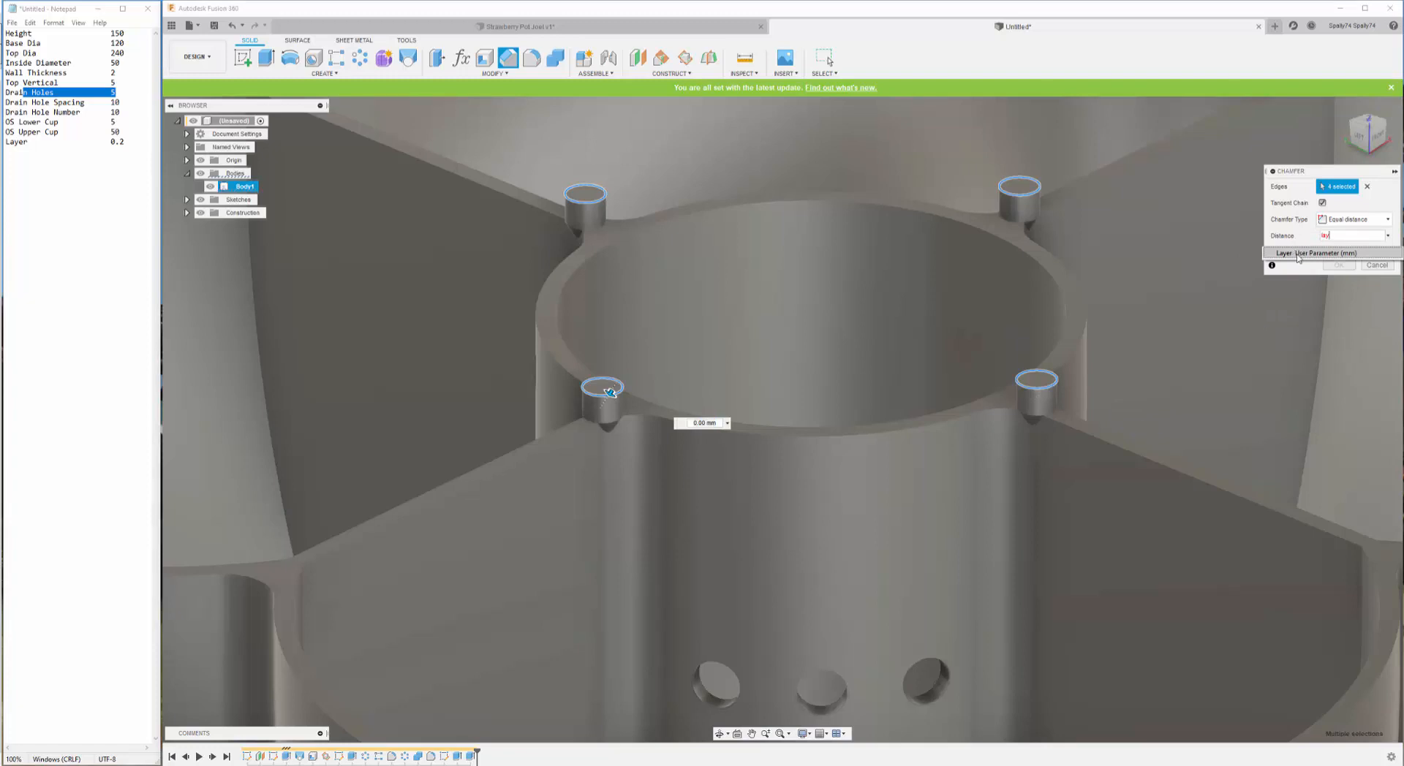
{"action": "left_click", "coordinate": [1298, 254]}
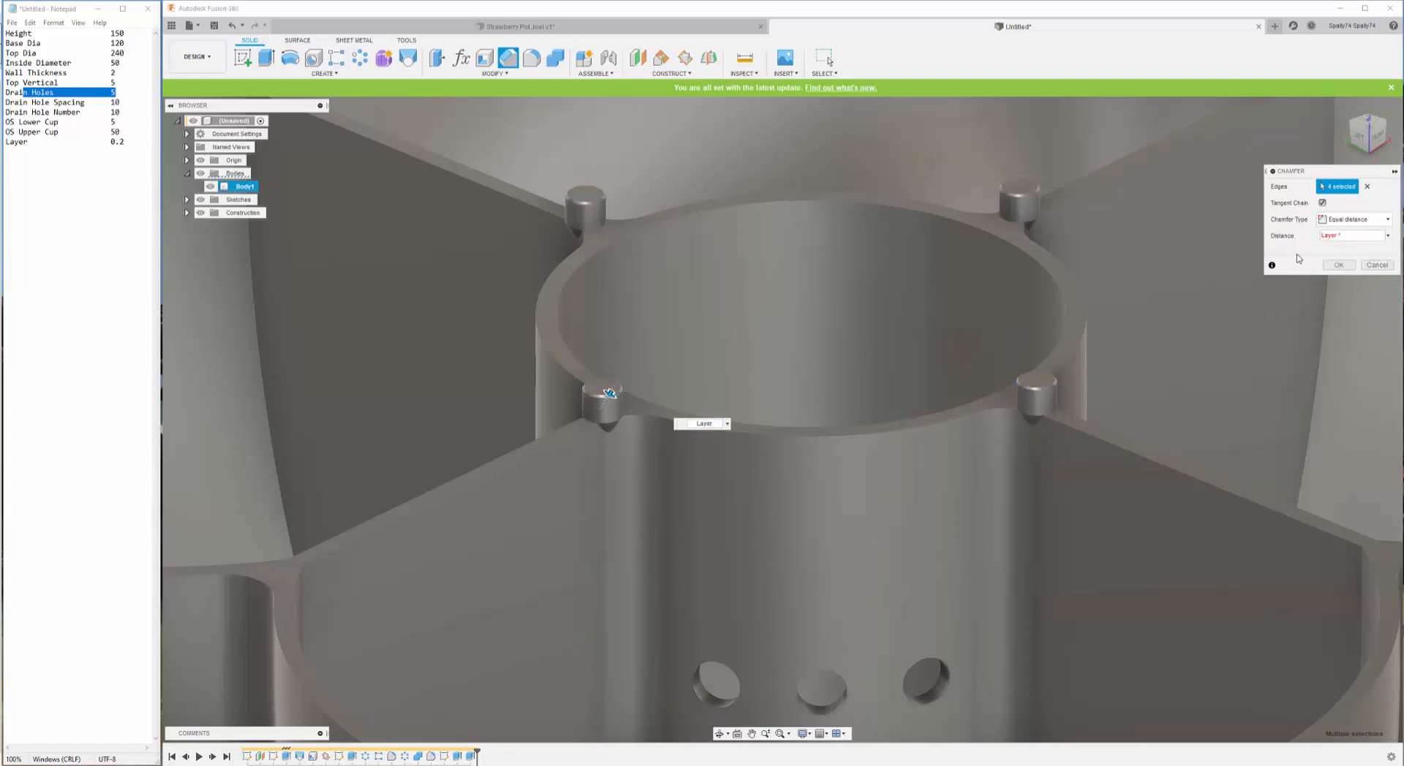
{"action": "type", "text": "* 4"}
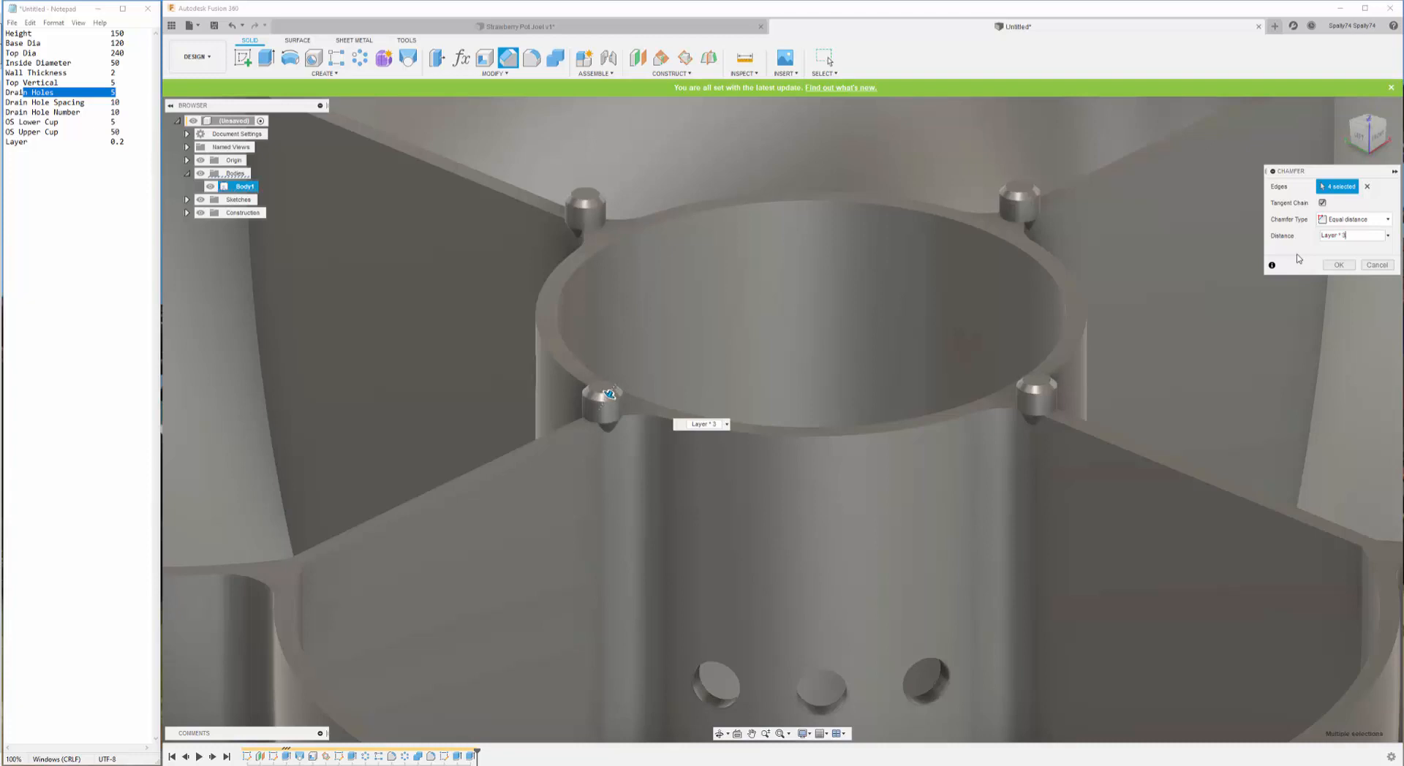
{"action": "left_click", "coordinate": [1338, 266]}
- Hide the sketches and the origin geometry so only the finished pot body is displayed
{"action": "scroll", "coordinate": [904, 364], "scroll_direction": "down", "scroll_amount": 3}
{"action": "scroll", "coordinate": [861, 358], "scroll_direction": "down", "scroll_amount": 5}
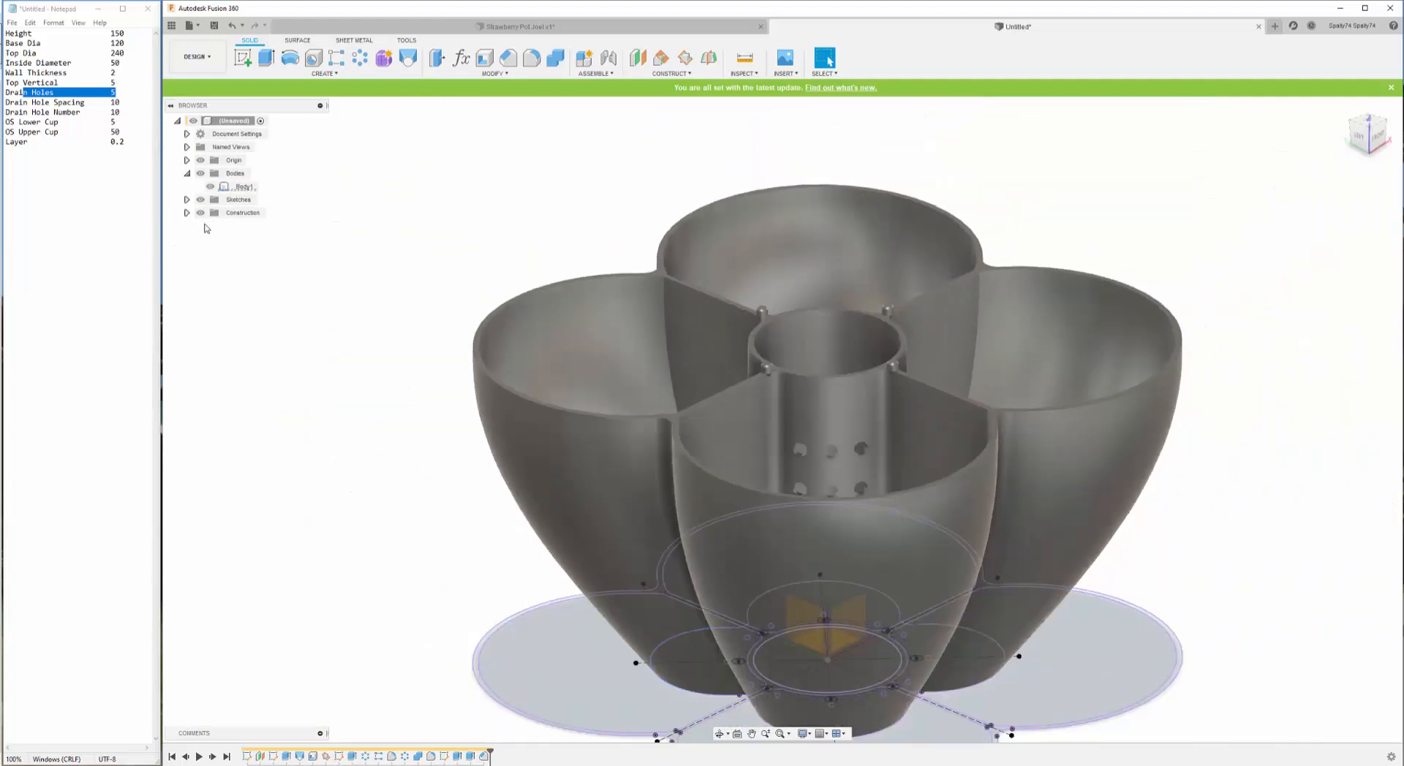
{"action": "left_click", "coordinate": [200, 200]}
{"action": "scroll", "coordinate": [446, 377], "scroll_direction": "down", "scroll_amount": 2}
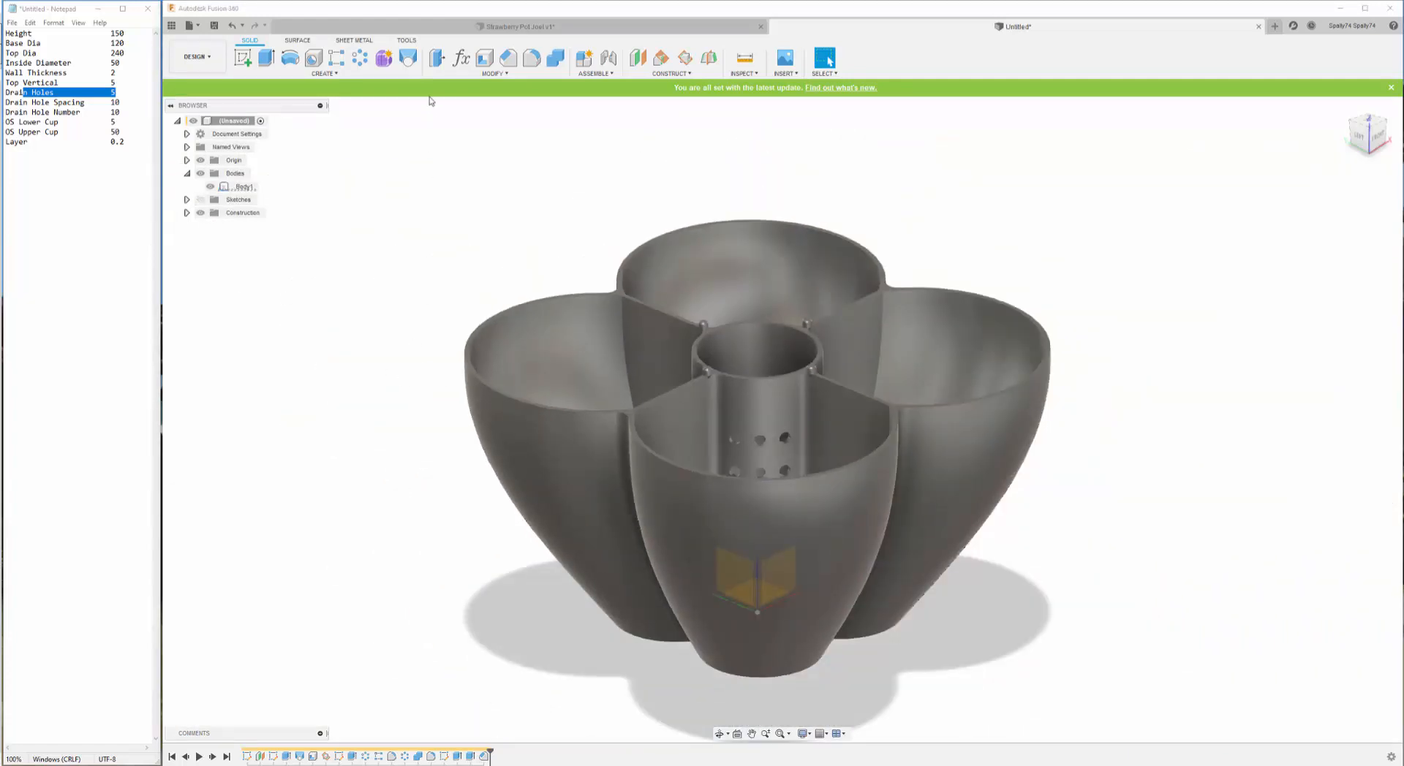
{"action": "scroll", "coordinate": [1087, 338], "scroll_direction": "down", "scroll_amount": 4}
{"action": "scroll", "coordinate": [557, 292], "scroll_direction": "up", "scroll_amount": 1}
{"action": "scroll", "coordinate": [481, 311], "scroll_direction": "up", "scroll_amount": 1}
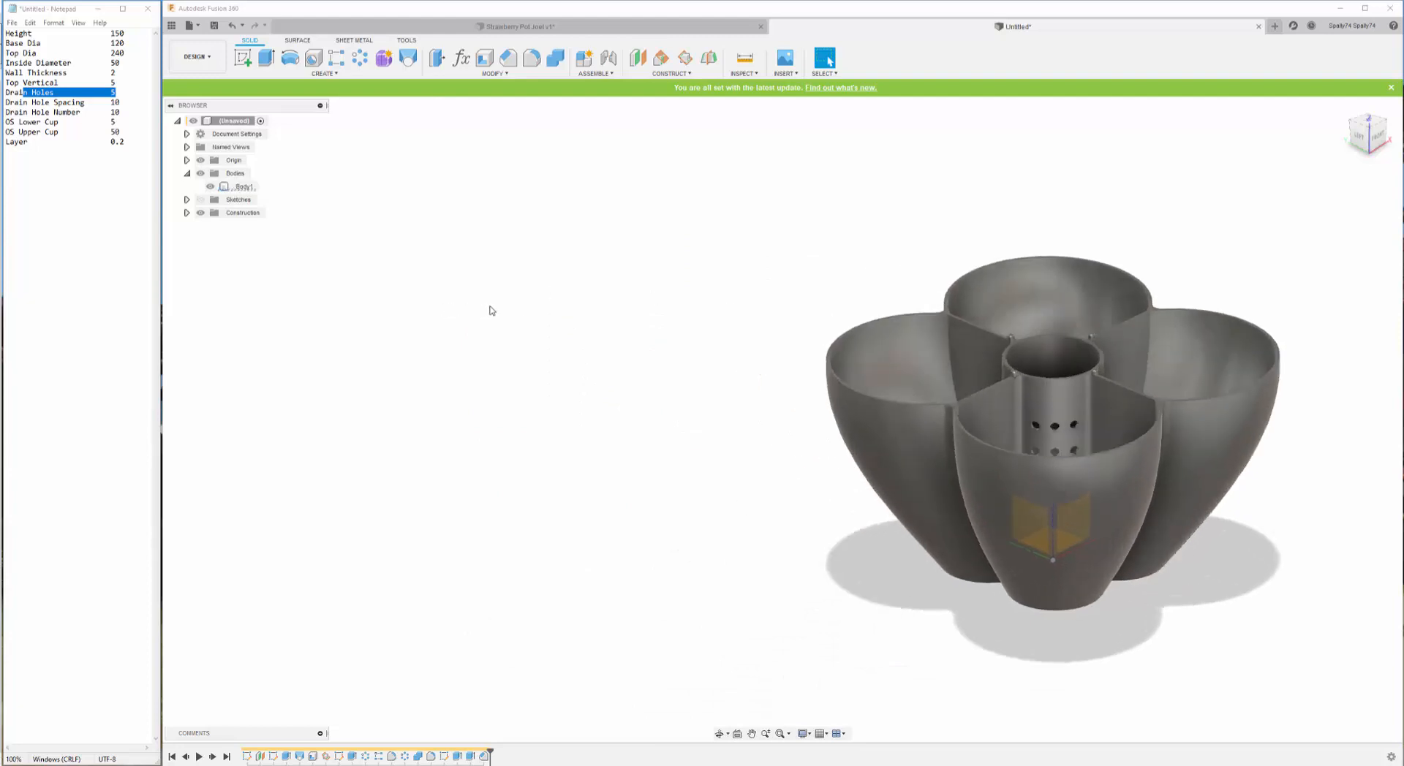
{"action": "left_click", "coordinate": [200, 160]}
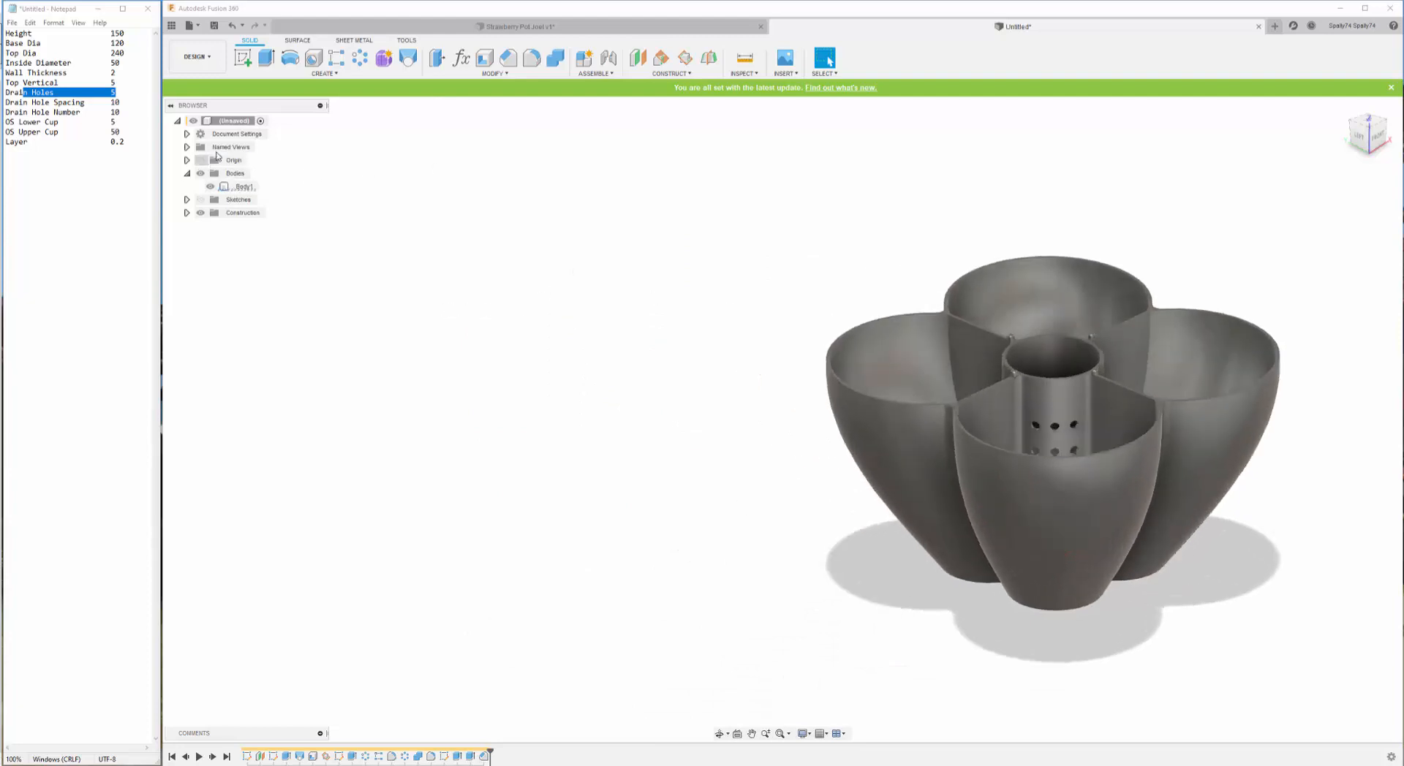
- Test the InsideDia user parameter at 60 mm and set it back to 50 mm
{"action": "left_click", "coordinate": [461, 57]}
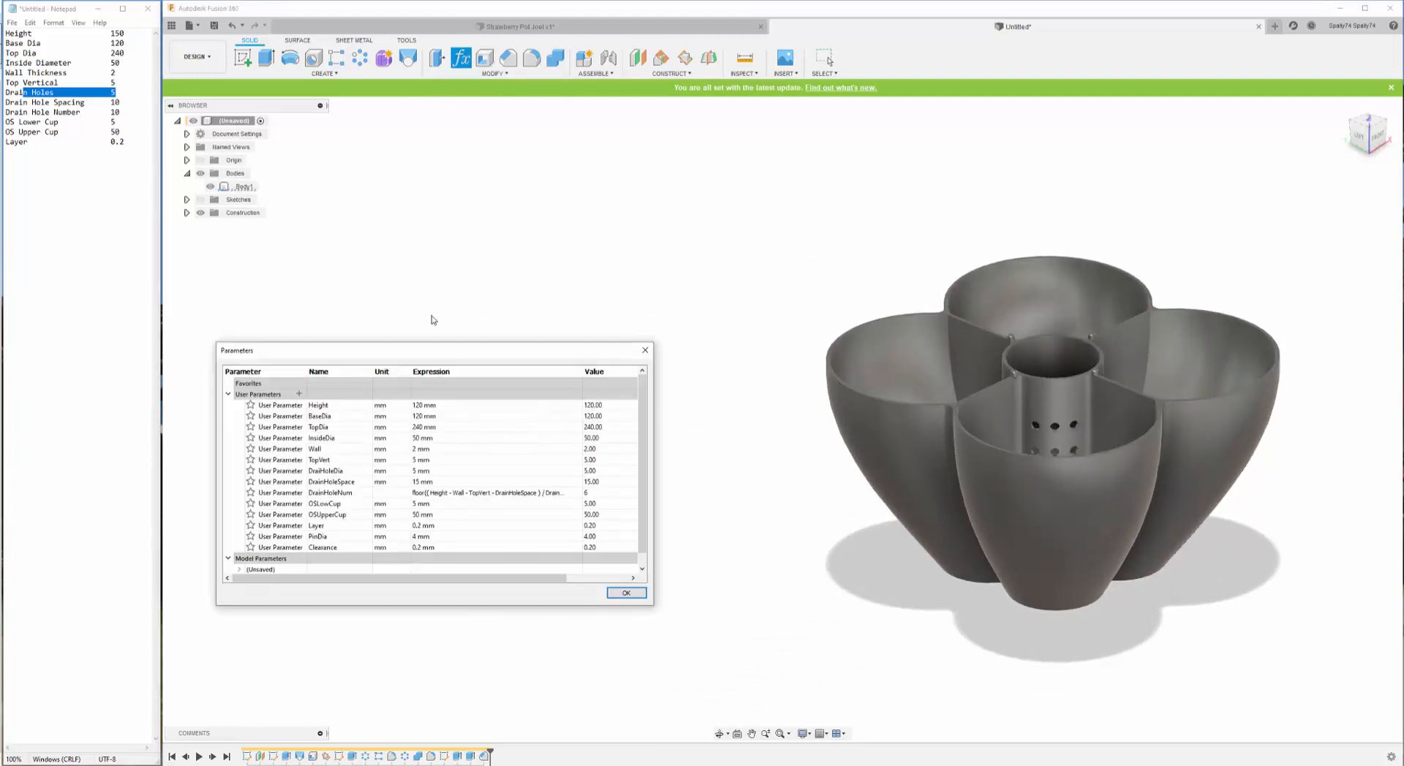
{"action": "left_click", "coordinate": [421, 438]}
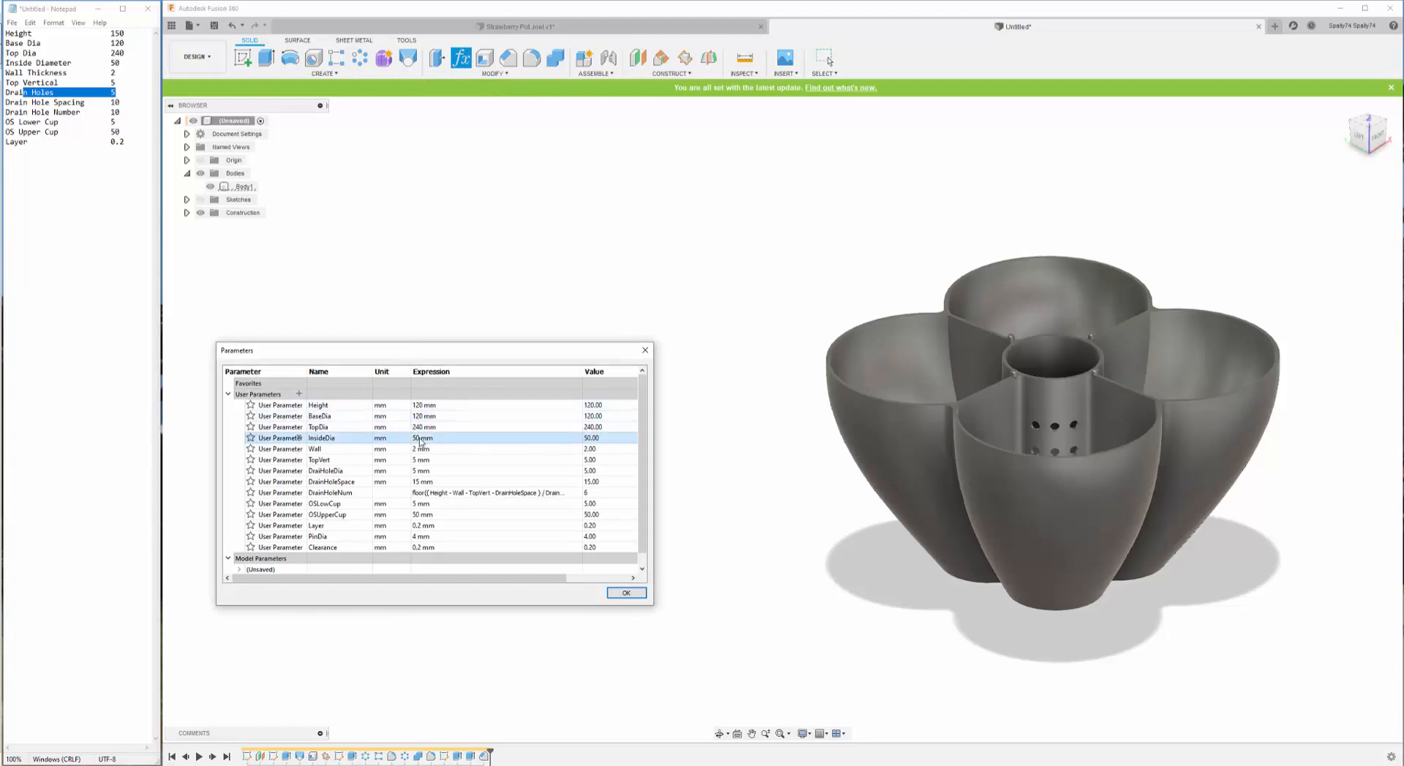
{"action": "type", "text": "60"}
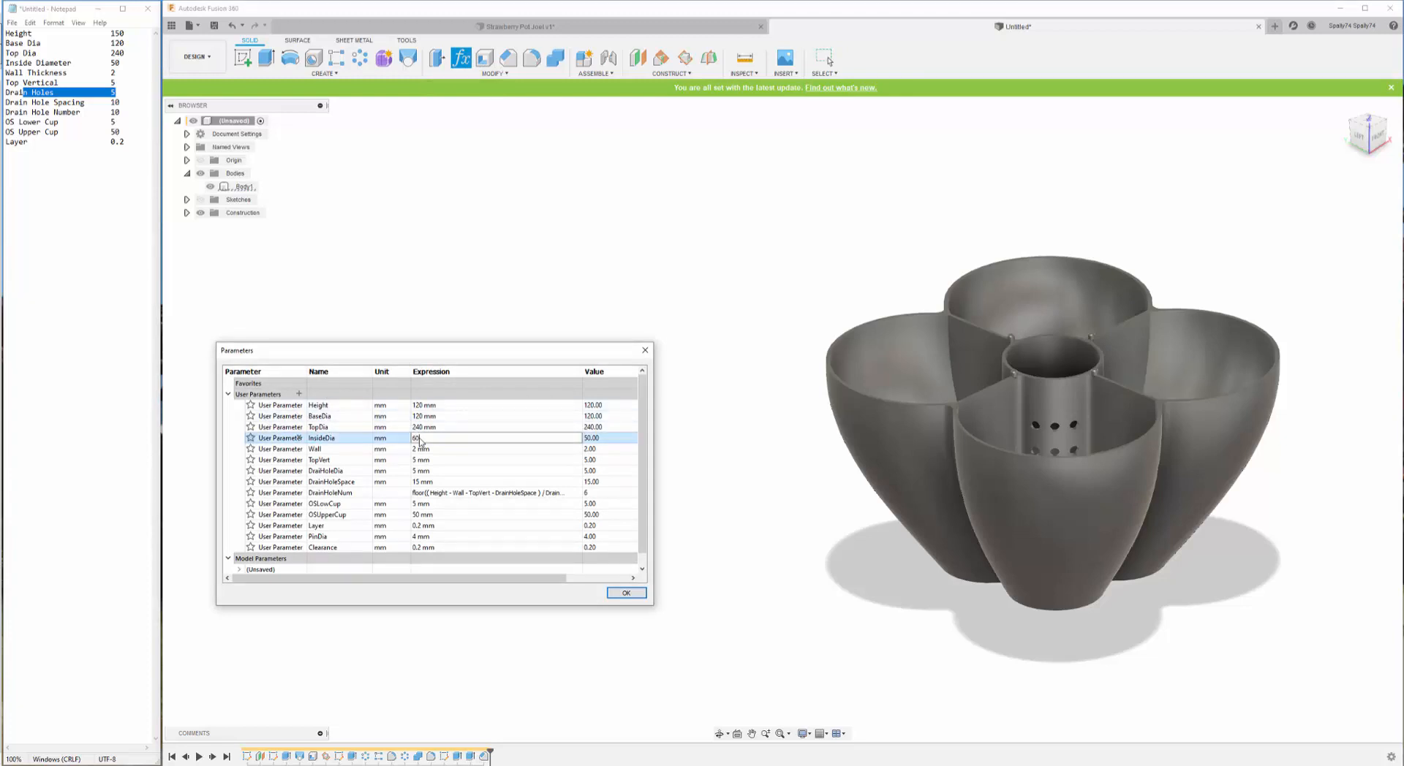
{"action": "key", "text": "Return"}
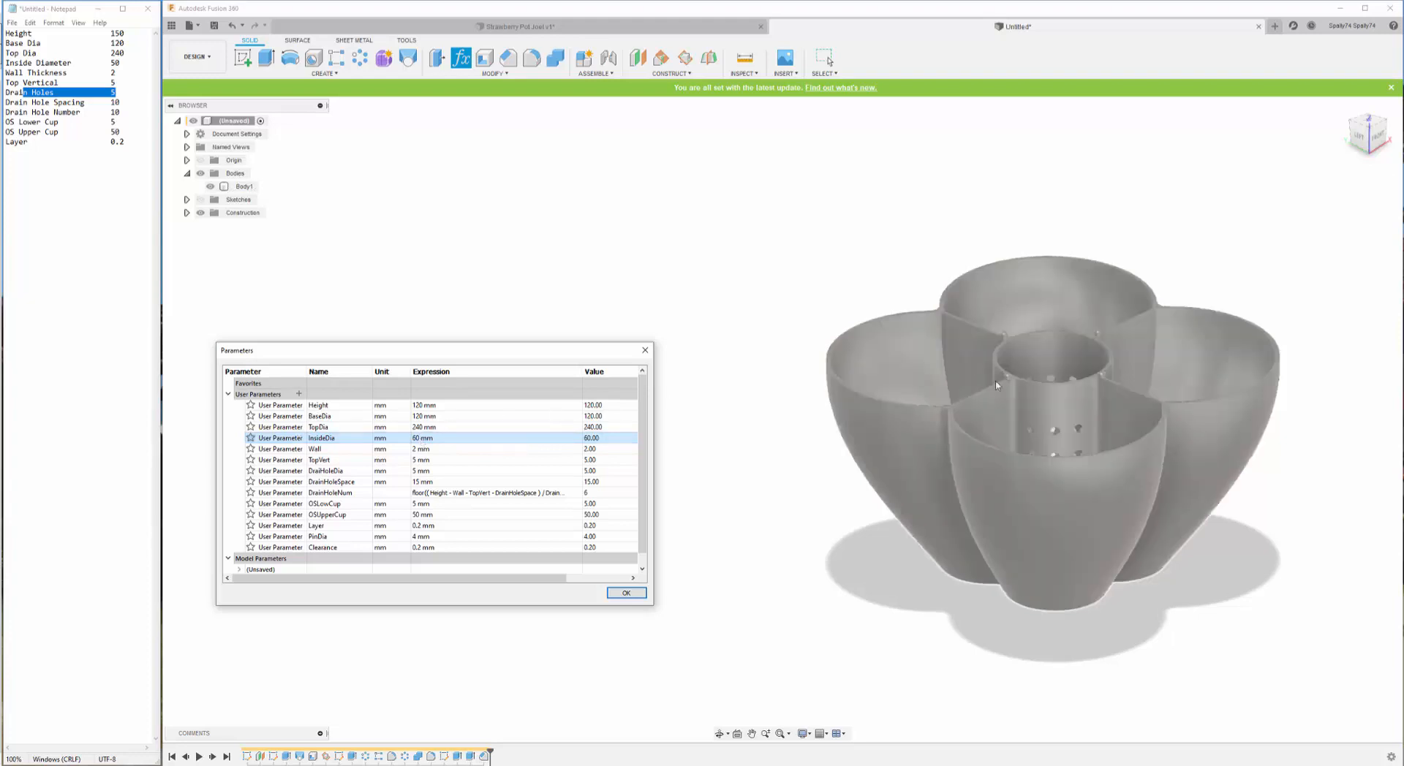
{"action": "left_click", "coordinate": [435, 439]}
{"action": "type", "text": "50"}
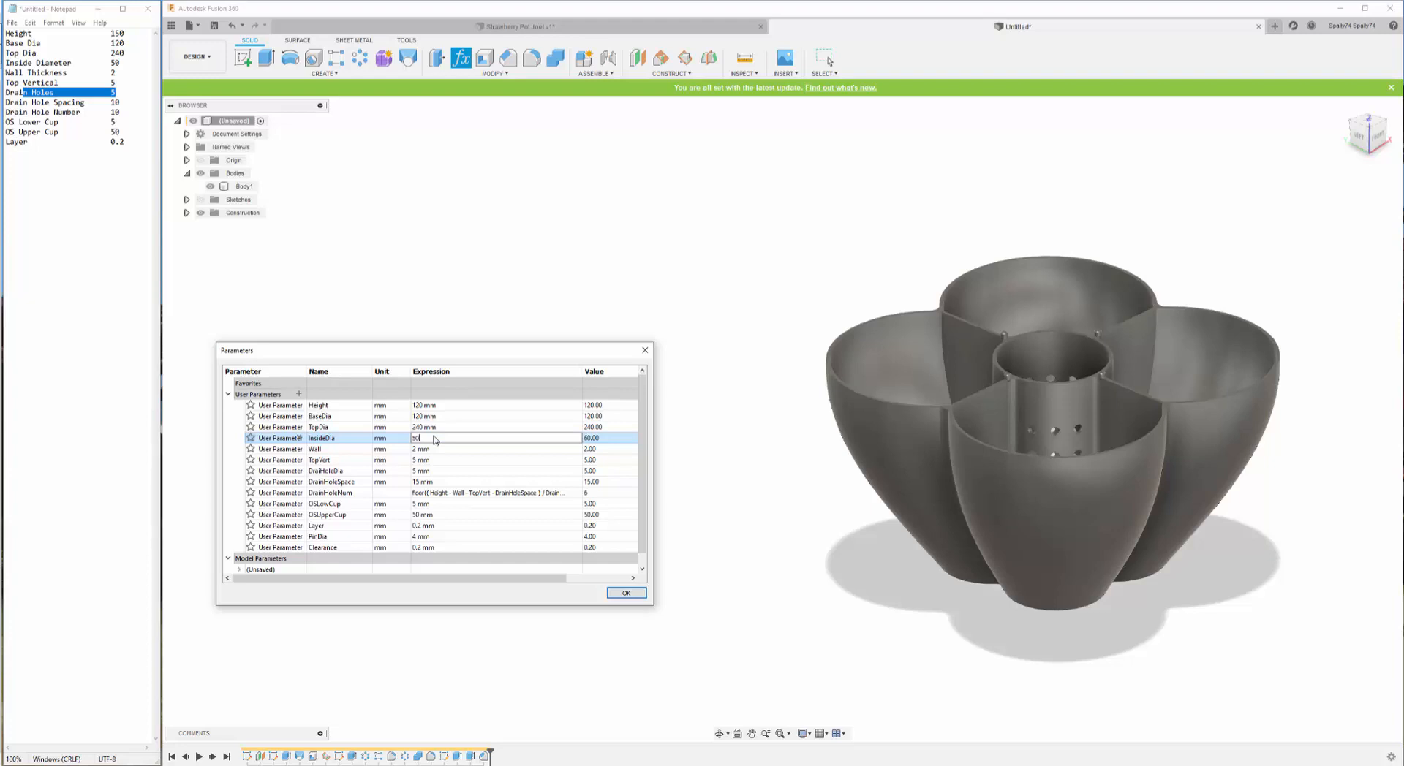
{"action": "key", "text": "Return"}
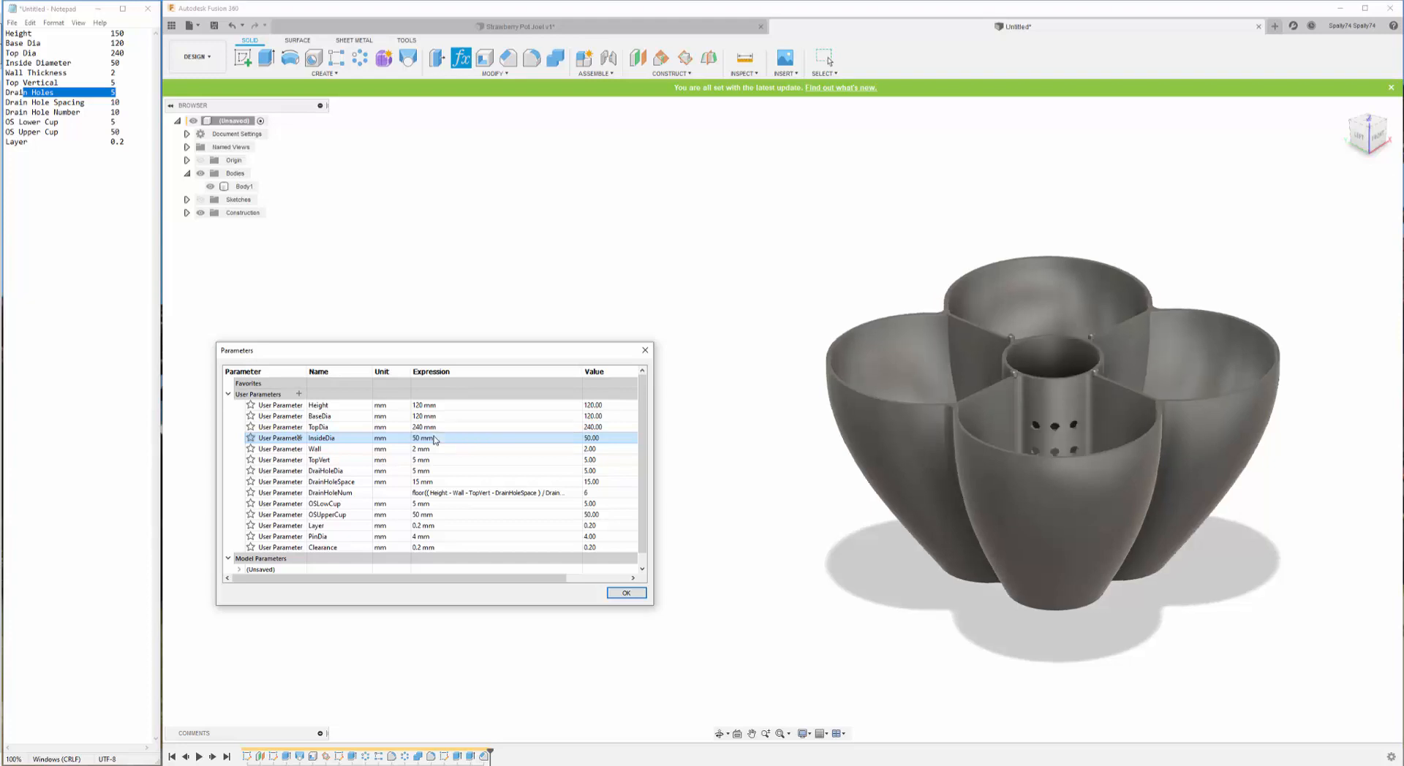
- Test the Wall user parameter at 1 mm and inspect the stacking pins up close
{"action": "left_click", "coordinate": [419, 454]}
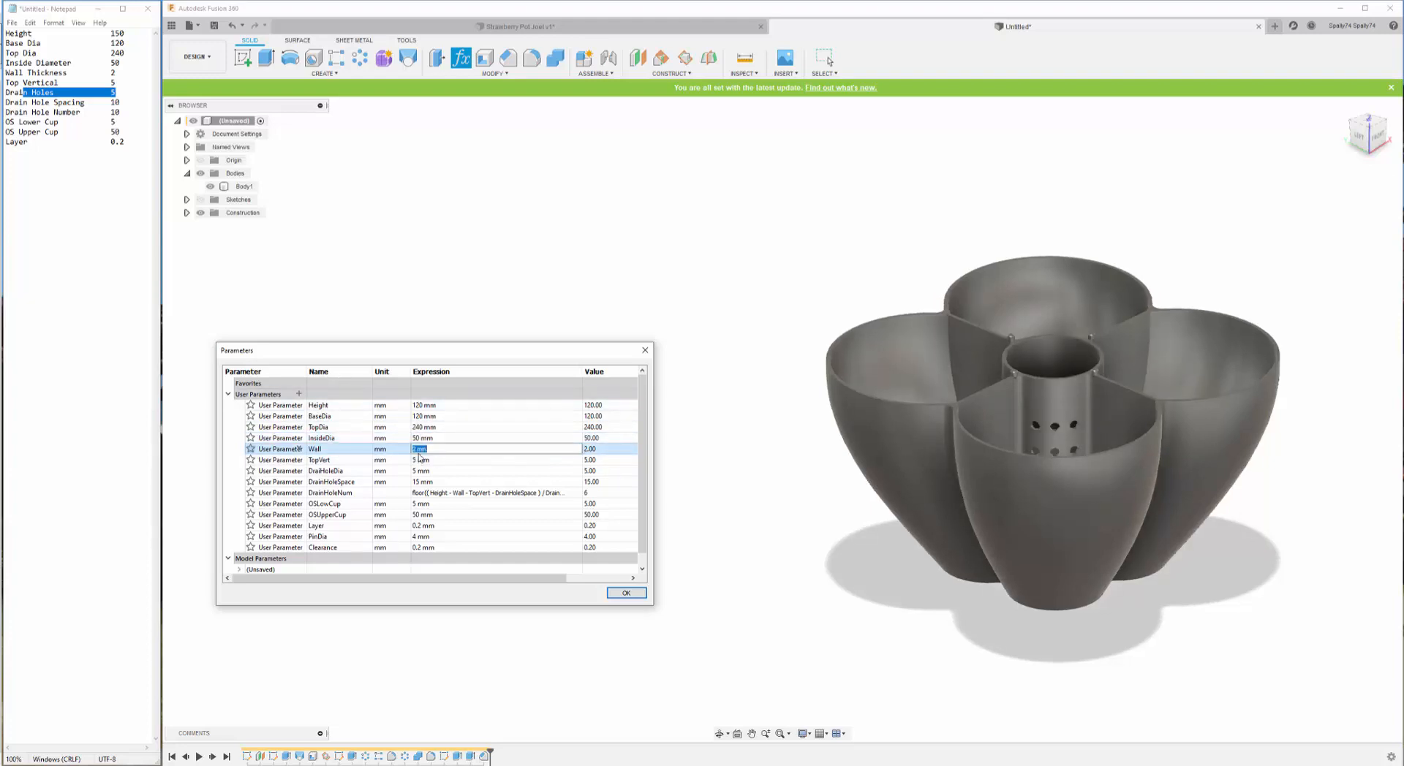
{"action": "type", "text": "1"}
{"action": "key", "text": "Return"}
{"action": "scroll", "coordinate": [1015, 385], "scroll_direction": "up", "scroll_amount": 10}
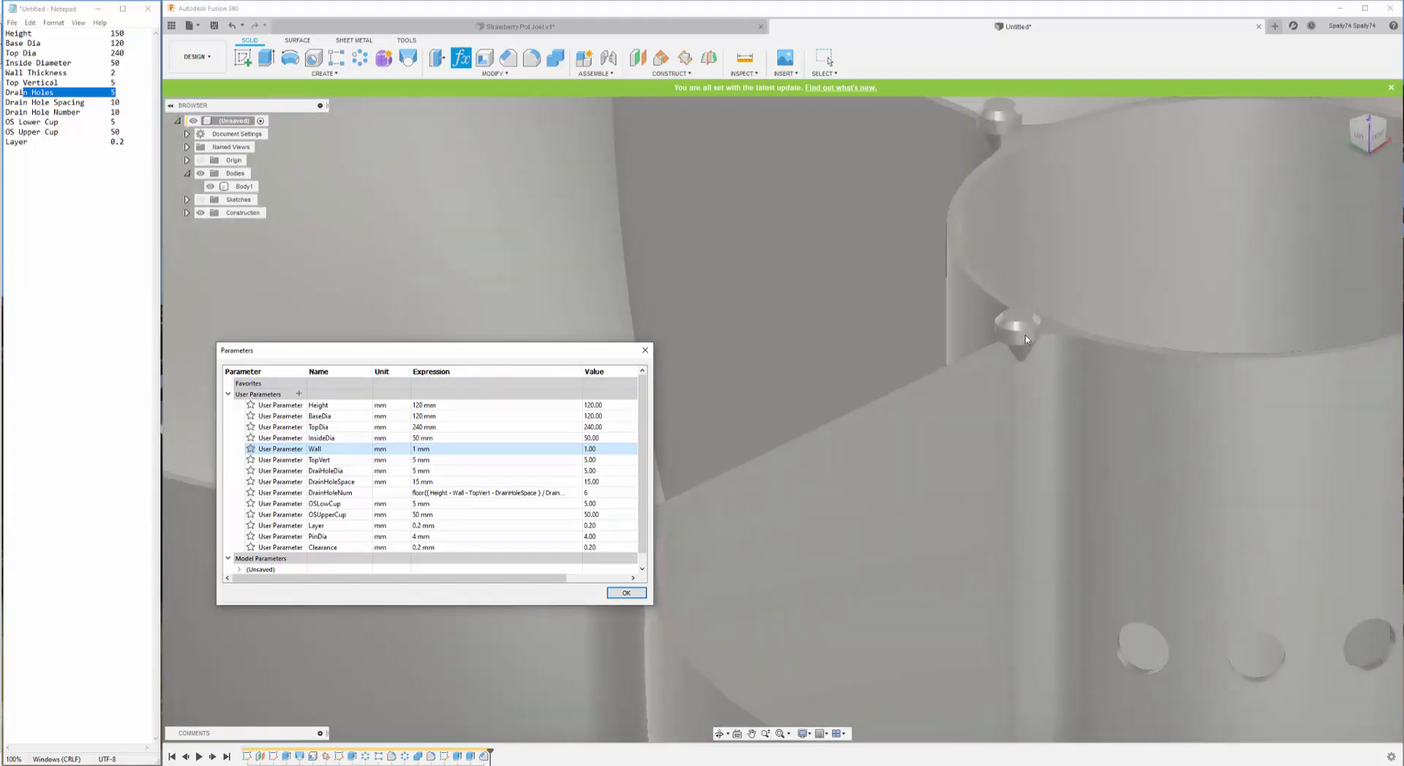
{"action": "scroll", "coordinate": [1021, 341], "scroll_direction": "down", "scroll_amount": 10}
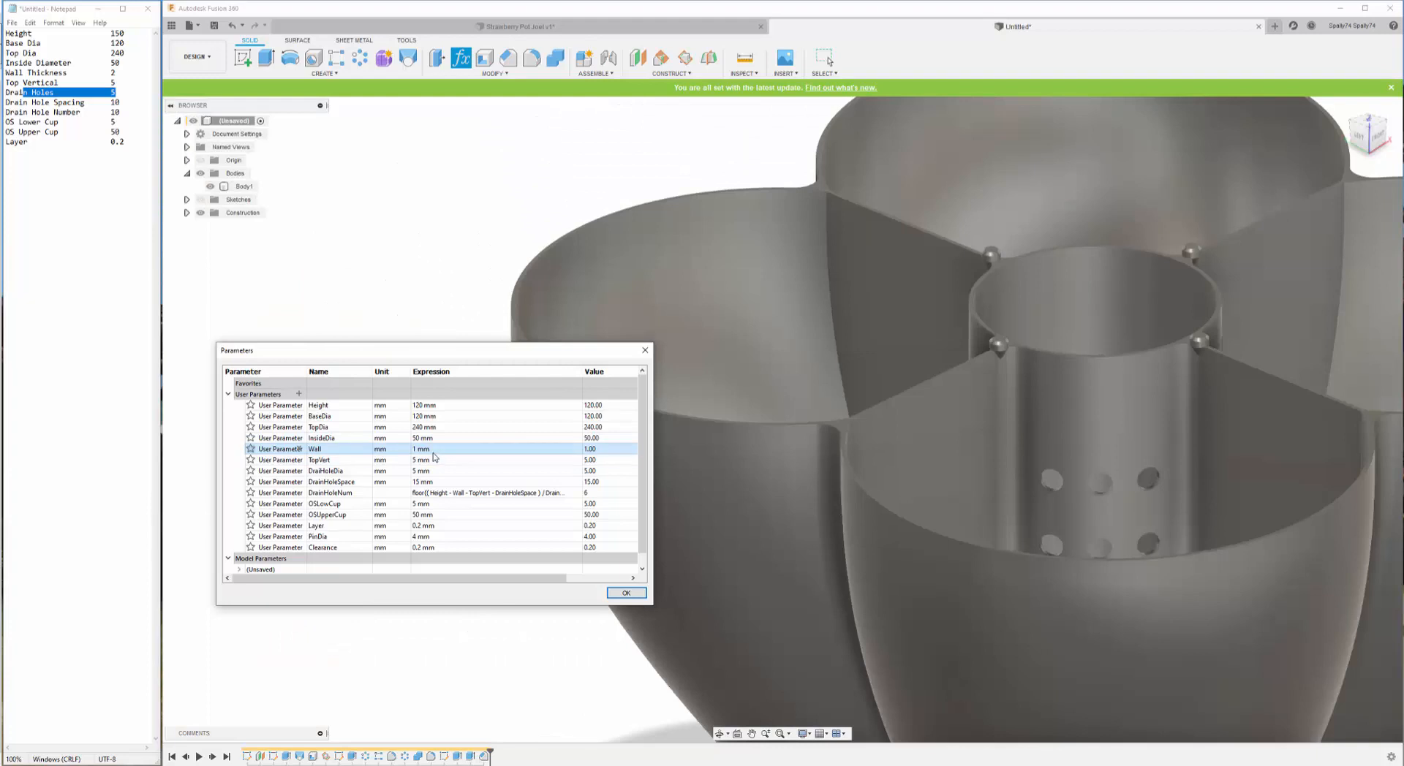
- Test the Wall user parameter at 5 mm and check how the stacking pins meet the rim
{"action": "left_click", "coordinate": [432, 452]}
{"action": "type", "text": "5"}
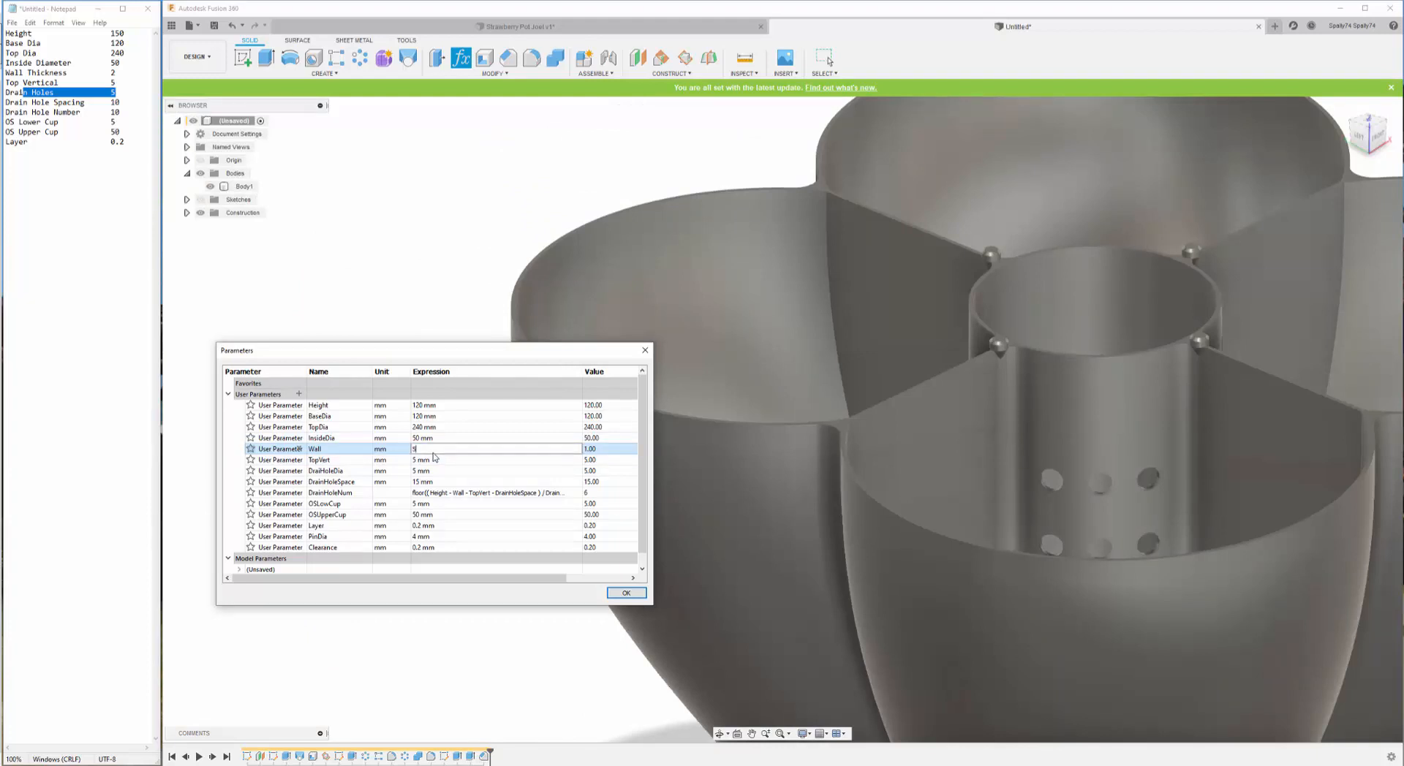
{"action": "key", "text": "Return"}
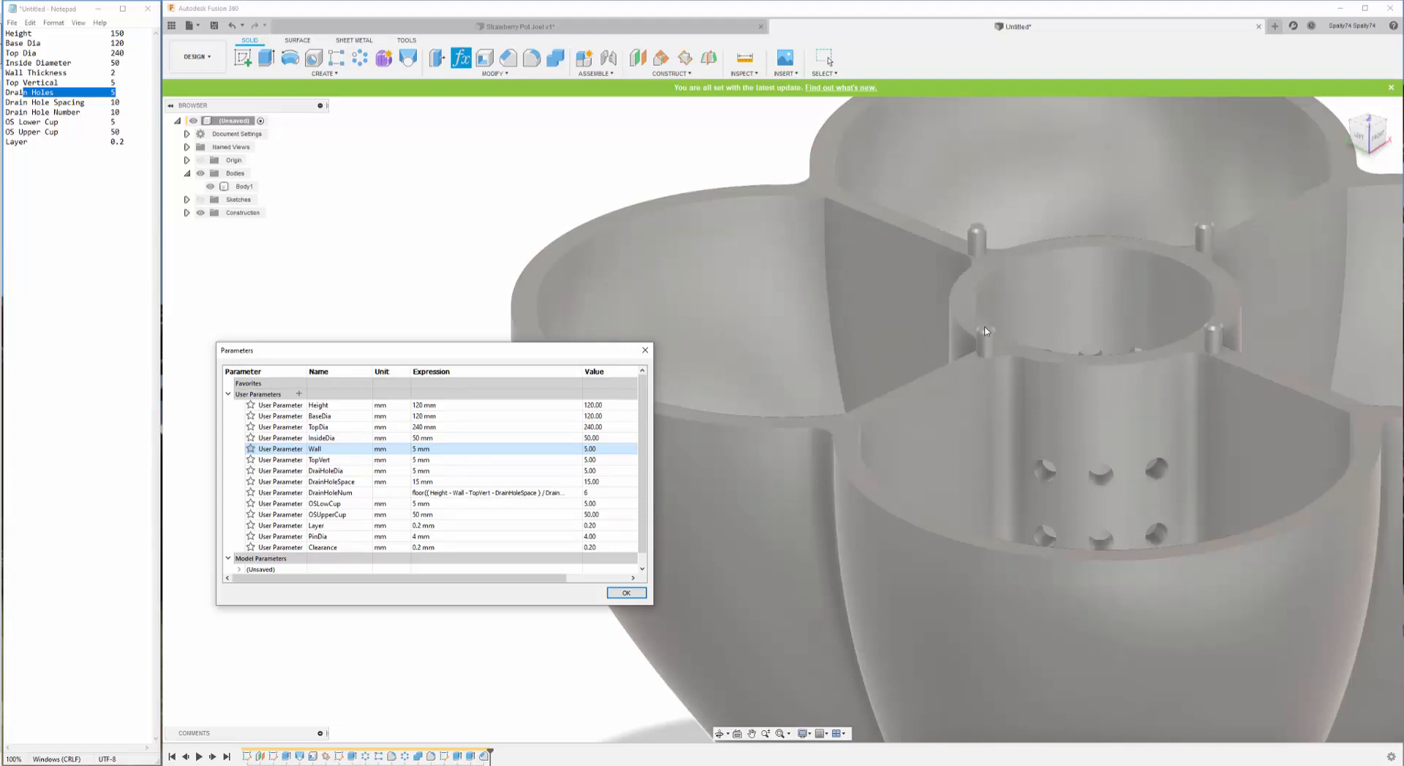
{"action": "scroll", "coordinate": [990, 362], "scroll_direction": "up", "scroll_amount": 3}
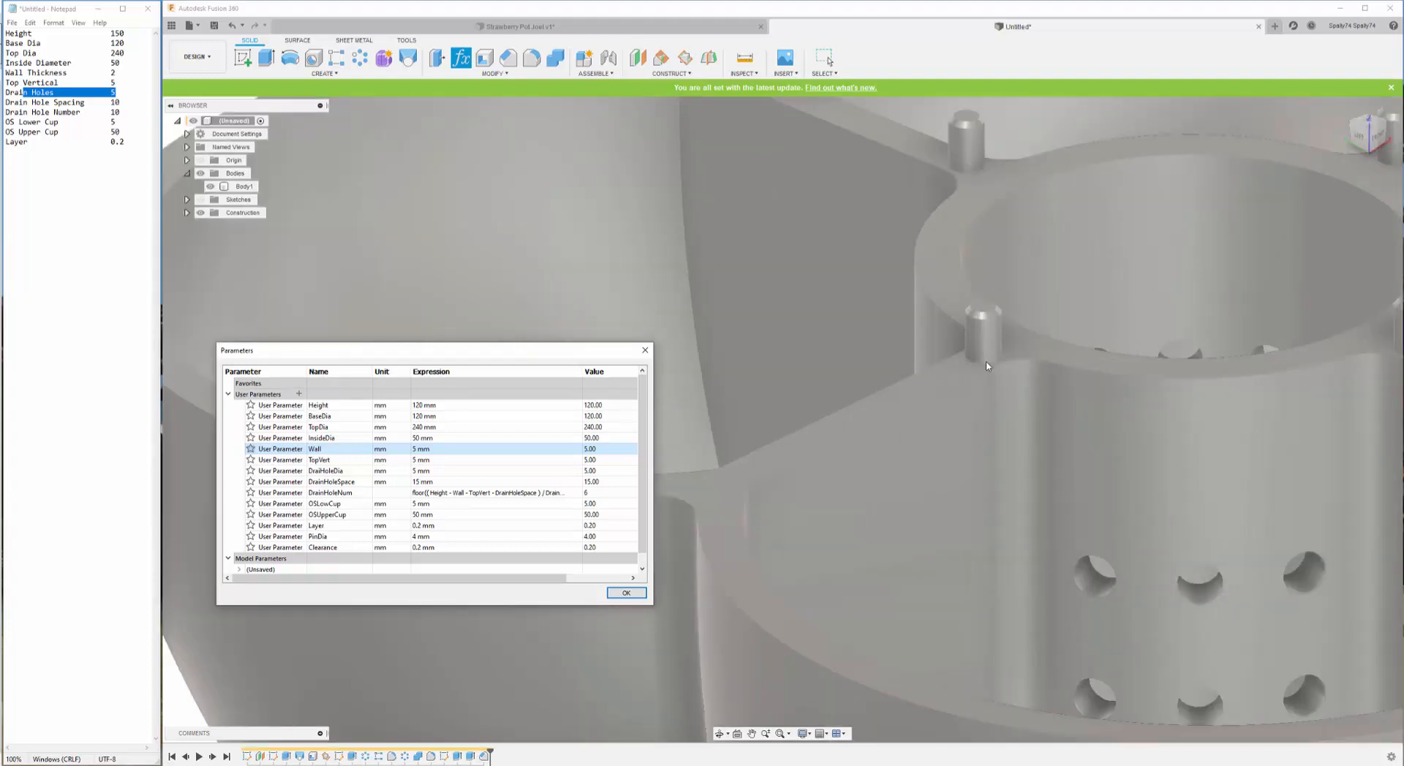
{"action": "scroll", "coordinate": [987, 365], "scroll_direction": "down", "scroll_amount": 5}
- Restore the Wall user parameter to 2 mm and close the parameter list
{"action": "left_click", "coordinate": [422, 450]}
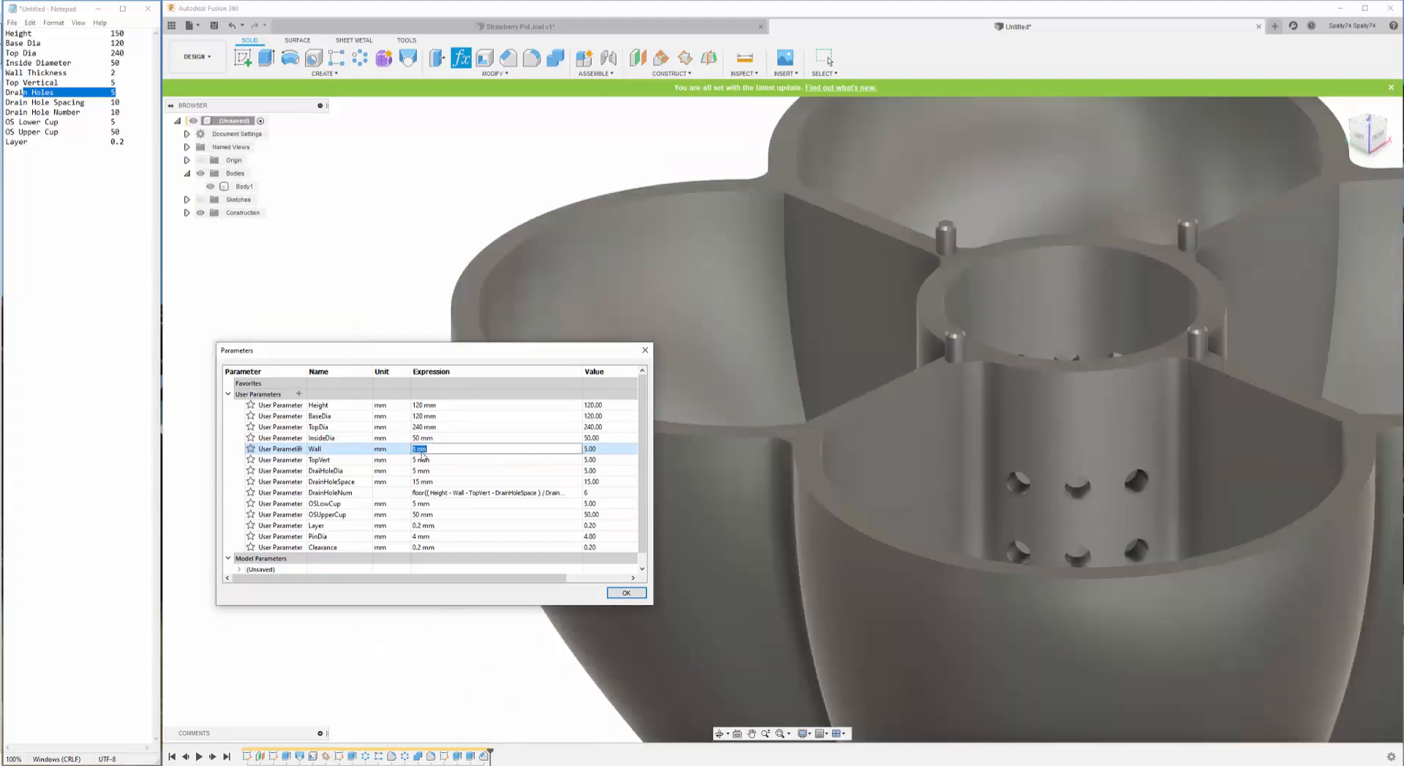
{"action": "type", "text": "2"}
{"action": "key", "text": "Return"}
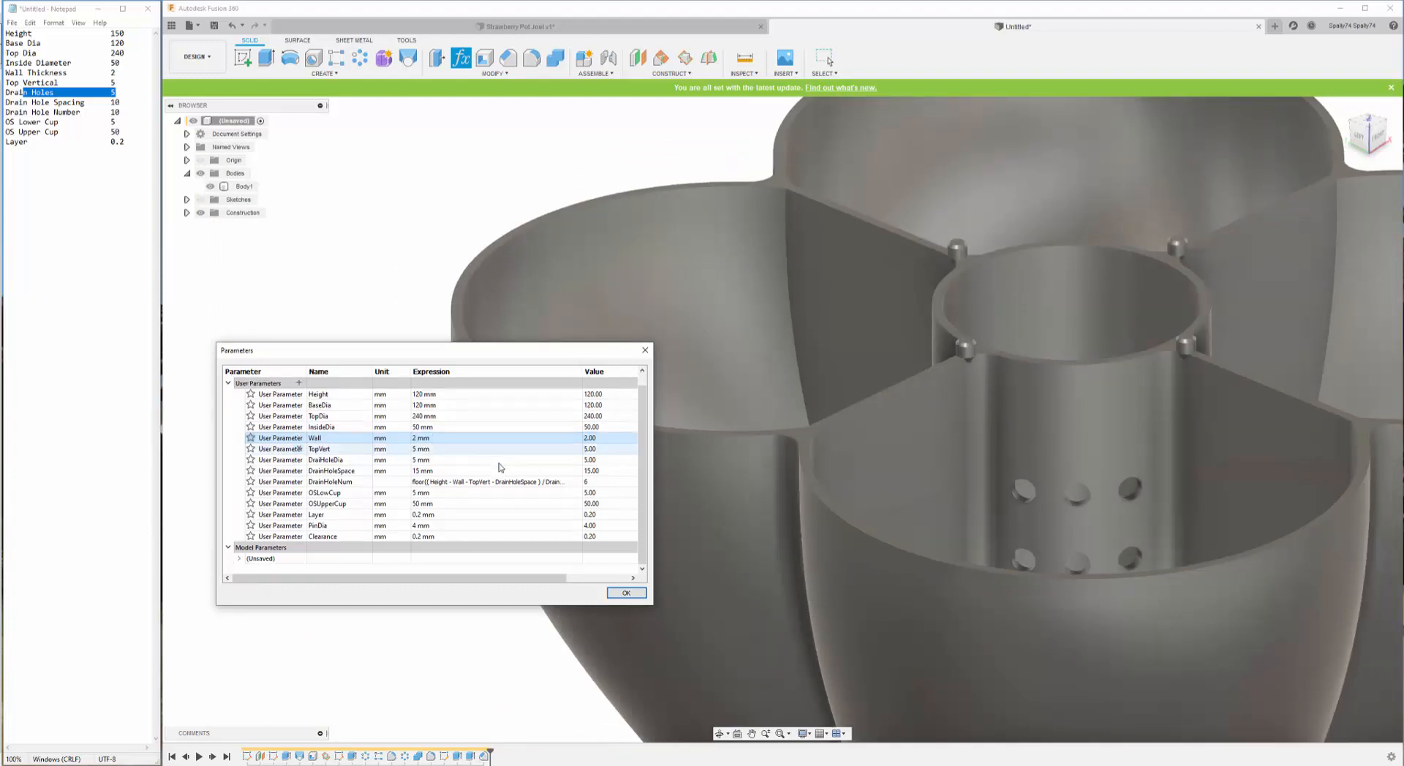
{"action": "left_click", "coordinate": [622, 596]}
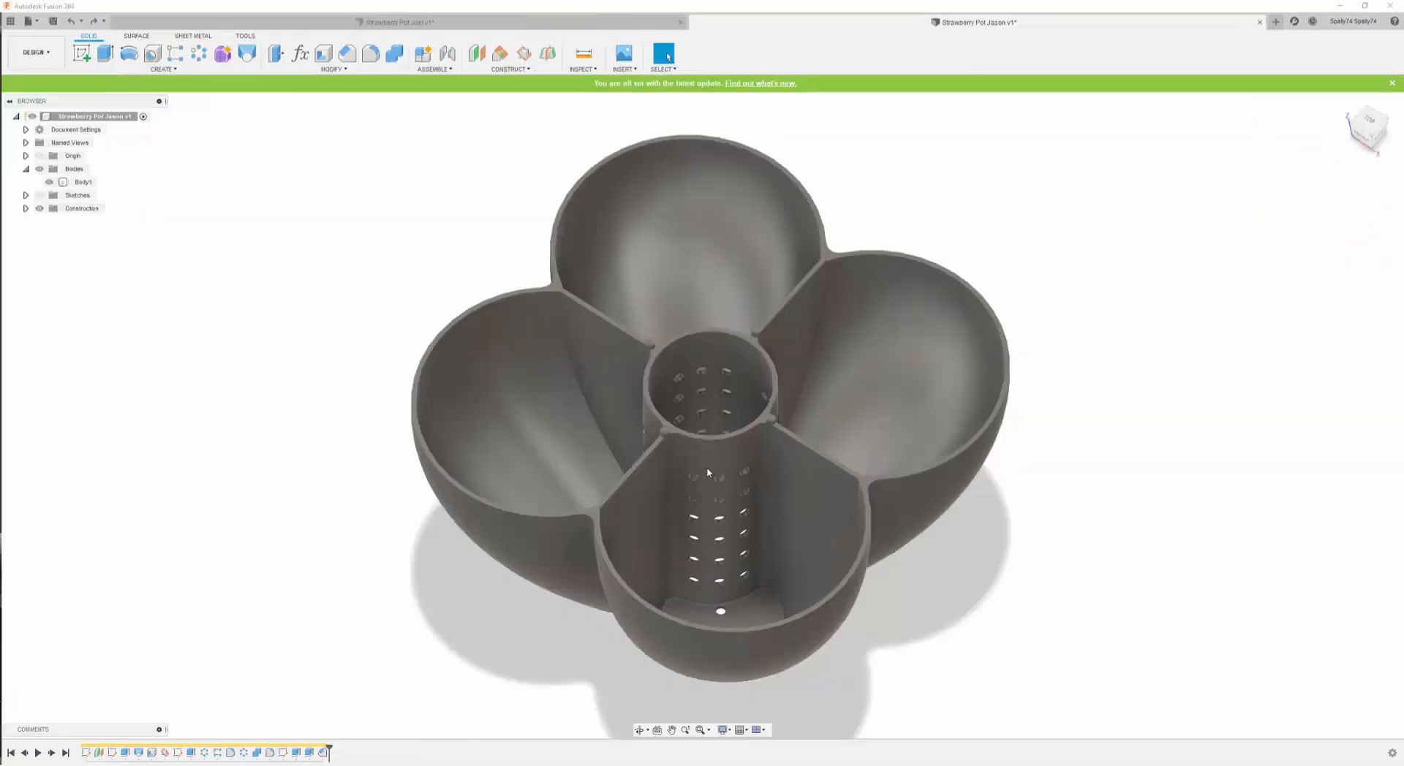
{"action": "scroll", "coordinate": [708, 473], "scroll_direction": "up", "scroll_amount": 3}
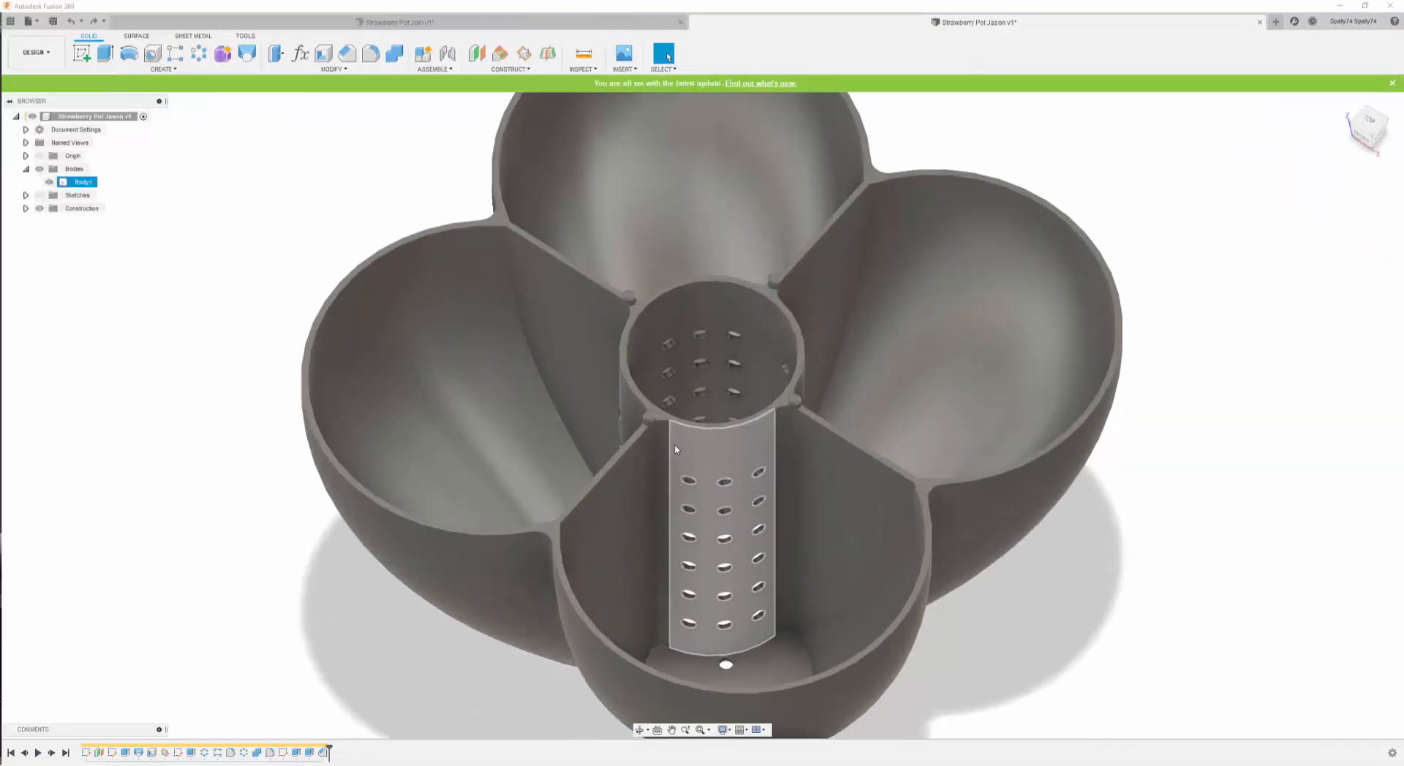
{"action": "scroll", "coordinate": [676, 450], "scroll_direction": "up", "scroll_amount": 1}
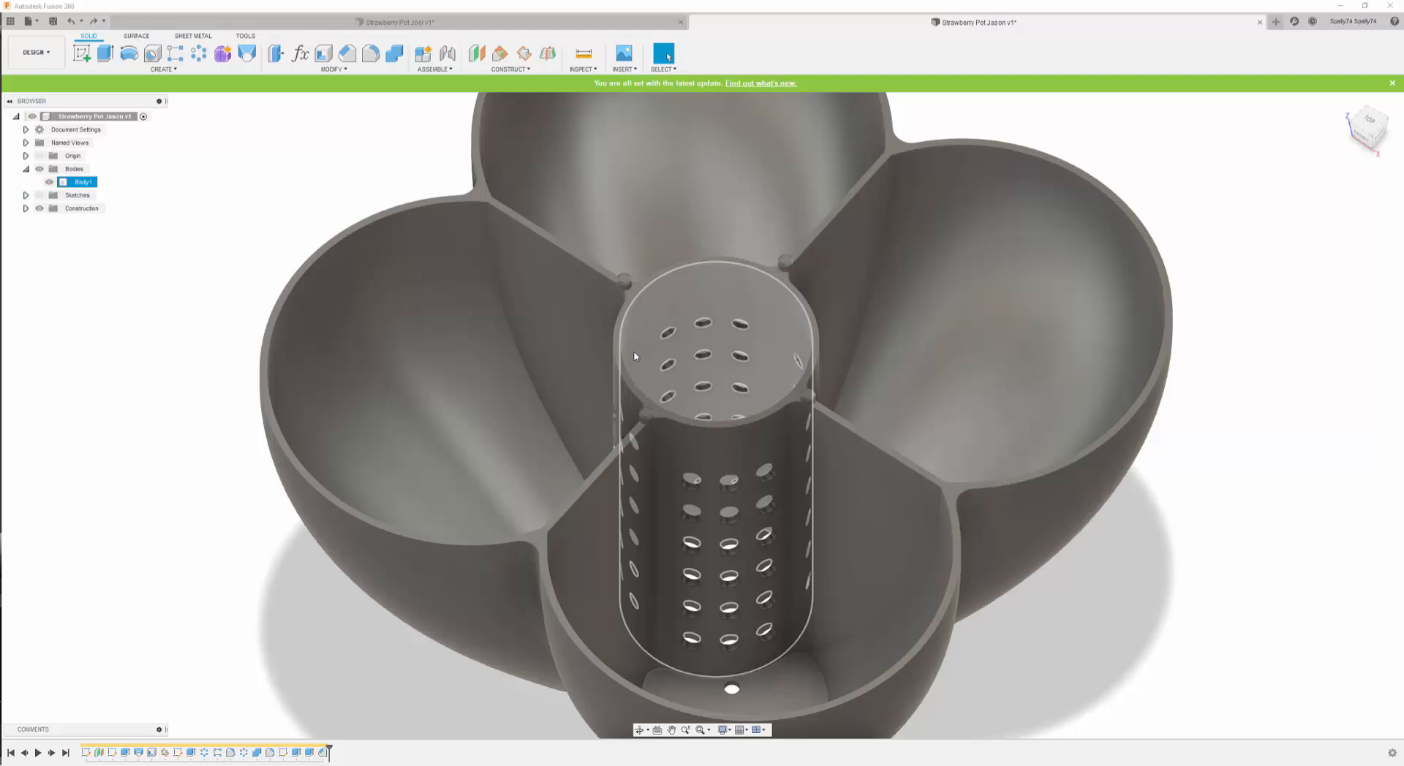
{"action": "scroll", "coordinate": [635, 356], "scroll_direction": "down", "scroll_amount": 2}
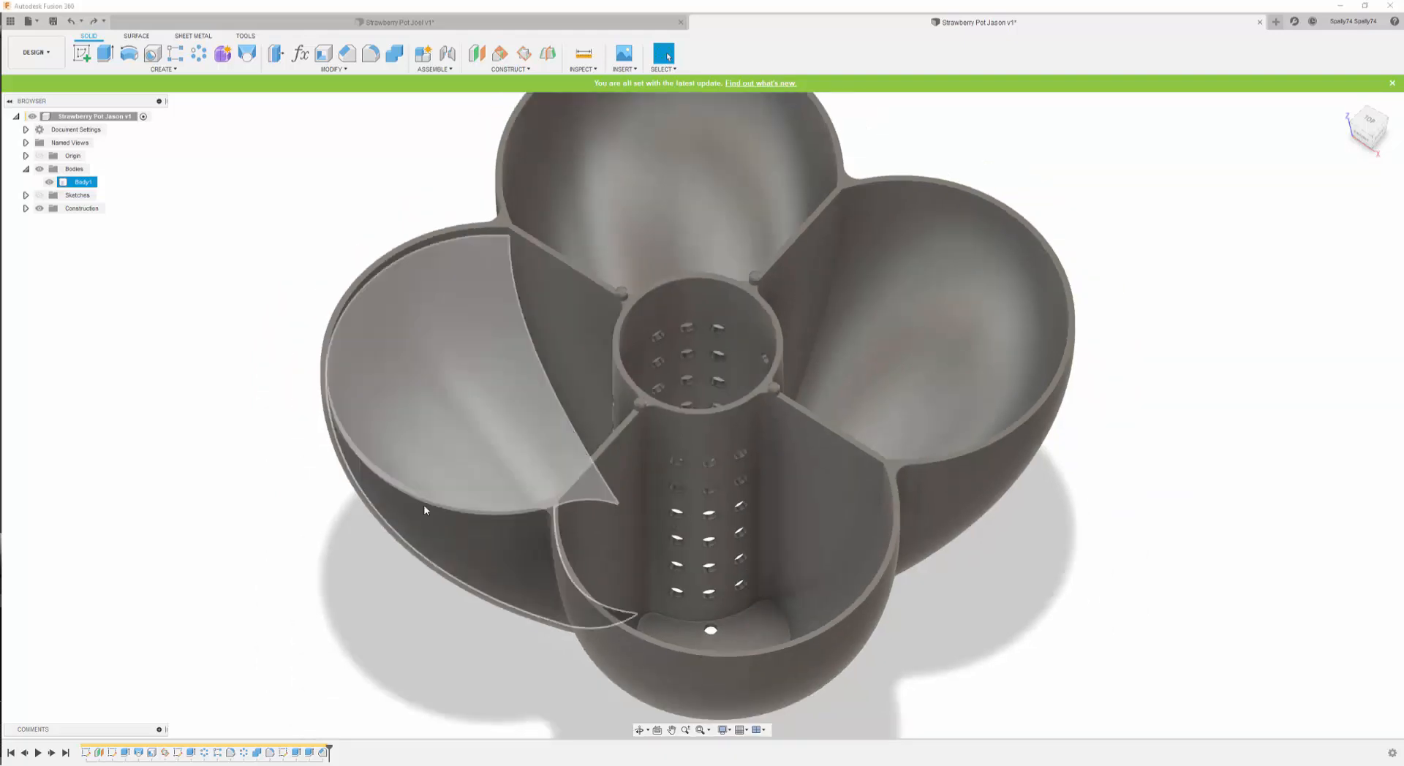
- Delete the stacking-pin chamfer, the pin and clearance-hole extrudes, and their sketch from the design history
{"action": "left_click", "coordinate": [324, 753]}
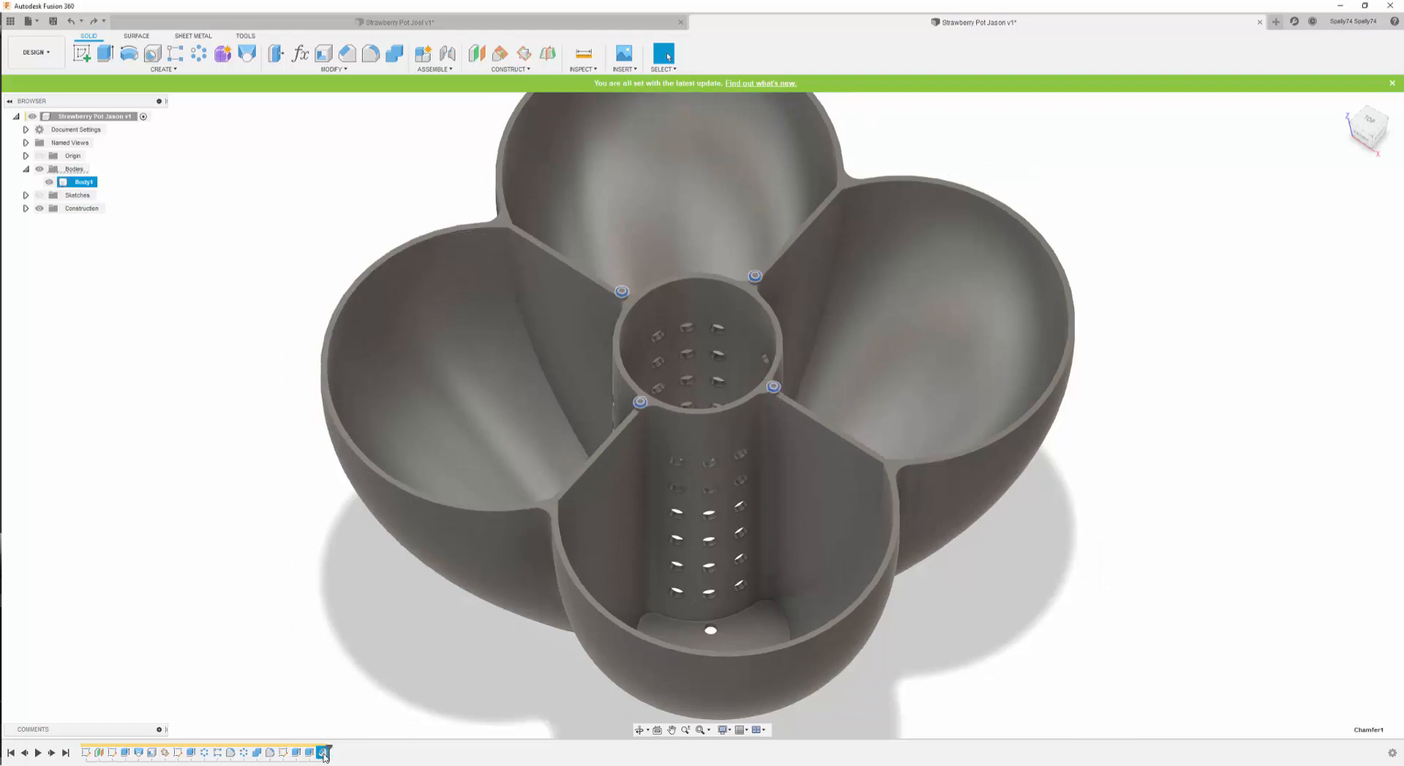
{"action": "key", "text": "Delete"}
{"action": "left_click", "coordinate": [309, 754]}
{"action": "key", "text": "Delete"}
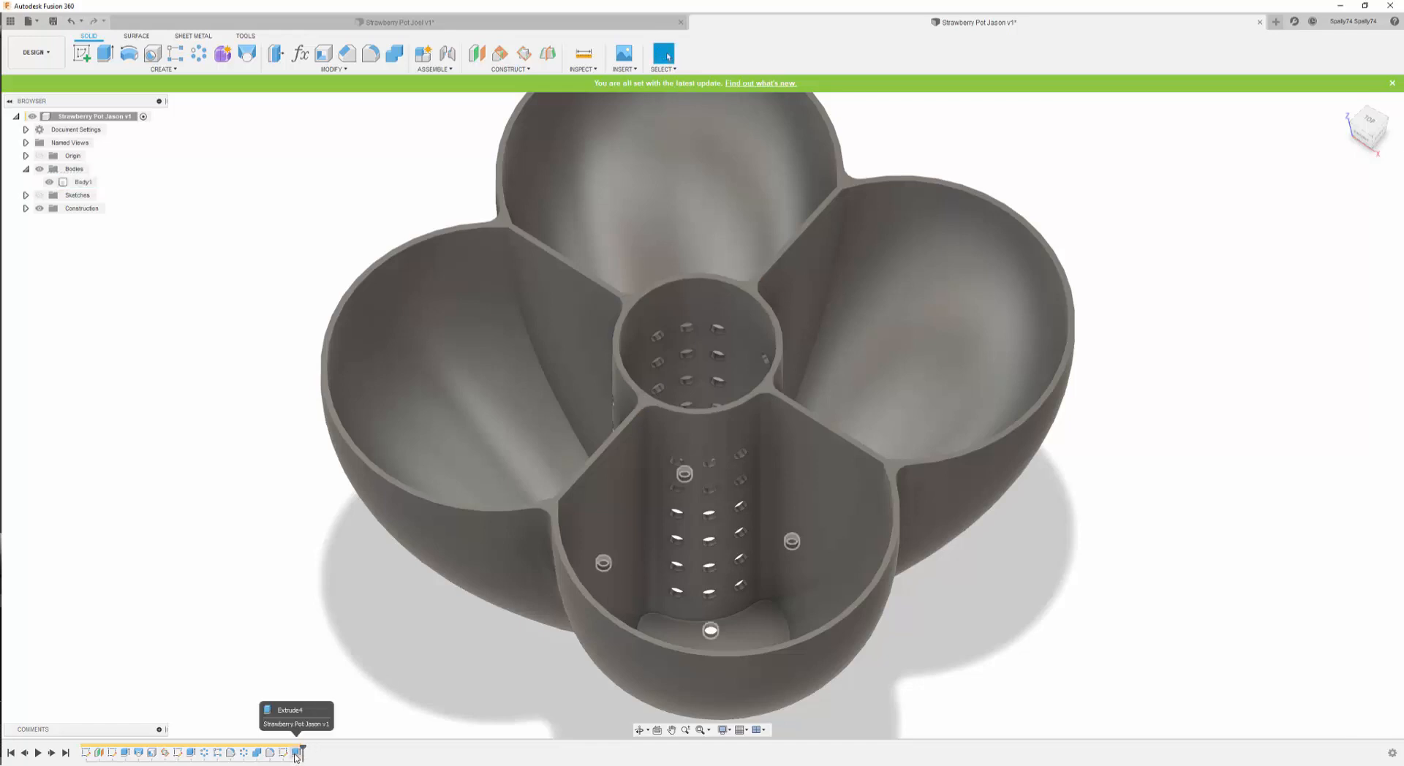
{"action": "left_click", "coordinate": [297, 753]}
{"action": "key", "text": "Delete"}
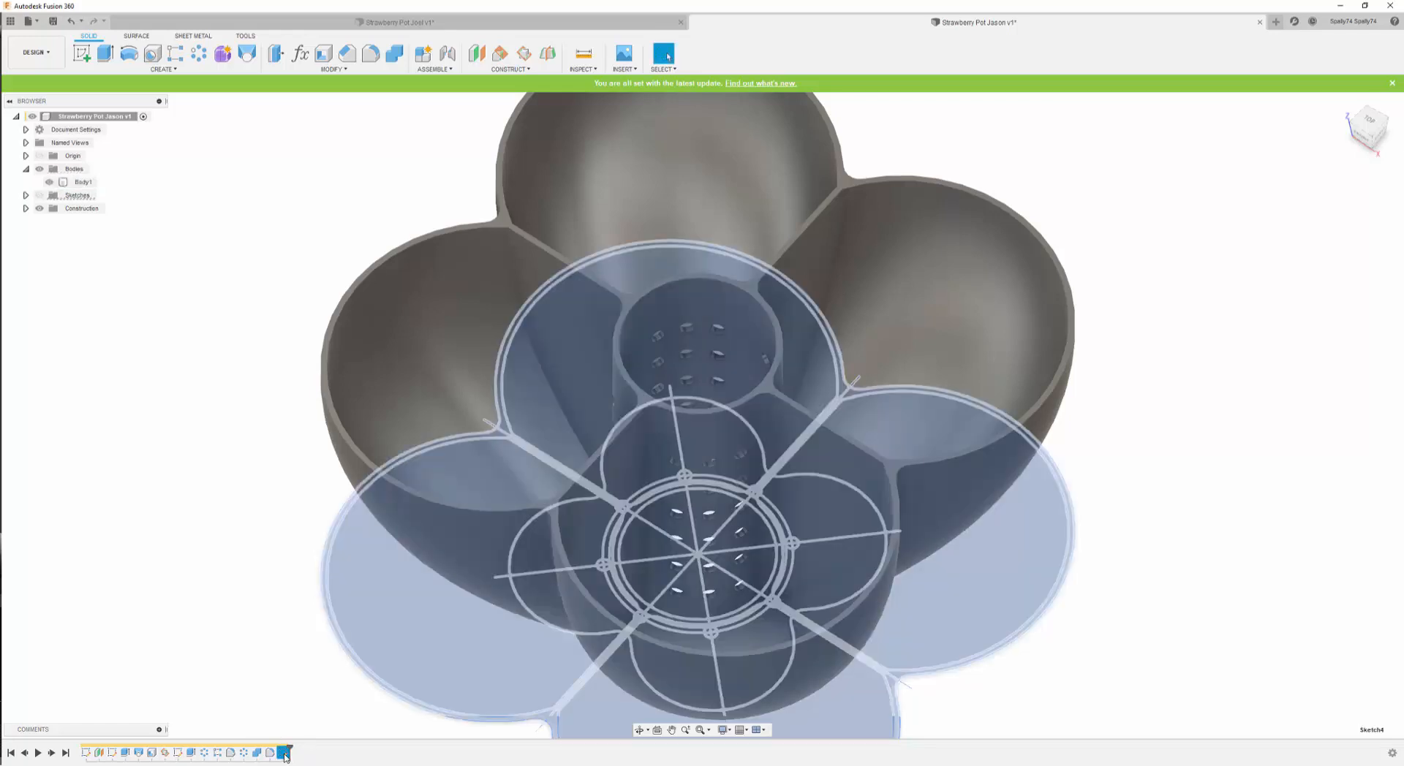
{"action": "left_click", "coordinate": [283, 753]}
{"action": "key", "text": "Delete"}
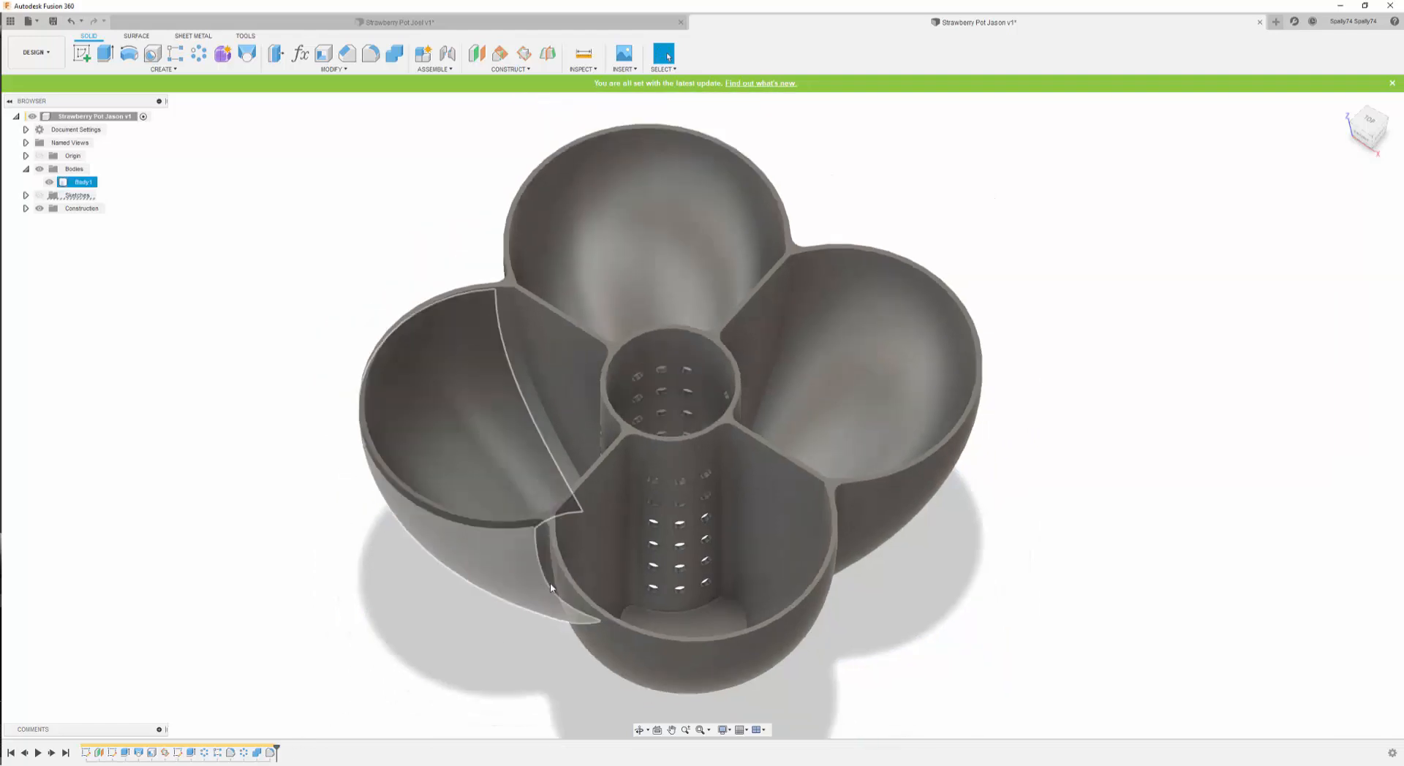
- Start a new sketch on the pot's top rim face and project the whole face's outline into it
{"action": "scroll", "coordinate": [702, 408], "scroll_direction": "up", "scroll_amount": 8}
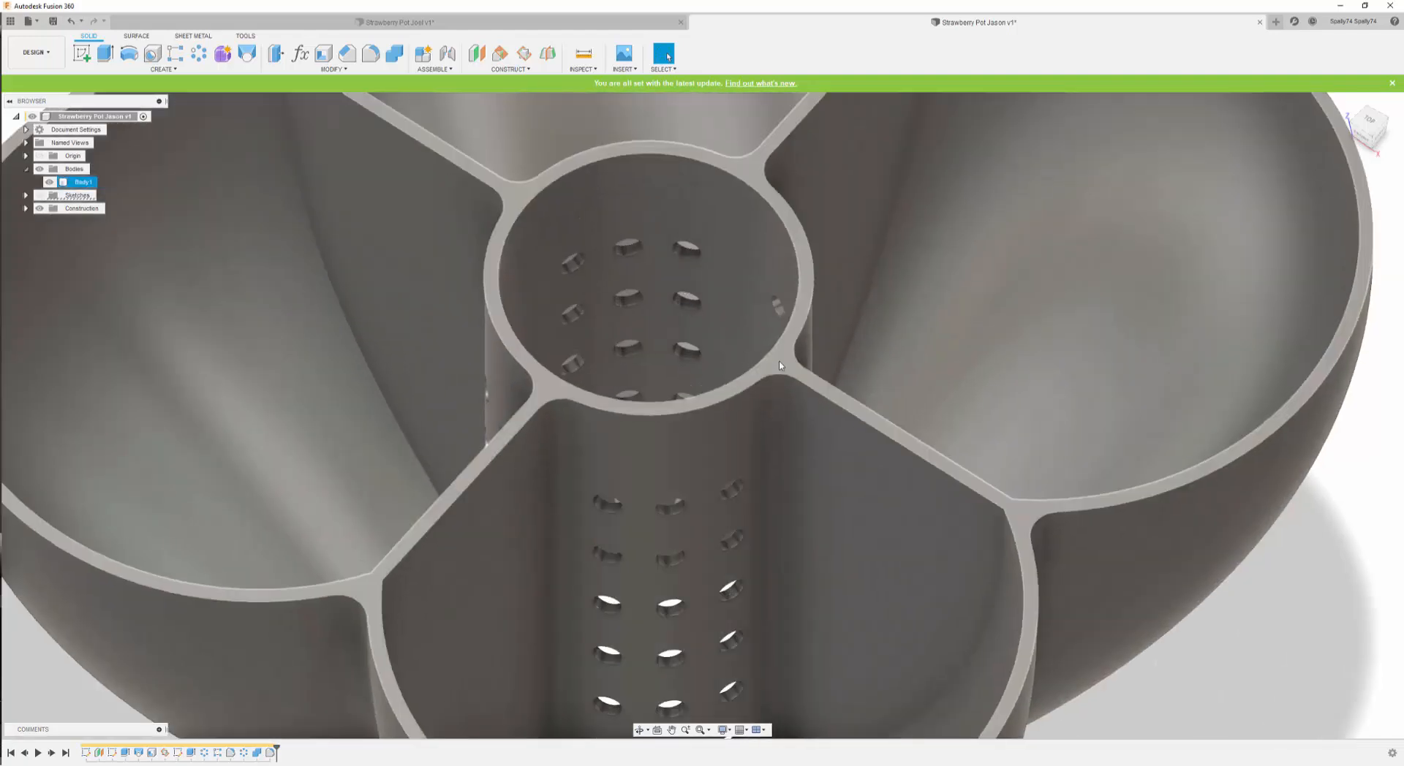
{"action": "left_click", "coordinate": [780, 365]}
{"action": "right_click", "coordinate": [780, 365]}
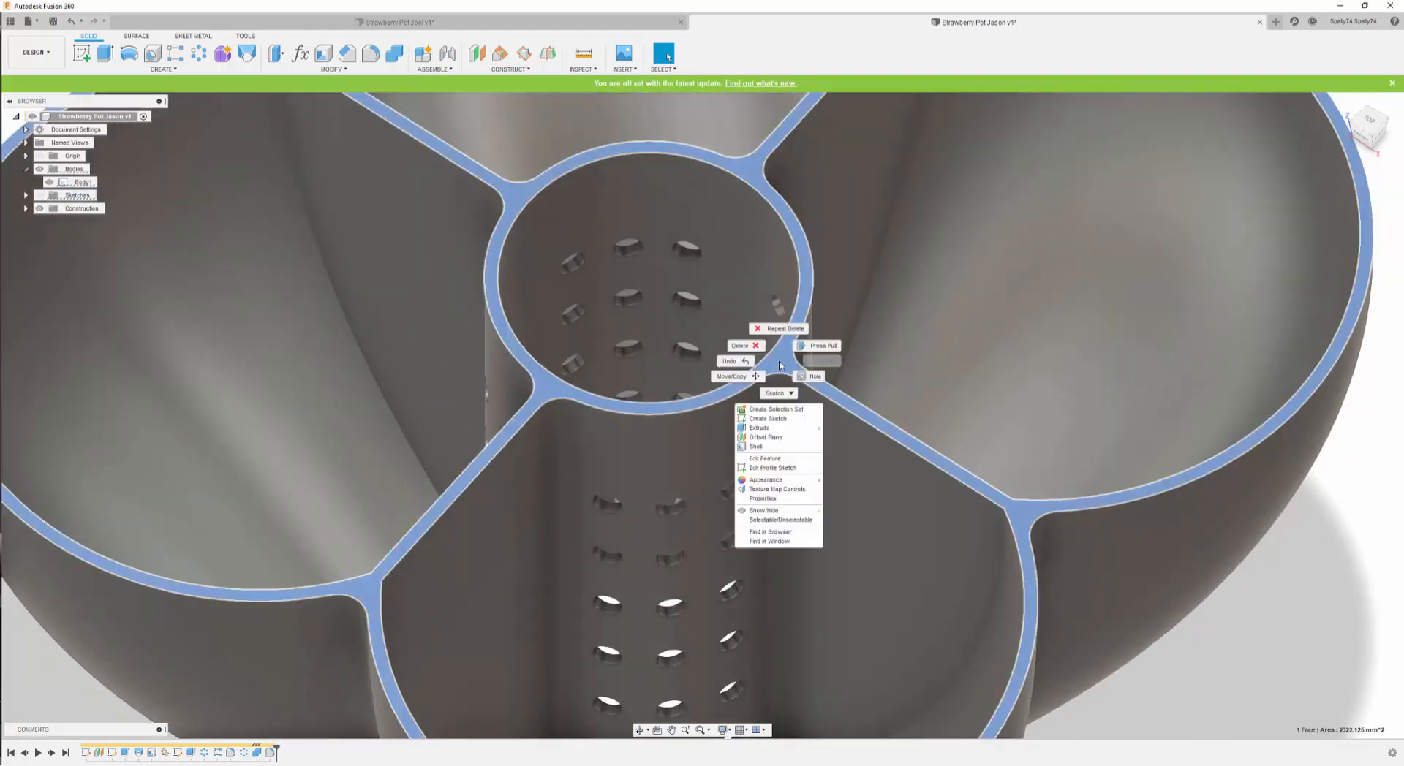
{"action": "left_click", "coordinate": [764, 421]}
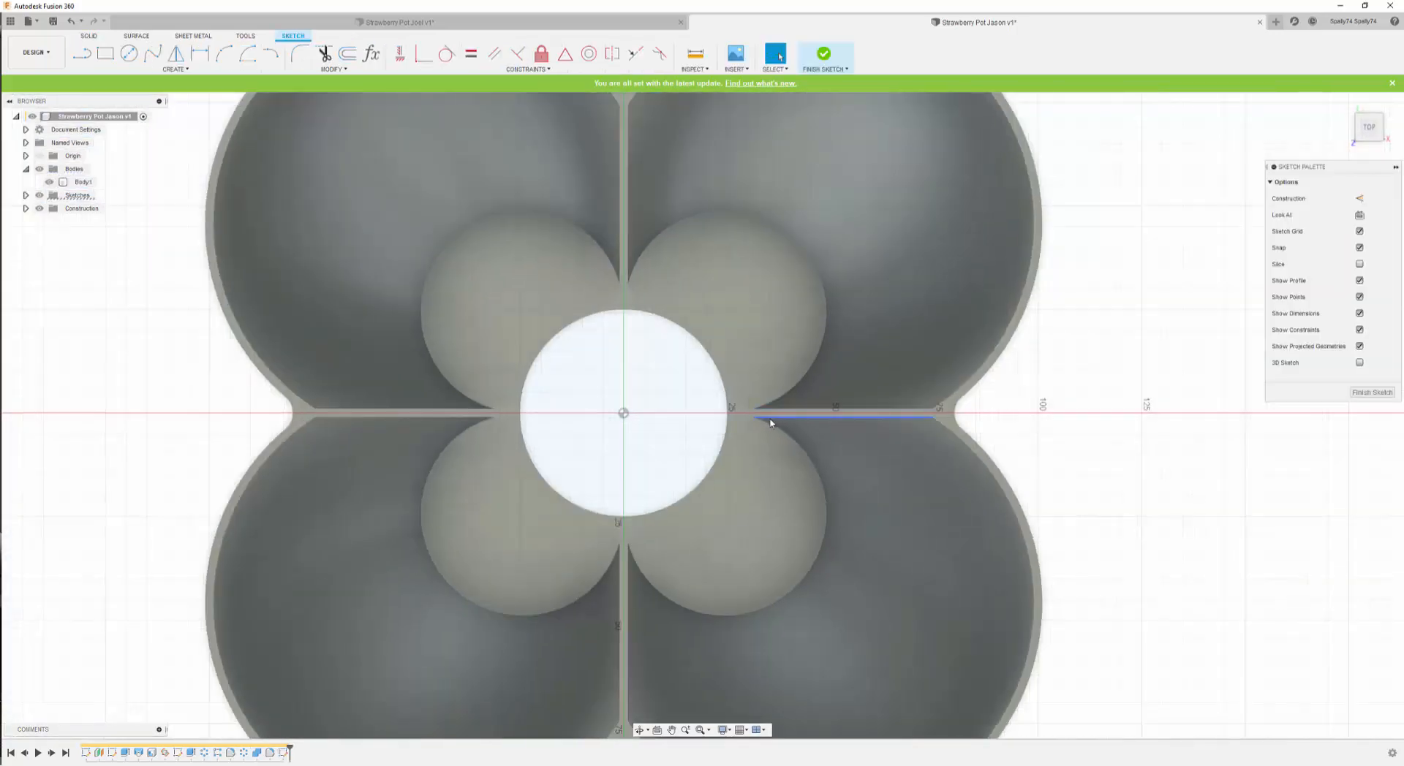
{"action": "key", "text": "p"}
{"action": "left_click", "coordinate": [740, 415]}
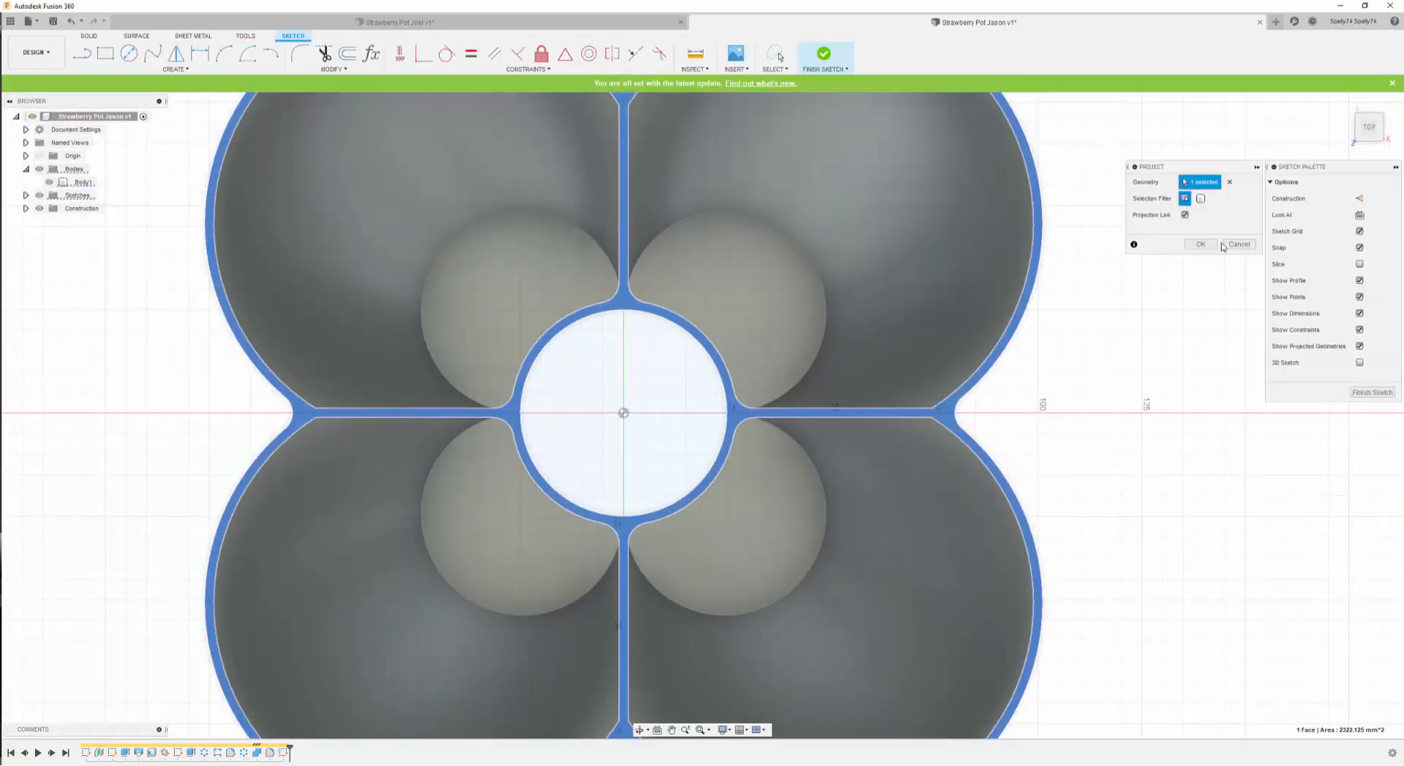
{"action": "left_click", "coordinate": [1208, 244]}
- Hide the pot body and view the projected rim sketch straight on
{"action": "middle_click_drag", "start_coordinate": [764, 578], "coordinate": [613, 378], "text": "shift"}
{"action": "scroll", "coordinate": [613, 379], "scroll_direction": "up", "scroll_amount": 3}
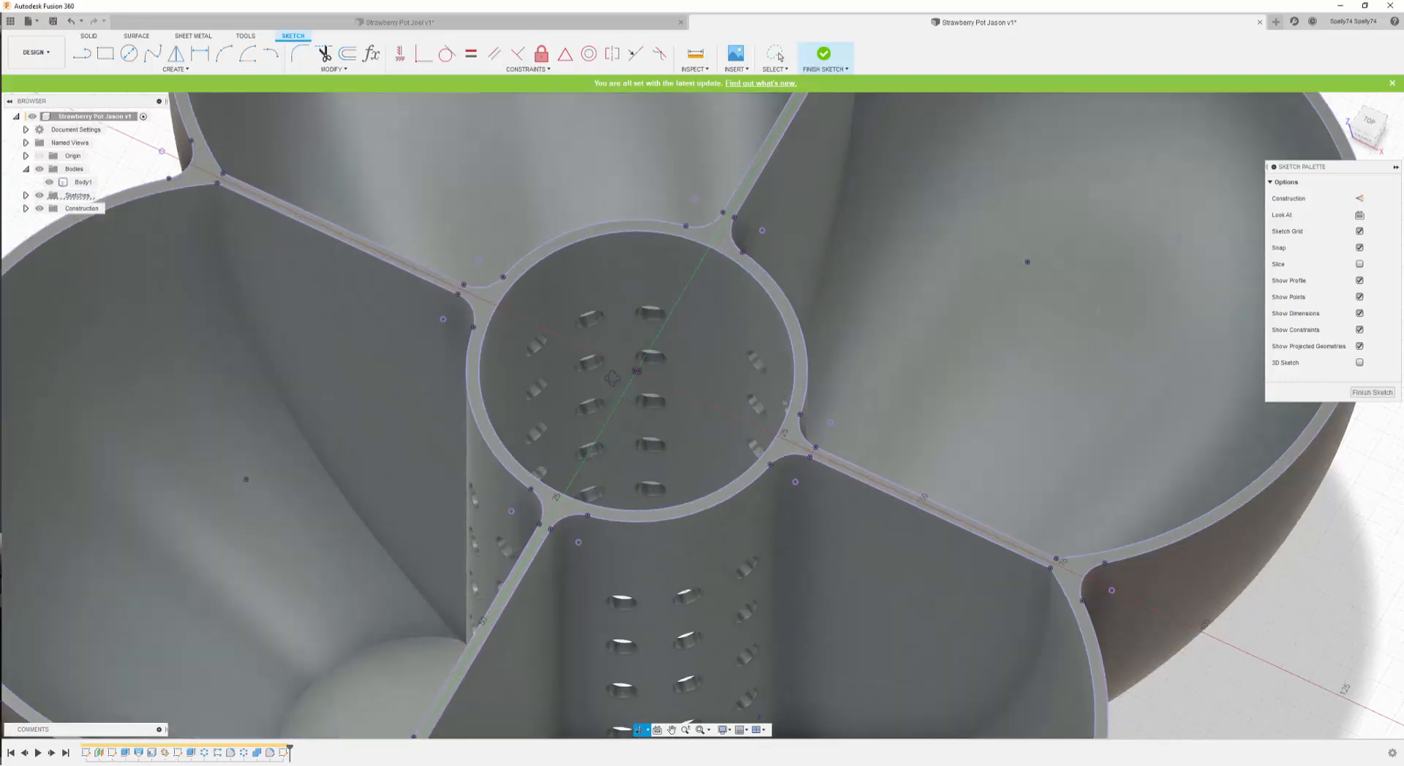
{"action": "scroll", "coordinate": [613, 378], "scroll_direction": "up", "scroll_amount": 2}
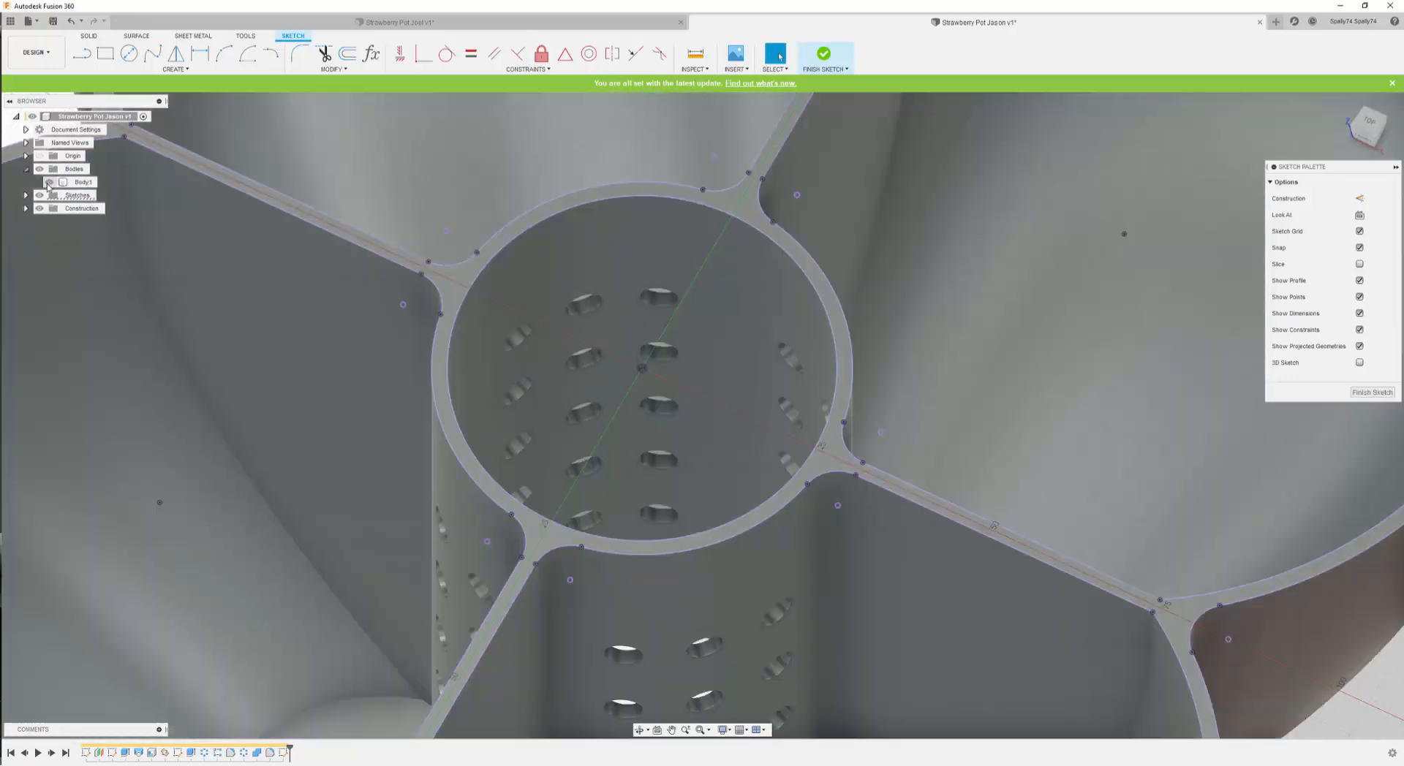
{"action": "left_click", "coordinate": [48, 182]}
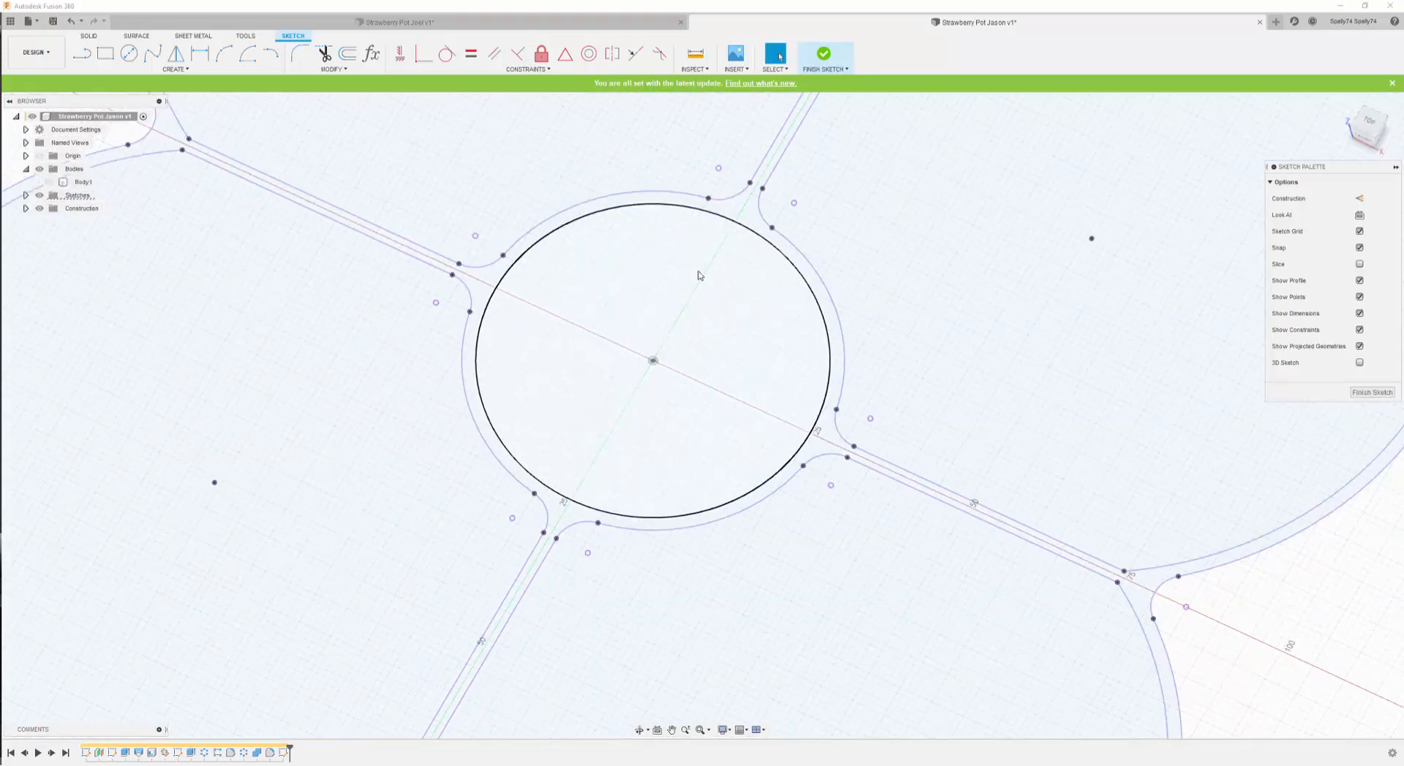
{"action": "left_click", "coordinate": [1359, 215]}
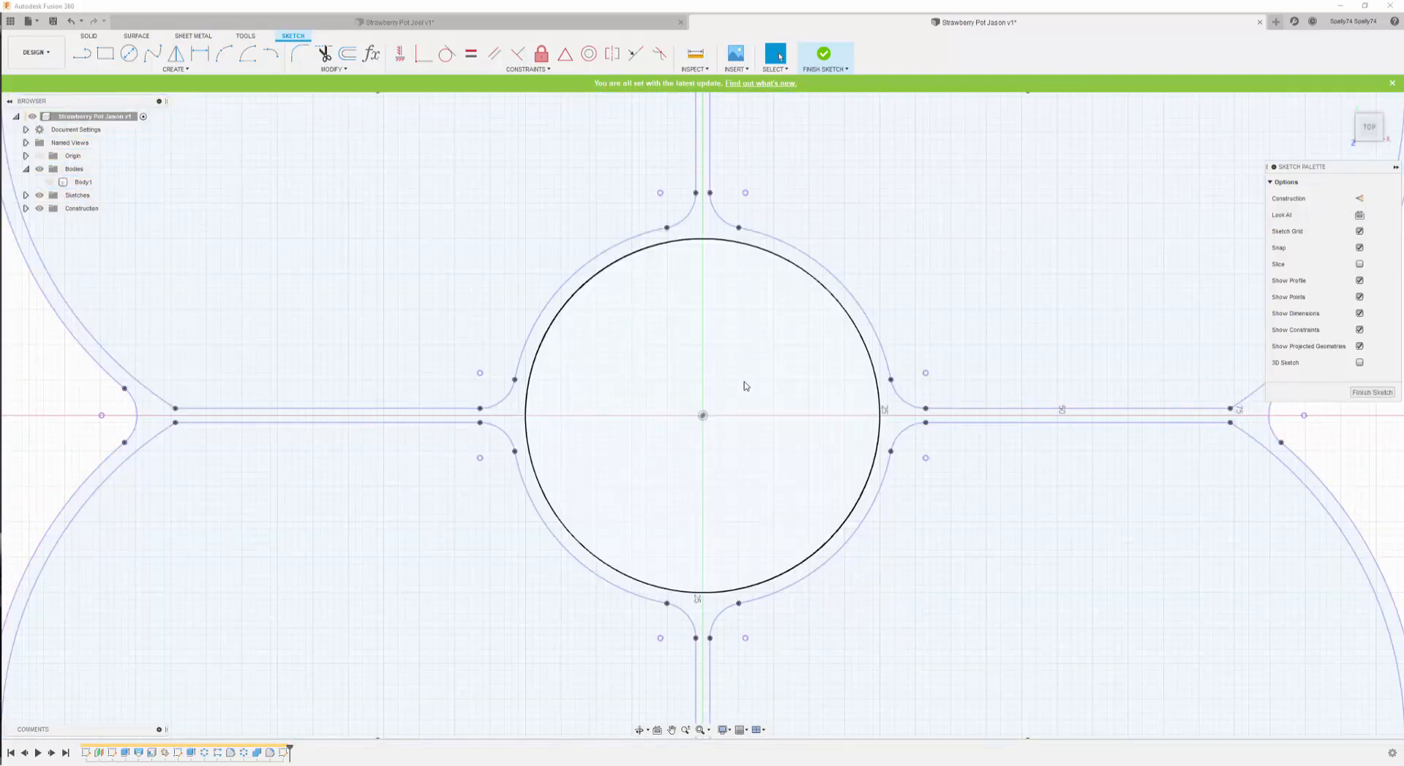
- Draw two concentric circles about 2.5 mm apart at the origin inside the tube opening, the inner about 41.6 mm in diameter
{"action": "scroll", "coordinate": [744, 385], "scroll_direction": "up", "scroll_amount": 1}
{"action": "key", "text": "c"}
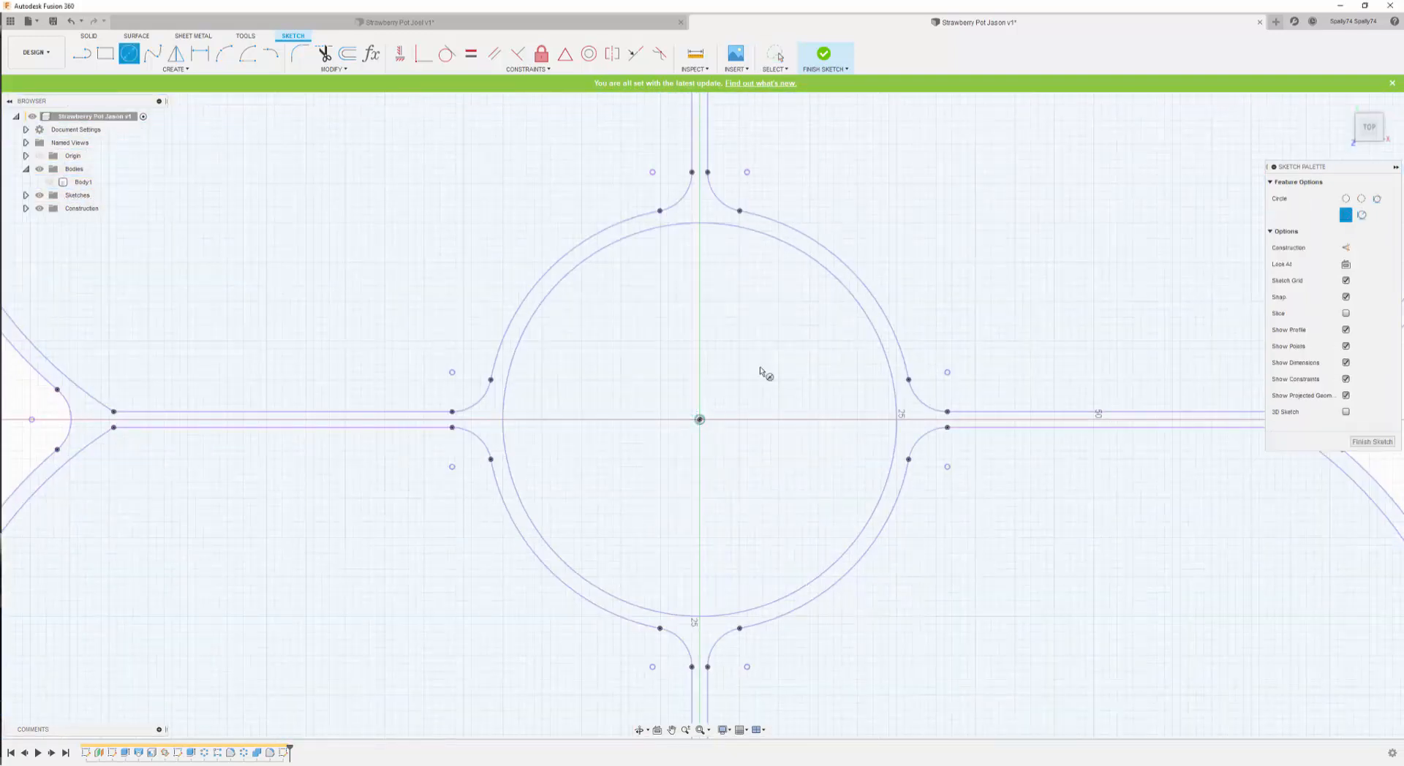
{"action": "left_click", "coordinate": [699, 419]}
{"action": "left_click", "coordinate": [836, 332]}
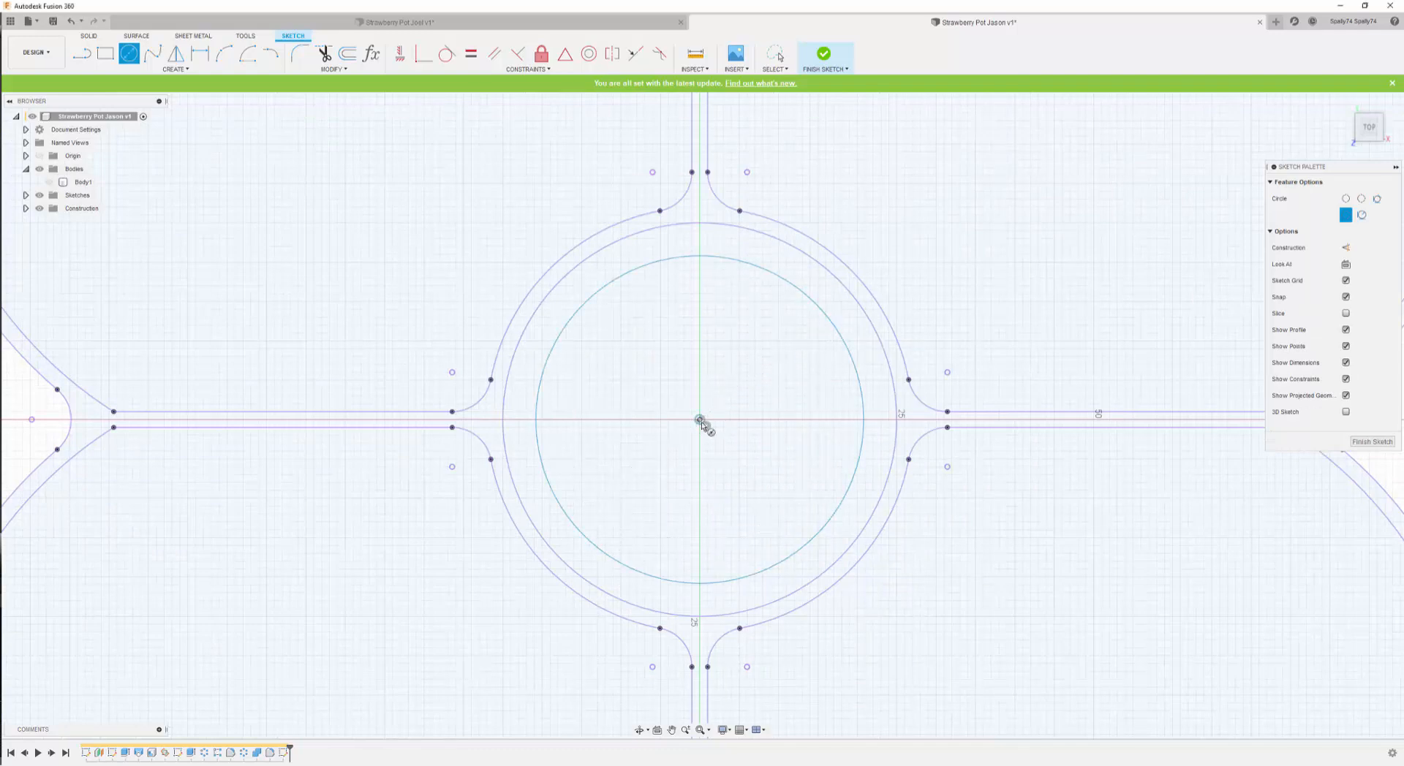
{"action": "left_click", "coordinate": [700, 420]}
{"action": "left_click", "coordinate": [882, 401]}
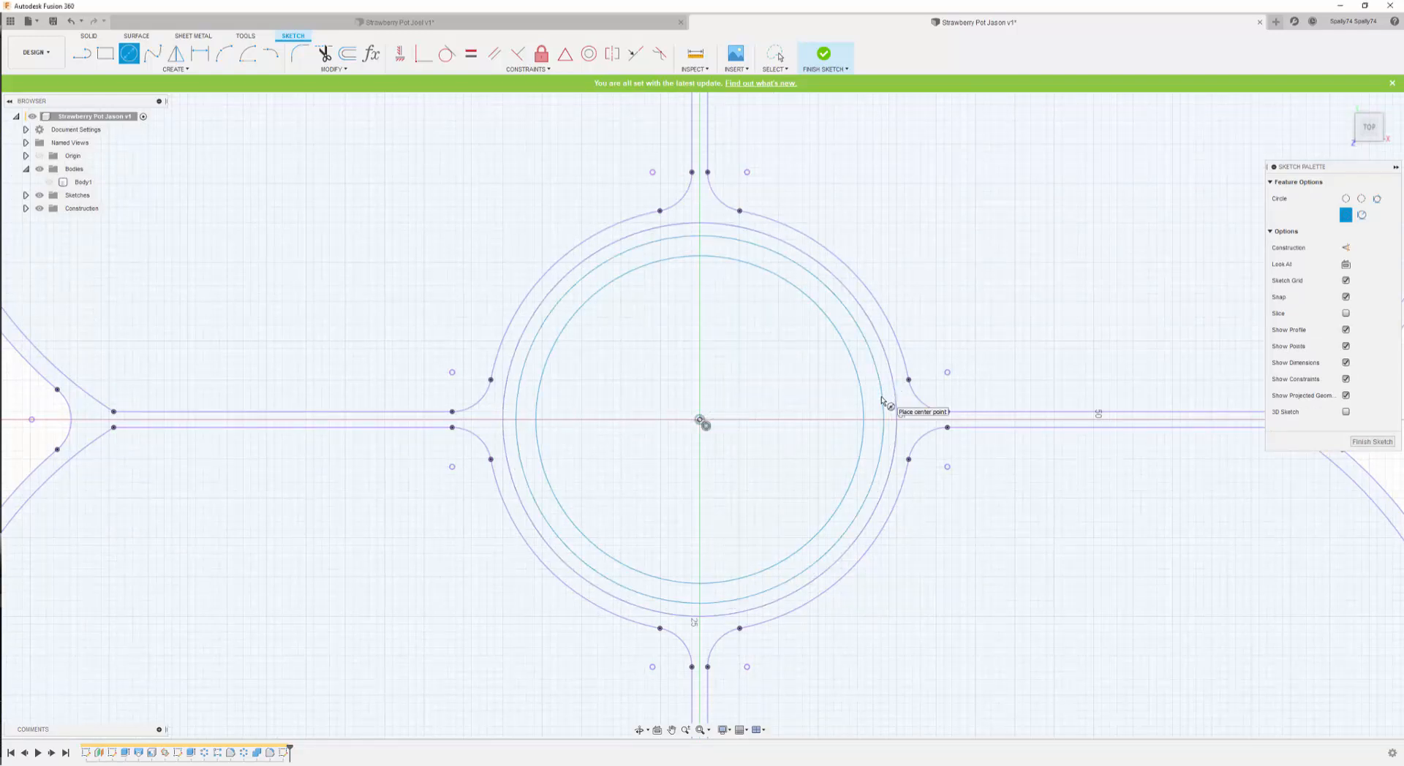
{"action": "scroll", "coordinate": [882, 401], "scroll_direction": "up", "scroll_amount": 4}
{"action": "scroll", "coordinate": [861, 410], "scroll_direction": "down", "scroll_amount": 1}
{"action": "key", "text": "Escape"}
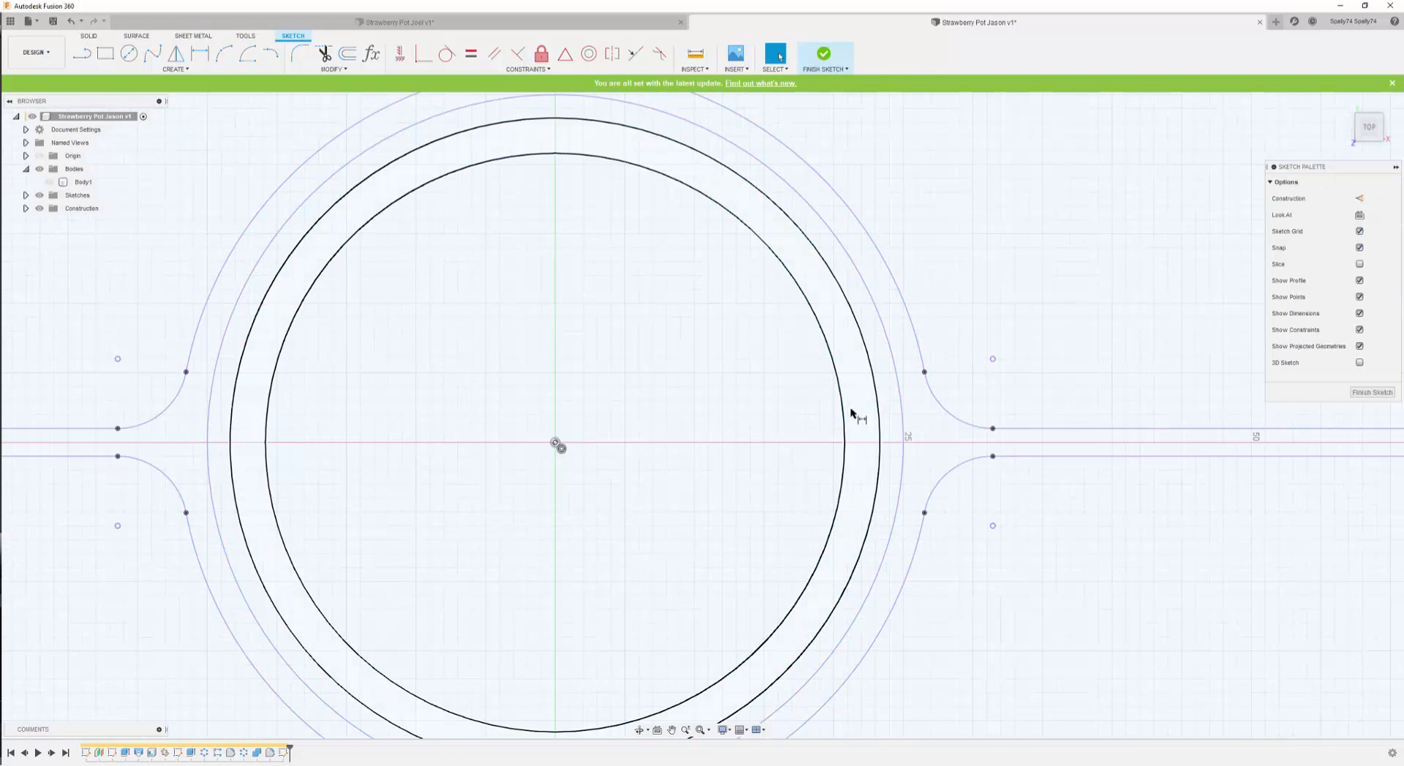
- Dimension the gap between the two new concentric circles to 2 mm
{"action": "key", "text": "d"}
{"action": "left_click", "coordinate": [844, 407]}
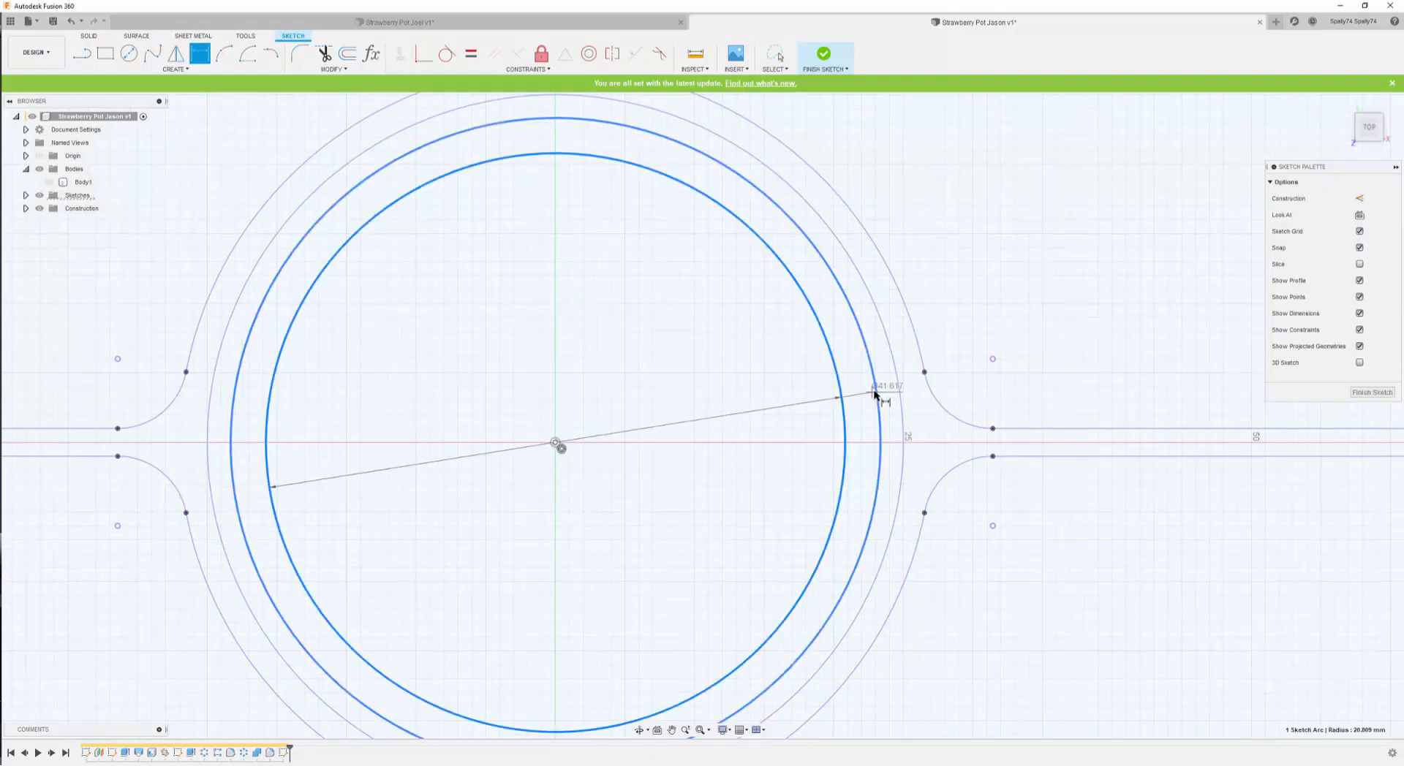
{"action": "left_click", "coordinate": [876, 396]}
{"action": "left_click", "coordinate": [820, 410]}
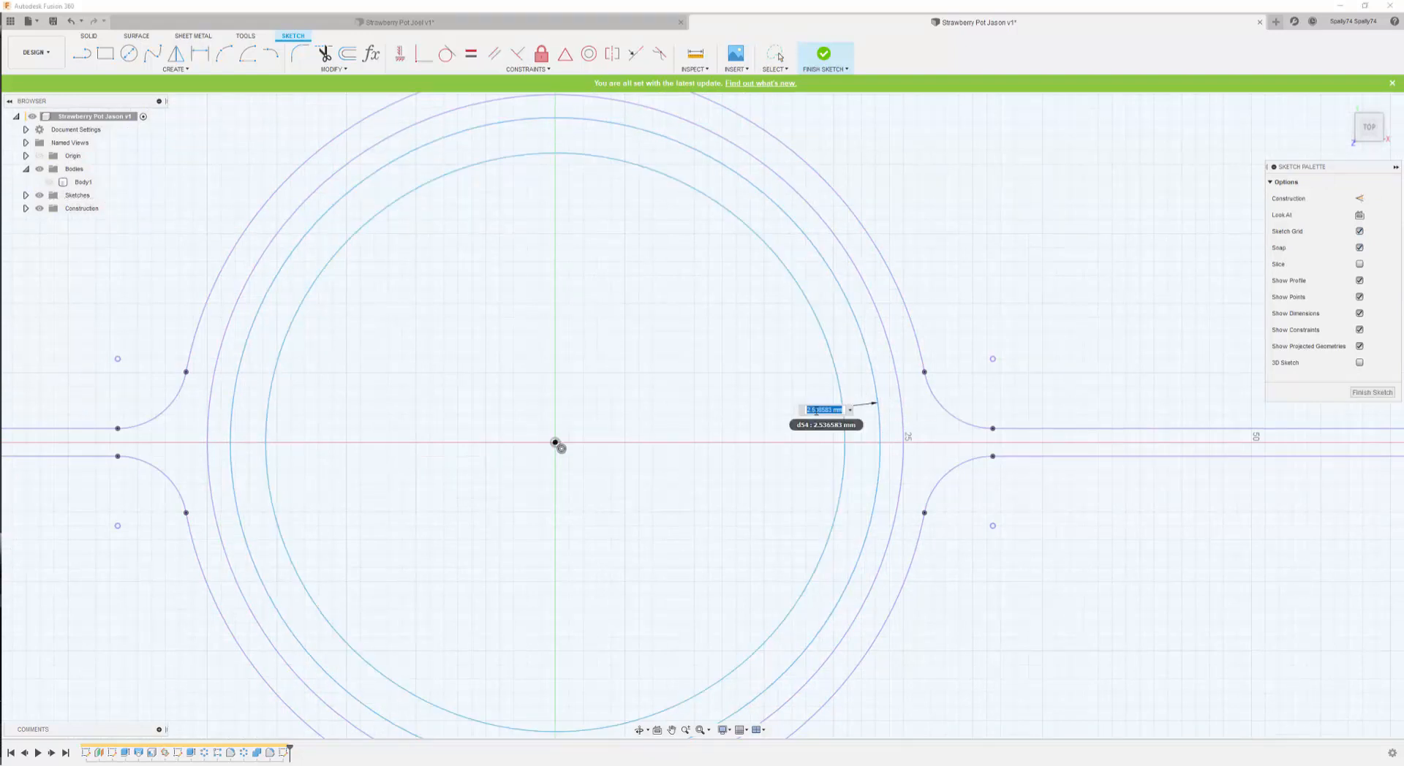
{"action": "type", "text": "2"}
{"action": "key", "text": "Return"}
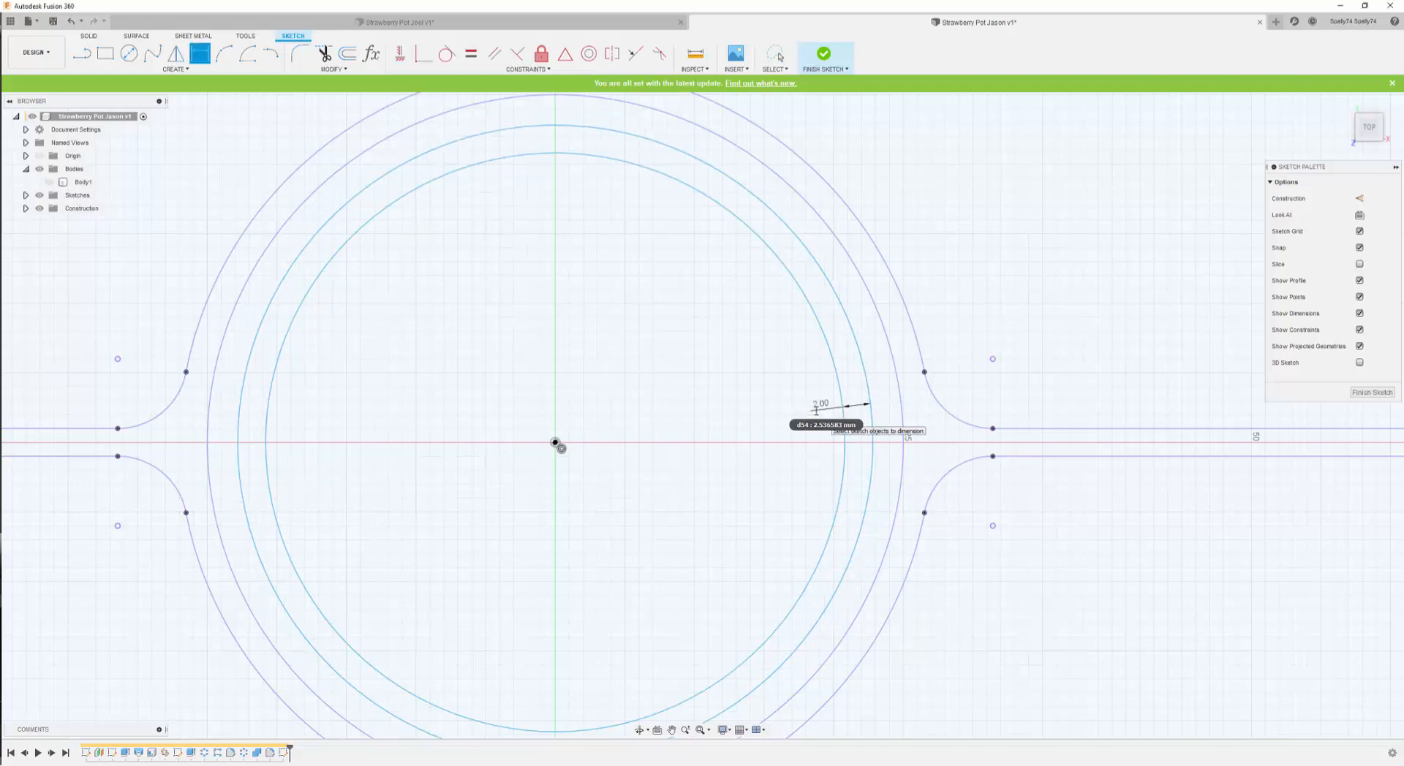
- Dimension the gap between the outer new circle and the projected tube opening with the clearance user parameter
{"action": "scroll", "coordinate": [837, 414], "scroll_direction": "up", "scroll_amount": 3}
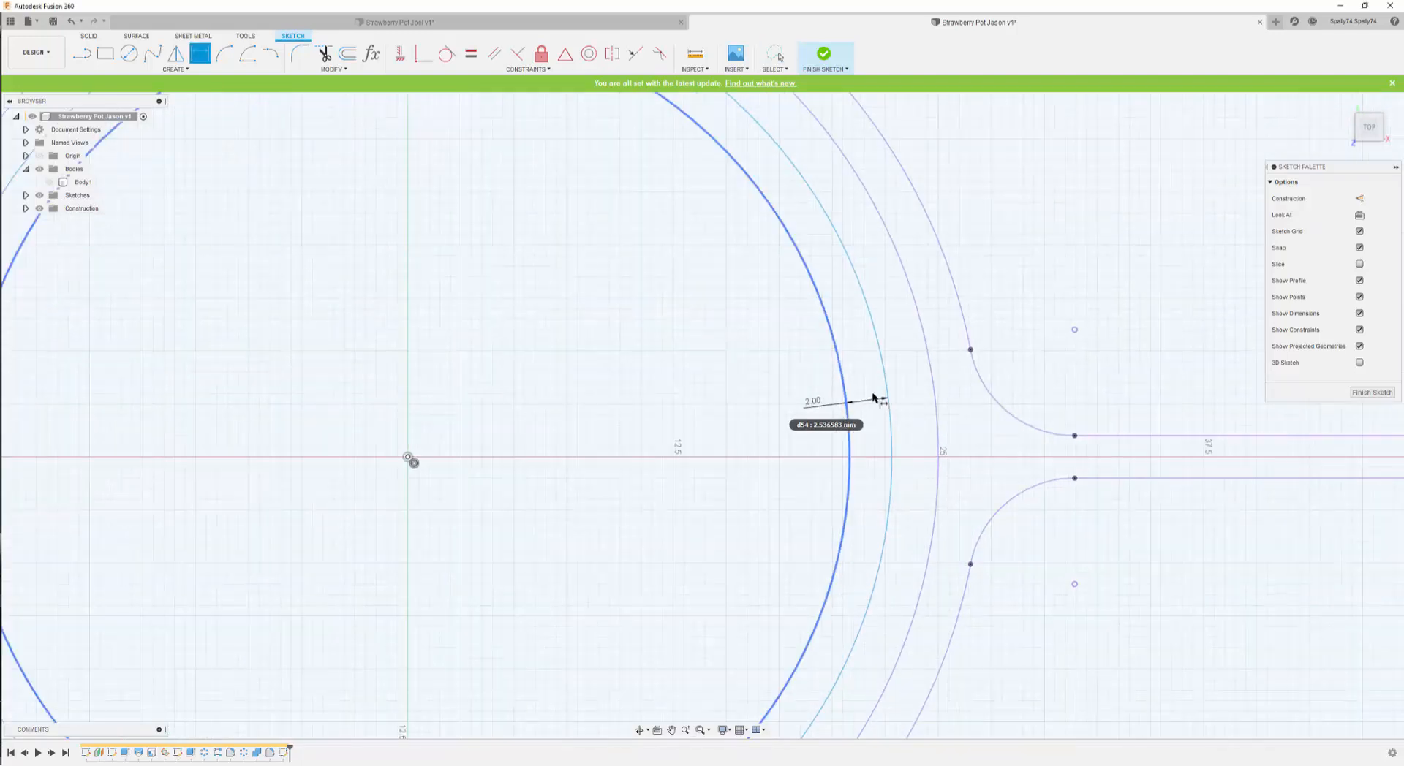
{"action": "left_click", "coordinate": [882, 354]}
{"action": "left_click", "coordinate": [923, 340]}
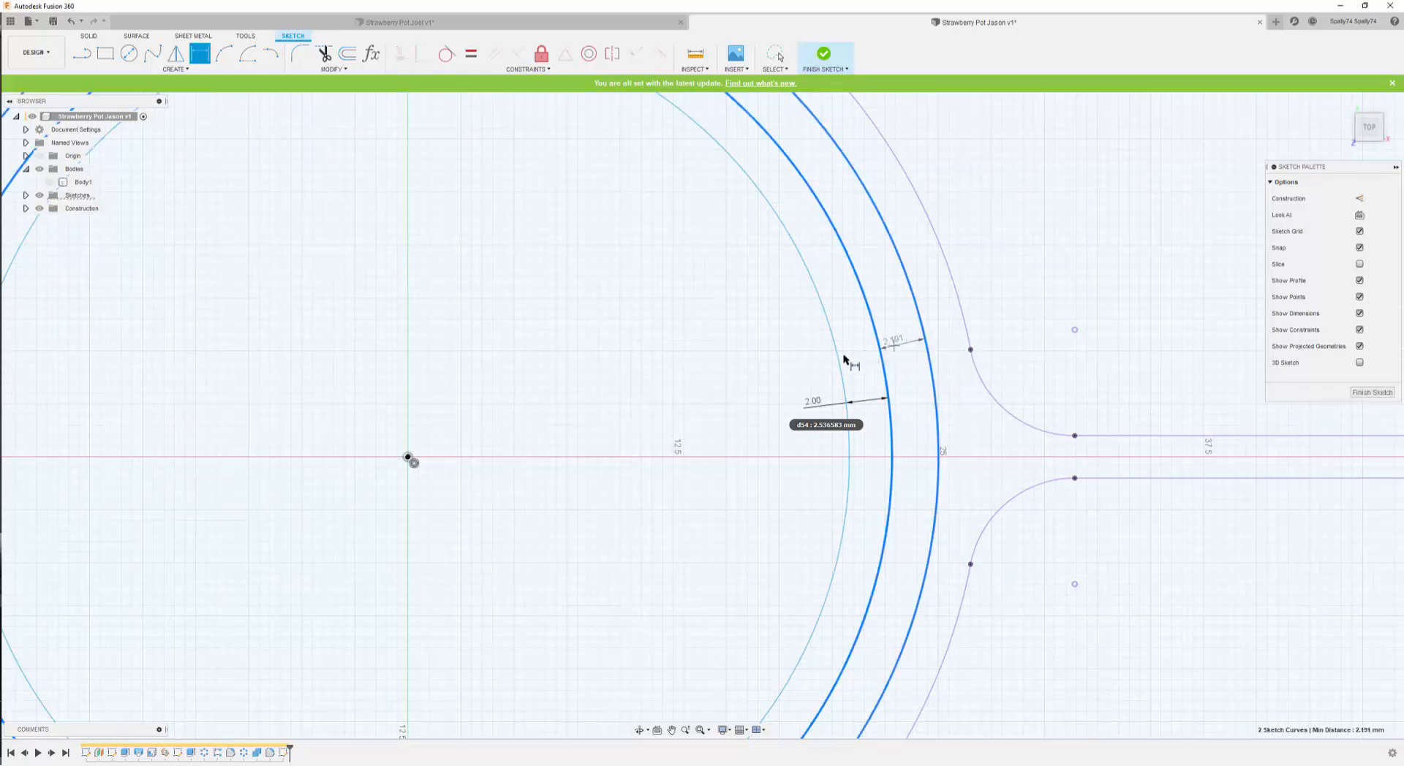
{"action": "left_click", "coordinate": [812, 365]}
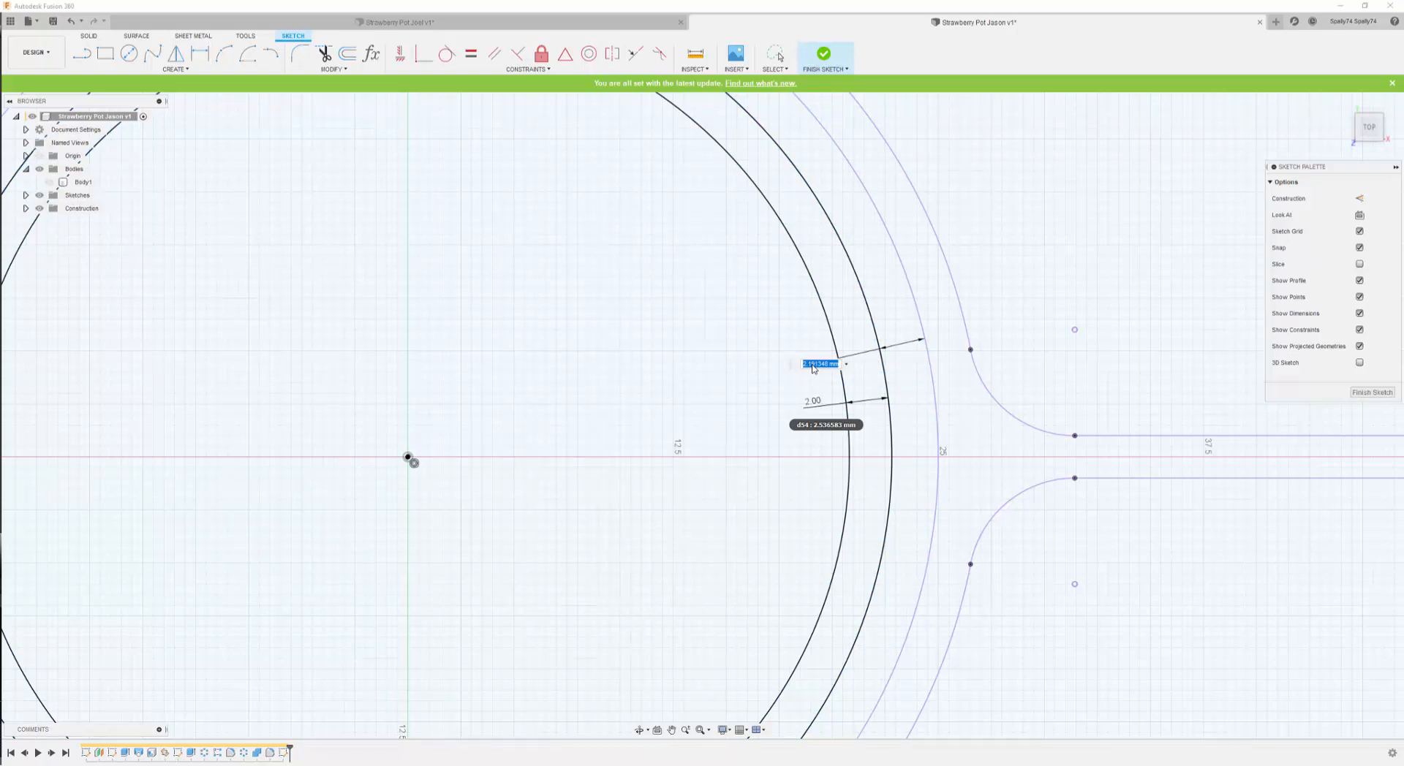
{"action": "type", "text": "clearance"}
{"action": "key", "text": "Return"}
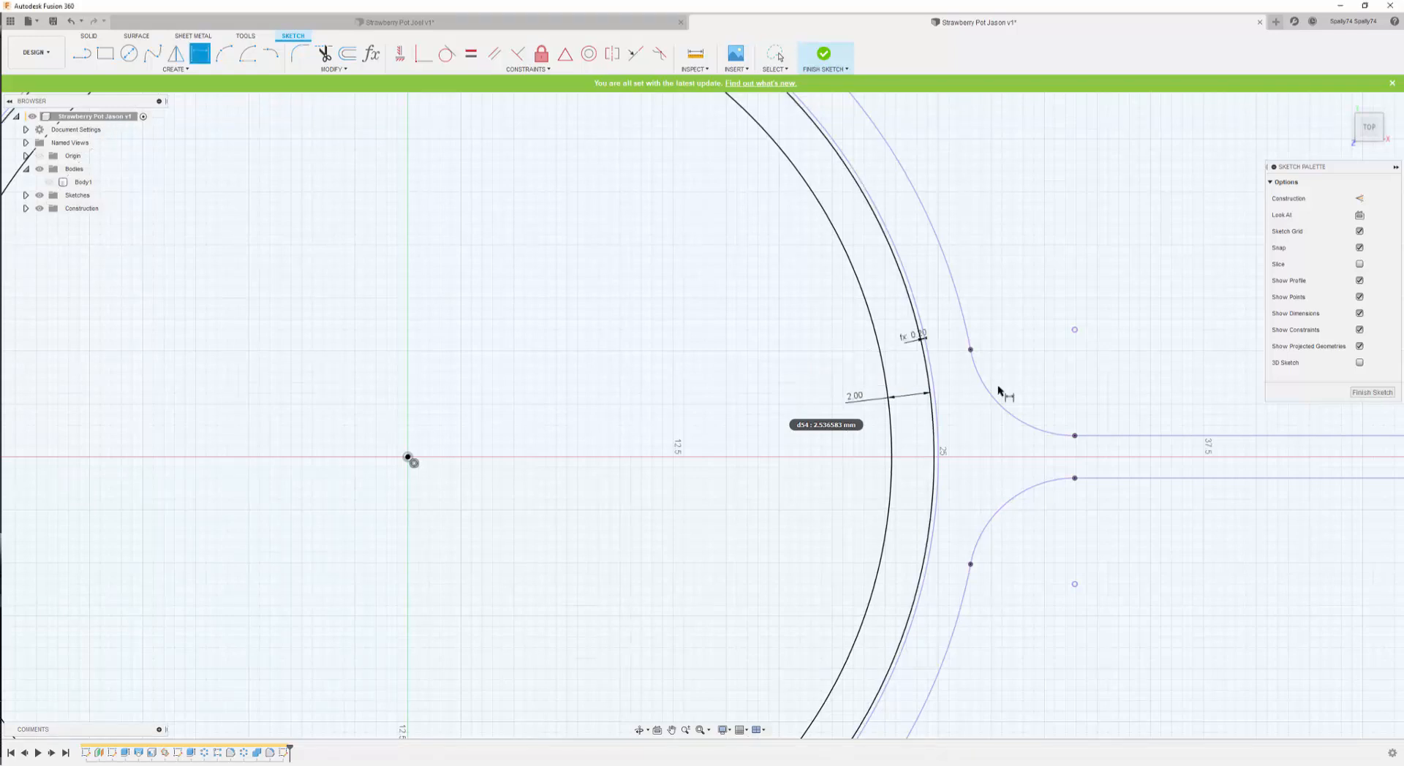
{"action": "scroll", "coordinate": [986, 400], "scroll_direction": "up", "scroll_amount": 2}
{"action": "scroll", "coordinate": [939, 399], "scroll_direction": "down", "scroll_amount": 4}
{"action": "scroll", "coordinate": [932, 401], "scroll_direction": "up", "scroll_amount": 2}
{"action": "scroll", "coordinate": [919, 382], "scroll_direction": "down", "scroll_amount": 3}
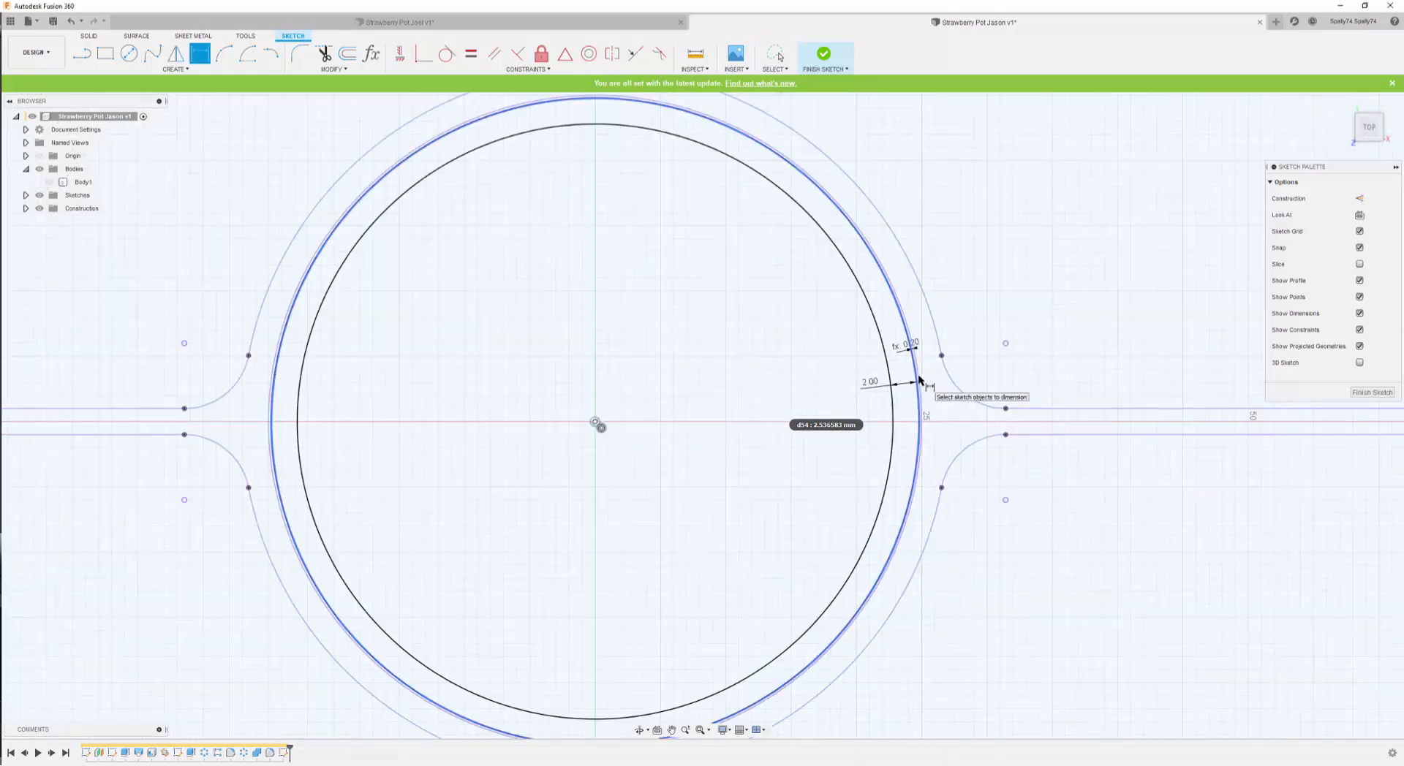
{"action": "key", "text": "Escape"}
- Extrude the 2 mm ring and the thin clearance ring 3 mm down into the tube, joined to the redisplayed pot body
{"action": "scroll", "coordinate": [914, 446], "scroll_direction": "up", "scroll_amount": 4}
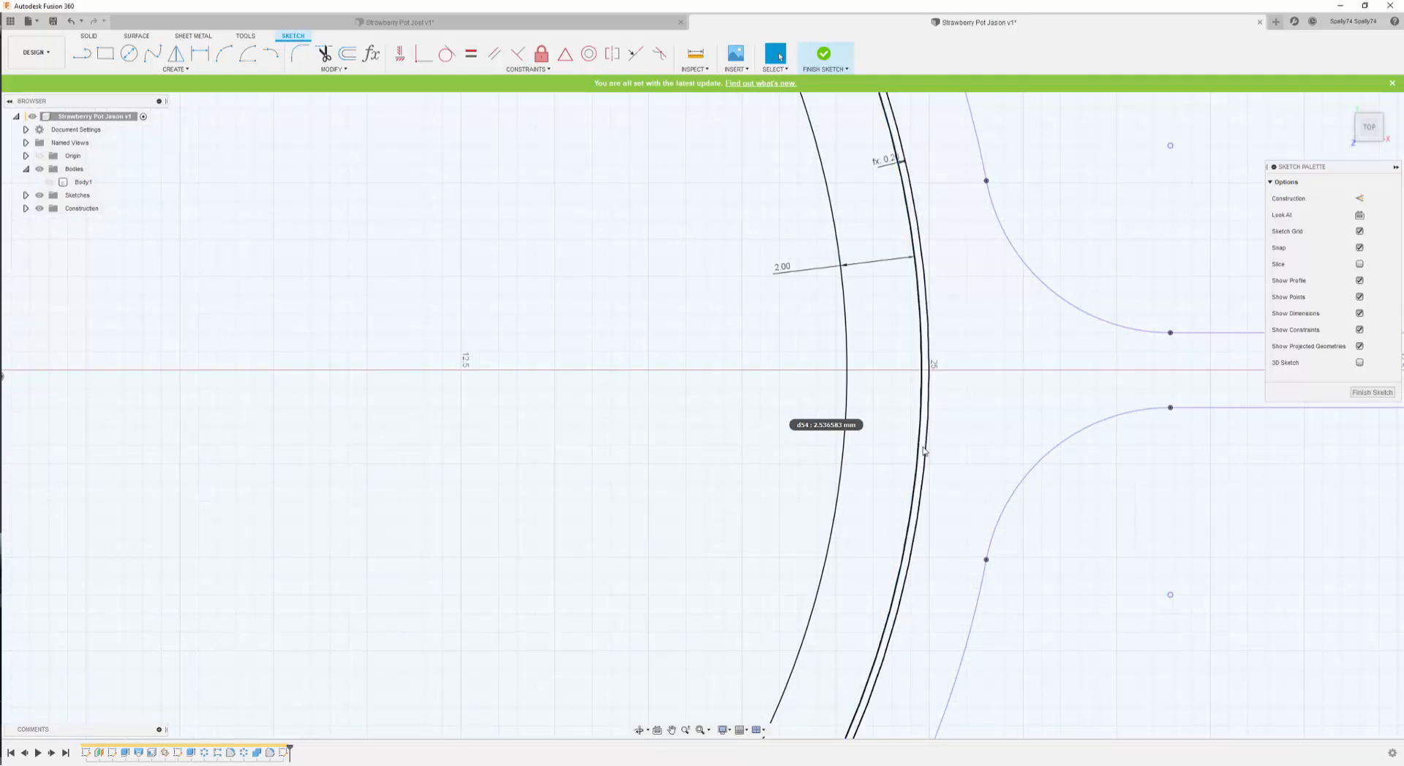
{"action": "left_click", "coordinate": [924, 451]}
{"action": "scroll", "coordinate": [914, 439], "scroll_direction": "down", "scroll_amount": 3}
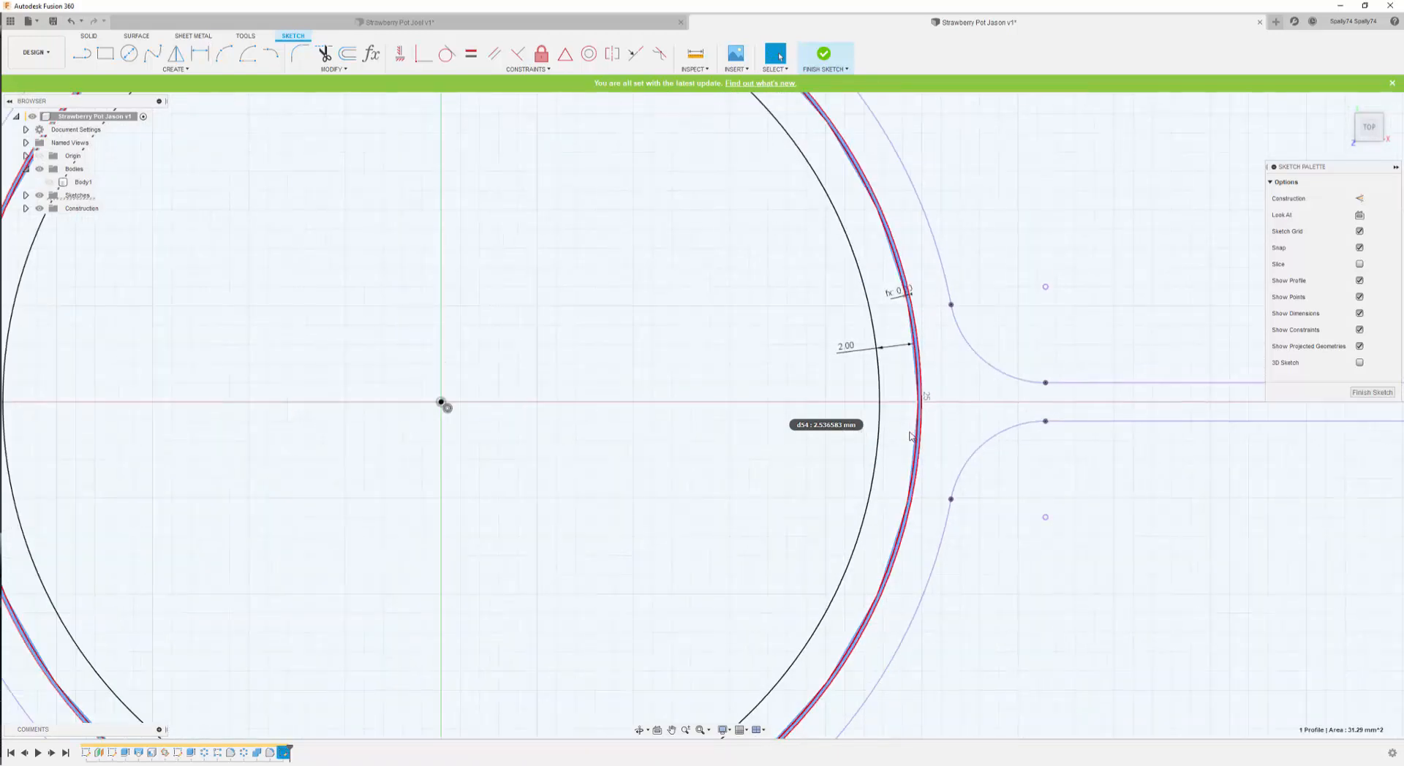
{"action": "left_click", "coordinate": [907, 425]}
{"action": "scroll", "coordinate": [907, 423], "scroll_direction": "down", "scroll_amount": 5}
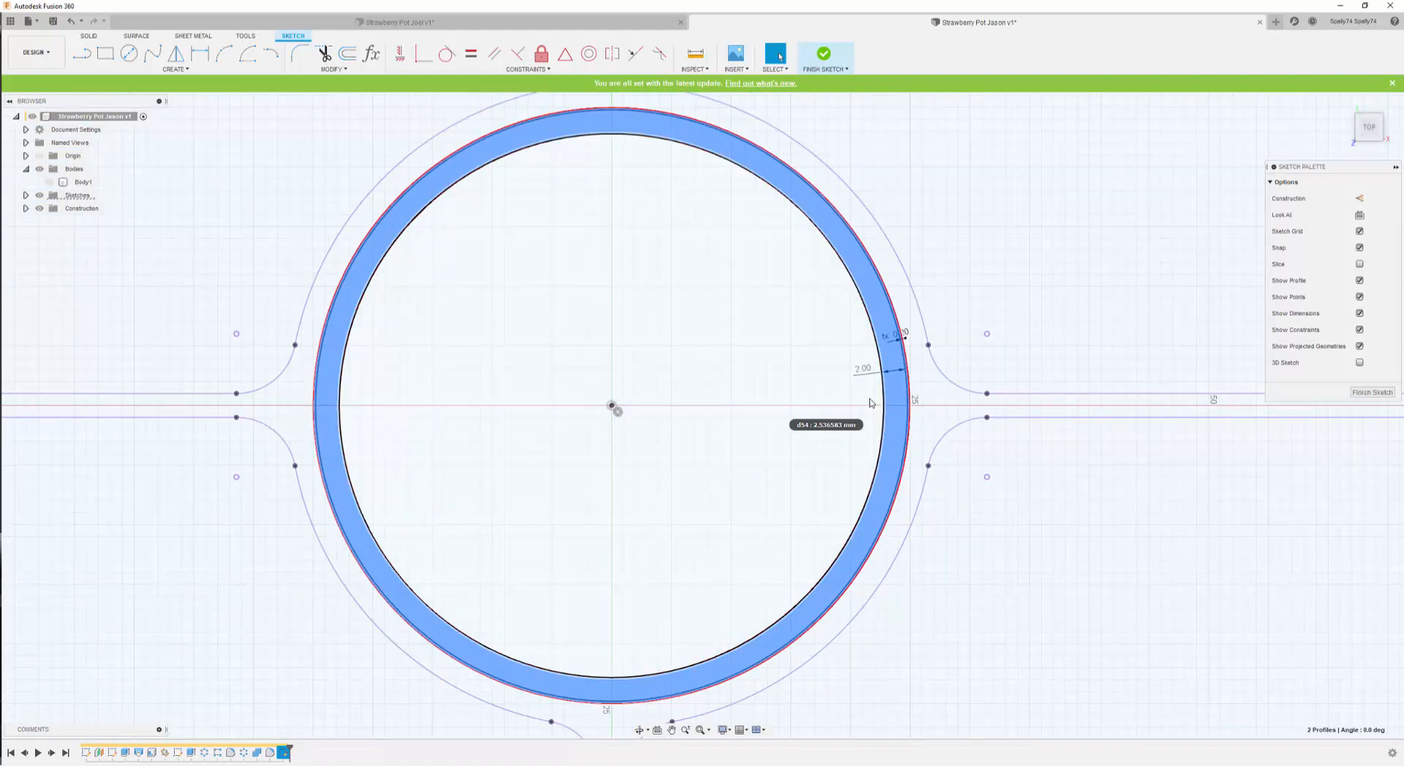
{"action": "key", "text": "e"}
{"action": "left_click", "coordinate": [640, 730]}
{"action": "left_click_drag", "start_coordinate": [715, 555], "coordinate": [677, 499]}
{"action": "middle_click_drag", "start_coordinate": [678, 499], "coordinate": [675, 501], "text": "shift"}
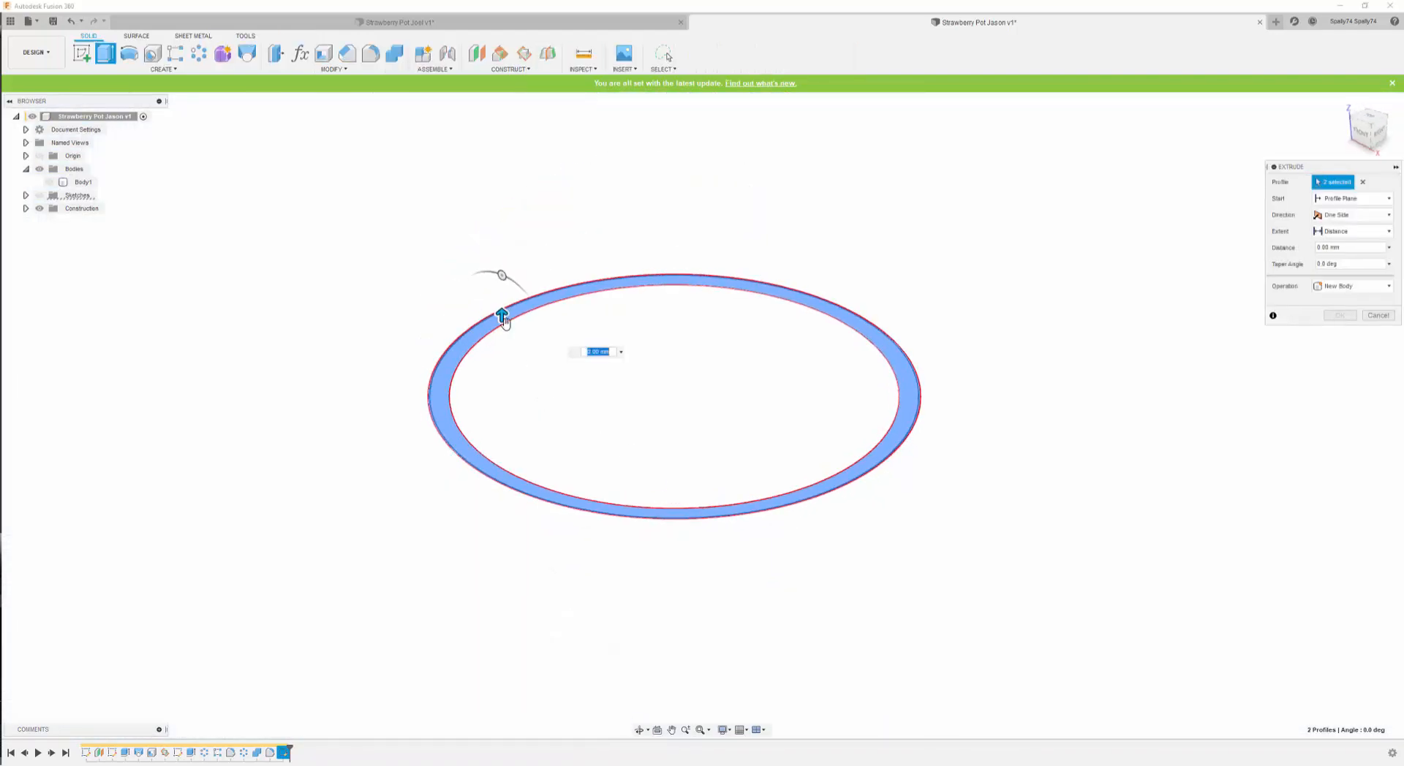
{"action": "left_click_drag", "start_coordinate": [502, 314], "coordinate": [502, 339]}
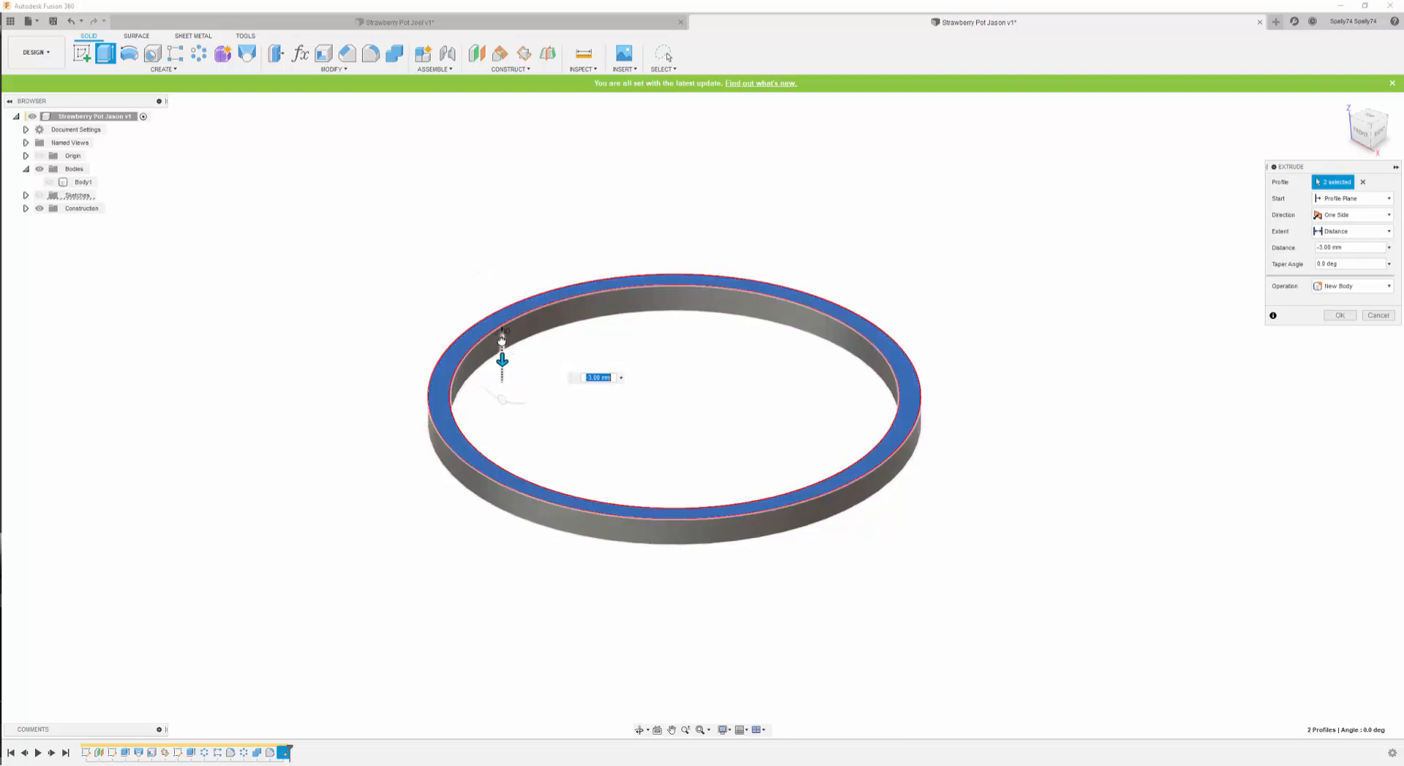
{"action": "left_click", "coordinate": [49, 182]}
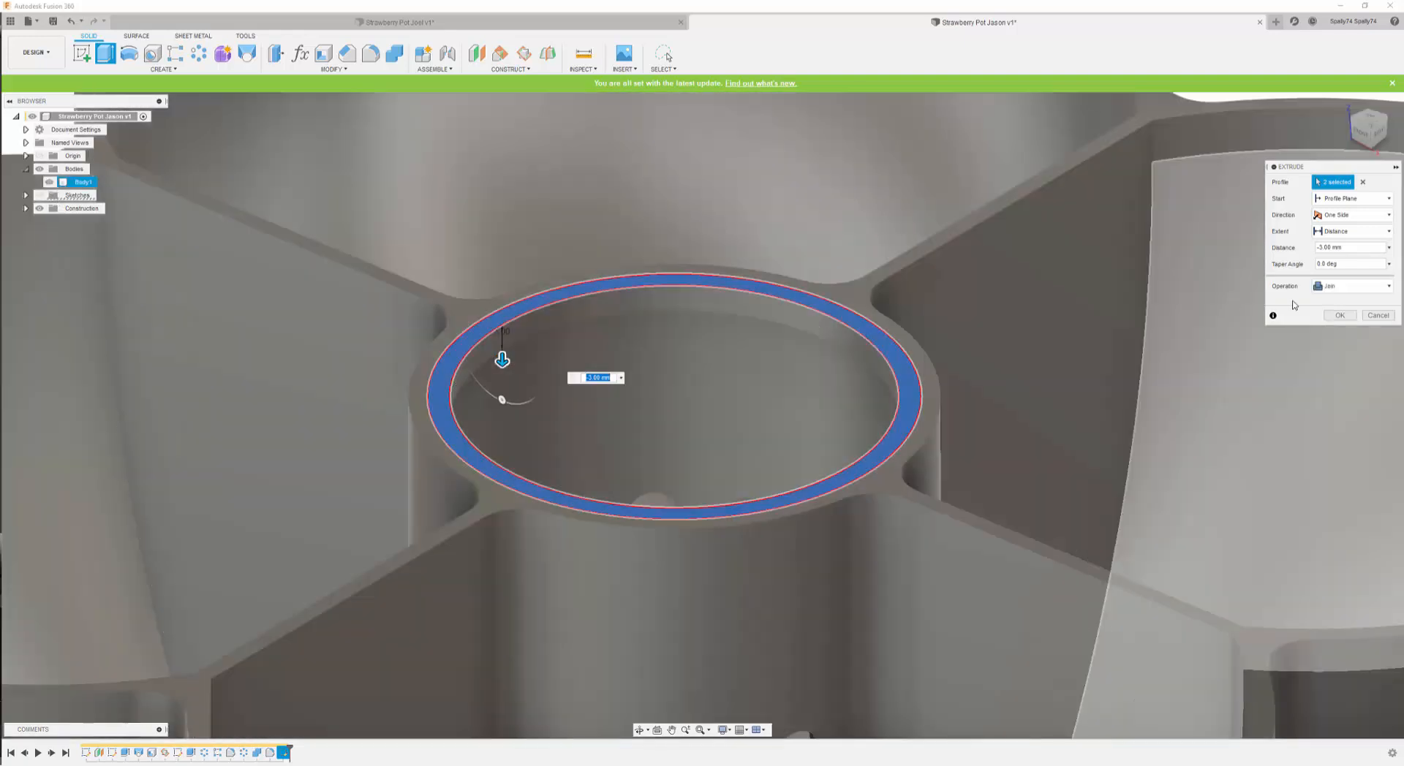
{"action": "left_click", "coordinate": [1339, 315]}
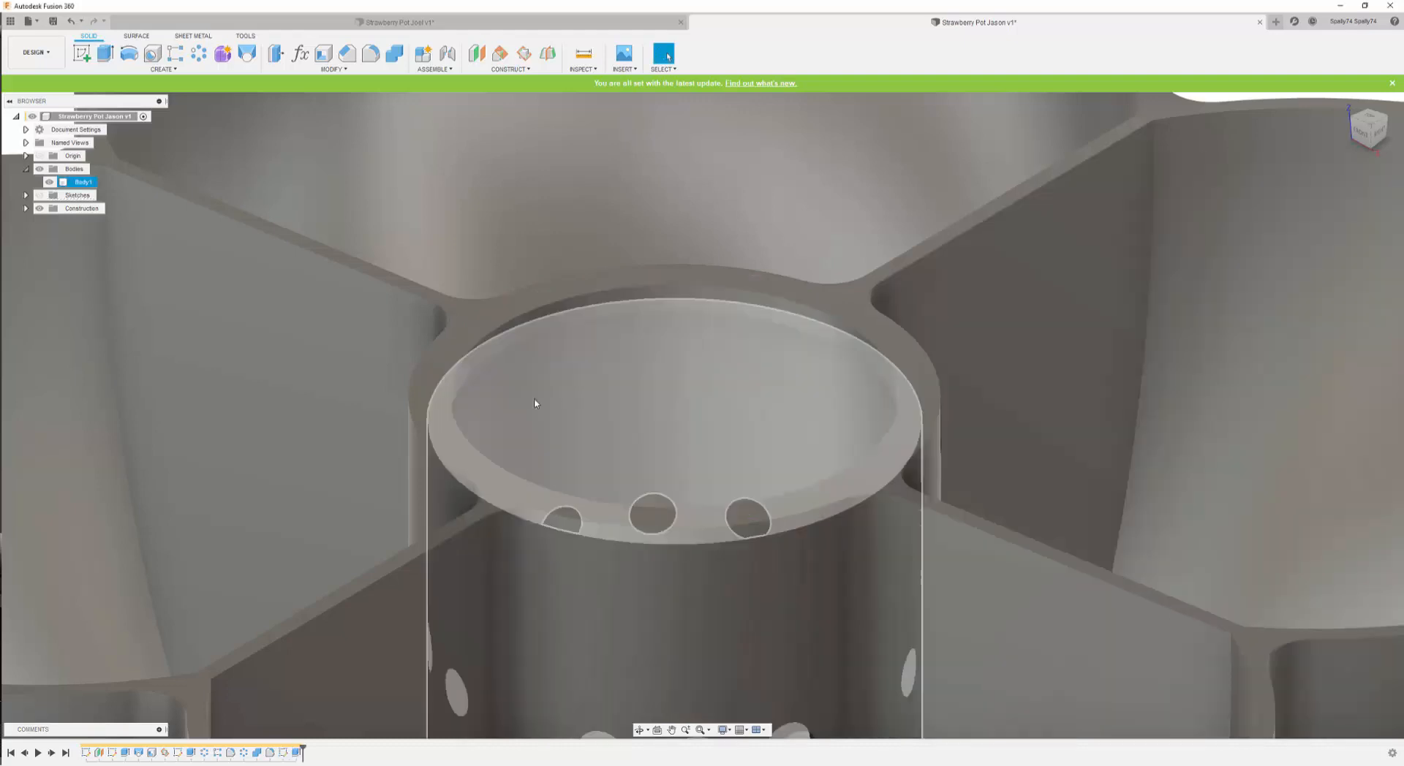
- Chamfer the lower inner edge of the new lip inside the central tube by 2 mm plus the Clearance parameter
{"action": "scroll", "coordinate": [448, 397], "scroll_direction": "up", "scroll_amount": 5}
{"action": "scroll", "coordinate": [573, 356], "scroll_direction": "up", "scroll_amount": 1}
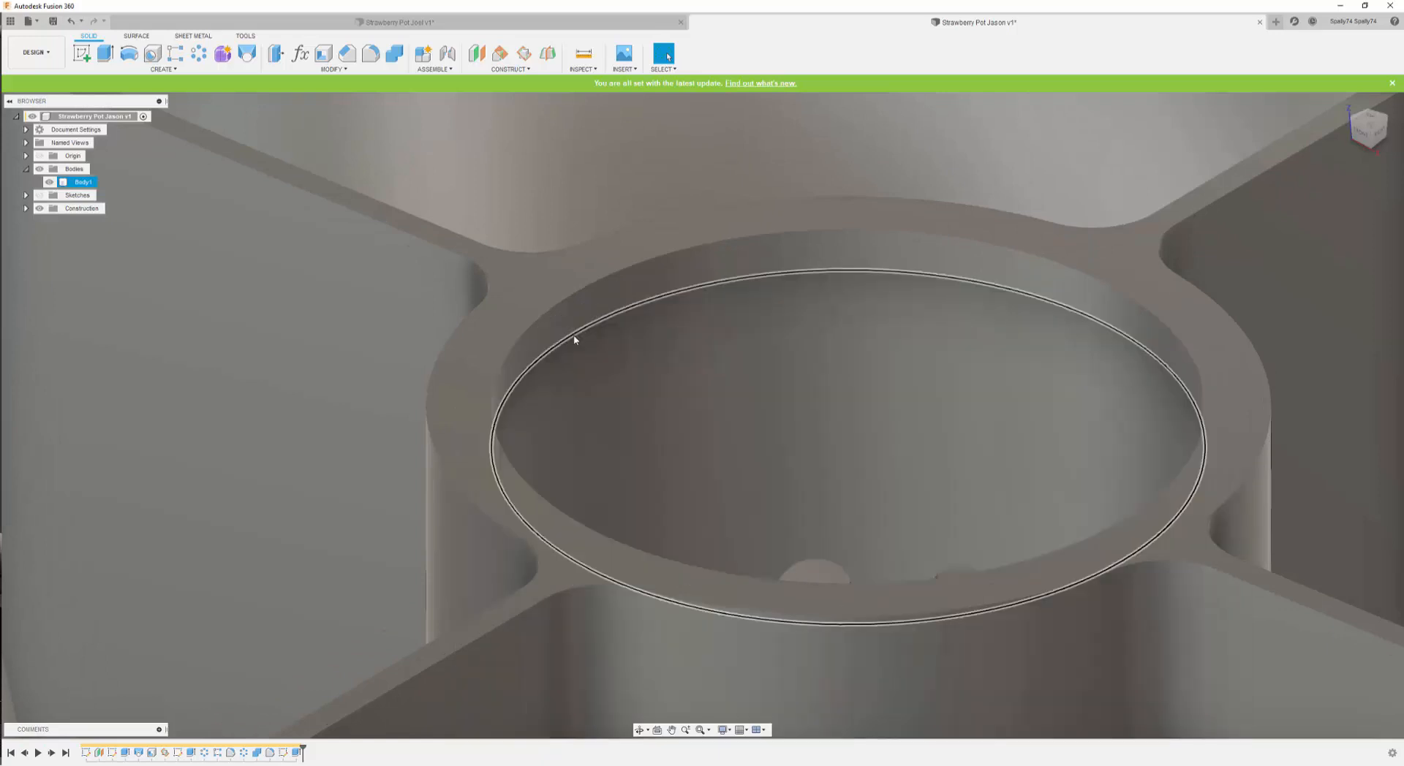
{"action": "left_click", "coordinate": [574, 338]}
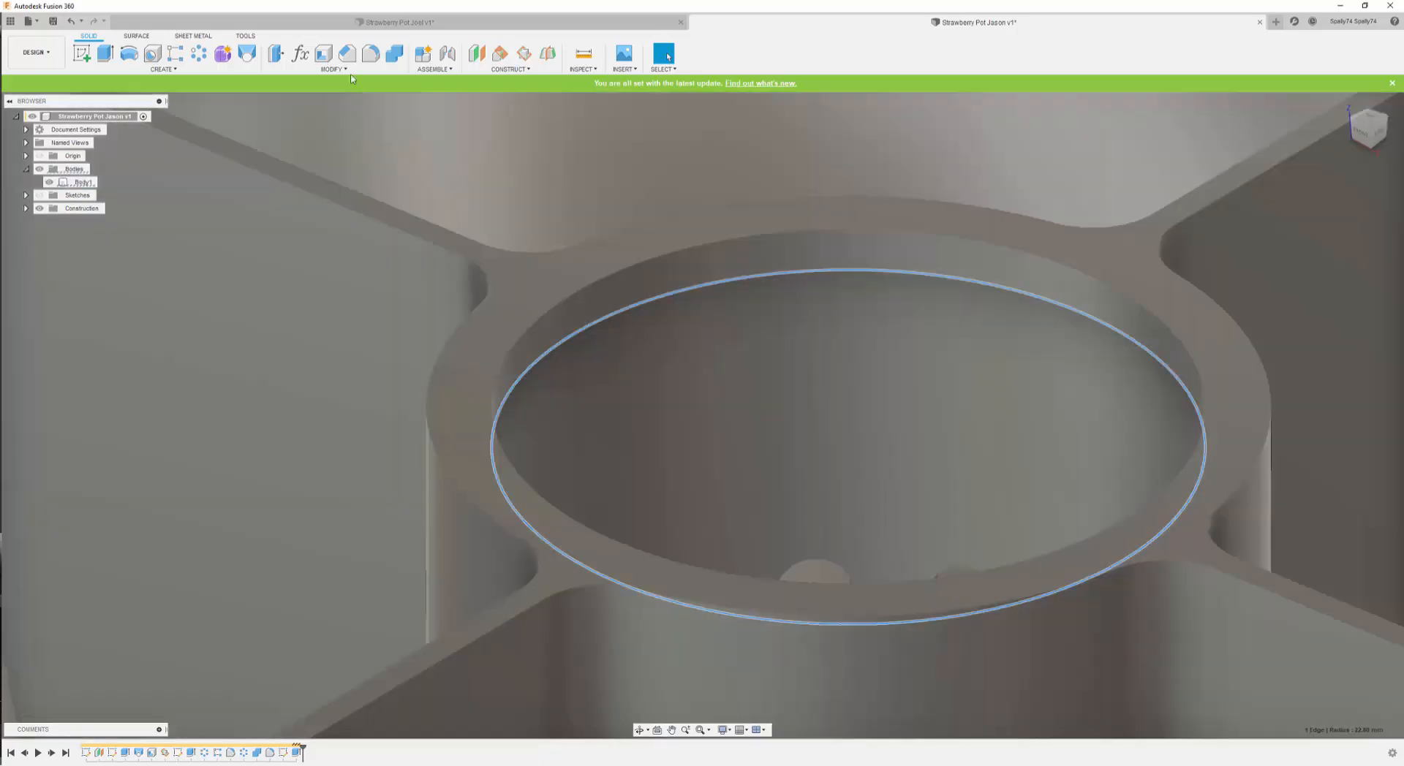
{"action": "left_click", "coordinate": [347, 55]}
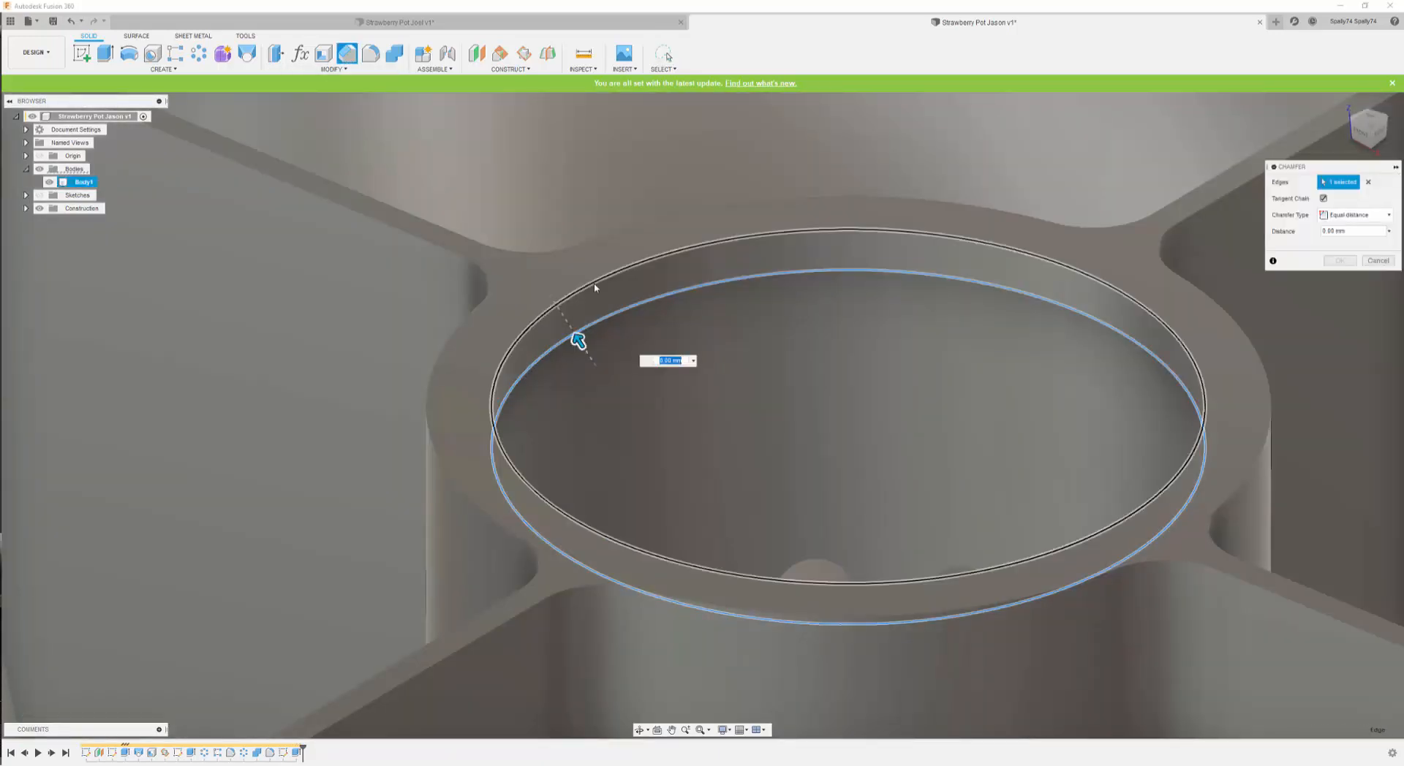
{"action": "type", "text": "2"}
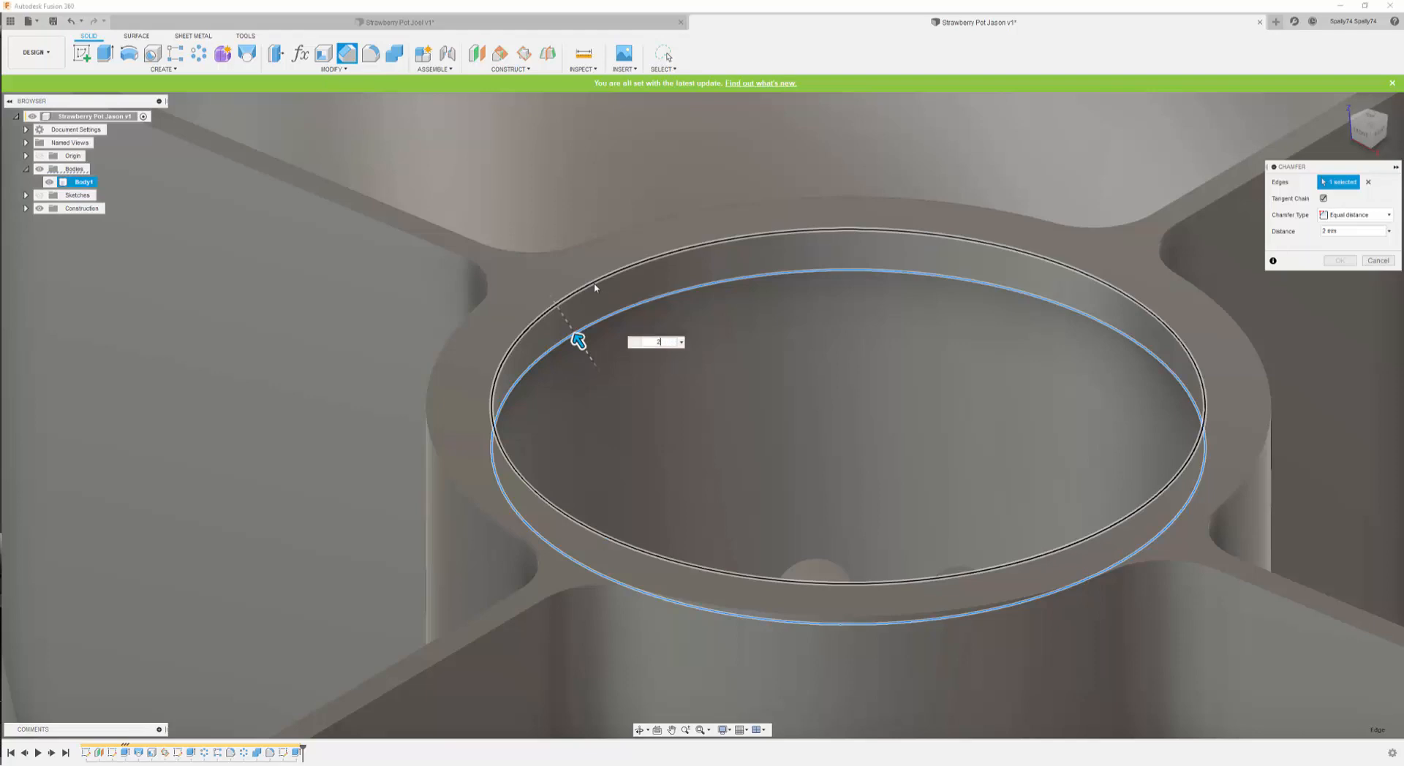
{"action": "type", "text": "*cle"}
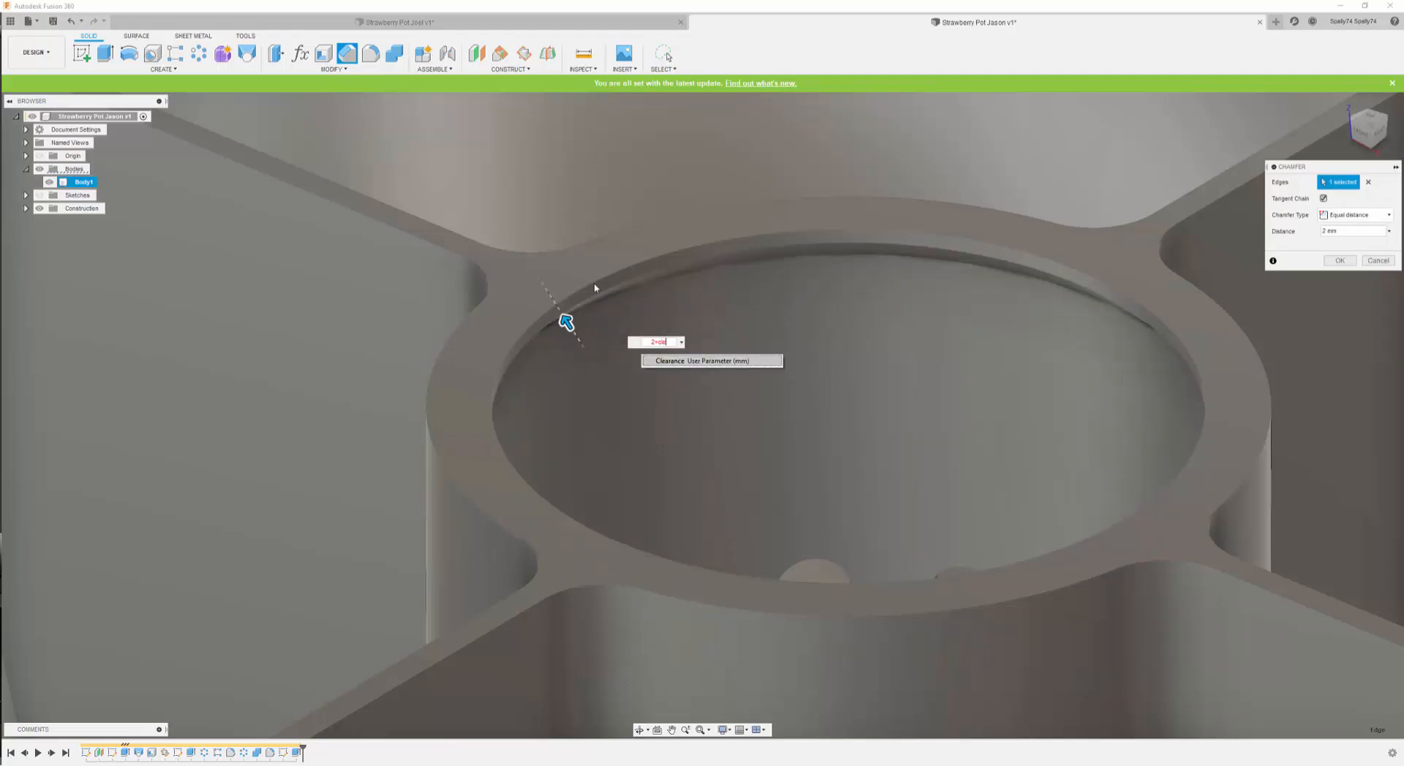
{"action": "key", "text": "Return"}
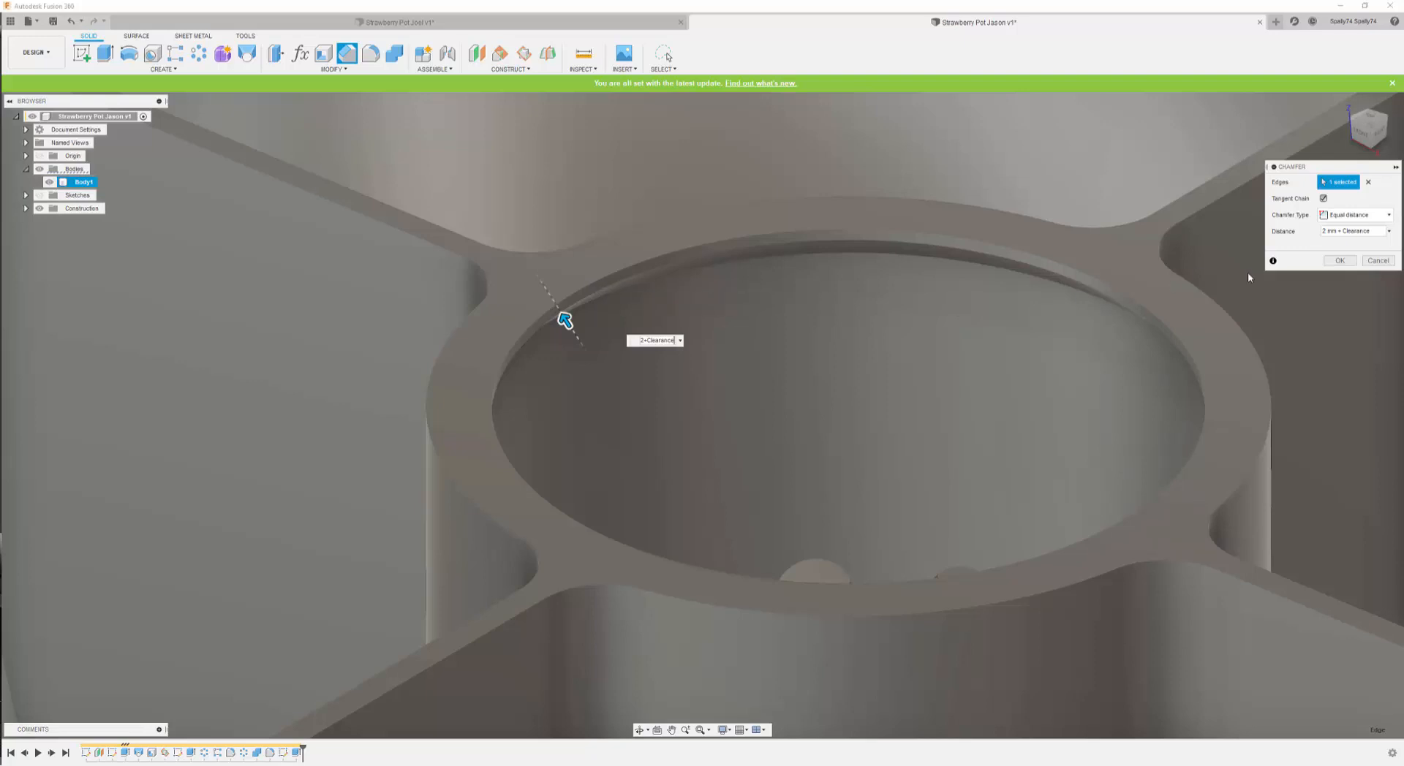
{"action": "left_click", "coordinate": [1329, 261]}
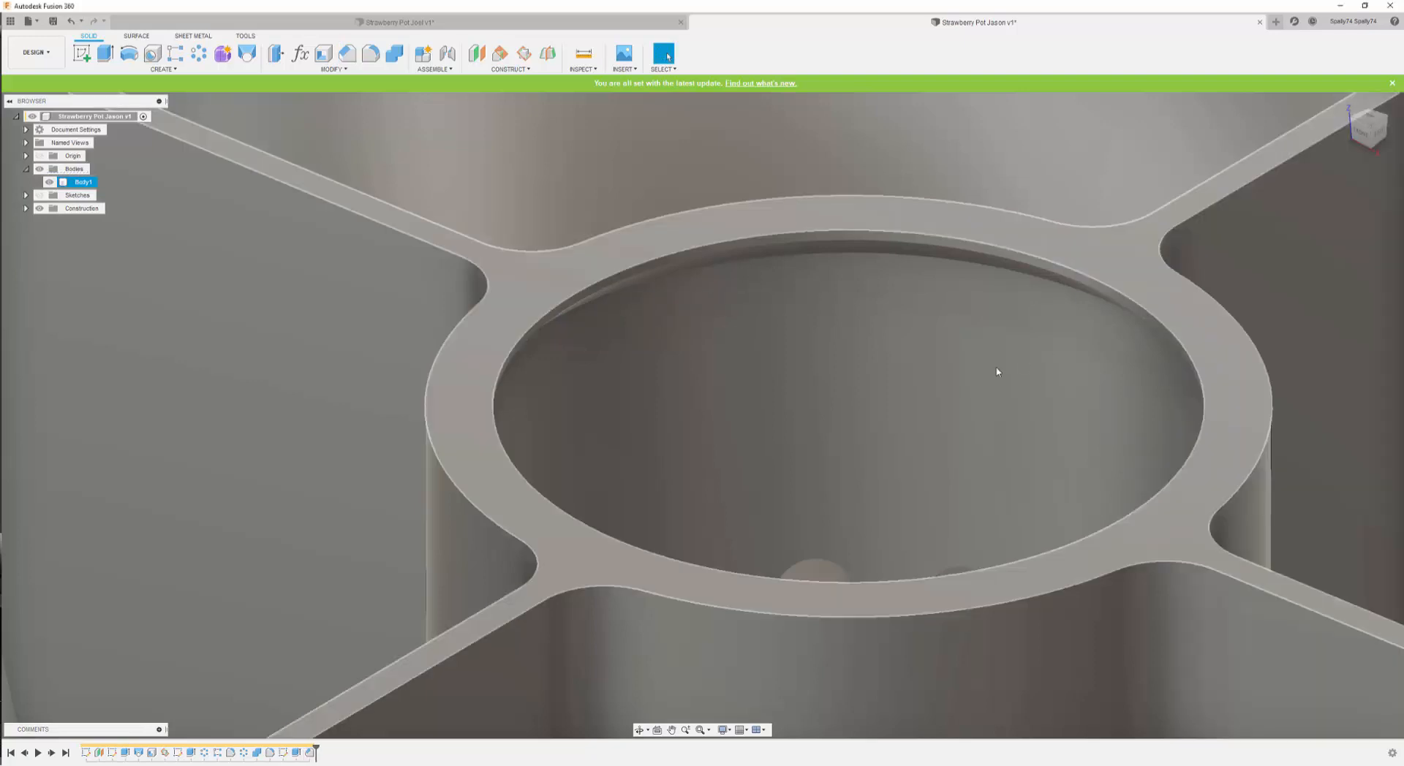
- Redisplay the ring sketch and extrude its 2 mm wide ring 5 mm upward, joined to the pot body
{"action": "scroll", "coordinate": [621, 422], "scroll_direction": "down", "scroll_amount": 1}
{"action": "scroll", "coordinate": [359, 696], "scroll_direction": "down", "scroll_amount": 2}
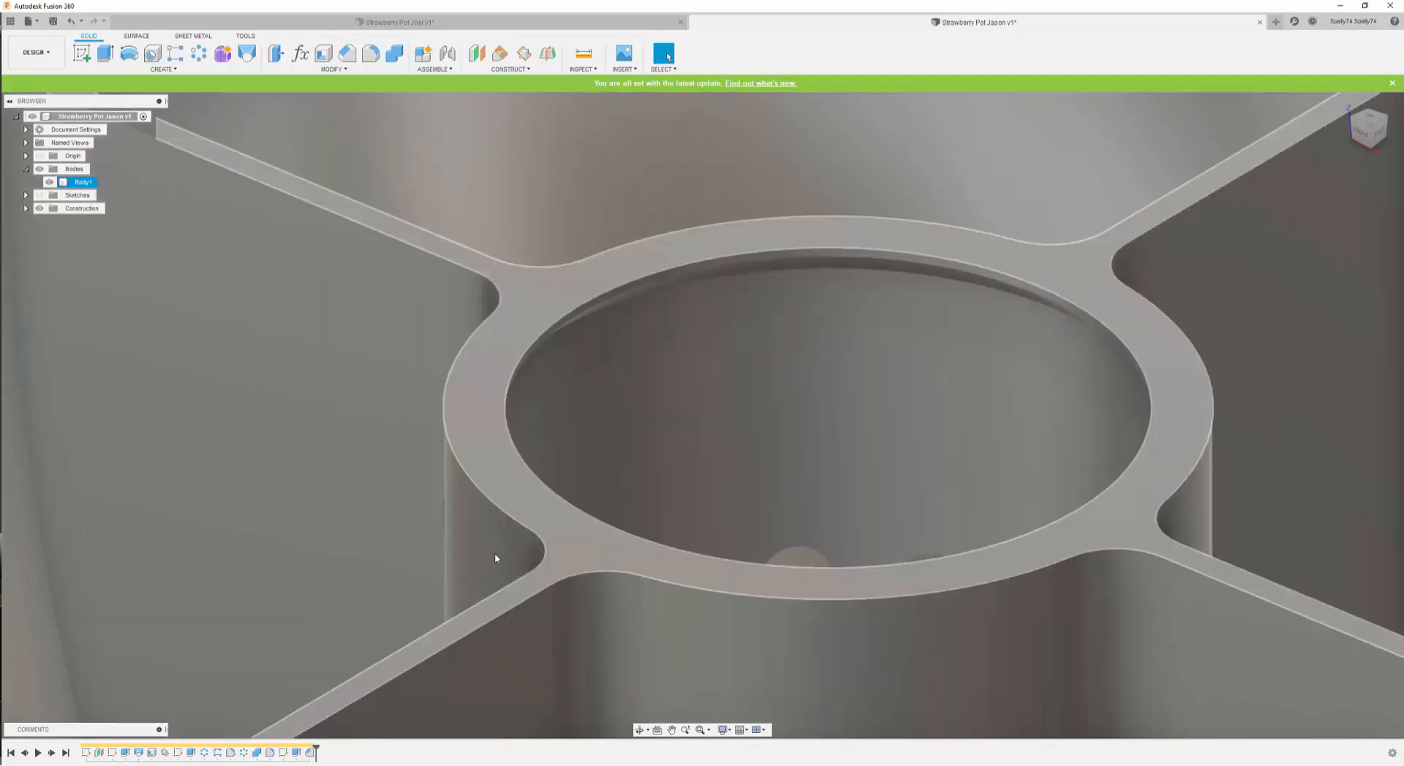
{"action": "scroll", "coordinate": [494, 553], "scroll_direction": "up", "scroll_amount": 3}
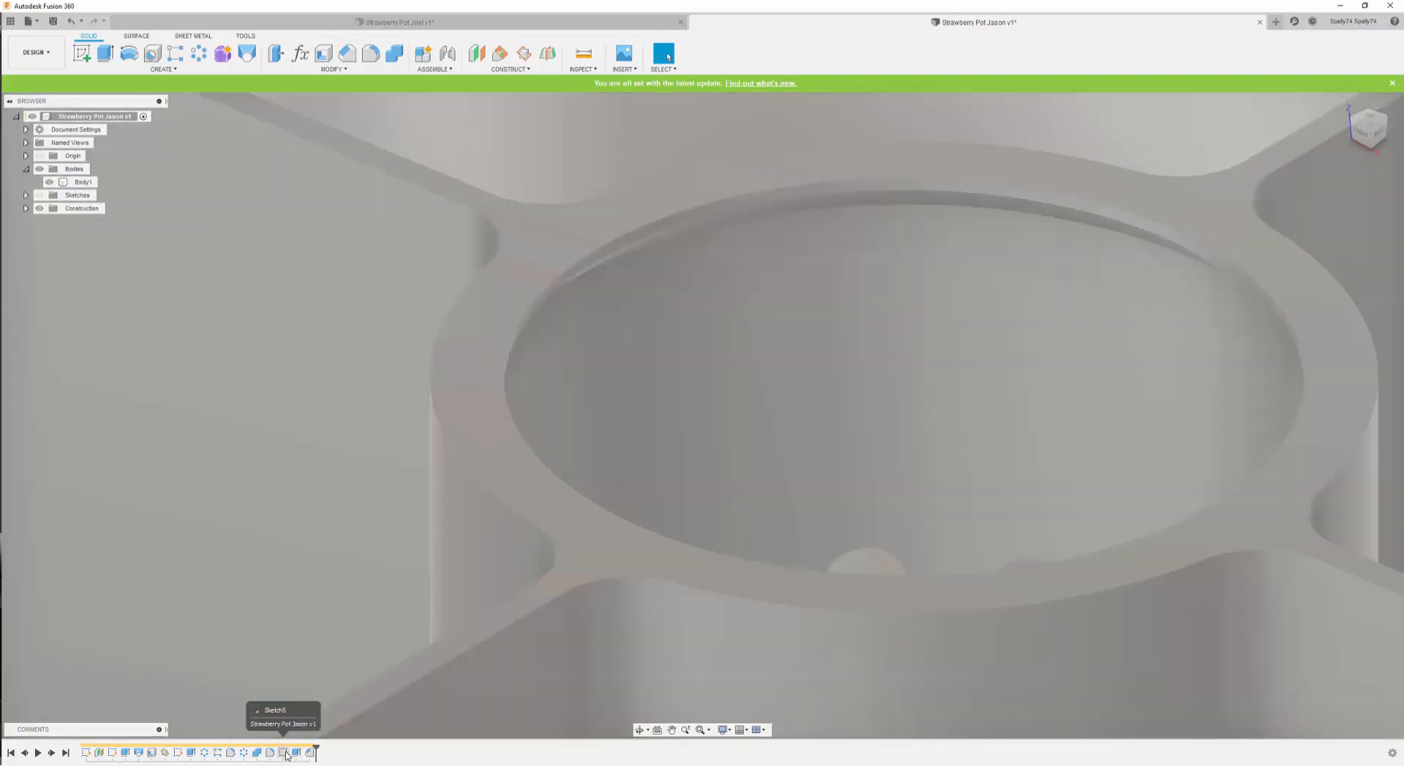
{"action": "left_click", "coordinate": [284, 754]}
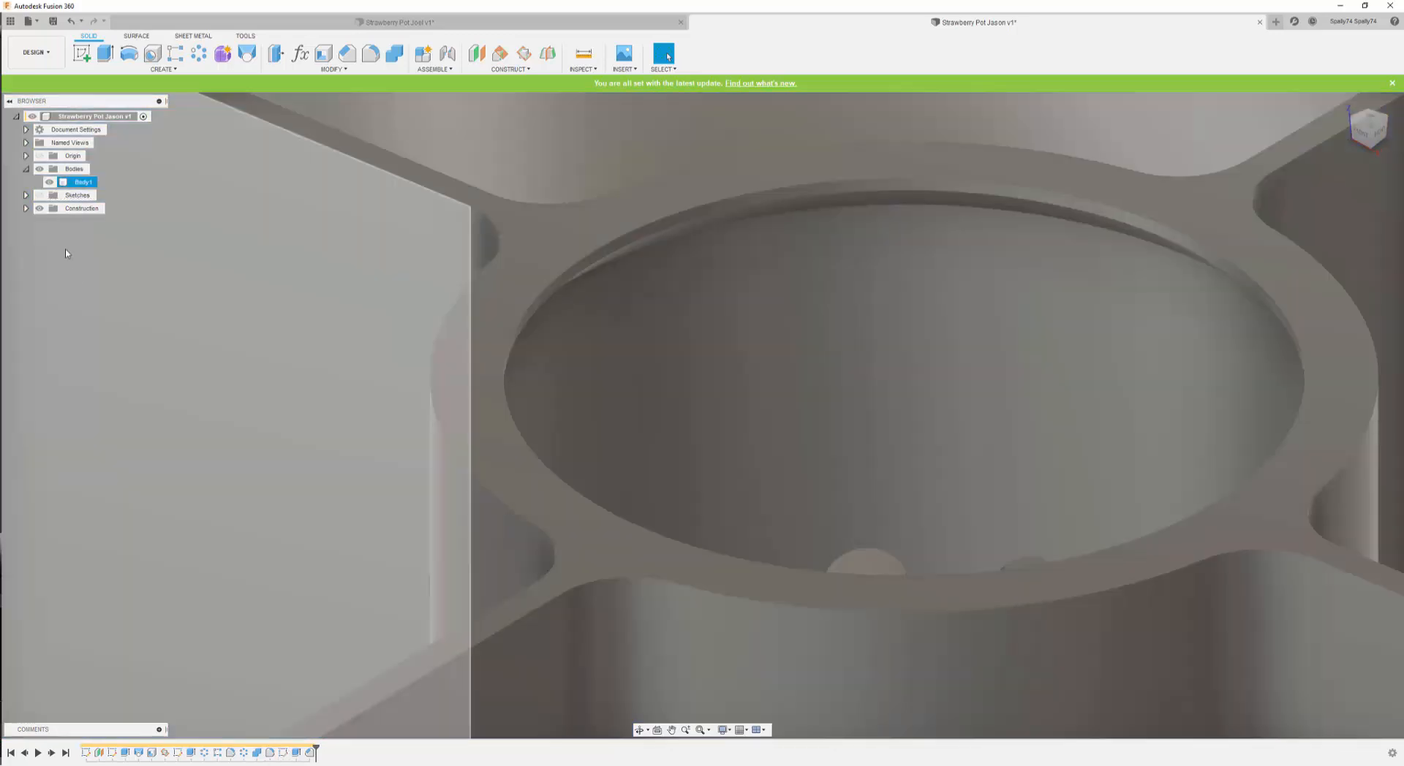
{"action": "left_click", "coordinate": [39, 197]}
{"action": "left_click", "coordinate": [26, 196]}
{"action": "left_click", "coordinate": [50, 248]}
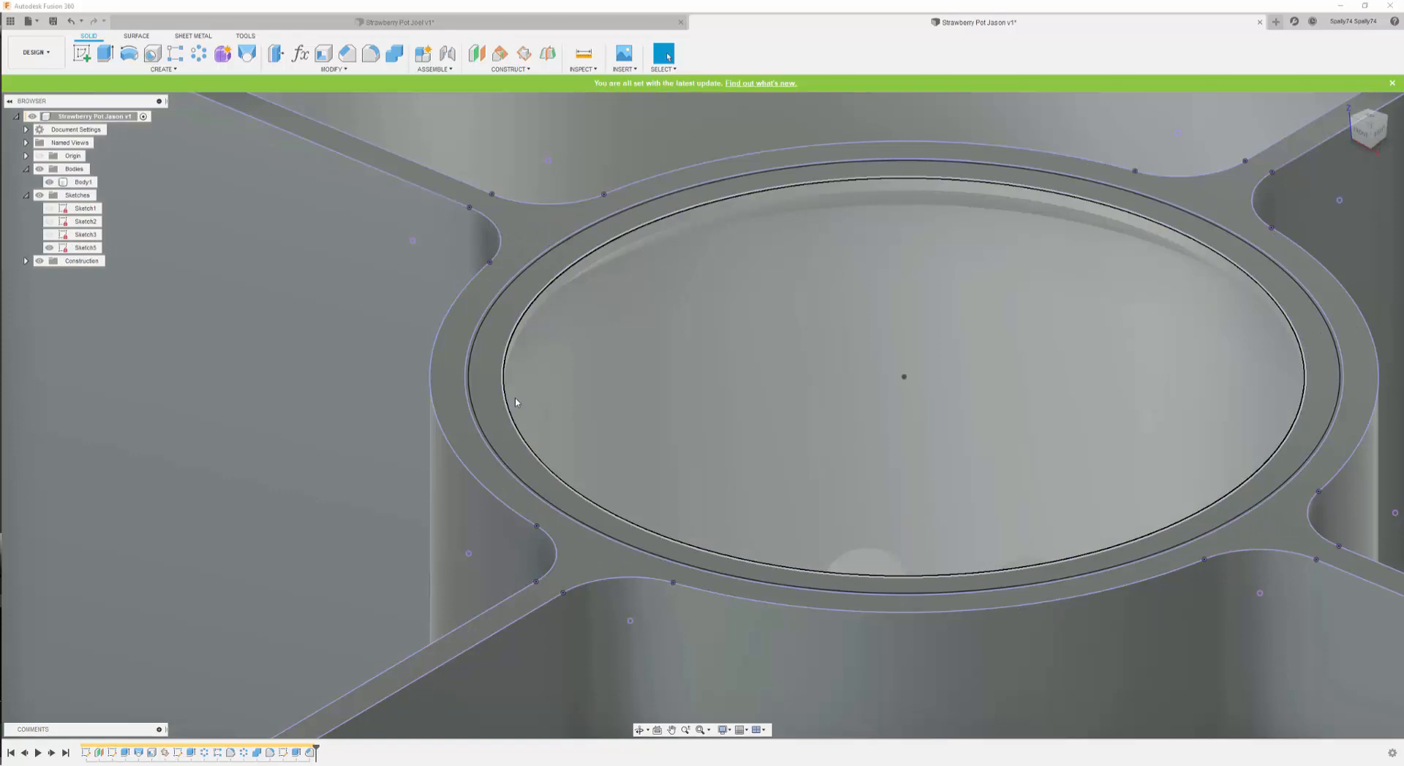
{"action": "left_click", "coordinate": [495, 406]}
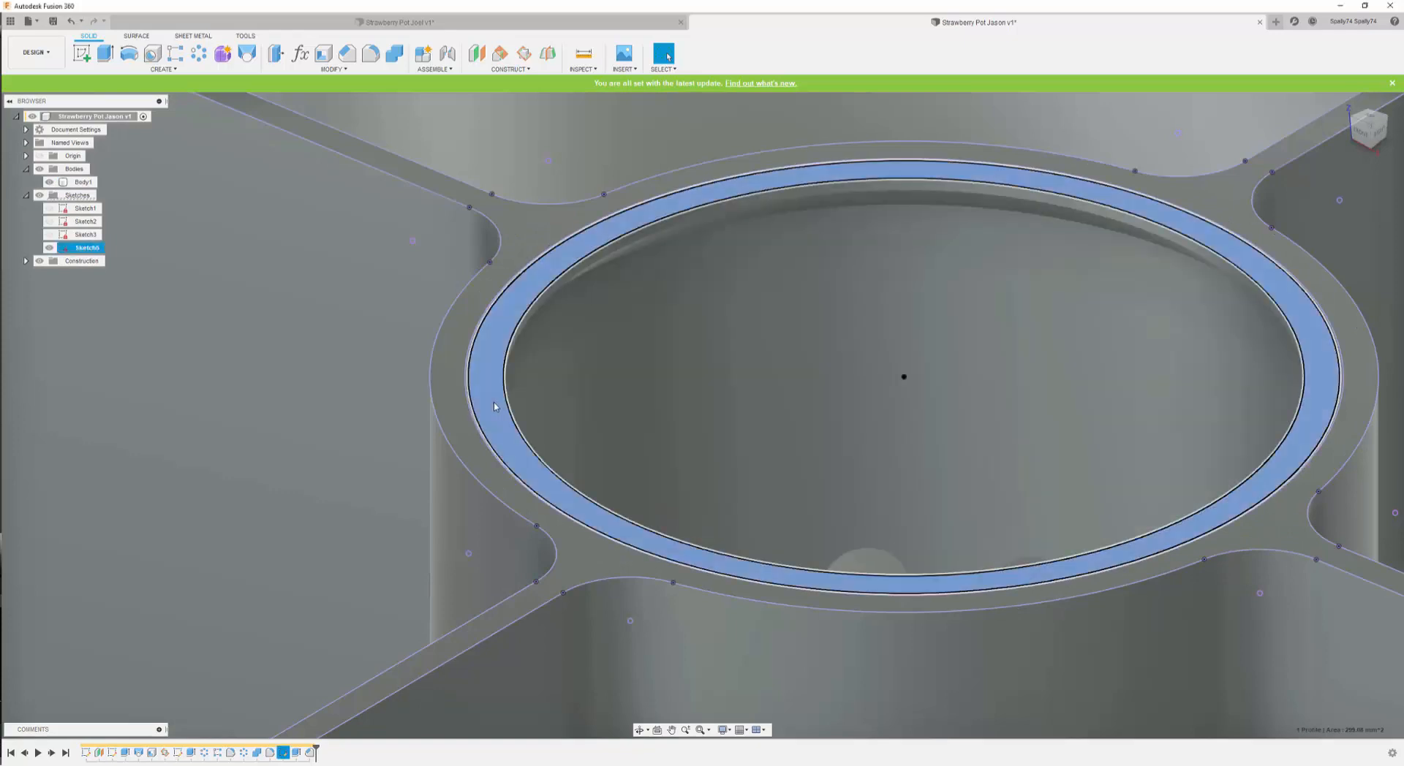
{"action": "key", "text": "e"}
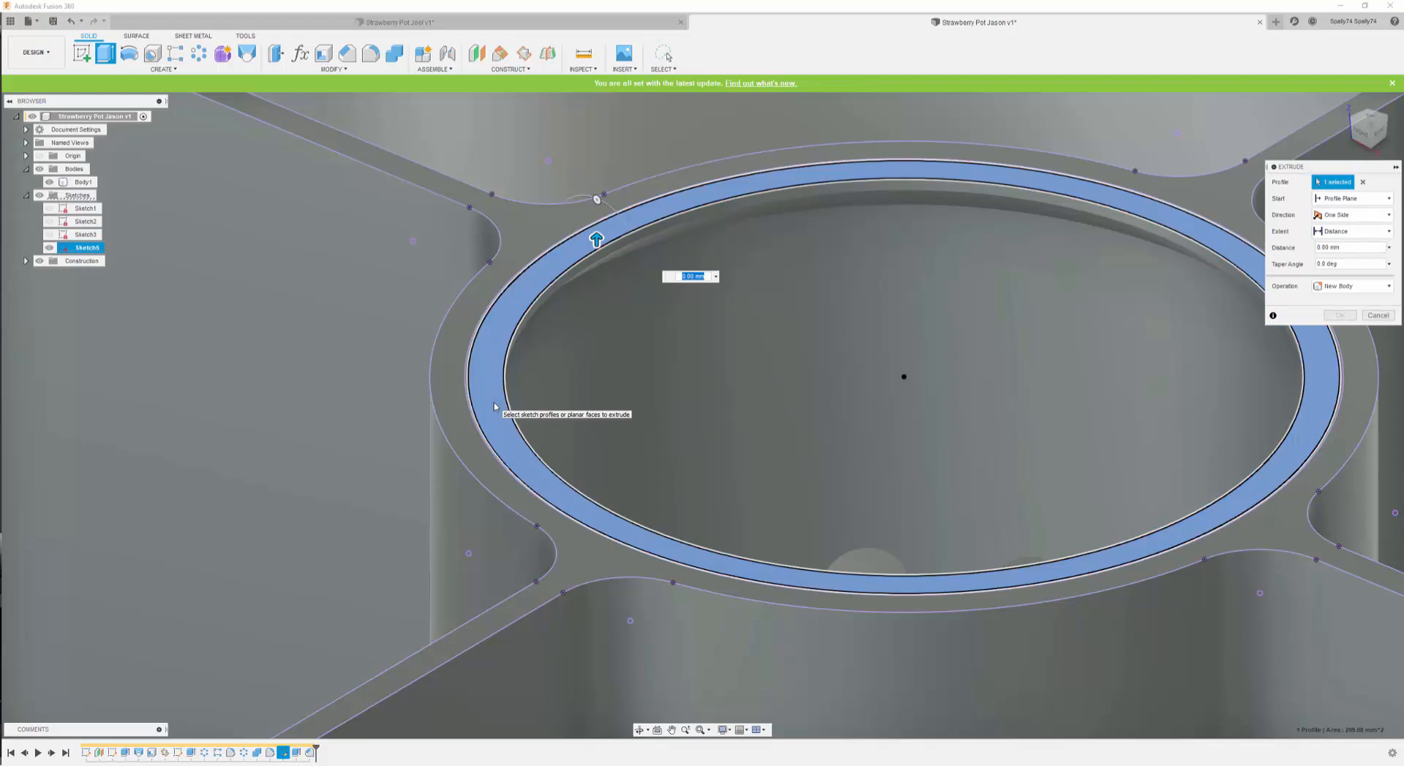
{"action": "type", "text": "5"}
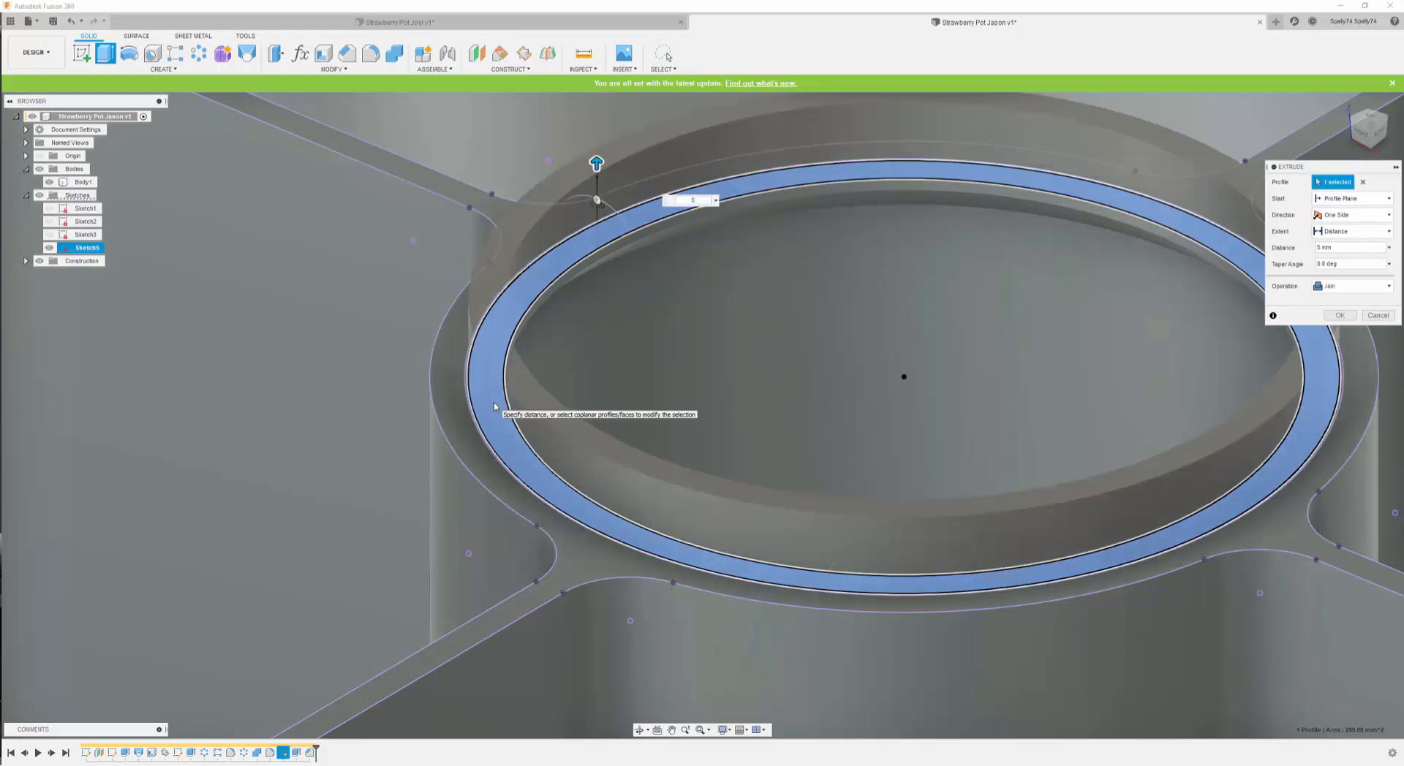
{"action": "scroll", "coordinate": [494, 407], "scroll_direction": "down", "scroll_amount": 2}
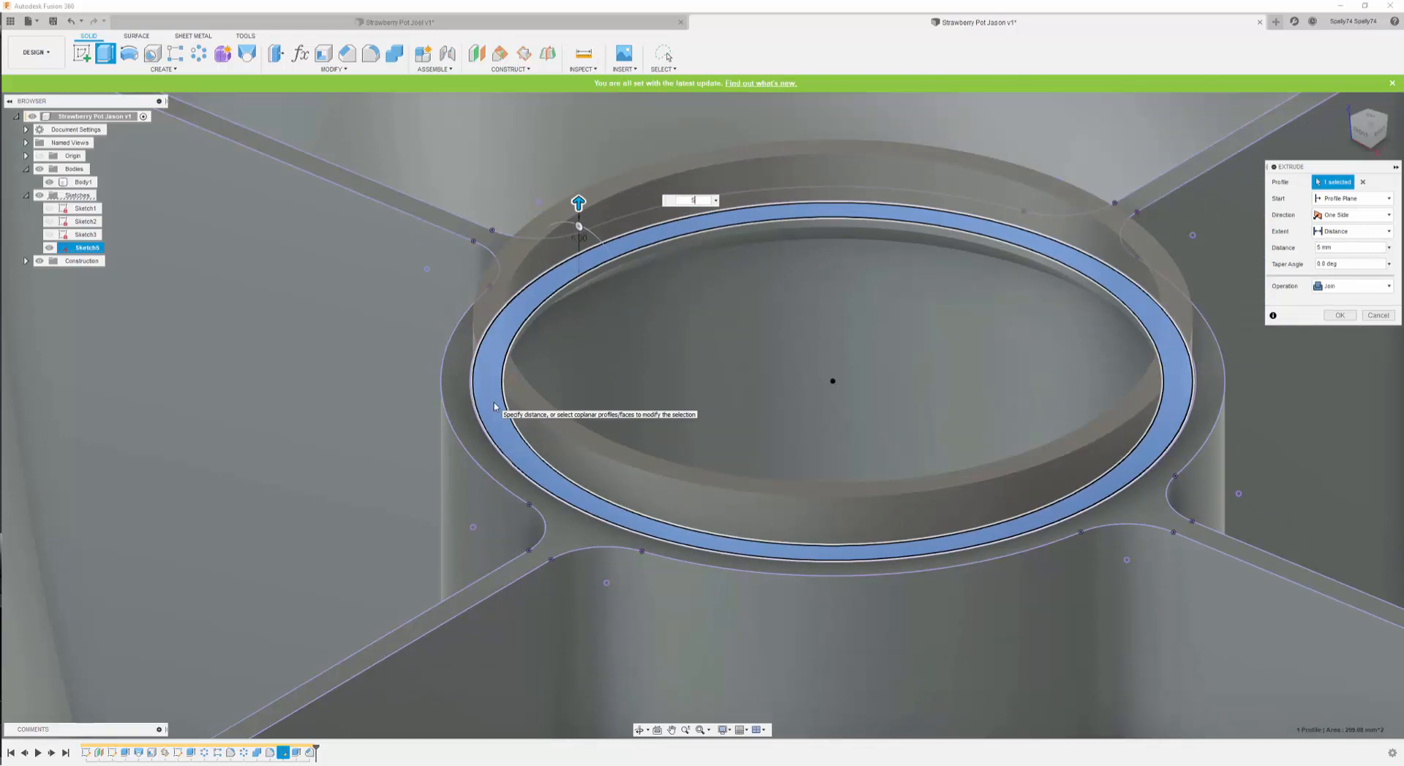
{"action": "key", "text": "Return"}
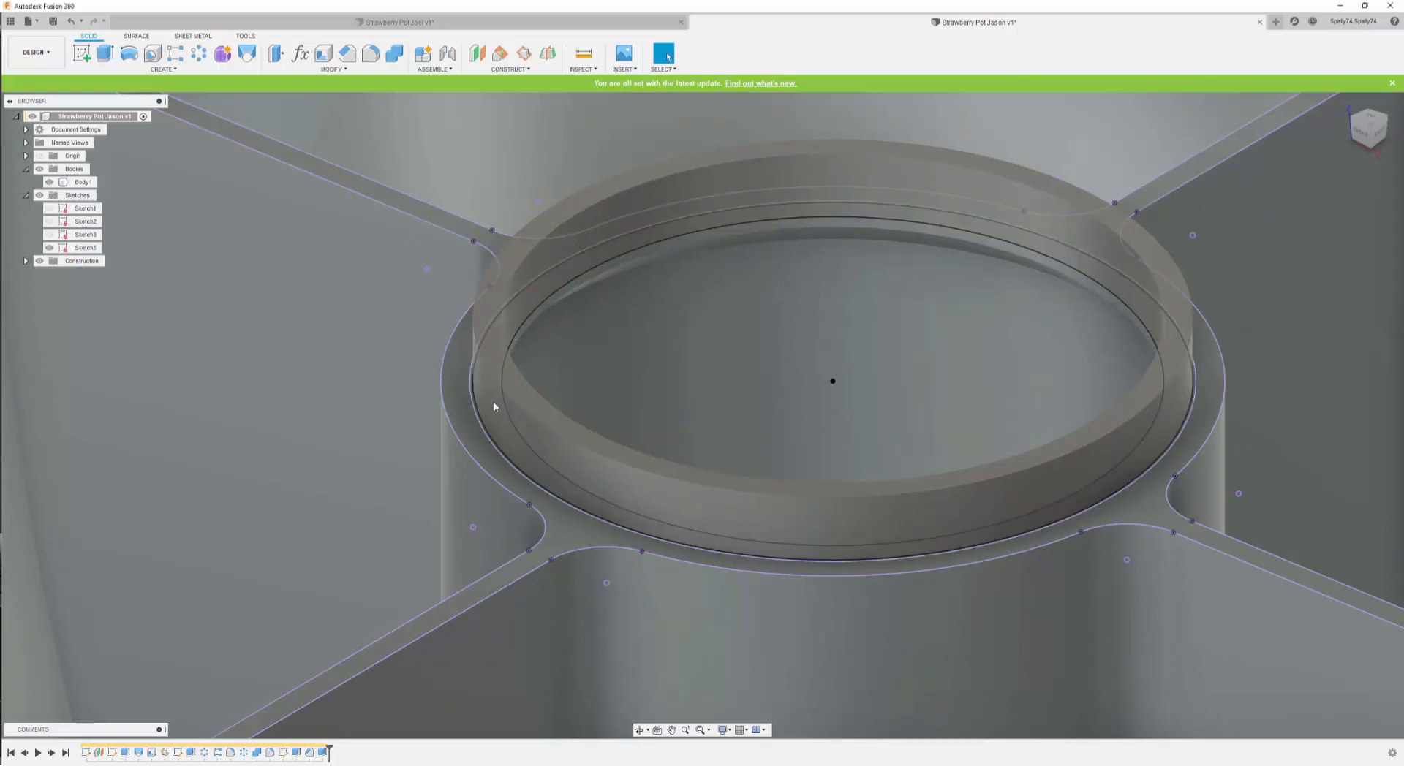
- Chamfer the outer top edge of the raised ring with an equal distance of Layer * 3
{"action": "scroll", "coordinate": [458, 334], "scroll_direction": "up", "scroll_amount": 3}
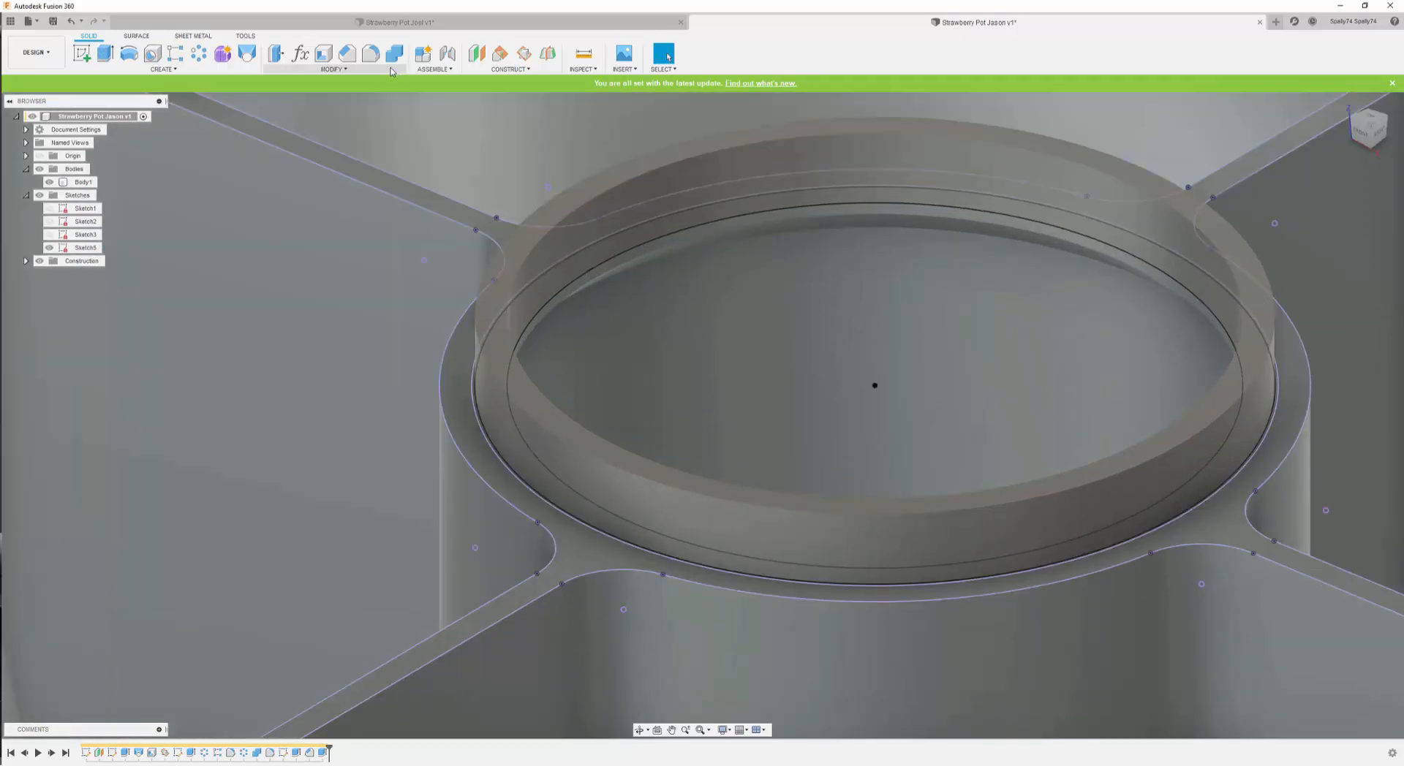
{"action": "left_click", "coordinate": [346, 52]}
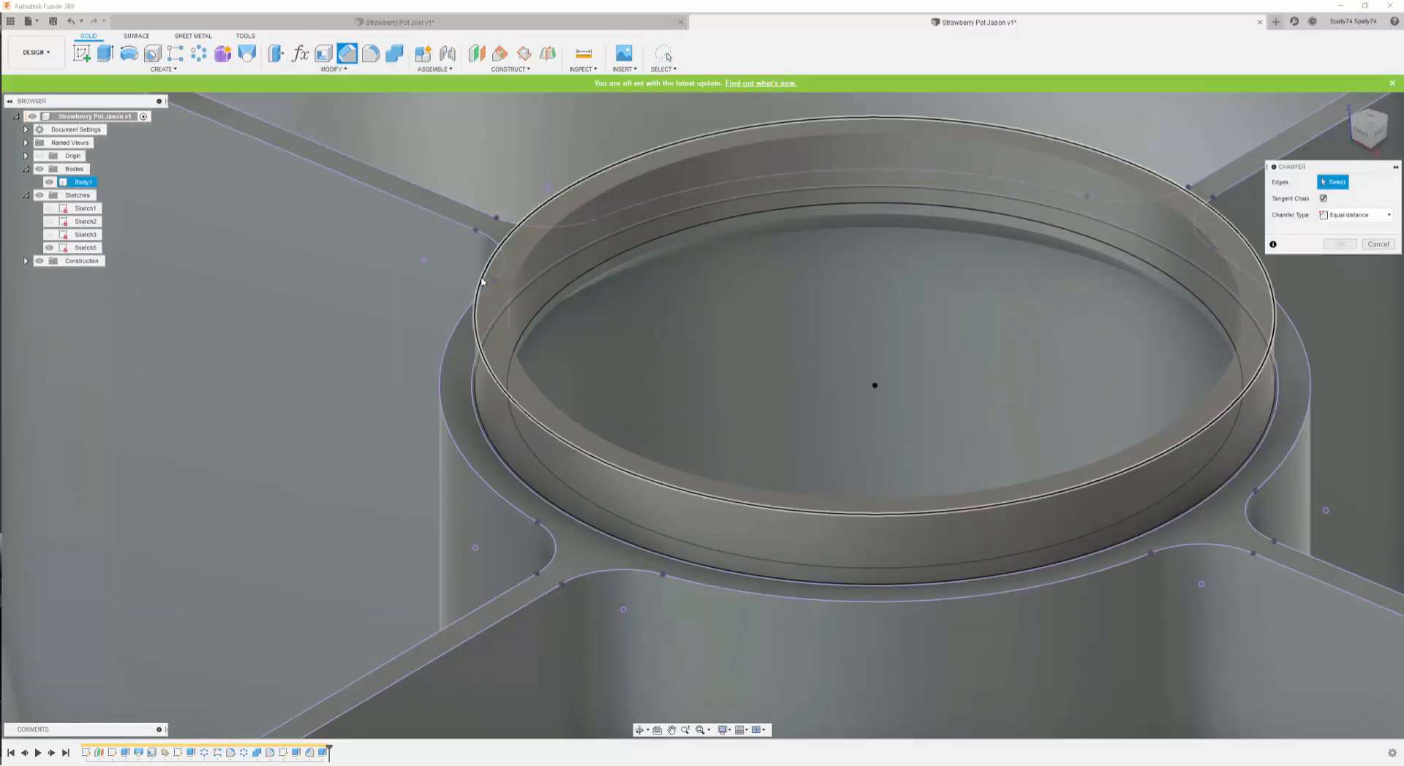
{"action": "left_click", "coordinate": [480, 279]}
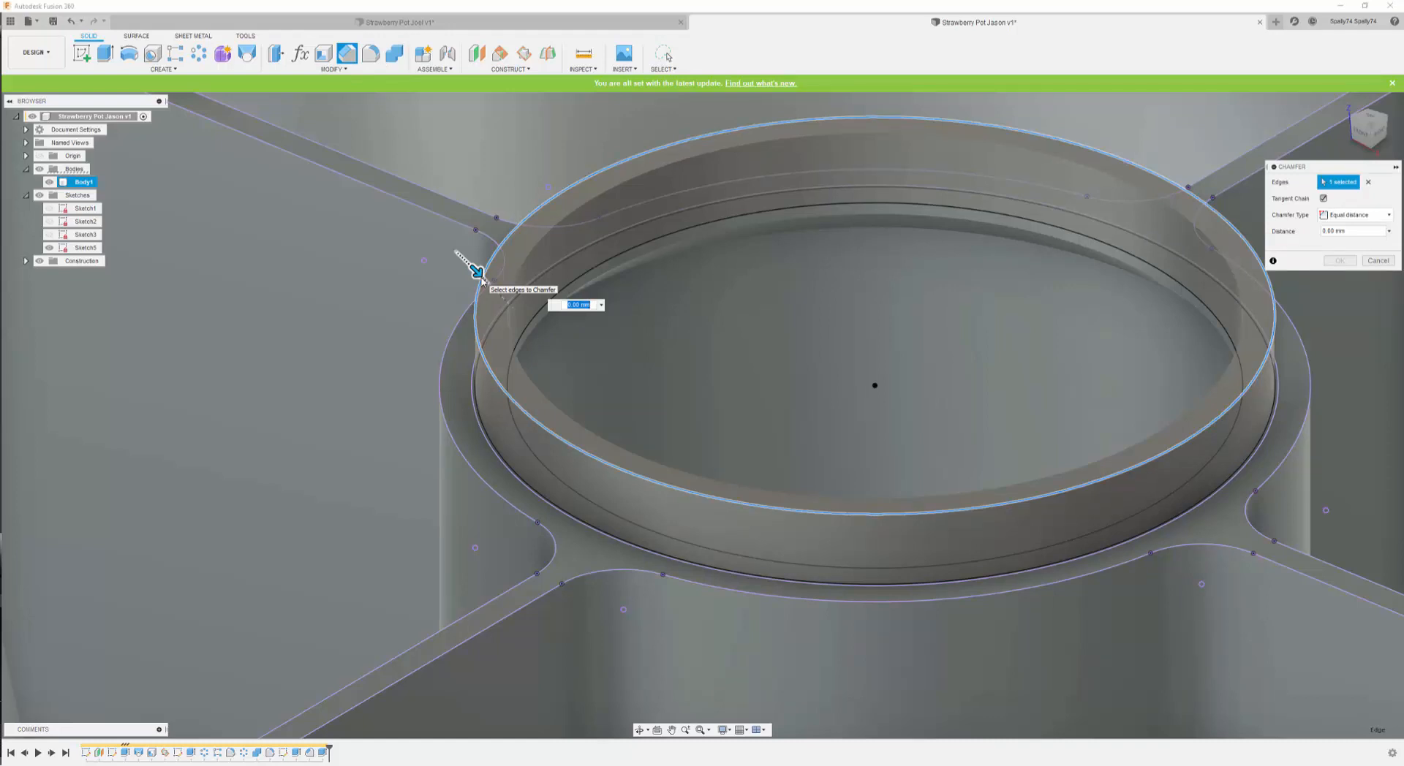
{"action": "type", "text": "lay"}
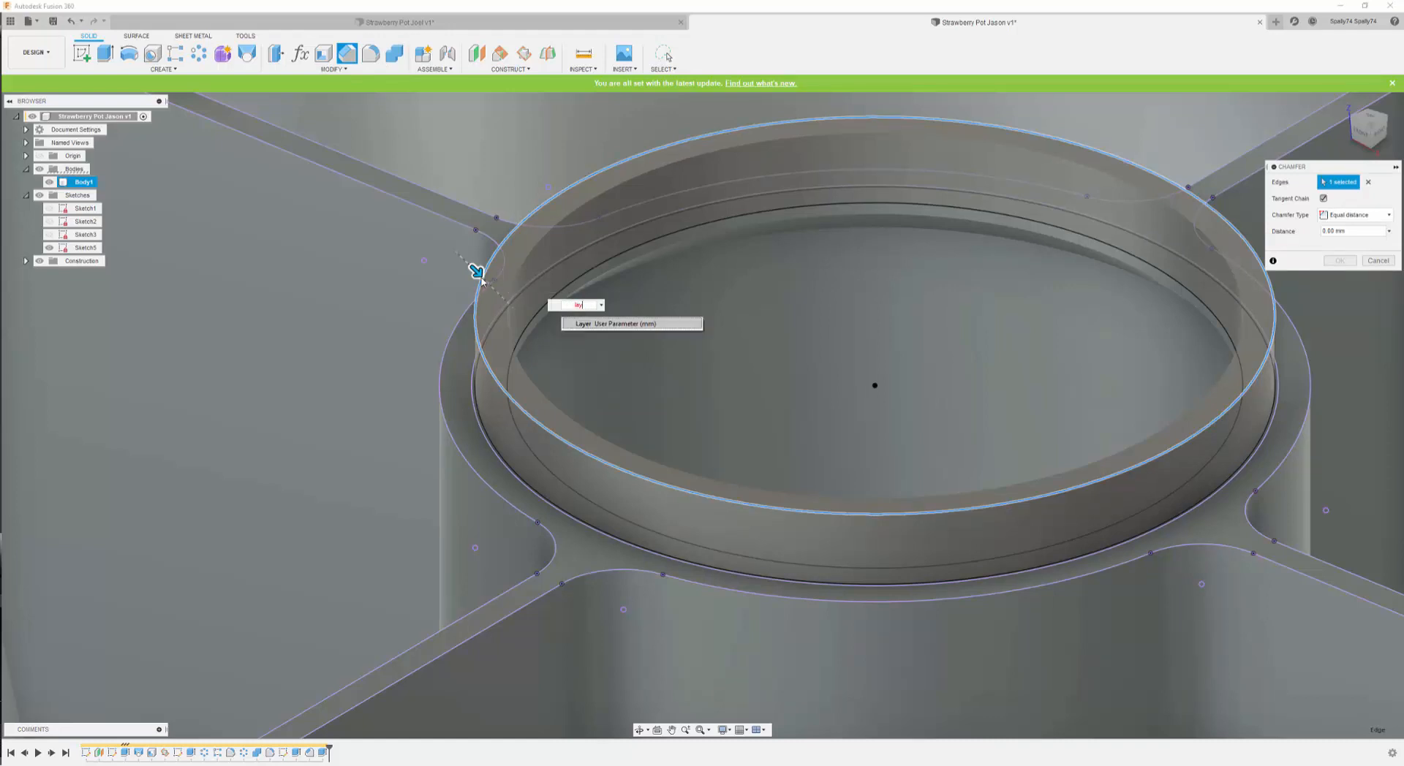
{"action": "left_click", "coordinate": [596, 324]}
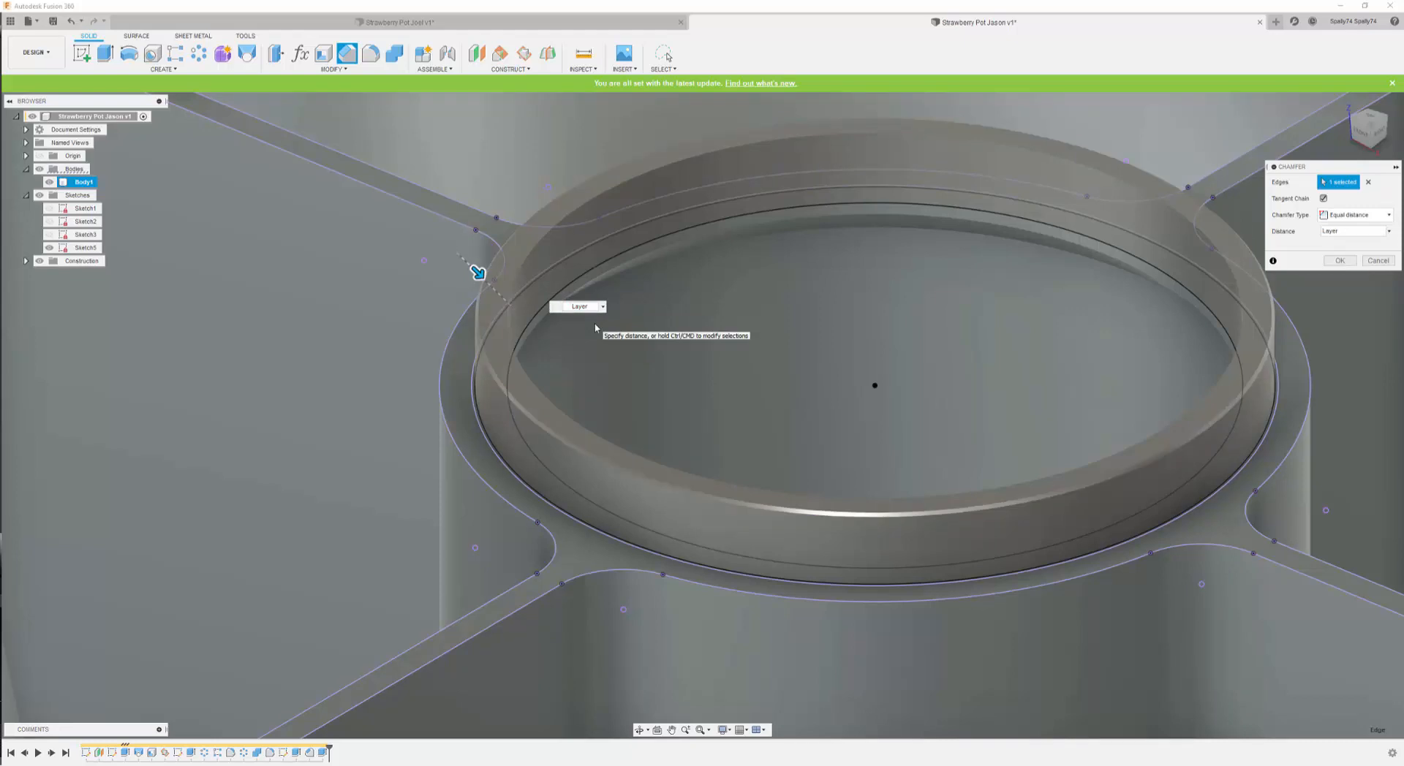
{"action": "type", "text": "*3"}
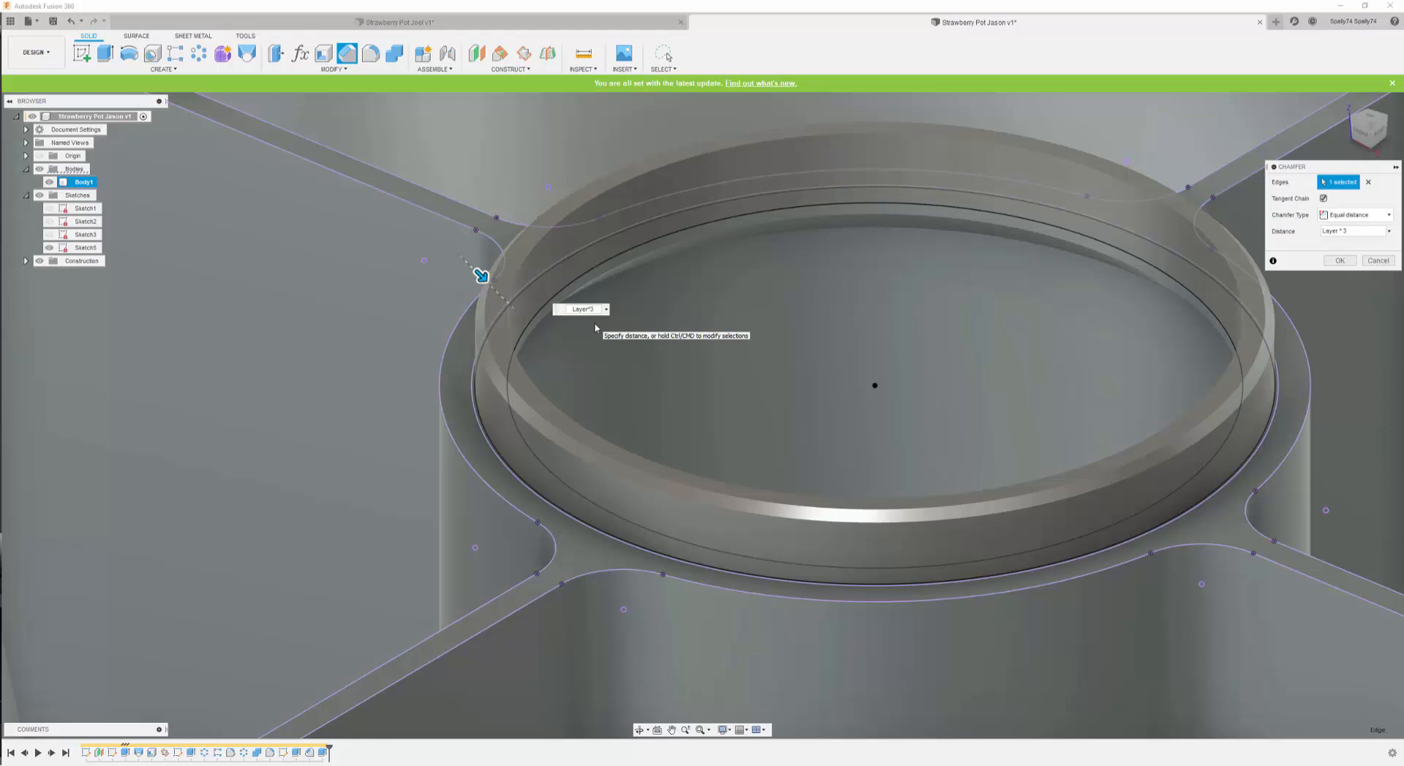
{"action": "key", "text": "Return"}
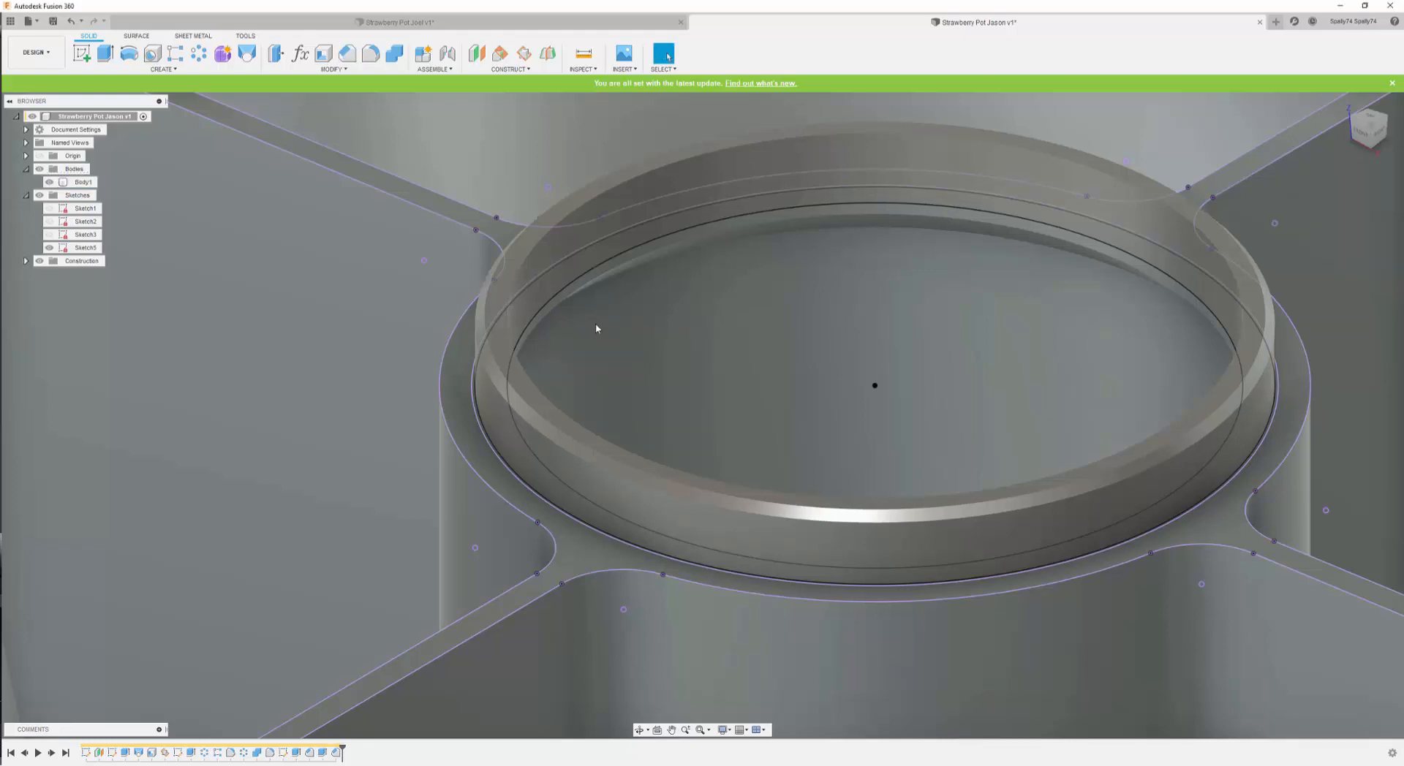
- Chamfer the edge of the central tube's opening on the pot's underside with an equal distance of Layer*3
{"action": "scroll", "coordinate": [596, 328], "scroll_direction": "down", "scroll_amount": 6}
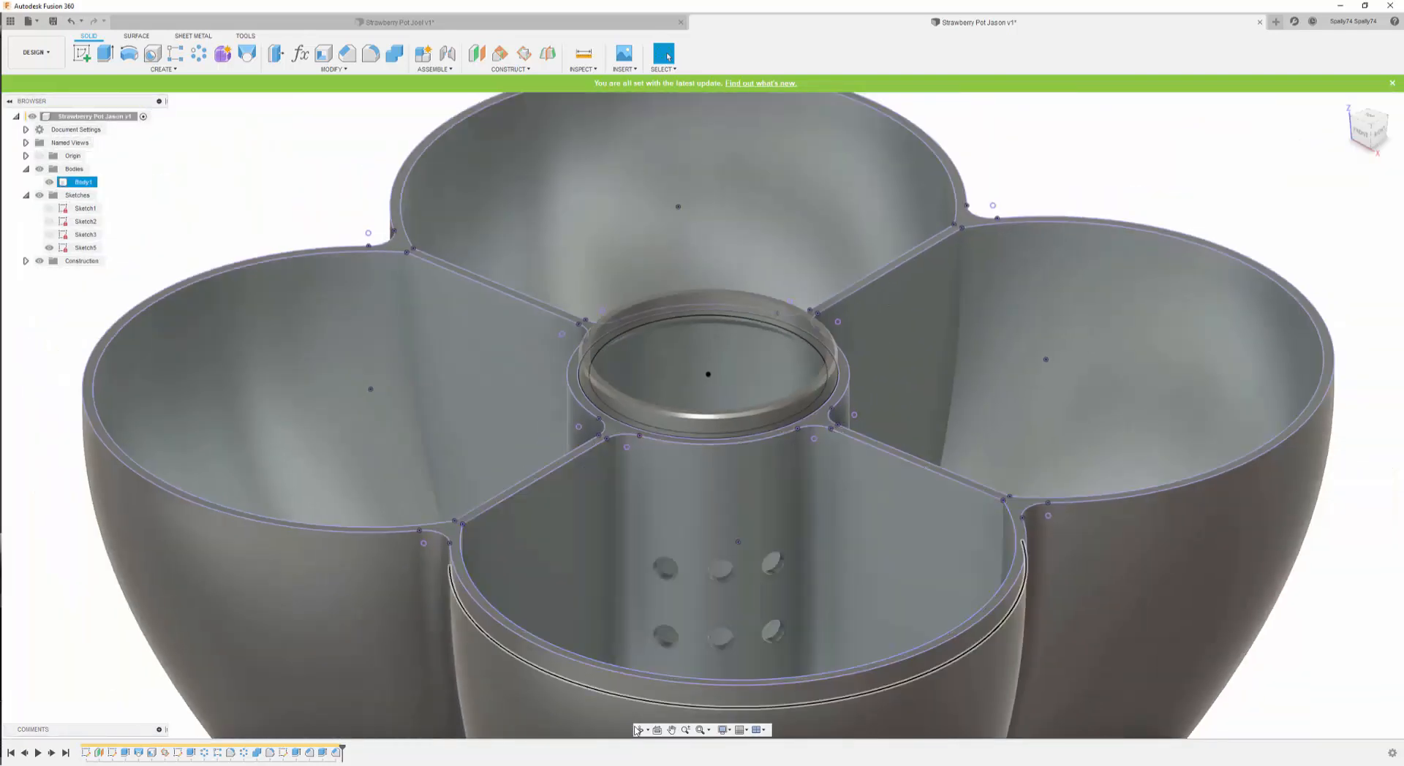
{"action": "left_click", "coordinate": [639, 731]}
{"action": "left_click_drag", "start_coordinate": [639, 607], "coordinate": [638, 559]}
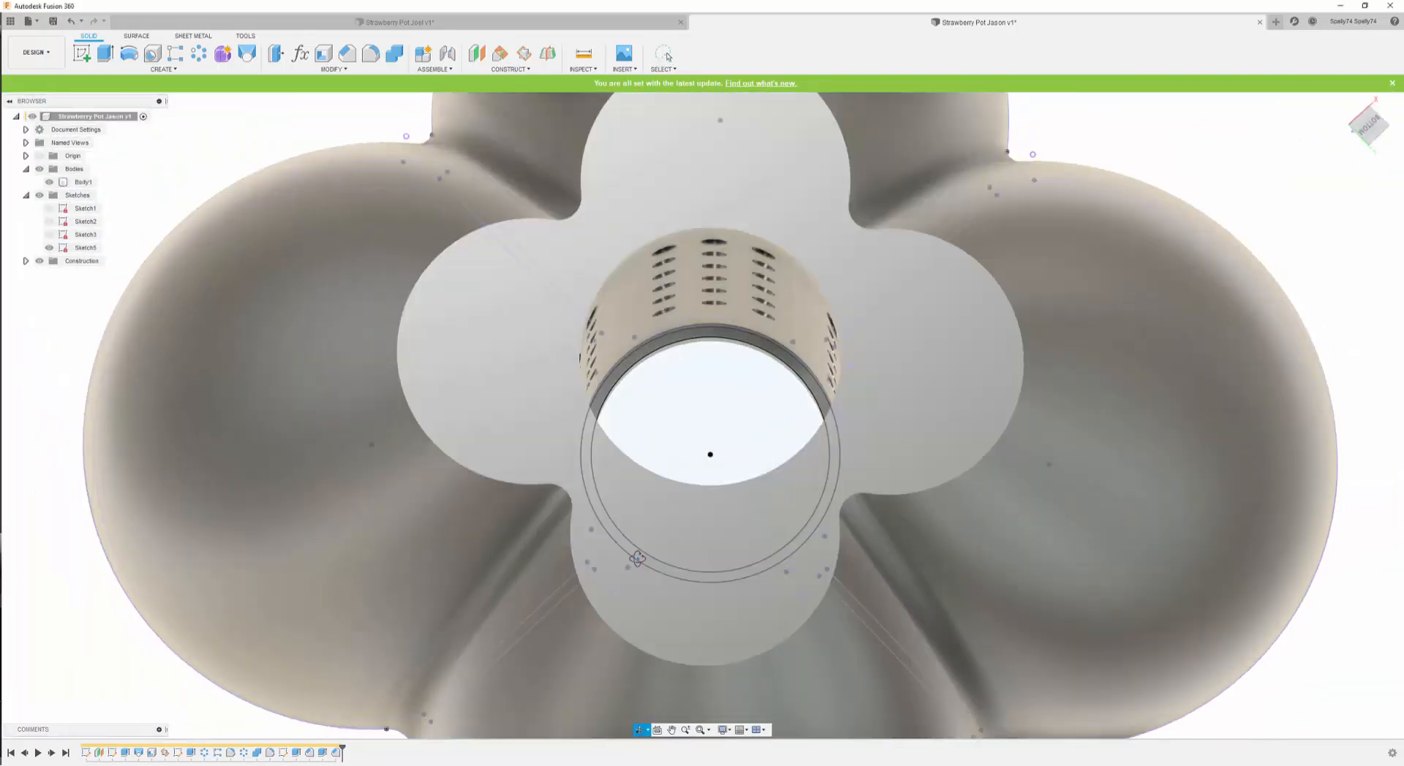
{"action": "scroll", "coordinate": [728, 308], "scroll_direction": "up", "scroll_amount": 3}
{"action": "left_click", "coordinate": [805, 232]}
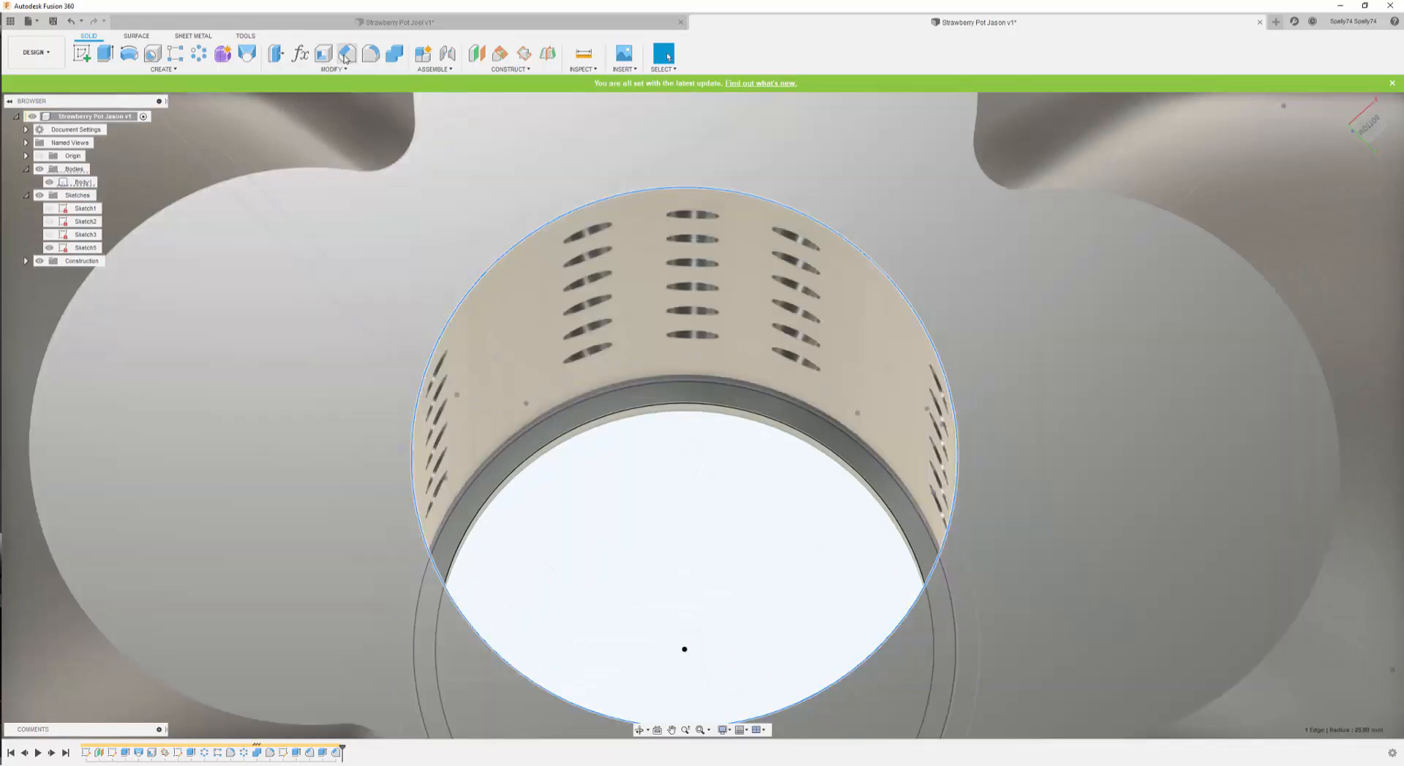
{"action": "left_click", "coordinate": [346, 57]}
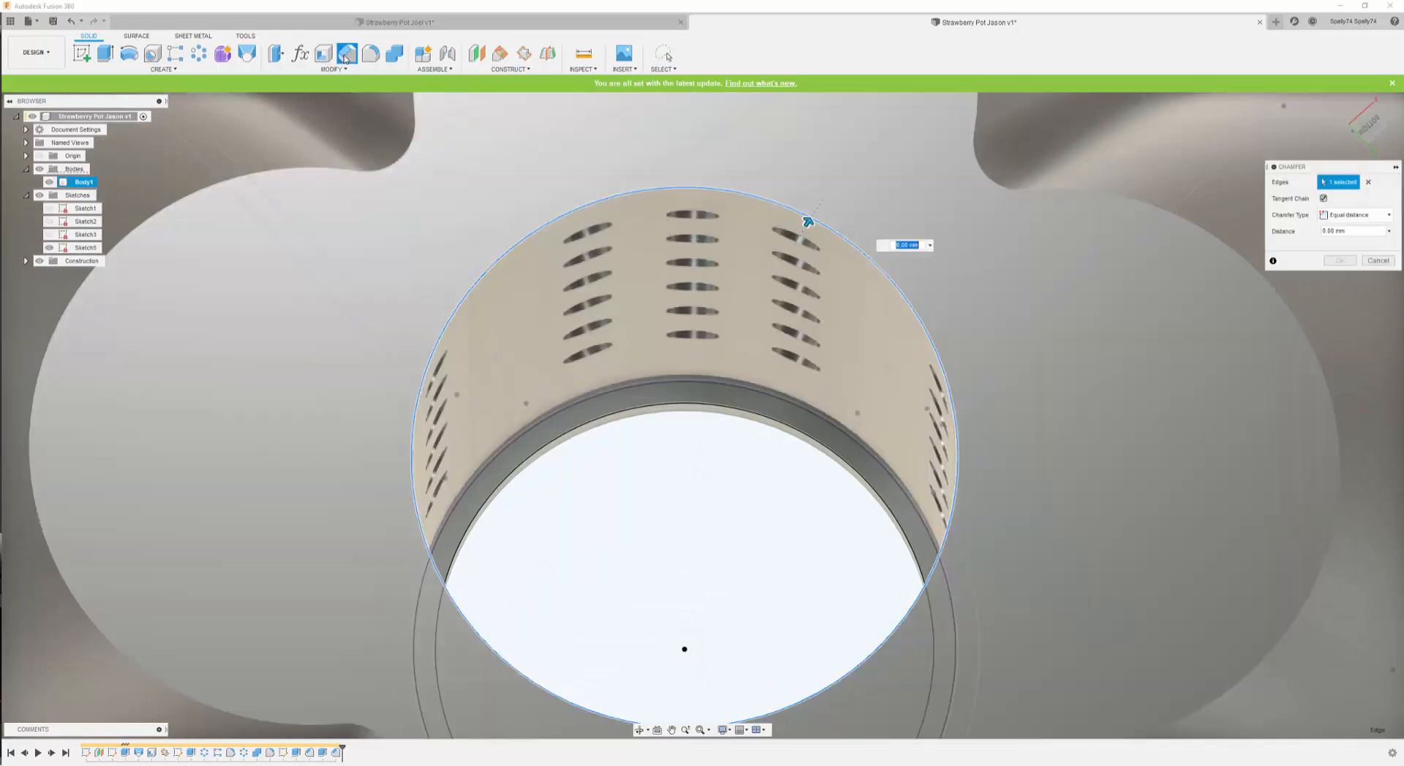
{"action": "type", "text": "la"}
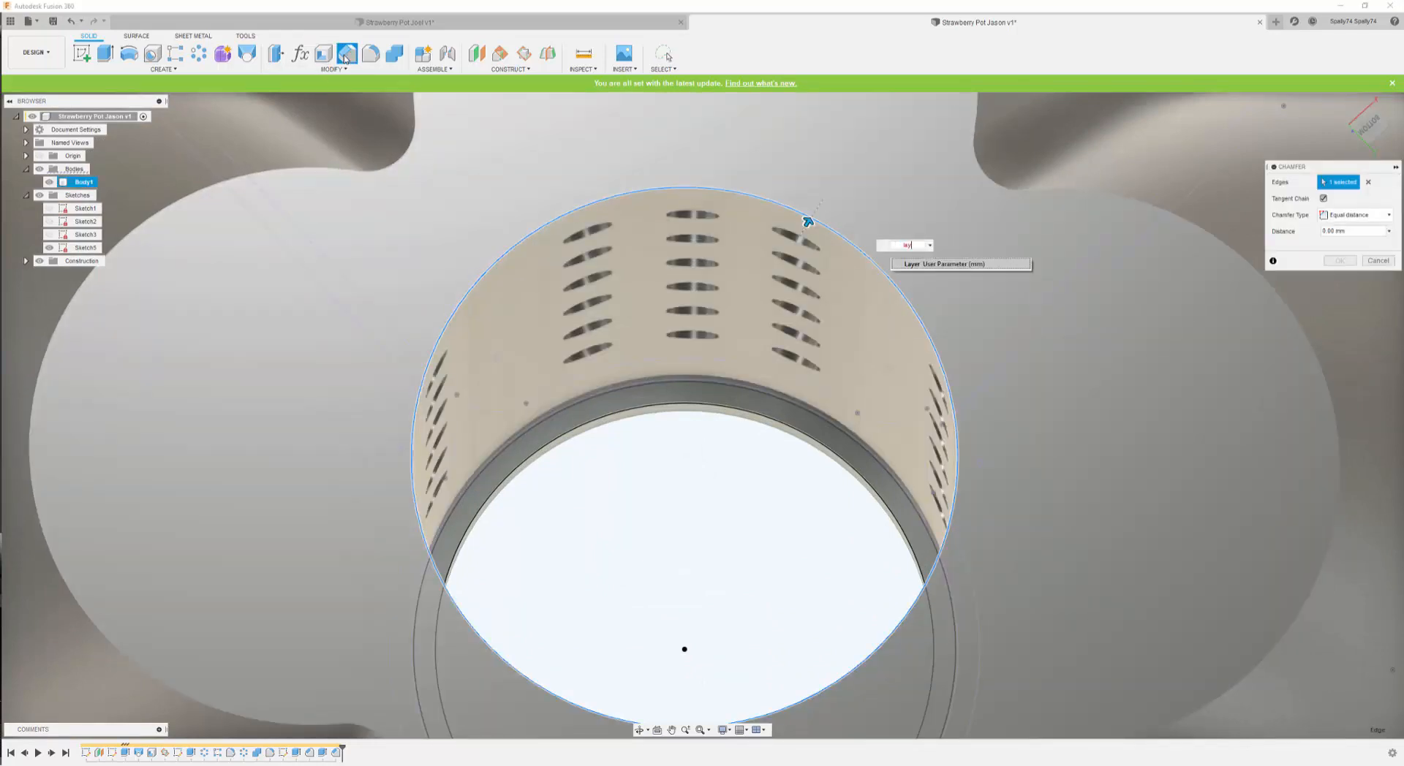
{"action": "type", "text": "y"}
{"action": "left_click", "coordinate": [930, 263]}
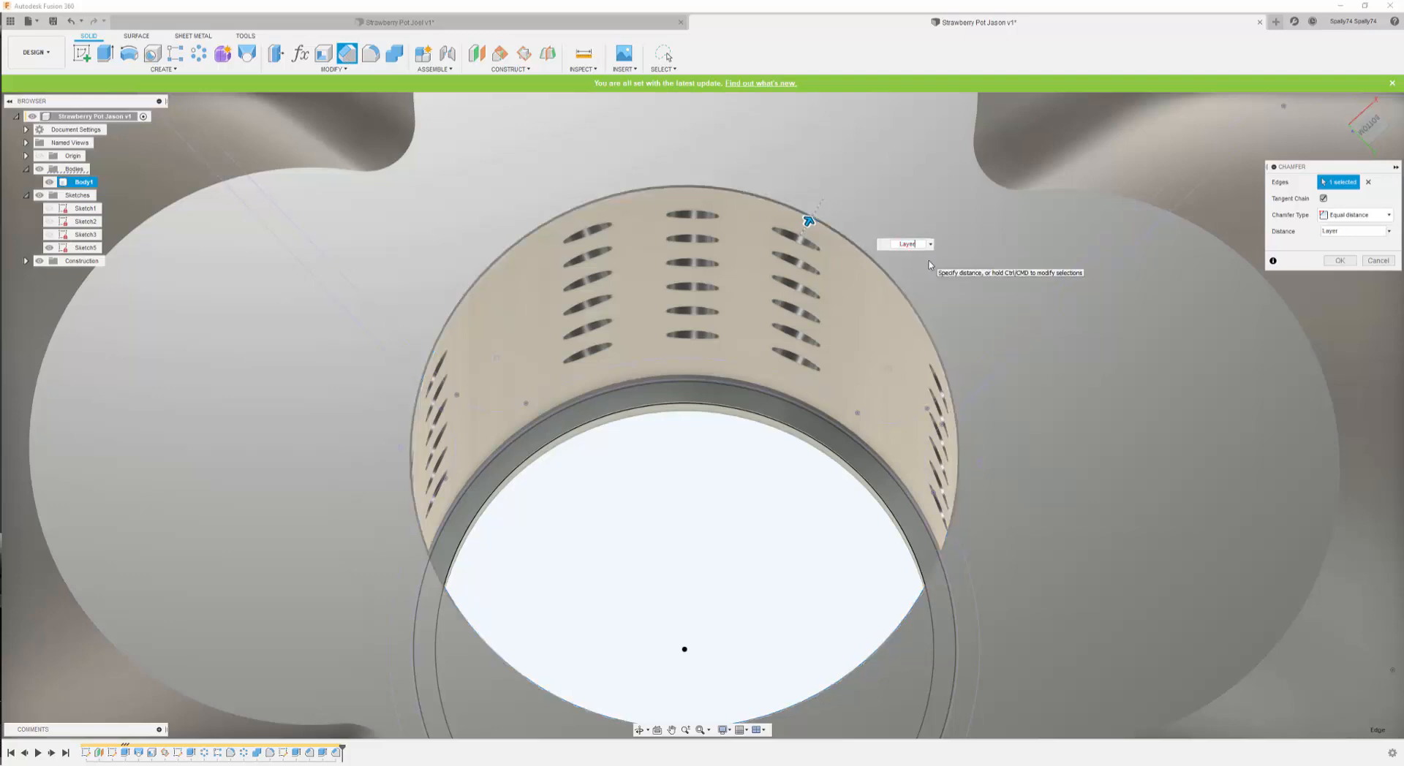
{"action": "type", "text": "*3"}
{"action": "key", "text": "Return"}
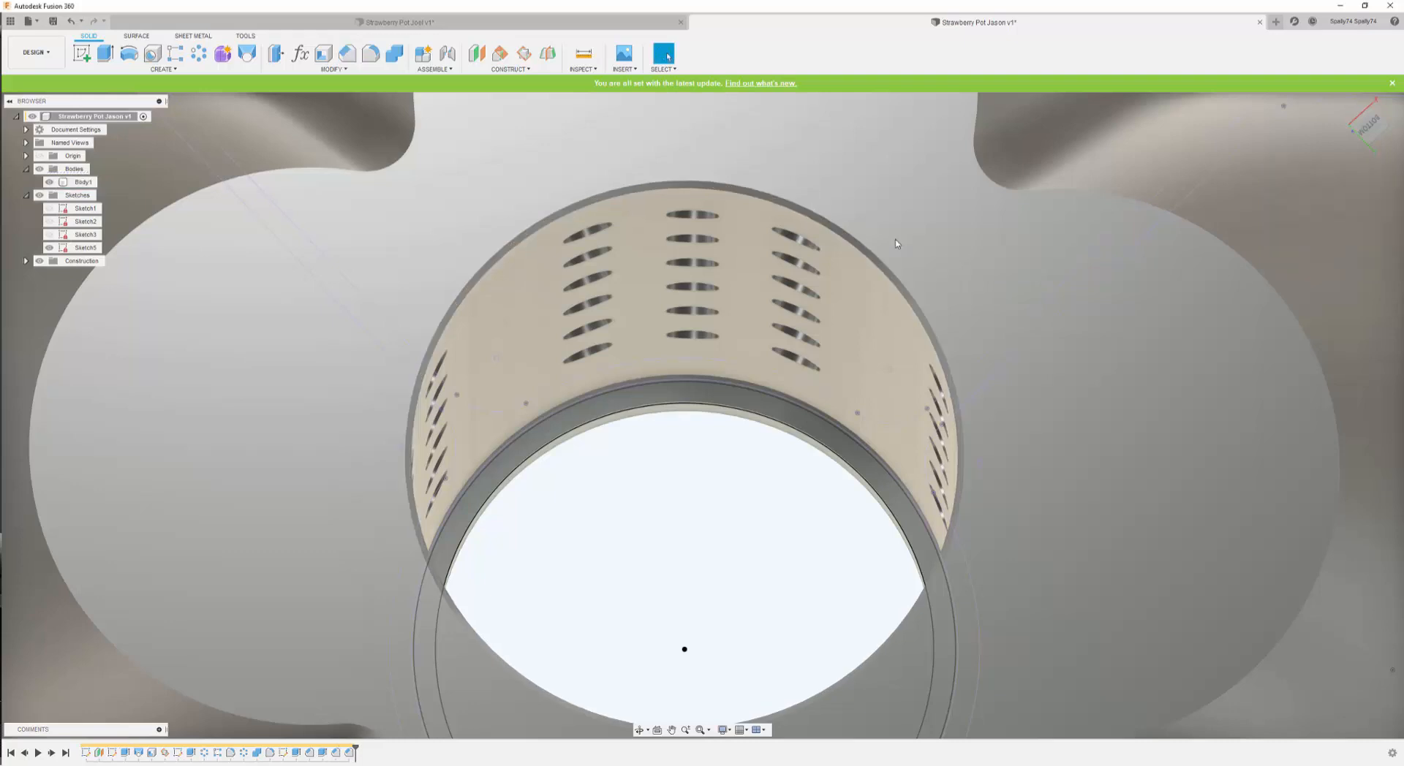
- Hide all sketches and inspect the chamfered stacking ring on the central tube from above
{"action": "scroll", "coordinate": [738, 547], "scroll_direction": "down", "scroll_amount": 5}
{"action": "left_click", "coordinate": [638, 729]}
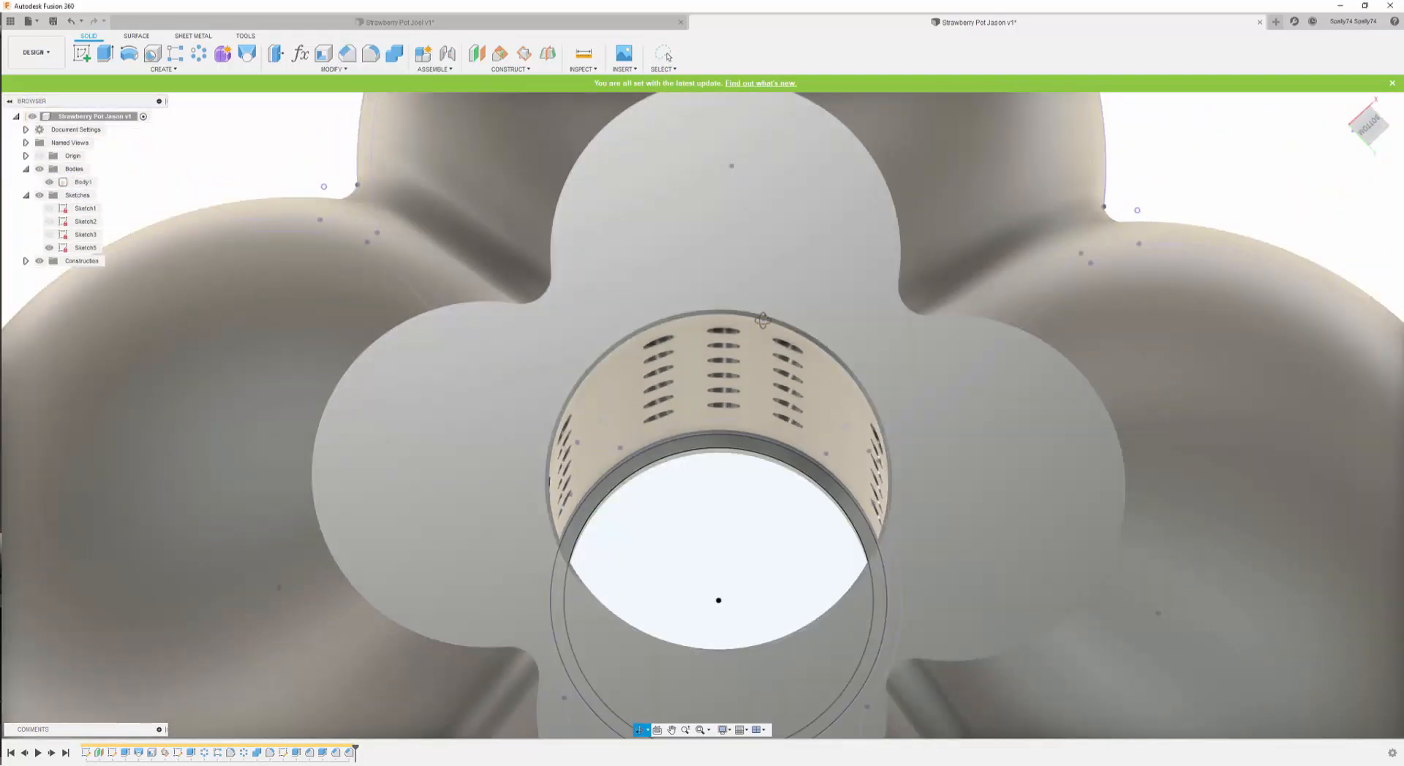
{"action": "left_click_drag", "start_coordinate": [763, 320], "coordinate": [777, 400]}
{"action": "key", "text": "Escape"}
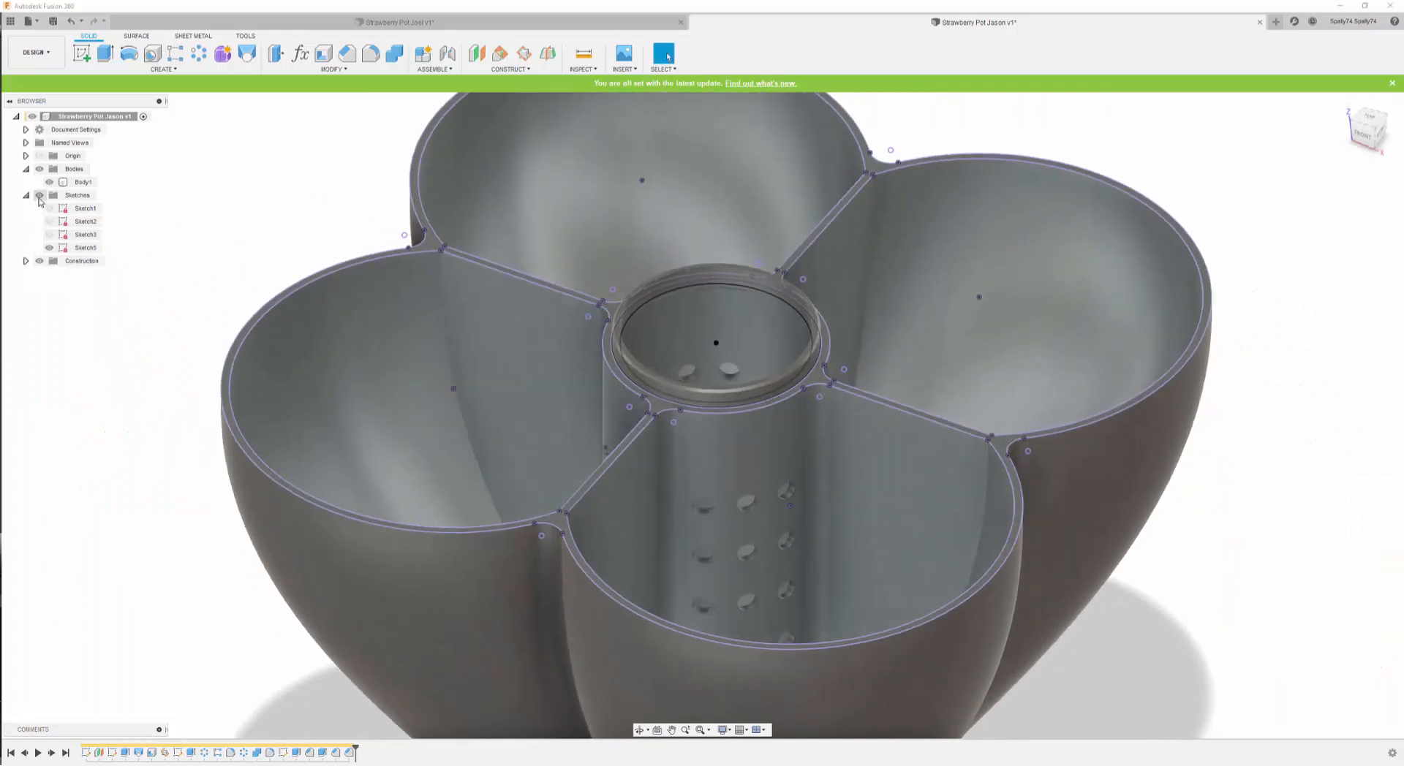
{"action": "left_click", "coordinate": [39, 196]}
{"action": "left_click", "coordinate": [82, 182]}
{"action": "scroll", "coordinate": [761, 370], "scroll_direction": "up", "scroll_amount": 3}
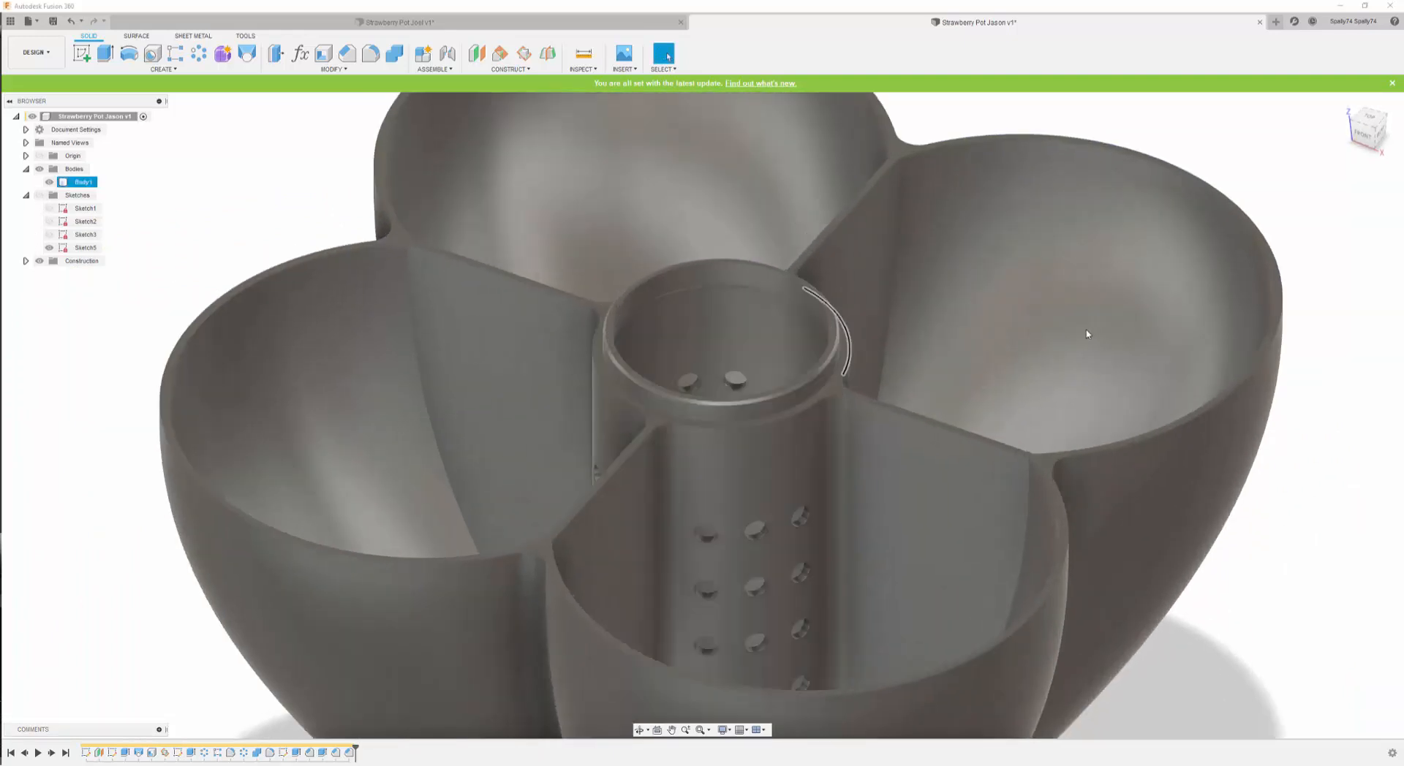
{"action": "scroll", "coordinate": [813, 279], "scroll_direction": "down", "scroll_amount": 3}
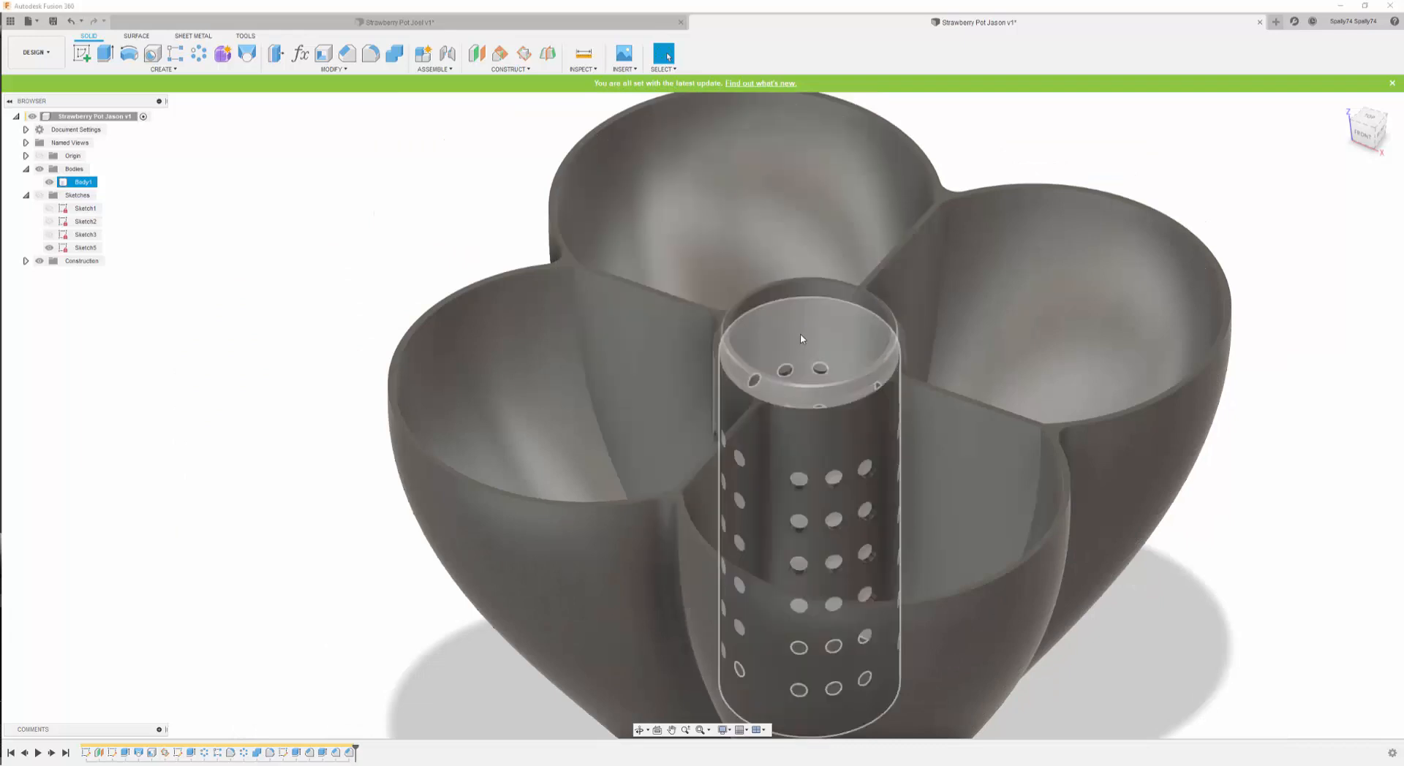
{"action": "scroll", "coordinate": [721, 460], "scroll_direction": "down", "scroll_amount": 2}
{"action": "scroll", "coordinate": [773, 439], "scroll_direction": "up", "scroll_amount": 4}
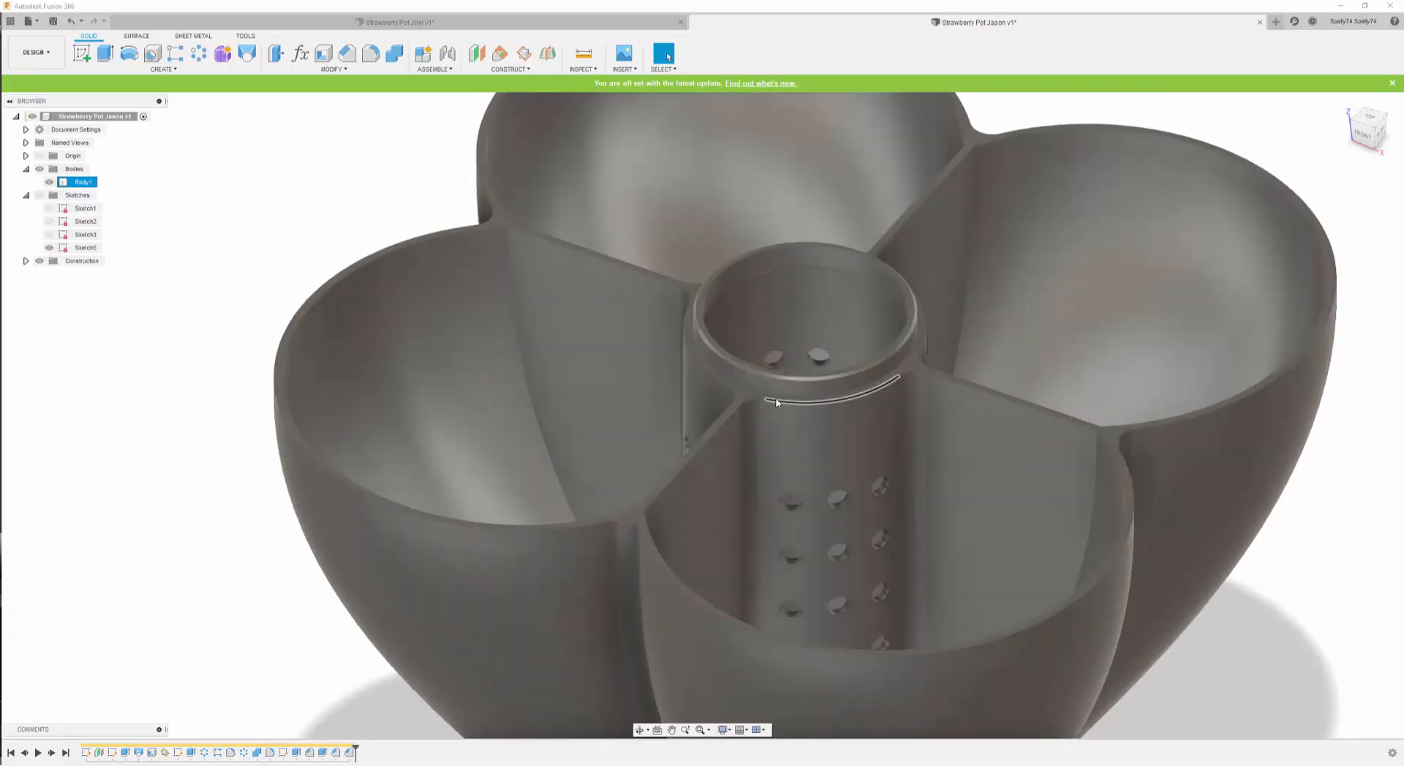
{"action": "scroll", "coordinate": [777, 402], "scroll_direction": "up", "scroll_amount": 2}
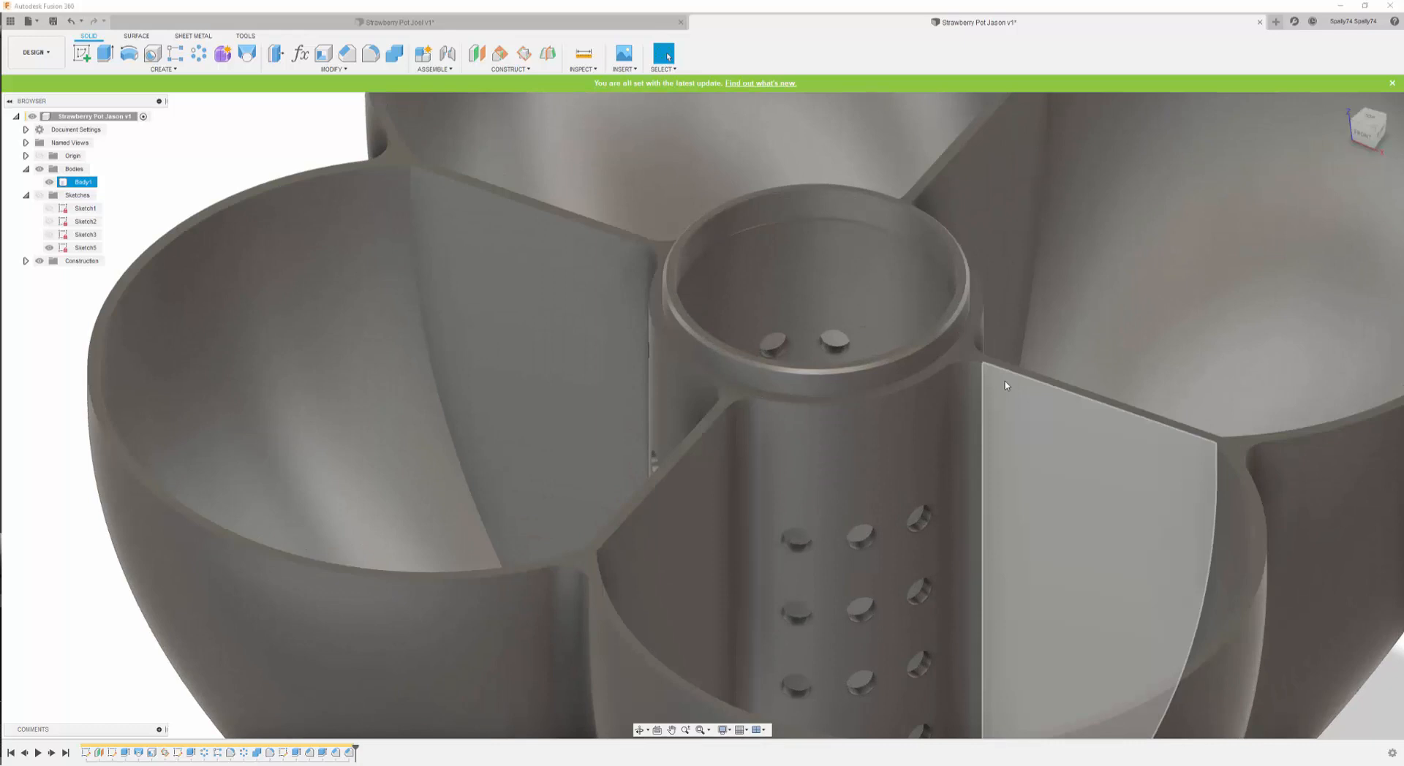
{"action": "scroll", "coordinate": [1005, 386], "scroll_direction": "down", "scroll_amount": 10}
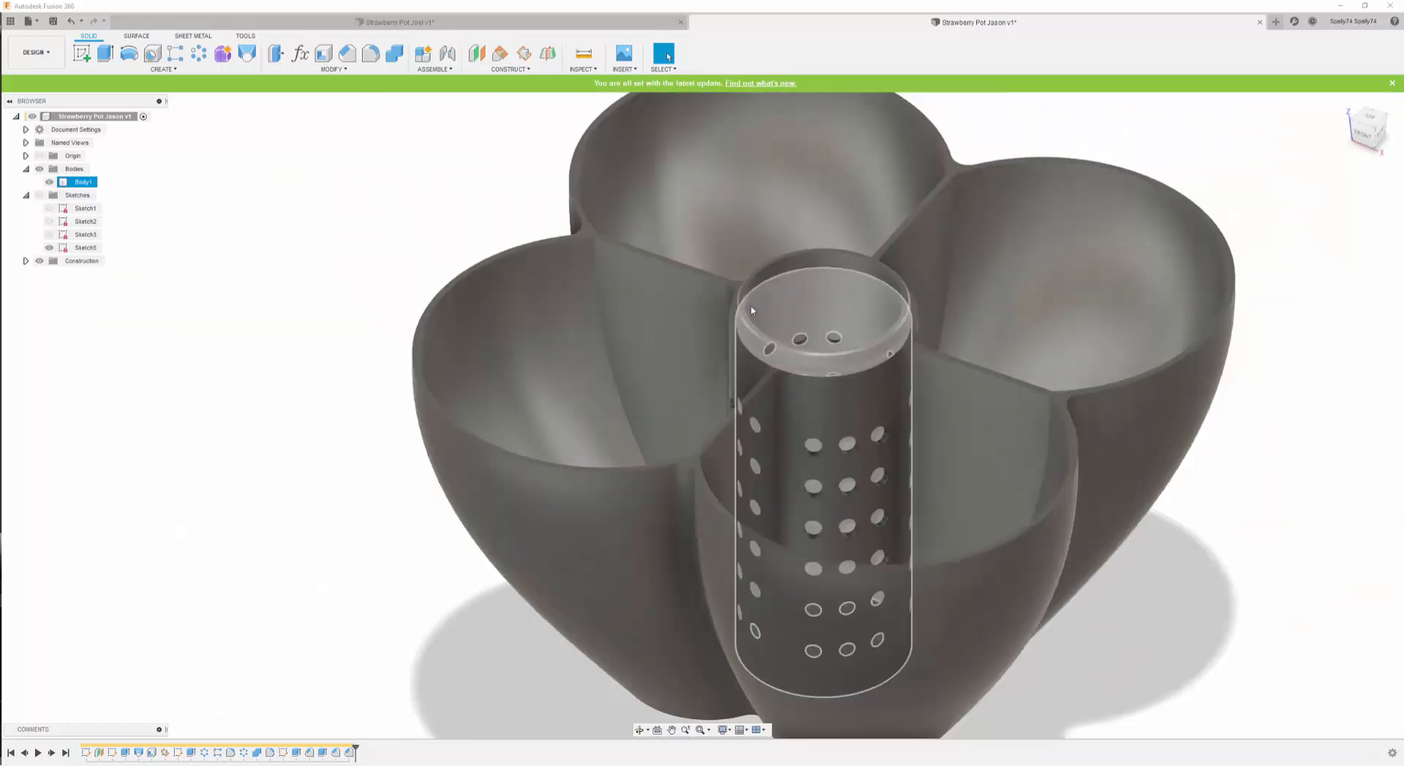